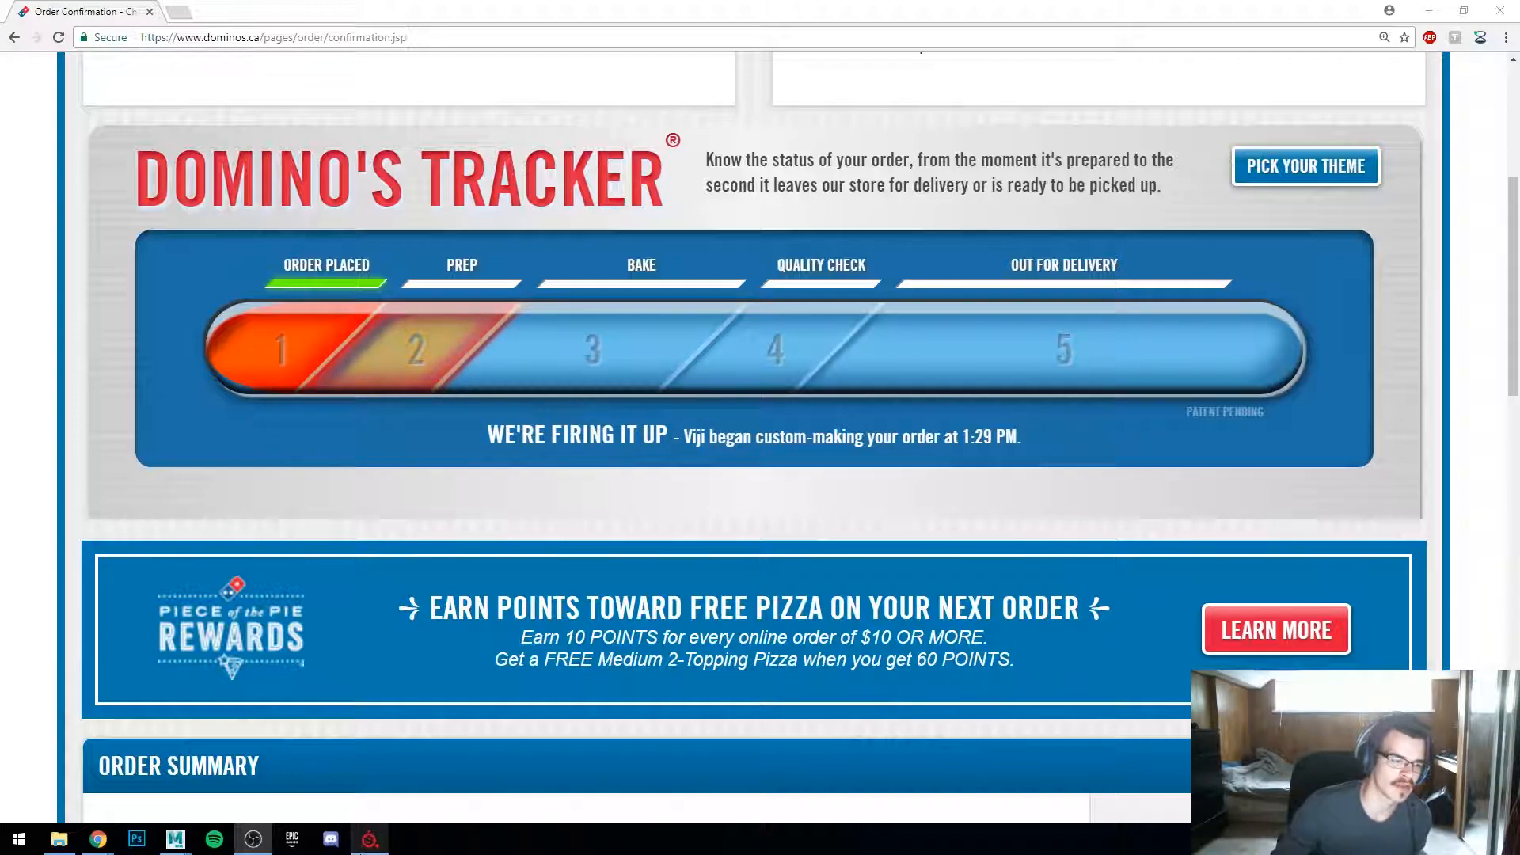
Step: Switch to Substance Painter and examine the orc gate model and its UV layout in the 3D and 2D views
key(alt+Tab)
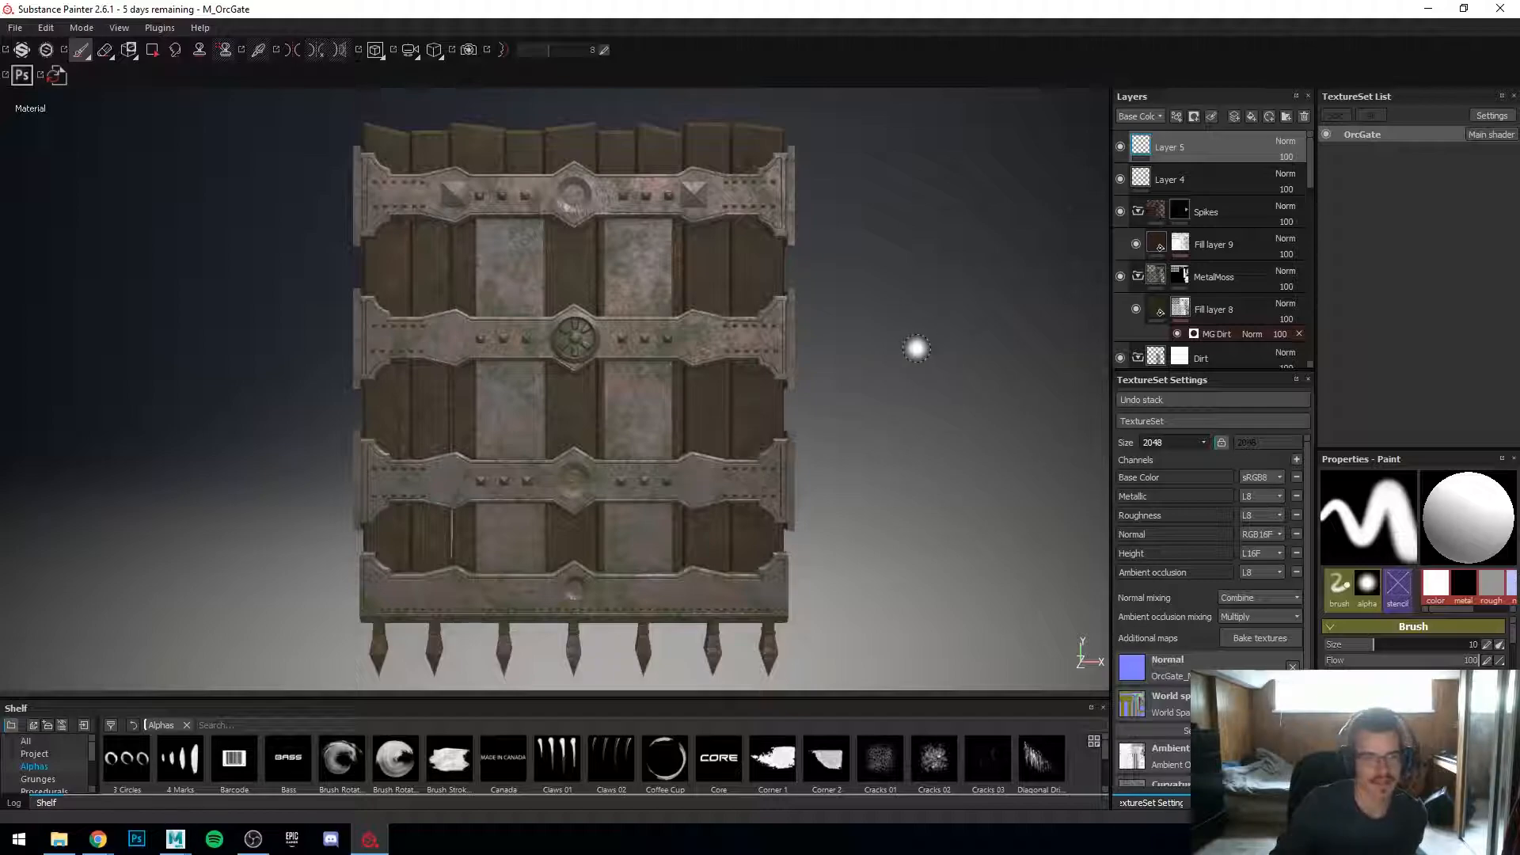
mouse_move(188, 369)
alt+mouse_down()
mouse_move(571, 481)
mouse_move(88, 400)
mouse_move(390, 395)
mouse_move(332, 404)
mouse_move(357, 434)
mouse_move(491, 431)
mouse_move(426, 425)
alt+mouse_up()
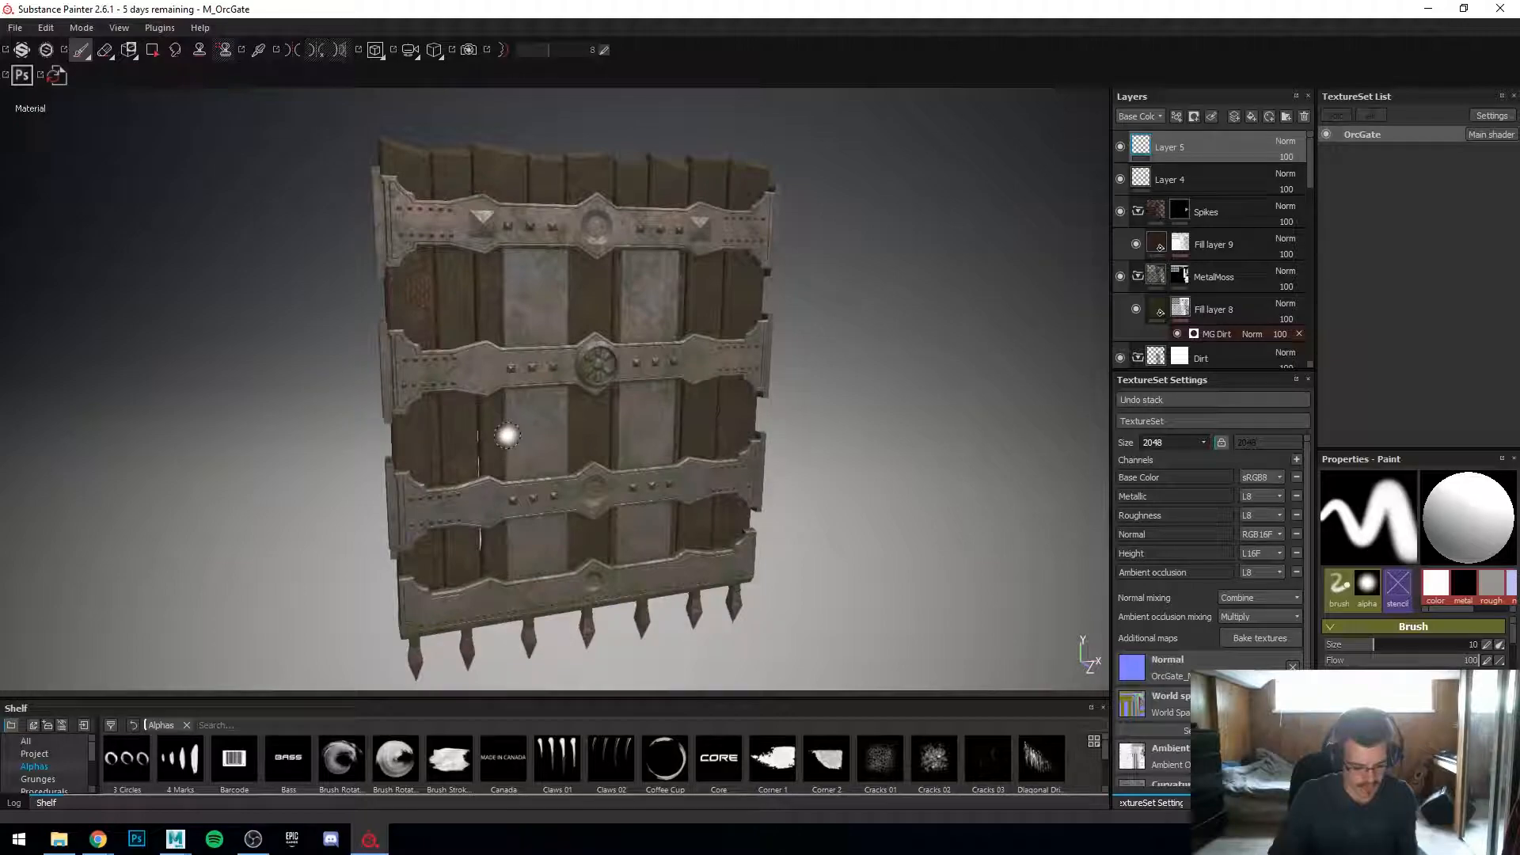
key(F1)
key(F2)
key(F1)
scroll(813, 349, down, 5)
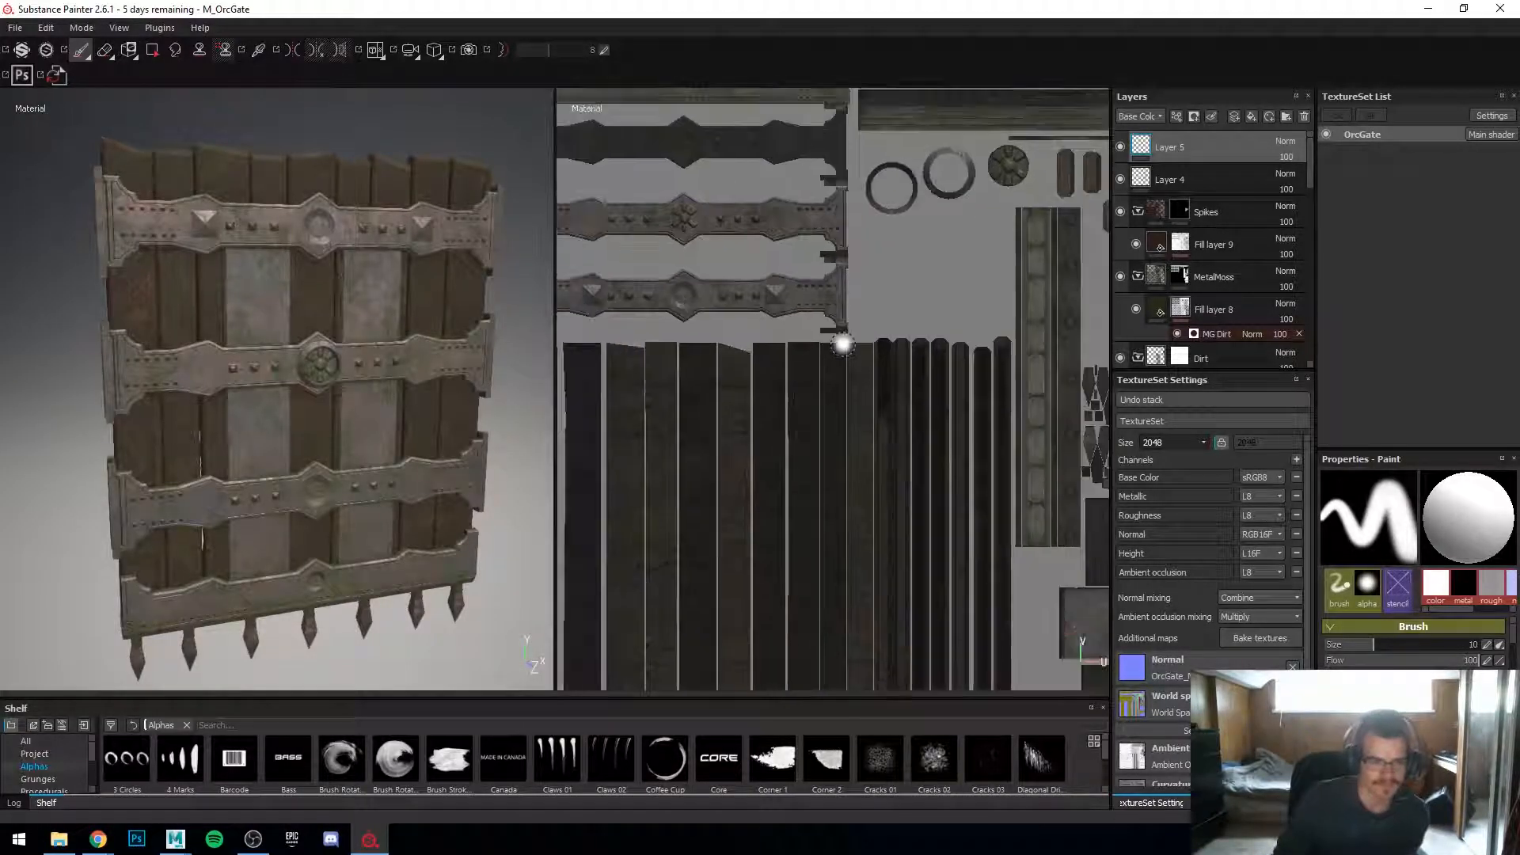
scroll(835, 342, up, 1)
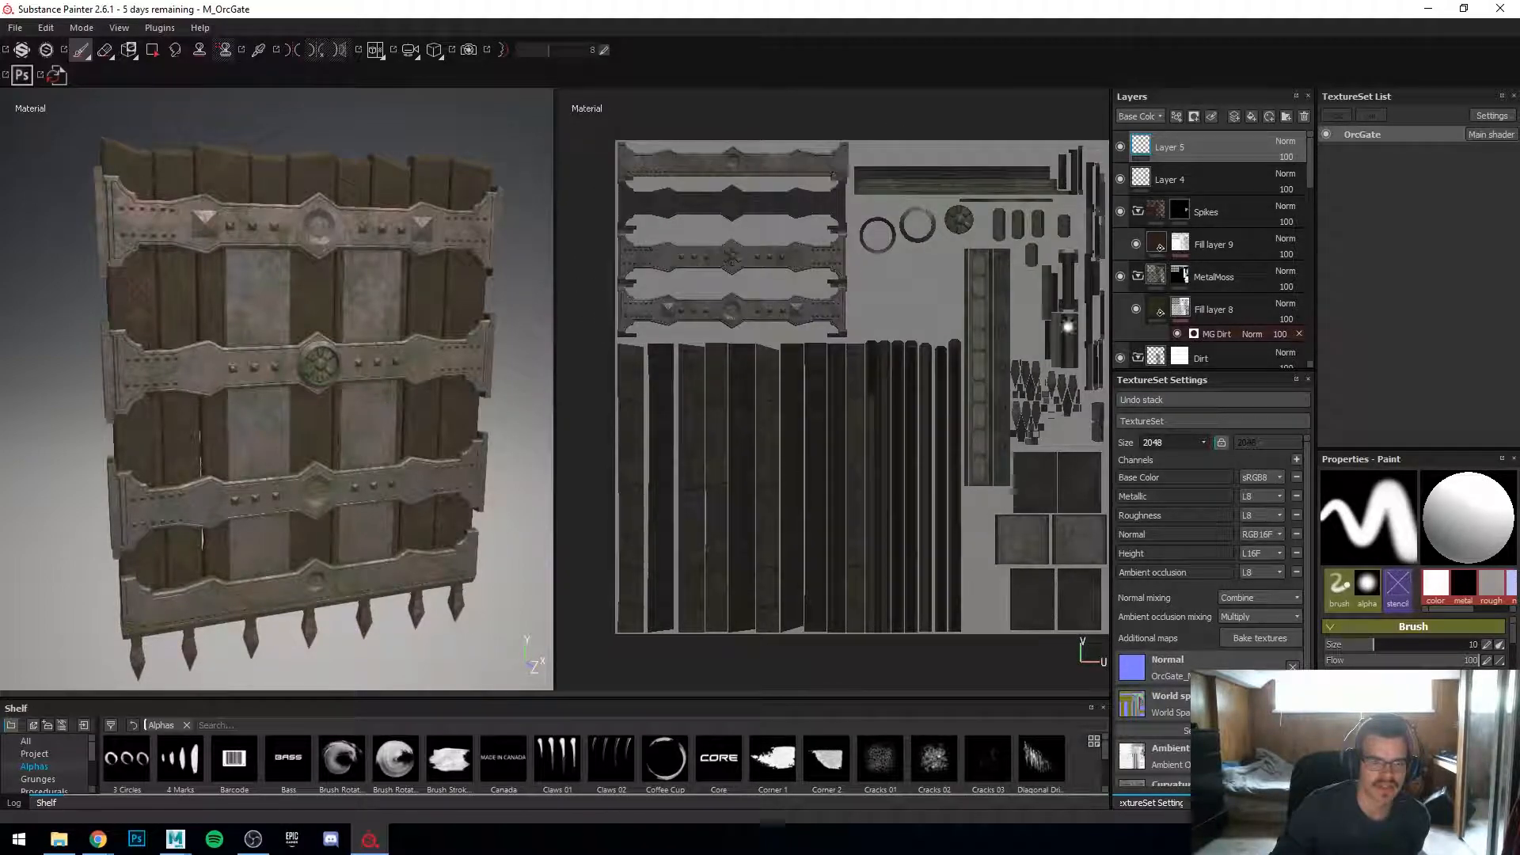
middle_drag(916, 395, 896, 408)
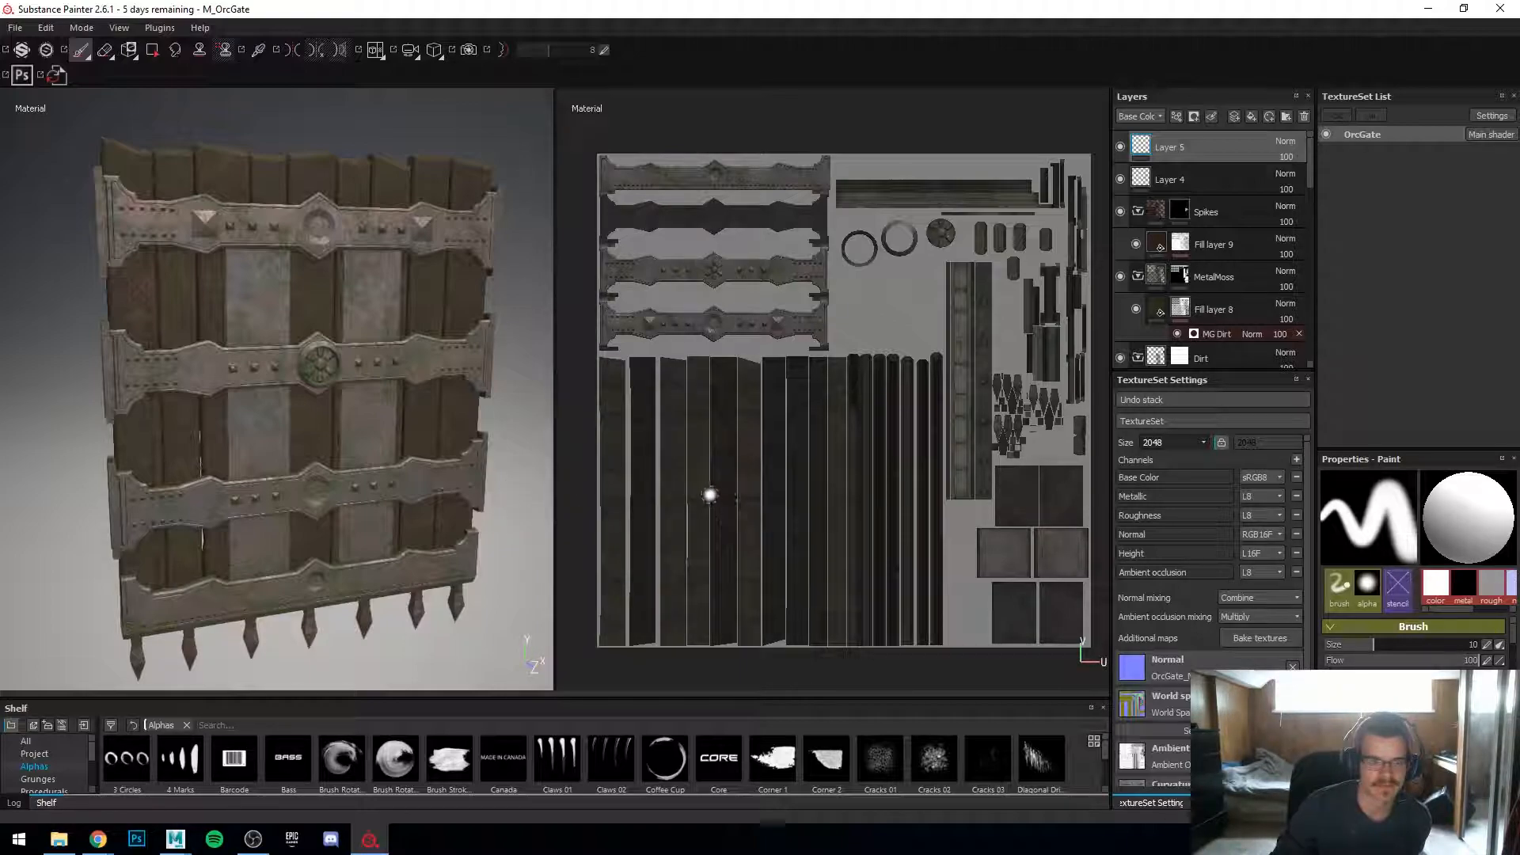
alt+drag(402, 492, 364, 480)
alt+middle_drag(364, 480, 410, 557)
mouse_move(411, 556)
alt+mouse_down()
mouse_move(423, 551)
mouse_move(338, 534)
mouse_move(307, 495)
mouse_move(338, 485)
mouse_move(479, 508)
mouse_move(438, 472)
mouse_move(416, 508)
mouse_move(370, 522)
mouse_move(350, 508)
mouse_move(341, 437)
alt+mouse_up()
scroll(380, 525, down, 2)
scroll(378, 525, up, 3)
alt+middle_drag(341, 437, 371, 630)
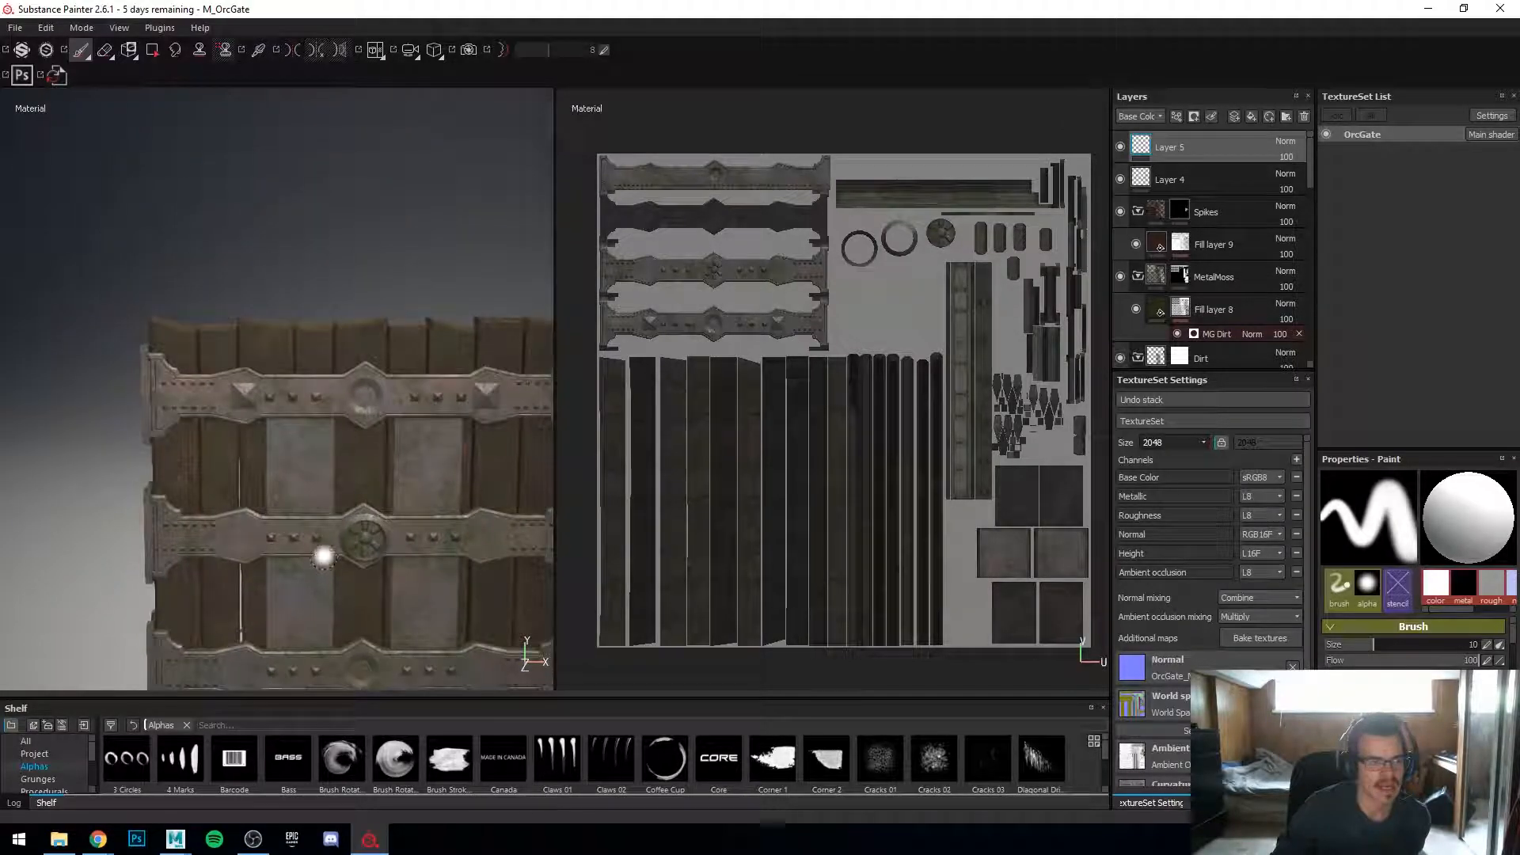
scroll(806, 342, up, 2)
scroll(805, 343, down, 2)
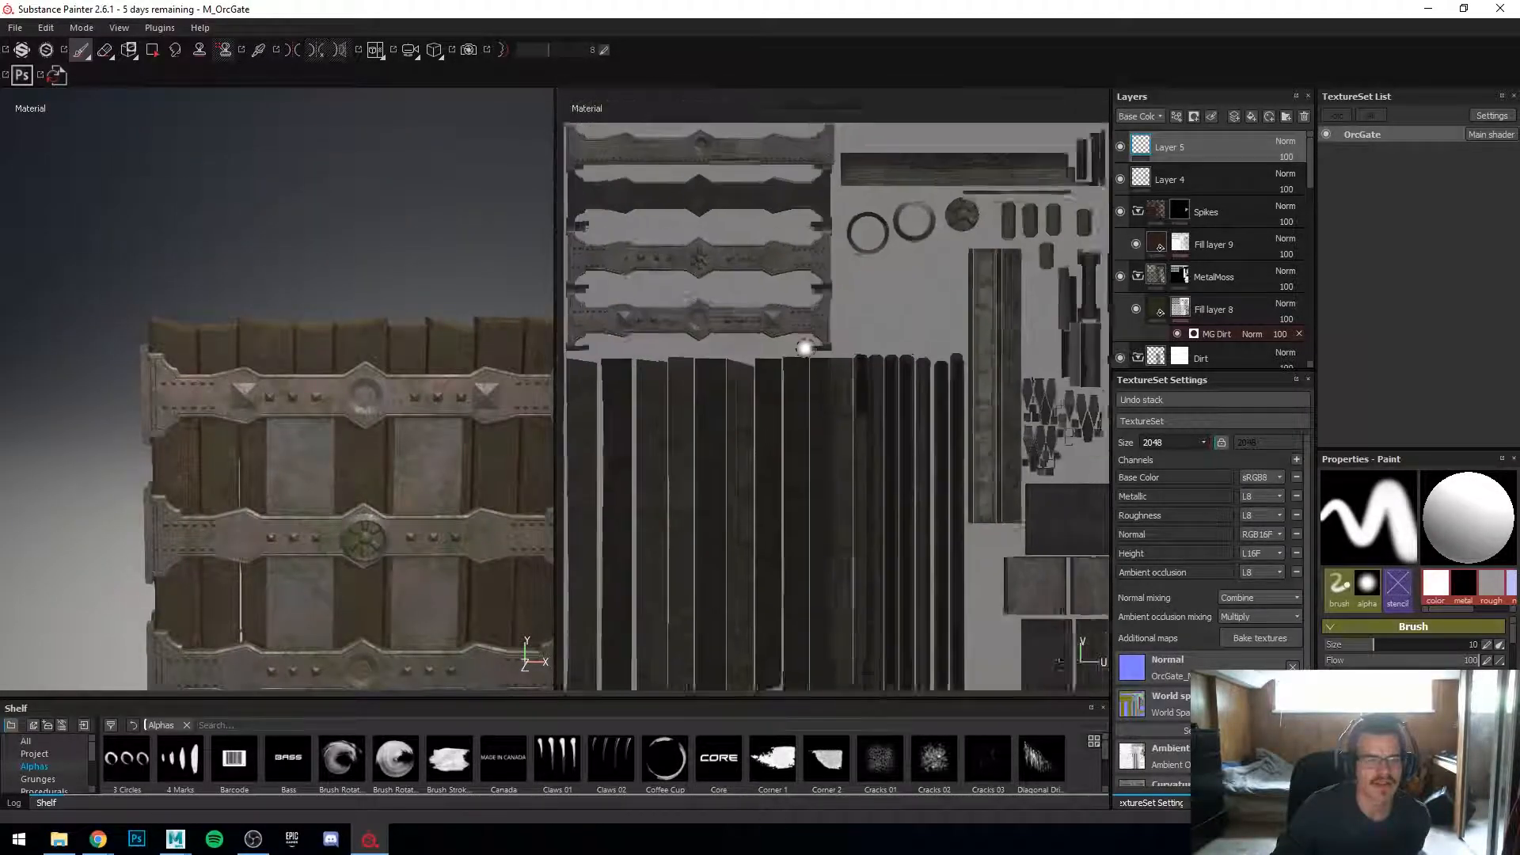
scroll(394, 454, up, 3)
scroll(380, 463, up, 3)
mouse_move(264, 462)
alt+middle_down()
mouse_move(502, 390)
mouse_move(392, 381)
alt+middle_up()
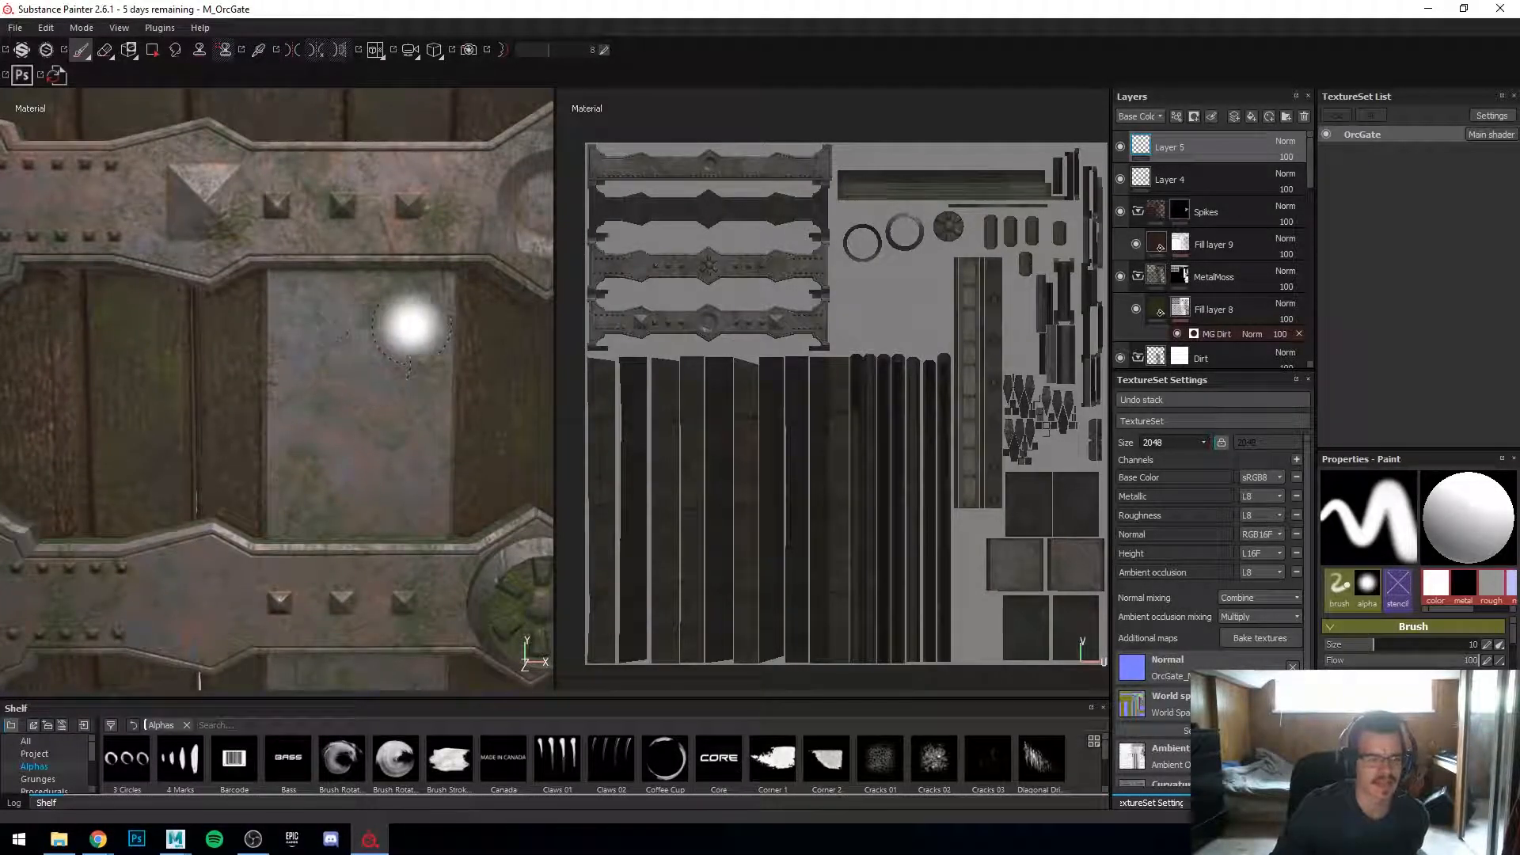
Step: Add a new paint layer and dab test brush strokes onto the gate's wooden planks, undoing one stroke
click(1234, 116)
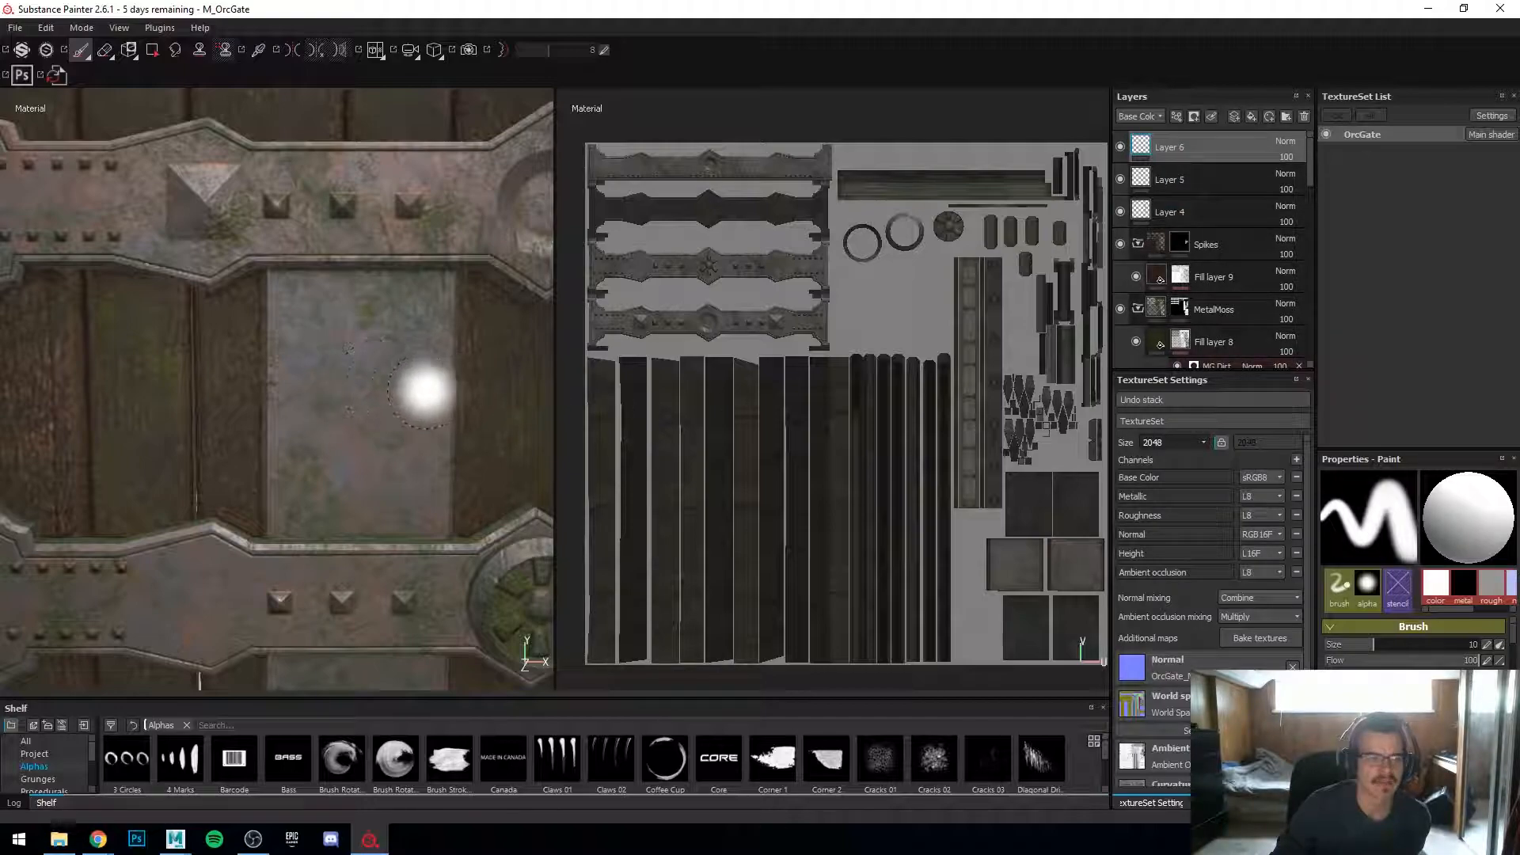
mouse_move(414, 390)
mouse_down()
mouse_move(391, 333)
mouse_move(383, 366)
mouse_move(416, 353)
mouse_move(384, 395)
mouse_move(402, 384)
mouse_move(407, 339)
mouse_move(380, 339)
mouse_move(405, 366)
mouse_up()
key(ctrl+z)
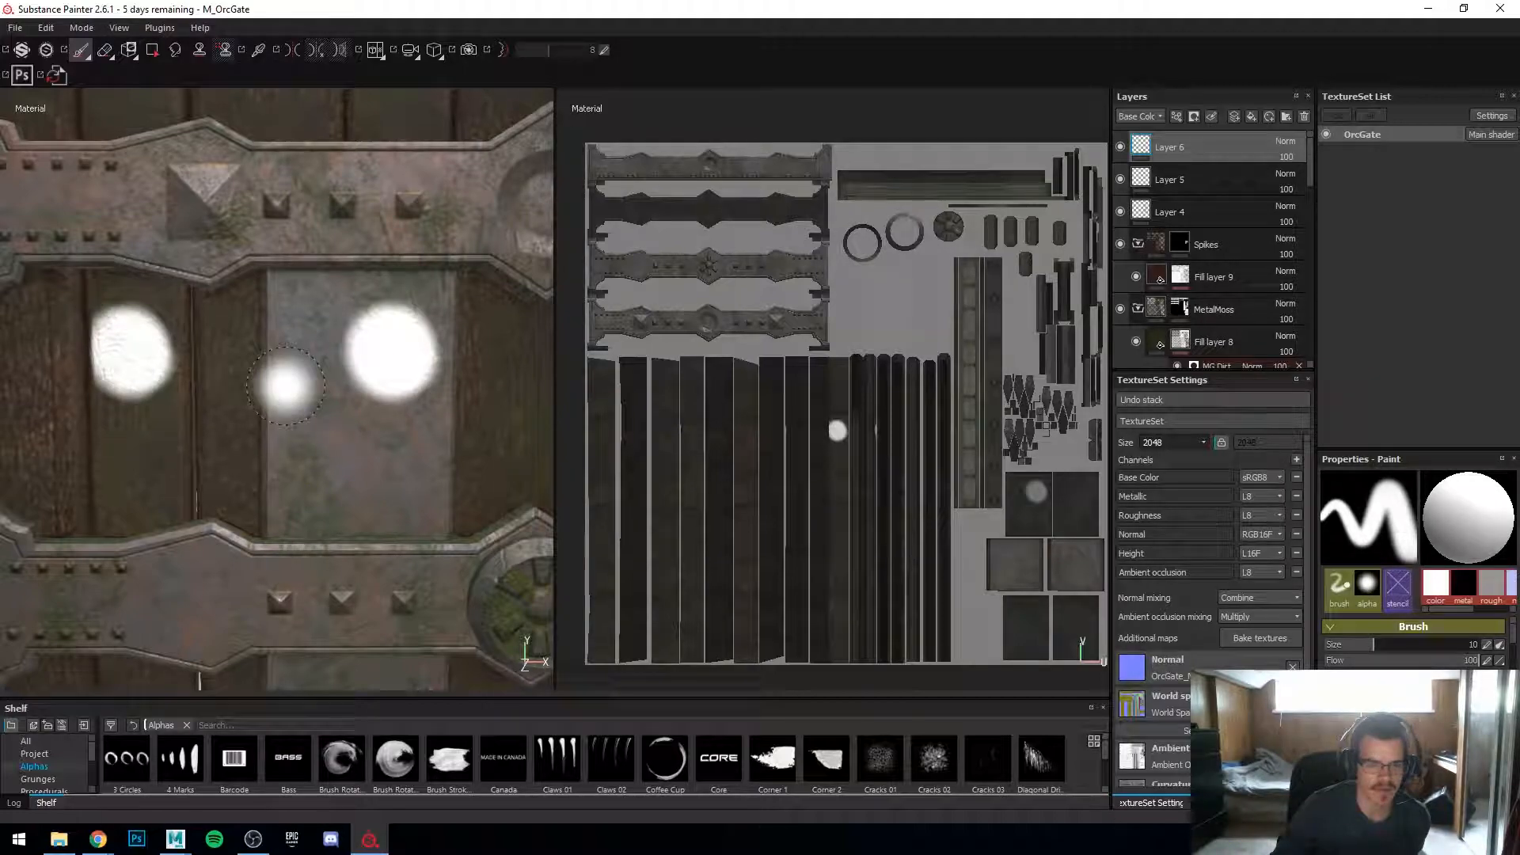
scroll(871, 465, up, 6)
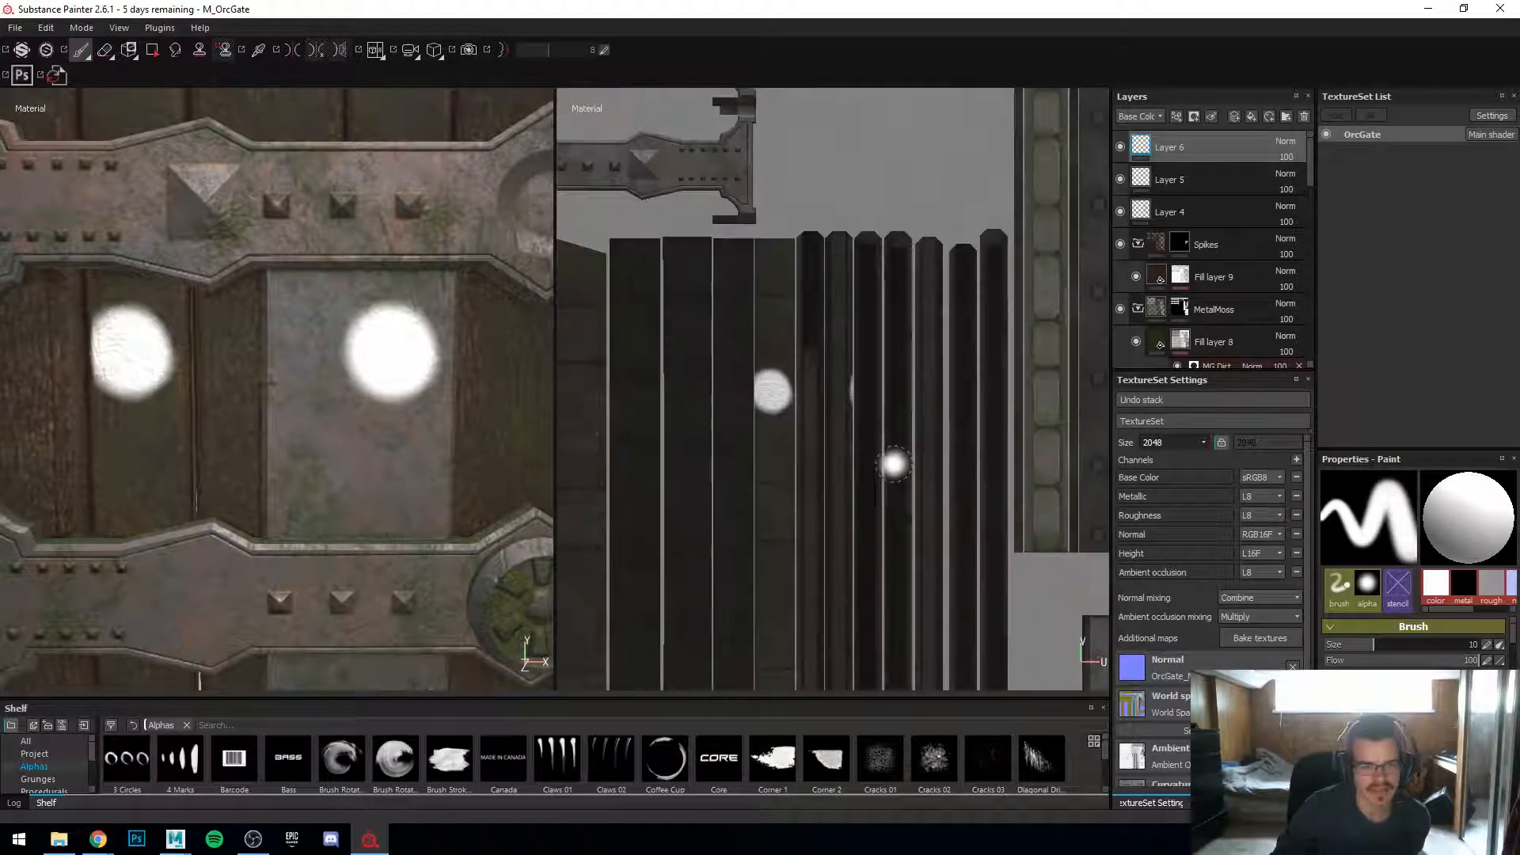
scroll(748, 370, down, 5)
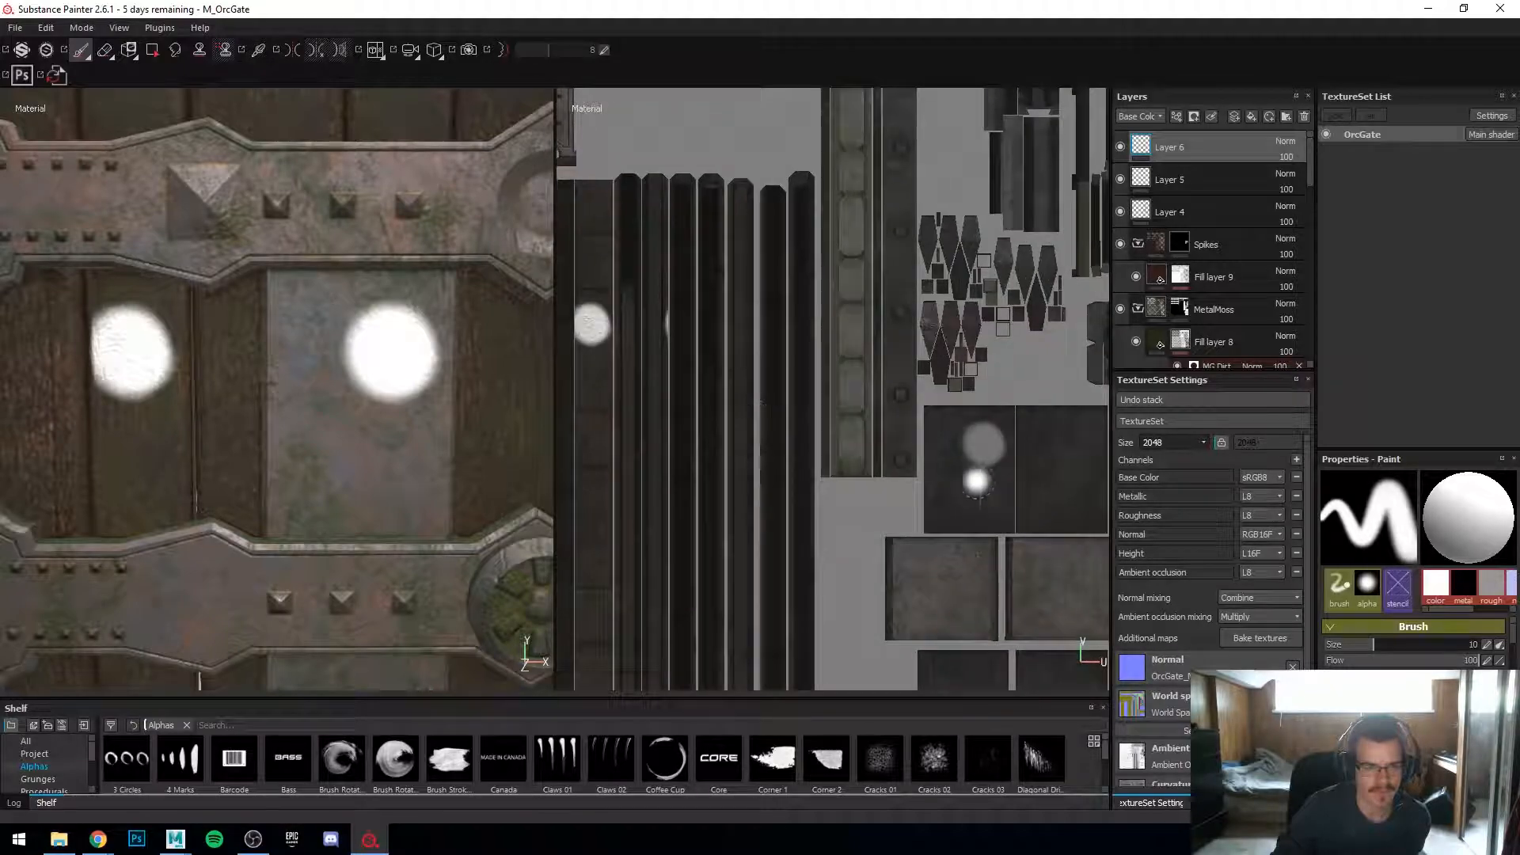
scroll(876, 455, down, 3)
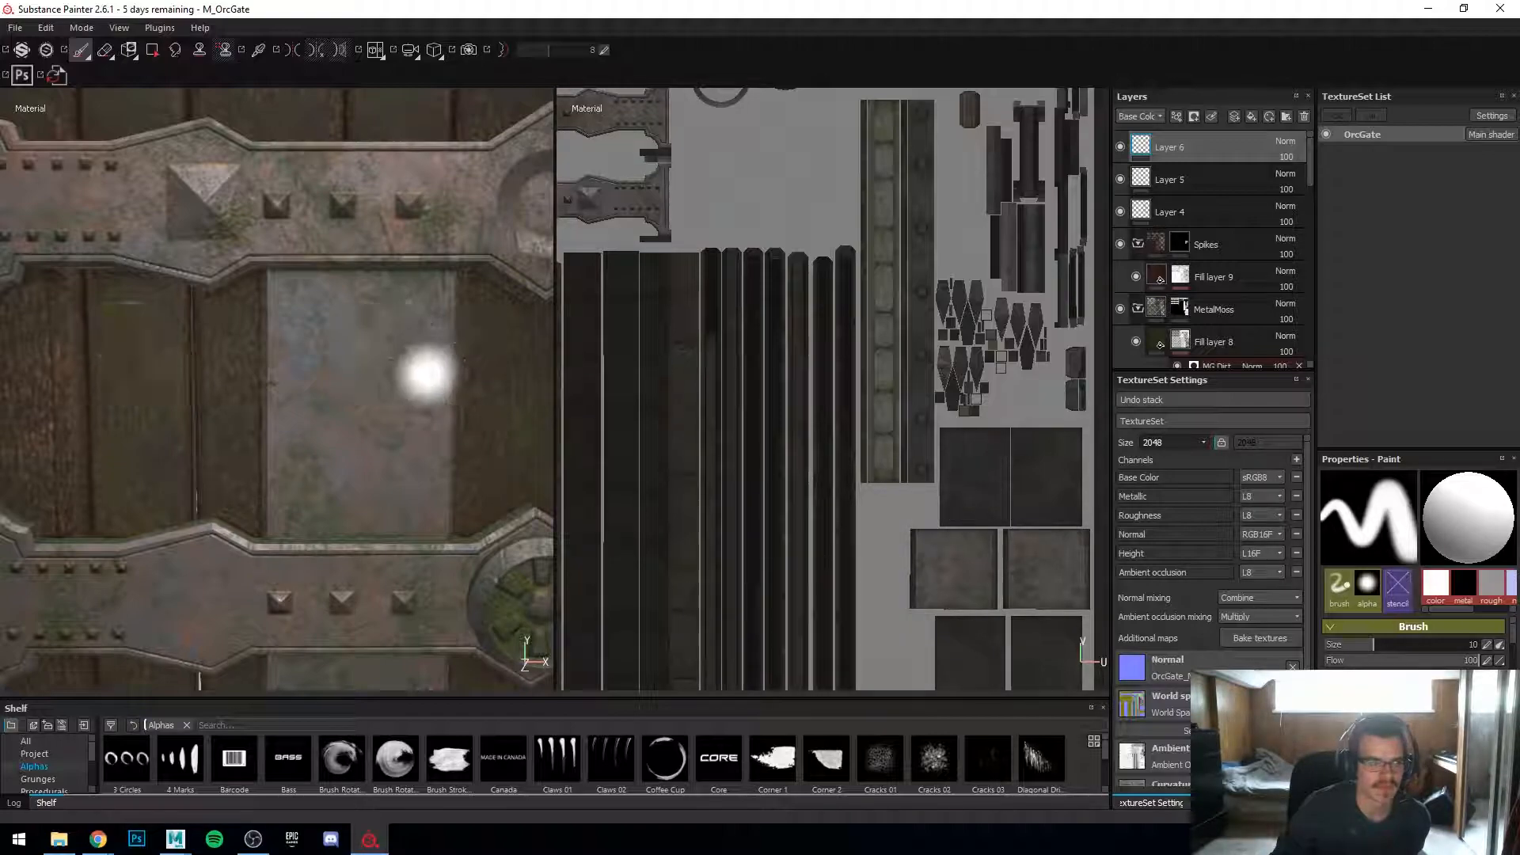
Step: Paint more test dabs across the gate's metal and wood, then undo the last two strokes
alt+drag(369, 438, 348, 466)
alt+right_drag(348, 466, 277, 435)
alt+shift+drag(396, 436, 474, 431)
alt+middle_drag(546, 428, 267, 400)
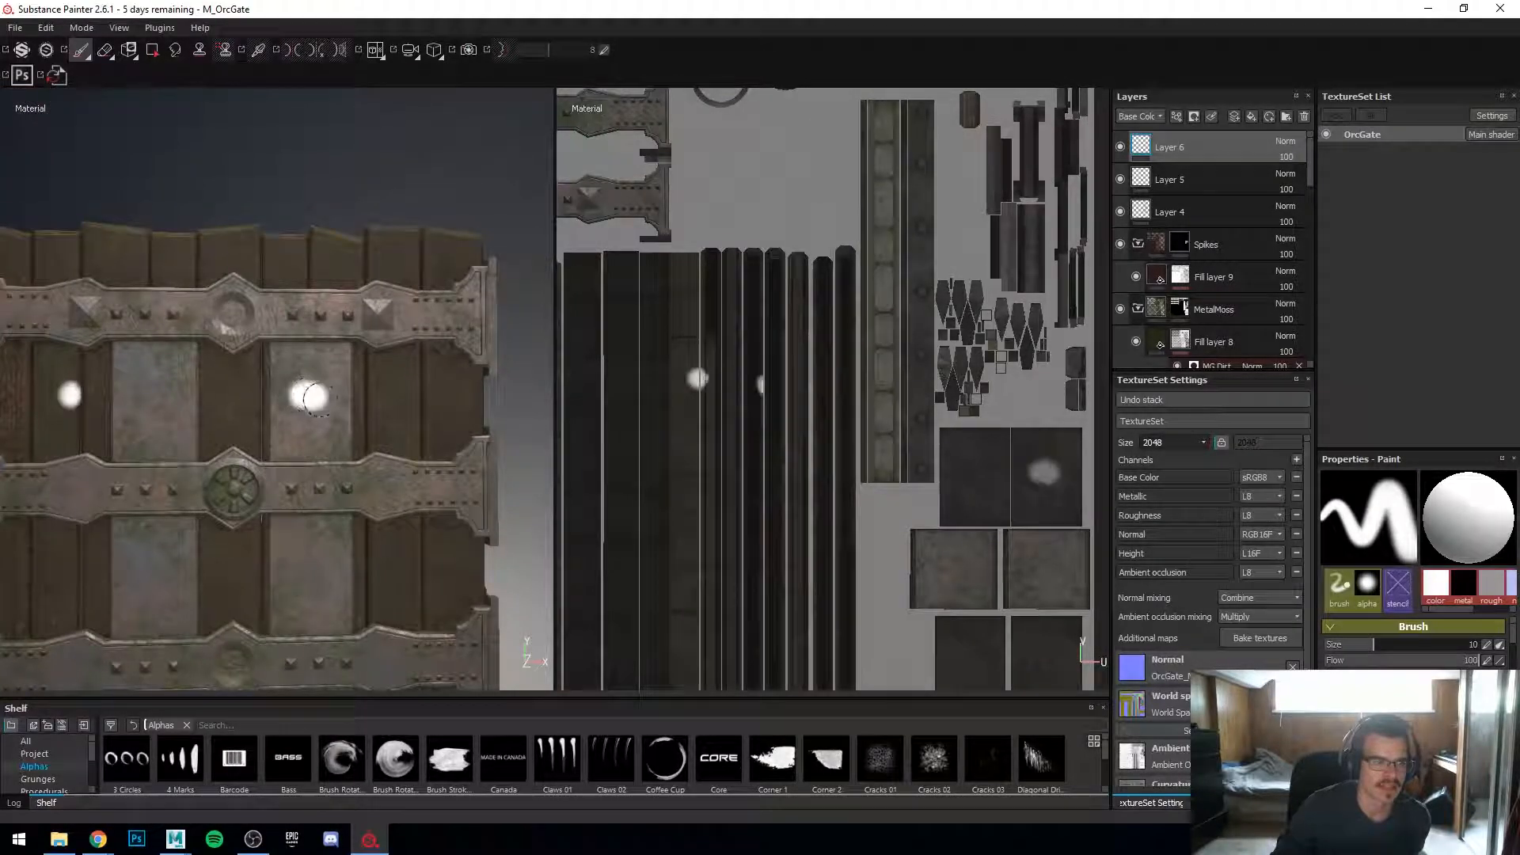
drag(295, 400, 303, 408)
alt+middle_drag(303, 421, 348, 421)
mouse_move(349, 369)
mouse_down()
mouse_move(289, 391)
mouse_move(439, 400)
mouse_move(372, 461)
mouse_move(397, 482)
mouse_up()
key(ctrl+z)
key(ctrl+z)
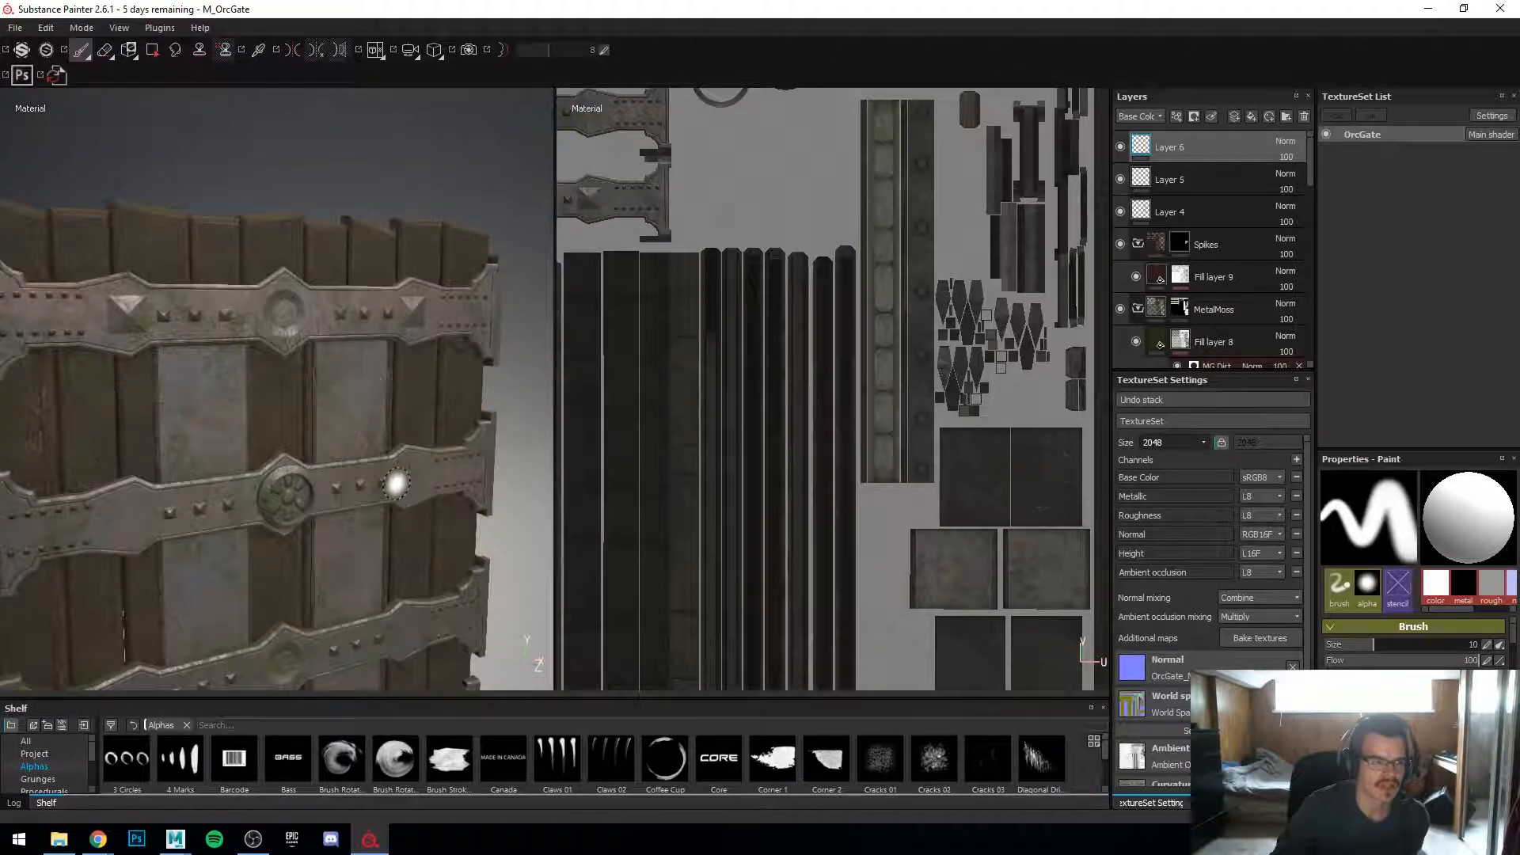
Step: Inspect the textured gate model in the 3D viewport from several angles
scroll(396, 482, up, 3)
alt+middle_drag(387, 502, 391, 323)
alt+drag(391, 322, 406, 377)
scroll(413, 373, down, 3)
key(F2)
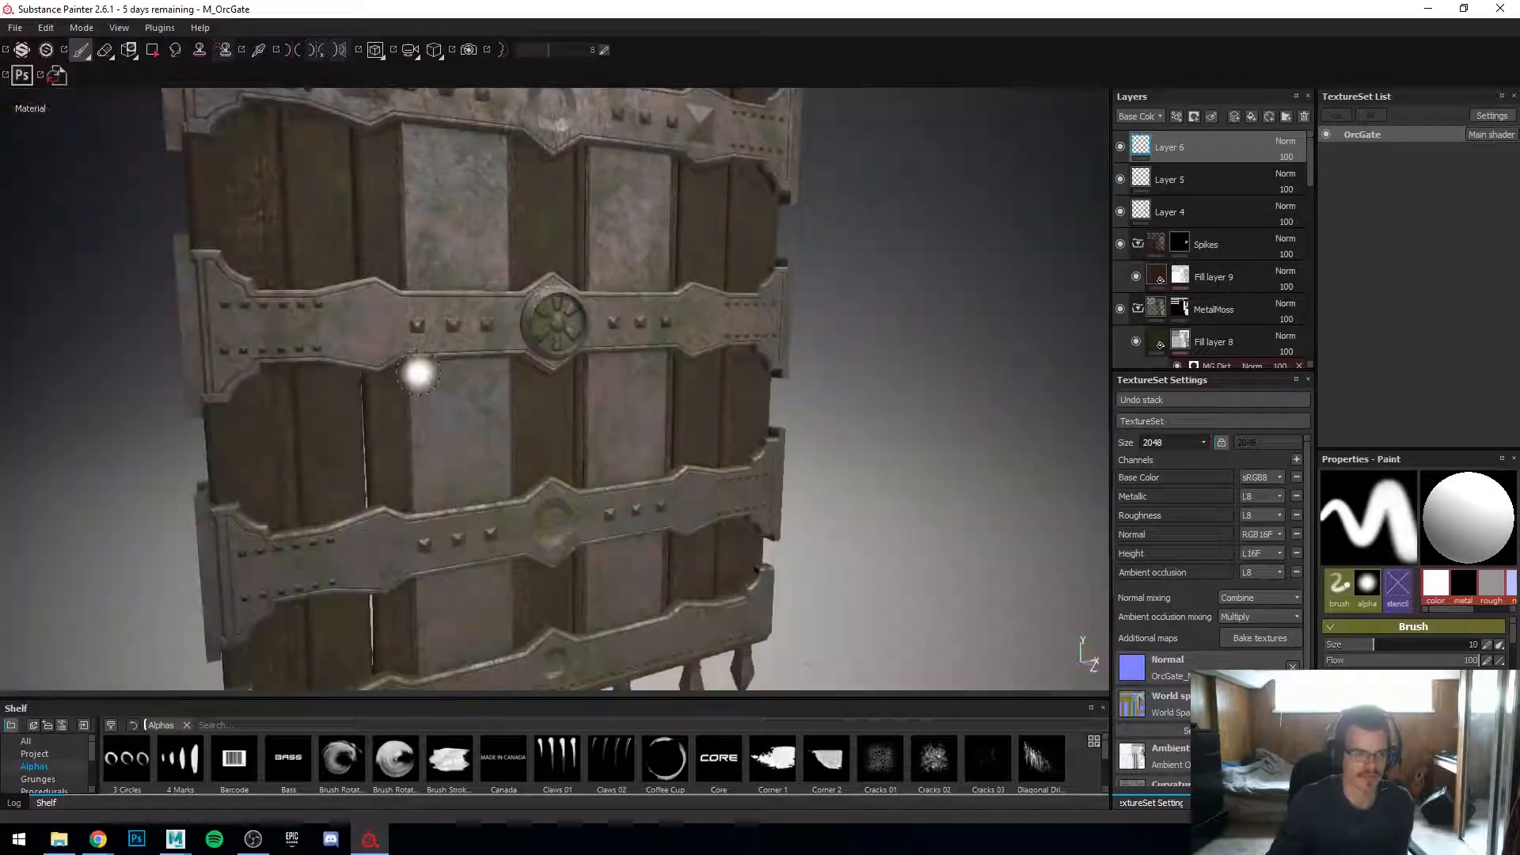
key(F1)
scroll(419, 371, down, 4)
key(F2)
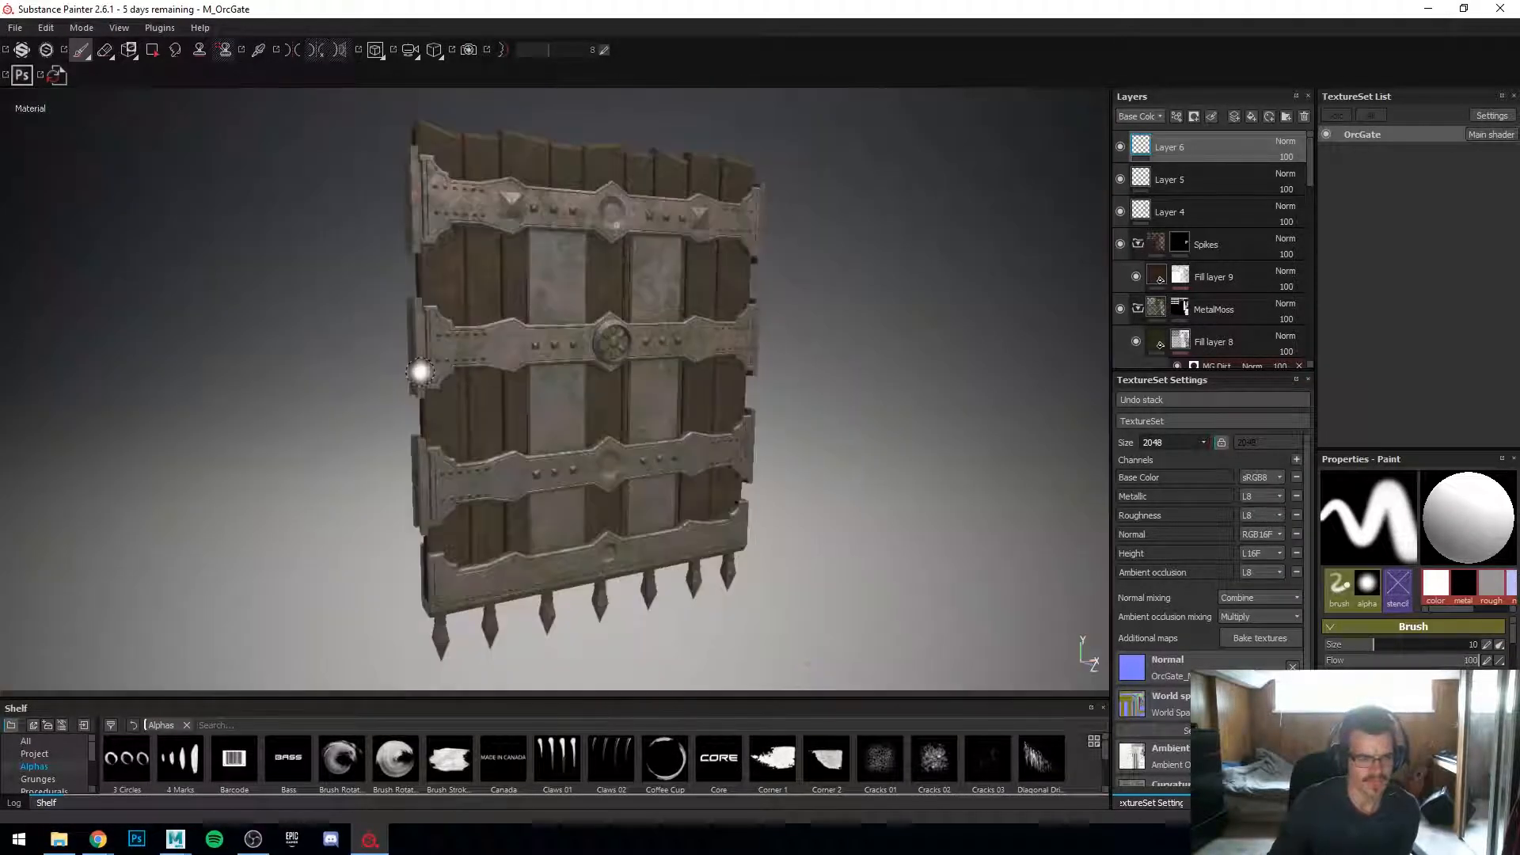
alt+drag(386, 380, 414, 401)
scroll(425, 414, up, 5)
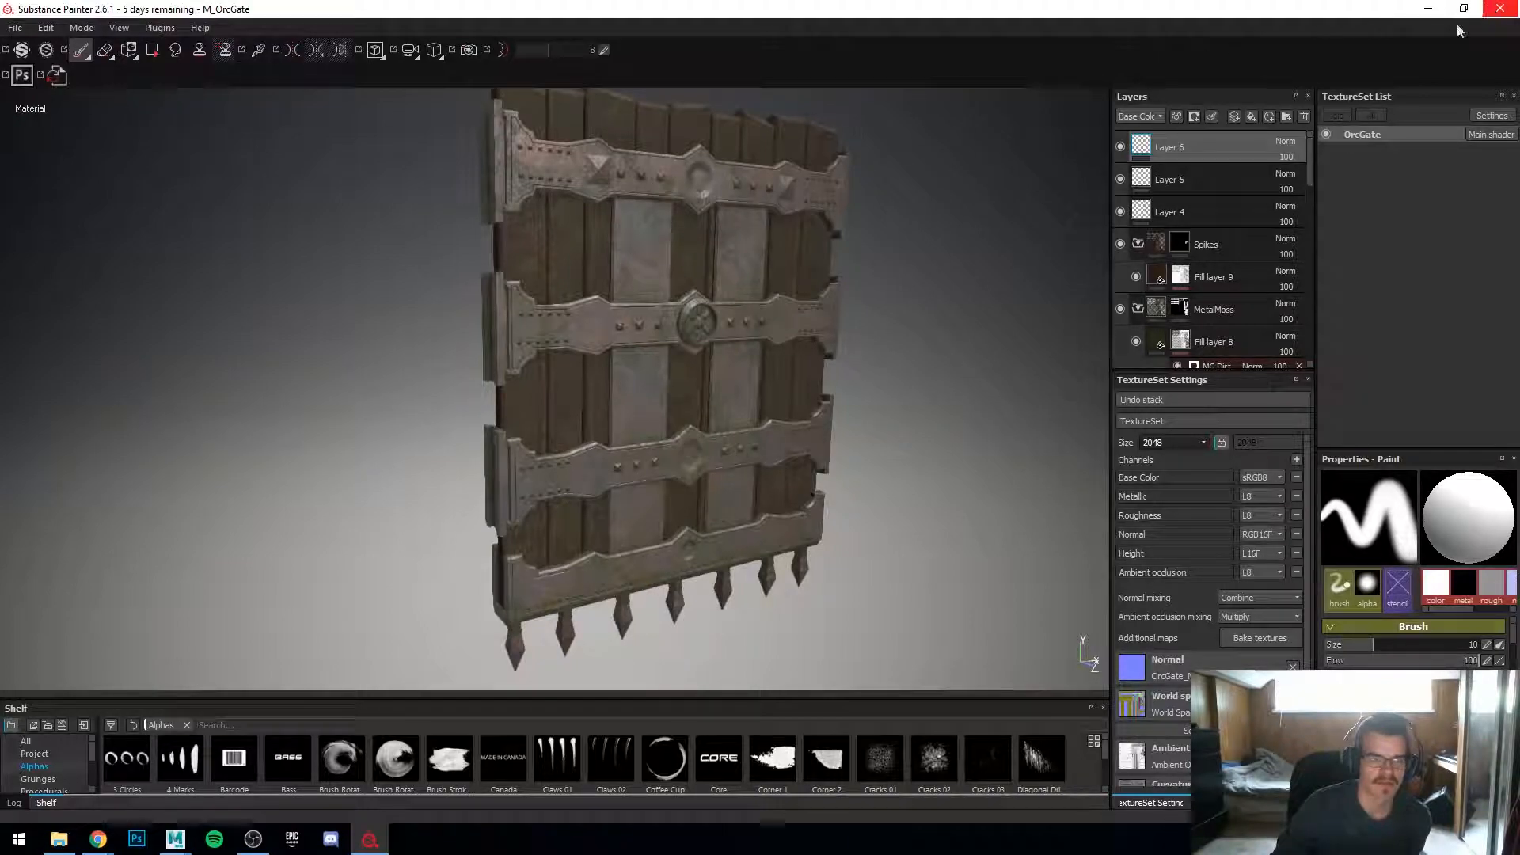
alt+drag(835, 266, 699, 263)
alt+middle_drag(696, 263, 627, 343)
alt+right_drag(628, 343, 489, 312)
alt+drag(488, 311, 590, 303)
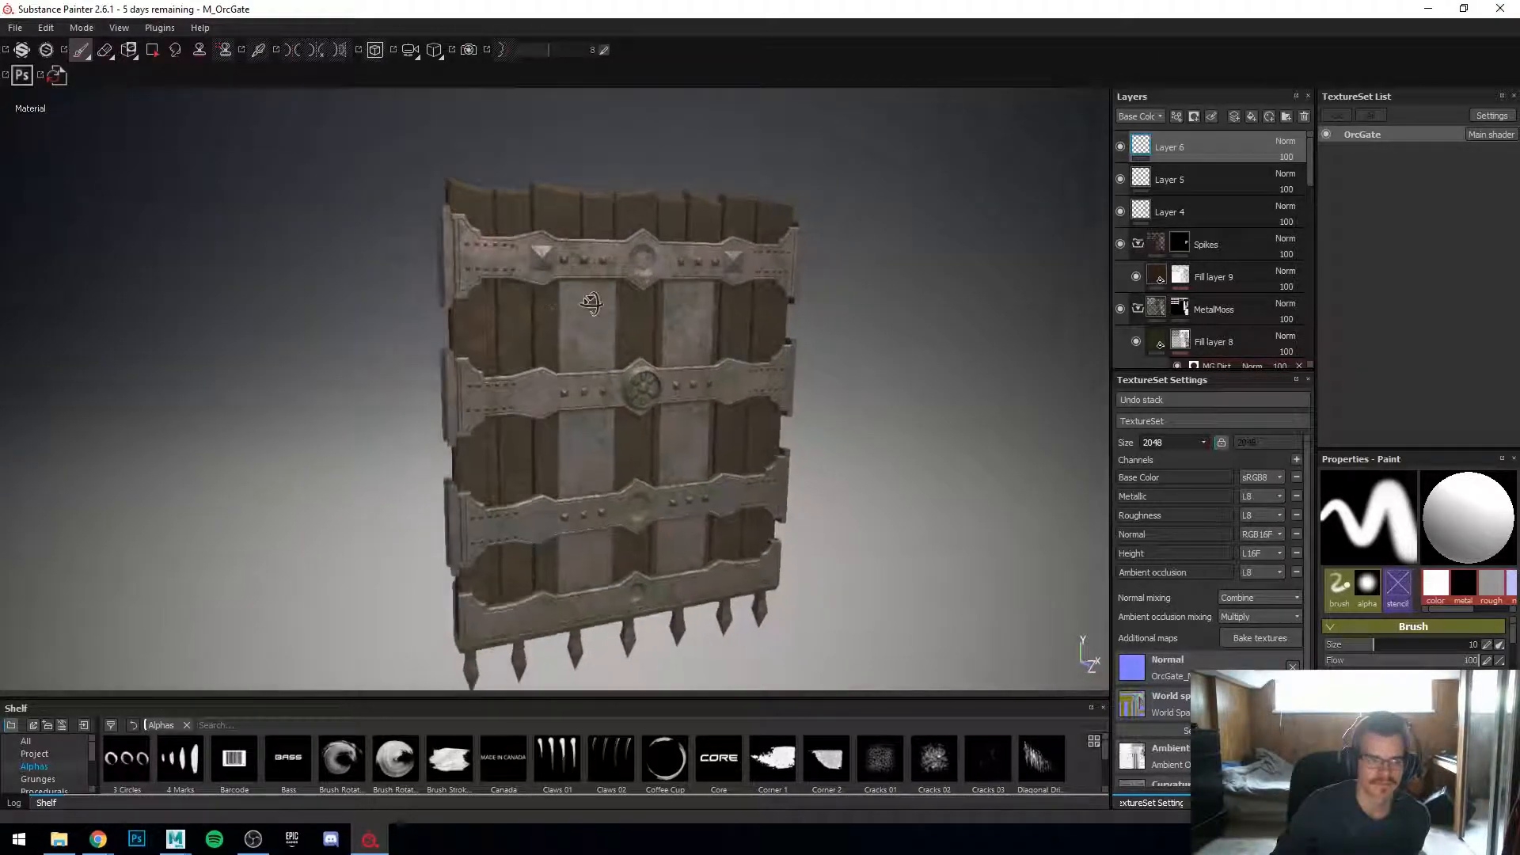
Step: Close Substance Painter without saving the project changes
click(1498, 9)
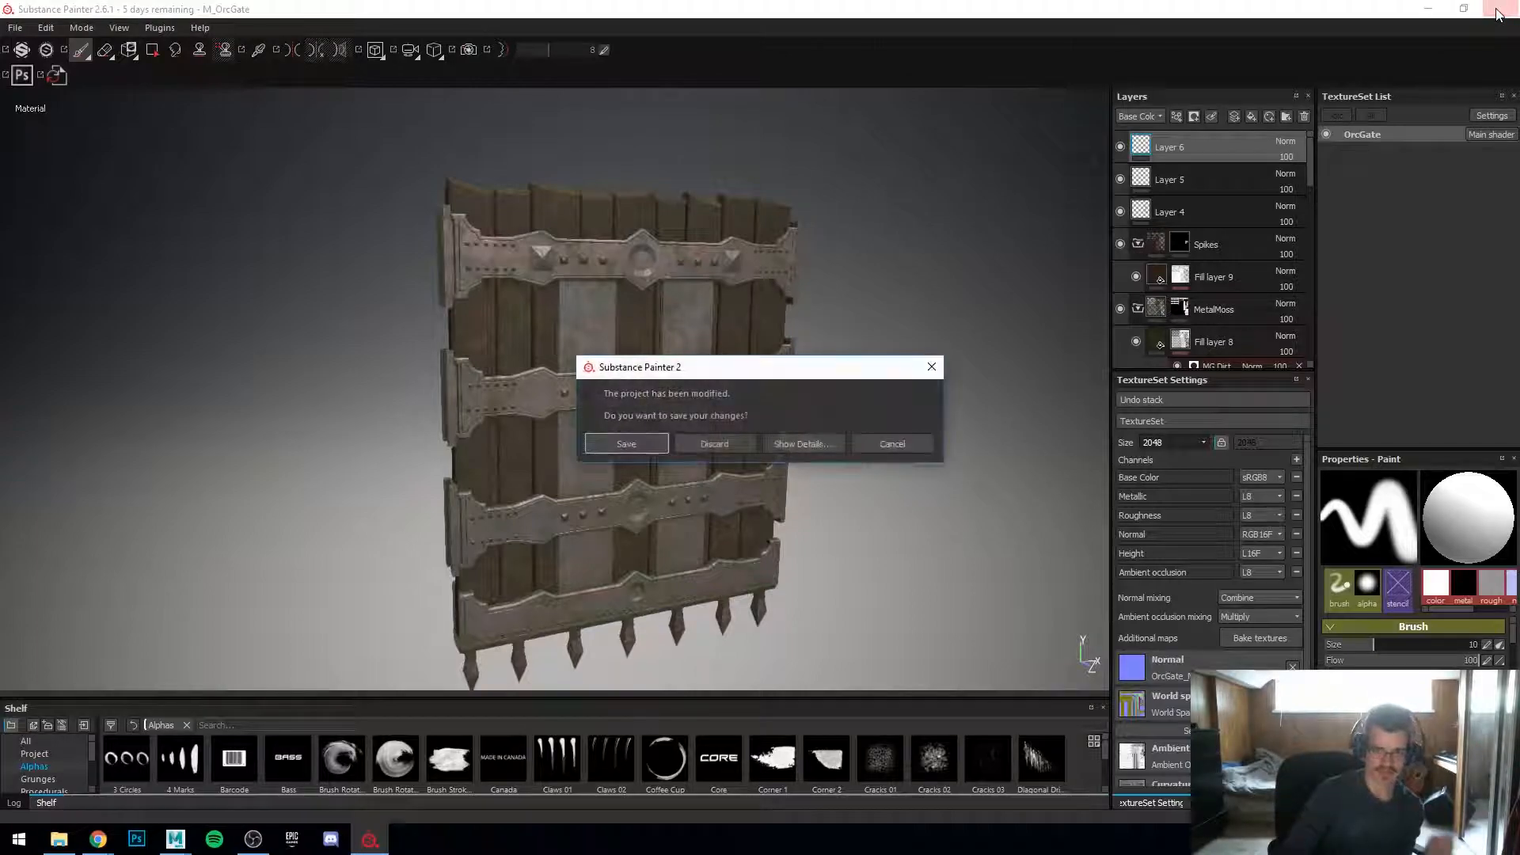
click(714, 444)
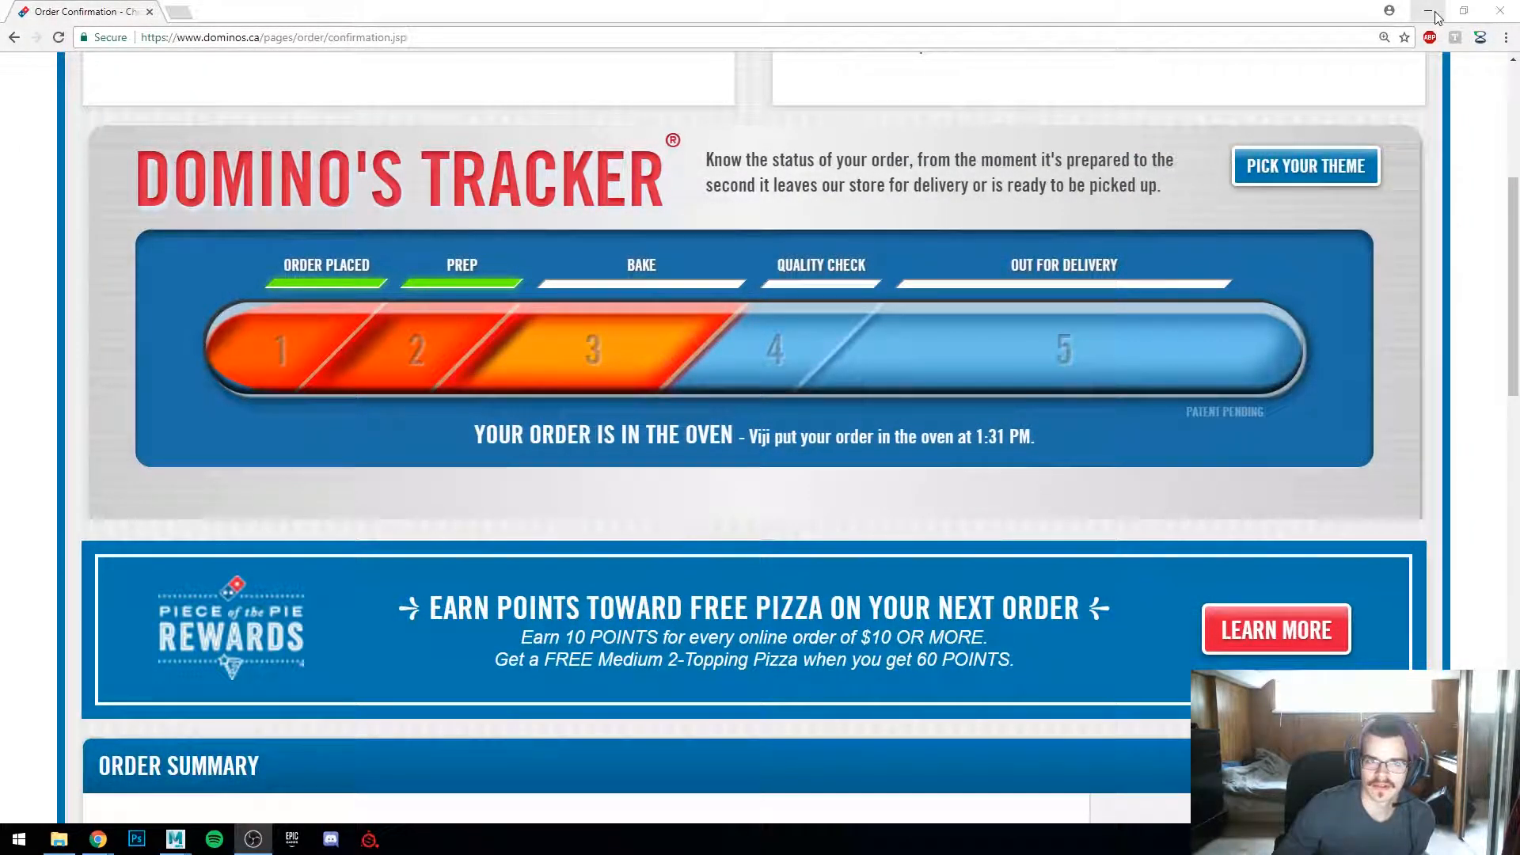
Step: Minimize the browser and orbit around the orc gate scene in Maya
click(1428, 10)
alt+drag(708, 473, 807, 511)
scroll(808, 510, up, 3)
alt+middle_drag(807, 510, 714, 367)
scroll(714, 367, up, 5)
alt+drag(714, 367, 696, 405)
scroll(659, 416, down, 8)
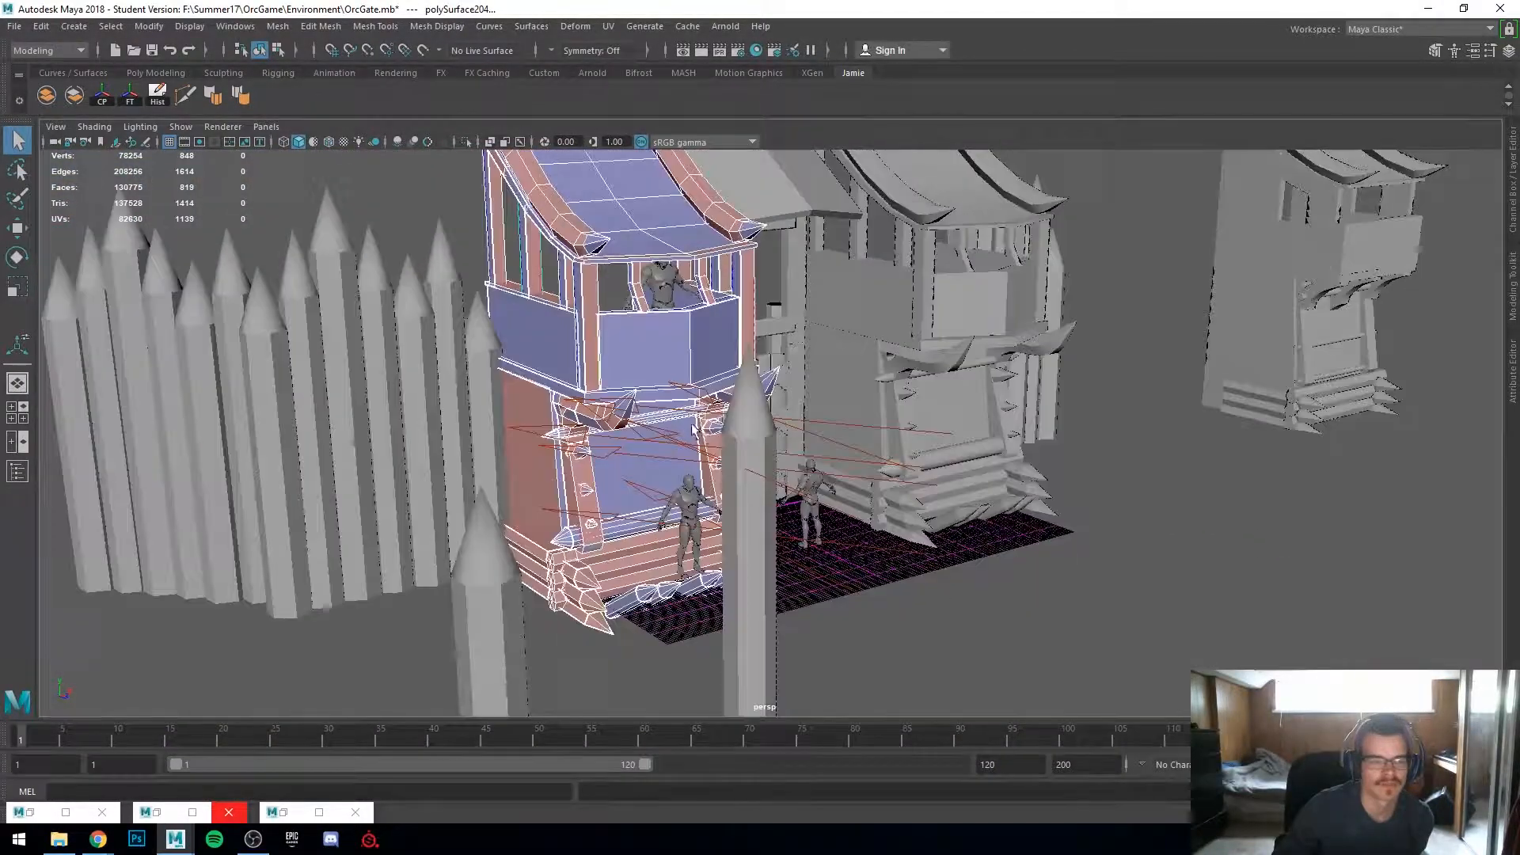
alt+middle_drag(696, 405, 789, 461)
alt+drag(789, 462, 662, 448)
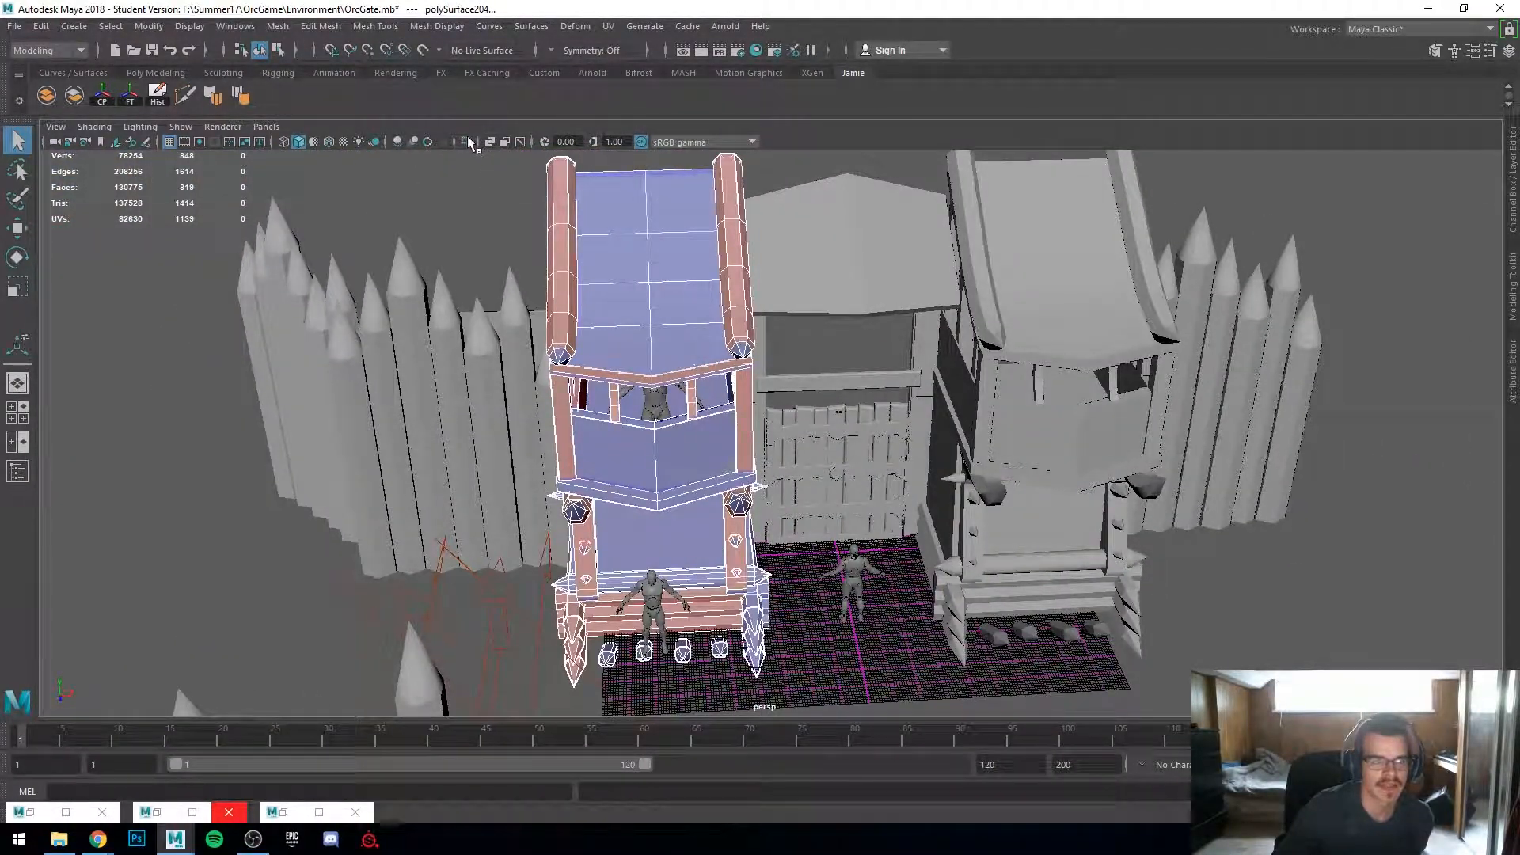
Step: Select a section of the watchtower and isolate it in the perspective viewport
click(467, 139)
alt+drag(948, 449, 657, 427)
click(848, 450)
click(684, 439)
right_drag(635, 383, 687, 357)
scroll(637, 448, up, 3)
alt+drag(636, 449, 729, 498)
click(944, 561)
scroll(733, 493, up, 3)
click(690, 467)
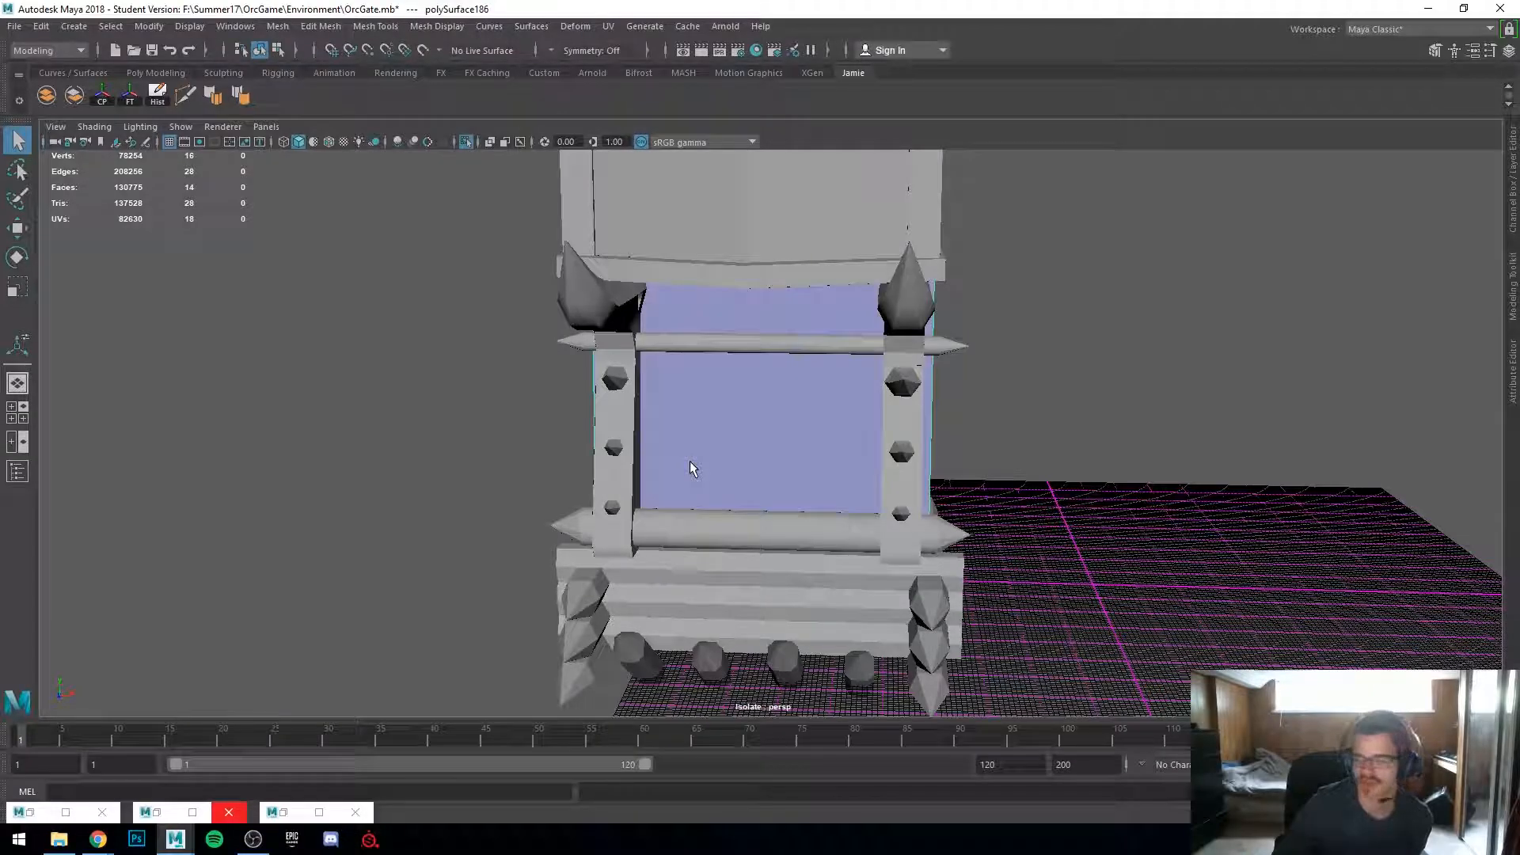
alt+drag(690, 469, 456, 681)
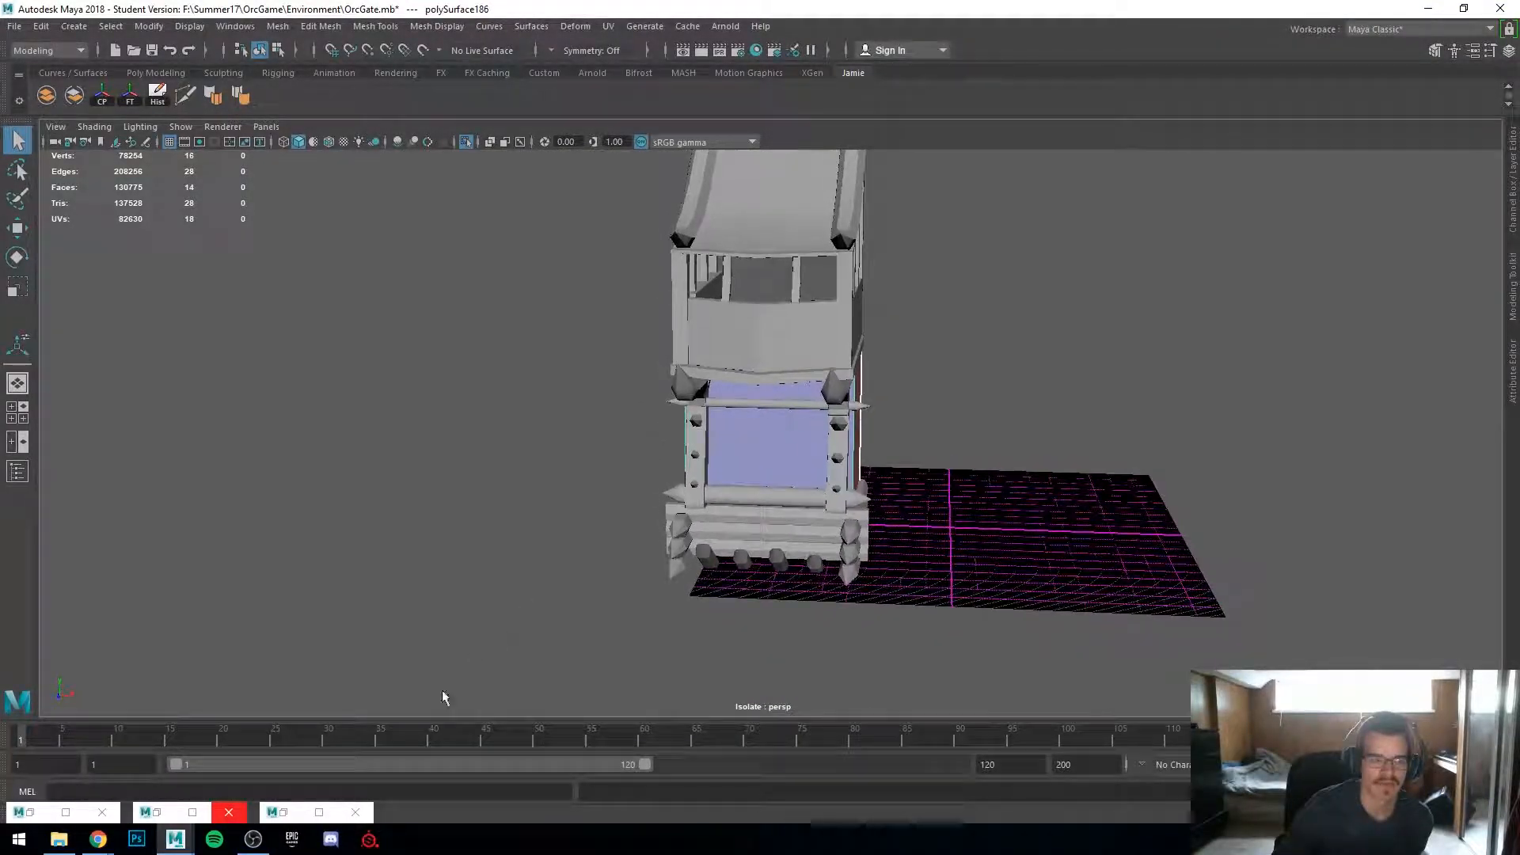
Step: Close the two minimized floating windows and open the UV Editor
click(228, 812)
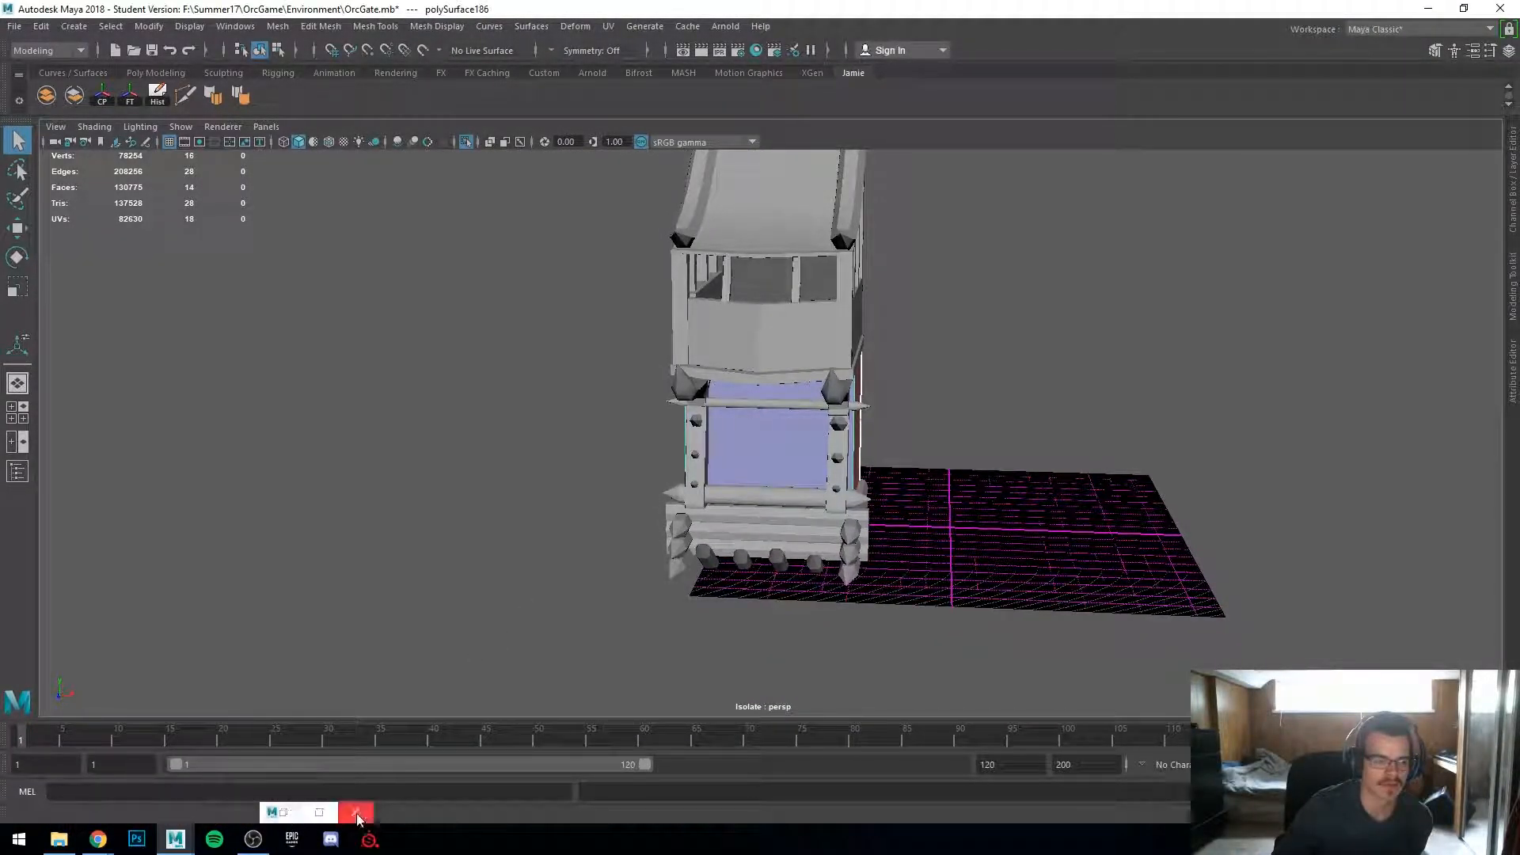
click(354, 814)
click(608, 27)
click(662, 59)
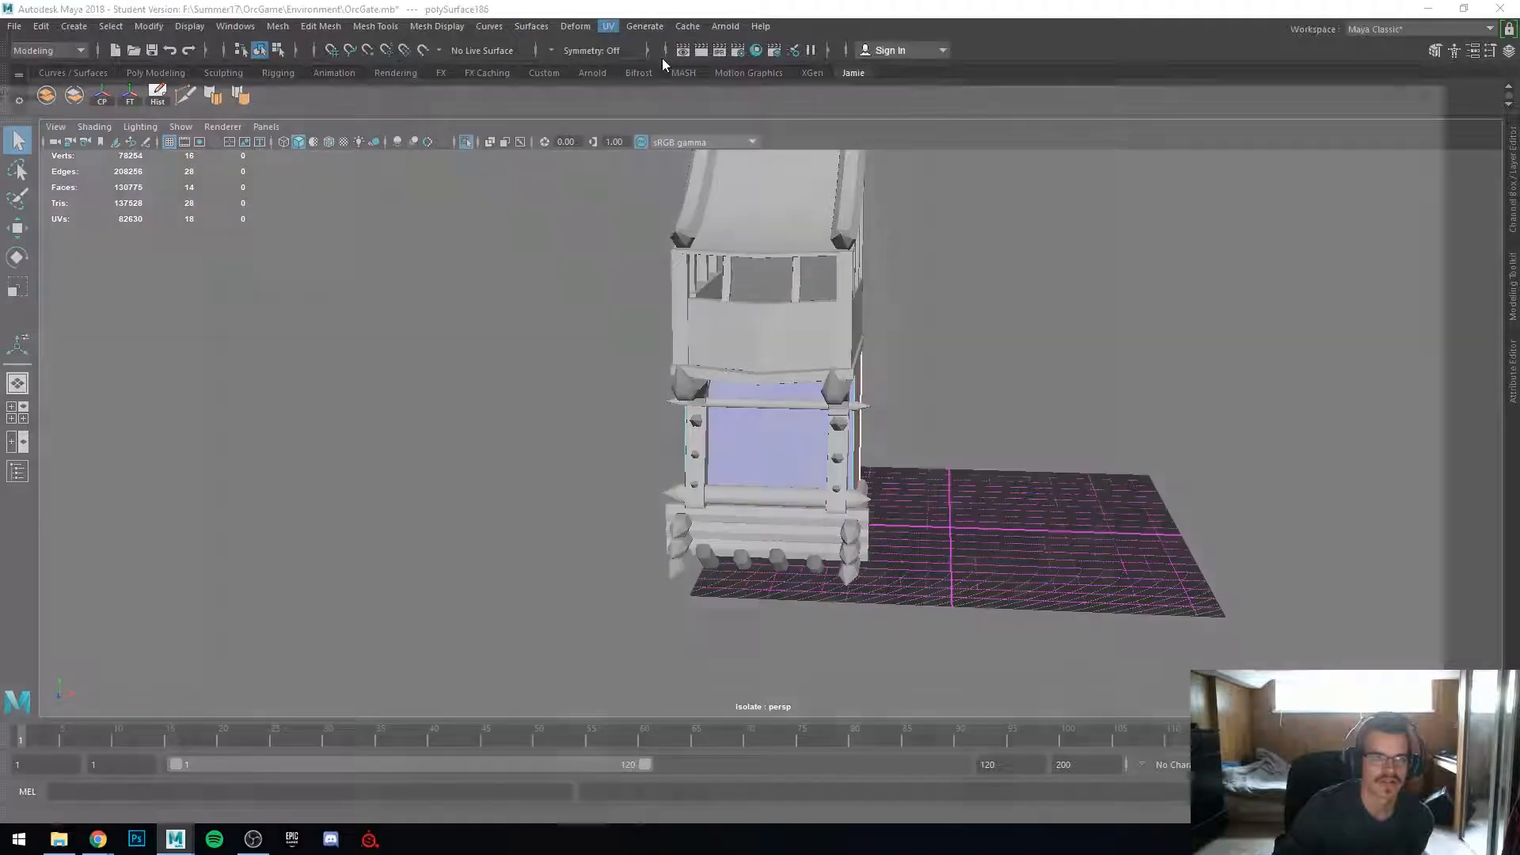
drag(823, 120, 1519, 141)
Step: Select the whole watchtower and view its UV layout in the enlarged UV Editor
alt+middle_drag(595, 353, 429, 430)
alt+right_drag(430, 430, 412, 292)
drag(417, 261, 805, 621)
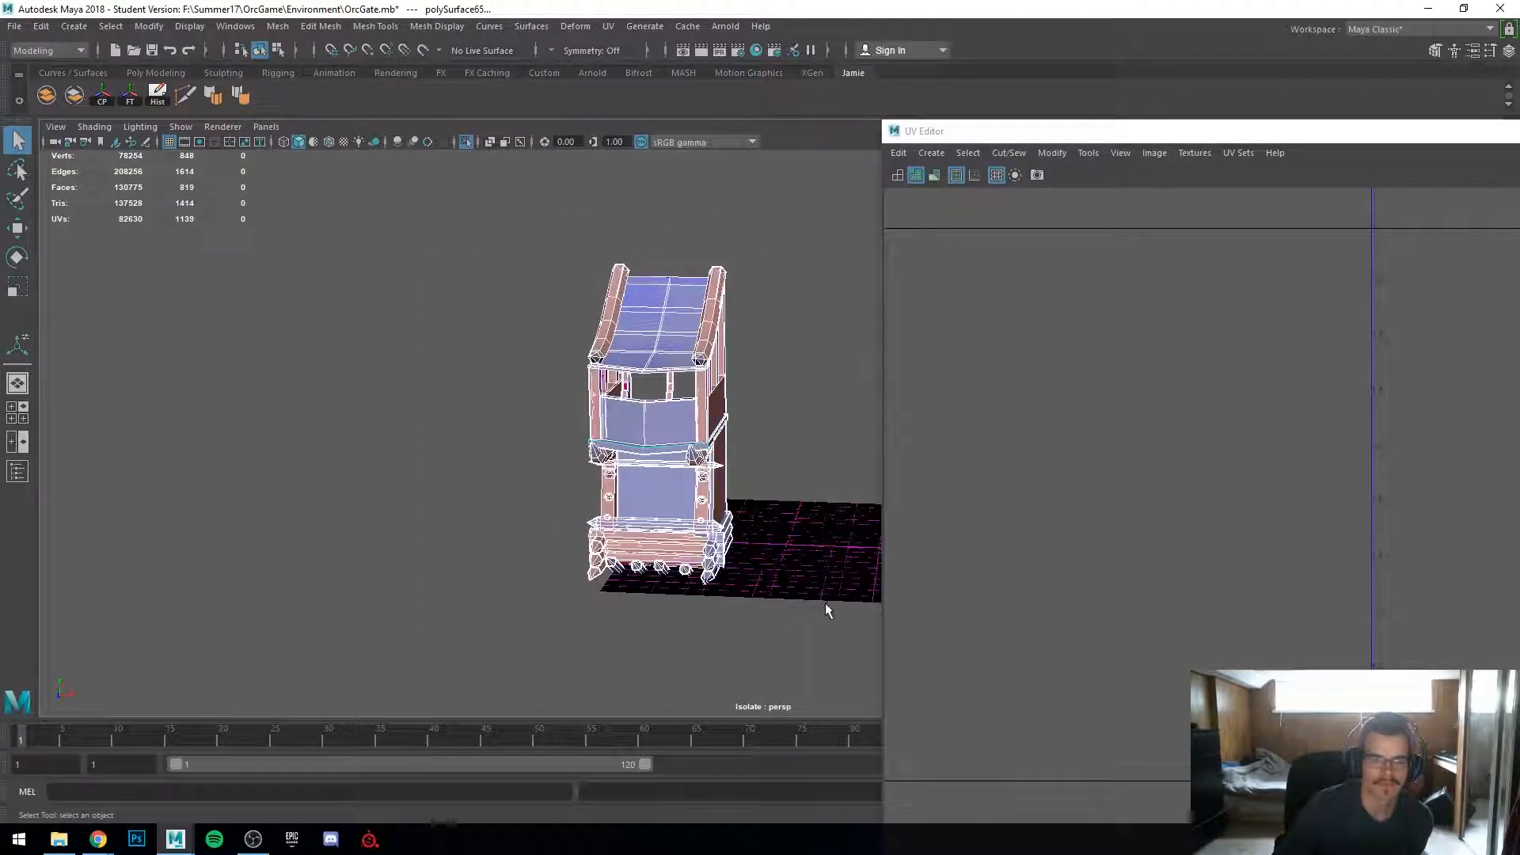
drag(1108, 132, 625, 3)
scroll(949, 700, down, 4)
alt+middle_drag(922, 726, 937, 446)
scroll(952, 668, up, 3)
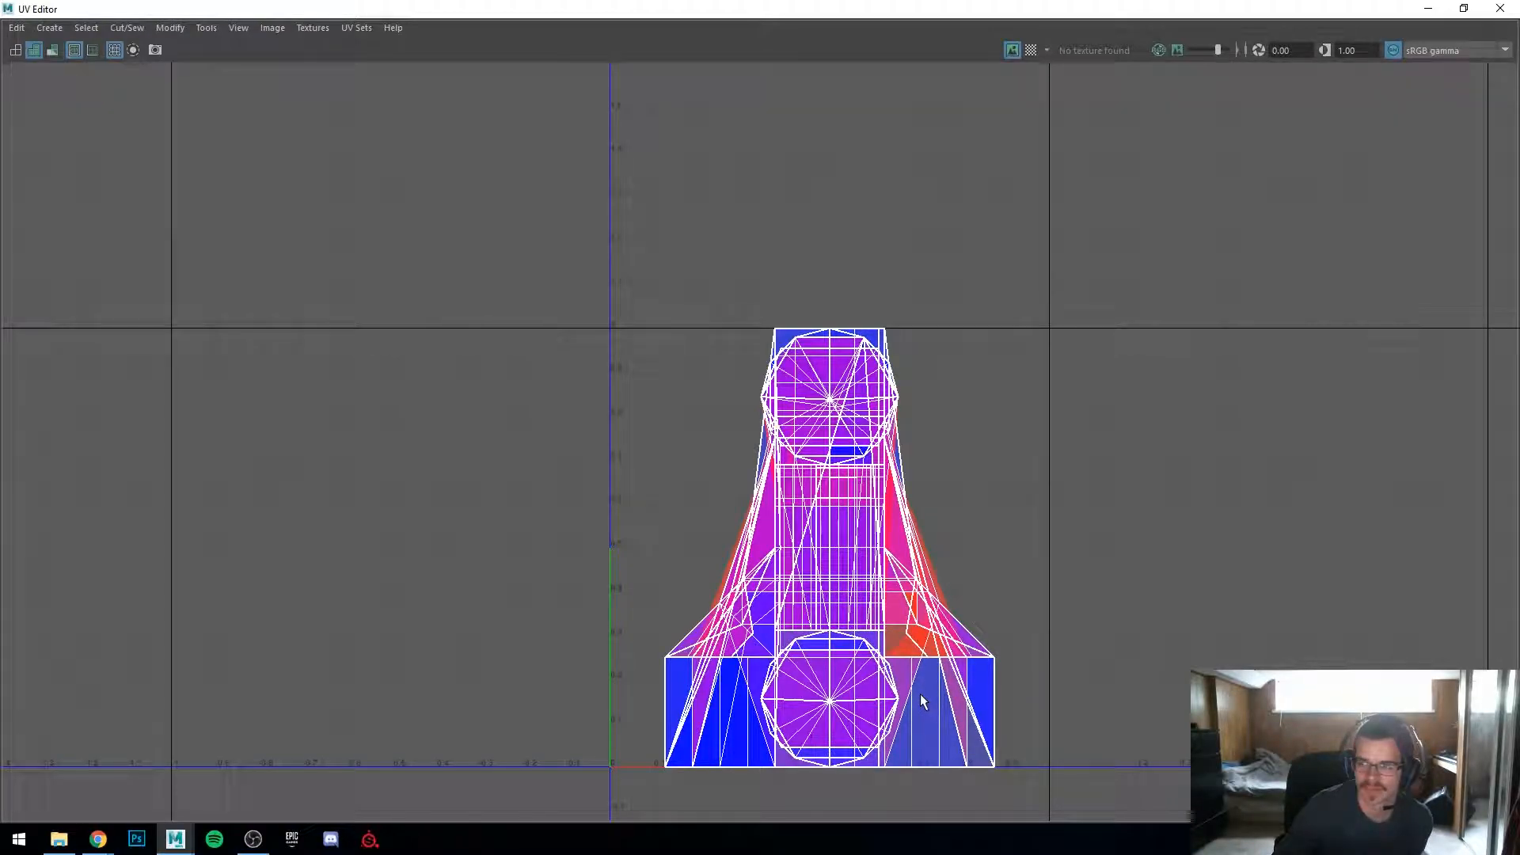
alt+middle_drag(919, 700, 930, 630)
alt+right_drag(930, 630, 1400, 573)
Step: Restore and reposition the UV Editor window beside the viewport, and enable the checker texture display
double_click(727, 12)
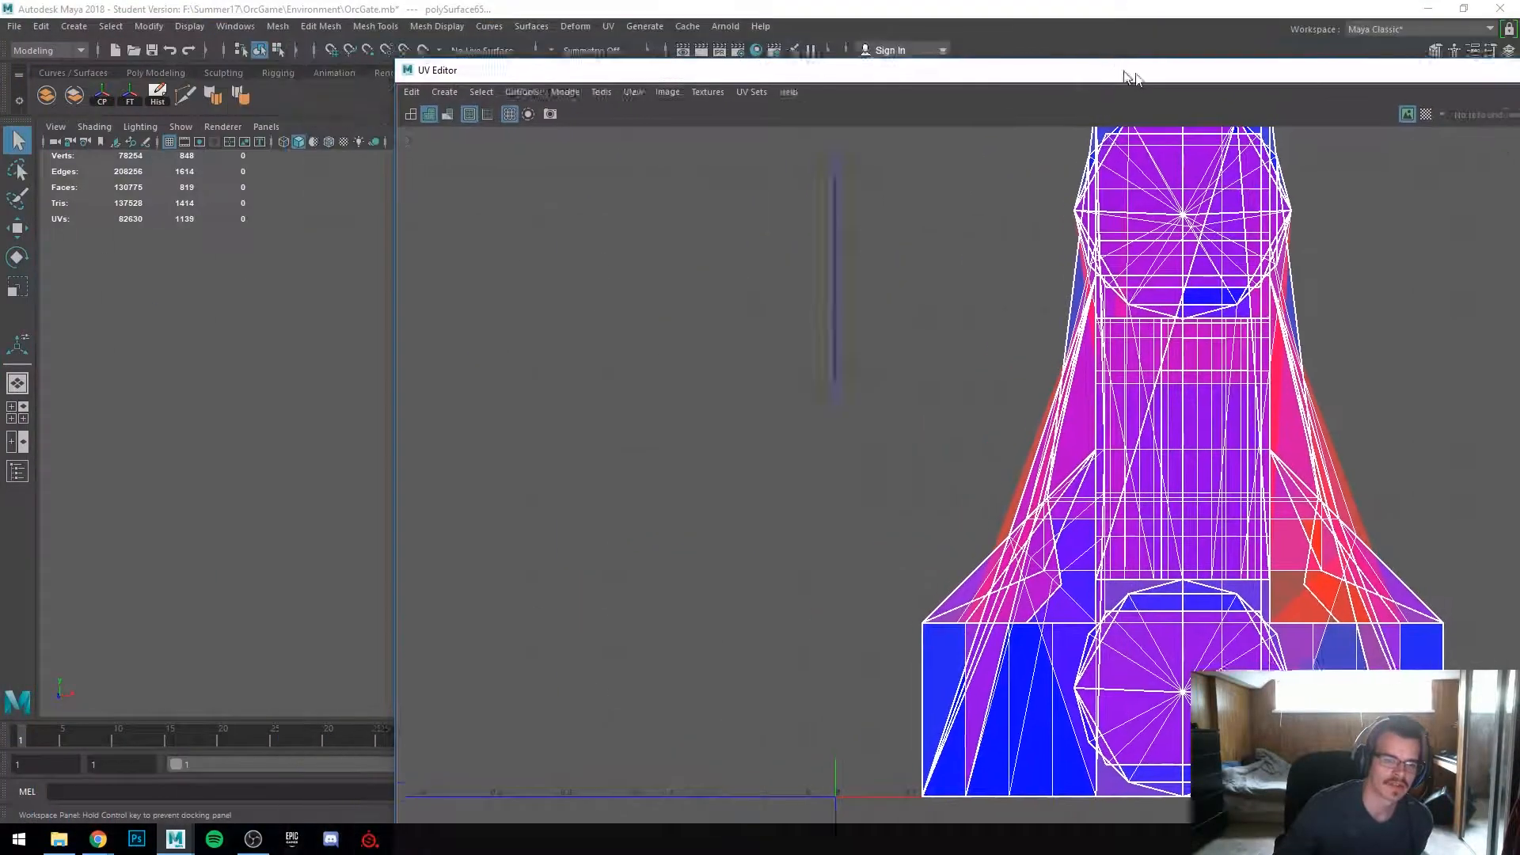
drag(833, 82, 997, 84)
scroll(1280, 621, down, 4)
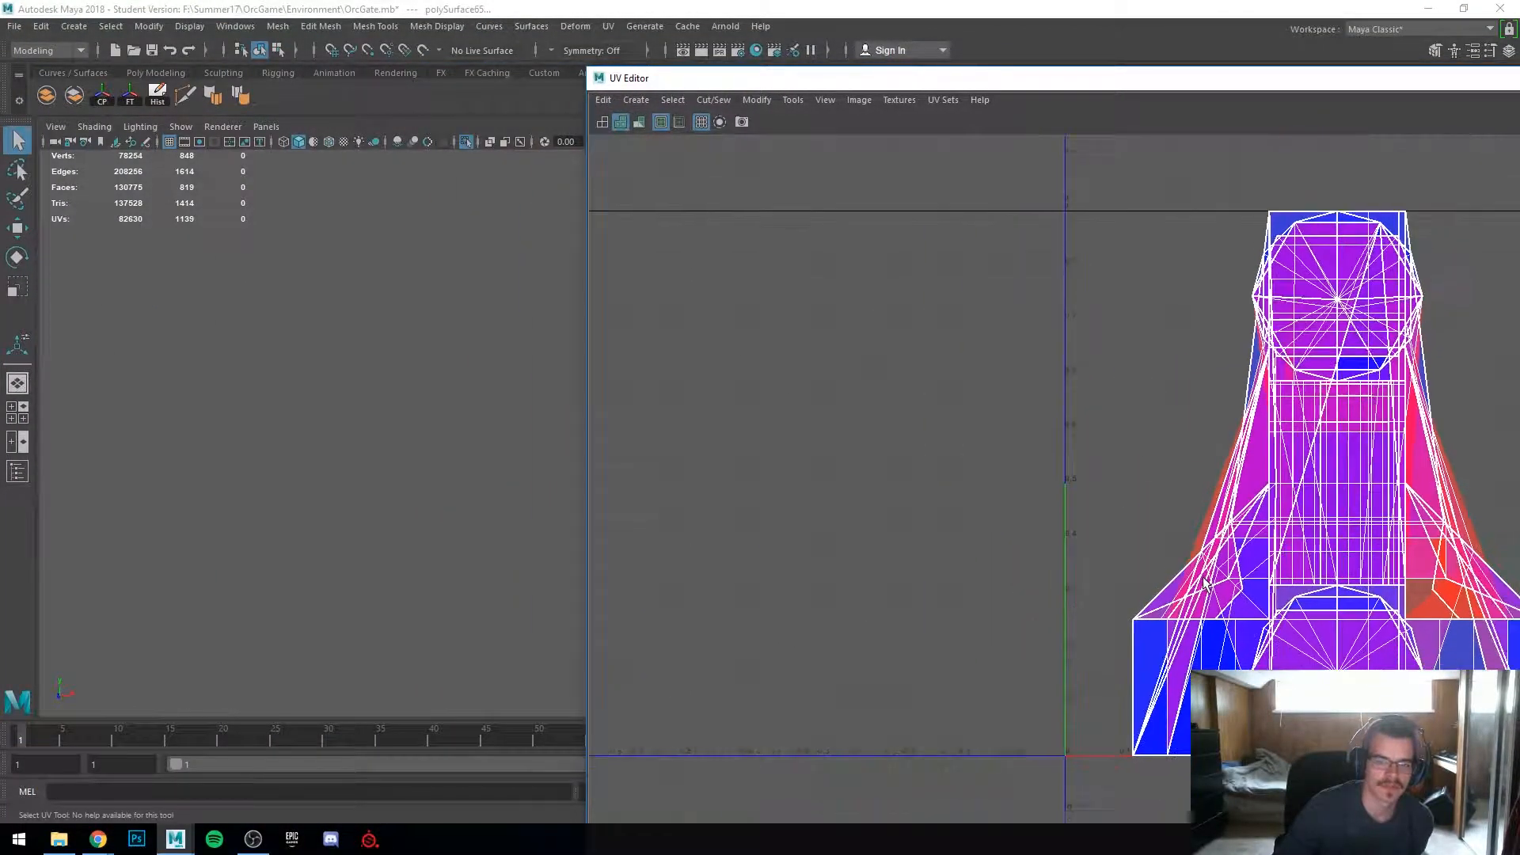
drag(783, 79, 967, 89)
scroll(583, 481, down, 1)
alt+middle_drag(582, 481, 491, 519)
scroll(492, 518, up, 3)
drag(1039, 93, 649, 93)
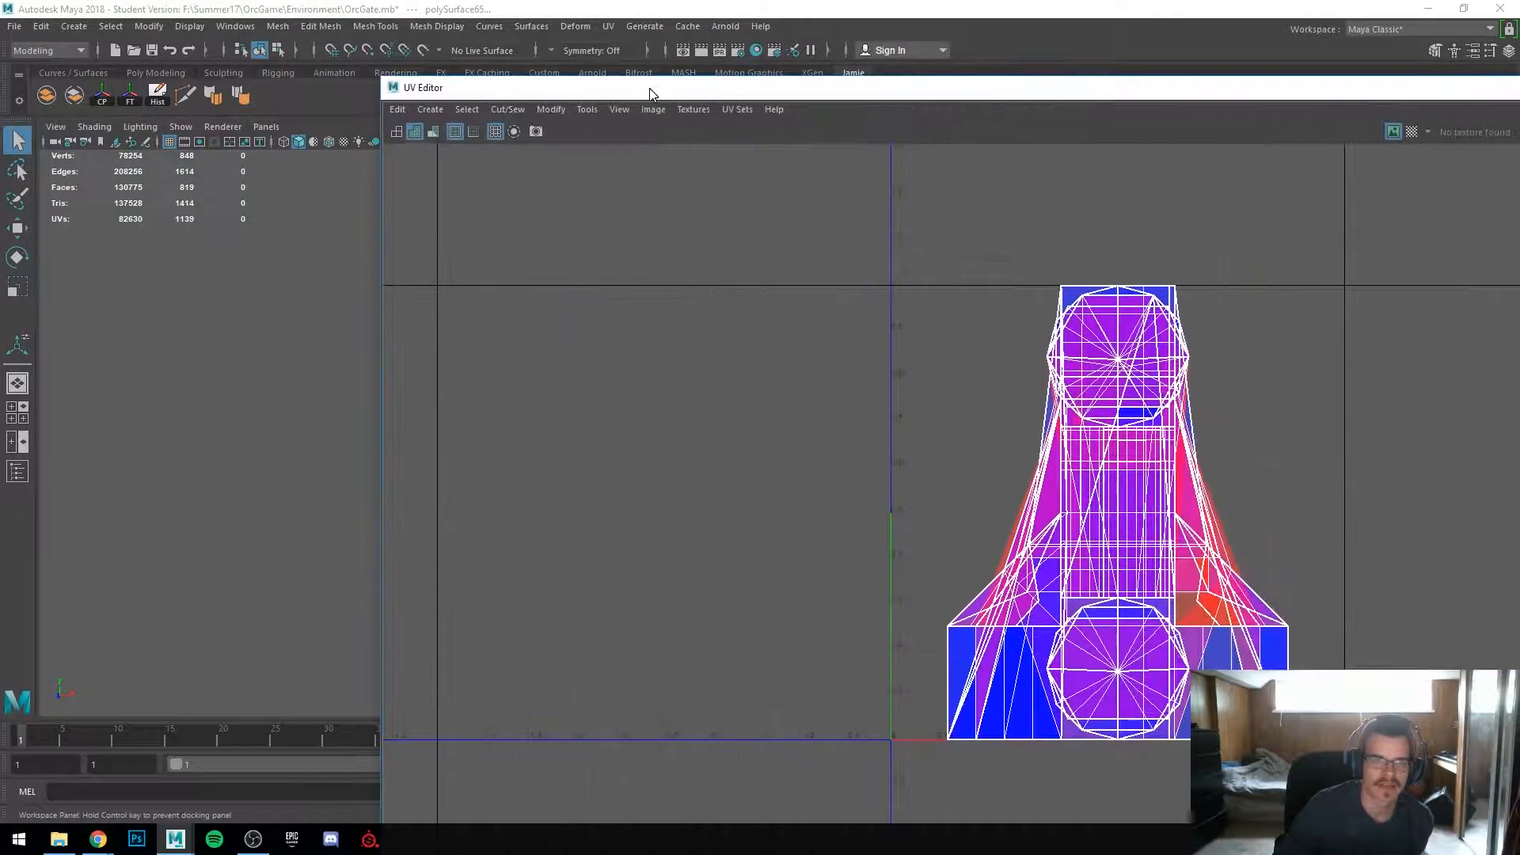
click(1409, 131)
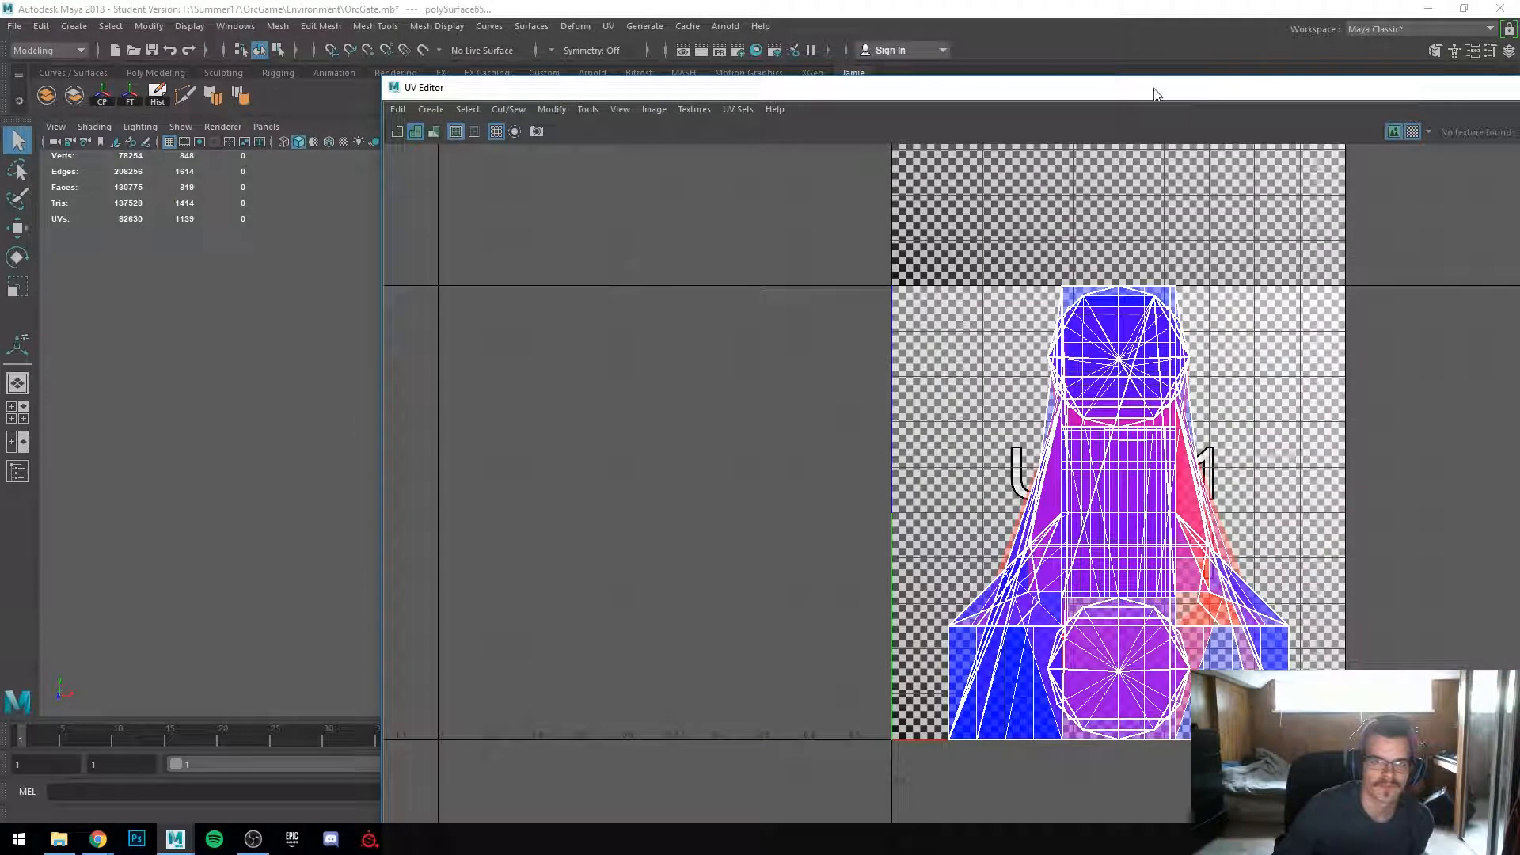
drag(1156, 89, 1519, 107)
Step: Orbit around the watchtower to examine the checker pattern on its surfaces
scroll(547, 520, up, 4)
alt+middle_drag(547, 520, 758, 395)
scroll(588, 517, up, 5)
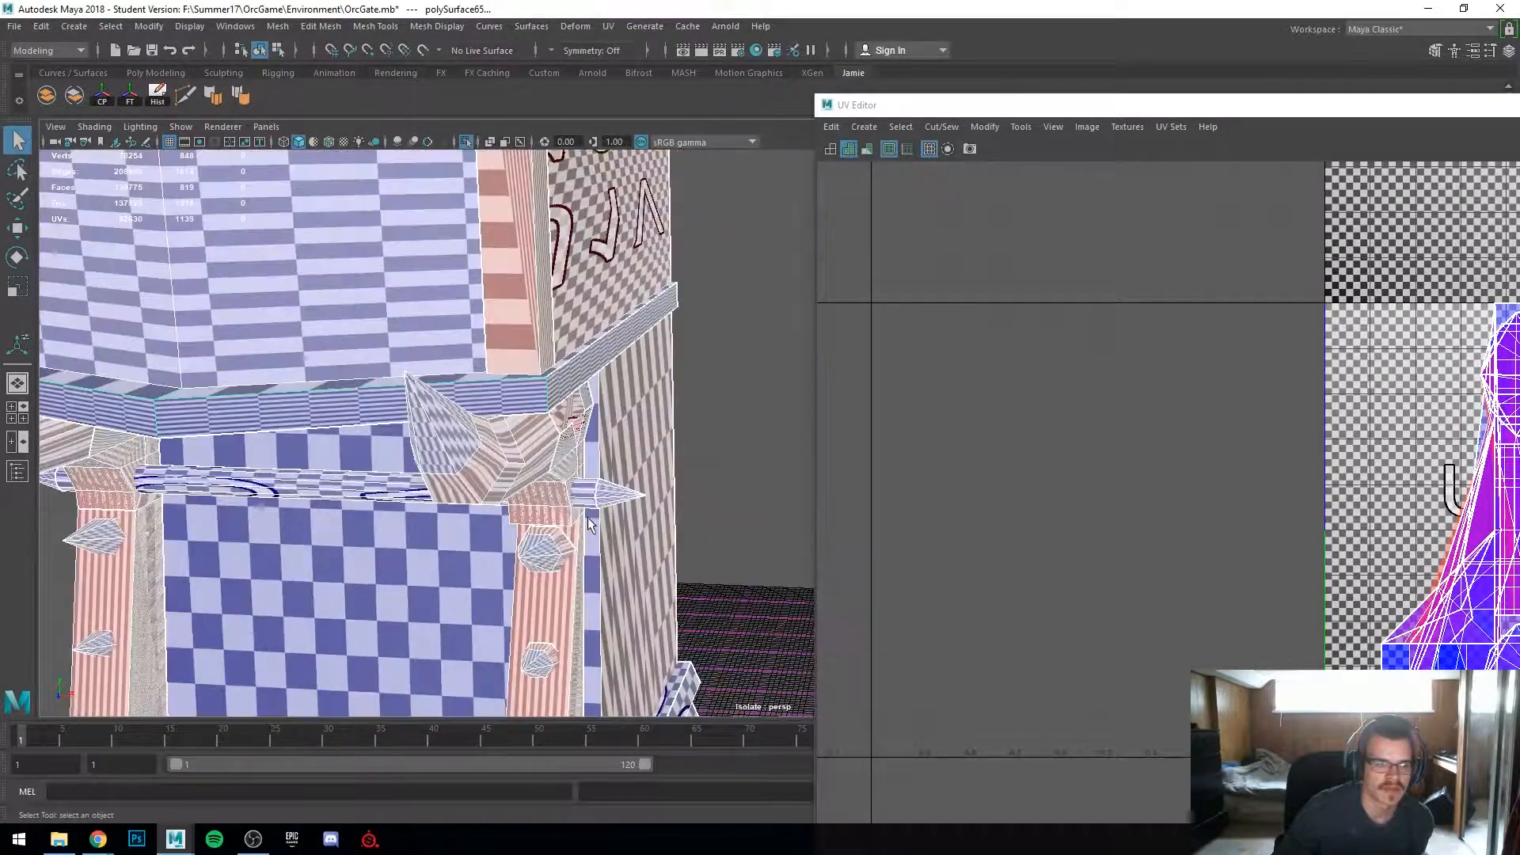
alt+middle_drag(587, 517, 757, 398)
alt+middle_drag(643, 371, 509, 455)
scroll(509, 455, down, 4)
alt+drag(511, 455, 539, 451)
scroll(554, 439, down, 2)
alt+middle_drag(578, 427, 581, 548)
alt+drag(625, 374, 530, 430)
scroll(554, 432, up, 2)
alt+middle_drag(581, 434, 563, 478)
alt+drag(563, 477, 451, 448)
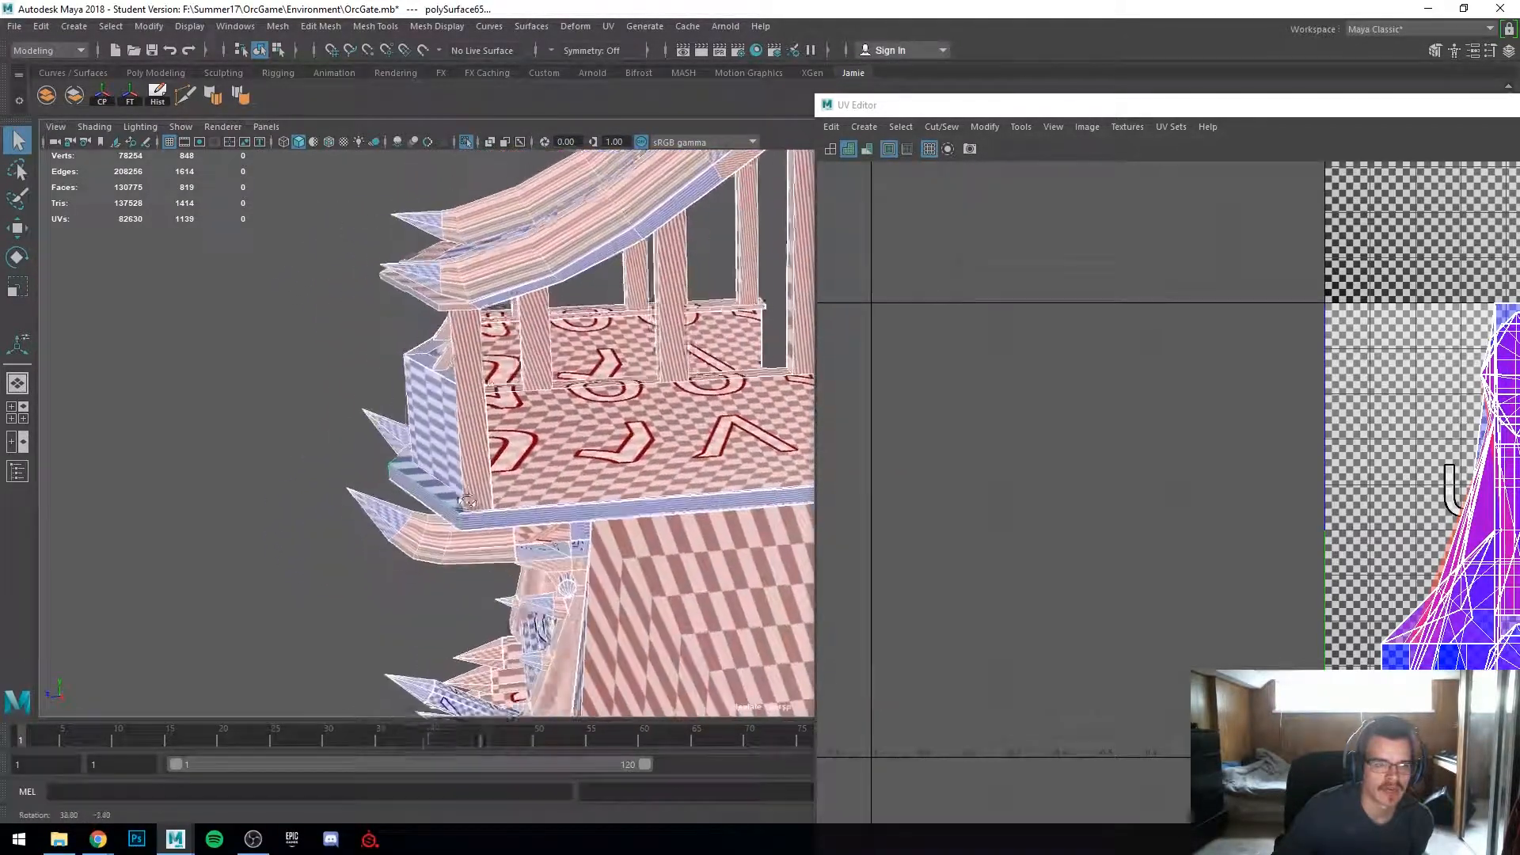
Step: Orbit closely over the tower's floor, walls and gate to inspect checker density on each surface
alt+middle_drag(601, 427, 475, 423)
alt+right_drag(506, 420, 892, 397)
alt+middle_drag(623, 412, 573, 430)
alt+drag(572, 430, 411, 414)
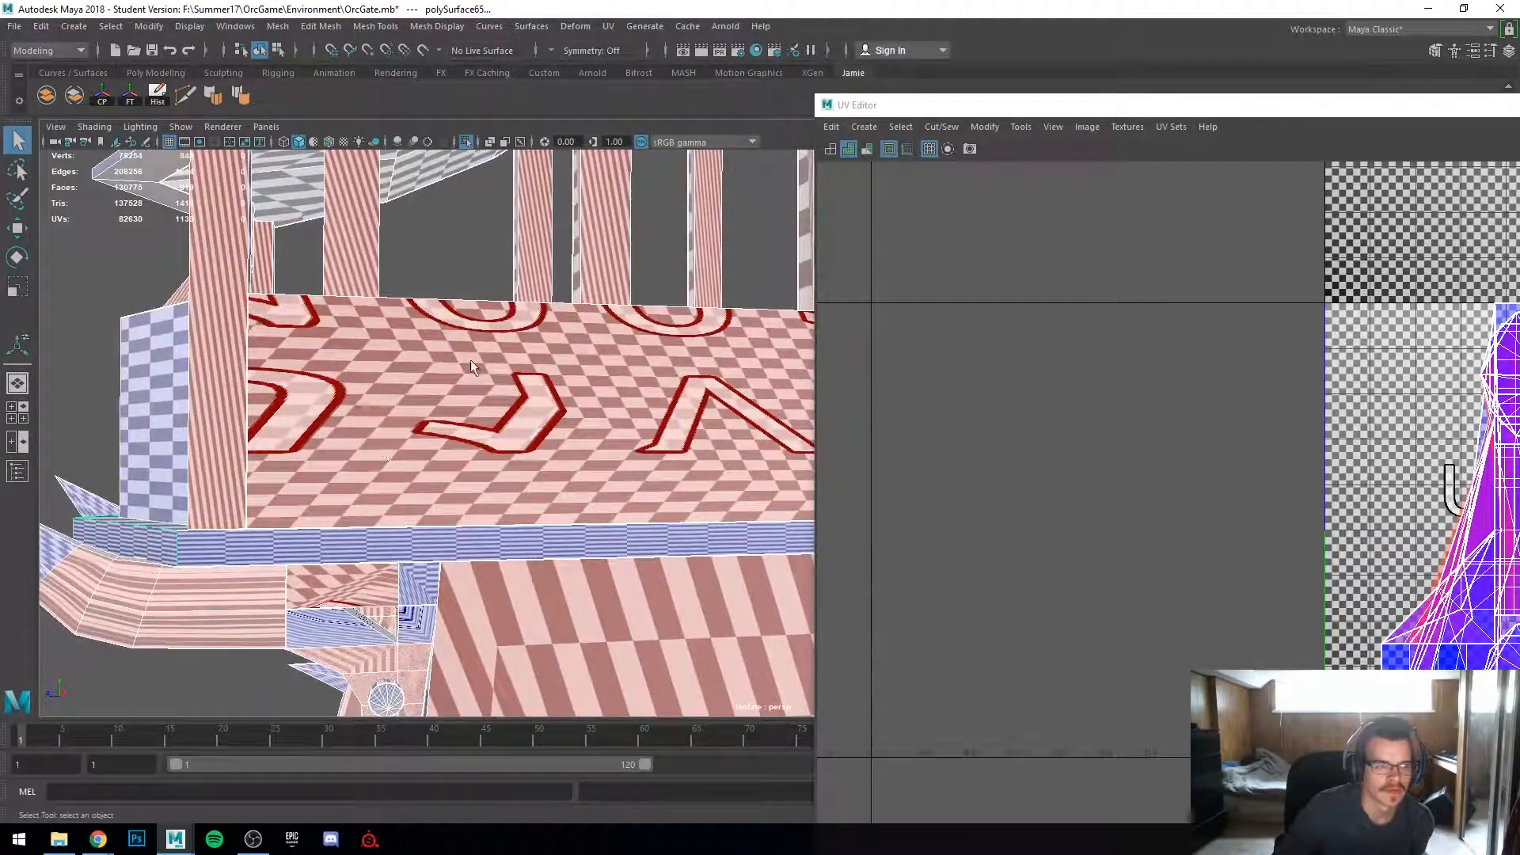
scroll(529, 441, down, 3)
alt+middle_drag(538, 546, 524, 317)
alt+drag(524, 325, 534, 362)
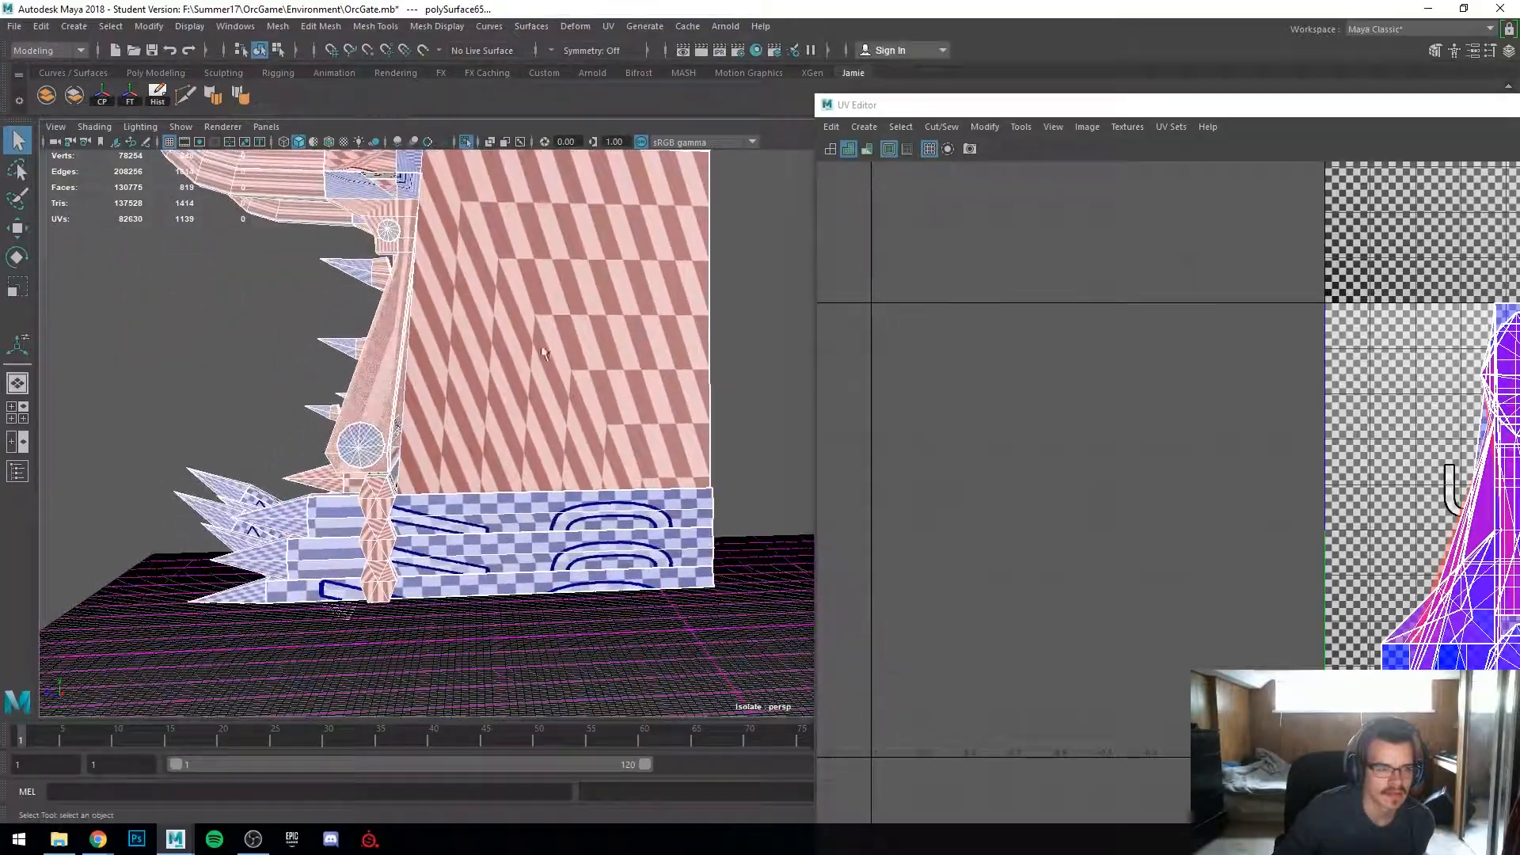
alt+drag(603, 524, 575, 595)
alt+drag(659, 623, 790, 539)
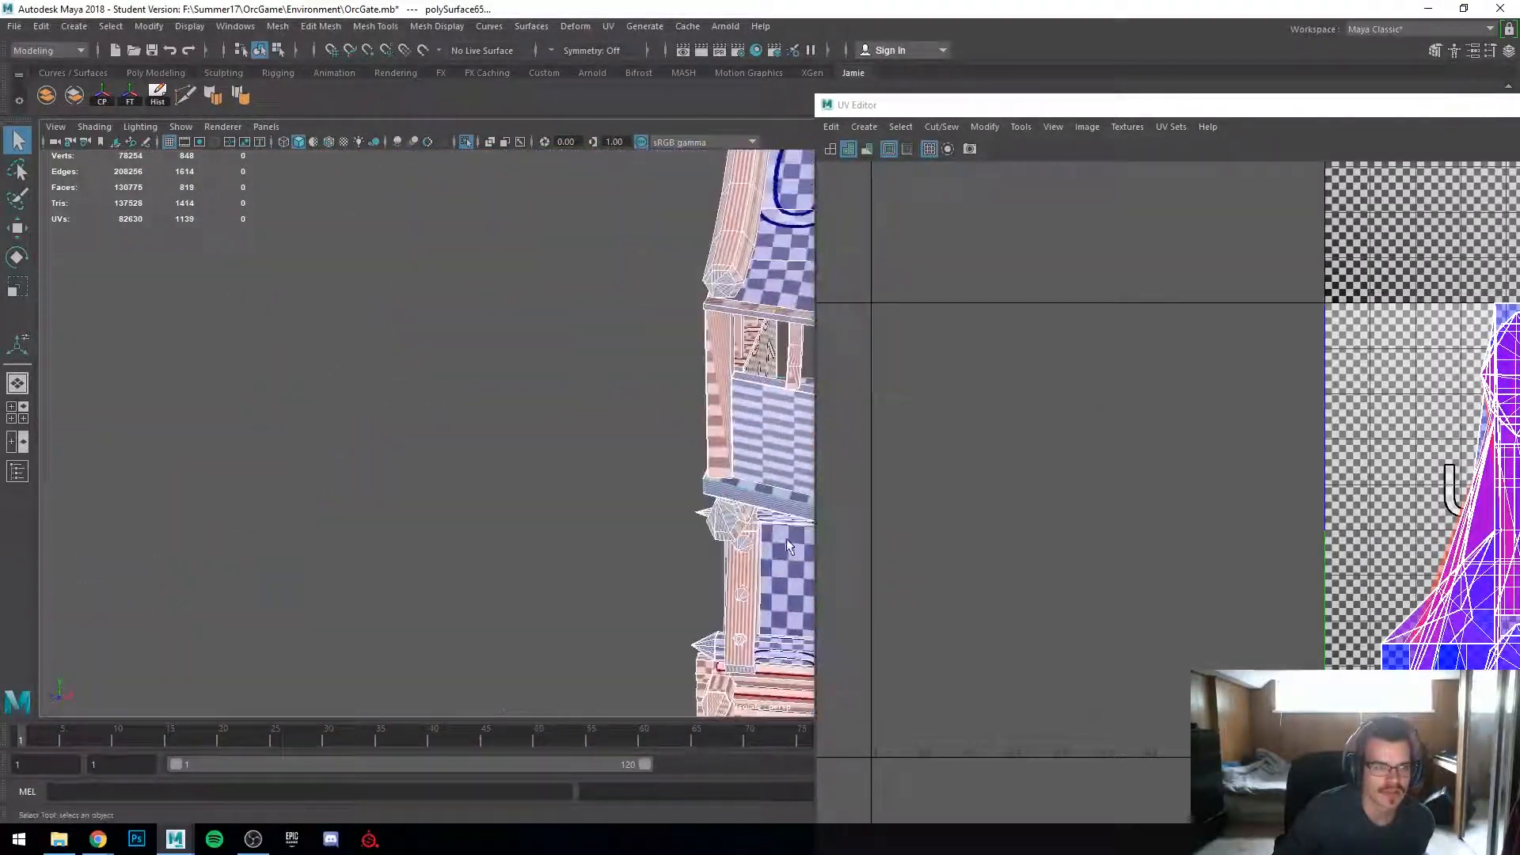
alt+middle_drag(790, 539, 458, 529)
alt+drag(458, 530, 383, 496)
alt+middle_drag(382, 496, 484, 456)
alt+drag(484, 456, 597, 424)
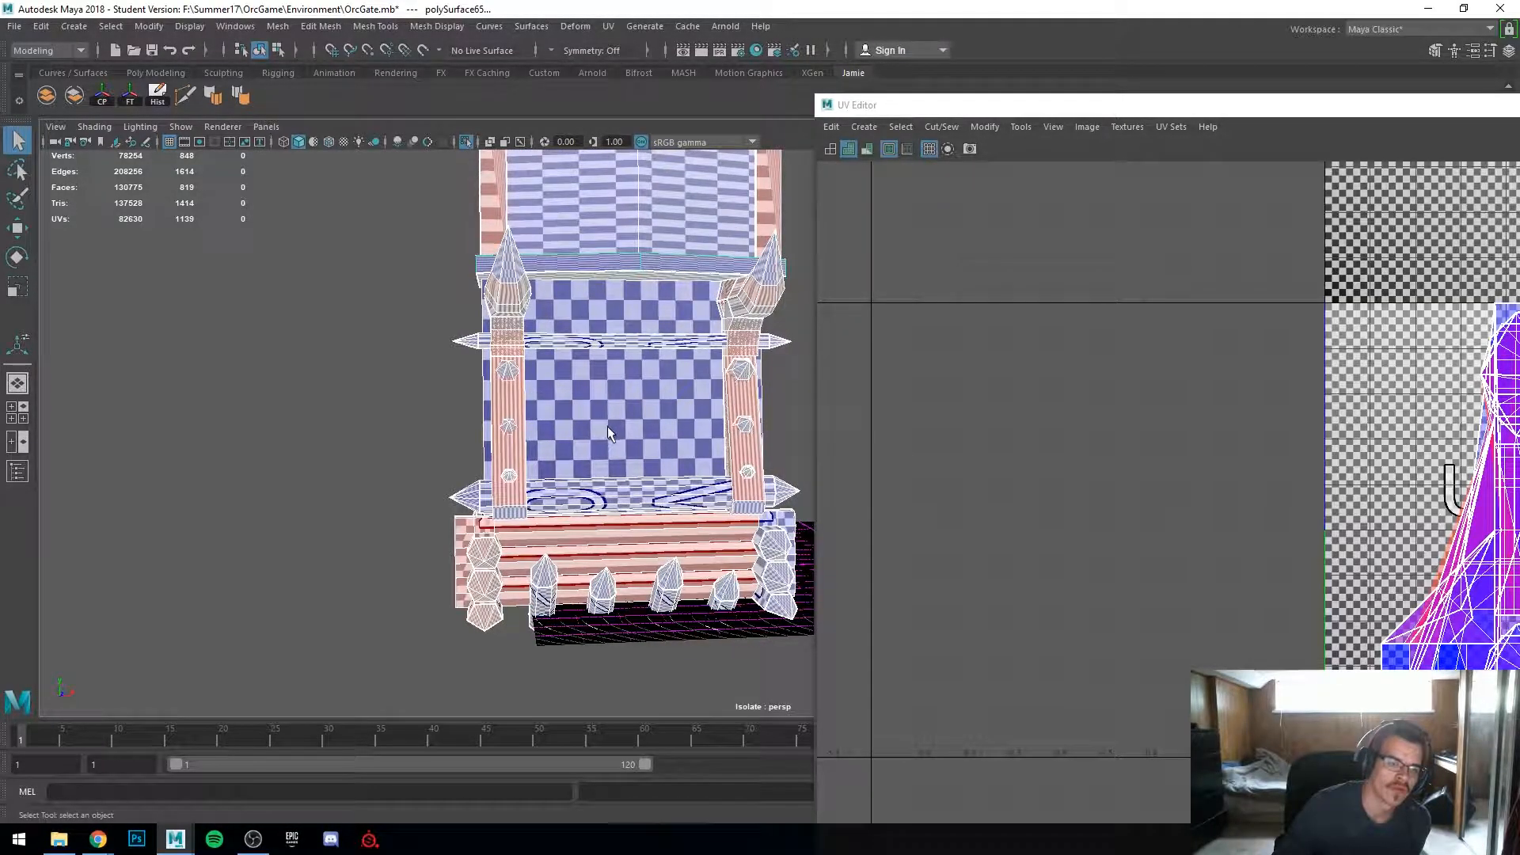
Step: Select the left gate pillar and move the UV Editor window out of the viewport
alt+right_drag(606, 425, 772, 482)
click(773, 481)
click(344, 372)
alt+drag(344, 372, 296, 411)
alt+right_drag(555, 431, 511, 429)
alt+middle_drag(512, 429, 316, 430)
drag(1165, 114, 1519, 117)
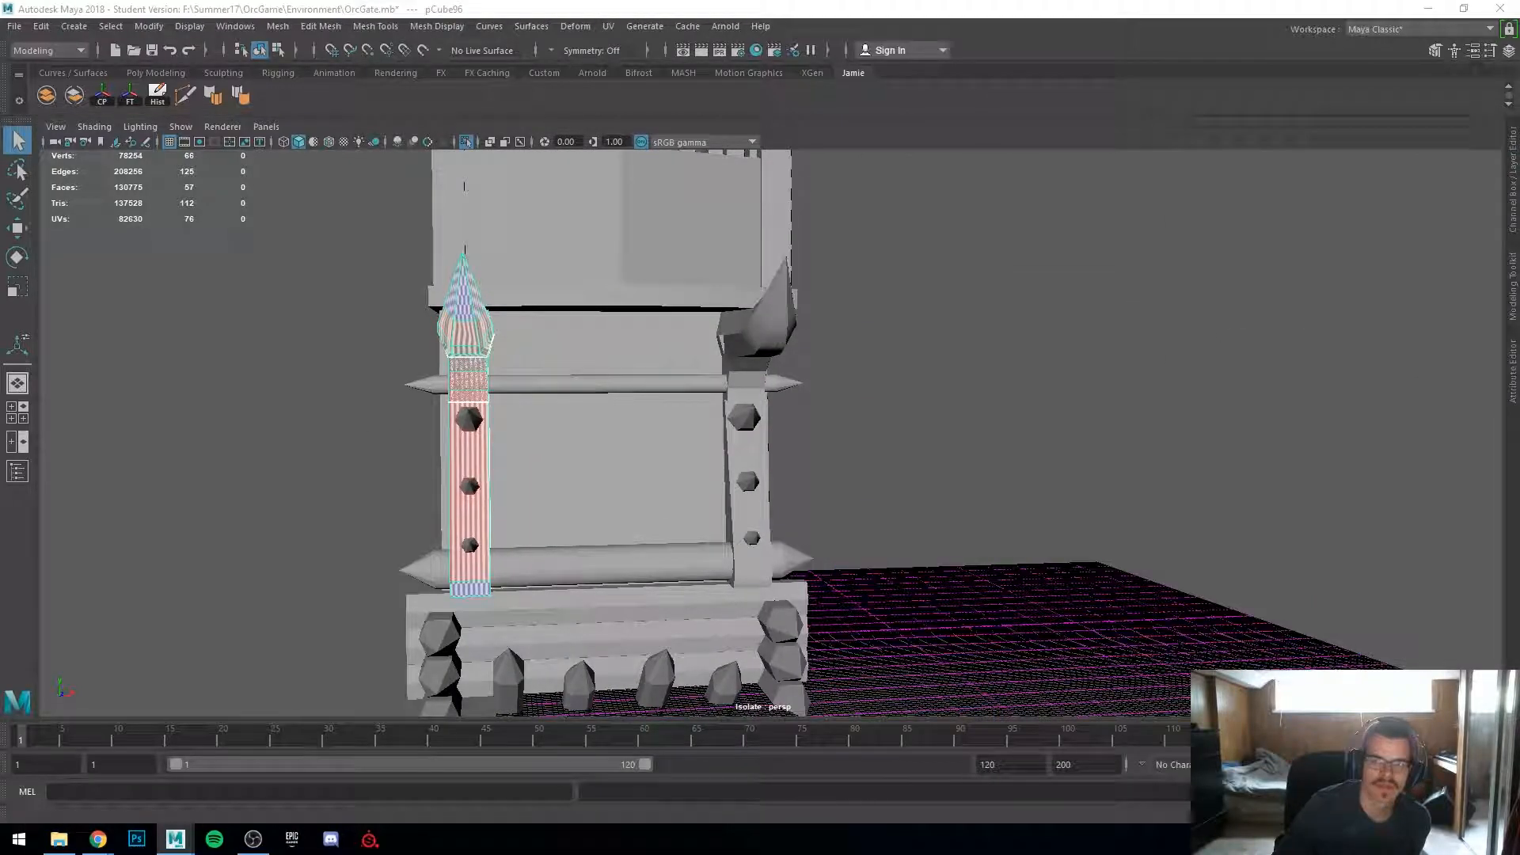
Step: Duplicate the gate pillar, try moving the copy, then move a pillar aside and delete it
scroll(744, 483, up, 2)
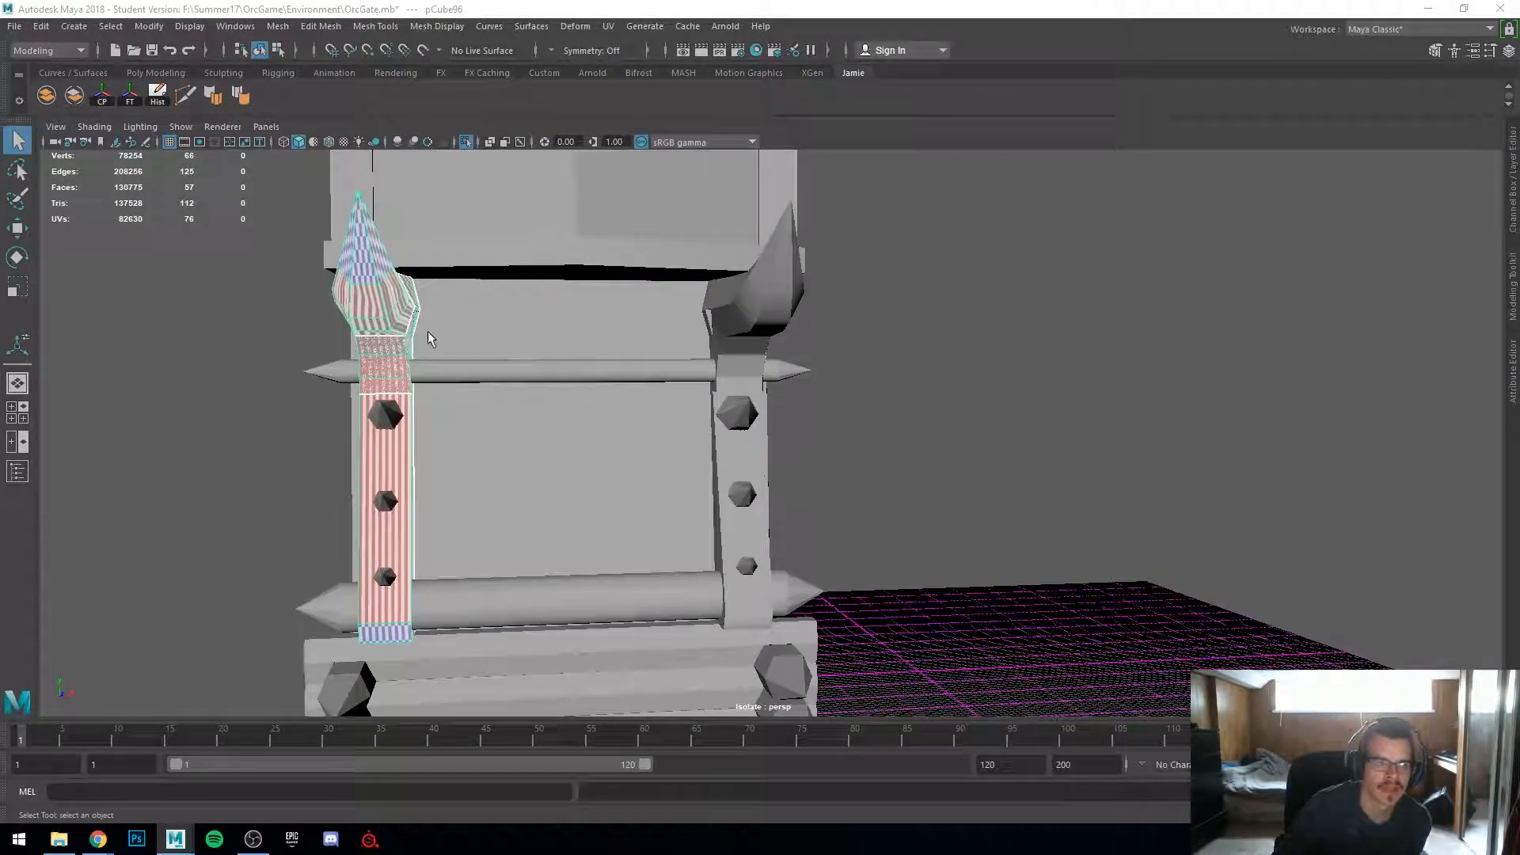
click(780, 293)
alt+drag(815, 319, 581, 504)
click(435, 430)
click(580, 503)
click(497, 348)
key(ctrl+d)
key(w)
drag(534, 410, 824, 431)
key(ctrl+z)
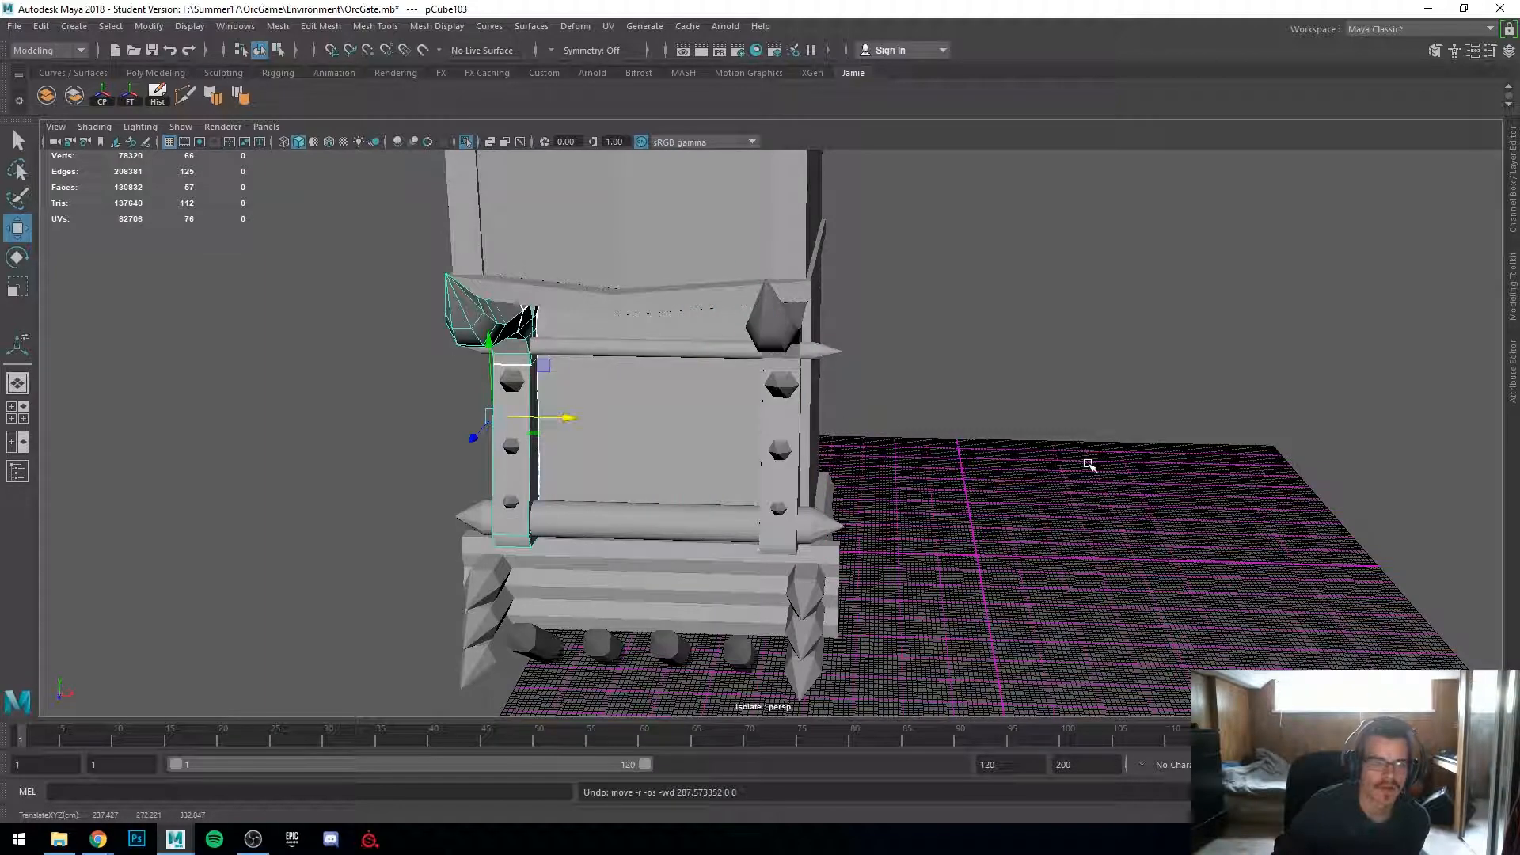
alt+drag(1074, 466, 424, 413)
key(ctrl+z)
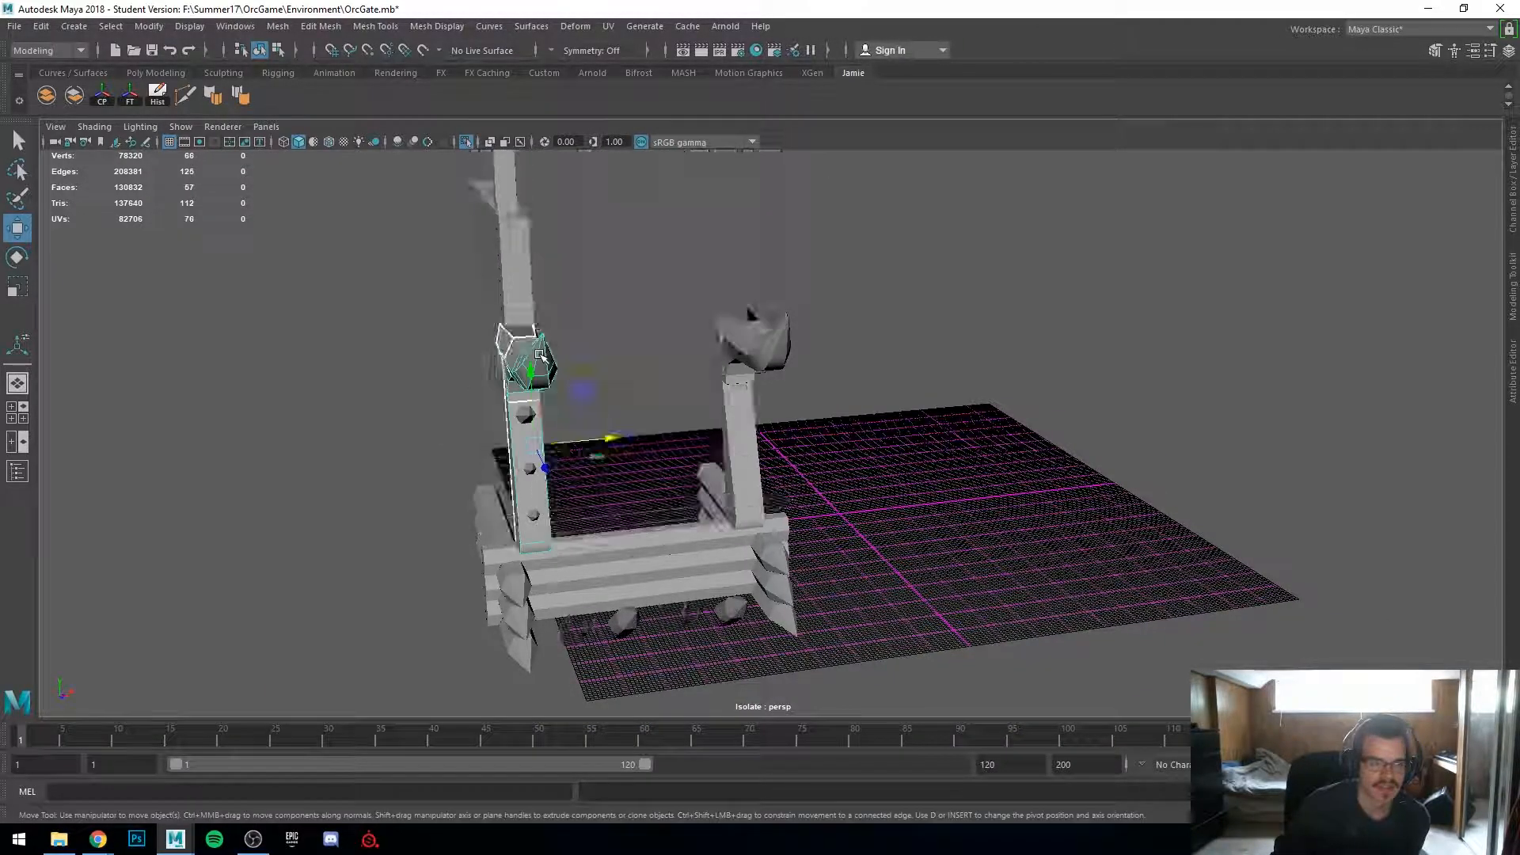
drag(617, 437, 370, 464)
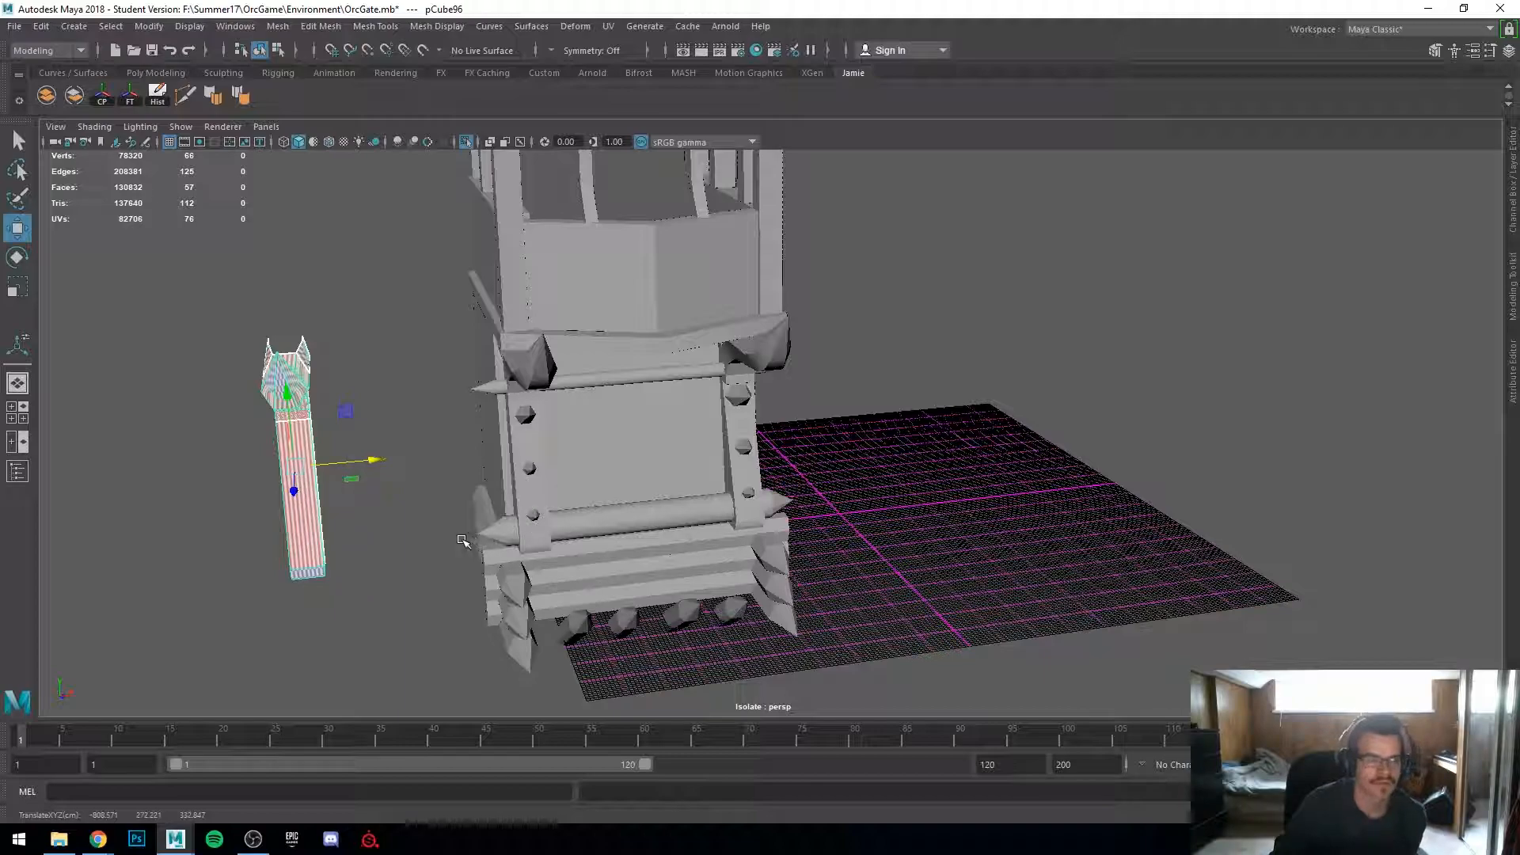
alt+drag(463, 540, 570, 520)
key(Delete)
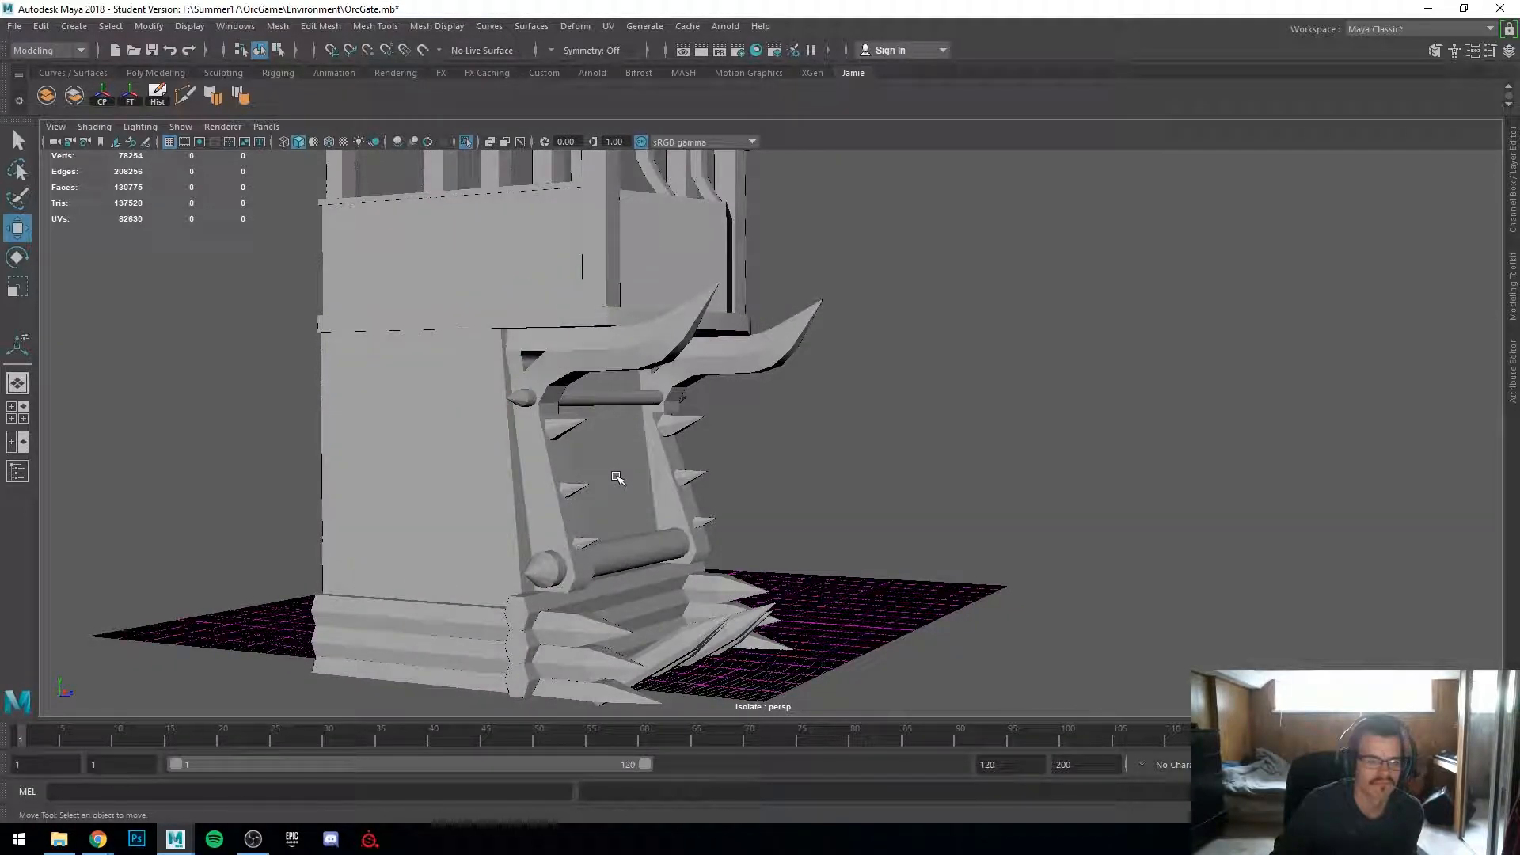
Step: Select the small stray spike pieces on the gate frame and move them along the X axis
click(566, 366)
mouse_move(654, 447)
mouse_down()
mouse_move(593, 463)
mouse_move(643, 459)
mouse_up()
key(ctrl+z)
click(892, 507)
alt+drag(892, 507, 665, 543)
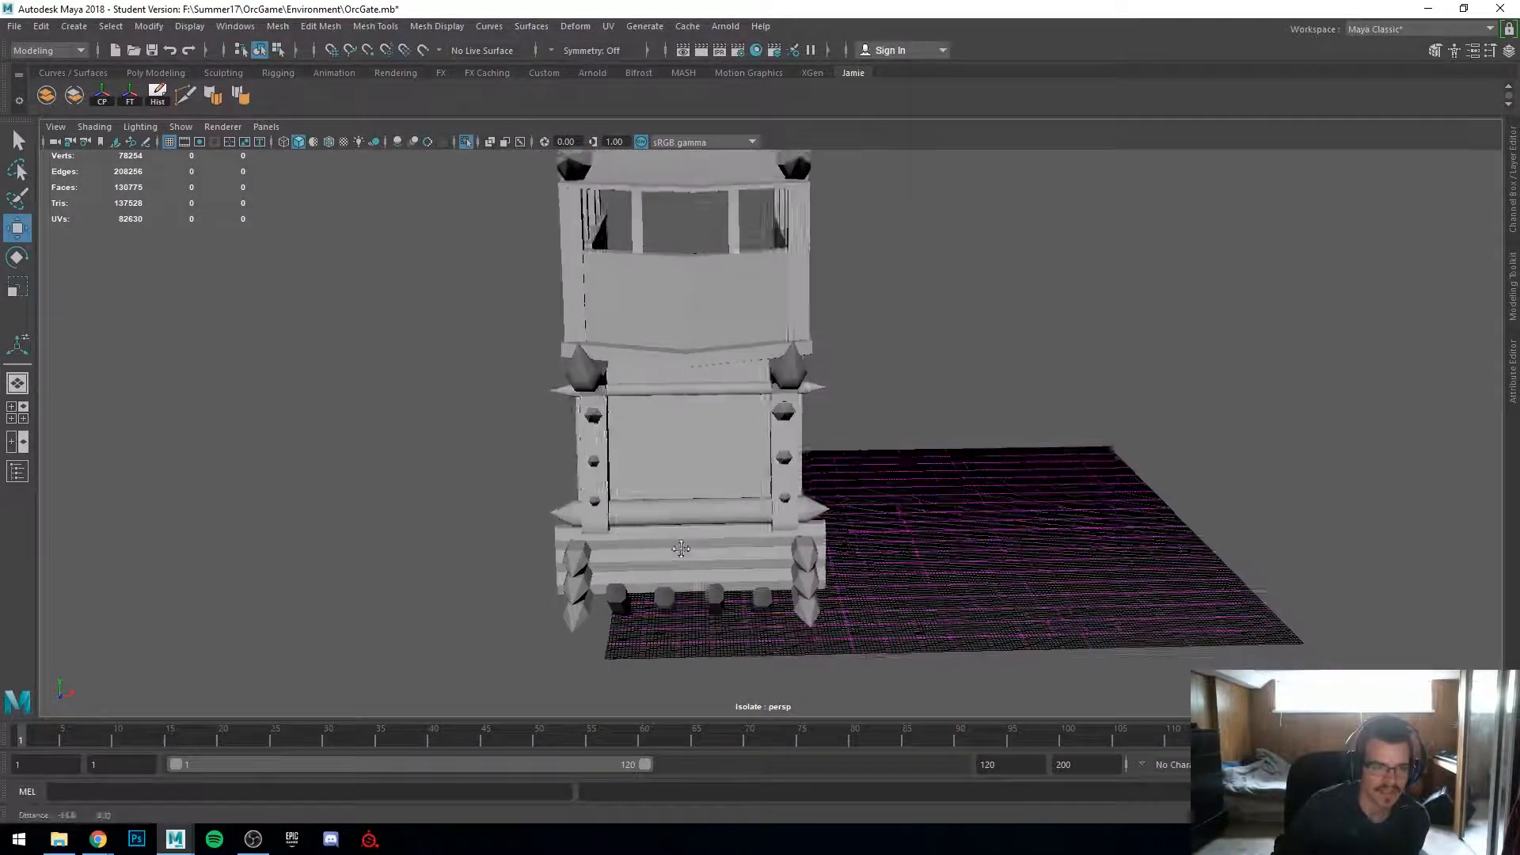
alt+right_drag(665, 543, 752, 609)
alt+drag(752, 609, 921, 466)
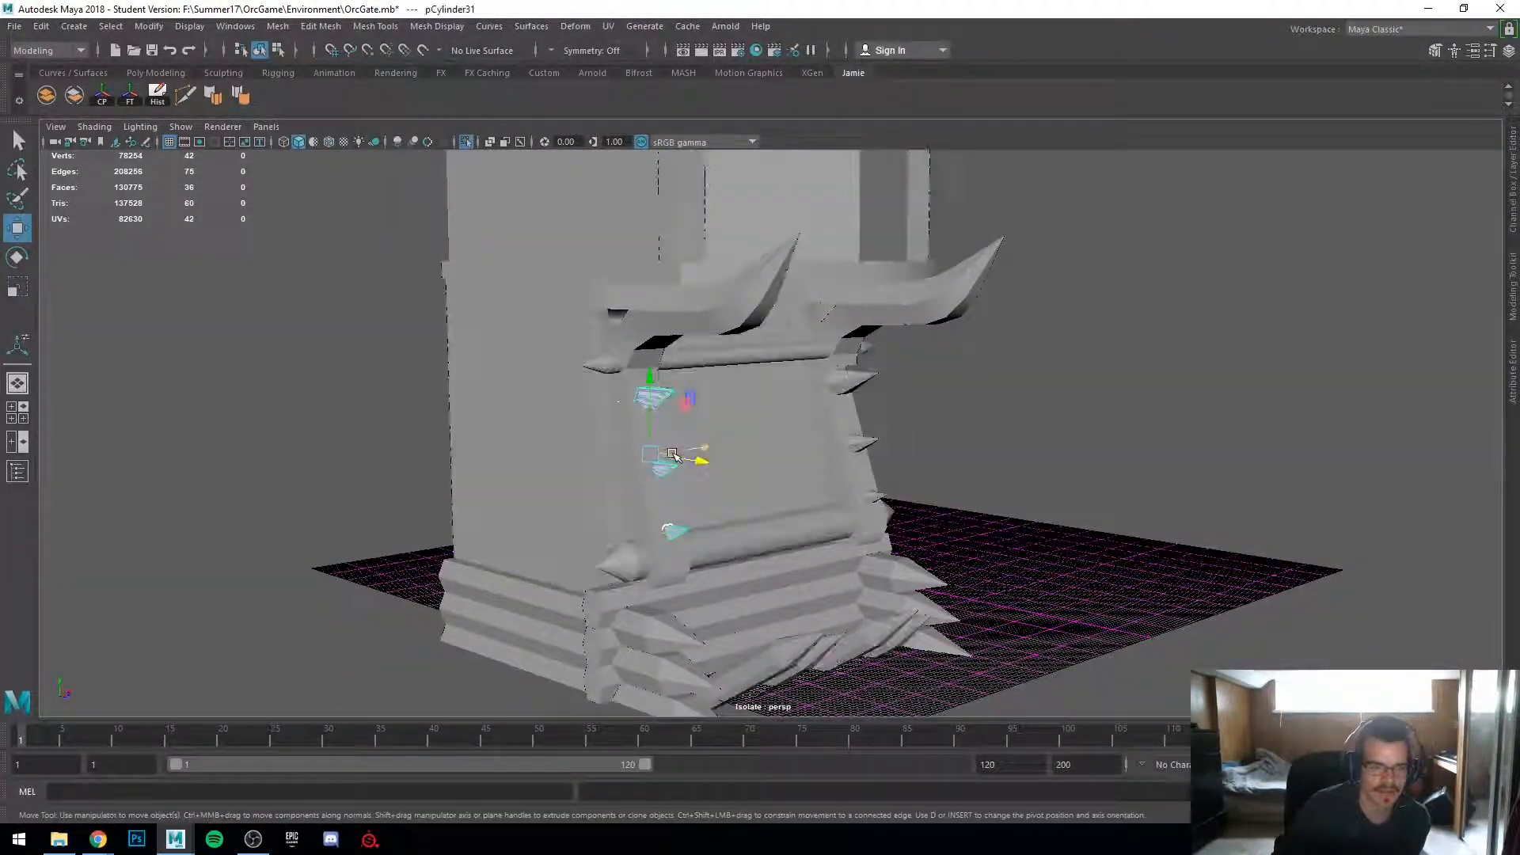
alt+right_drag(681, 546, 809, 584)
alt+drag(809, 584, 767, 483)
scroll(711, 514, up, 5)
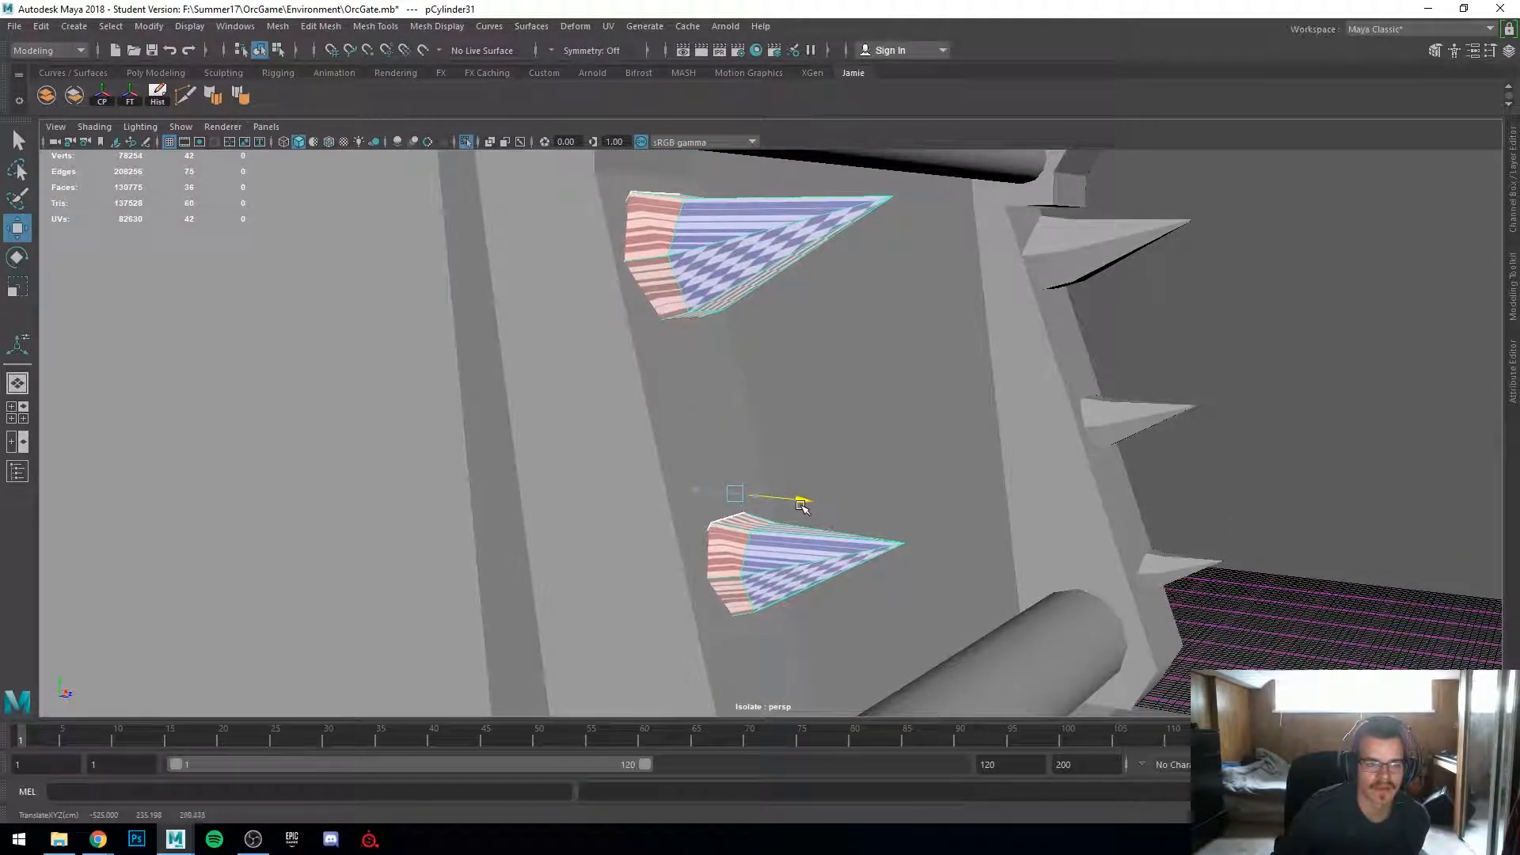
alt+drag(798, 508, 658, 517)
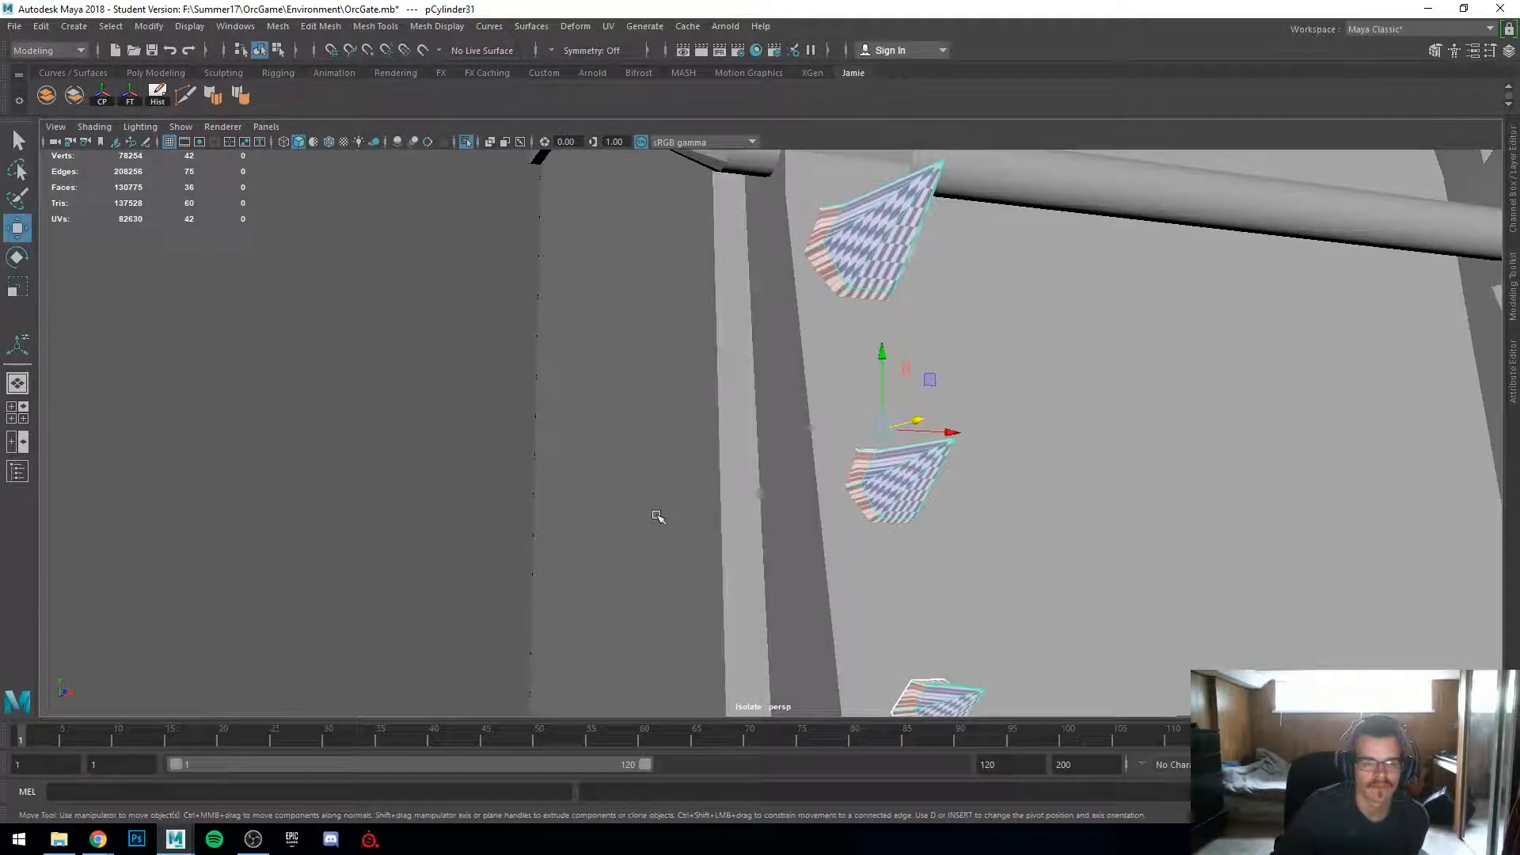
Step: Select one small spike on the gate frame, frame it, and center its pivot
alt+drag(816, 551, 722, 535)
click(74, 99)
click(850, 612)
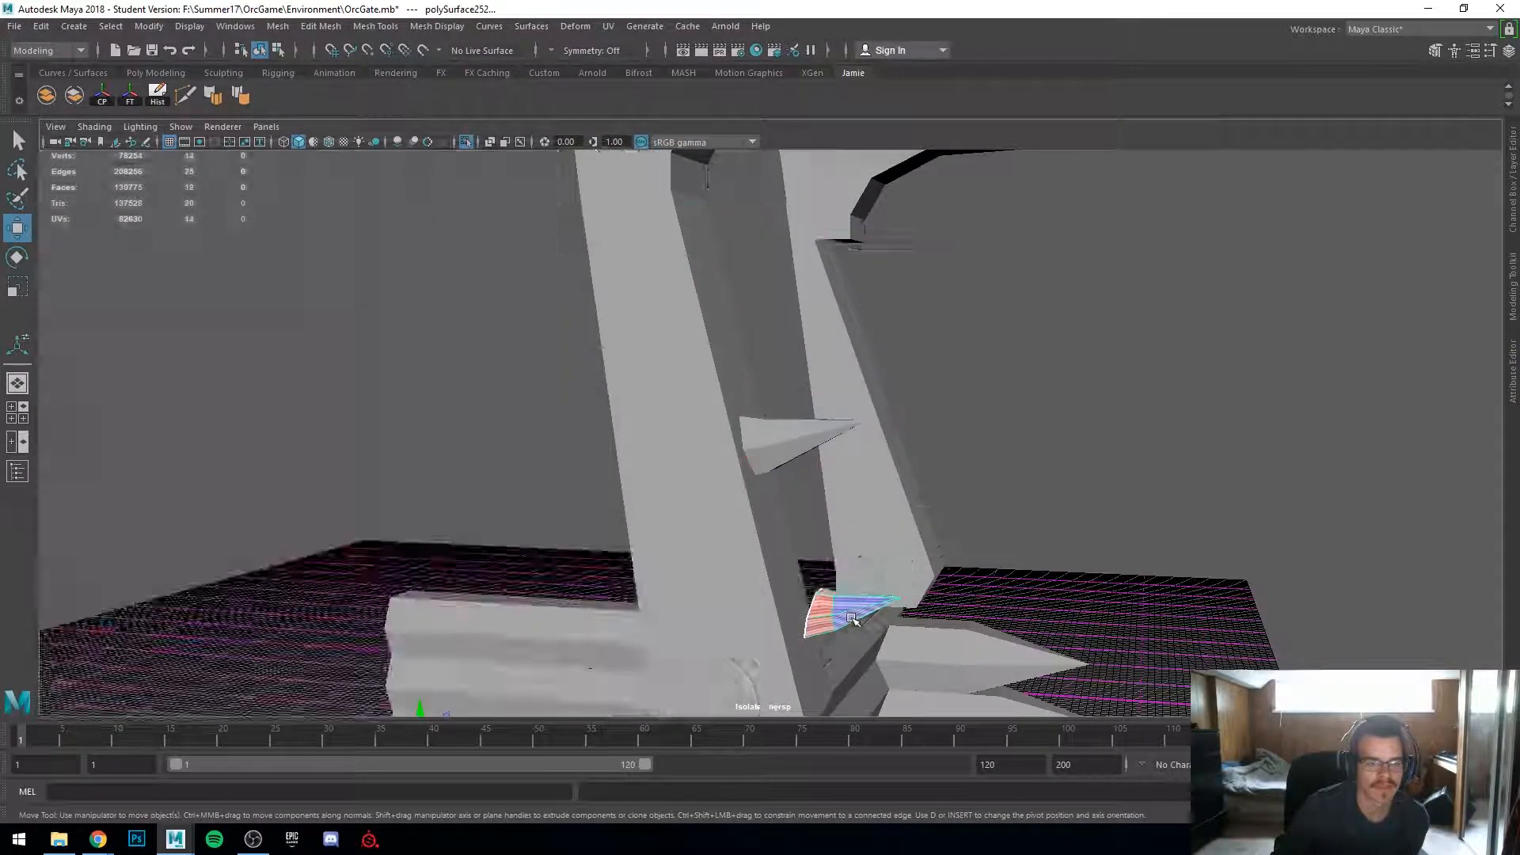
key(f)
alt+right_drag(847, 610, 740, 533)
alt+middle_drag(740, 533, 761, 601)
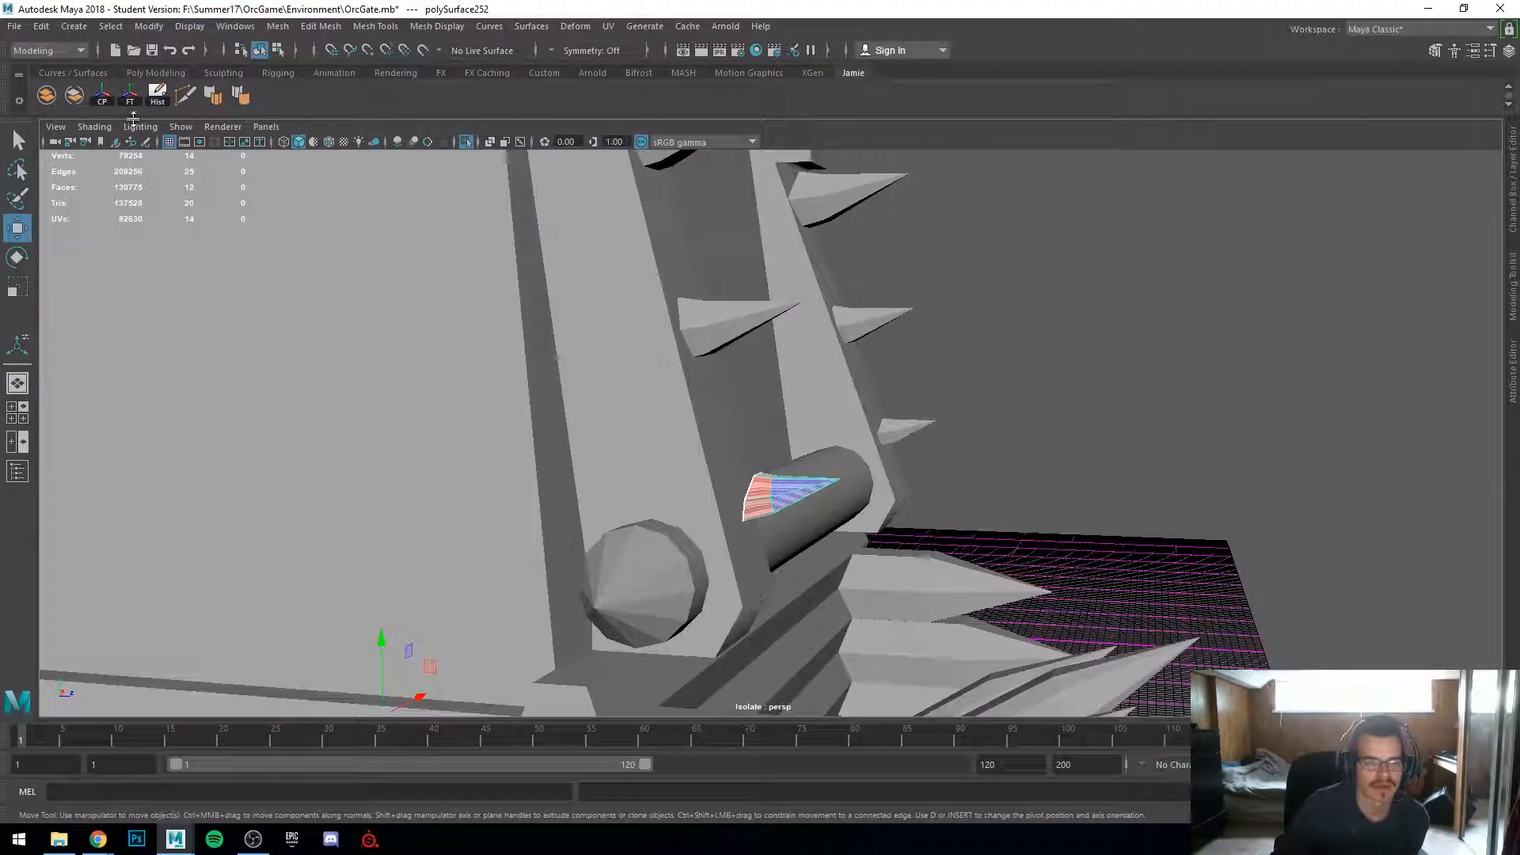
click(103, 96)
alt+right_drag(434, 310, 458, 323)
alt+drag(458, 323, 708, 535)
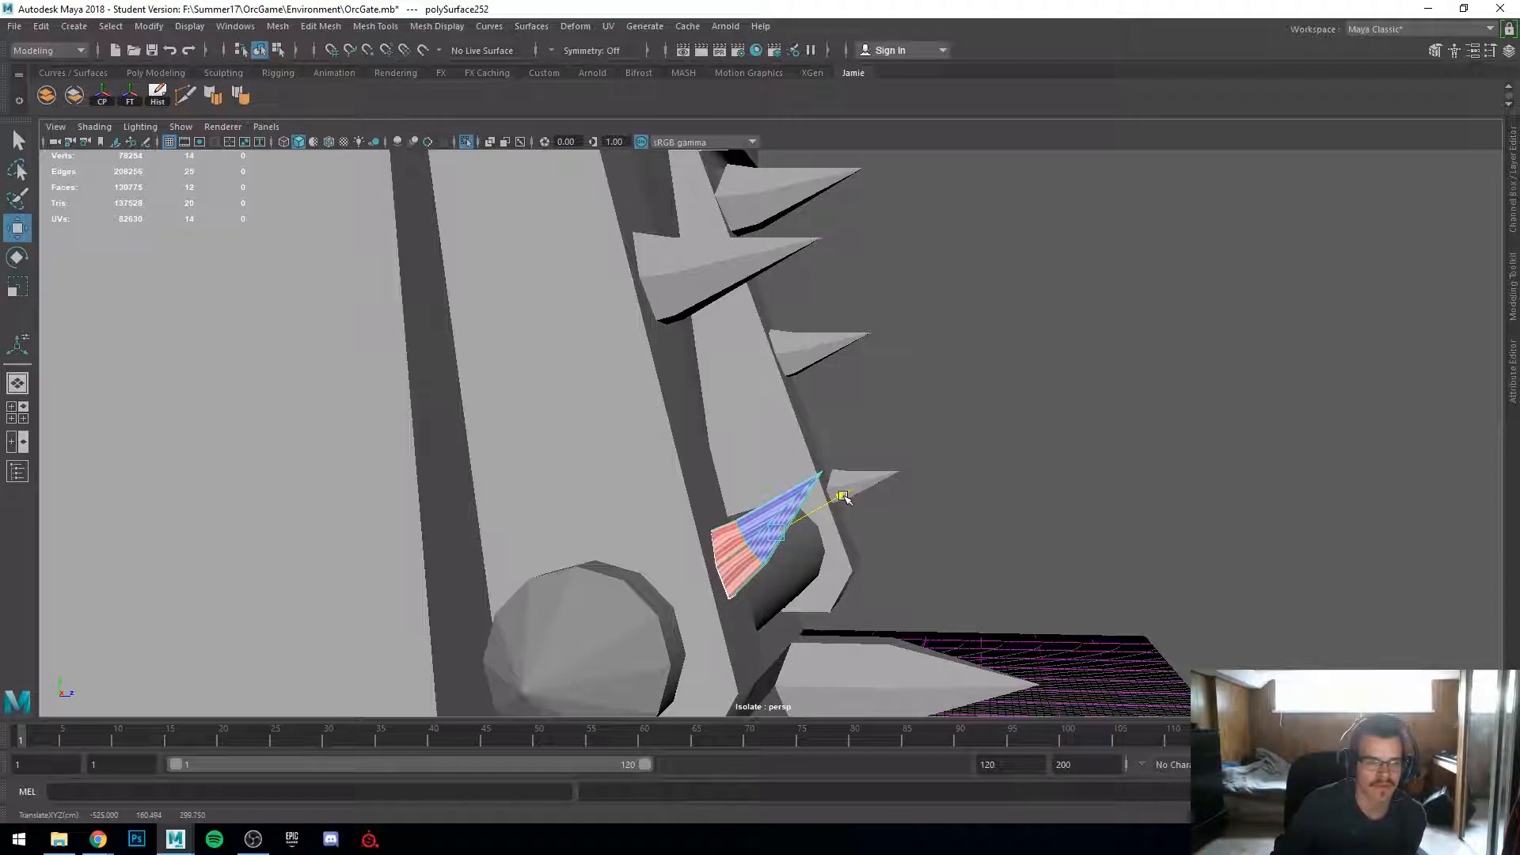
Step: Move the small spike along its axis so it sits against the gate frame
click(1041, 529)
scroll(1040, 528, down, 5)
mouse_move(970, 541)
alt+mouse_down()
mouse_move(797, 543)
mouse_move(951, 543)
alt+mouse_up()
scroll(810, 543, down, 3)
click(908, 530)
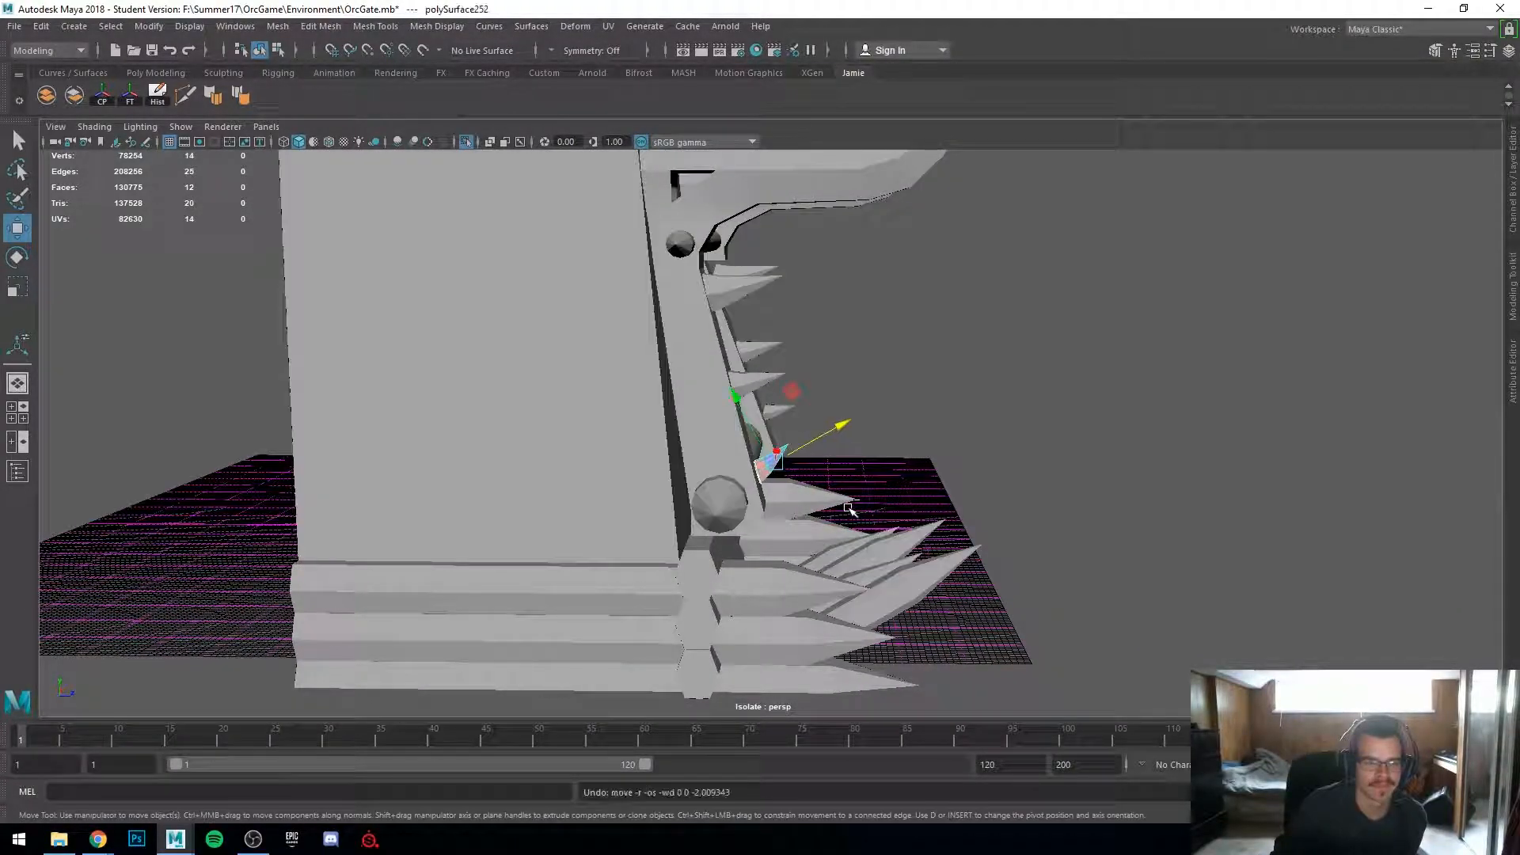
scroll(857, 520, up, 5)
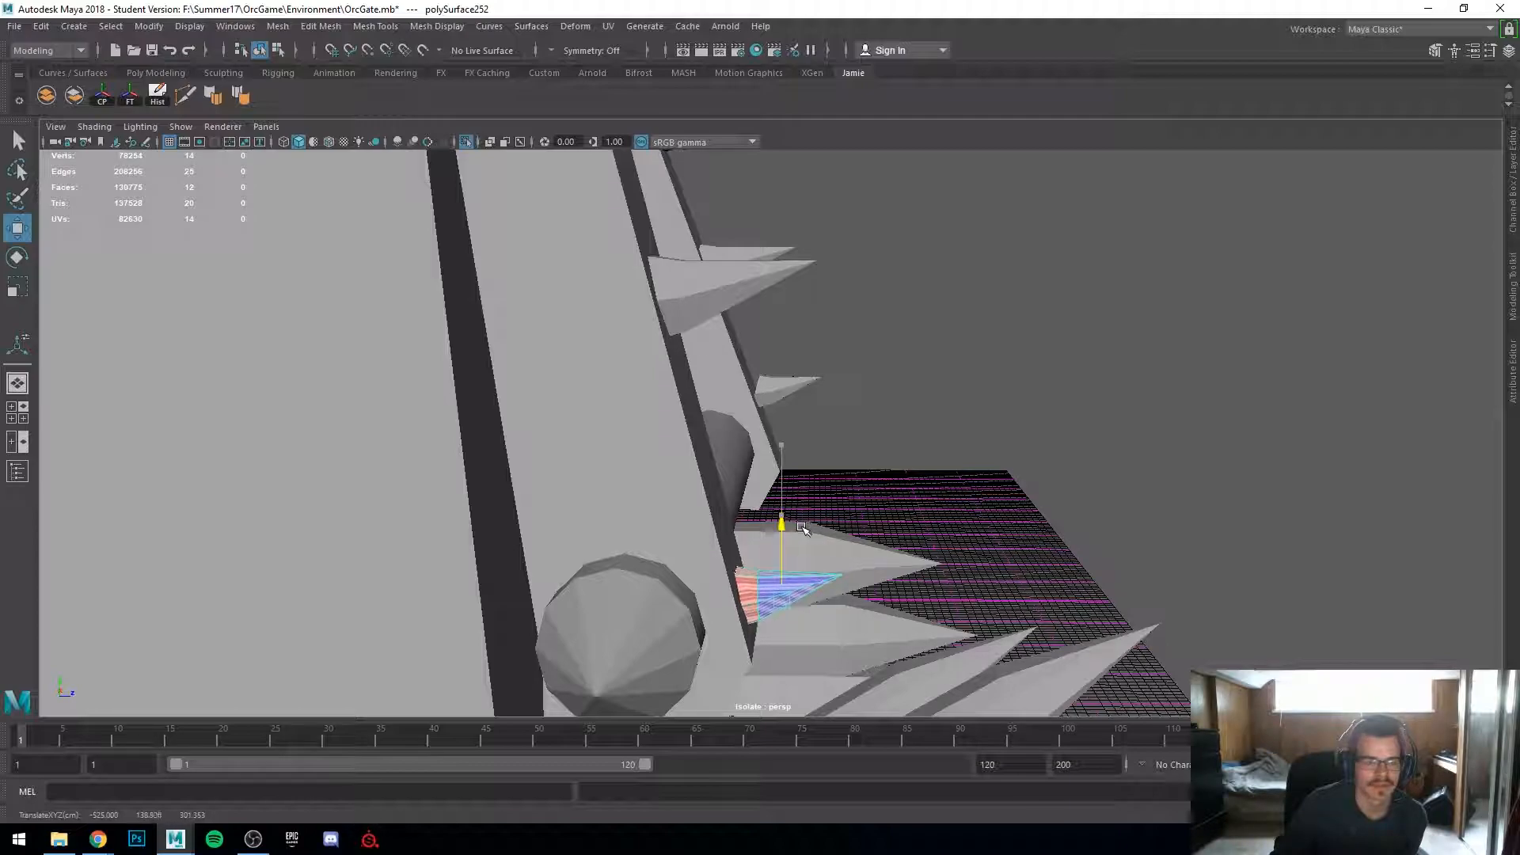
click(994, 531)
alt+drag(994, 531, 775, 485)
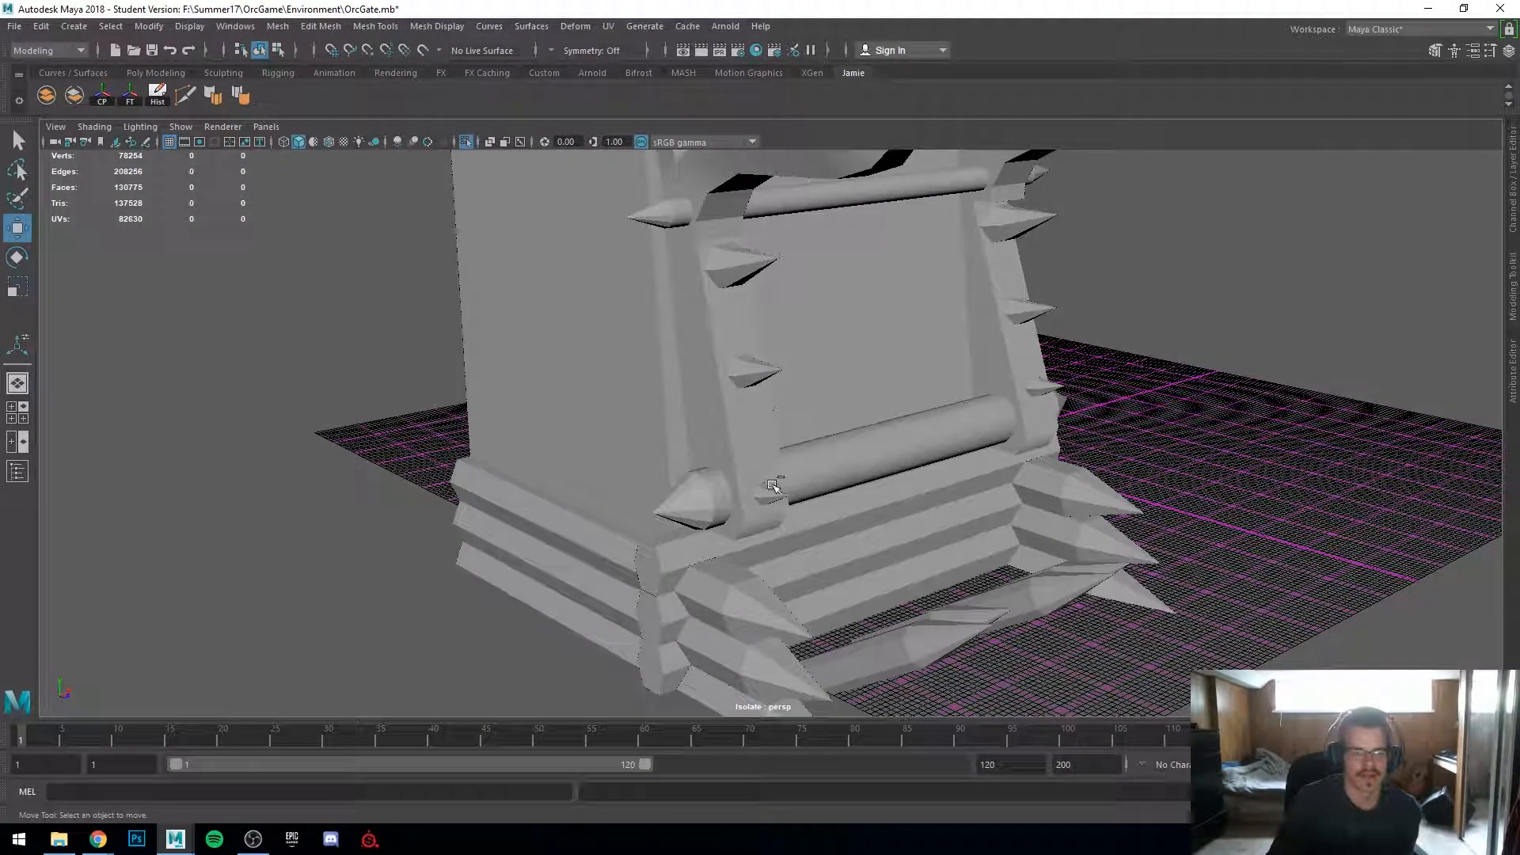
Step: Select another small spike on the gate's inner face and center its pivot
click(1163, 457)
alt+drag(1164, 458, 1052, 471)
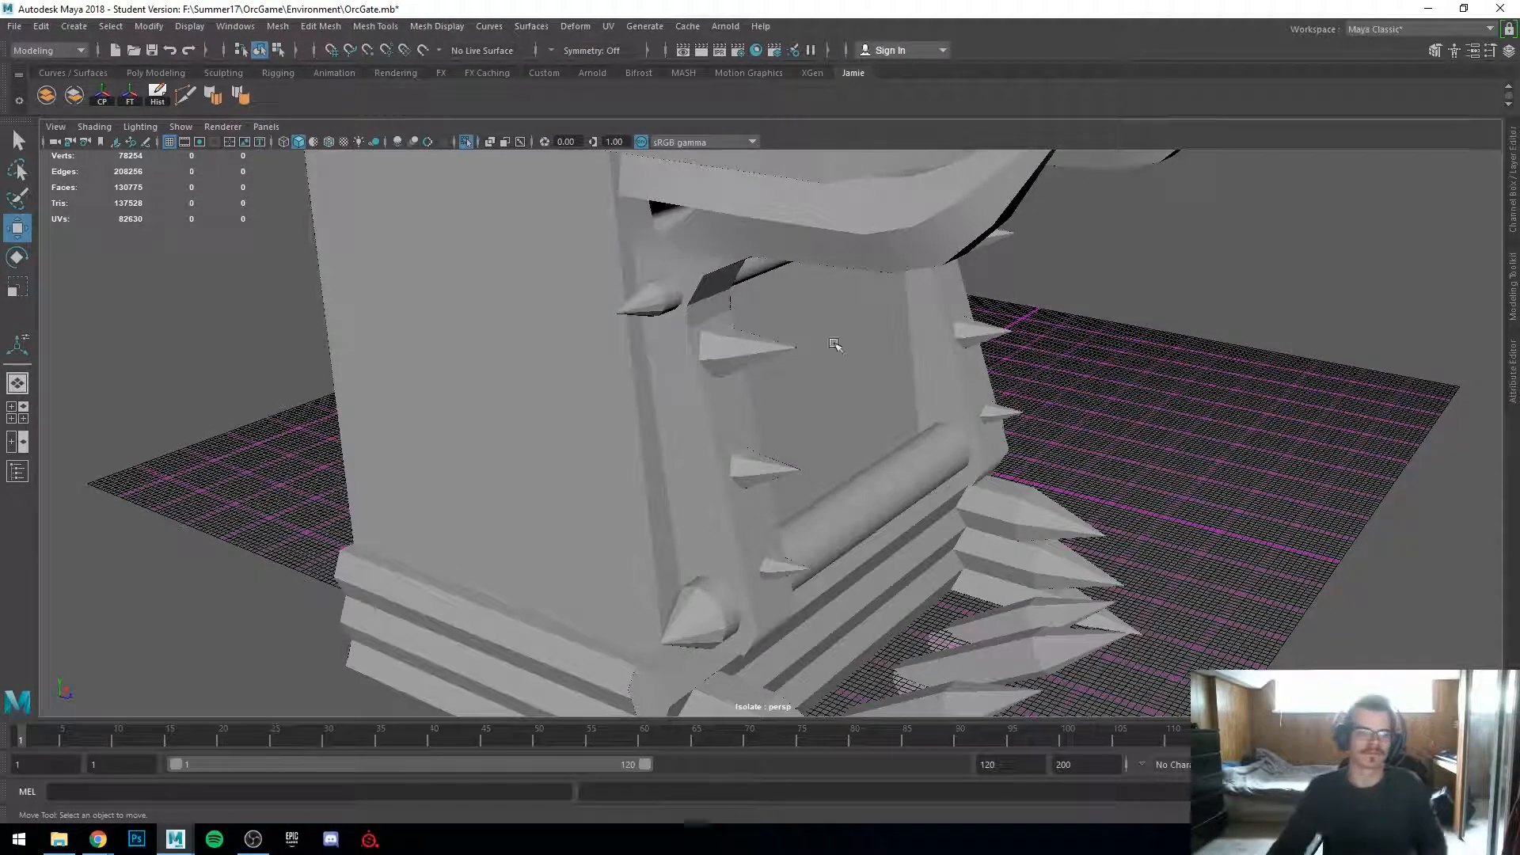
click(752, 363)
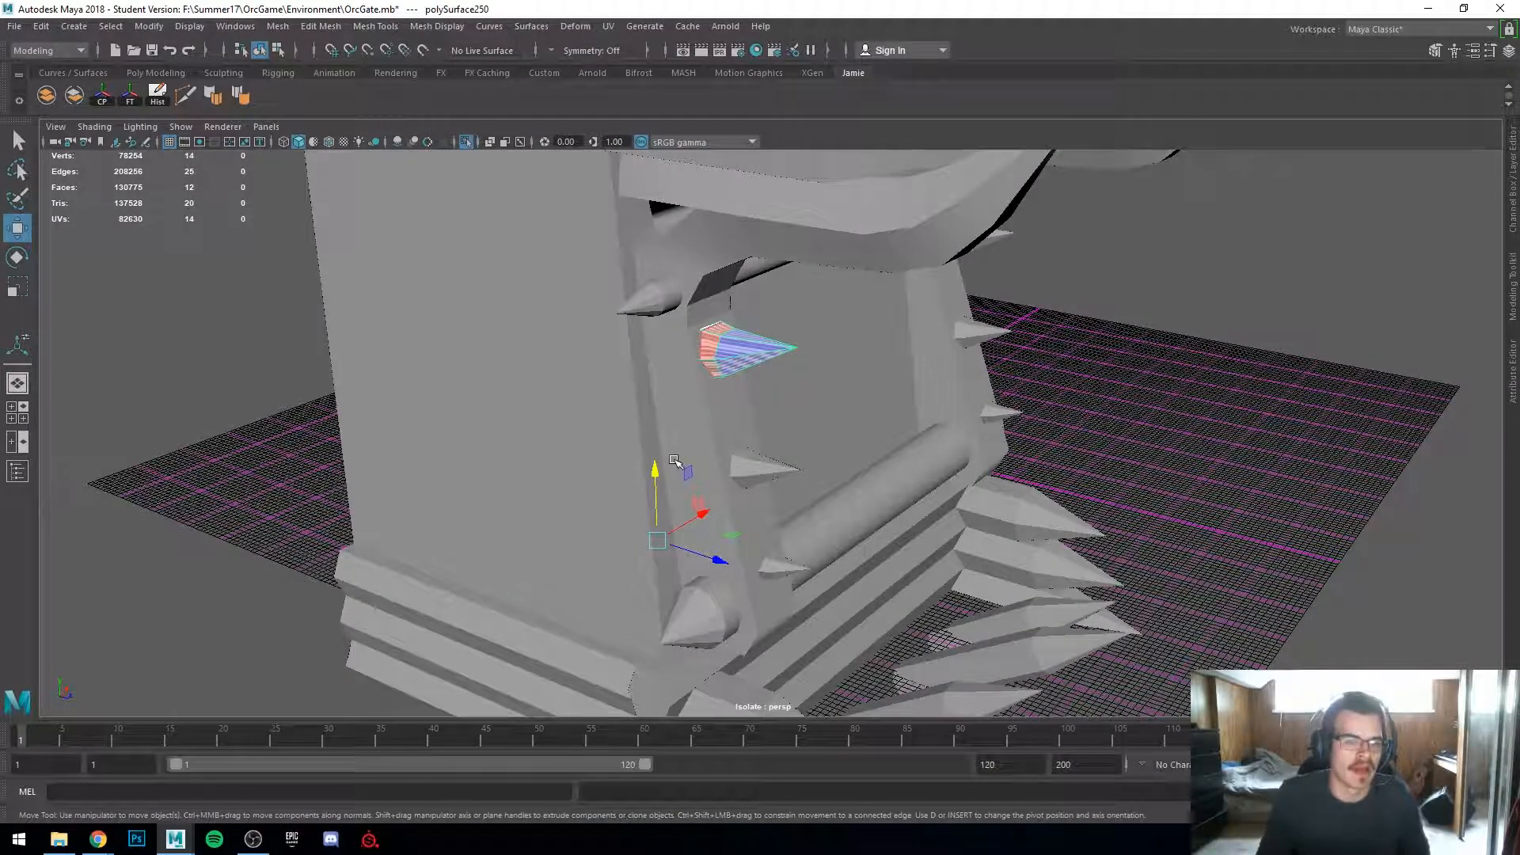
alt+drag(718, 464, 663, 453)
scroll(583, 478, up, 3)
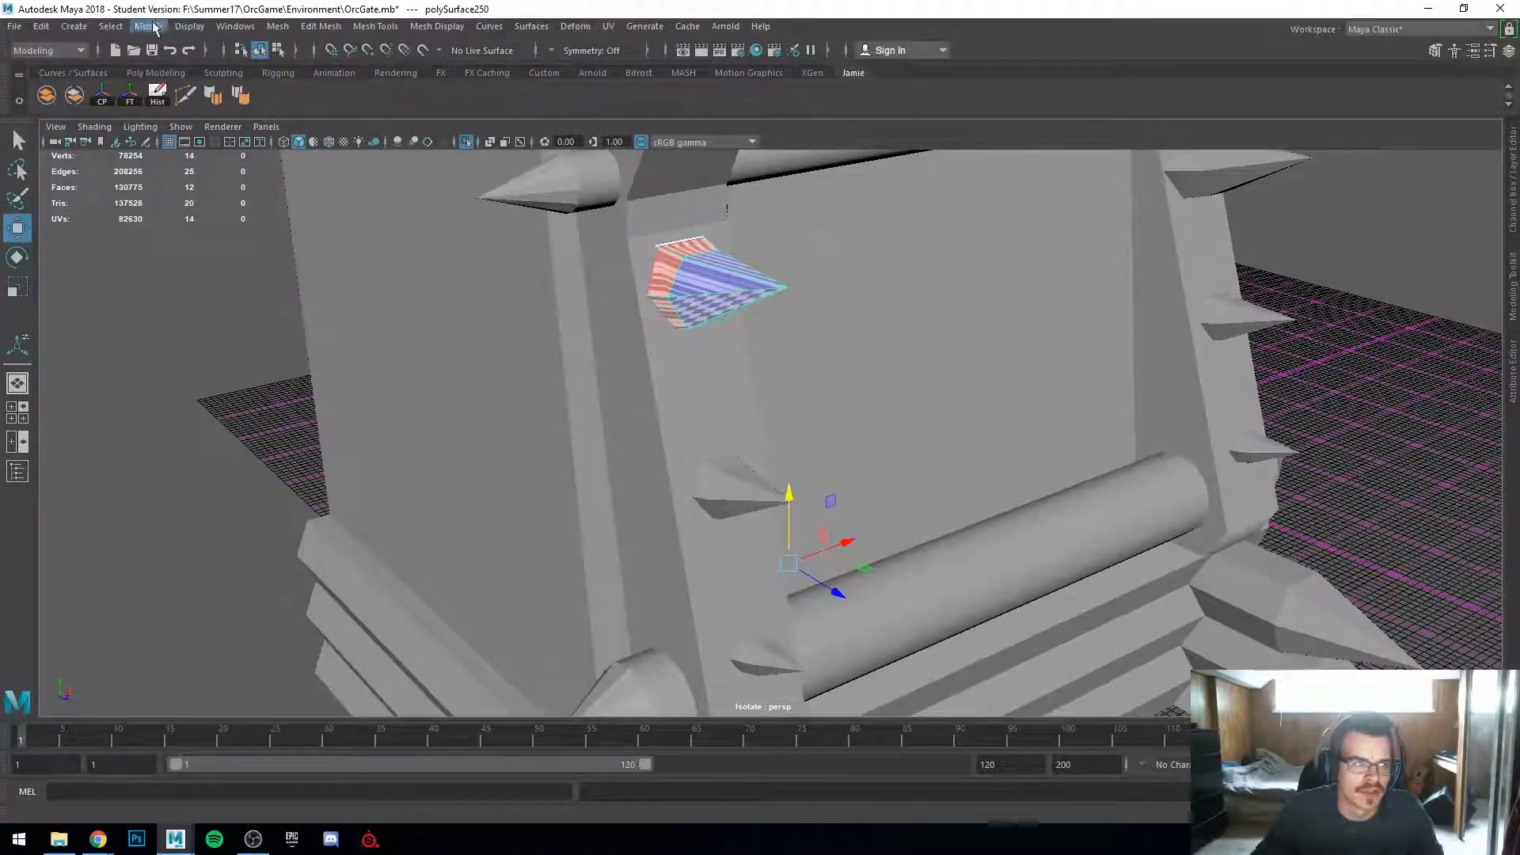
click(102, 95)
alt+drag(506, 427, 644, 446)
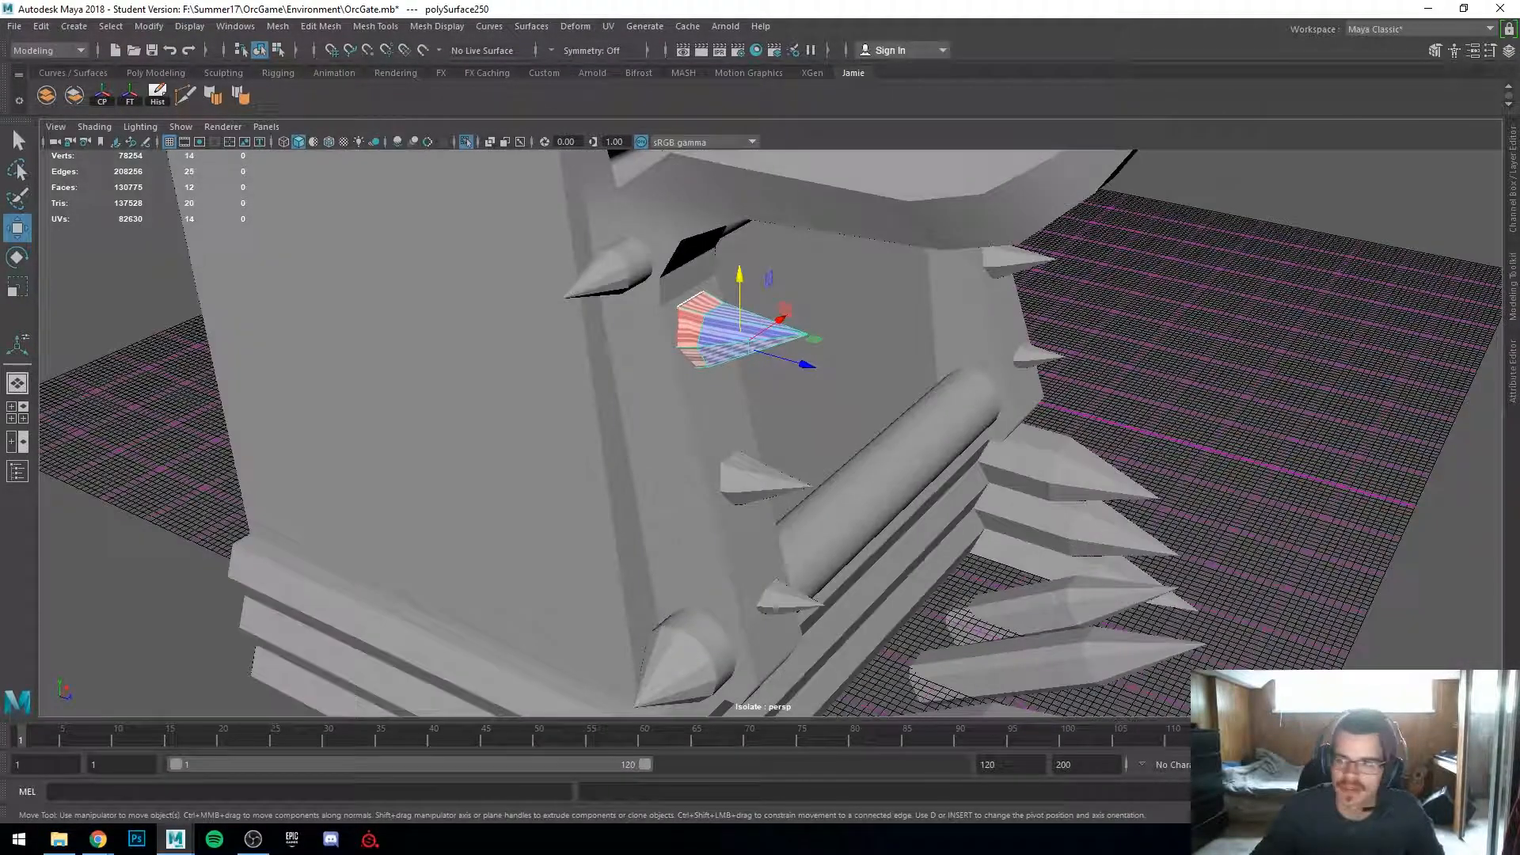
Step: Reopen the UV Editor, place it beside the viewport and zoom in on the spike
drag(1519, 66, 1210, 132)
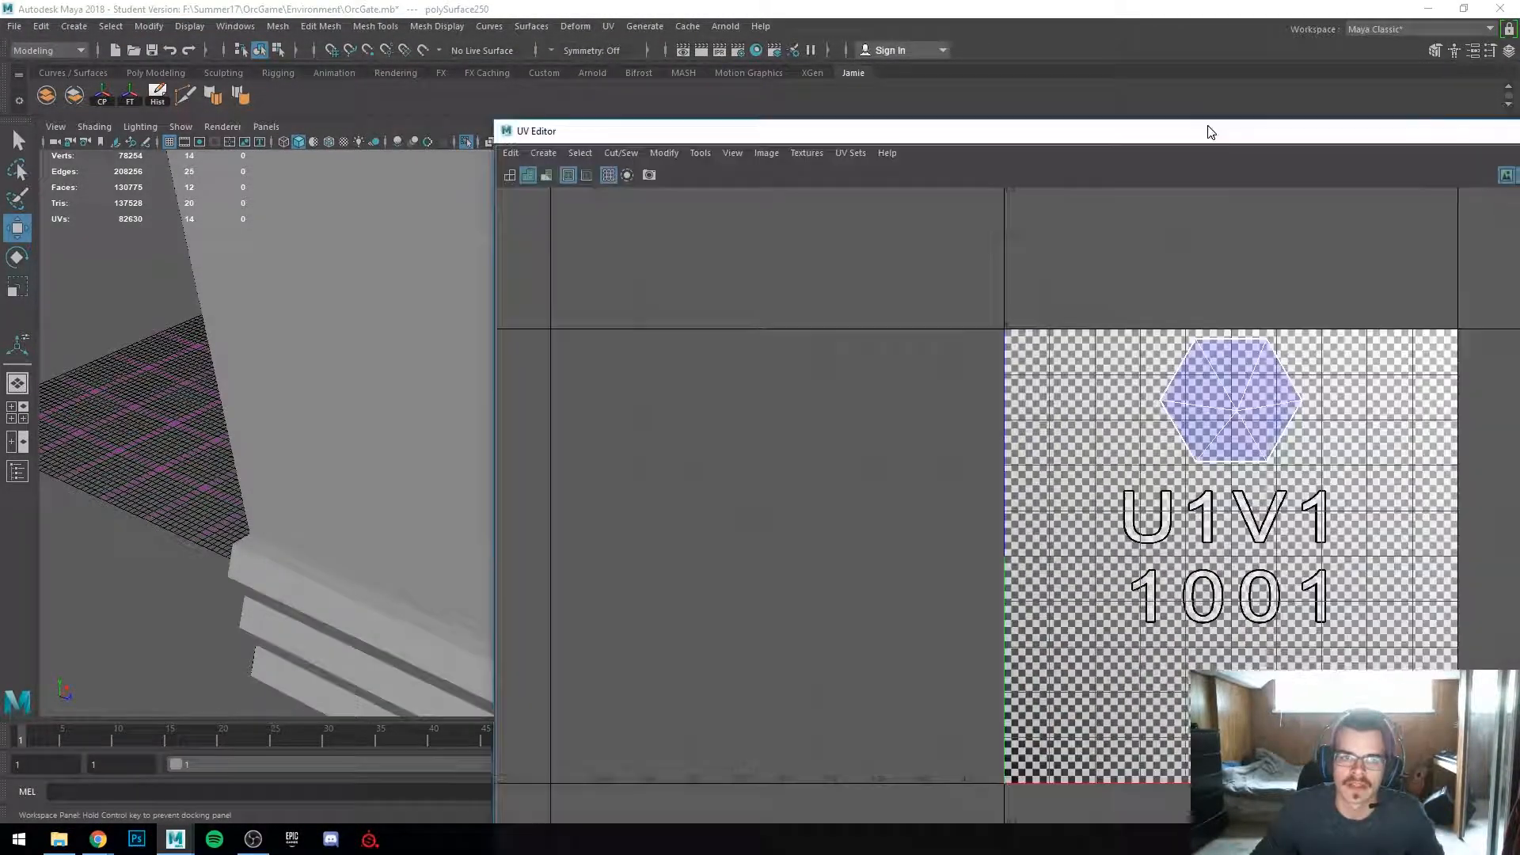
drag(493, 117, 1204, 509)
drag(1351, 526, 1038, 293)
scroll(655, 366, up, 6)
alt+middle_drag(655, 366, 546, 506)
alt+drag(559, 436, 580, 451)
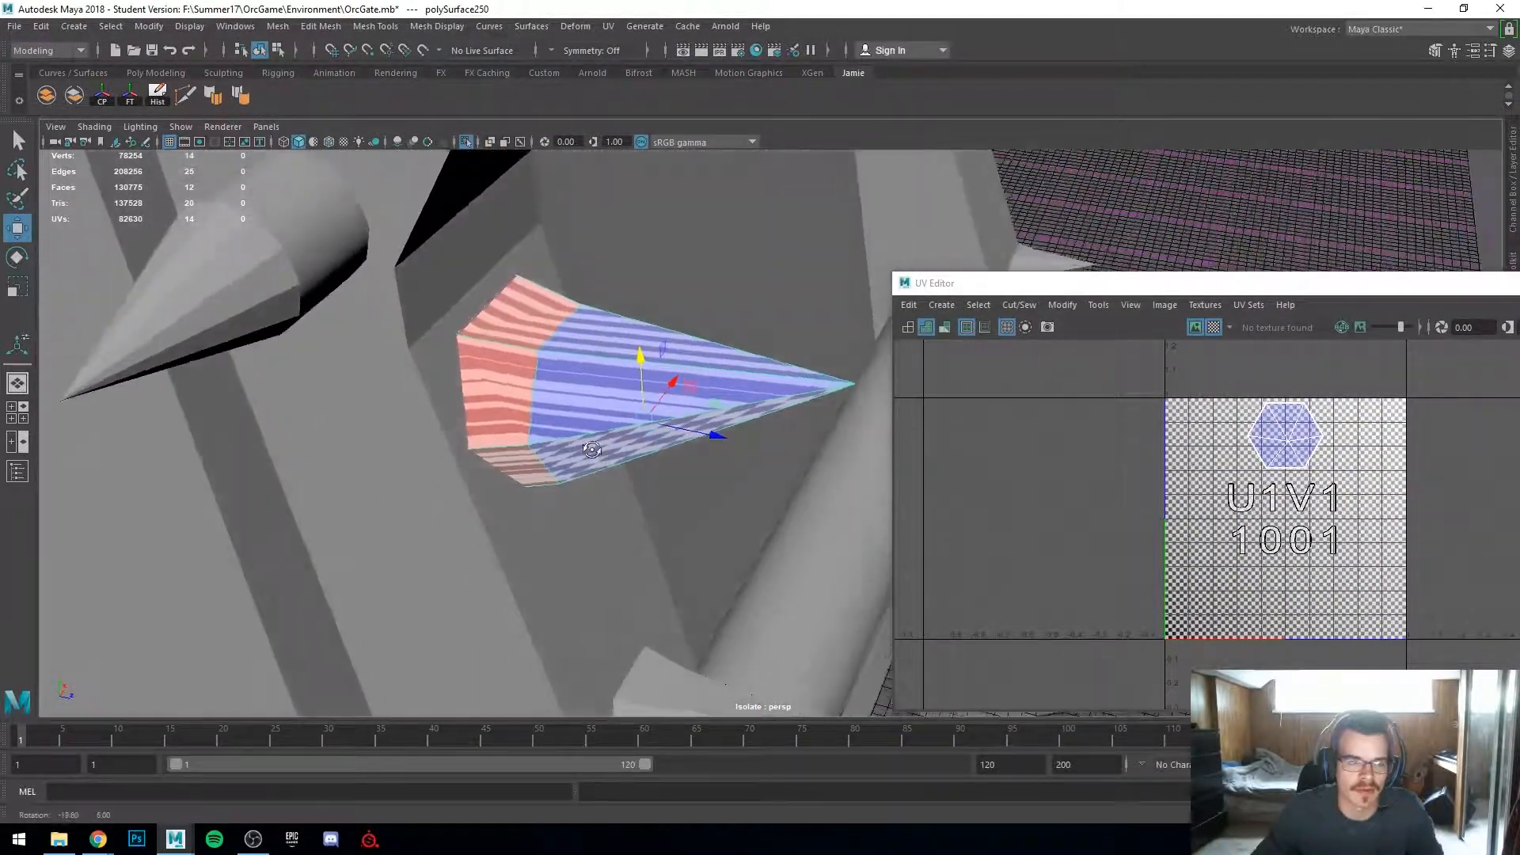
Step: Apply an Automatic UV projection to the selected spike and frame its shells in the UV Editor
click(606, 27)
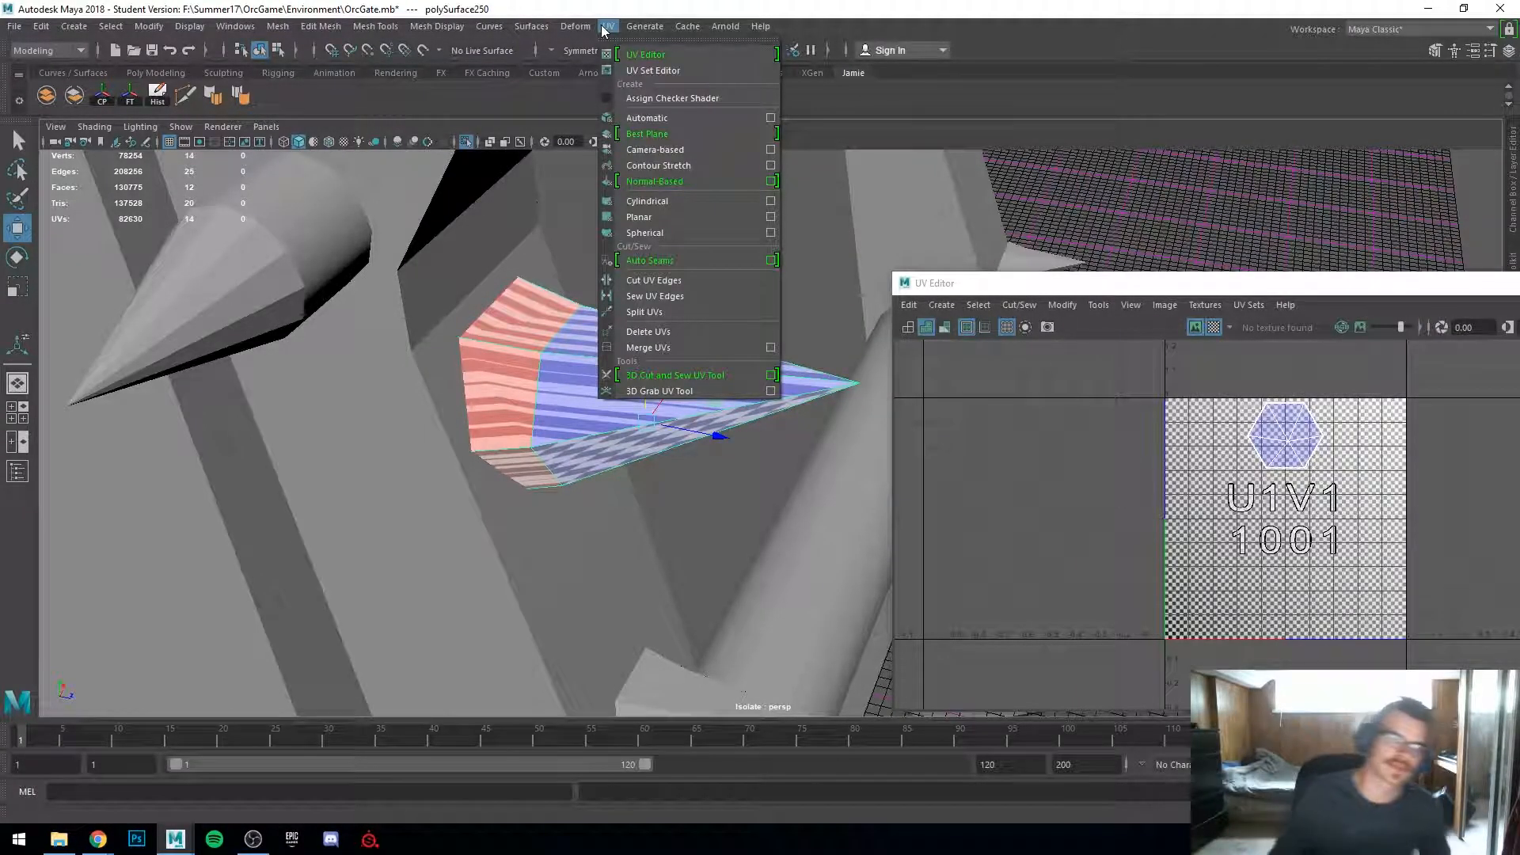
click(667, 119)
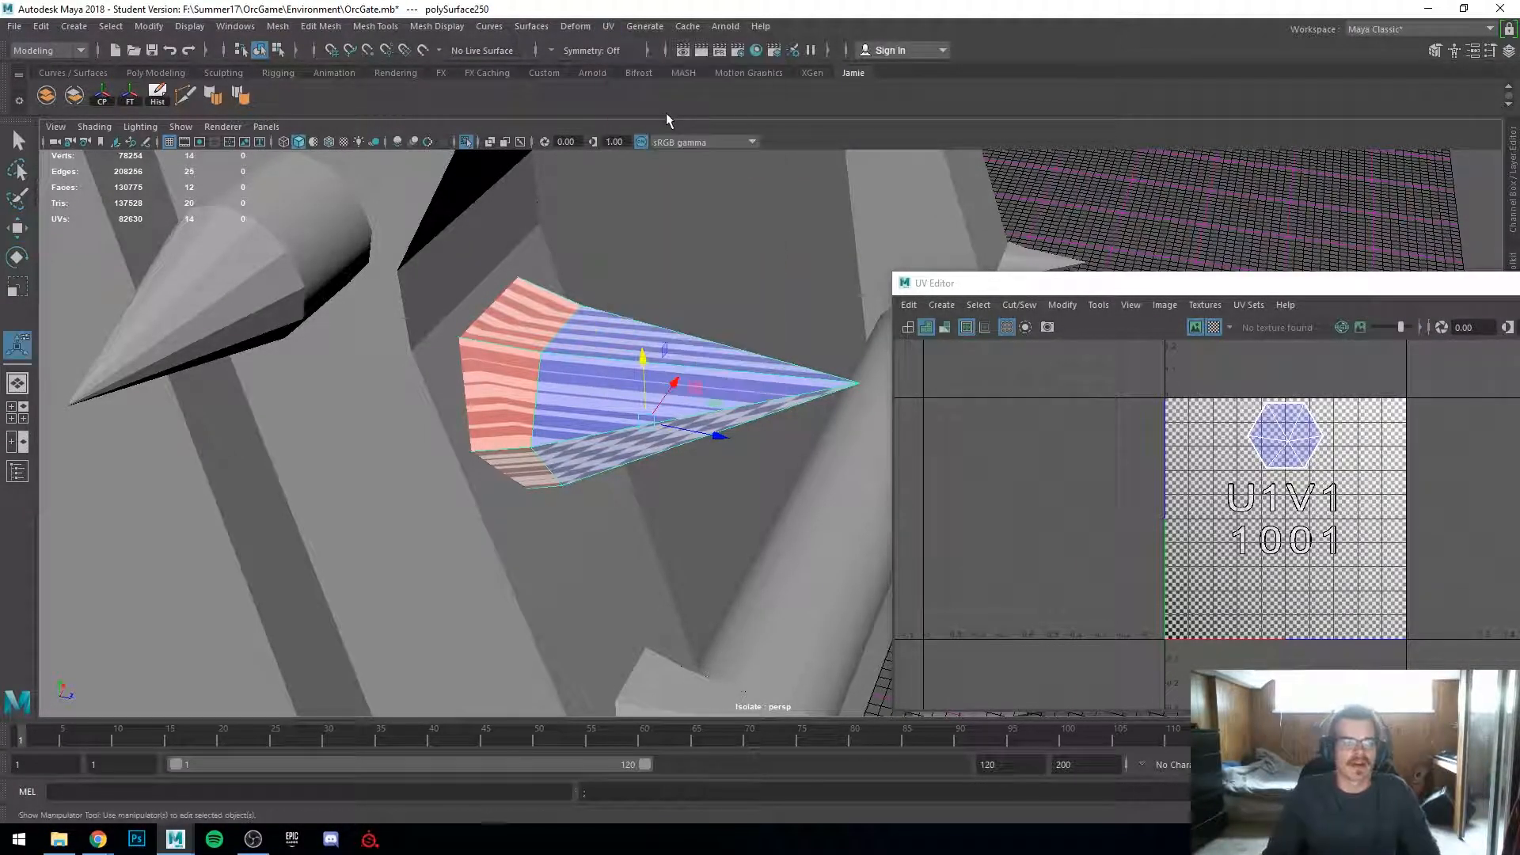
alt+drag(668, 217, 721, 341)
scroll(752, 411, down, 4)
scroll(1324, 526, up, 4)
alt+middle_drag(1323, 530, 1318, 425)
scroll(1215, 457, up, 4)
right_drag(1240, 467, 1328, 507)
scroll(1332, 514, down, 2)
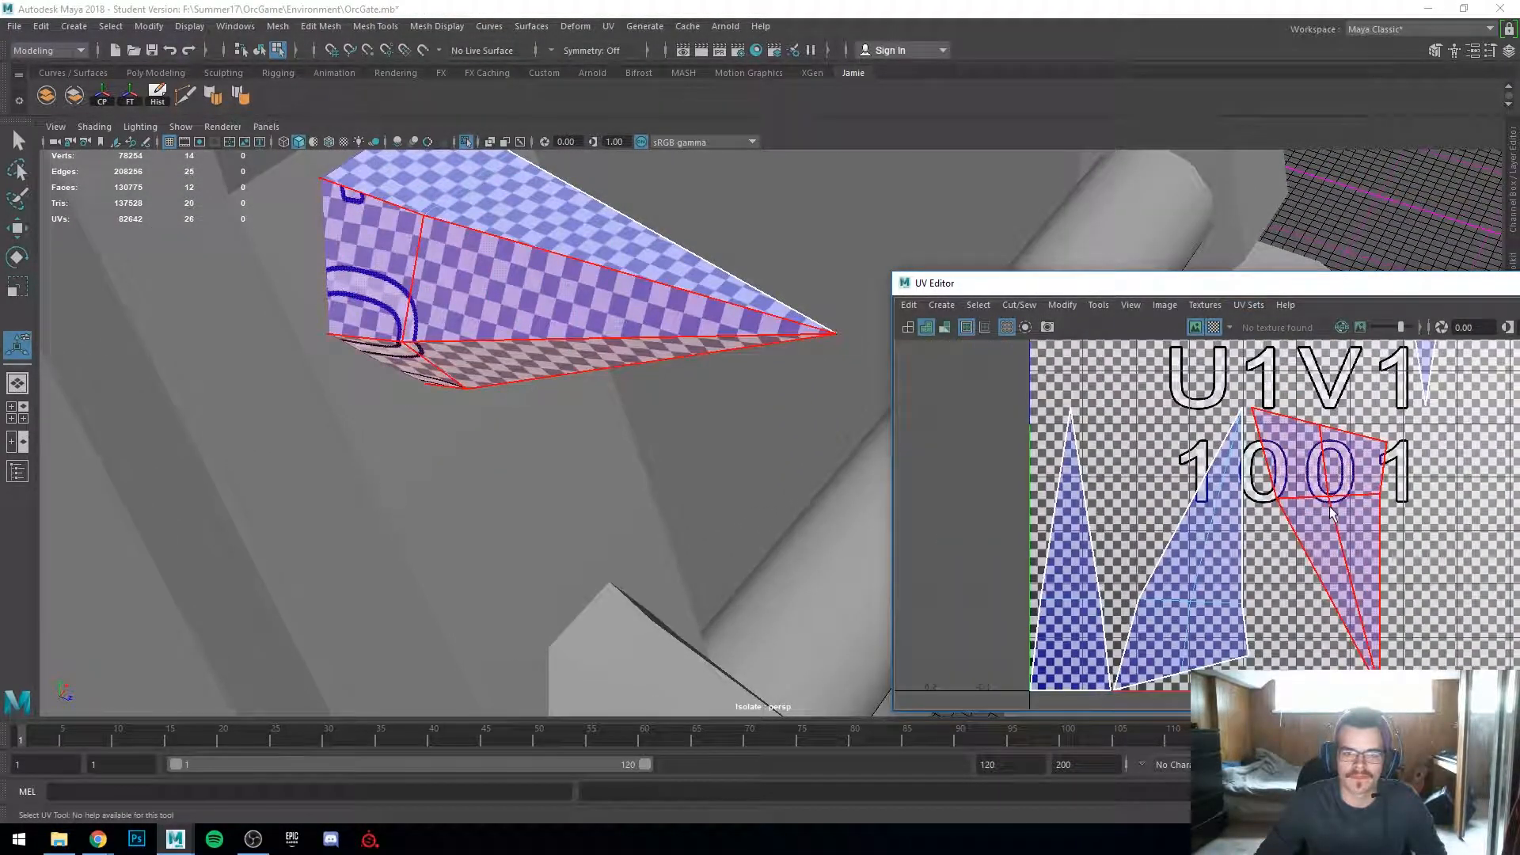
Step: Select the spike's seam edges and sew the UV shells together with Sew and Move
click(1329, 508)
scroll(1330, 509, down, 3)
alt+middle_drag(1330, 511, 1276, 592)
alt+drag(659, 372, 625, 318)
right_drag(610, 310, 606, 273)
click(589, 276)
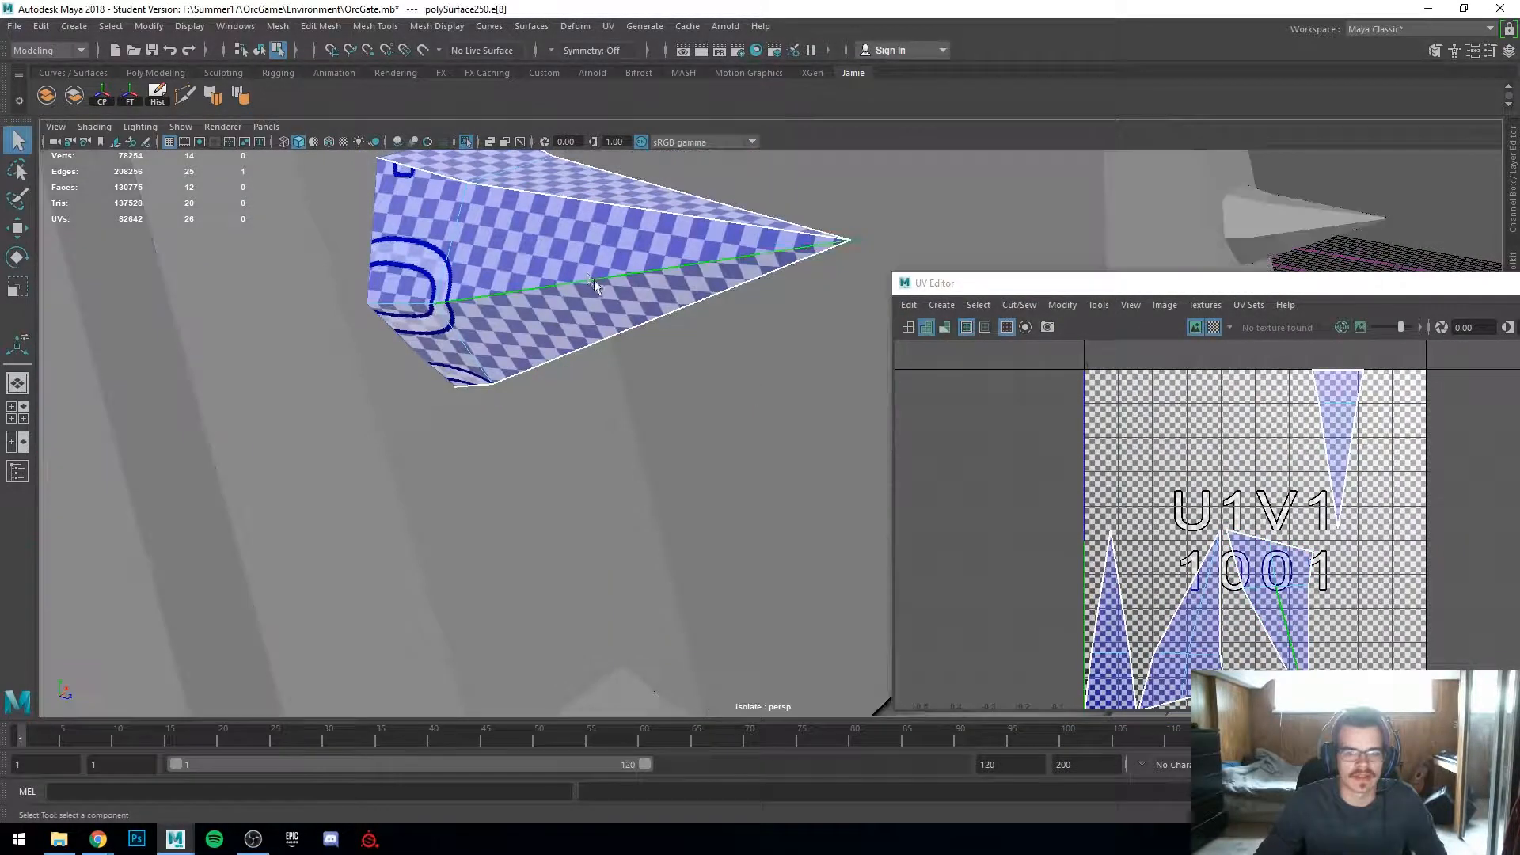
scroll(1188, 619, up, 4)
alt+middle_drag(1199, 624, 1122, 566)
scroll(1140, 564, down, 1)
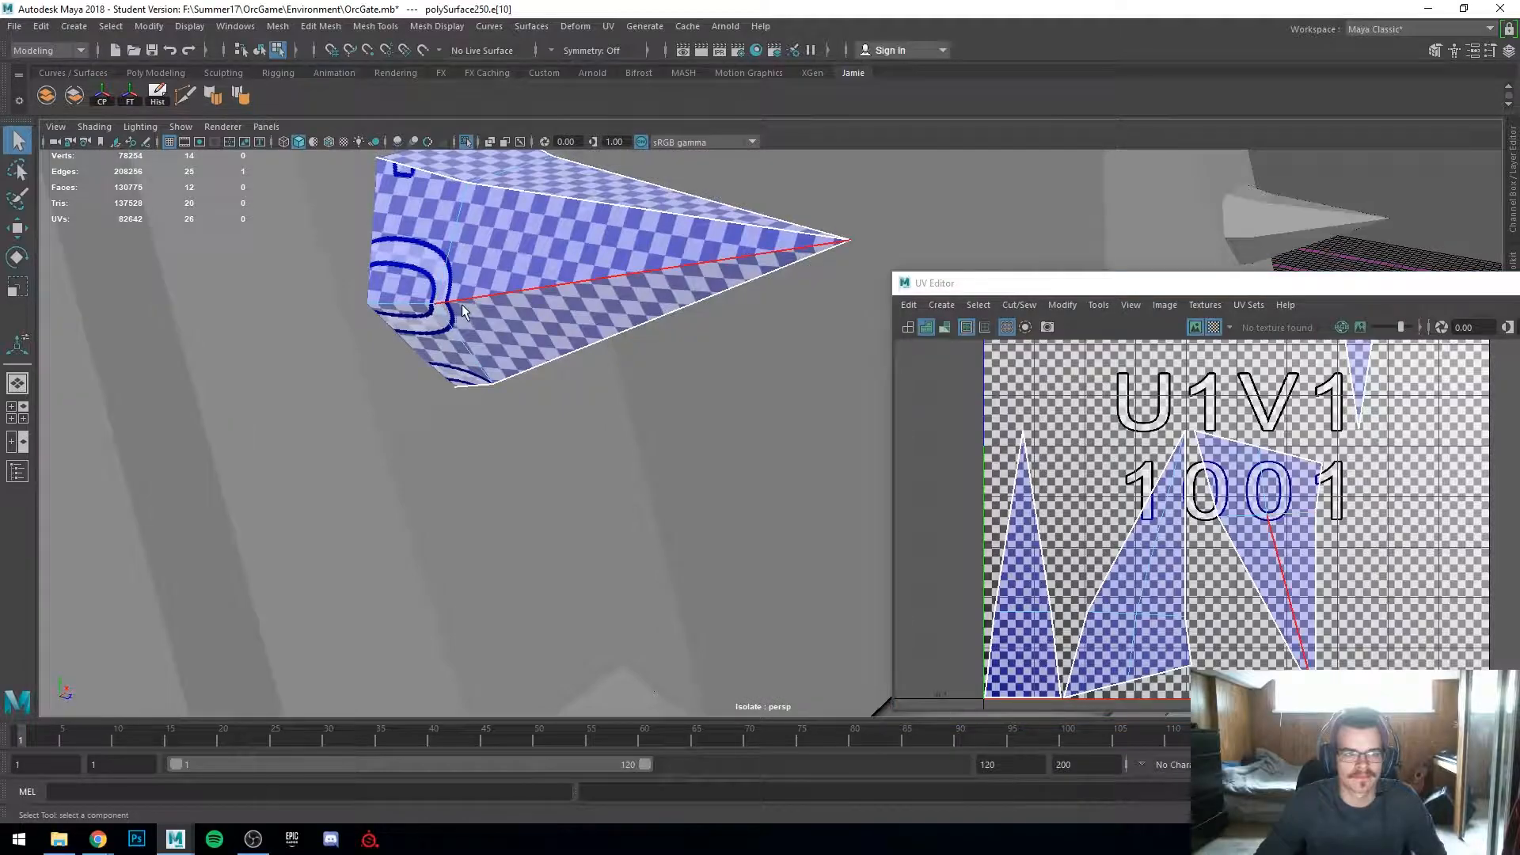
click(487, 308)
click(518, 220)
alt+middle_drag(518, 220, 531, 339)
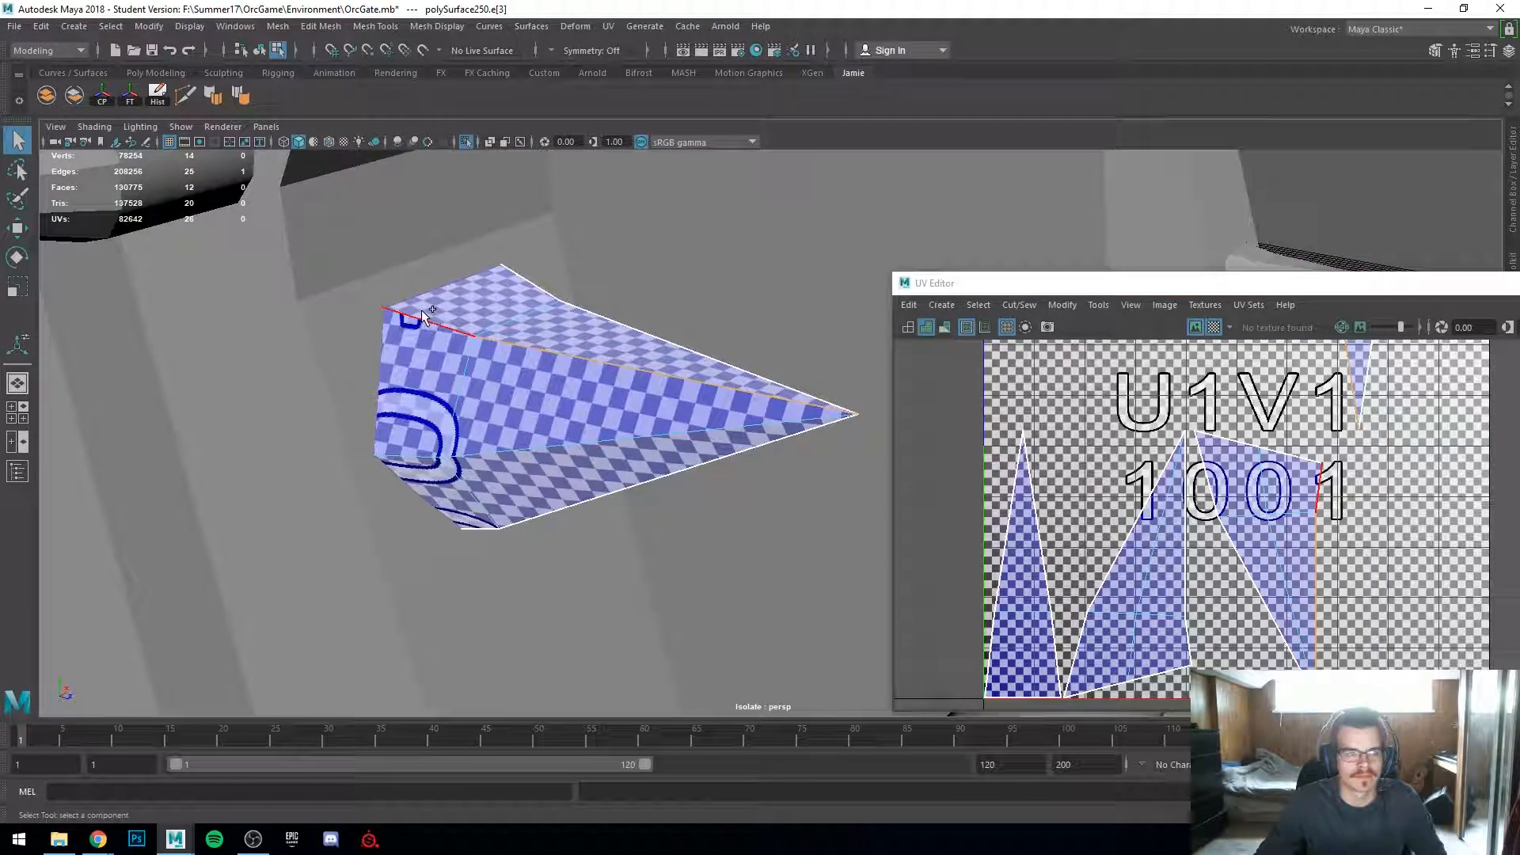
shift+right_drag(1336, 496, 1283, 514)
key(w)
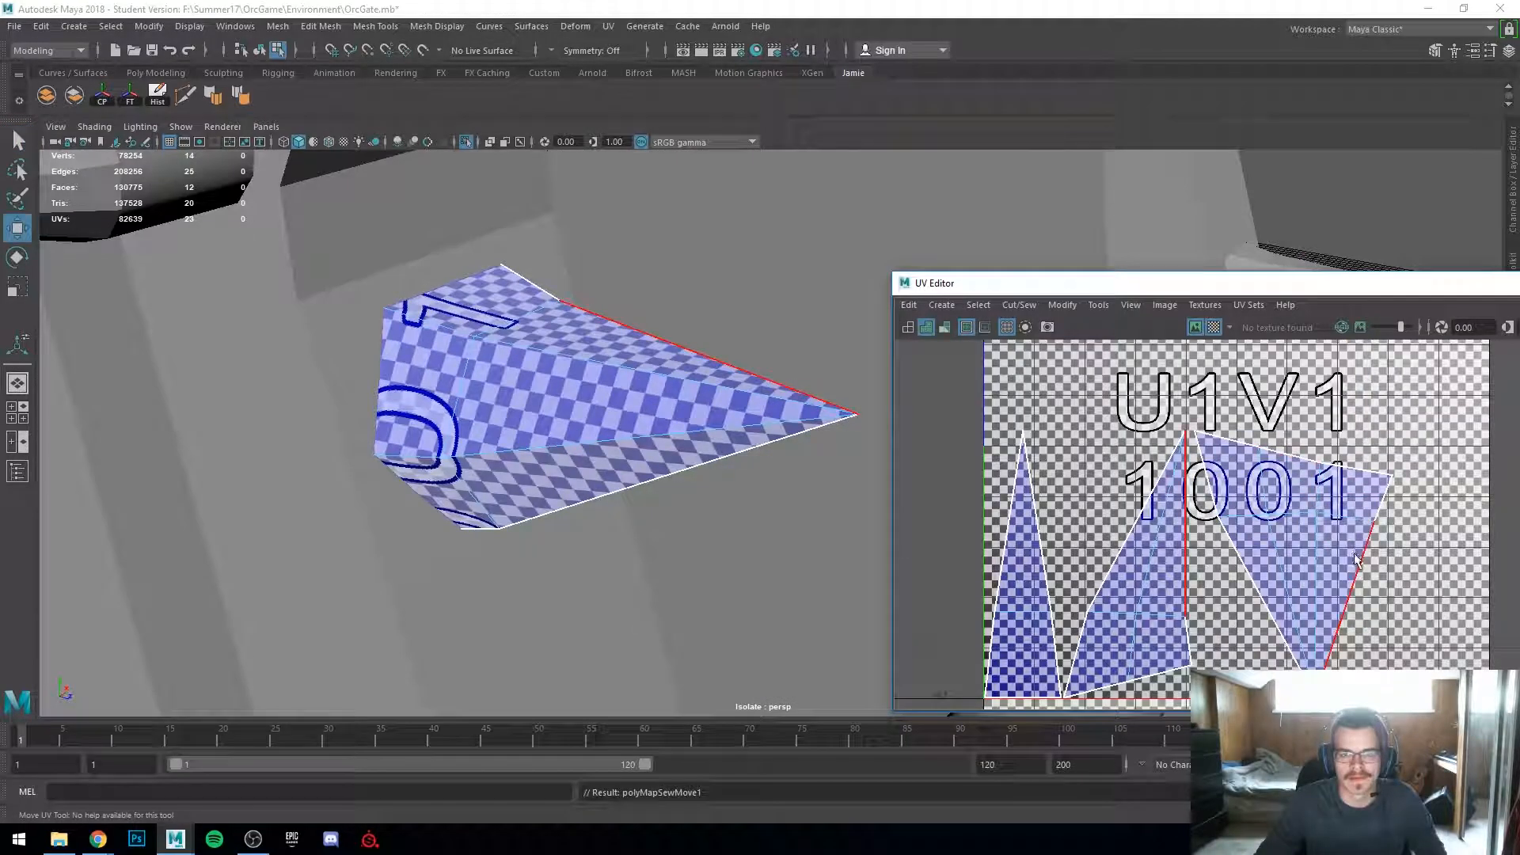
Step: Select a corner UV of the sewn shell and undo the repeated last command
alt+drag(449, 440, 455, 479)
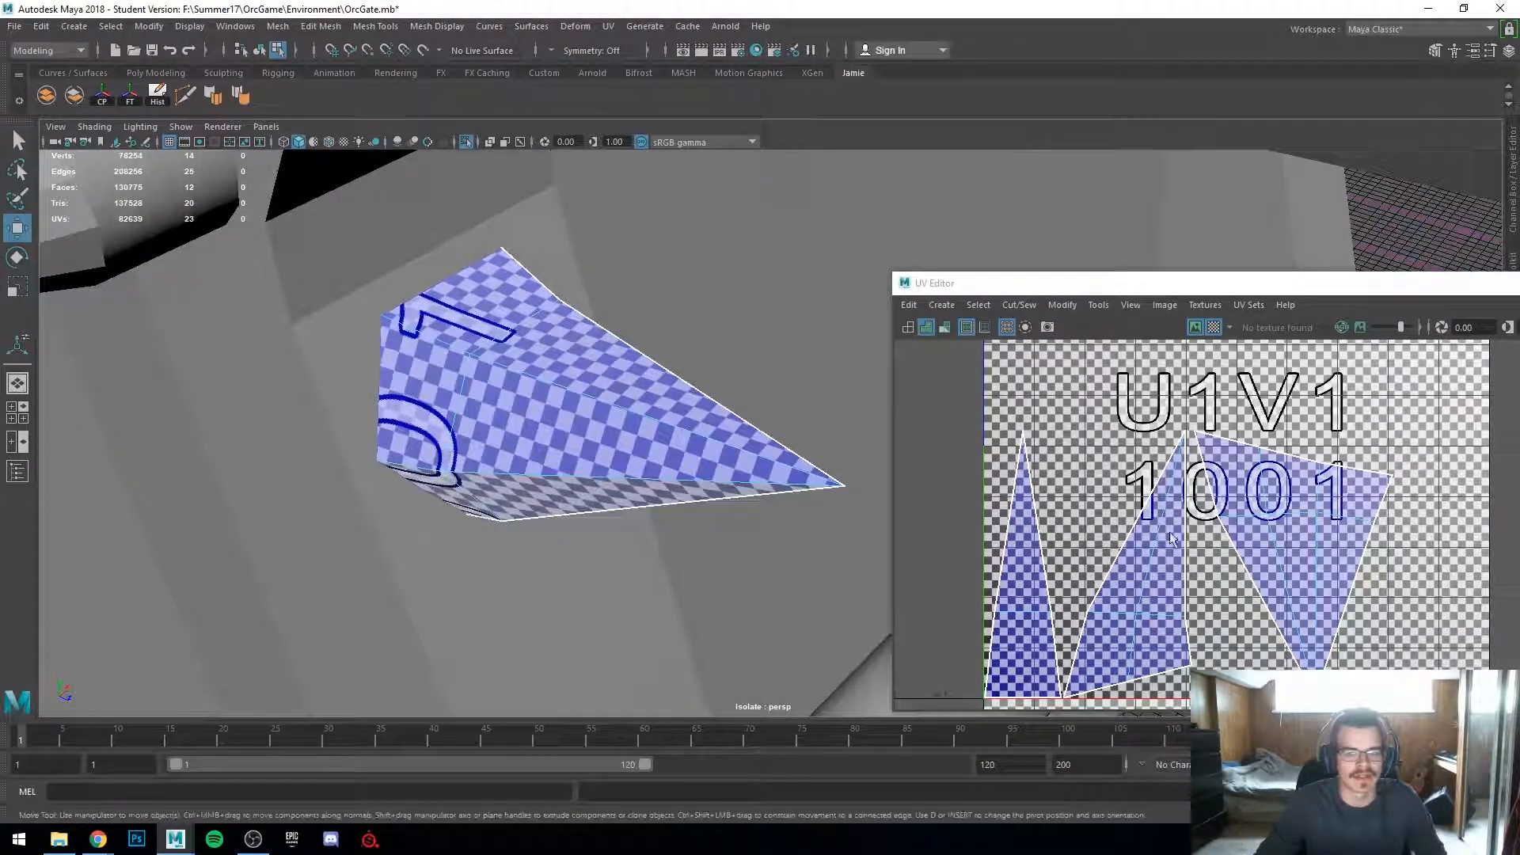
click(1367, 570)
shift+click(1363, 555)
key(ctrl+z)
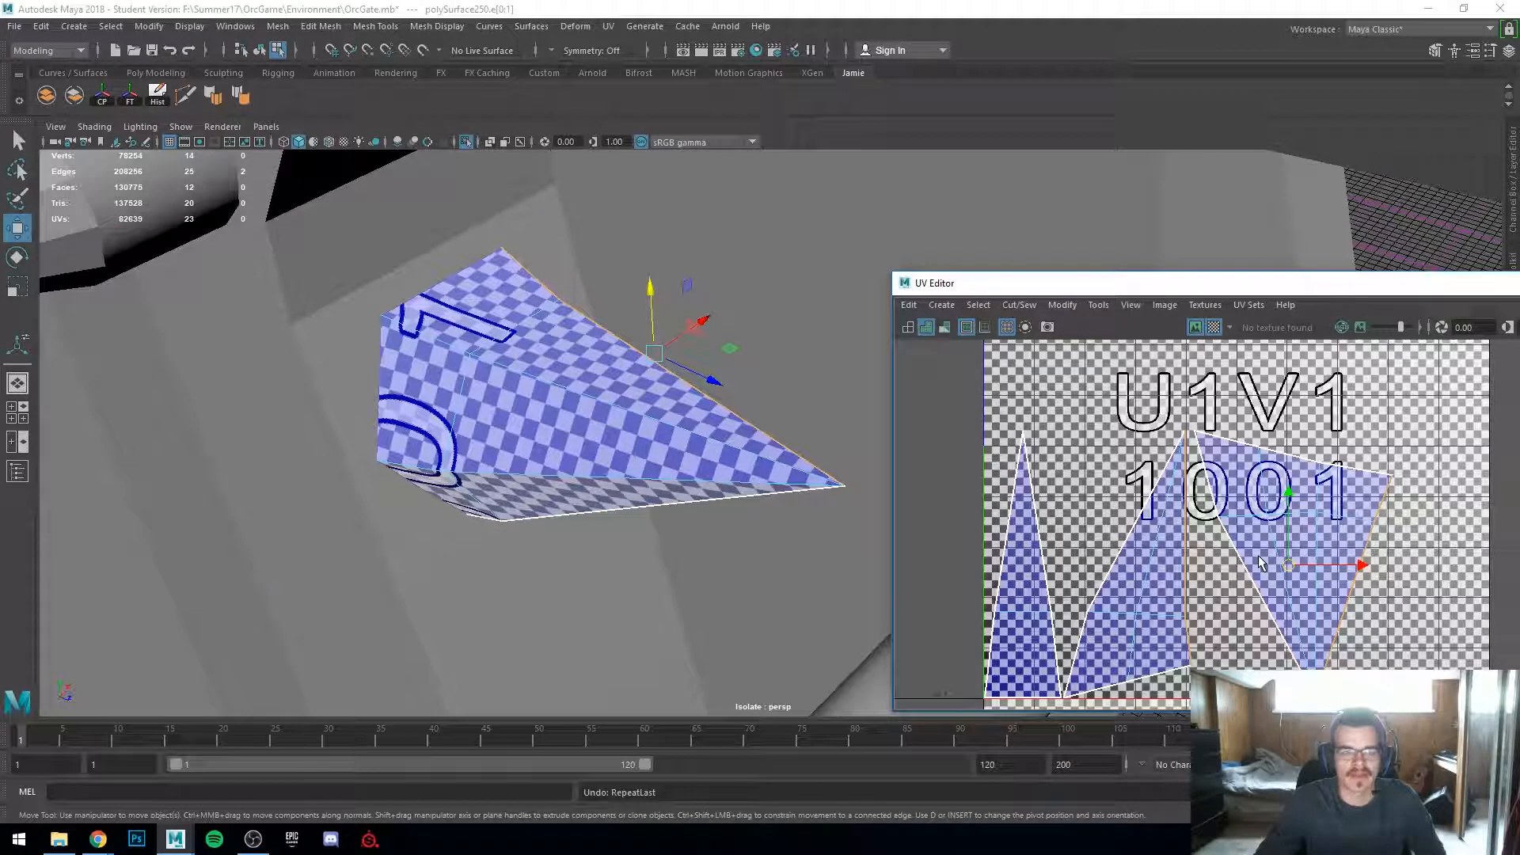
Step: Select the spike's remaining seam edges and sew them with Sew and Move so the spike forms one UV shell
click(1189, 579)
shift+click(1187, 632)
shift+right_drag(1179, 582, 1298, 546)
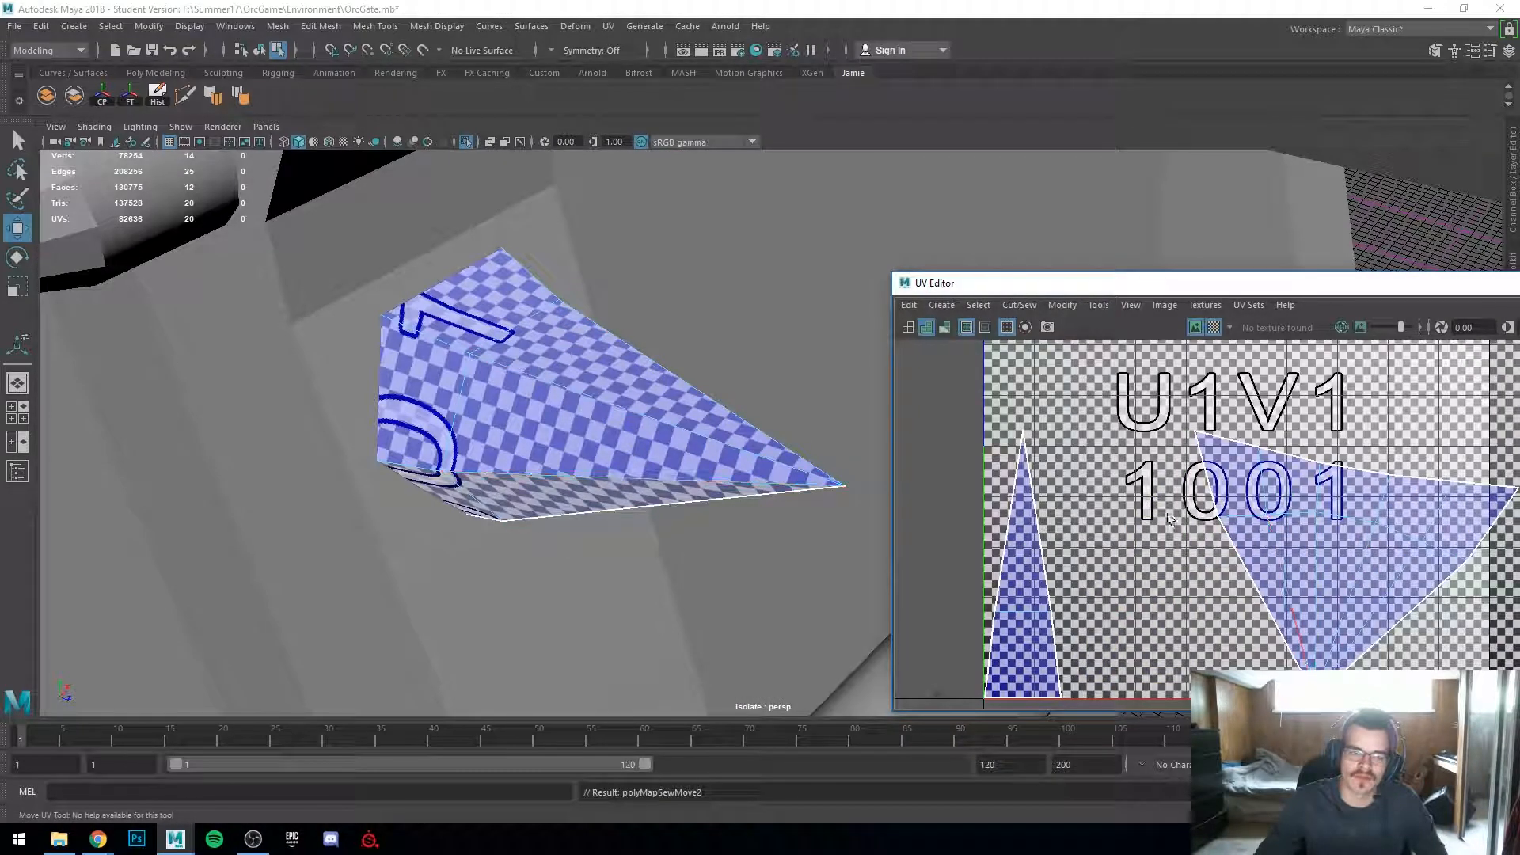
click(1199, 479)
shift+click(1245, 570)
key(g)
alt+drag(656, 604, 689, 558)
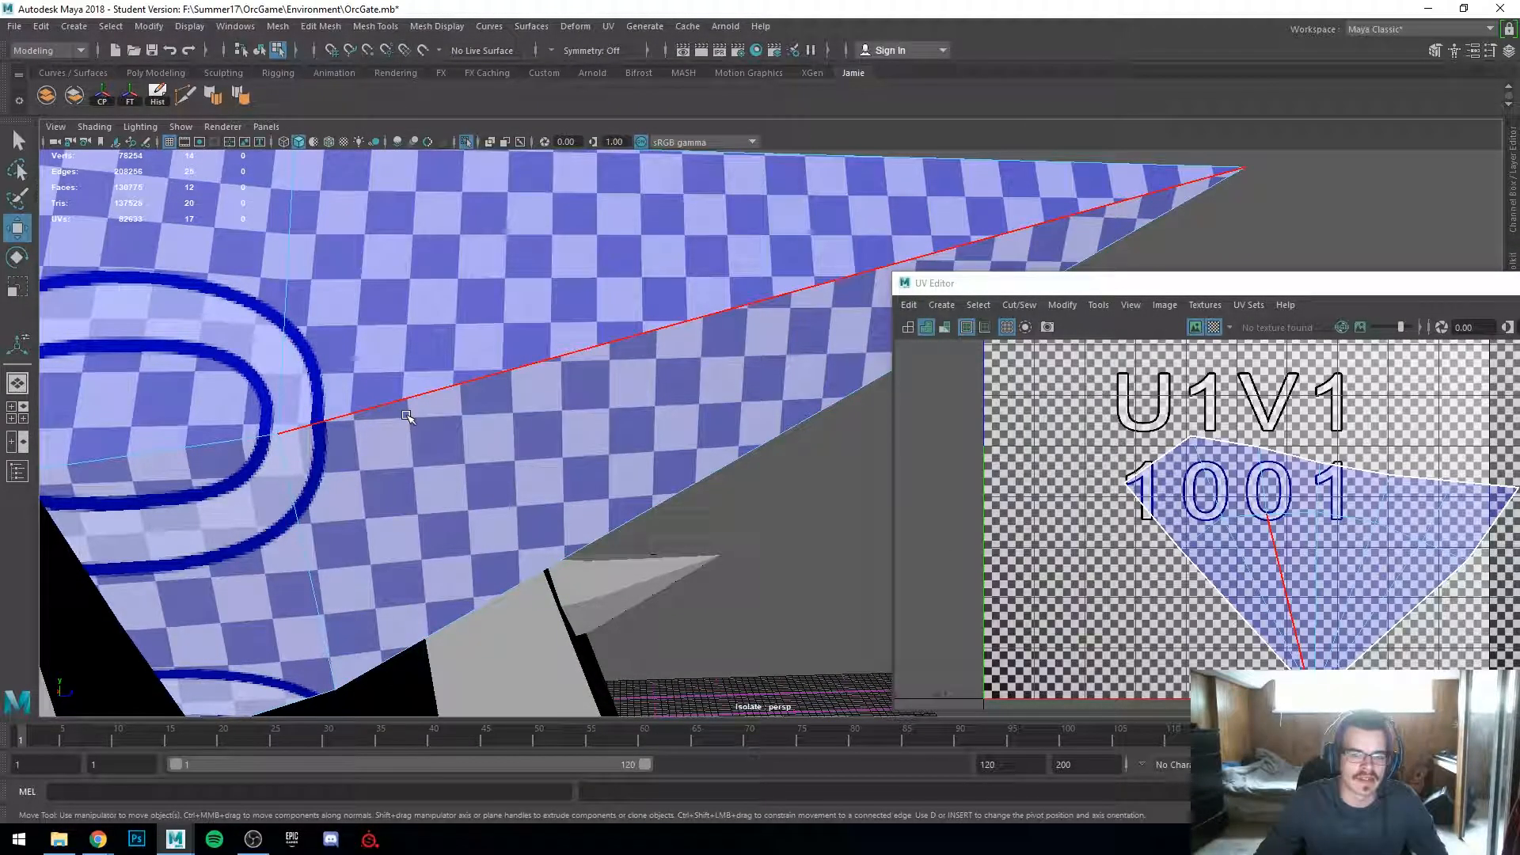
Step: Examine the sewn spike's UV shell and its checker pattern in the UV Editor and viewport
right_drag(1399, 567, 1407, 625)
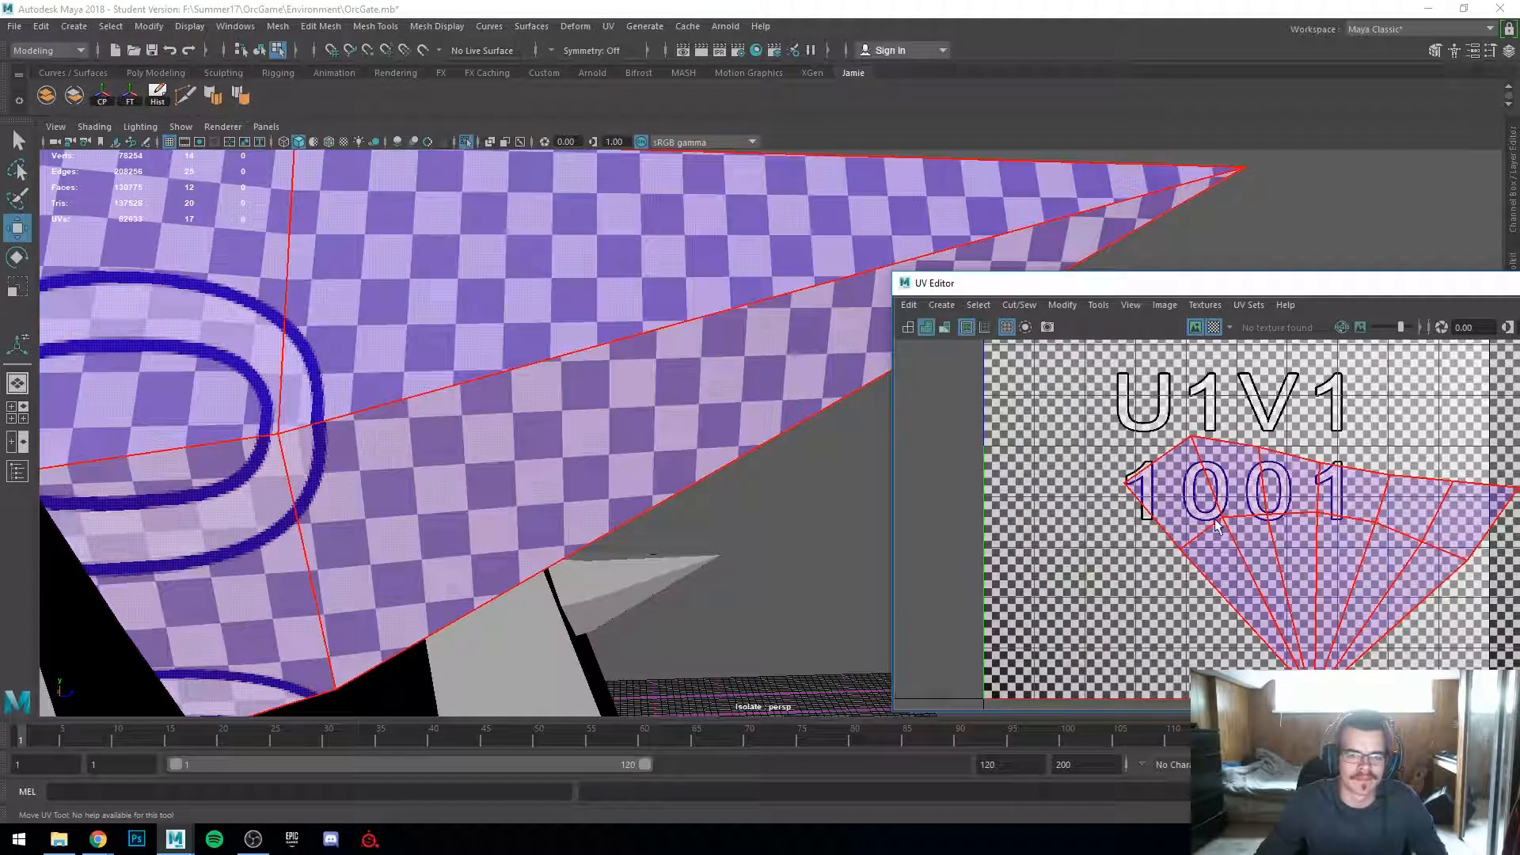
click(1266, 475)
key(f)
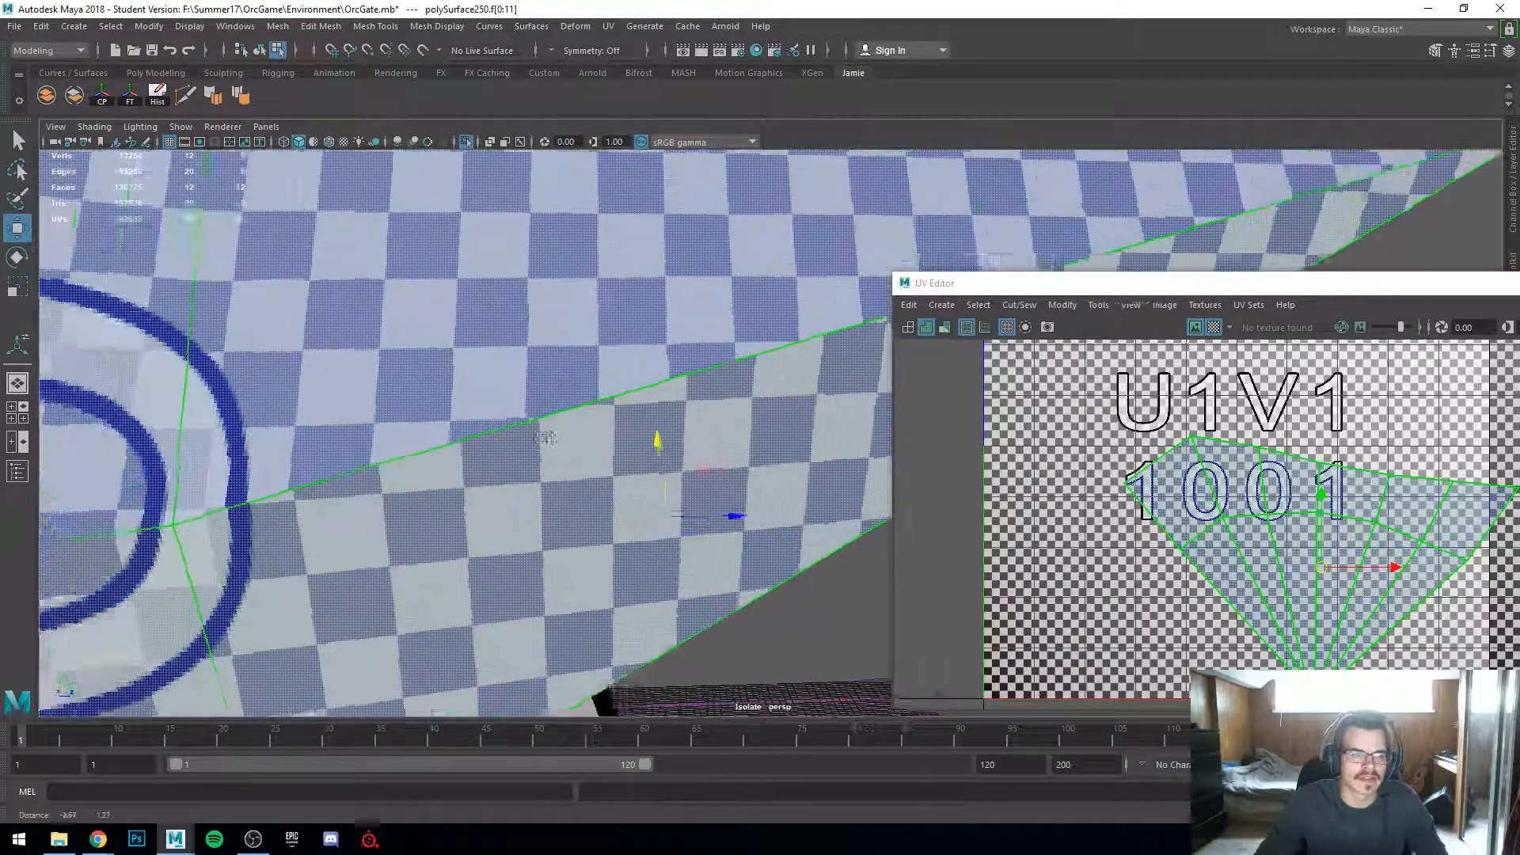
right_drag(1266, 535, 1298, 546)
mouse_move(1311, 558)
mouse_down()
mouse_move(1281, 533)
mouse_move(1293, 546)
mouse_up()
scroll(780, 463, down, 8)
alt+drag(748, 427, 666, 382)
right_drag(665, 382, 743, 361)
scroll(742, 372, down, 7)
click(294, 438)
alt+drag(294, 438, 625, 444)
scroll(618, 446, up, 4)
click(670, 441)
key(f)
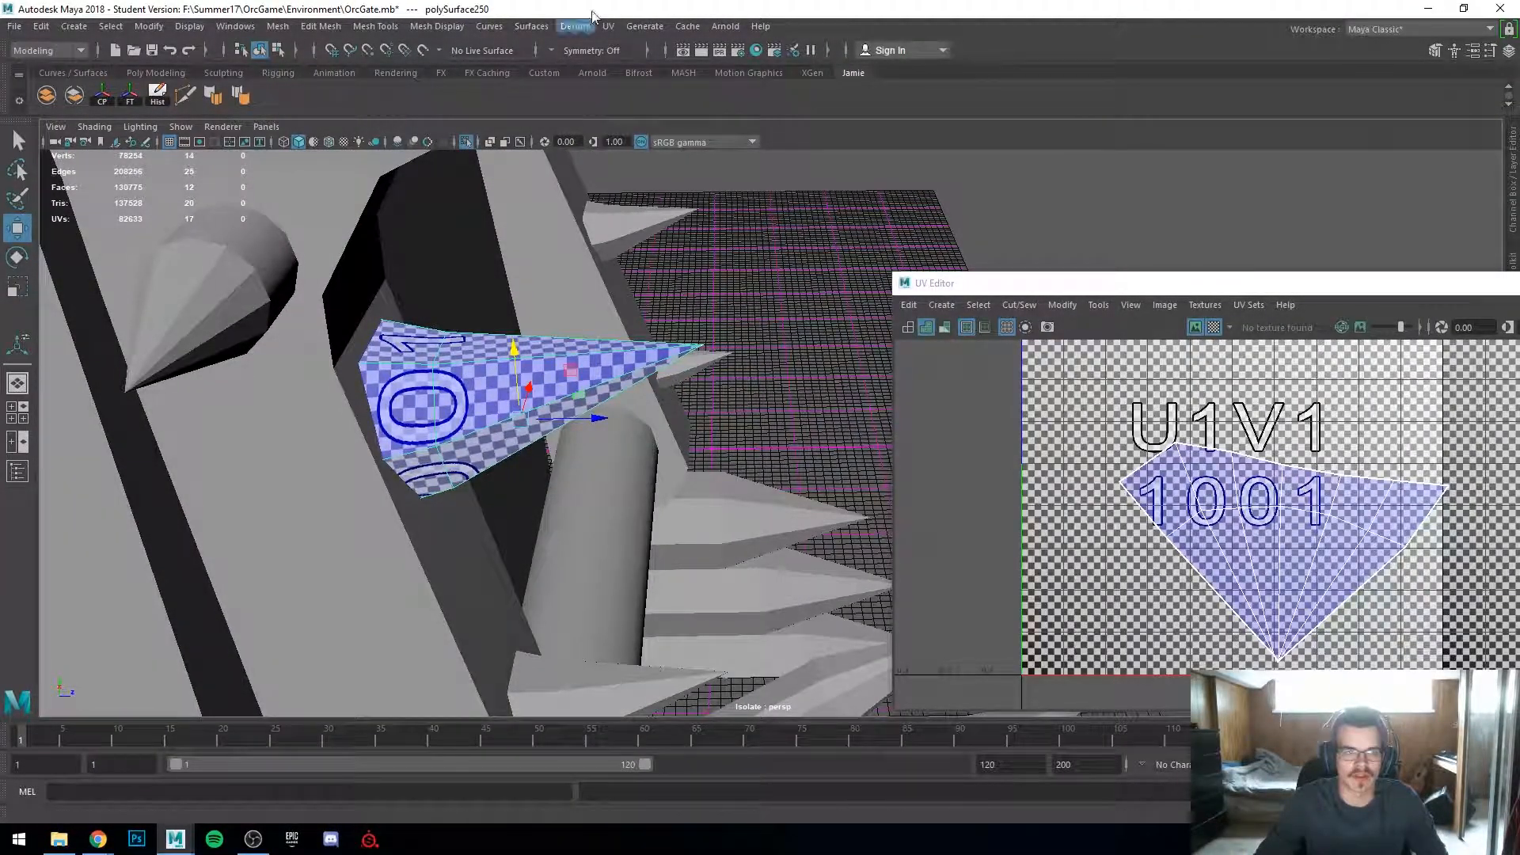
alt+drag(623, 311, 560, 492)
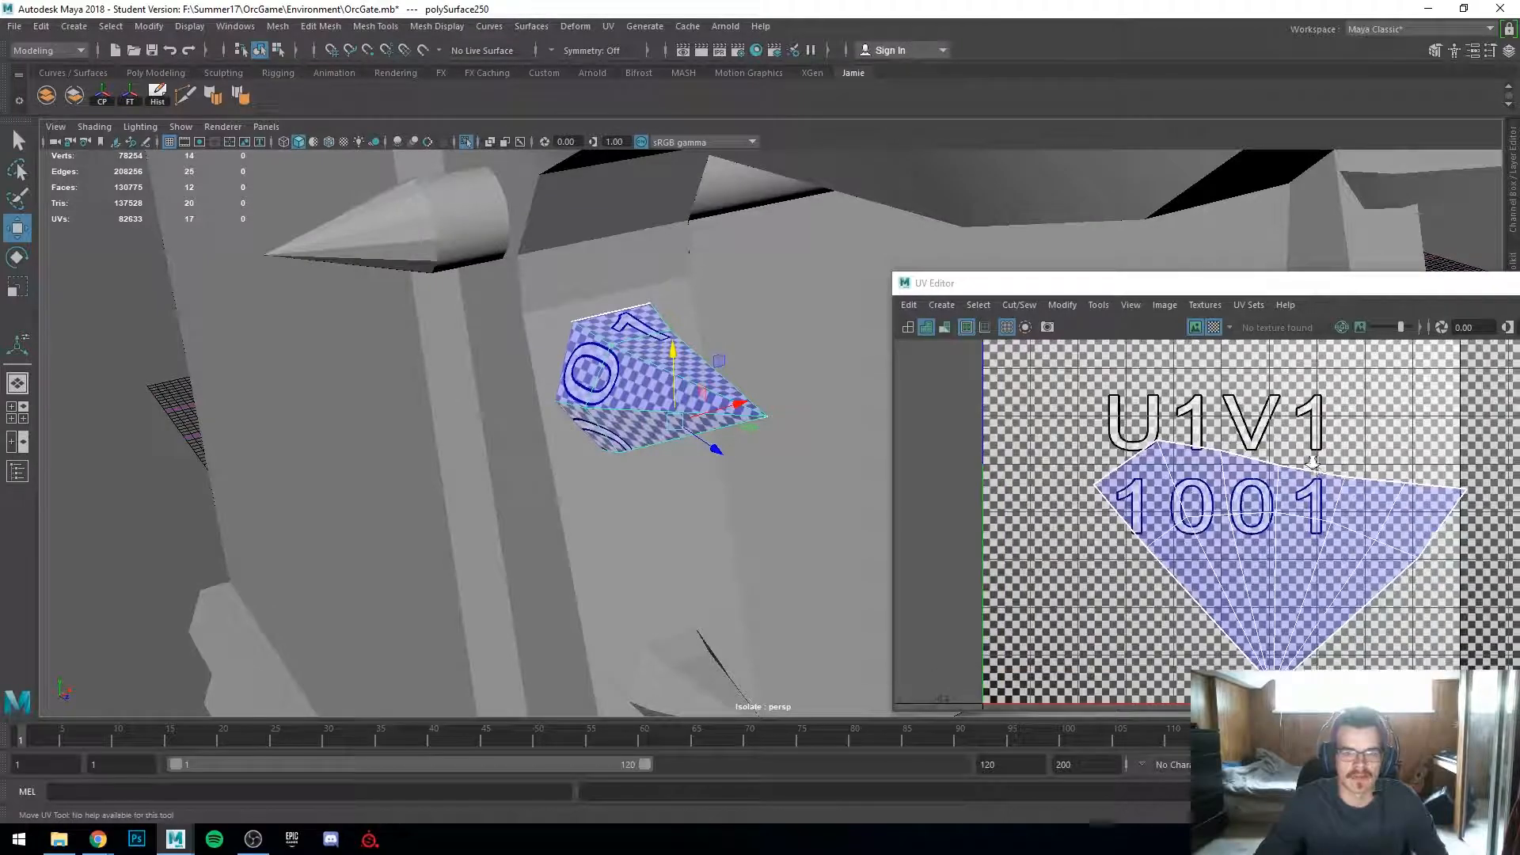
scroll(1302, 491, up, 2)
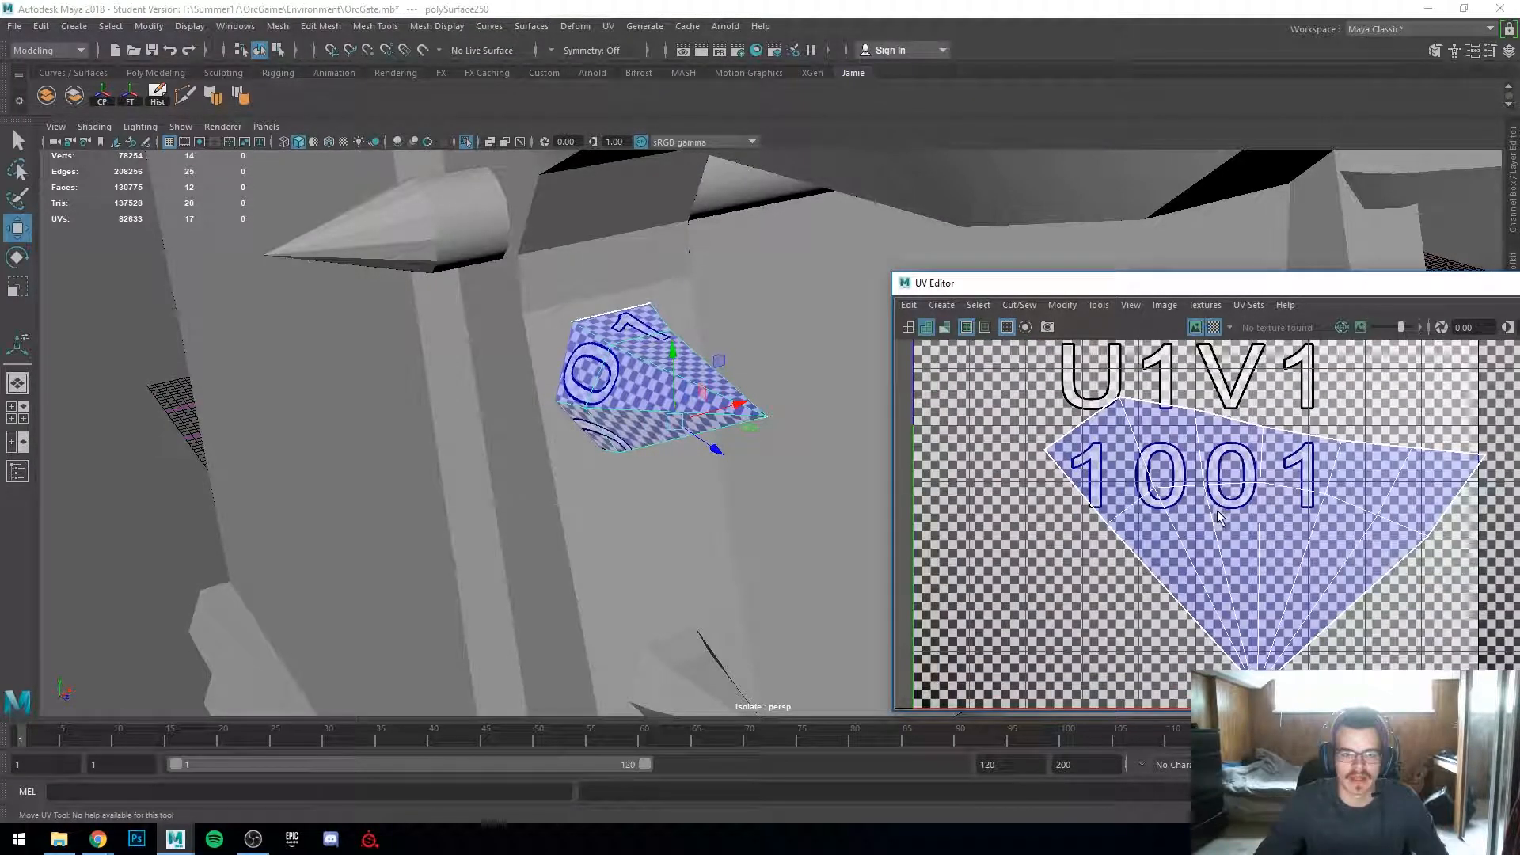
alt+middle_drag(1217, 516, 1178, 500)
Step: Switch to face selection and select the spike's whole UV shell in the UV Editor
right_click(1065, 459)
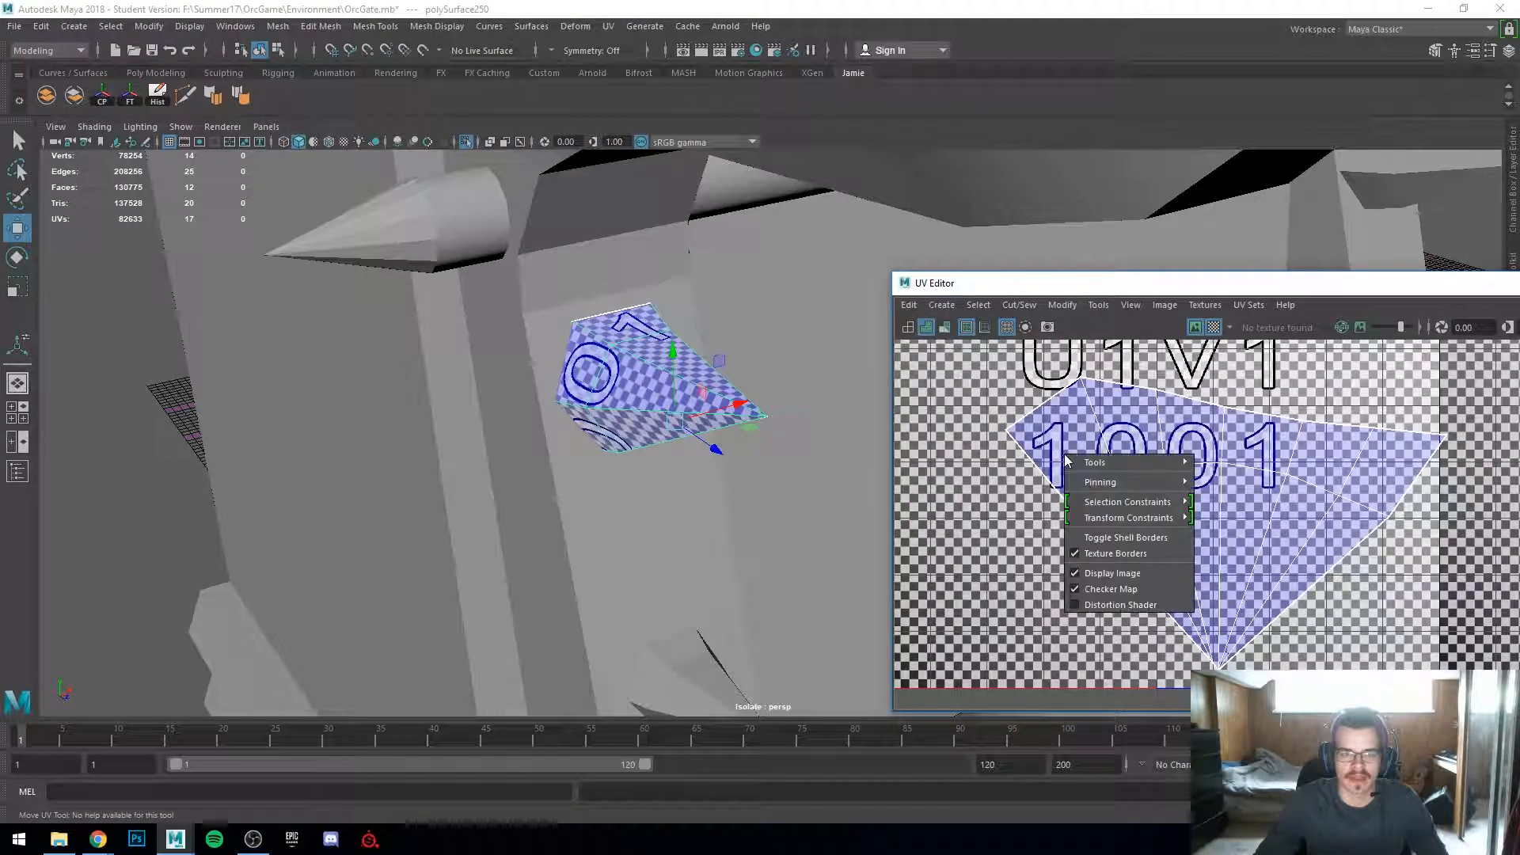
shift+right_click(1064, 455)
right_drag(1056, 434, 1002, 406)
click(1111, 468)
shift+right_click(1114, 471)
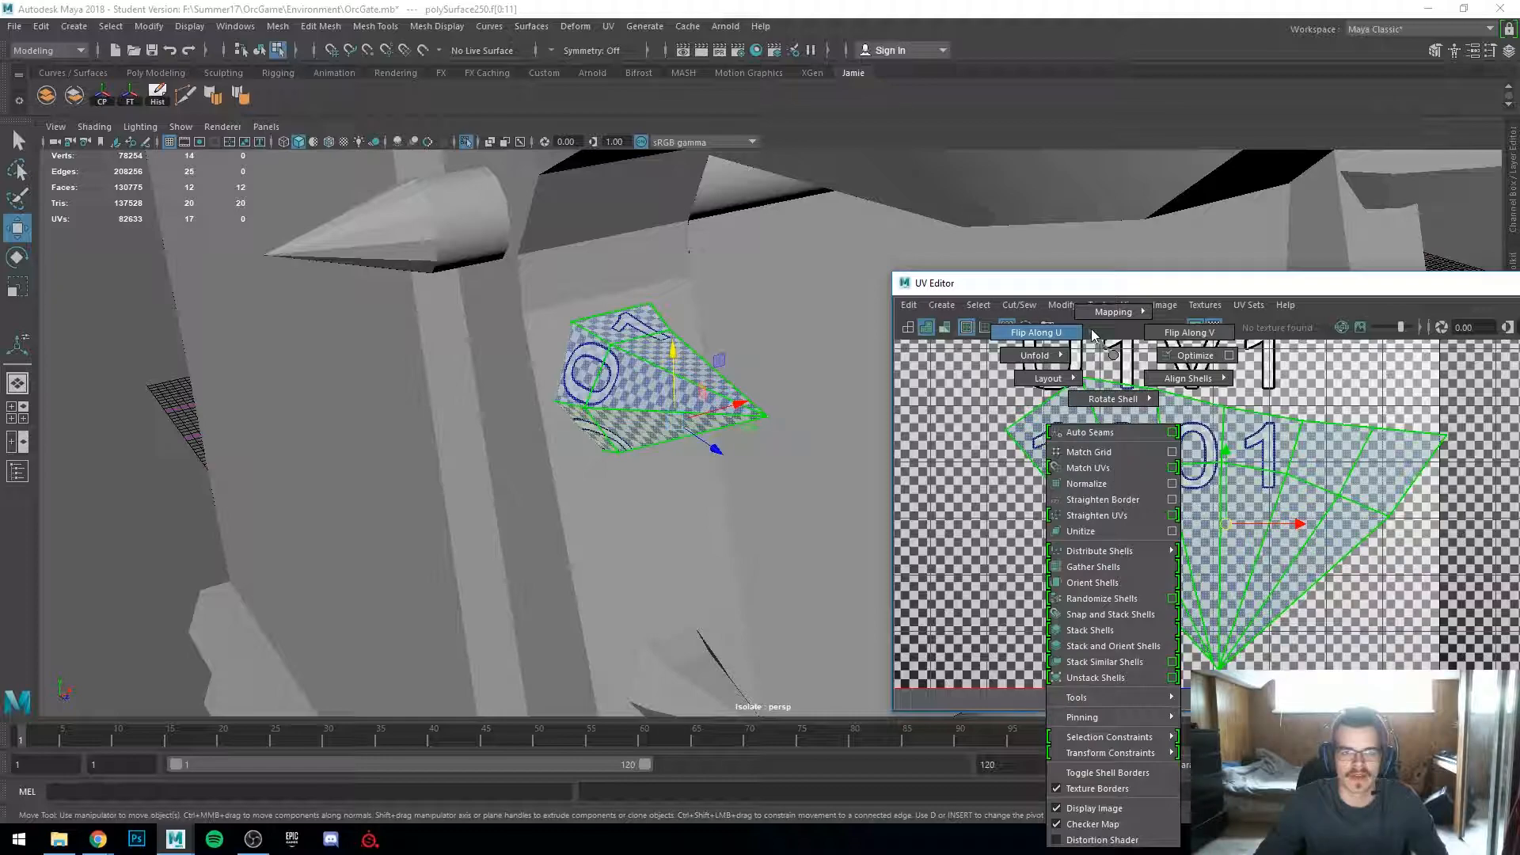
shift+right_drag(1114, 354, 1102, 440)
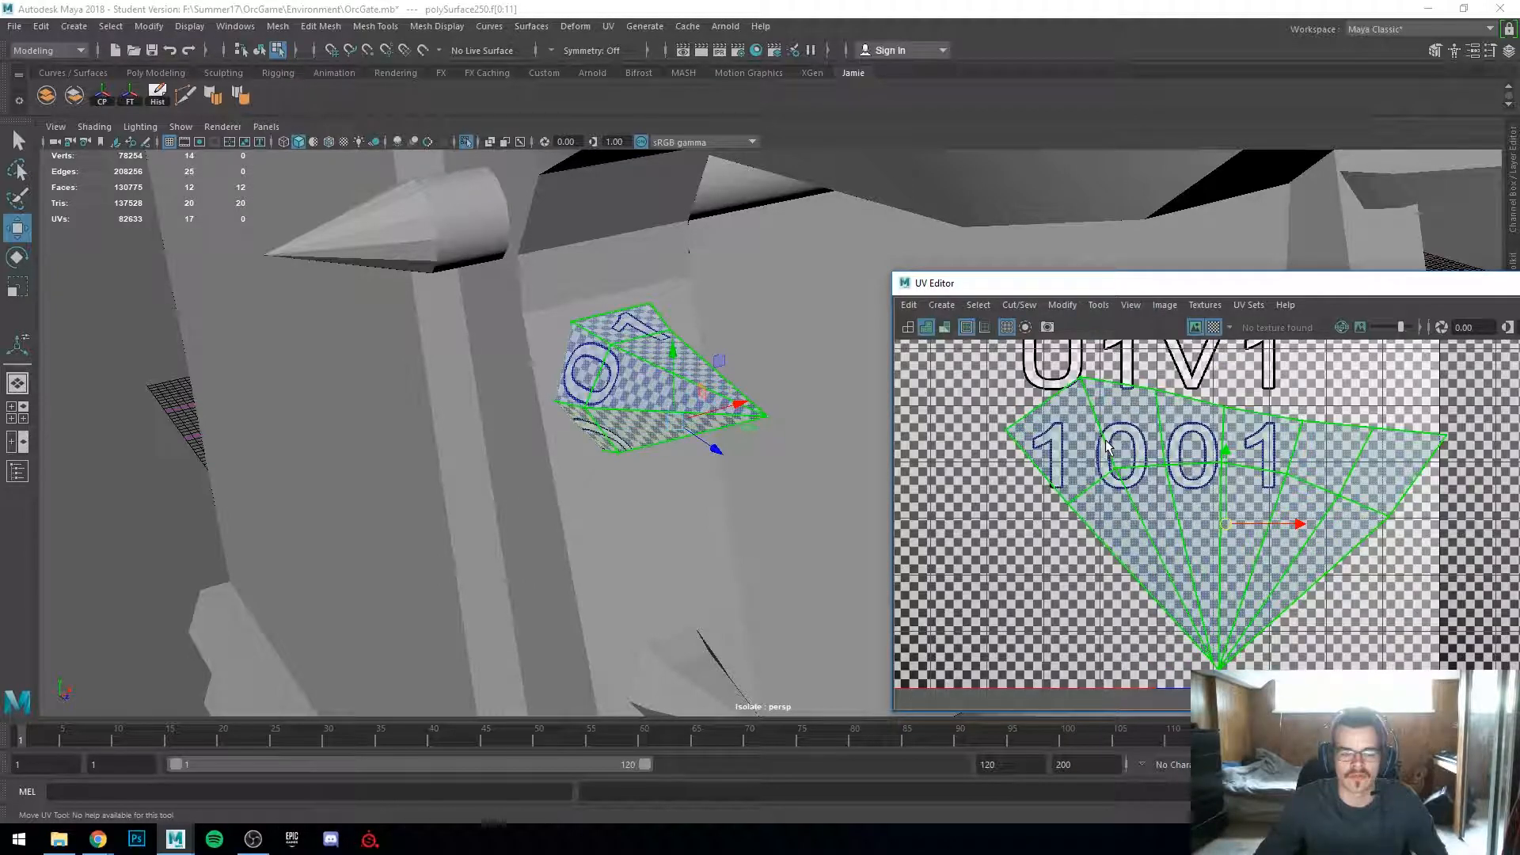
shift+right_click(1108, 447)
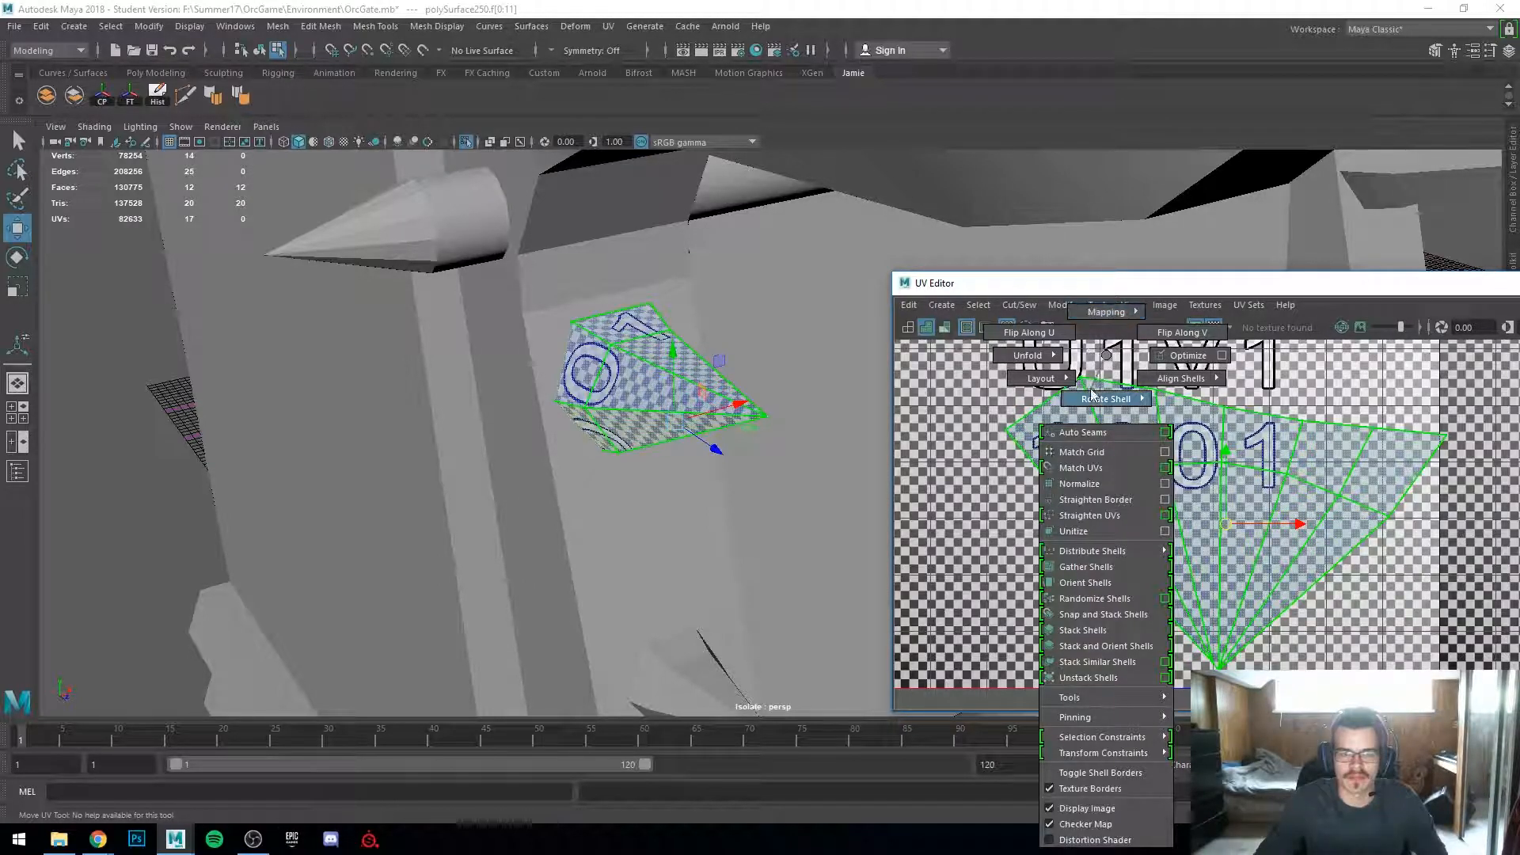
shift+right_drag(1115, 358, 1107, 356)
scroll(1160, 453, down, 3)
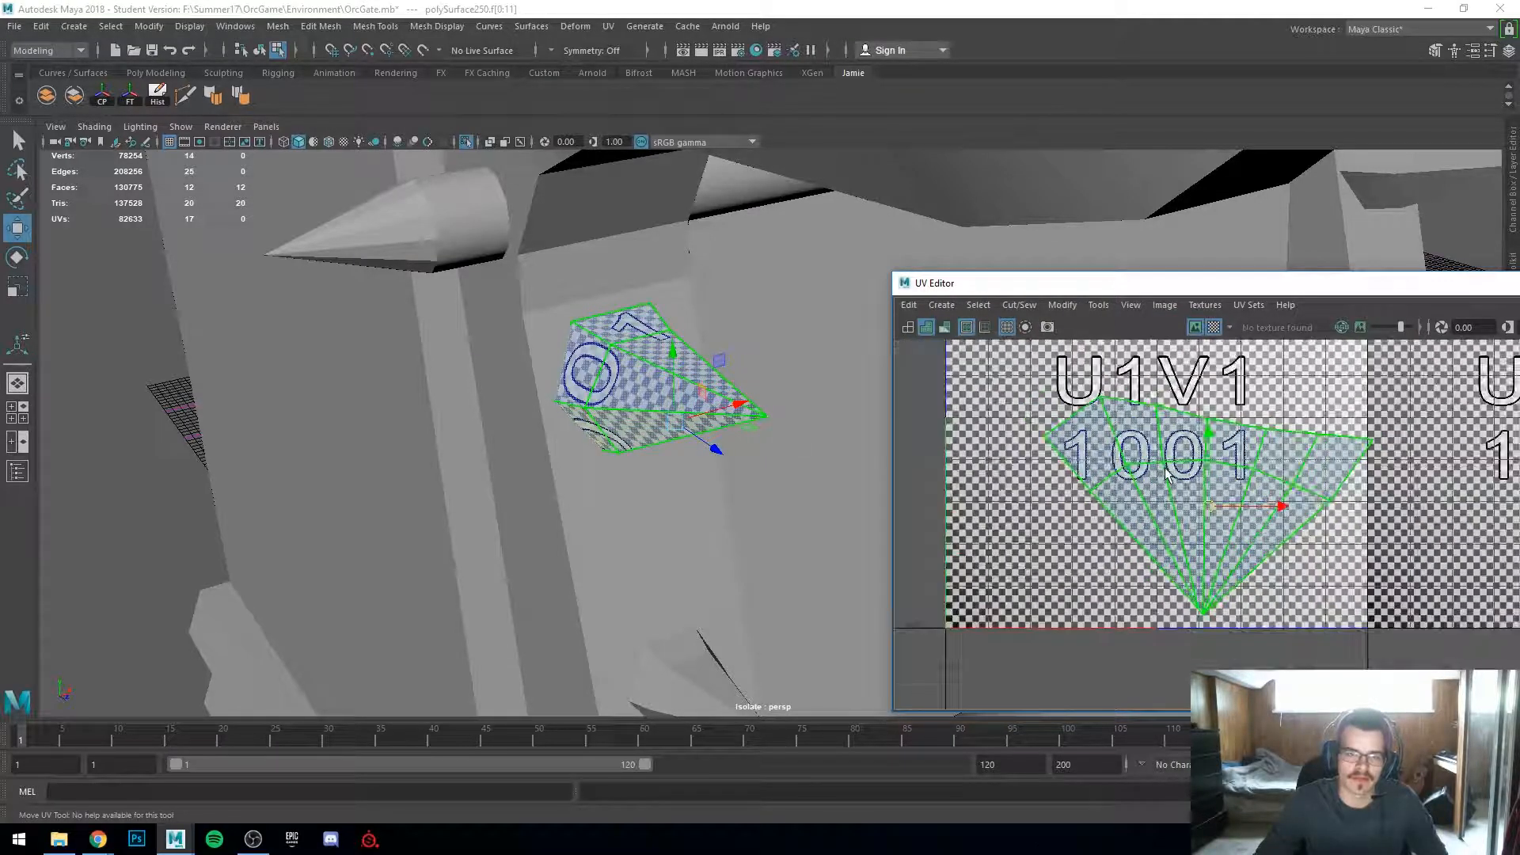
alt+drag(759, 479, 815, 473)
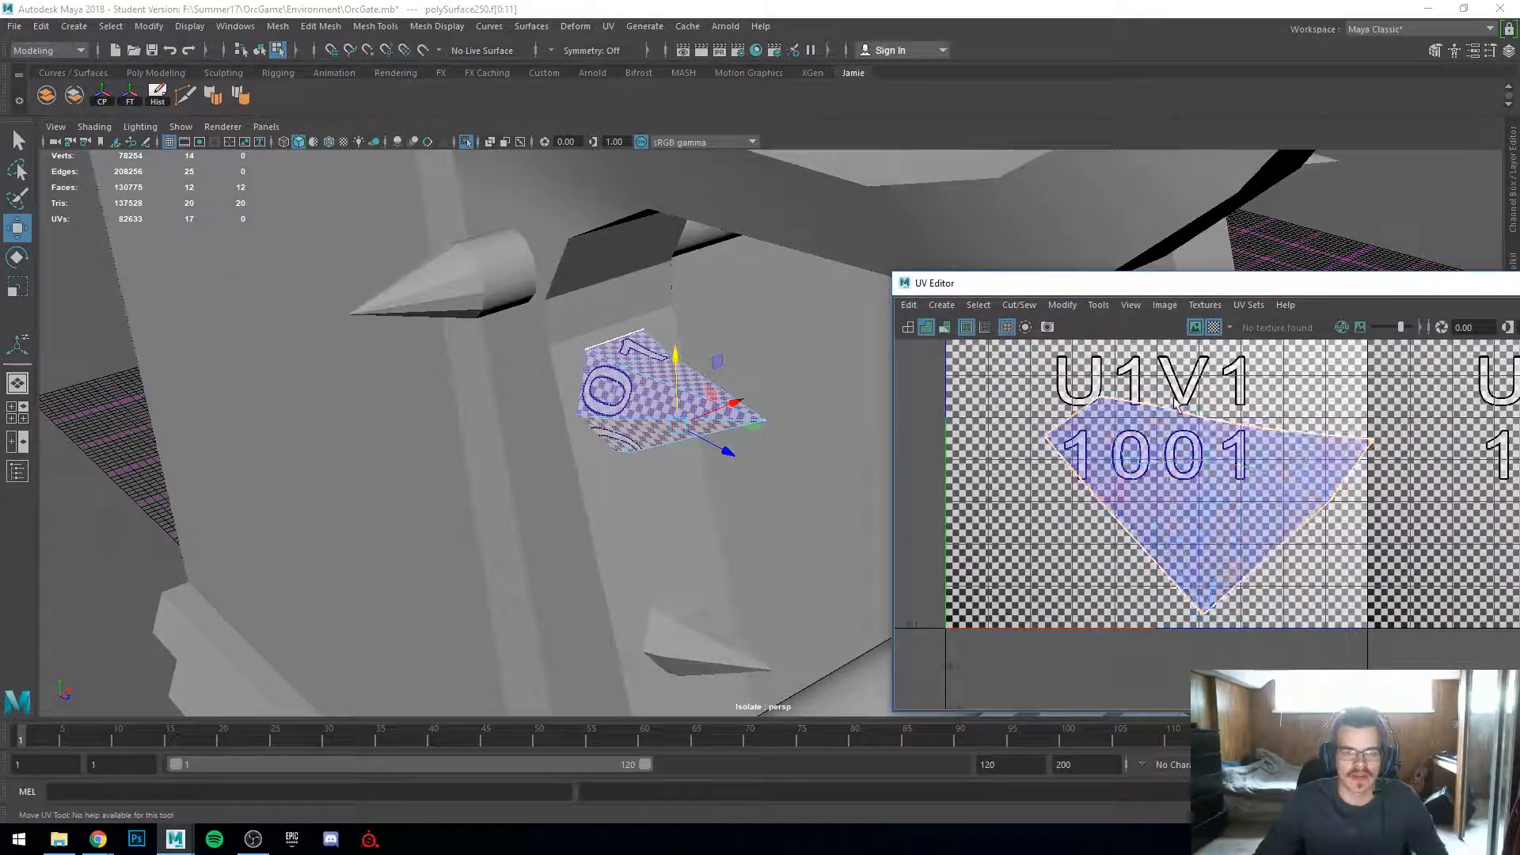
Step: Open the UV Toolkit in an enlarged UV Editor and unfold the selected spike shell
drag(1198, 283, 869, 251)
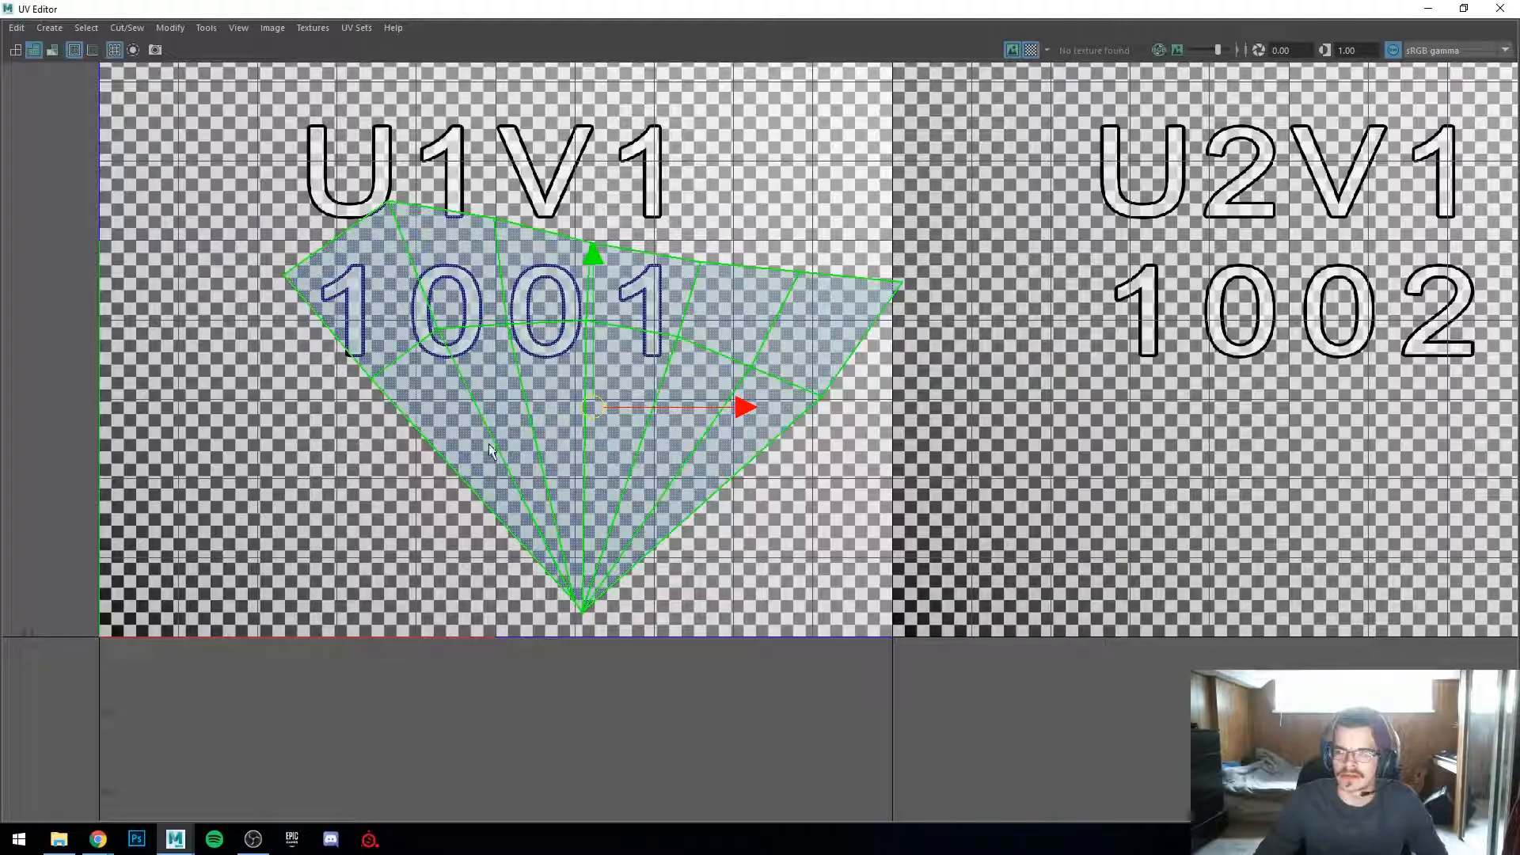
drag(1519, 138, 1518, 77)
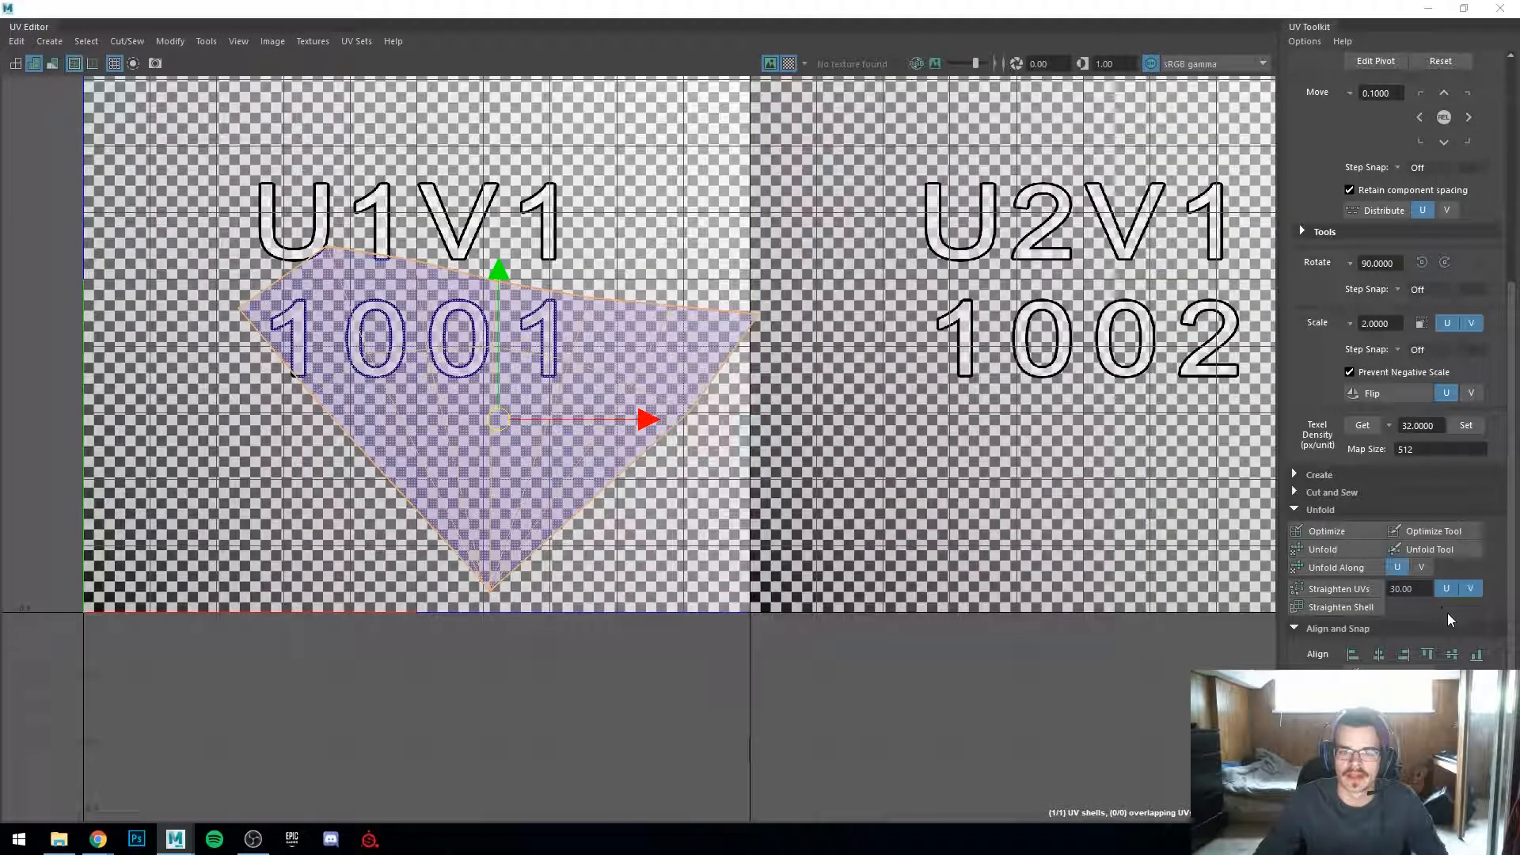
scroll(1407, 573, down, 3)
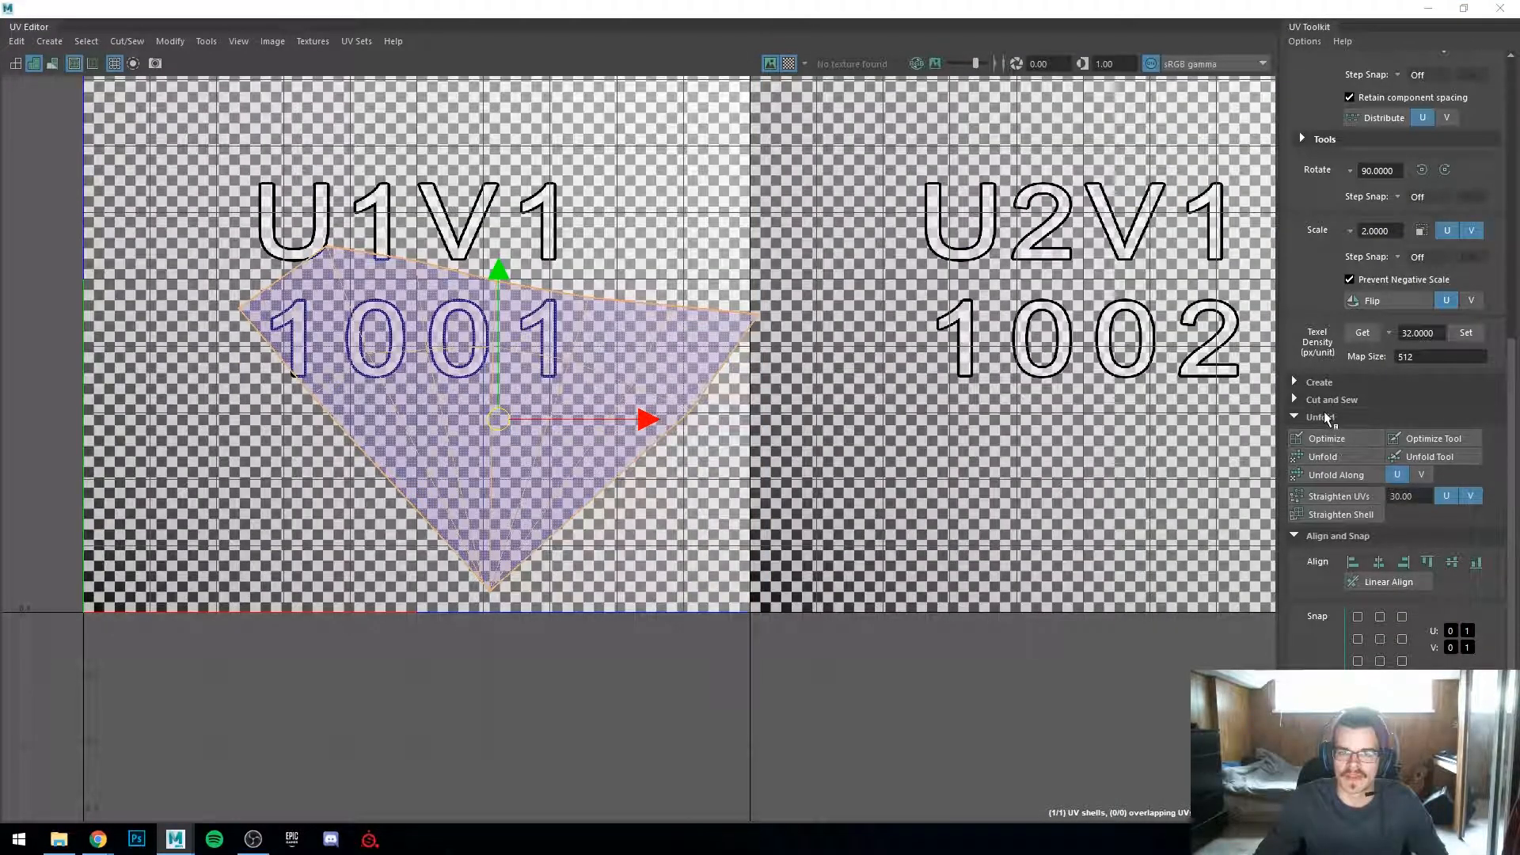
right_drag(392, 383, 378, 385)
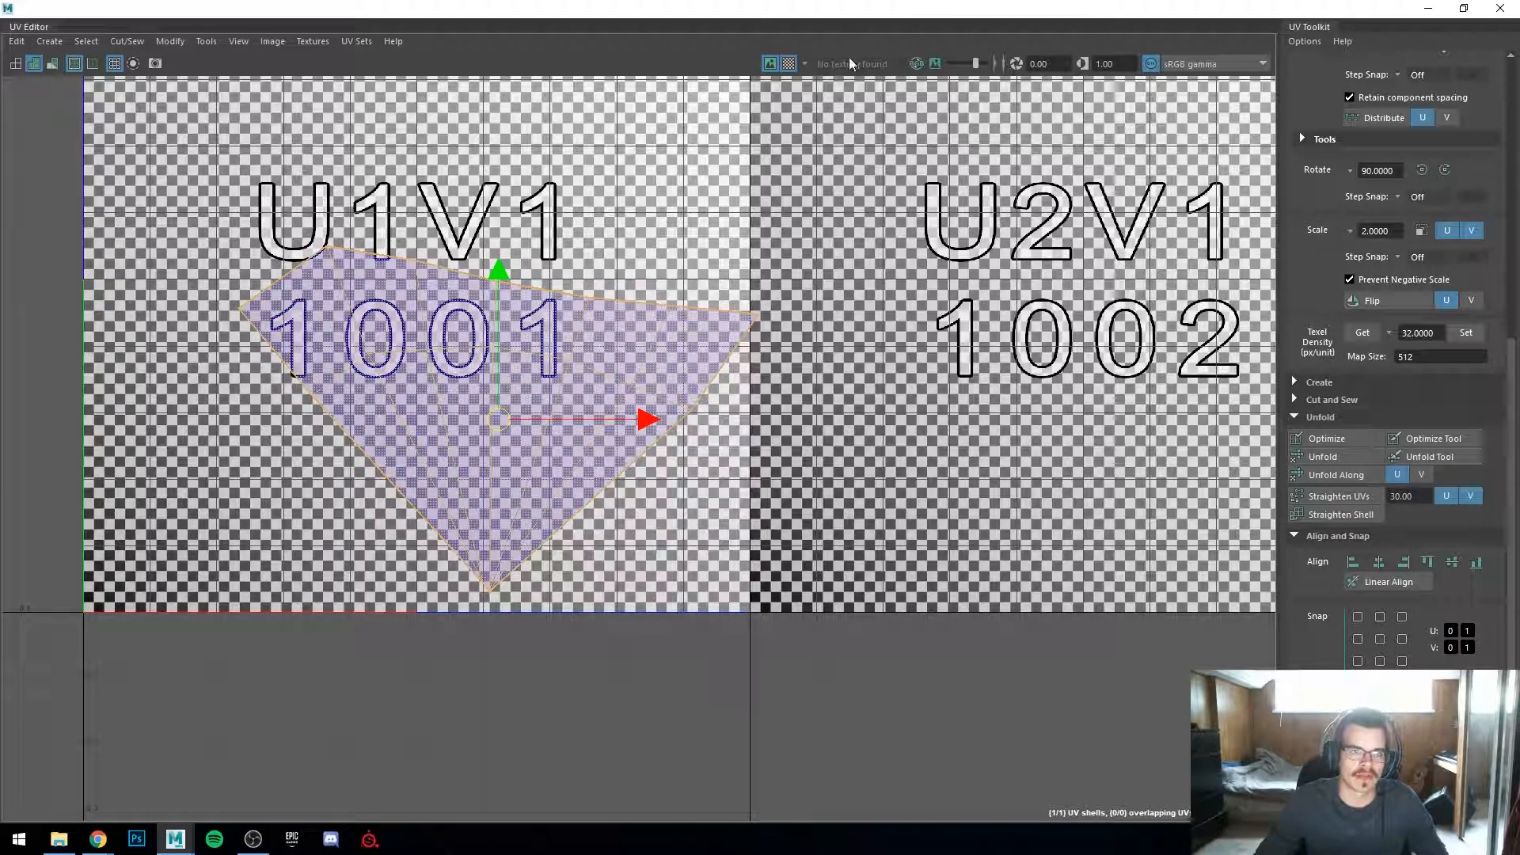
click(791, 63)
drag(477, 408, 403, 331)
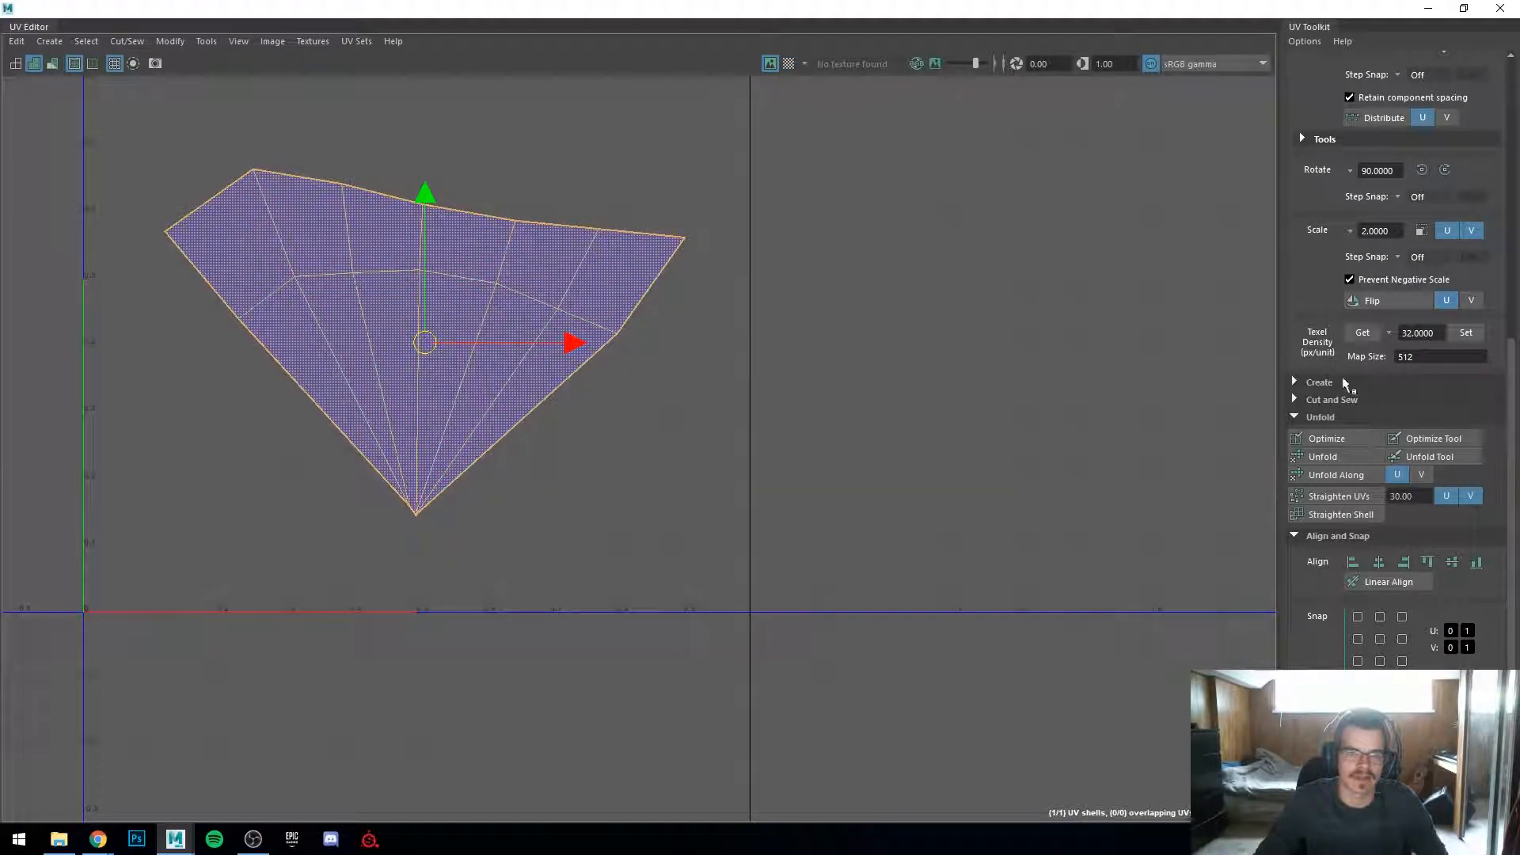
click(1337, 459)
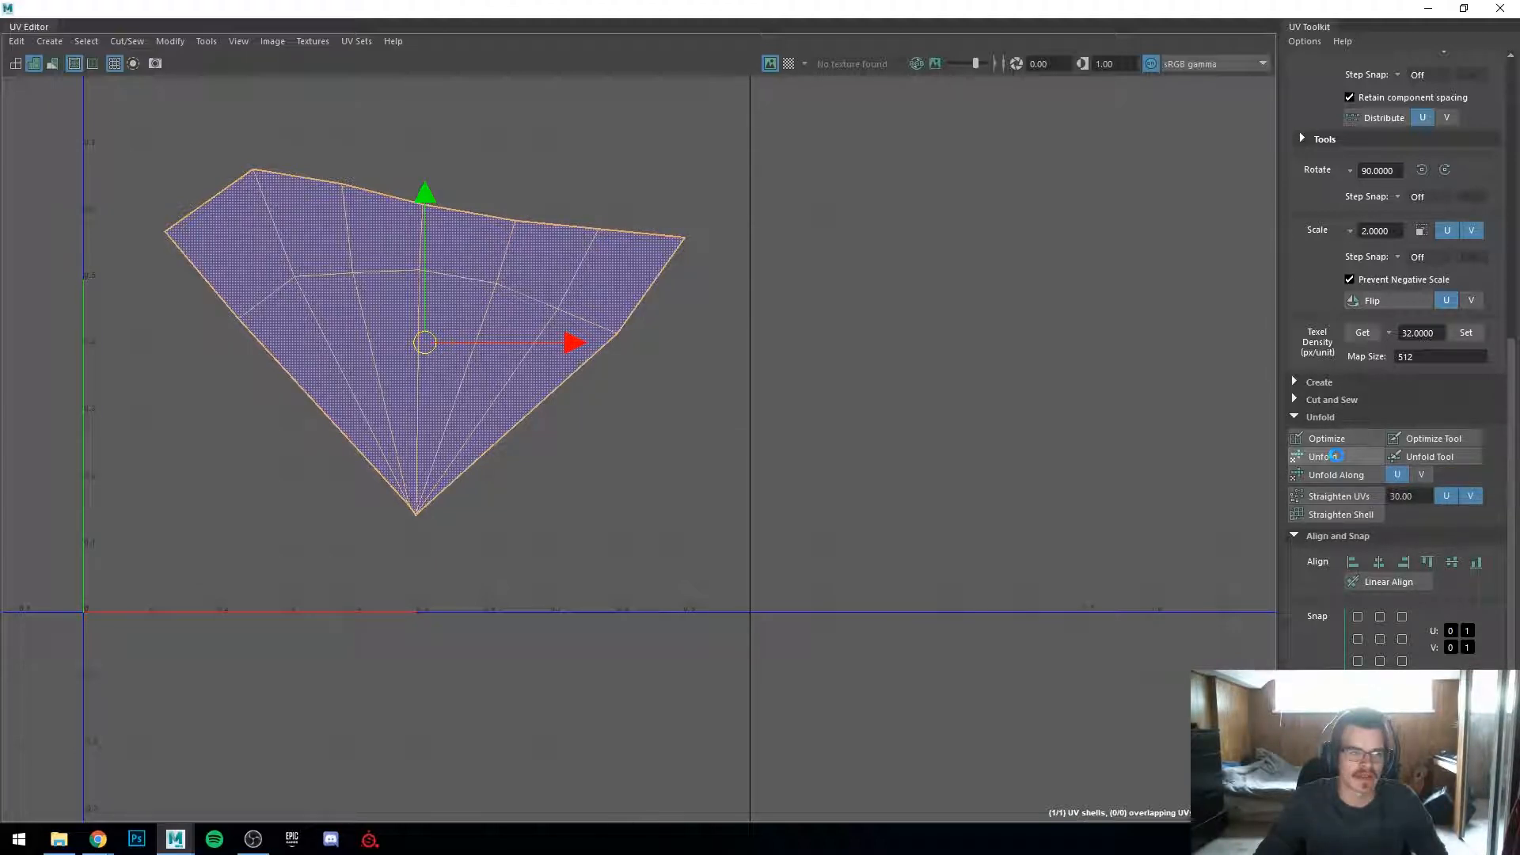
Step: Restore the UV Editor as a smaller floating window beside the viewport and turn the checker map back on
drag(761, 11, 1394, 215)
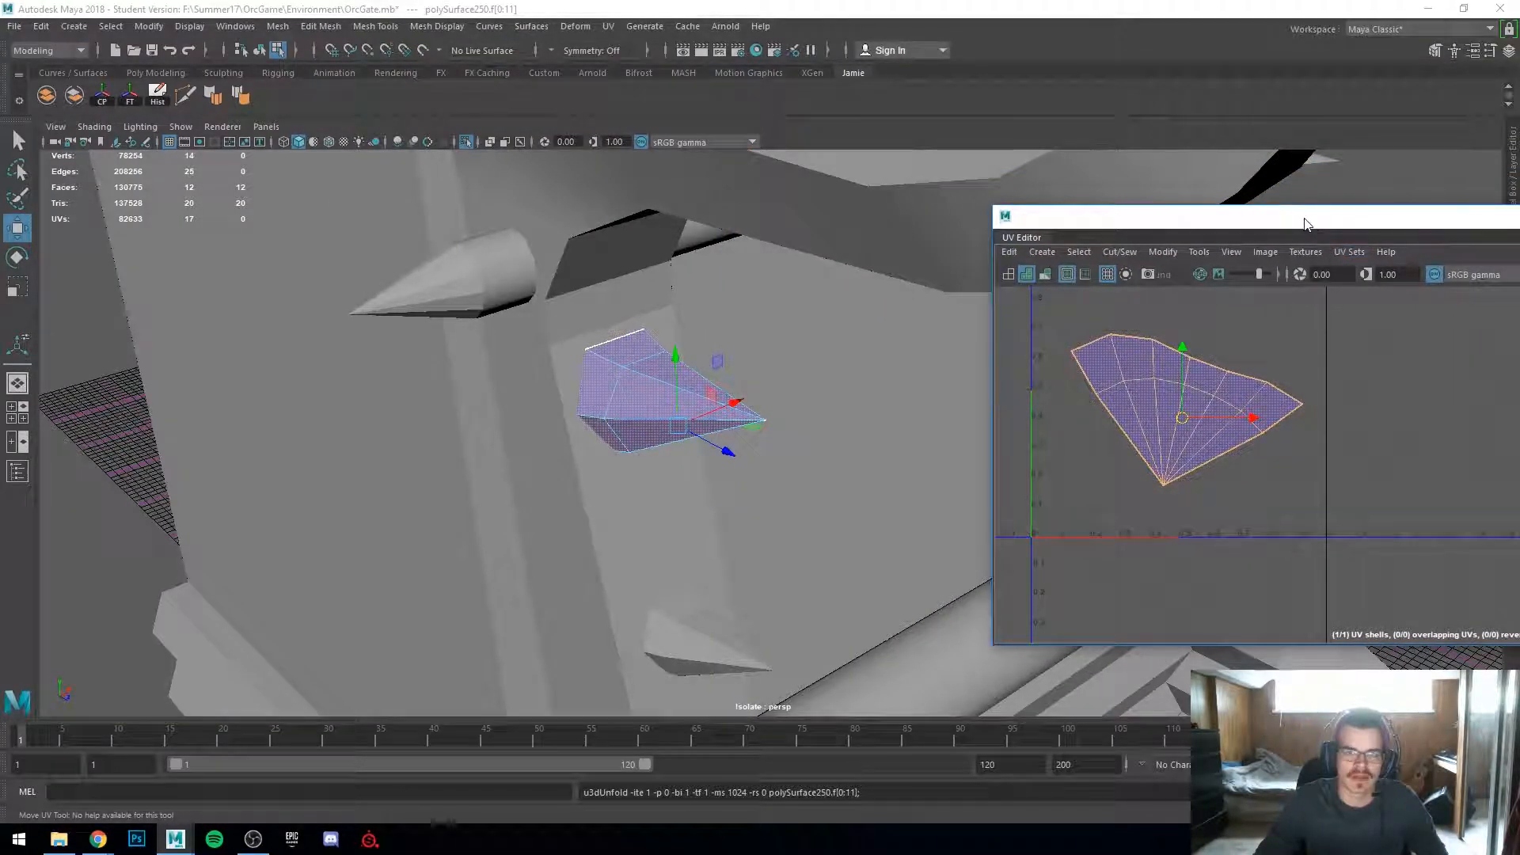
drag(1304, 225, 1097, 213)
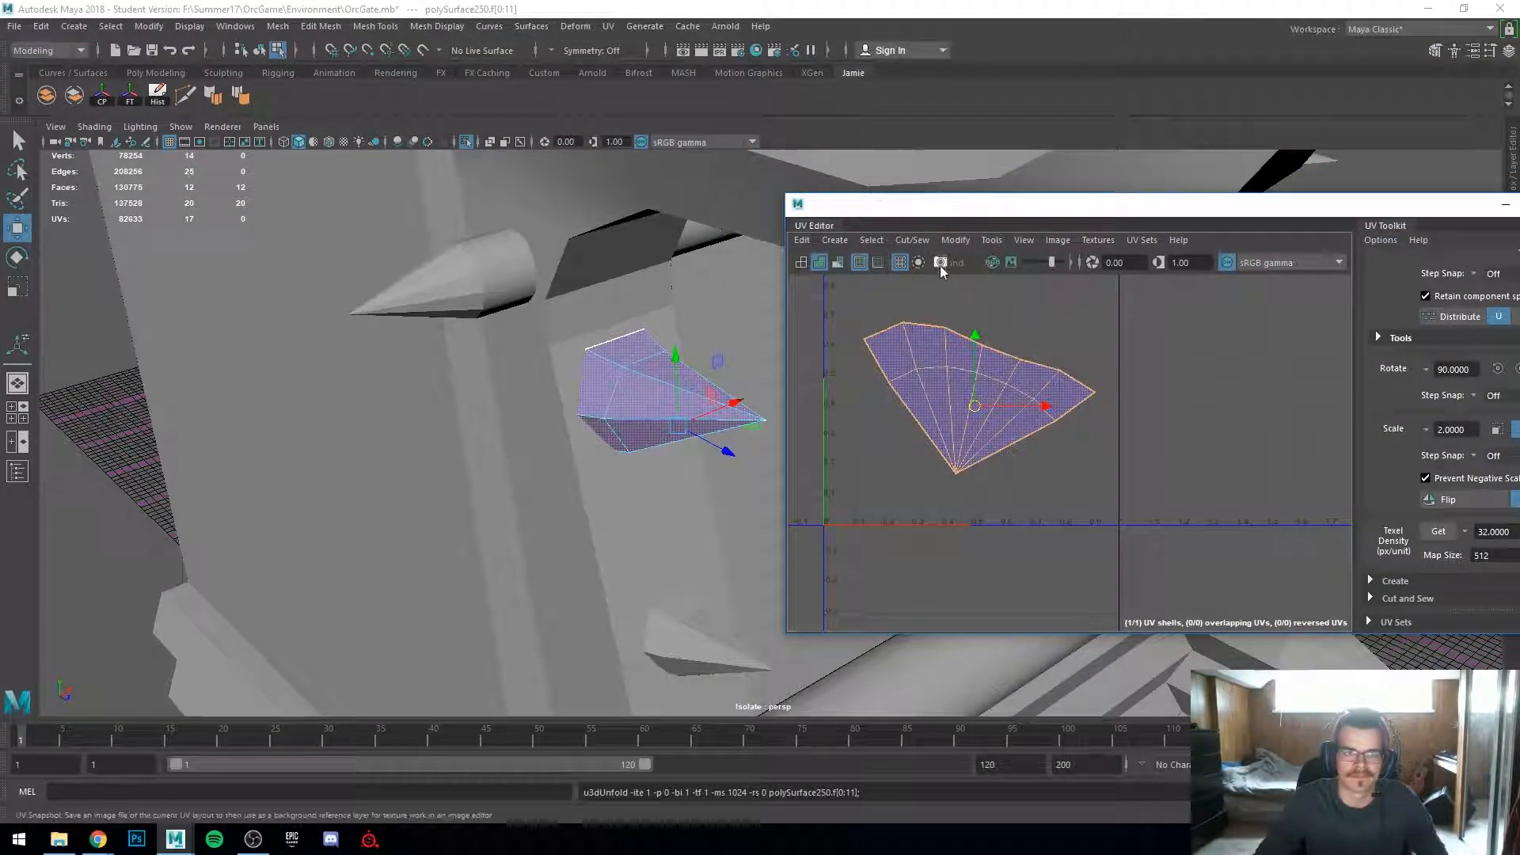
double_click(1334, 207)
click(789, 64)
drag(793, 9, 1308, 237)
Step: Inspect the checker density across the spike's faces and its unfolded UV shell
scroll(729, 447, up, 4)
alt+drag(729, 446, 916, 473)
scroll(916, 472, up, 3)
alt+drag(632, 454, 601, 397)
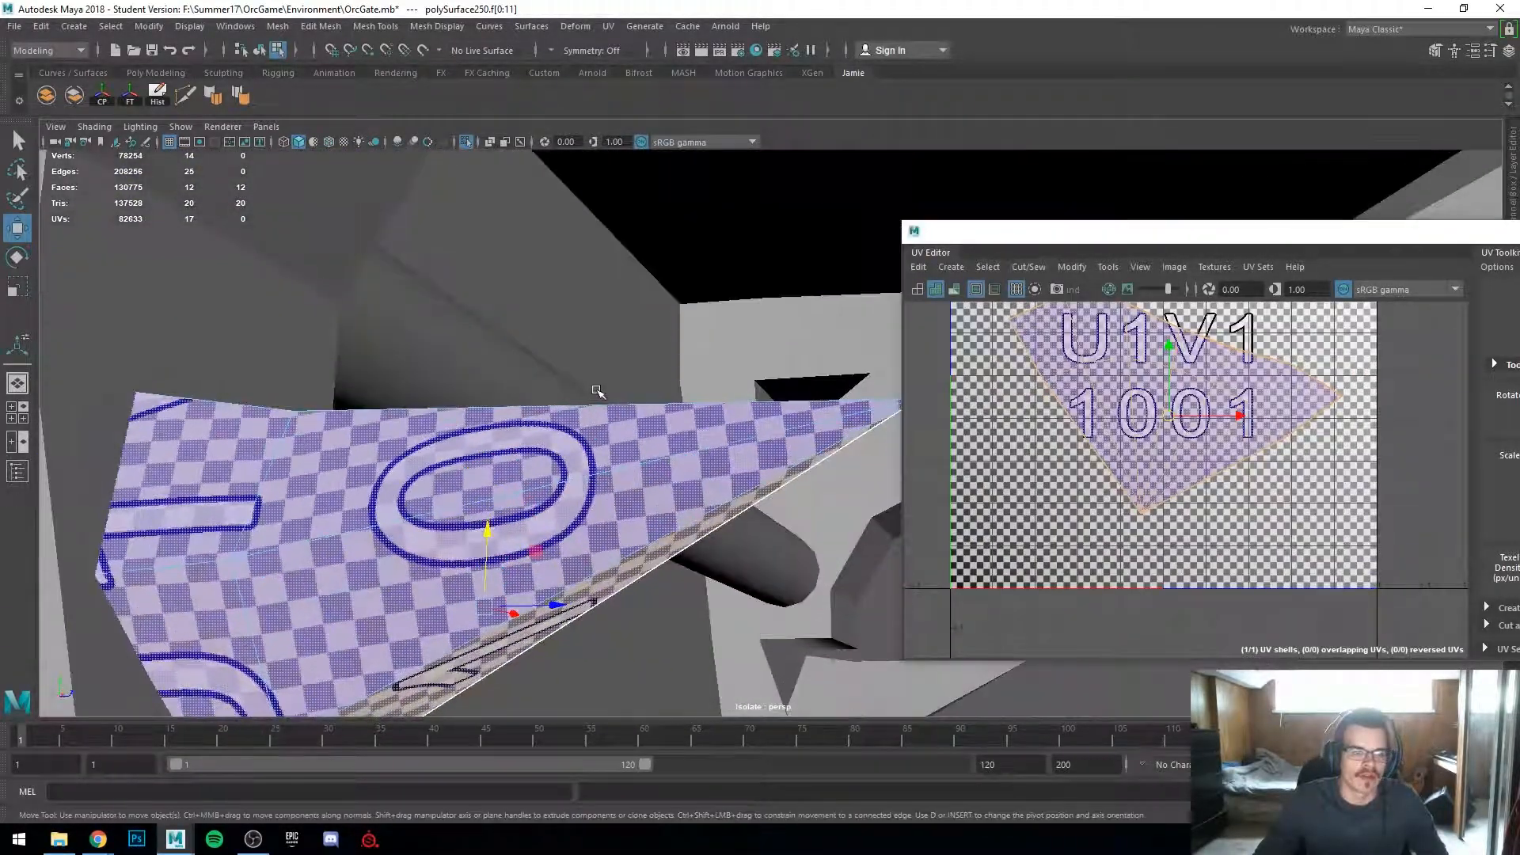
scroll(600, 397, up, 3)
alt+middle_drag(443, 490, 618, 372)
alt+drag(618, 372, 630, 384)
alt+middle_drag(631, 384, 704, 377)
right_drag(705, 374, 673, 285)
alt+drag(507, 467, 372, 410)
alt+drag(677, 401, 686, 362)
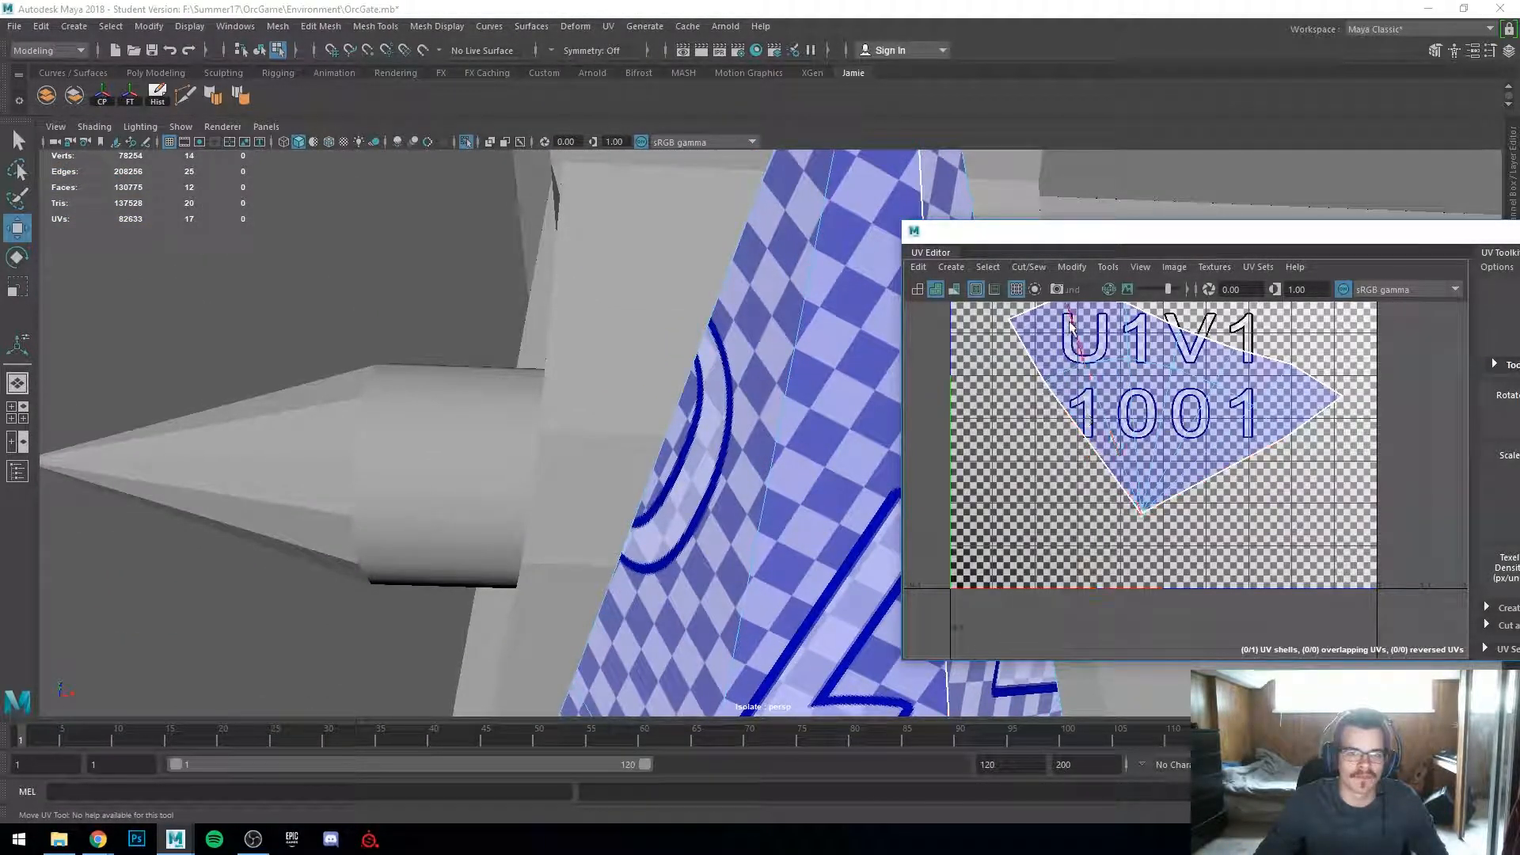
click(1057, 393)
scroll(1021, 420, down, 3)
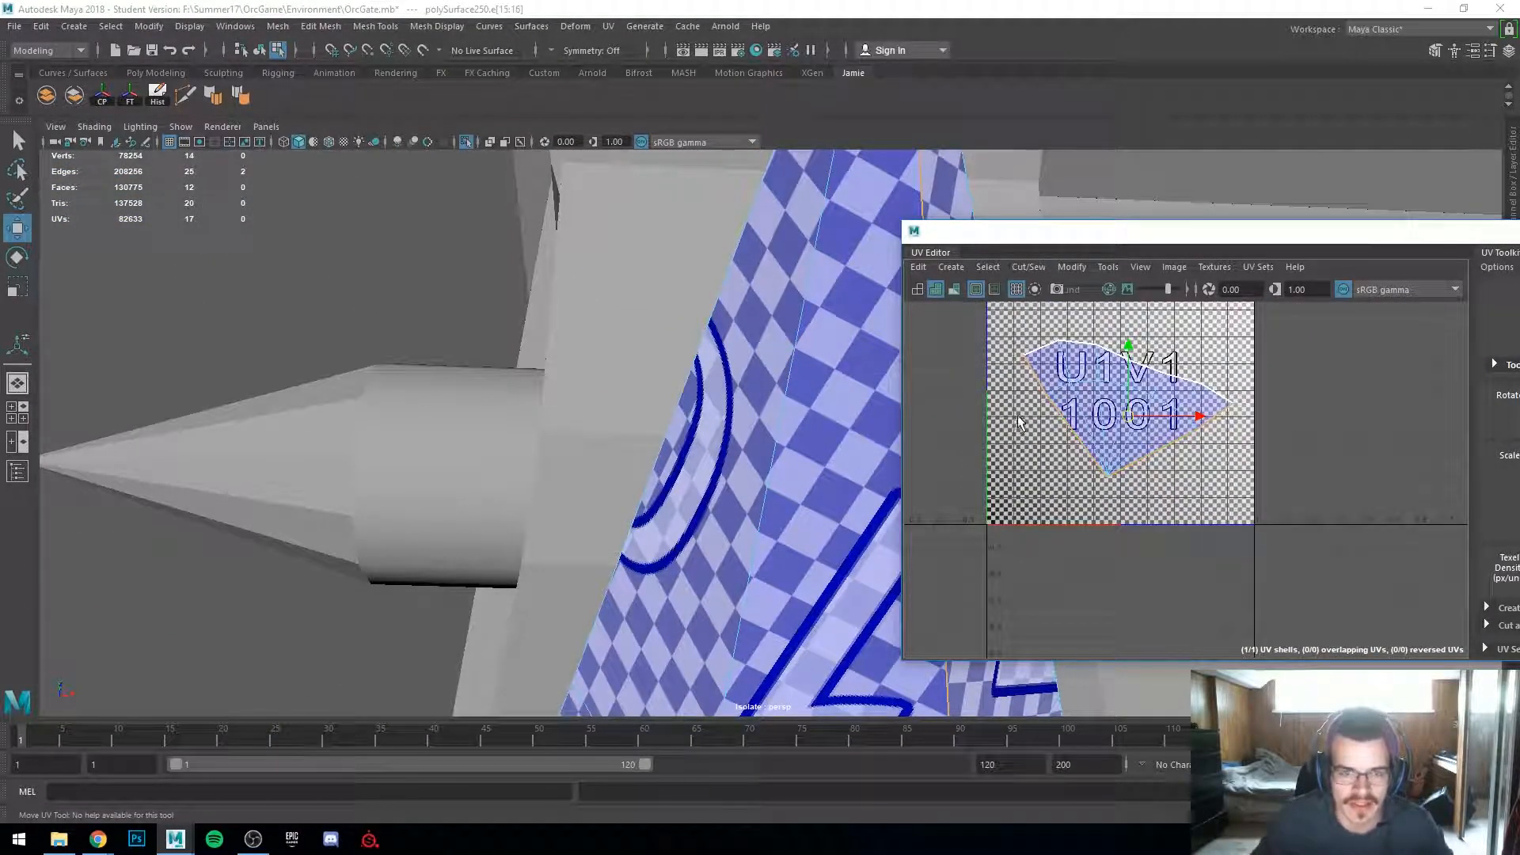
scroll(1035, 405, down, 3)
alt+drag(475, 356, 500, 534)
scroll(1020, 459, up, 4)
alt+middle_drag(1105, 388, 1109, 477)
right_drag(1177, 438, 1097, 404)
click(1184, 458)
scroll(1211, 470, up, 4)
scroll(1179, 473, down, 3)
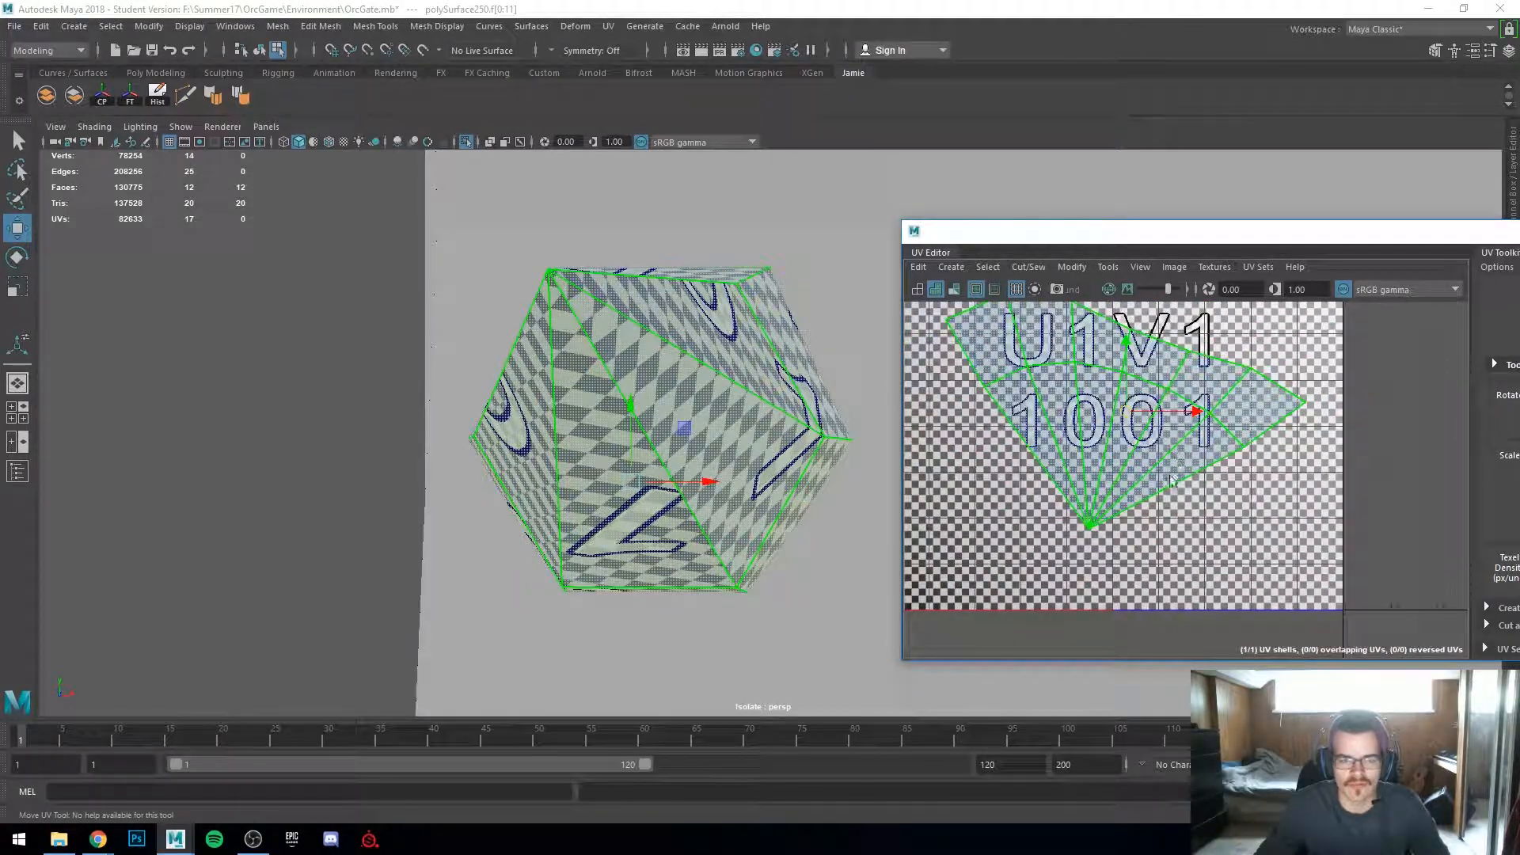
scroll(1108, 522, down, 3)
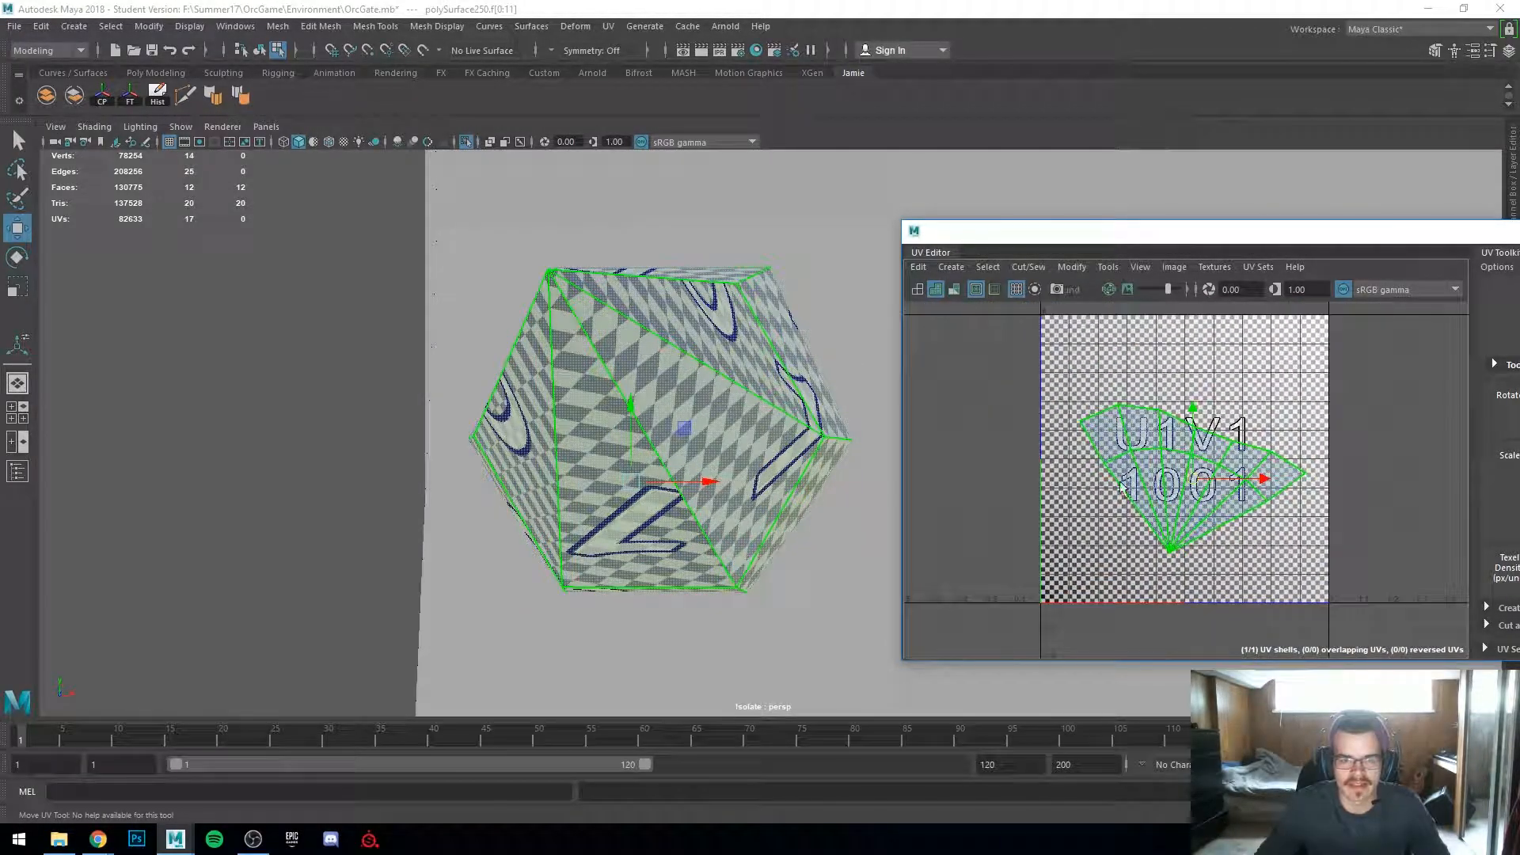
alt+drag(719, 452, 968, 485)
scroll(1187, 514, up, 4)
scroll(1156, 491, down, 1)
alt+middle_drag(1108, 467, 1227, 497)
scroll(1187, 475, up, 1)
right_drag(1174, 457, 1174, 414)
double_click(1134, 458)
click(1093, 467)
alt+drag(679, 522, 768, 484)
mouse_move(659, 384)
right_down()
mouse_move(662, 398)
mouse_move(652, 364)
right_up()
click(688, 576)
shift+click(732, 699)
scroll(484, 378, up, 6)
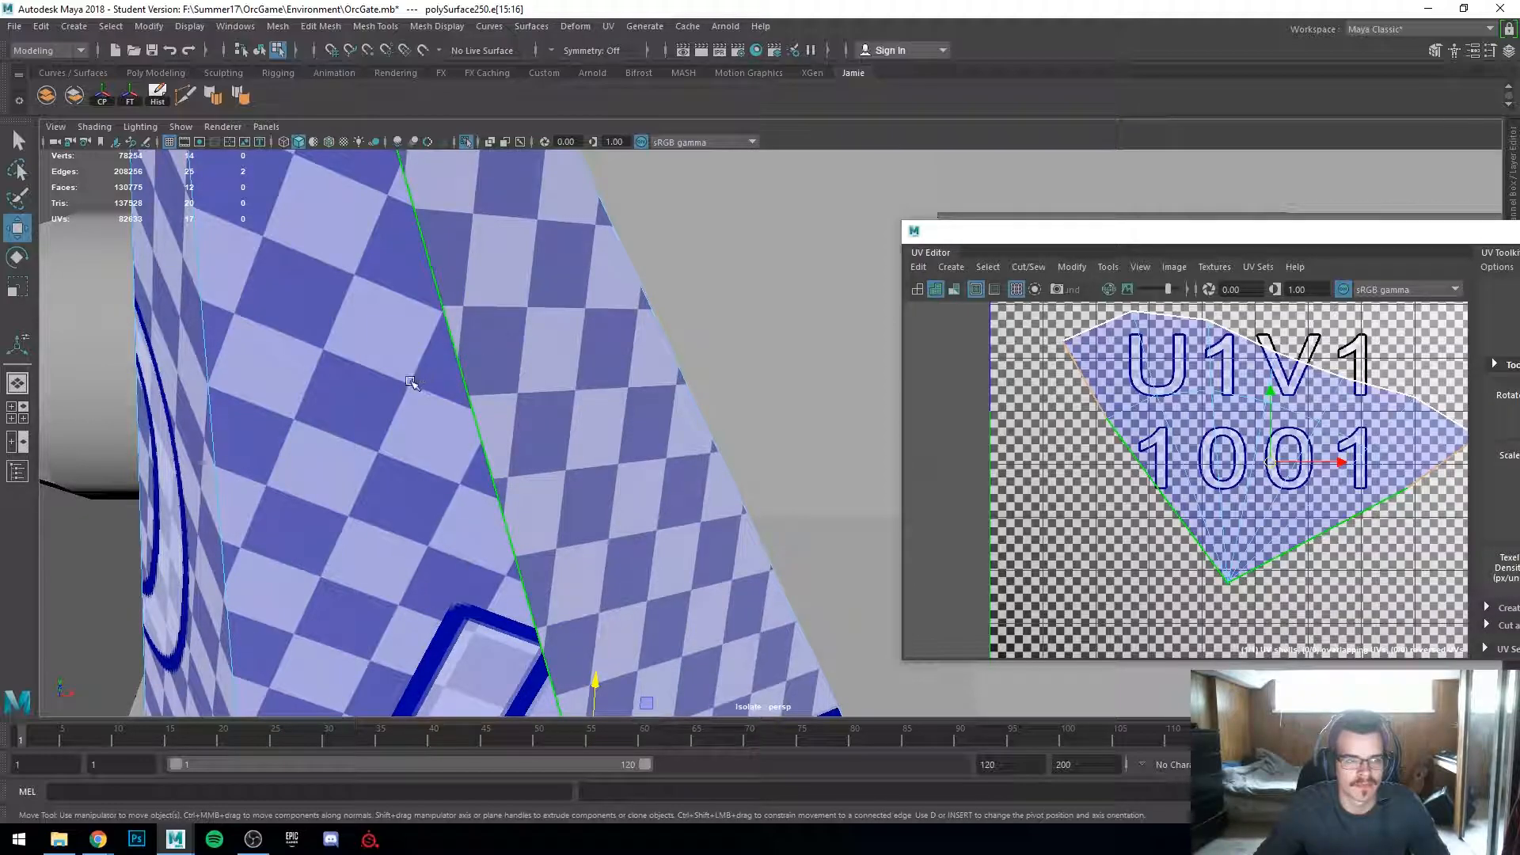
Step: Orbit around the spike to check the checker pattern for stretching on every side
alt+drag(507, 349, 728, 523)
alt+right_drag(728, 522, 653, 500)
alt+middle_drag(653, 500, 261, 432)
alt+drag(631, 472, 522, 452)
scroll(521, 453, down, 3)
alt+middle_drag(523, 451, 969, 579)
scroll(969, 579, up, 4)
scroll(646, 514, up, 9)
alt+drag(515, 595, 443, 616)
alt+middle_drag(443, 615, 904, 476)
scroll(871, 473, down, 3)
right_drag(441, 383, 518, 359)
key(f)
alt+drag(456, 479, 604, 506)
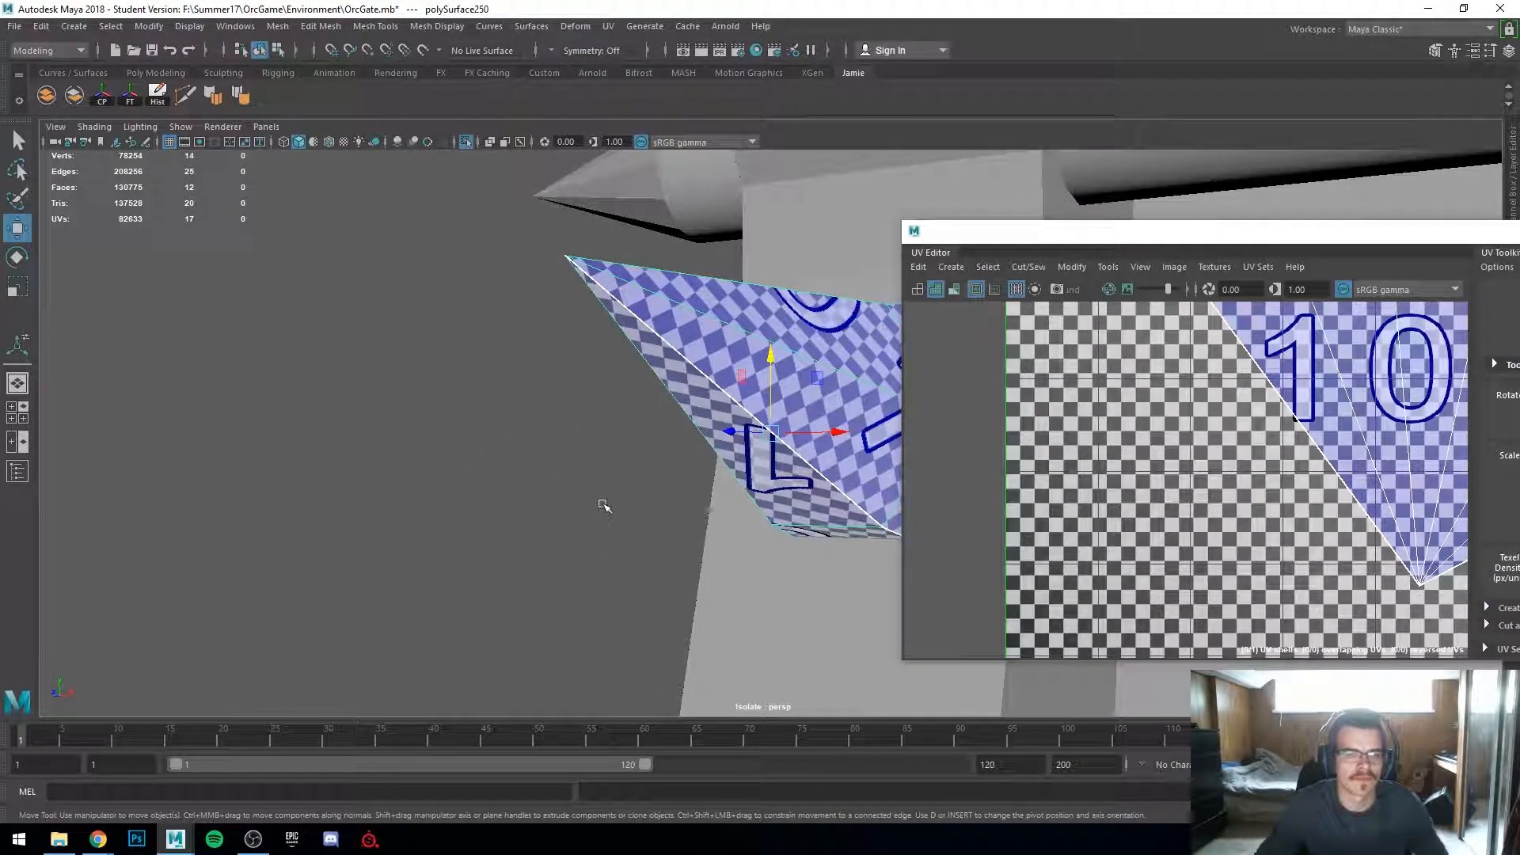
scroll(672, 475, up, 4)
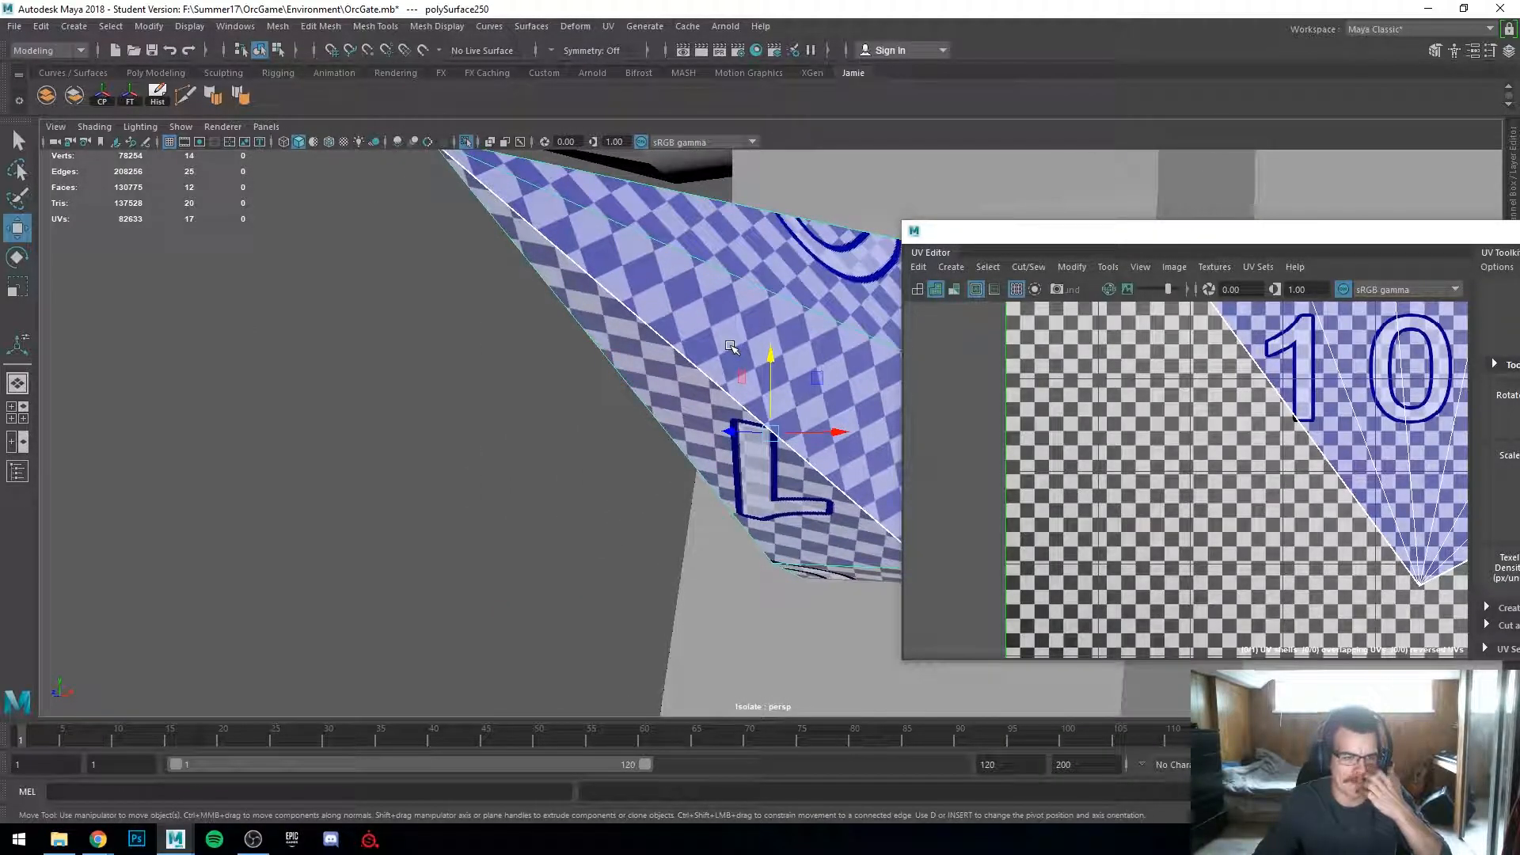
scroll(669, 491, down, 10)
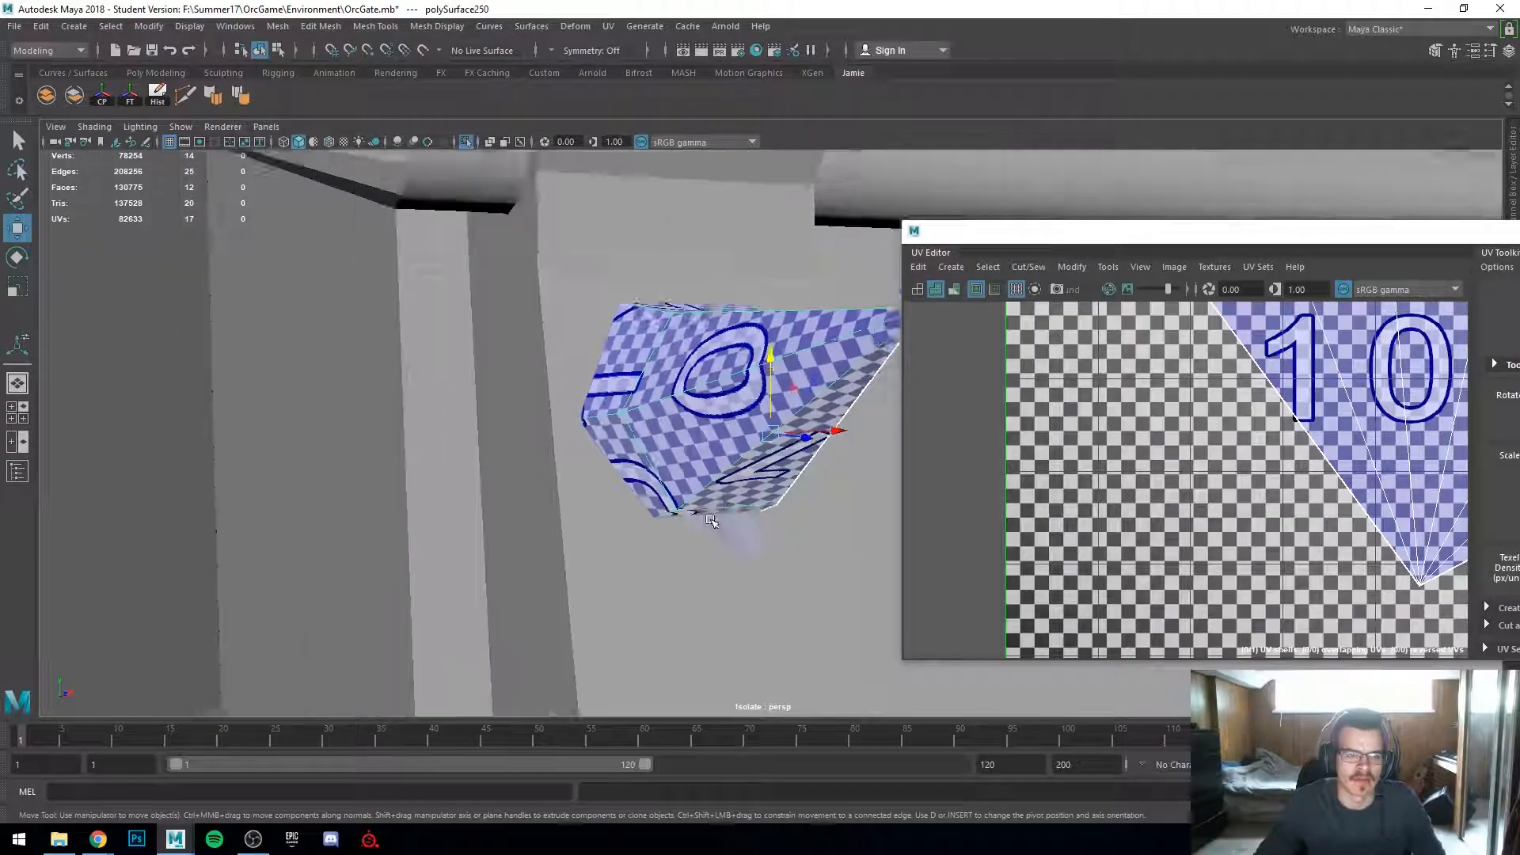
scroll(687, 555, down, 4)
alt+middle_drag(686, 554, 224, 519)
scroll(224, 520, down, 3)
alt+drag(760, 546, 871, 583)
scroll(871, 584, up, 8)
alt+drag(348, 594, 465, 566)
scroll(466, 556, up, 5)
scroll(1206, 478, down, 4)
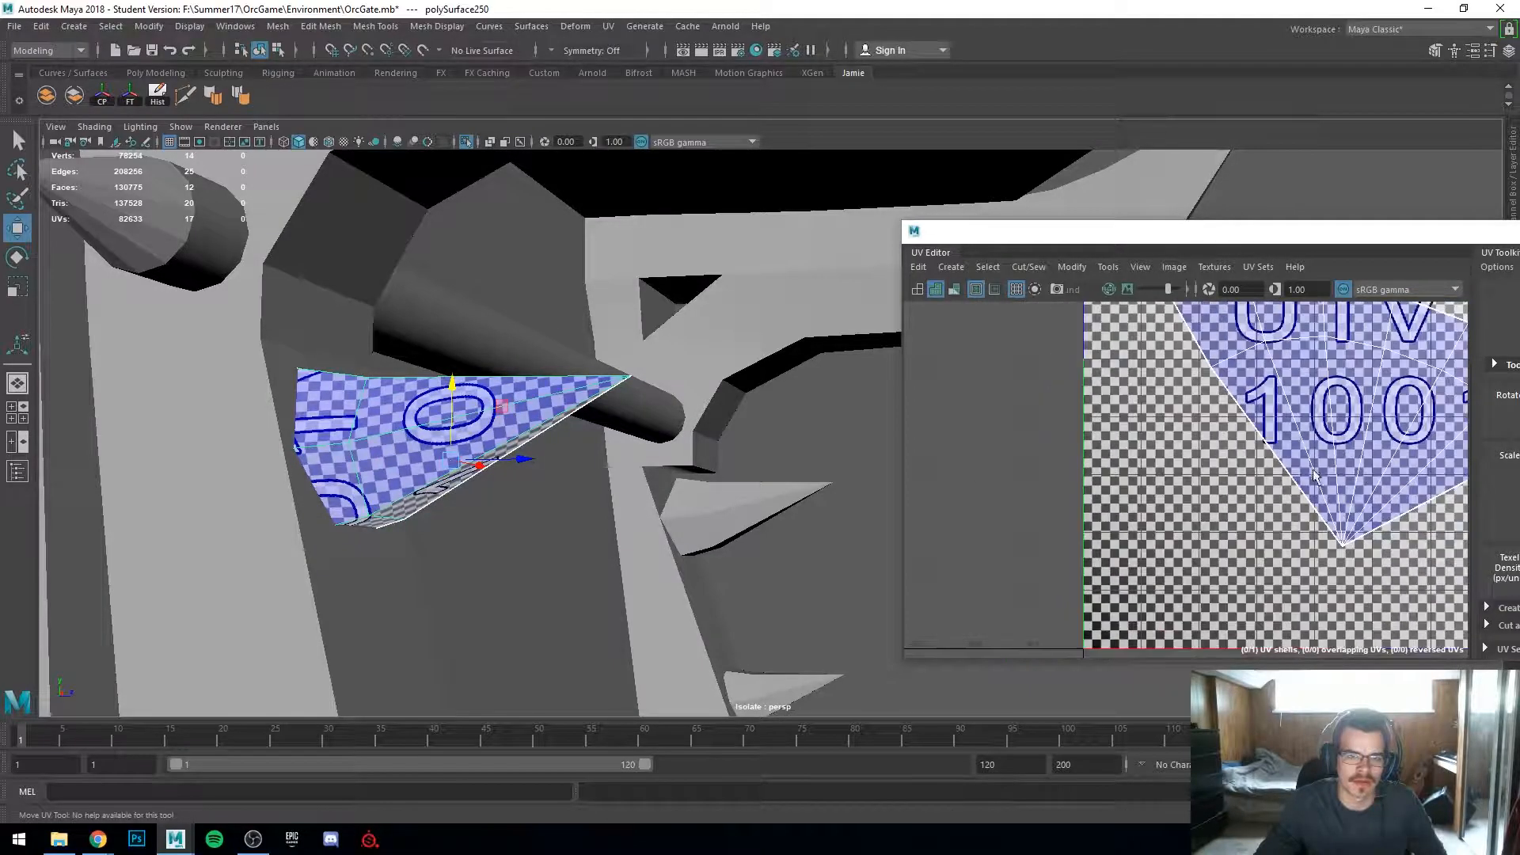
alt+middle_drag(1205, 476, 1114, 570)
alt+drag(442, 466, 546, 514)
scroll(1269, 469, down, 2)
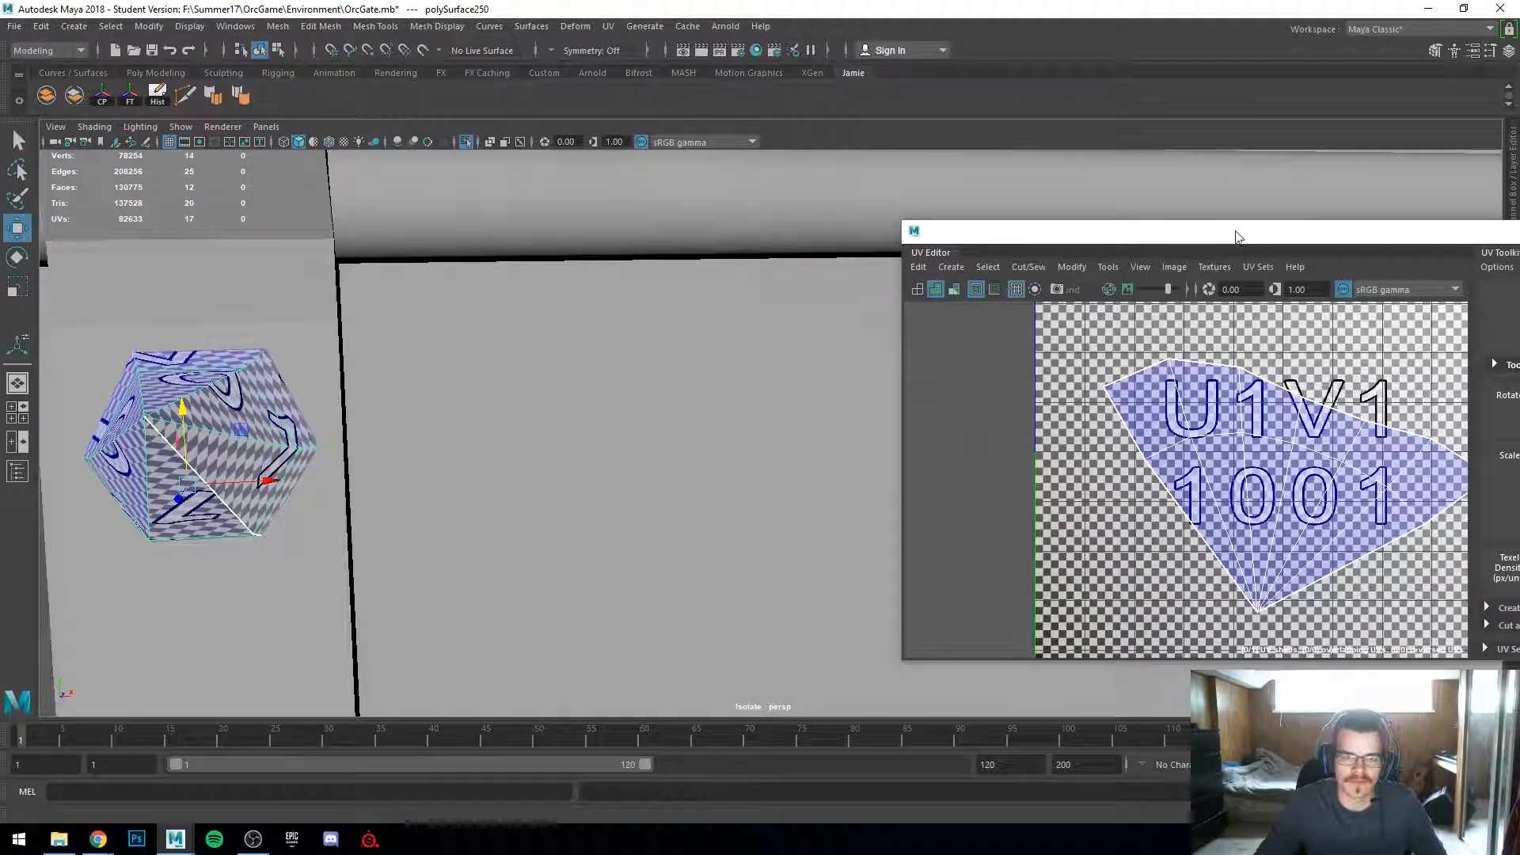
Step: Select the neighbouring small spike, show it textured, and activate the Scale tool
drag(1235, 232, 1088, 211)
scroll(372, 539, down, 5)
alt+middle_drag(372, 542, 370, 462)
alt+drag(371, 463, 628, 577)
alt+middle_drag(627, 577, 445, 377)
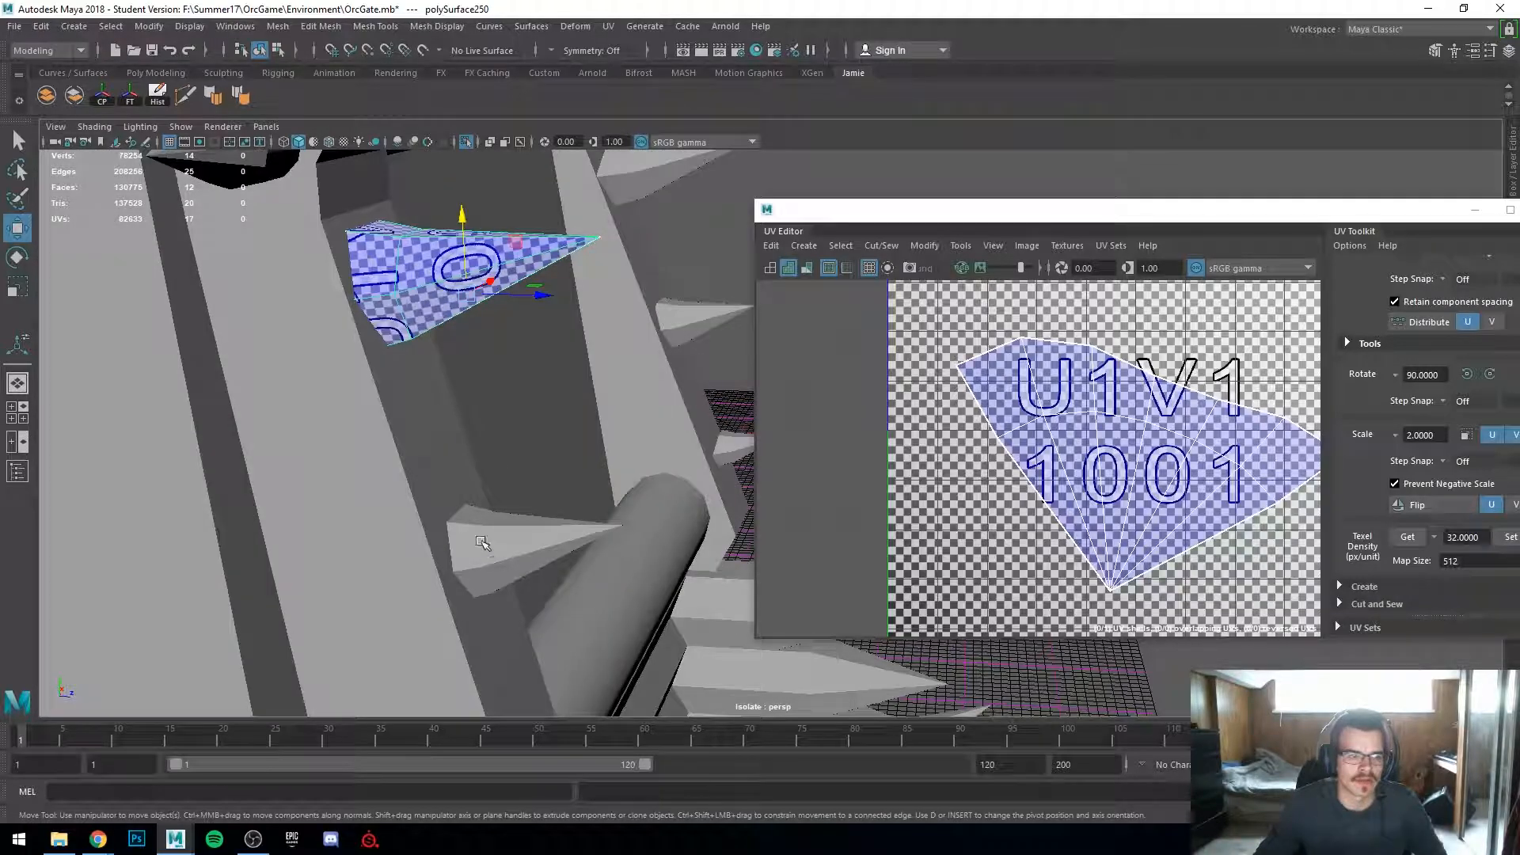
key(5)
shift+drag(463, 230, 500, 493)
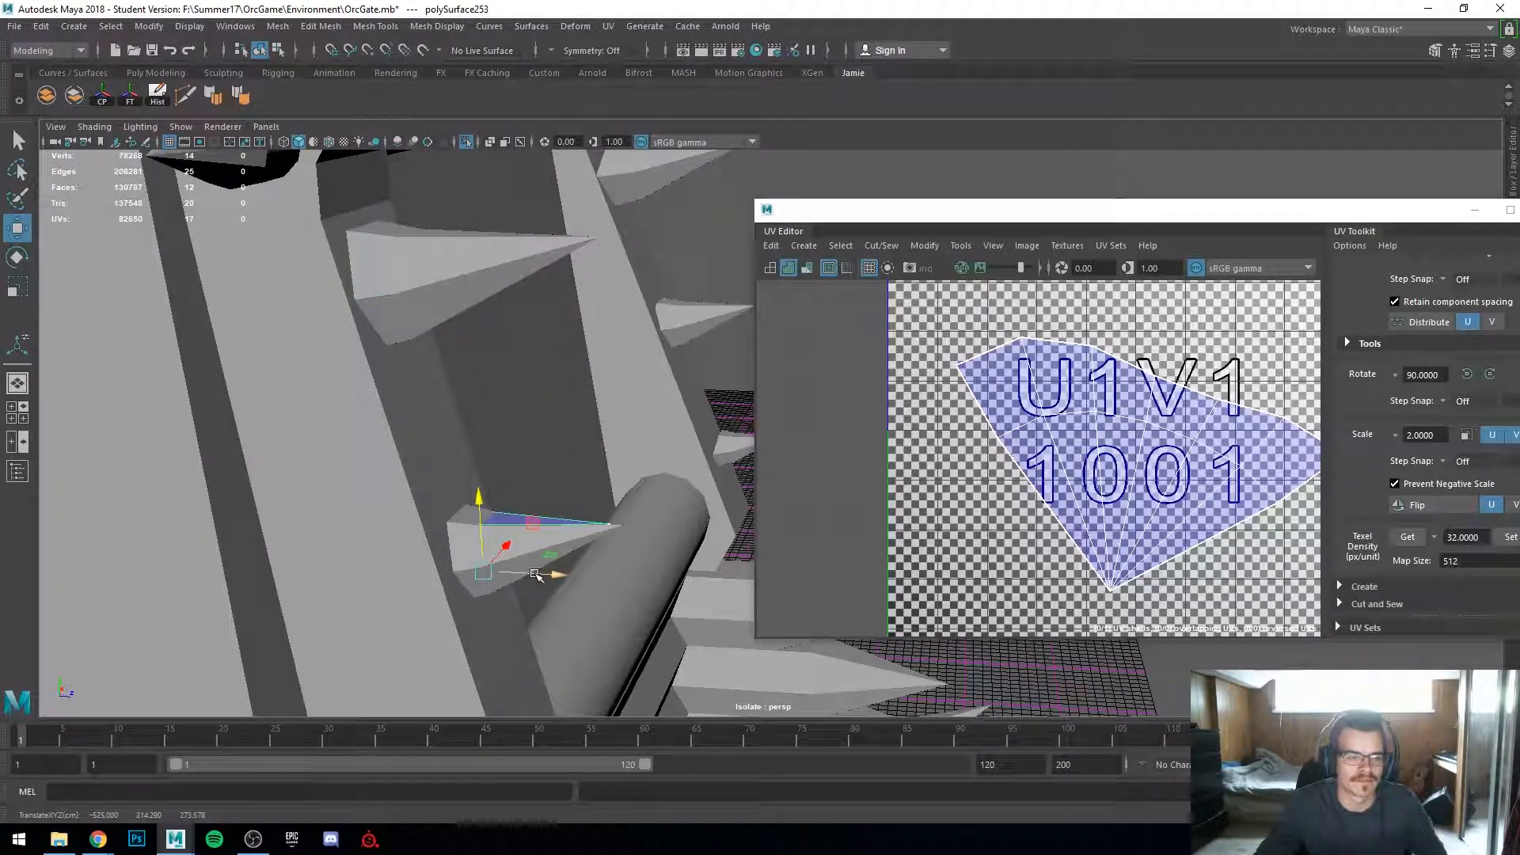
key(6)
key(r)
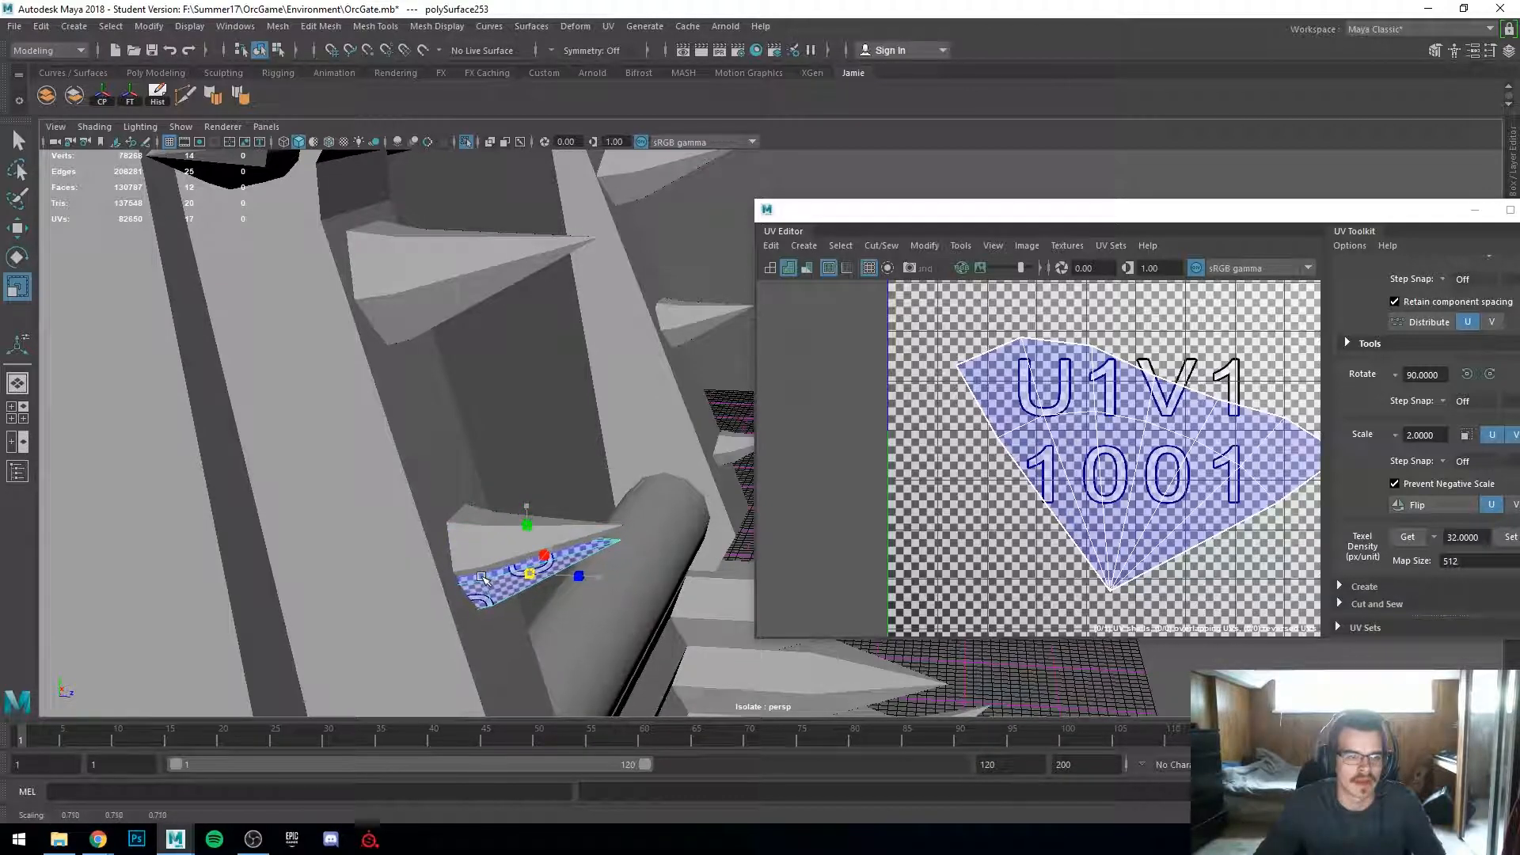
Step: Delete the neighbouring small spike
key(w)
drag(527, 525, 522, 477)
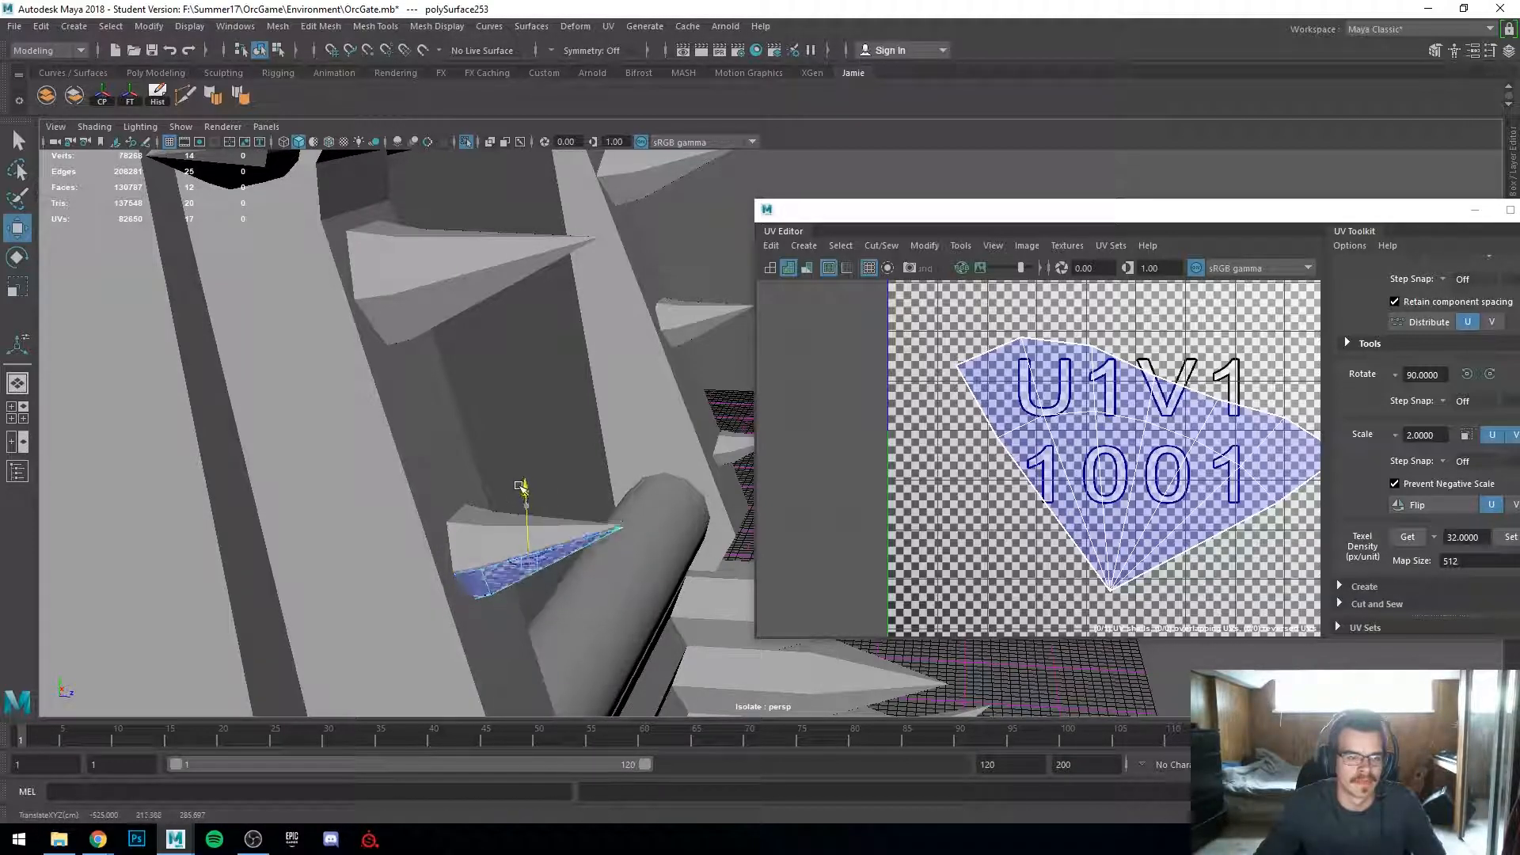
click(478, 576)
key(Delete)
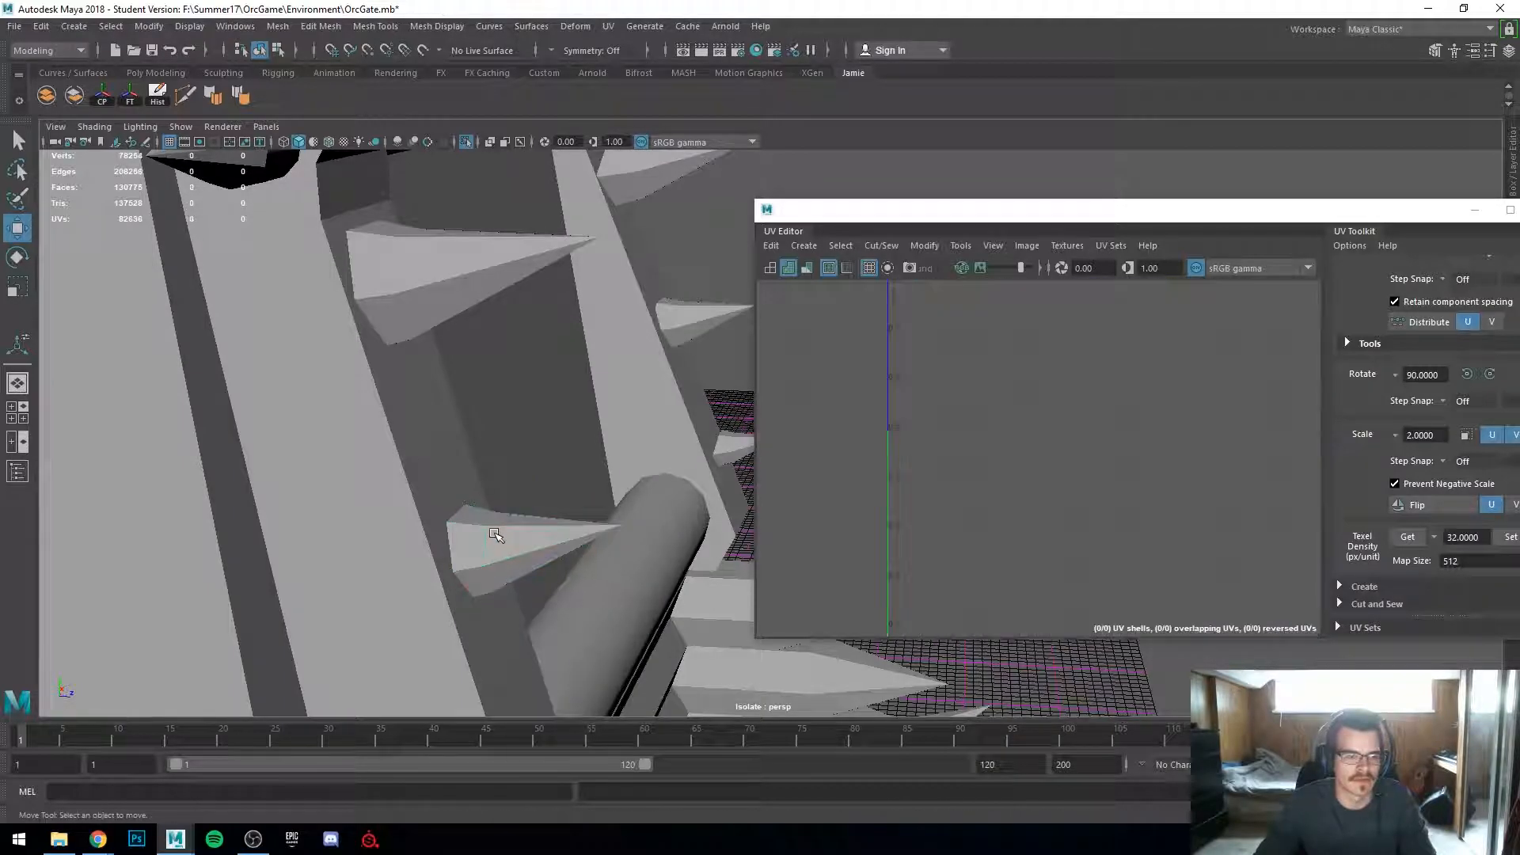
Step: Duplicate a textured spike and move the copy down to the neighbouring spike's position
click(507, 548)
key(f)
alt+drag(530, 628, 435, 587)
scroll(570, 627, down, 4)
alt+middle_drag(435, 588, 499, 505)
scroll(498, 505, down, 3)
alt+drag(499, 505, 373, 401)
alt+middle_drag(373, 400, 490, 520)
key(ctrl+d)
drag(480, 315, 494, 457)
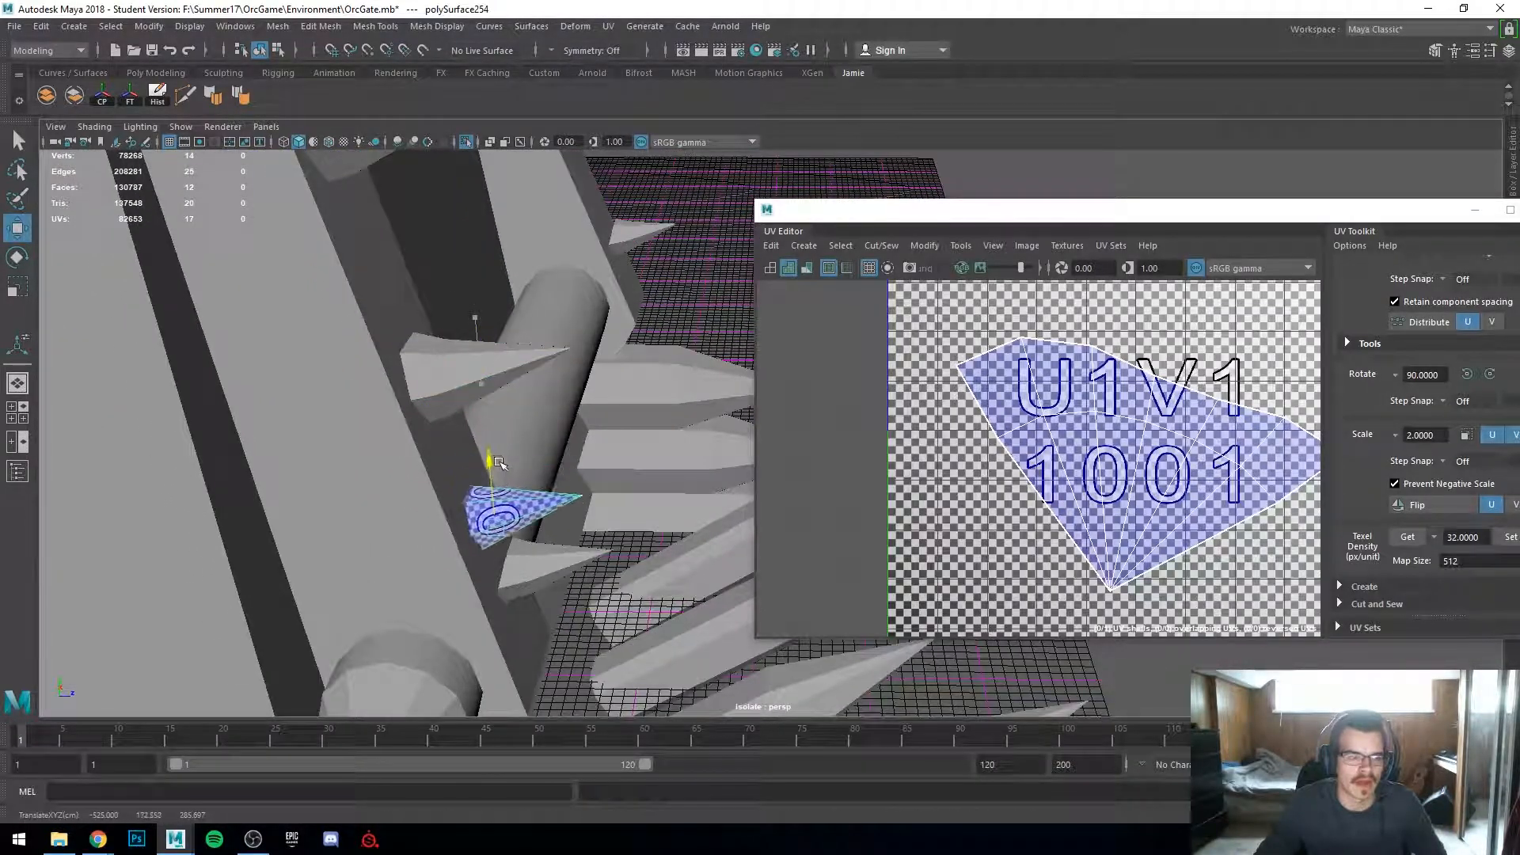
Step: Nudge the duplicated spike into place and delete the overlapping original spike
key(r)
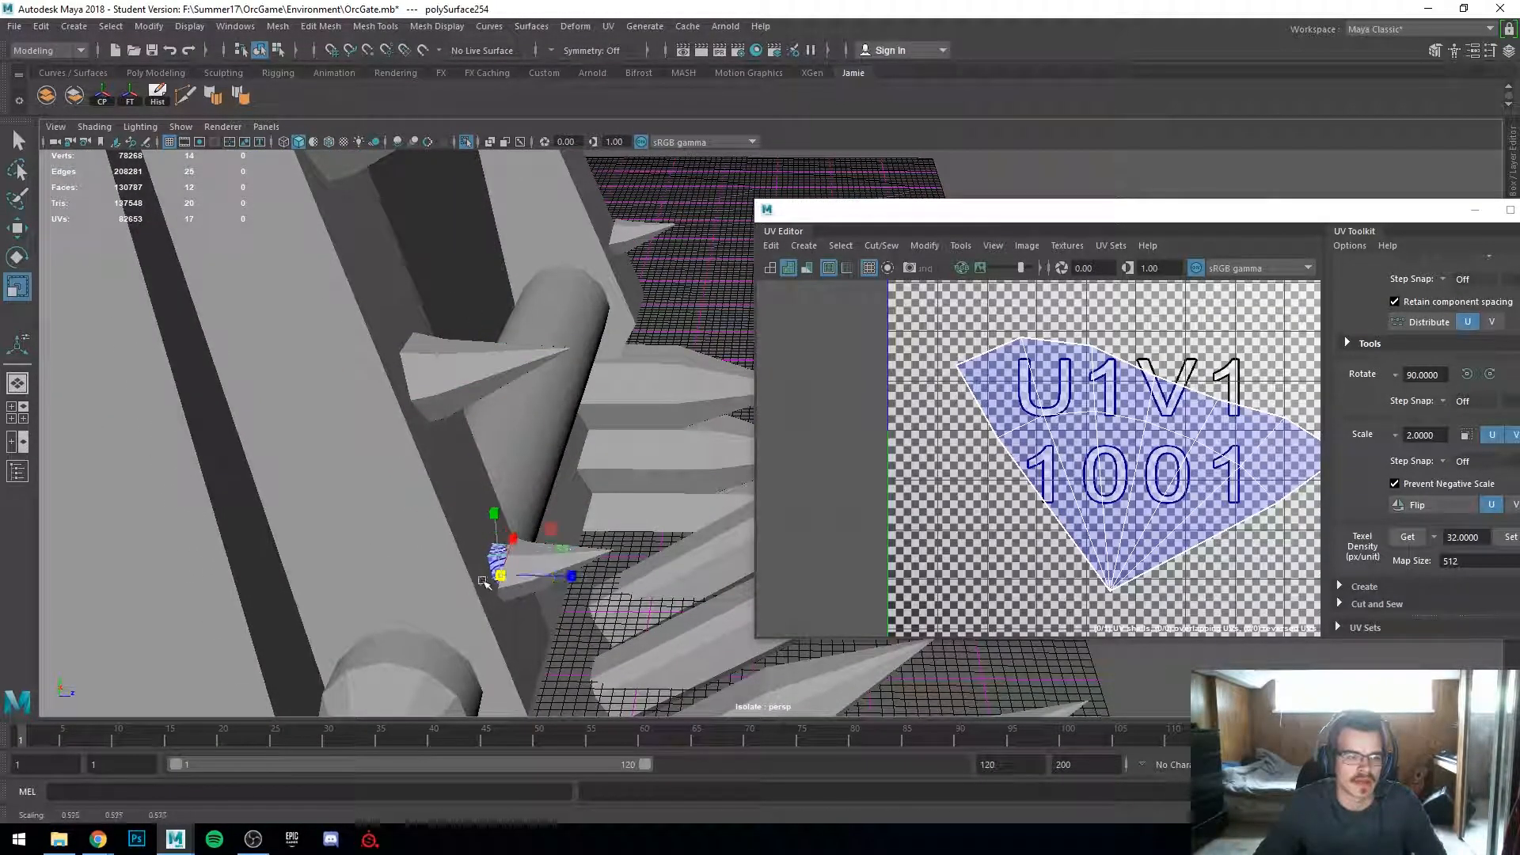
key(w)
drag(552, 580, 619, 583)
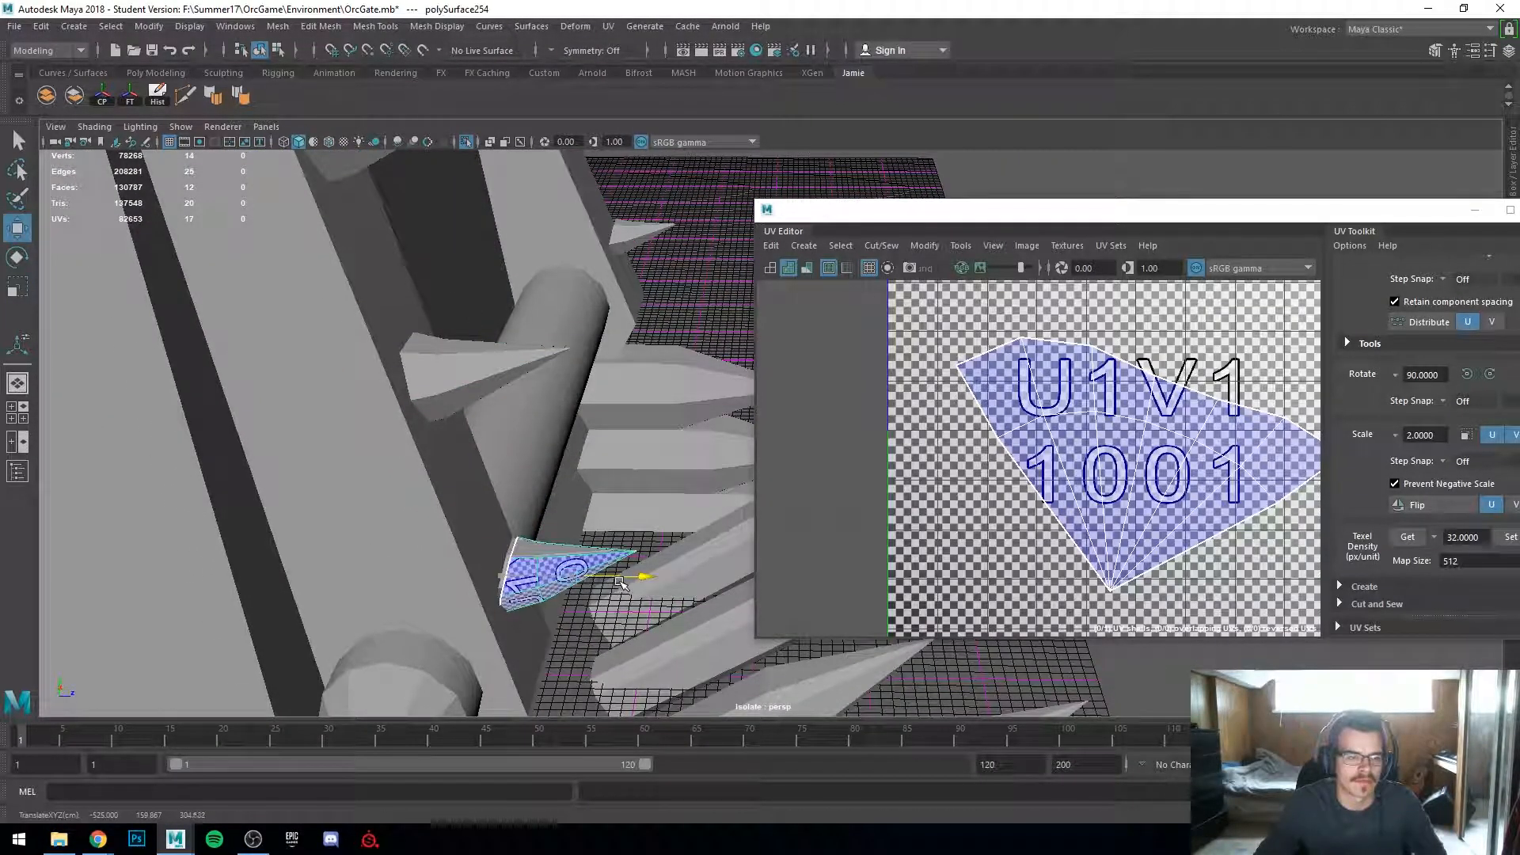
click(530, 553)
key(Delete)
Step: Orbit around the gate to inspect the checker pattern on the replaced spikes
click(564, 566)
drag(618, 574, 394, 496)
scroll(474, 543, down, 3)
scroll(400, 497, up, 2)
shift+click(439, 529)
shift+click(423, 396)
alt+drag(425, 398, 394, 458)
scroll(393, 458, up, 3)
alt+middle_drag(393, 458, 634, 386)
alt+drag(538, 495, 467, 529)
alt+middle_drag(467, 528, 600, 247)
scroll(601, 248, down, 3)
scroll(609, 372, up, 5)
scroll(443, 387, down, 5)
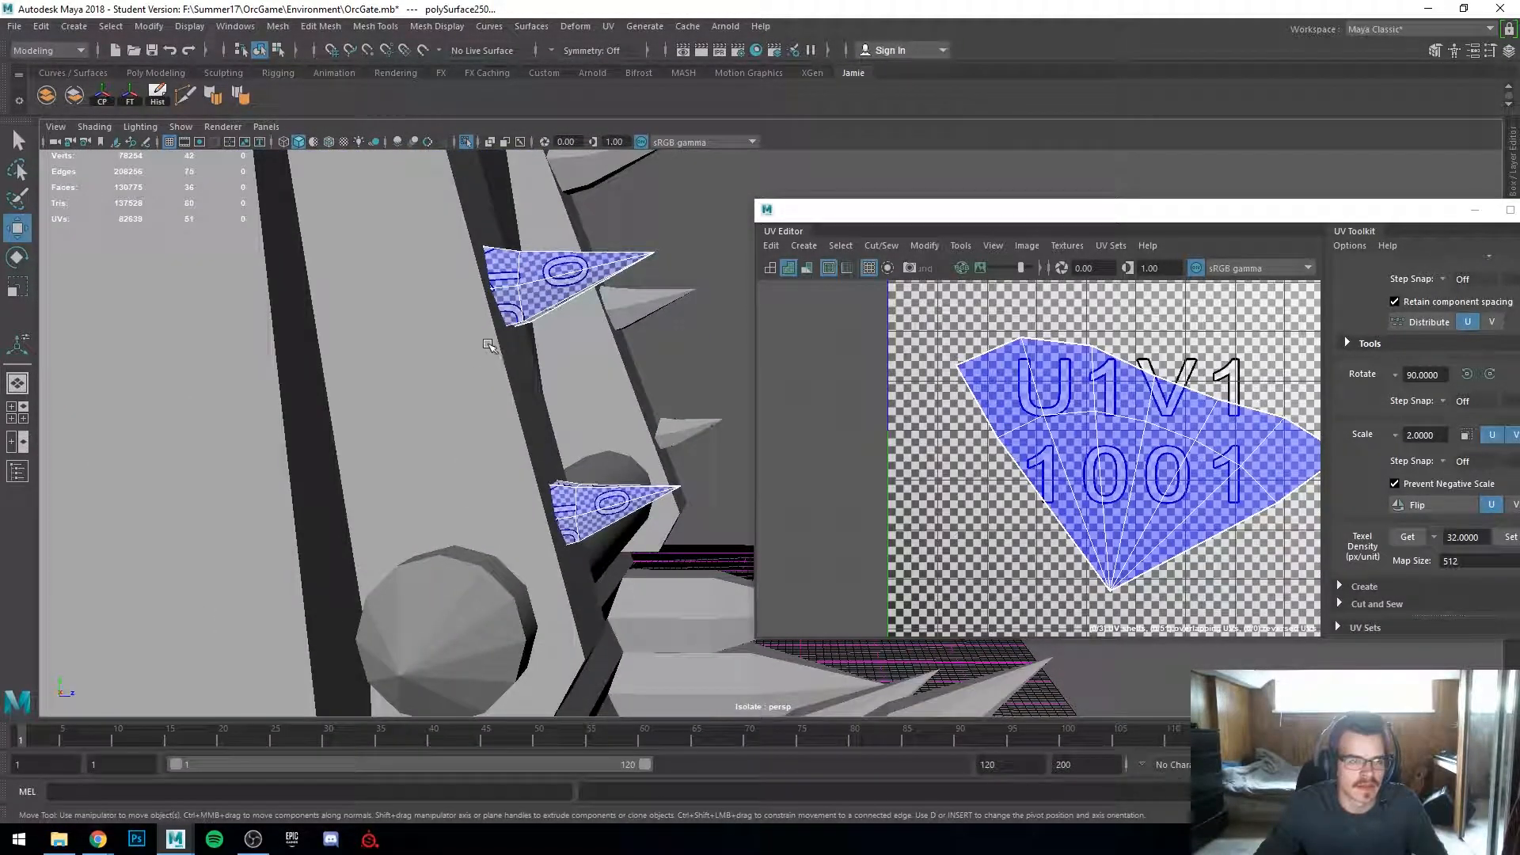
Step: Zoom closer on the spikes and the UV layout to examine their checker density
alt+middle_drag(489, 345, 538, 642)
alt+drag(539, 642, 510, 629)
scroll(401, 539, up, 5)
alt+middle_drag(376, 399, 563, 415)
scroll(563, 415, up, 5)
scroll(383, 519, down, 8)
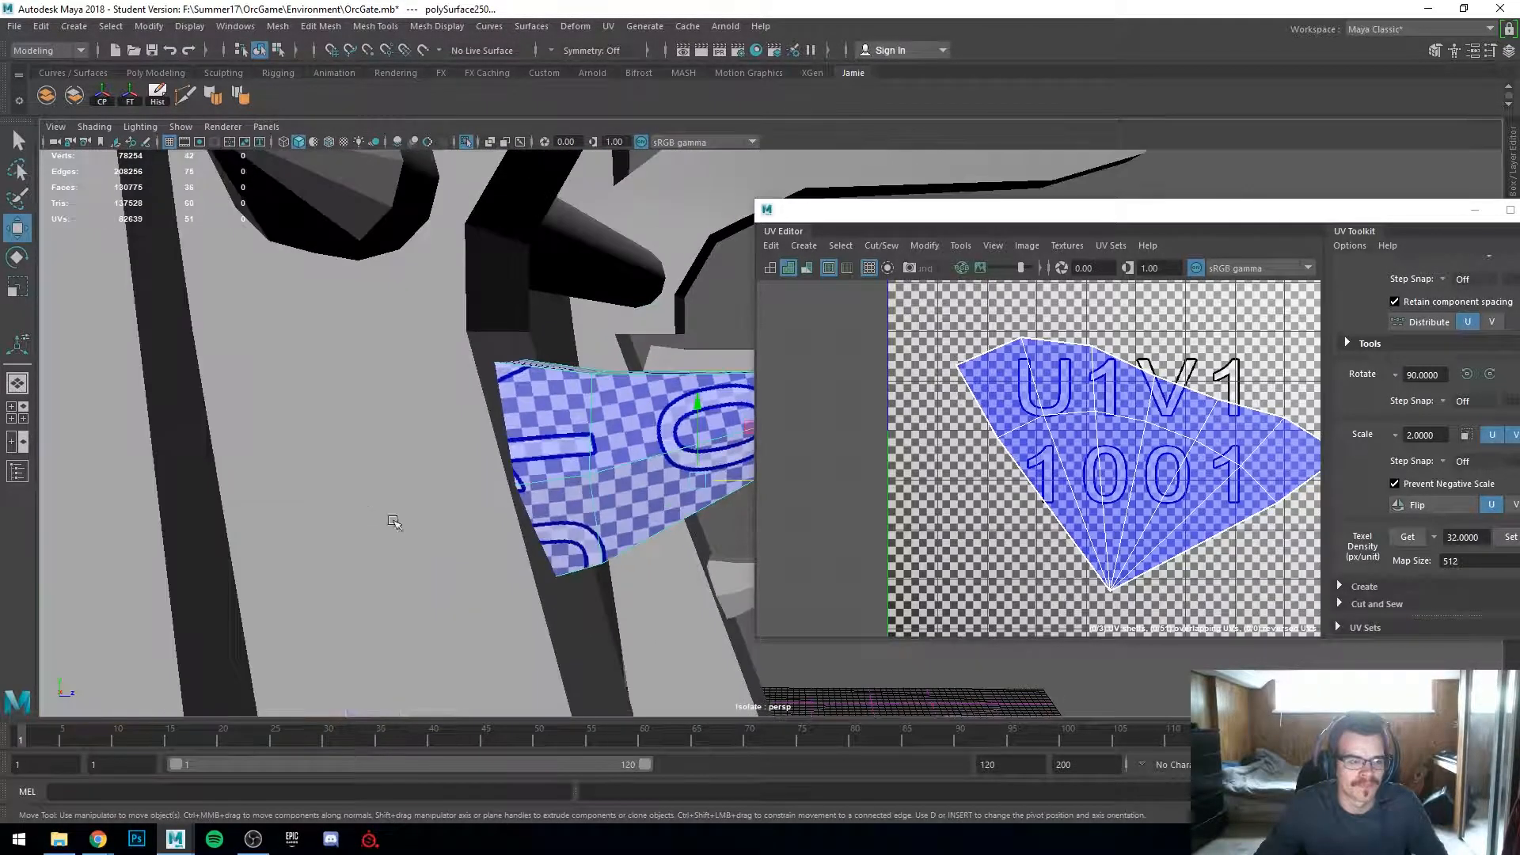
alt+middle_drag(383, 519, 193, 306)
alt+middle_drag(432, 602, 445, 330)
alt+middle_drag(417, 426, 419, 207)
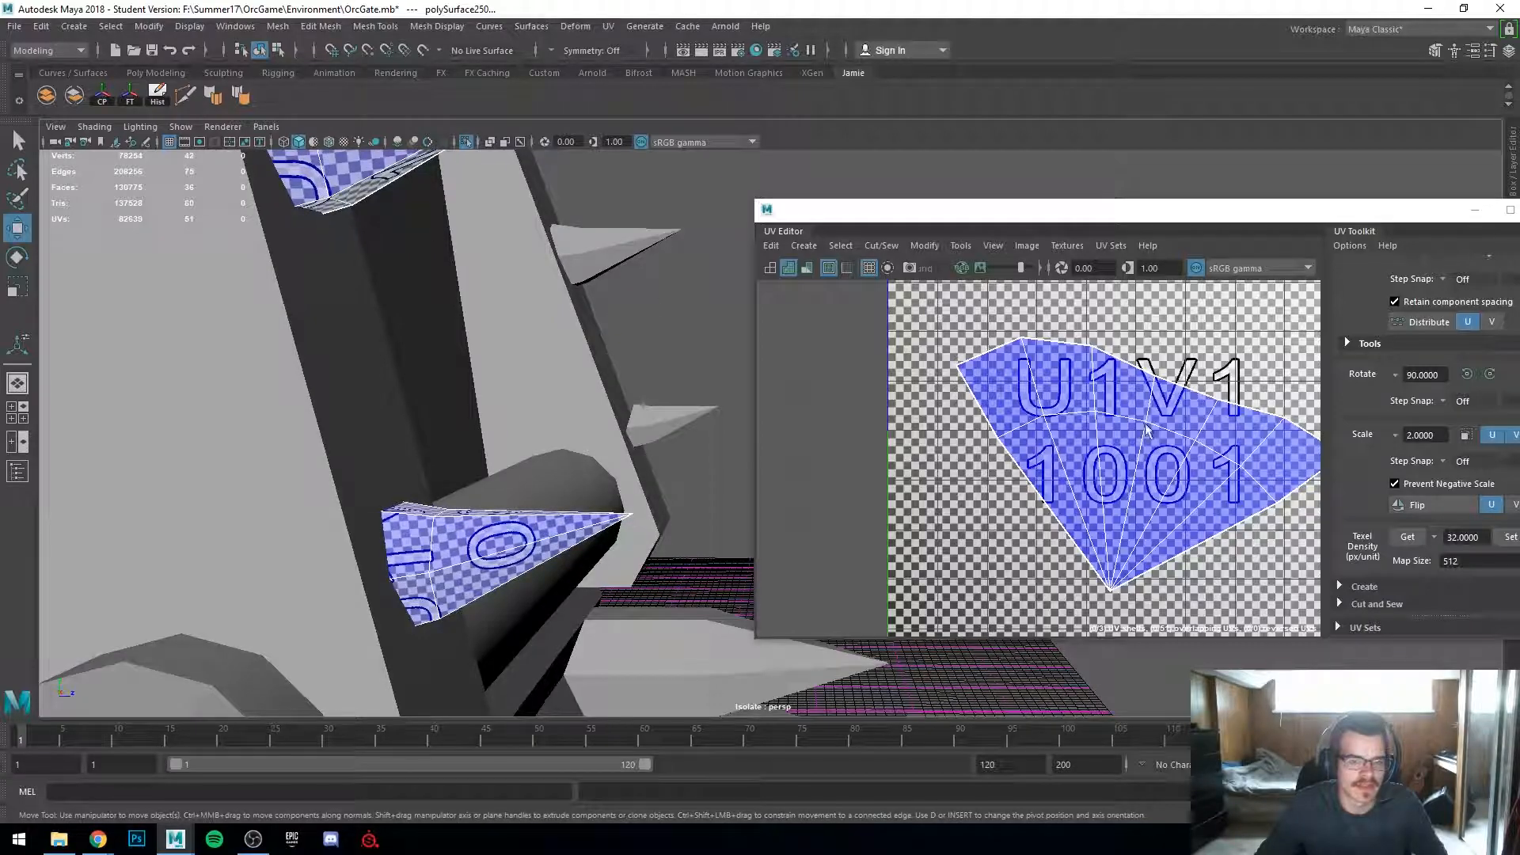
scroll(1130, 425, down, 5)
scroll(400, 337, down, 3)
alt+middle_drag(432, 313, 405, 475)
scroll(403, 456, down, 1)
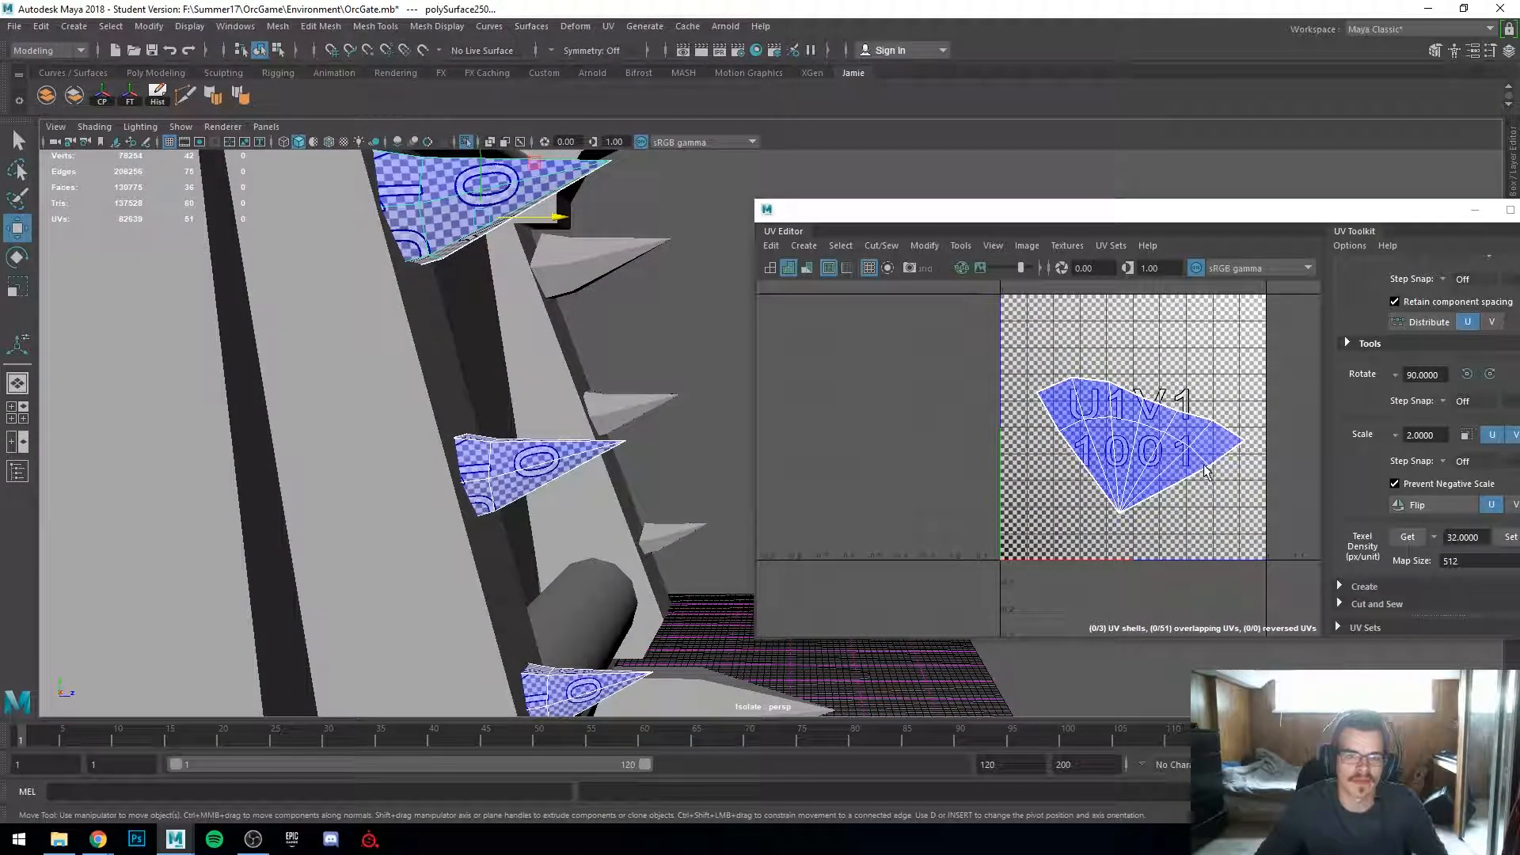
Step: Select an overlapping spike UV shell and move it out of the 0–1 tile
right_click(1158, 434)
right_drag(1114, 413, 1123, 420)
click(1125, 435)
drag(1125, 434, 913, 370)
click(1120, 454)
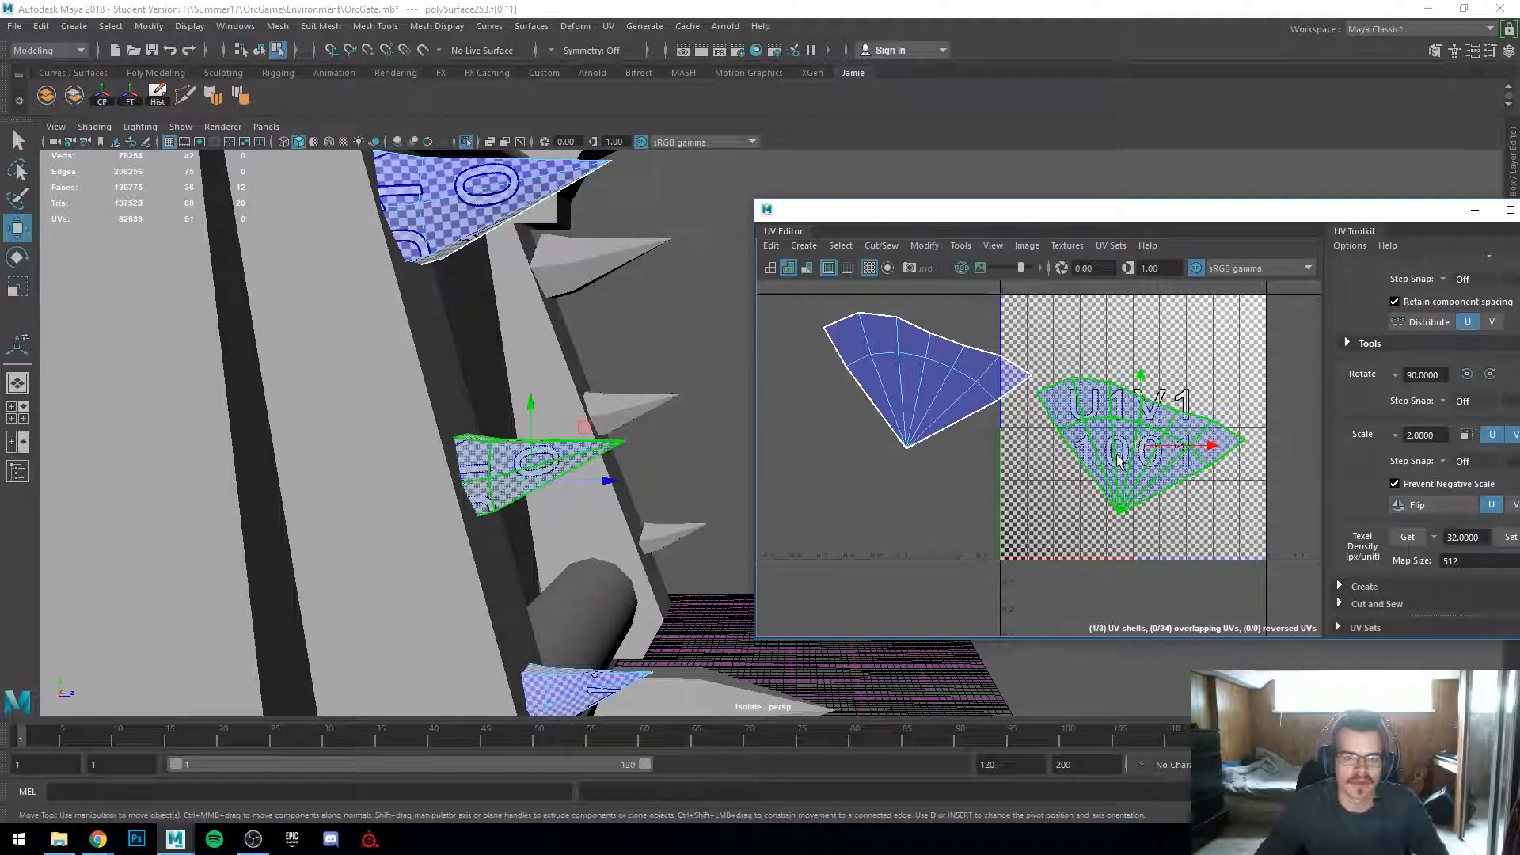
drag(1116, 460, 975, 546)
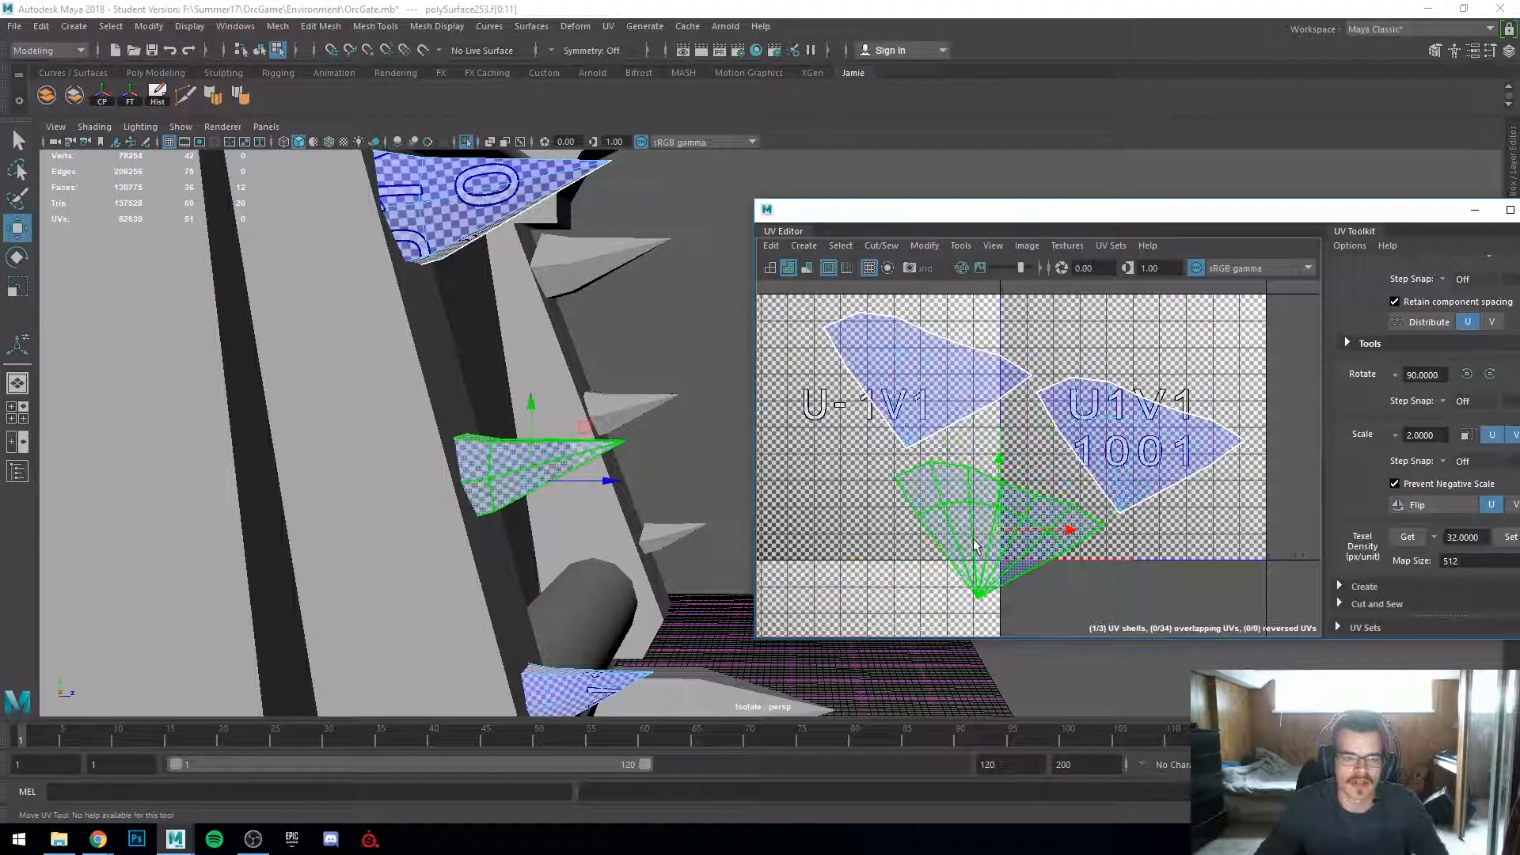
Step: Select the lower spike's UV shell and scale it down slightly
click(871, 439)
click(1129, 465)
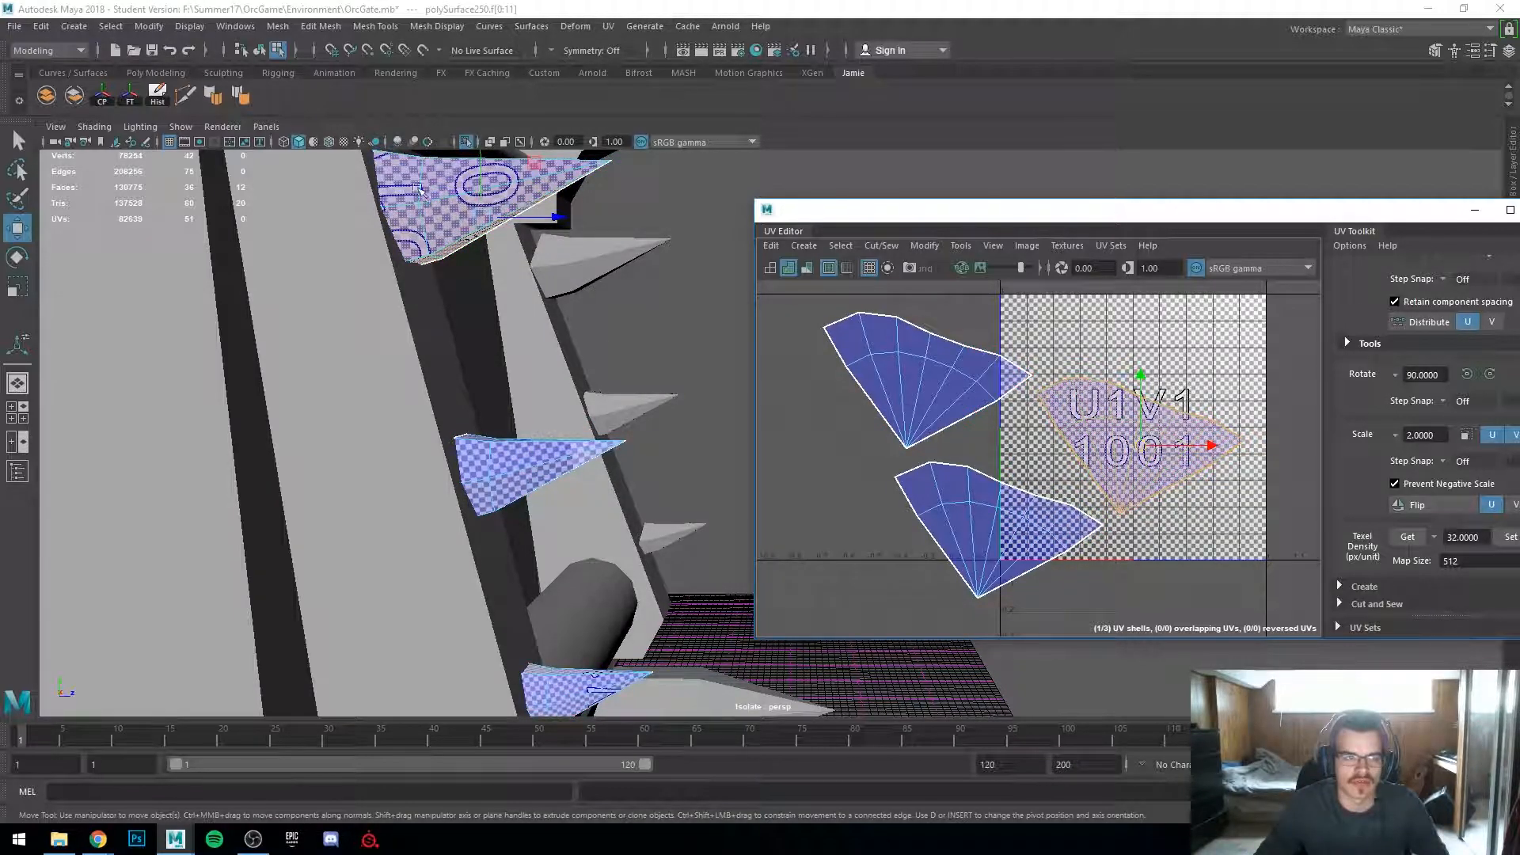
click(902, 396)
click(986, 522)
scroll(614, 434, up, 2)
scroll(614, 433, up, 1)
alt+middle_drag(613, 434, 710, 573)
scroll(710, 573, up, 2)
key(r)
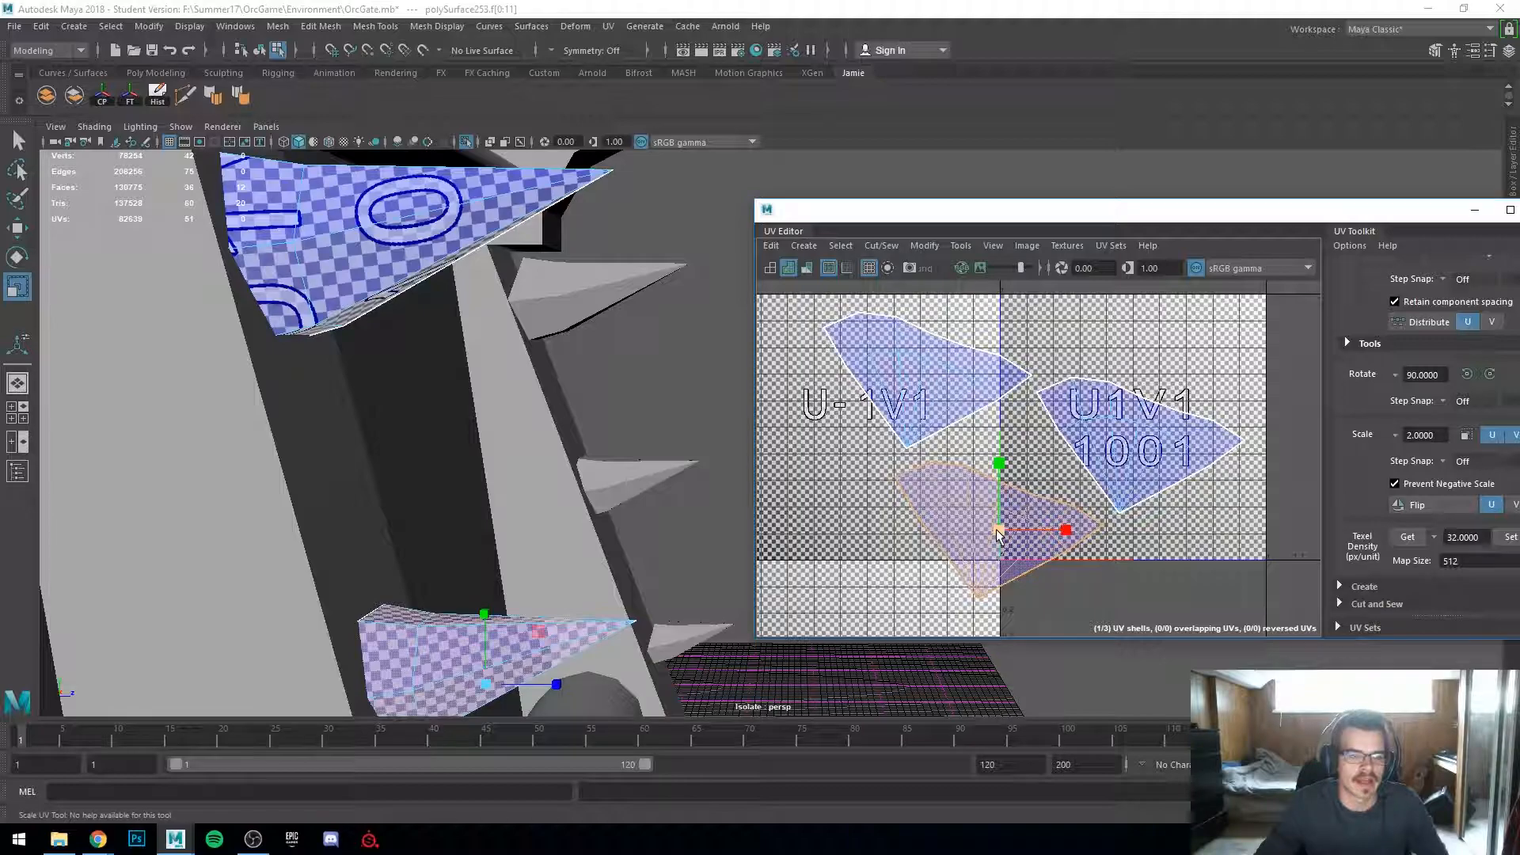
drag(996, 537, 986, 545)
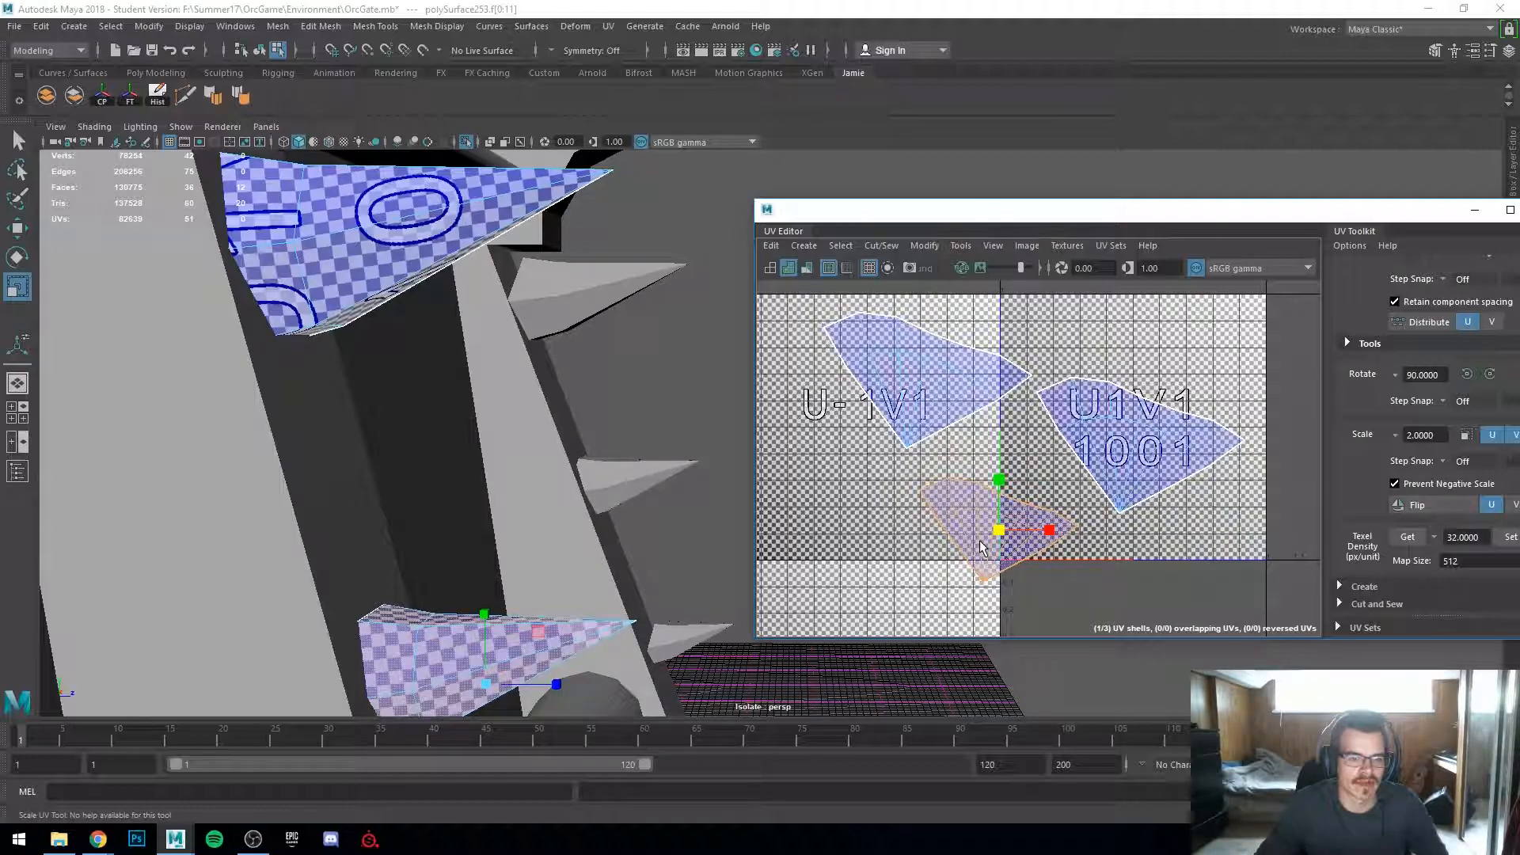
Step: Select the upper-left spike shell and scale it down slightly
alt+middle_drag(321, 572, 522, 548)
alt+middle_drag(467, 315, 598, 516)
alt+right_drag(599, 516, 644, 506)
right_drag(934, 412, 877, 387)
click(890, 386)
alt+middle_drag(622, 536, 785, 458)
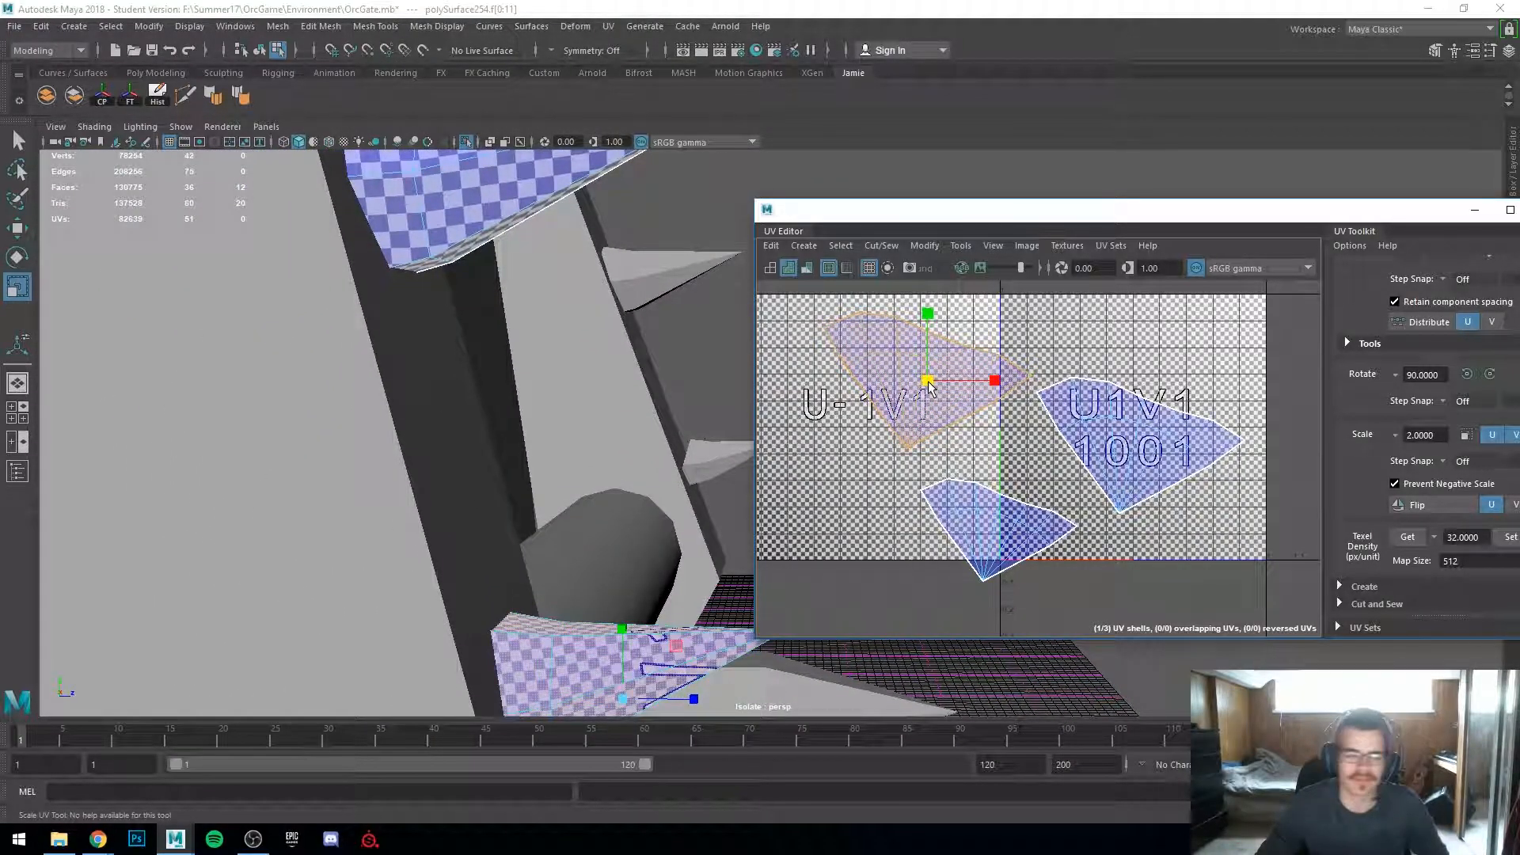
drag(910, 381, 905, 383)
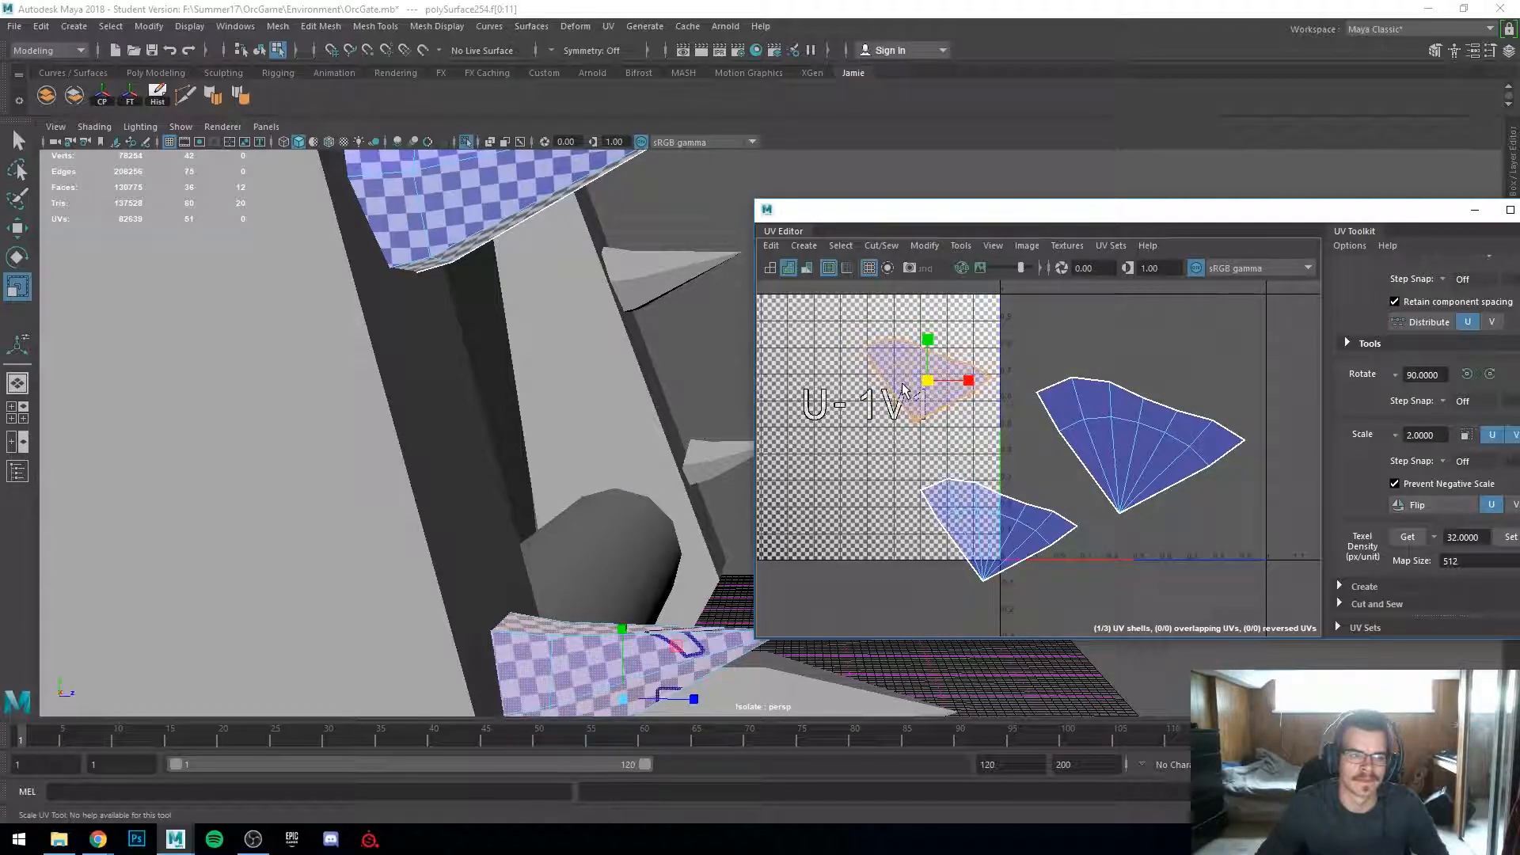
Step: Move the scaled upper-left shell down below the other shells
scroll(1064, 448, down, 2)
key(w)
drag(954, 392, 1004, 504)
scroll(1009, 507, up, 5)
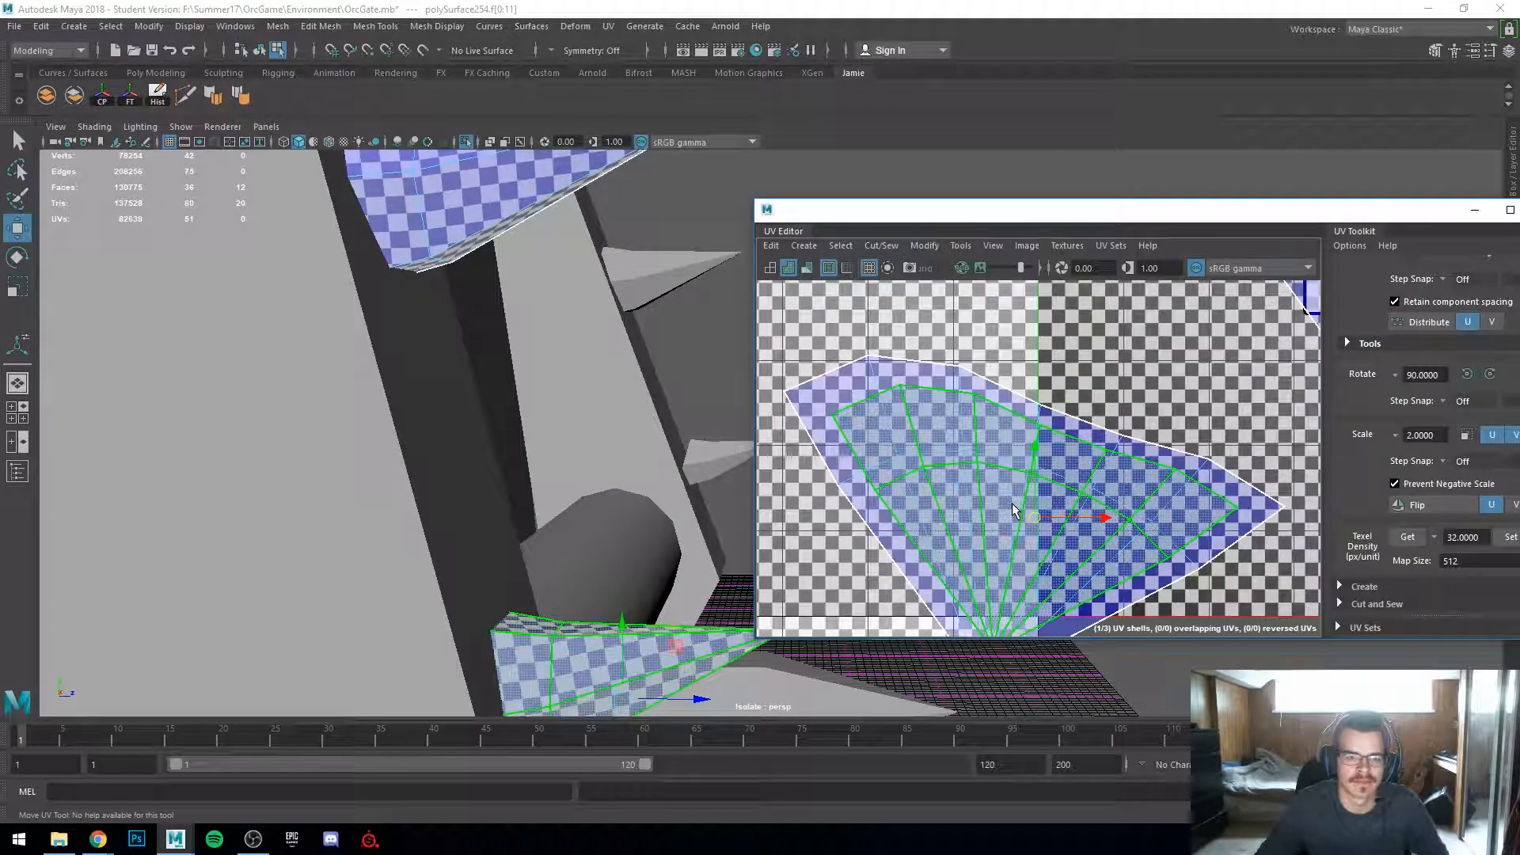
scroll(1014, 511, down, 1)
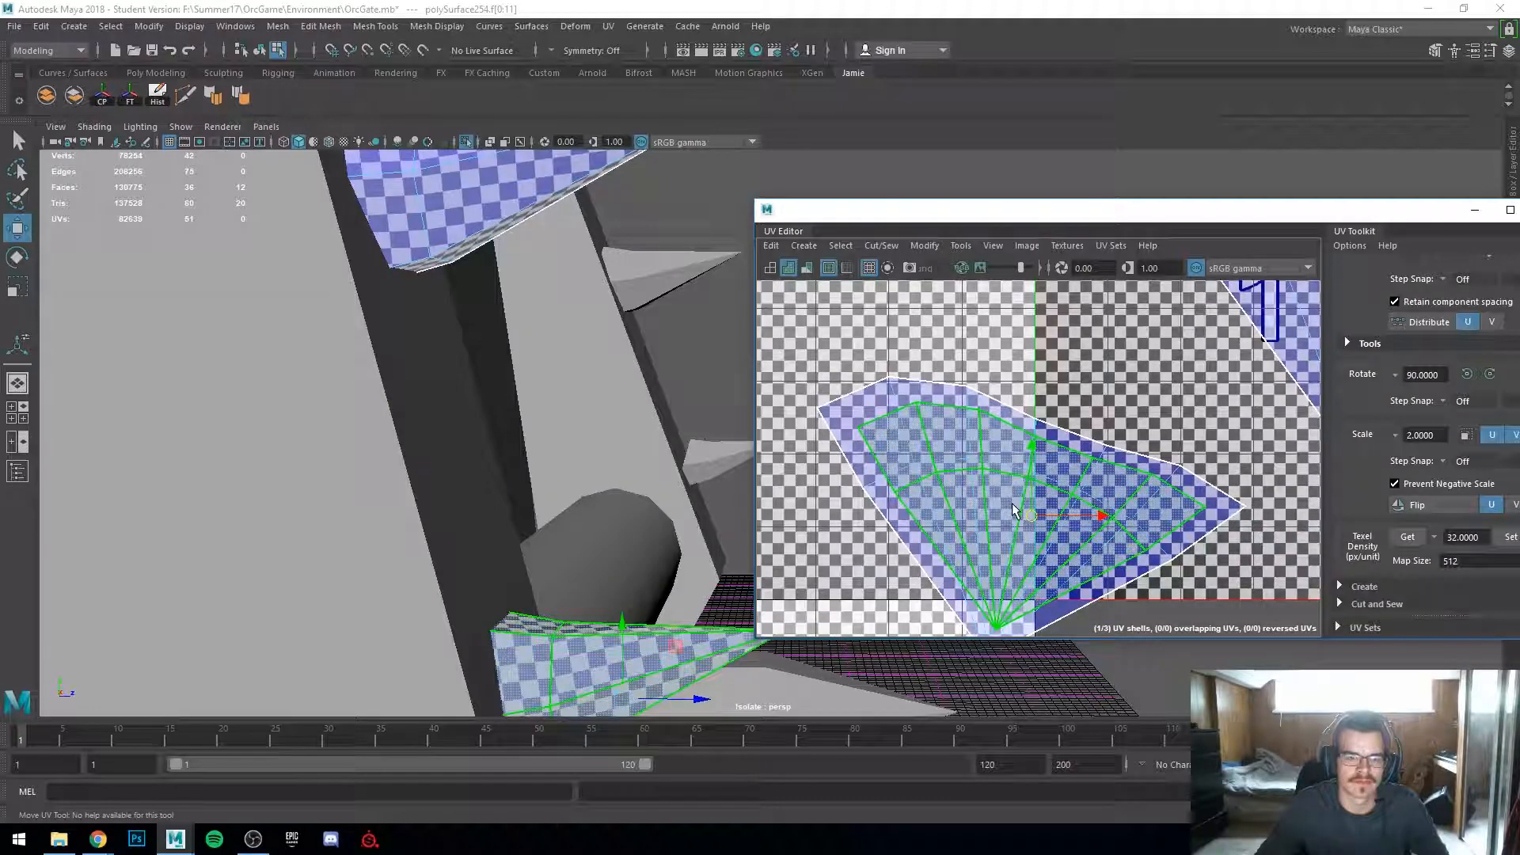
scroll(1014, 511, down, 2)
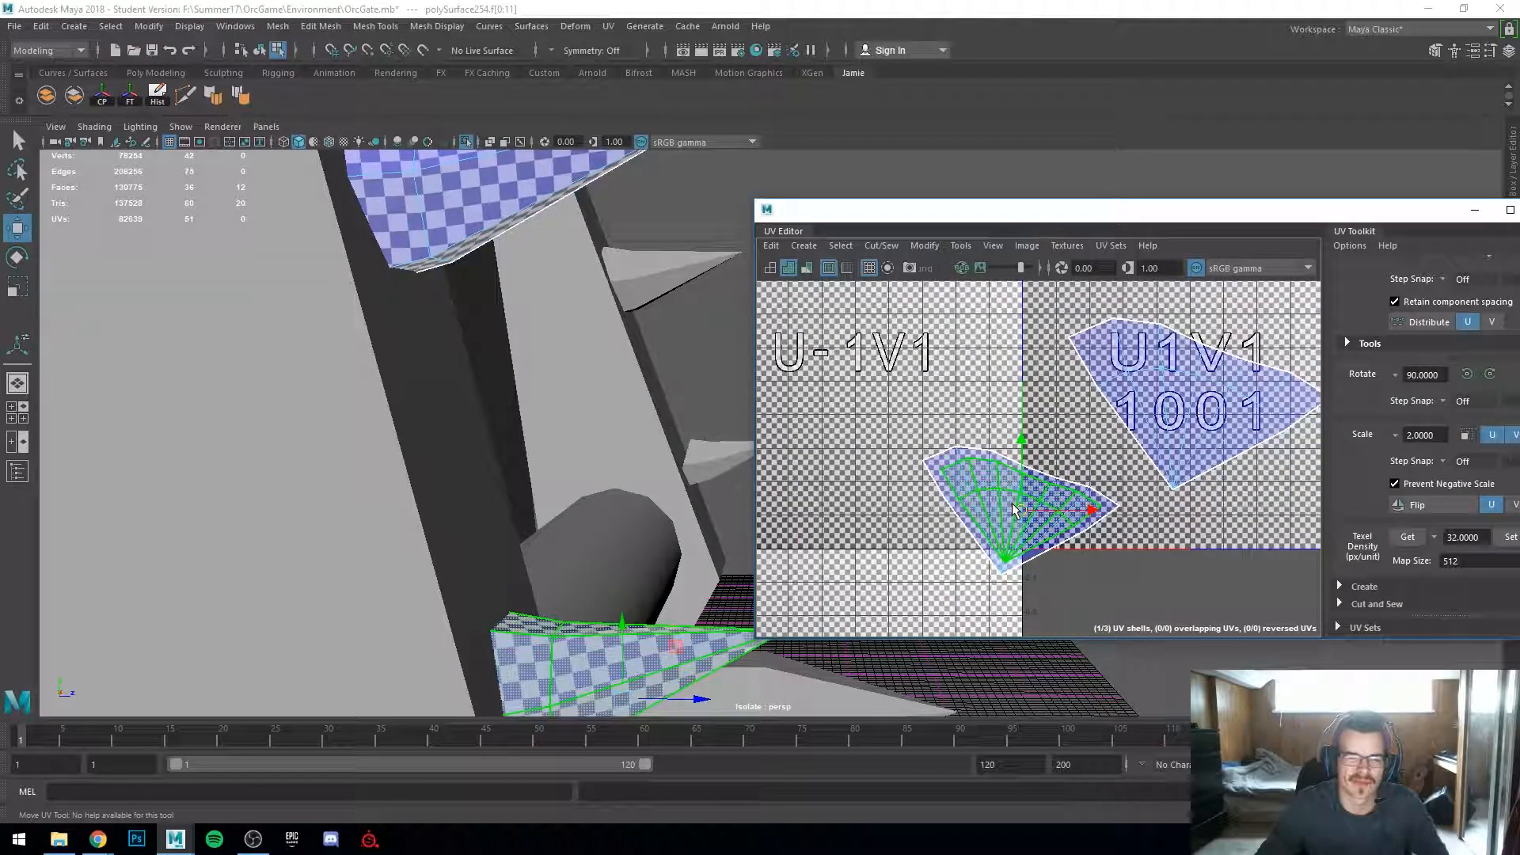
Step: Move the shell back up into the top of the 0–1 tile
scroll(1014, 509, down, 3)
right_drag(1148, 465, 1082, 433)
click(1036, 503)
drag(1017, 507, 1086, 393)
scroll(644, 396, down, 4)
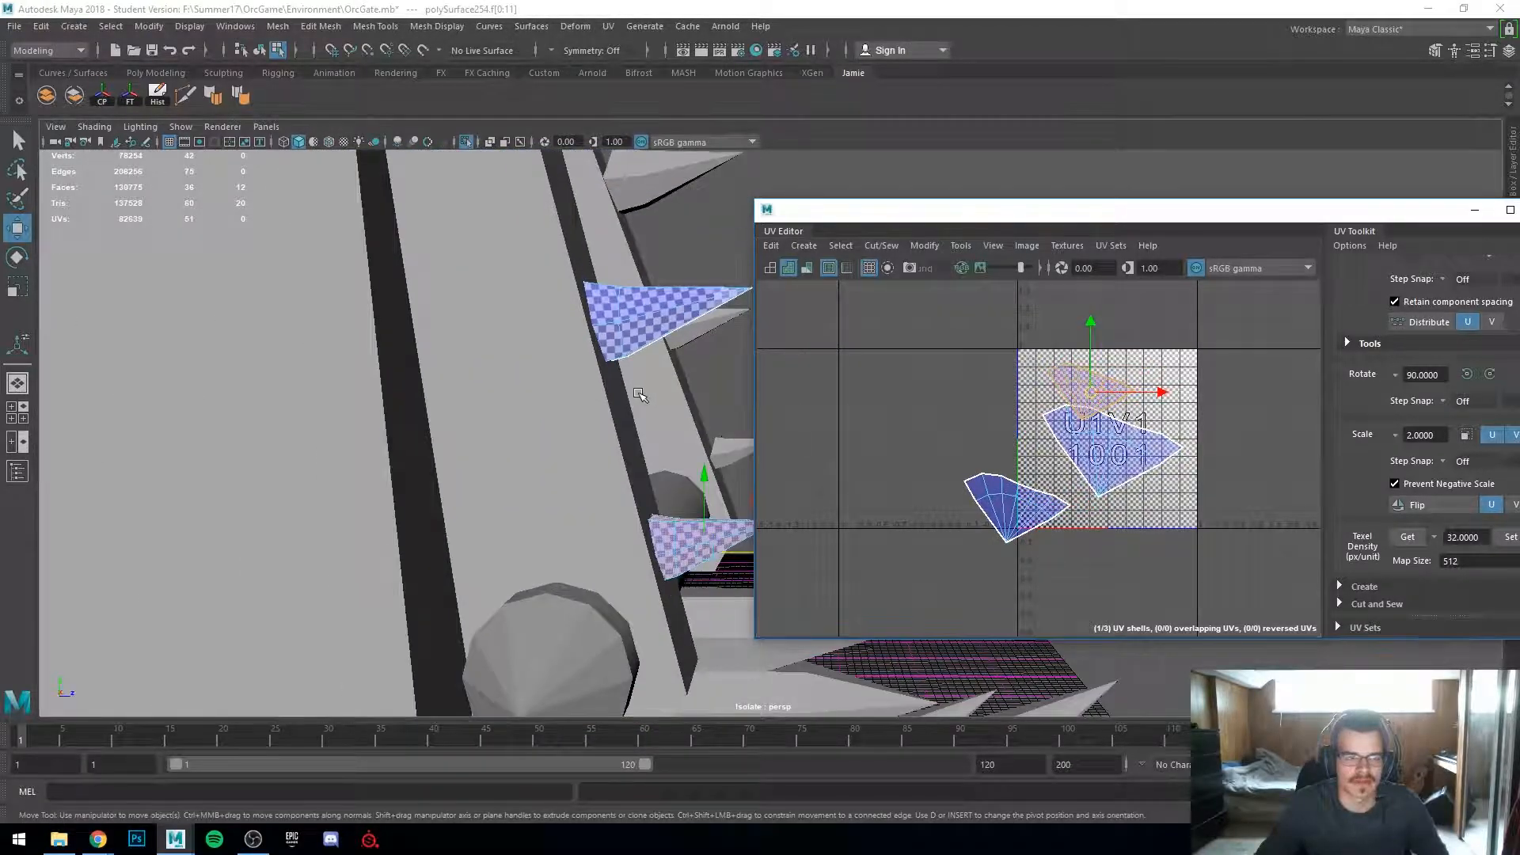
Step: Nudge the top shell left and move the lower-left spike shell into the 0–1 tile
alt+middle_drag(644, 397, 435, 499)
scroll(434, 499, up, 2)
scroll(332, 433, down, 5)
alt+drag(332, 433, 413, 595)
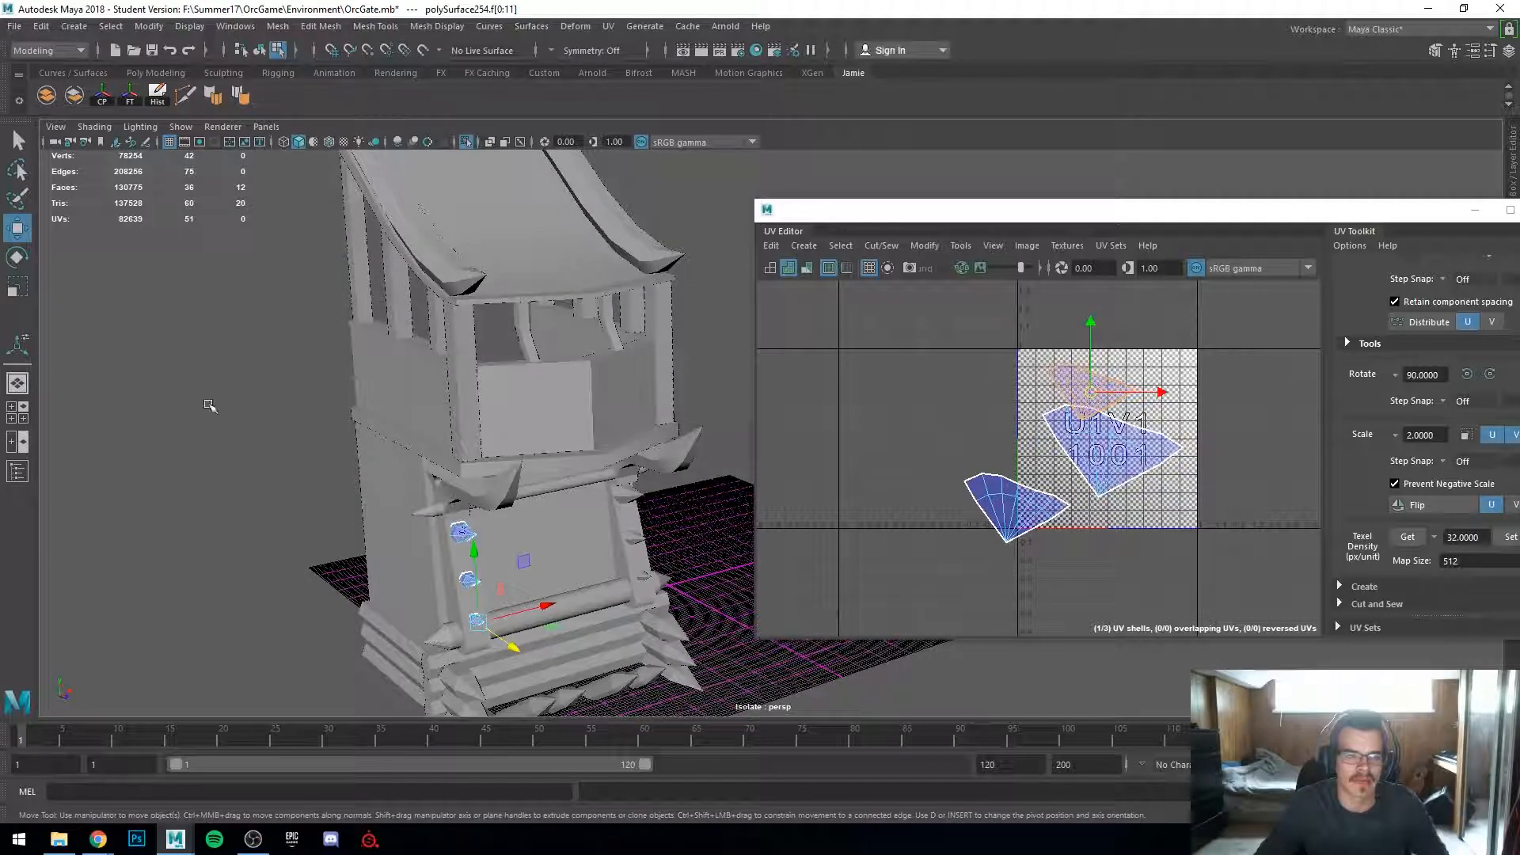
alt+drag(299, 478, 417, 482)
alt+middle_drag(418, 482, 444, 313)
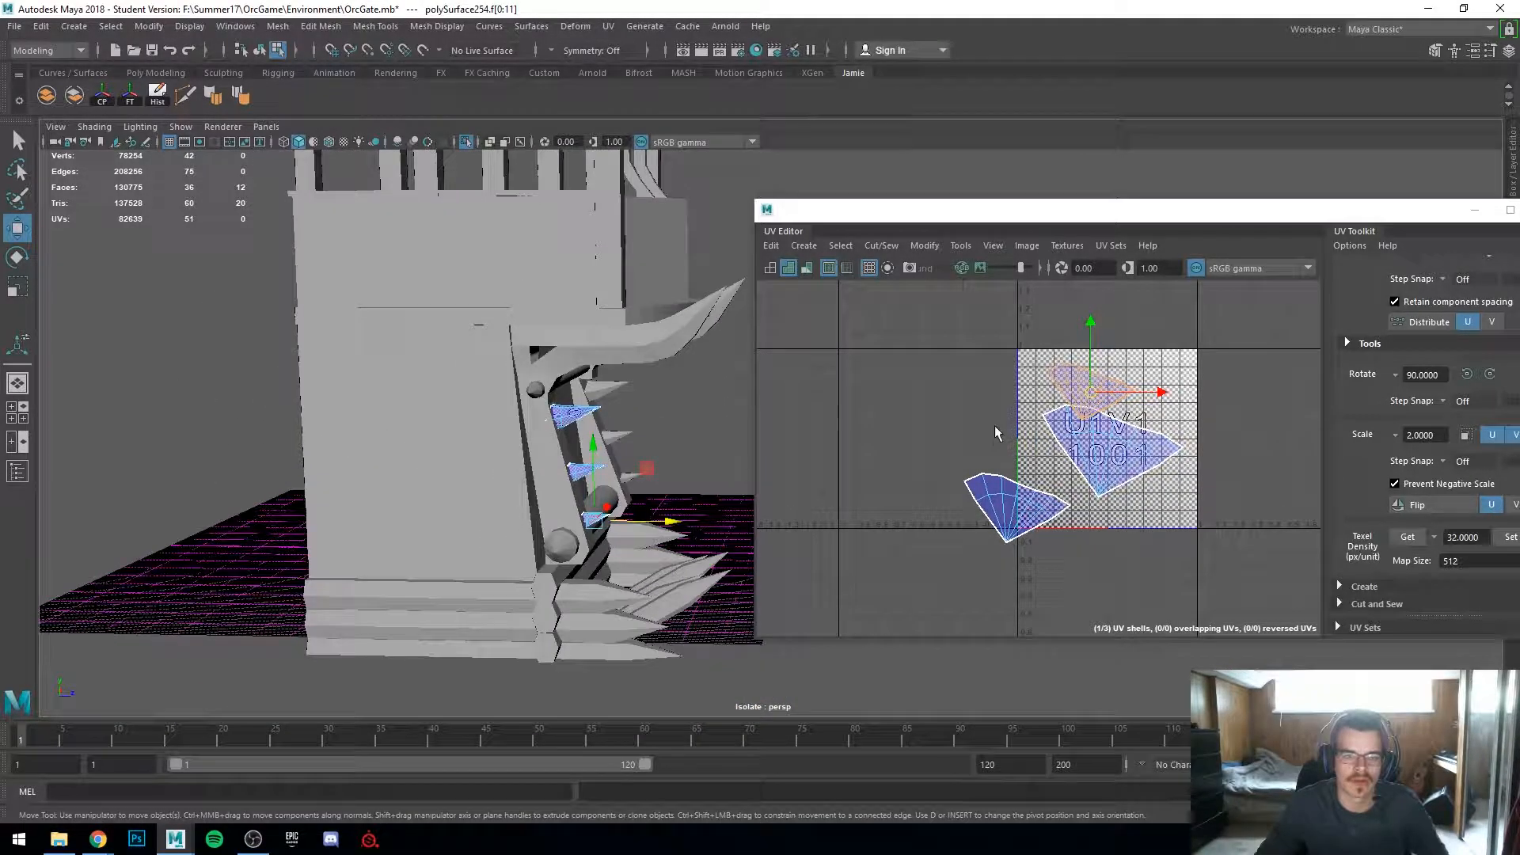
scroll(997, 432, up, 4)
scroll(1101, 472, down, 2)
alt+middle_drag(1103, 359, 1075, 363)
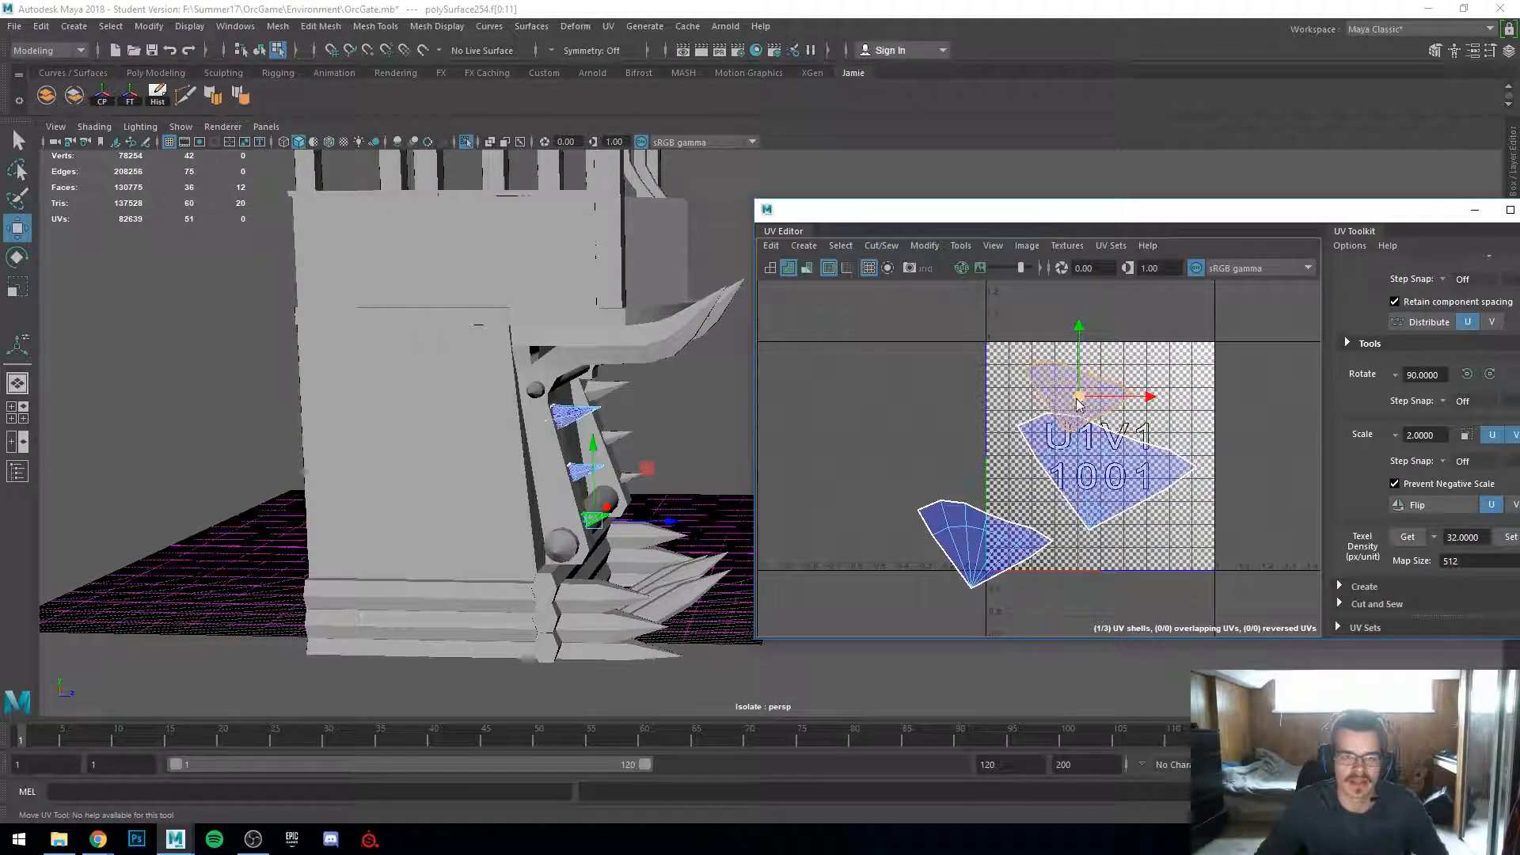
click(1063, 387)
click(1112, 393)
click(1005, 532)
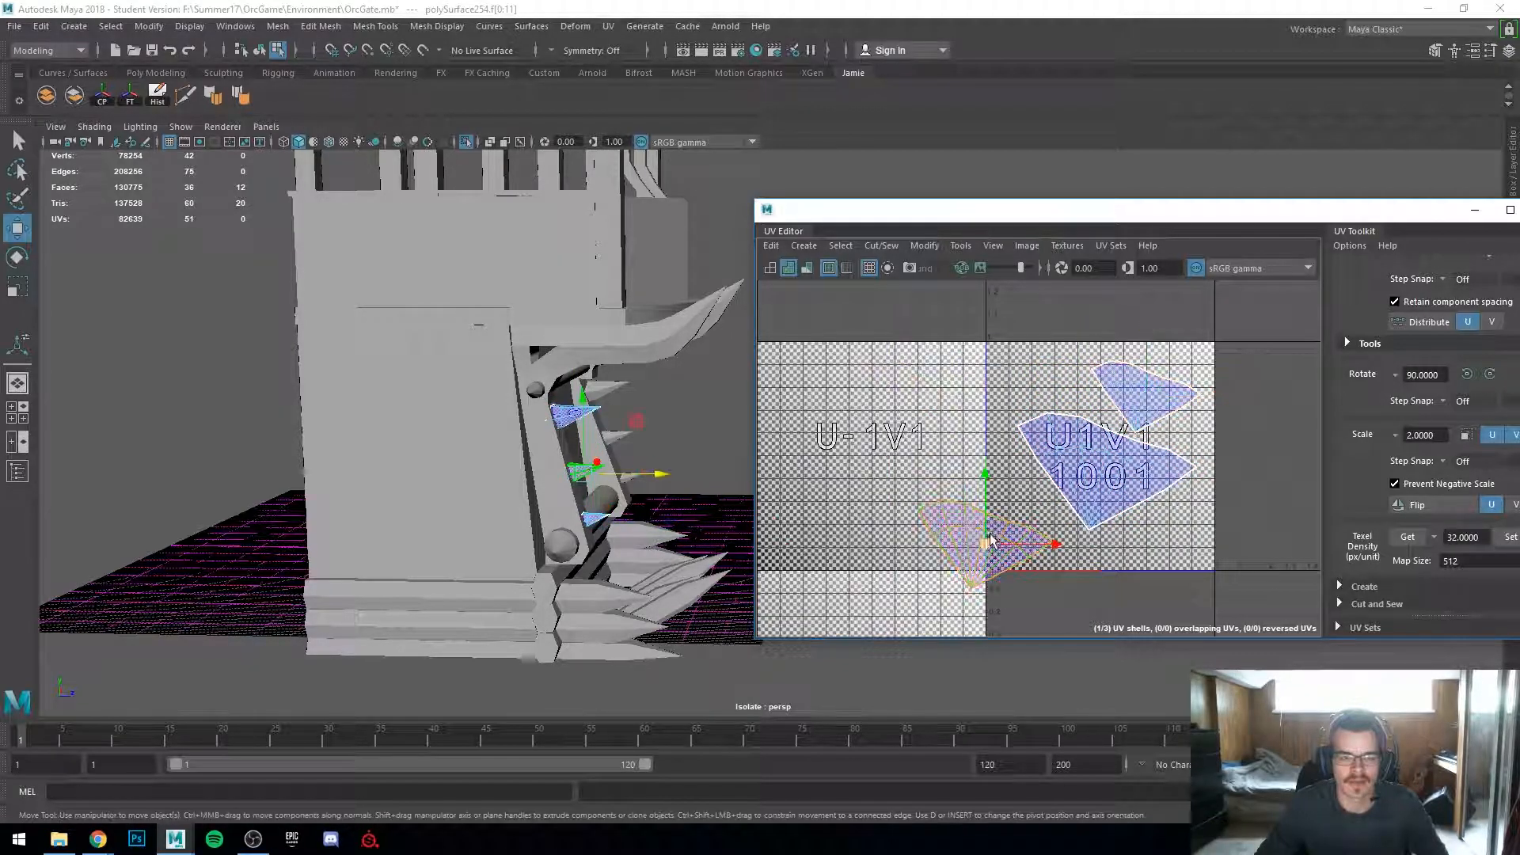
drag(974, 534, 1042, 530)
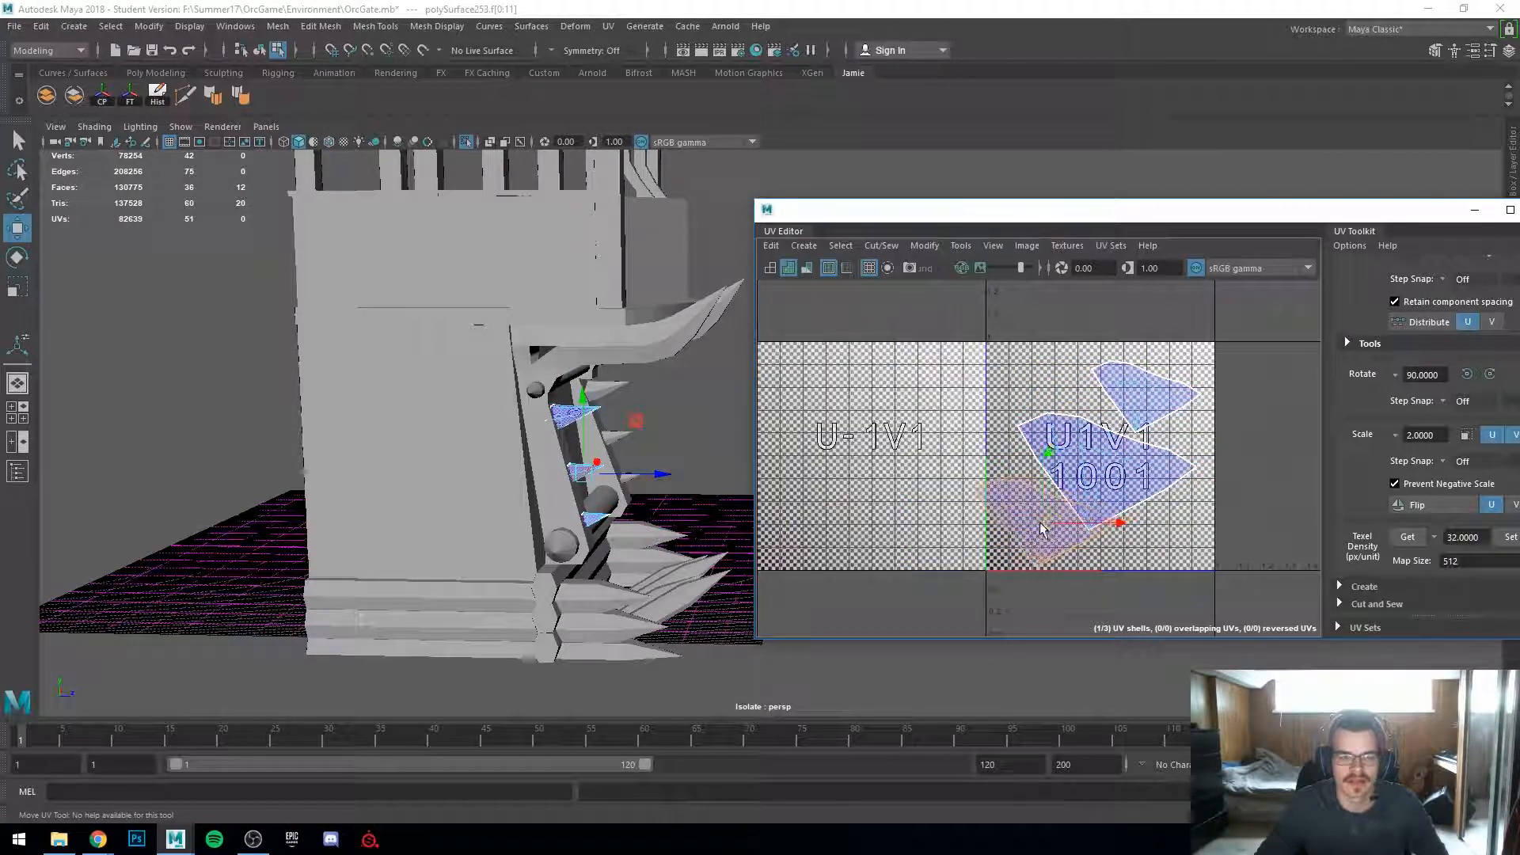
Step: Select the wall panel and the three spikes to compare their UV checker density
click(438, 428)
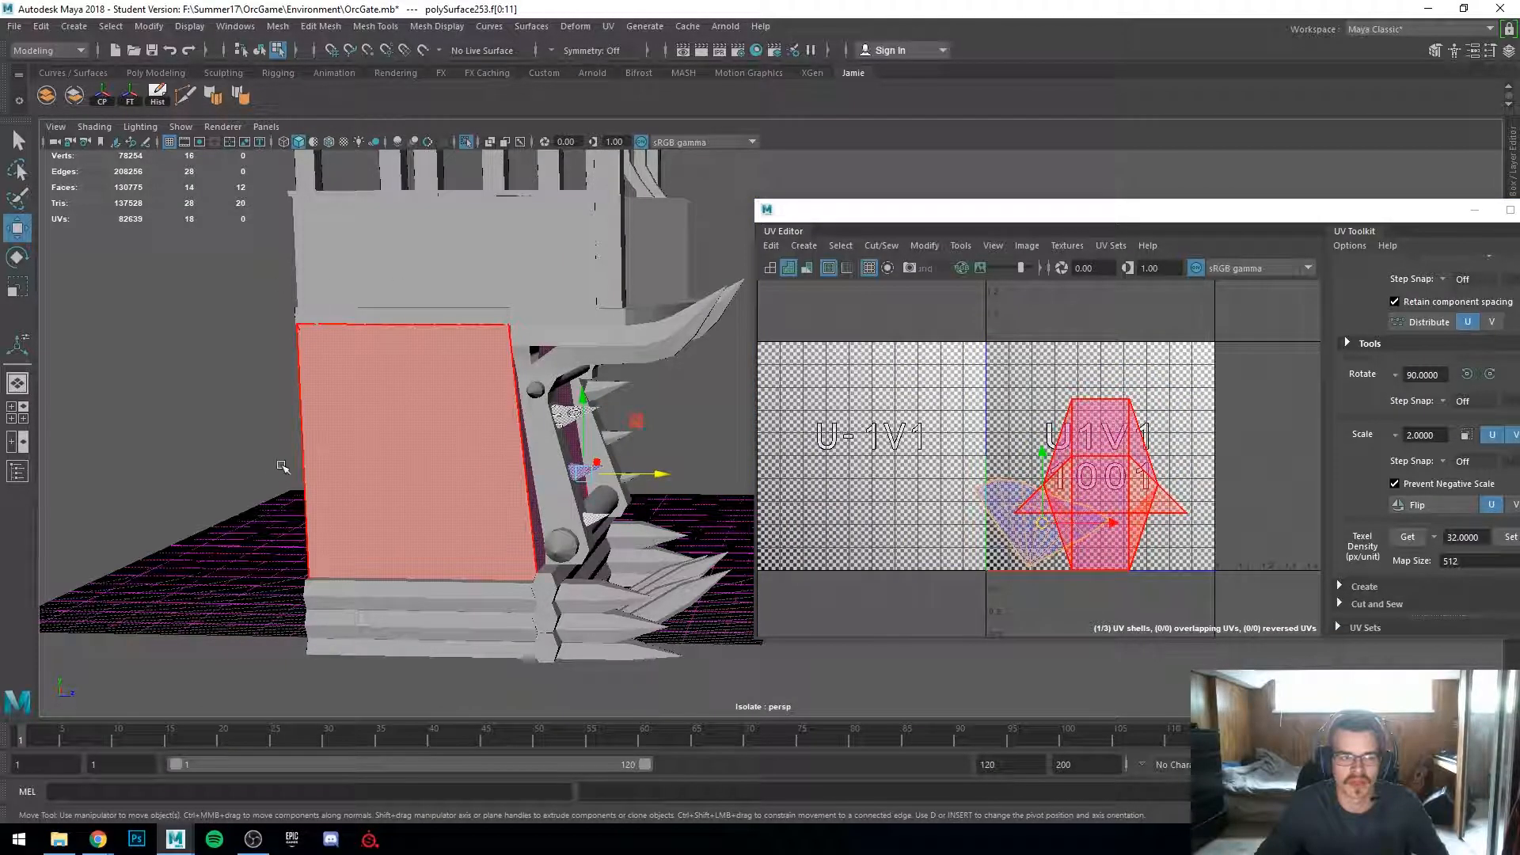
alt+drag(272, 467, 565, 470)
right_drag(560, 383, 645, 387)
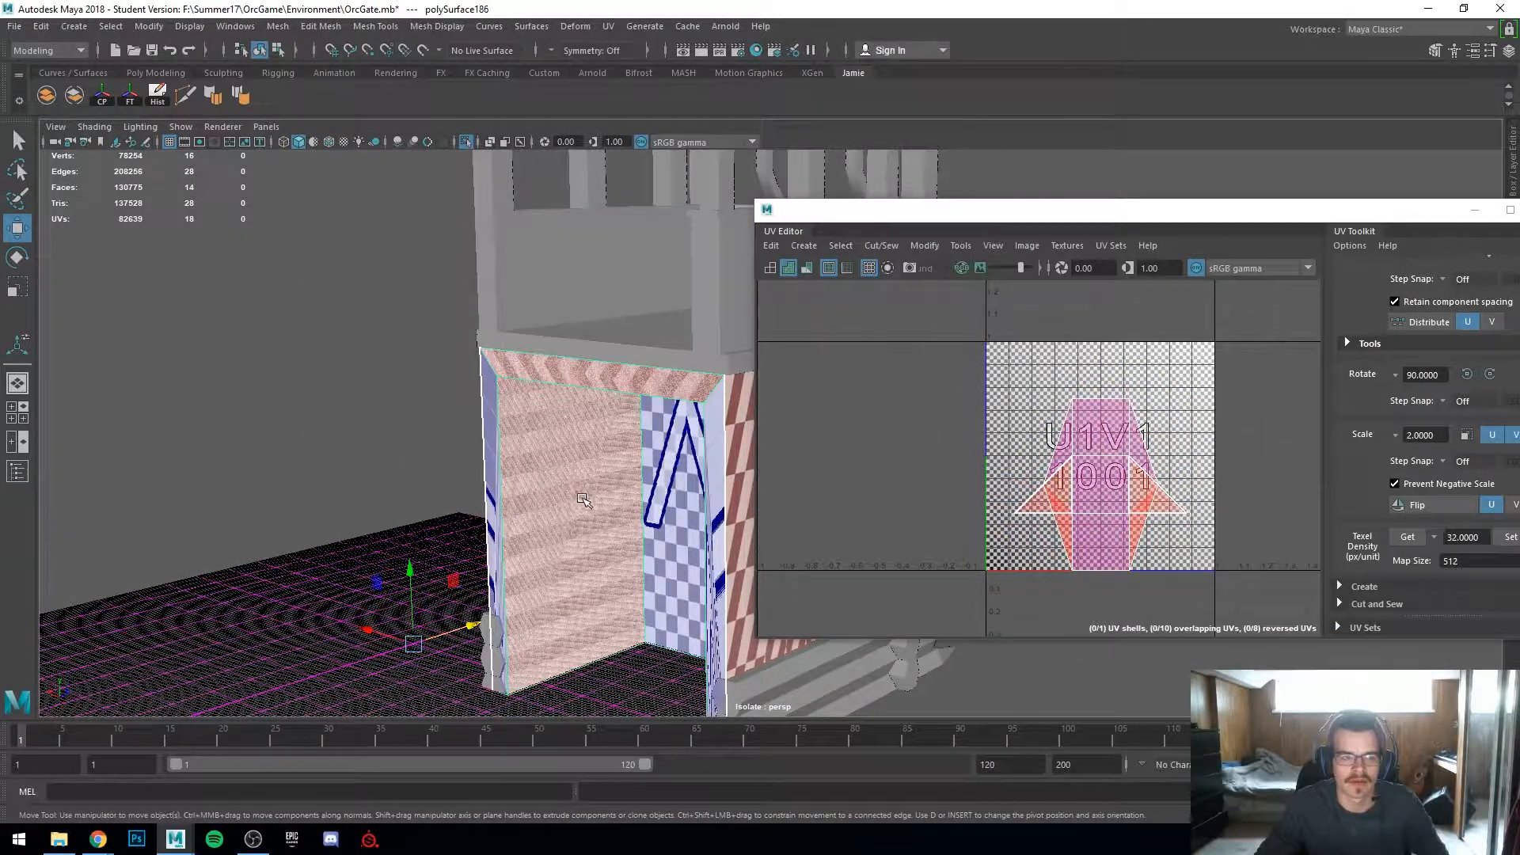
alt+drag(583, 499, 349, 516)
alt+right_drag(586, 519, 672, 523)
alt+drag(570, 527, 606, 475)
alt+middle_drag(479, 506, 568, 529)
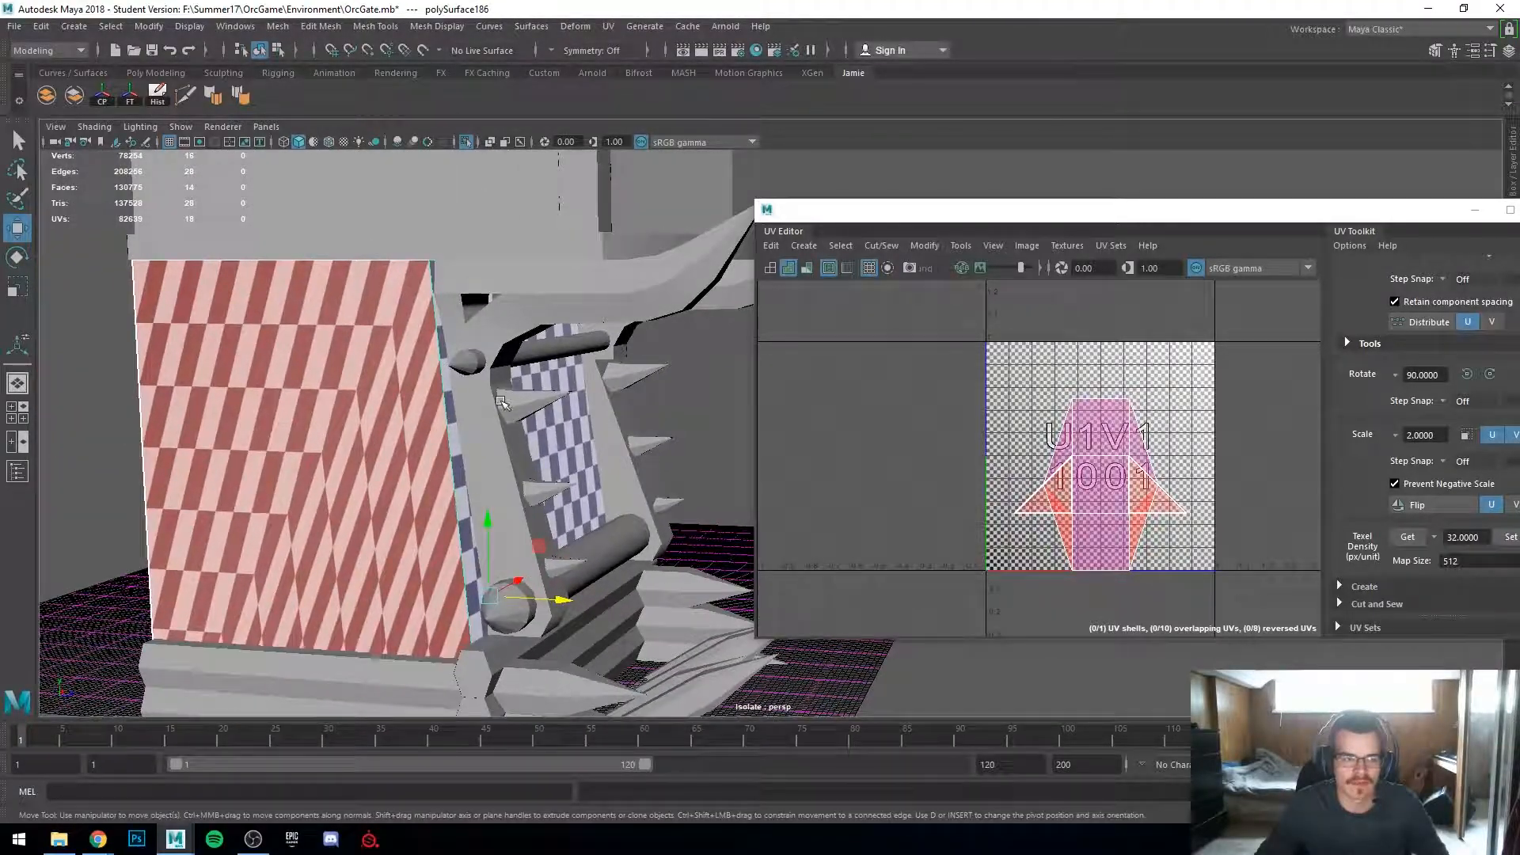
click(501, 403)
shift+click(548, 491)
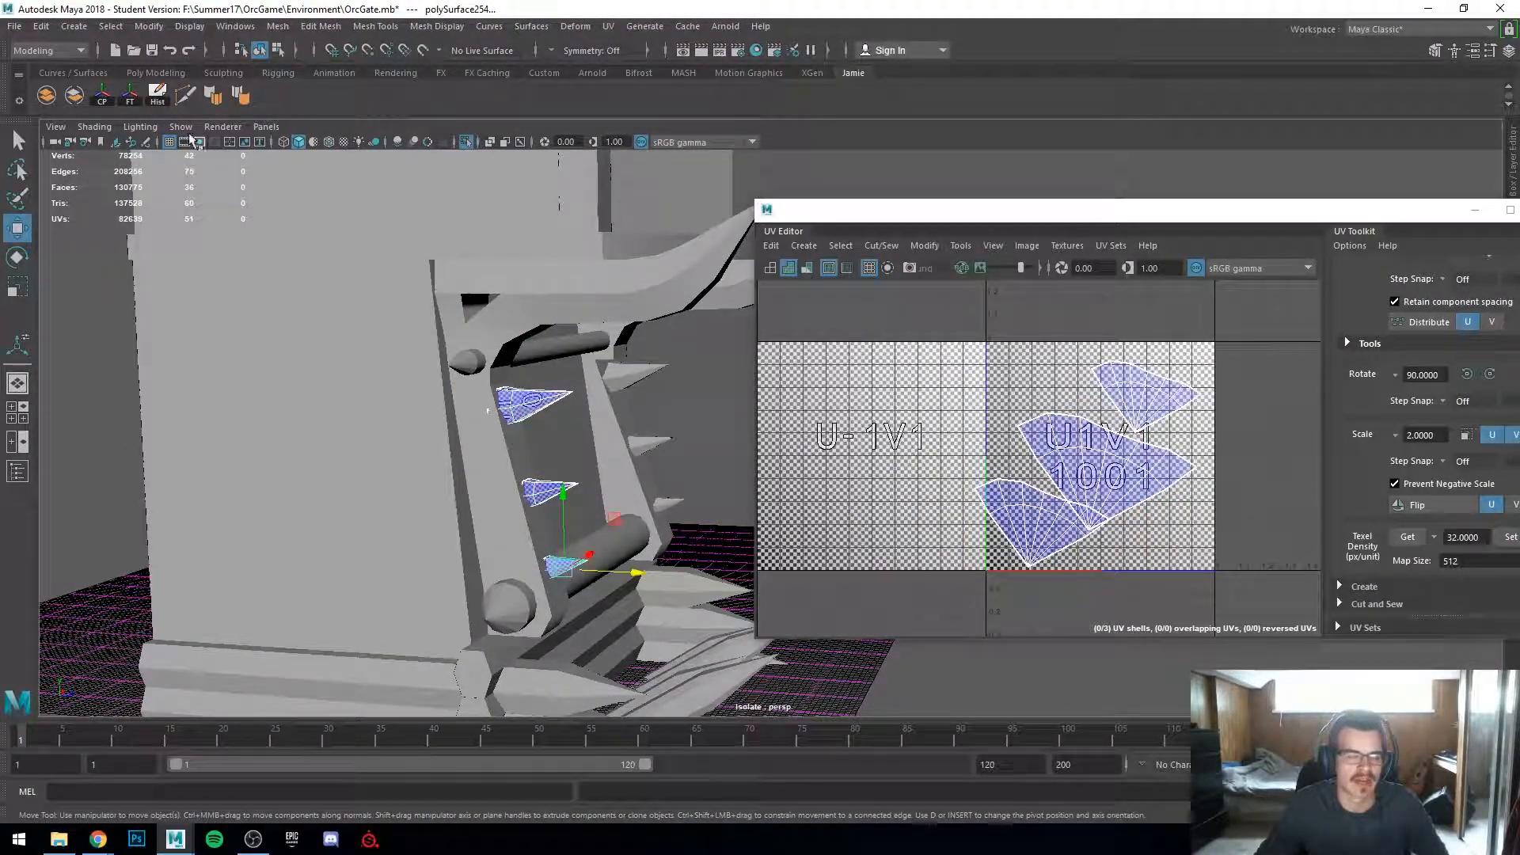
click(582, 420)
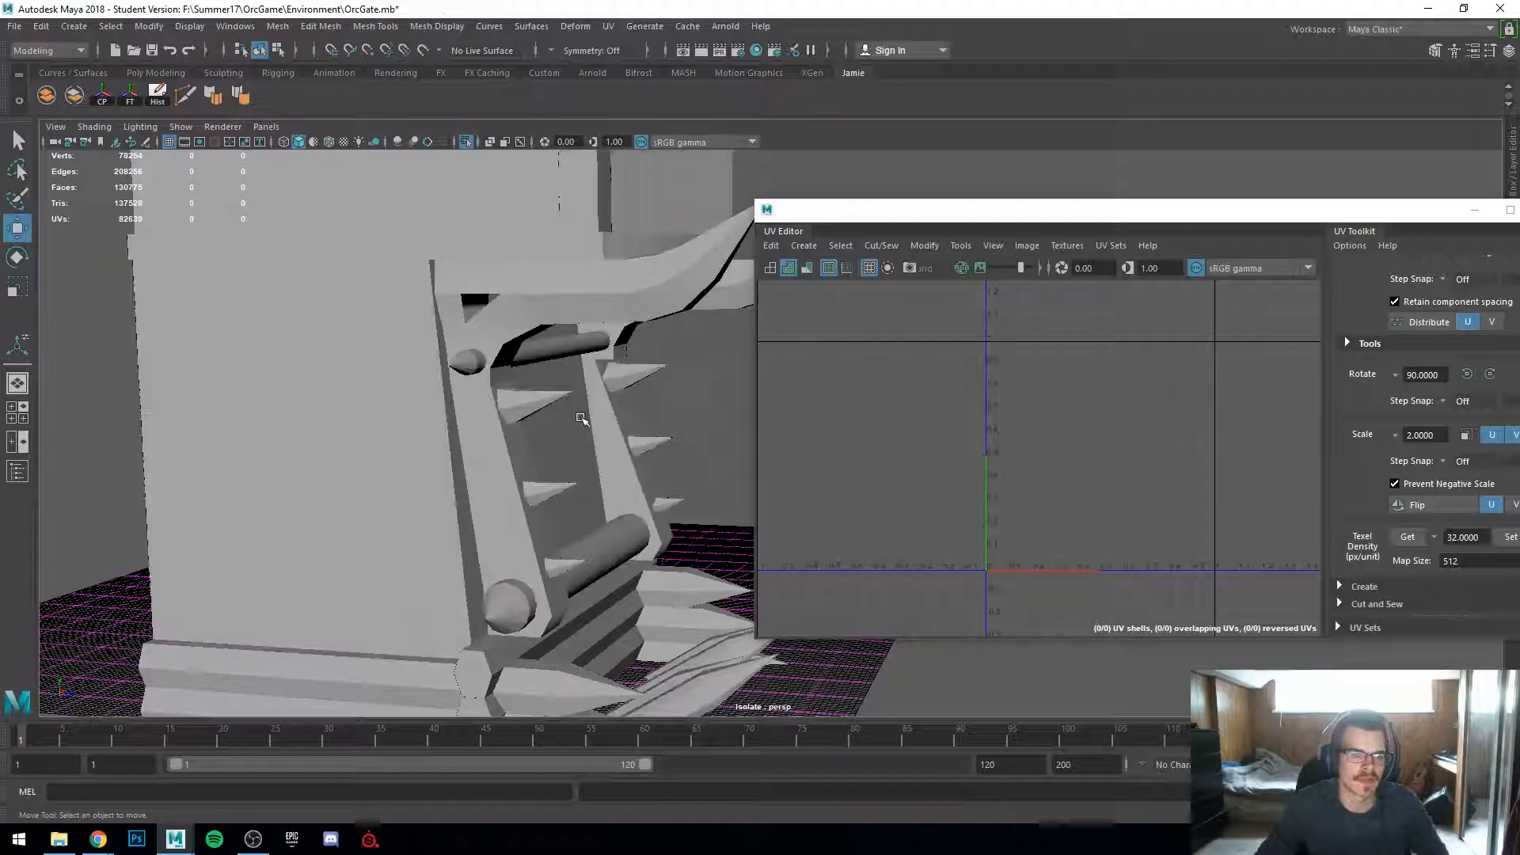
Step: Select the top spike's UV shell and move it toward the upper-left of the tile
click(552, 394)
alt+right_drag(982, 531, 1092, 461)
alt+middle_drag(1091, 461, 1058, 485)
right_drag(1066, 465, 1007, 441)
click(1113, 489)
drag(1113, 489, 1049, 442)
key(r)
click(1070, 466)
click(1110, 468)
key(w)
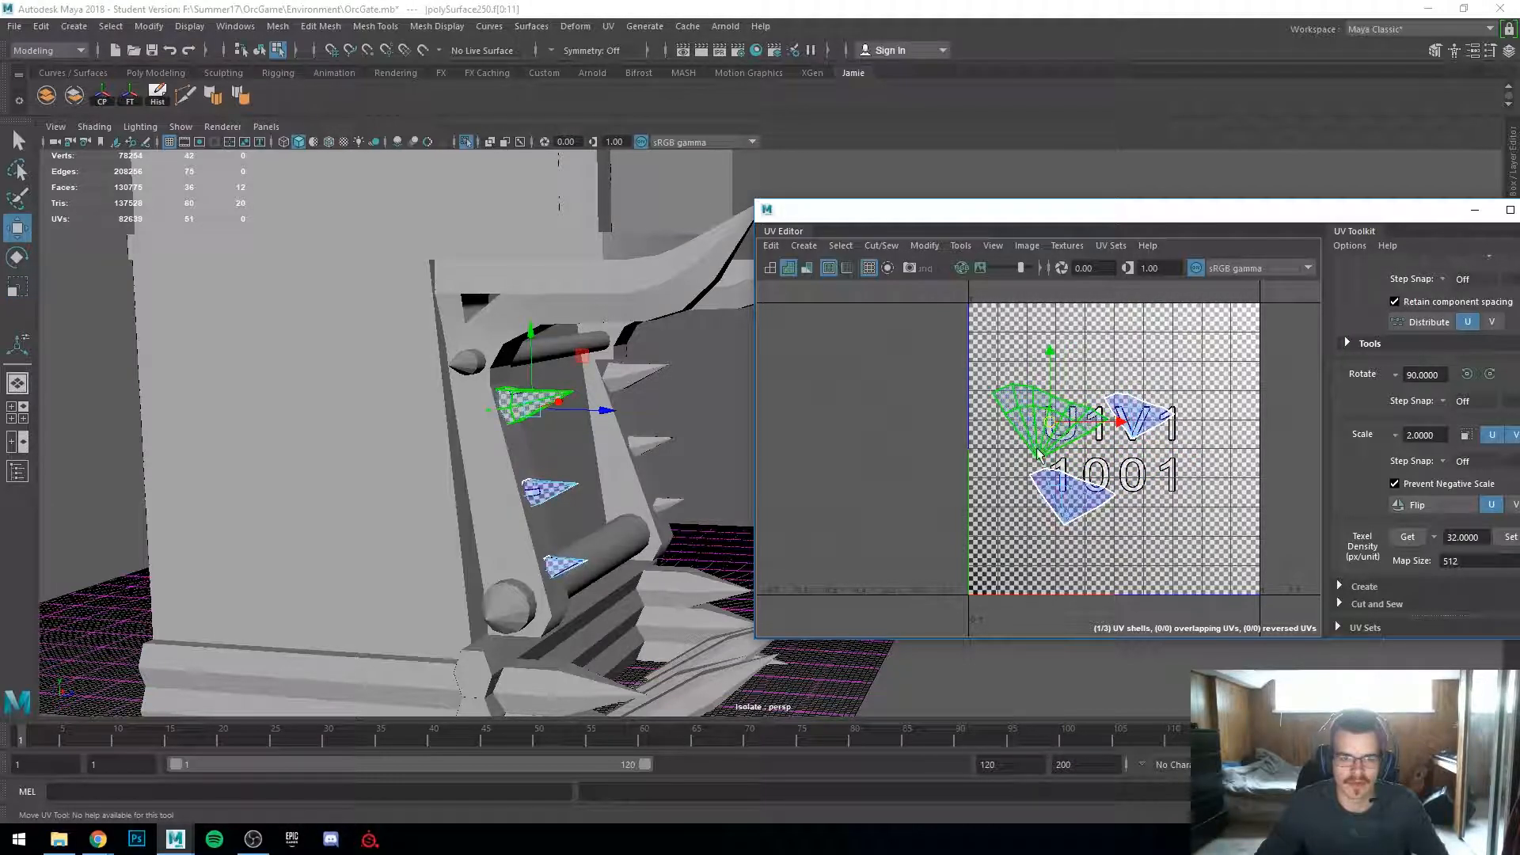
Step: Zoom and pan across the spikes and the UV layout to check the shell's checker density
scroll(483, 482, up, 3)
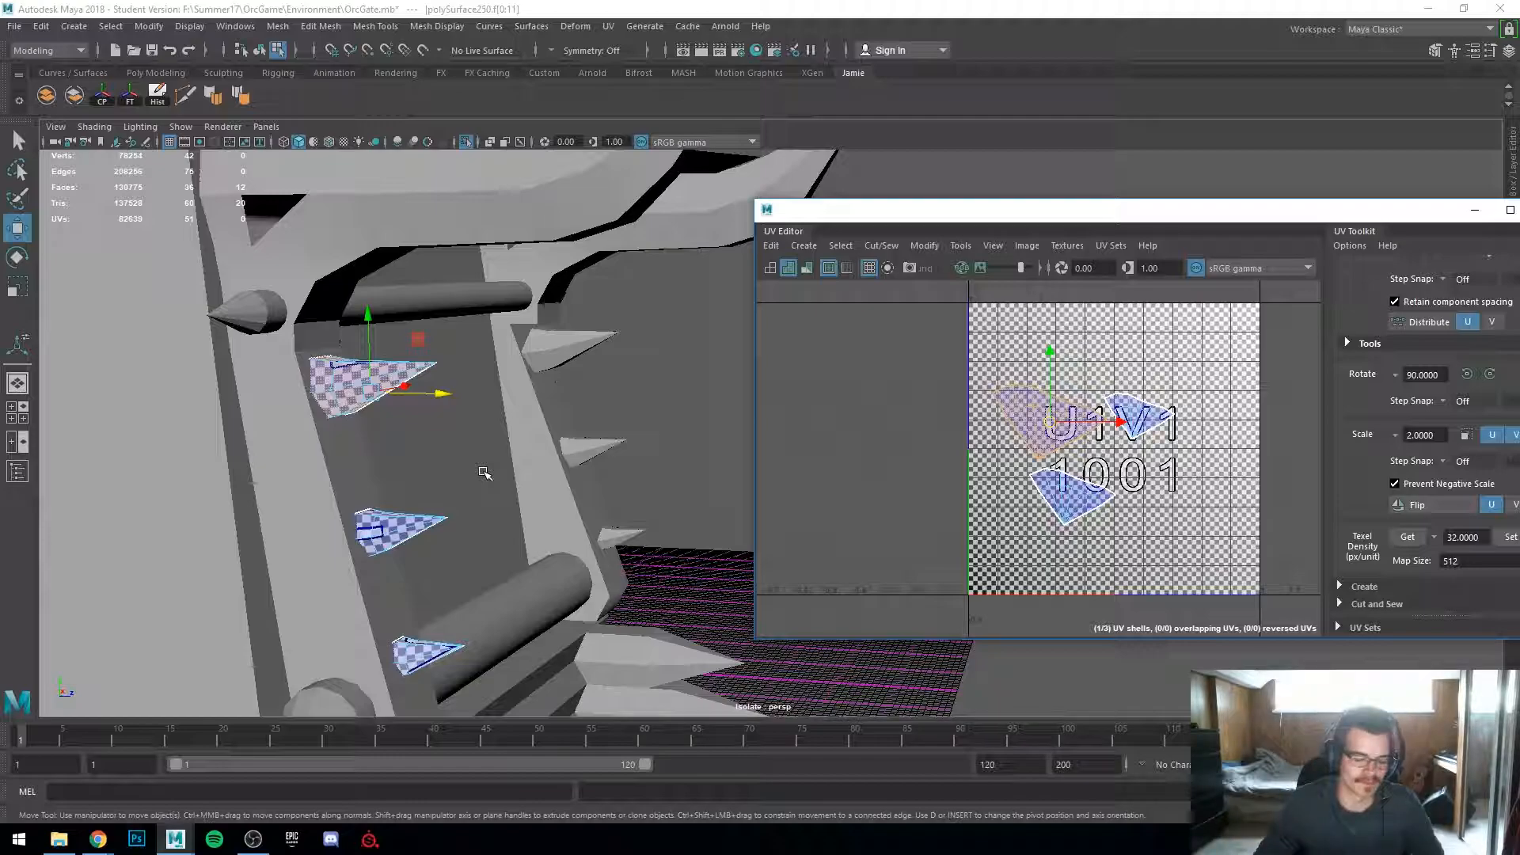
scroll(312, 501, up, 8)
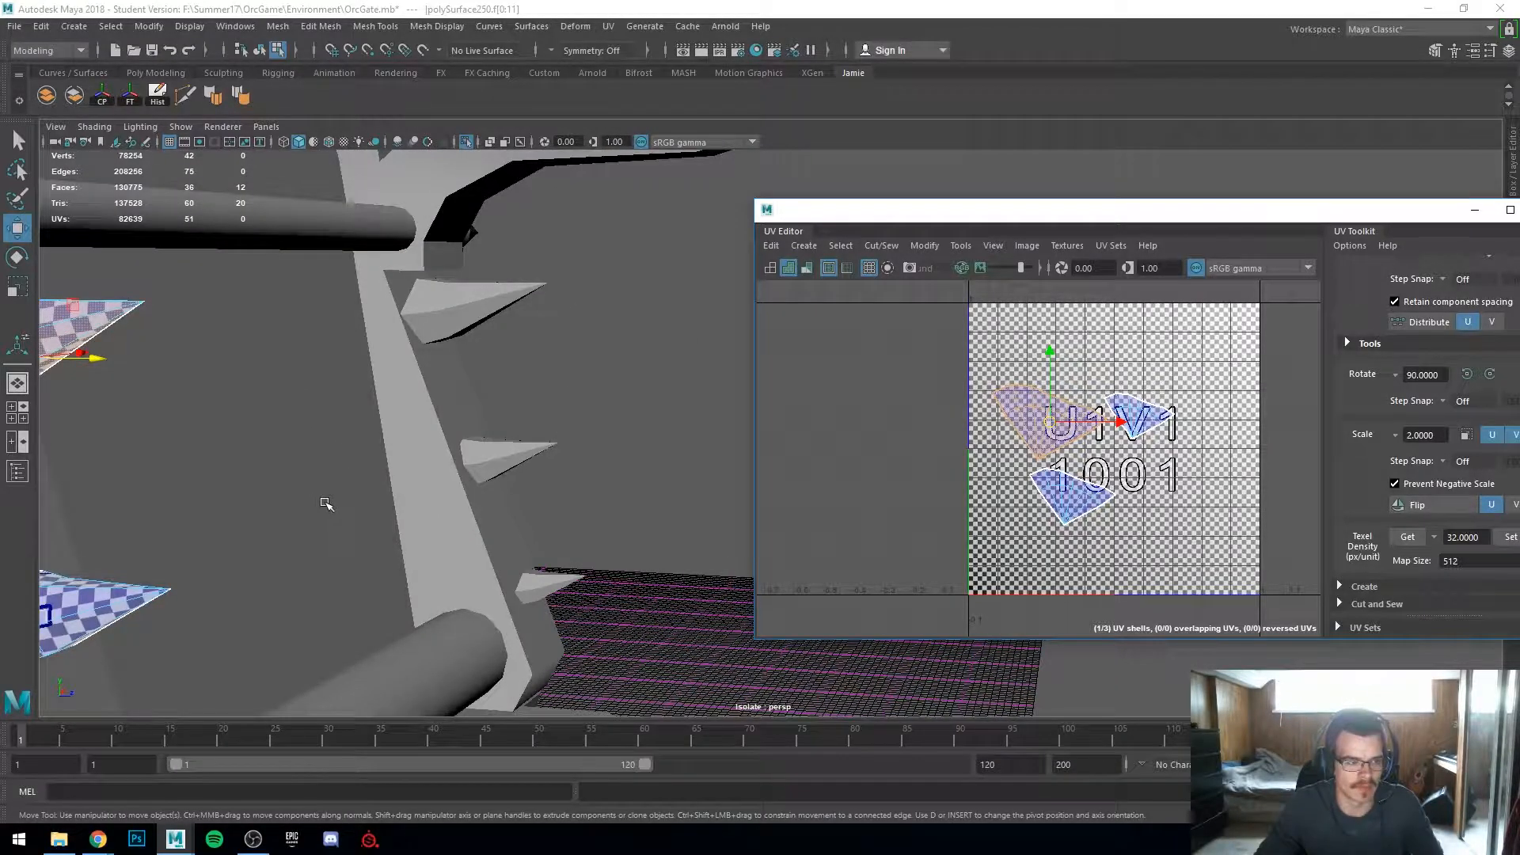
scroll(696, 487, down, 6)
mouse_move(480, 430)
alt+mouse_down()
mouse_move(472, 366)
mouse_move(467, 408)
alt+mouse_up()
scroll(766, 467, down, 2)
right_drag(1032, 484, 974, 463)
scroll(1002, 463, up, 3)
scroll(924, 507, down, 2)
alt+middle_drag(967, 497, 990, 474)
scroll(700, 499, down, 4)
Step: Move the selected shell to the tile's top-right corner
alt+drag(701, 503, 585, 604)
scroll(607, 590, down, 2)
alt+middle_drag(618, 498, 609, 513)
scroll(924, 506, up, 4)
alt+middle_drag(946, 519, 837, 533)
scroll(837, 533, down, 2)
scroll(998, 489, down, 1)
right_drag(940, 438, 885, 415)
mouse_move(979, 447)
mouse_down()
mouse_move(1165, 448)
mouse_move(1106, 345)
mouse_up()
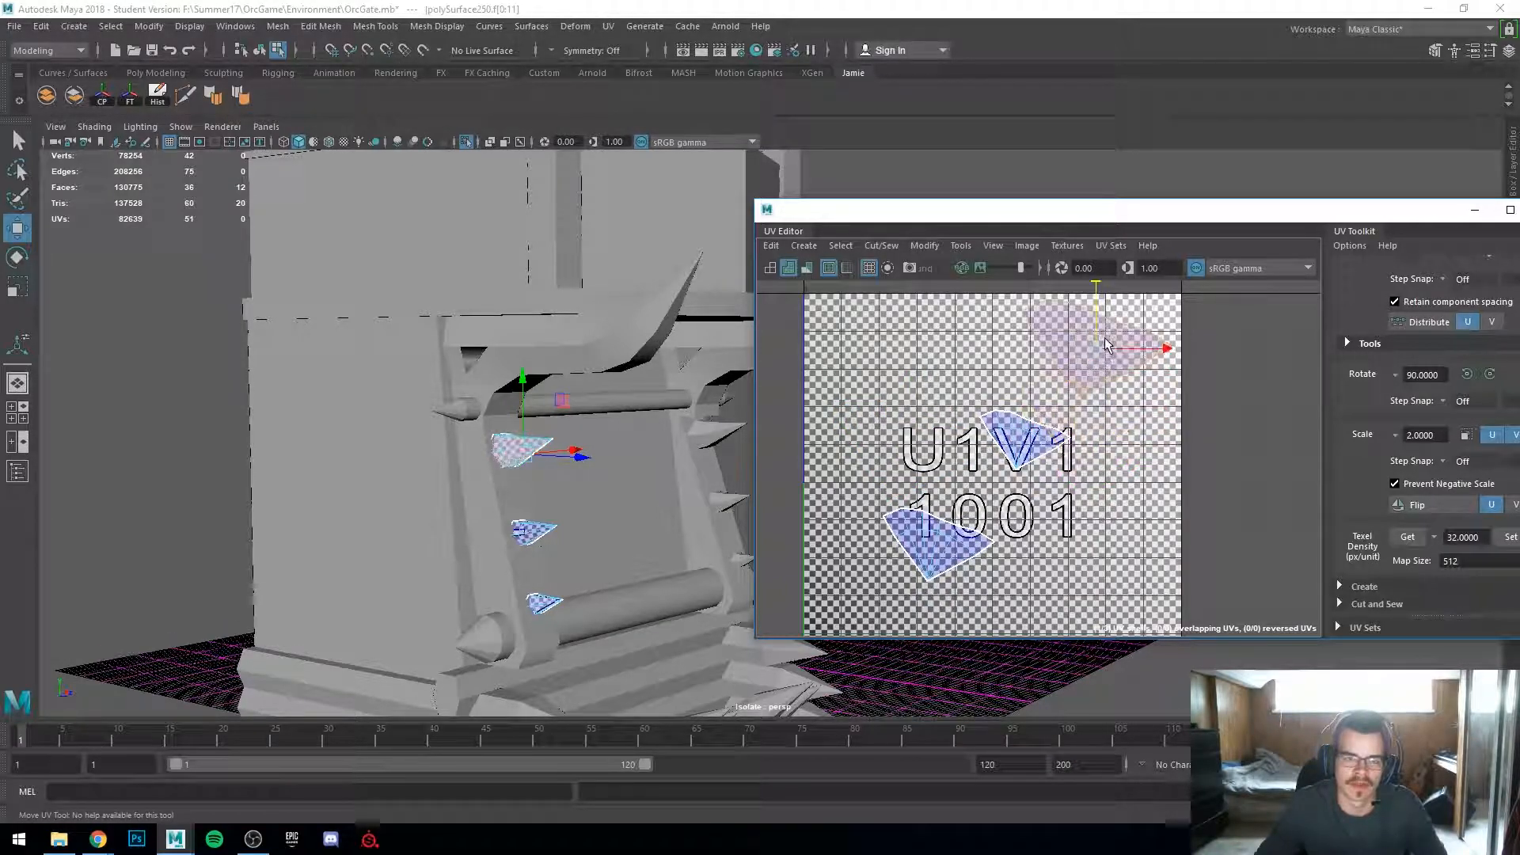
Step: Move the other two spike shells up beside it in the upper part of the tile
click(1048, 430)
drag(1025, 440, 1128, 427)
click(972, 540)
drag(972, 541, 1019, 426)
scroll(589, 504, down, 4)
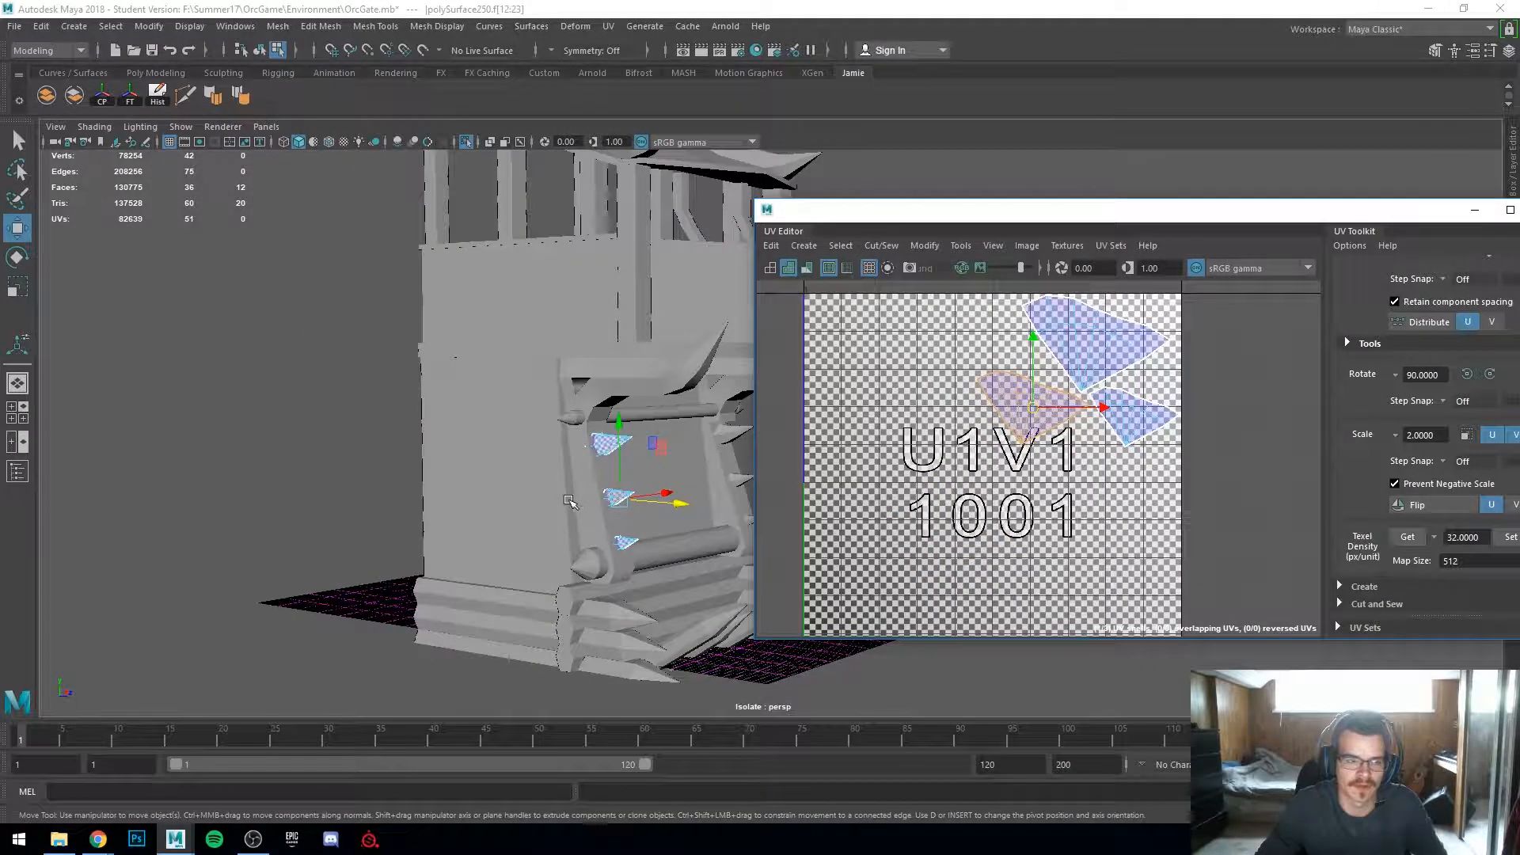
Step: Orbit and zoom around the gate's side post to inspect the small spikes' checker mapping
scroll(475, 475, up, 5)
right_click(475, 444)
right_drag(478, 449, 550, 361)
scroll(580, 387, down, 5)
alt+drag(580, 387, 681, 509)
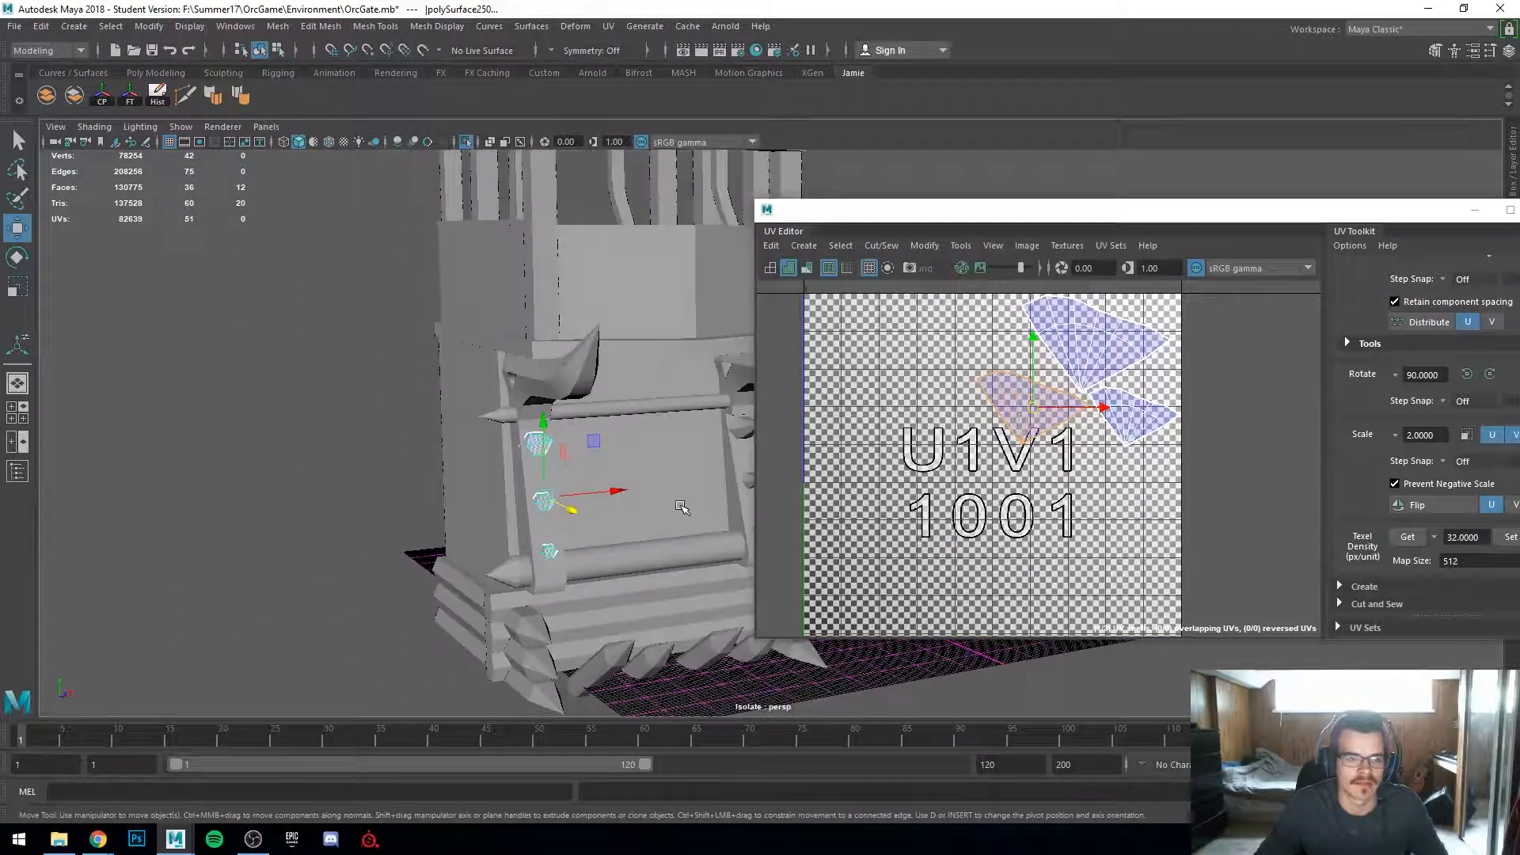
scroll(686, 509, up, 3)
alt+middle_drag(665, 519, 522, 468)
alt+drag(564, 497, 615, 448)
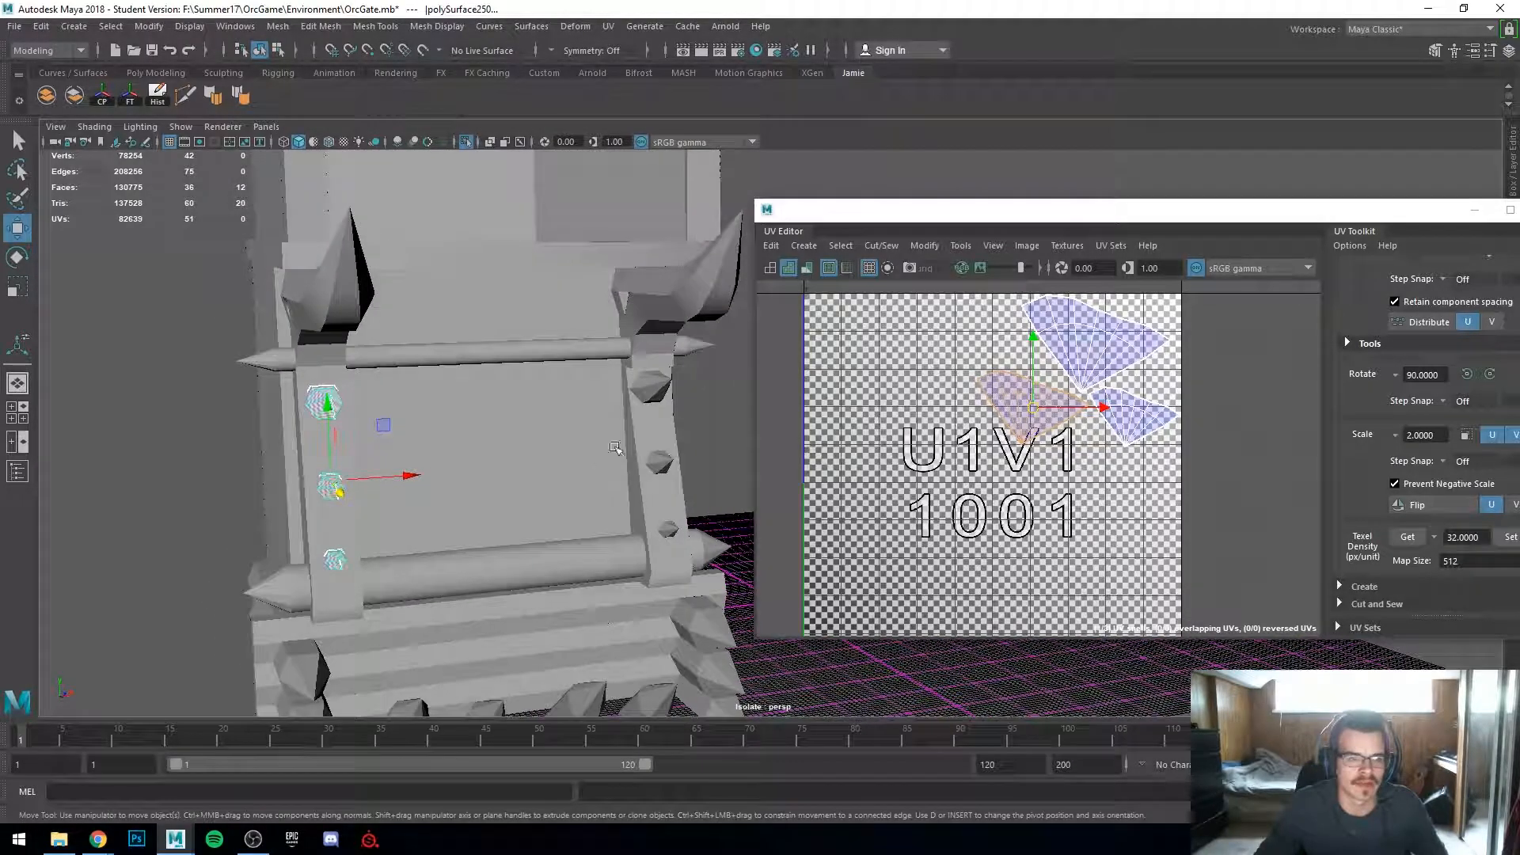
Step: Select the small spikes object, duplicate it, and move the copy across to the opposite post
click(642, 398)
click(327, 397)
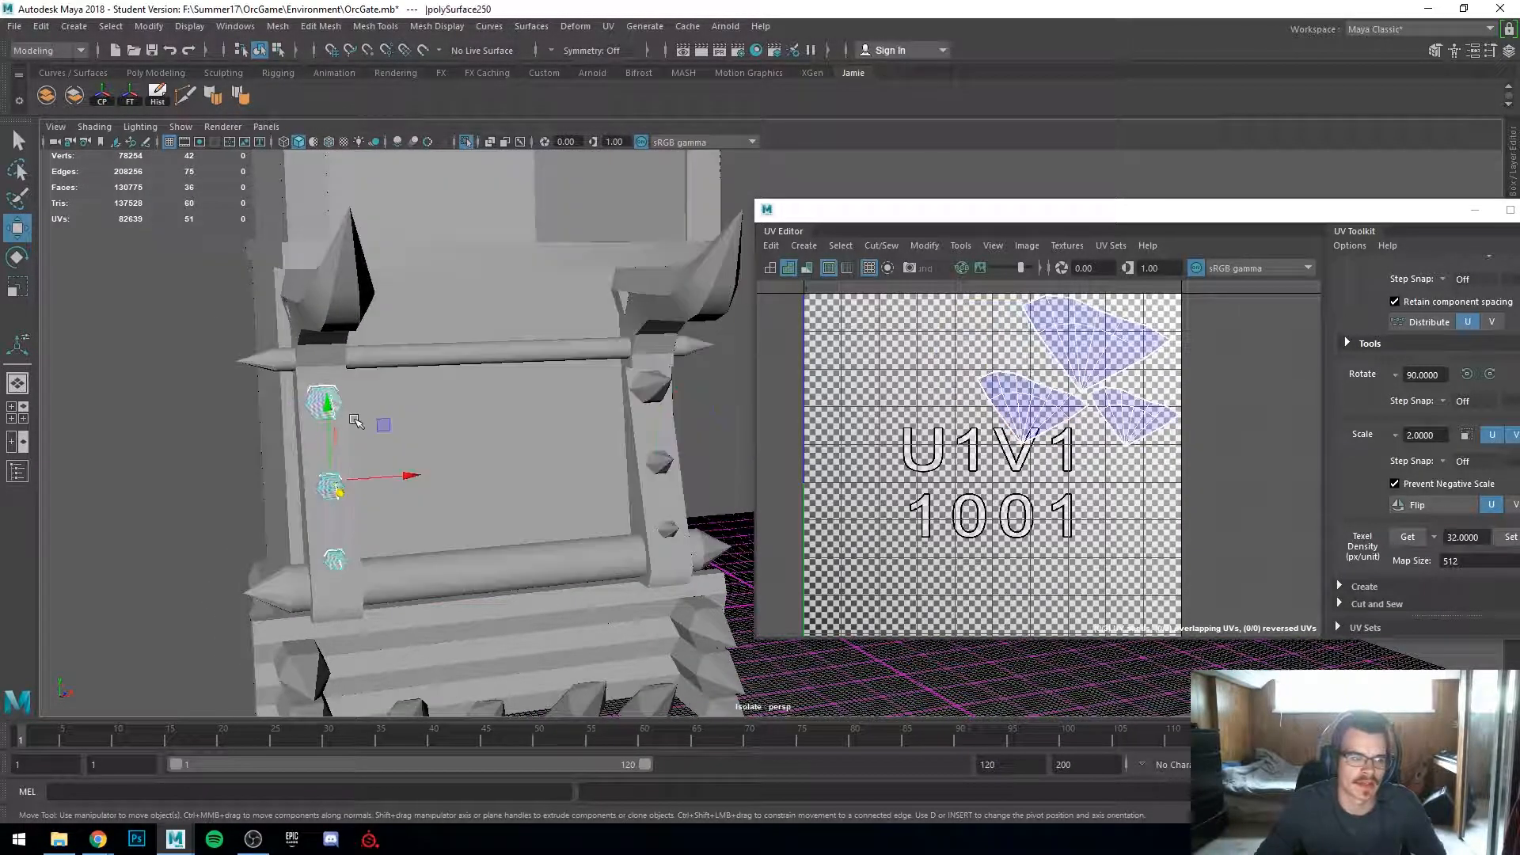
scroll(372, 431, up, 1)
alt+drag(419, 477, 441, 498)
key(ctrl+d)
drag(349, 478, 710, 467)
key(ctrl+z)
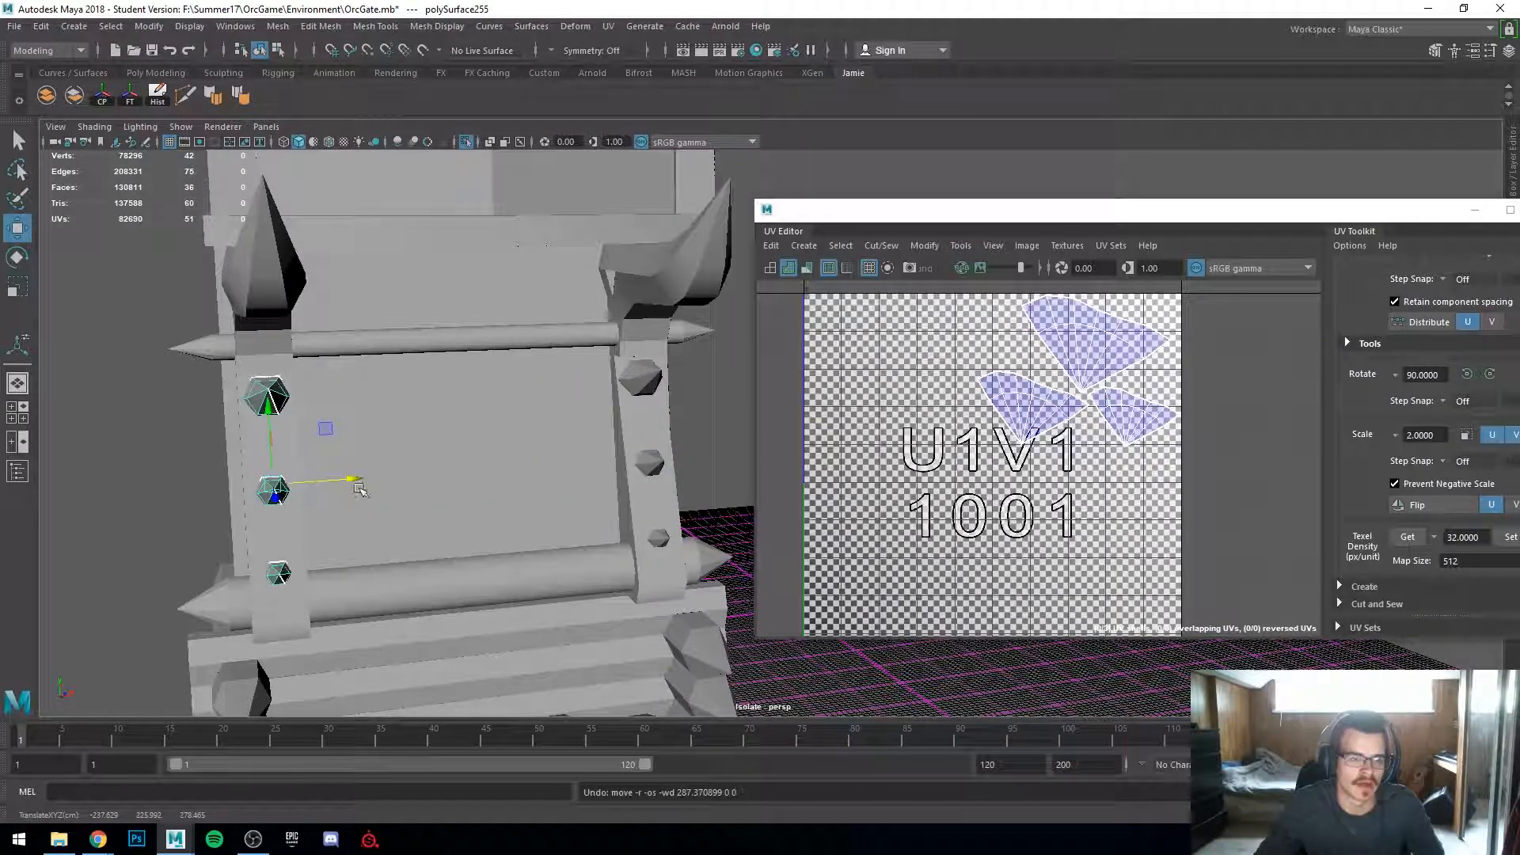
drag(355, 482, 646, 479)
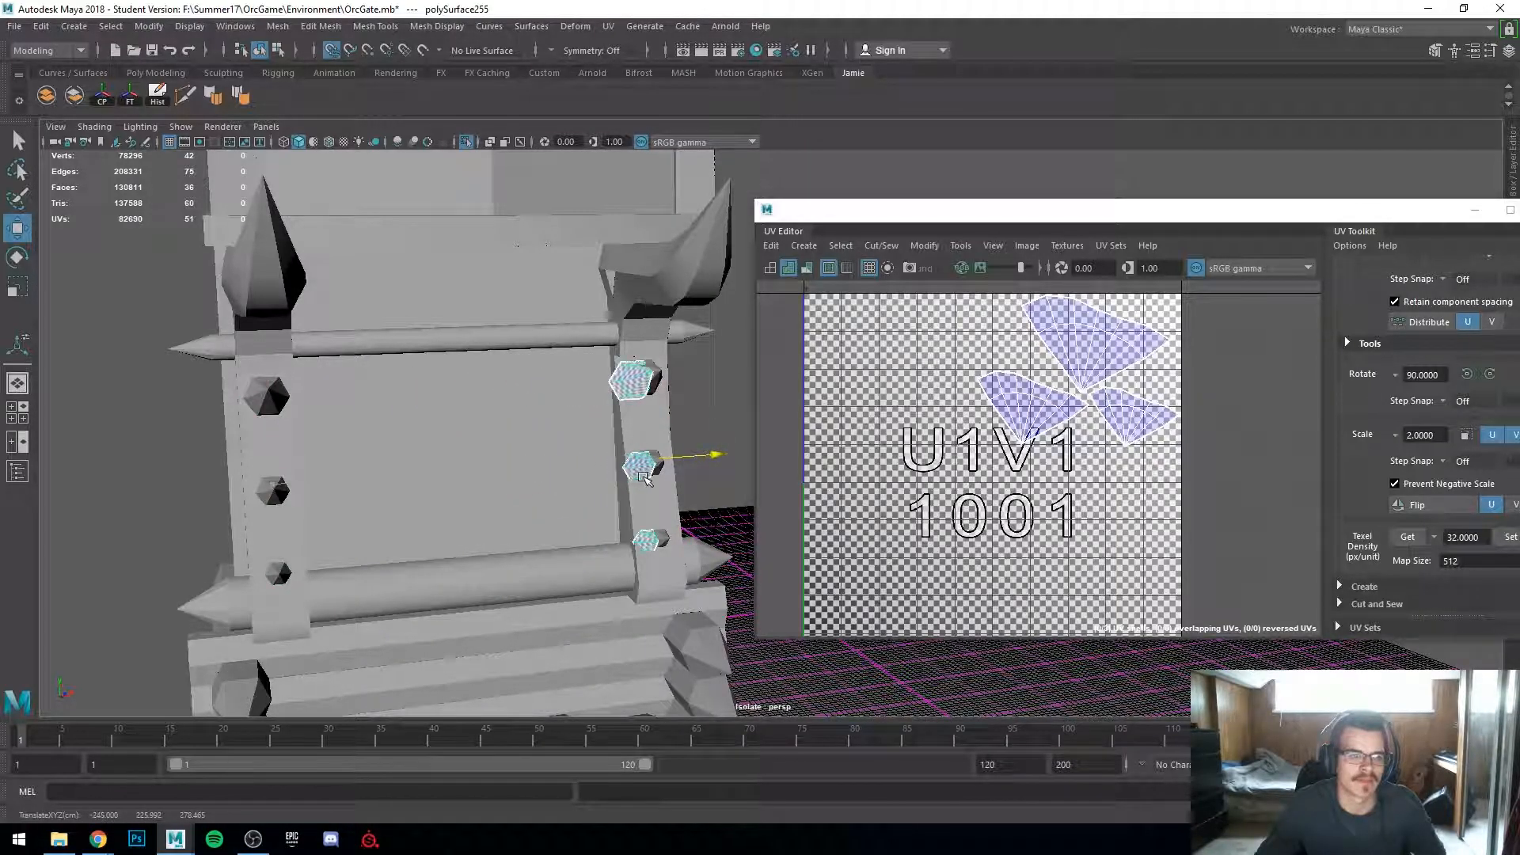
Step: Select the spike objects on the post and delete them
scroll(623, 483, up, 8)
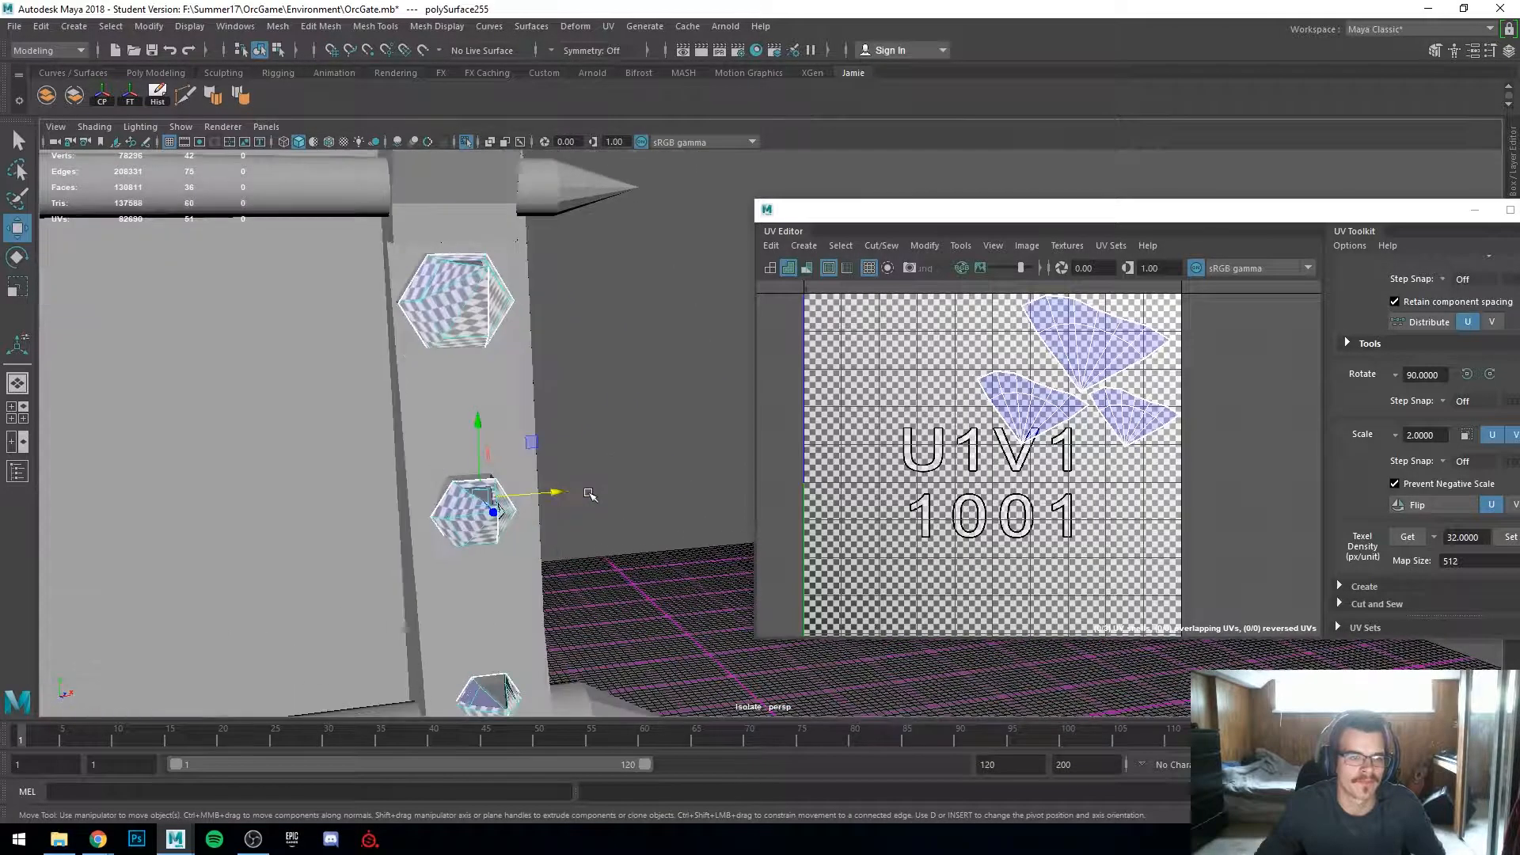
alt+drag(380, 554, 491, 536)
alt+middle_drag(385, 525, 787, 401)
scroll(715, 410, down, 3)
alt+drag(681, 425, 532, 473)
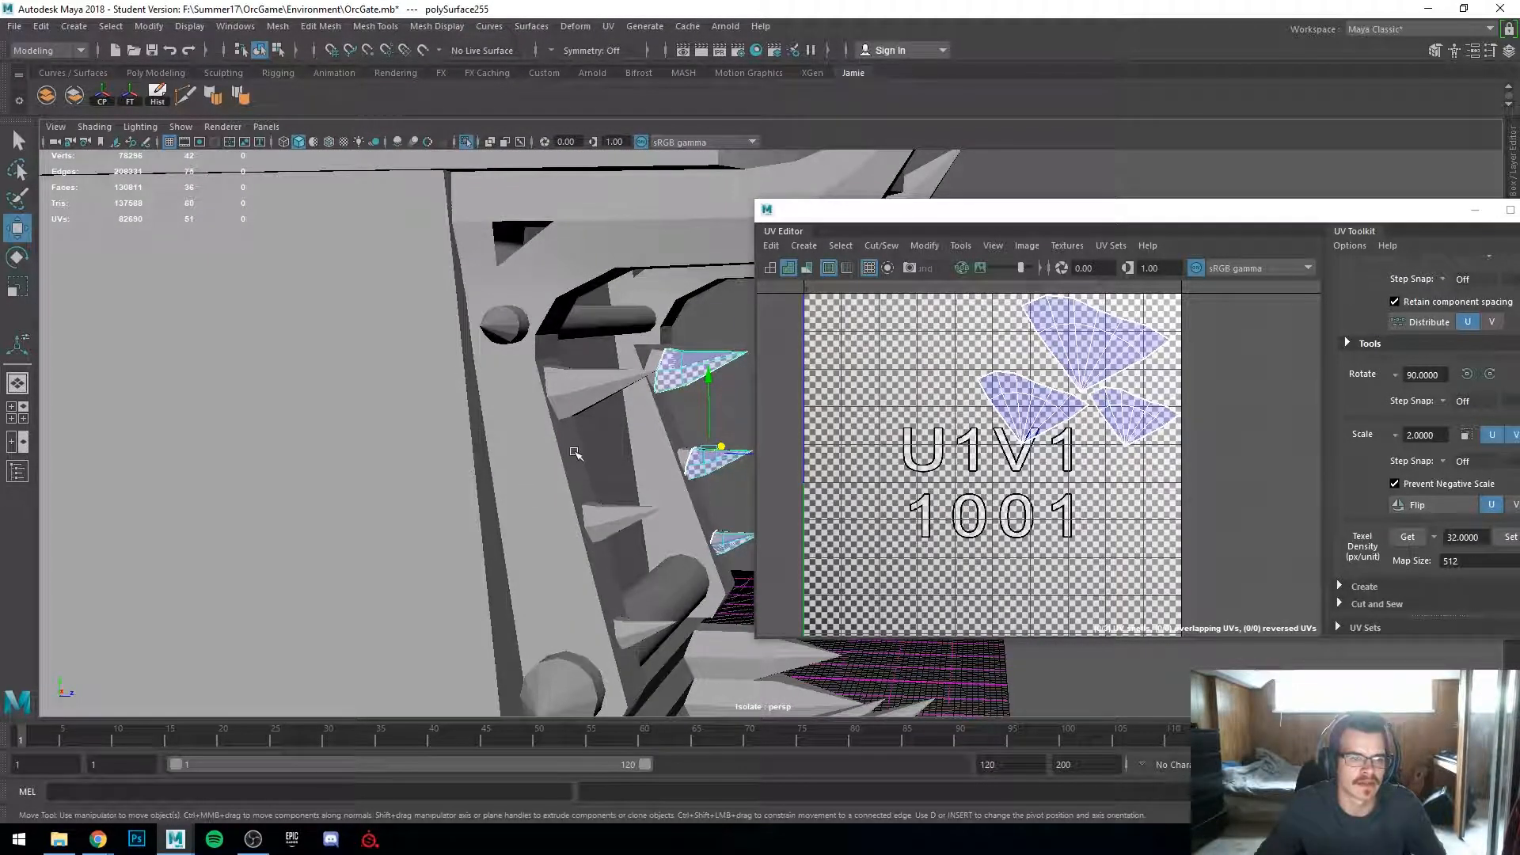
click(554, 453)
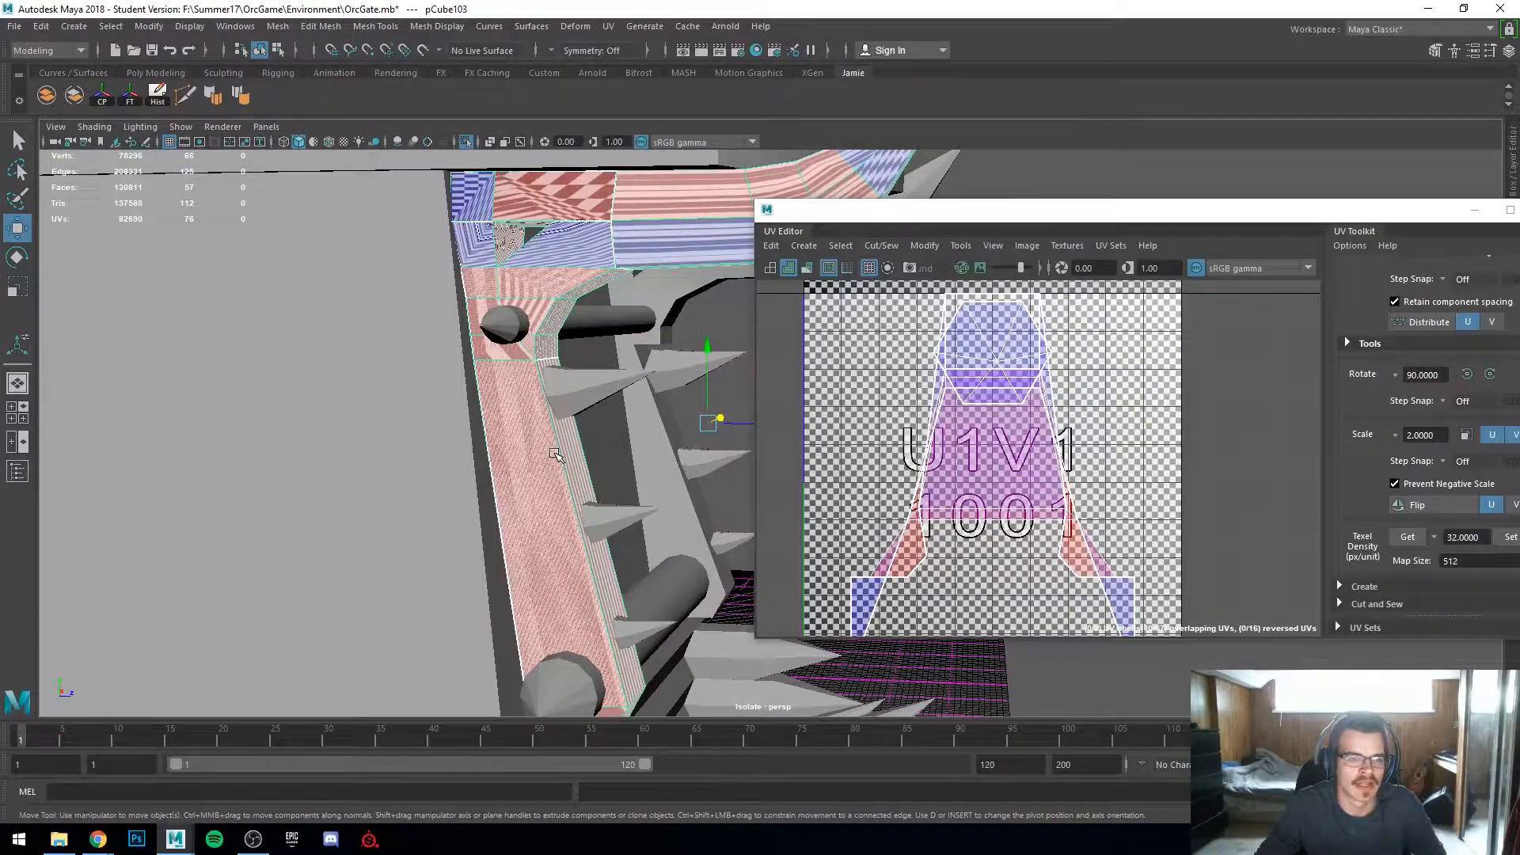
alt+drag(555, 453, 523, 469)
click(660, 375)
key(Delete)
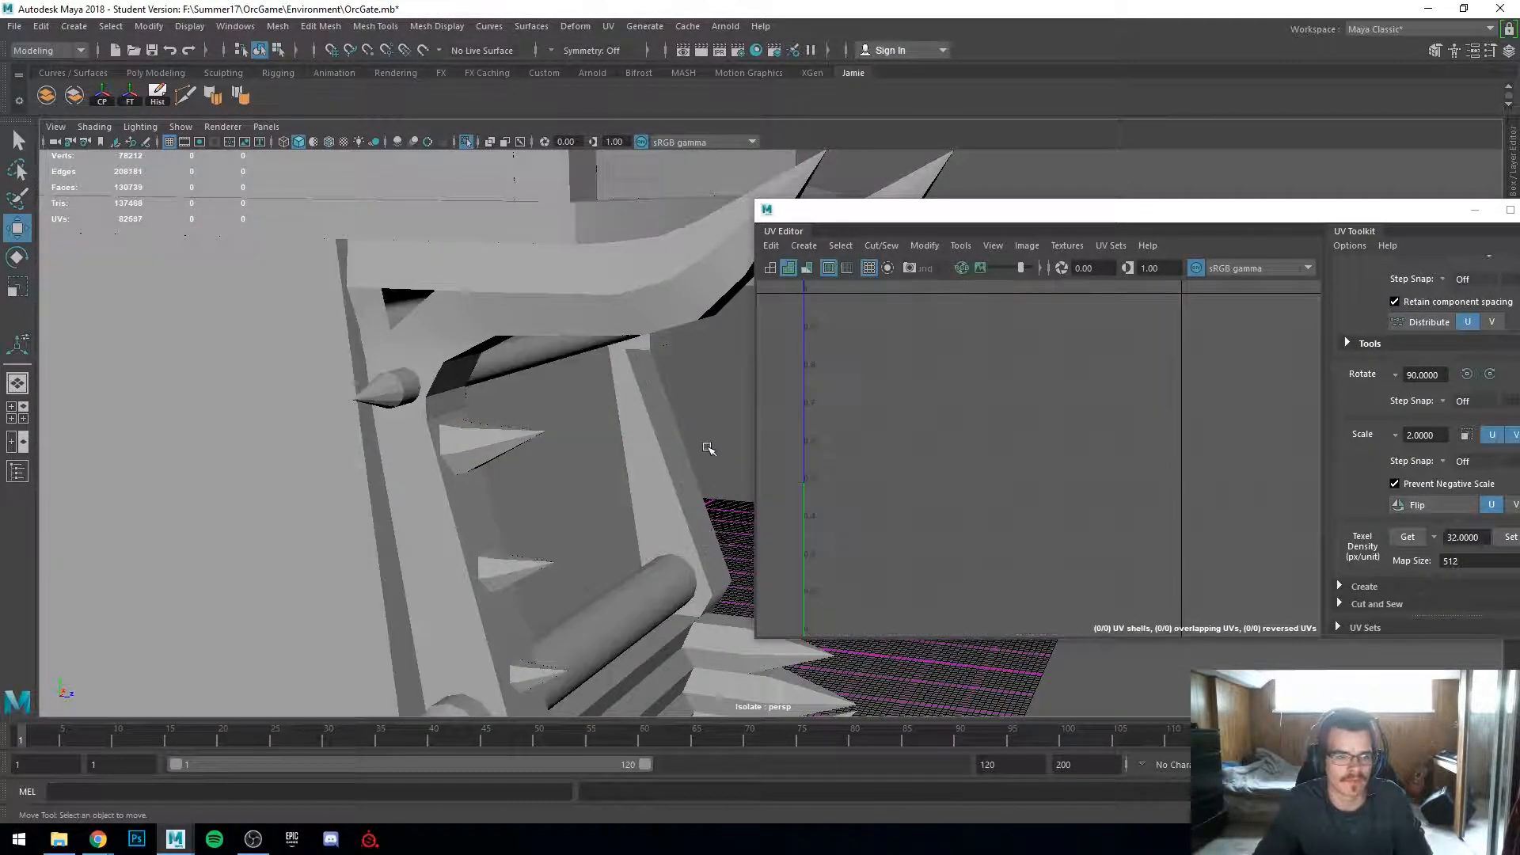
Step: Select the horizontal spiked bar and zoom in on its tip to inspect its checker density
click(555, 318)
alt+drag(555, 318, 468, 448)
alt+middle_drag(425, 479, 586, 531)
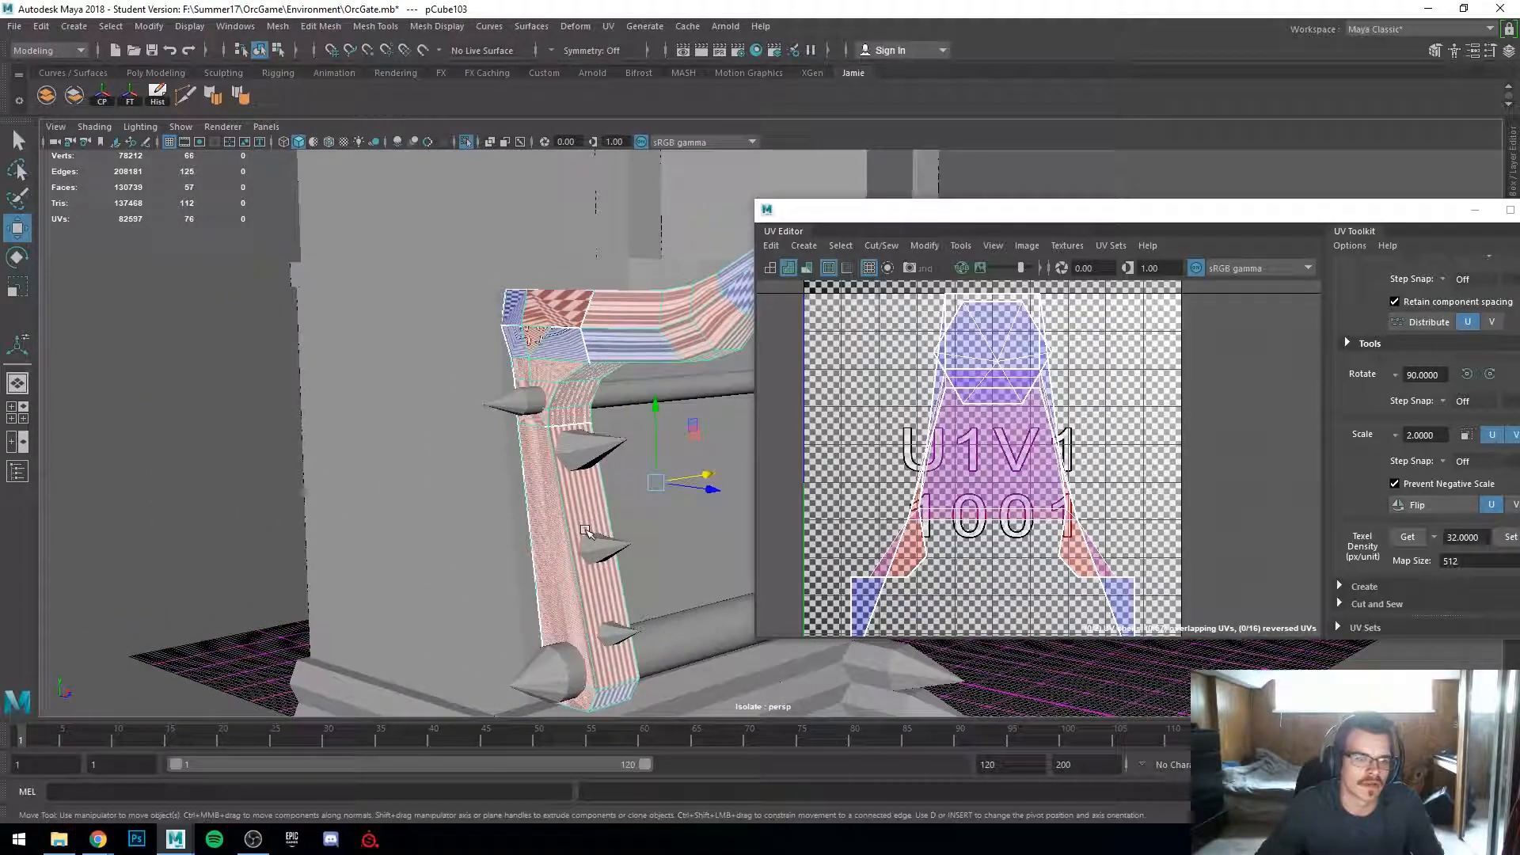
click(638, 391)
alt+drag(622, 425, 326, 441)
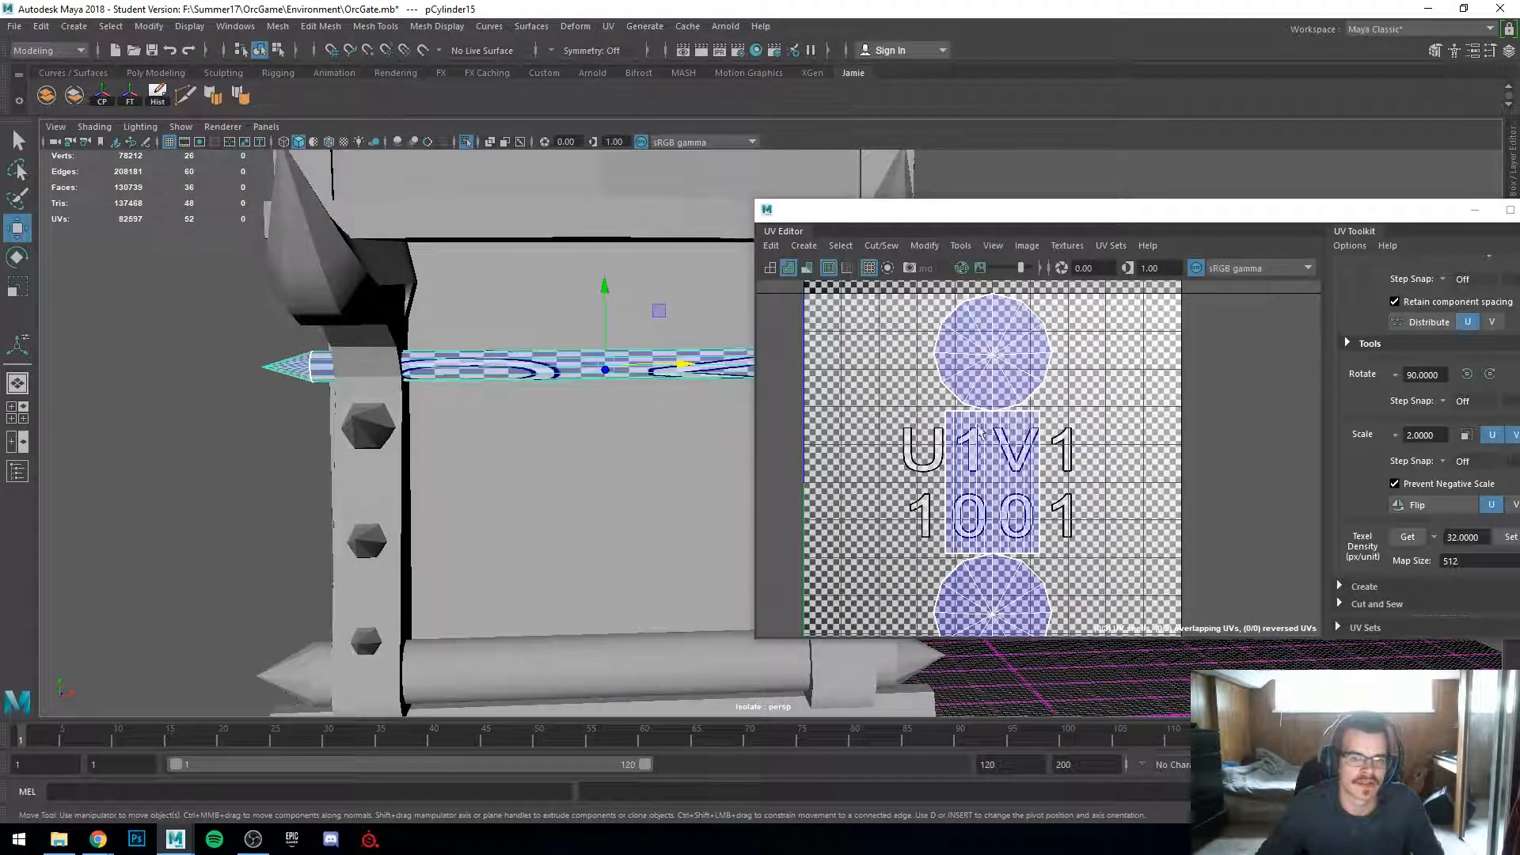
scroll(333, 435, up, 2)
alt+middle_drag(229, 403, 572, 436)
alt+drag(371, 392, 723, 420)
scroll(949, 393, down, 2)
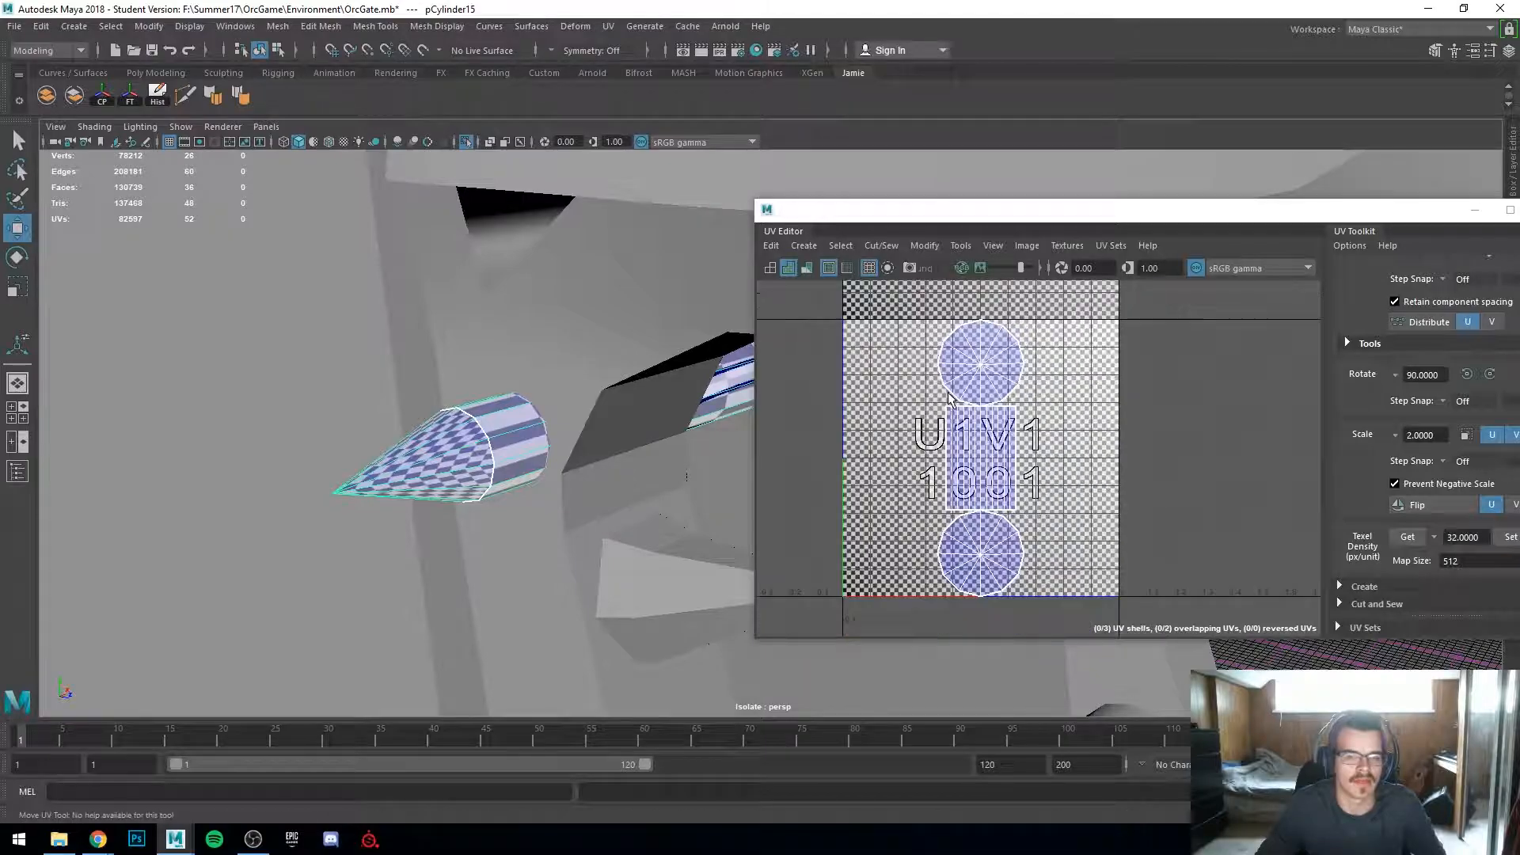
Step: Reposition the UV Editor window away from the viewport and clear the selection
drag(1071, 214, 1268, 178)
alt+drag(664, 444, 528, 532)
alt+middle_drag(529, 532, 309, 520)
scroll(309, 520, down, 2)
alt+middle_drag(608, 570, 622, 523)
scroll(622, 524, down, 5)
alt+drag(618, 532, 614, 578)
click(763, 500)
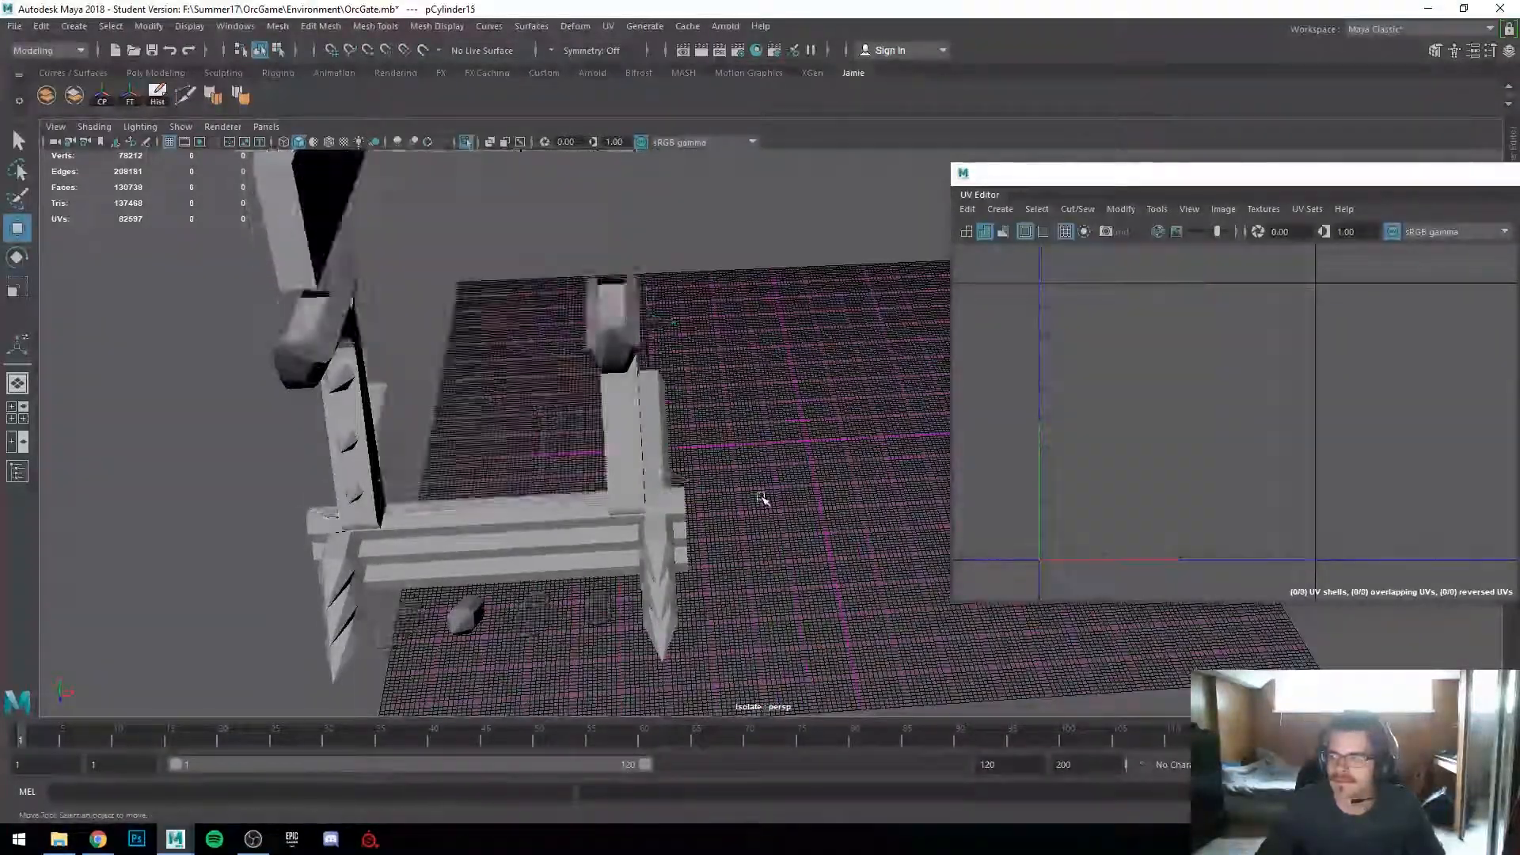
Step: Select a spare cylinder beside the gate and scale it up
shift+right_drag(774, 420, 782, 456)
shift+right_drag(710, 421, 707, 419)
key(r)
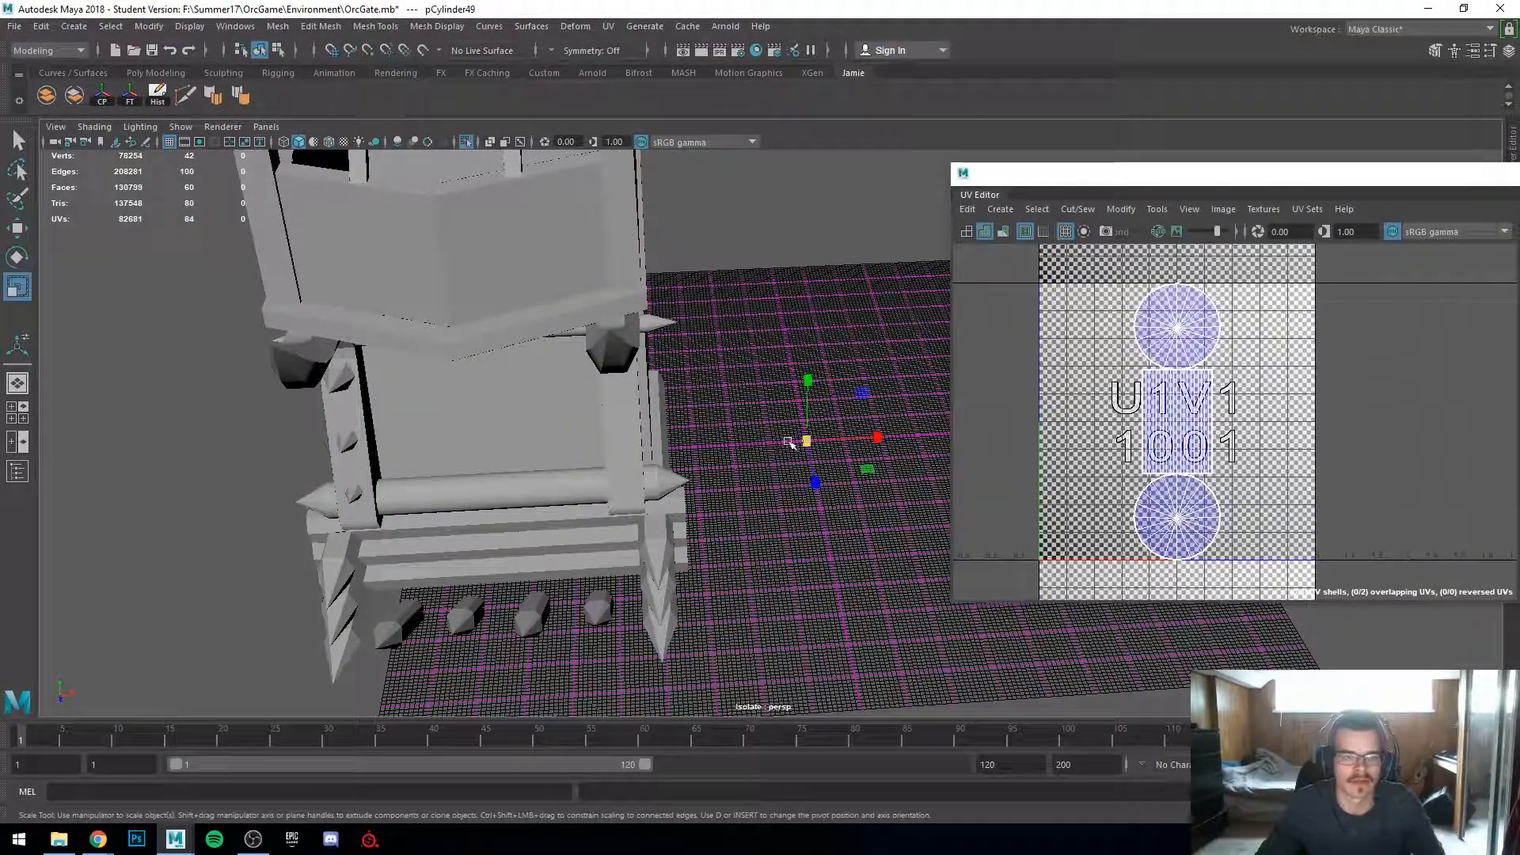
drag(804, 440, 1016, 464)
alt+drag(780, 566, 745, 500)
alt+middle_drag(745, 500, 616, 458)
alt+right_drag(617, 458, 553, 595)
alt+middle_drag(553, 595, 616, 461)
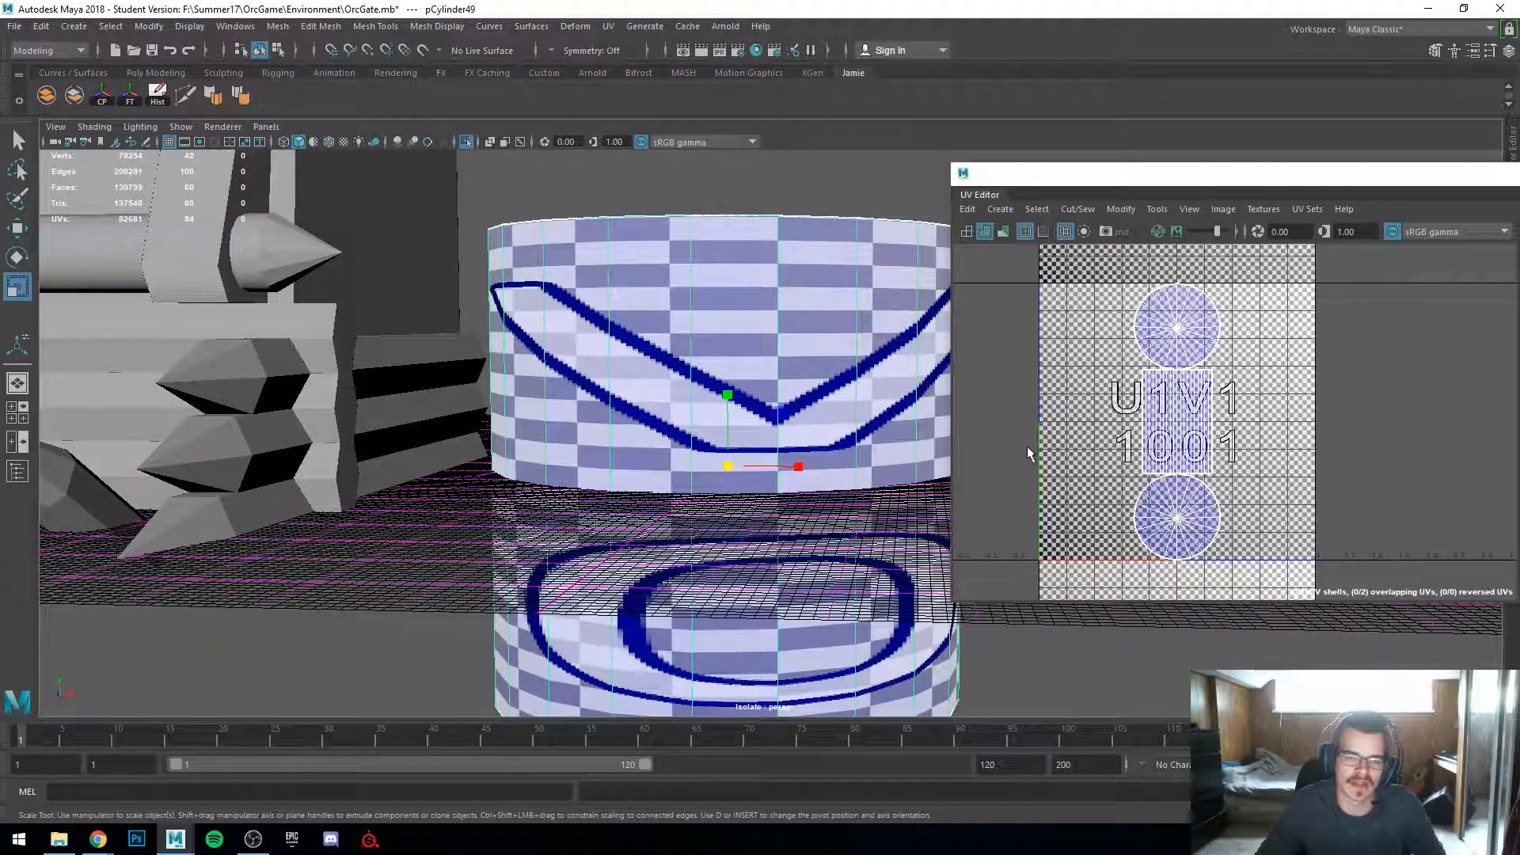
Step: Select the spare cylinder's cap UV shell and delete the spare cylinder
right_drag(1145, 401, 1105, 384)
click(1175, 413)
drag(1181, 367, 1198, 422)
alt+drag(918, 386, 840, 397)
alt+right_drag(840, 398, 751, 383)
alt+drag(750, 383, 614, 425)
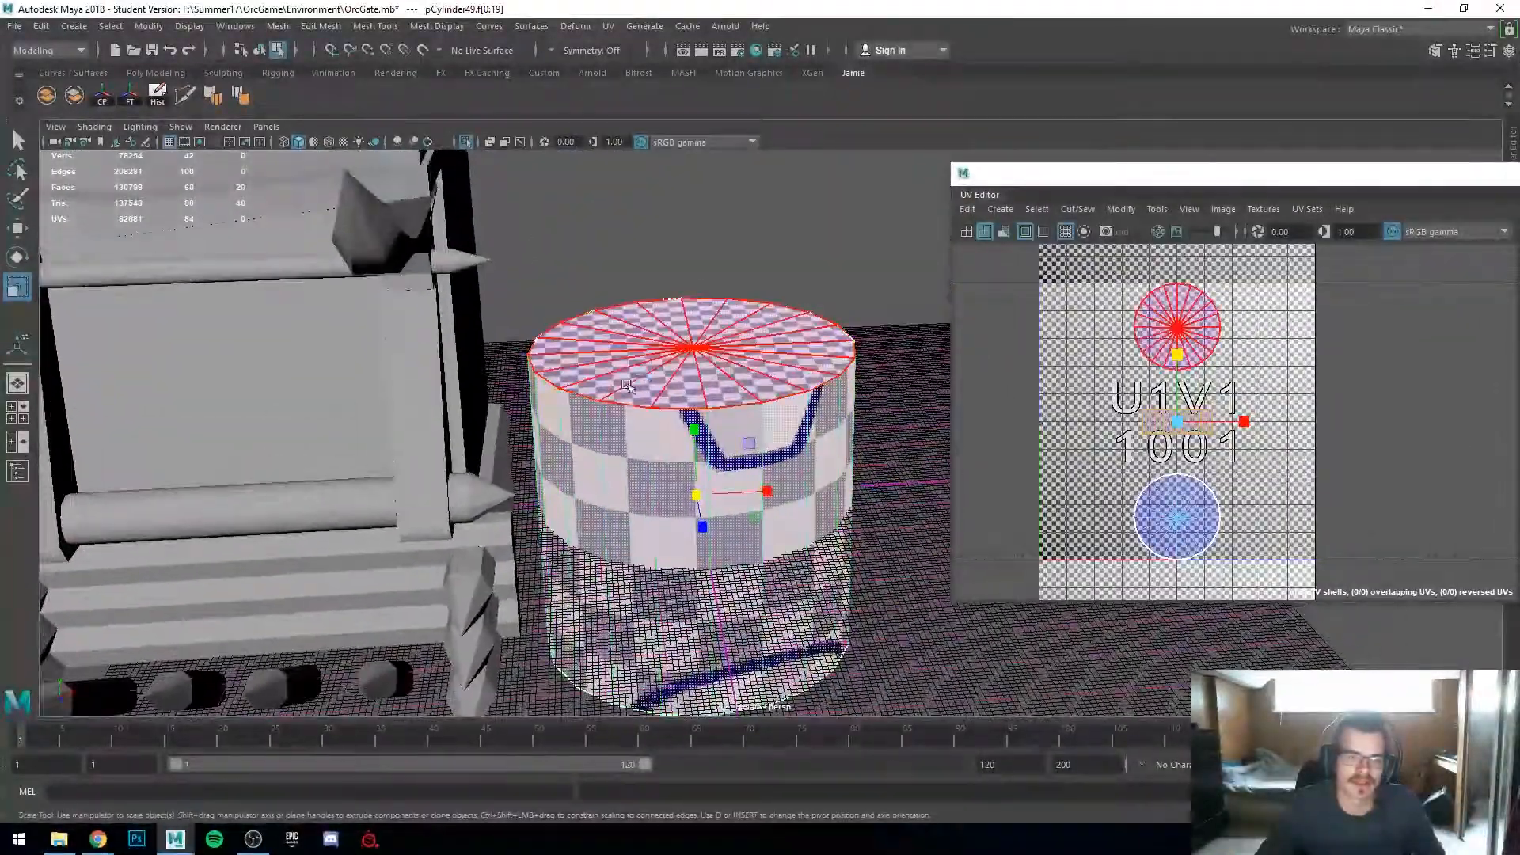
right_drag(1183, 425, 1138, 394)
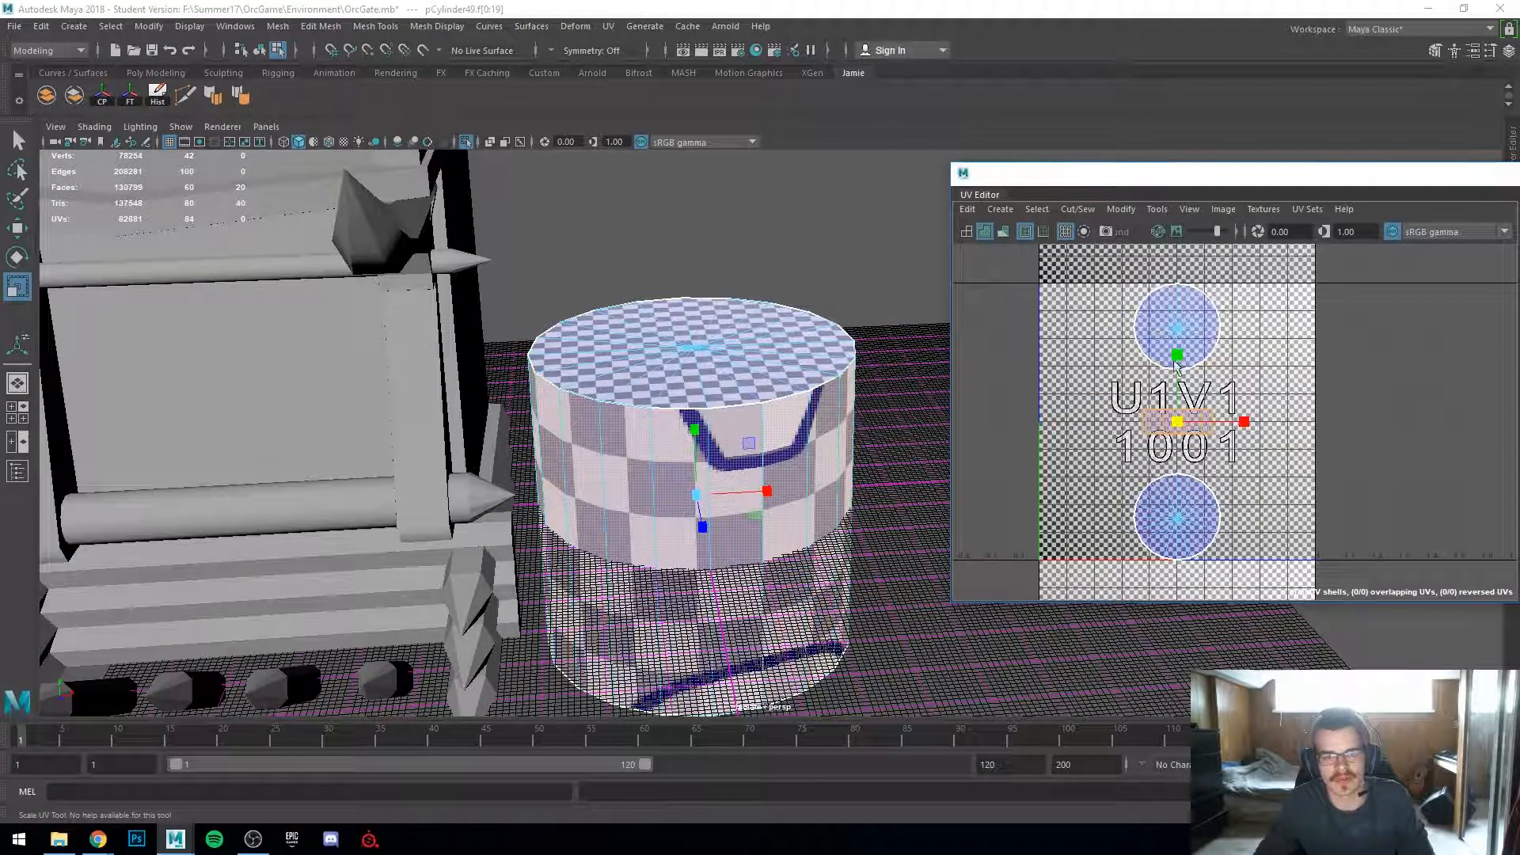
click(1173, 508)
right_drag(697, 313, 788, 265)
key(Delete)
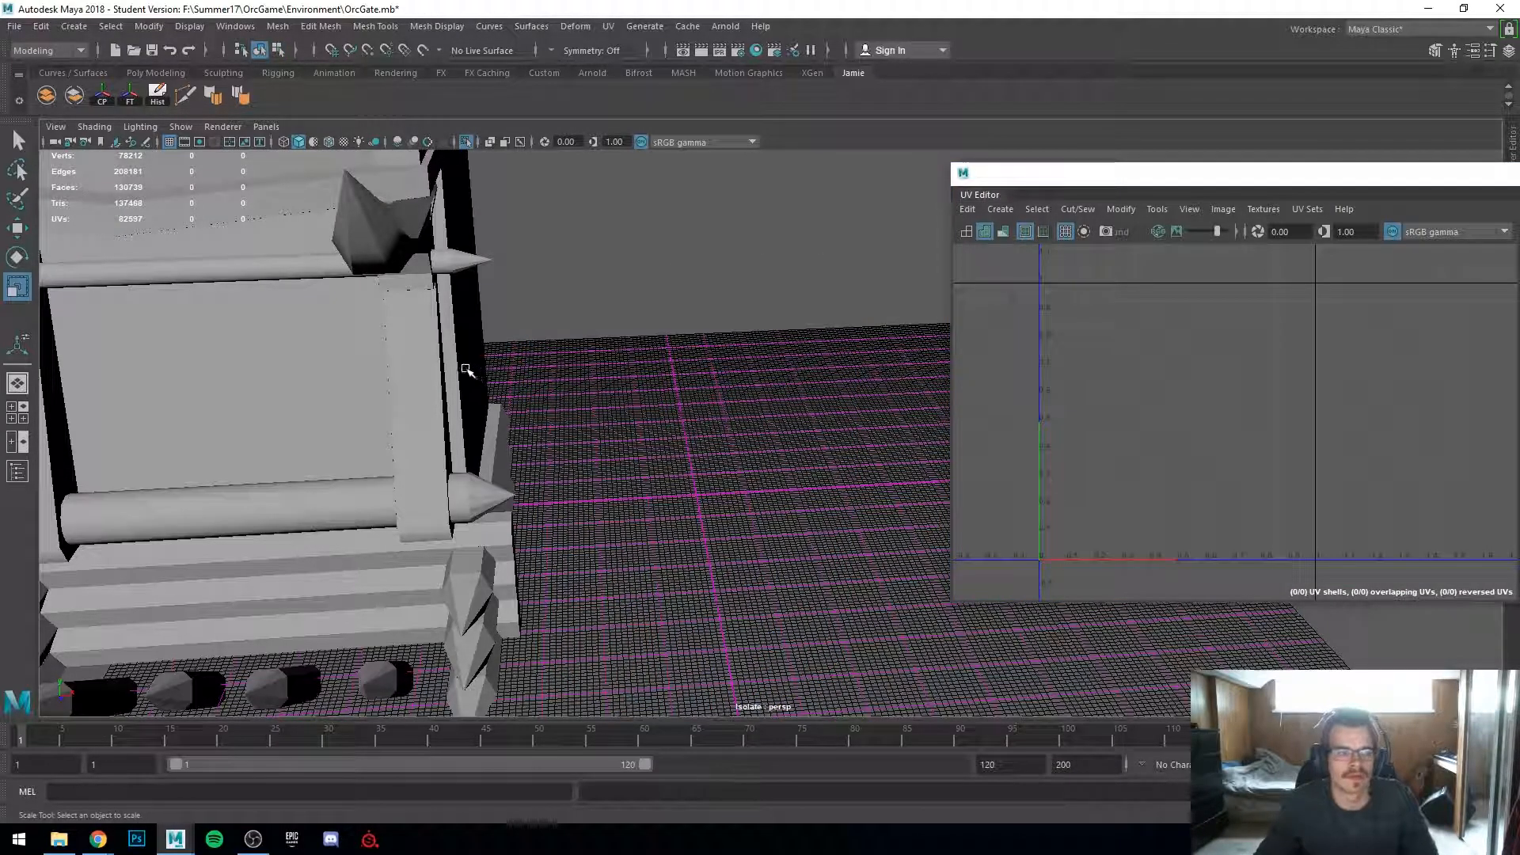
Step: Navigate back to the gate and select and frame the horizontal spiked bar
alt+drag(471, 371, 353, 349)
alt+middle_drag(353, 349, 744, 431)
click(641, 364)
key(f)
alt+drag(555, 467, 619, 405)
right_drag(619, 405, 621, 413)
right_drag(682, 372, 759, 338)
scroll(760, 332, down, 12)
alt+drag(892, 401, 511, 417)
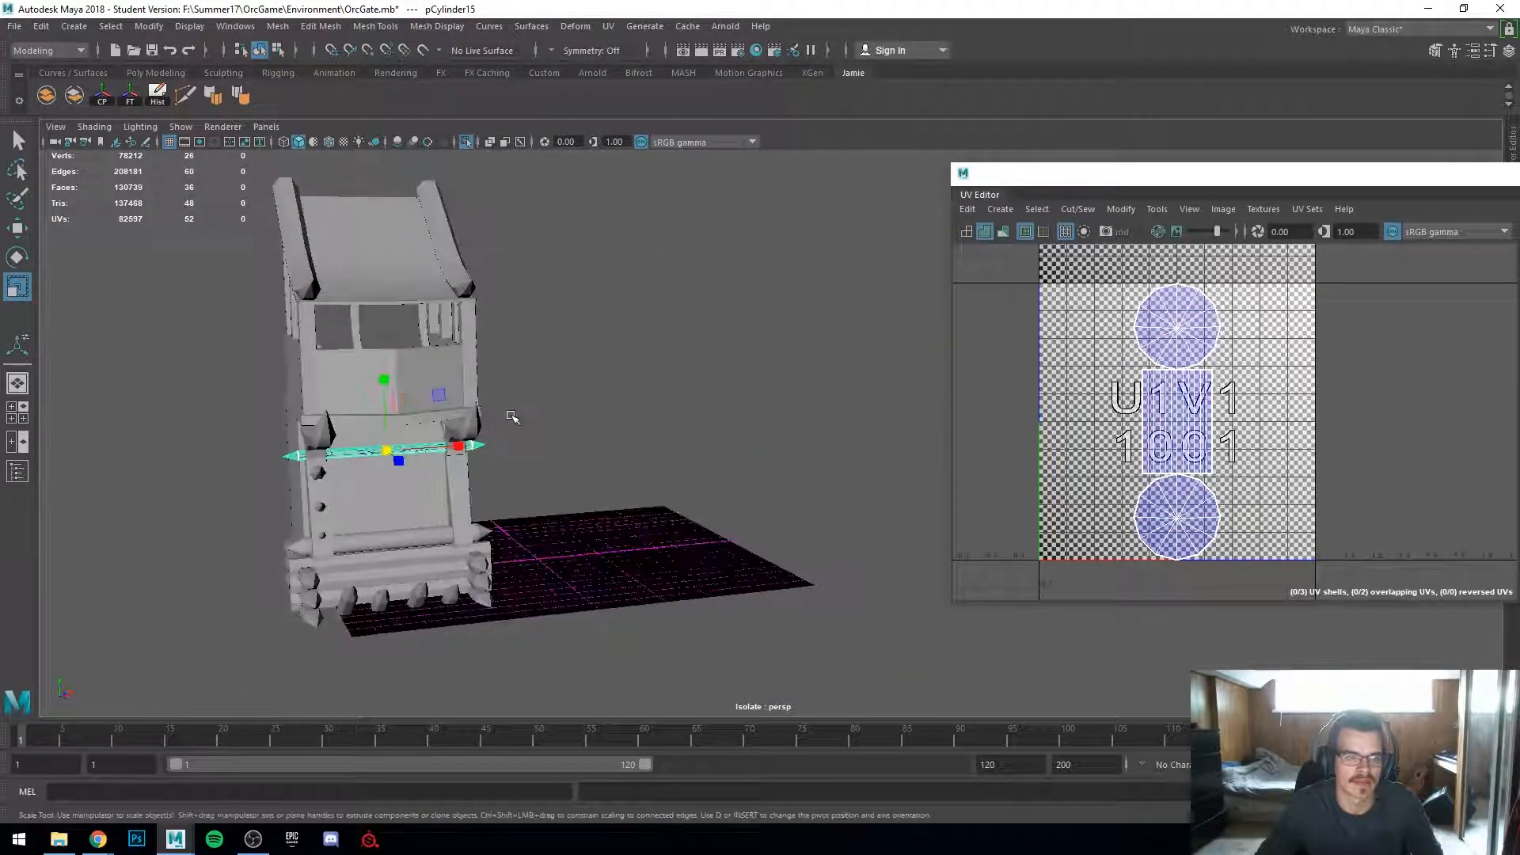
Step: Select the bar's shaft faces and apply a Cylindrical UV projection to them
scroll(385, 298, up, 5)
alt+drag(386, 297, 531, 465)
right_drag(544, 413, 557, 438)
scroll(557, 438, down, 4)
drag(622, 449, 625, 452)
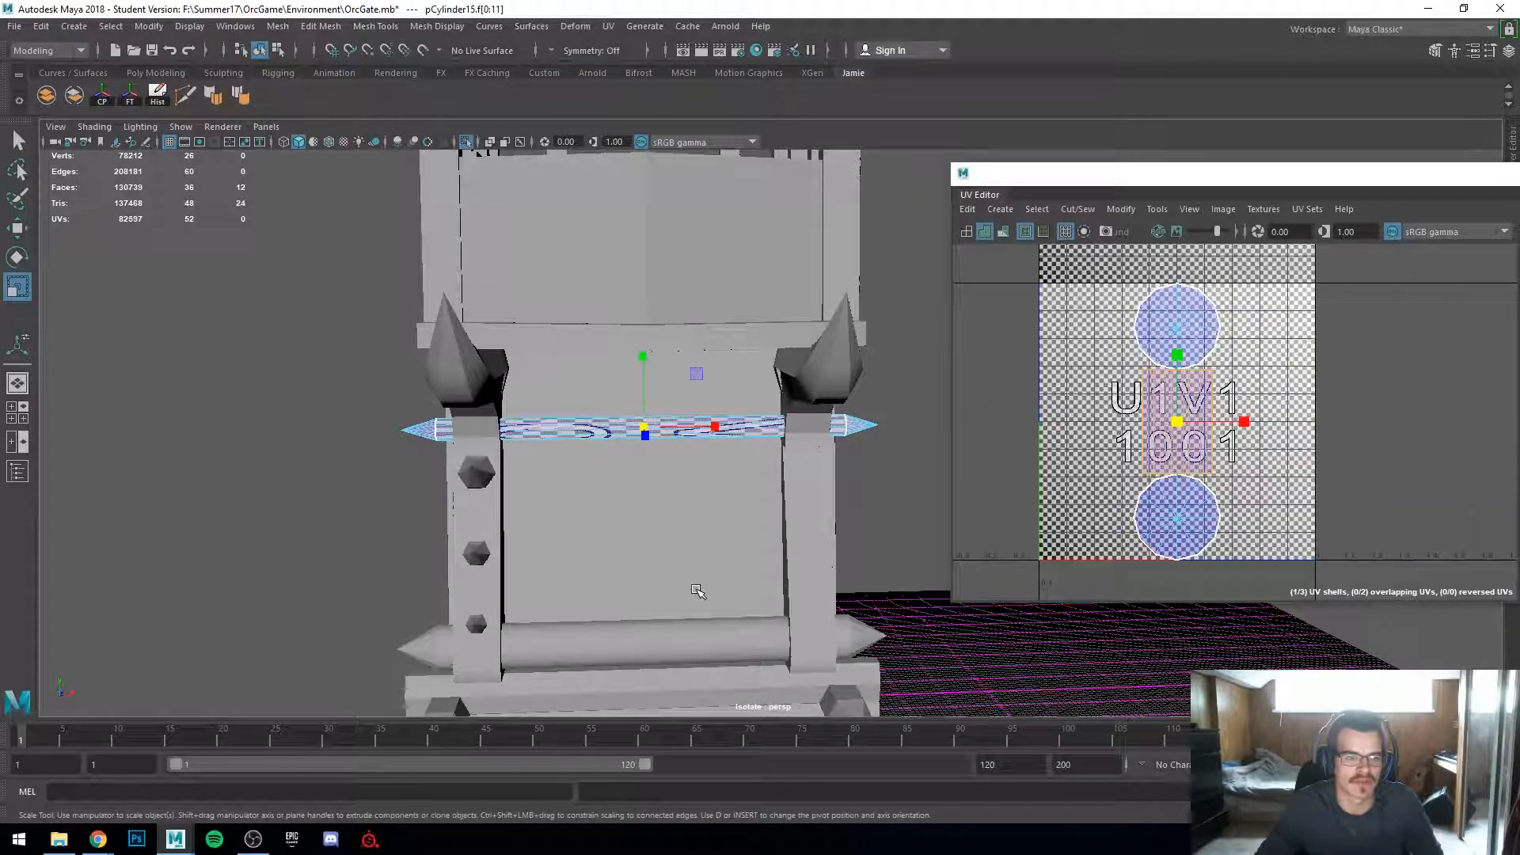
scroll(698, 580, up, 5)
alt+drag(376, 489, 418, 530)
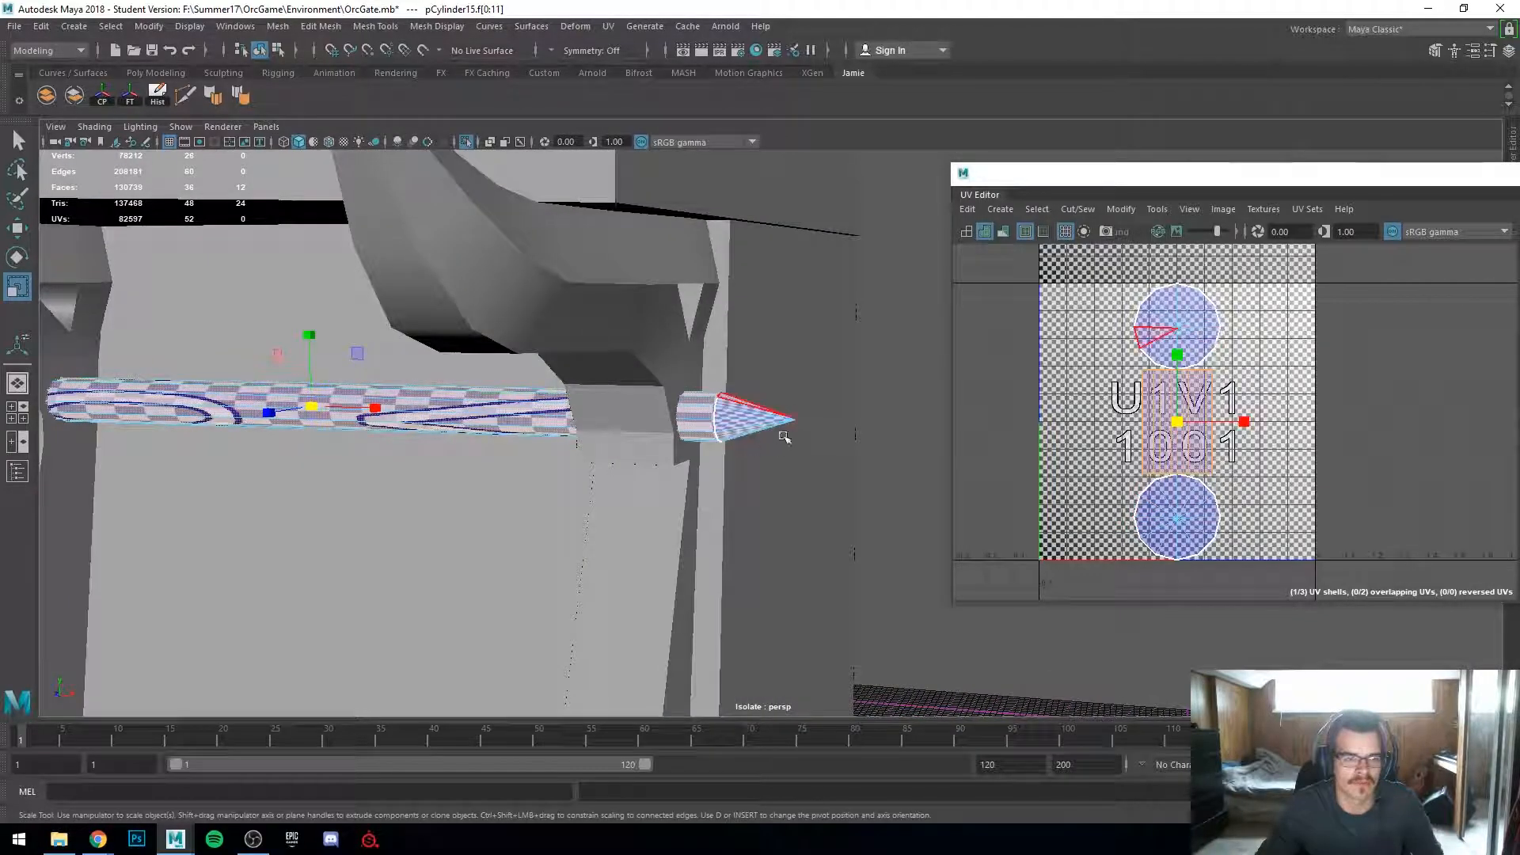
alt+drag(419, 473, 426, 519)
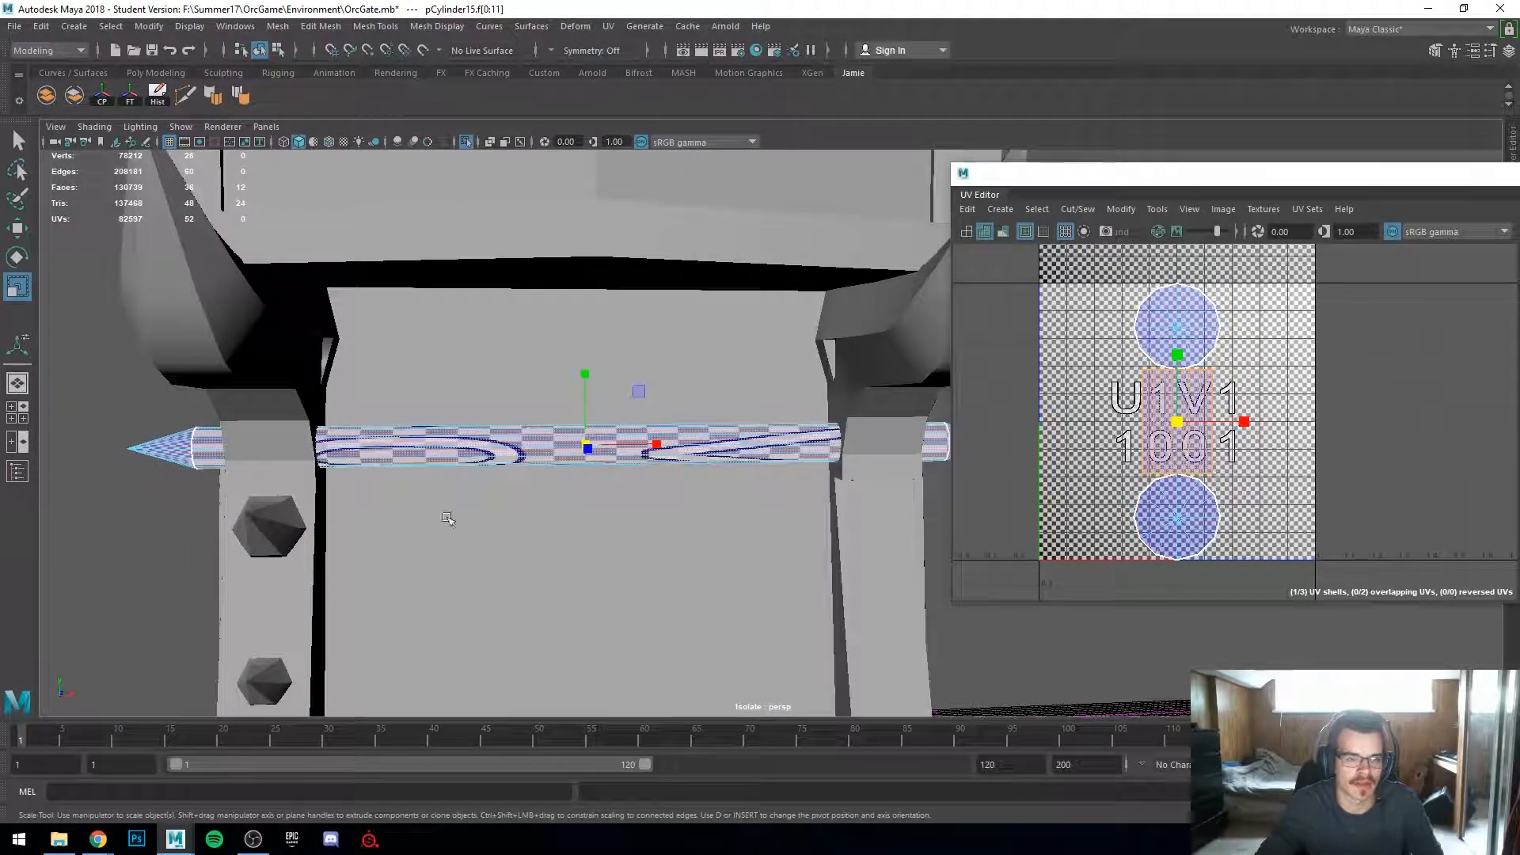
click(608, 26)
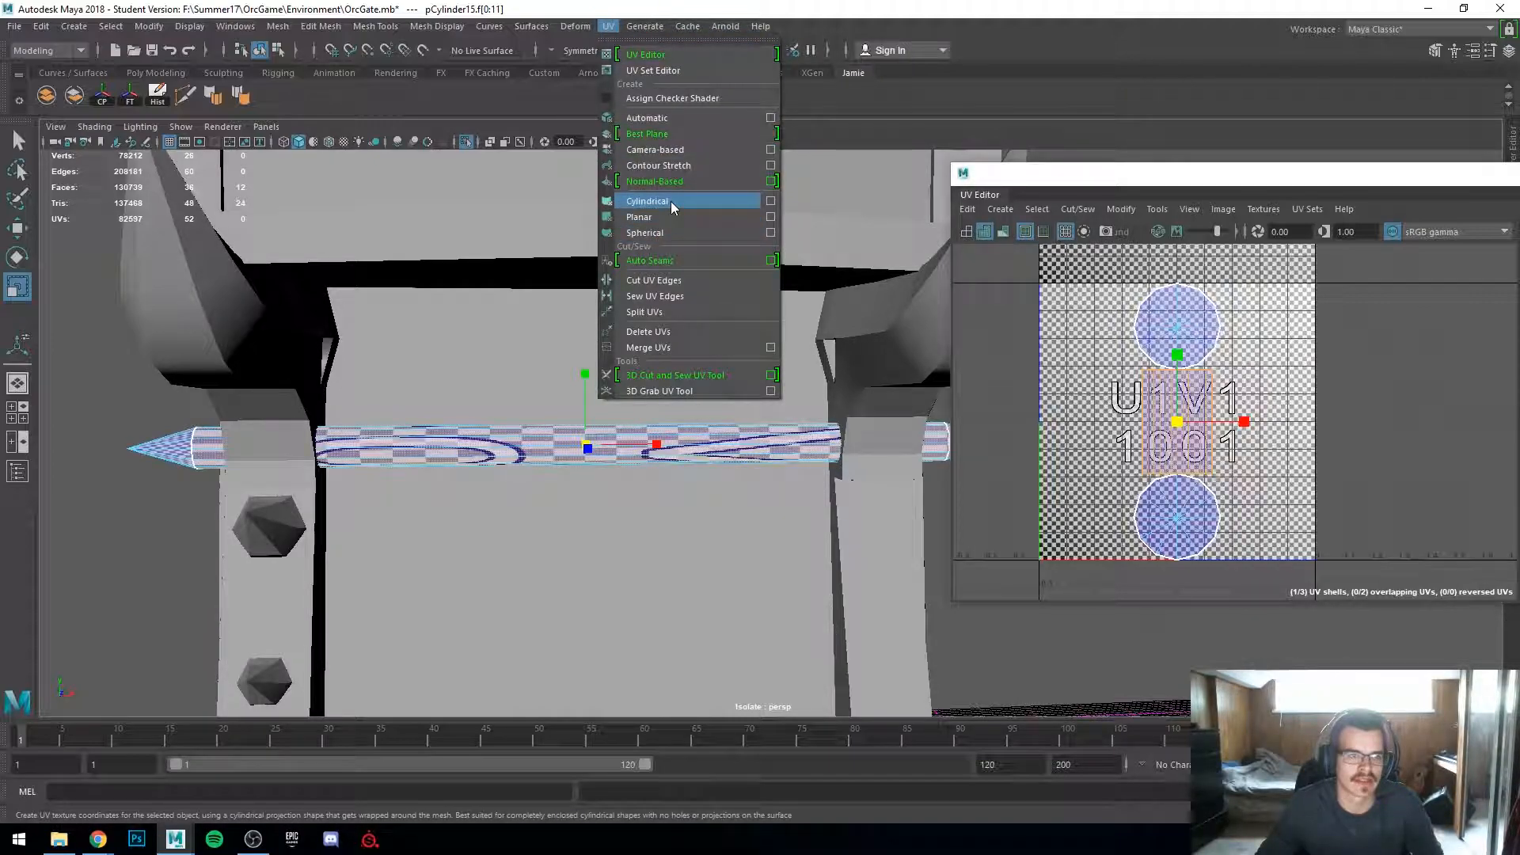
click(671, 201)
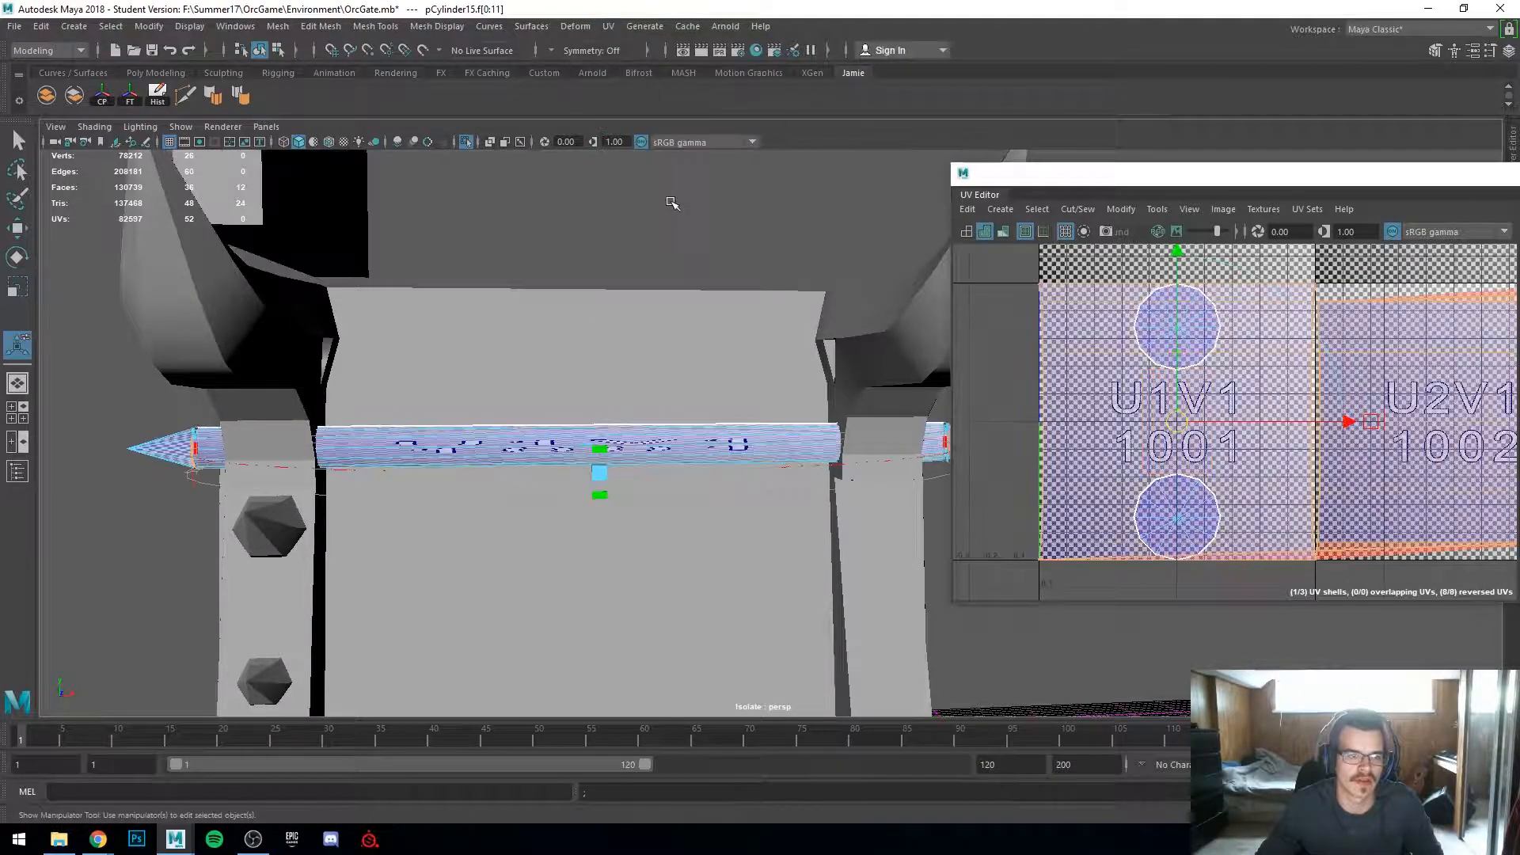
Step: Rotate and scale the cylindrical projection manipulator to align it along the bar's shaft
alt+drag(305, 488, 634, 520)
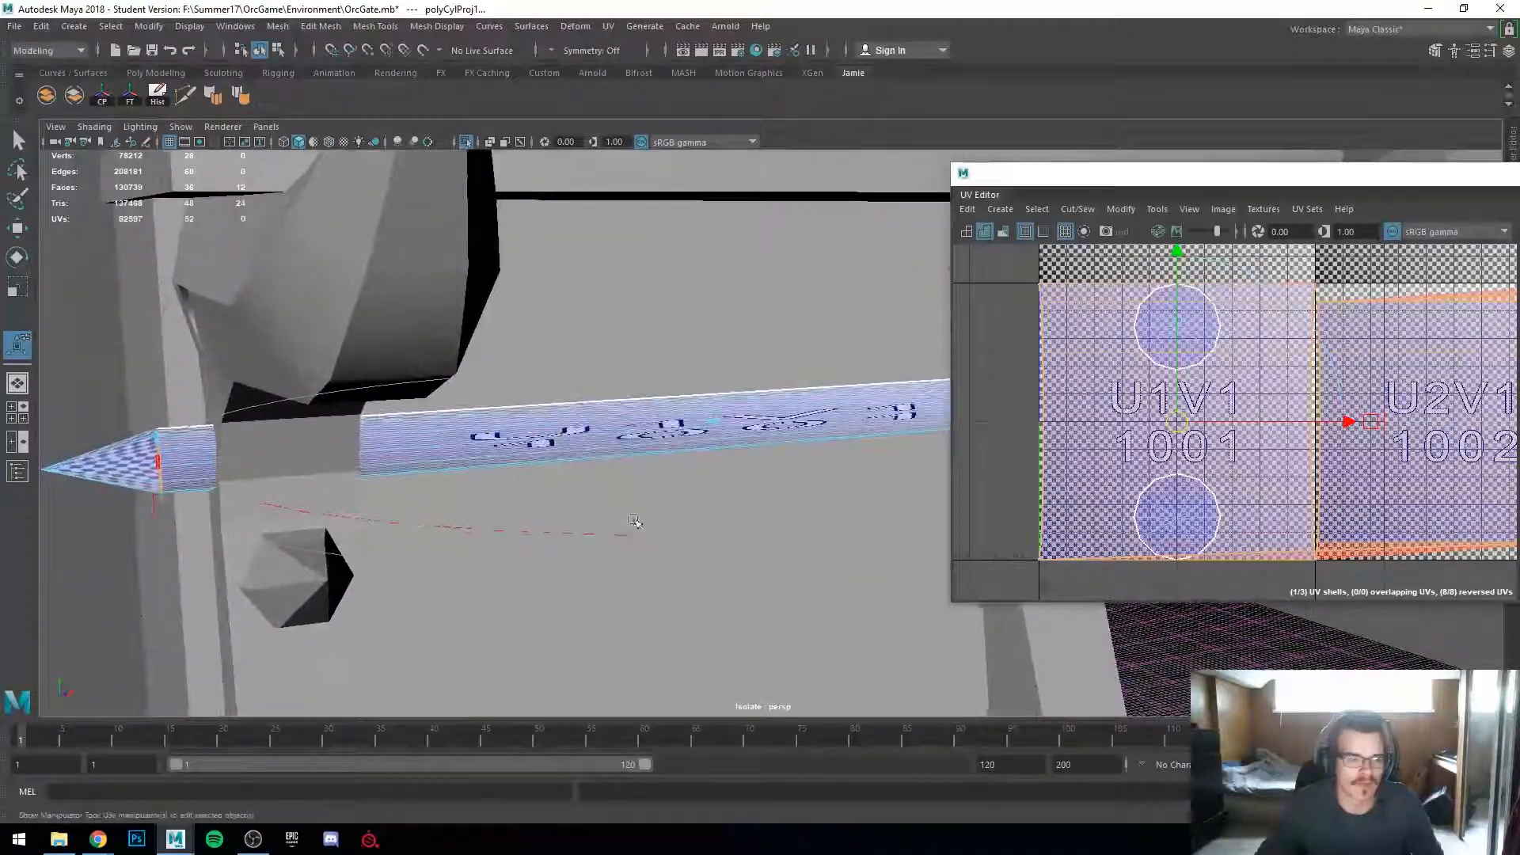
scroll(259, 524, up, 5)
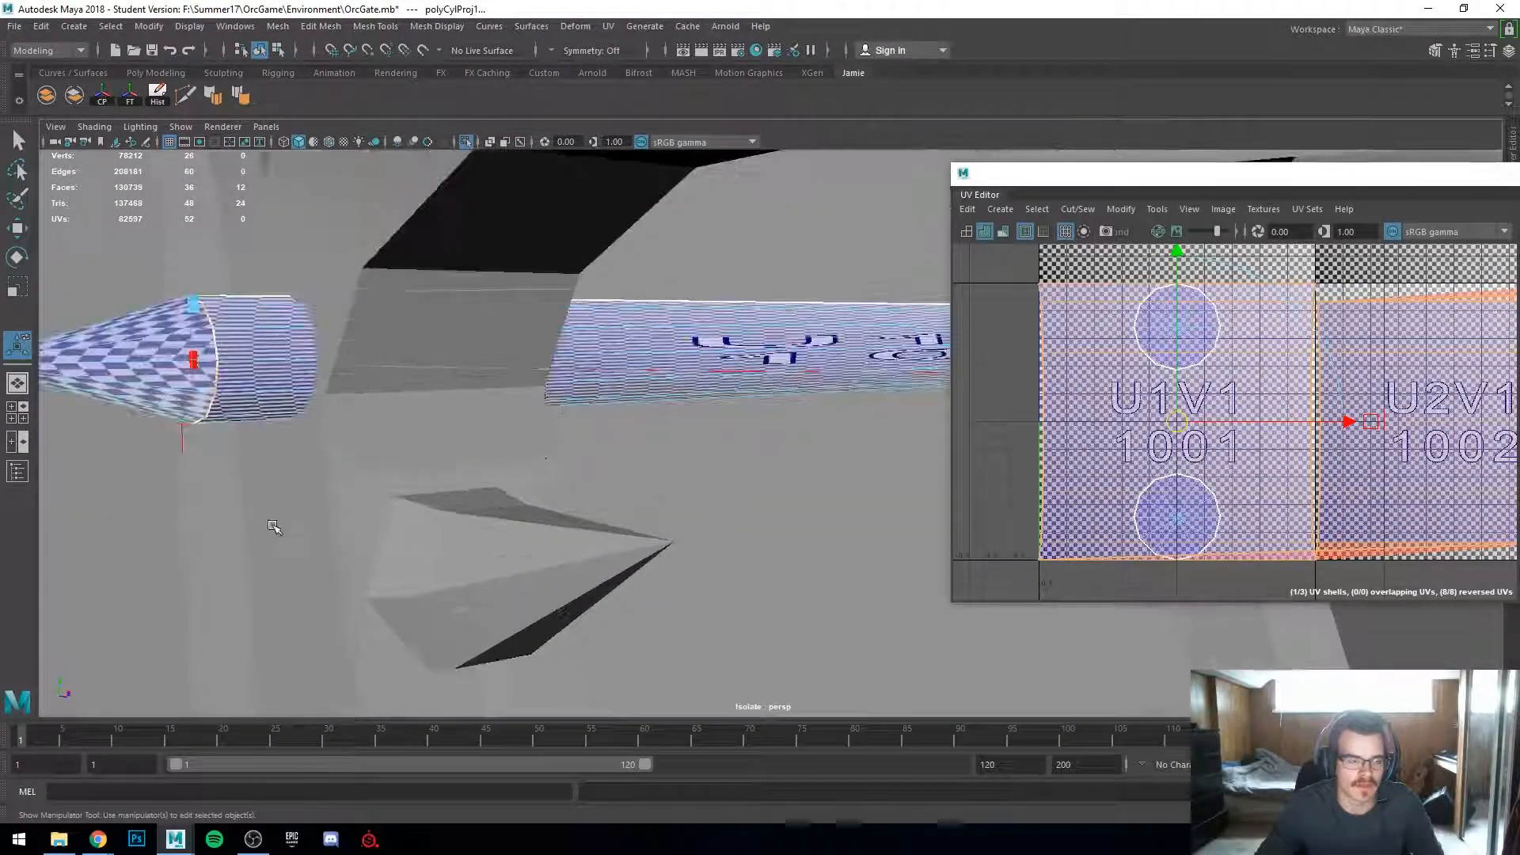
alt+drag(232, 597, 345, 412)
alt+drag(245, 432, 734, 470)
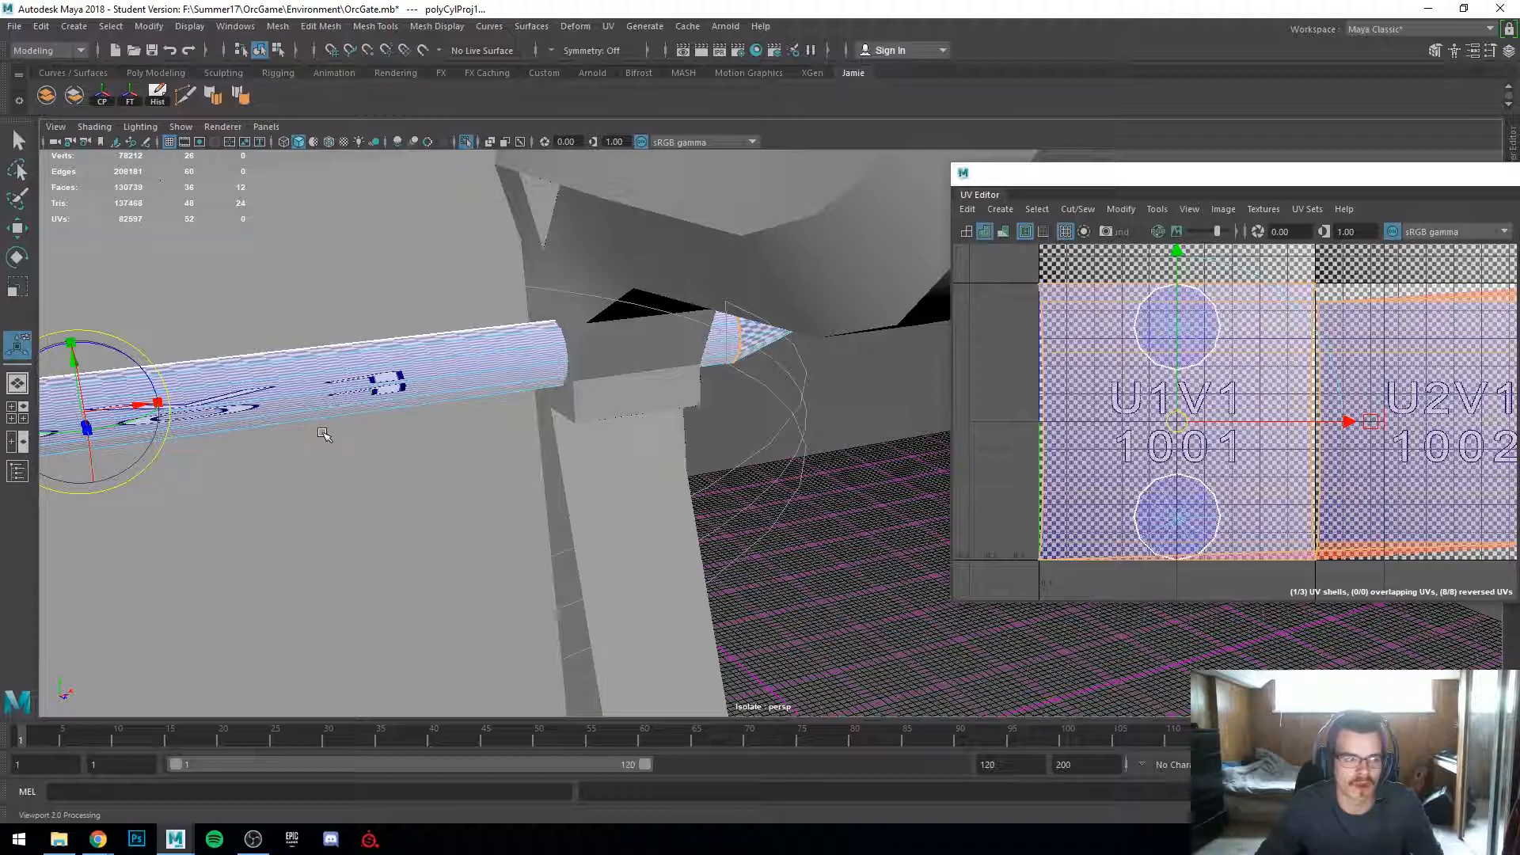
alt+middle_drag(324, 434, 425, 414)
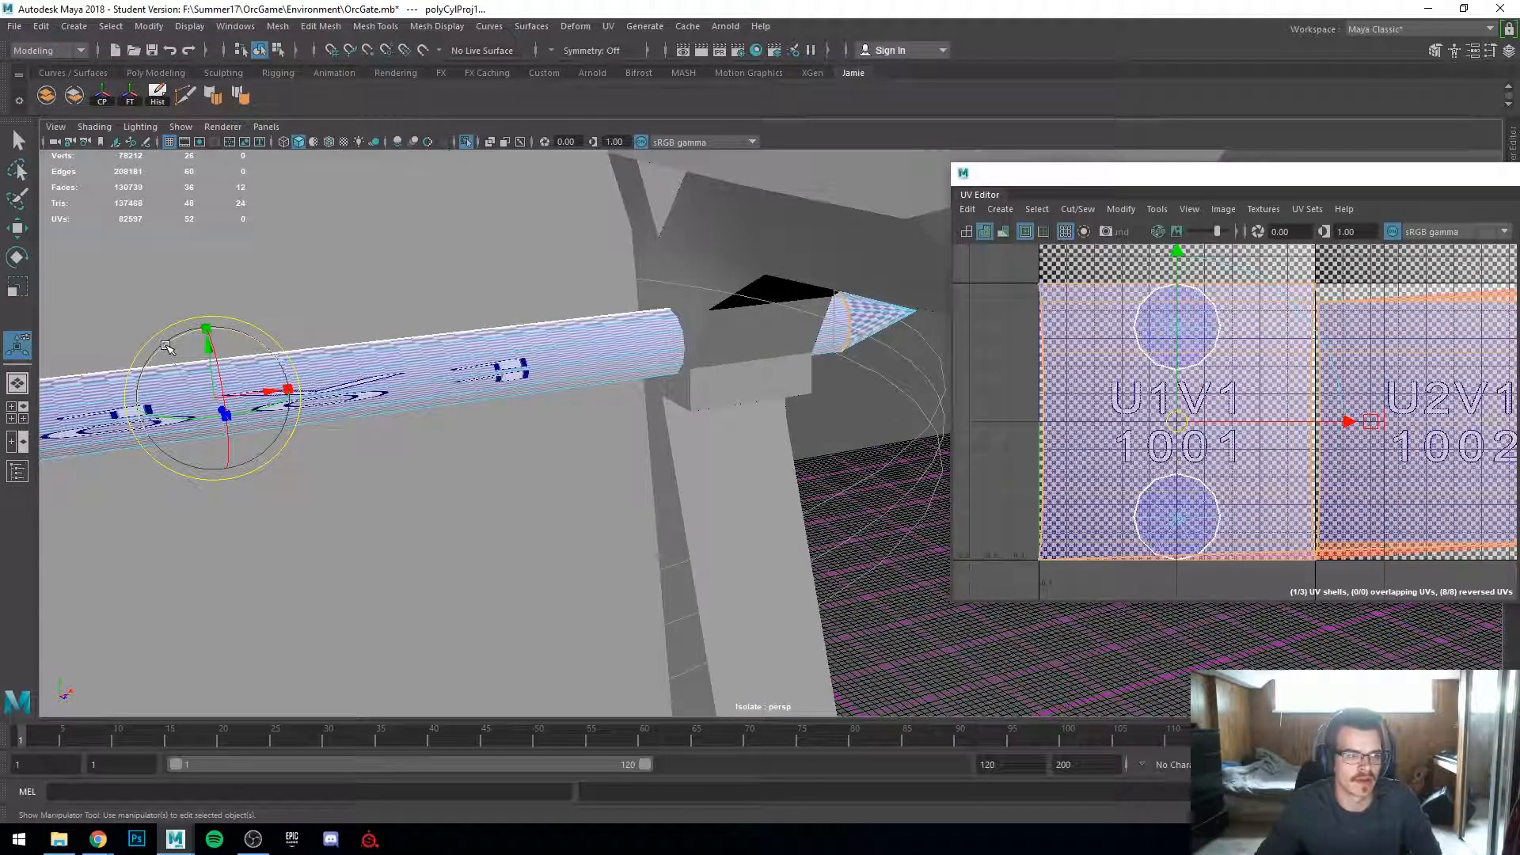
drag(173, 342, 263, 319)
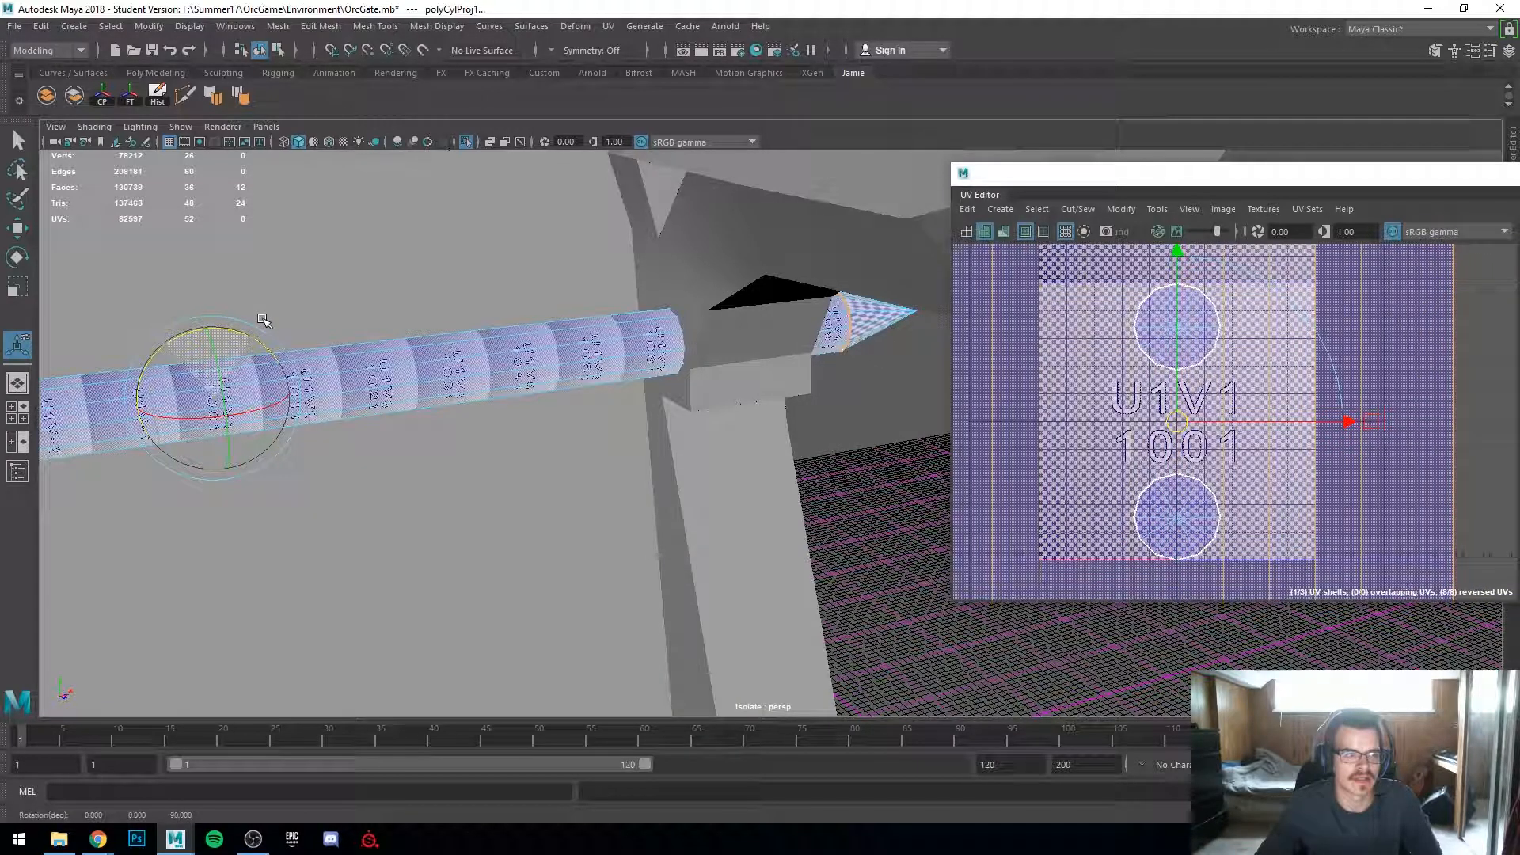
scroll(546, 450, down, 5)
alt+drag(644, 514, 578, 508)
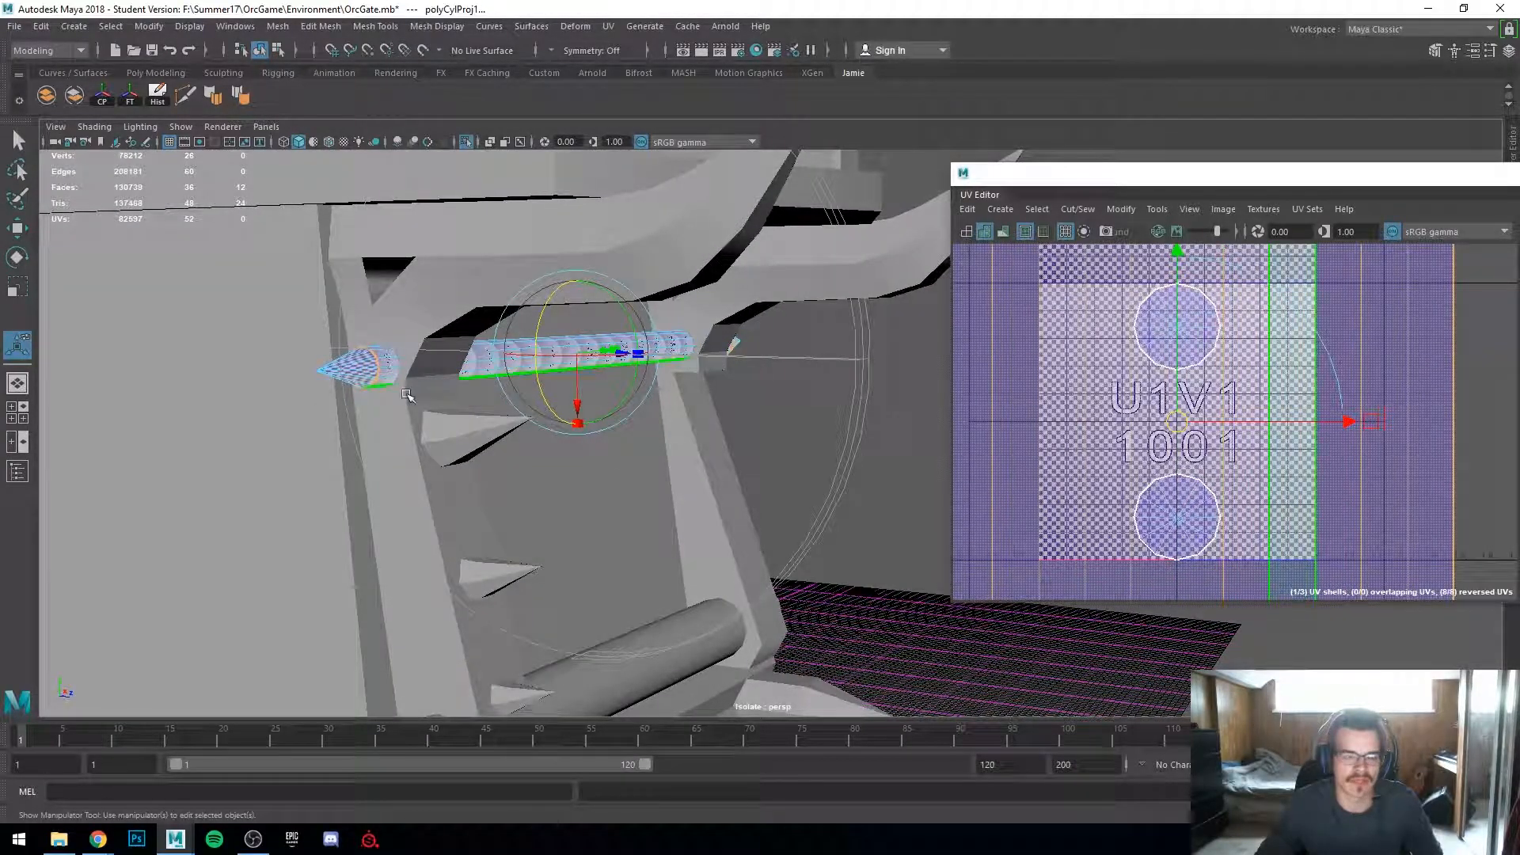
alt+drag(664, 418, 552, 411)
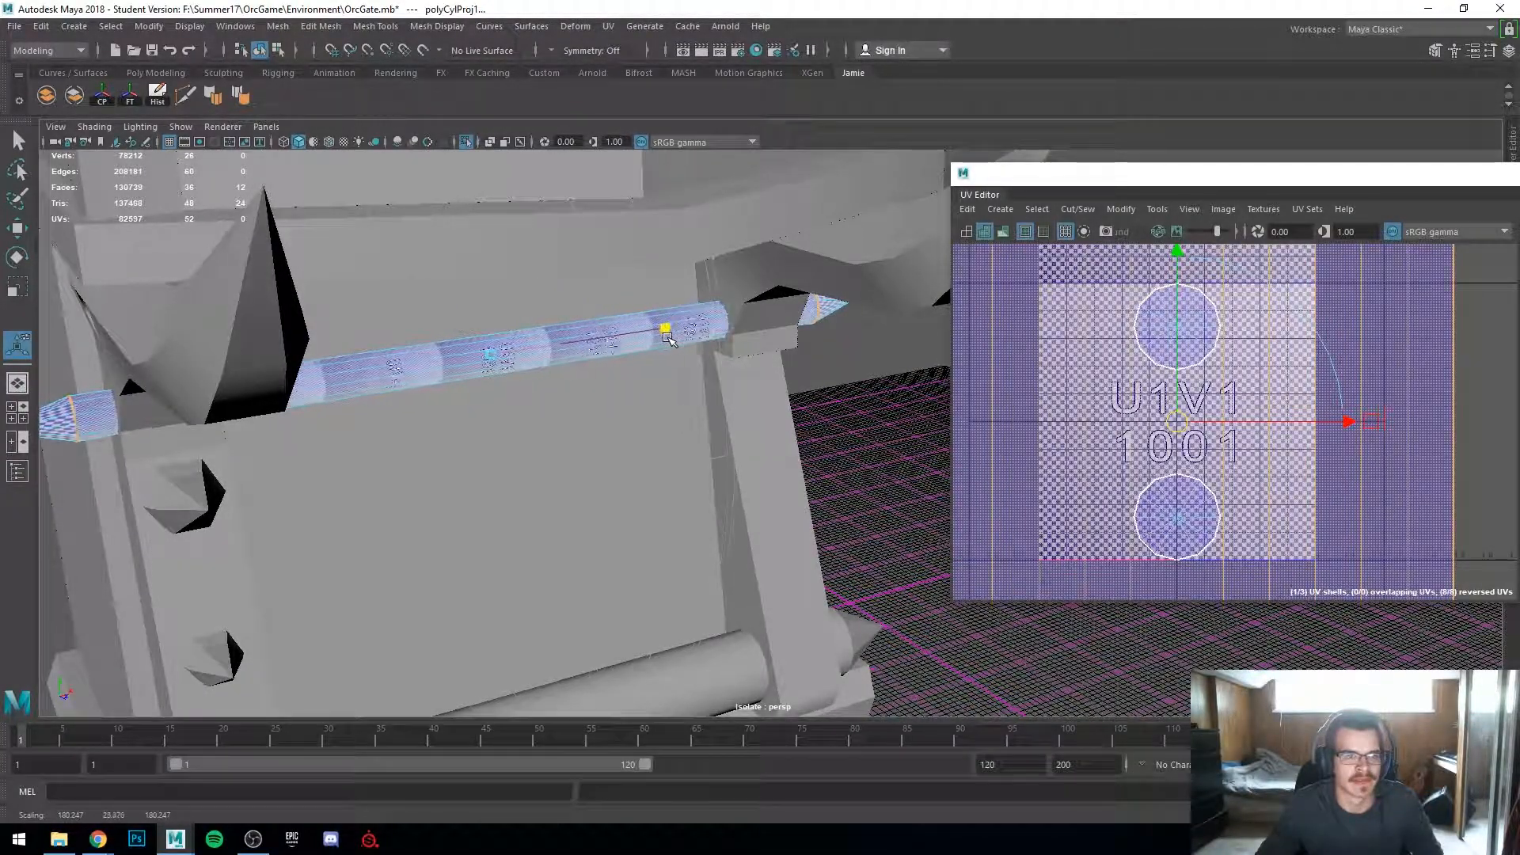
drag(798, 339, 650, 381)
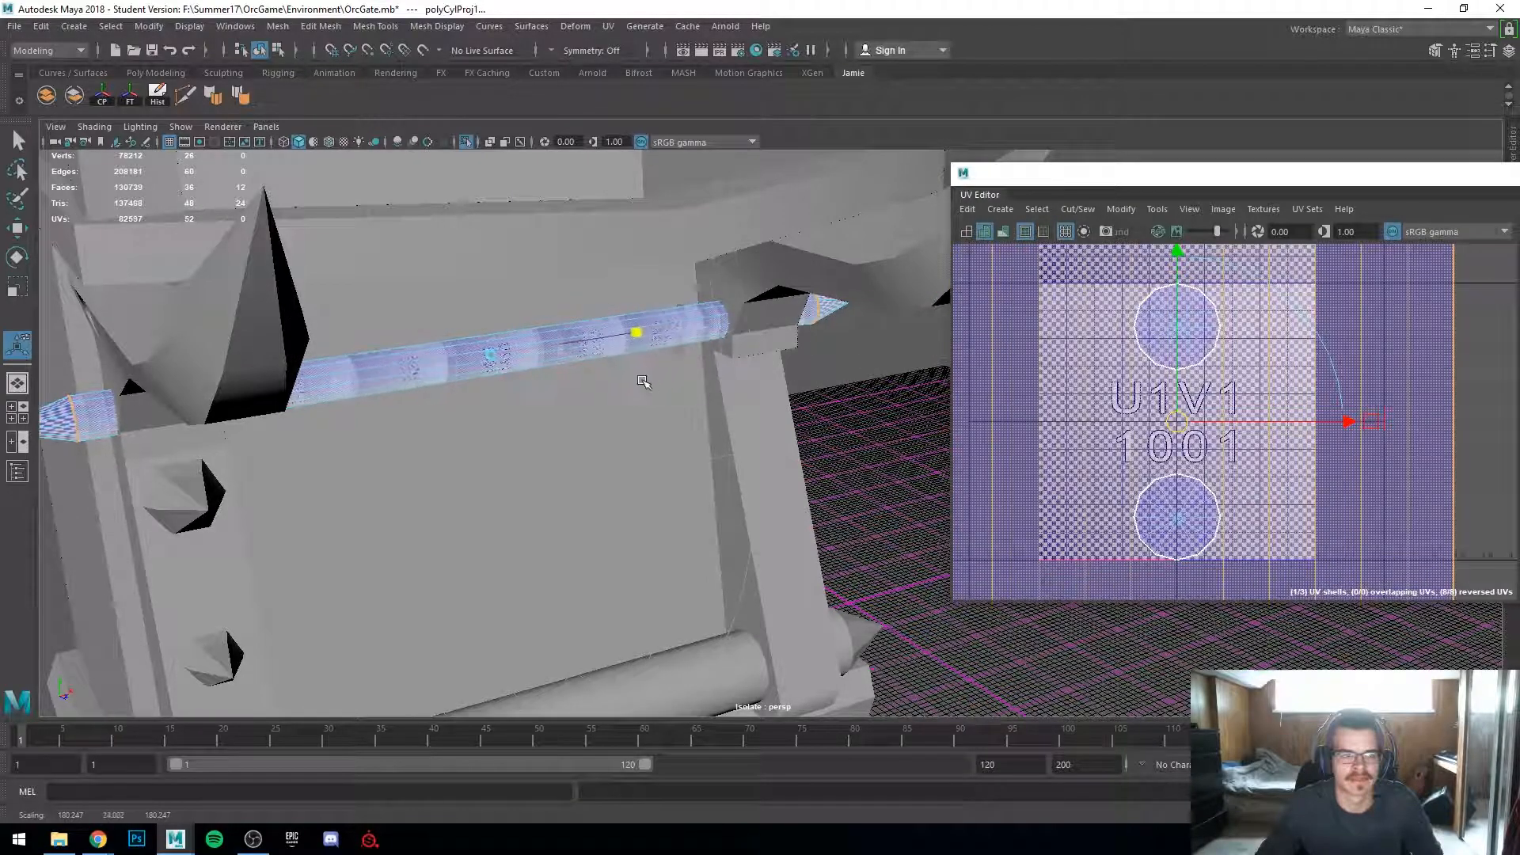
scroll(1254, 385, down, 8)
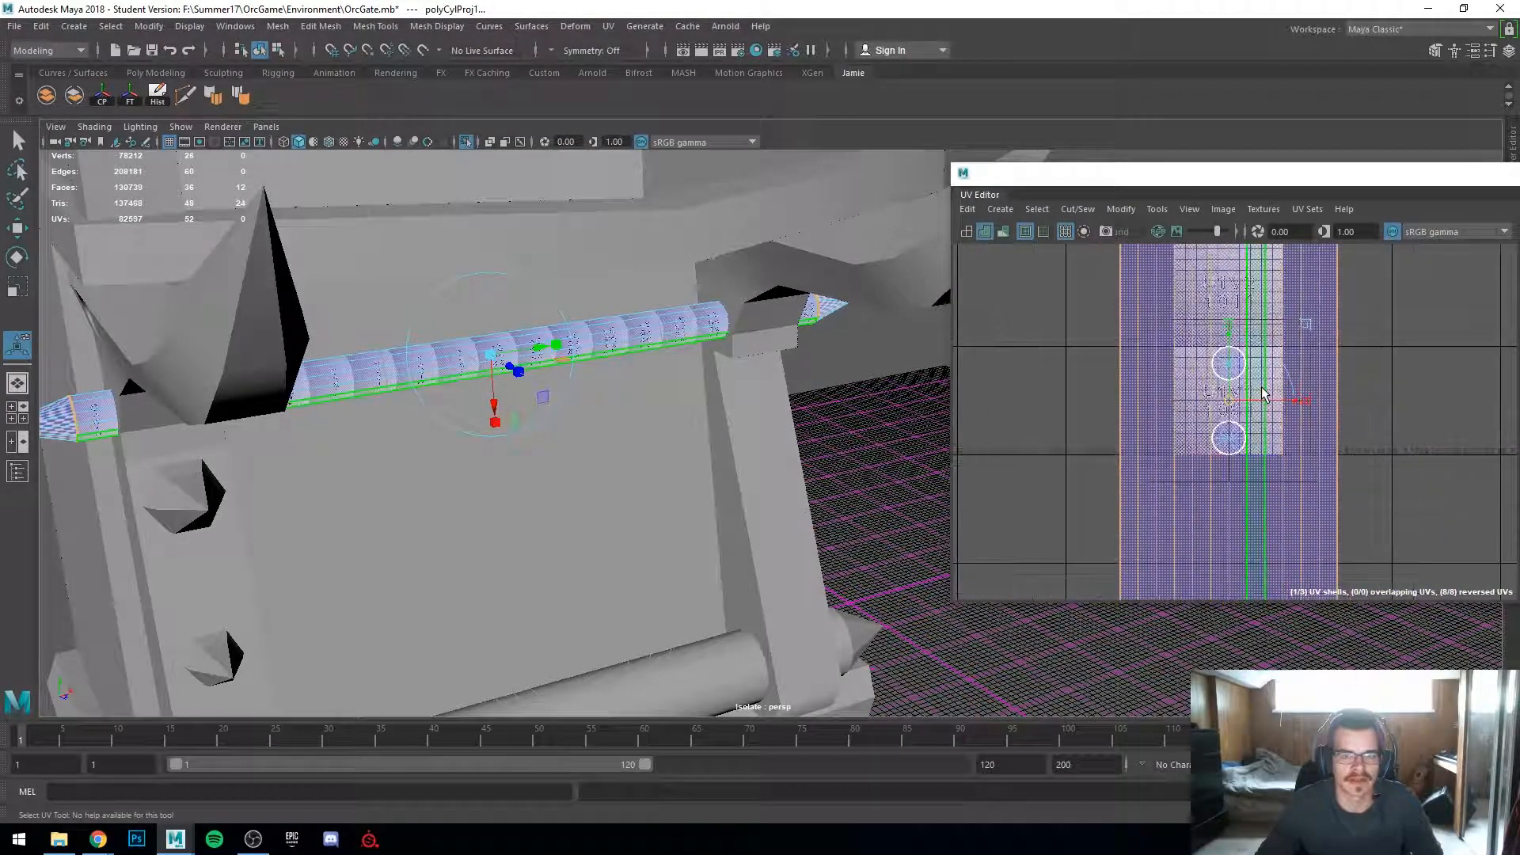
Step: Select the bar's new UV shell and move it within the UV tile
right_drag(1211, 316, 1178, 299)
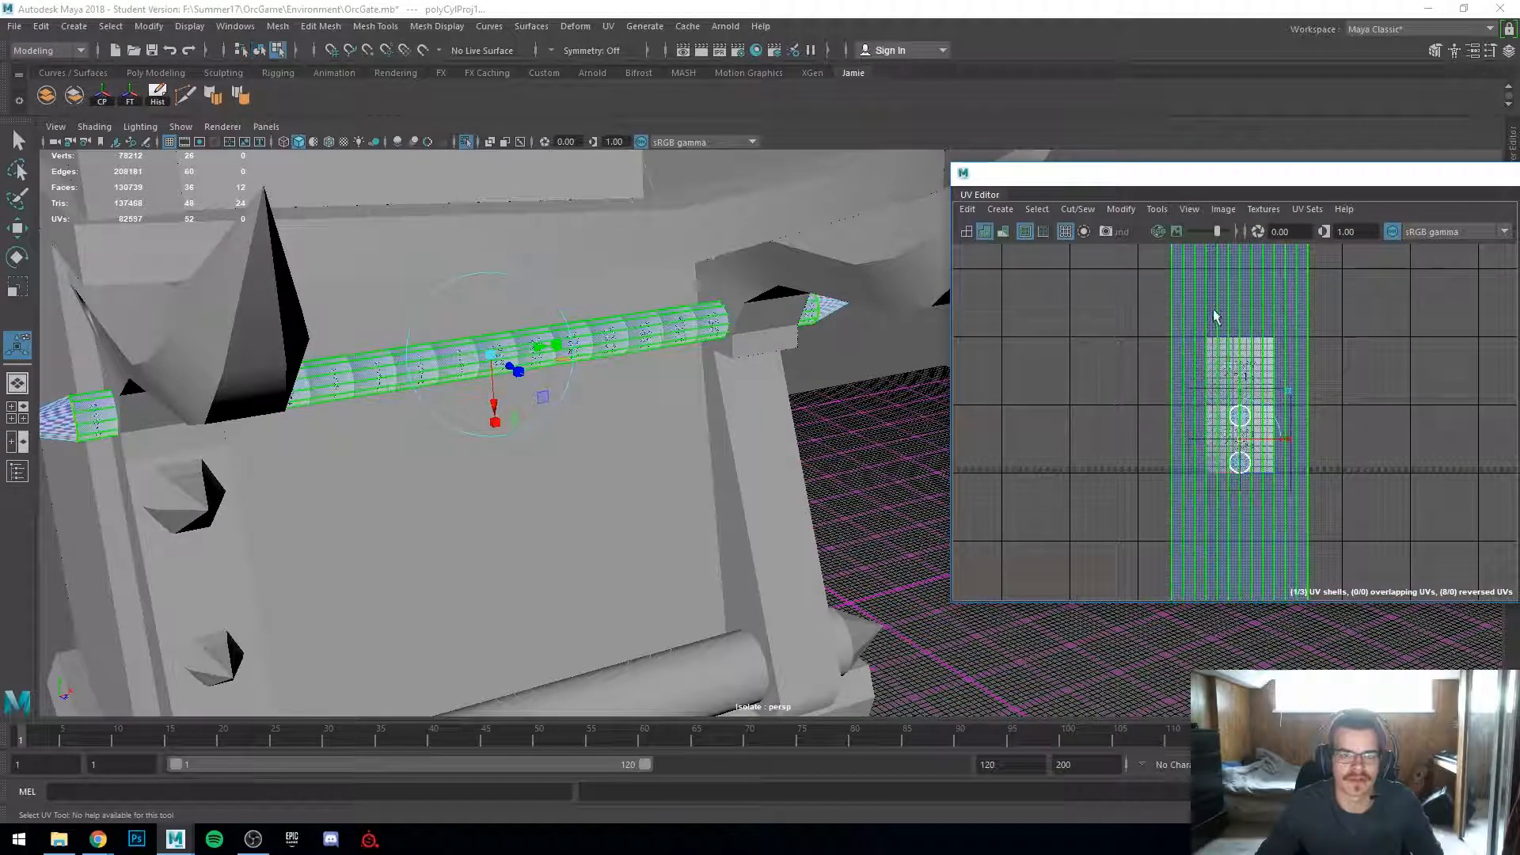
drag(1239, 441, 1173, 423)
key(w)
scroll(1173, 431, up, 8)
drag(1039, 466, 1112, 460)
scroll(1048, 444, up, 2)
scroll(509, 427, down, 3)
scroll(473, 479, up, 6)
alt+drag(472, 481, 679, 536)
scroll(617, 519, down, 3)
Step: Scale the bar's UV shell up to increase its checker density
key(r)
drag(1138, 463, 1314, 465)
scroll(1076, 467, up, 5)
scroll(666, 452, up, 8)
scroll(666, 452, down, 8)
drag(1255, 388, 1249, 406)
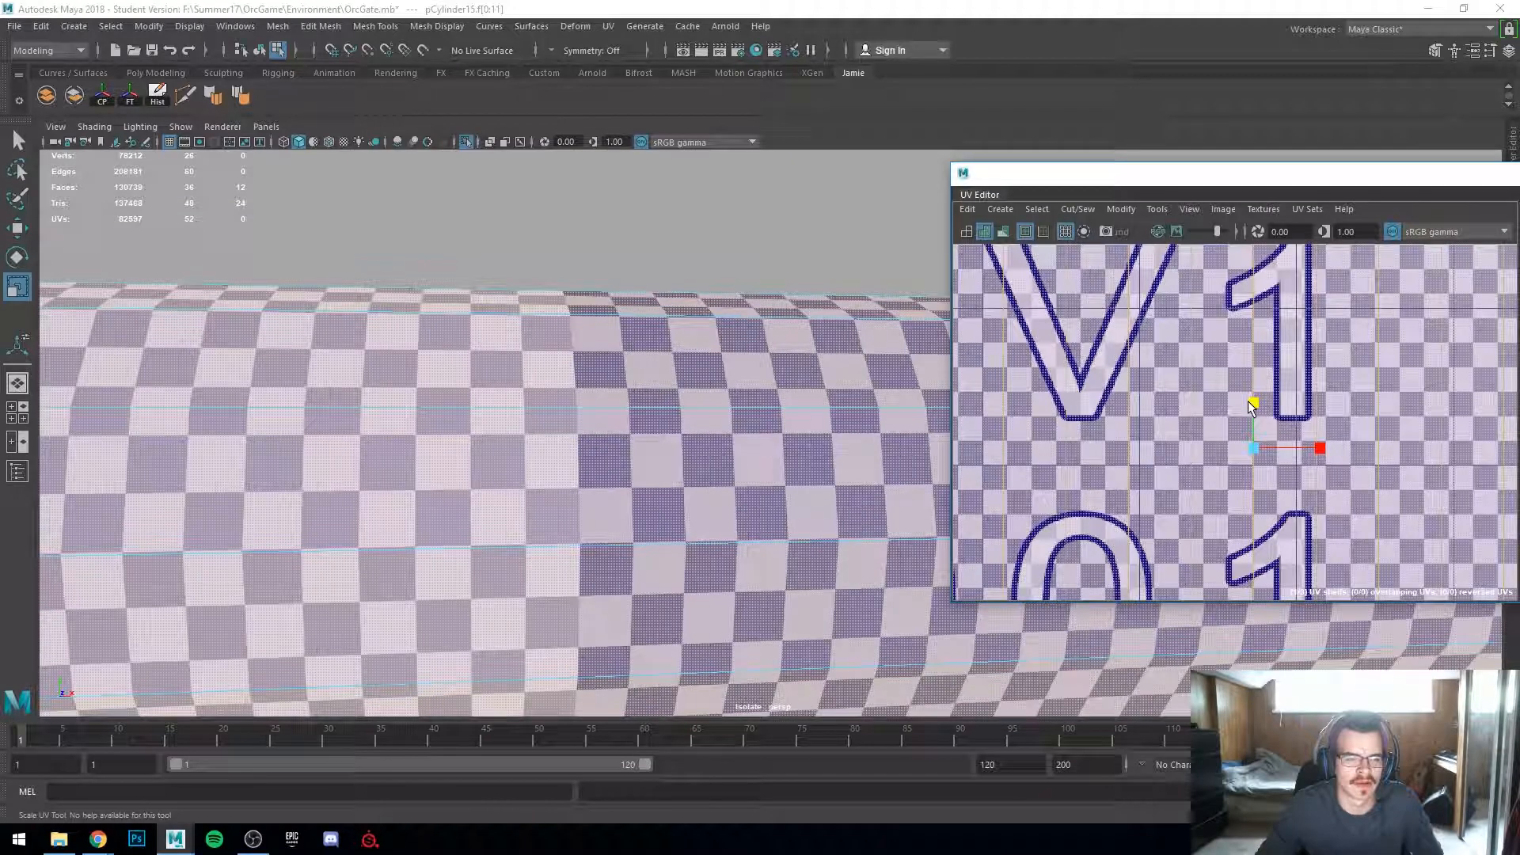
Step: Undo the last scaling of the bar's UV shell and rescale the shell again
scroll(1247, 391, down, 6)
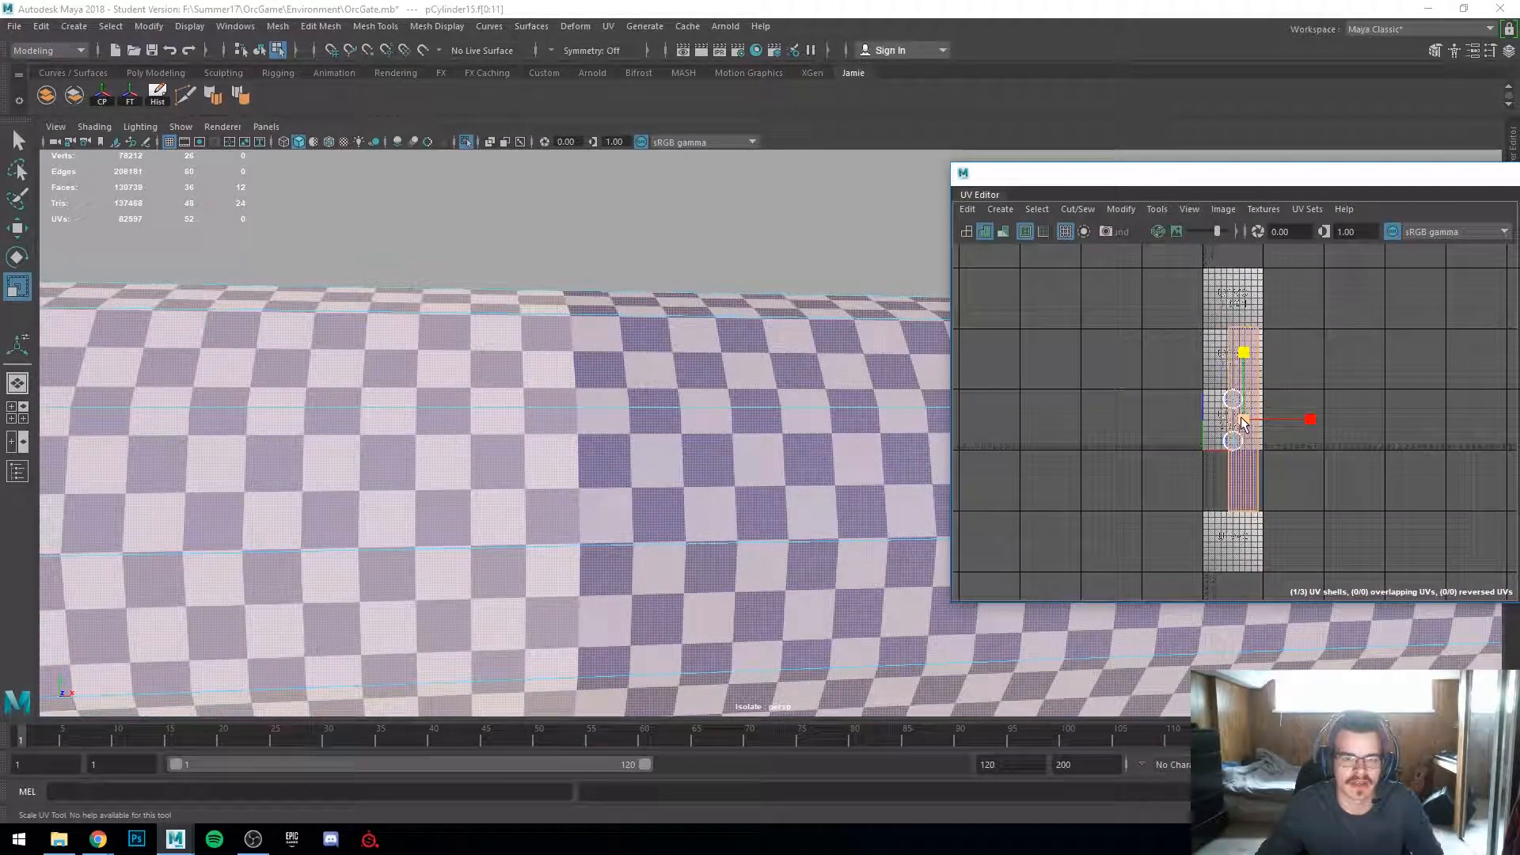
key(ctrl+z)
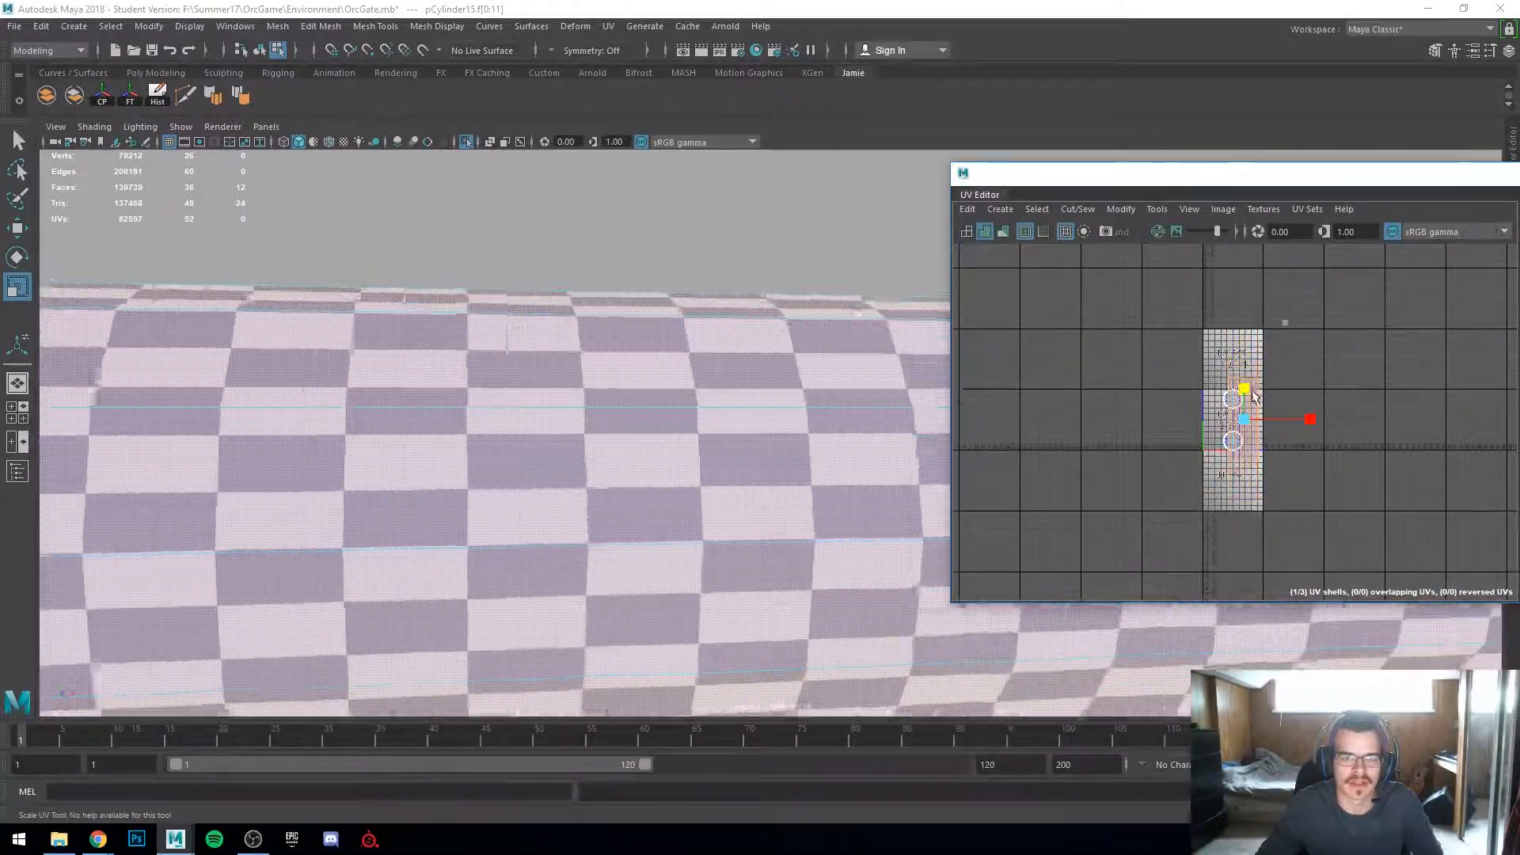
scroll(1245, 391, up, 3)
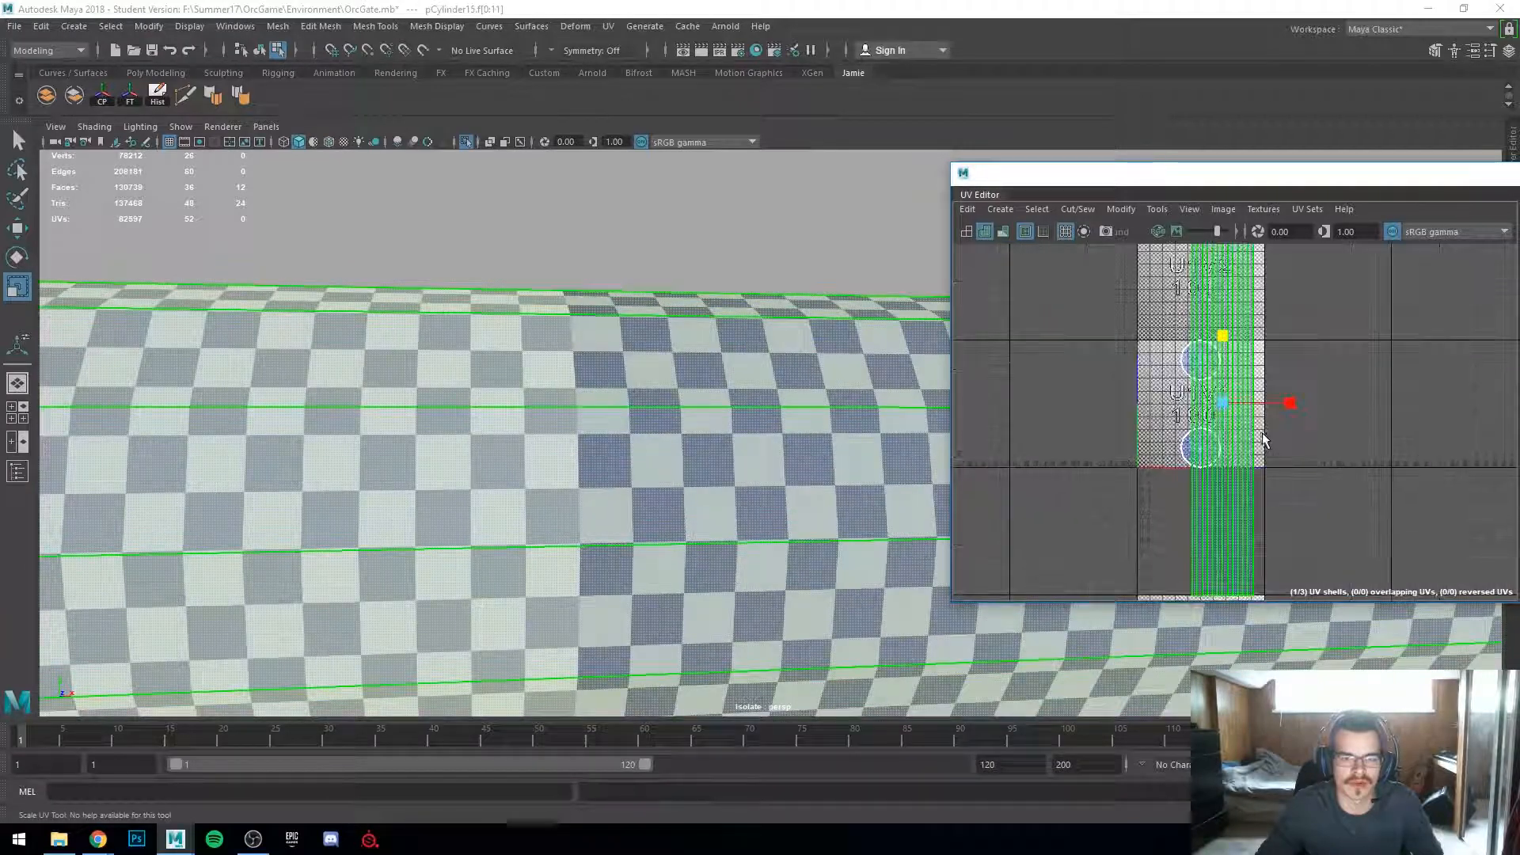
click(1223, 401)
drag(1225, 406, 1129, 406)
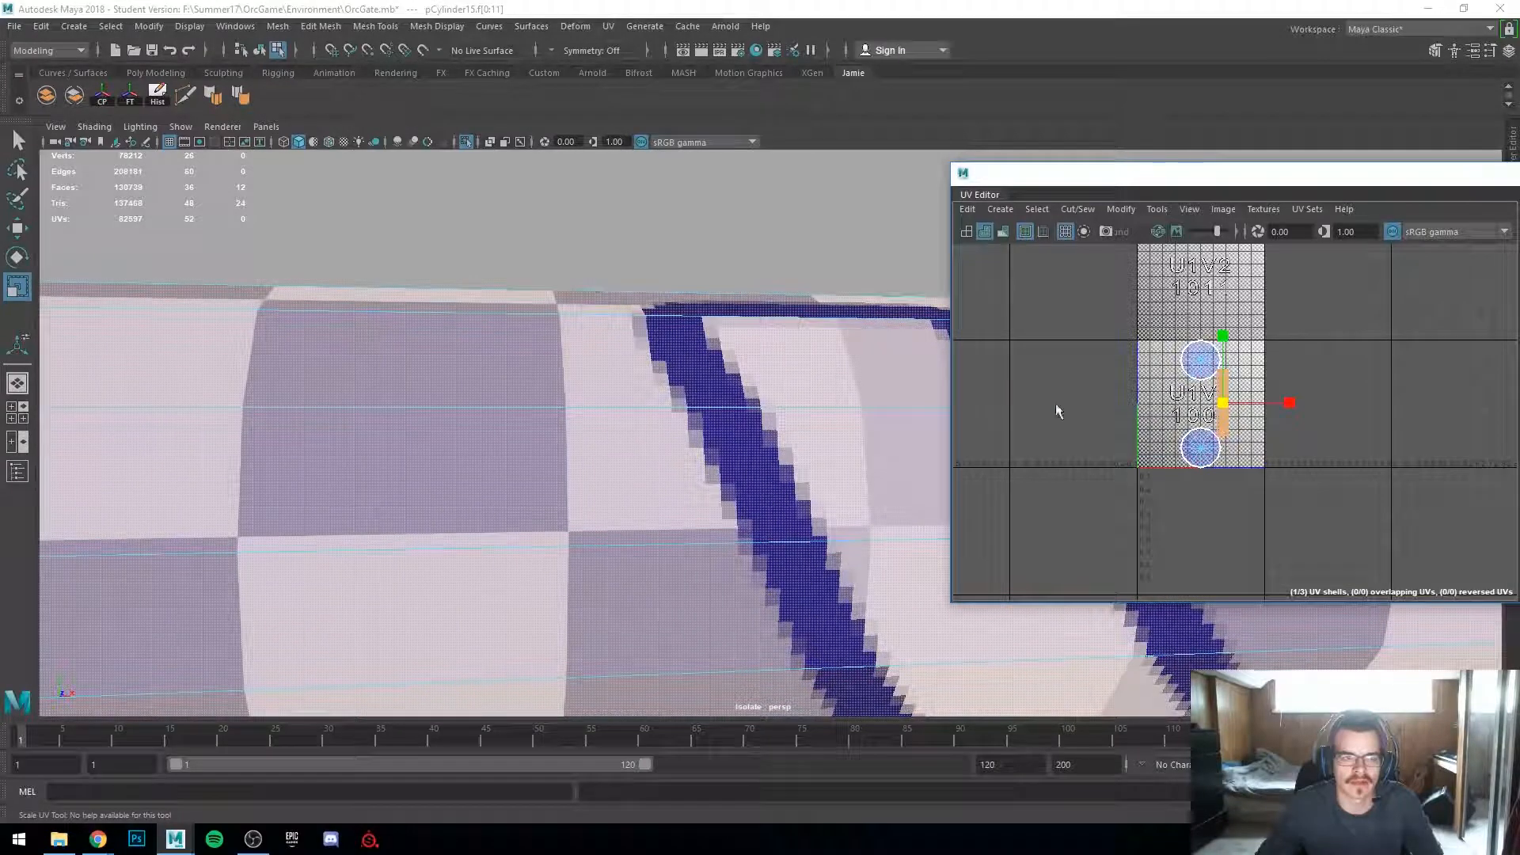
Step: Select the bar's cone-shaped spike tip and run Unfold on it
scroll(475, 479, down, 8)
scroll(712, 380, up, 4)
alt+drag(520, 474, 507, 360)
scroll(506, 360, up, 2)
alt+middle_drag(462, 358, 588, 359)
drag(489, 265, 630, 504)
drag(1229, 174, 973, 141)
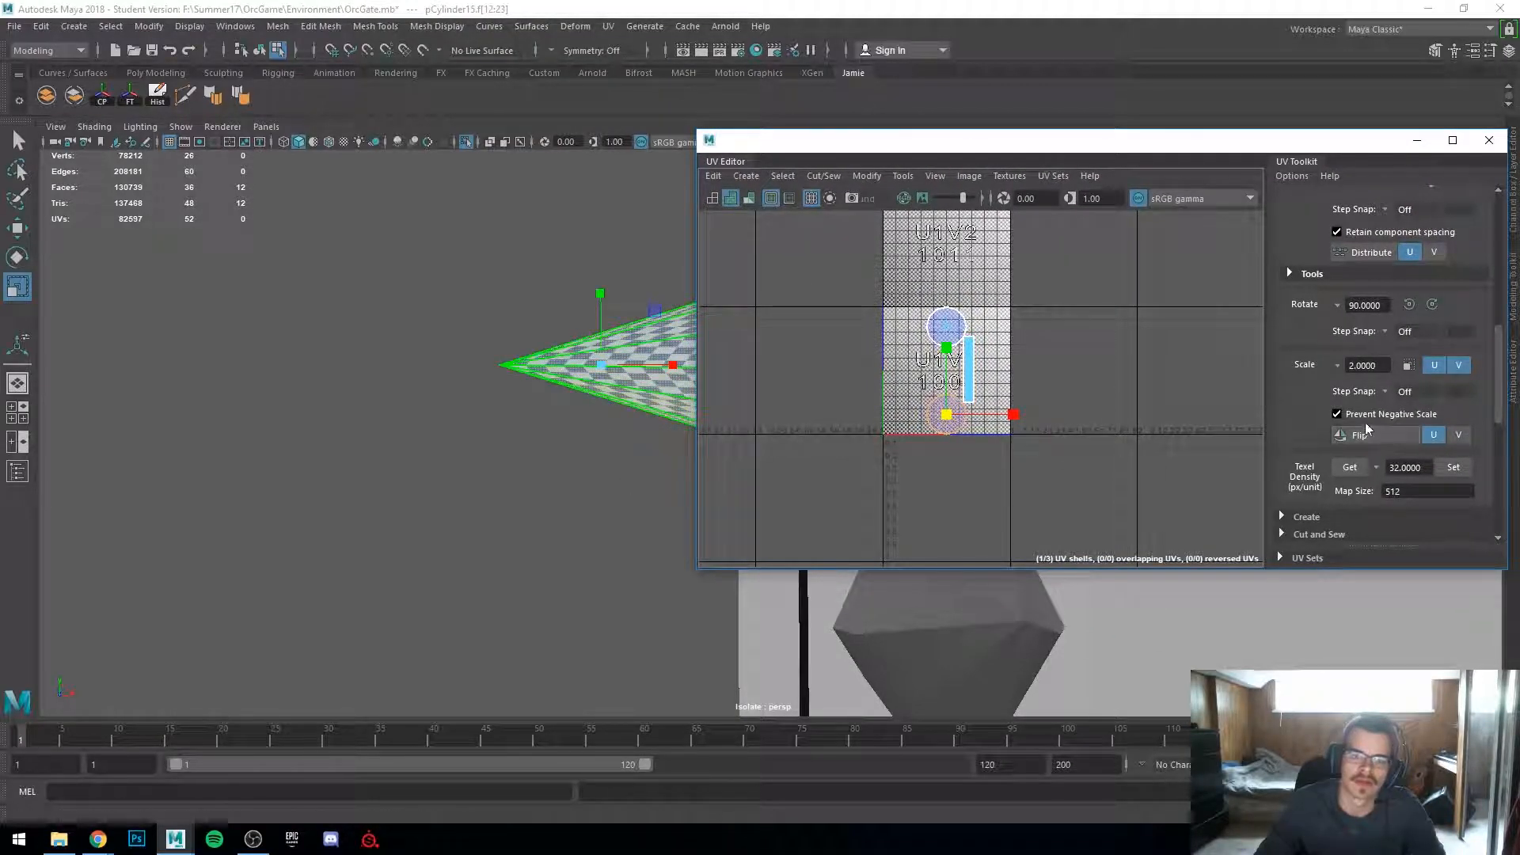
scroll(1377, 412, down, 5)
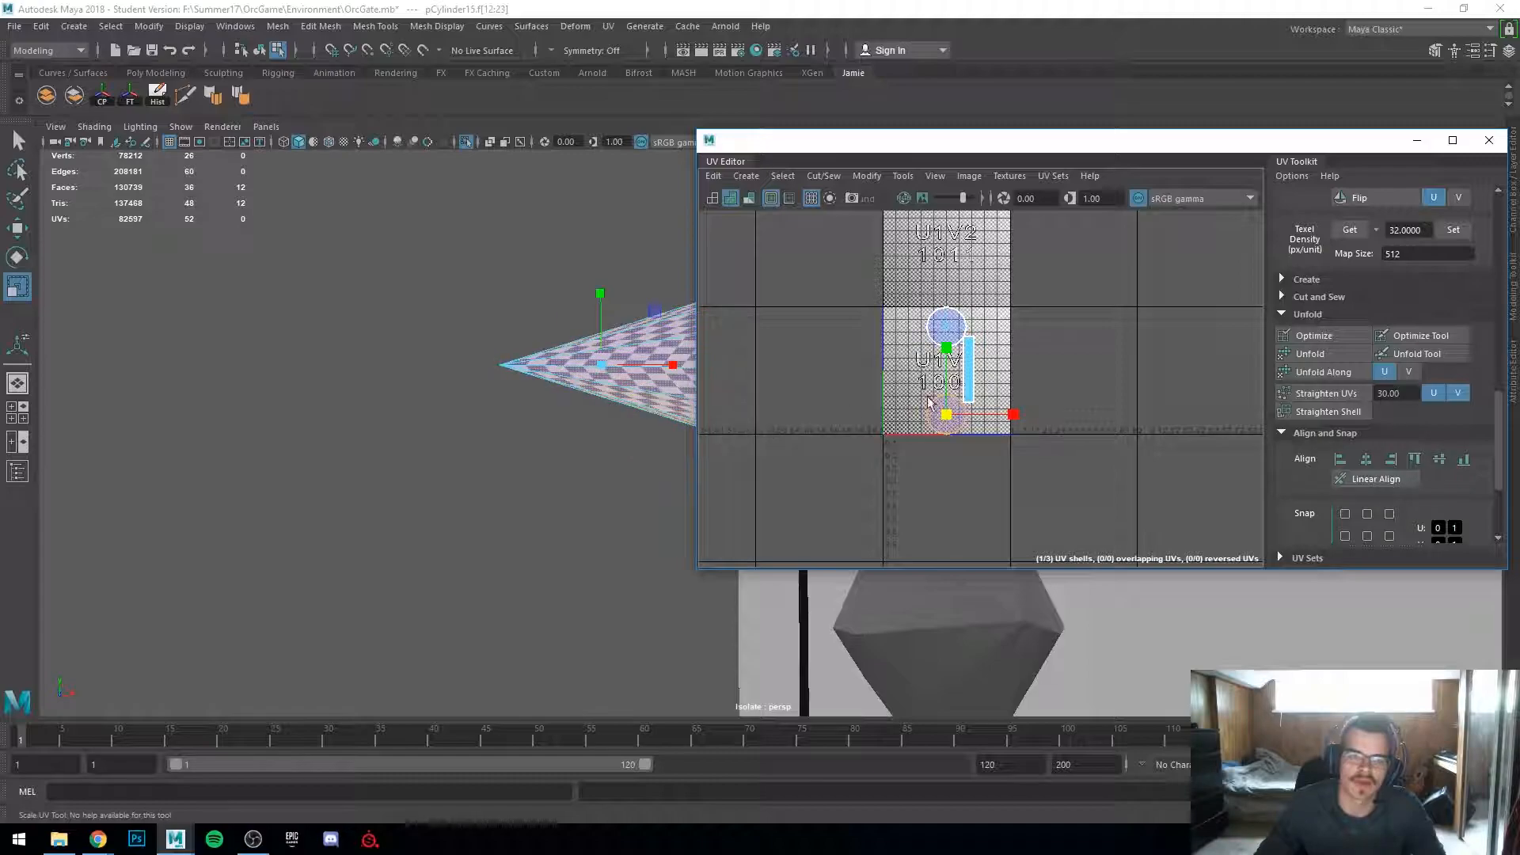
scroll(928, 413, up, 5)
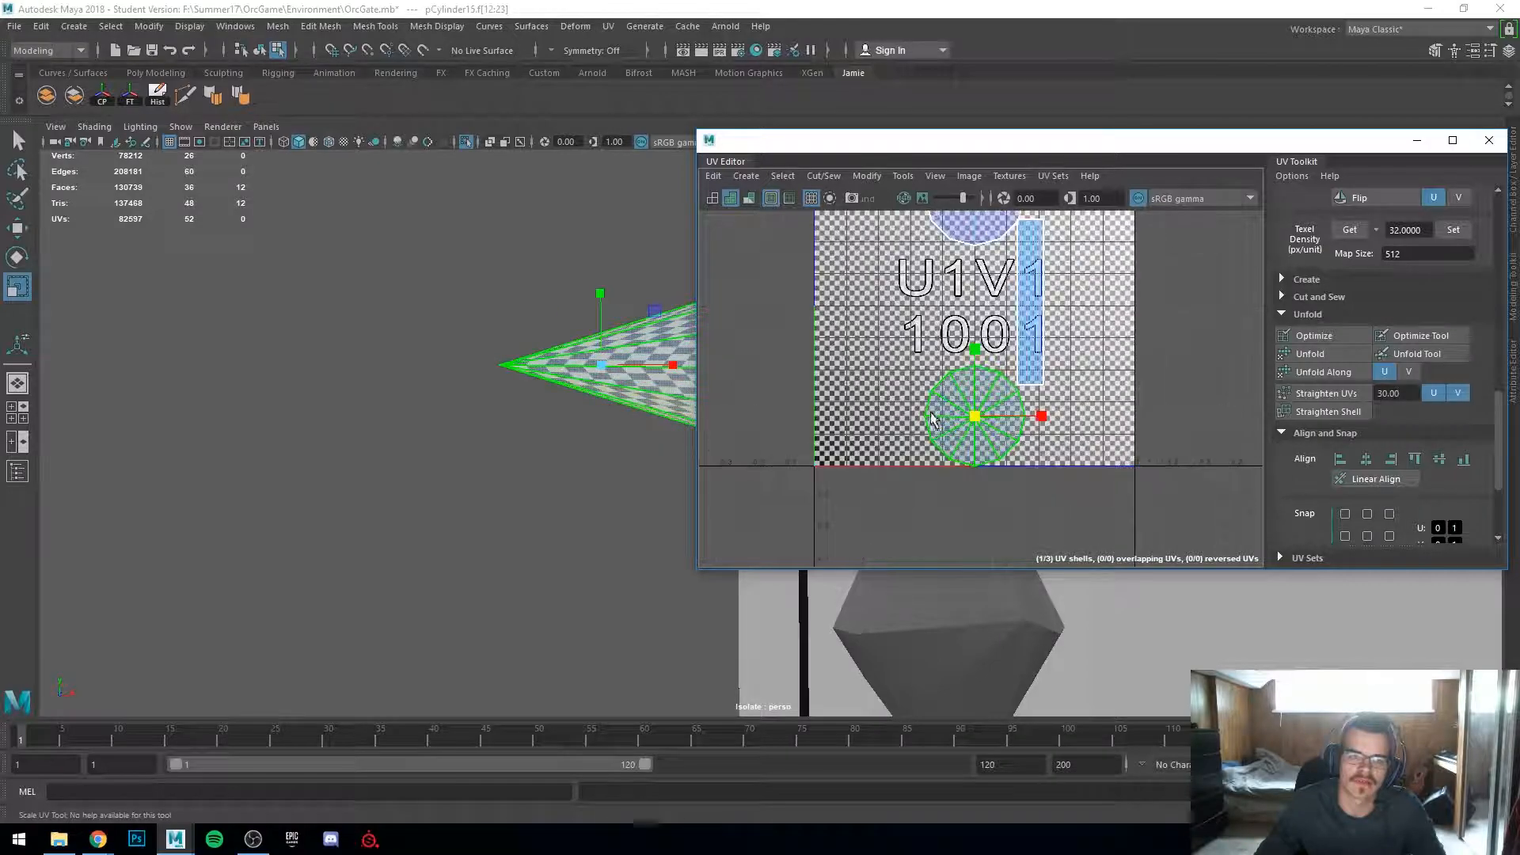
click(1331, 354)
Step: Apply an Automatic UV projection to the selected spike tip
alt+drag(550, 424, 458, 467)
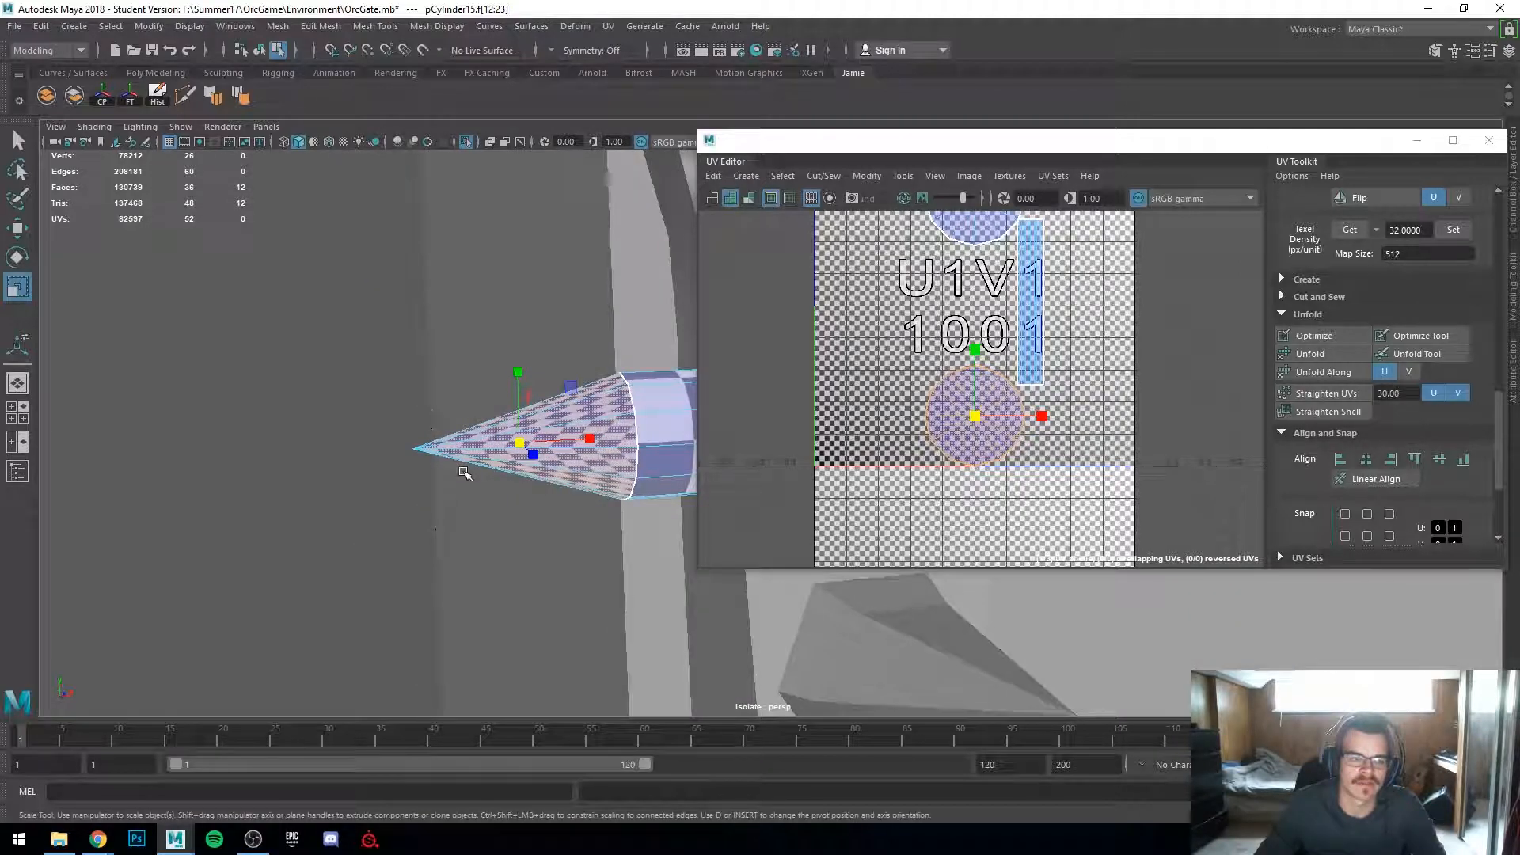
right_drag(594, 411, 637, 358)
right_drag(582, 429, 646, 418)
click(579, 437)
alt+drag(465, 523, 447, 523)
click(608, 26)
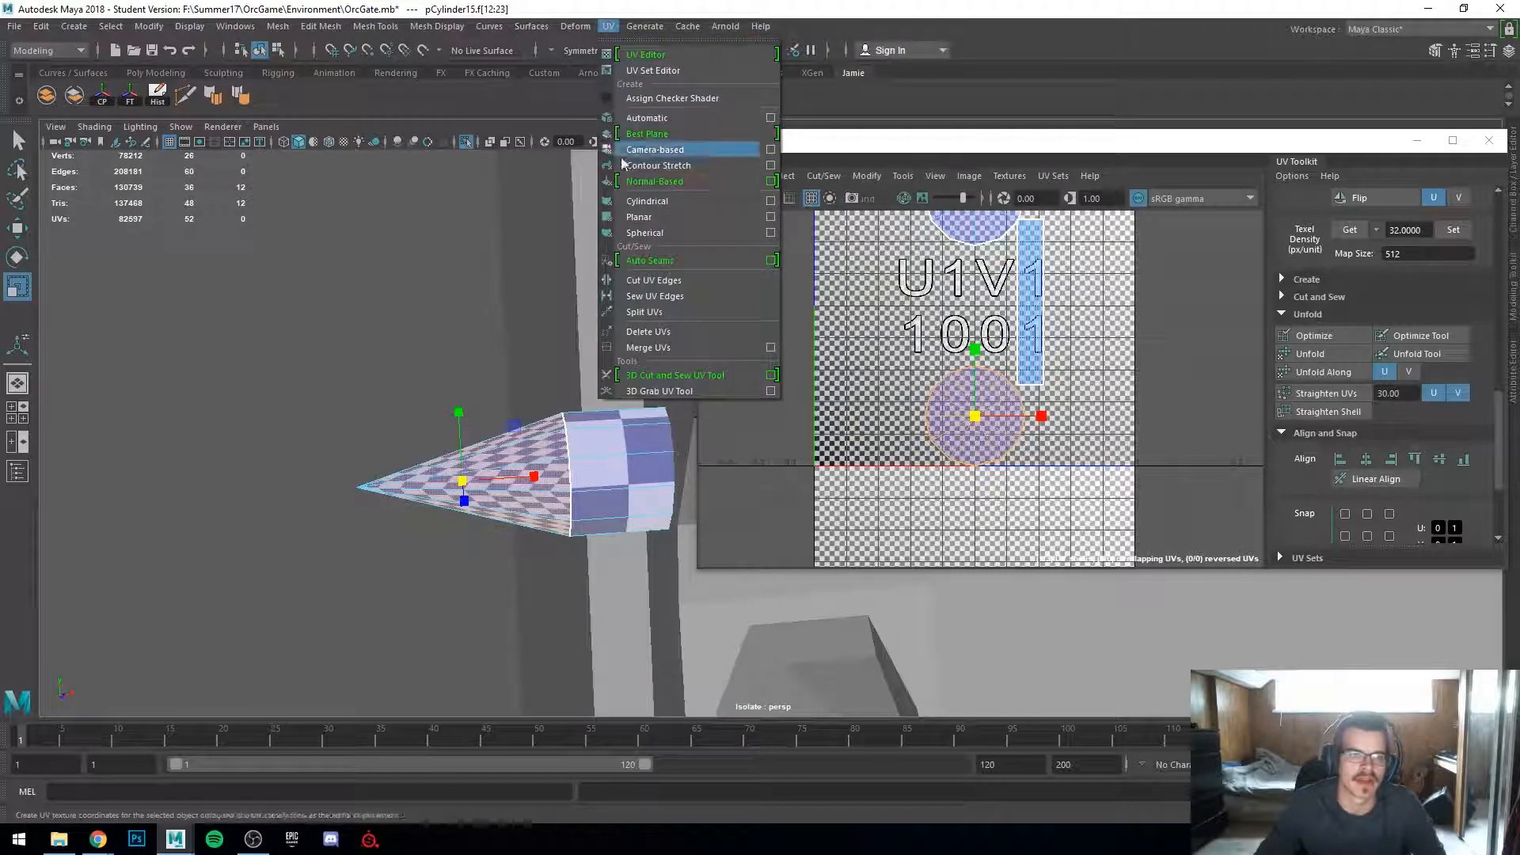
click(661, 119)
Step: Undo the Automatic UV projection on the spike tip
alt+drag(545, 435, 494, 427)
scroll(492, 426, down, 5)
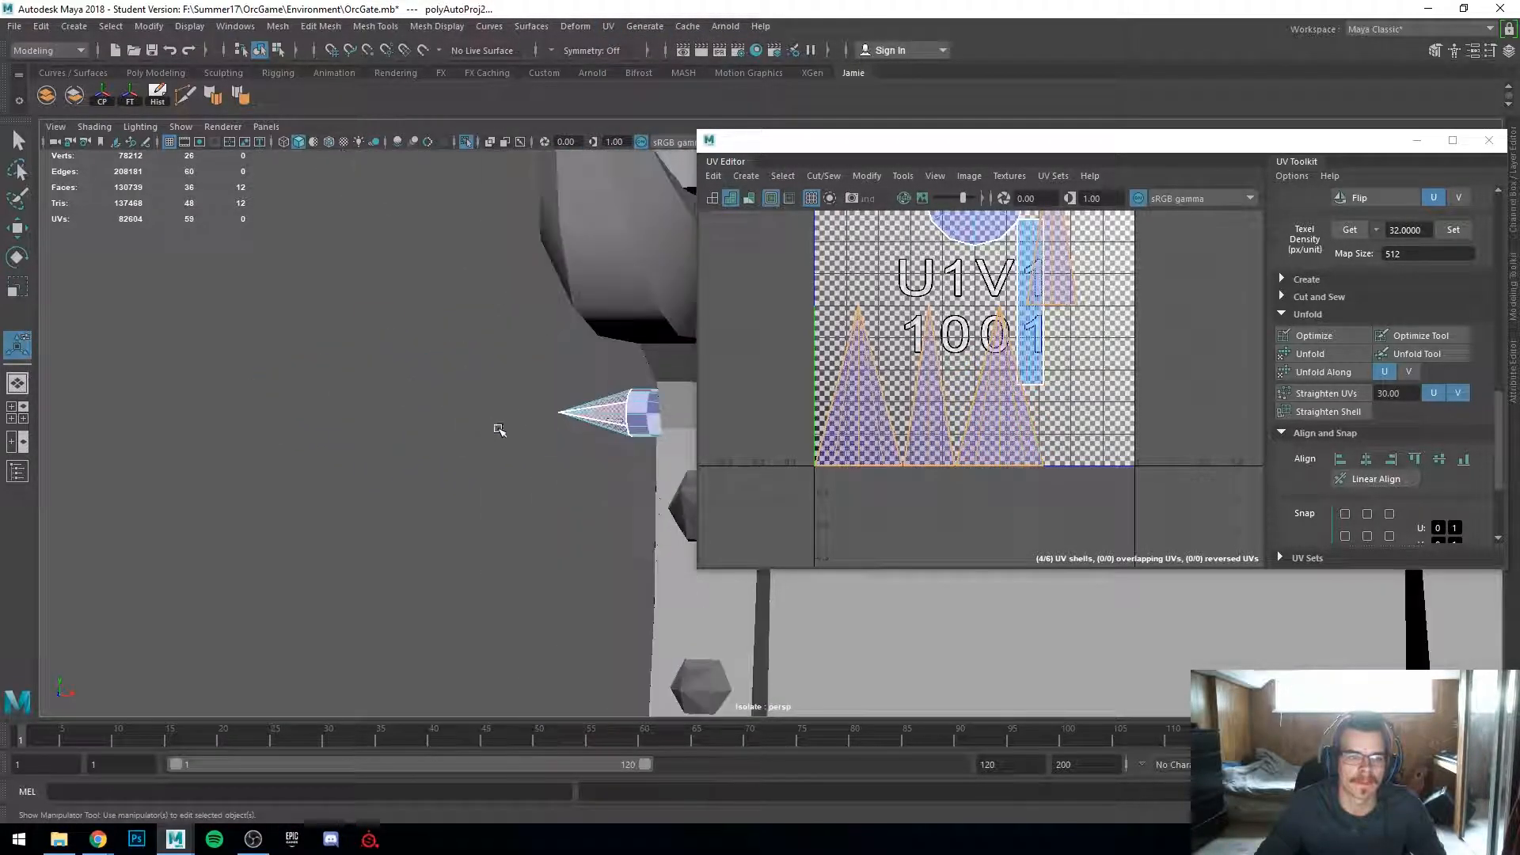
alt+drag(692, 517, 567, 509)
scroll(567, 509, up, 5)
alt+drag(408, 469, 481, 455)
scroll(445, 457, up, 5)
scroll(325, 411, up, 4)
scroll(278, 401, down, 8)
alt+drag(582, 420, 646, 442)
scroll(638, 442, down, 4)
key(ctrl+z)
Step: Select the bar's spike tip and apply an Automatic UV projection to it
scroll(593, 451, up, 4)
alt+drag(412, 455, 301, 443)
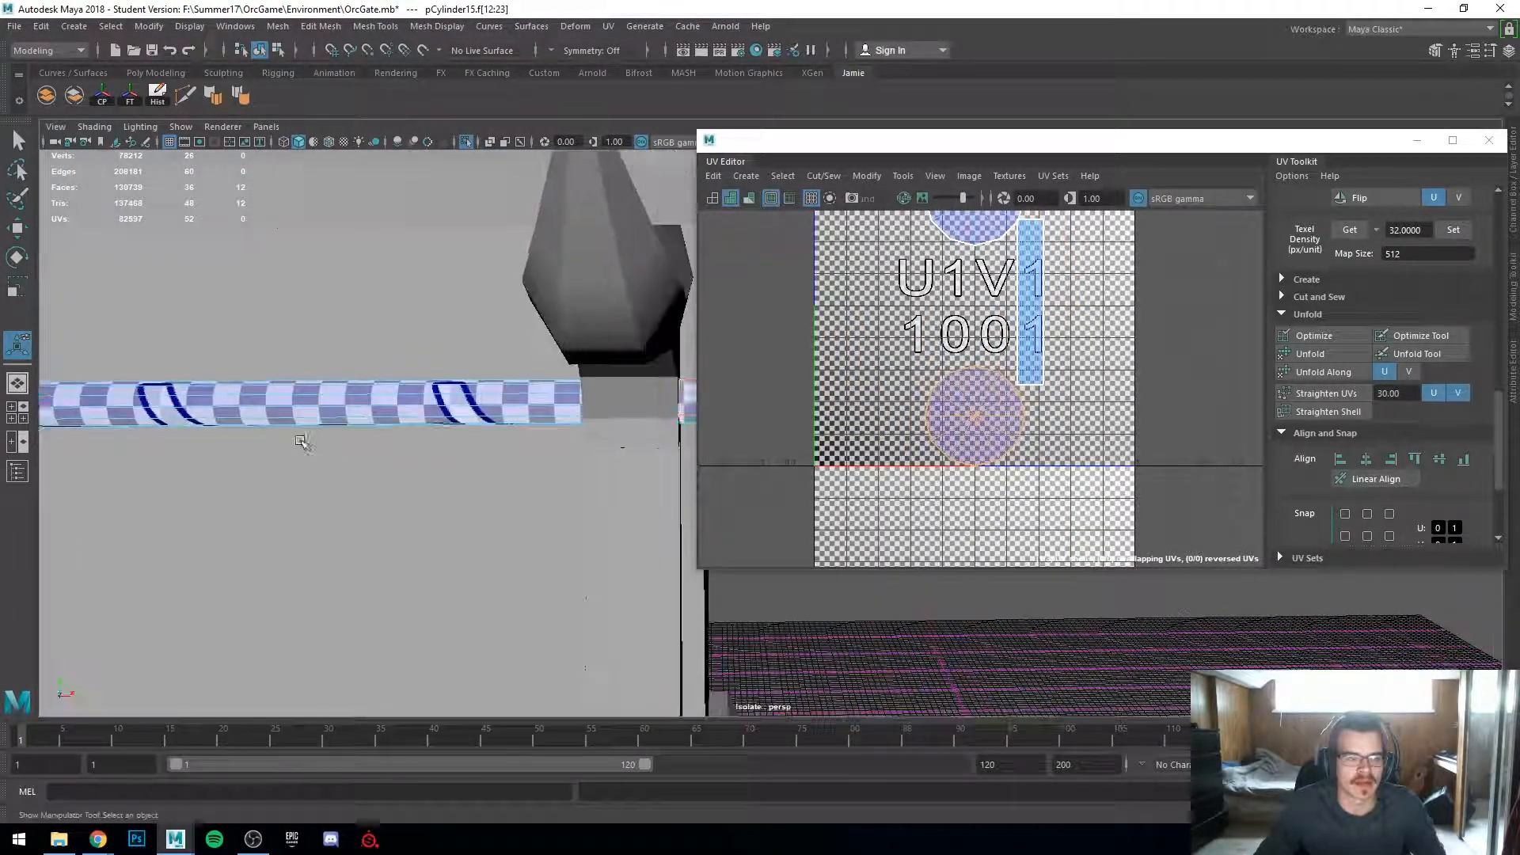
alt+drag(634, 421, 744, 469)
shift+click(616, 402)
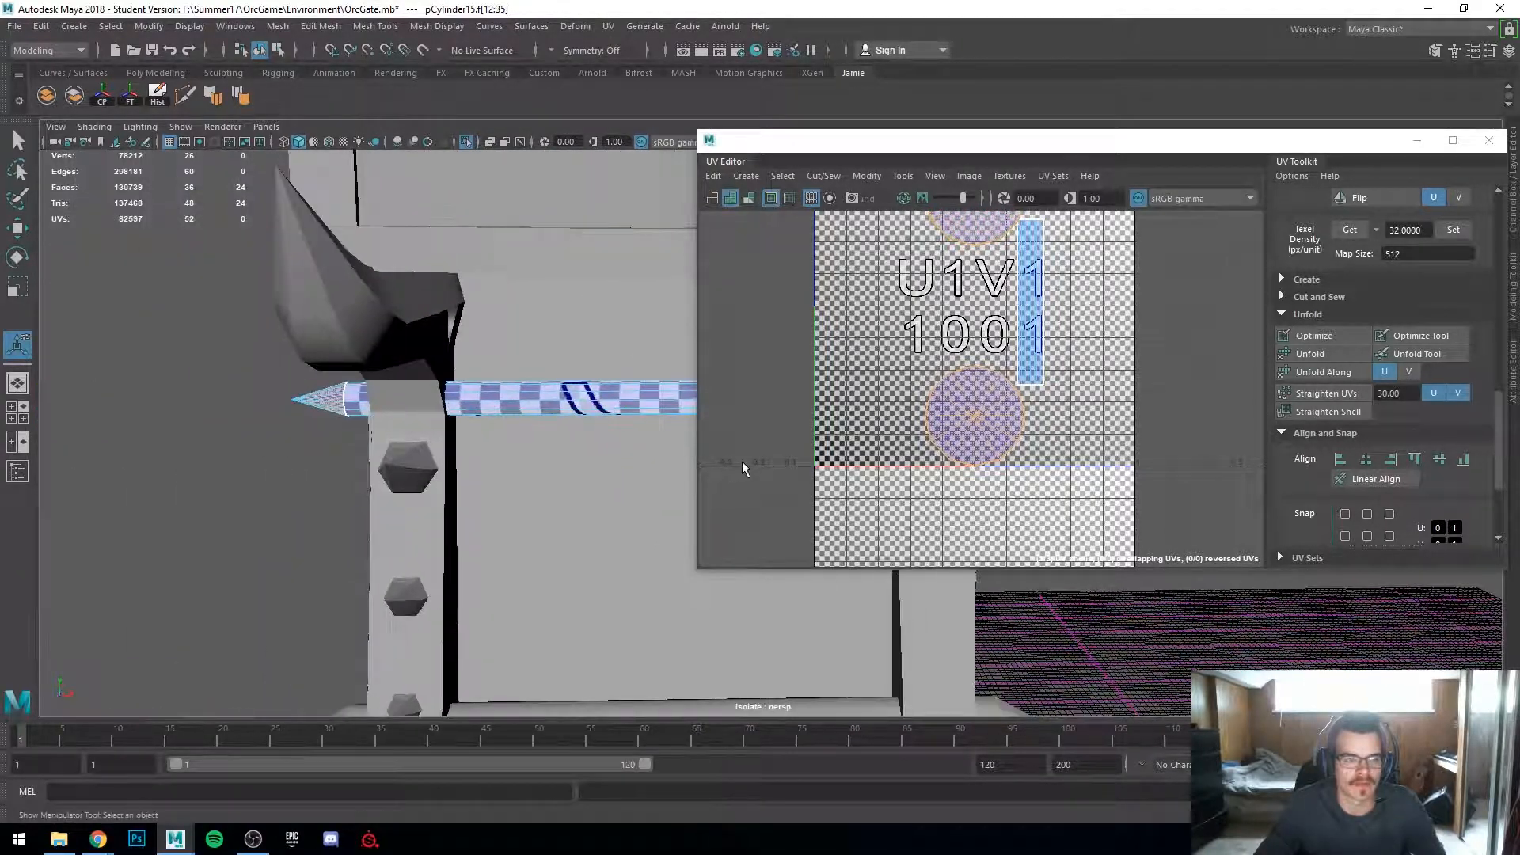
scroll(744, 467, up, 2)
scroll(475, 459, up, 1)
alt+drag(360, 458, 398, 465)
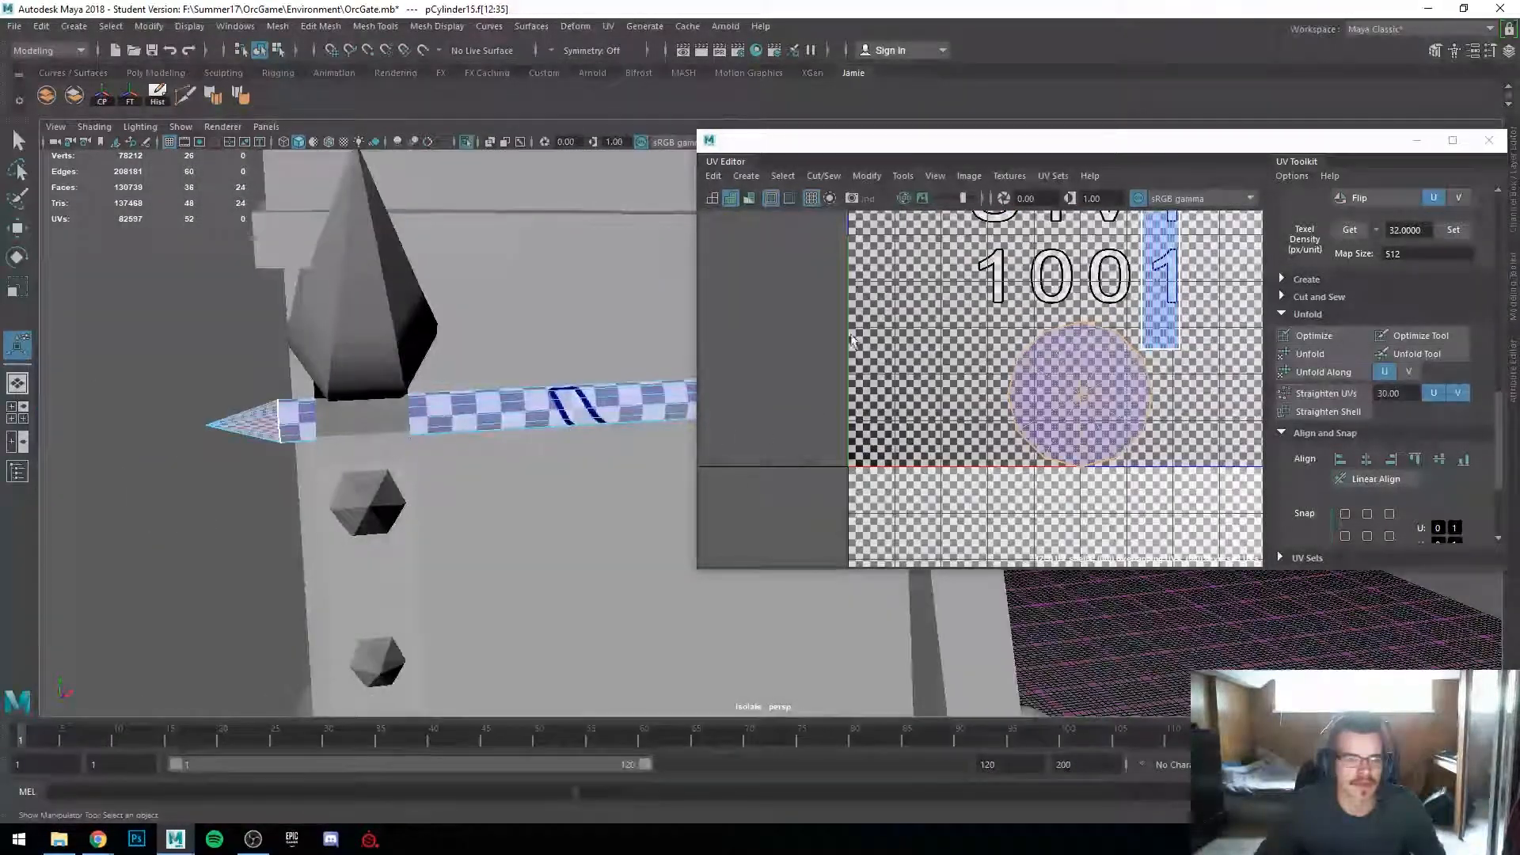
click(608, 26)
click(650, 117)
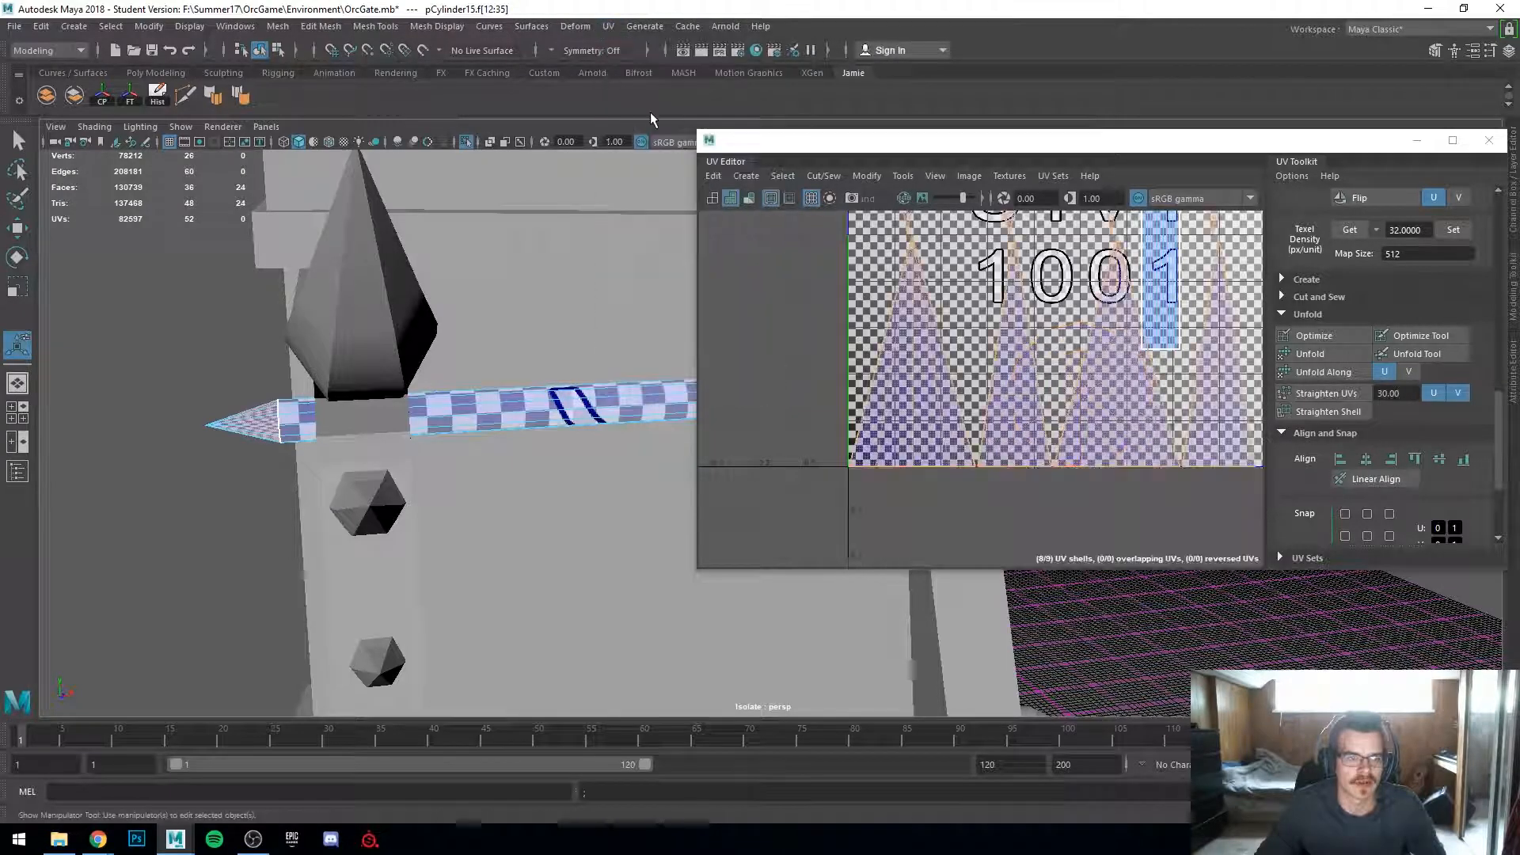
alt+drag(631, 322, 557, 377)
alt+middle_drag(558, 377, 439, 376)
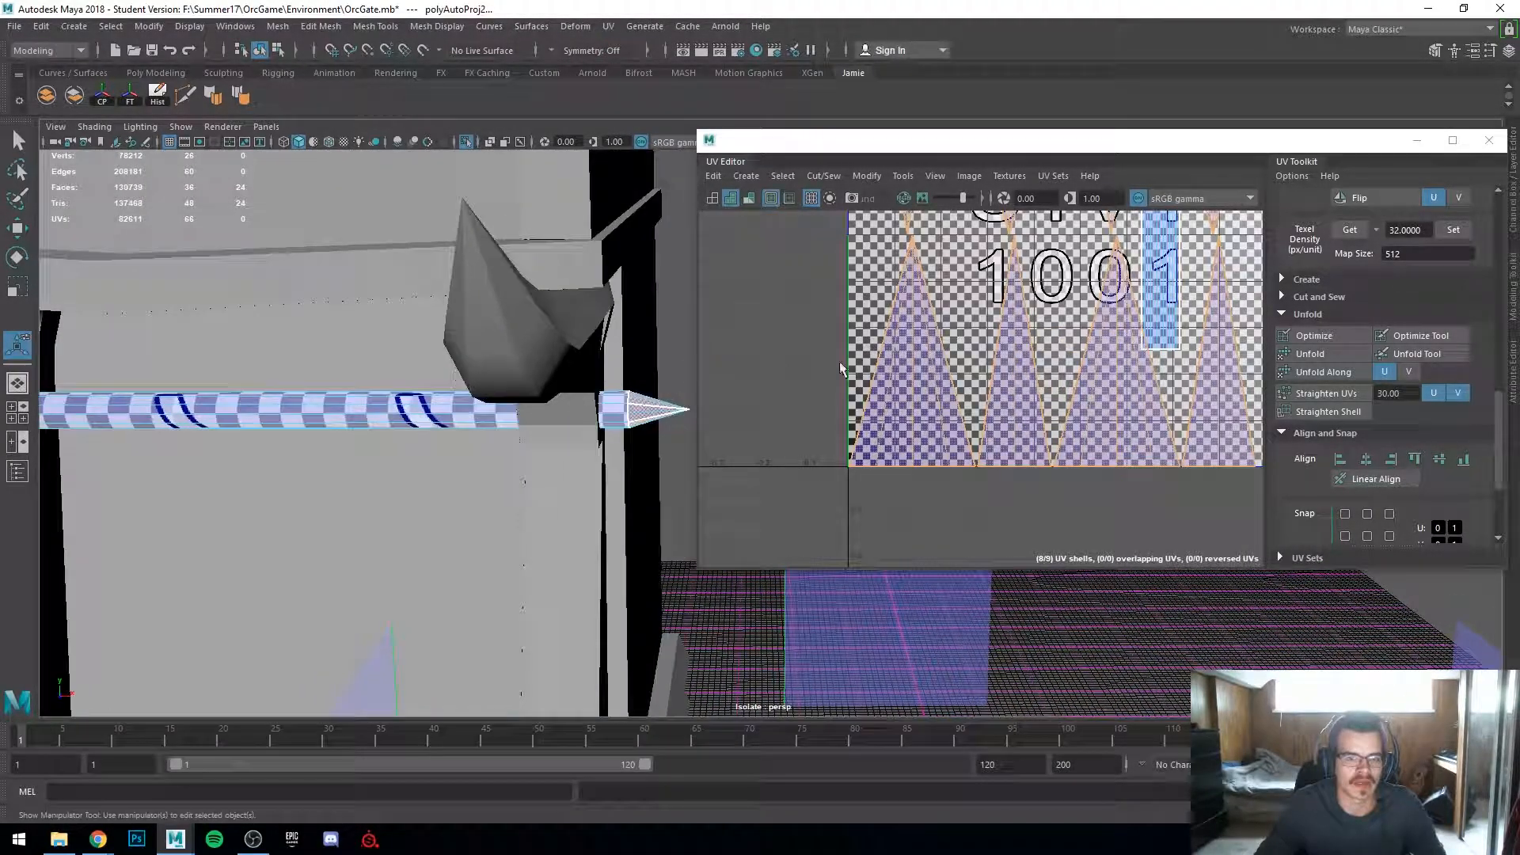
Step: Inspect the spike tip's base faces and their UV shells
scroll(1176, 369, down, 5)
alt+middle_drag(1176, 369, 1115, 461)
scroll(1074, 365, up, 5)
mouse_move(529, 410)
alt+middle_down()
mouse_move(492, 411)
mouse_move(543, 414)
alt+middle_up()
scroll(491, 402, up, 5)
alt+drag(543, 414, 437, 393)
alt+middle_drag(279, 372, 560, 401)
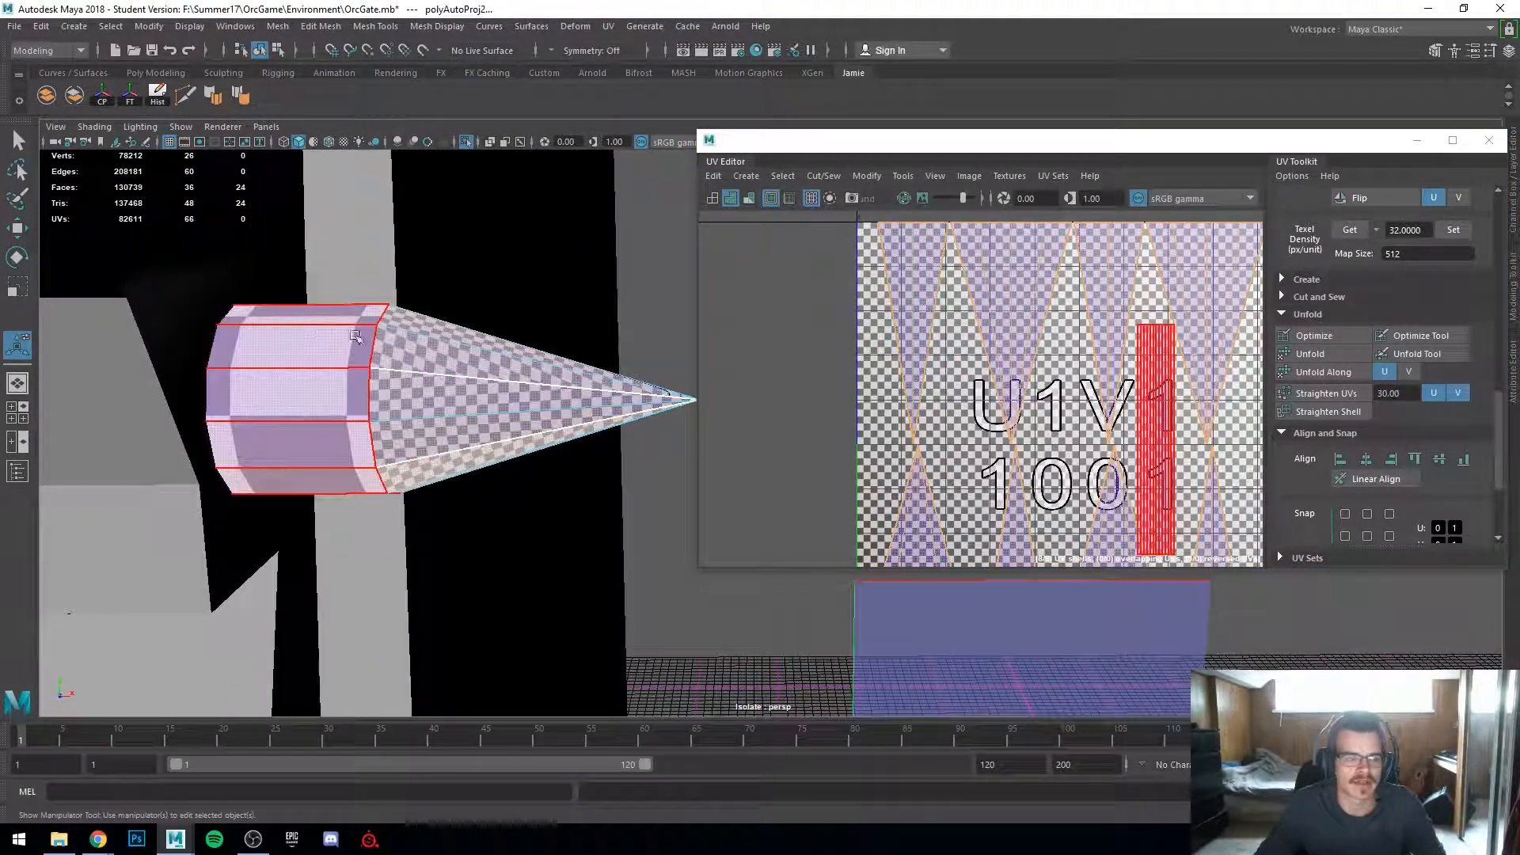
scroll(336, 396, down, 4)
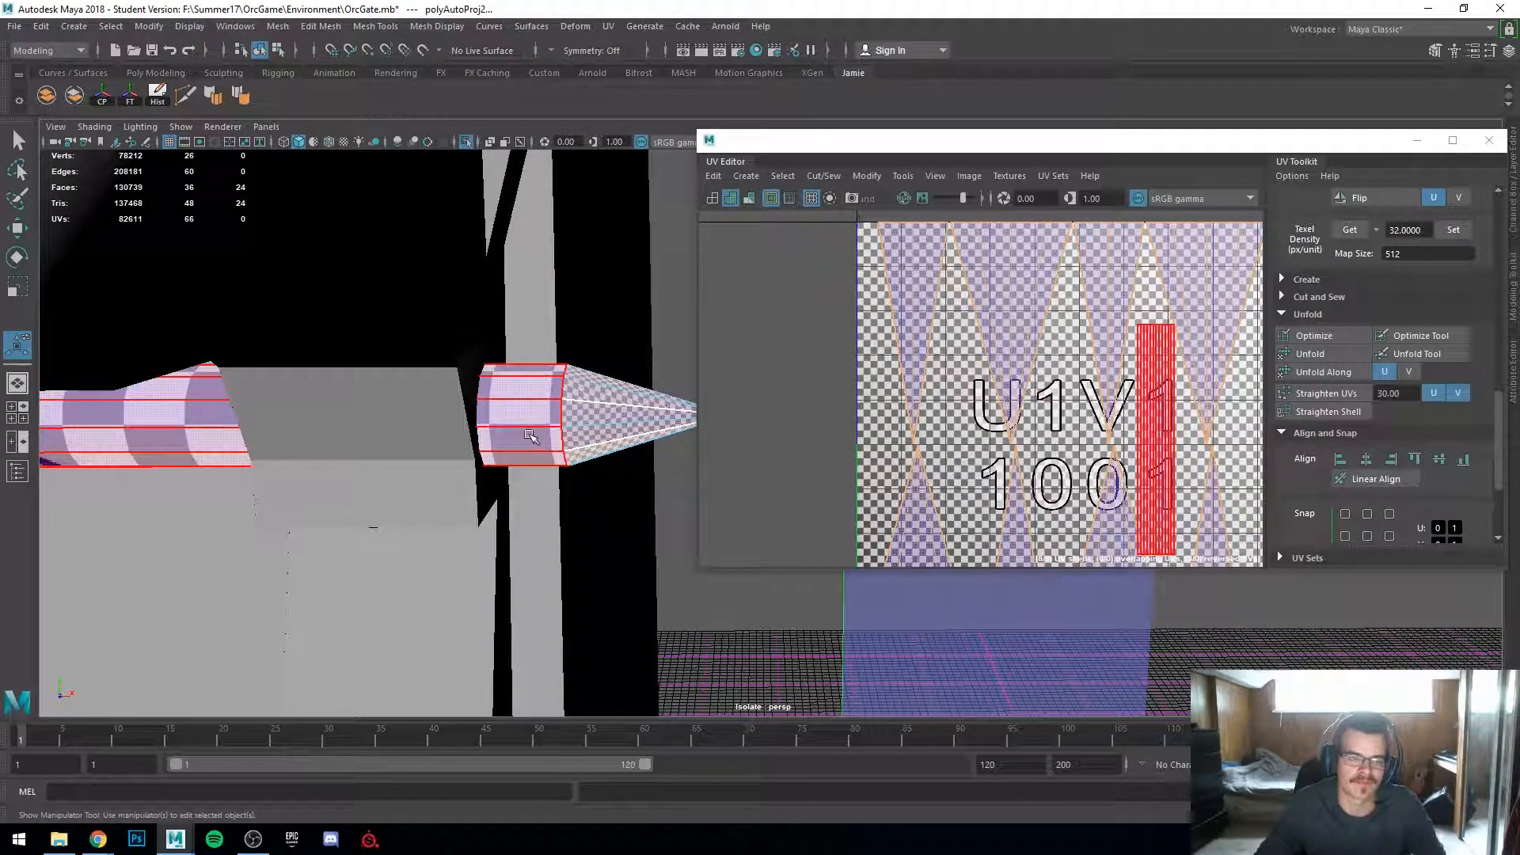
alt+middle_drag(579, 453, 479, 459)
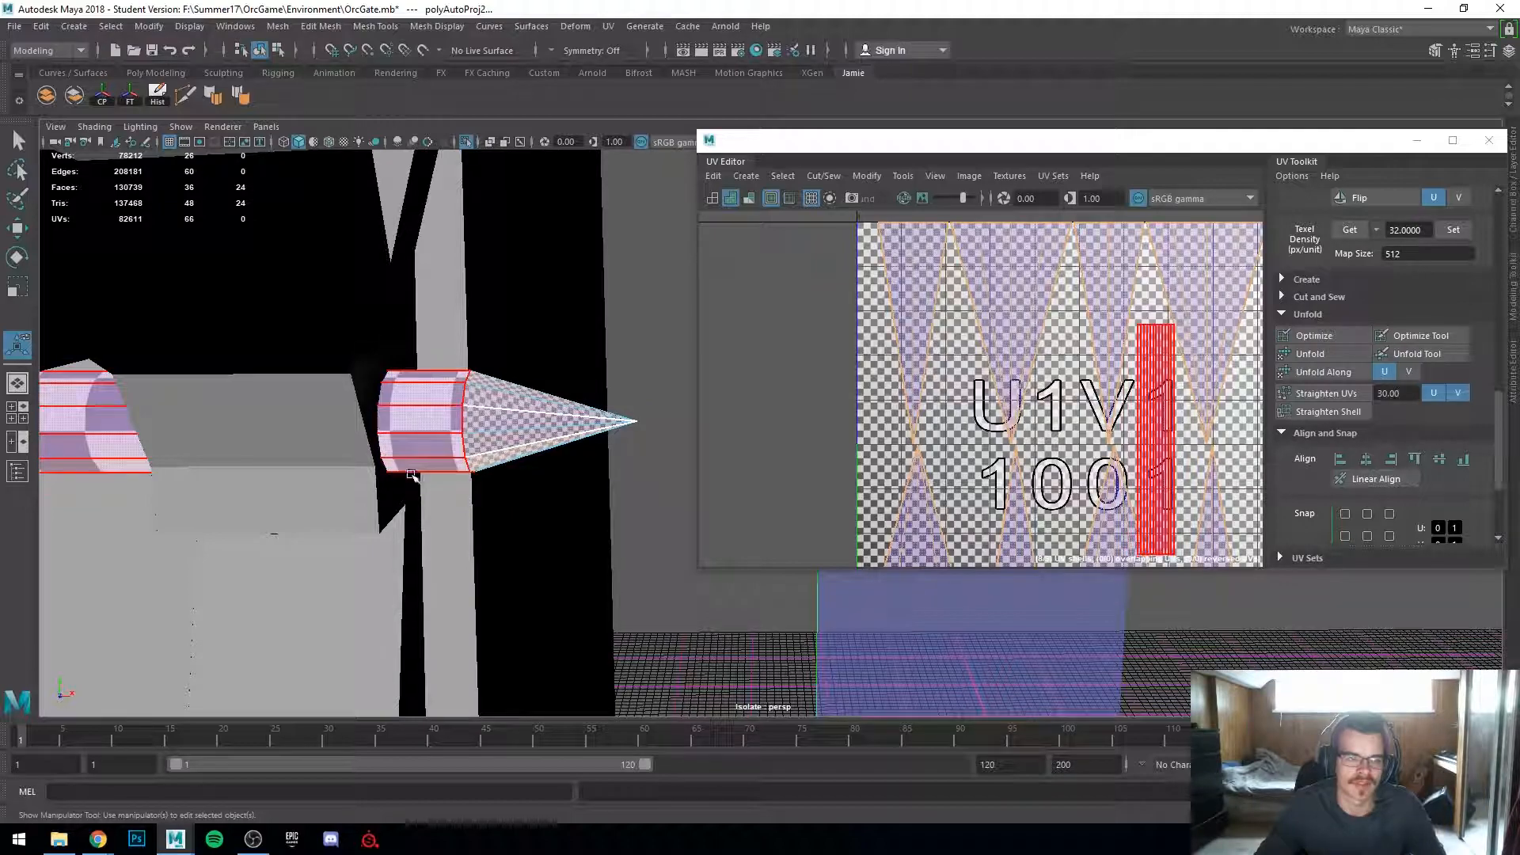
click(459, 428)
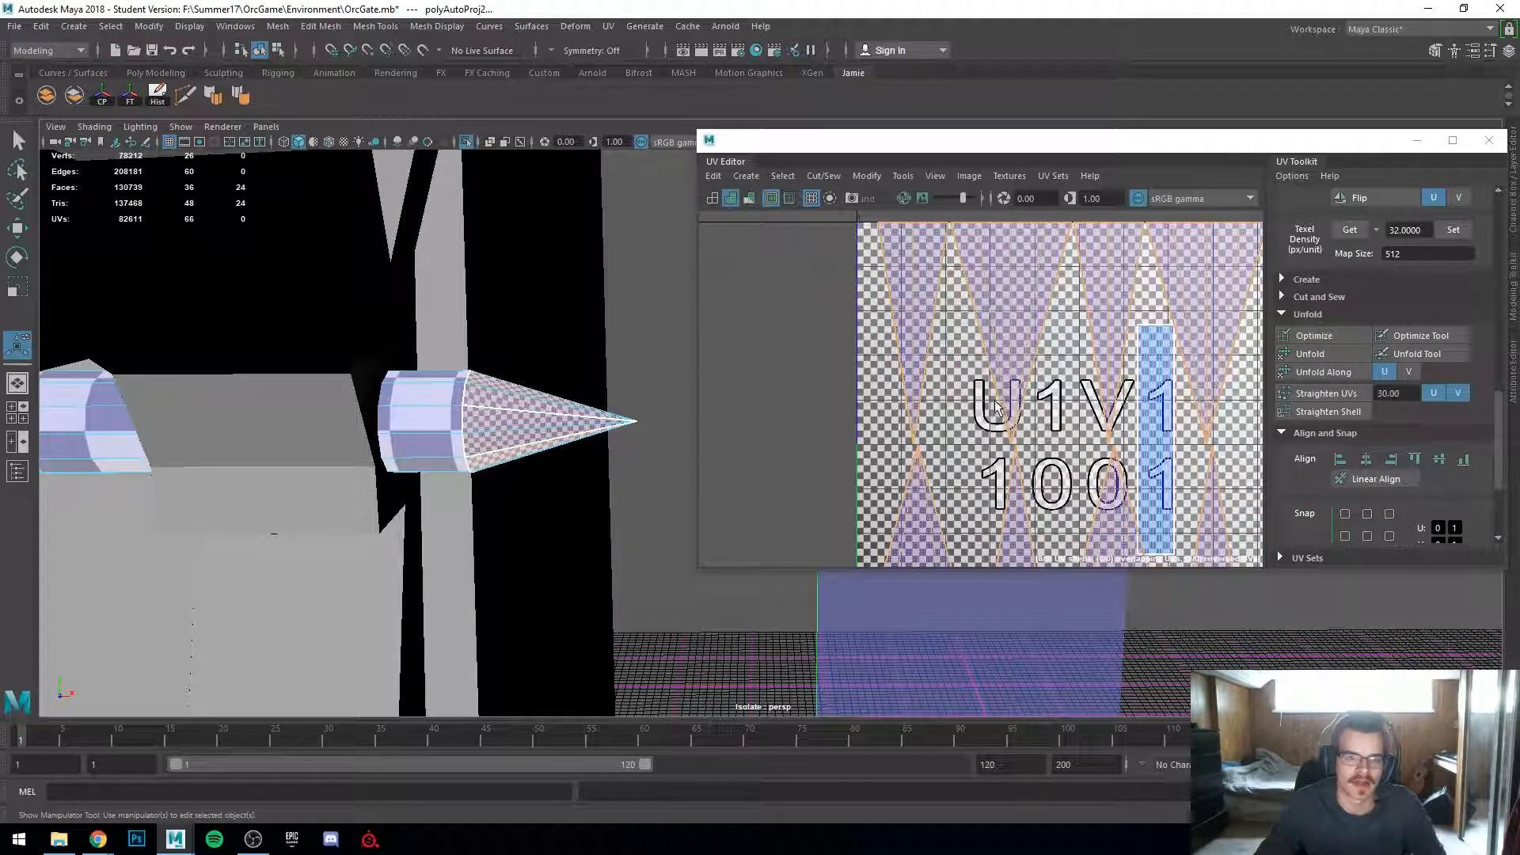
Step: Maximize the UV Editor and move-and-sew the upper cone triangle shells together along their shared edges
scroll(997, 406, down, 1)
double_click(1065, 139)
right_drag(743, 319, 769, 301)
shift+right_click(774, 304)
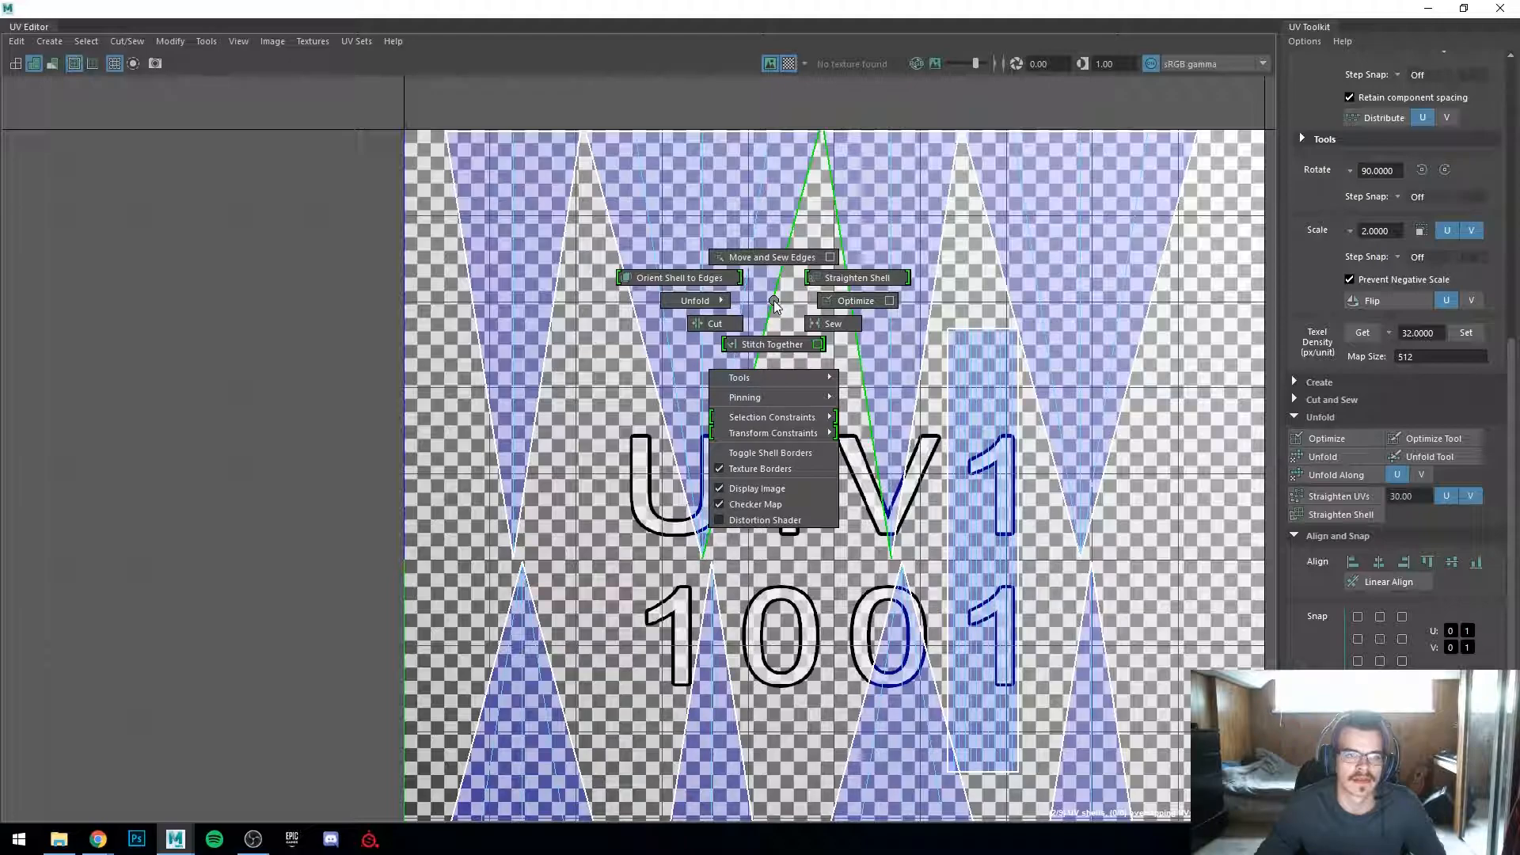
click(775, 263)
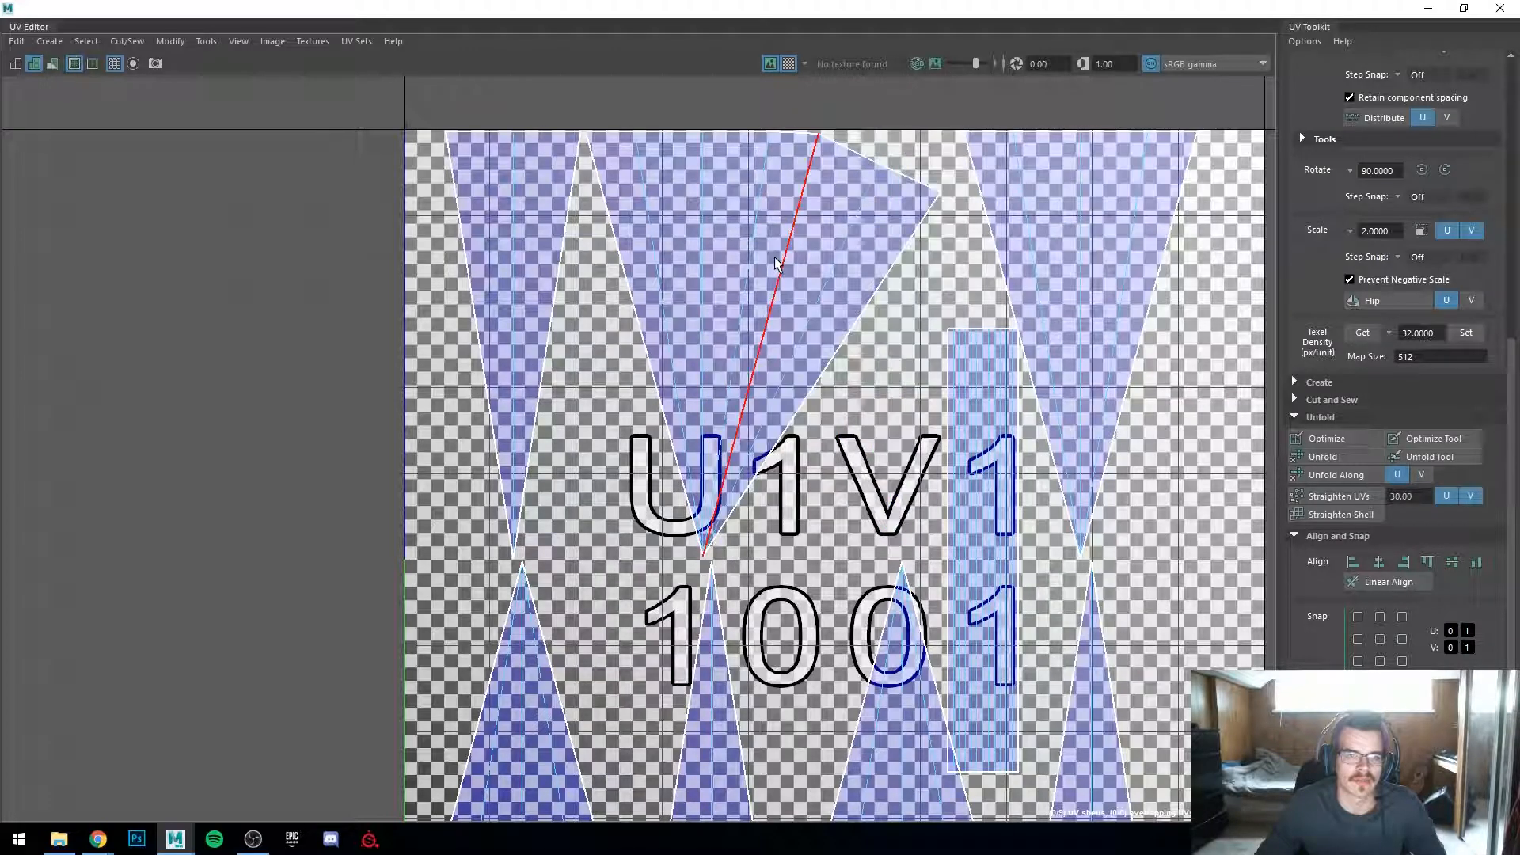
key(g)
click(541, 327)
key(g)
click(547, 327)
Step: Move-and-sew the lower cone triangle shells together along their shared edges
click(612, 676)
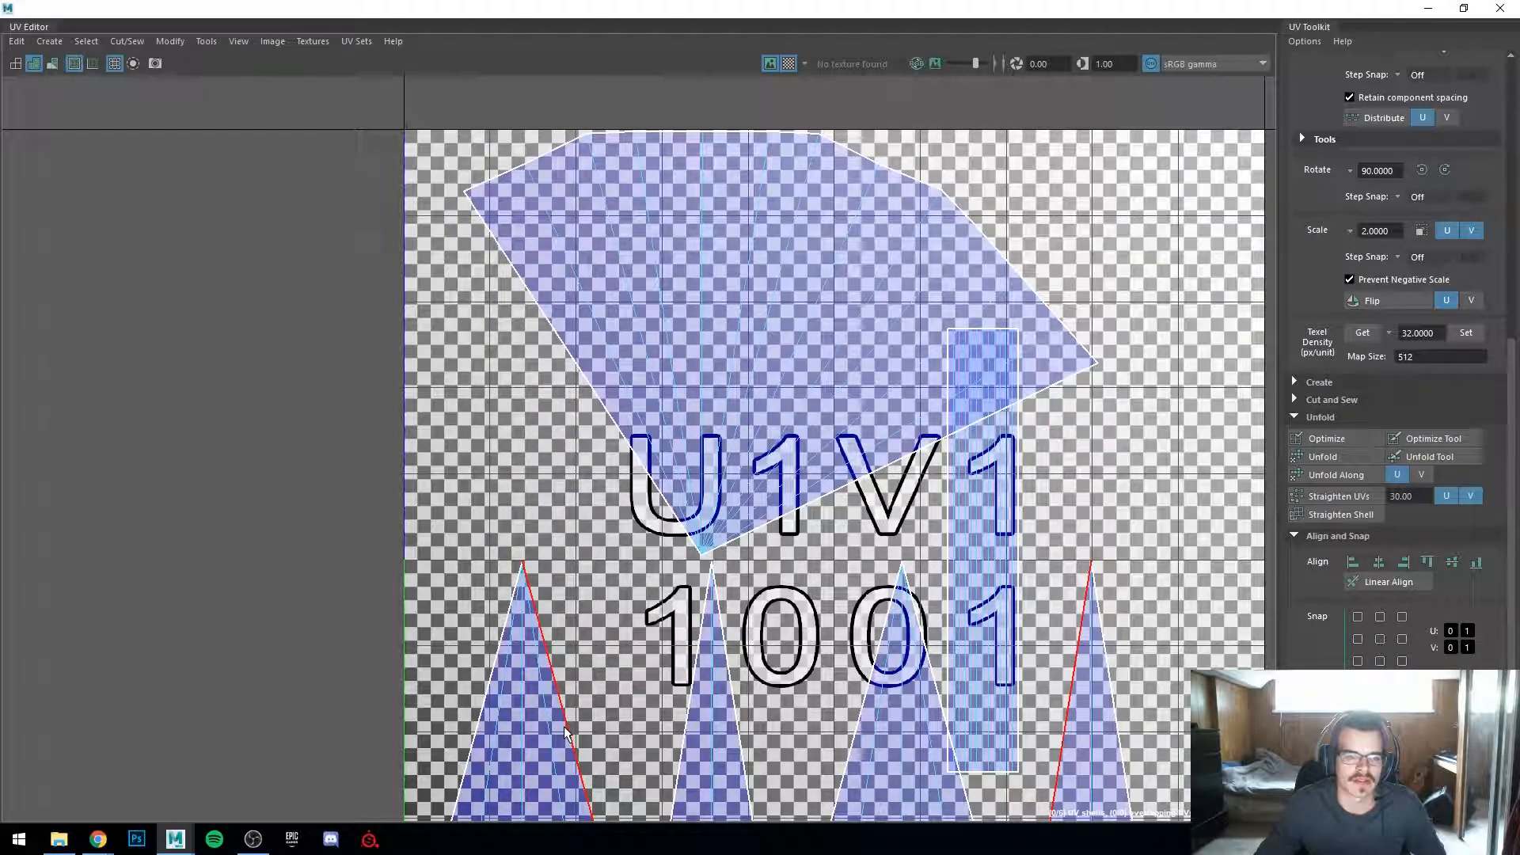
click(565, 732)
key(g)
click(599, 685)
key(g)
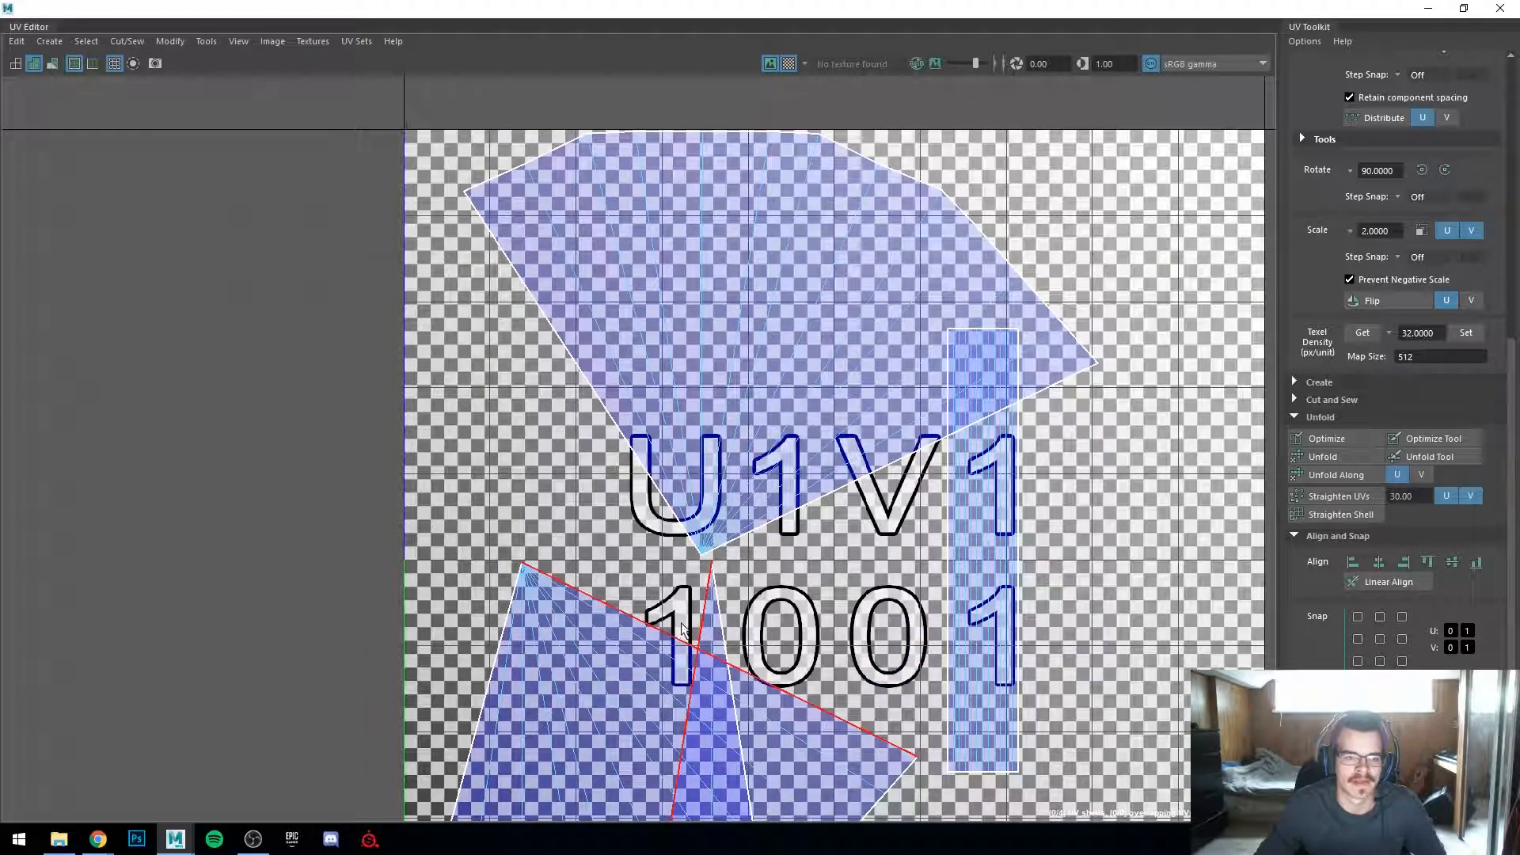
key(g)
Step: Reposition the lower sewn cone shell inside the UV tile and restore the UV Editor window size
scroll(688, 627, down, 3)
alt+middle_drag(688, 629, 760, 436)
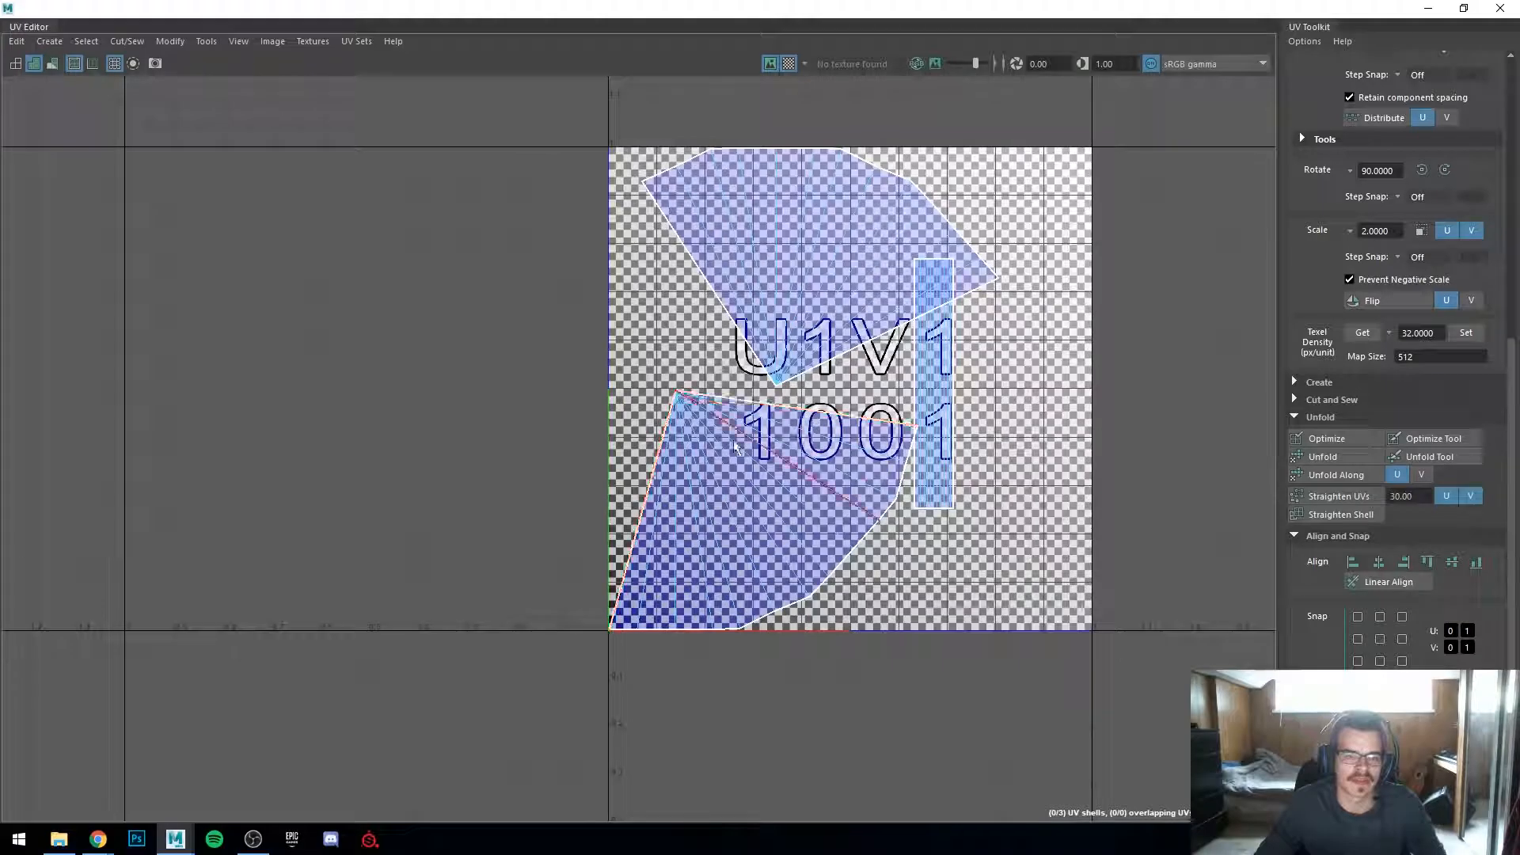
drag(558, 11, 1078, 205)
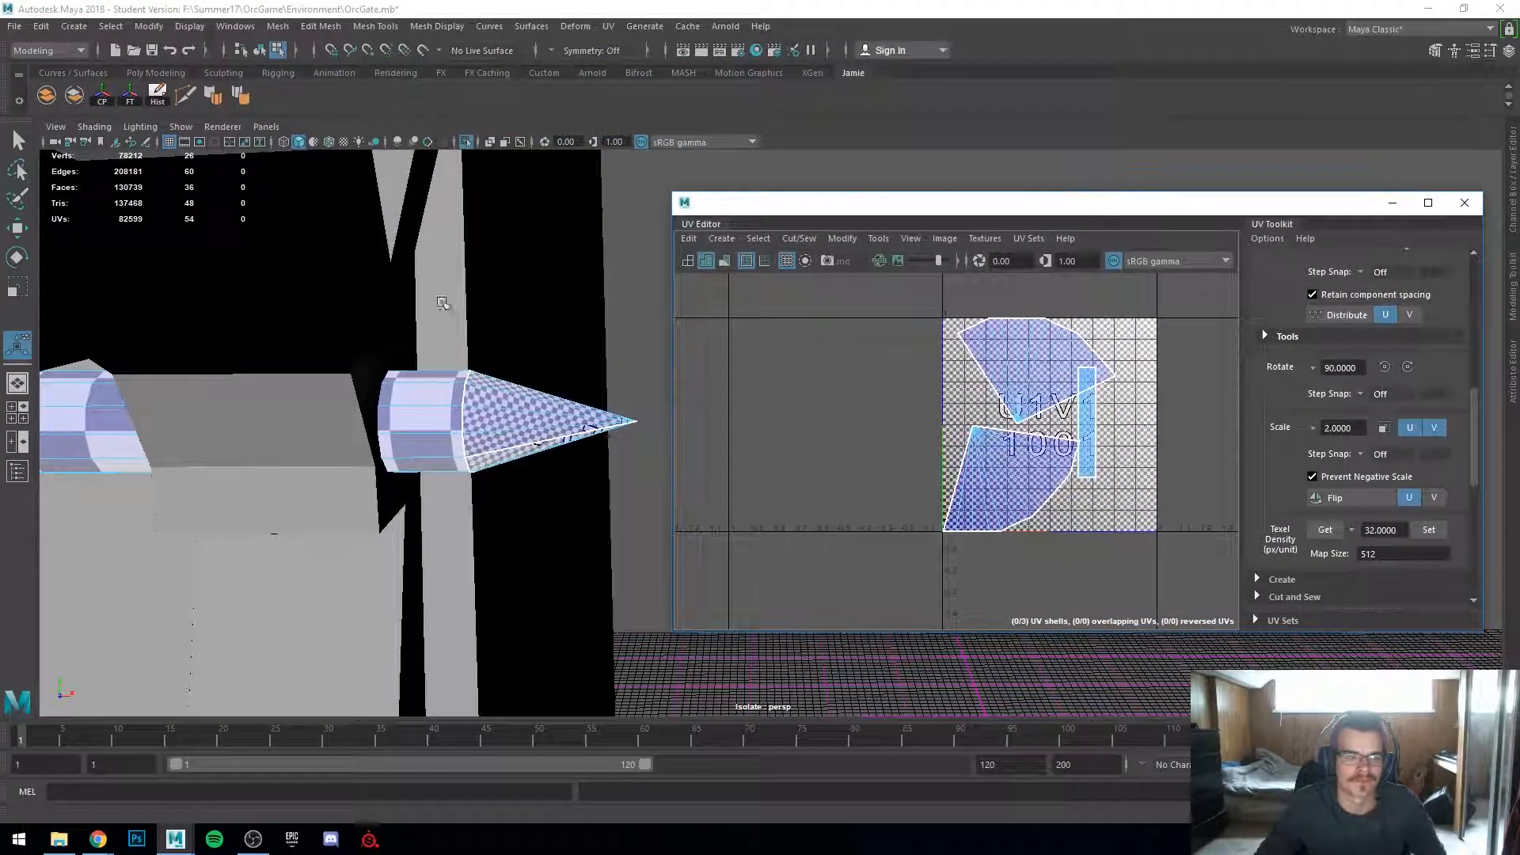
Step: Select both spike-tip UV shells and scale them down to match the bar's checker density
scroll(455, 305, down, 3)
alt+middle_drag(398, 400, 423, 365)
scroll(475, 358, up, 5)
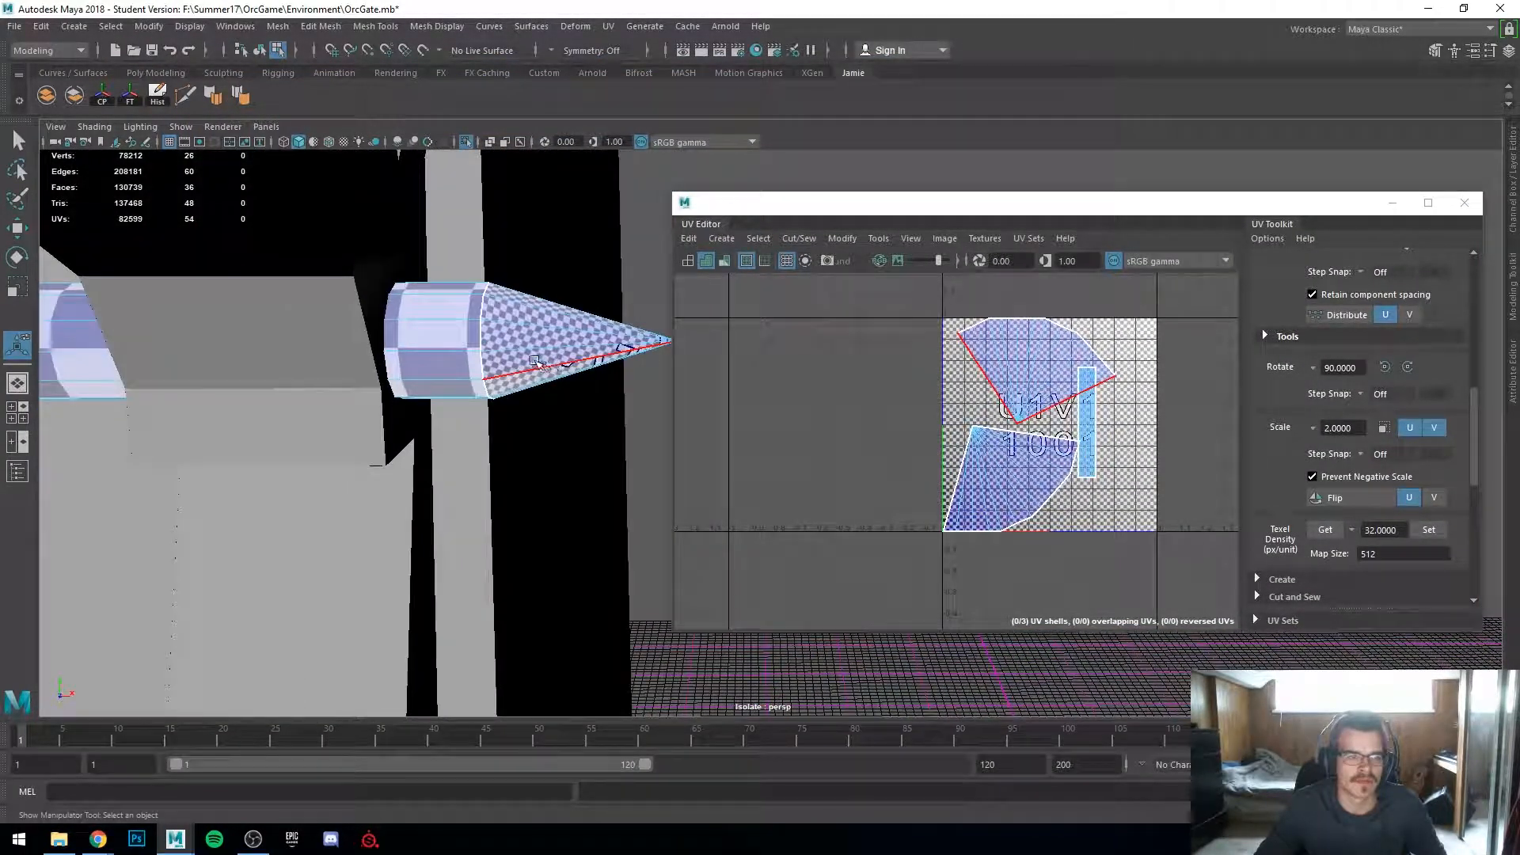
scroll(463, 309, down, 3)
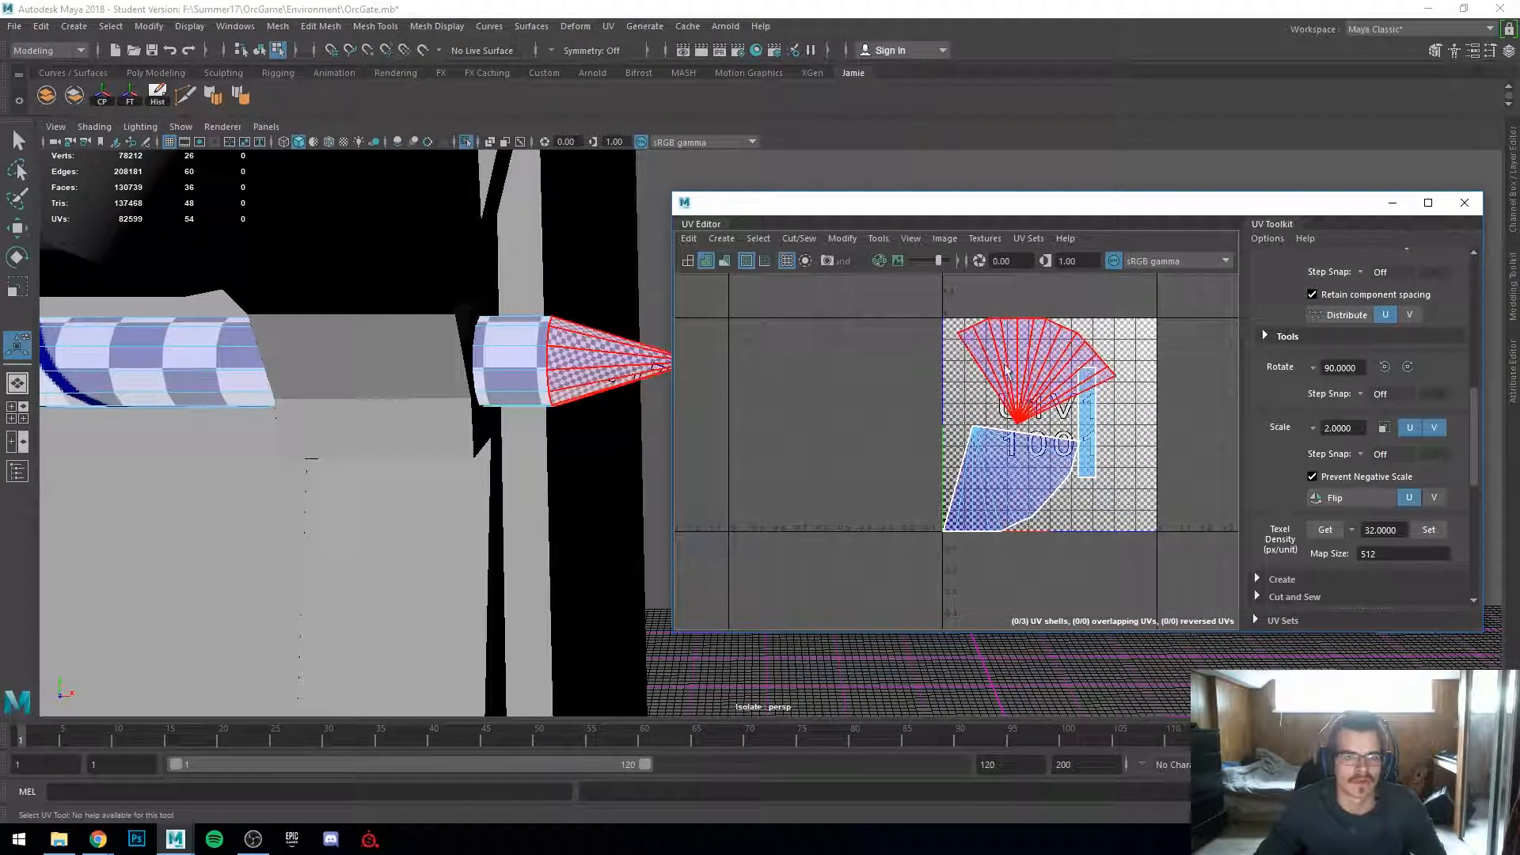
click(1033, 459)
alt+drag(490, 443, 276, 454)
scroll(573, 441, up, 6)
alt+middle_drag(276, 453, 71, 420)
scroll(567, 435, down, 4)
alt+middle_drag(546, 419, 109, 412)
alt+middle_drag(653, 448, 414, 456)
alt+drag(414, 456, 695, 448)
key(r)
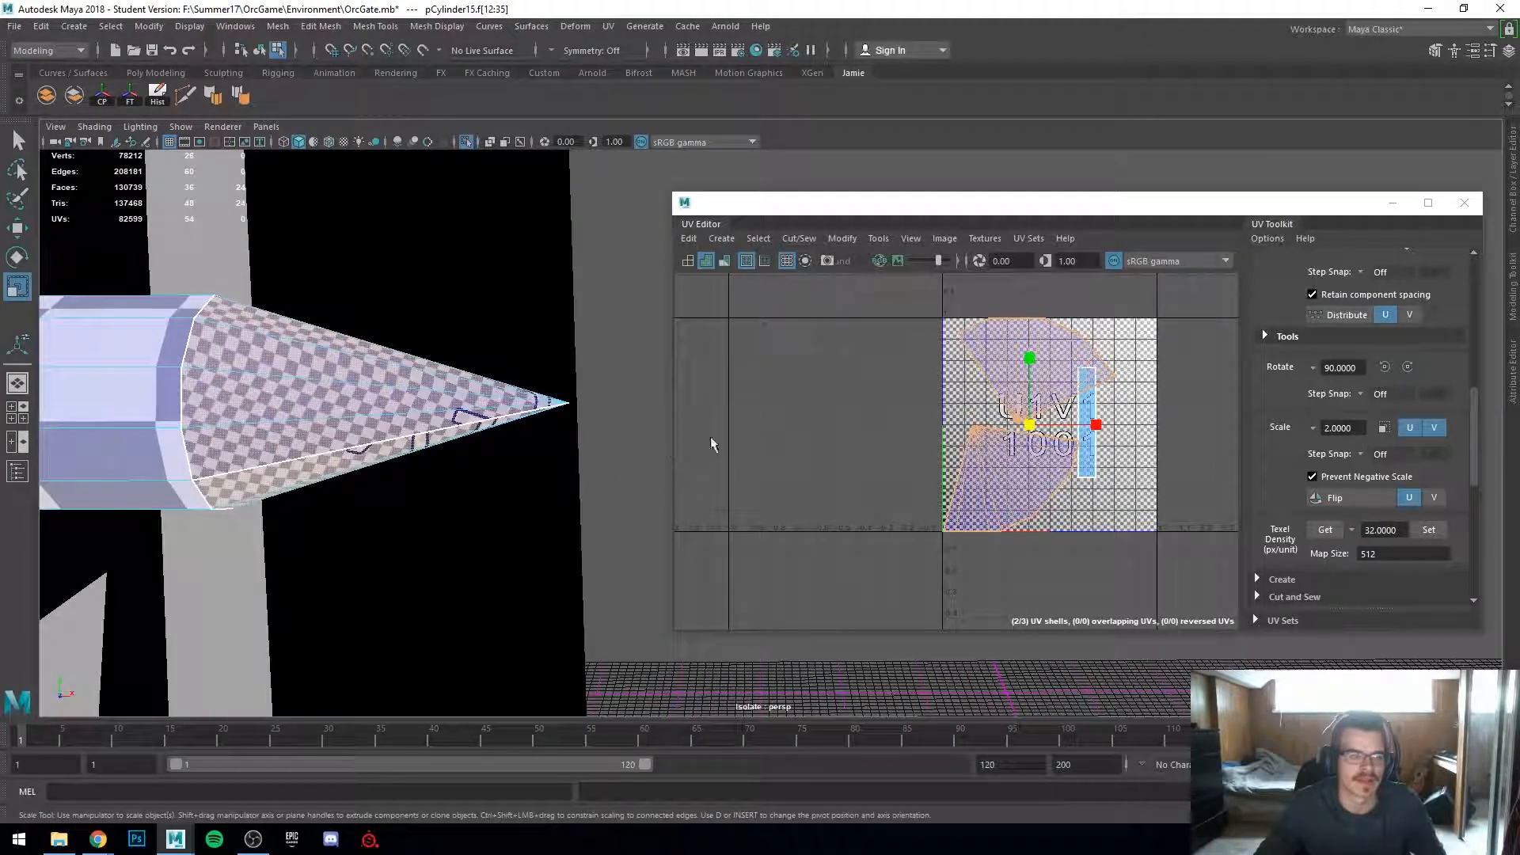
drag(1032, 427, 987, 428)
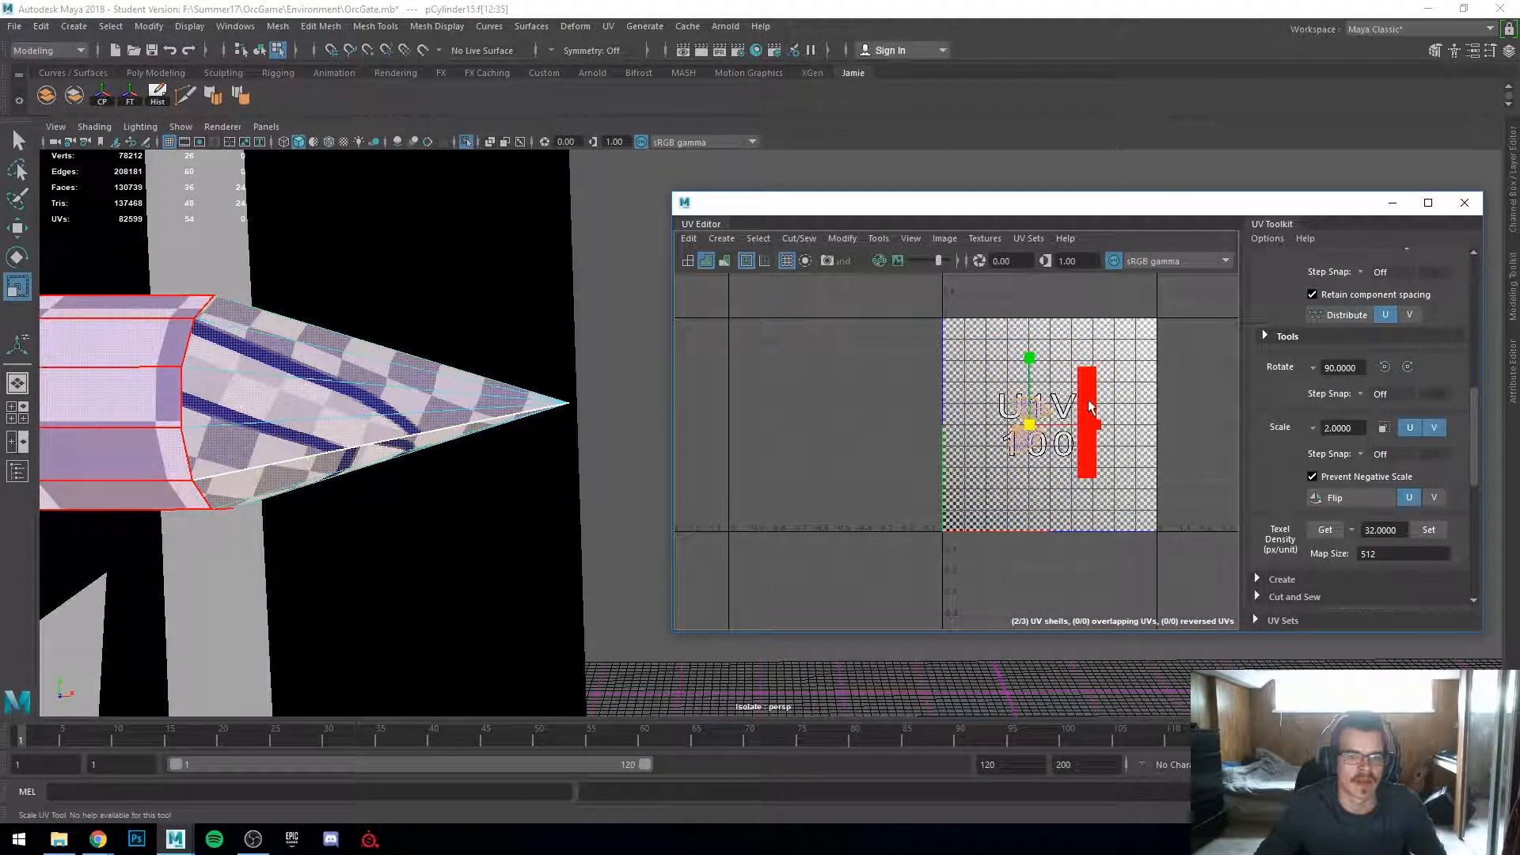
Step: Select the bar's shaft UV shell and scale it wider
click(1087, 425)
drag(1108, 427, 1148, 433)
click(1021, 429)
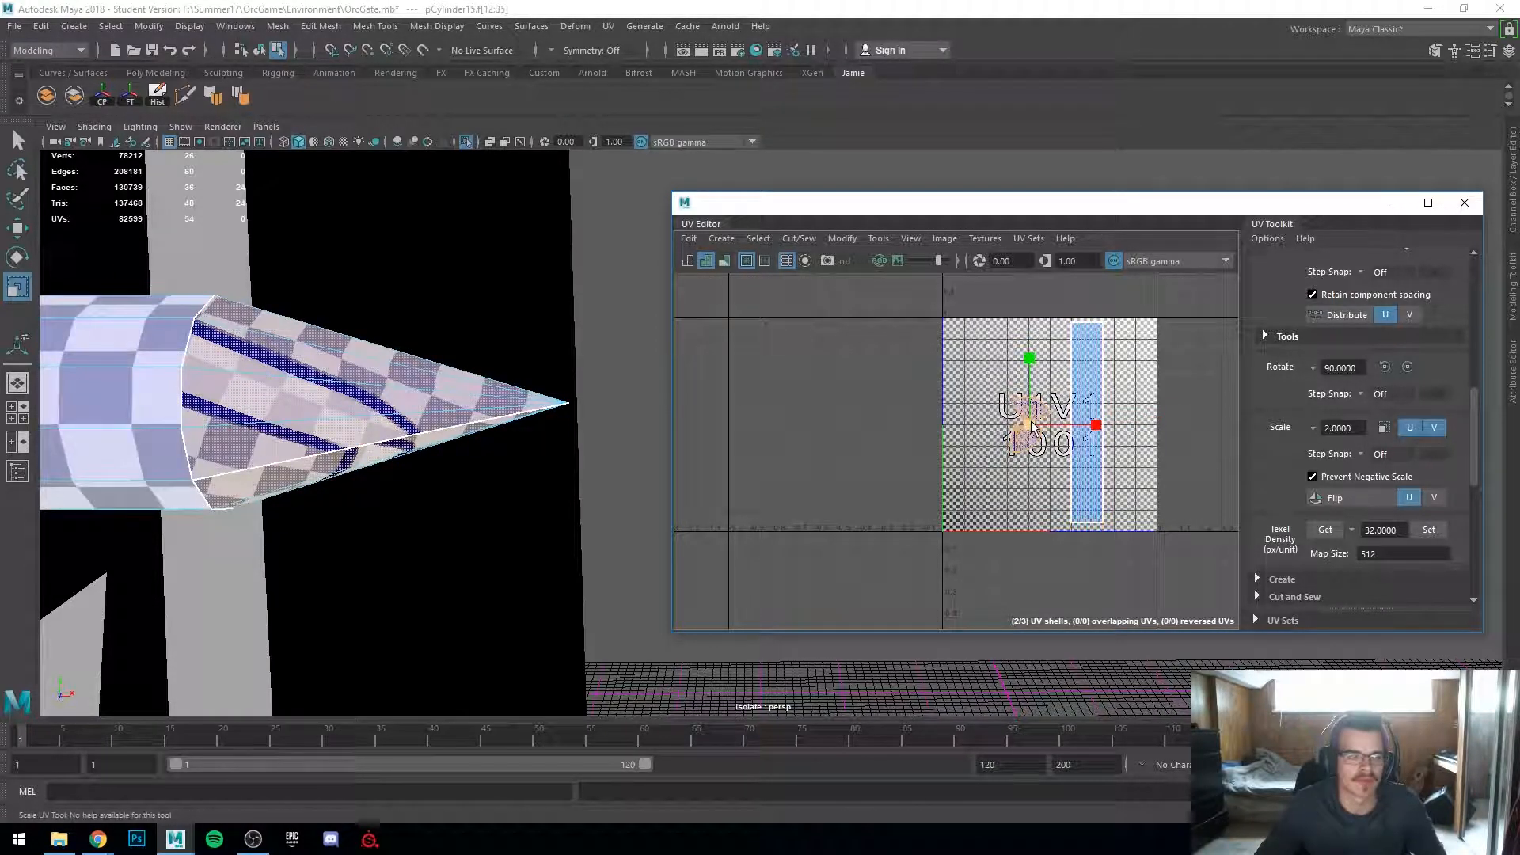
drag(1021, 429, 1014, 434)
Step: Select all of the bar's UV shells and scale them down together to increase checker density
alt+drag(490, 444, 444, 451)
alt+right_drag(444, 451, 471, 432)
alt+middle_drag(471, 431, 535, 438)
alt+right_drag(534, 438, 566, 442)
alt+middle_drag(566, 442, 509, 445)
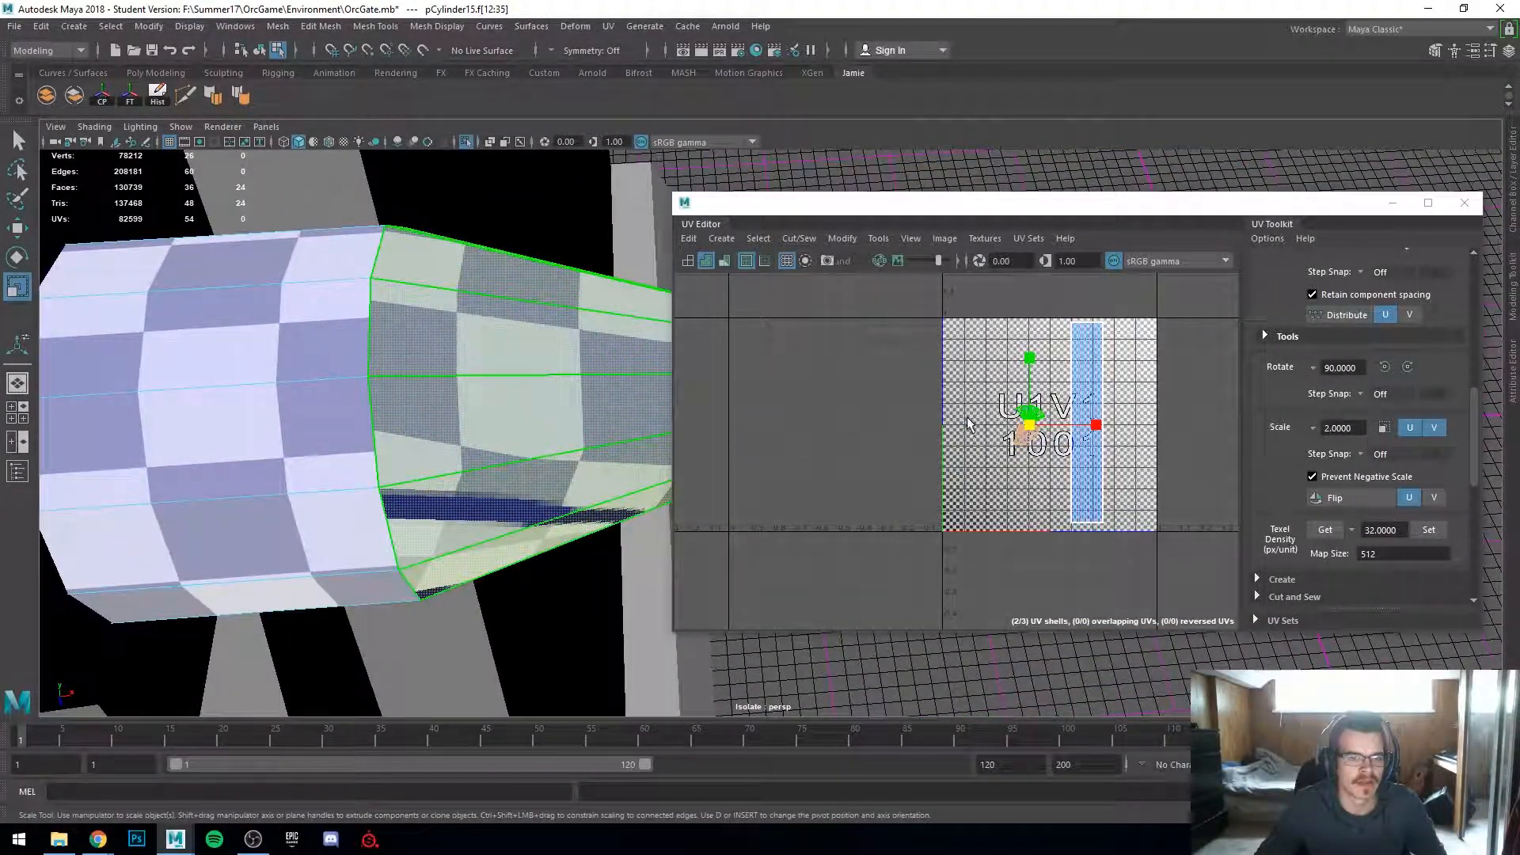
alt+drag(468, 467, 474, 390)
drag(1029, 428, 1028, 426)
scroll(1028, 428, down, 3)
scroll(1047, 432, up, 4)
right_drag(1088, 441, 1031, 411)
scroll(1032, 410, down, 3)
drag(983, 372, 1119, 478)
scroll(481, 417, down, 15)
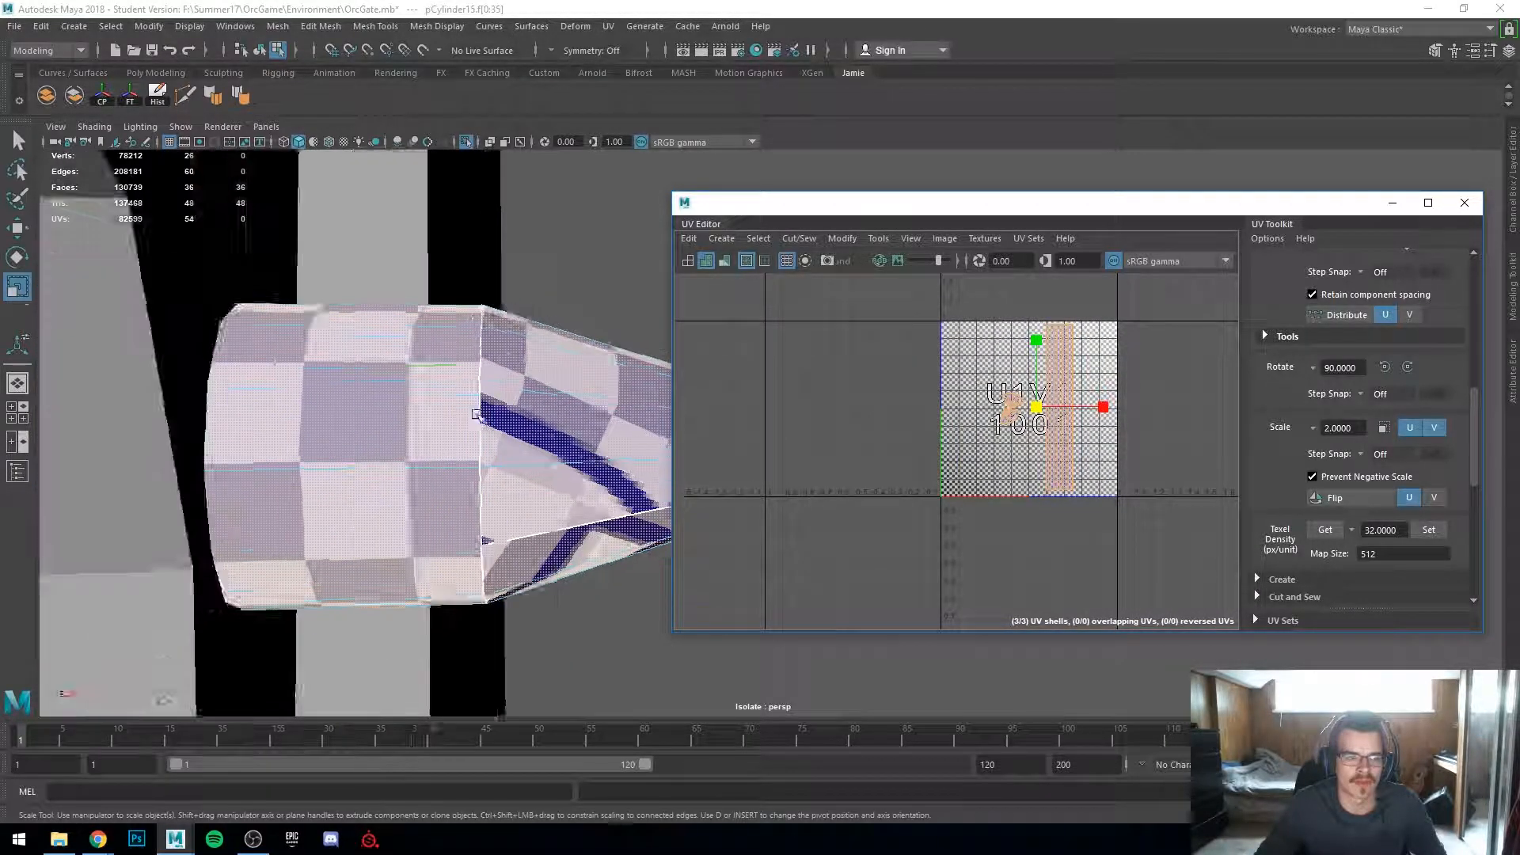
alt+middle_drag(420, 474, 271, 490)
alt+right_drag(272, 490, 546, 490)
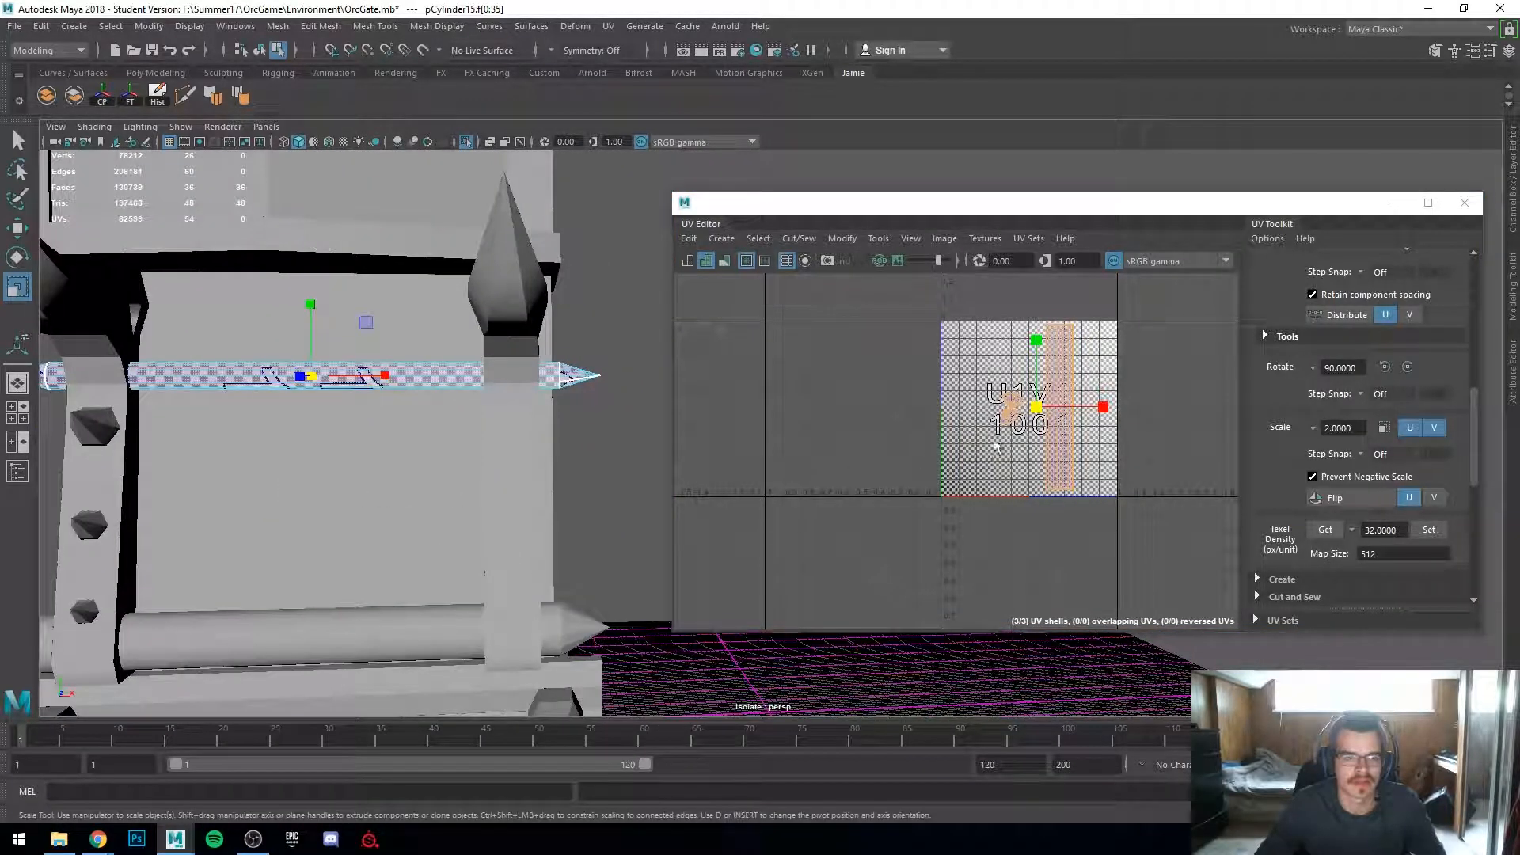
drag(1036, 407, 994, 416)
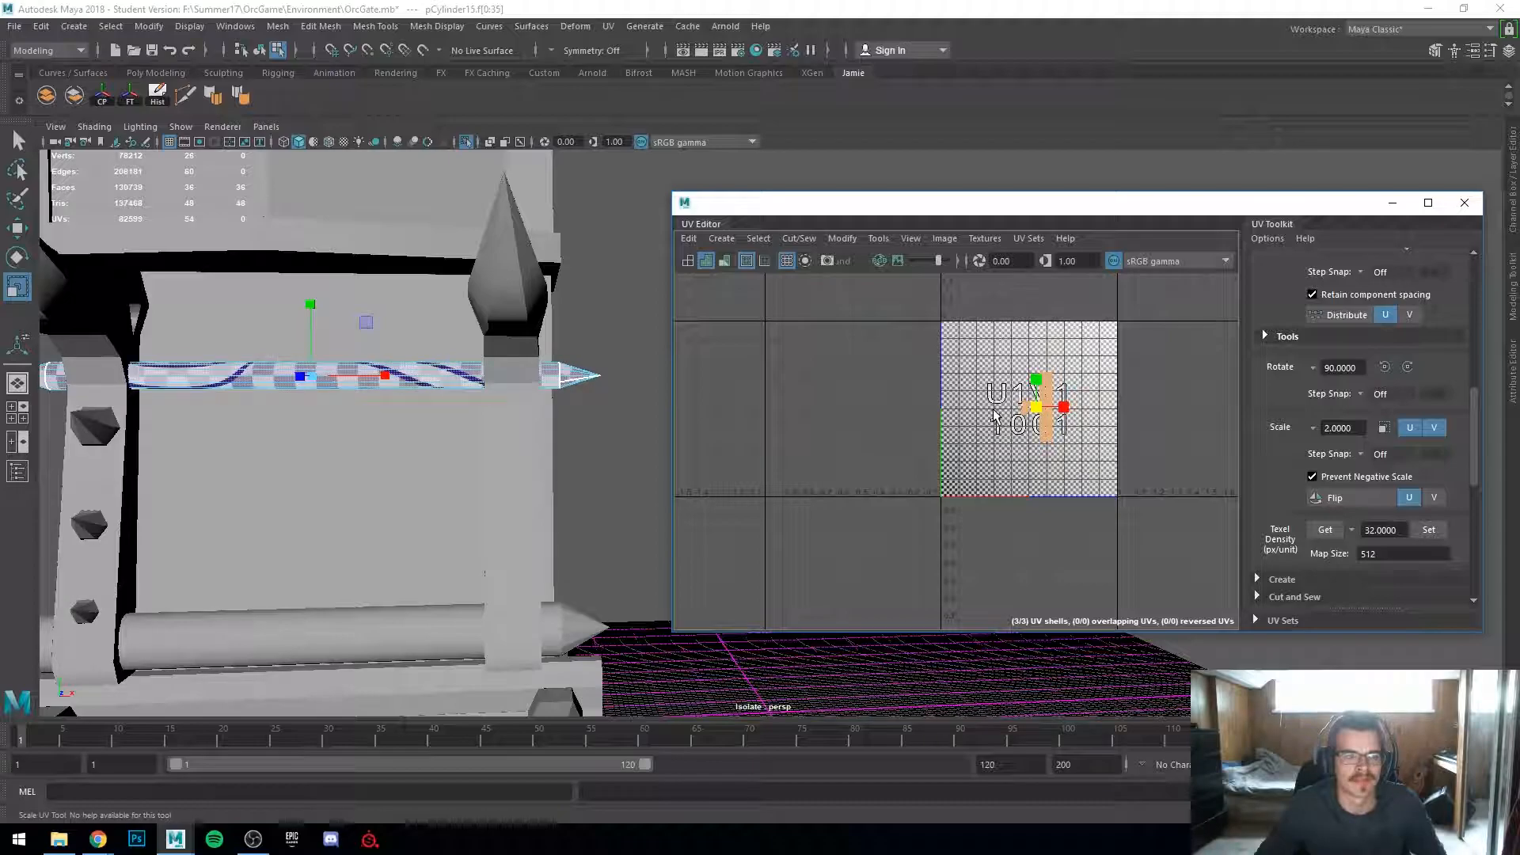
alt+drag(419, 443, 453, 492)
scroll(464, 492, down, 1)
scroll(931, 490, up, 5)
alt+middle_drag(990, 459, 687, 637)
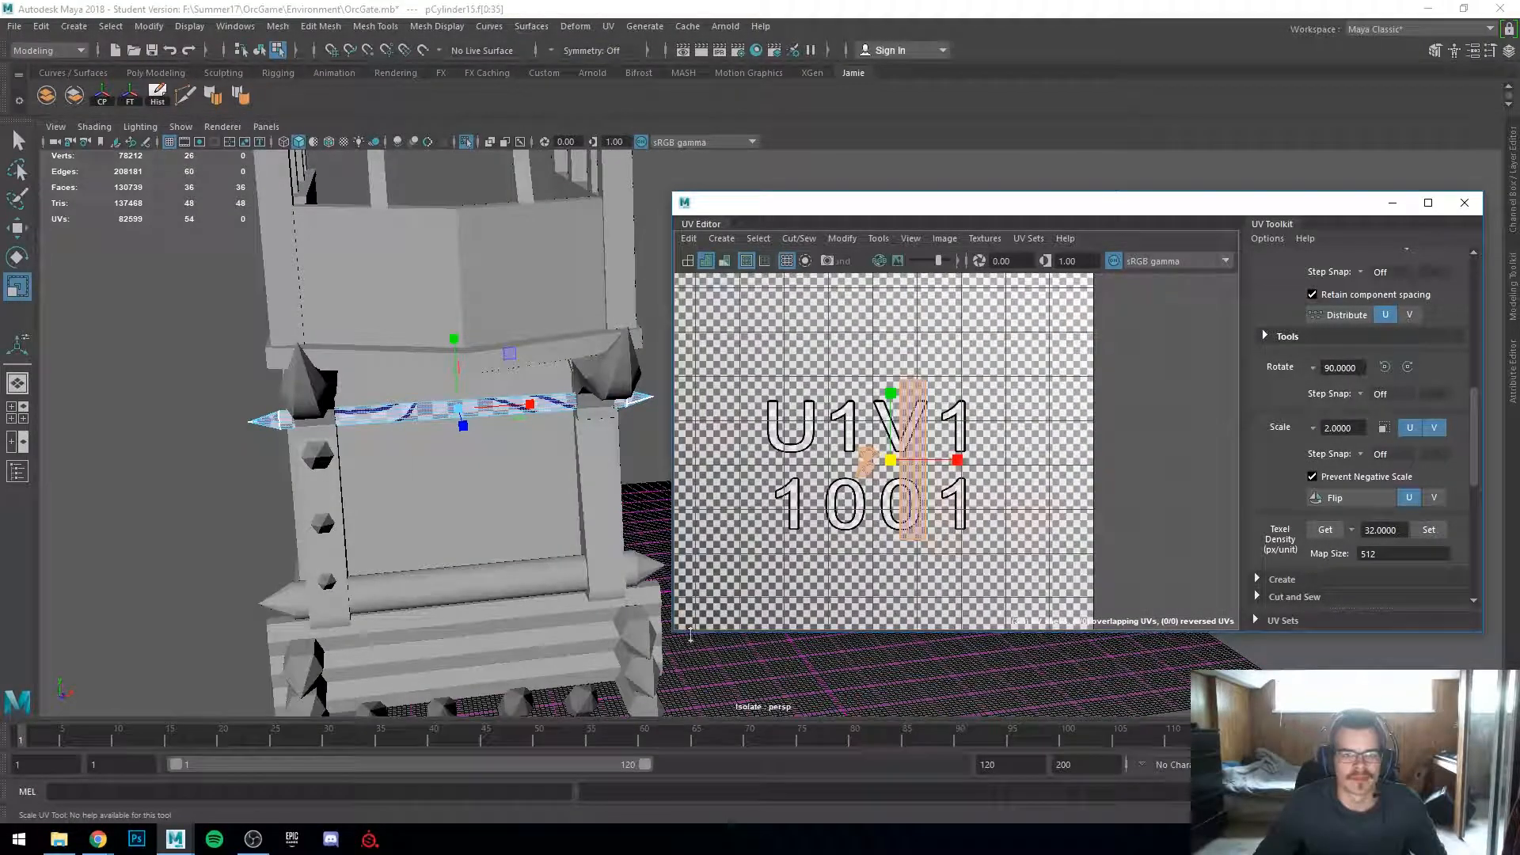
Step: Select the bar's shaft UV shell and move it to the UV tile's right edge
click(881, 530)
drag(822, 431, 880, 484)
key(w)
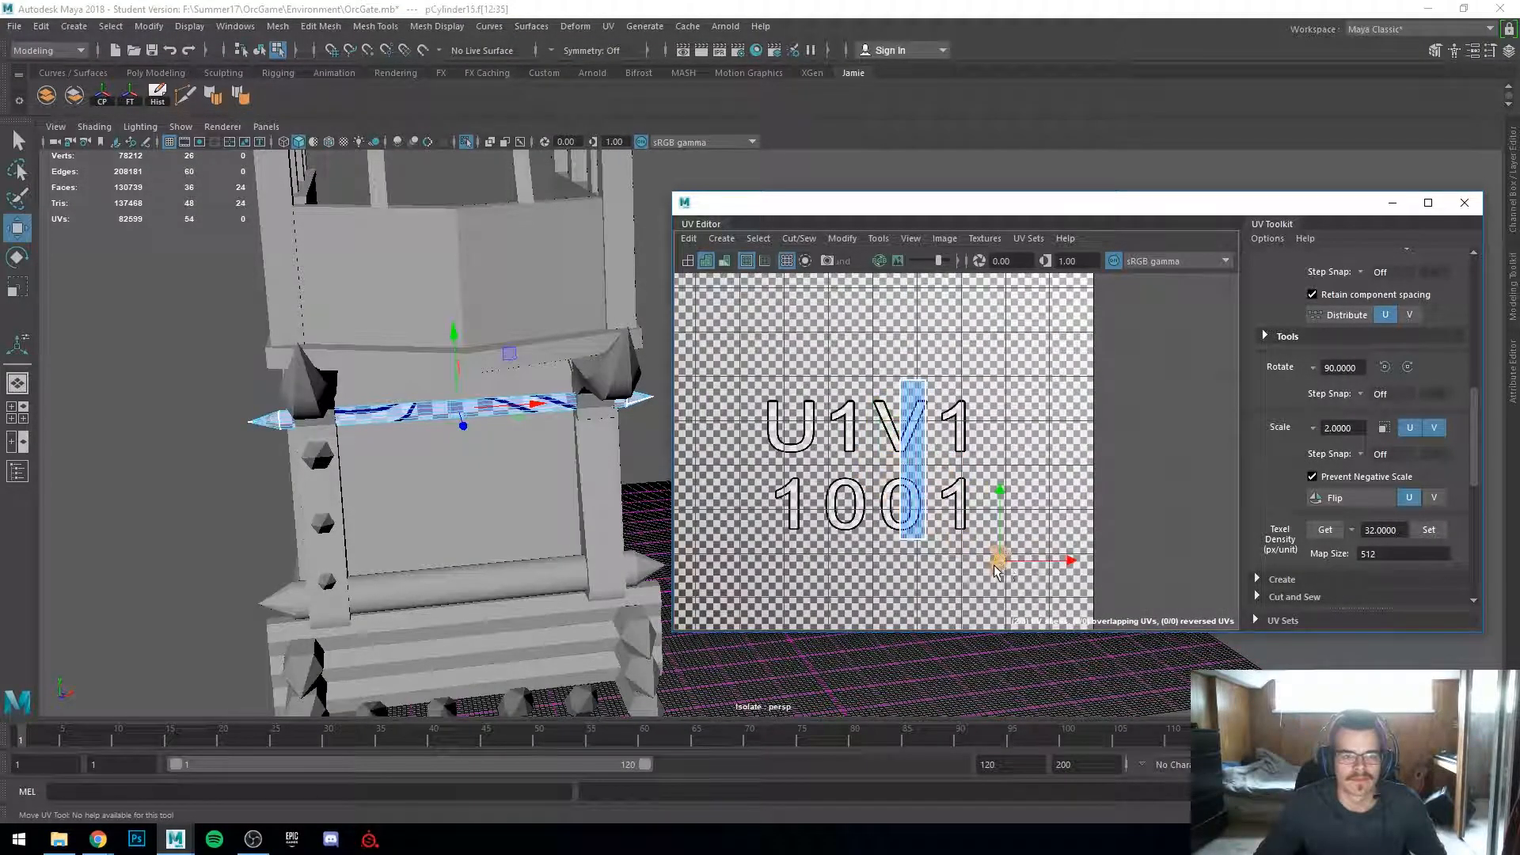
alt+middle_drag(995, 570, 983, 473)
click(844, 435)
shift+middle_drag(847, 433, 927, 431)
drag(994, 376, 996, 475)
scroll(409, 433, down, 3)
scroll(452, 523, up, 5)
alt+middle_drag(409, 434, 499, 492)
scroll(498, 491, down, 1)
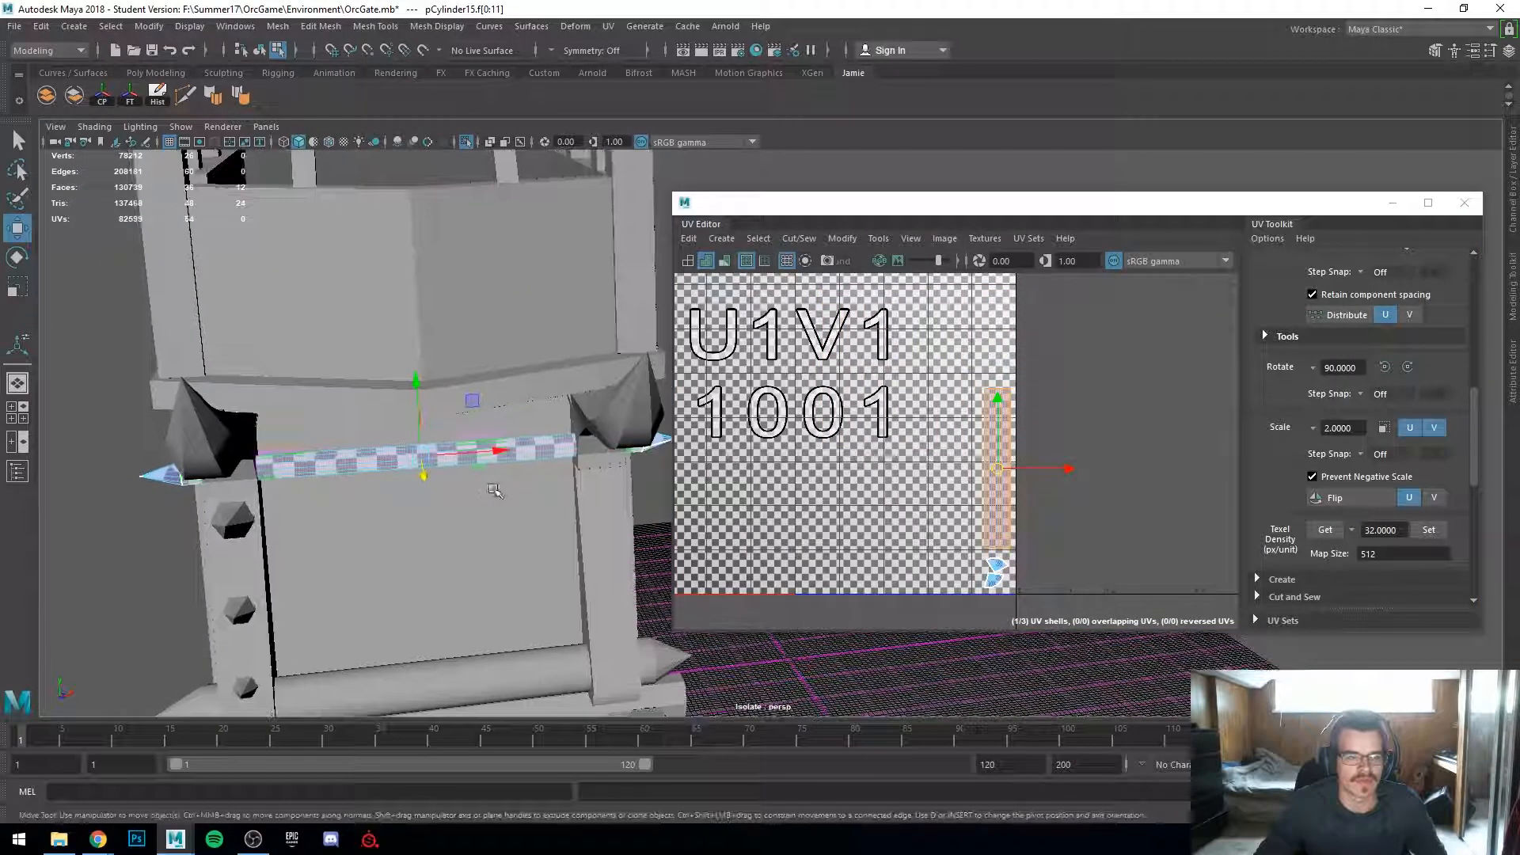
right_drag(347, 455, 416, 355)
scroll(546, 522, down, 4)
scroll(515, 532, down, 3)
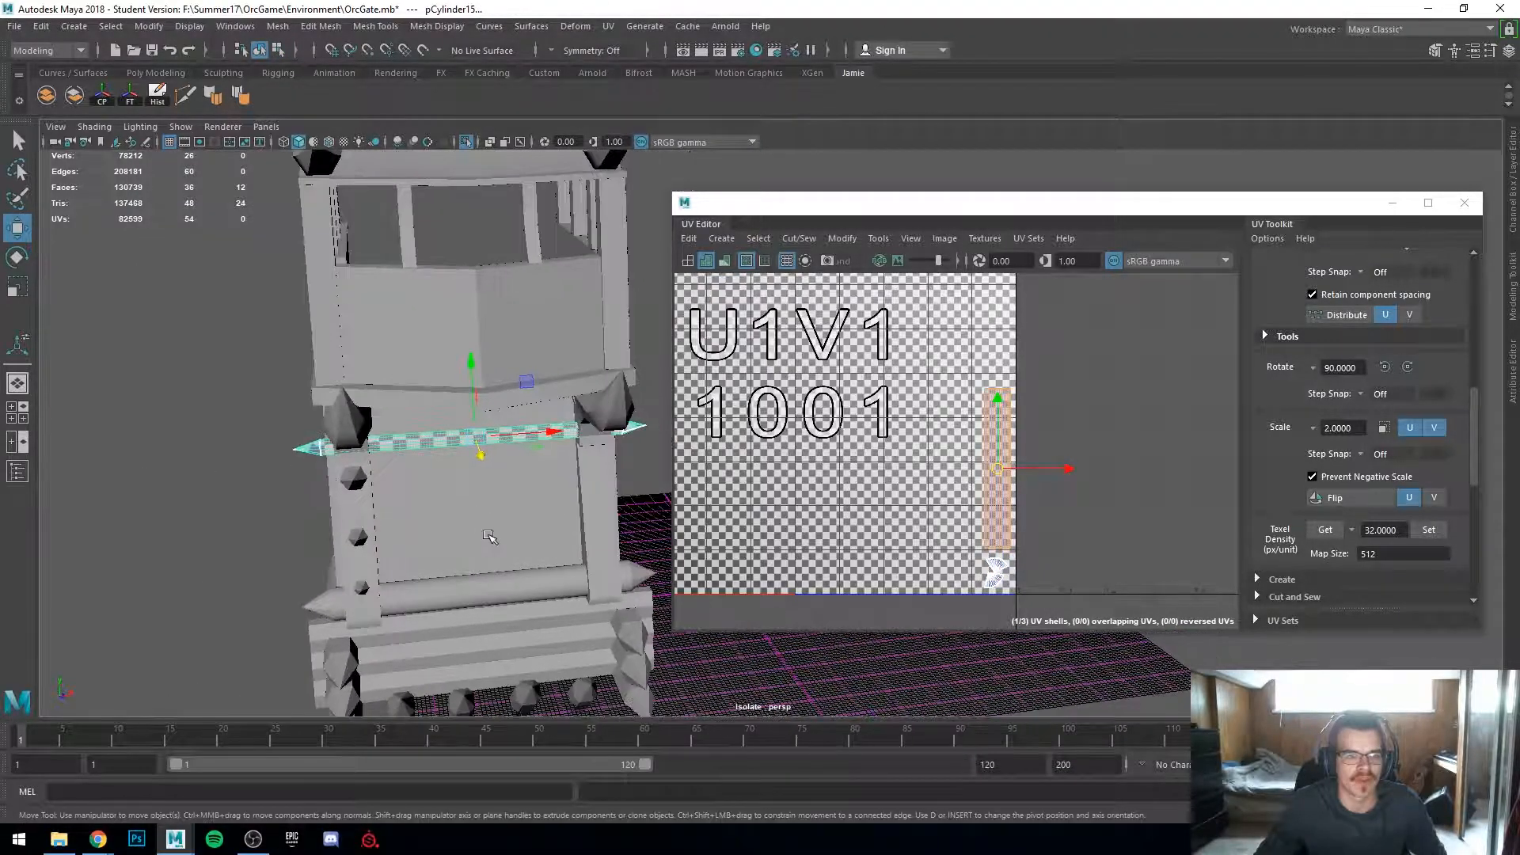
scroll(916, 463, down, 3)
Step: Try rearranging the bar's shaft and spike-tip UV shells in a maximized UV Editor with the checker hidden
drag(1021, 202, 1021, 71)
double_click(1021, 72)
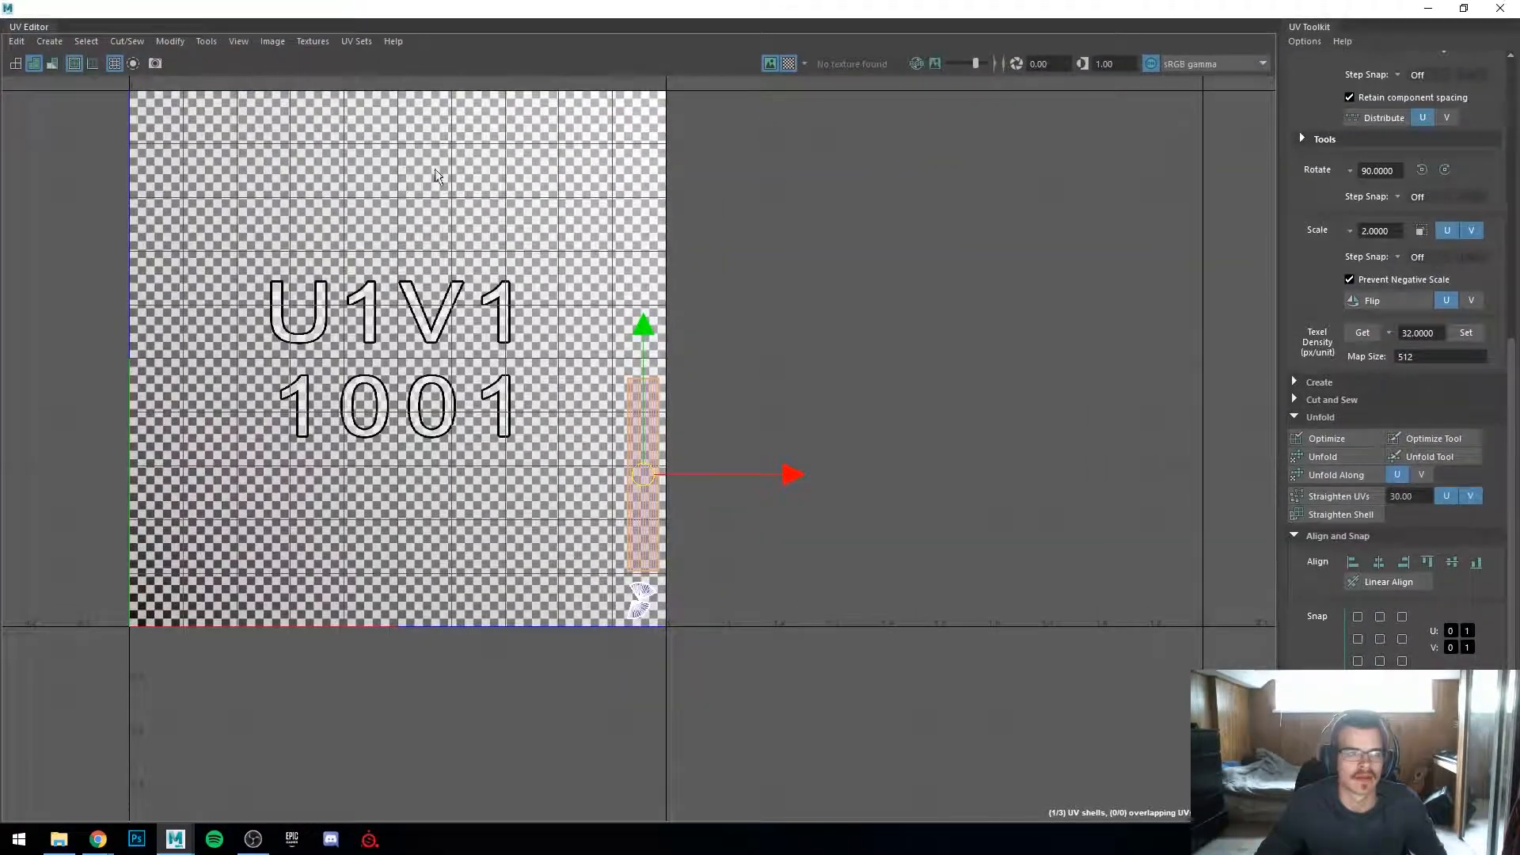
click(795, 61)
scroll(502, 372, down, 1)
alt+middle_drag(581, 415, 818, 501)
scroll(819, 500, up, 1)
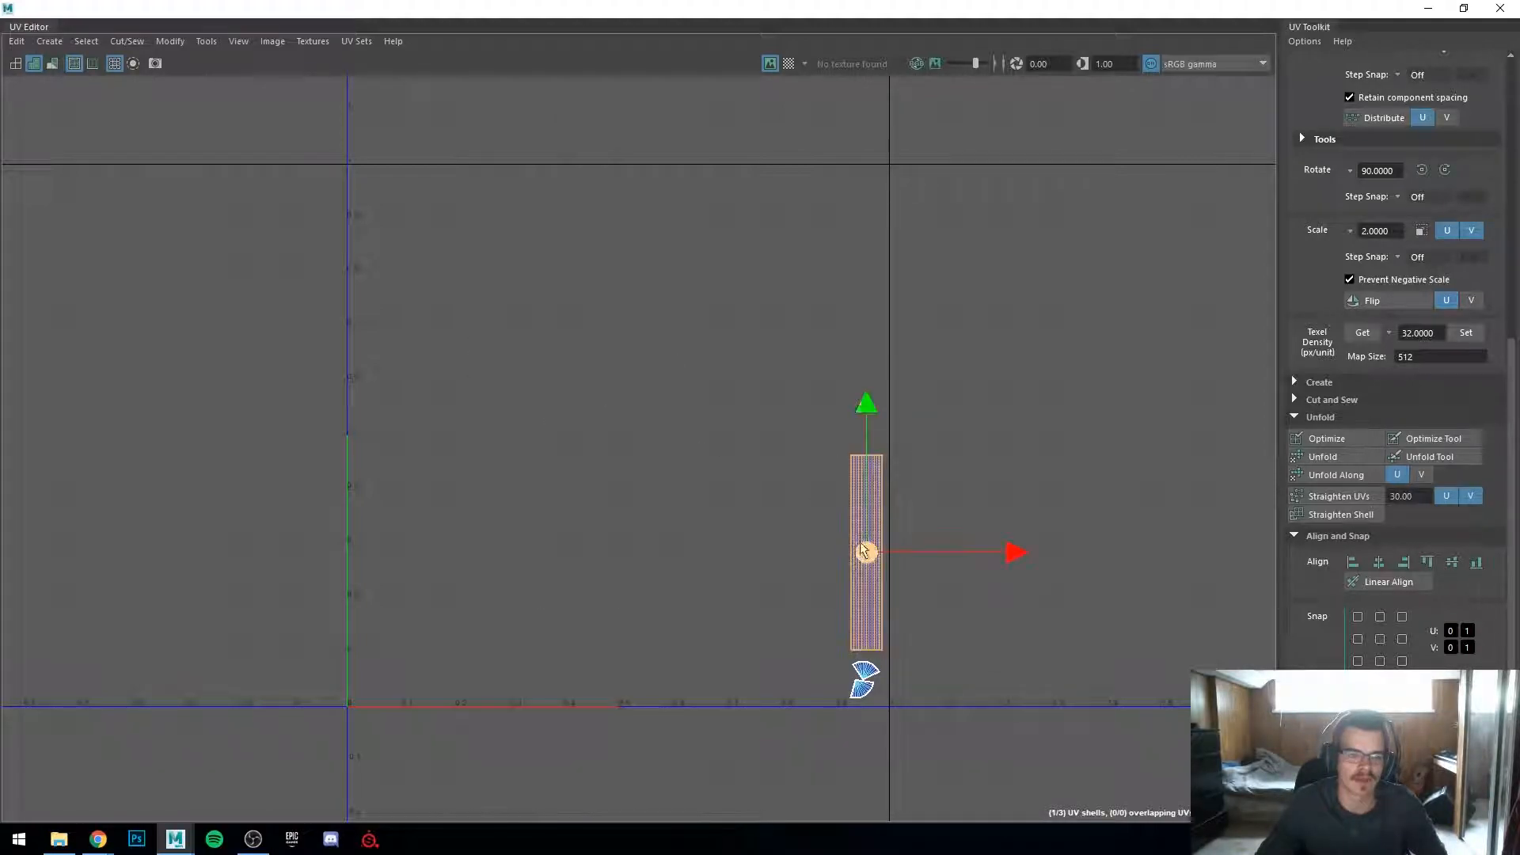
drag(858, 543, 465, 374)
click(872, 664)
drag(862, 673, 854, 205)
drag(865, 694, 386, 688)
right_drag(489, 353, 414, 314)
click(485, 347)
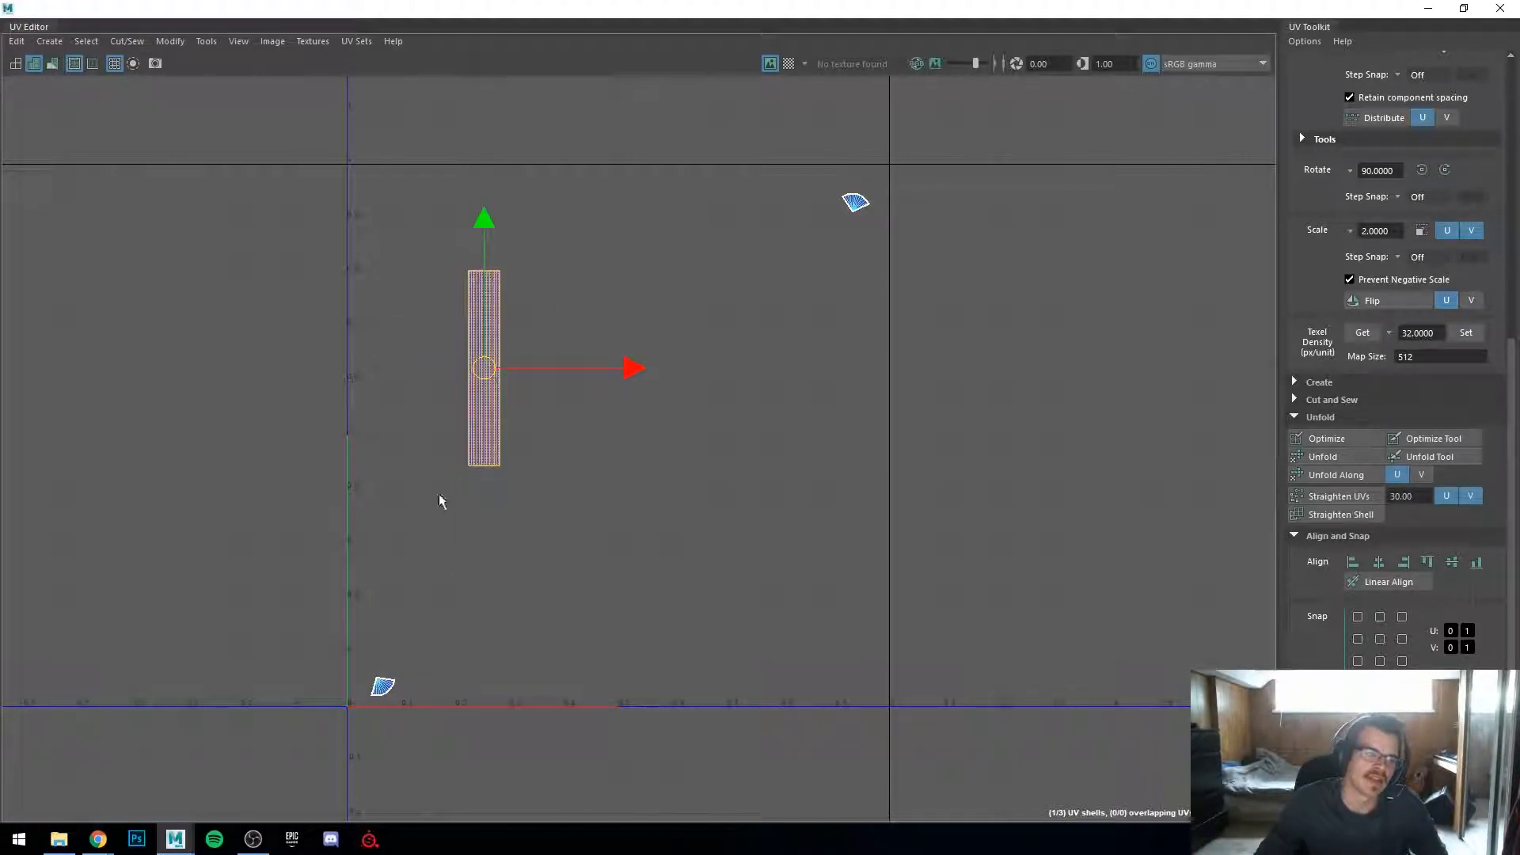
shift+click(383, 686)
shift+click(802, 244)
drag(601, 432, 567, 295)
key(ctrl+z)
click(433, 636)
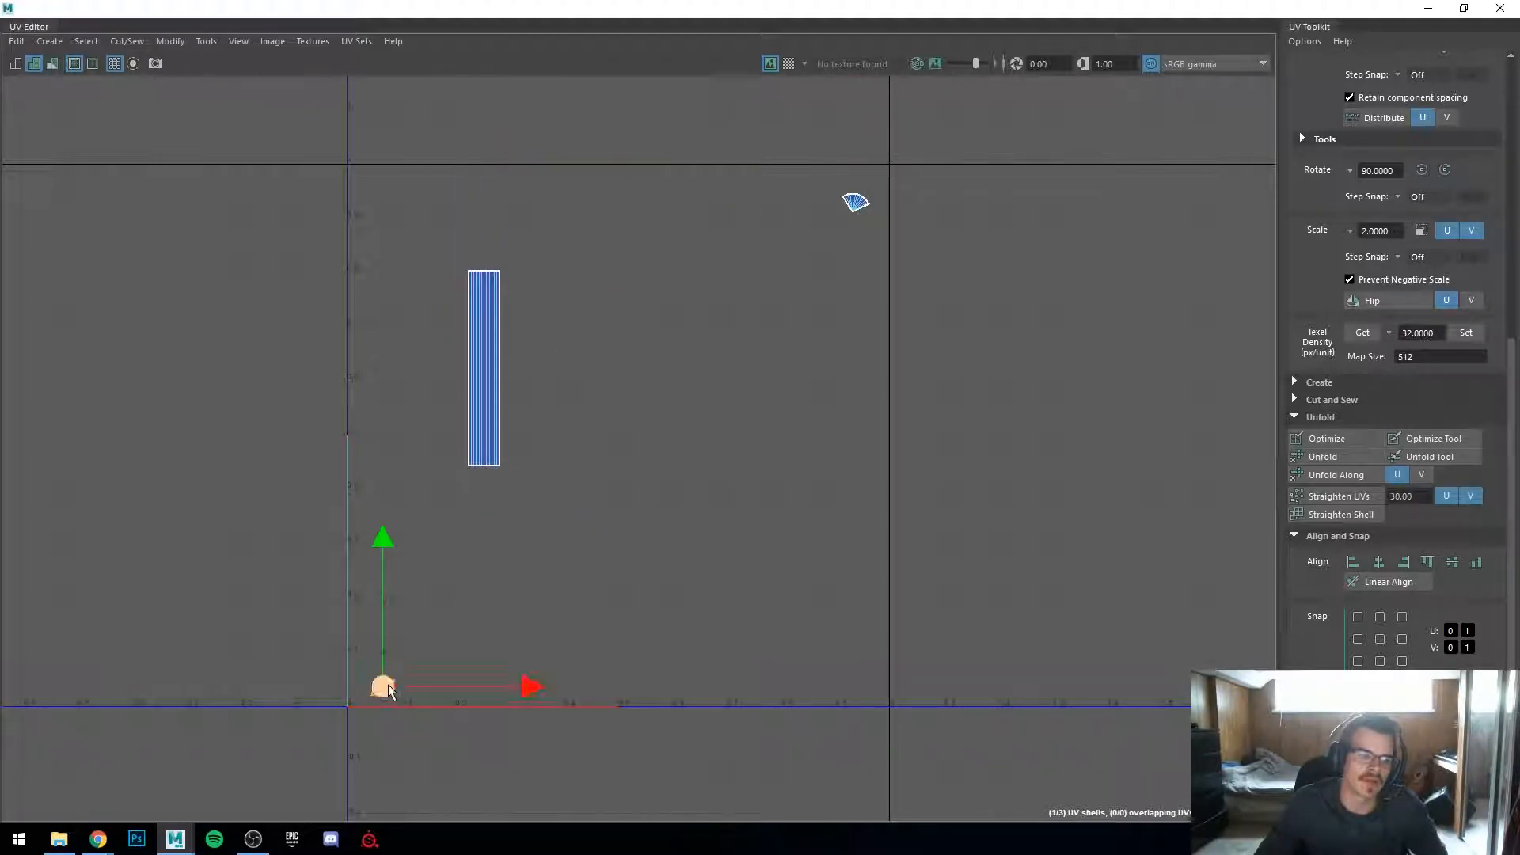
key(ctrl+z)
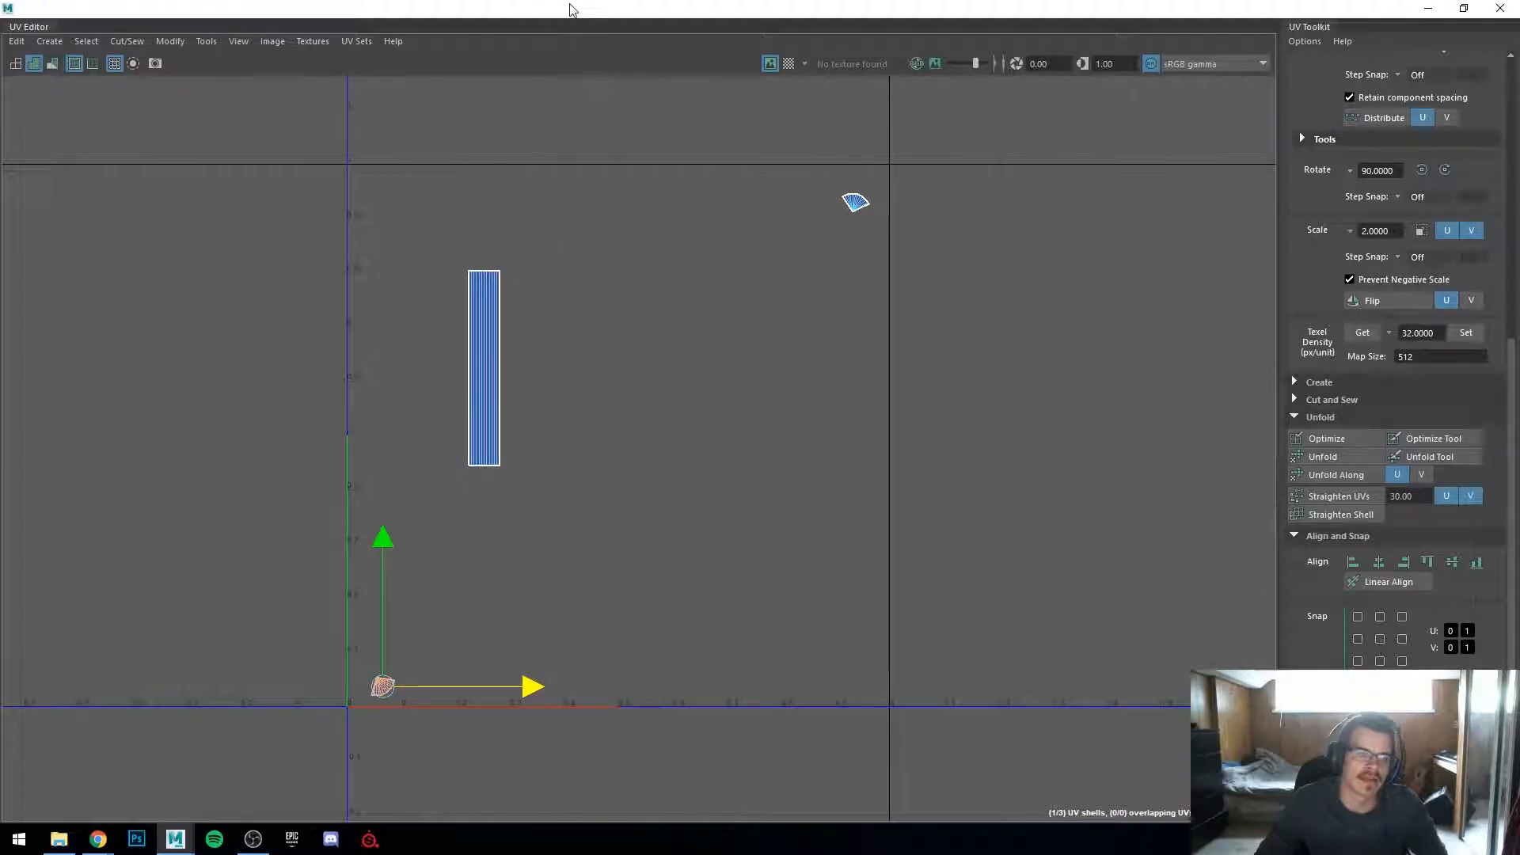
Step: Restore the UV Editor window size and undo the shell rearrangement
drag(572, 10, 1126, 163)
alt+drag(507, 444, 459, 475)
alt+middle_drag(459, 506, 420, 348)
scroll(317, 540, up, 4)
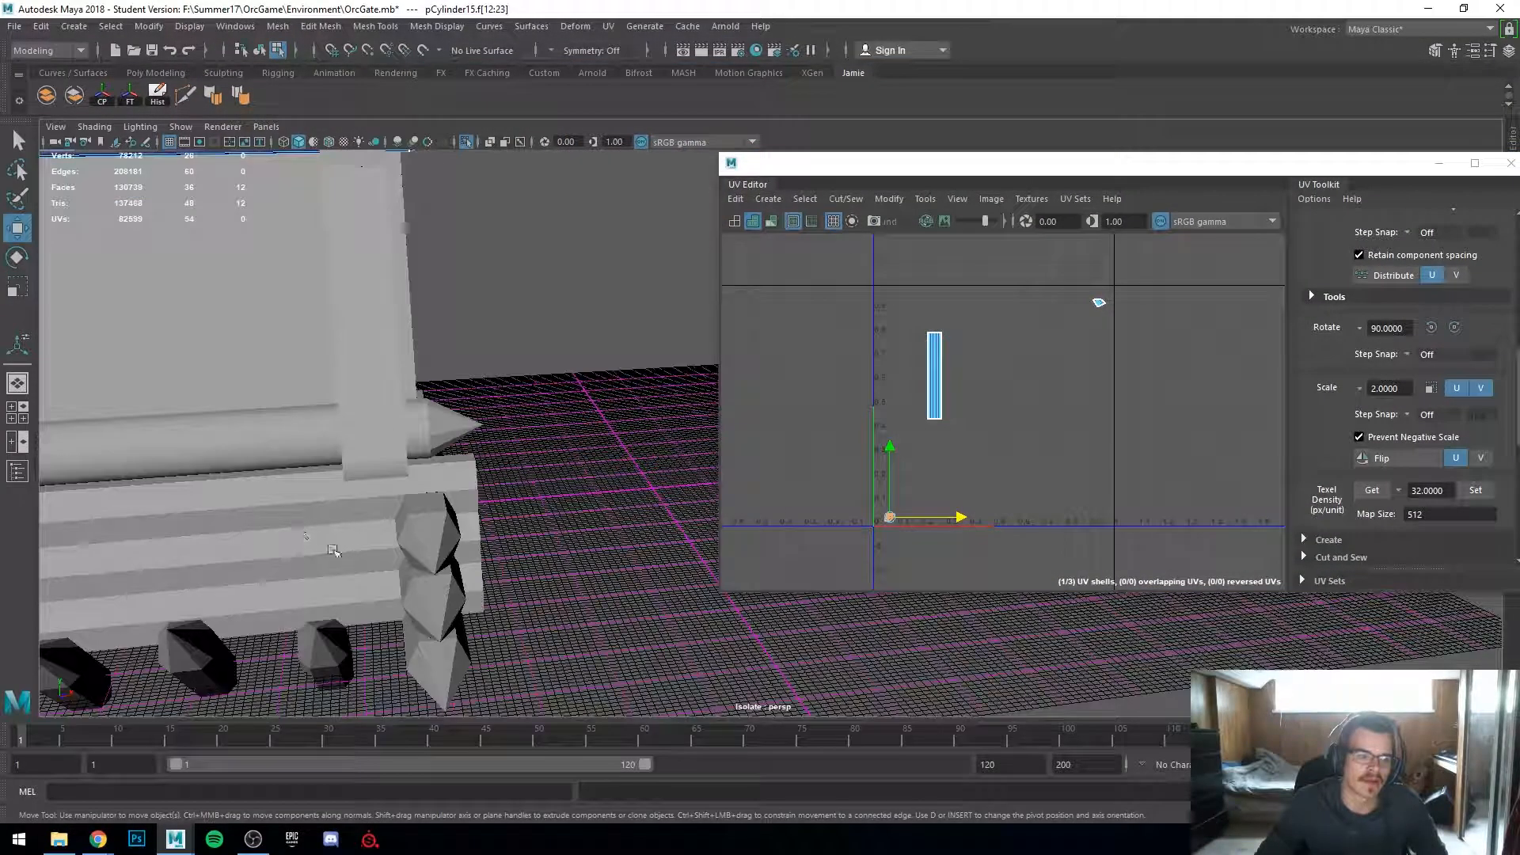
scroll(888, 433, down, 2)
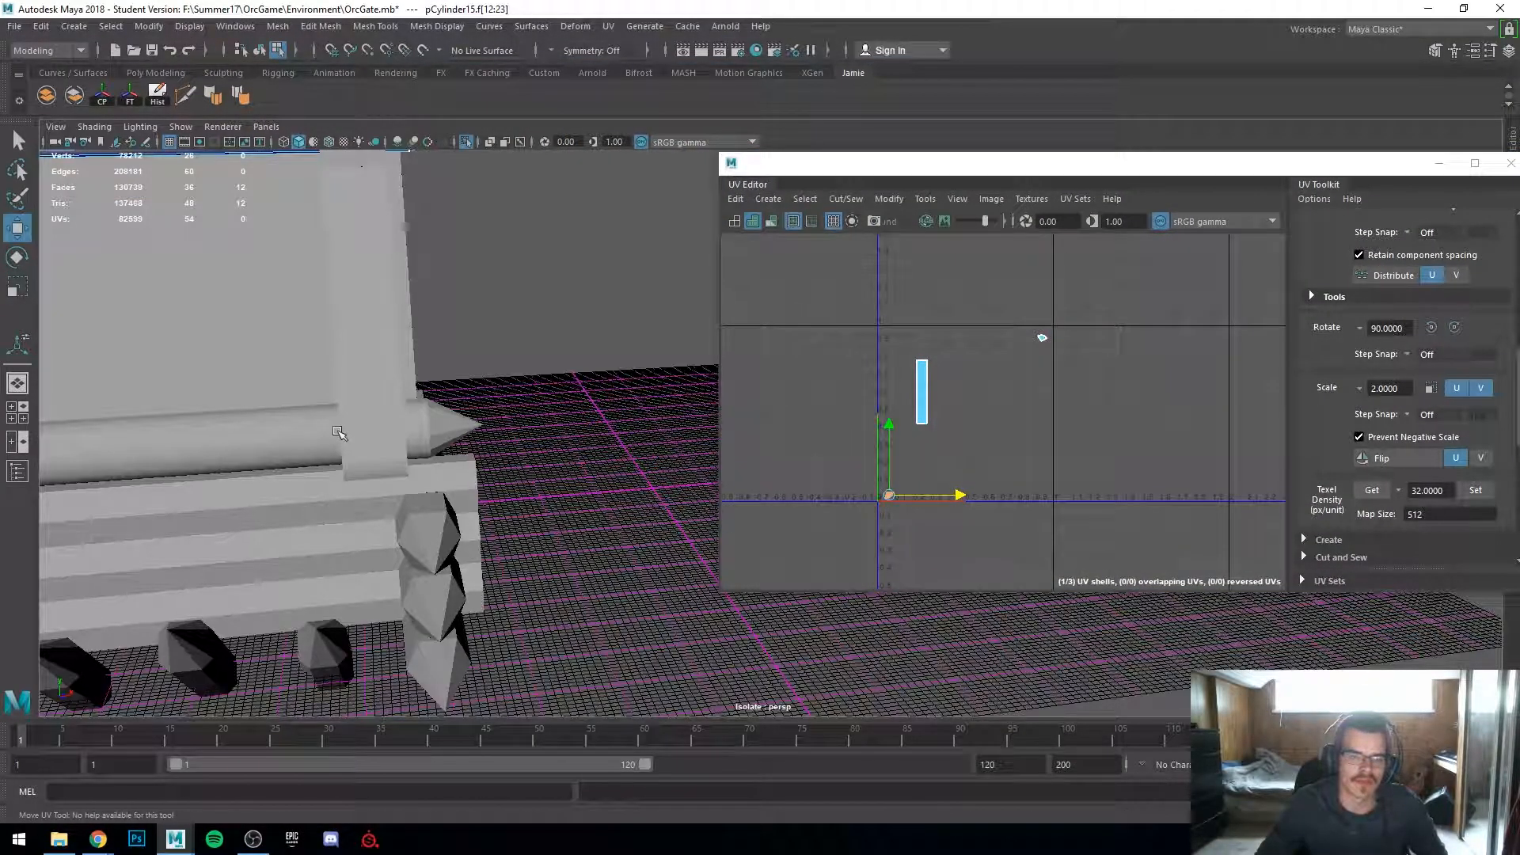
scroll(341, 434, down, 5)
alt+drag(340, 434, 506, 481)
alt+middle_drag(506, 481, 592, 552)
alt+drag(541, 467, 515, 459)
scroll(972, 427, up, 2)
key(ctrl+z)
key(ctrl+z)
key(ctrl+z)
key(ctrl+z)
key(ctrl+z)
key(ctrl+z)
key(ctrl+z)
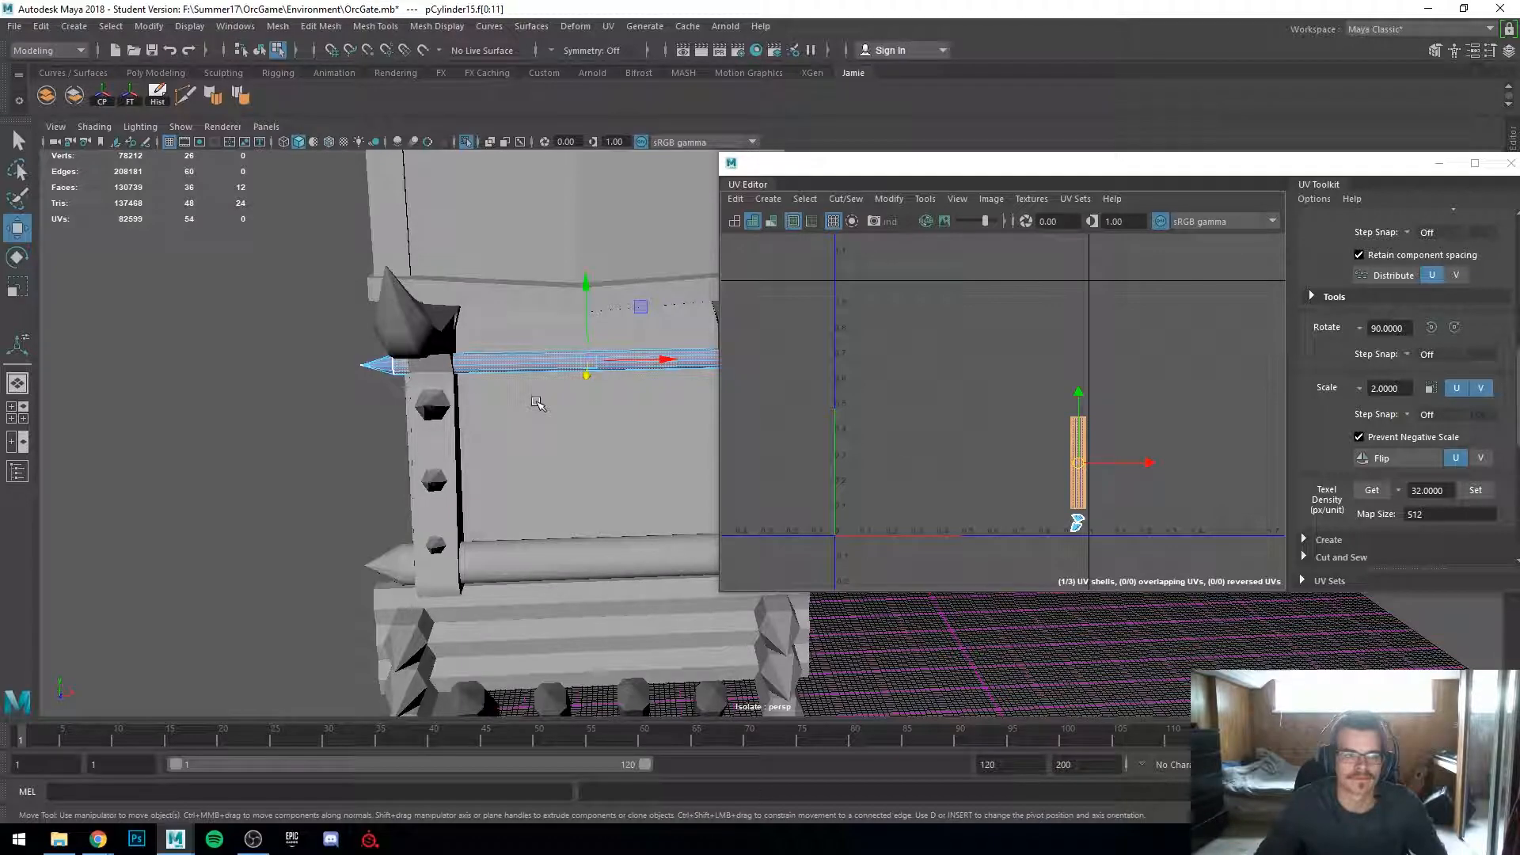
Step: Examine the spikes on the gate's side and their UV layout
alt+middle_drag(561, 411, 365, 458)
right_drag(500, 423, 605, 346)
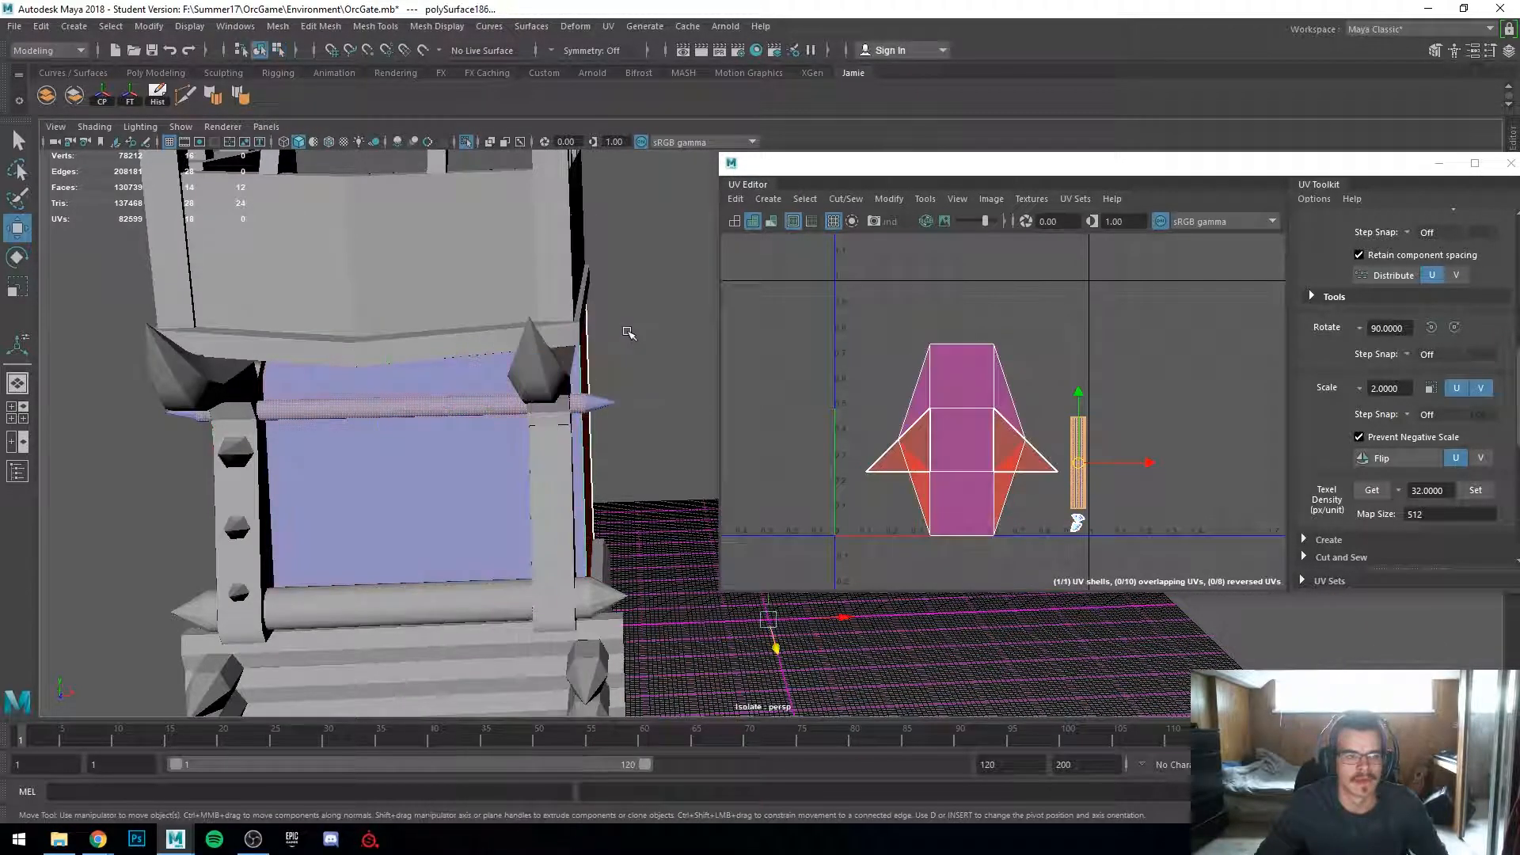
click(628, 329)
scroll(586, 598, down, 2)
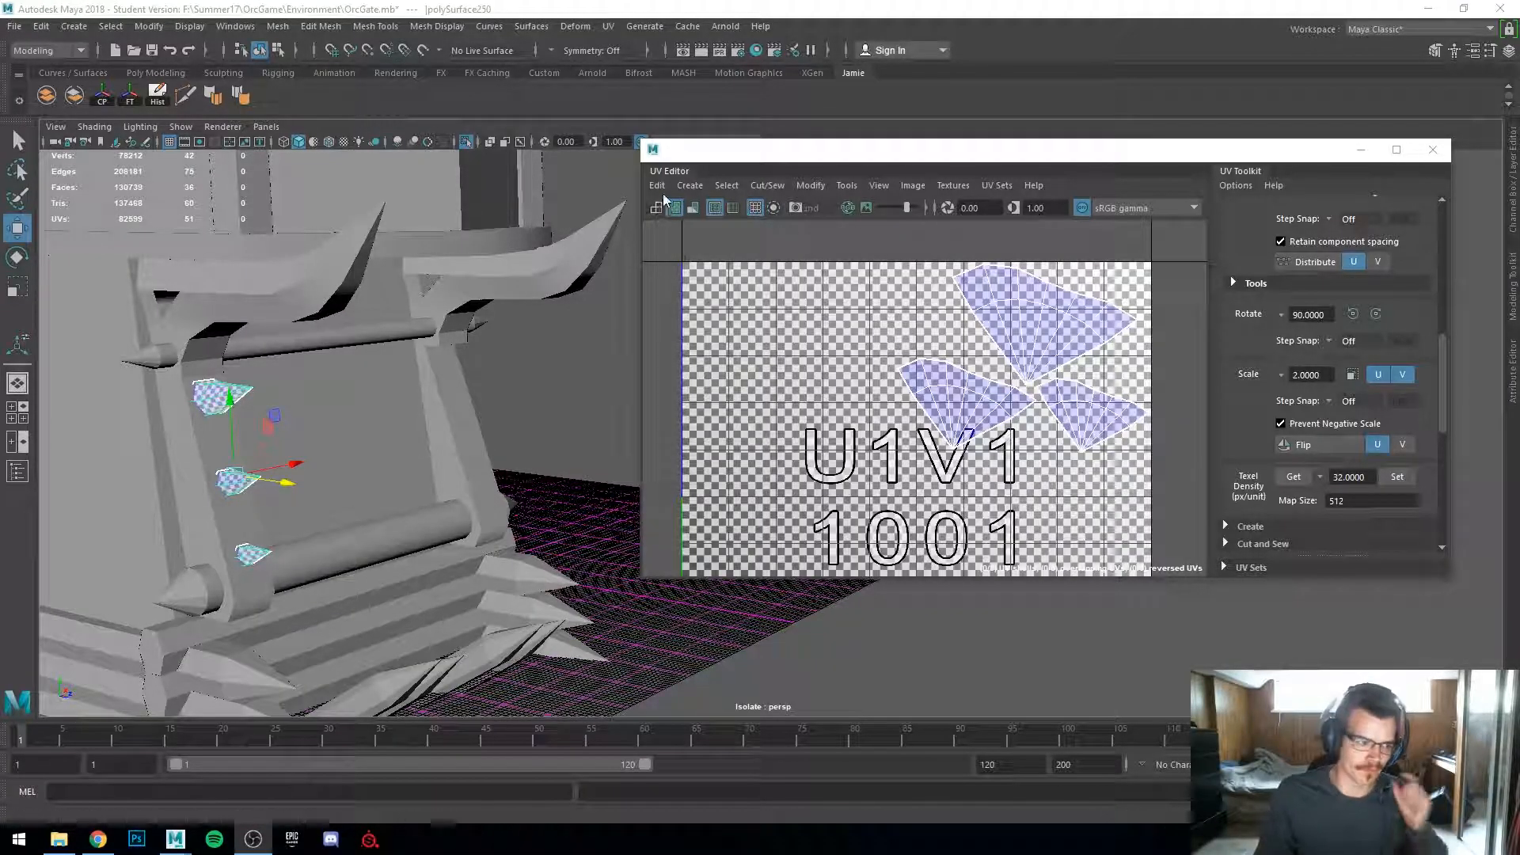
click(546, 464)
alt+drag(546, 465, 411, 478)
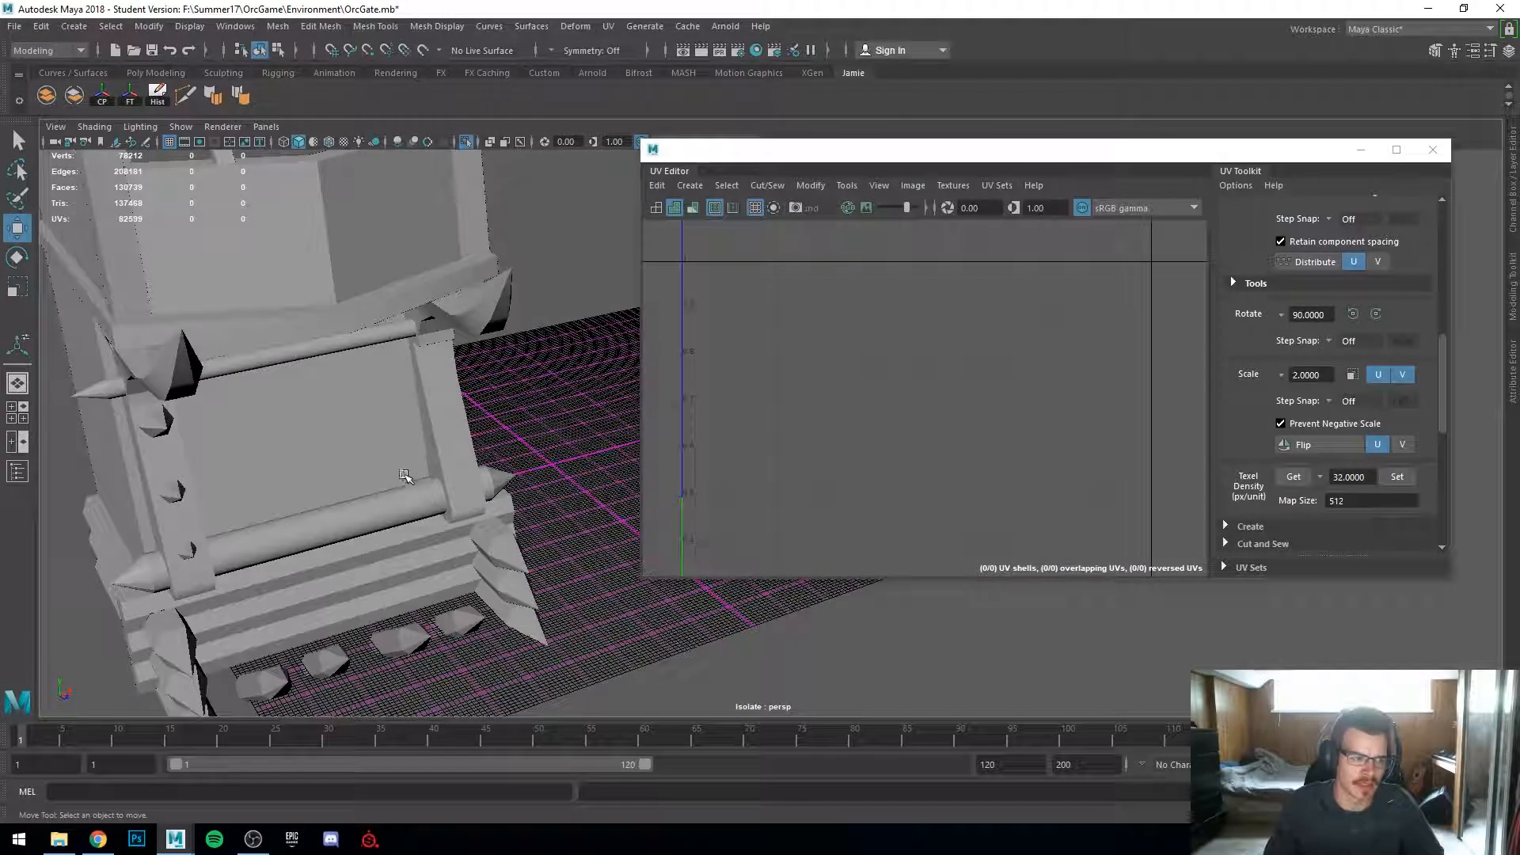
alt+right_drag(411, 478, 559, 419)
Step: Select the spiked bar and compare its checker density with the surrounding parts
click(183, 420)
scroll(261, 403, down, 4)
alt+drag(261, 404, 612, 534)
shift+click(380, 455)
scroll(388, 464, down, 1)
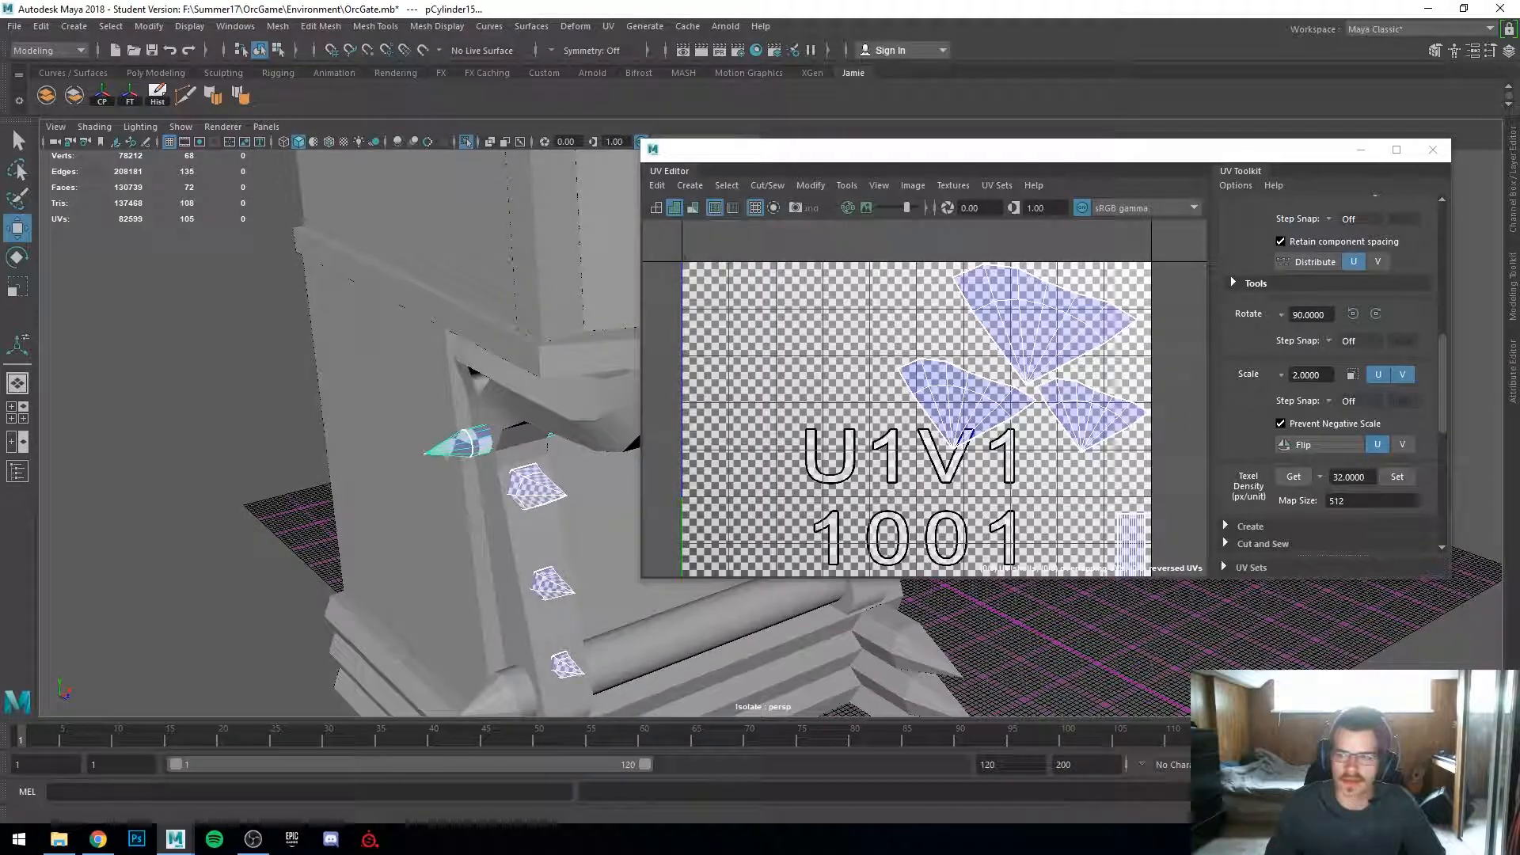
scroll(1091, 435, down, 2)
alt+middle_drag(1086, 434, 1065, 396)
scroll(1084, 376, up, 3)
scroll(1077, 369, down, 1)
scroll(1069, 396, down, 3)
scroll(479, 491, up, 4)
alt+drag(478, 492, 312, 478)
scroll(715, 455, up, 2)
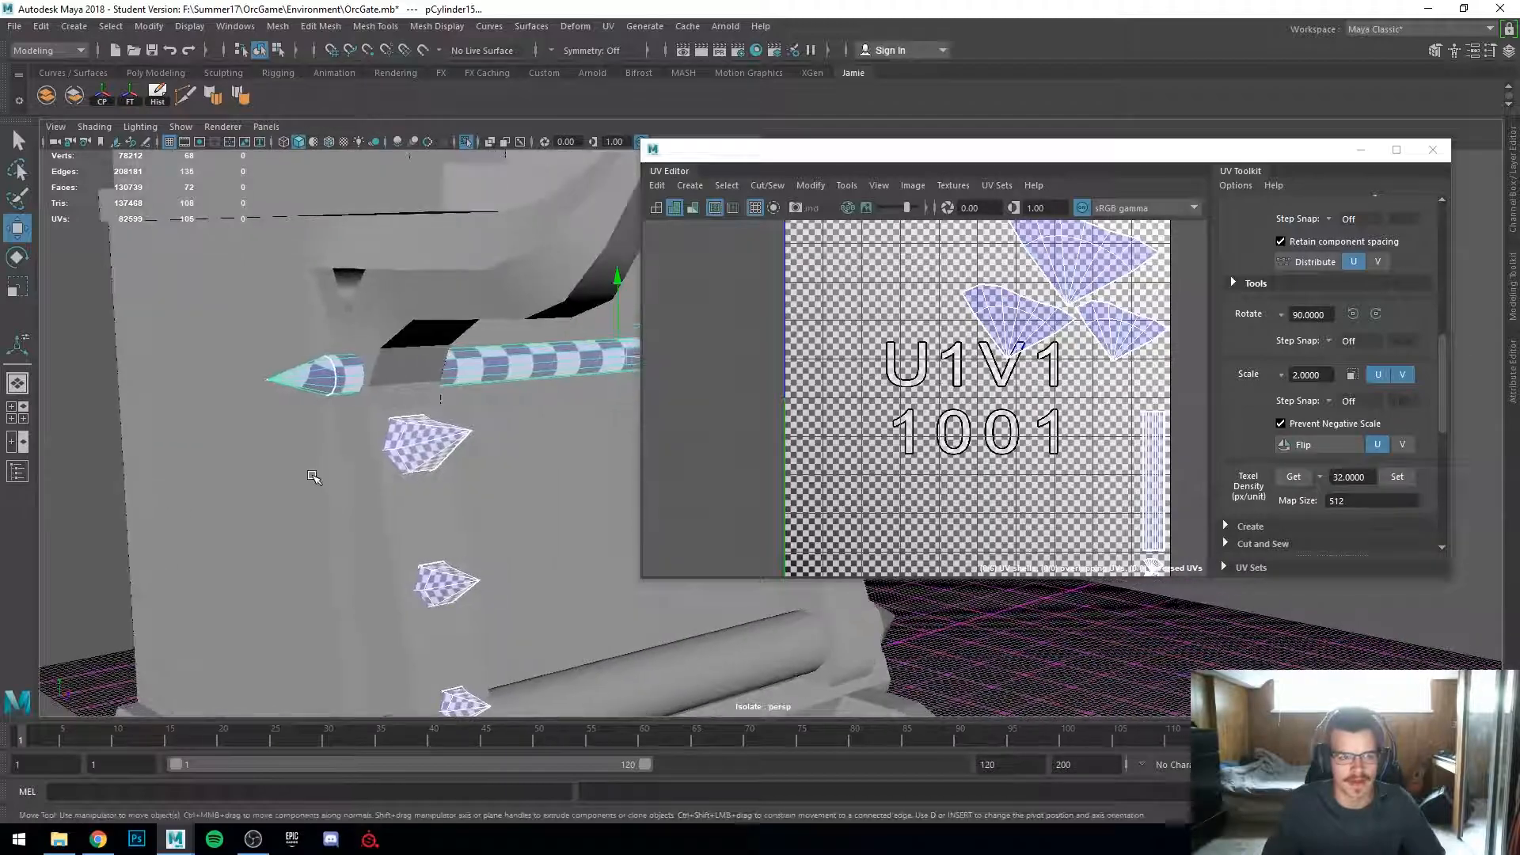
Step: Select the sign panel below the bar and move the UV Editor window aside
click(461, 317)
alt+drag(463, 321, 245, 448)
click(445, 448)
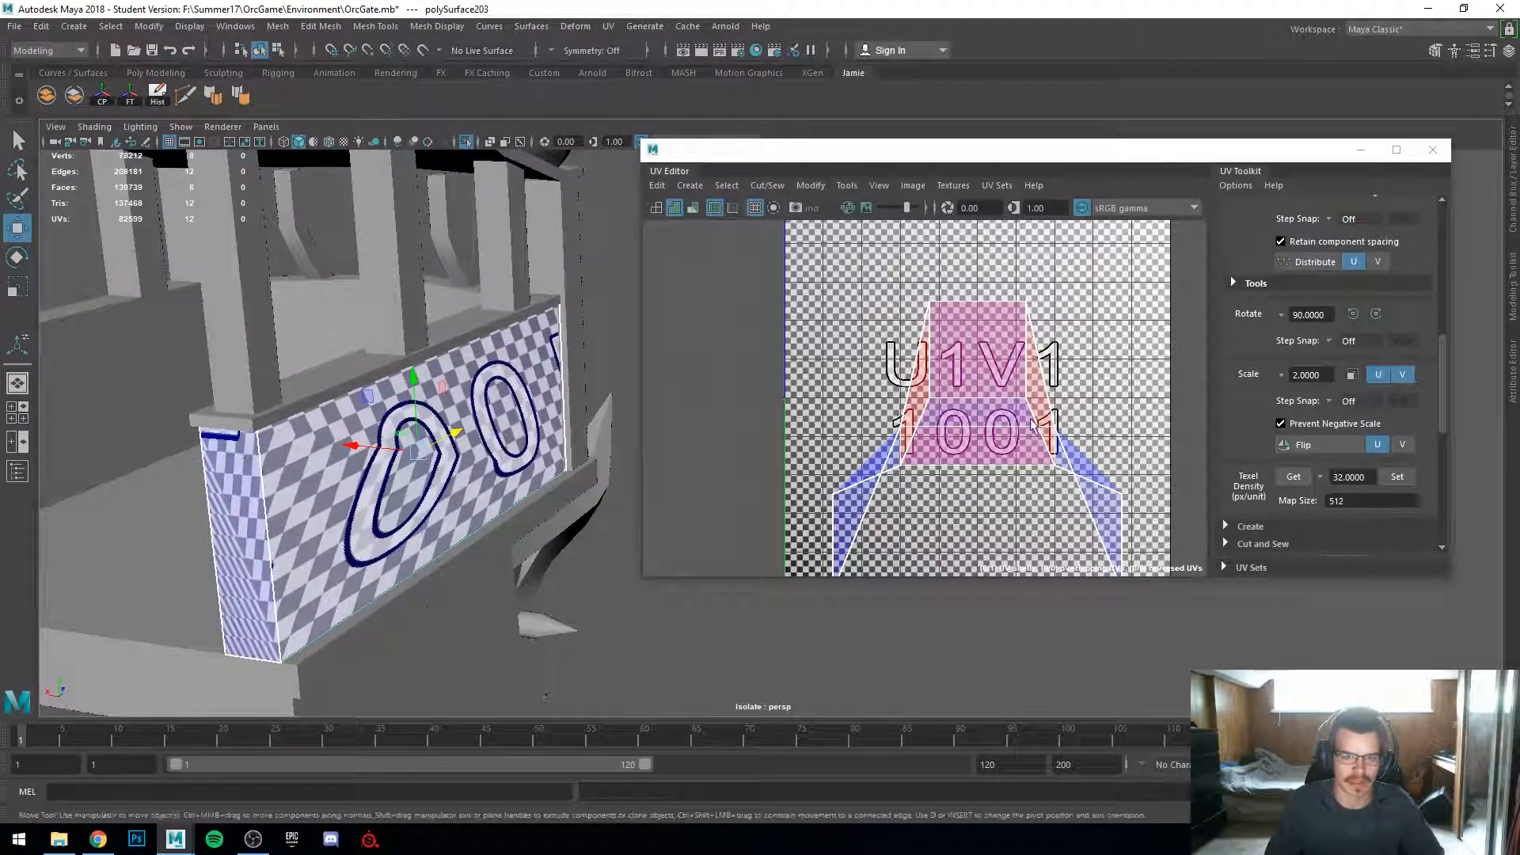
click(1510, 145)
drag(1255, 154, 1218, 111)
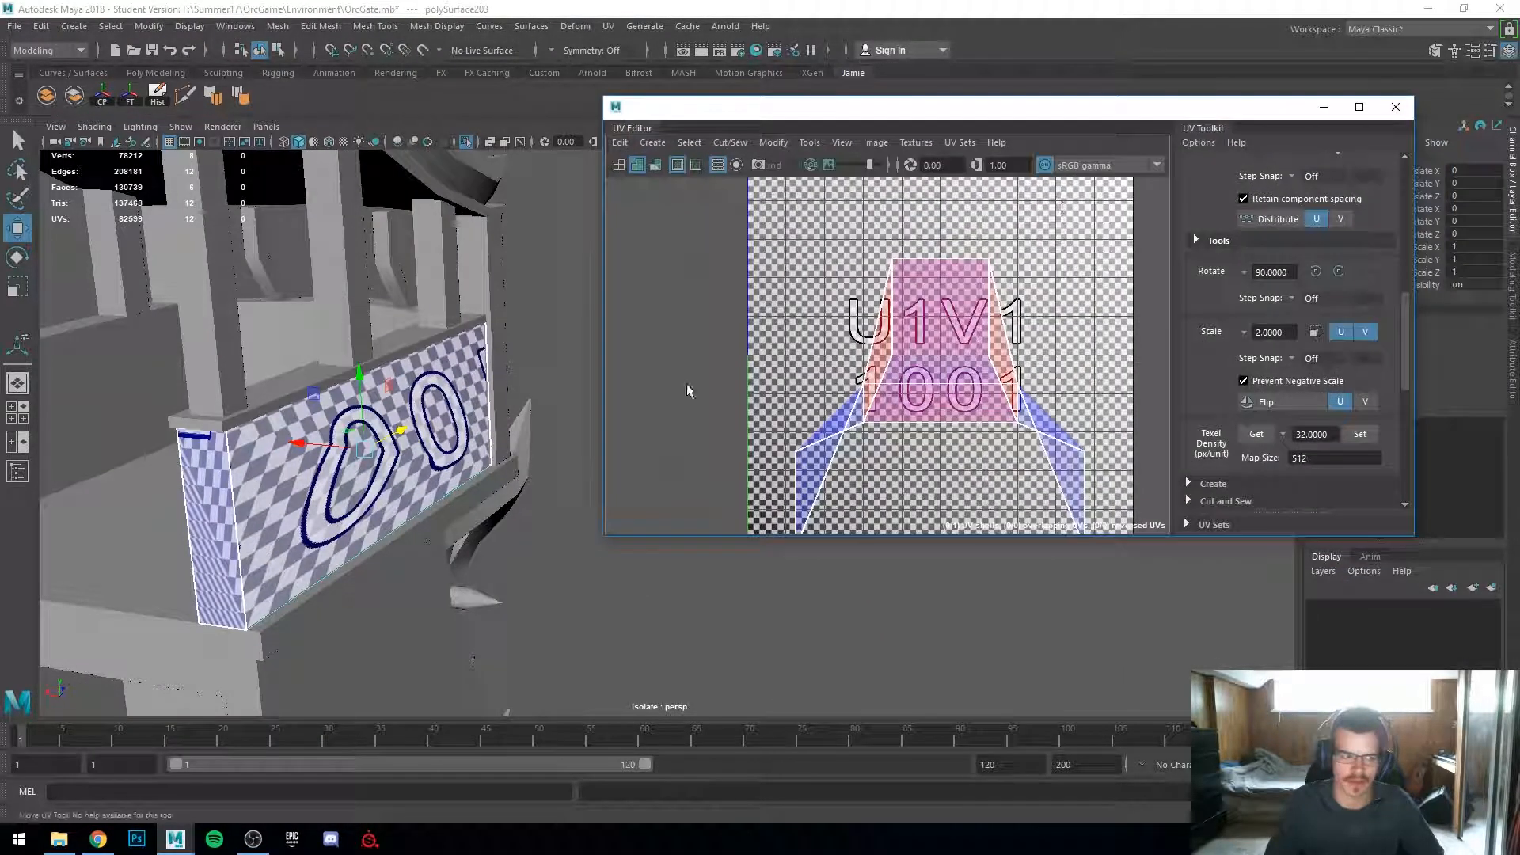
Step: Select one of the sign panel's faces and apply a planar UV projection from the X axis
scroll(348, 451, down, 2)
mouse_move(348, 451)
alt+mouse_down()
mouse_move(411, 453)
mouse_move(349, 452)
alt+mouse_up()
right_drag(352, 458, 355, 499)
click(422, 481)
alt+drag(422, 481, 336, 450)
click(396, 425)
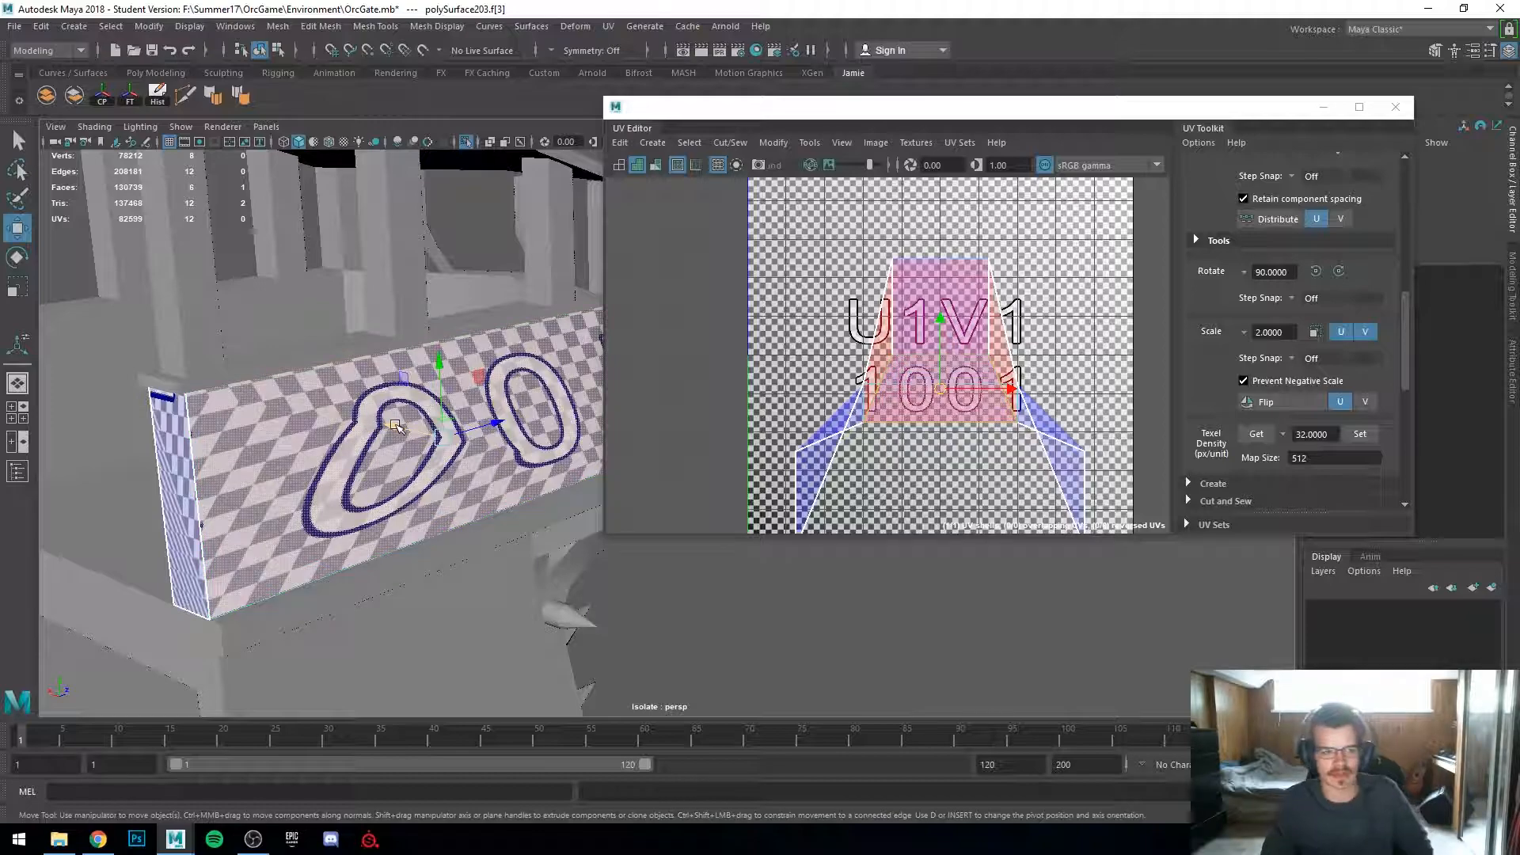
click(608, 26)
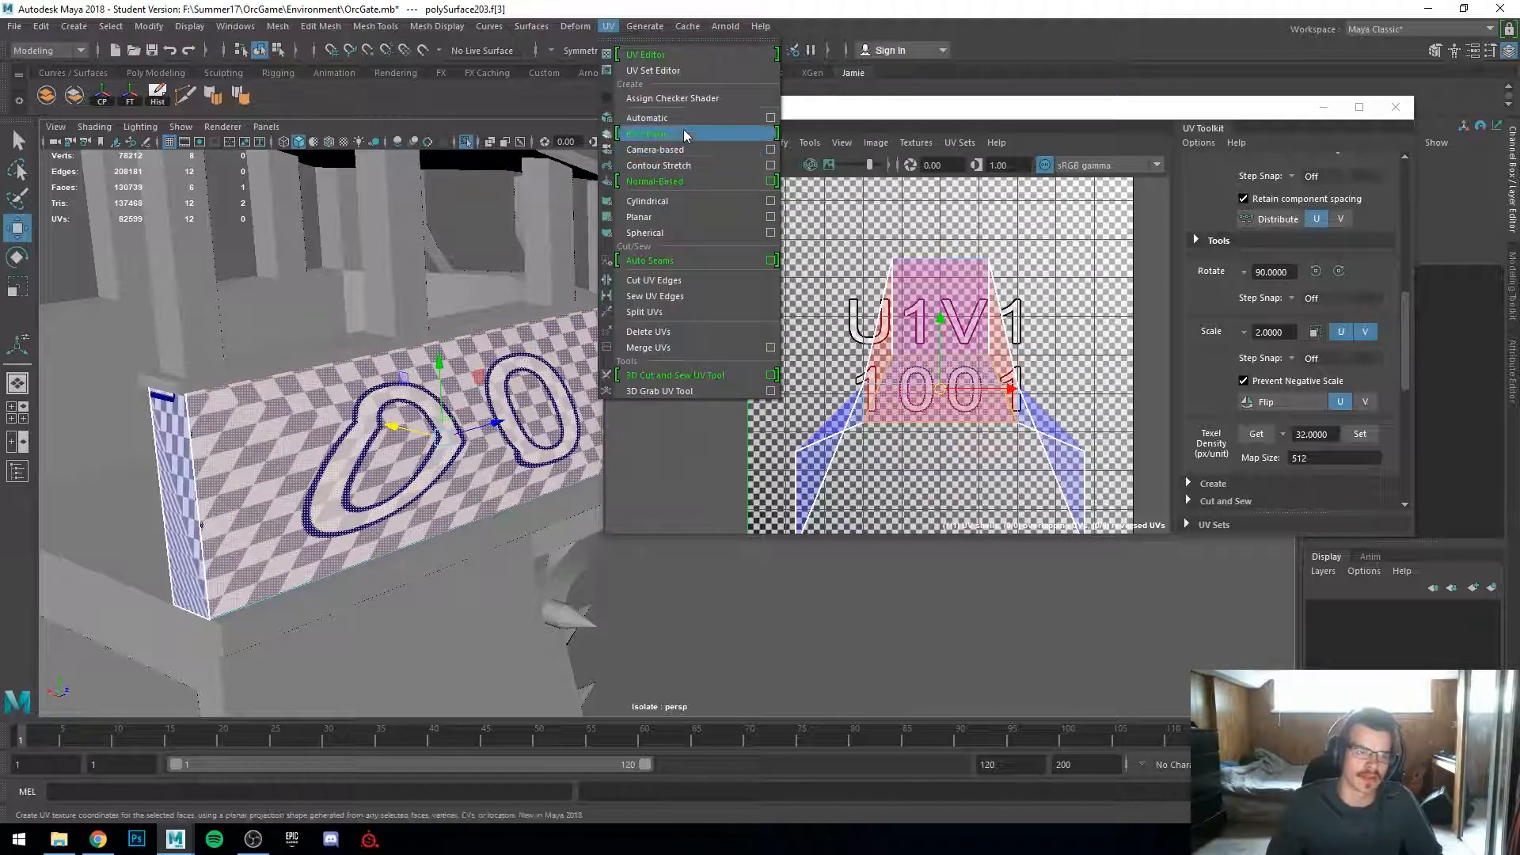
click(770, 216)
alt+drag(406, 395, 255, 528)
mouse_move(396, 492)
alt+mouse_down()
mouse_move(305, 471)
mouse_move(316, 515)
mouse_move(512, 510)
mouse_move(420, 508)
alt+mouse_up()
click(378, 355)
key(4)
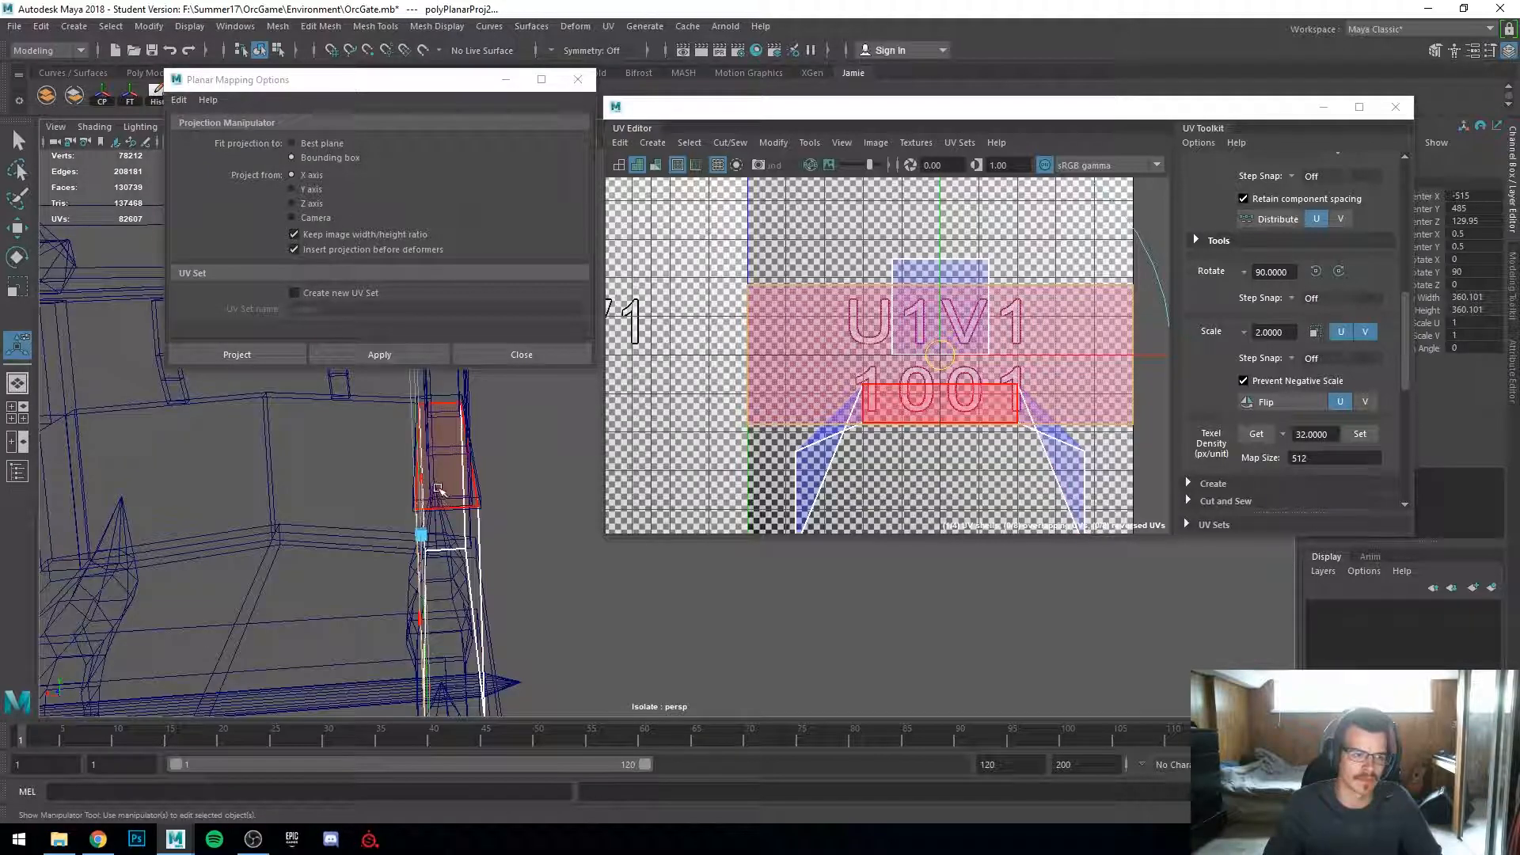
Step: Try a Y-axis planar projection on another face of the panel
click(441, 492)
key(5)
click(309, 196)
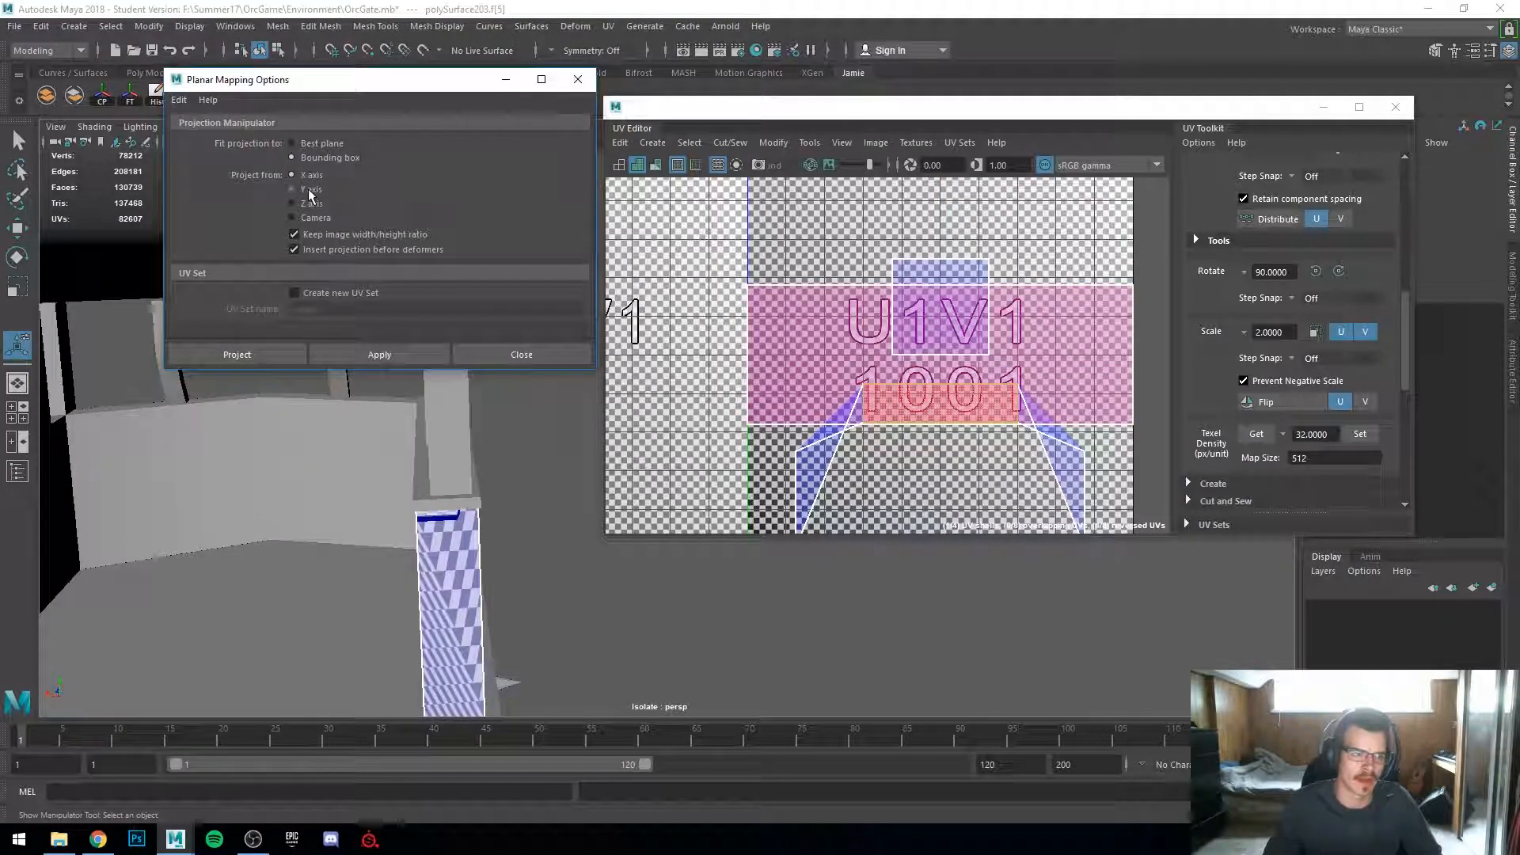
click(403, 363)
alt+drag(406, 396, 201, 516)
click(121, 505)
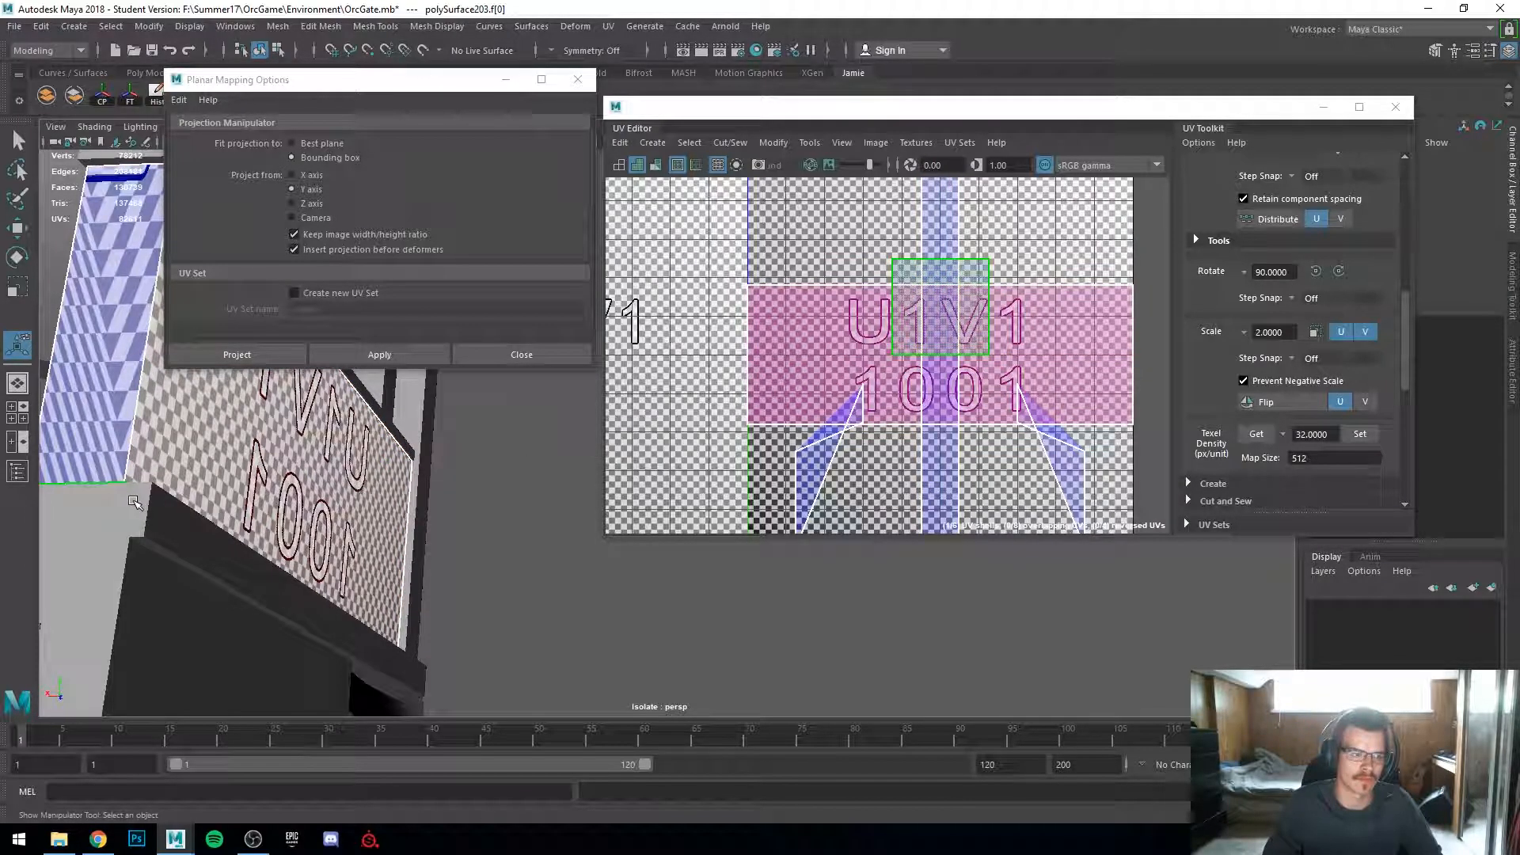
key(ctrl+z)
key(ctrl+z)
key(ctrl+z)
Step: Apply a Z-axis planar projection to the panel's end face
alt+drag(133, 502, 174, 554)
click(302, 202)
alt+drag(265, 386, 417, 329)
click(405, 353)
alt+drag(404, 490, 432, 536)
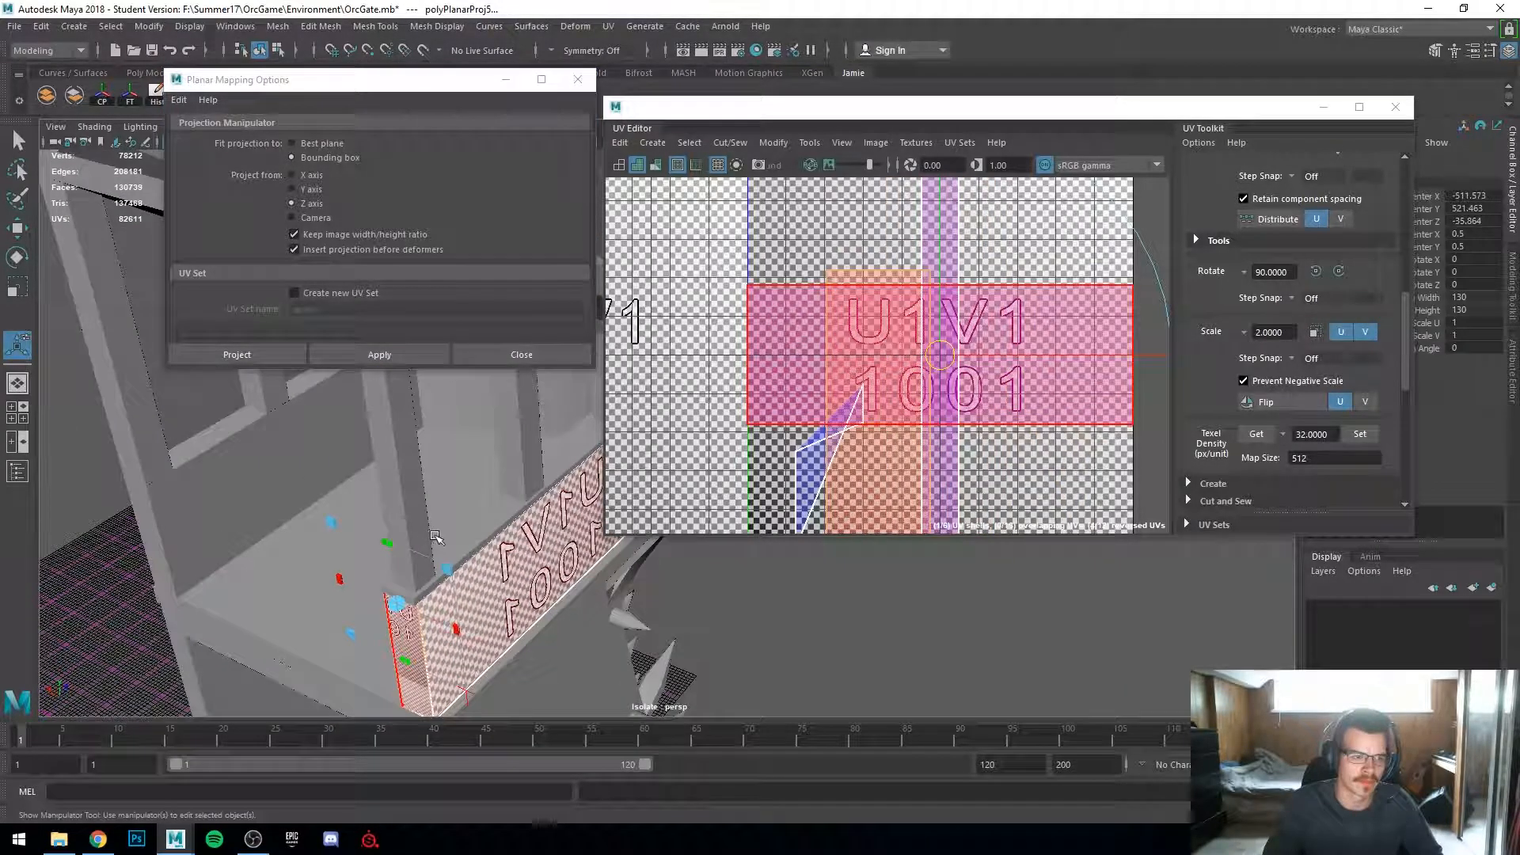
scroll(454, 535, up, 3)
alt+middle_drag(454, 536, 424, 431)
right_drag(447, 423, 524, 360)
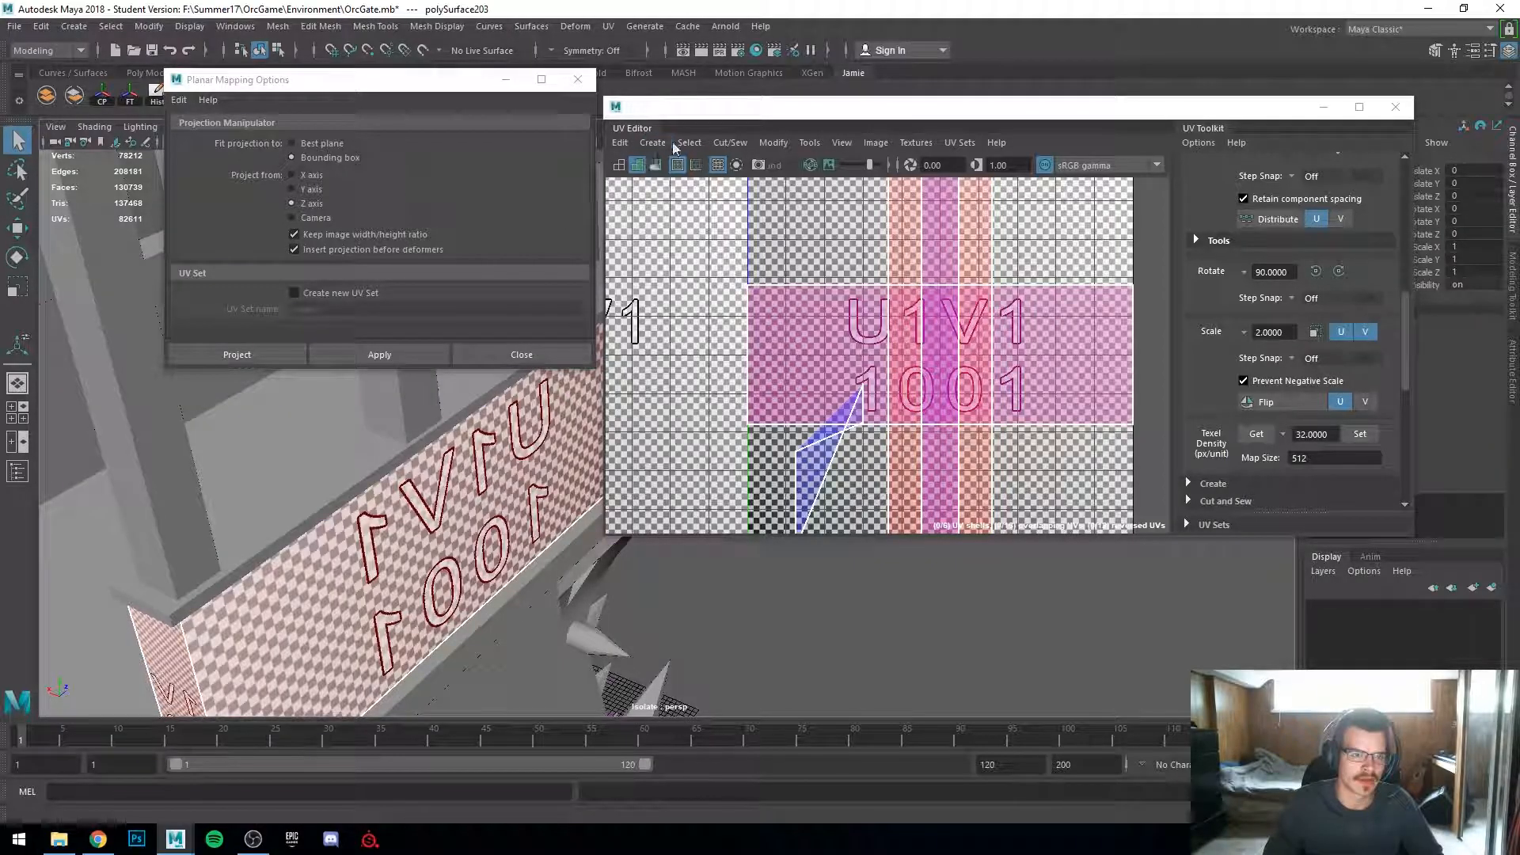
alt+drag(370, 674, 434, 611)
key(w)
scroll(433, 611, down, 4)
drag(518, 456, 589, 460)
alt+drag(482, 506, 412, 516)
scroll(363, 583, up, 3)
key(ctrl+z)
right_drag(383, 500, 383, 434)
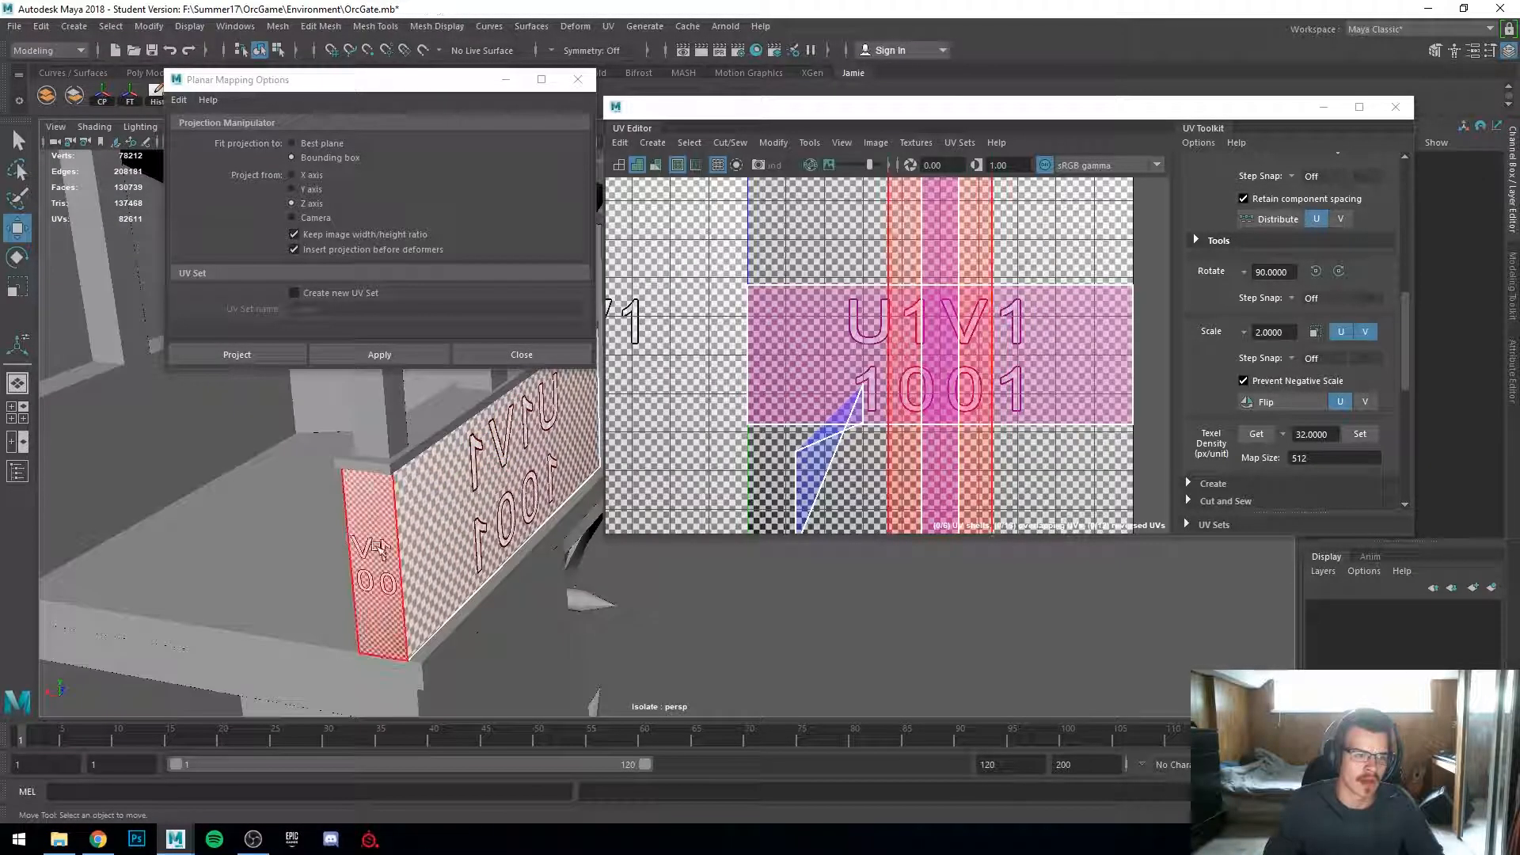
Step: Select the panel's side face and apply a Z-axis planar projection to it
click(380, 547)
scroll(383, 549, down, 3)
alt+drag(384, 550, 497, 607)
scroll(576, 543, up, 2)
click(401, 354)
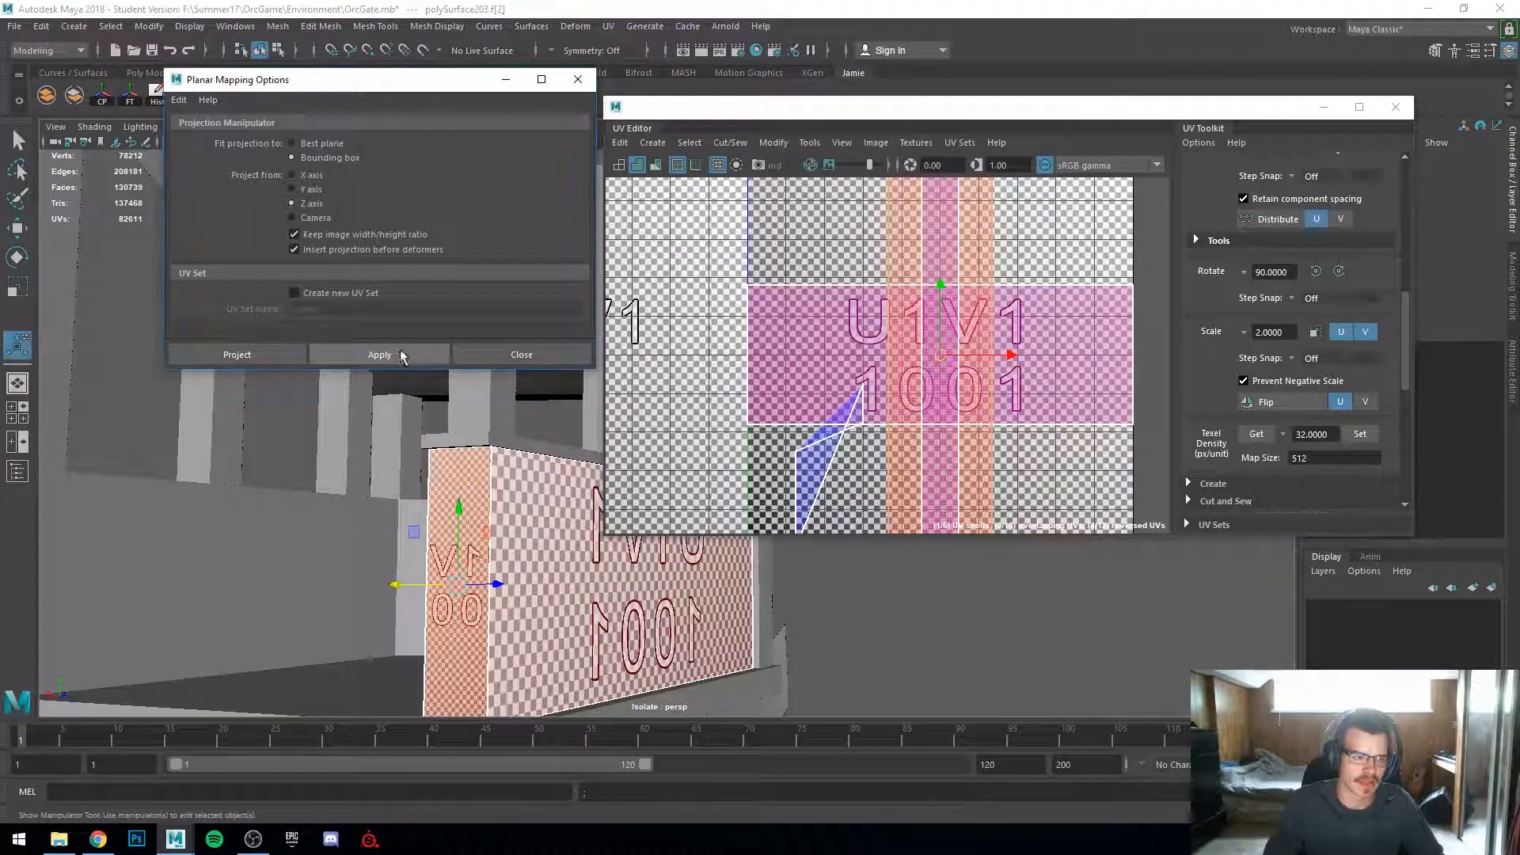
Step: Select the panel's front face and apply another Z-axis planar projection
alt+drag(511, 526, 504, 564)
key(4)
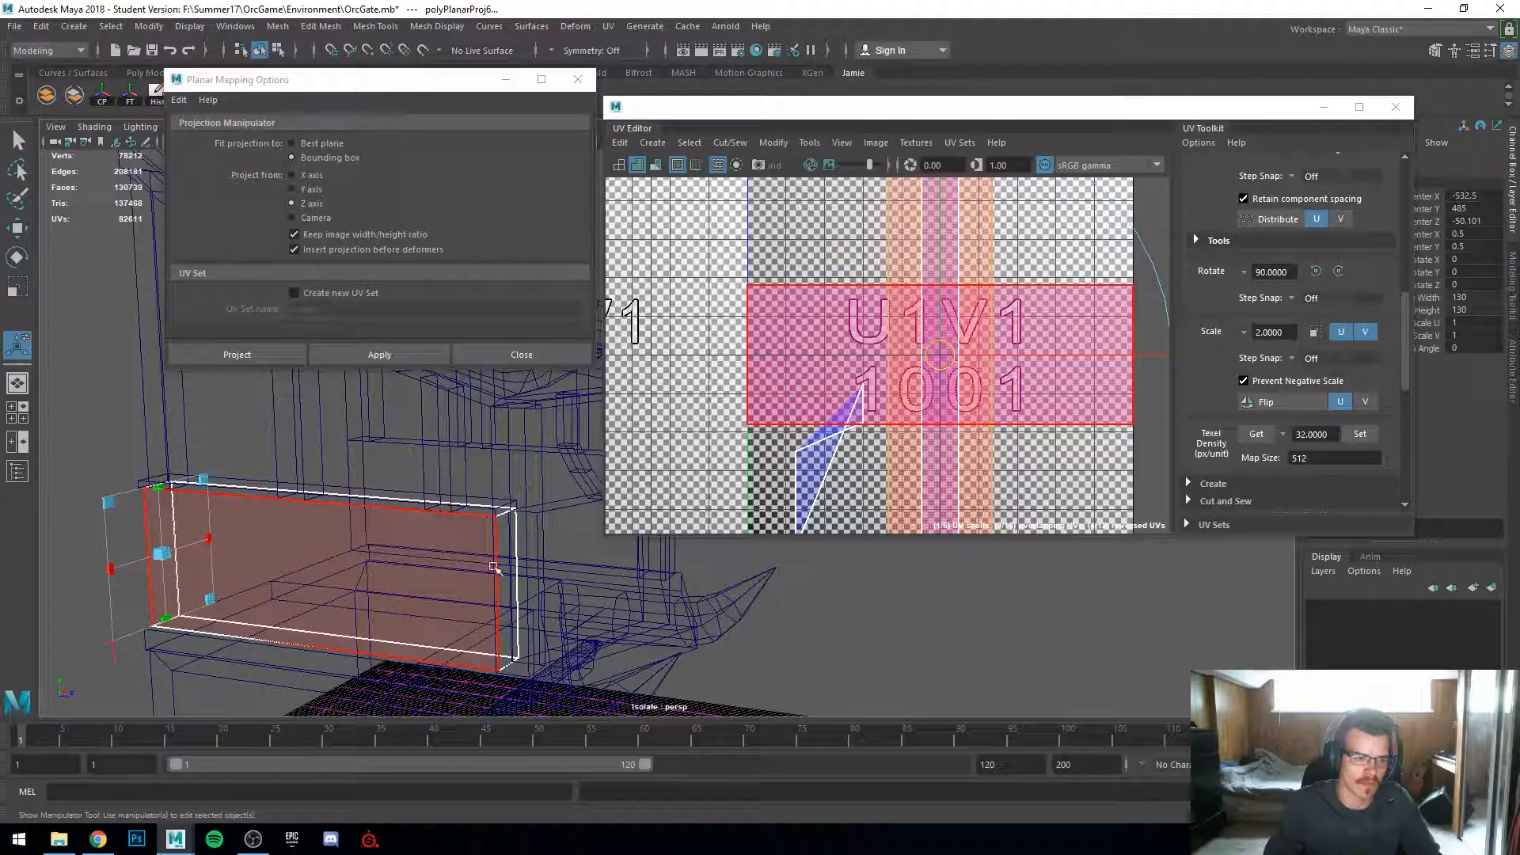
click(504, 563)
key(6)
click(382, 564)
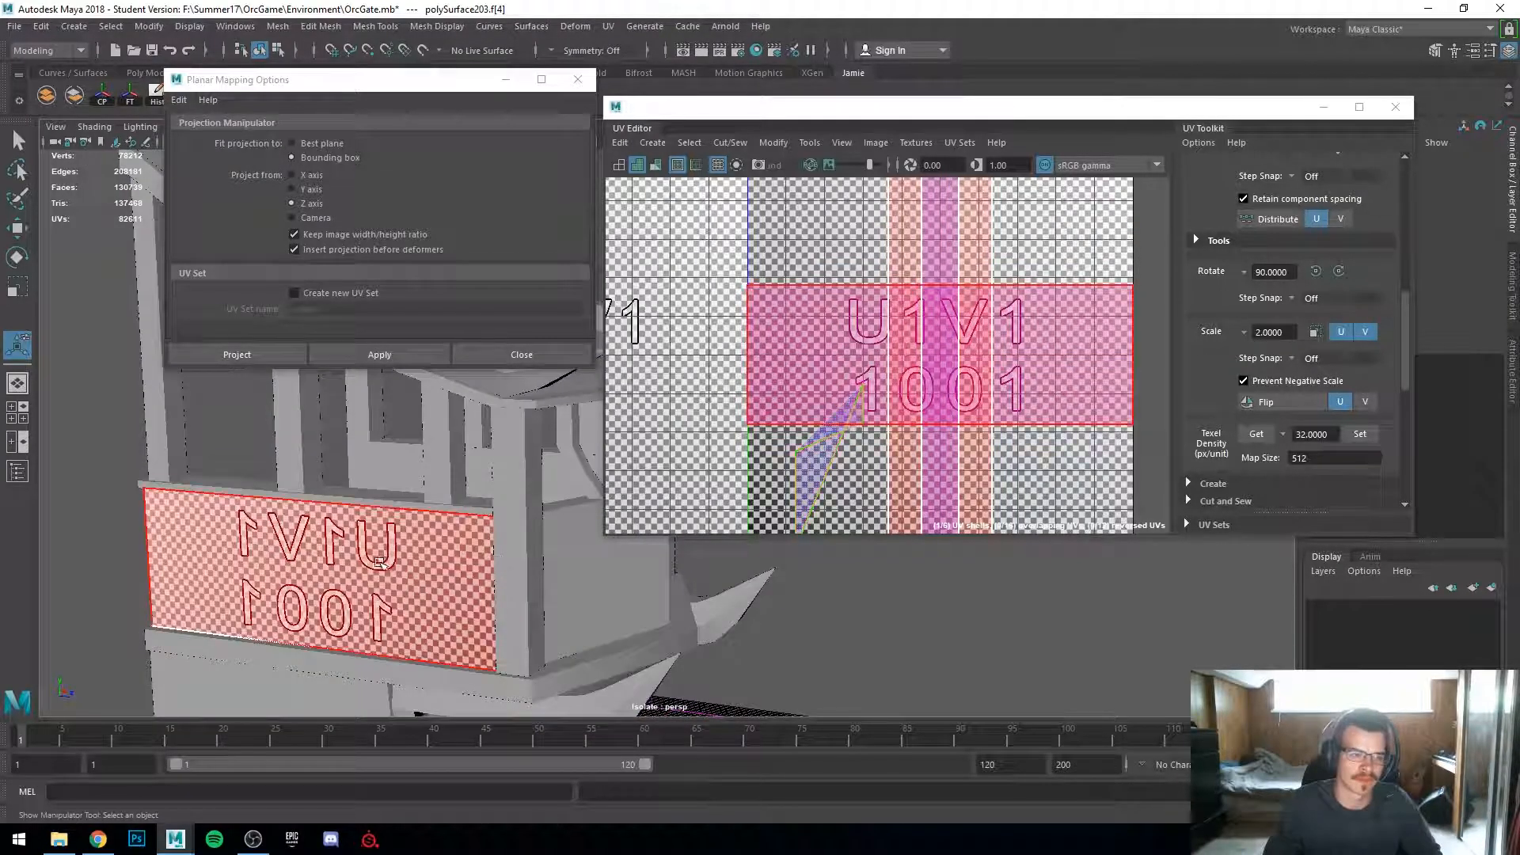
drag(467, 90, 1366, 444)
alt+drag(356, 435, 444, 396)
click(1348, 433)
click(1142, 707)
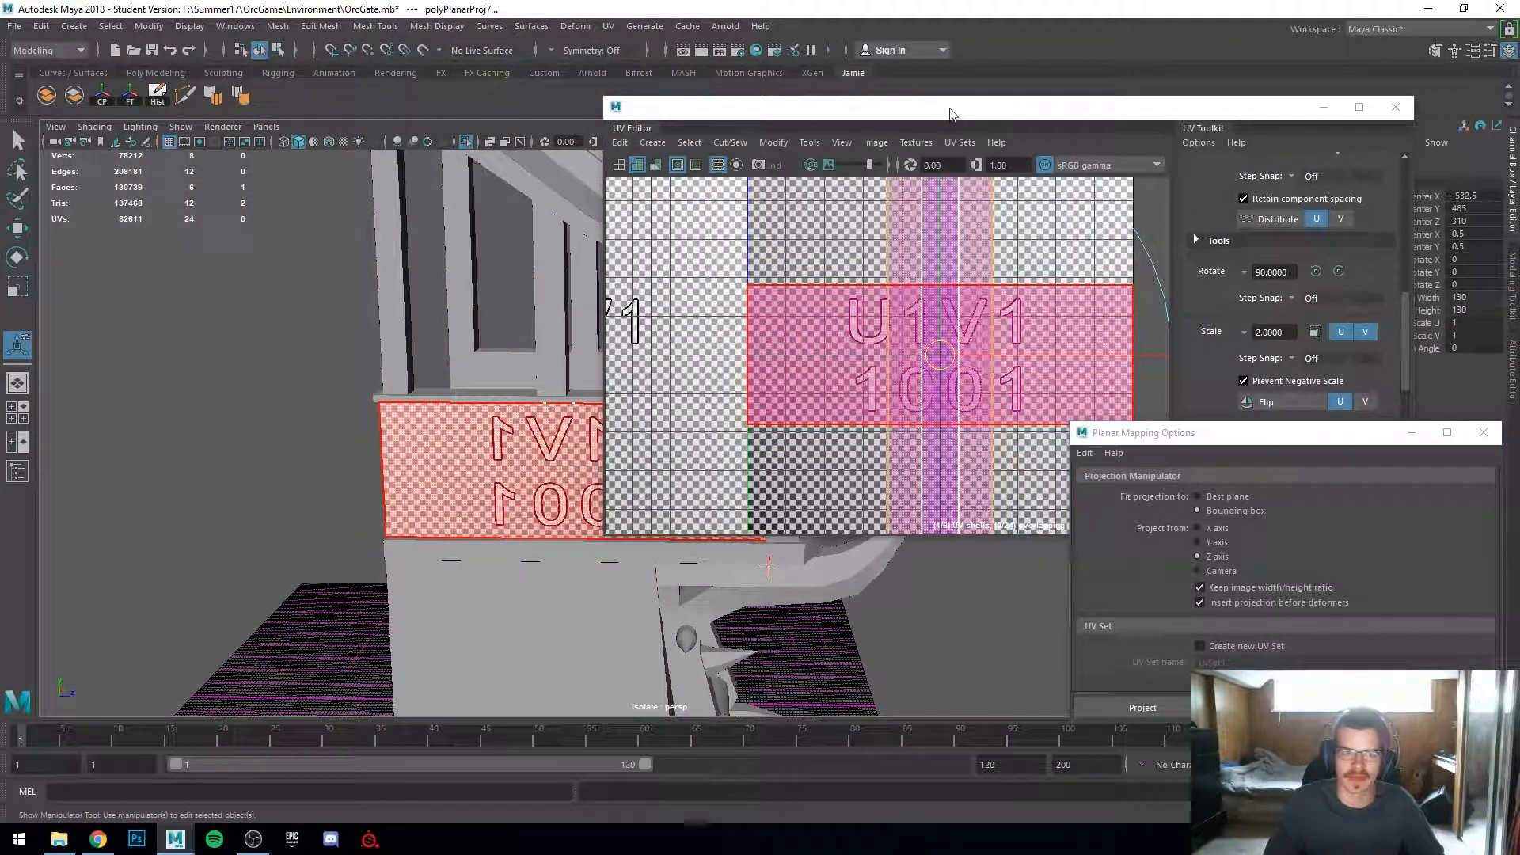
Step: Move the panel's projected UV shells apart into neighbouring tiles and restore the UV Editor size
double_click(952, 114)
scroll(791, 260, down, 1)
scroll(718, 388, down, 2)
key(w)
click(730, 394)
drag(741, 397, 249, 360)
click(571, 400)
middle_drag(572, 401, 275, 209)
scroll(417, 291, down, 2)
alt+middle_drag(522, 419, 586, 509)
click(685, 443)
drag(685, 443, 1000, 274)
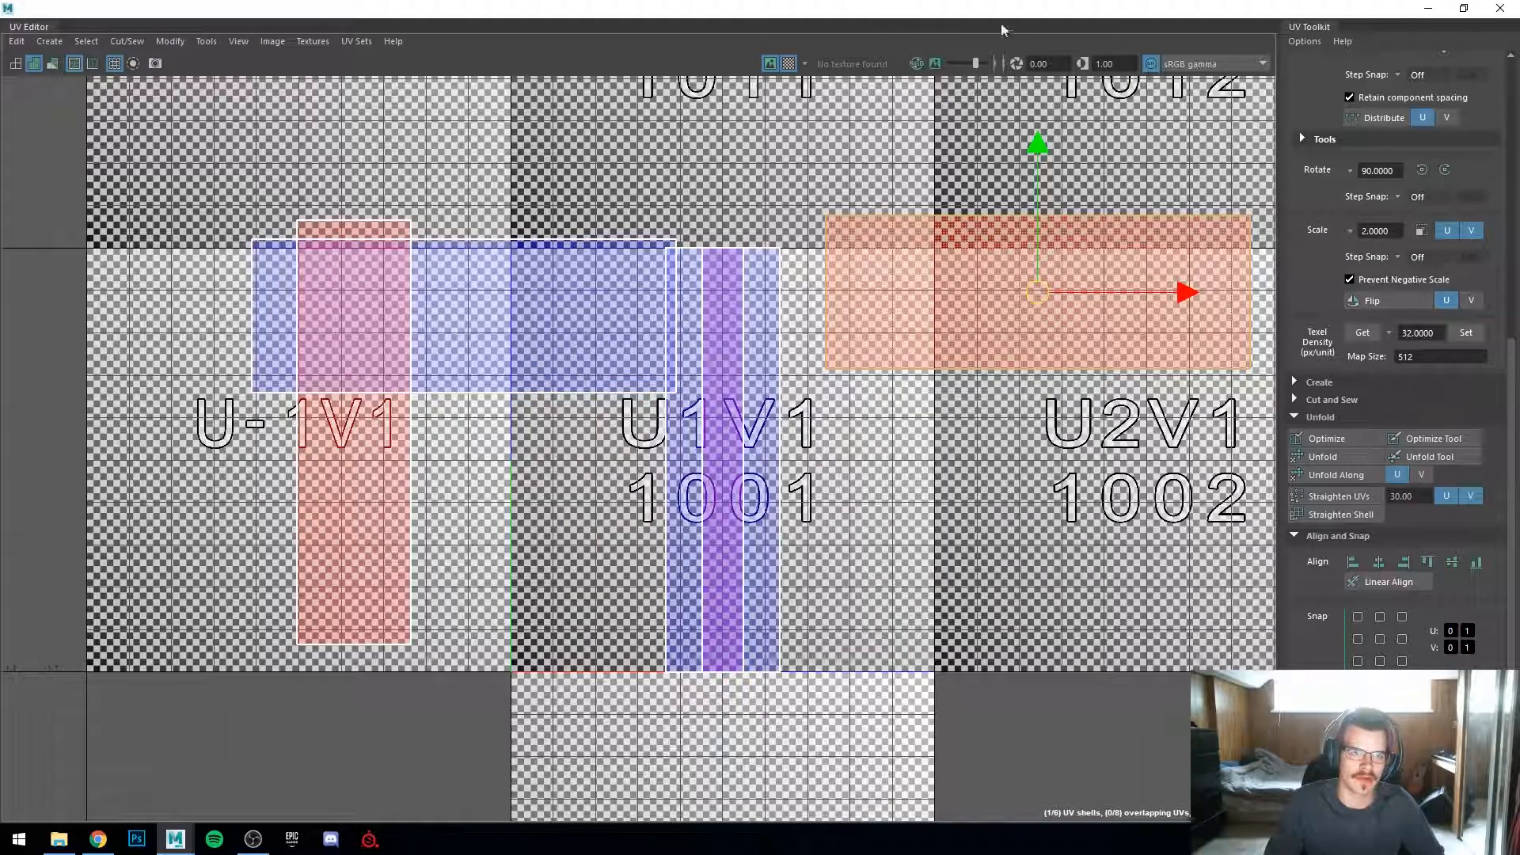
click(1425, 8)
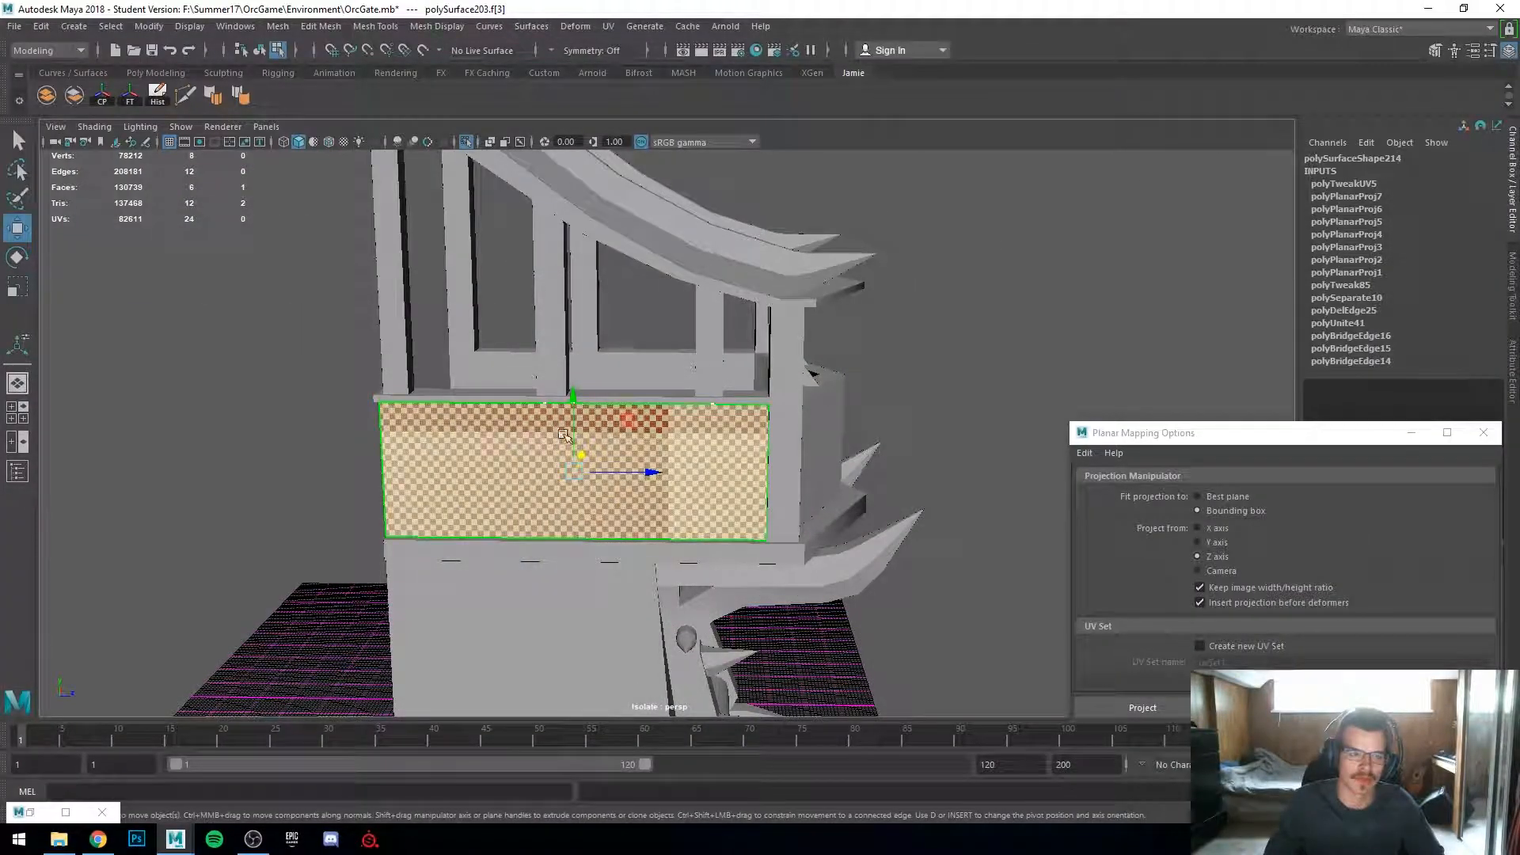
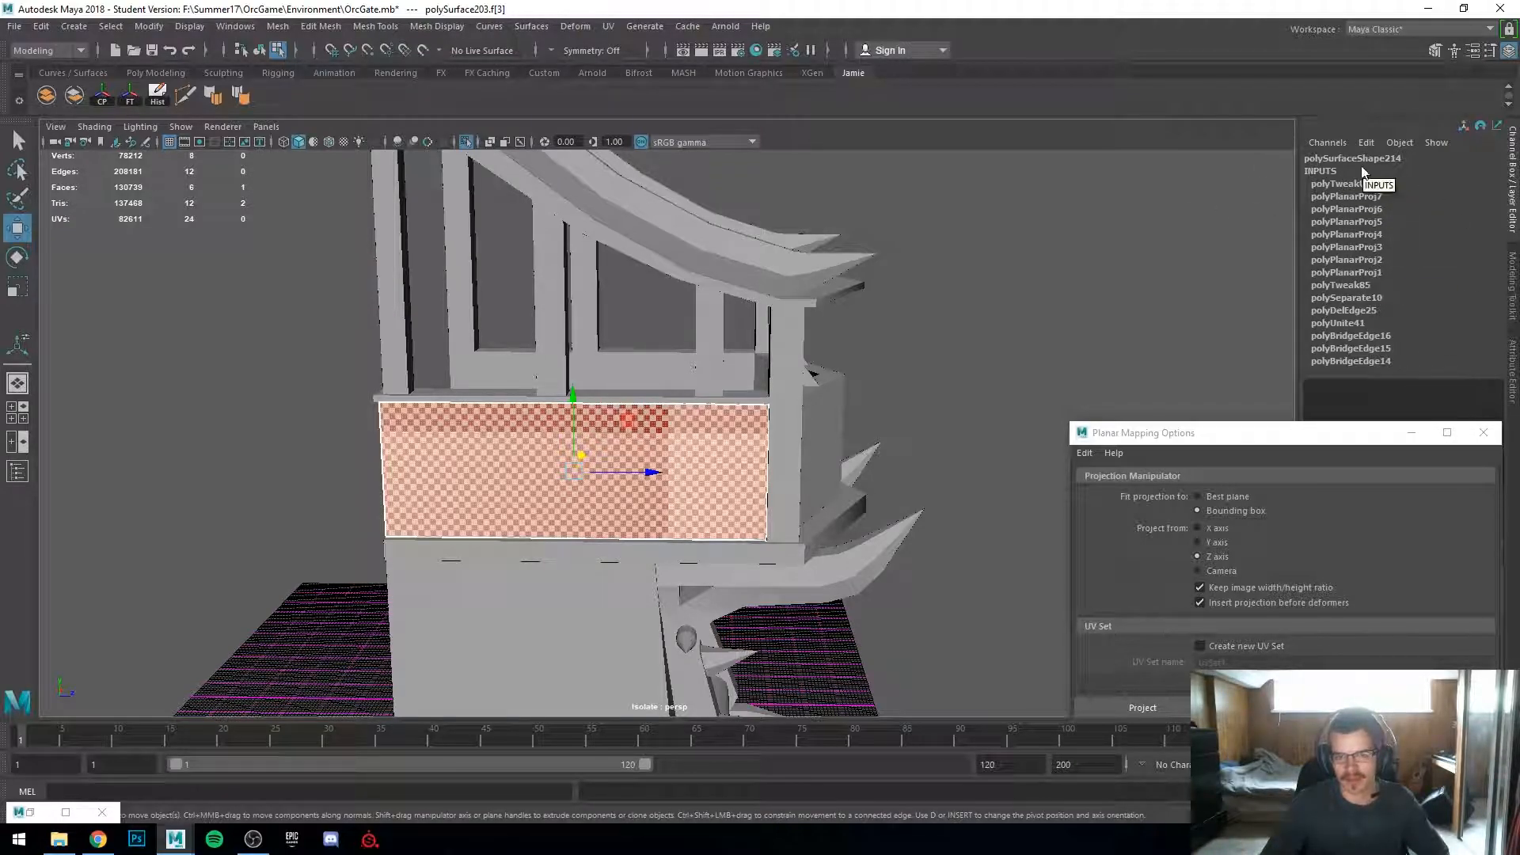
Step: Inspect the panel's planar projection nodes and the checker density on its faces
alt+right_drag(465, 345, 1250, 323)
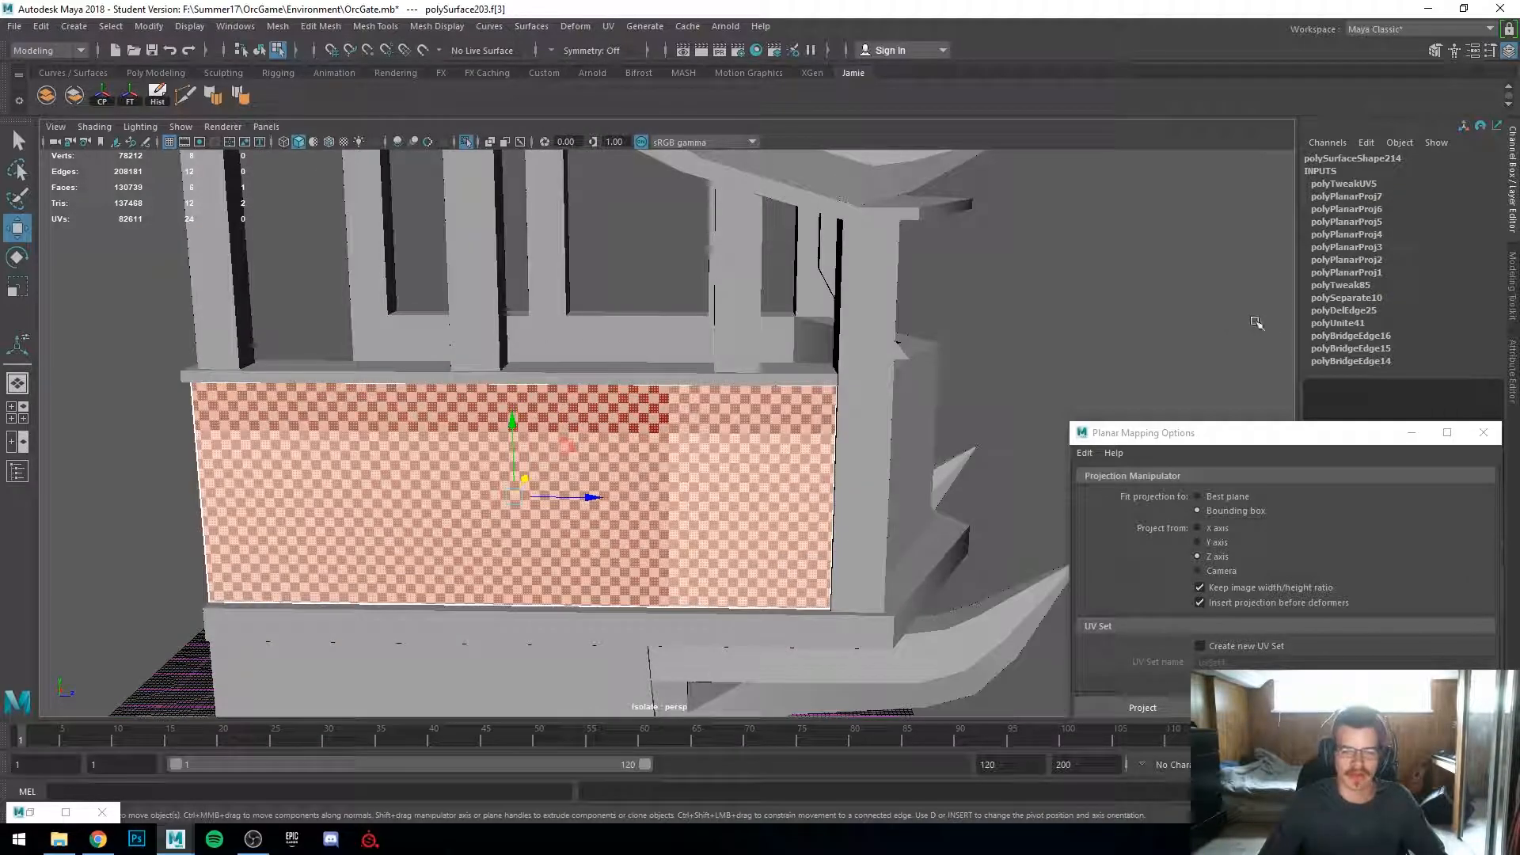
click(1344, 273)
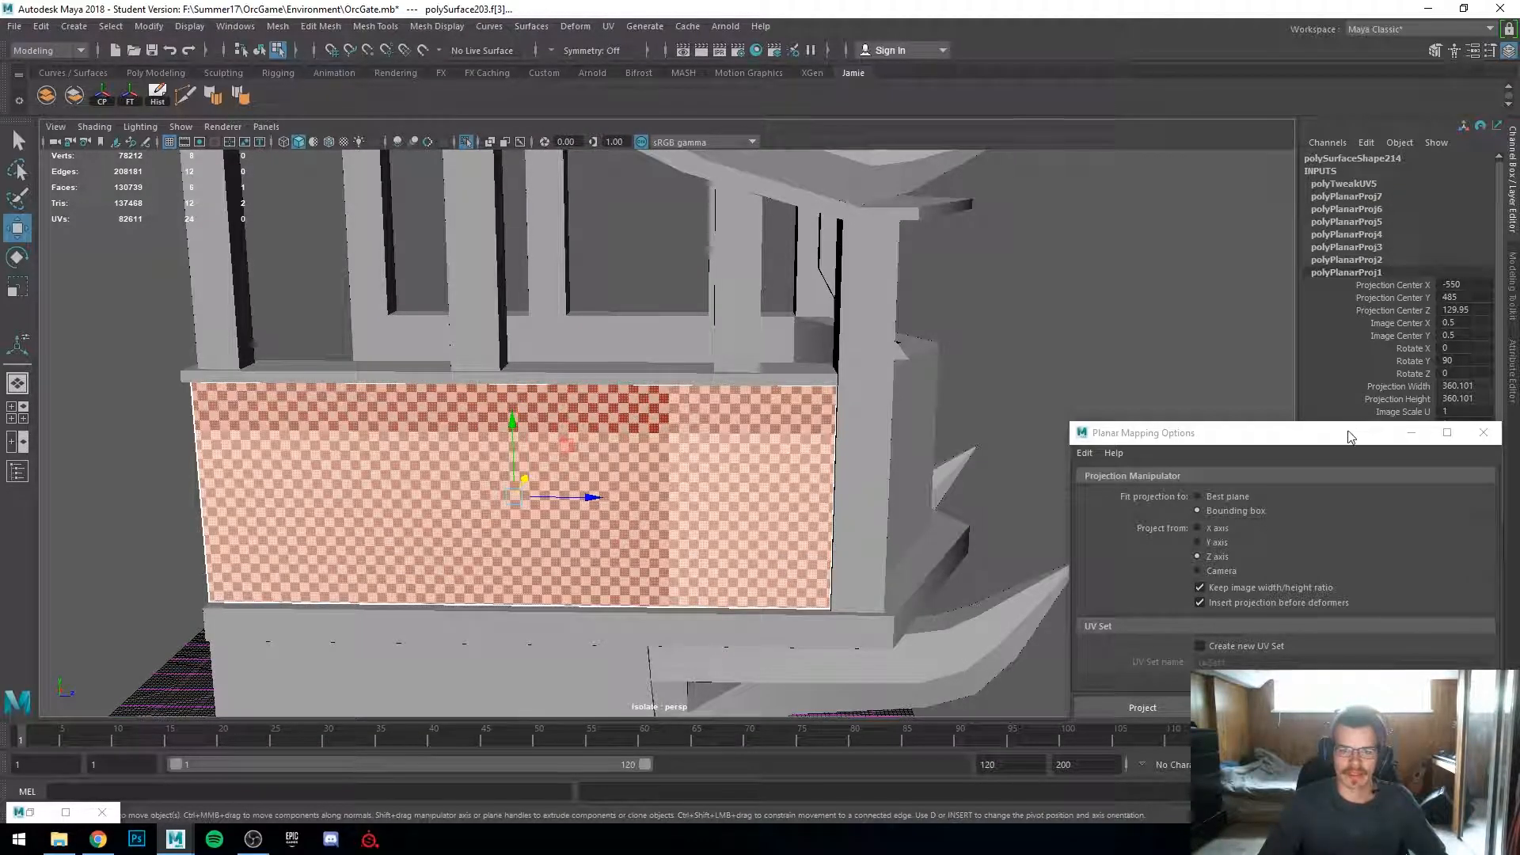
drag(1351, 435, 1303, 503)
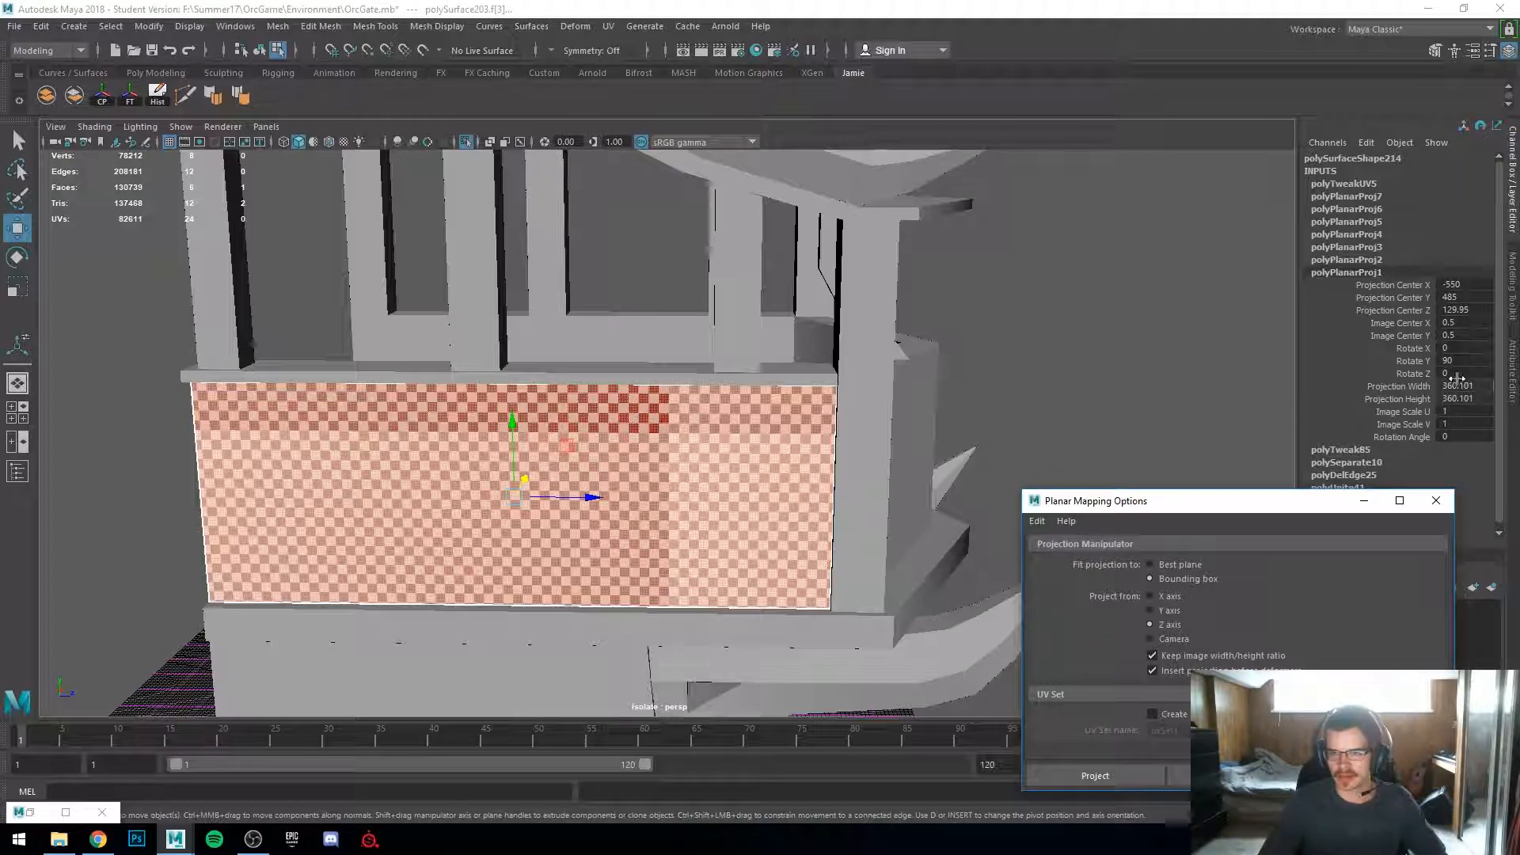
click(1355, 258)
click(1360, 244)
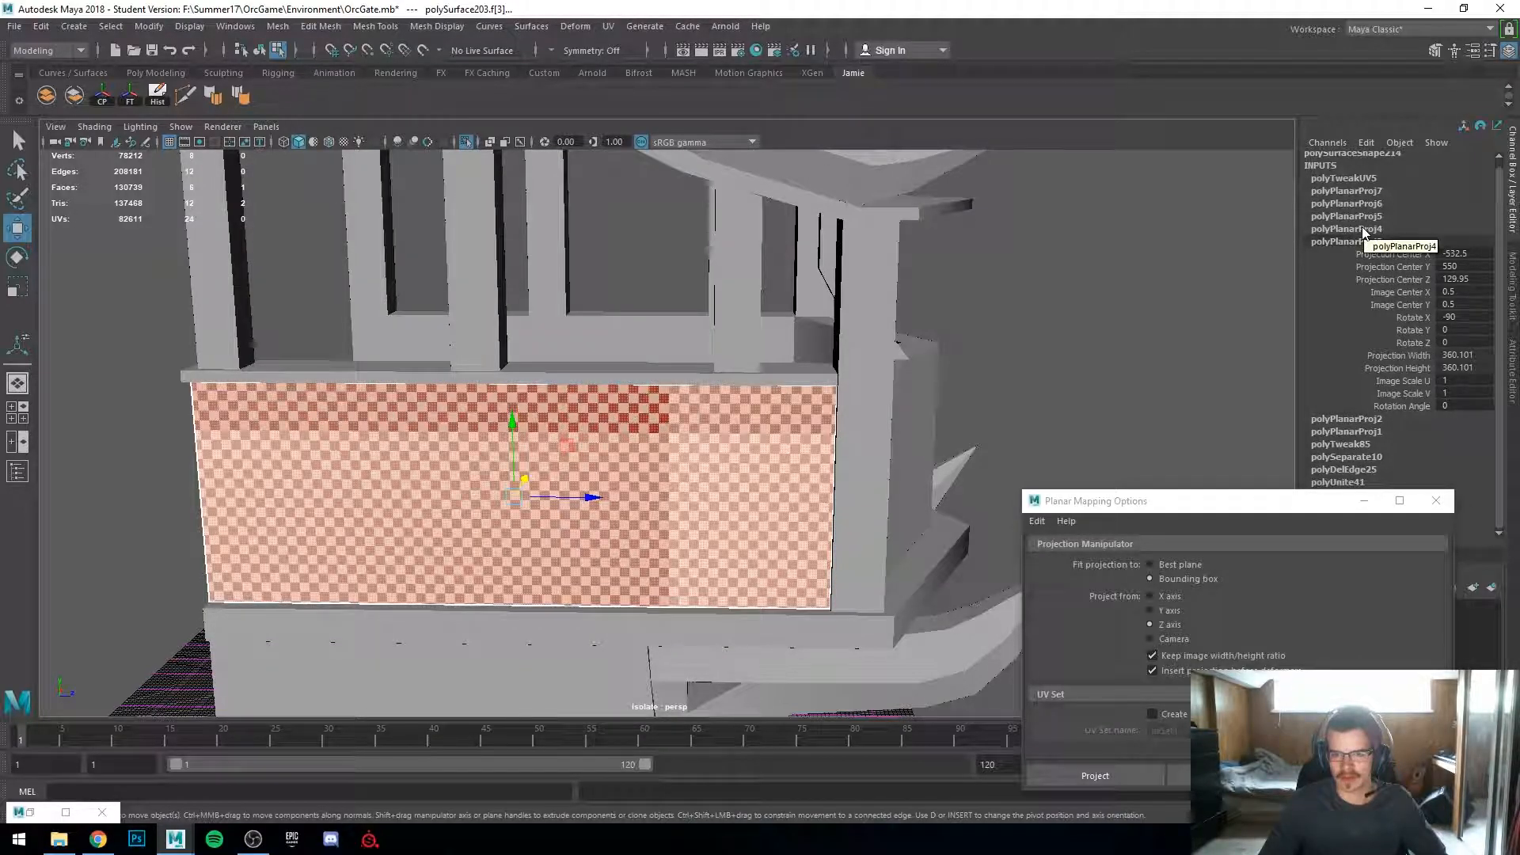
click(1361, 229)
click(1362, 215)
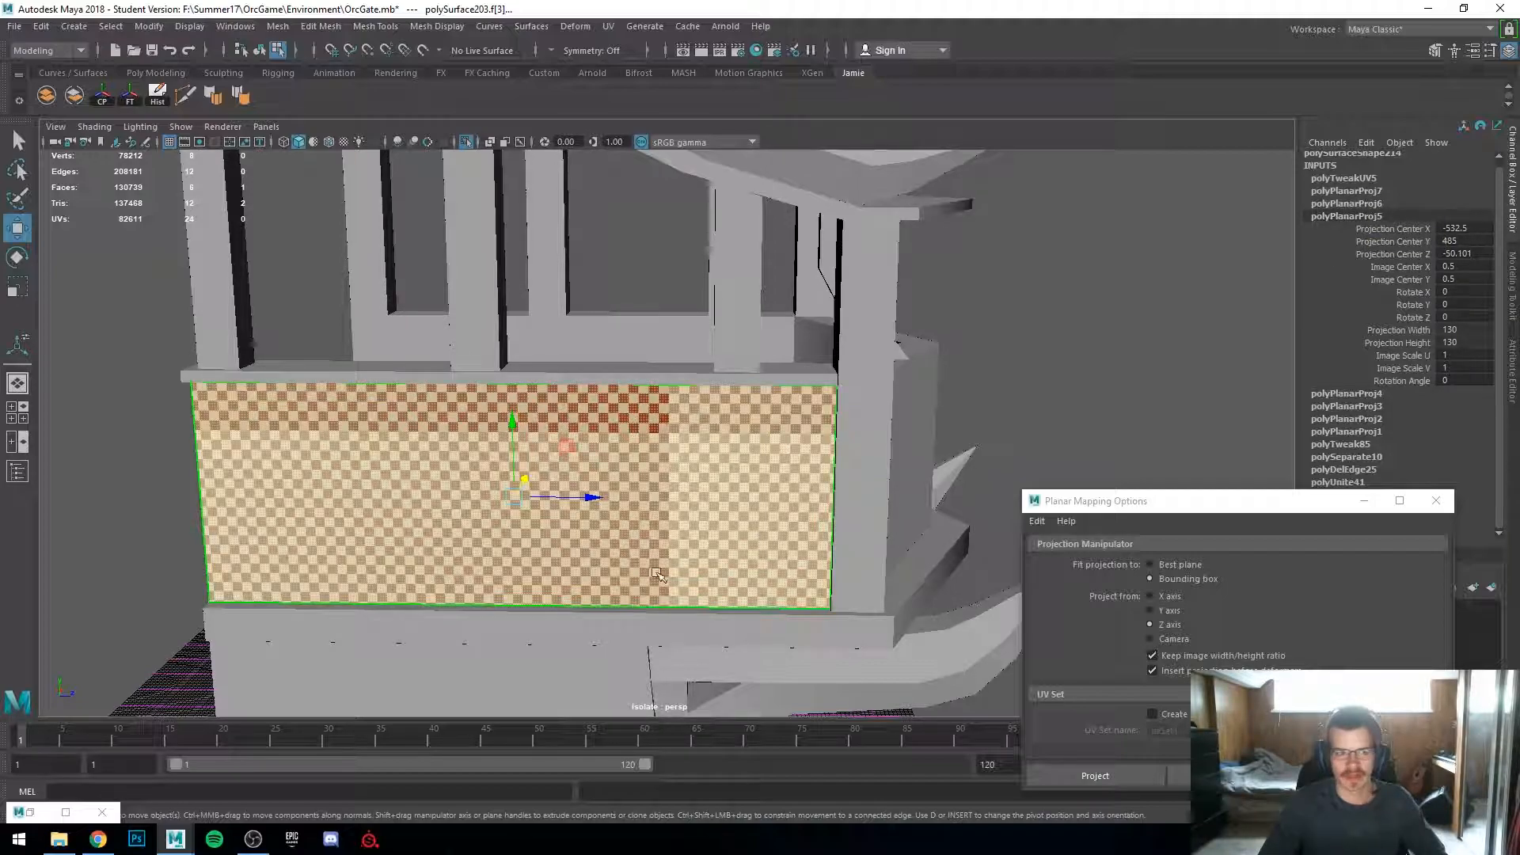
alt+drag(669, 574, 563, 597)
key(4)
key(5)
alt+drag(895, 469, 898, 431)
scroll(898, 432, up, 3)
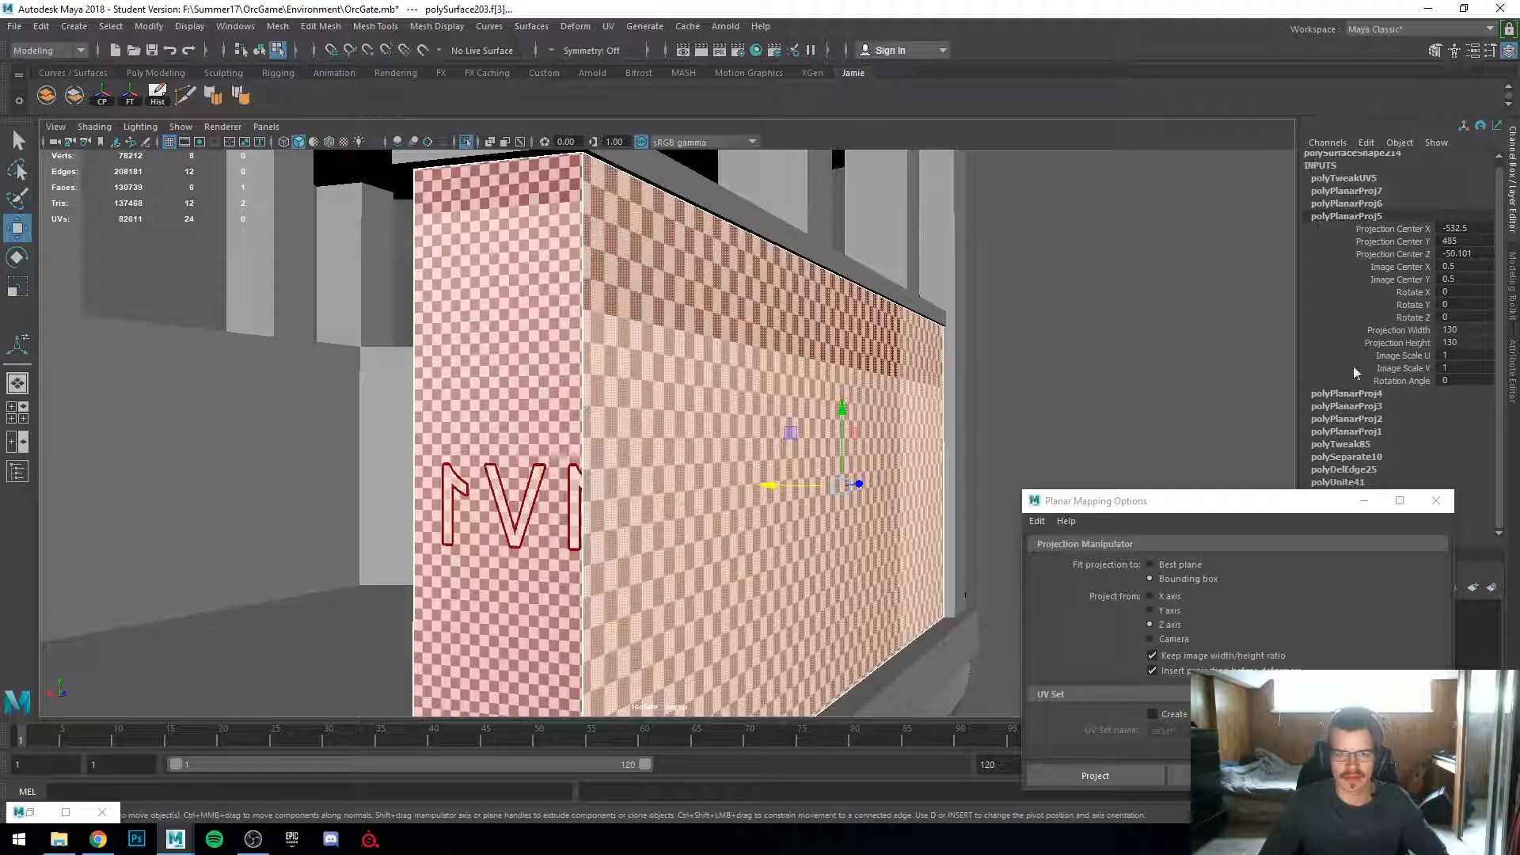
click(1337, 393)
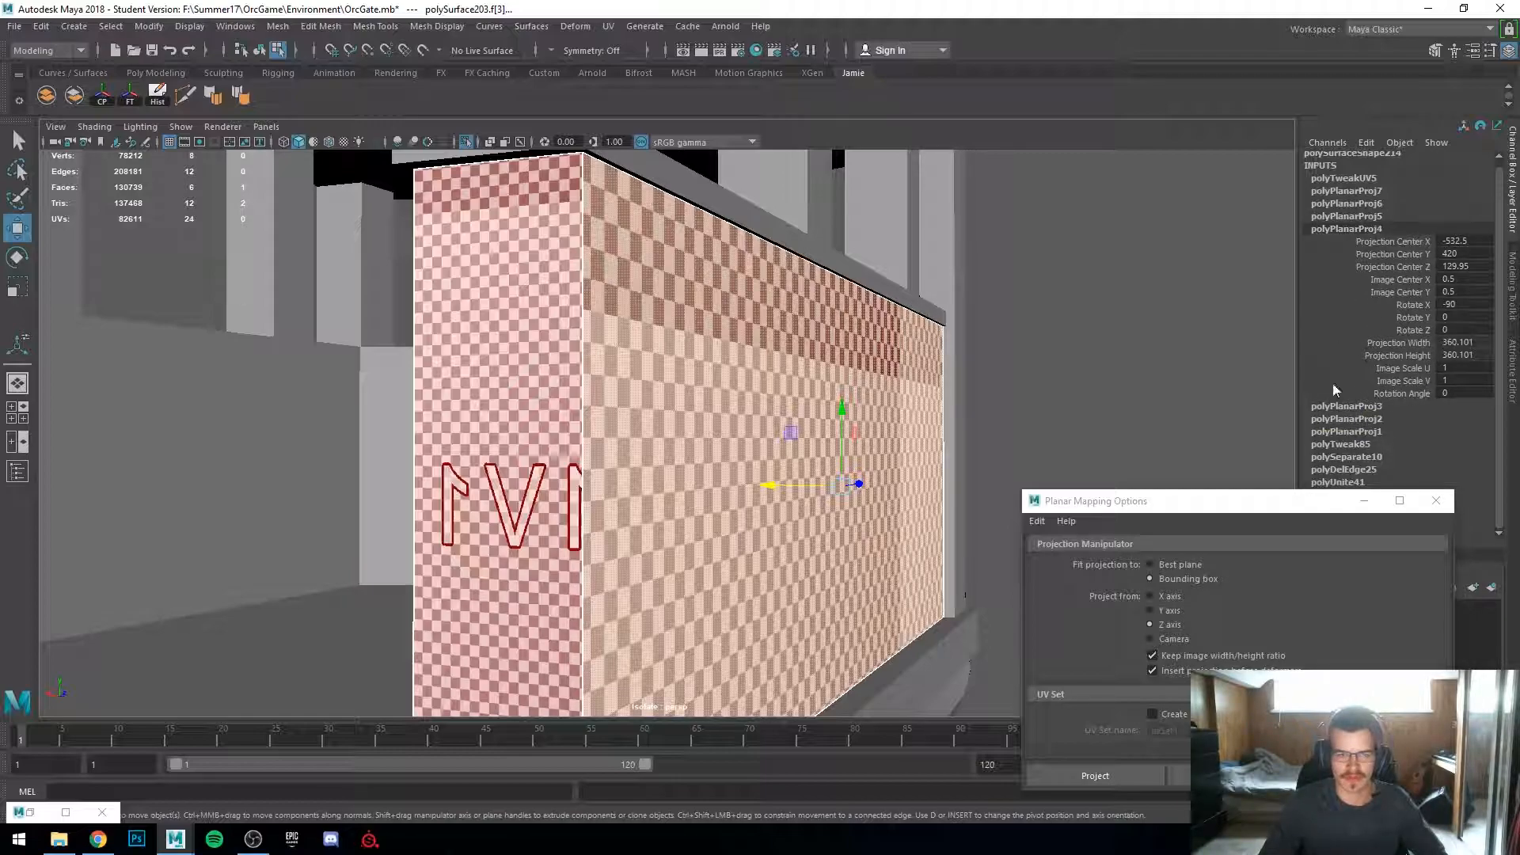
scroll(552, 387, up, 4)
scroll(553, 387, down, 5)
alt+drag(531, 453, 547, 453)
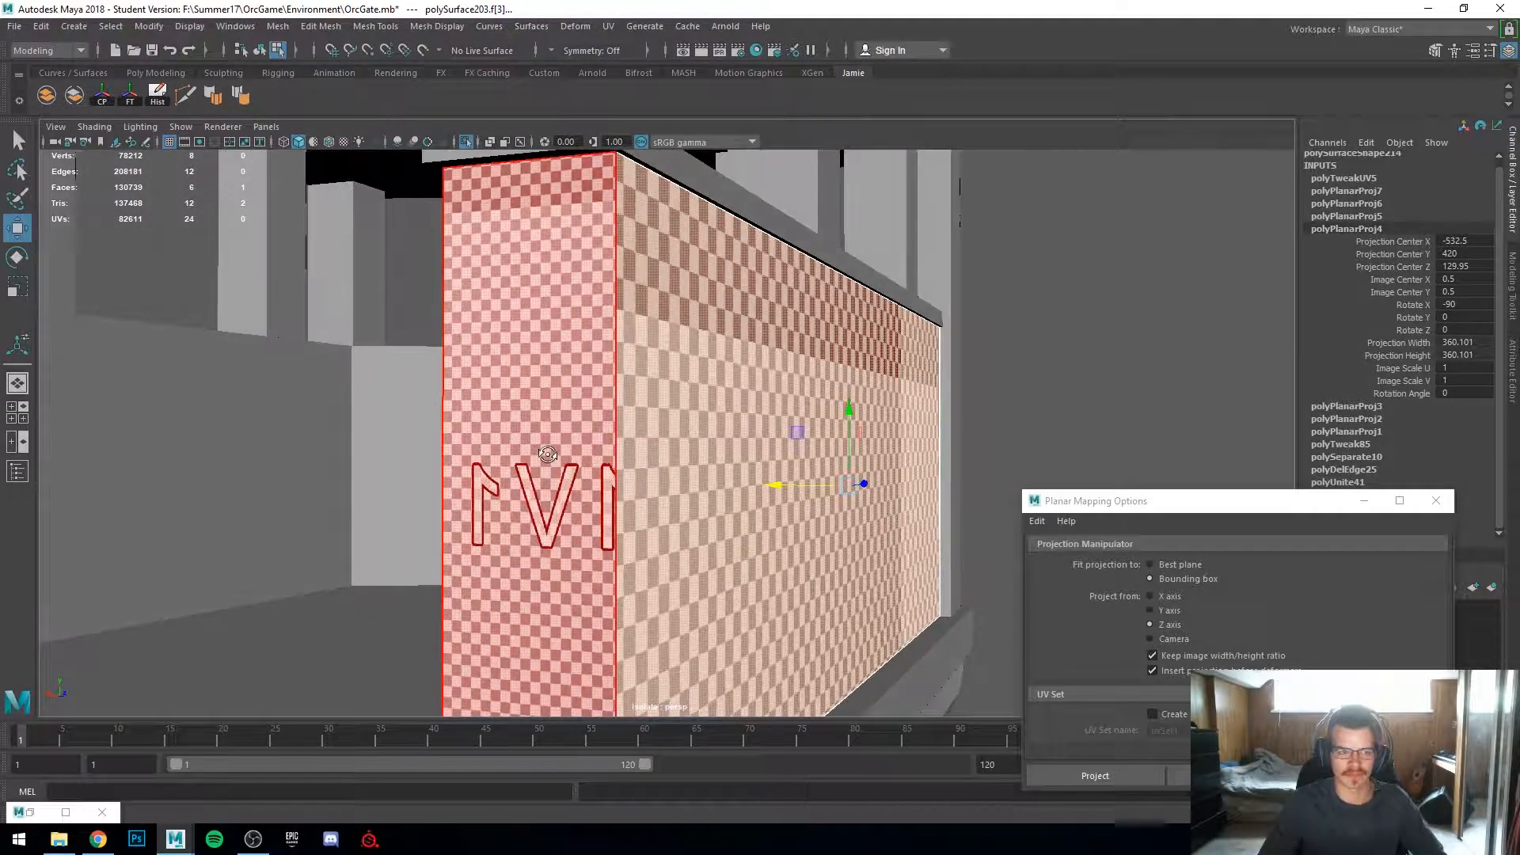
scroll(552, 352, up, 2)
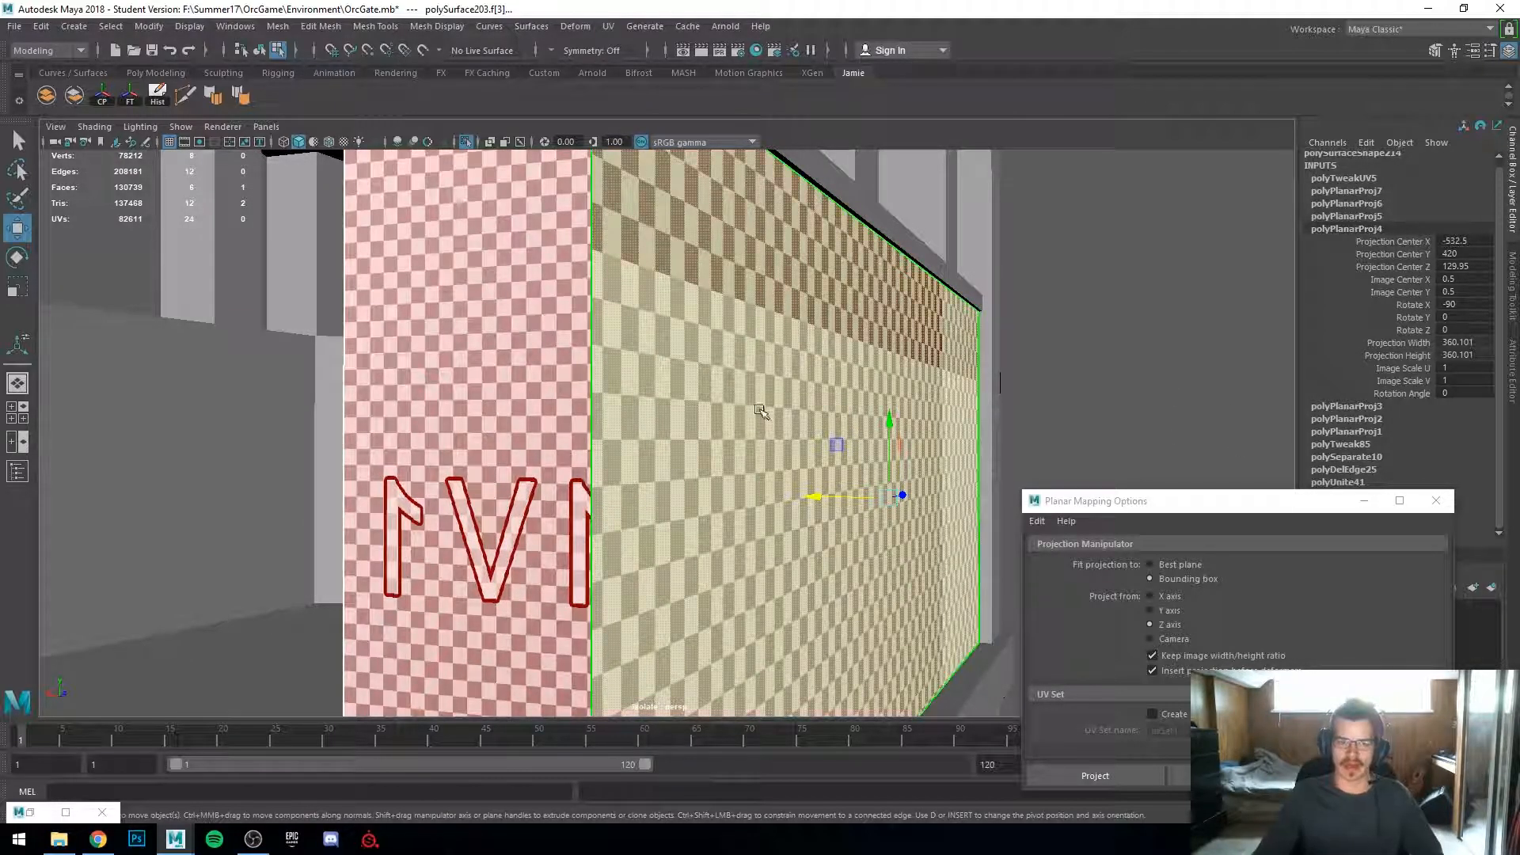
scroll(783, 427, down, 5)
alt+drag(780, 427, 505, 440)
alt+middle_drag(505, 440, 713, 421)
scroll(713, 420, up, 4)
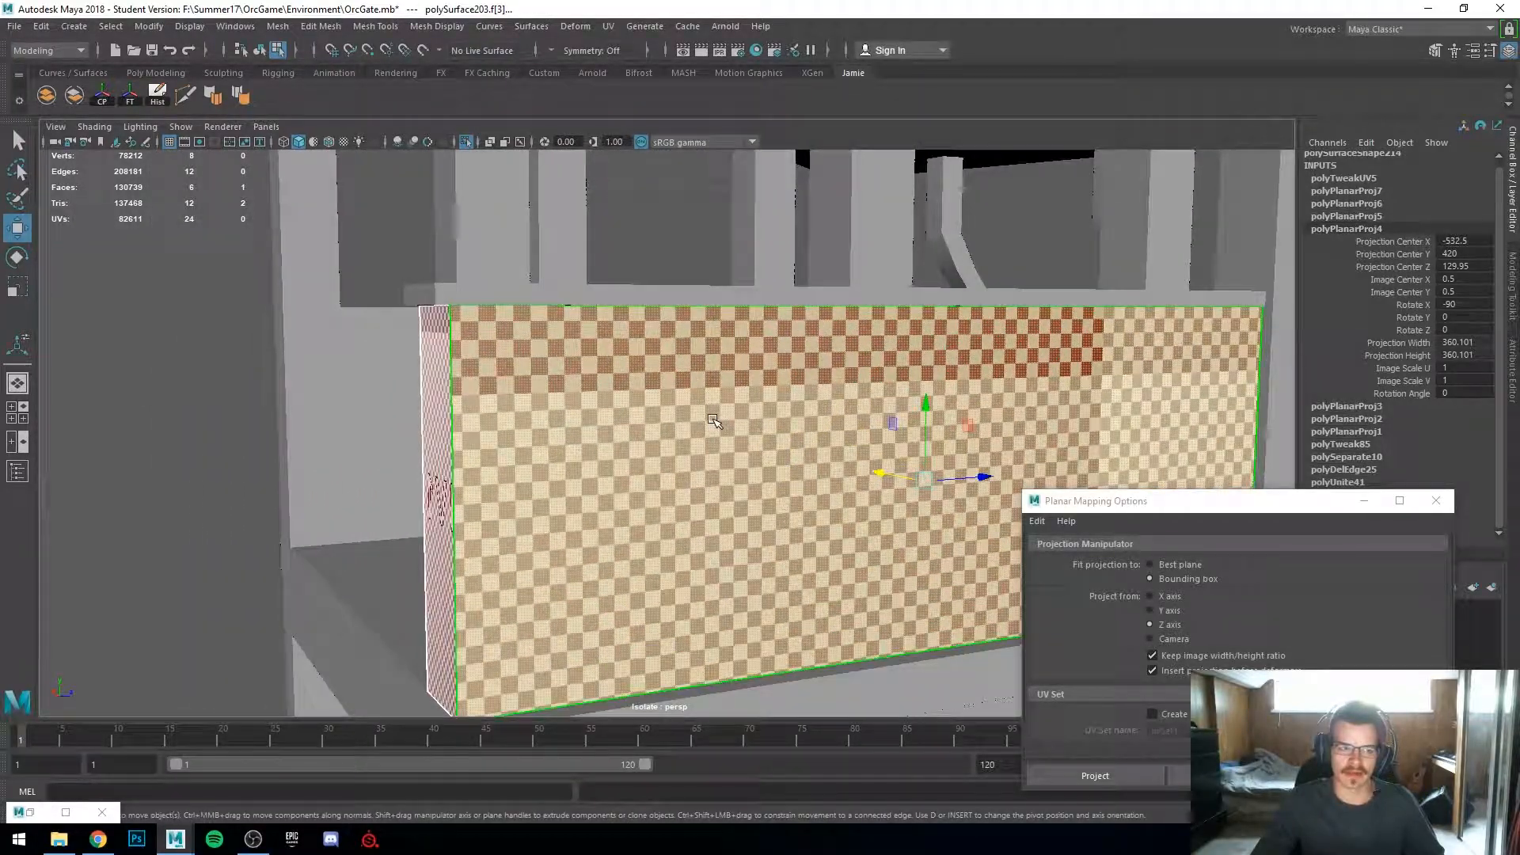
alt+drag(586, 395, 699, 421)
alt+middle_drag(700, 422, 594, 356)
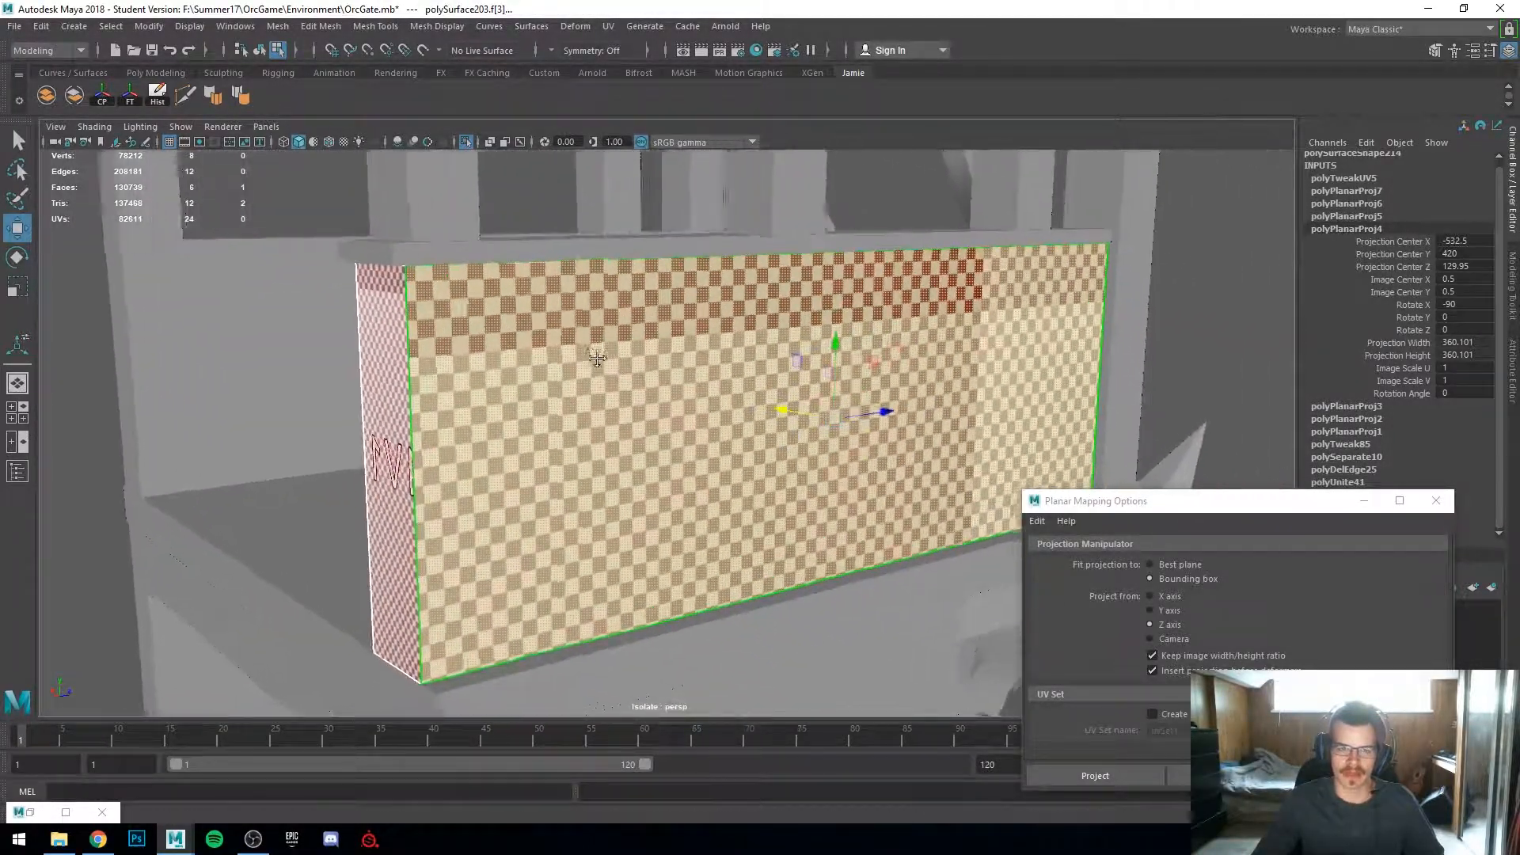
Step: Set the projection width and height of polyPlanarProj1 to 240
click(1378, 433)
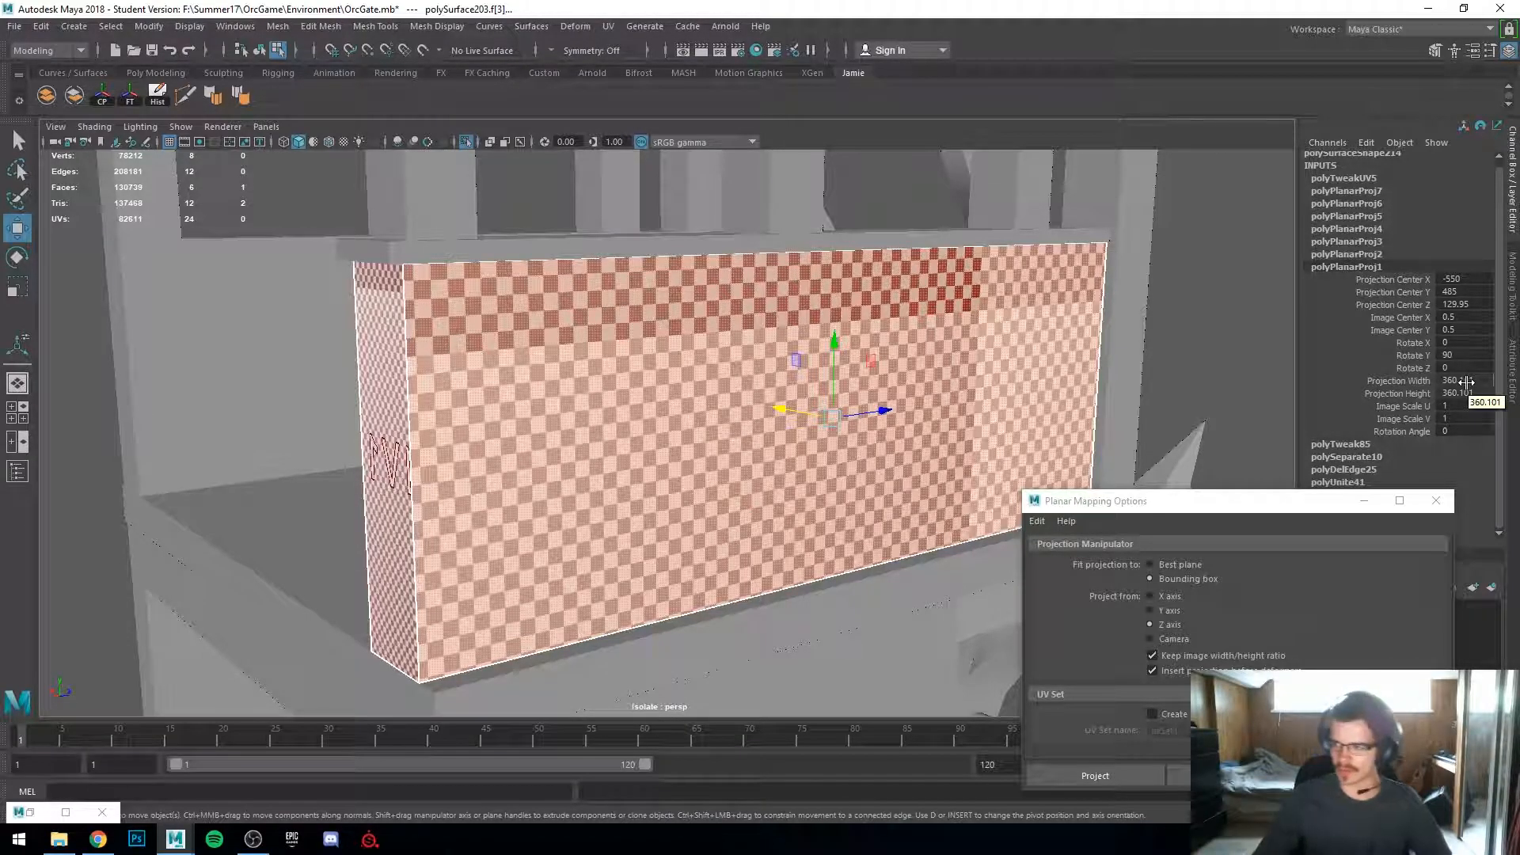
click(1474, 382)
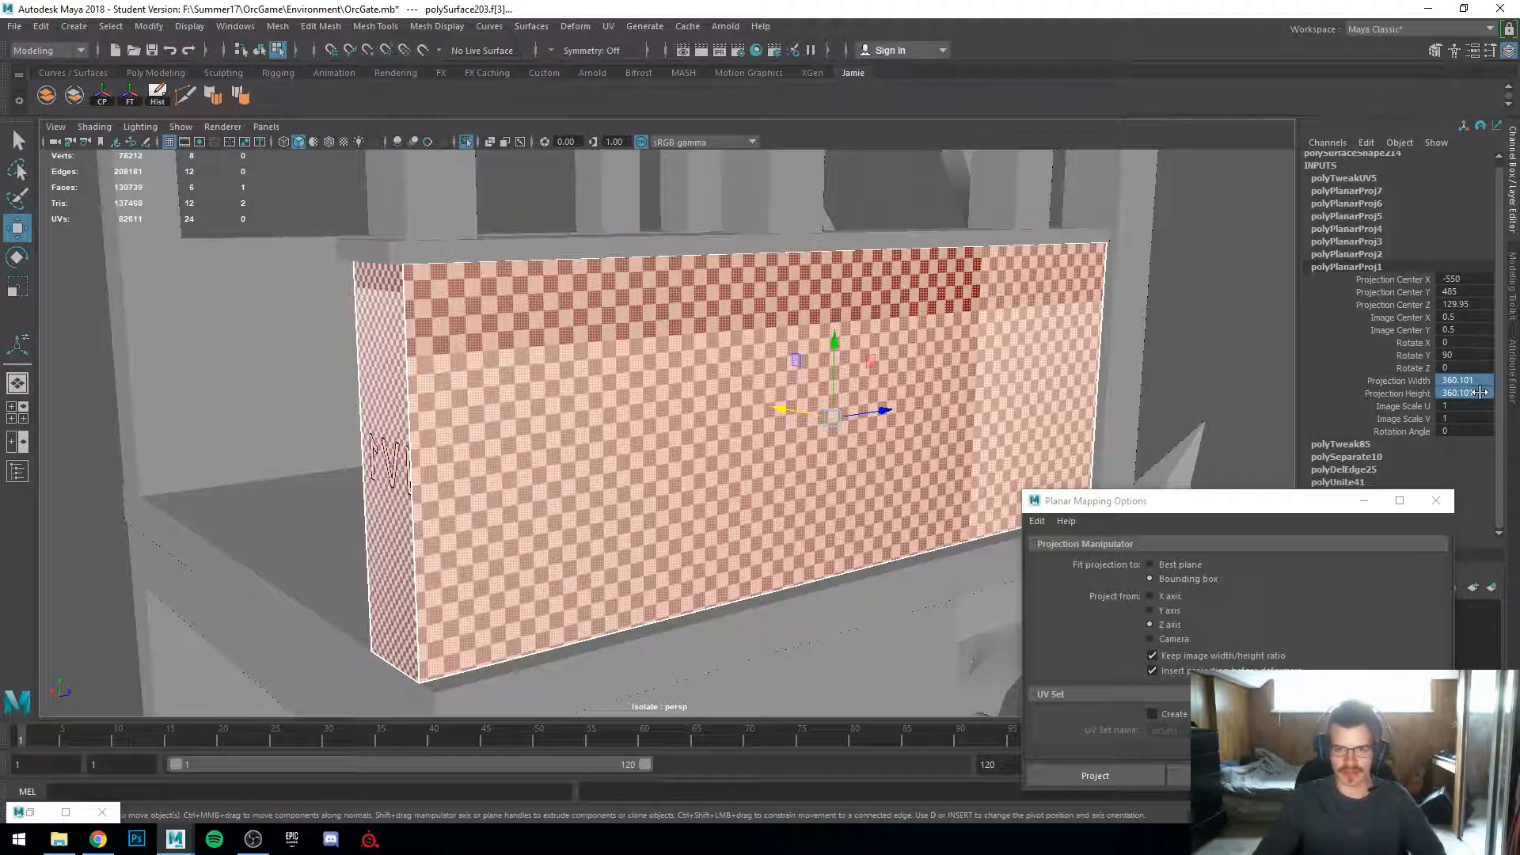
click(1372, 369)
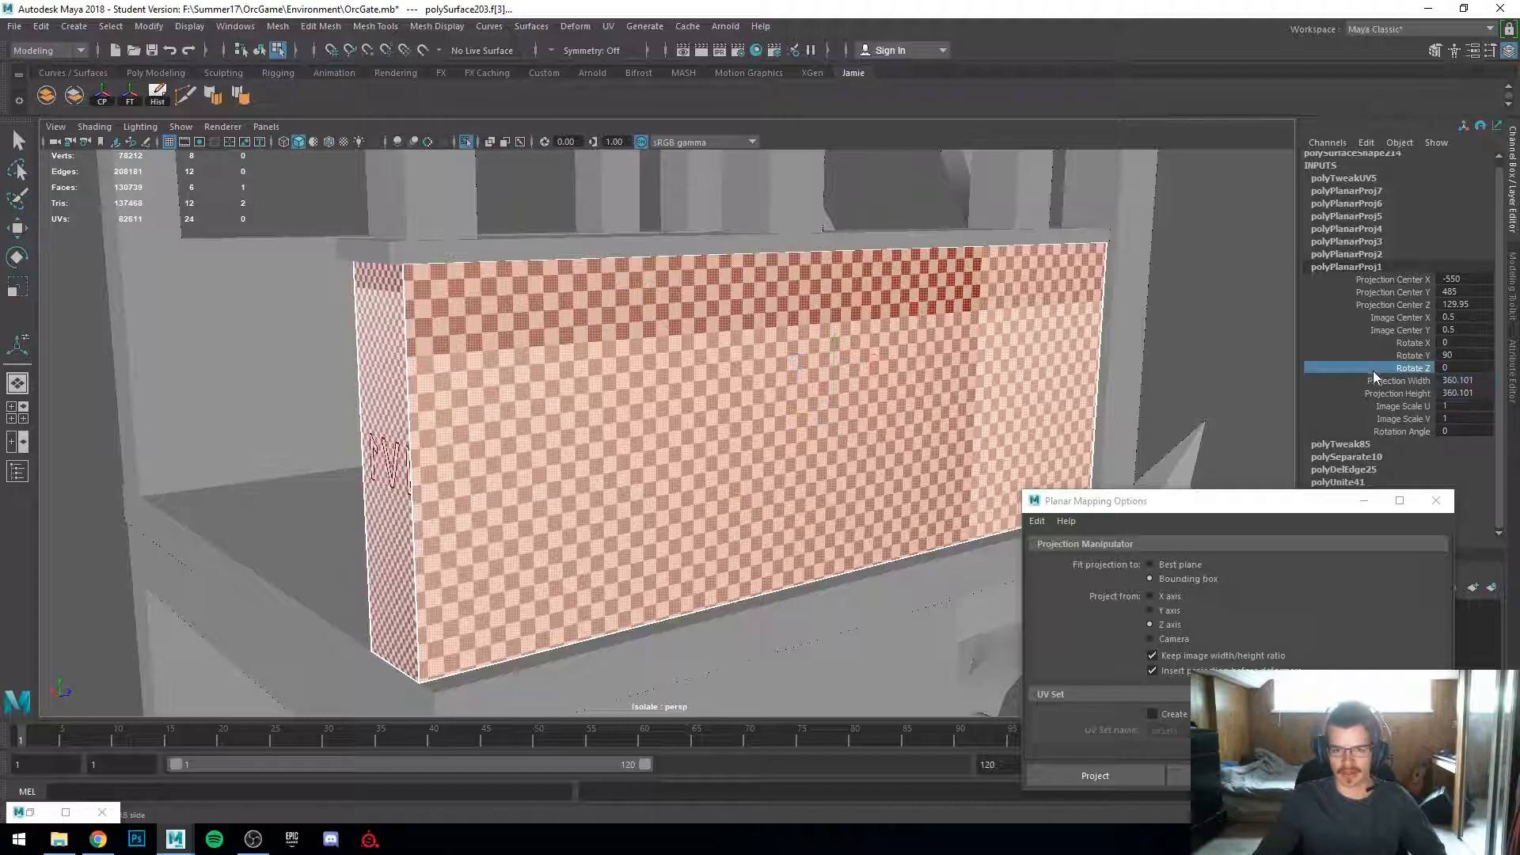
click(1421, 383)
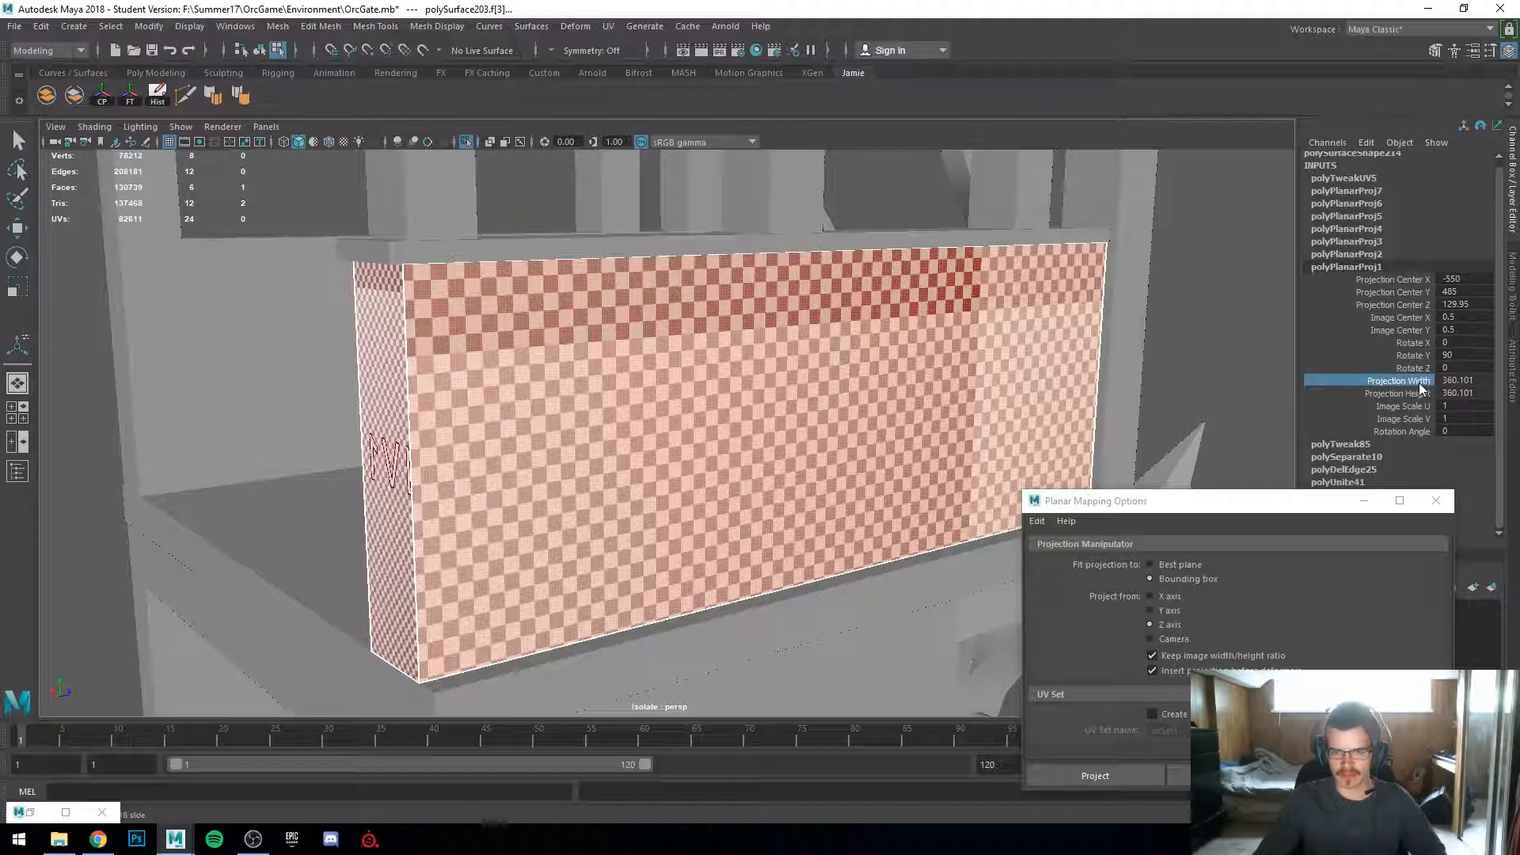
click(1474, 381)
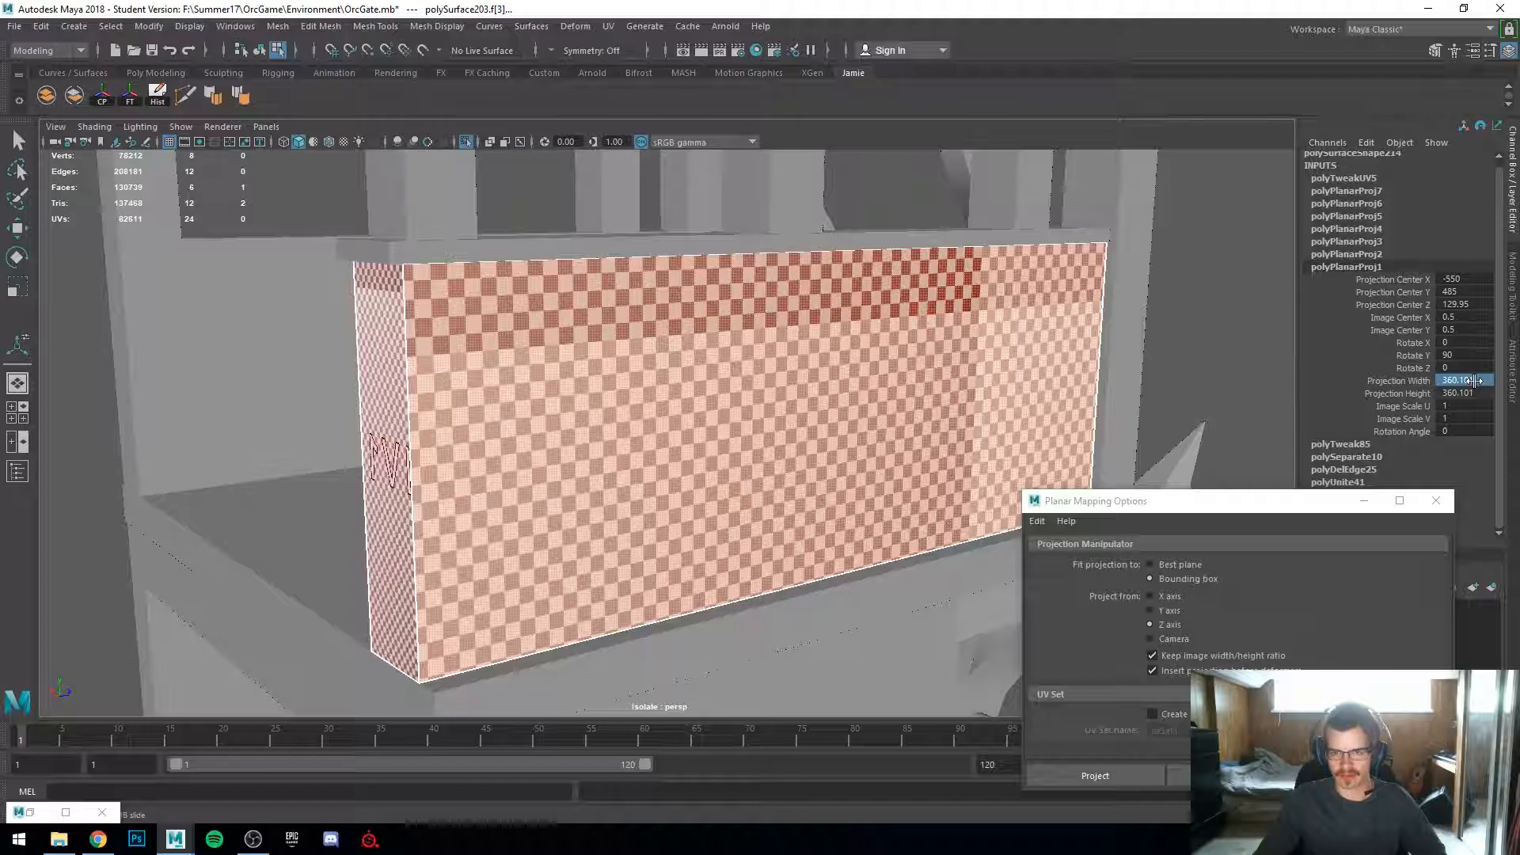
drag(1474, 384, 1475, 391)
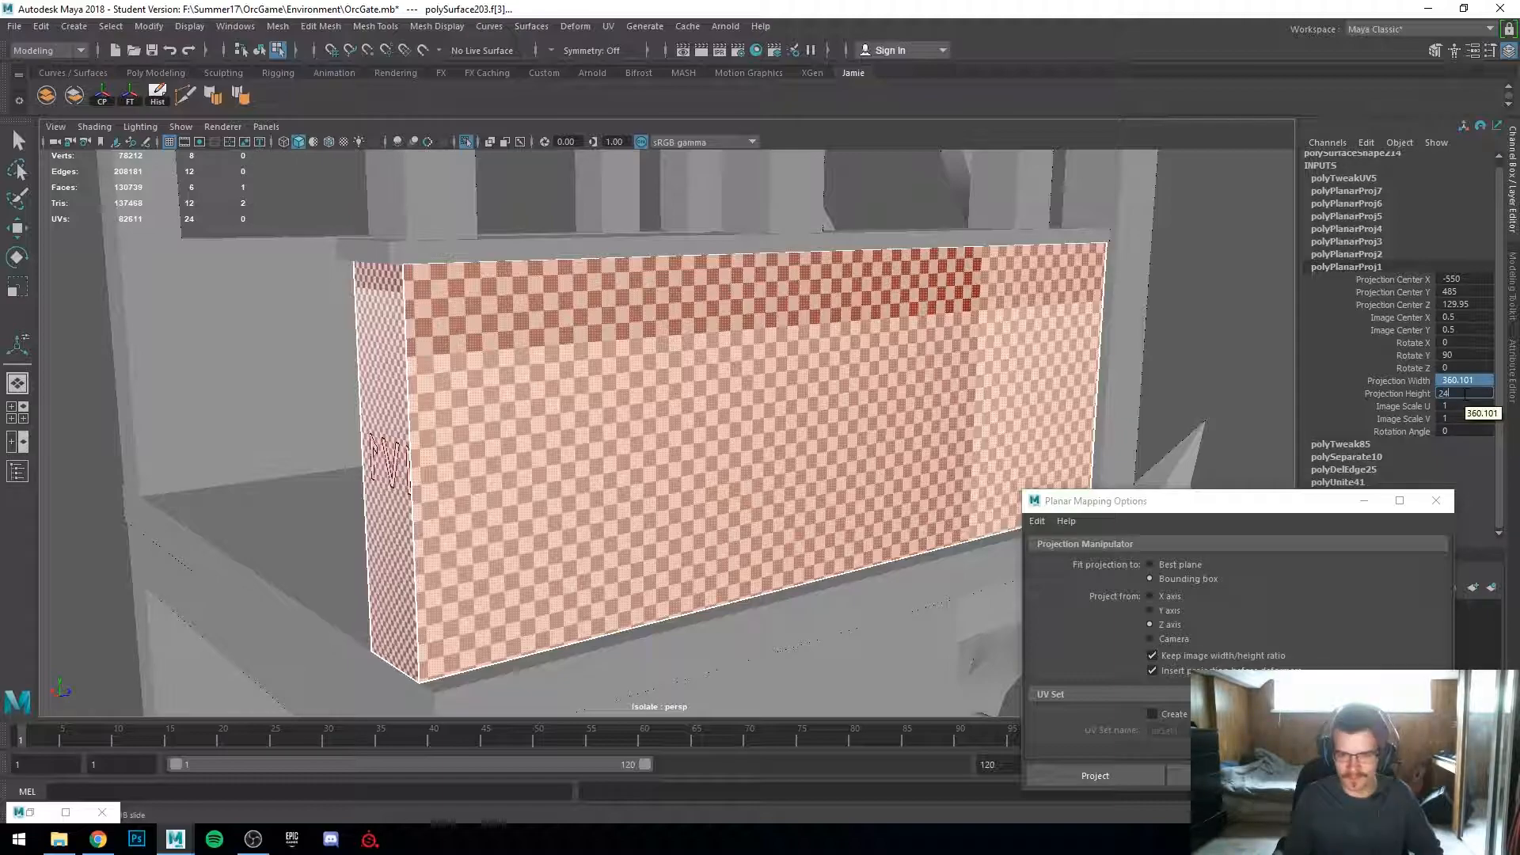
text(240)
key(Return)
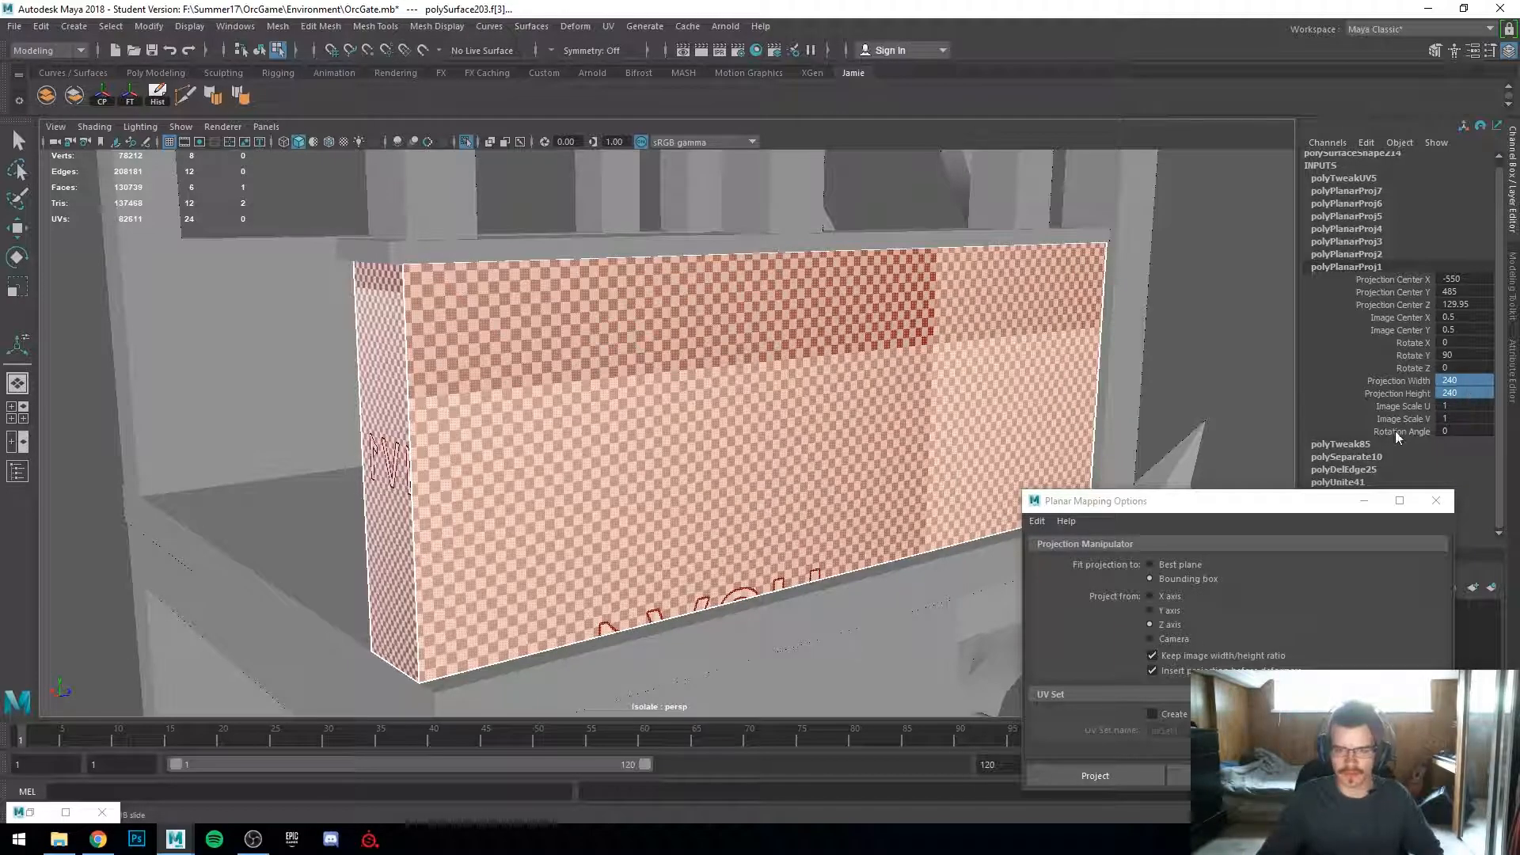
Step: Set the projection width and height of polyPlanarProj7 to 240 as well
click(1357, 255)
drag(1474, 361, 1477, 383)
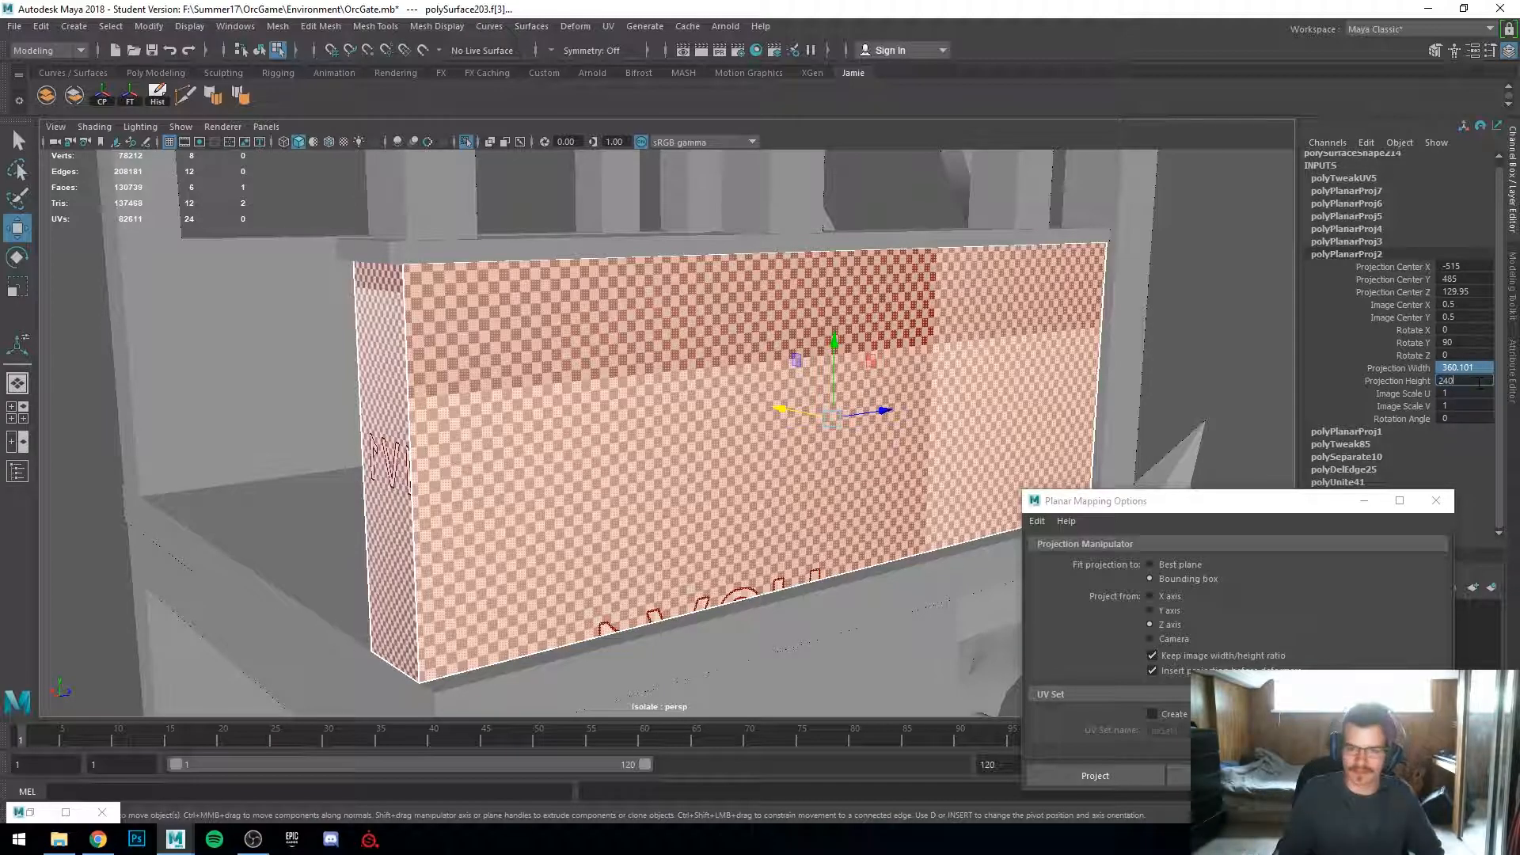
click(1361, 190)
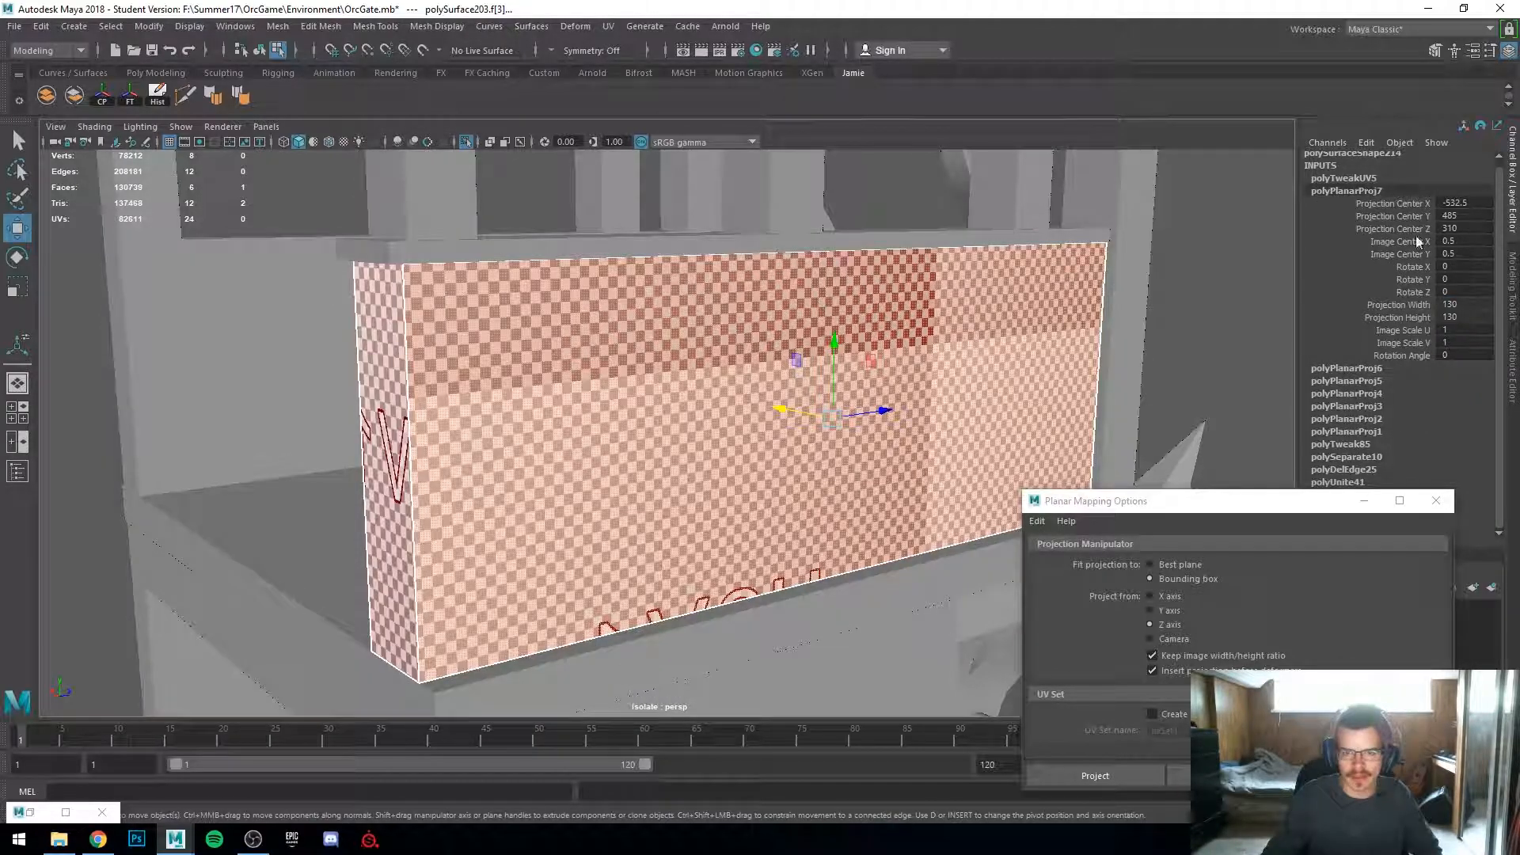
drag(1463, 303, 1471, 318)
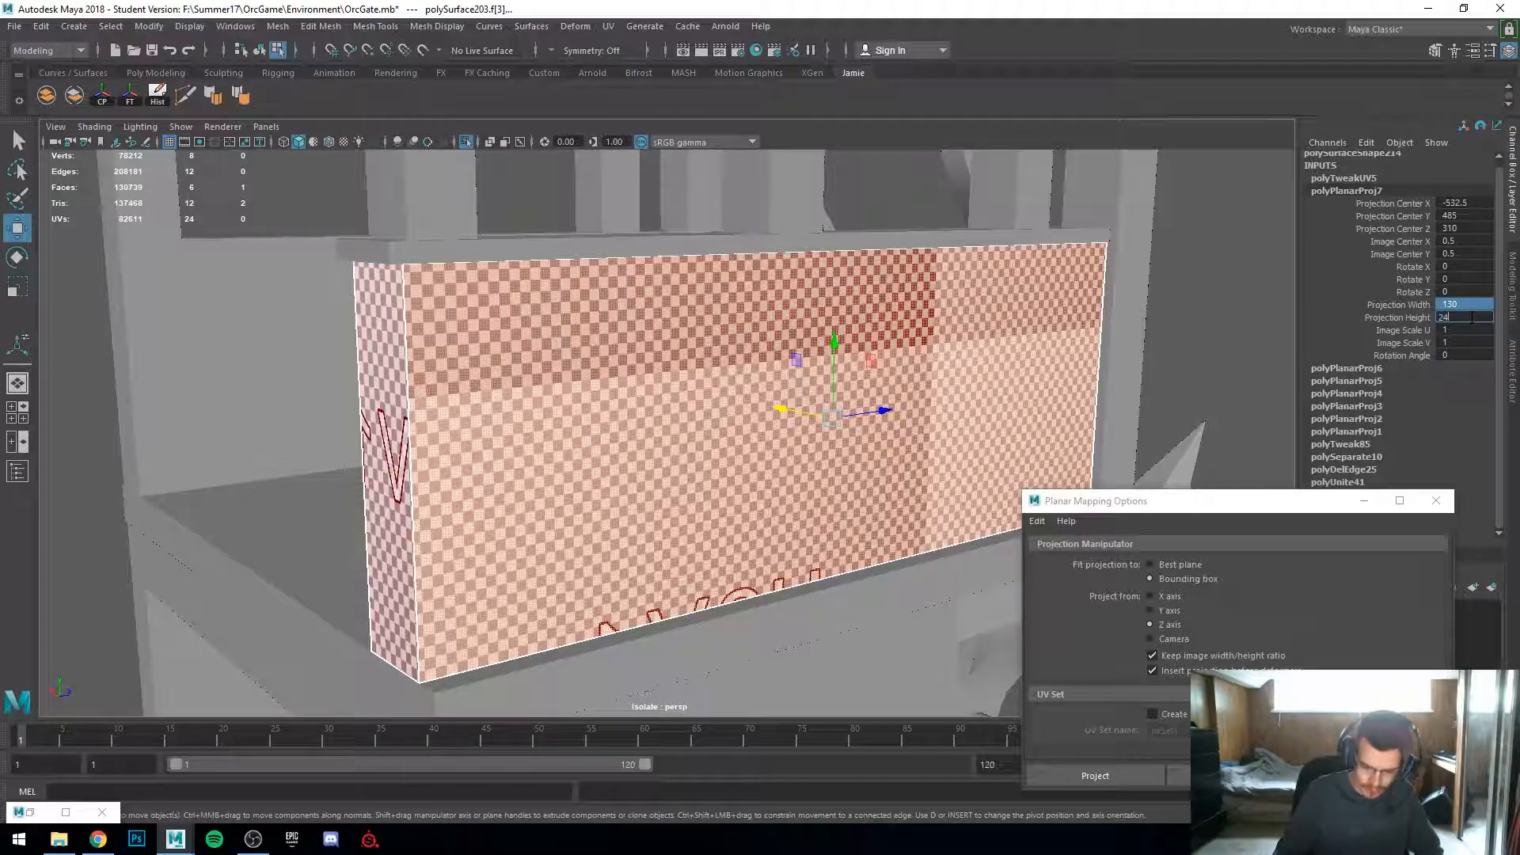
scroll(79, 466, down, 4)
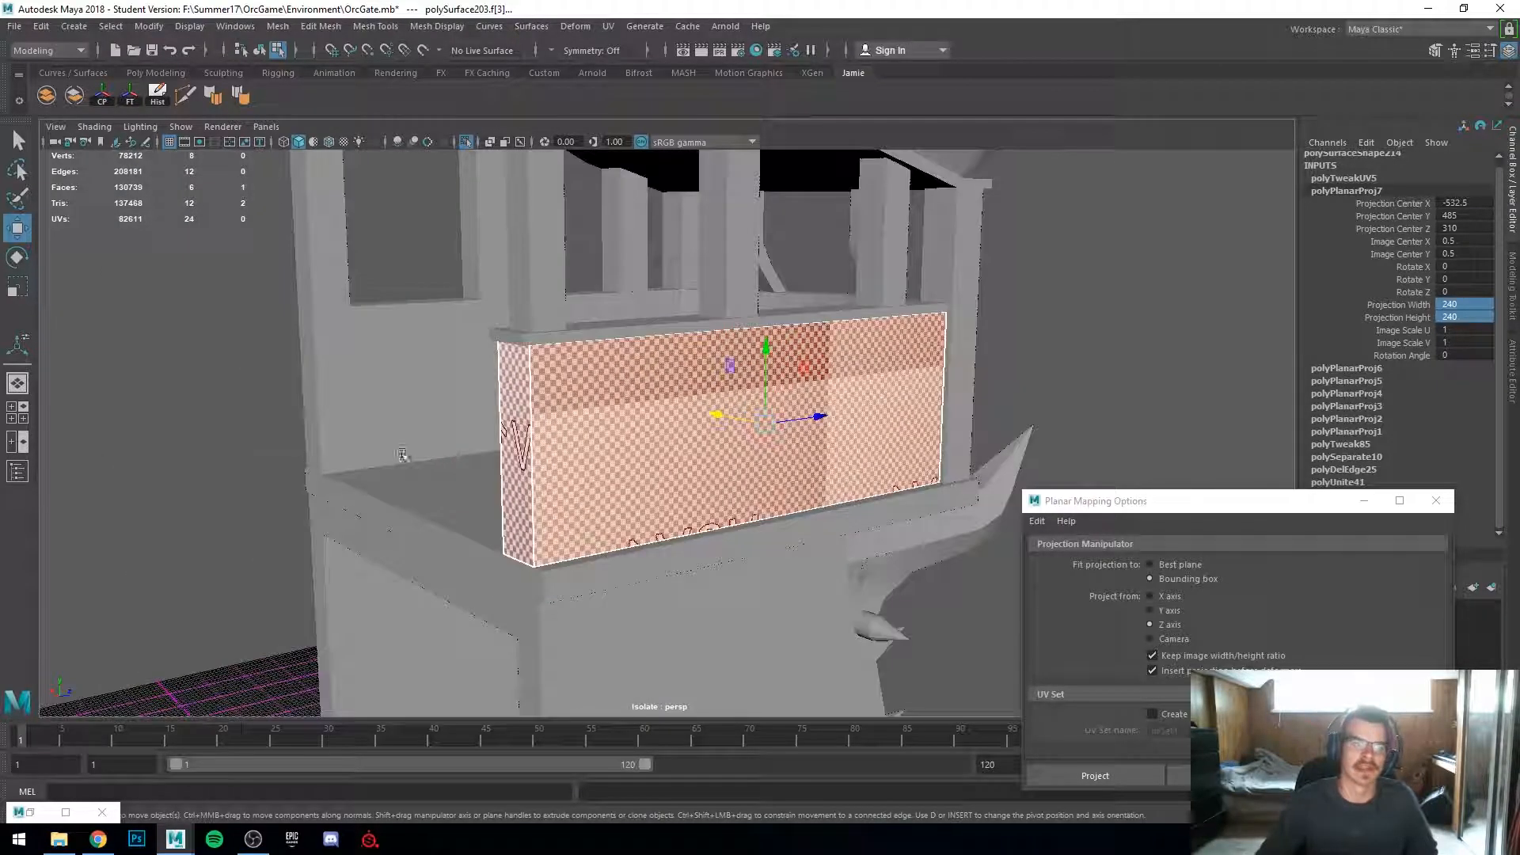
Step: Examine the checker density across the sign panel's faces from several angles
alt+drag(364, 451, 610, 475)
alt+middle_drag(610, 475, 537, 476)
scroll(536, 477, up, 2)
alt+drag(537, 476, 661, 441)
scroll(515, 451, down, 4)
alt+middle_drag(661, 441, 457, 457)
scroll(458, 457, up, 3)
alt+drag(458, 456, 360, 448)
scroll(507, 443, down, 4)
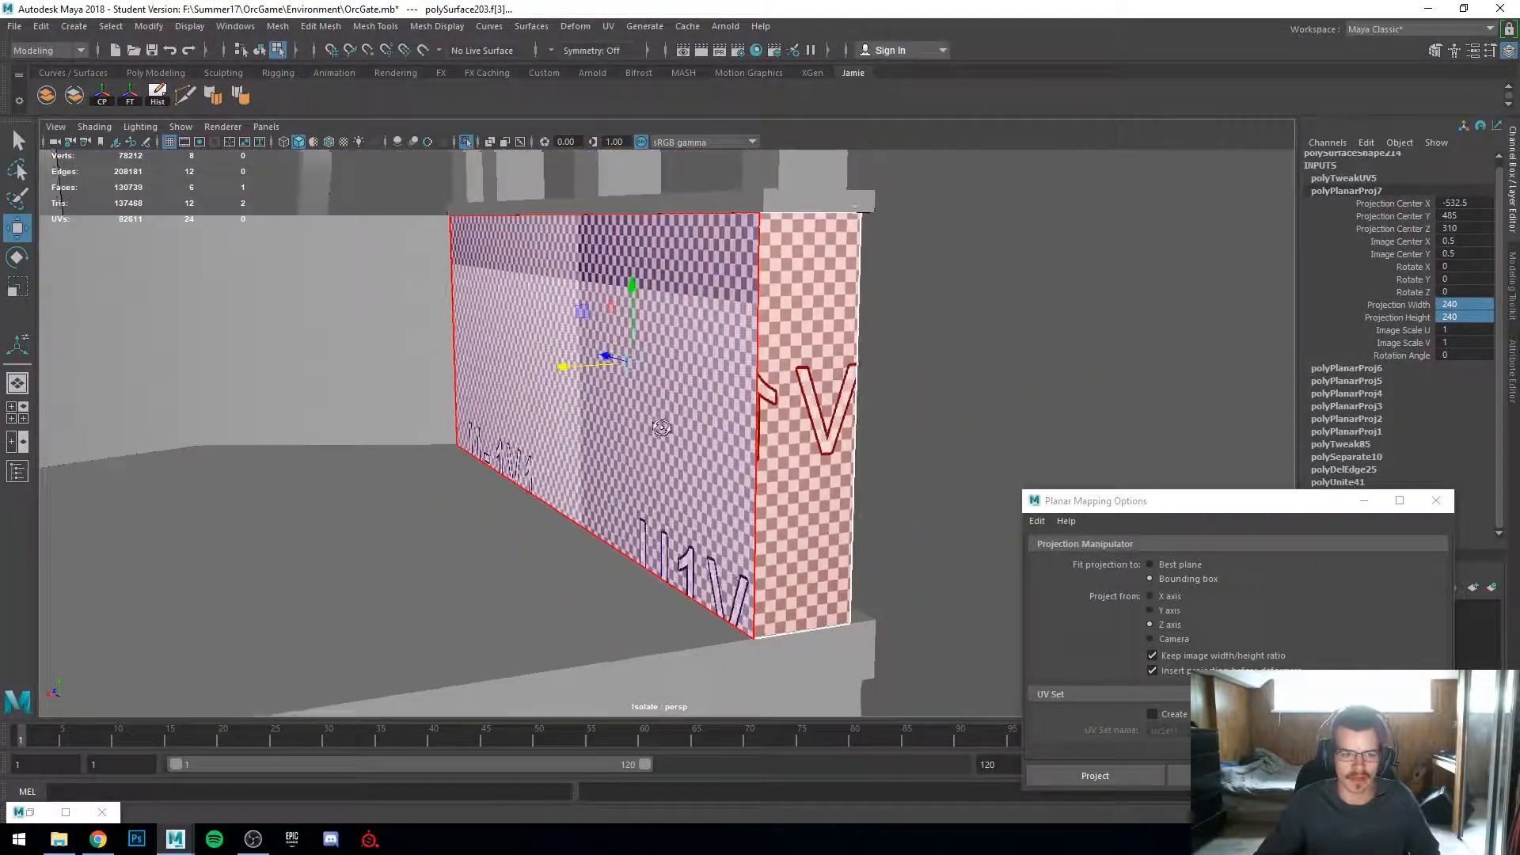
alt+drag(704, 423, 633, 364)
alt+middle_drag(633, 364, 713, 429)
scroll(712, 429, up, 3)
alt+drag(714, 431, 764, 475)
right_drag(852, 371, 852, 414)
alt+drag(922, 421, 663, 414)
scroll(838, 420, down, 5)
scroll(663, 414, up, 5)
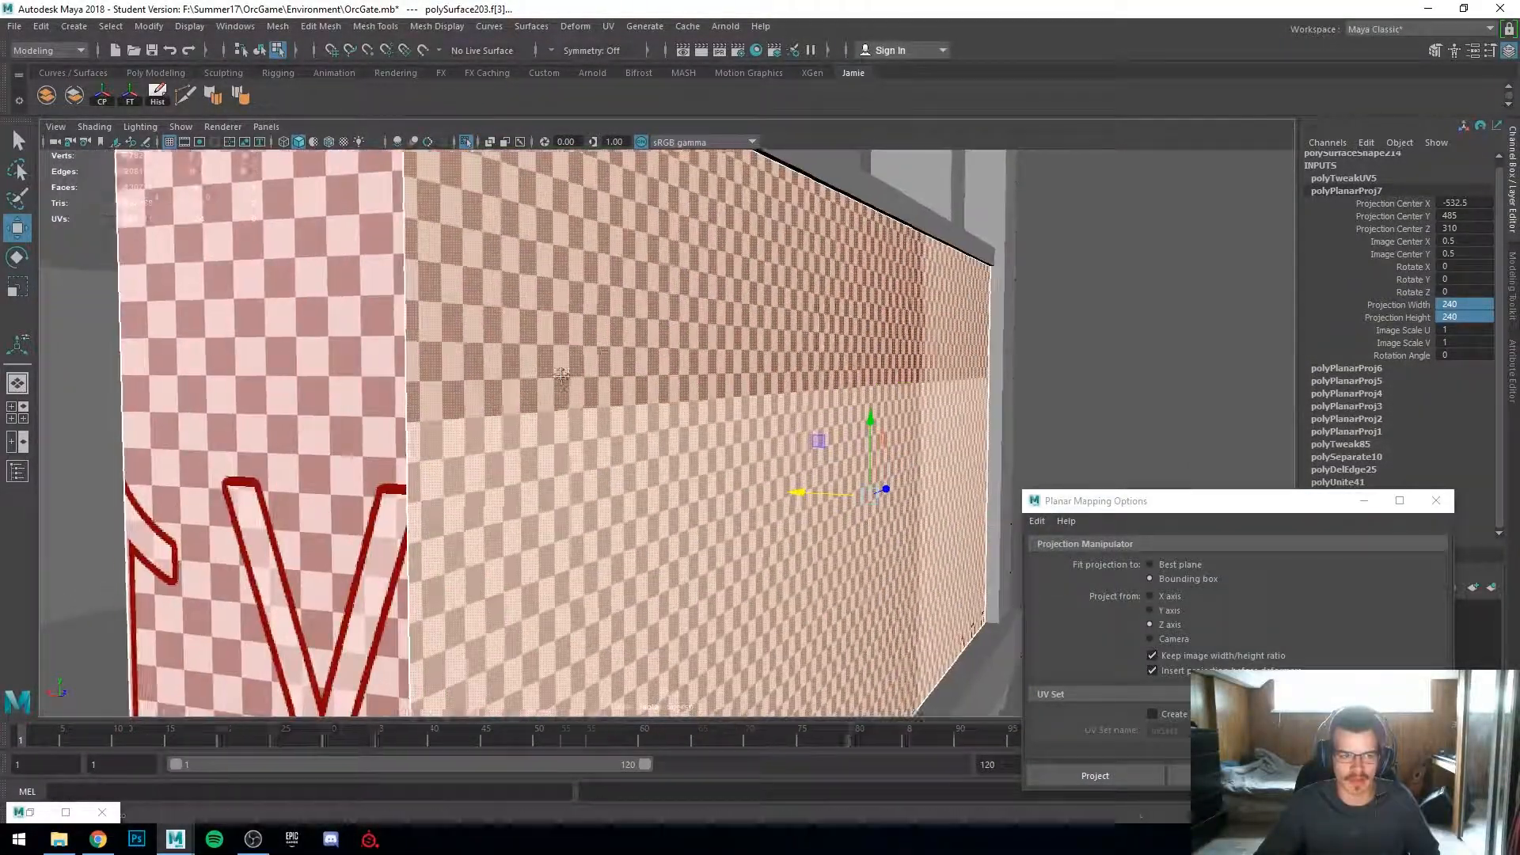
scroll(294, 425, down, 5)
alt+drag(522, 463, 624, 469)
scroll(583, 468, up, 5)
scroll(552, 459, down, 3)
scroll(552, 461, down, 5)
scroll(506, 495, down, 5)
right_drag(626, 382, 701, 318)
scroll(623, 502, up, 5)
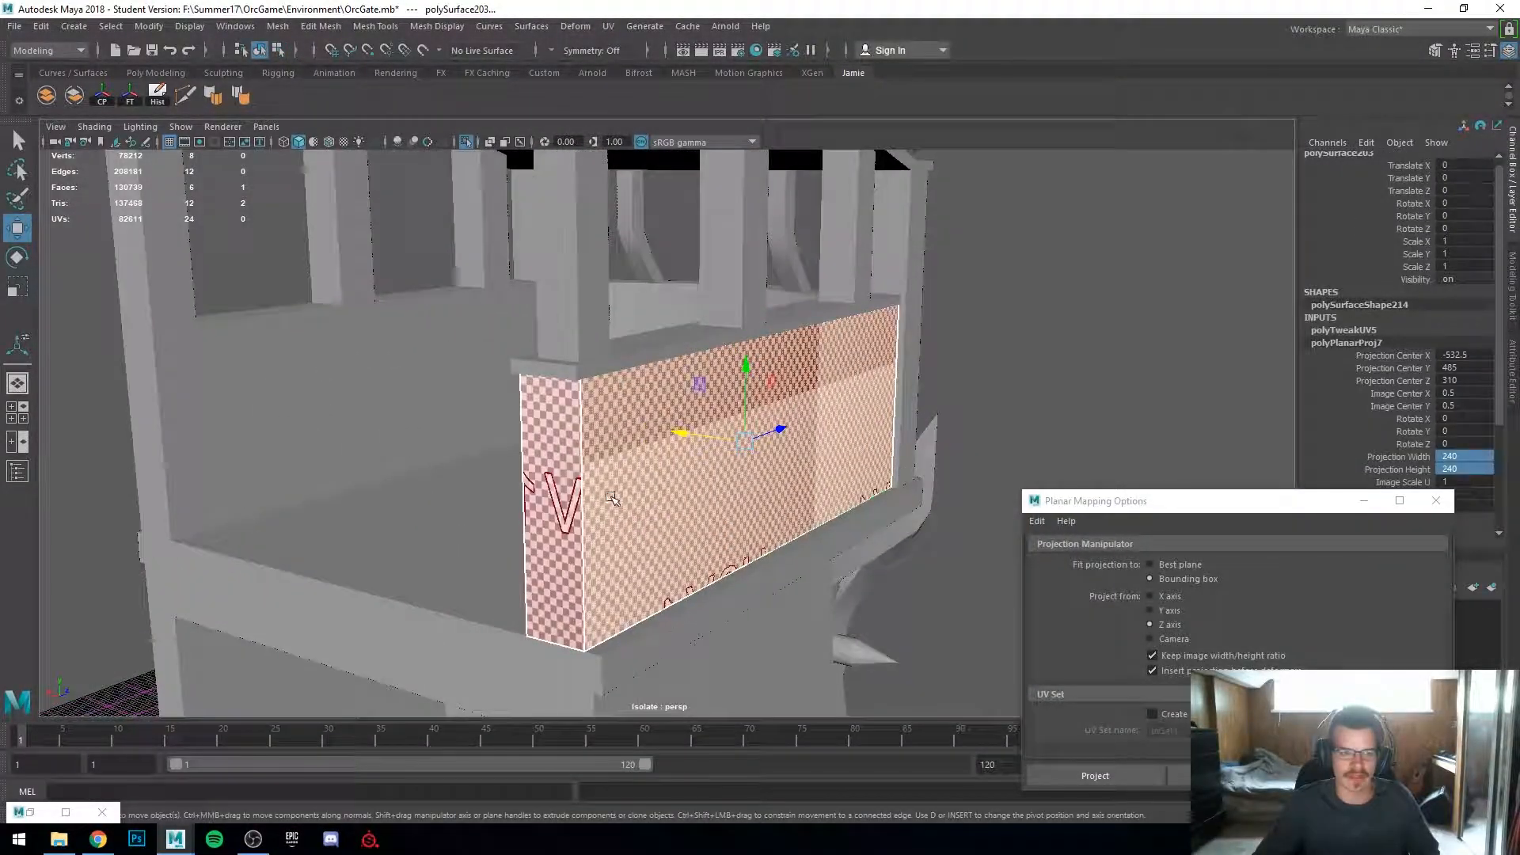
Step: Select the sign panel and open the UV Editor in a smaller window
click(624, 501)
click(970, 372)
scroll(871, 414, up, 4)
click(871, 414)
scroll(1055, 423, down, 5)
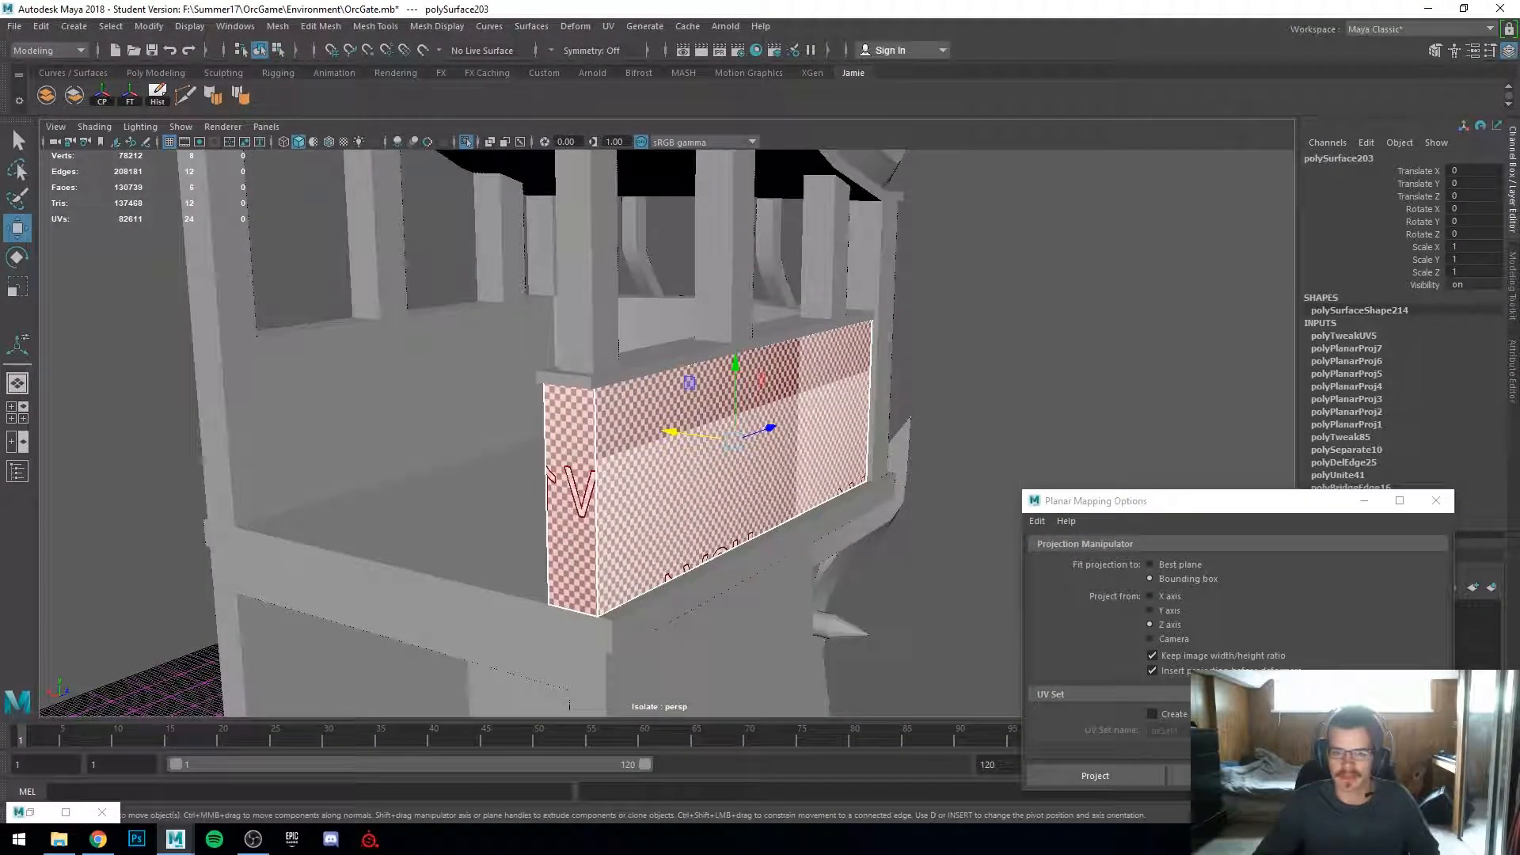
click(31, 812)
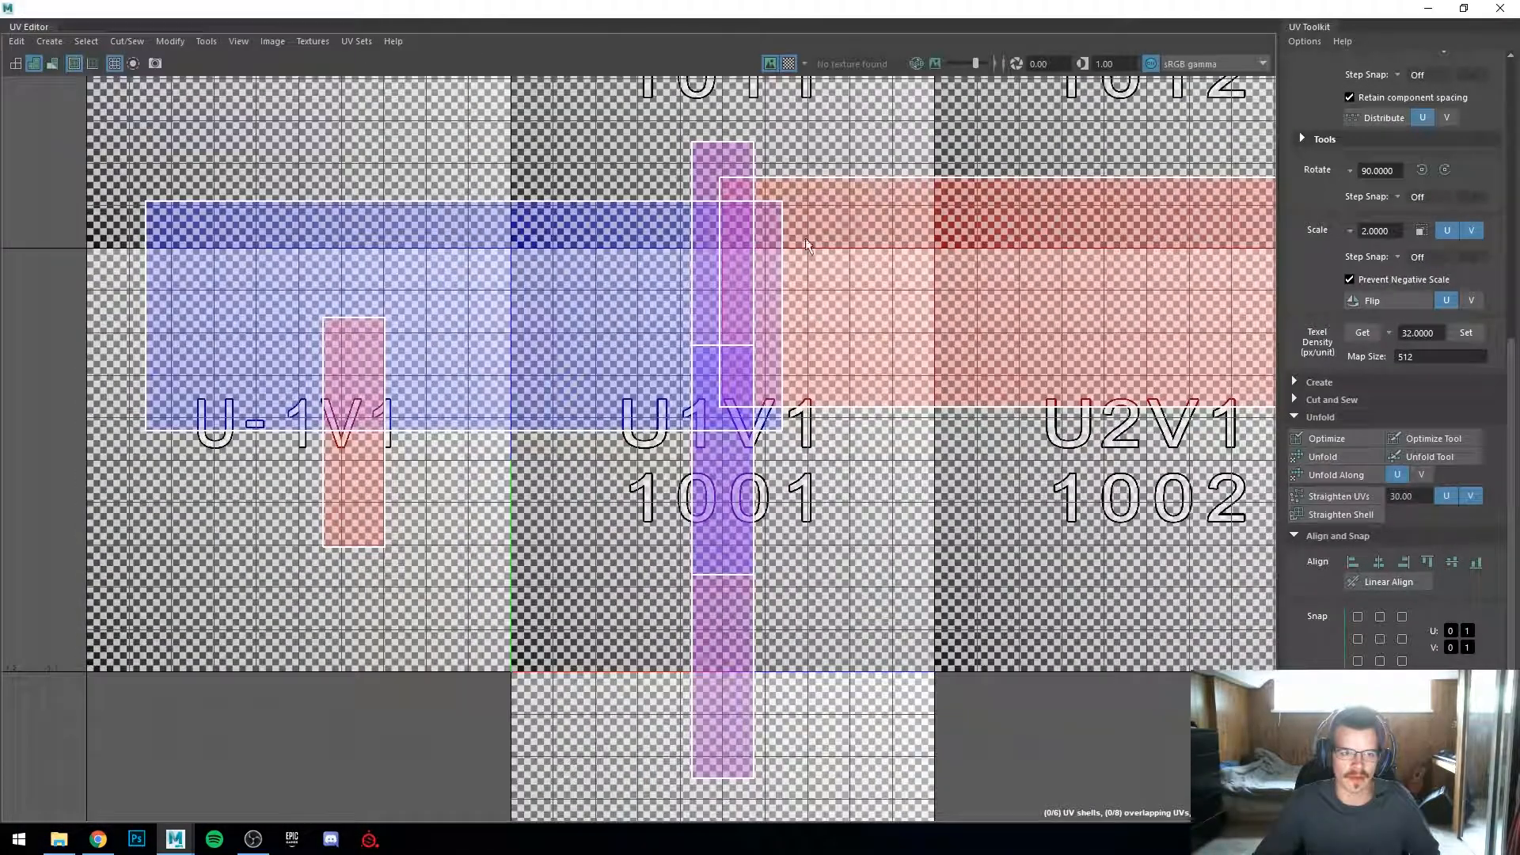
drag(833, 13, 1053, 154)
Step: Select the panel's UV shells and scale them in the UV Editor
alt+drag(613, 485, 248, 467)
scroll(928, 399, down, 3)
mouse_move(928, 398)
alt+middle_down()
mouse_move(926, 438)
mouse_move(999, 492)
mouse_move(952, 411)
alt+middle_up()
scroll(926, 438, up, 5)
scroll(999, 492, down, 3)
scroll(952, 412, up, 3)
right_drag(951, 392, 863, 346)
scroll(862, 346, down, 4)
drag(791, 276, 1095, 561)
scroll(949, 449, up, 3)
scroll(949, 449, down, 2)
alt+middle_drag(949, 449, 1084, 512)
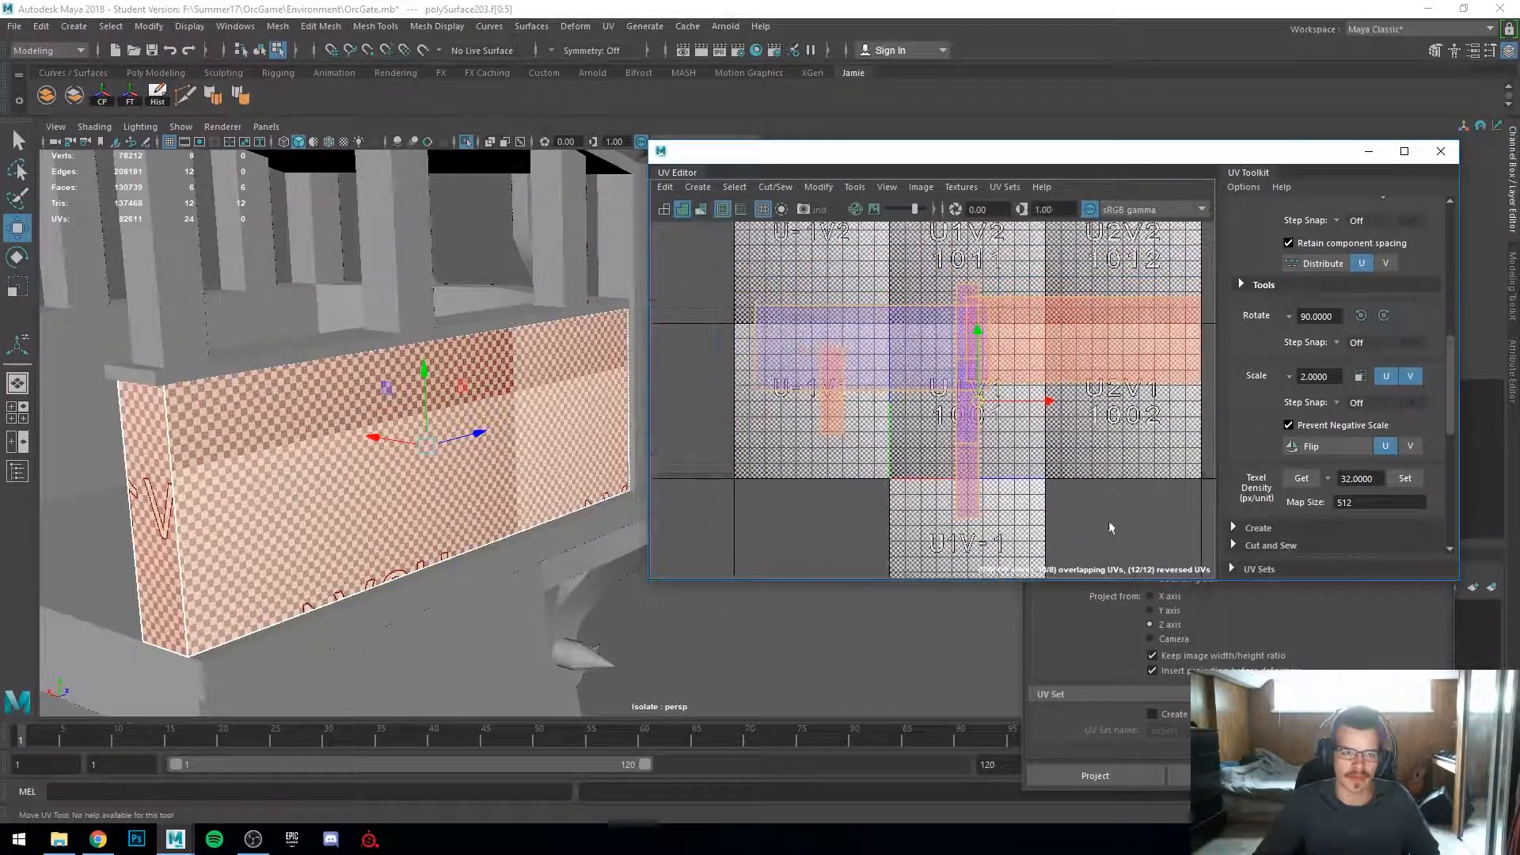
key(r)
drag(981, 403, 710, 350)
click(938, 435)
scroll(944, 438, up, 3)
click(986, 410)
key(w)
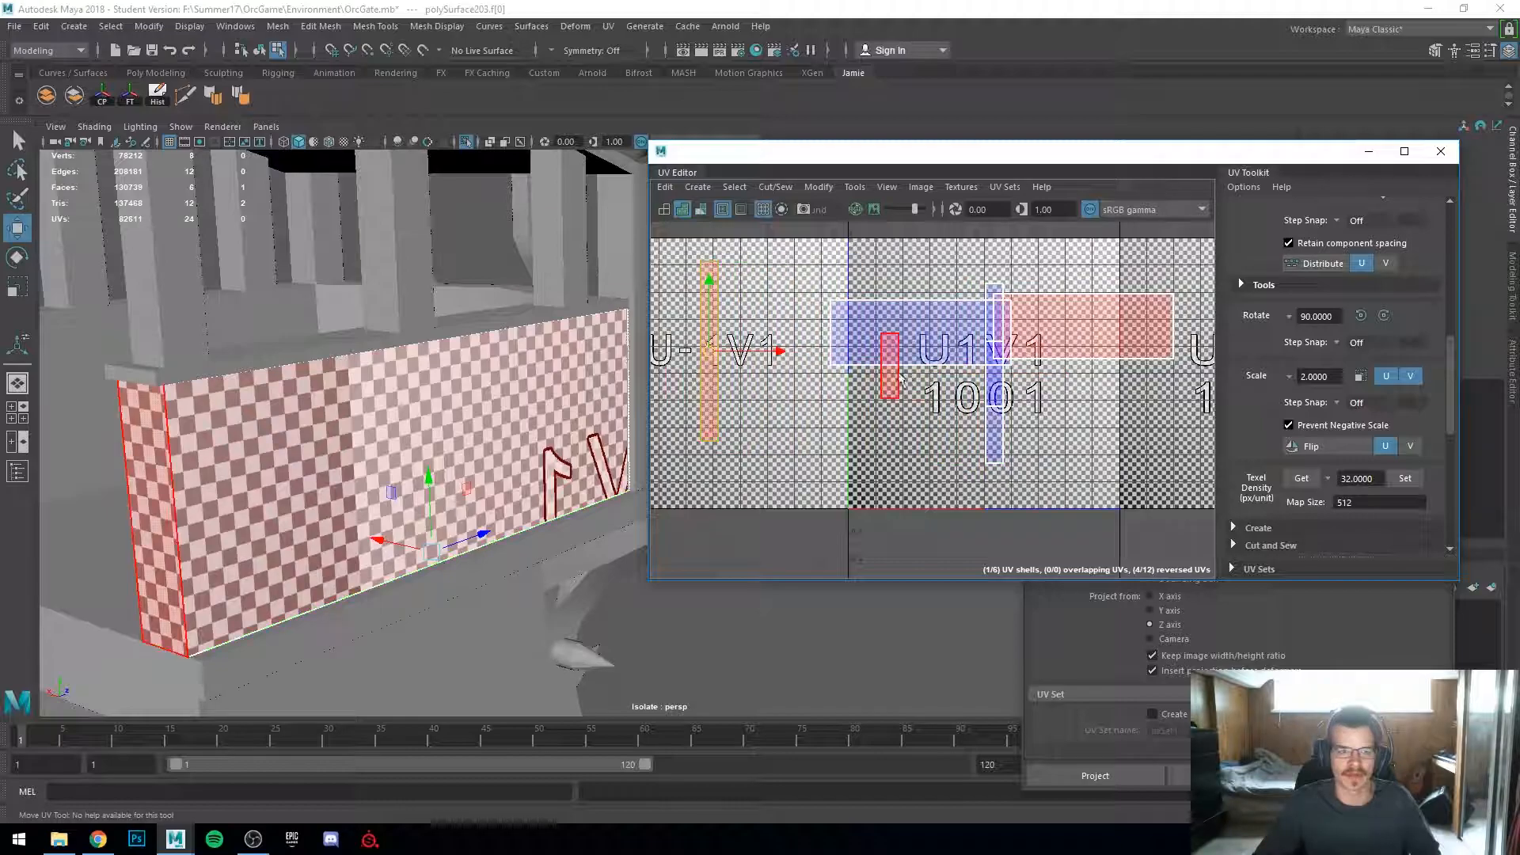
Step: Move the panel's front-face shell into the neighbouring tile to the right
click(891, 376)
click(1089, 323)
drag(1082, 327, 1146, 425)
click(995, 434)
drag(994, 373, 931, 441)
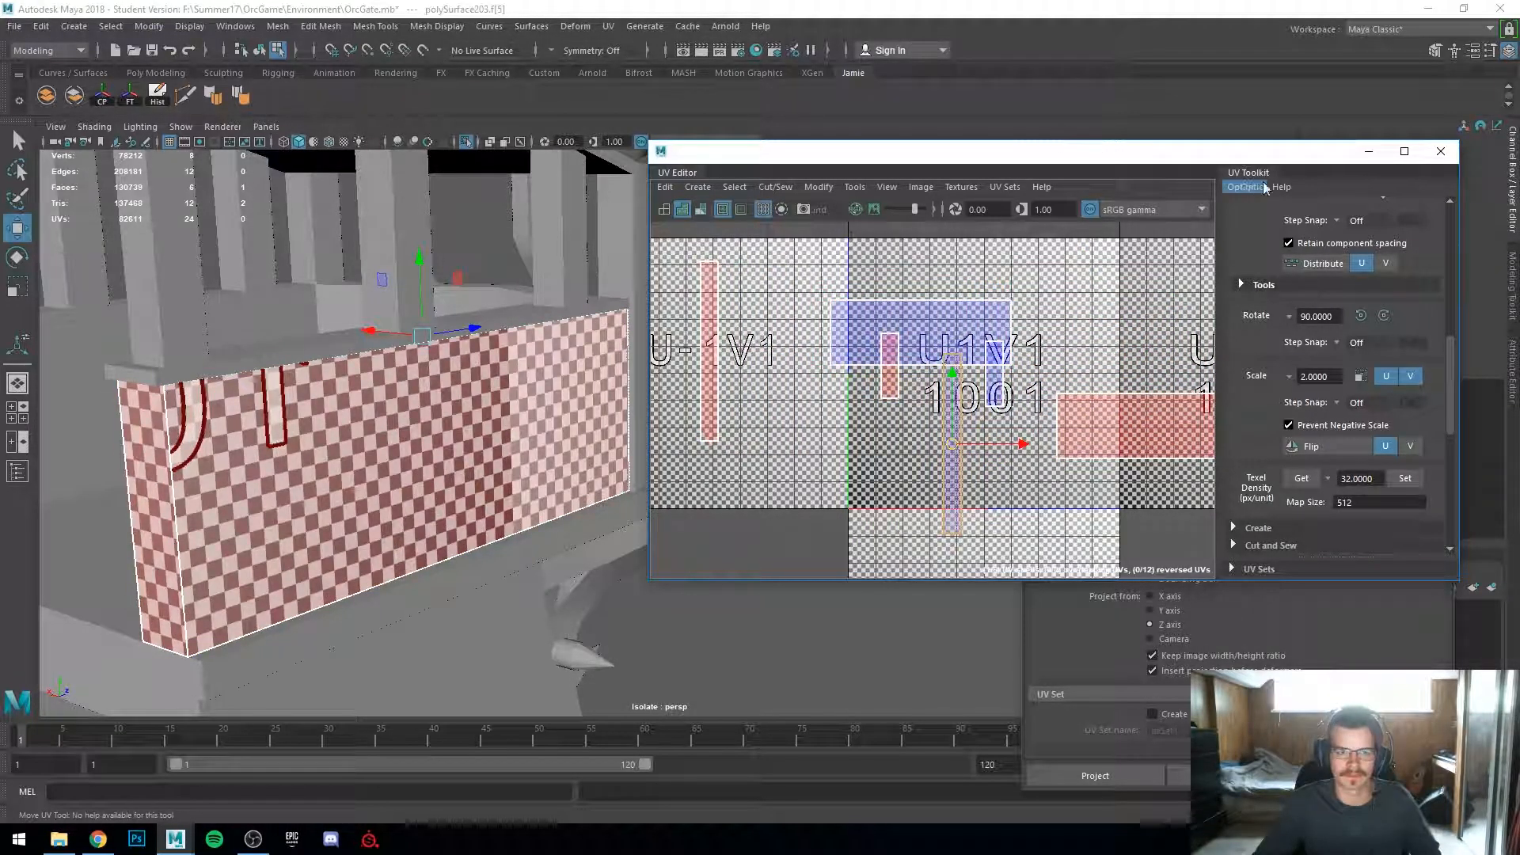
Step: Maximize the UV Editor and move a small side shell into the 1001 tile
click(1403, 151)
scroll(535, 398, down, 2)
click(531, 449)
click(537, 419)
drag(537, 419, 502, 554)
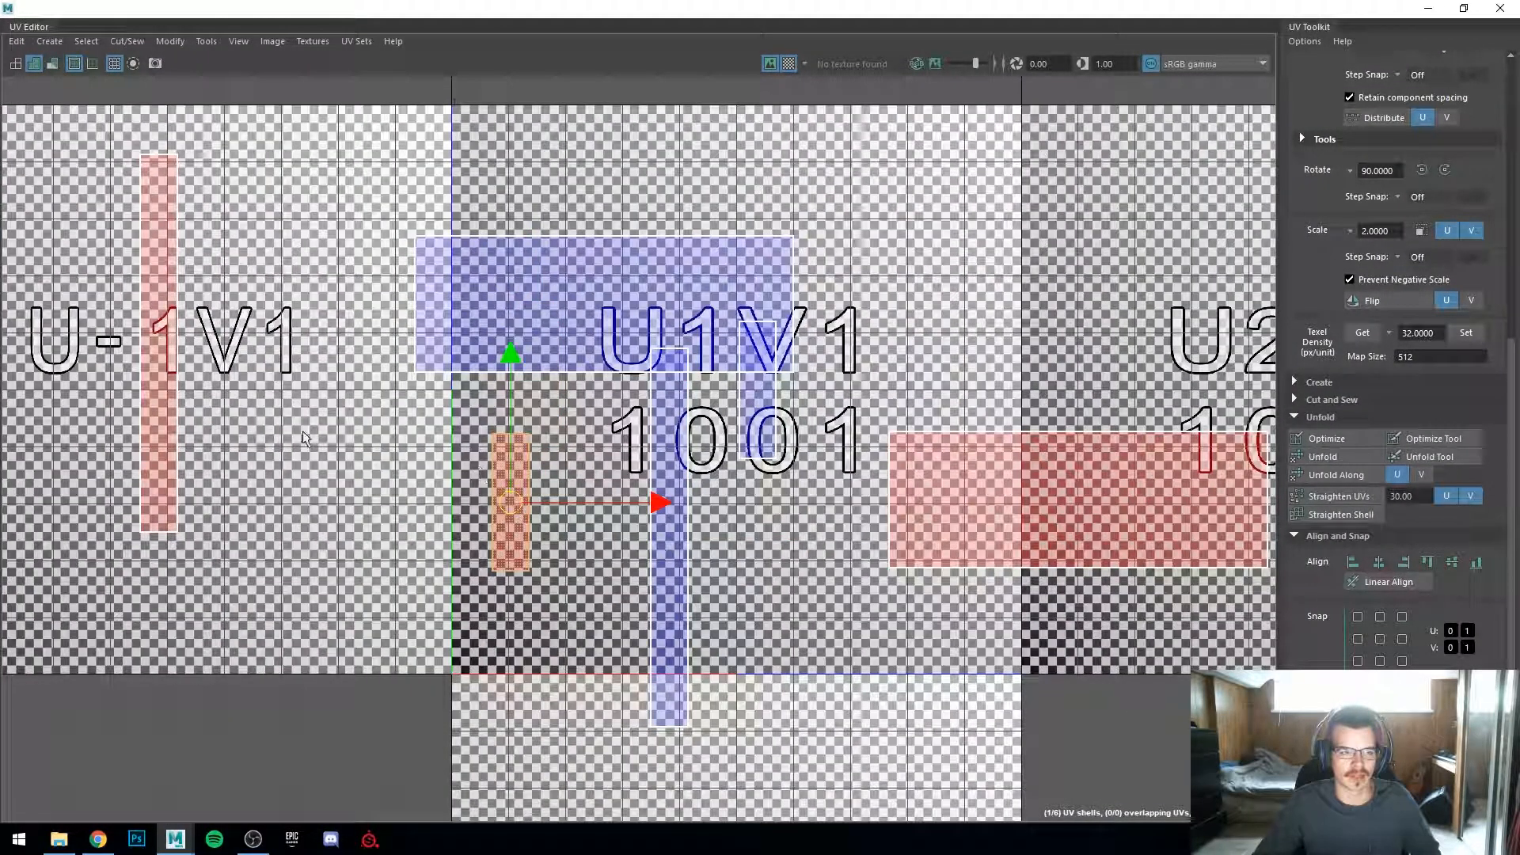
Step: Select the panel's shells and flip them with the UV Toolkit's Flip command
shift+click(159, 429)
shift+click(1004, 472)
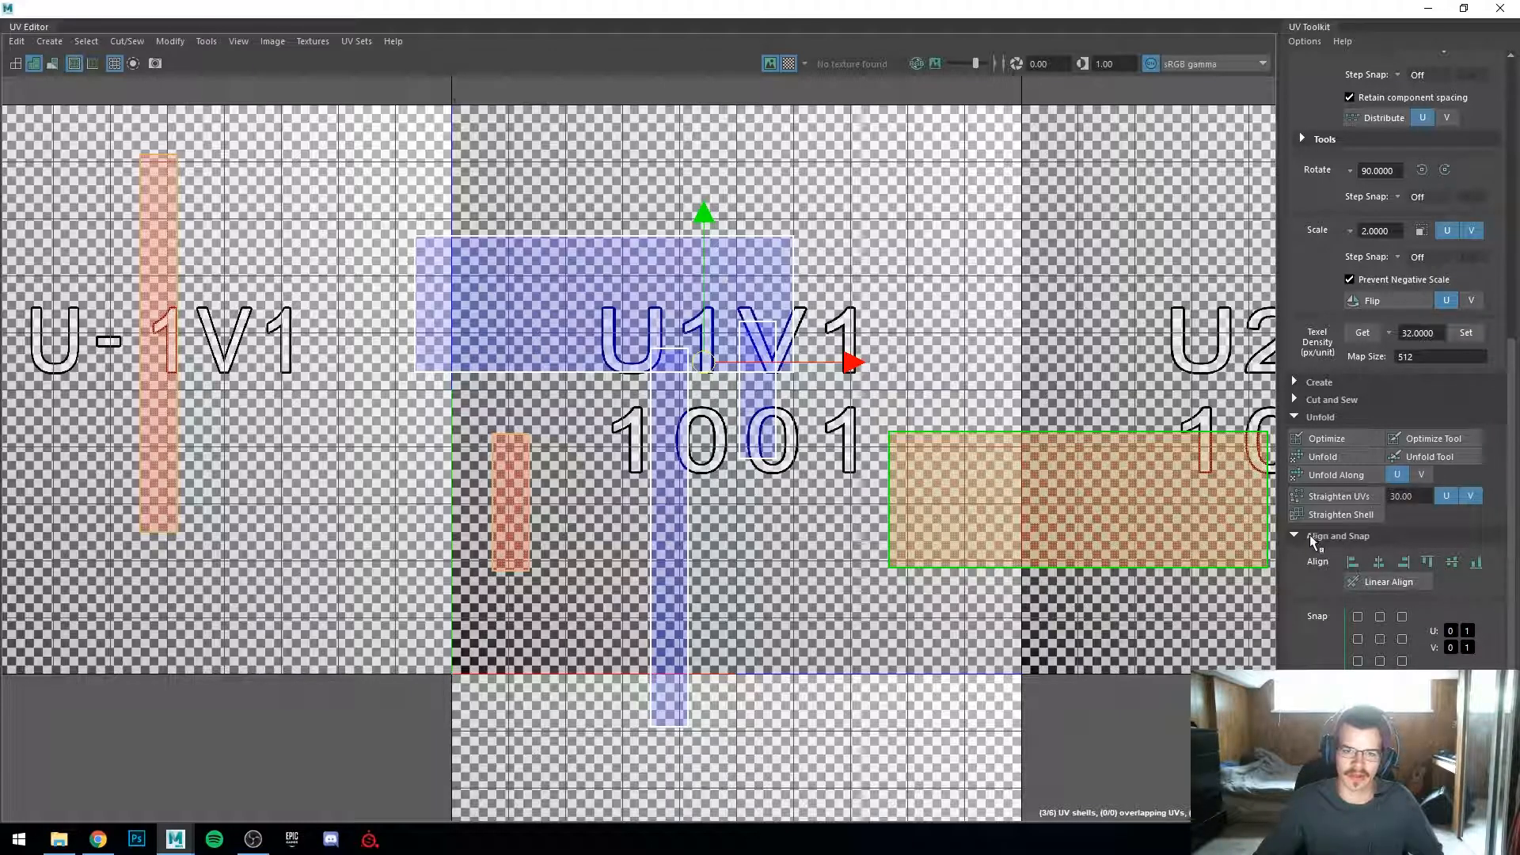
scroll(1309, 535, up, 5)
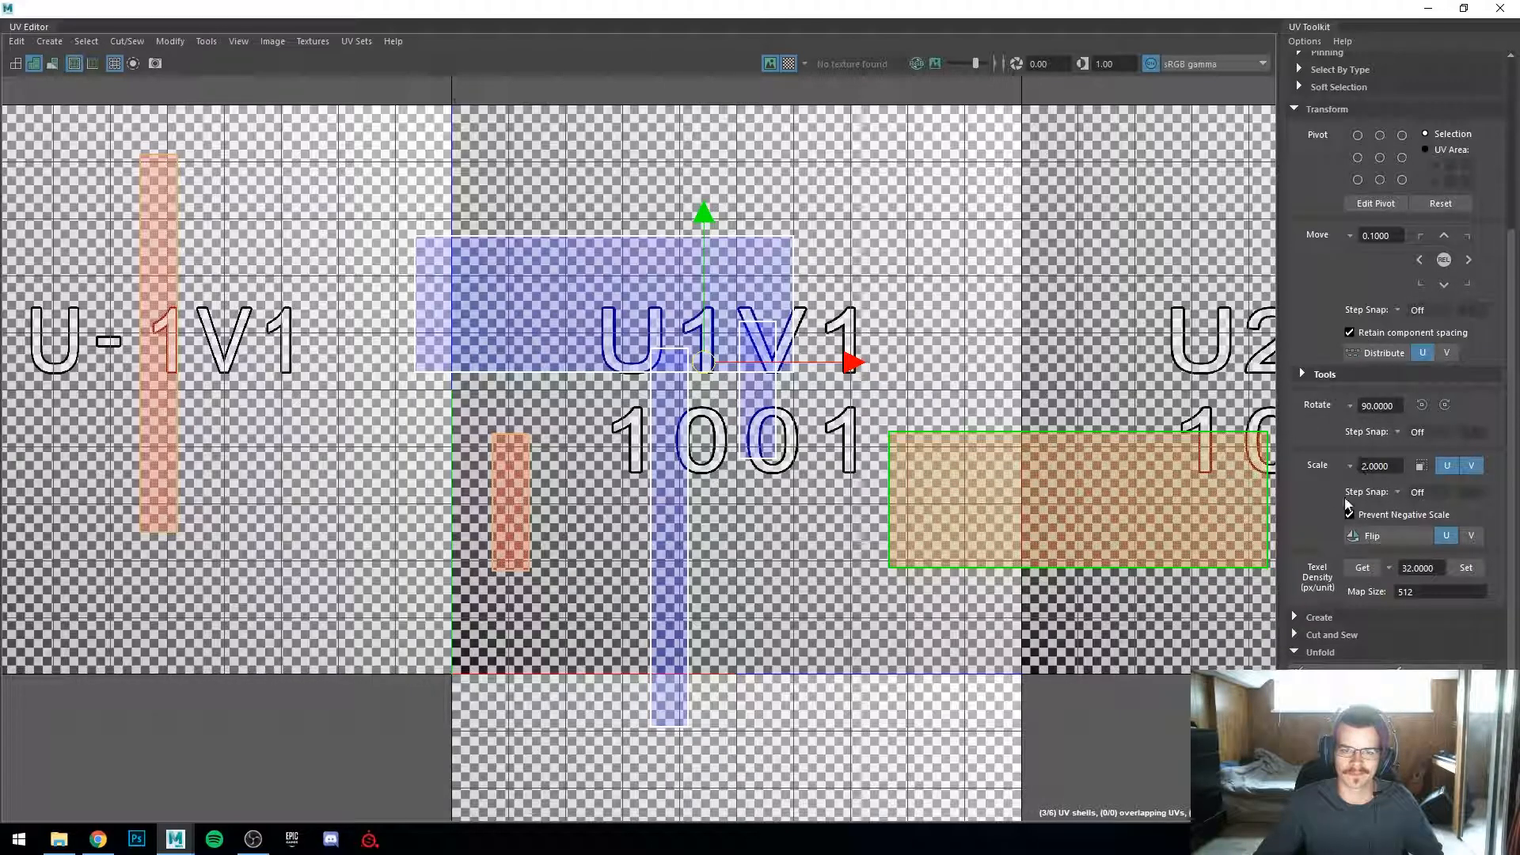
click(1375, 535)
scroll(948, 476, down, 3)
scroll(974, 478, up, 1)
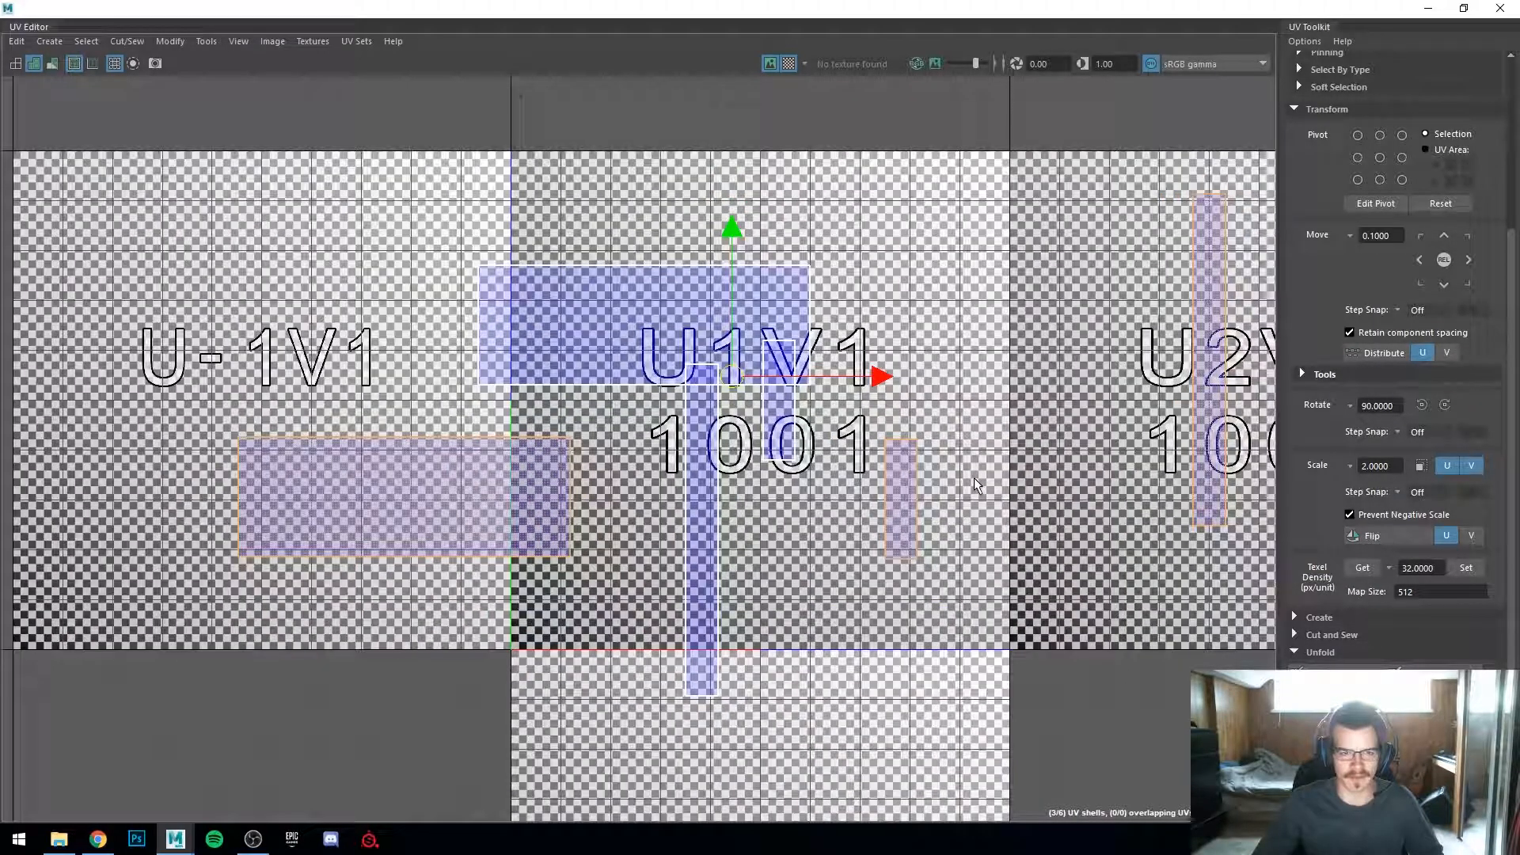
right_drag(626, 312, 616, 297)
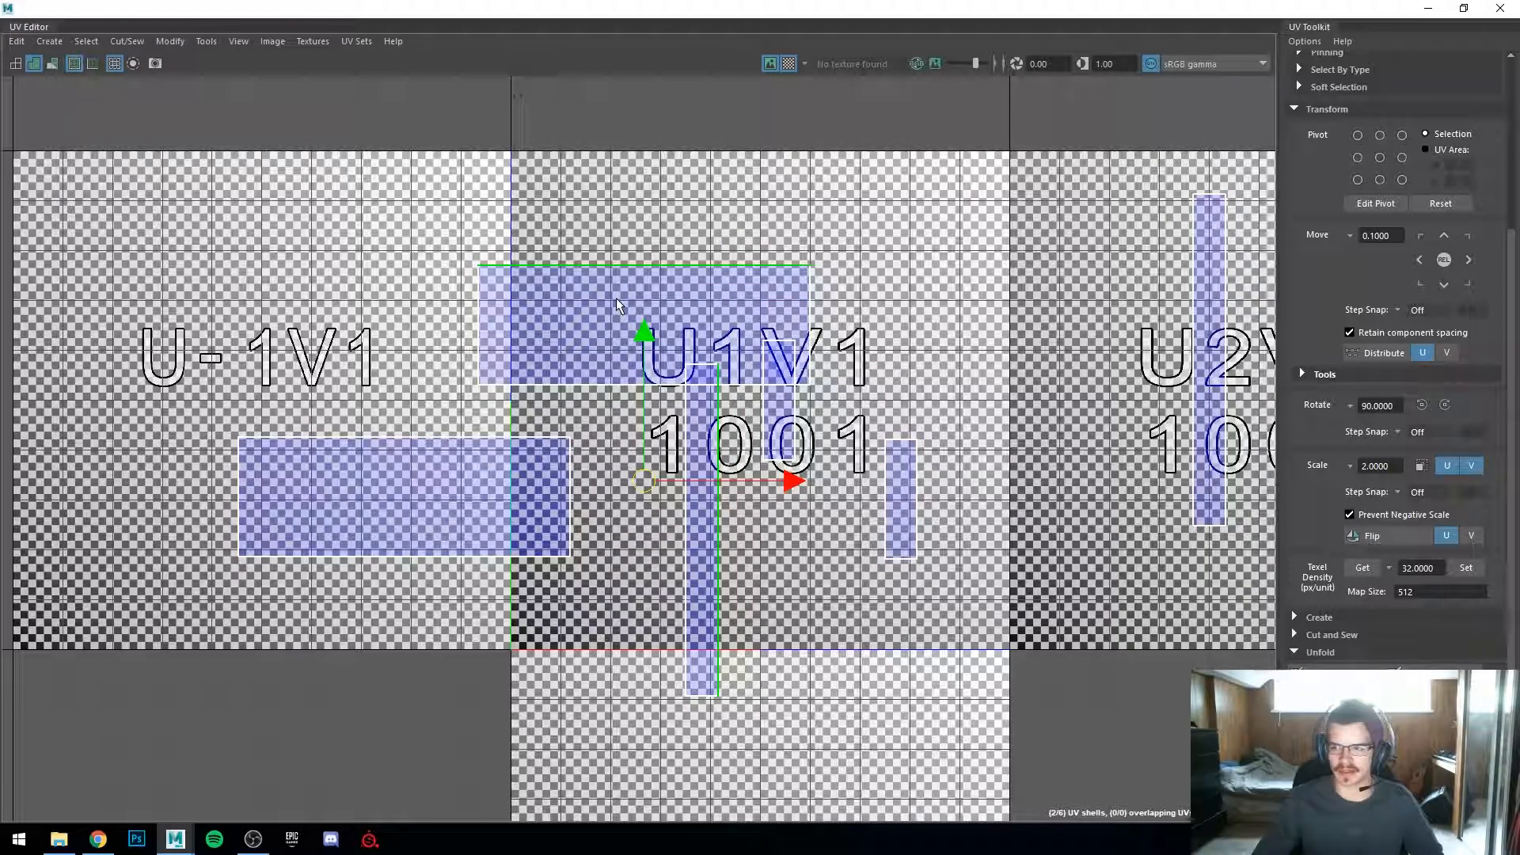
Step: Restore the UV Editor window and examine the panel's faces and their UV shells in the viewport
drag(720, 8, 1039, 208)
alt+drag(366, 331, 493, 451)
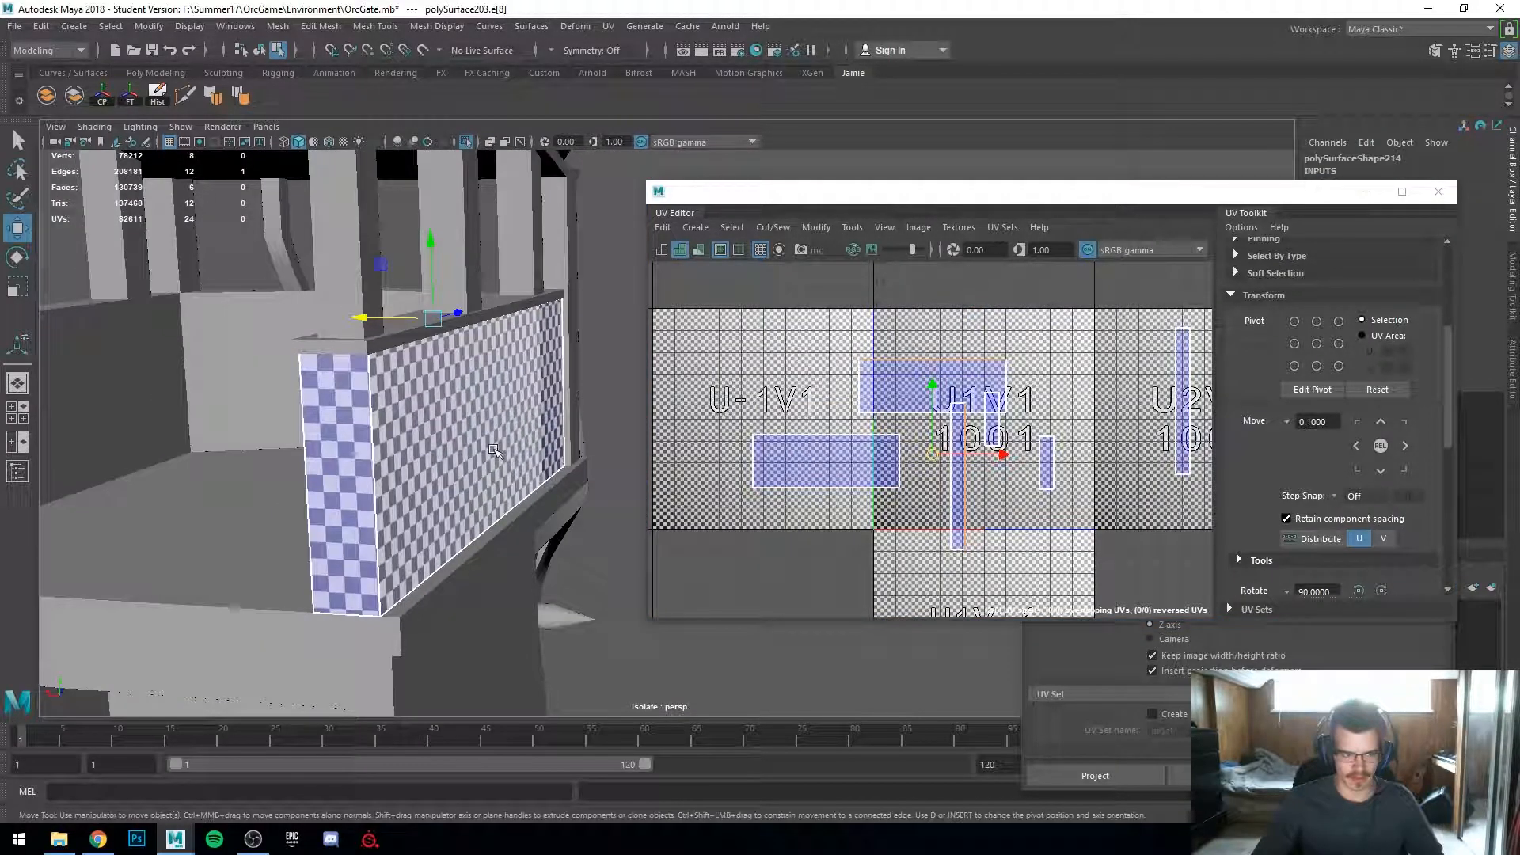
alt+middle_drag(493, 450, 565, 410)
right_drag(431, 382, 436, 423)
alt+drag(530, 369, 492, 275)
click(507, 356)
scroll(493, 274, down, 4)
drag(570, 369, 595, 526)
alt+middle_drag(549, 516, 316, 513)
key(4)
scroll(408, 526, up, 3)
scroll(253, 515, down, 2)
alt+drag(232, 518, 475, 506)
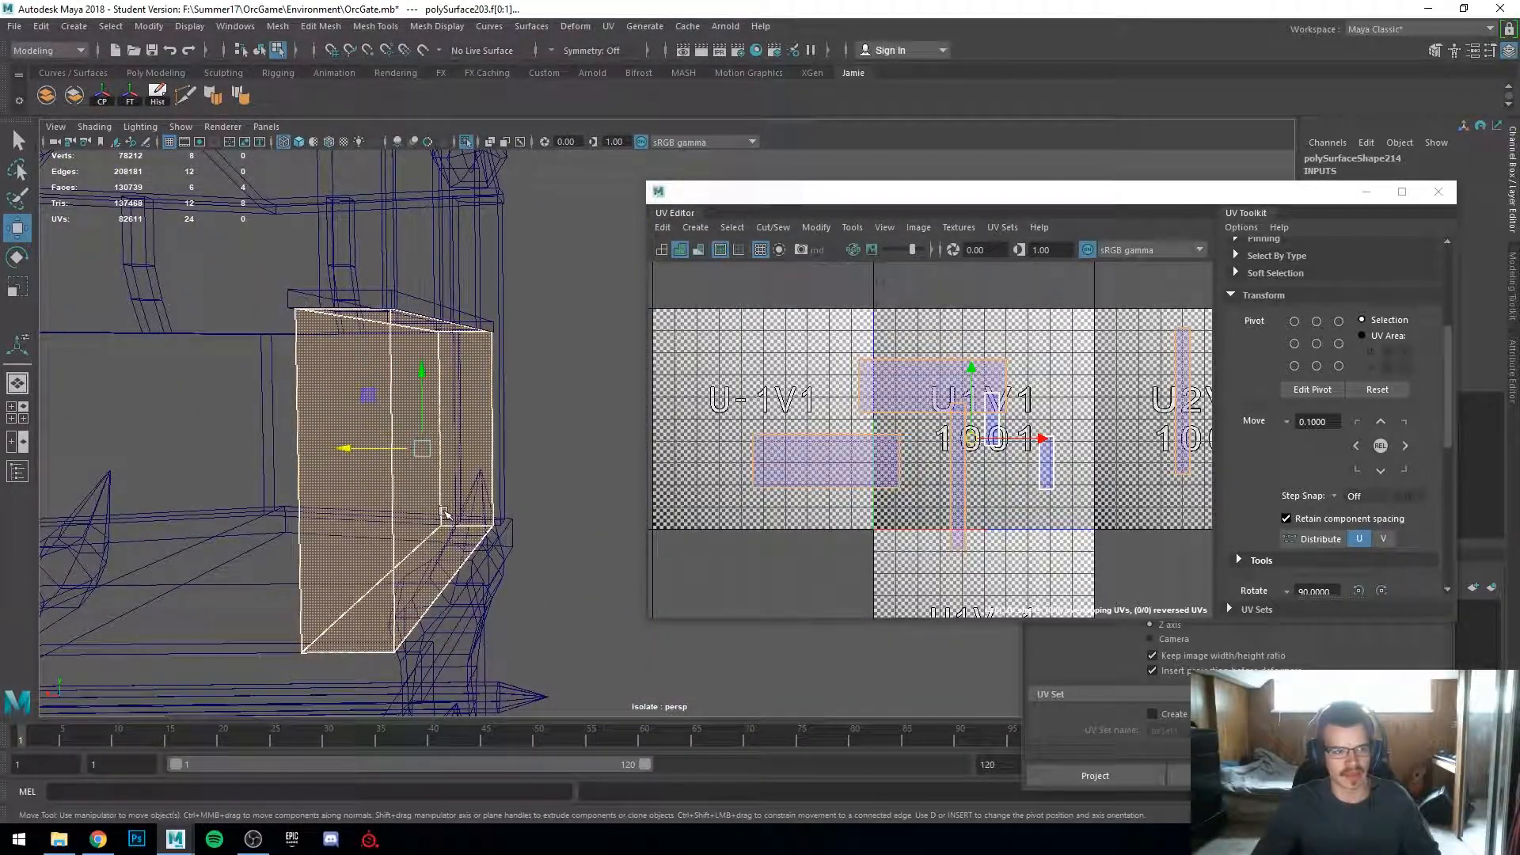
key(5)
scroll(942, 443, up, 2)
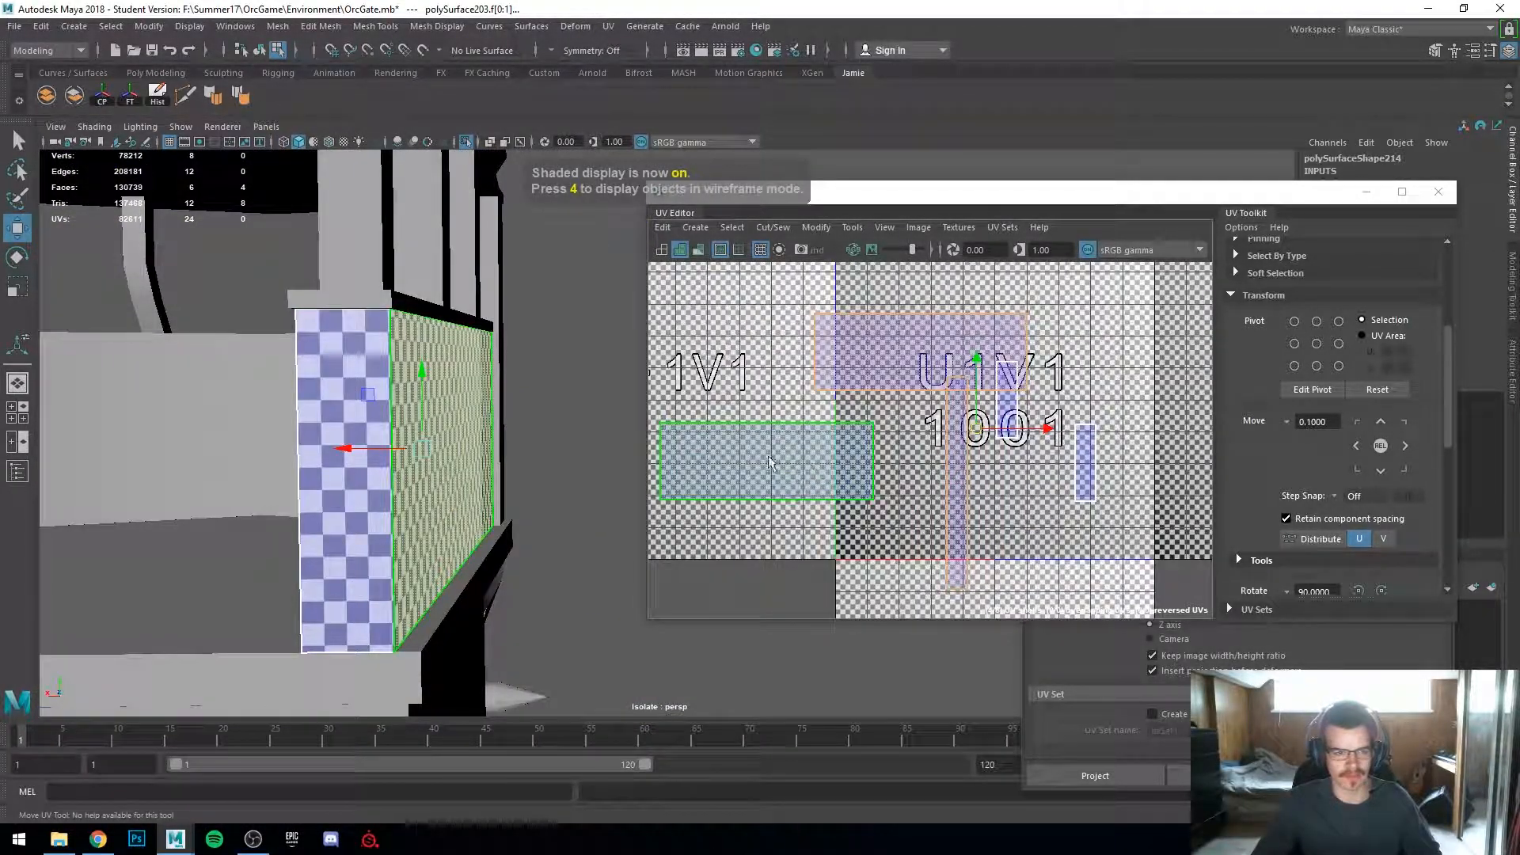
right_drag(334, 467, 333, 444)
click(347, 502)
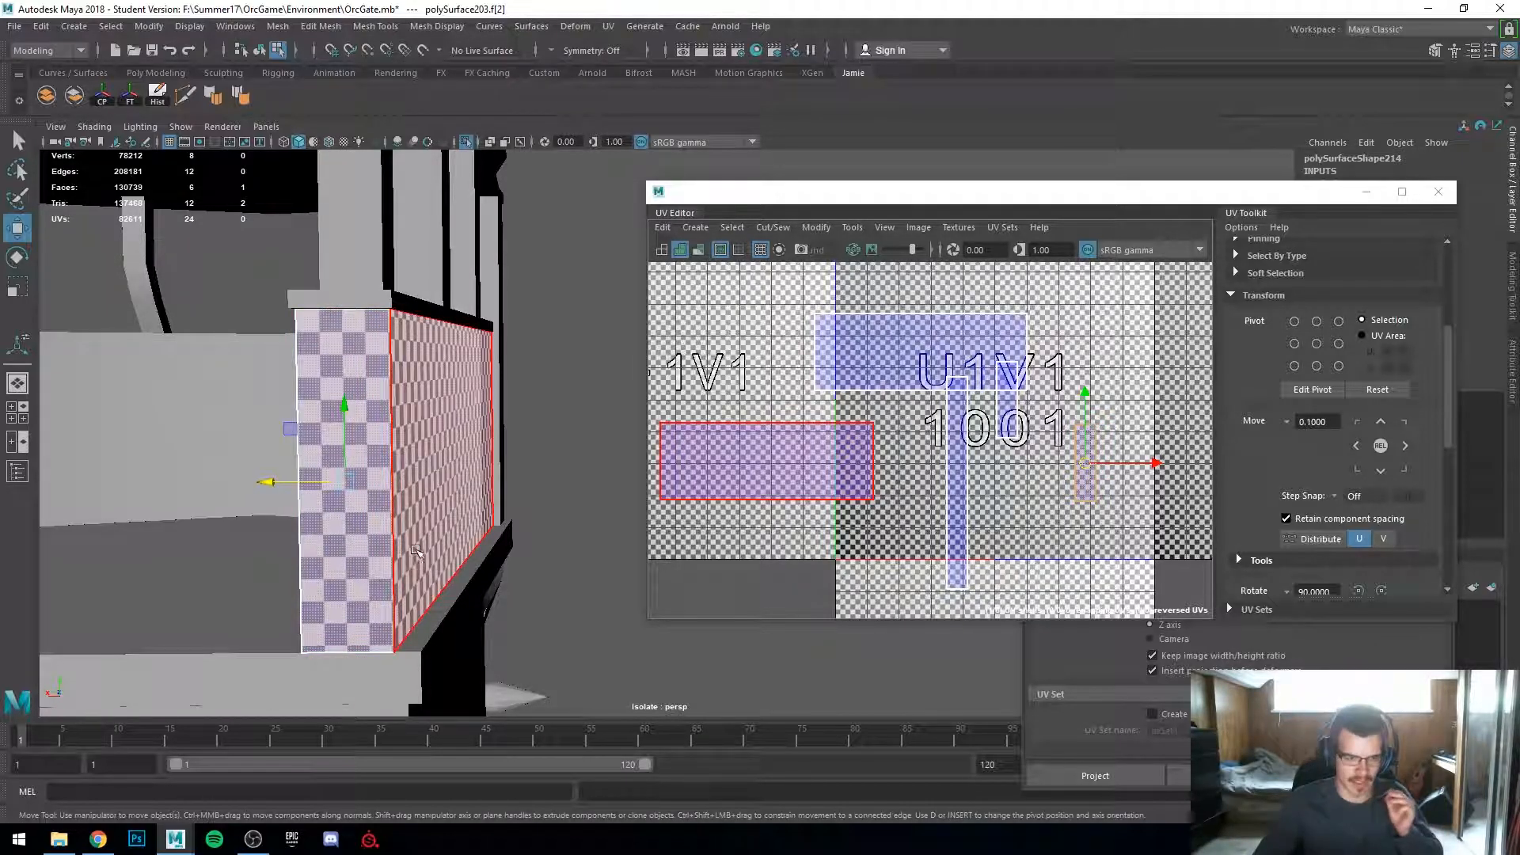
Step: Sew the panel's side shell onto its front shell along the shared edge with Move and Sew Edges
scroll(841, 402, down, 3)
right_drag(828, 428, 828, 381)
click(792, 427)
shift+right_click(780, 432)
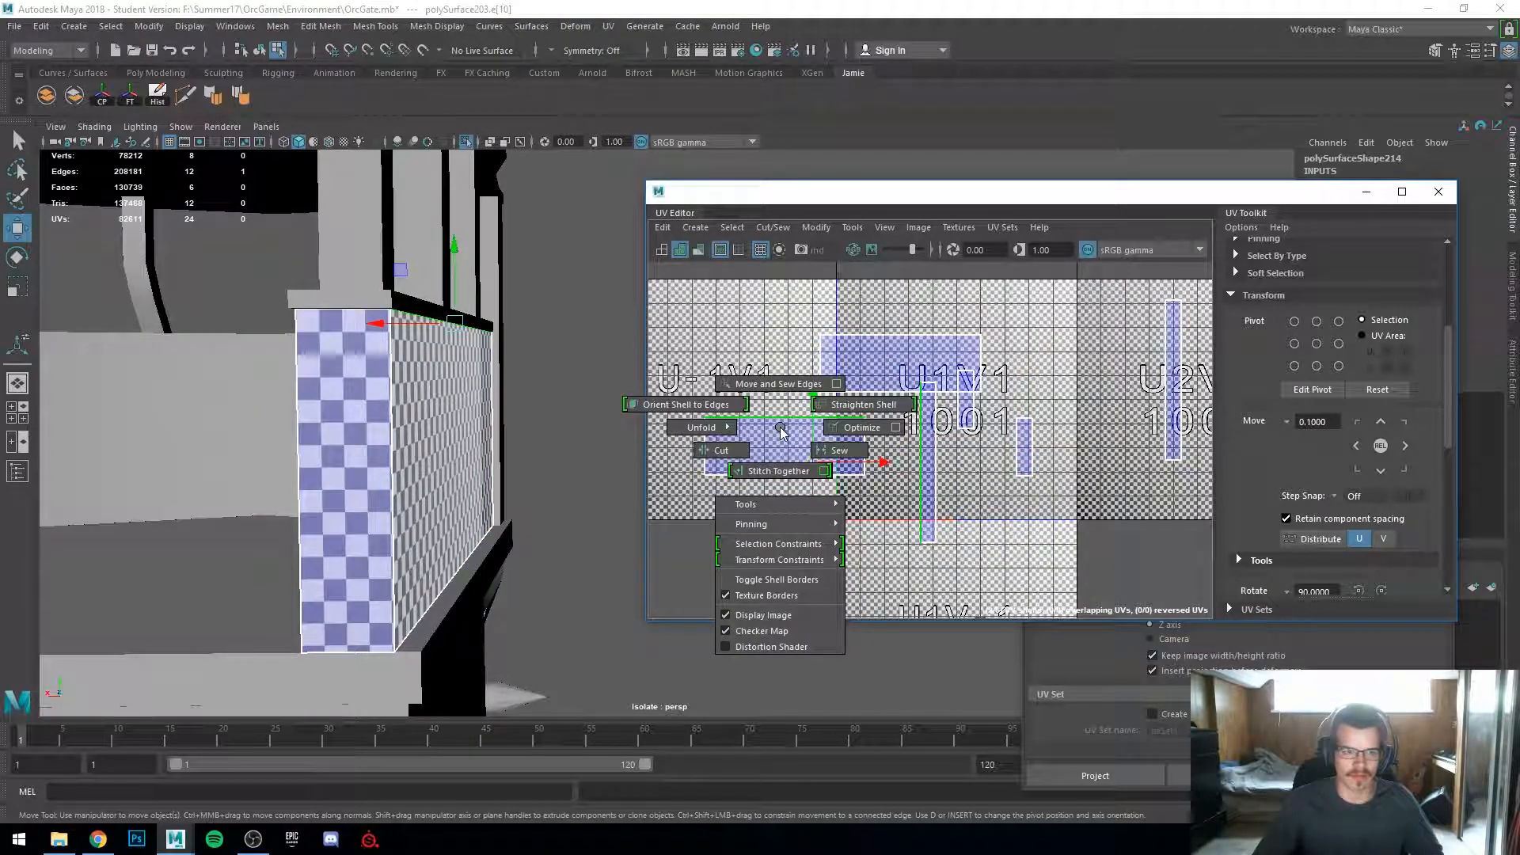
click(779, 384)
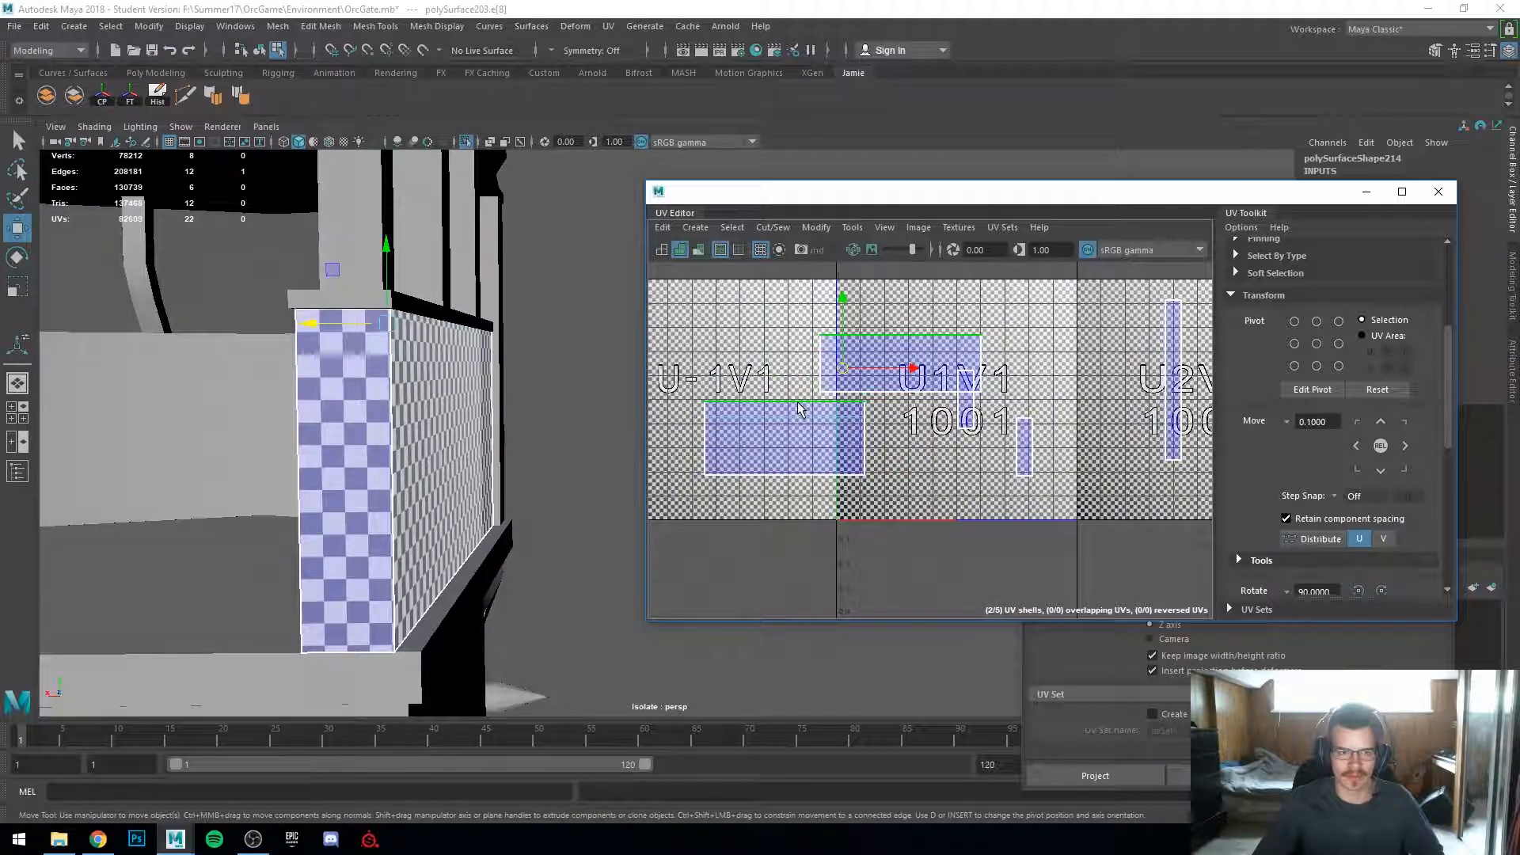
Step: Select the next shared edge of the panel and repeat Move and Sew Edges on it
shift+right_drag(799, 408, 782, 358)
click(779, 349)
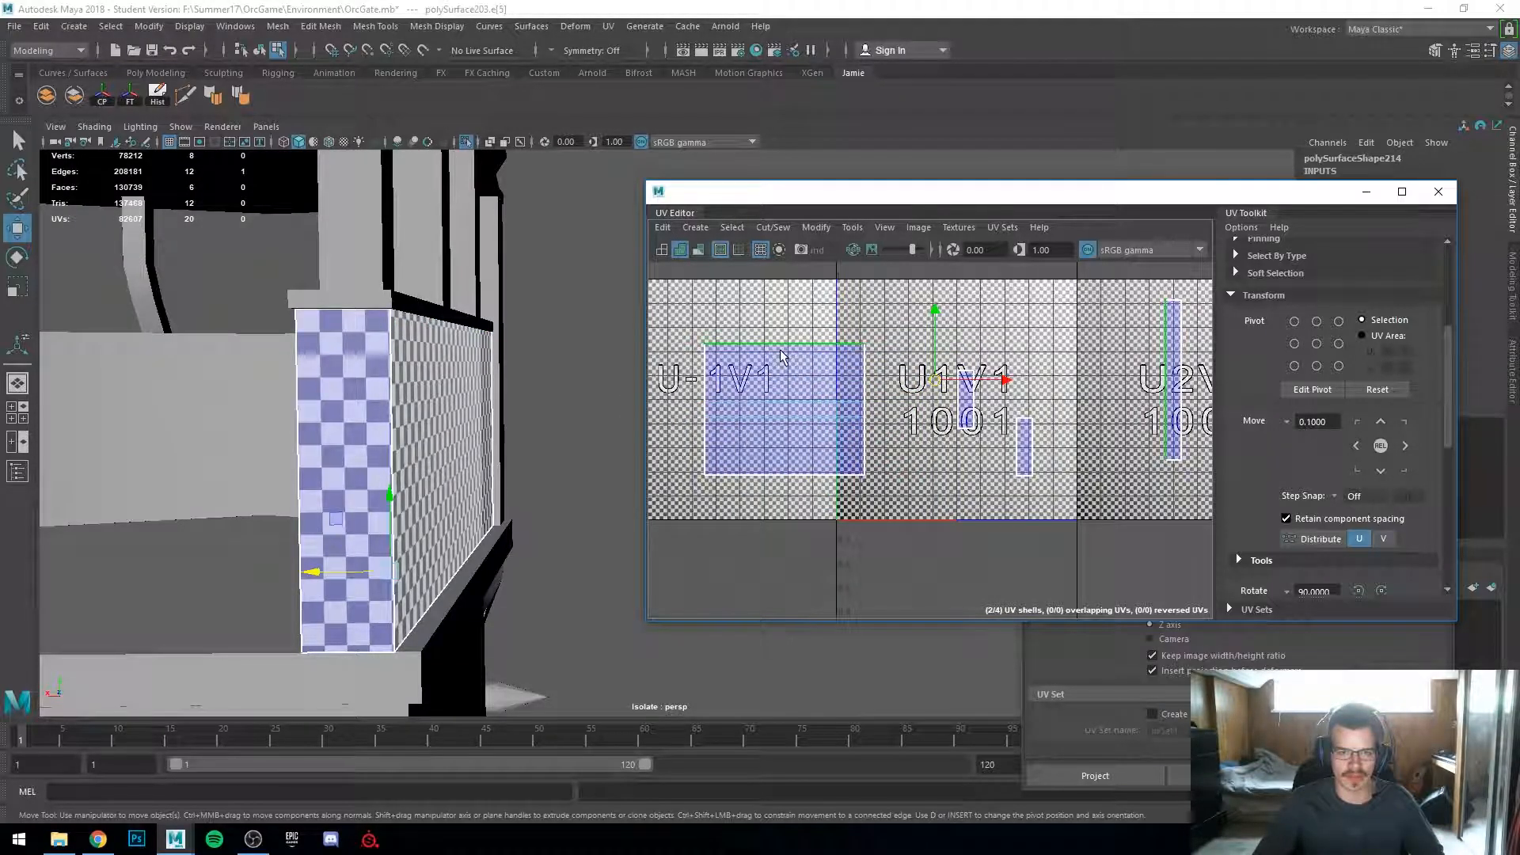
key(g)
Step: Rotate the small strip shell and line it up along the top of the panel's main shell
scroll(317, 494, down, 5)
alt+drag(451, 501, 351, 504)
scroll(354, 506, up, 3)
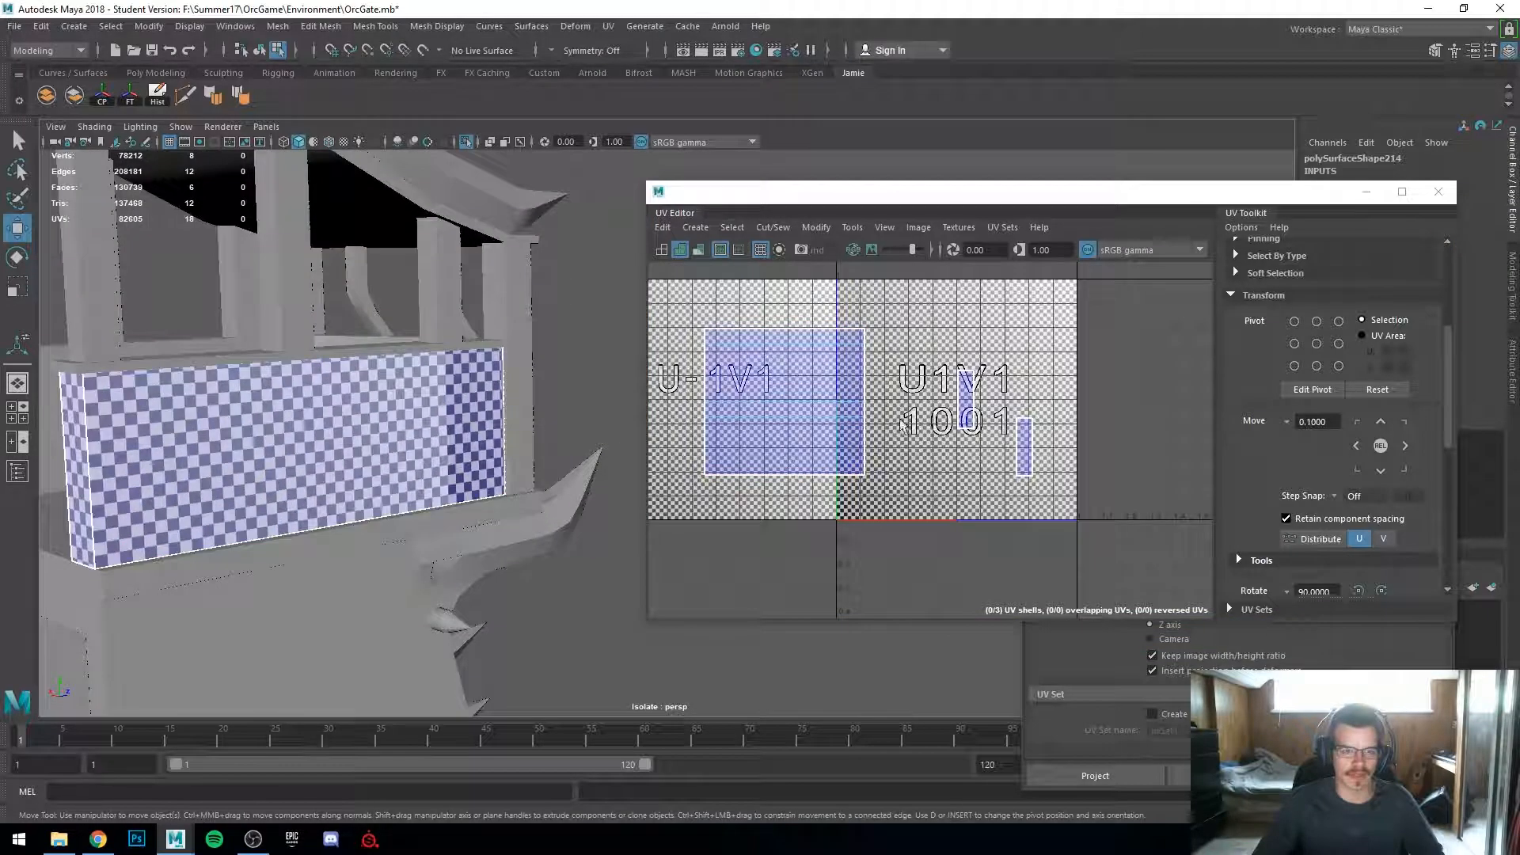
alt+middle_drag(809, 408, 874, 421)
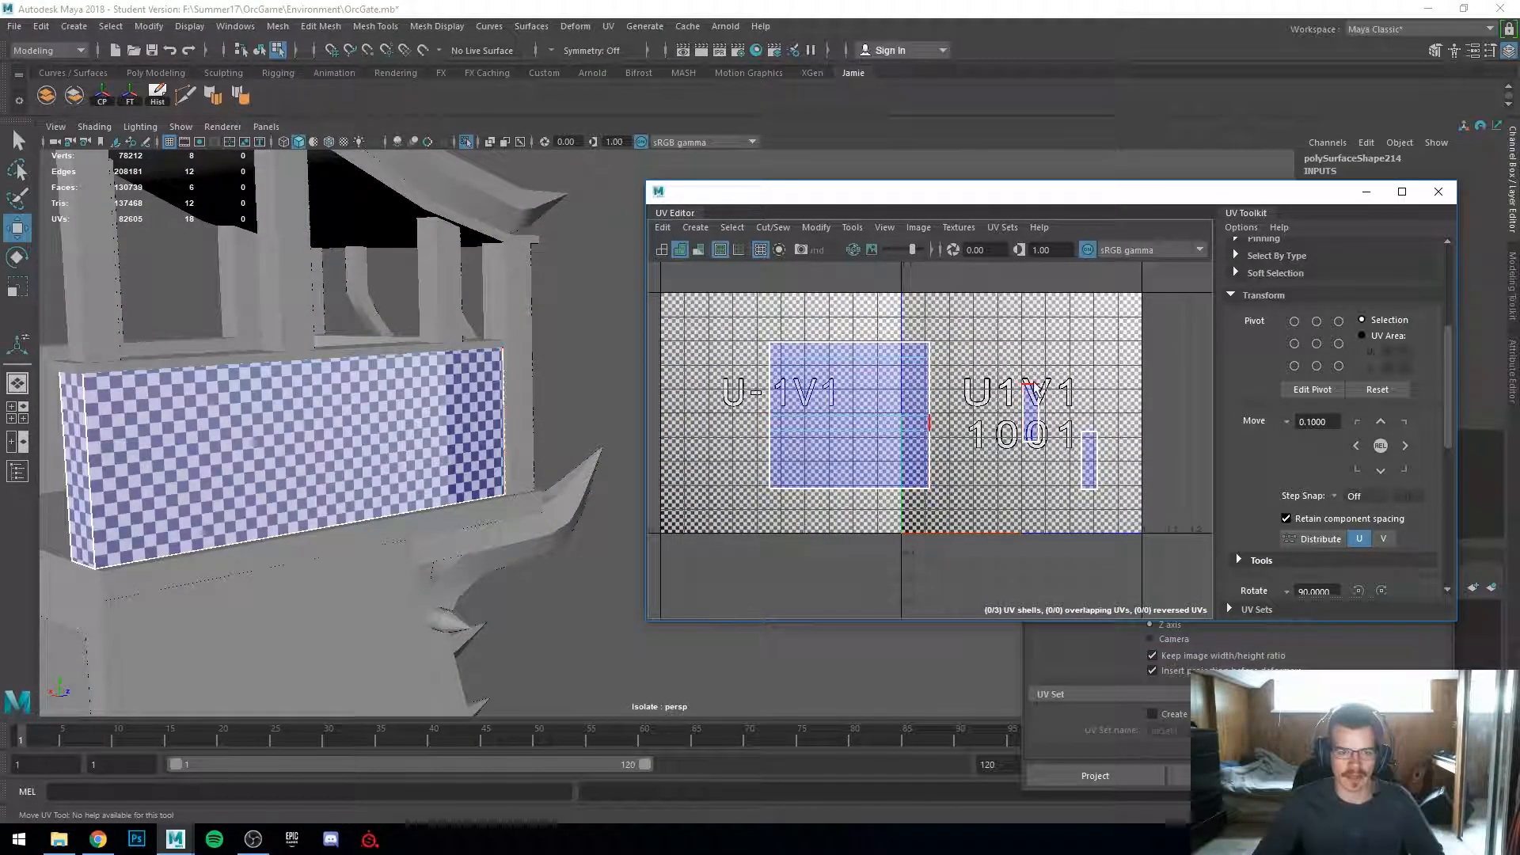
scroll(908, 421, down, 2)
right_drag(870, 427, 972, 388)
click(1004, 431)
key(w)
scroll(1045, 499, up, 6)
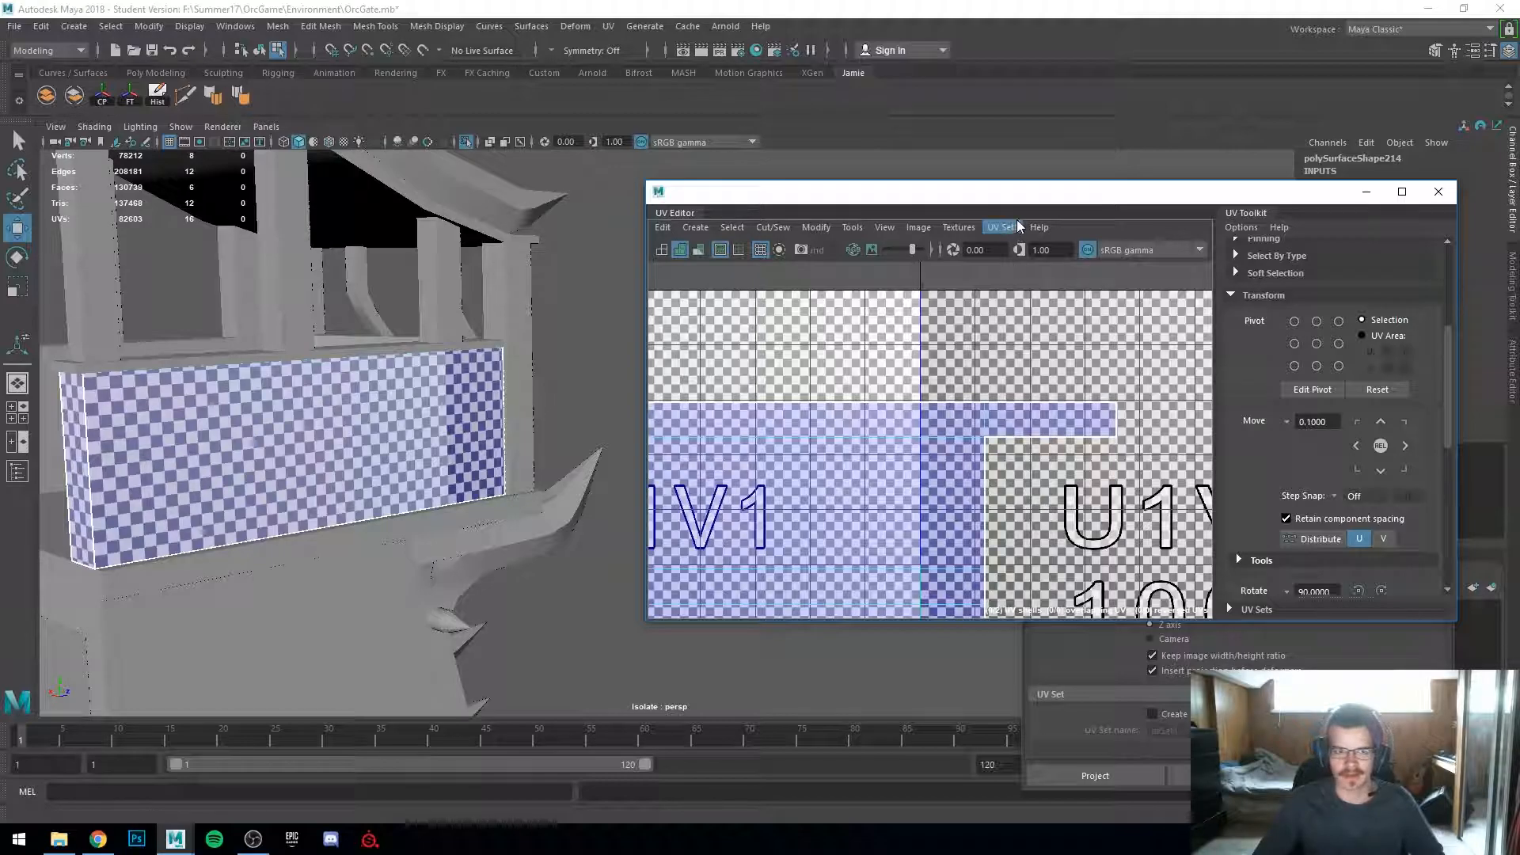
Step: Maximize the UV Editor and switch the selection mode to UV shells
drag(1020, 192, 1028, 1)
scroll(914, 475, down, 2)
alt+middle_drag(886, 501, 750, 397)
scroll(748, 400, down, 7)
alt+middle_drag(956, 597, 966, 400)
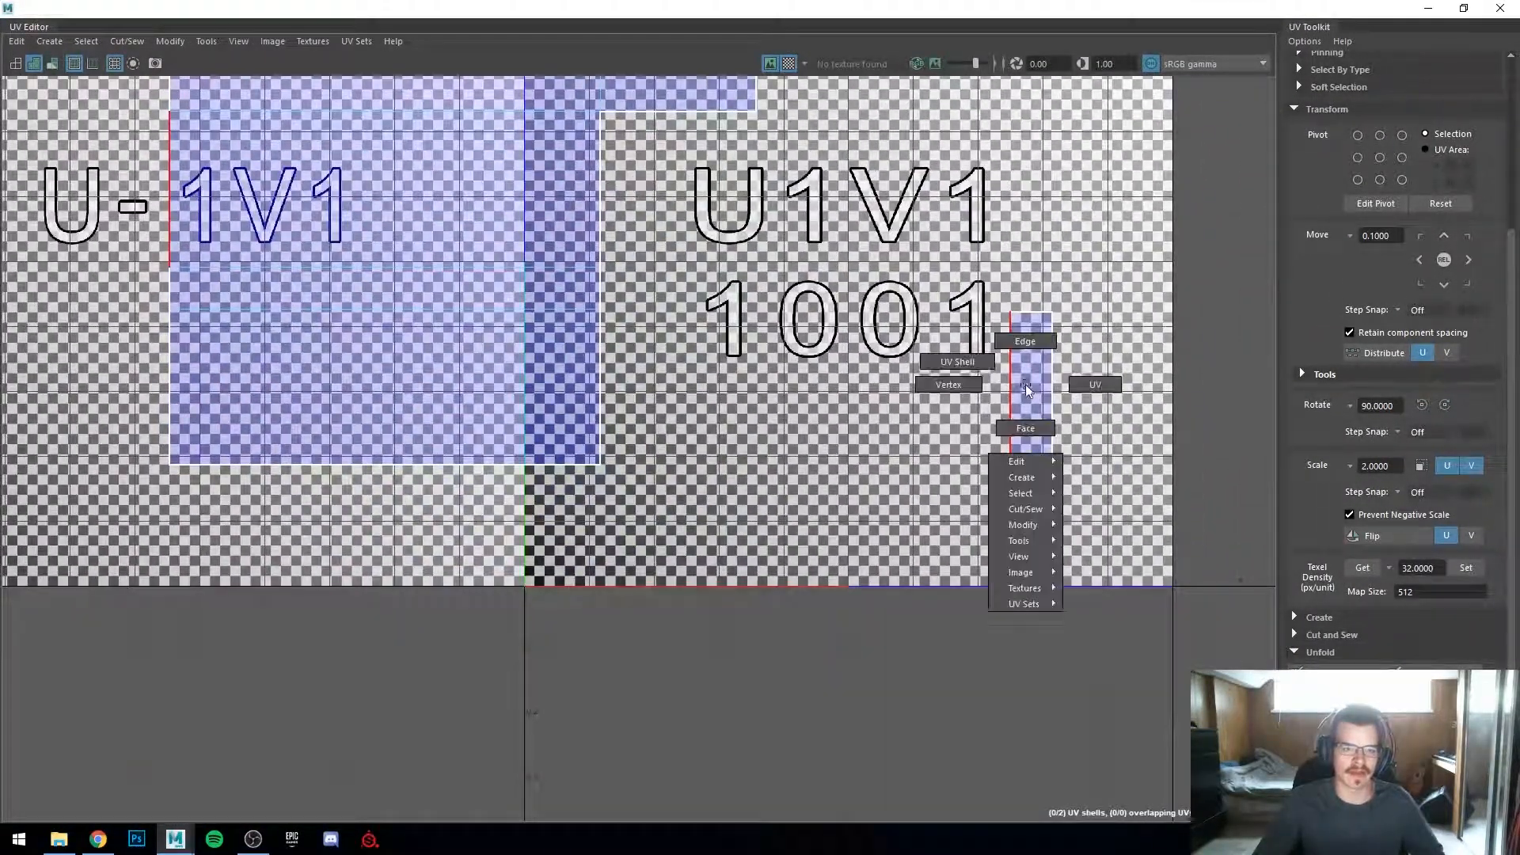
click(1054, 454)
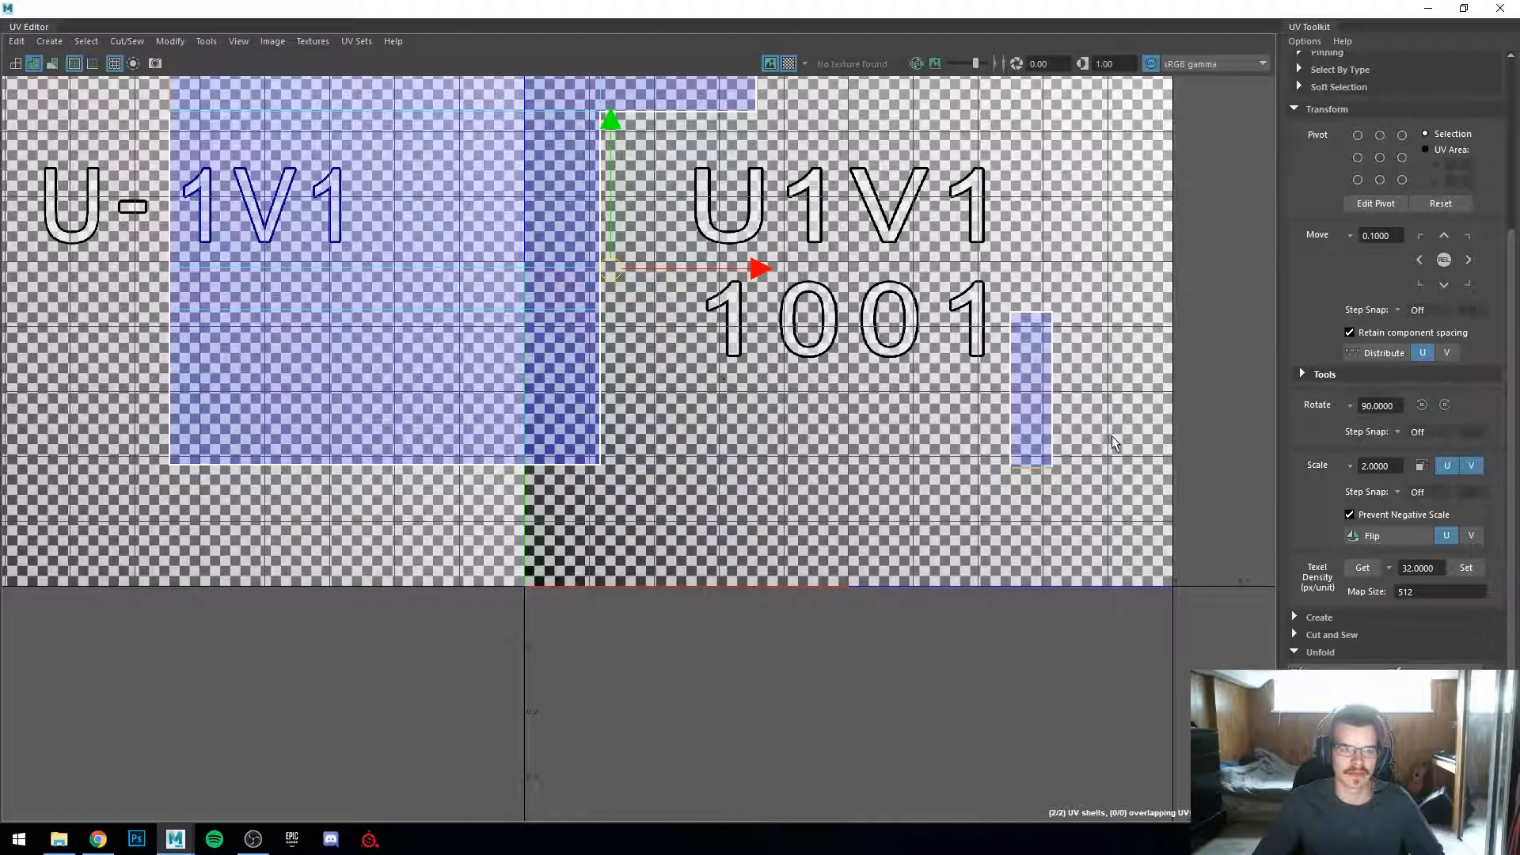
Step: Try moving the panel's combined shell, then undo the last five changes
shift+right_drag(1024, 436, 1004, 370)
scroll(900, 366, down, 2)
alt+middle_drag(535, 262, 664, 428)
right_drag(664, 427, 541, 372)
drag(659, 453, 907, 370)
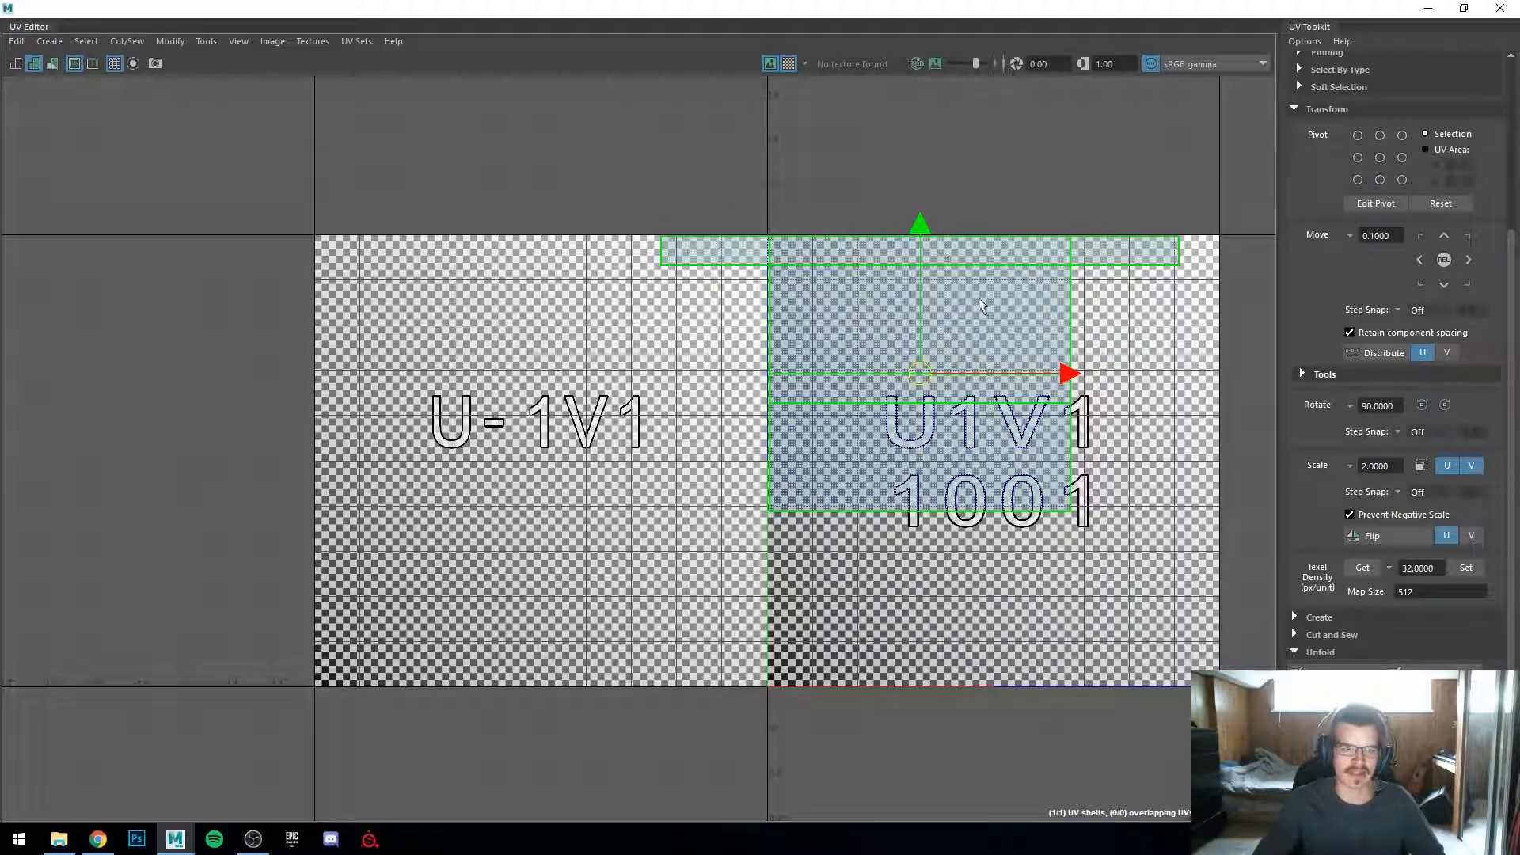
drag(1067, 377, 1140, 478)
alt+middle_drag(1124, 492, 765, 524)
drag(805, 405, 722, 495)
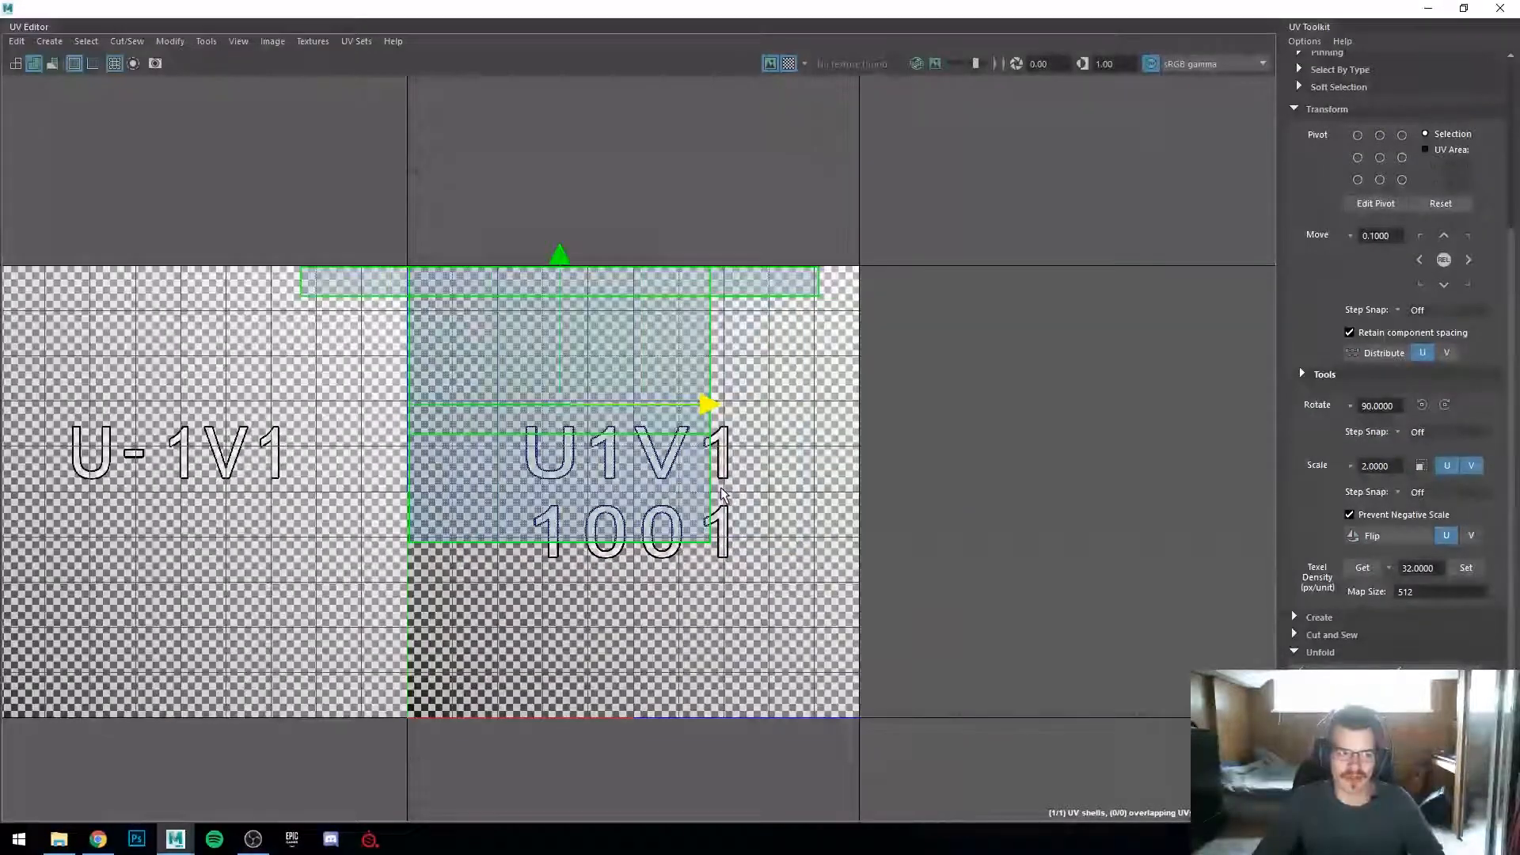
key(ctrl+z)
key(ctrl+z)
key(ctrl+z)
key(ctrl+z)
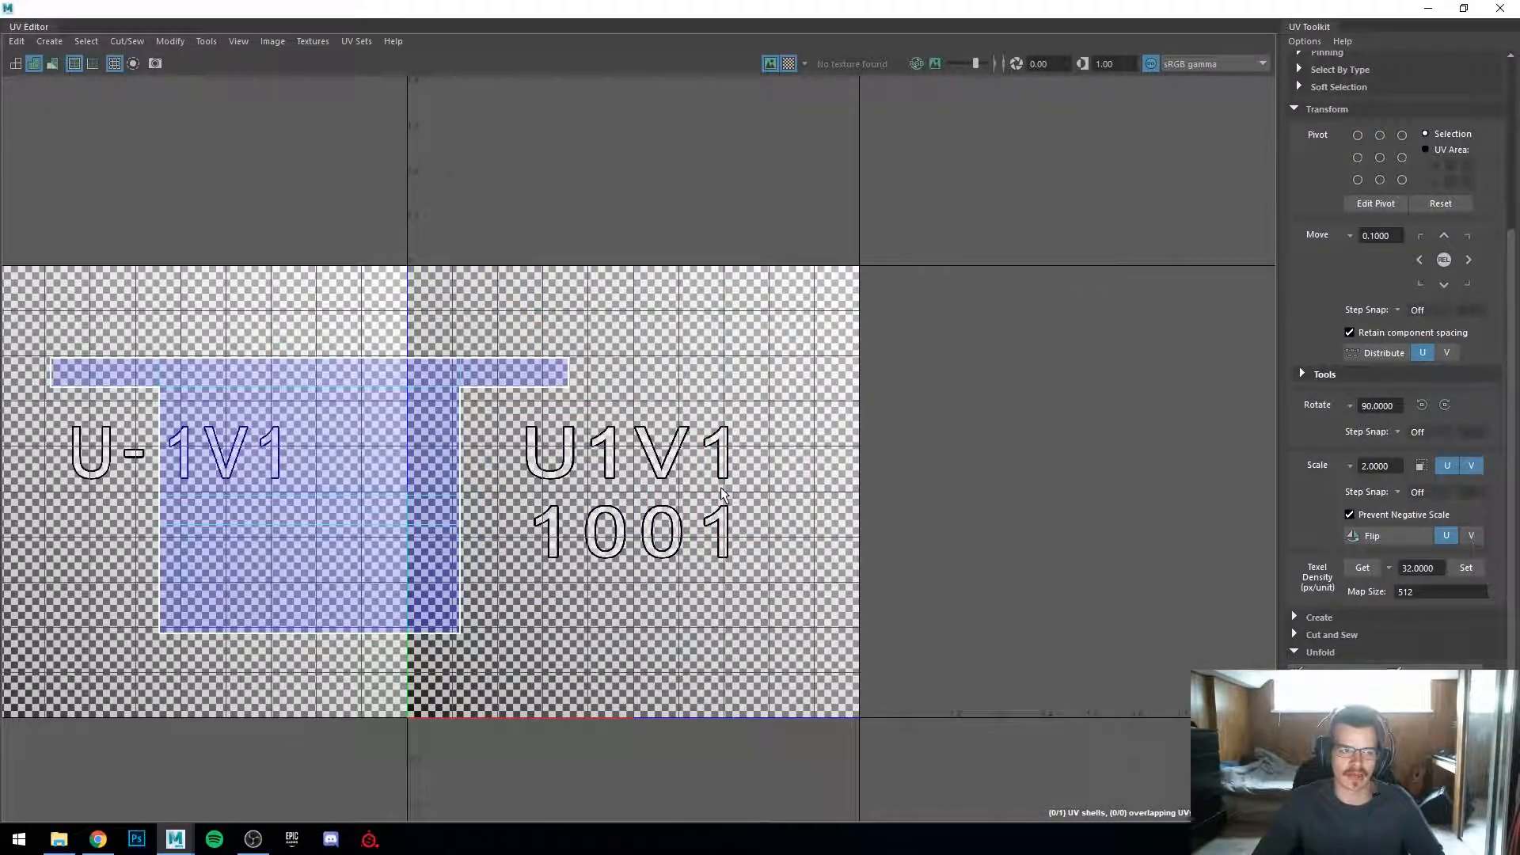
key(ctrl+z)
key(ctrl+z)
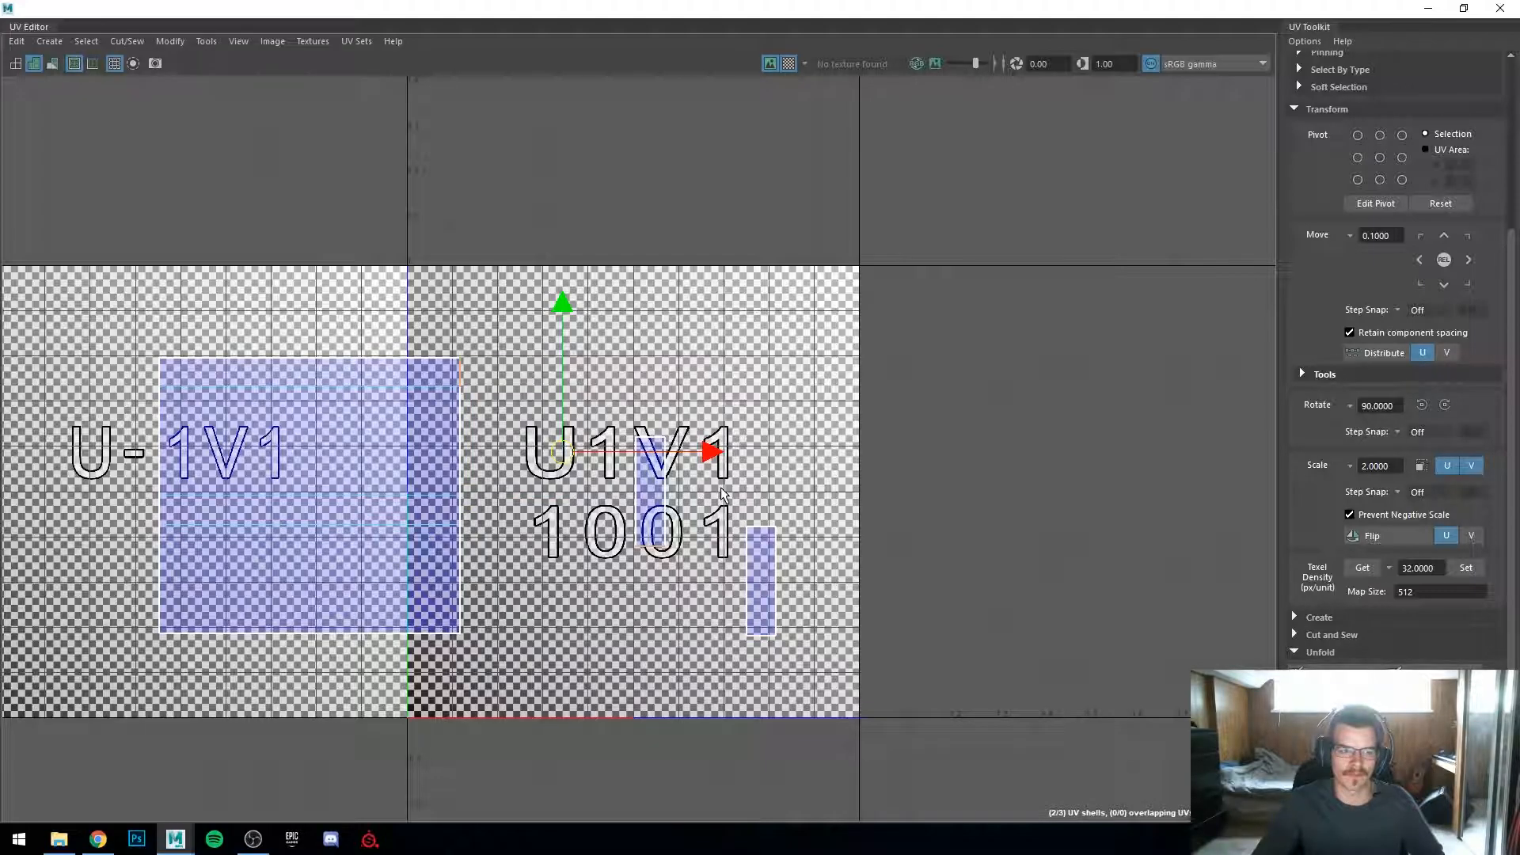
Step: Move one small strip shell so it sits right beside the panel's main shell
alt+middle_drag(653, 508, 922, 497)
scroll(922, 496, up, 2)
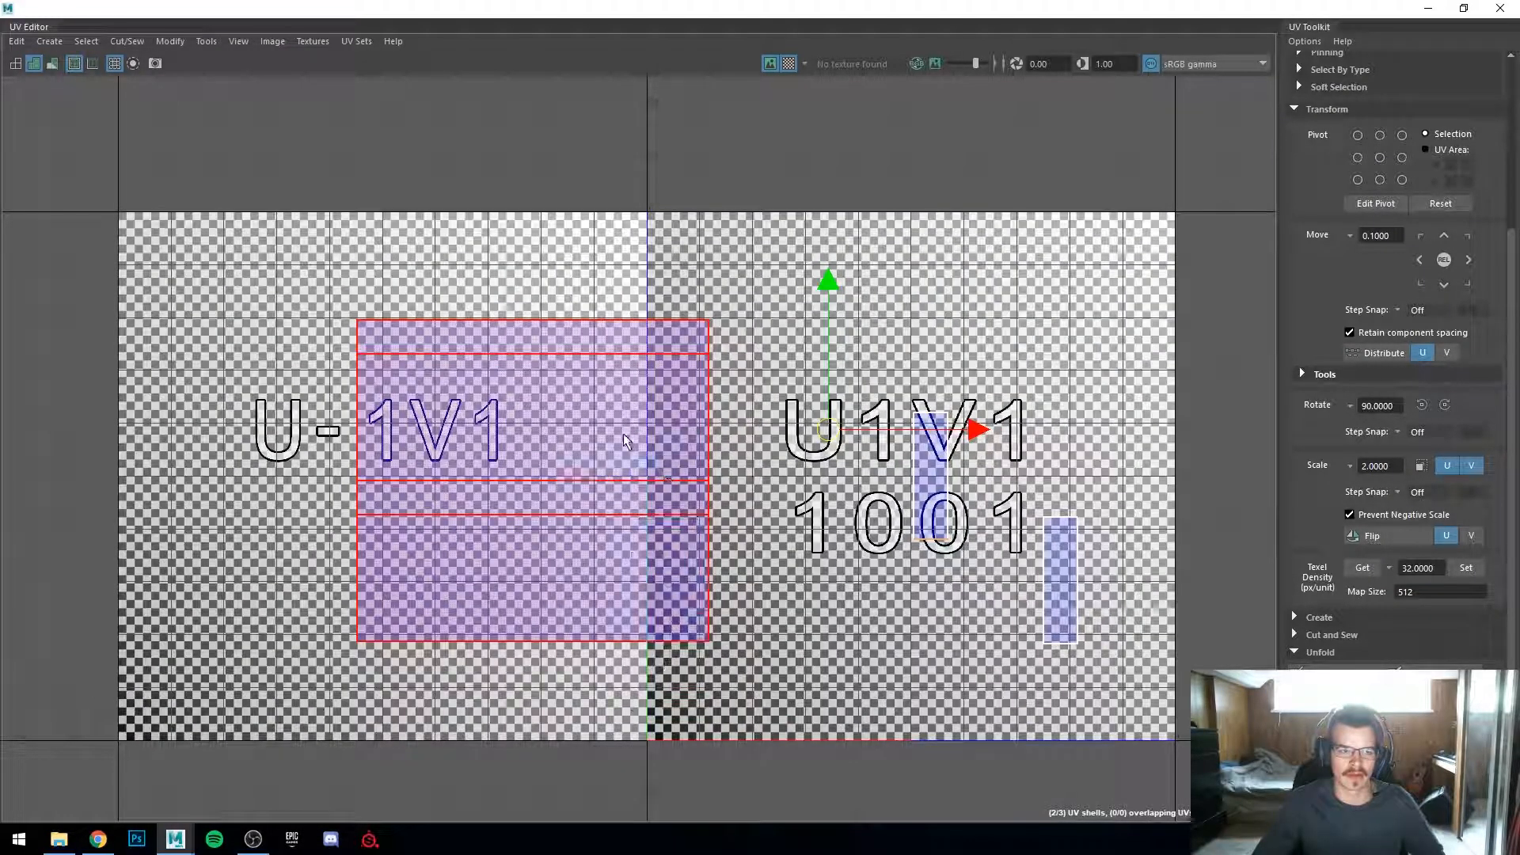
click(861, 533)
click(927, 483)
drag(923, 485, 744, 407)
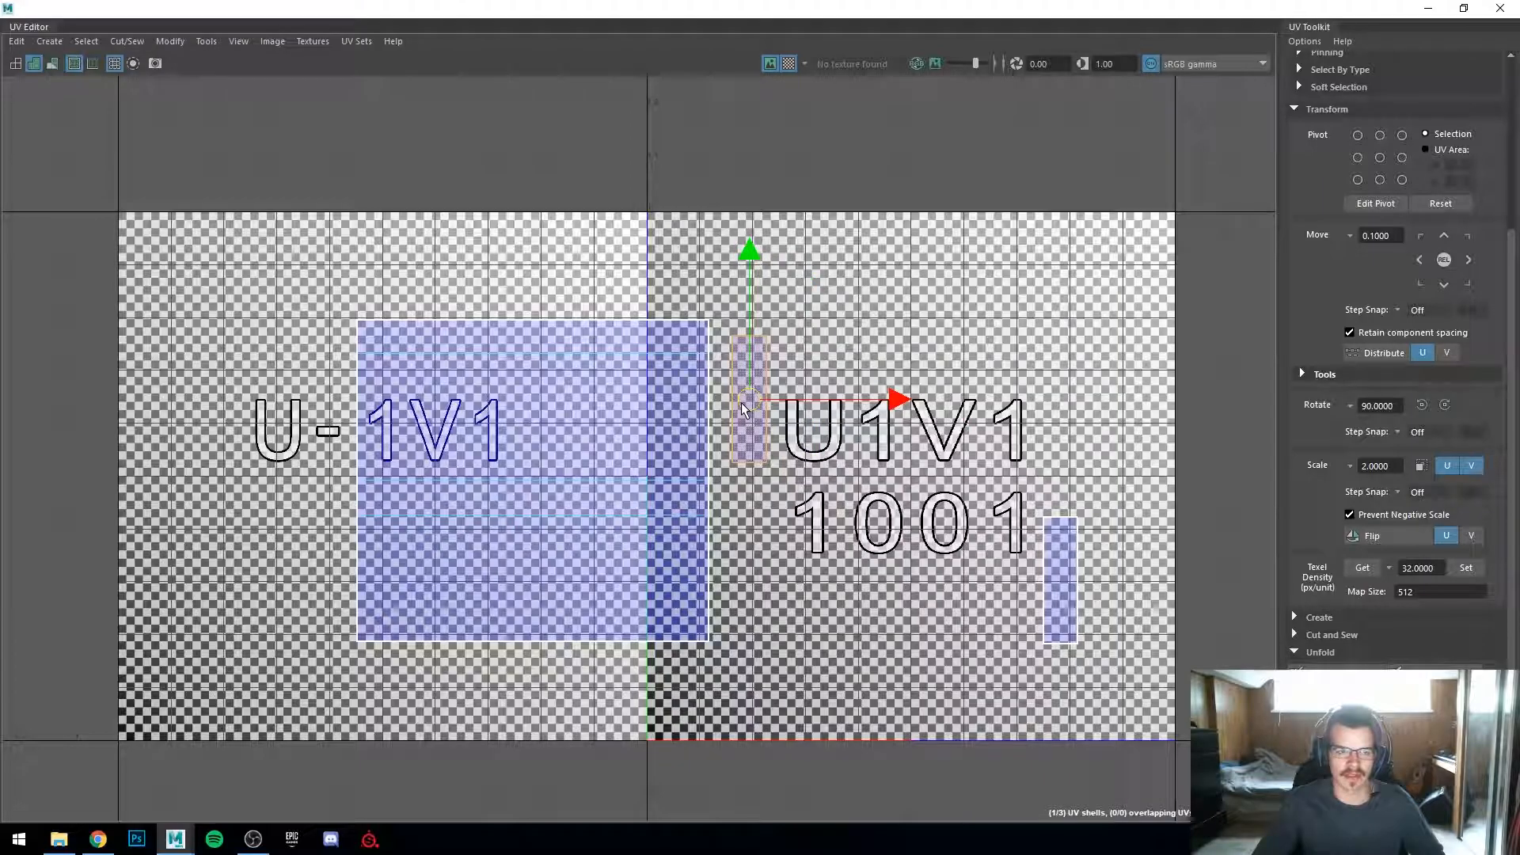
drag(731, 391, 724, 387)
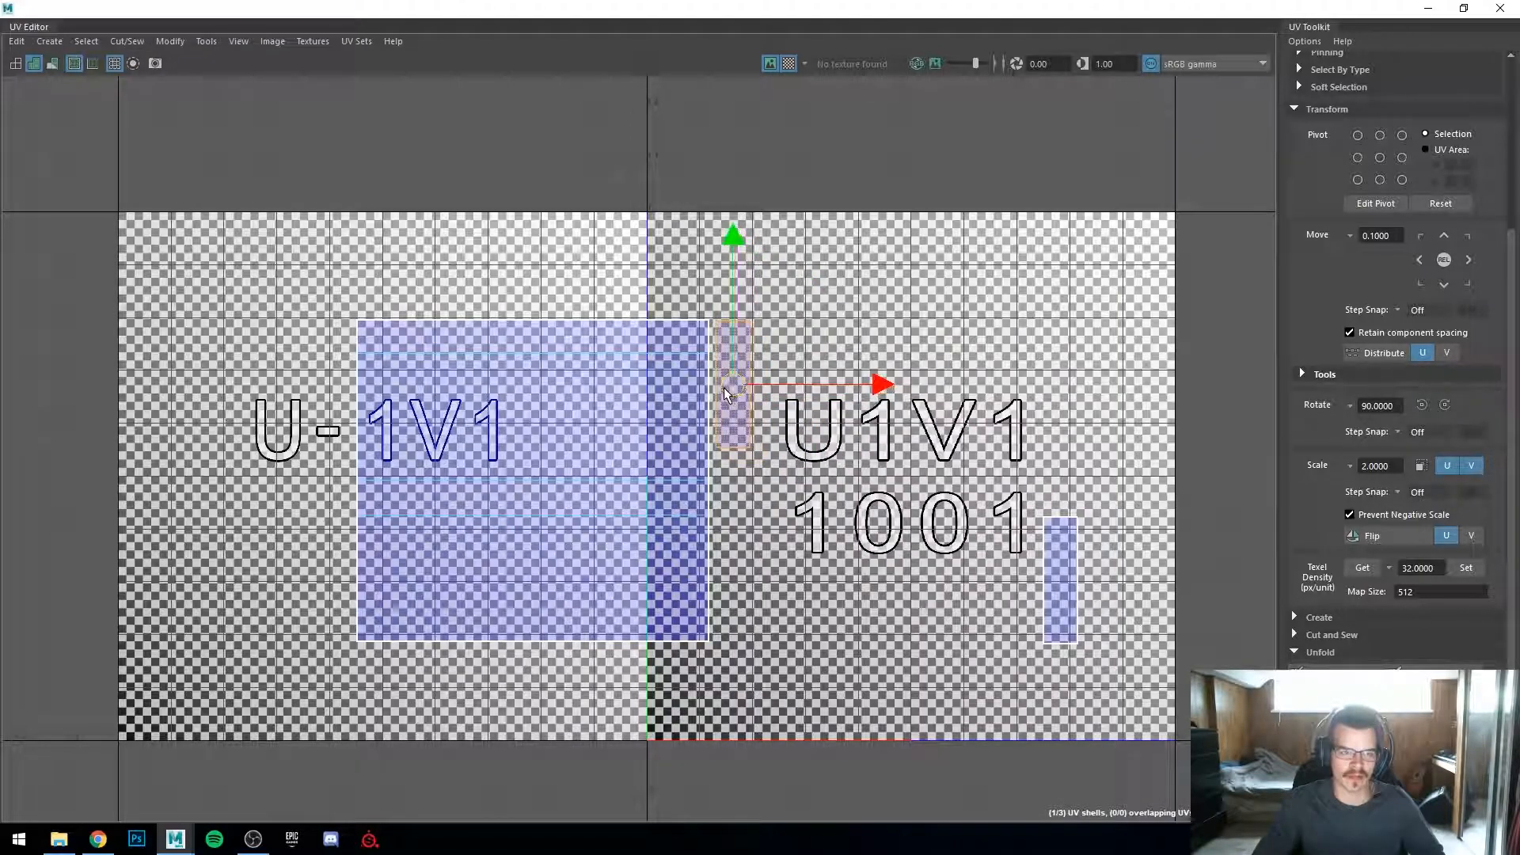
Step: Move the second strip shell below the first one, alongside the main shell
click(1064, 592)
drag(1072, 586, 733, 519)
right_drag(688, 497, 617, 443)
drag(616, 431, 906, 576)
drag(658, 478, 790, 483)
key(ctrl+z)
click(923, 558)
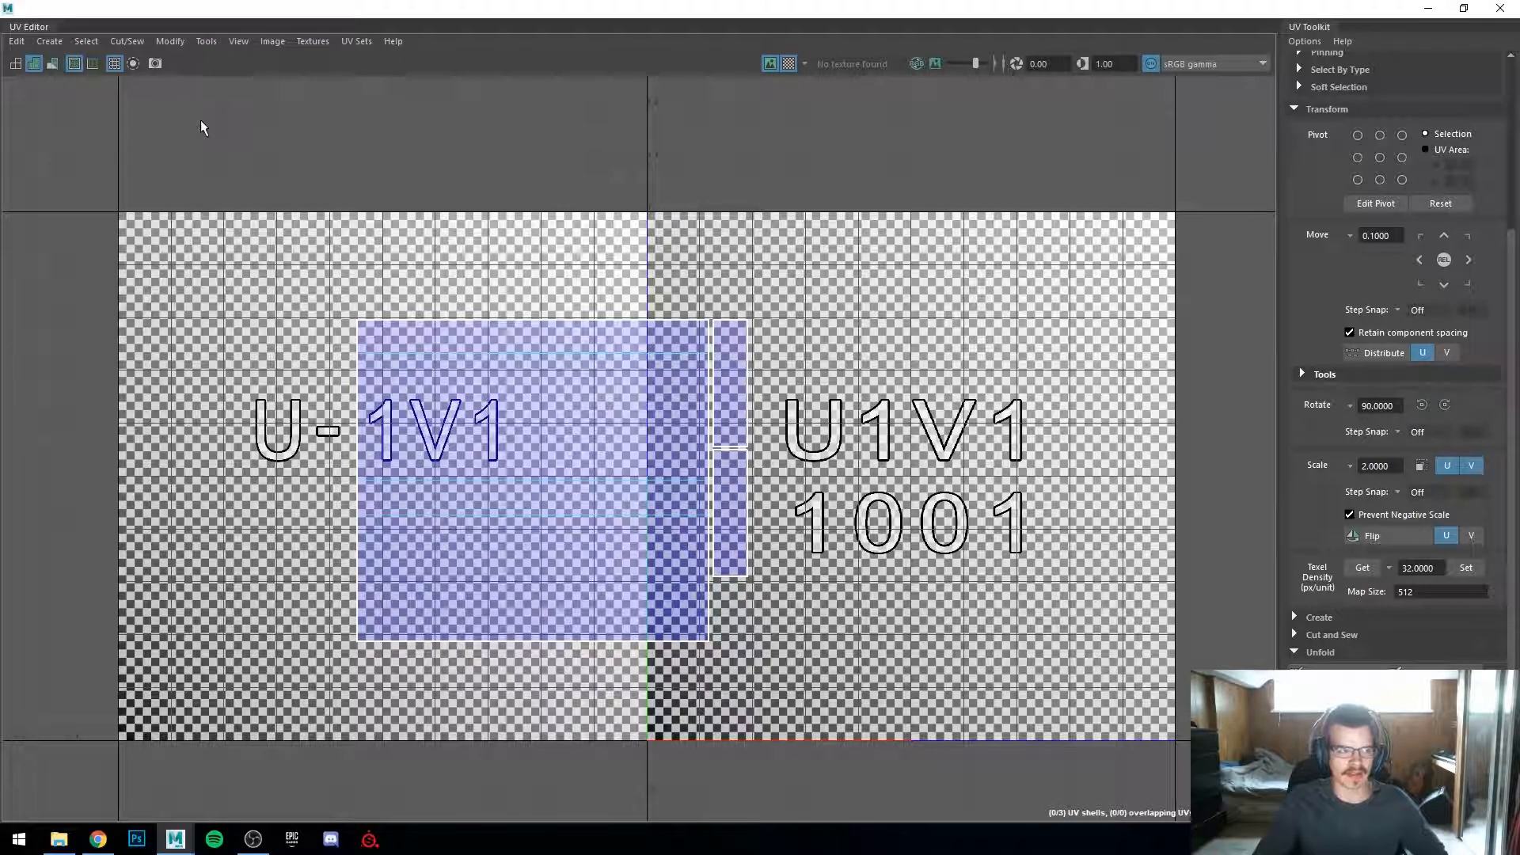
Step: Nudge the lower strip shell flush against the main shell's edge
scroll(645, 455, up, 3)
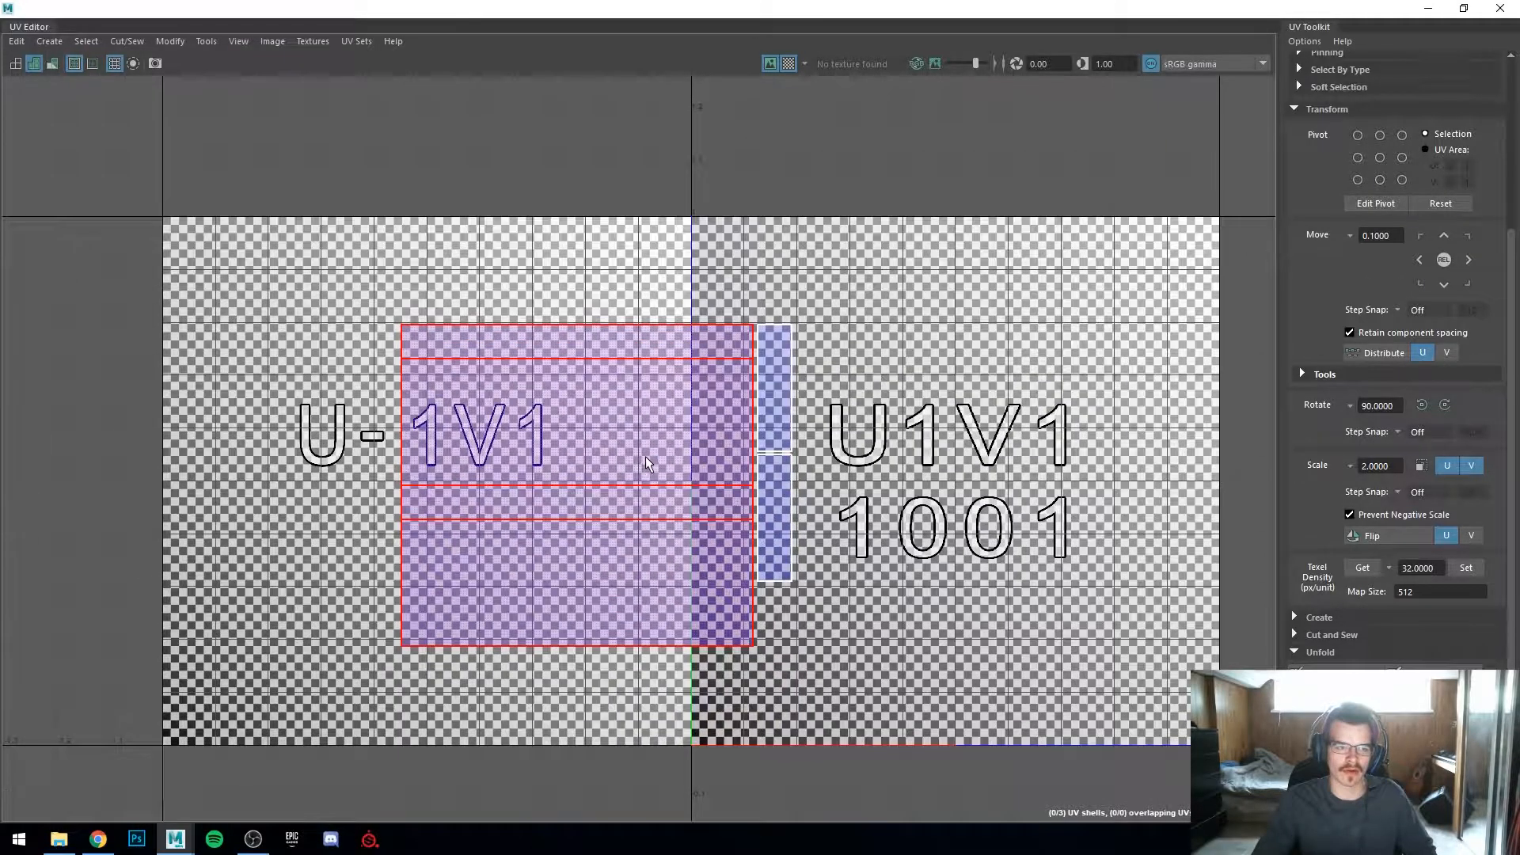
scroll(644, 456, down, 1)
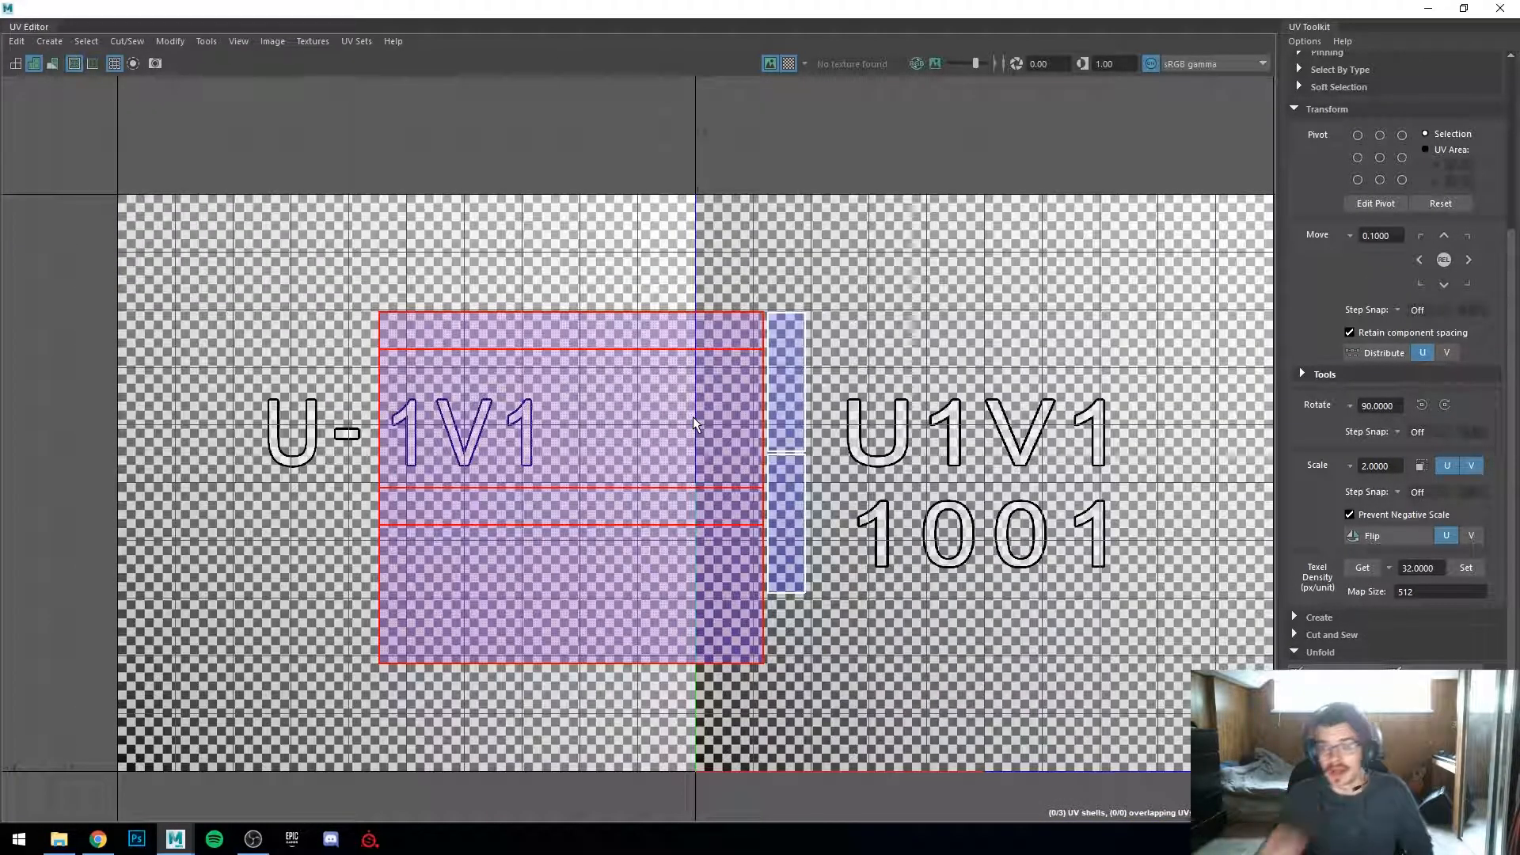
click(777, 473)
scroll(836, 503, up, 1)
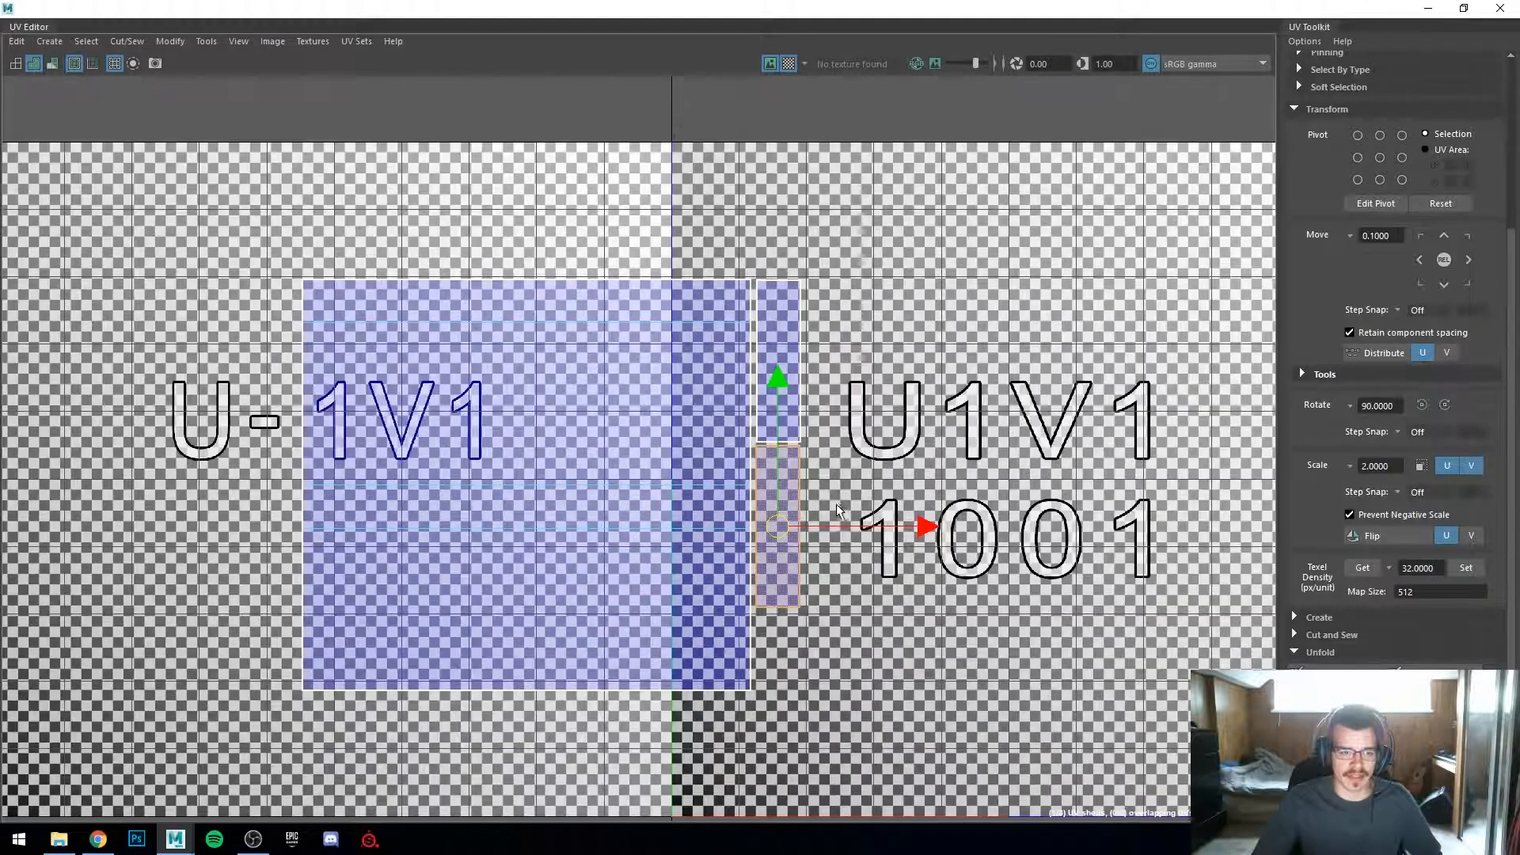
alt+middle_drag(835, 491, 752, 495)
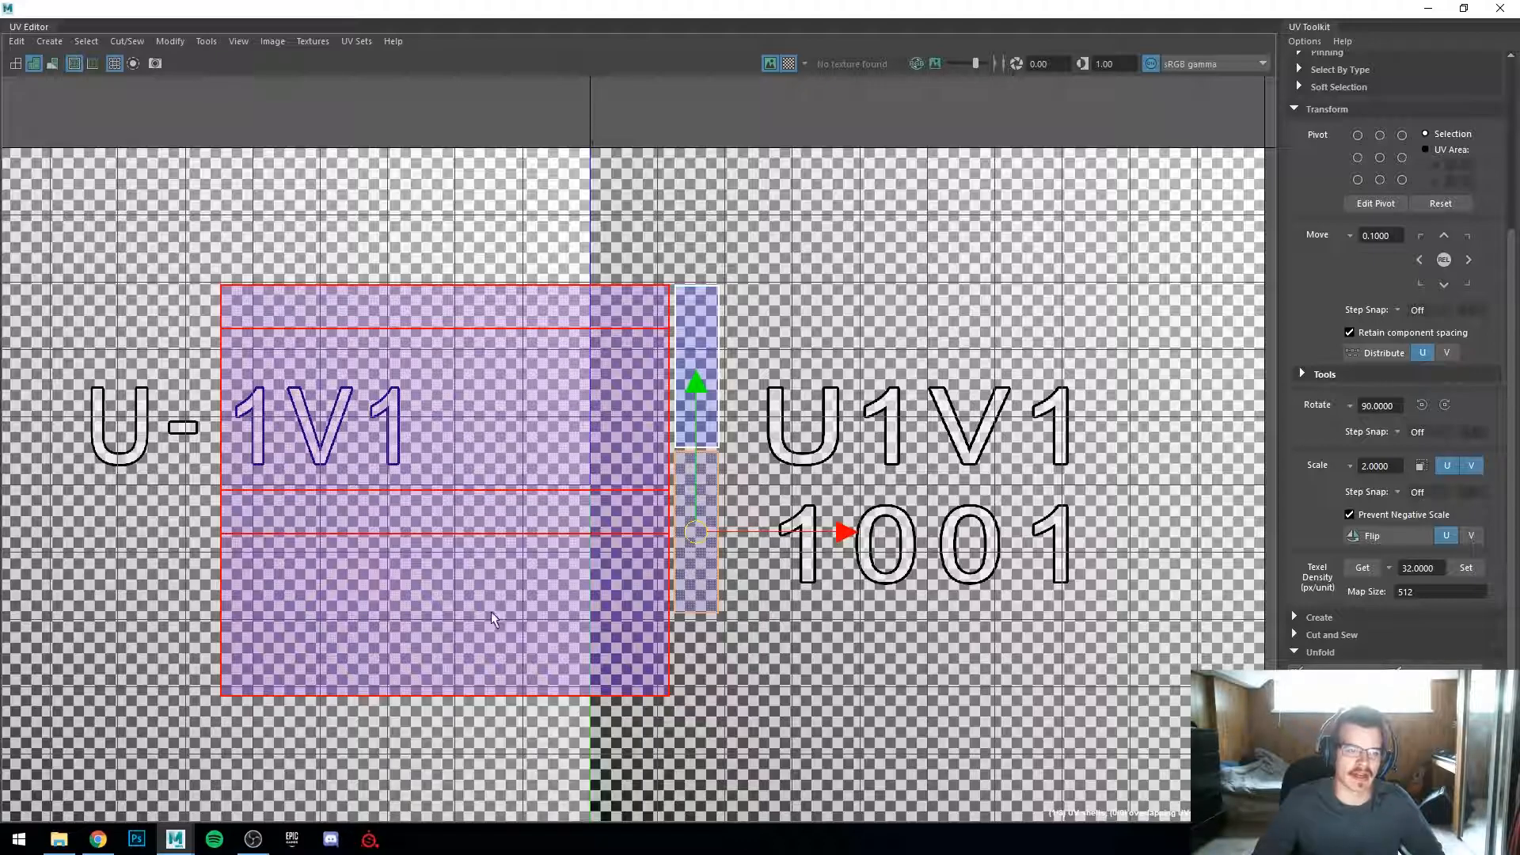
scroll(488, 599, down, 1)
key(space)
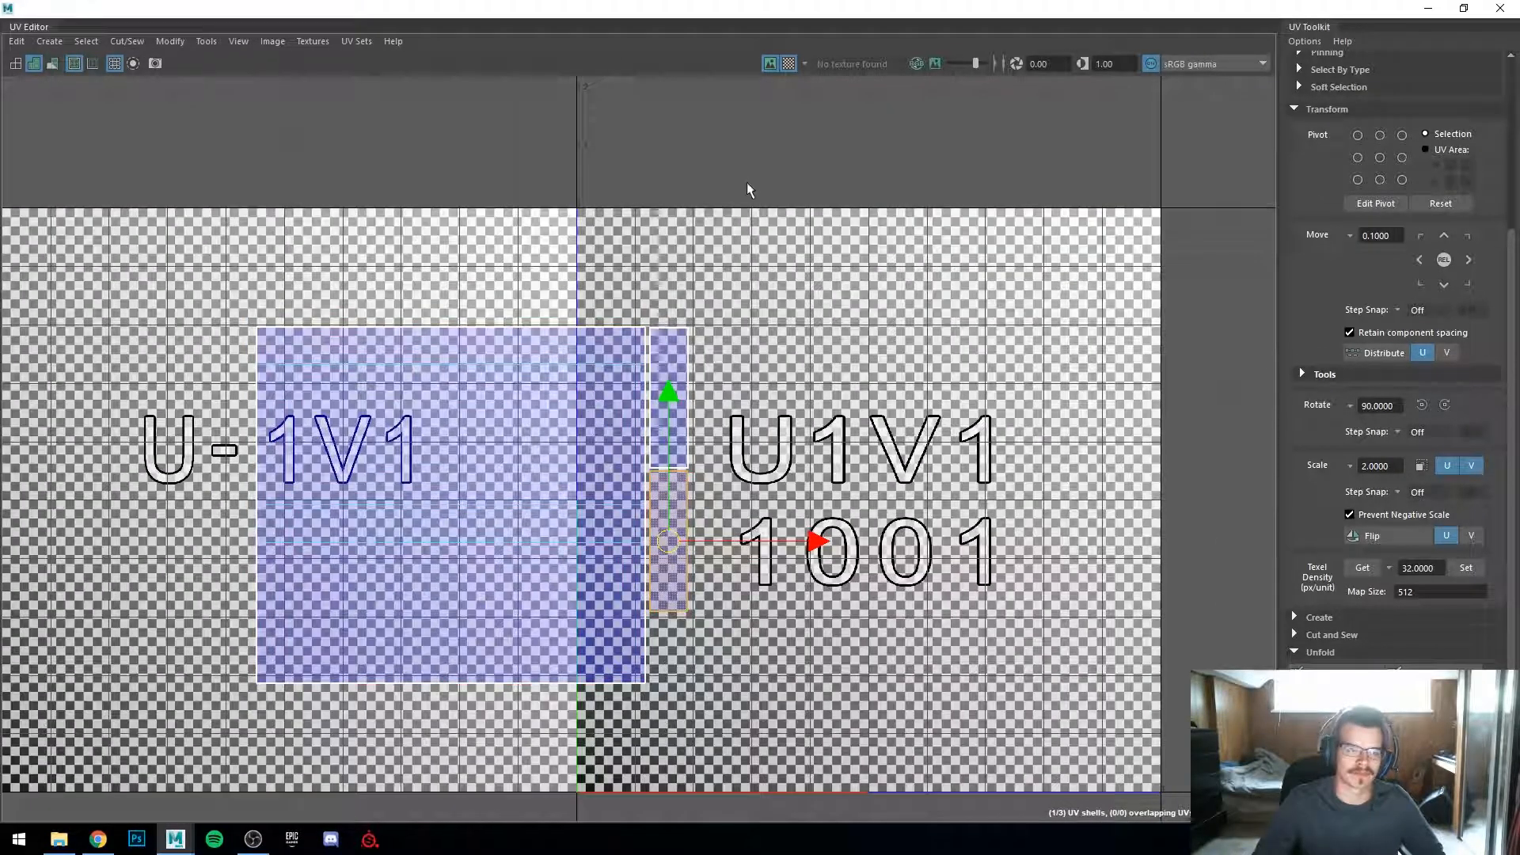
Step: Restore the UV Editor window and inspect the panel's checker pattern from several angles in the viewport
drag(772, 9, 1490, 170)
alt+drag(340, 475, 451, 546)
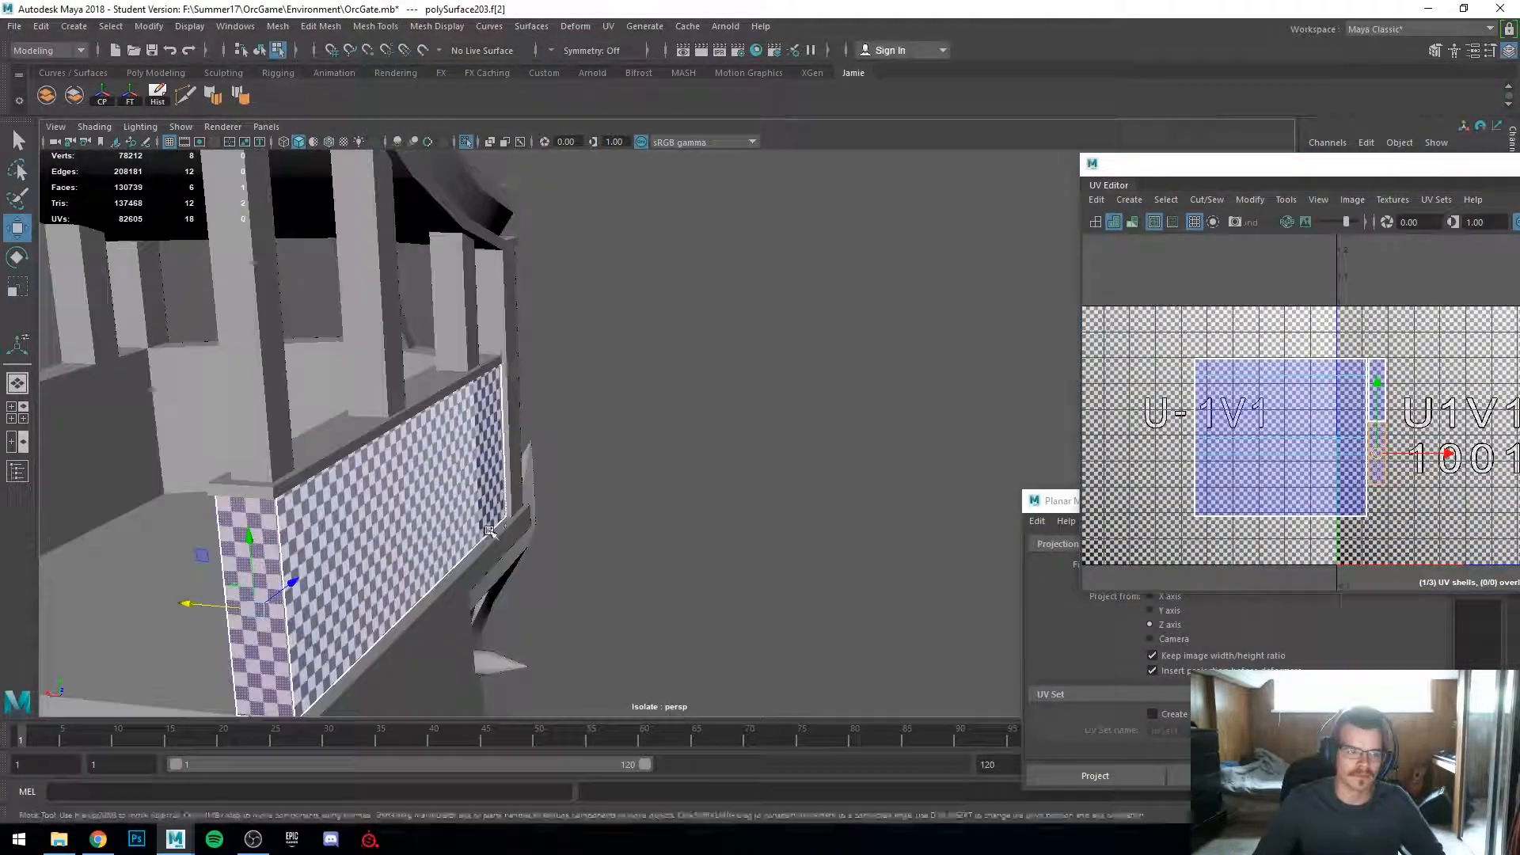
alt+middle_drag(451, 546, 754, 454)
alt+drag(755, 454, 649, 395)
right_drag(644, 383, 650, 431)
alt+drag(669, 426, 638, 417)
click(638, 417)
alt+drag(858, 648, 977, 638)
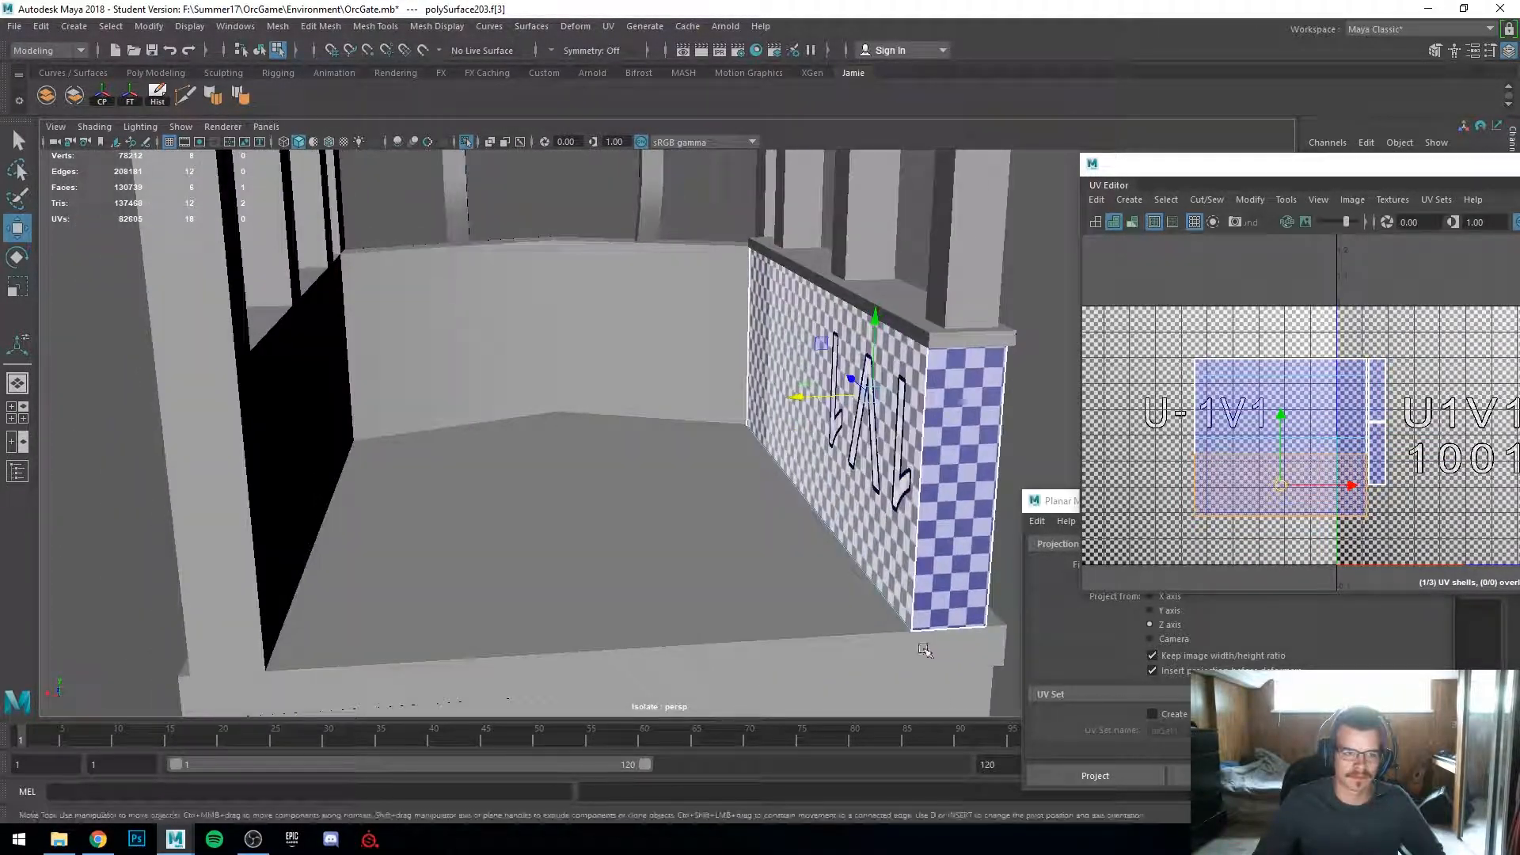
shift+click(867, 503)
alt+middle_drag(712, 567, 586, 553)
alt+drag(567, 550, 502, 544)
alt+right_drag(502, 545, 419, 475)
alt+middle_drag(400, 438, 428, 476)
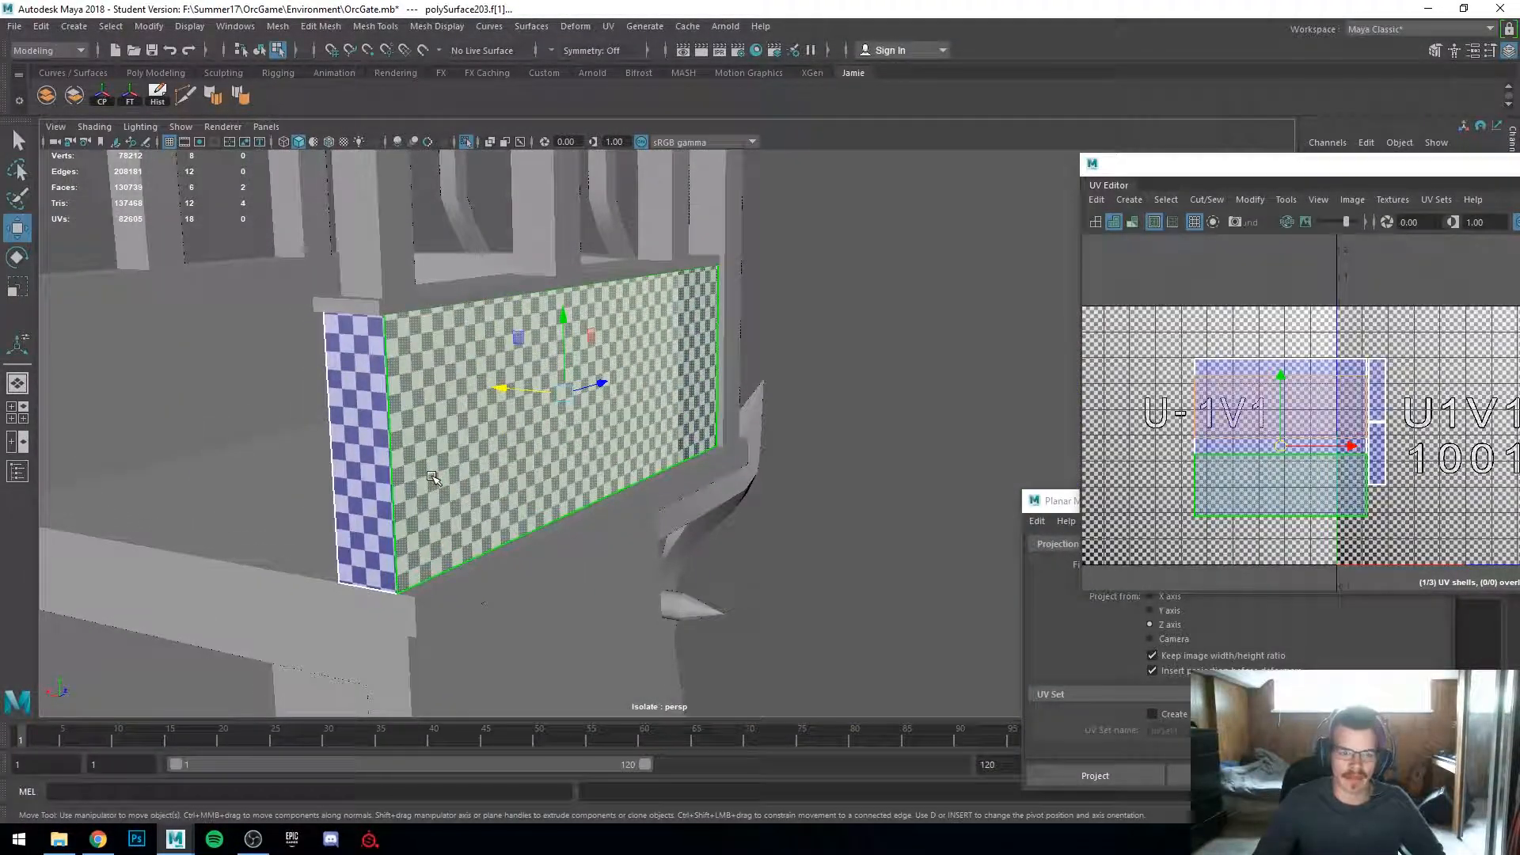
alt+drag(431, 480, 525, 486)
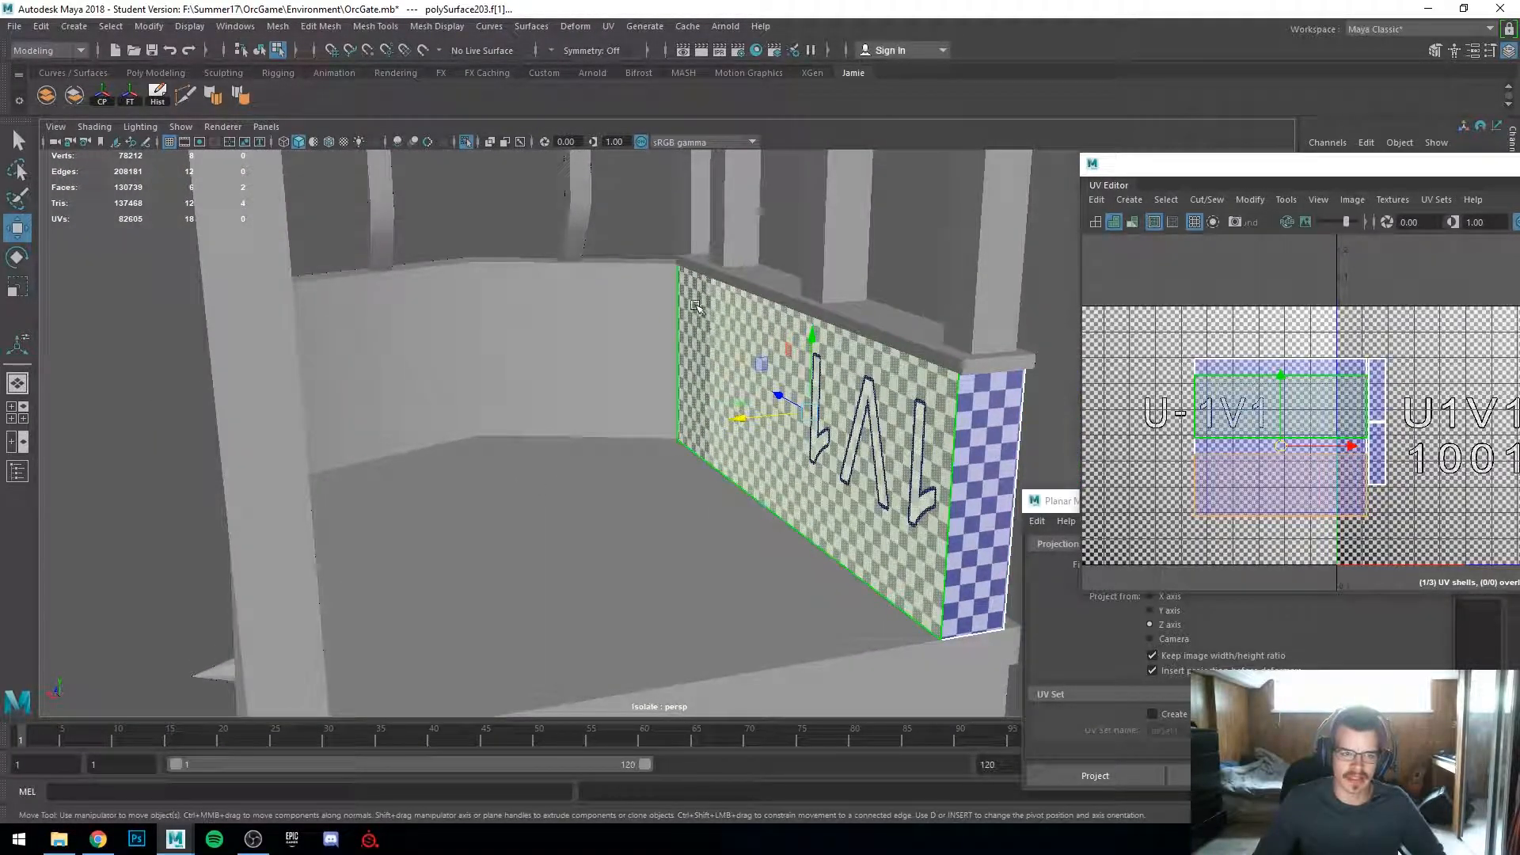
alt+drag(721, 370, 593, 382)
mouse_move(764, 421)
alt+mouse_down()
mouse_move(515, 435)
mouse_move(509, 420)
mouse_move(654, 465)
mouse_move(748, 447)
alt+mouse_up()
alt+drag(407, 409, 505, 425)
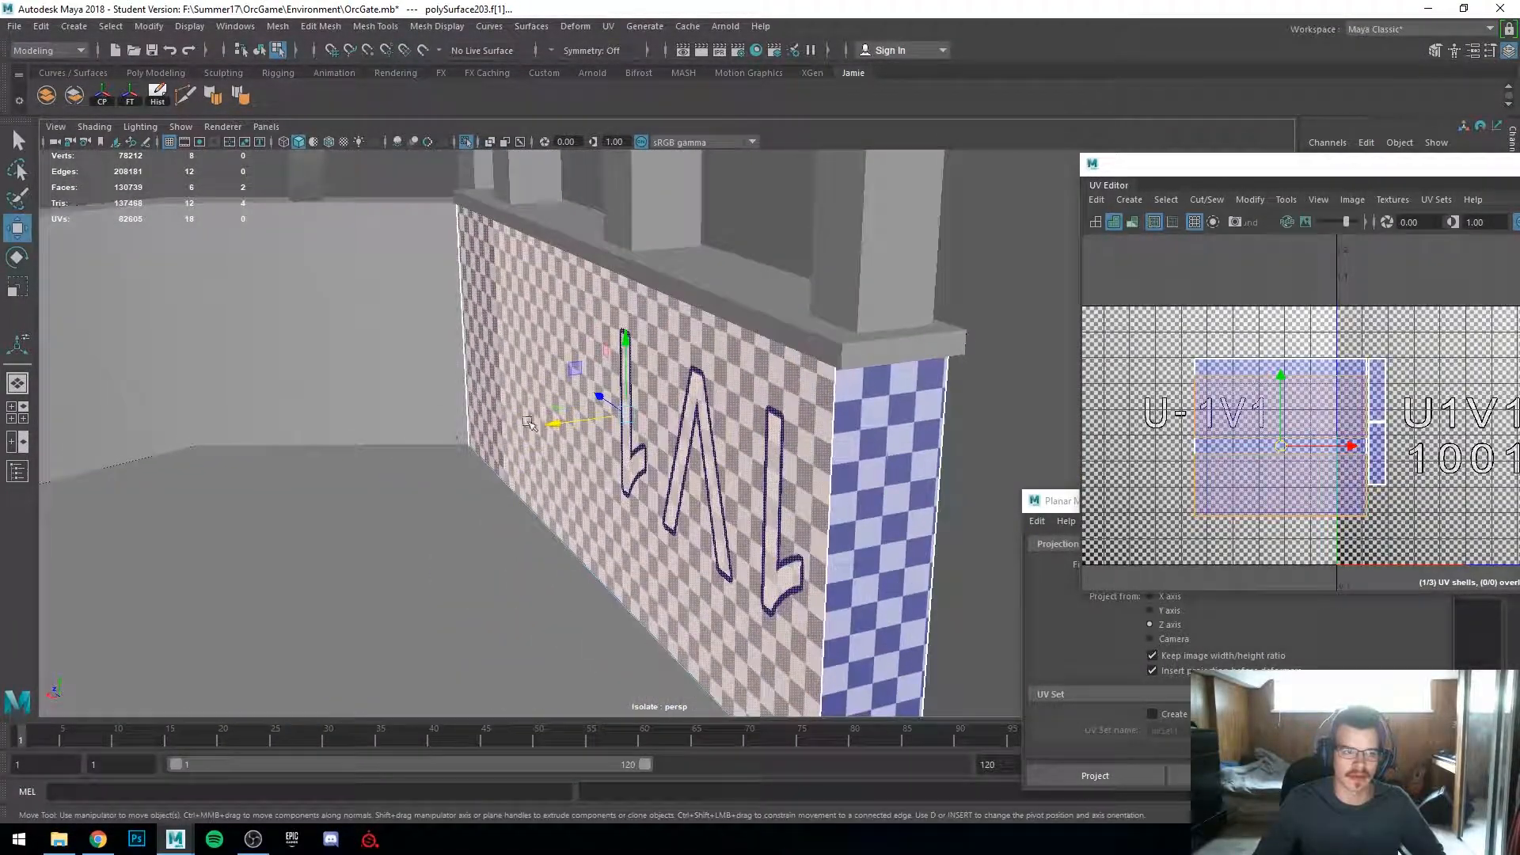
alt+drag(710, 445, 631, 457)
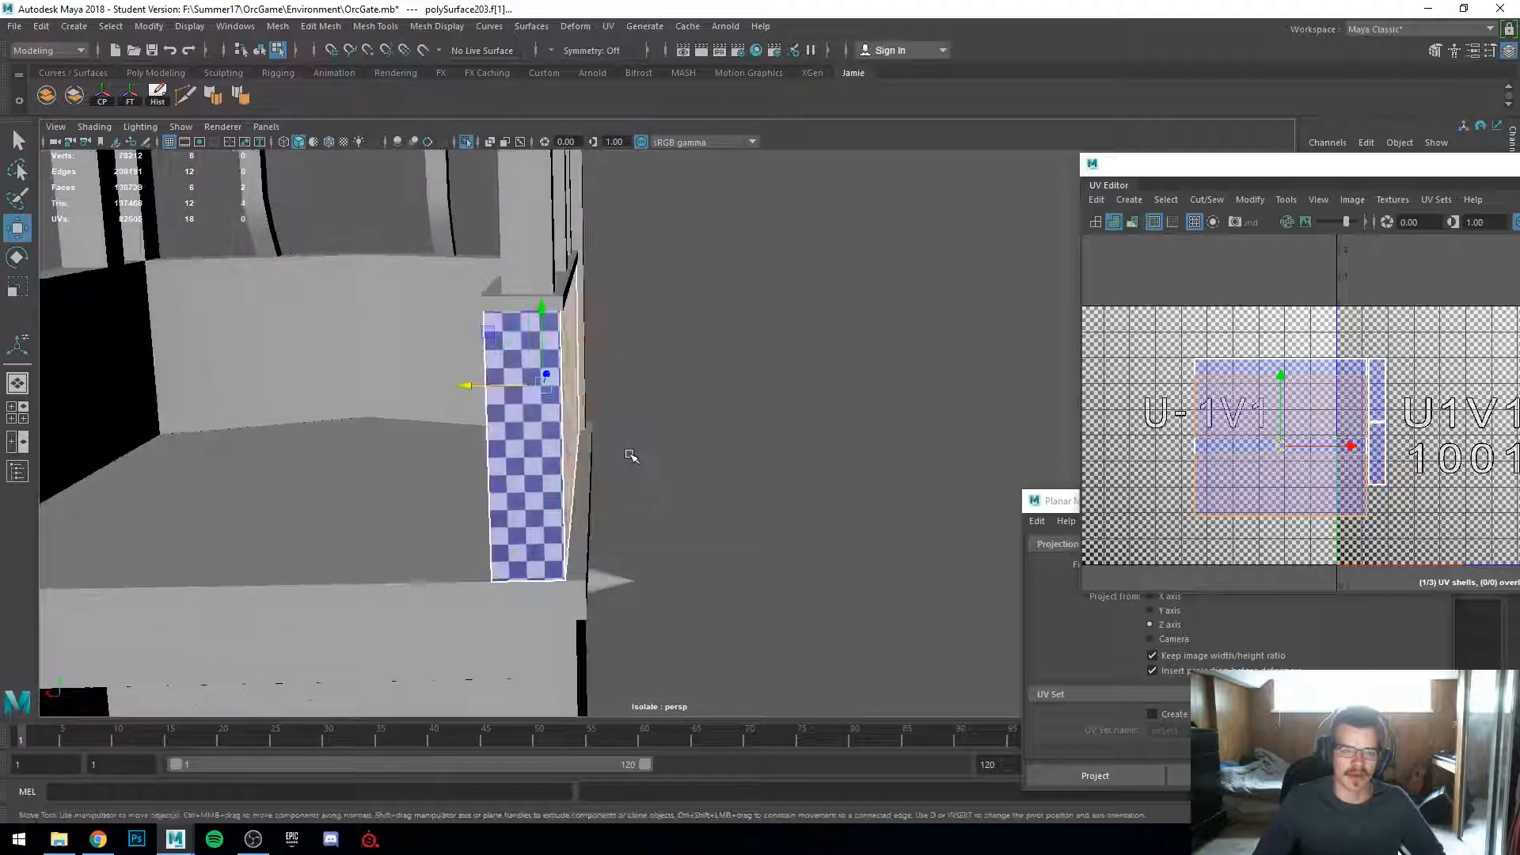
click(561, 422)
alt+drag(415, 492, 273, 516)
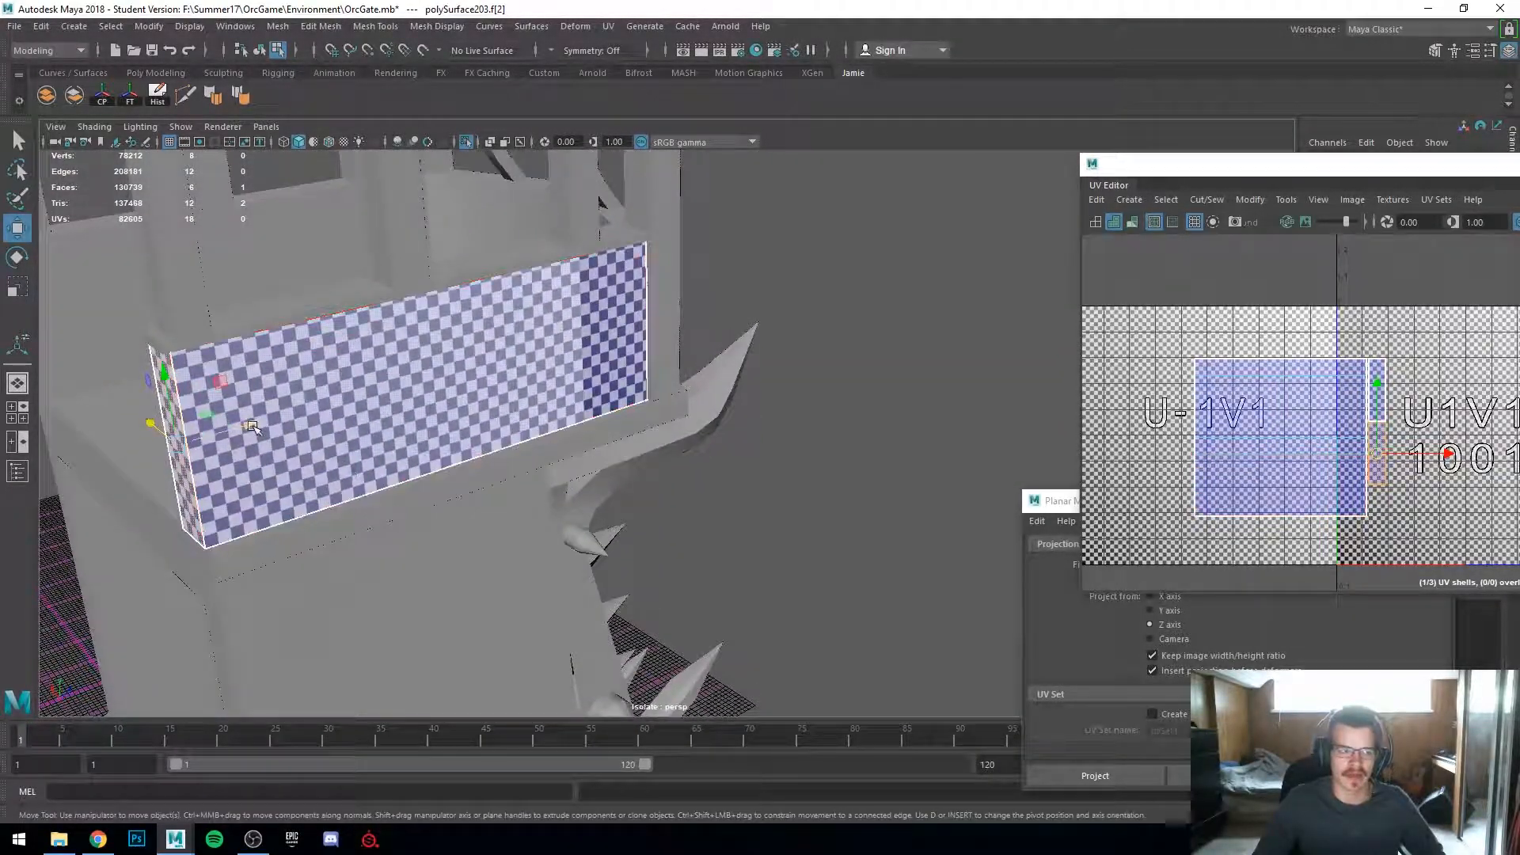
Step: Select the panel's front face and frame it to check its checker density
key(4)
key(5)
mouse_move(443, 443)
alt+mouse_down()
mouse_move(600, 468)
mouse_move(506, 466)
alt+mouse_up()
click(602, 470)
shift+click(515, 463)
alt+drag(388, 475, 516, 494)
click(581, 495)
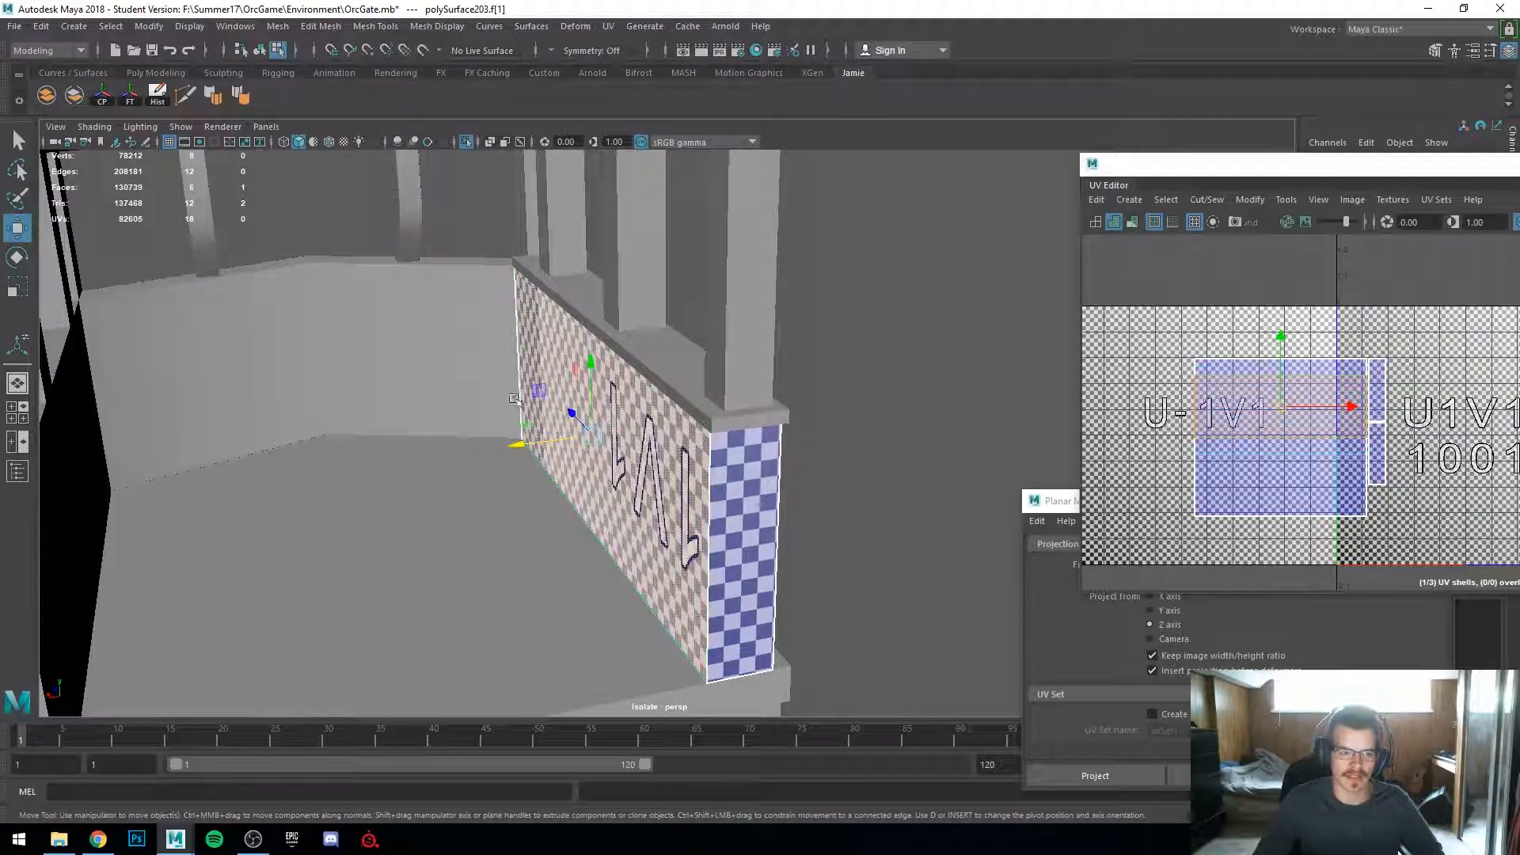
alt+drag(500, 407, 121, 440)
click(465, 435)
scroll(653, 486, down, 5)
alt+drag(653, 485, 775, 518)
scroll(678, 477, up, 3)
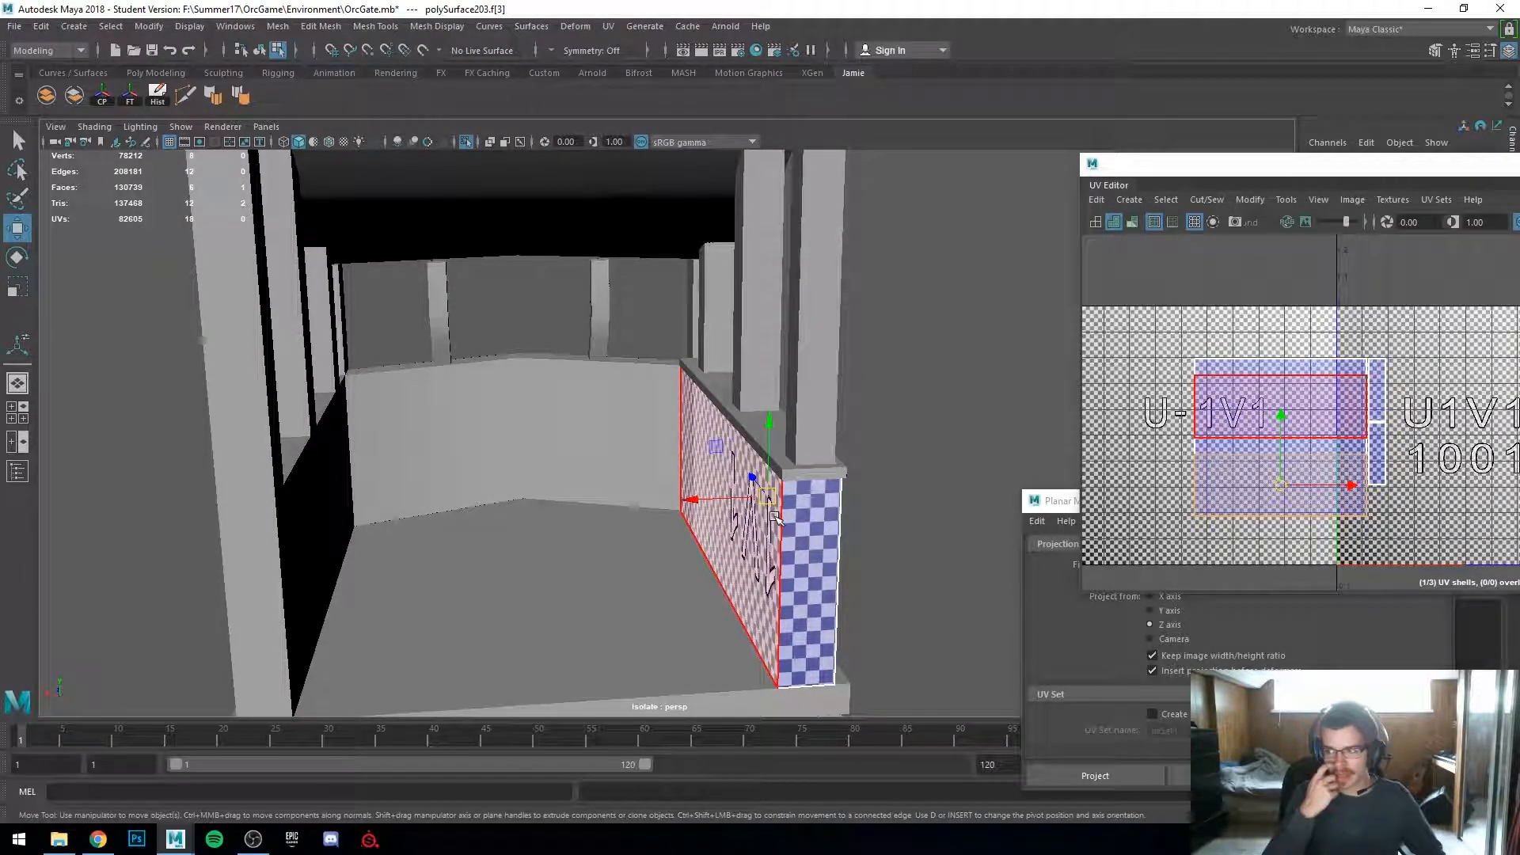
alt+drag(765, 516, 643, 528)
key(f)
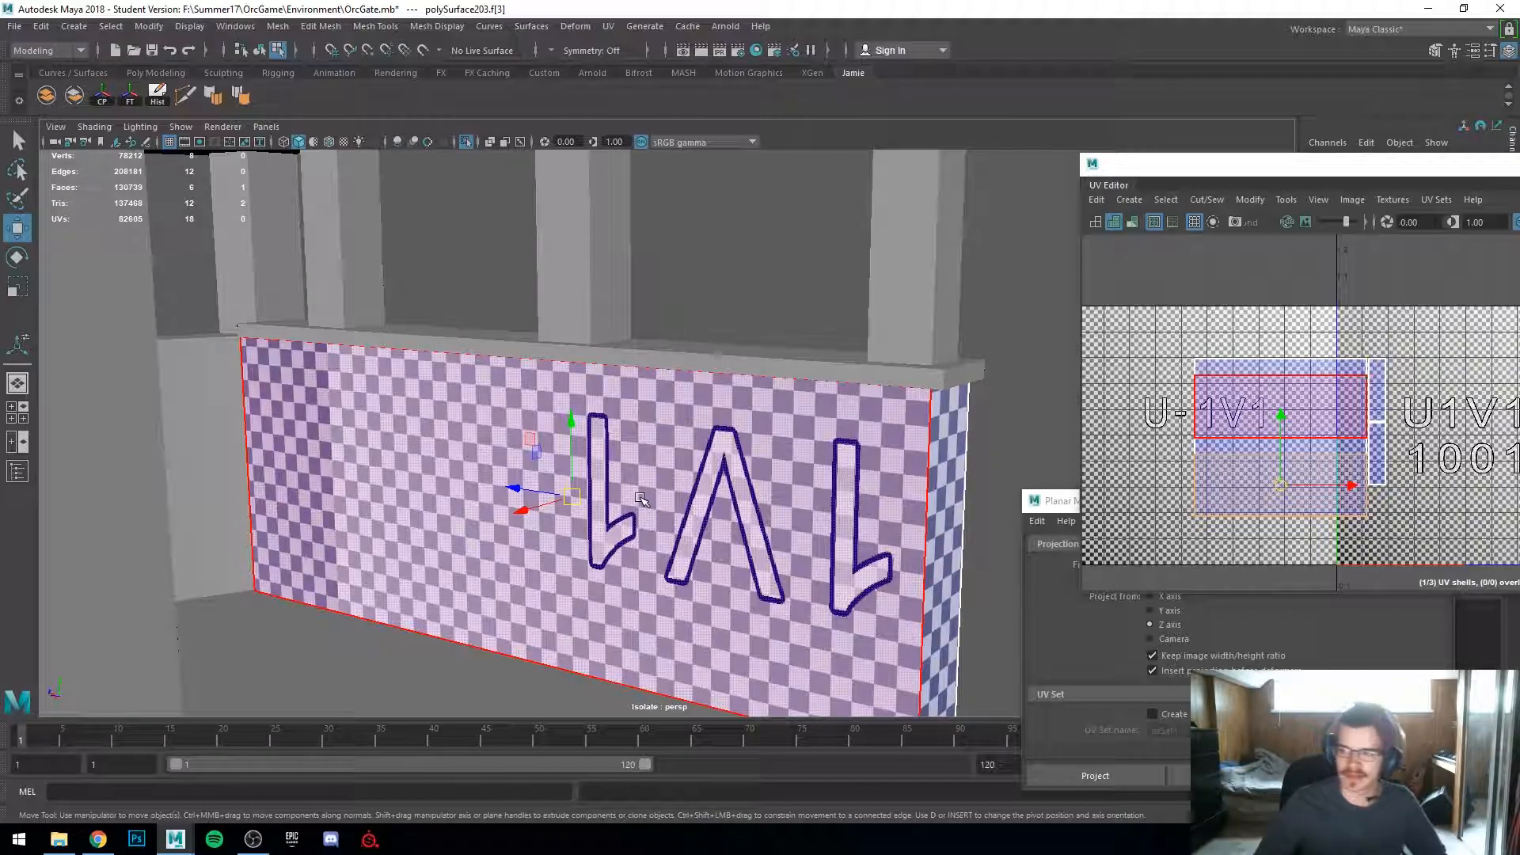
Step: Select the panel's side face and inspect its checker density in shaded display
mouse_move(641, 498)
alt+mouse_down()
mouse_move(584, 520)
mouse_move(451, 441)
mouse_move(882, 547)
mouse_move(696, 499)
mouse_move(245, 527)
mouse_move(451, 532)
alt+mouse_up()
click(478, 454)
key(4)
key(5)
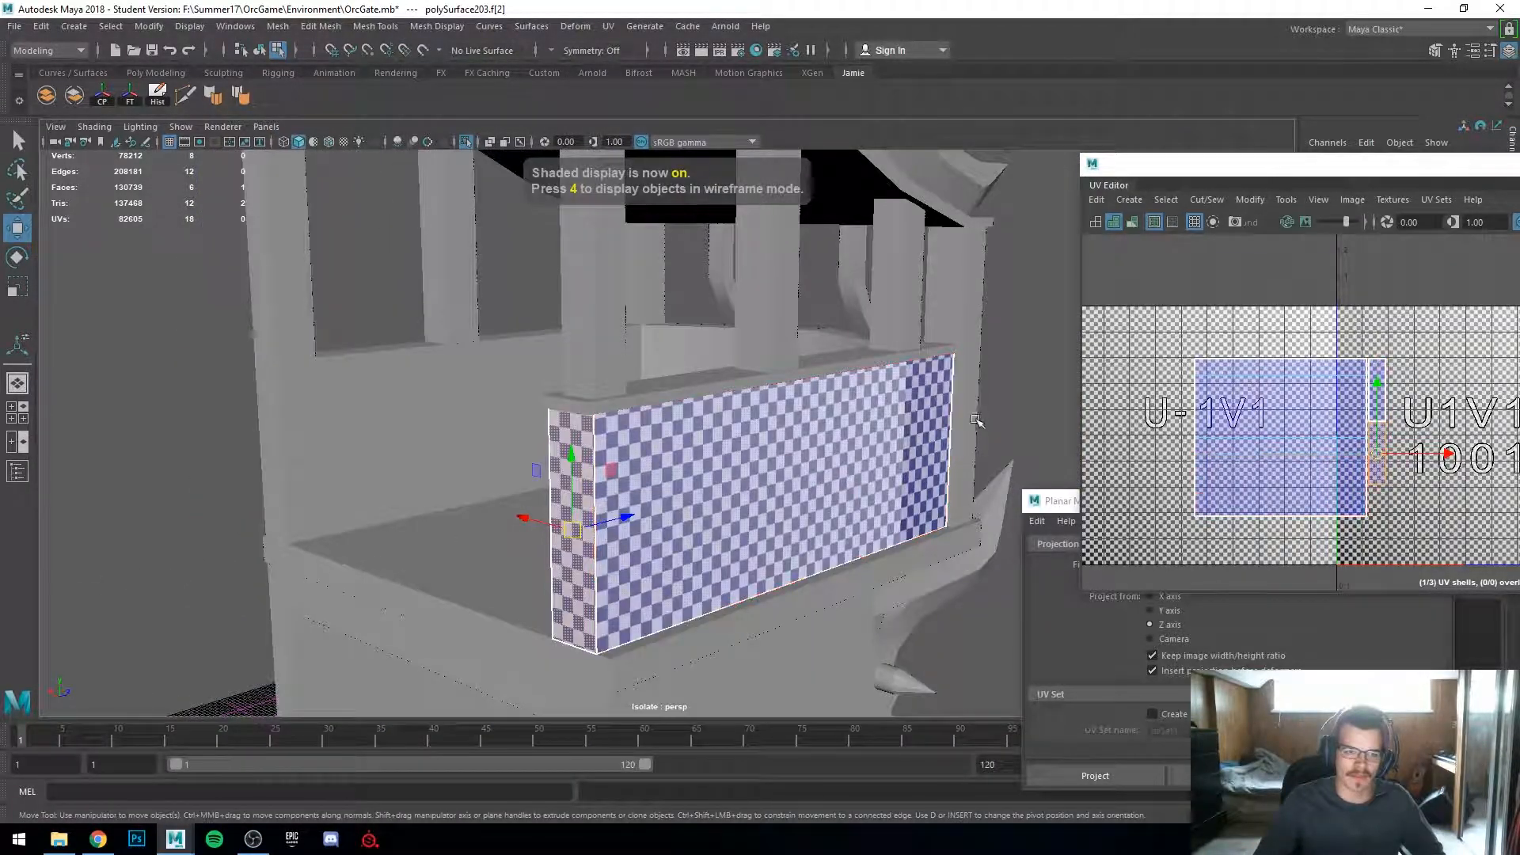
alt+drag(979, 425, 1043, 462)
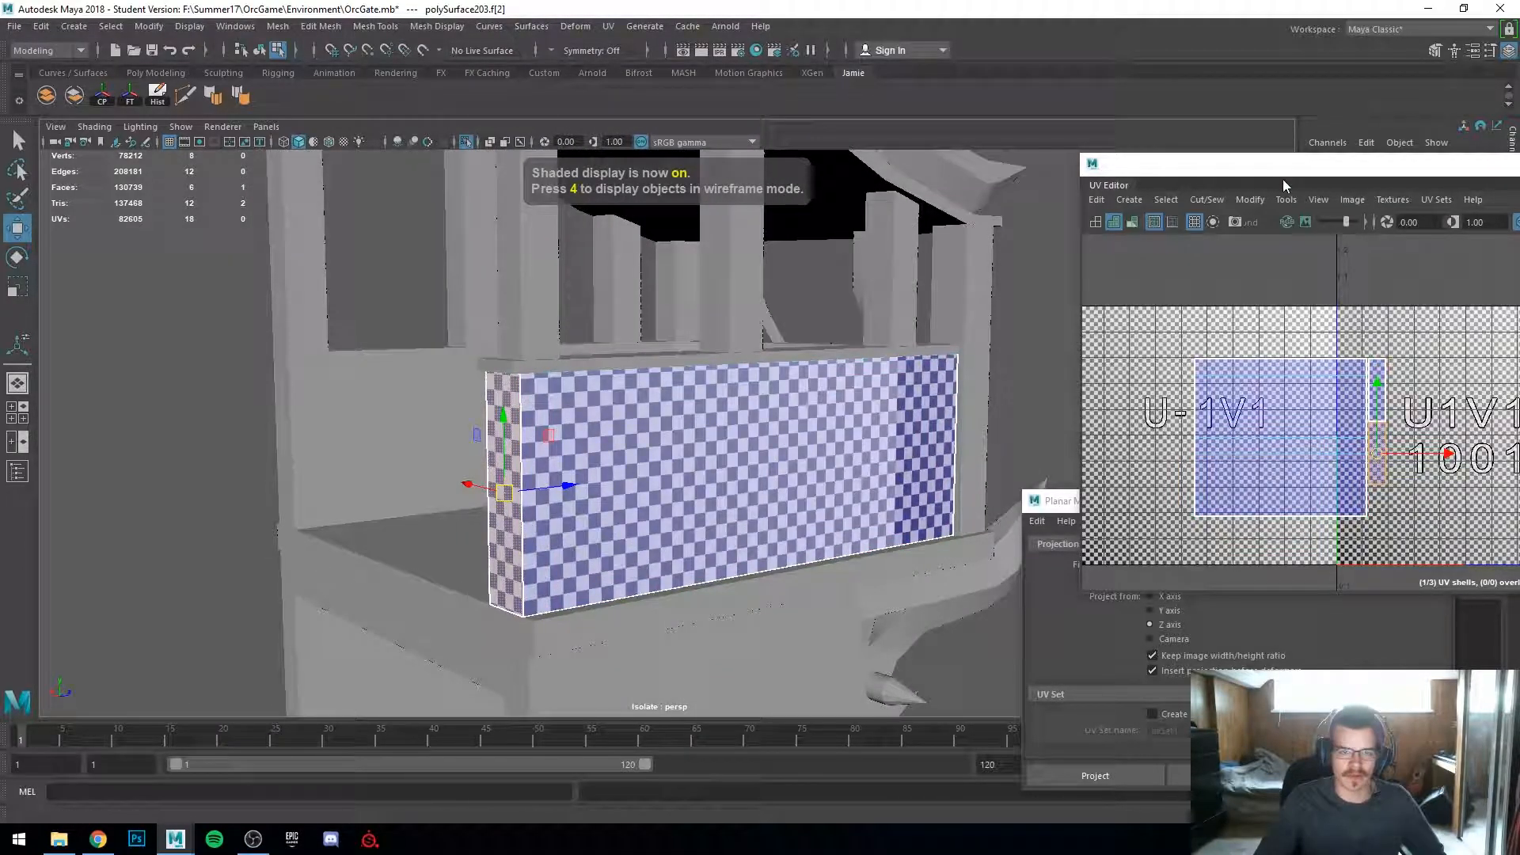
Step: Maximize the UV Editor and realign the lower strip shell beside the main panel shell
drag(1275, 167, 666, 2)
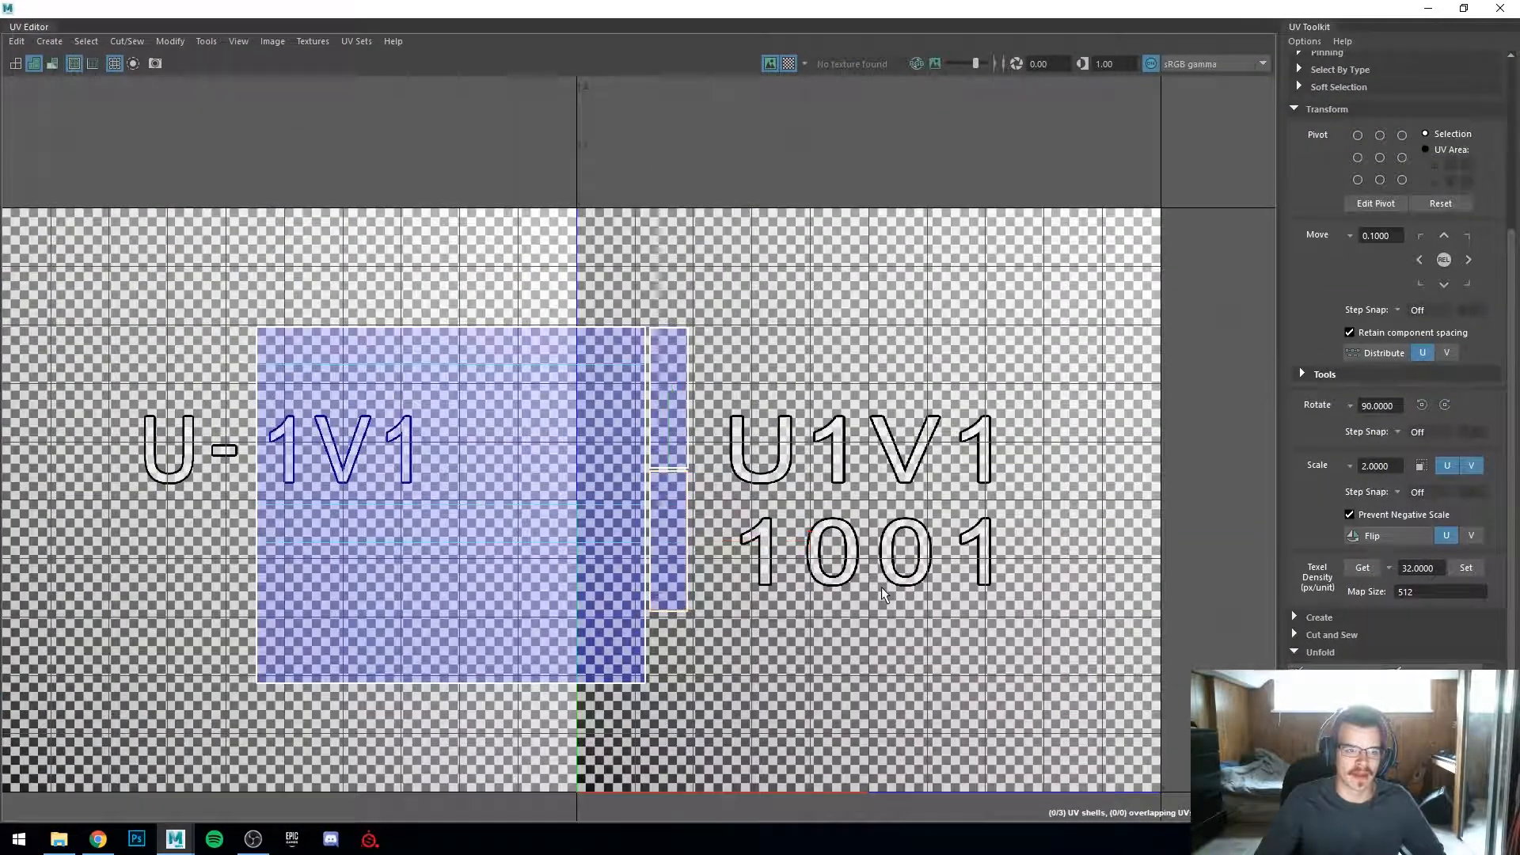
scroll(871, 585, up, 3)
scroll(601, 484, down, 3)
alt+middle_drag(585, 546, 766, 601)
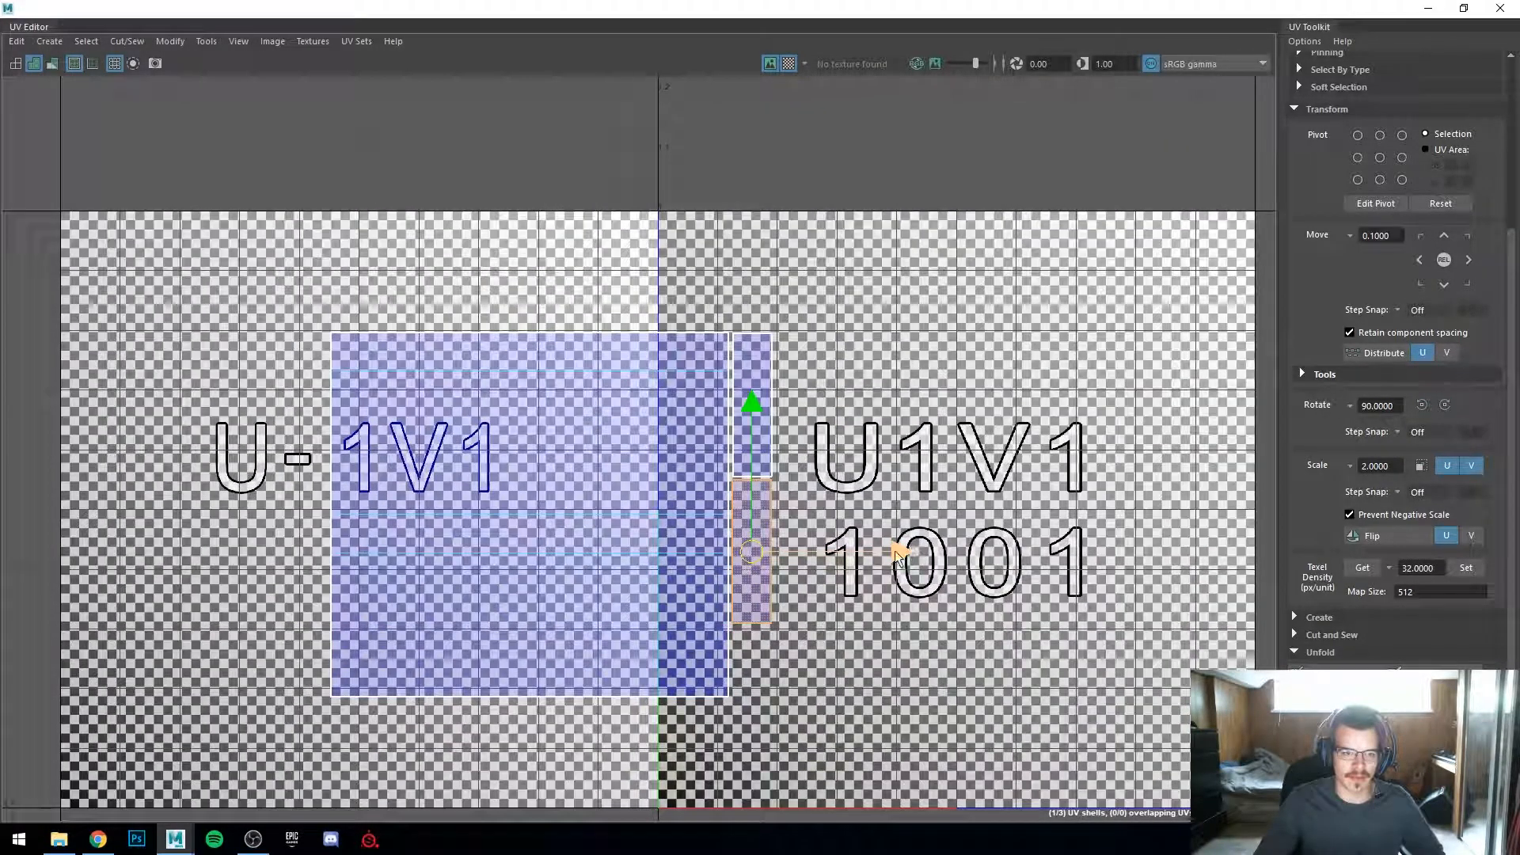
drag(898, 554, 1016, 552)
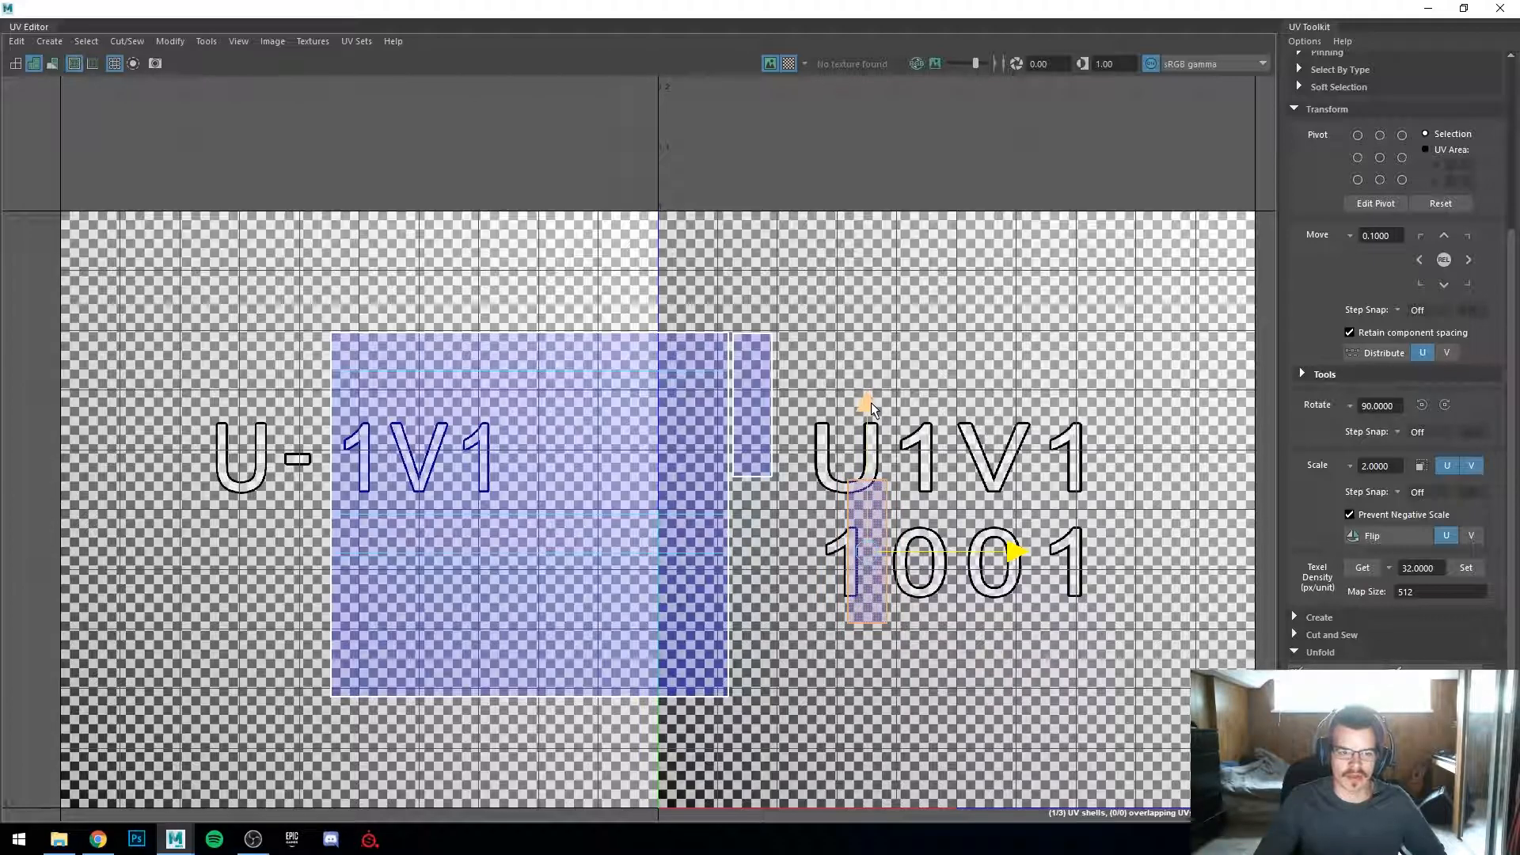
drag(871, 402, 947, 405)
click(760, 450)
mouse_move(801, 259)
mouse_down()
mouse_move(804, 182)
mouse_move(804, 277)
mouse_up()
drag(942, 425, 1002, 425)
drag(865, 288, 867, 376)
scroll(863, 605, up, 3)
drag(1050, 483, 710, 493)
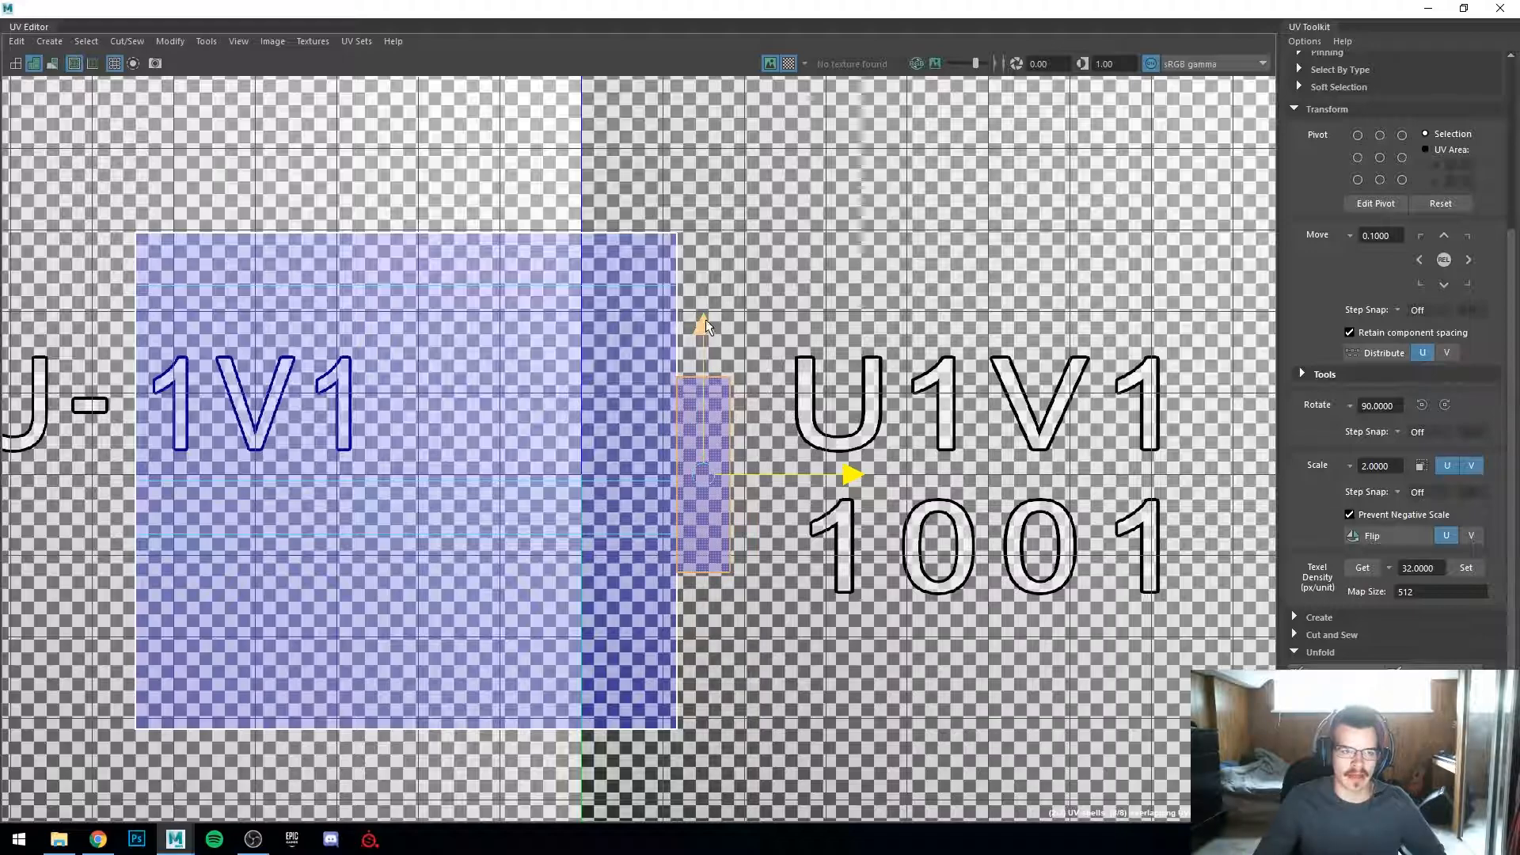
Step: Fine-tune the strip shell's position against the main shell's edge at close zoom
drag(706, 325, 732, 251)
drag(845, 349, 859, 350)
scroll(782, 405, up, 8)
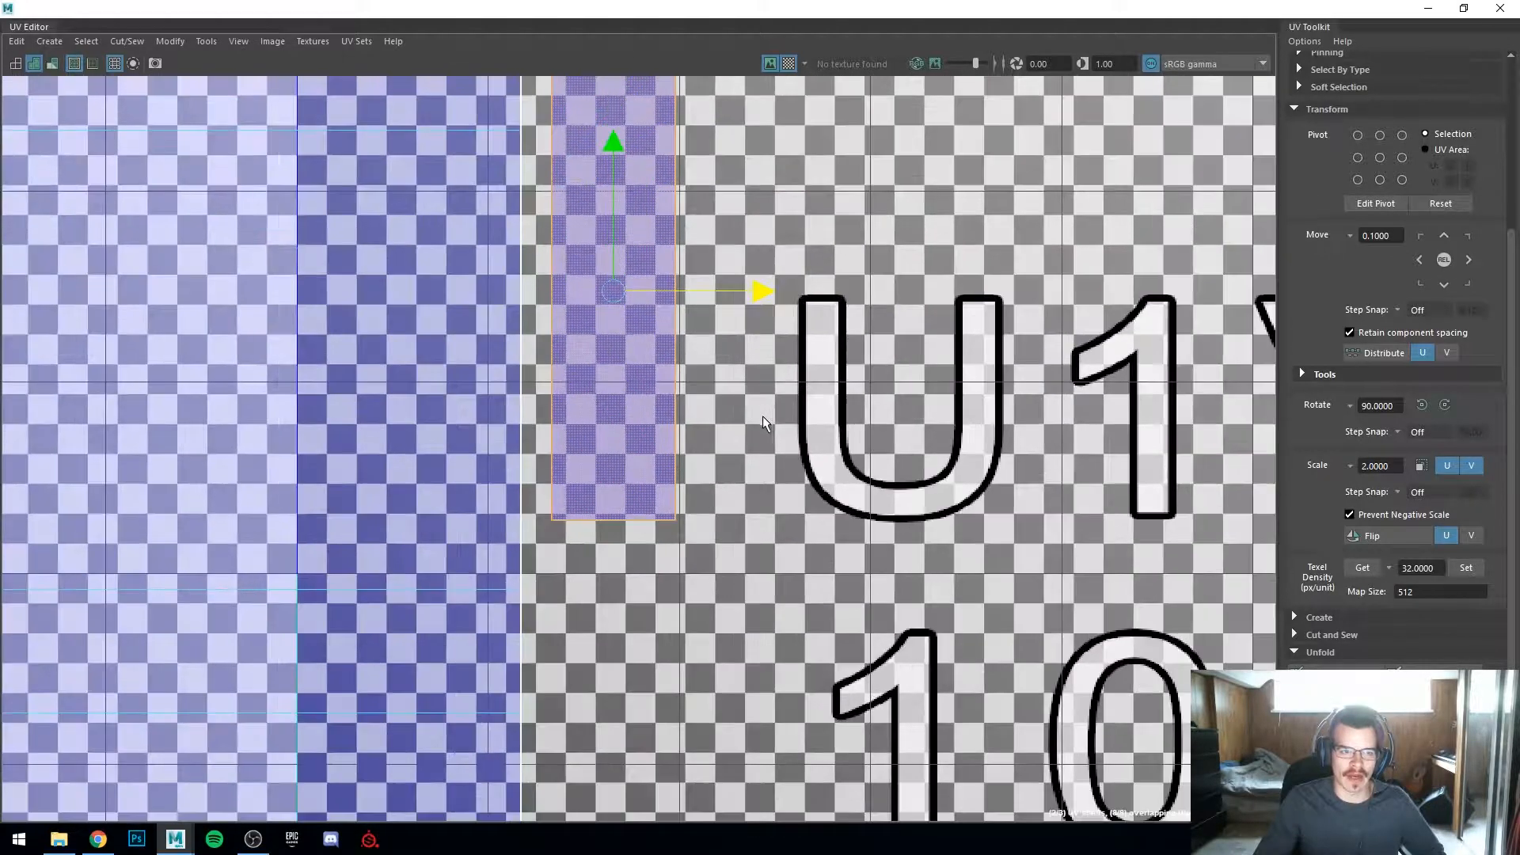
alt+middle_drag(765, 414, 888, 616)
click(912, 642)
click(795, 570)
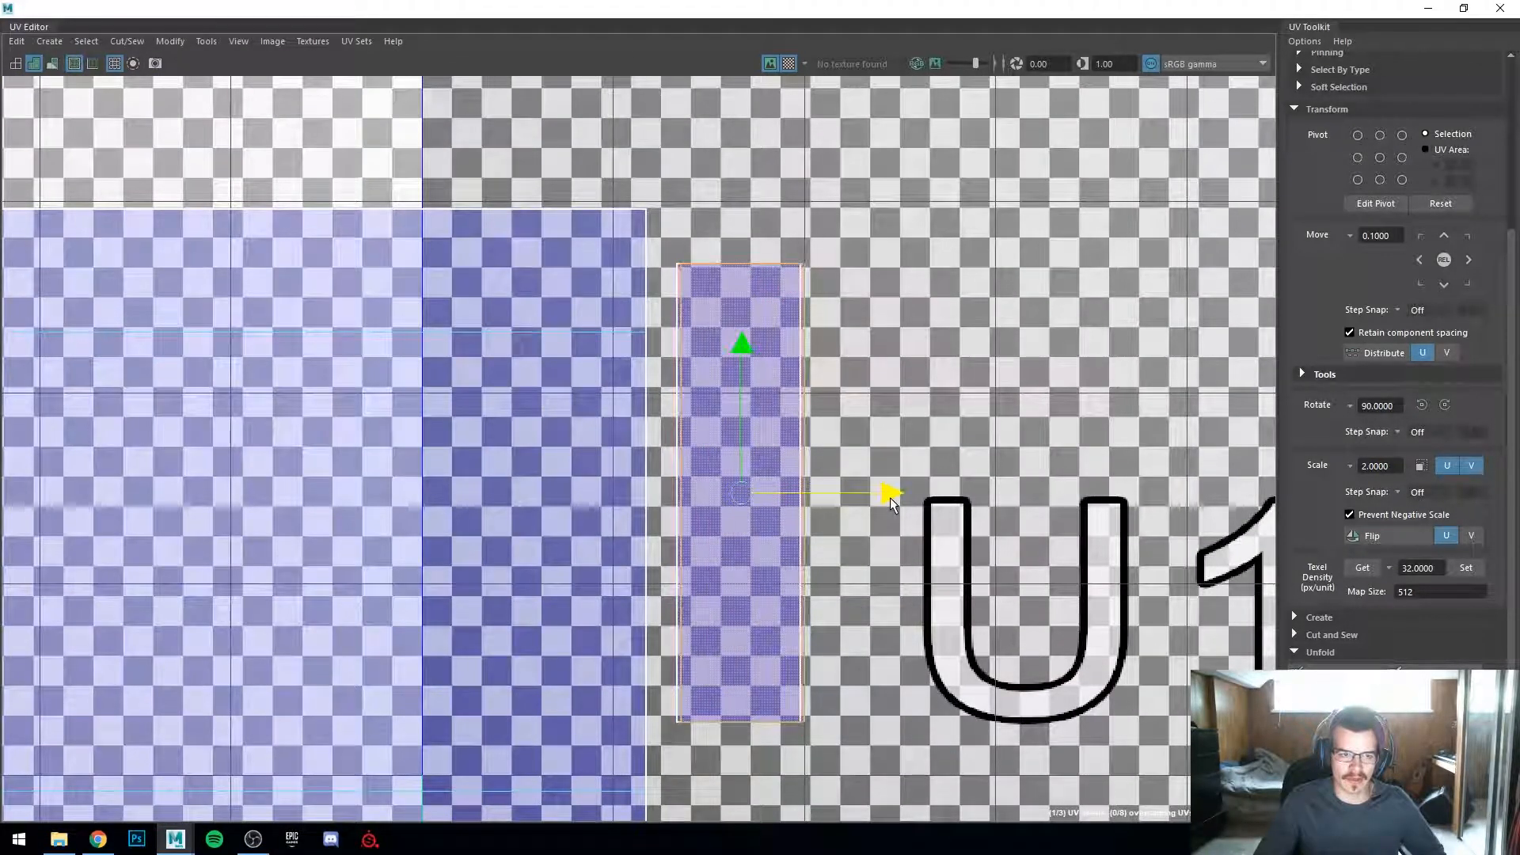
click(886, 539)
scroll(887, 538, up, 2)
scroll(777, 568, up, 2)
alt+middle_drag(776, 567, 849, 602)
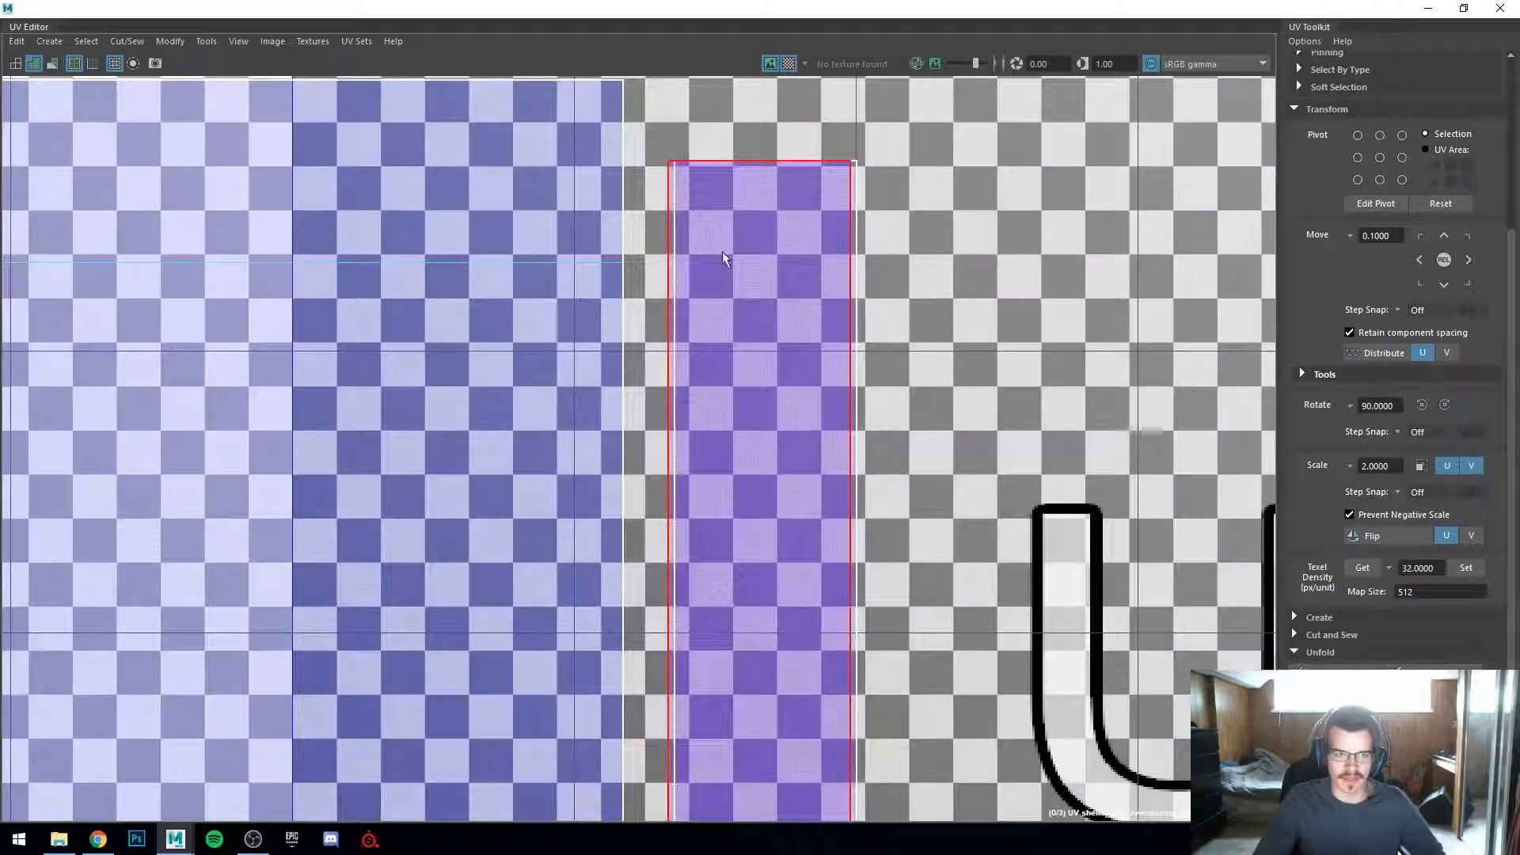
alt+middle_drag(748, 763, 776, 552)
click(820, 228)
click(995, 302)
scroll(995, 302, down, 2)
right_drag(845, 265, 836, 220)
scroll(1010, 267, down, 5)
Step: Restore the UV Editor window and inspect the panel's checker pattern around the gate in the viewport
drag(787, 10, 949, 87)
alt+middle_drag(465, 527, 248, 547)
alt+drag(248, 548, 293, 506)
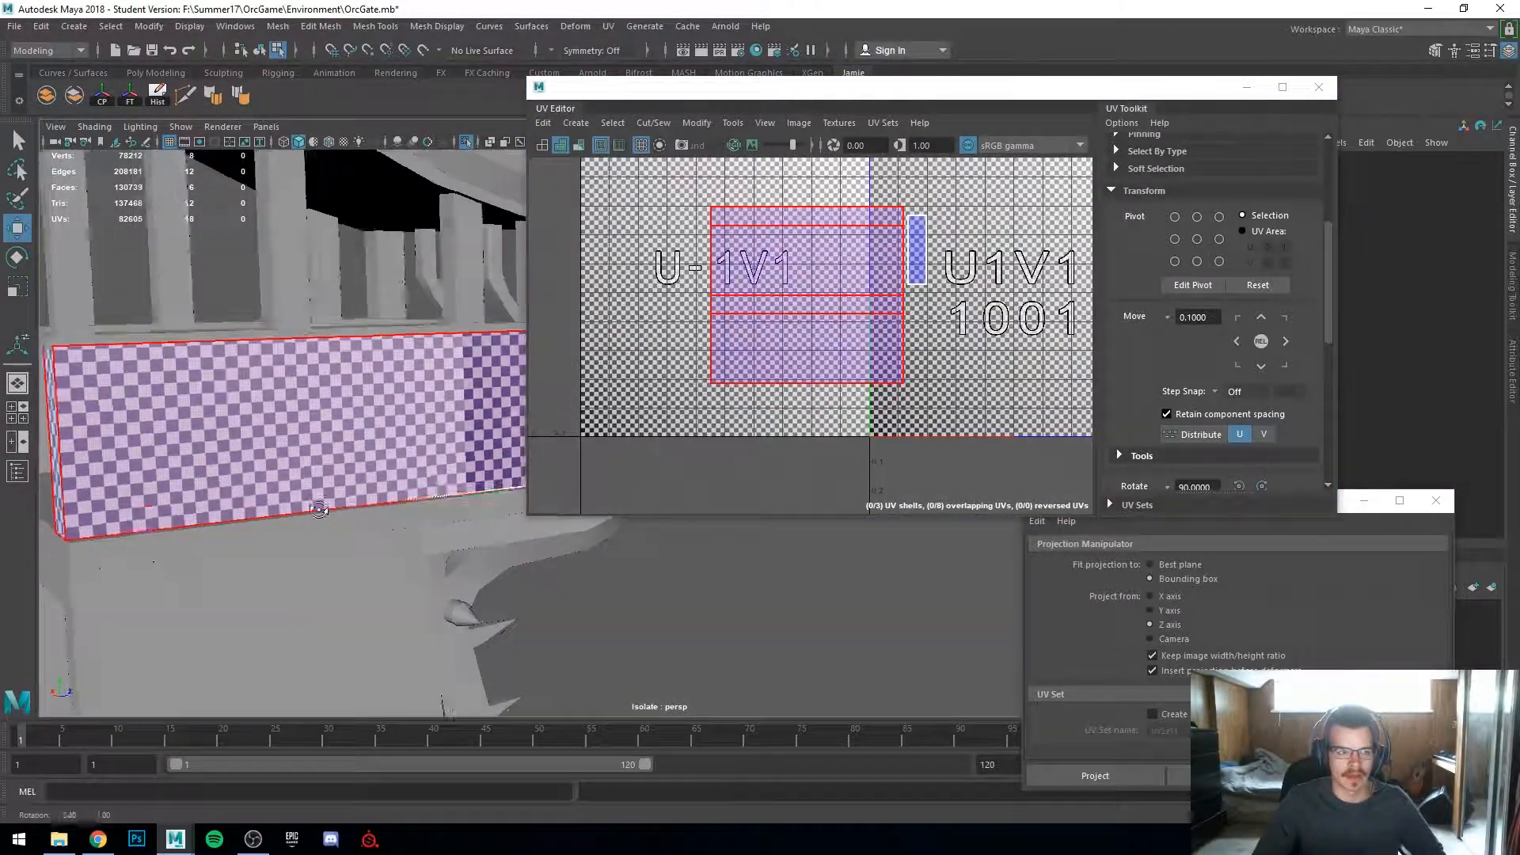
scroll(316, 443, down, 3)
right_drag(333, 385, 410, 358)
scroll(472, 445, down, 3)
alt+drag(473, 445, 306, 452)
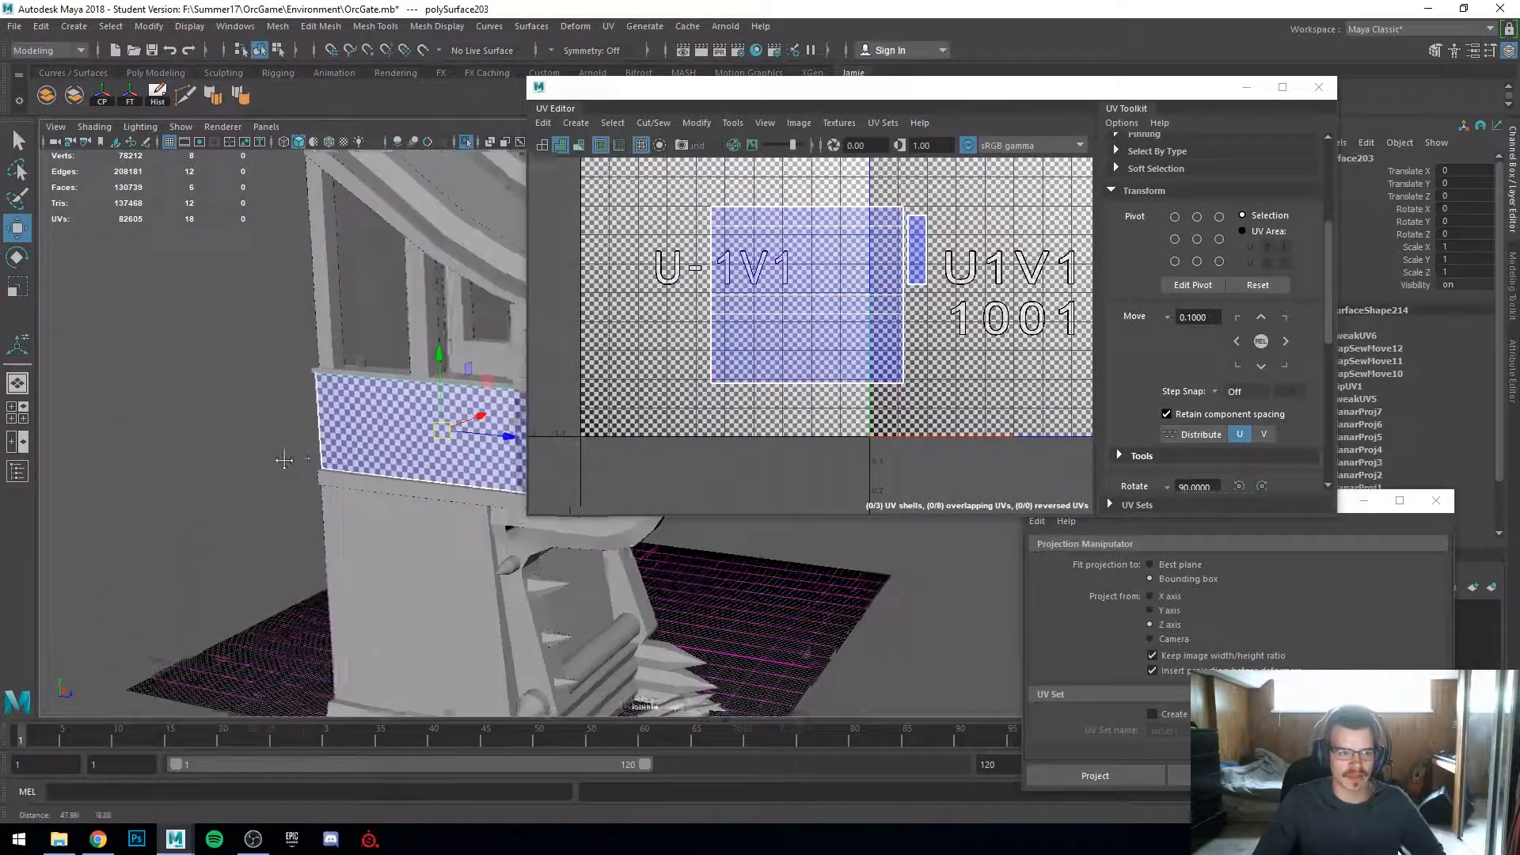
alt+middle_drag(306, 453, 119, 459)
scroll(119, 460, up, 2)
drag(893, 93, 1237, 157)
alt+drag(672, 396, 481, 409)
scroll(507, 420, up, 4)
alt+drag(583, 441, 617, 340)
Step: Select the spiked bar and examine its faces and overlapping UVs in the UV Editor
click(626, 327)
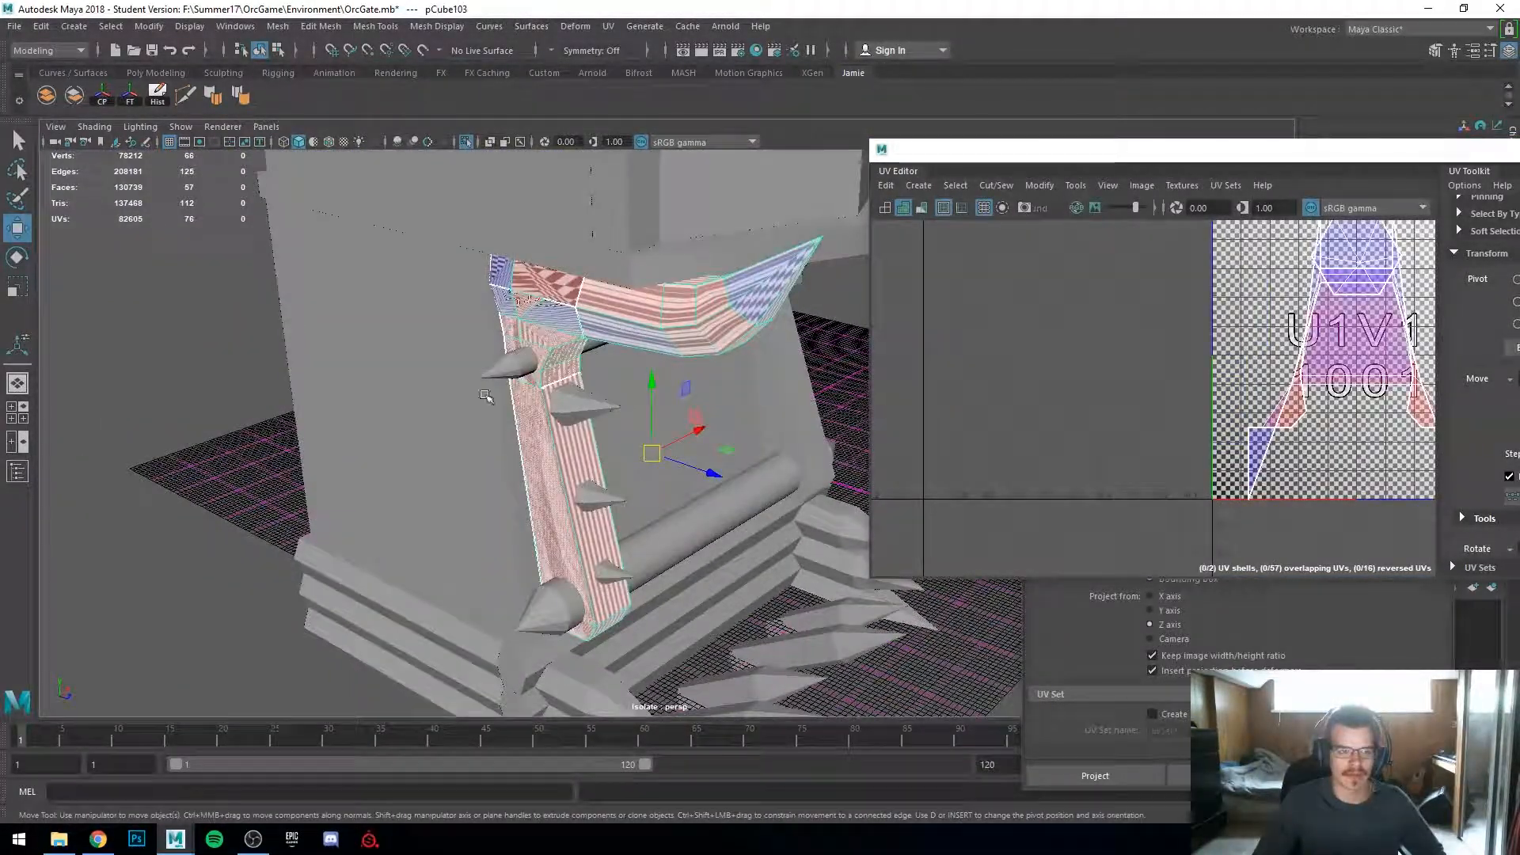
alt+drag(473, 403, 427, 409)
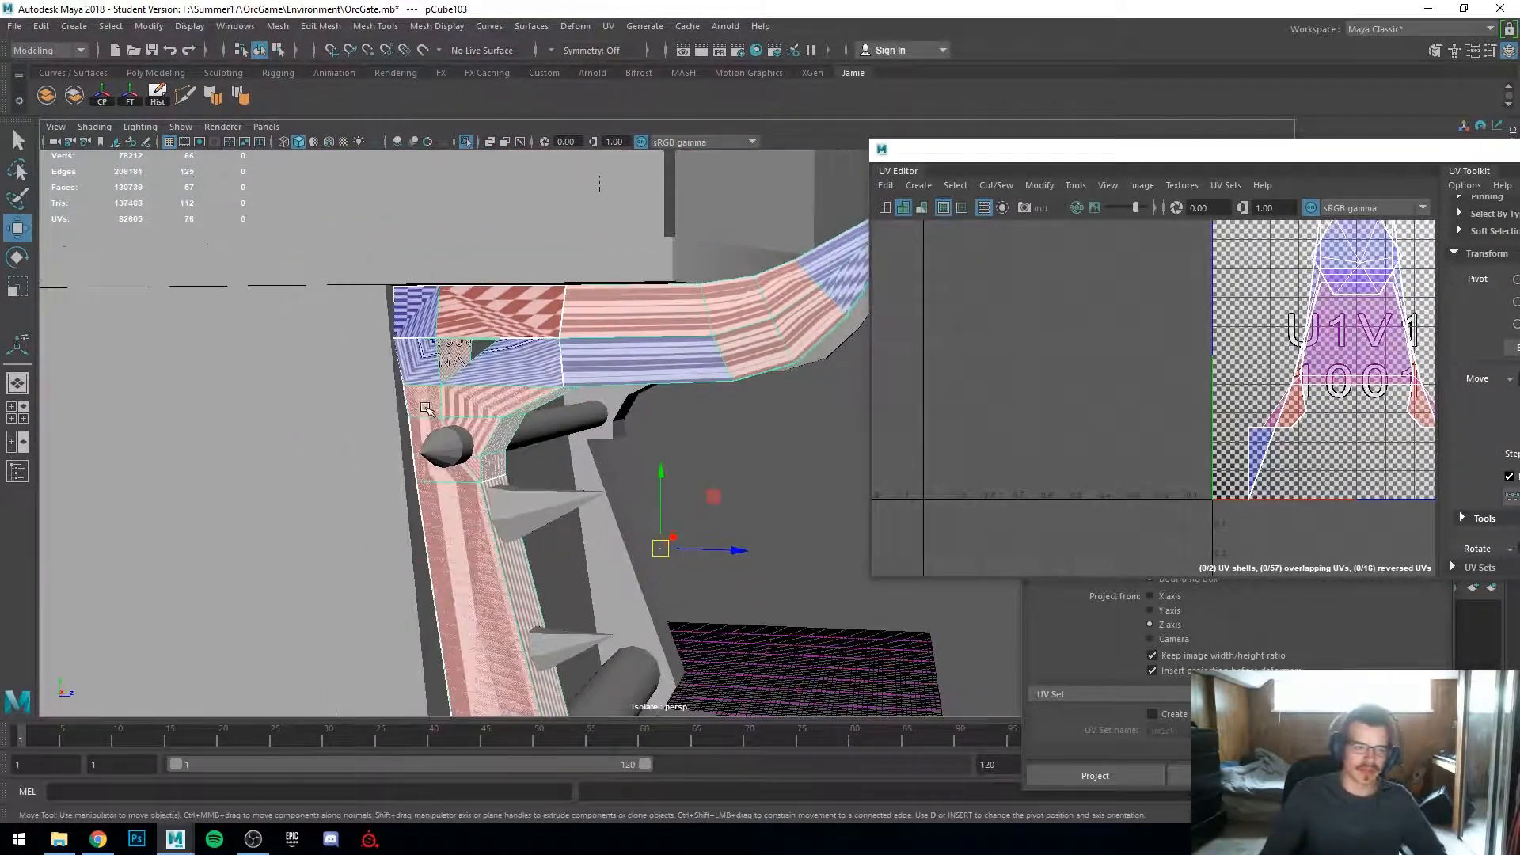
alt+drag(501, 466, 484, 428)
right_drag(624, 179, 624, 218)
click(612, 527)
scroll(594, 641, down, 3)
alt+middle_drag(593, 641, 596, 540)
double_click(621, 610)
alt+drag(543, 486, 821, 471)
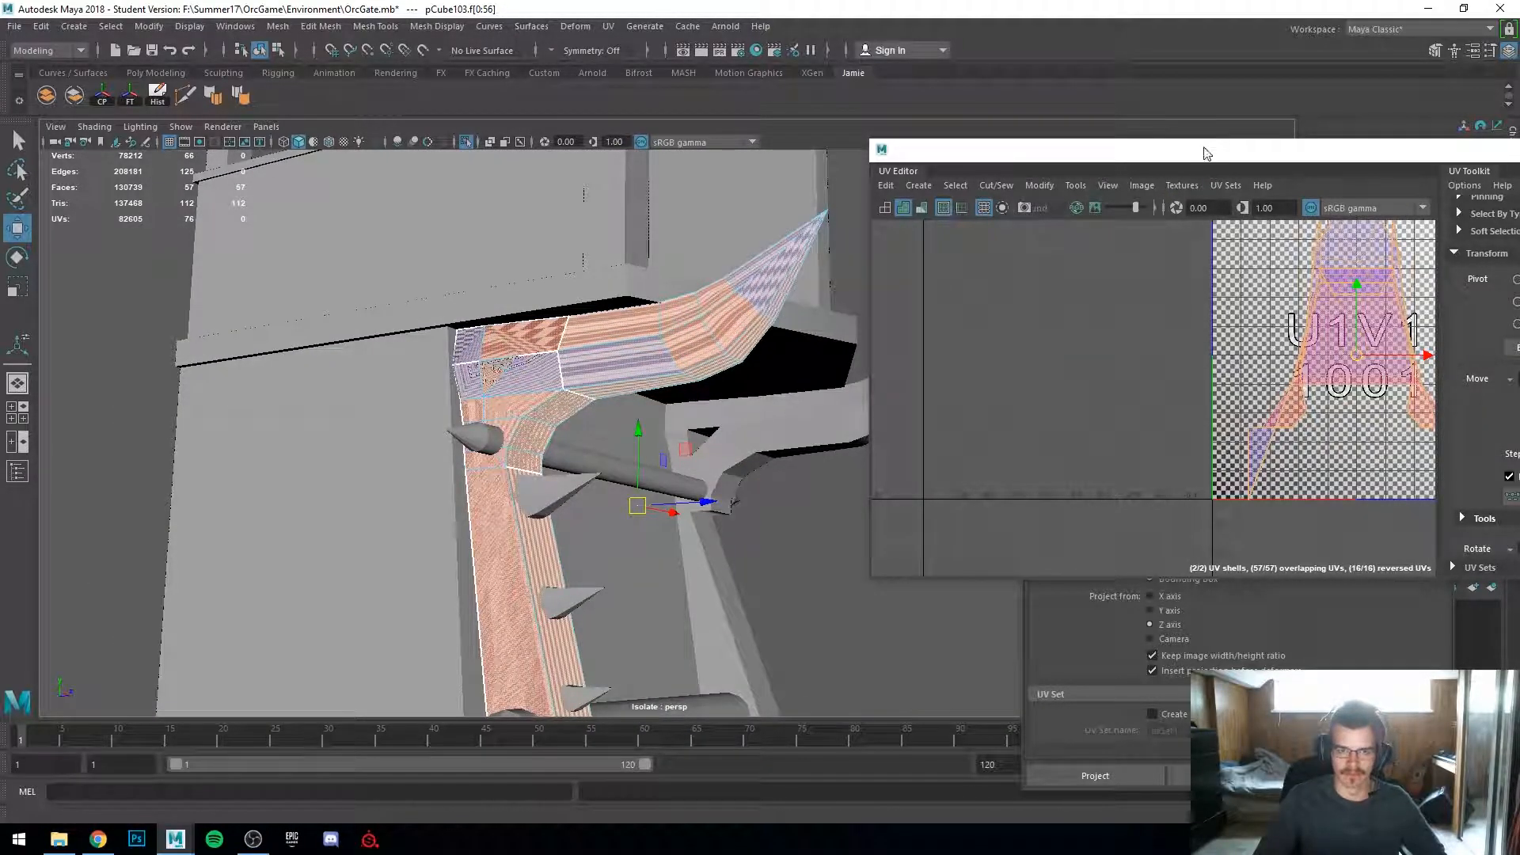
drag(1201, 150, 1078, 93)
double_click(1453, 94)
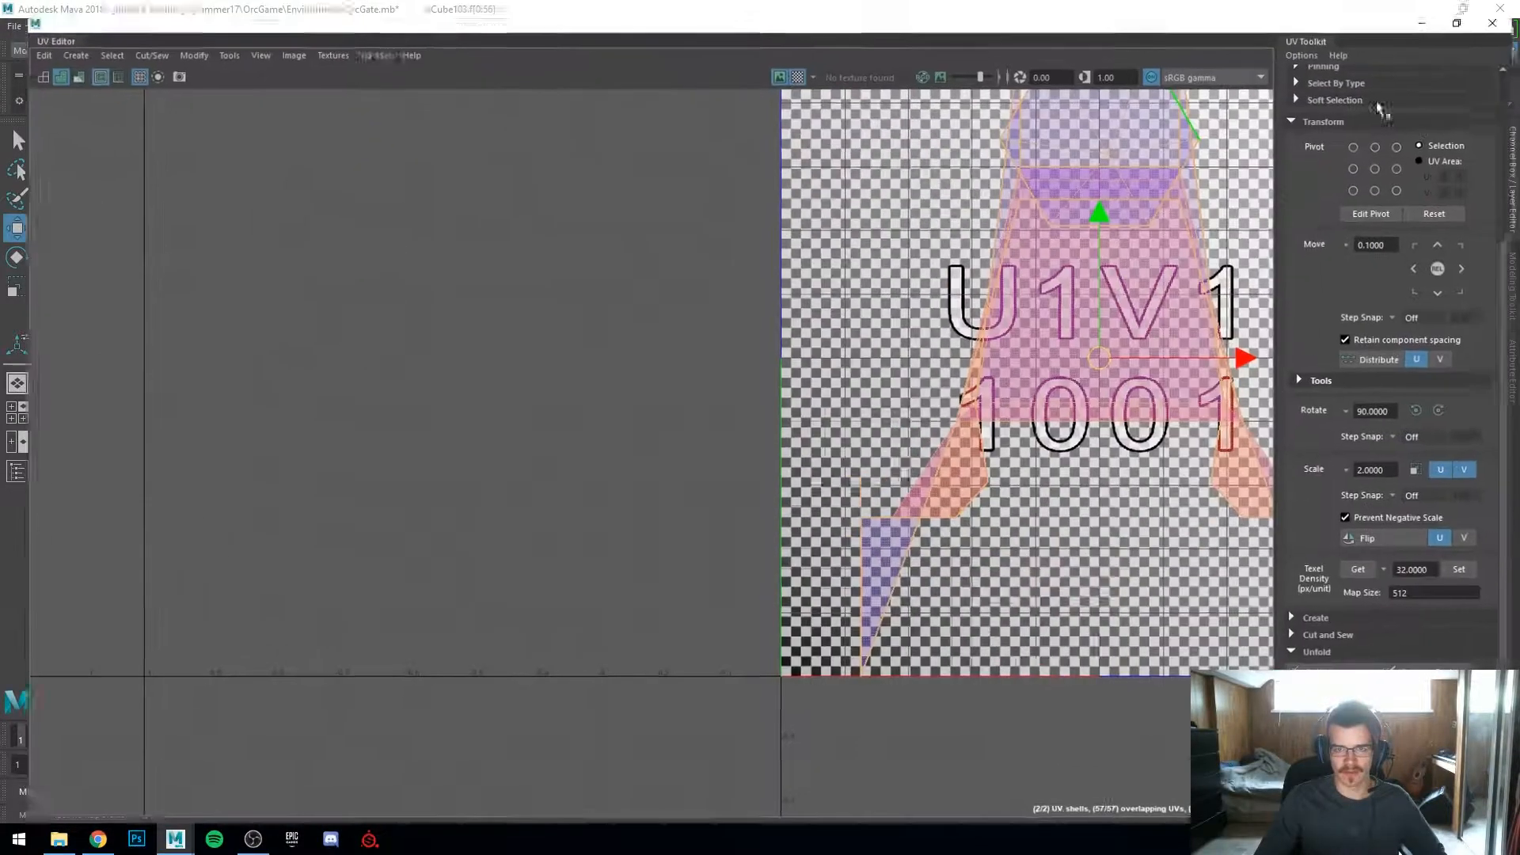
drag(761, 16, 1208, 221)
Step: Inspect individual faces along the spiked bar from several angles
alt+drag(557, 399, 597, 443)
click(678, 458)
key(ctrl+z)
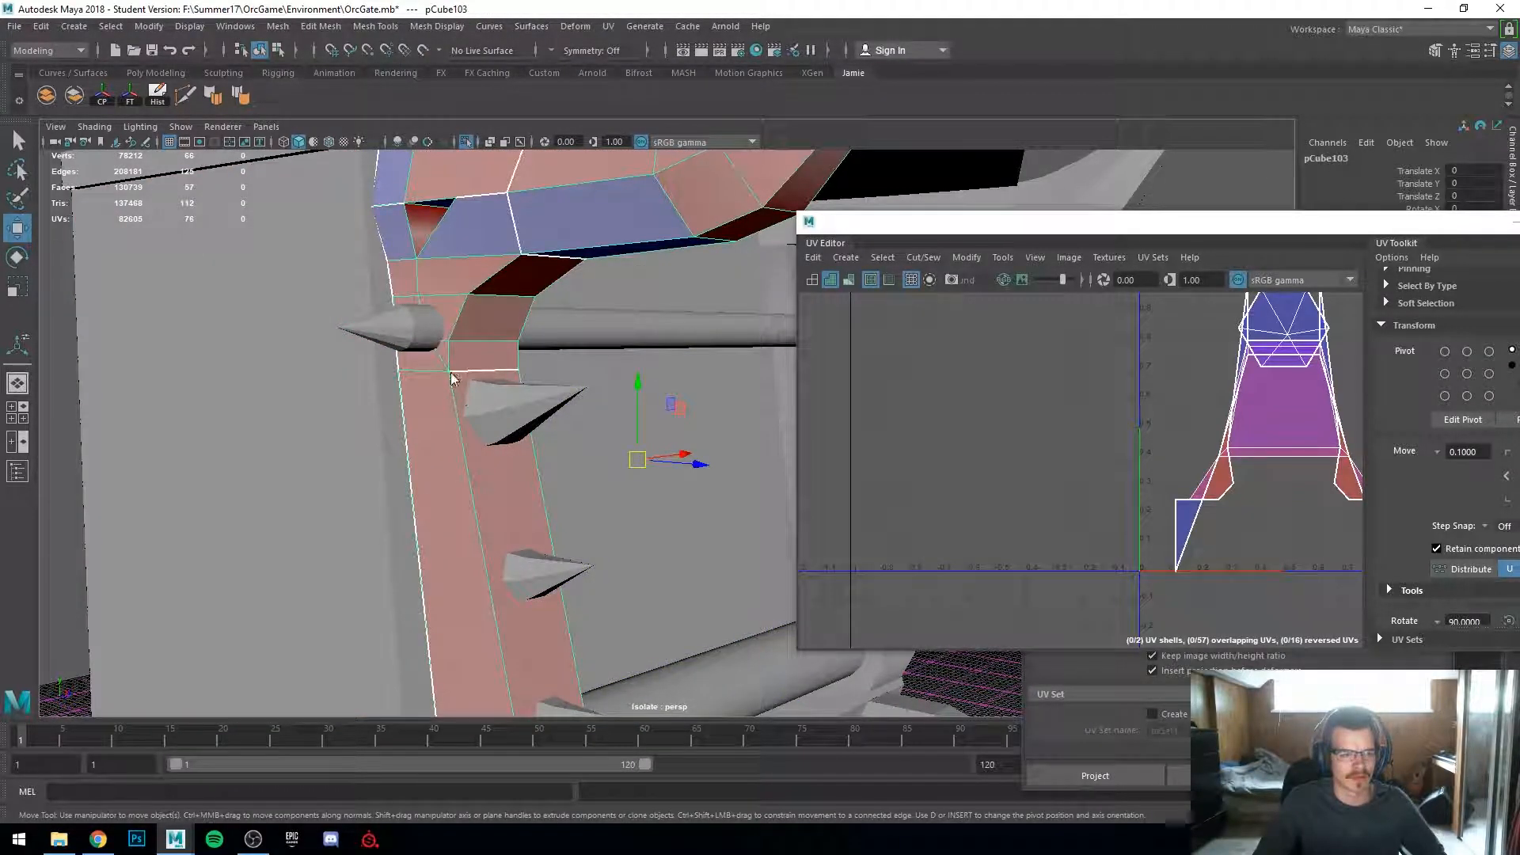
right_drag(451, 374, 460, 420)
click(484, 506)
scroll(539, 402, down, 4)
alt+drag(525, 412, 633, 340)
shift+double_click(764, 207)
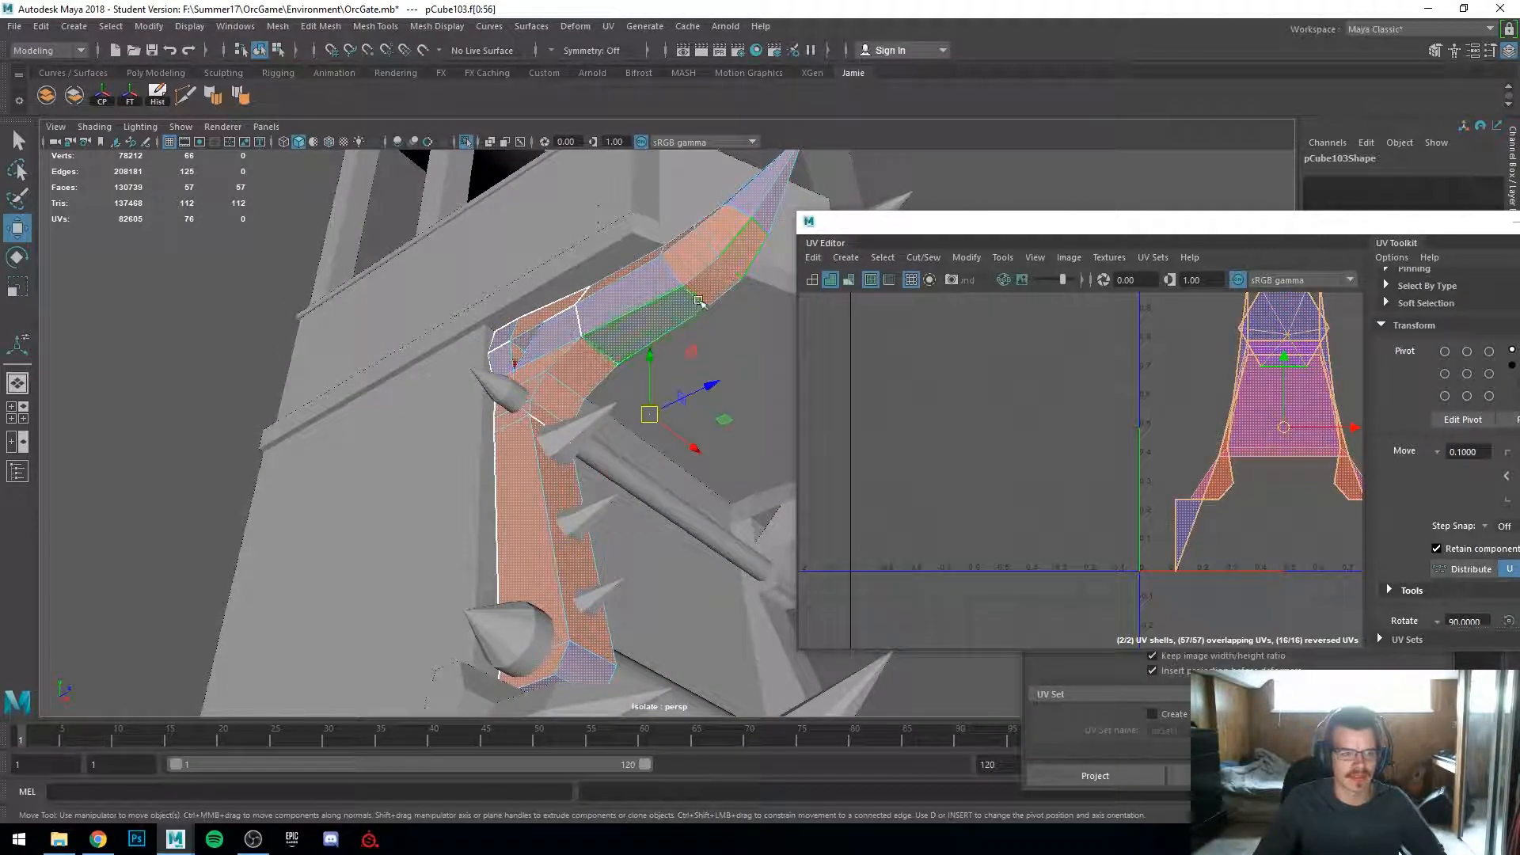
key(ctrl+z)
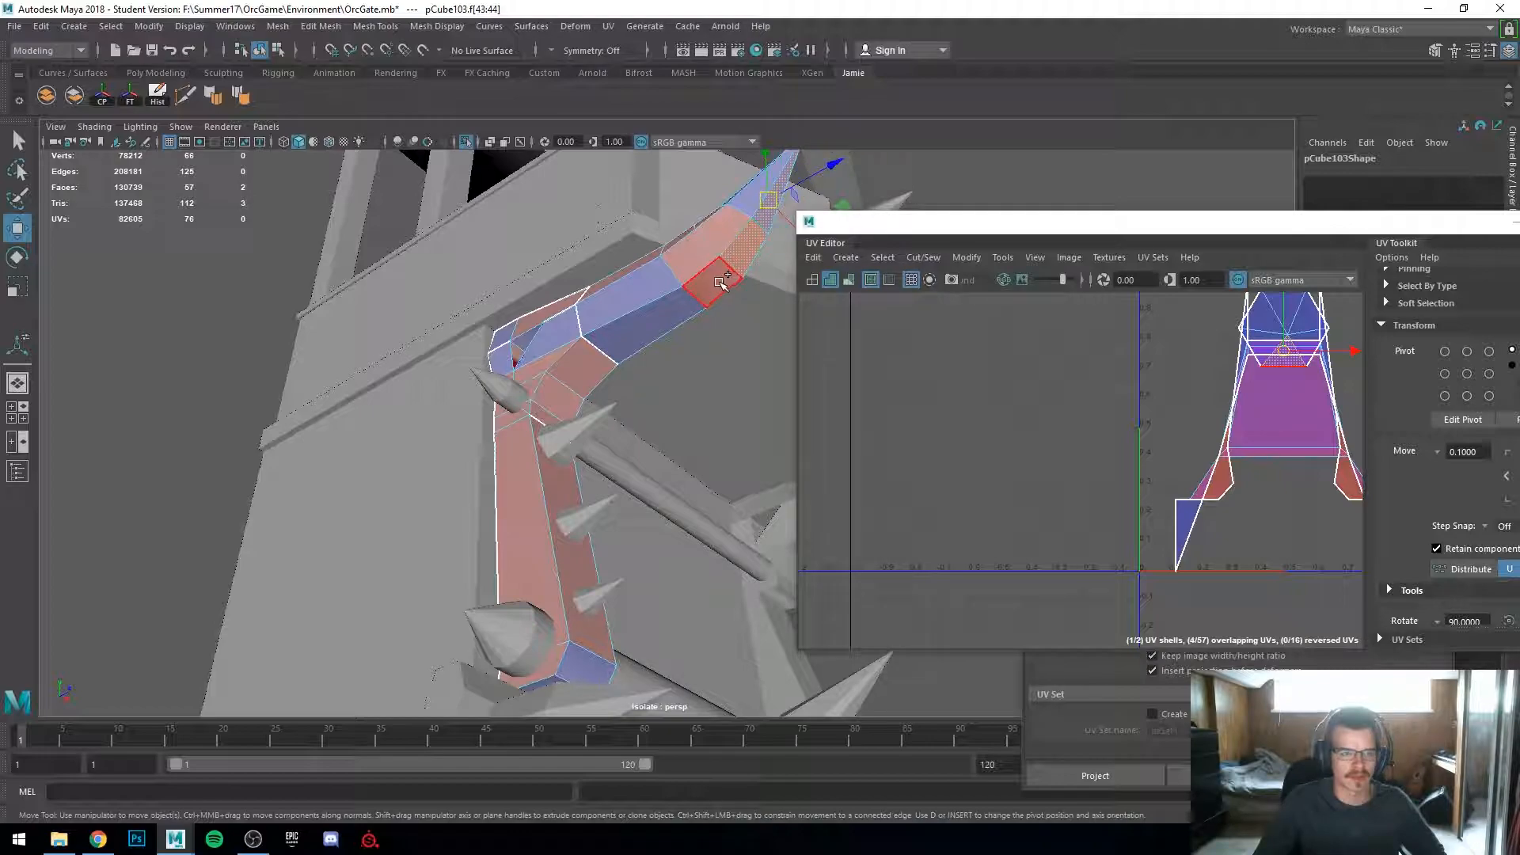
shift+click(549, 420)
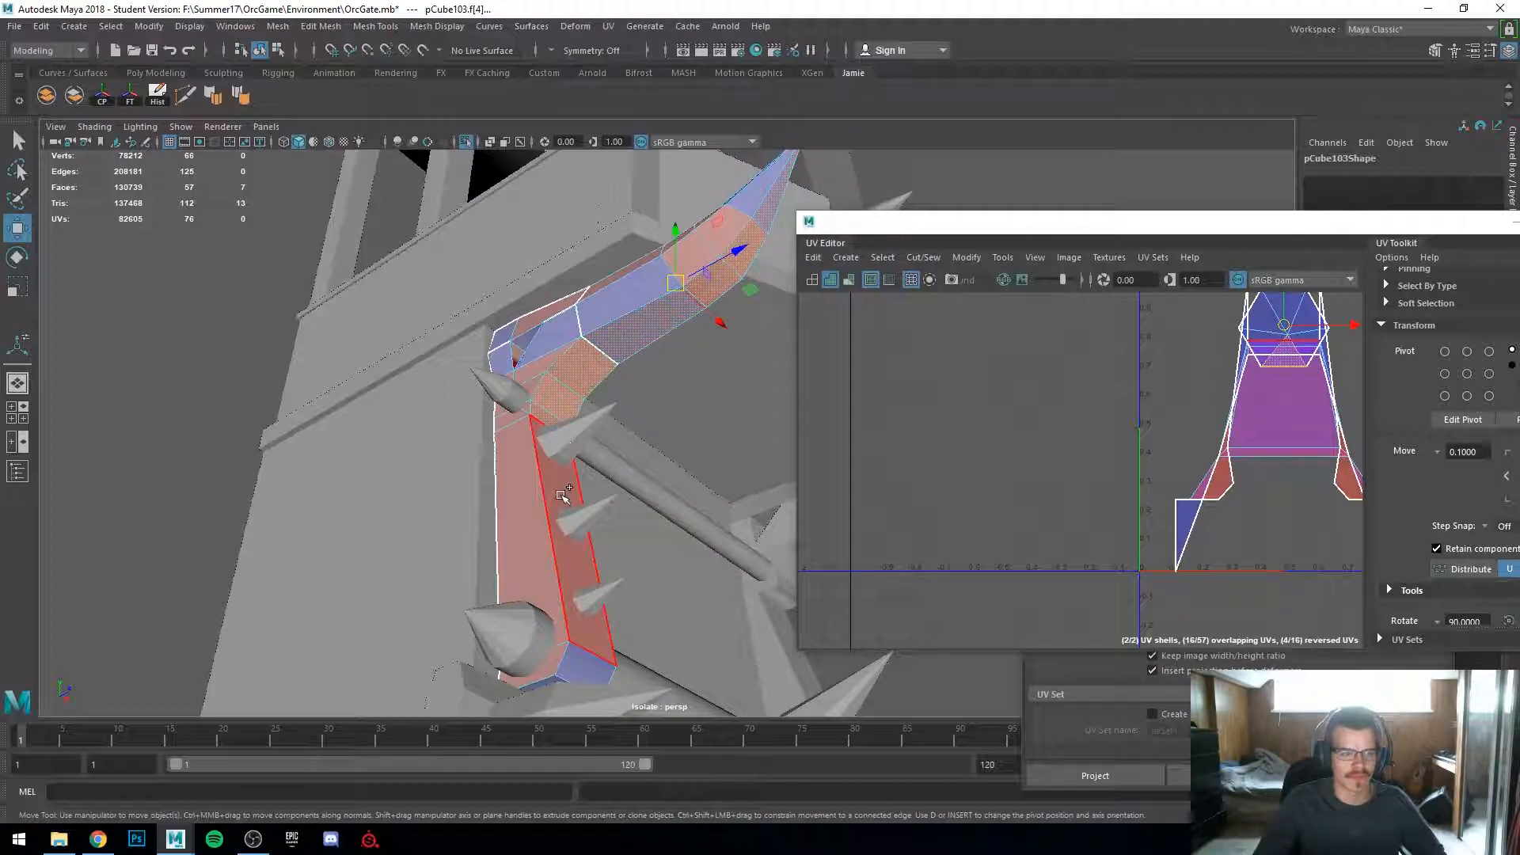
shift+click(562, 496)
alt+drag(649, 421, 549, 331)
alt+middle_drag(549, 331, 447, 511)
alt+right_drag(447, 511, 508, 488)
alt+drag(508, 489, 479, 296)
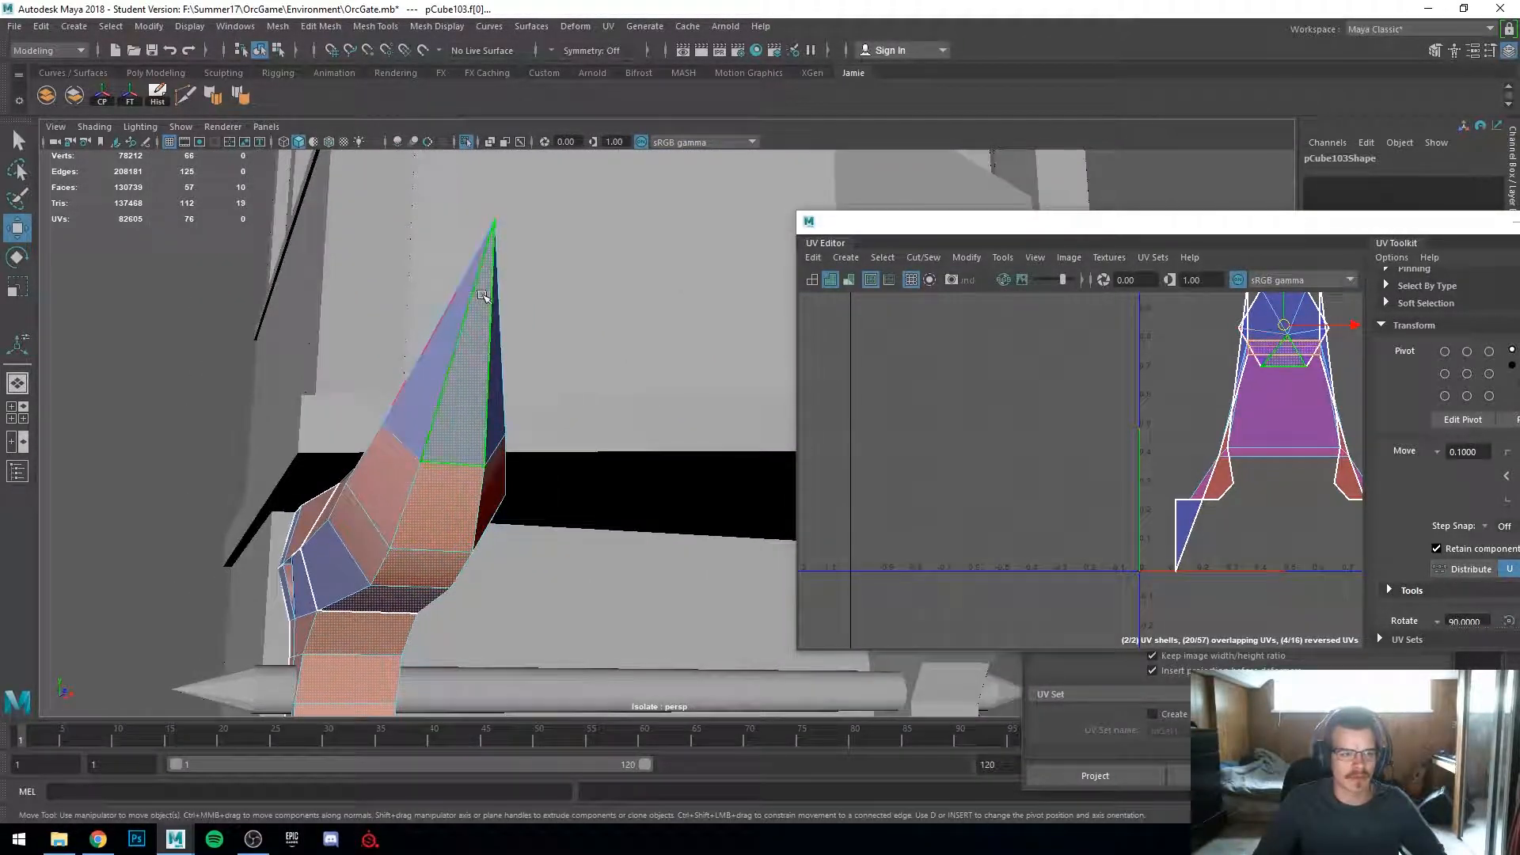
alt+drag(361, 599, 398, 428)
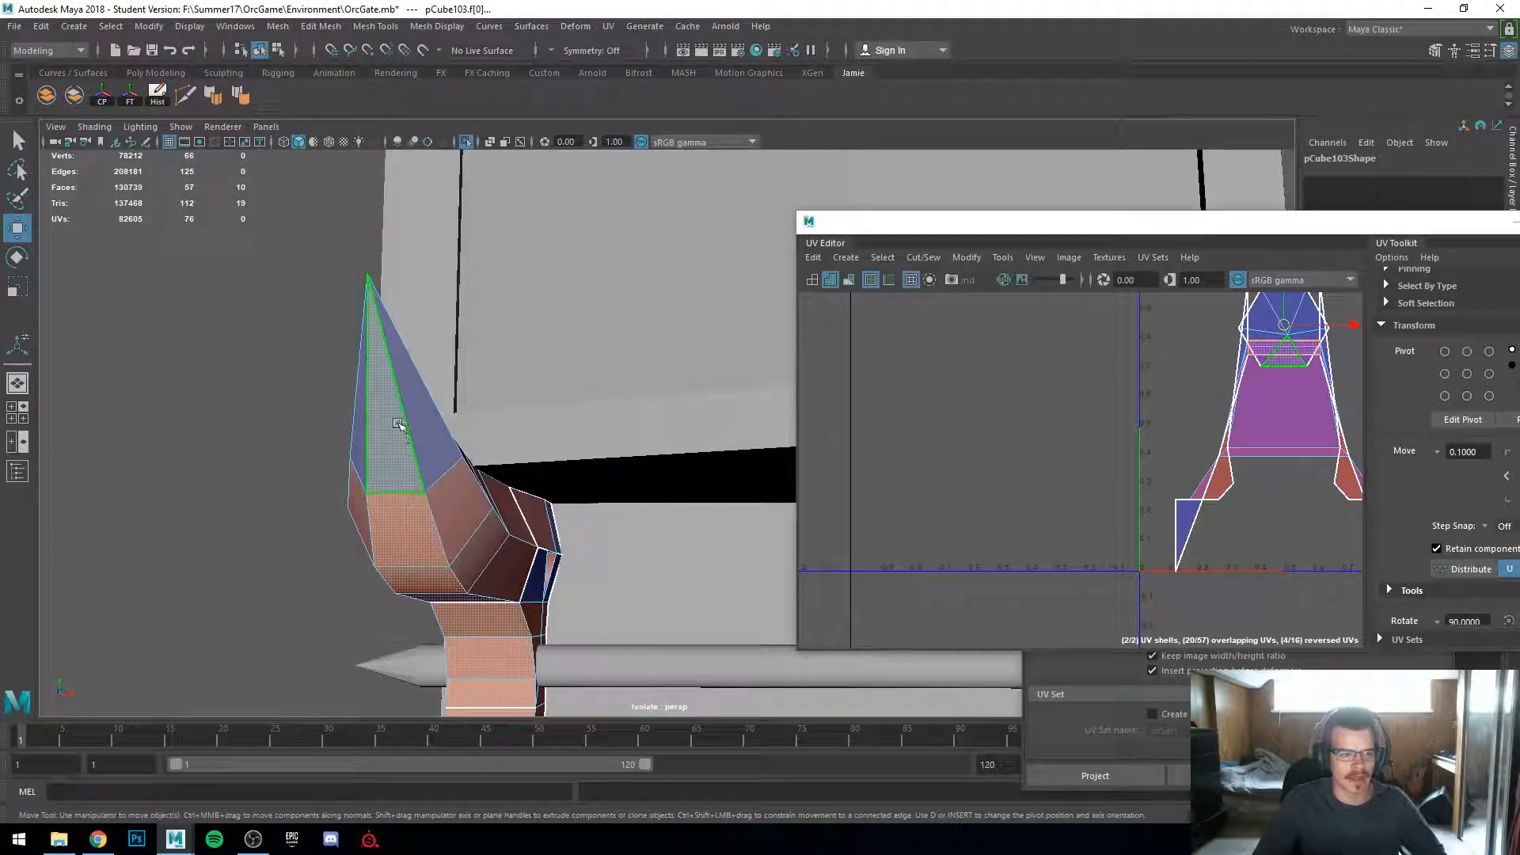
alt+drag(428, 621, 512, 598)
alt+right_drag(512, 599, 443, 550)
mouse_move(444, 550)
alt+mouse_down()
mouse_move(529, 604)
mouse_move(607, 625)
mouse_move(582, 582)
mouse_move(513, 552)
mouse_move(458, 547)
mouse_move(444, 581)
alt+mouse_up()
scroll(448, 579, up, 4)
alt+middle_drag(448, 579, 448, 420)
alt+drag(448, 420, 475, 440)
alt+middle_drag(475, 440, 244, 428)
drag(354, 238, 325, 451)
alt+middle_drag(326, 451, 625, 456)
alt+drag(626, 457, 631, 368)
Step: Turn on the checker display in the UV Editor and review the spiked bar's UV layout
drag(1117, 219, 767, 84)
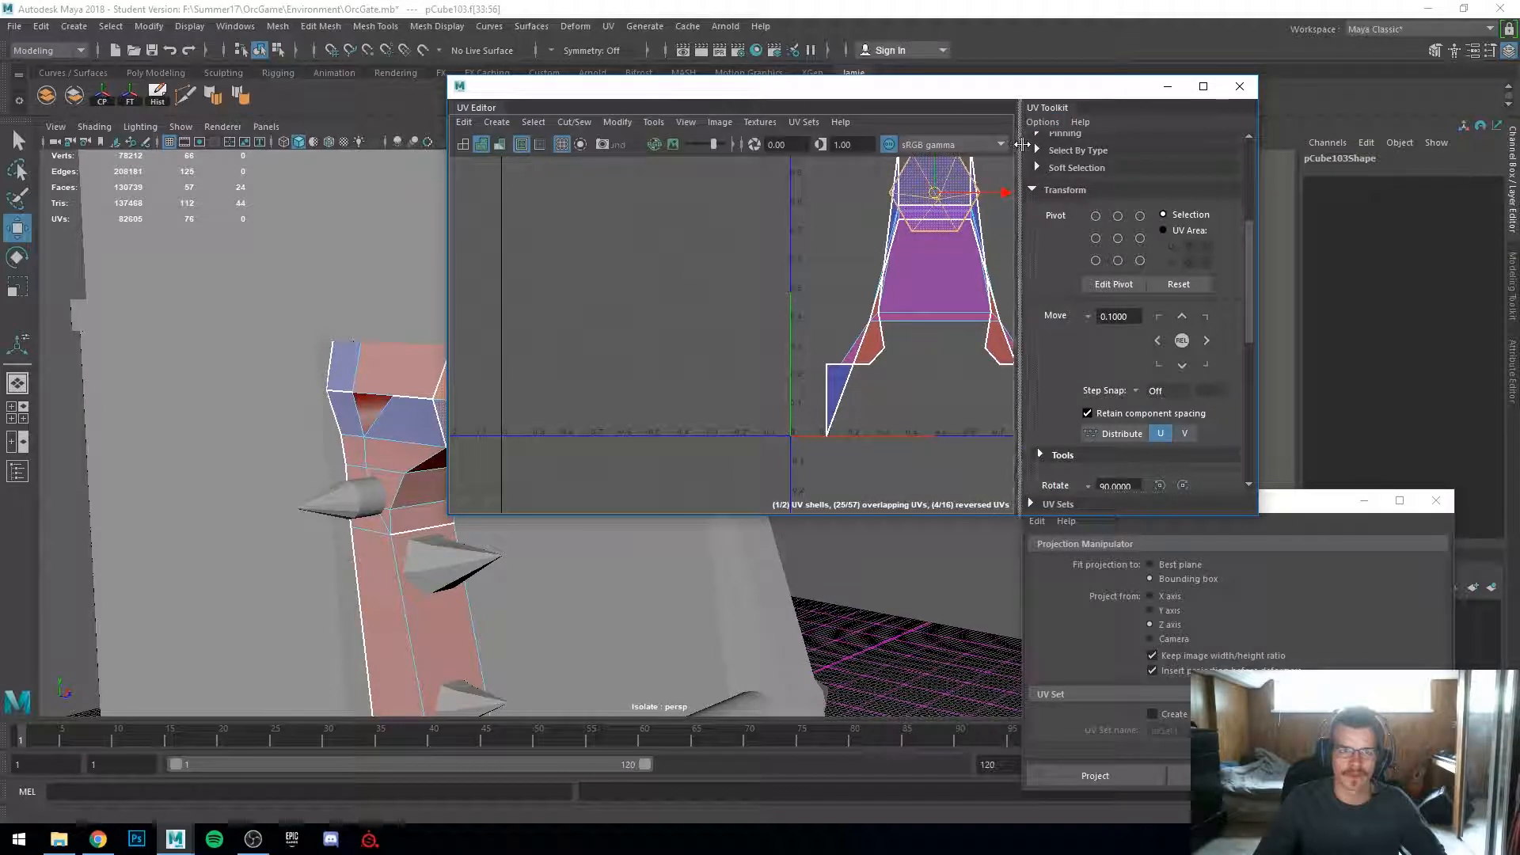
drag(1018, 143, 1030, 143)
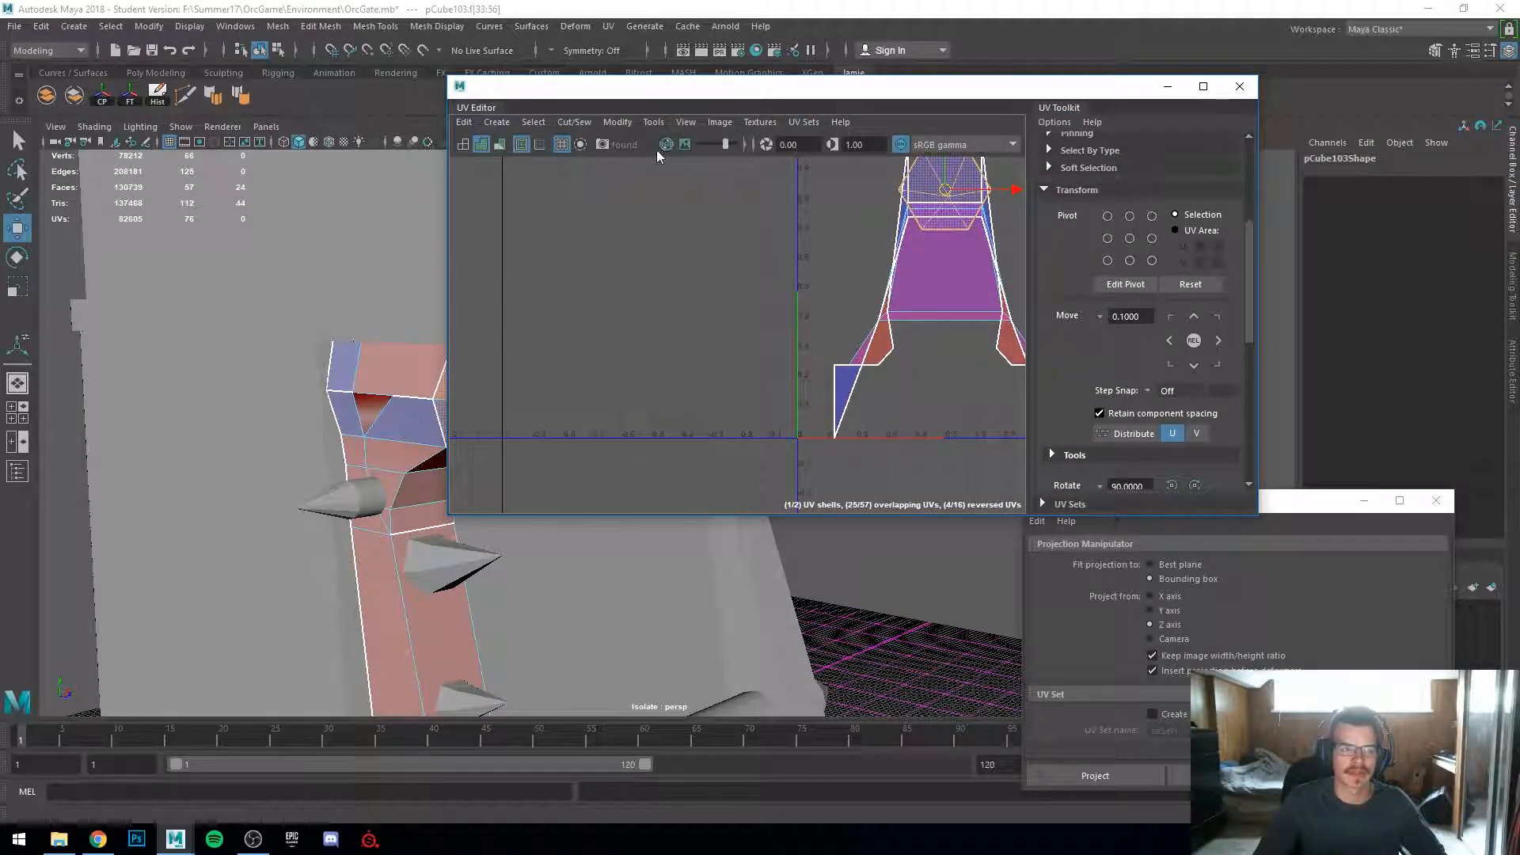
drag(896, 76, 922, 0)
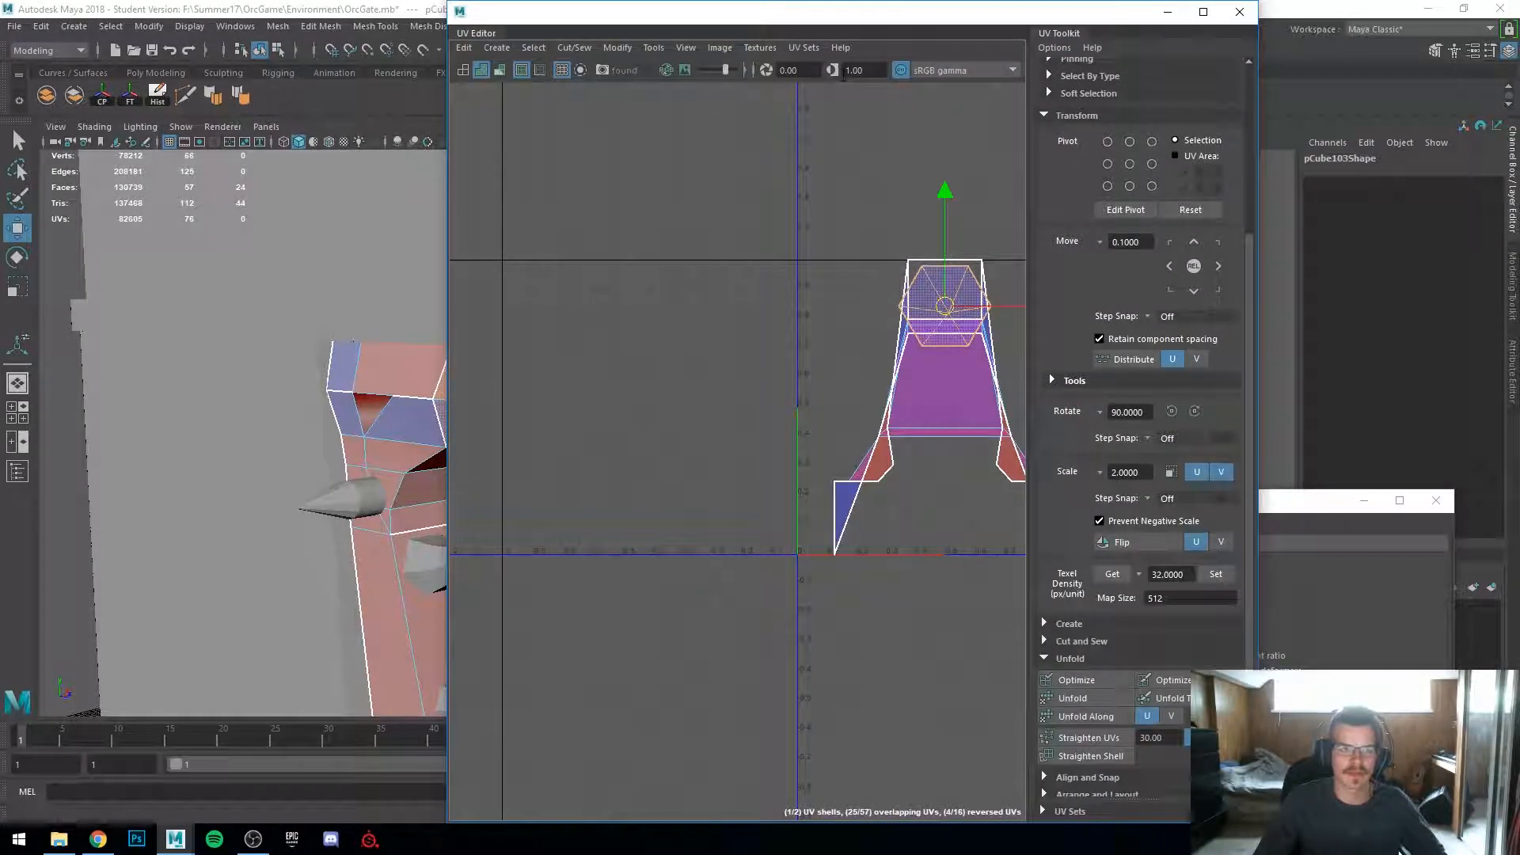
double_click(907, 16)
click(800, 64)
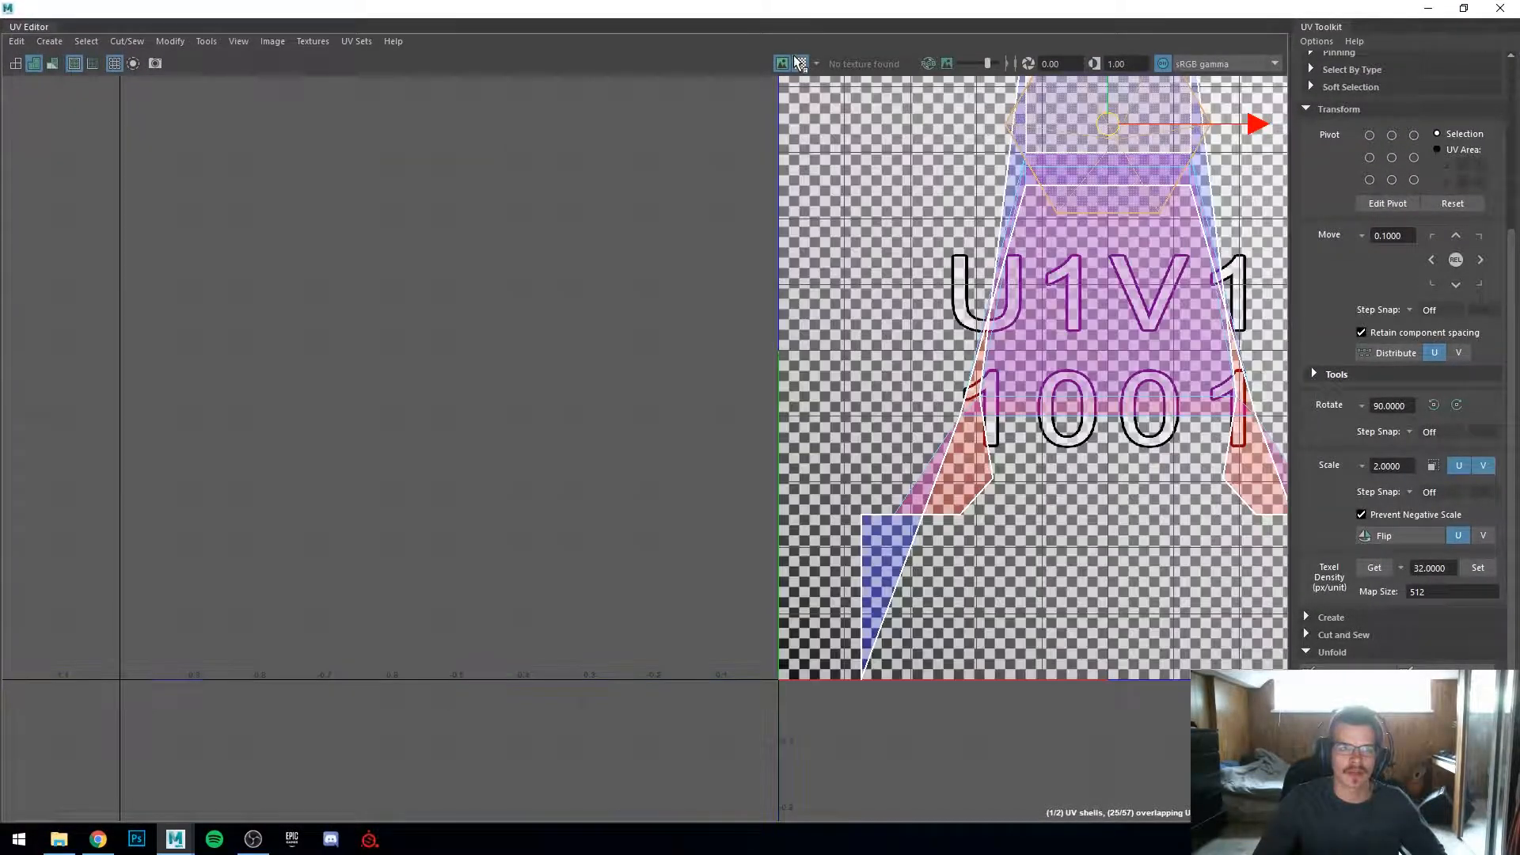
drag(833, 8, 1130, 261)
alt+drag(582, 437, 443, 447)
right_drag(380, 349, 443, 310)
scroll(408, 391, down, 4)
alt+drag(398, 434, 380, 437)
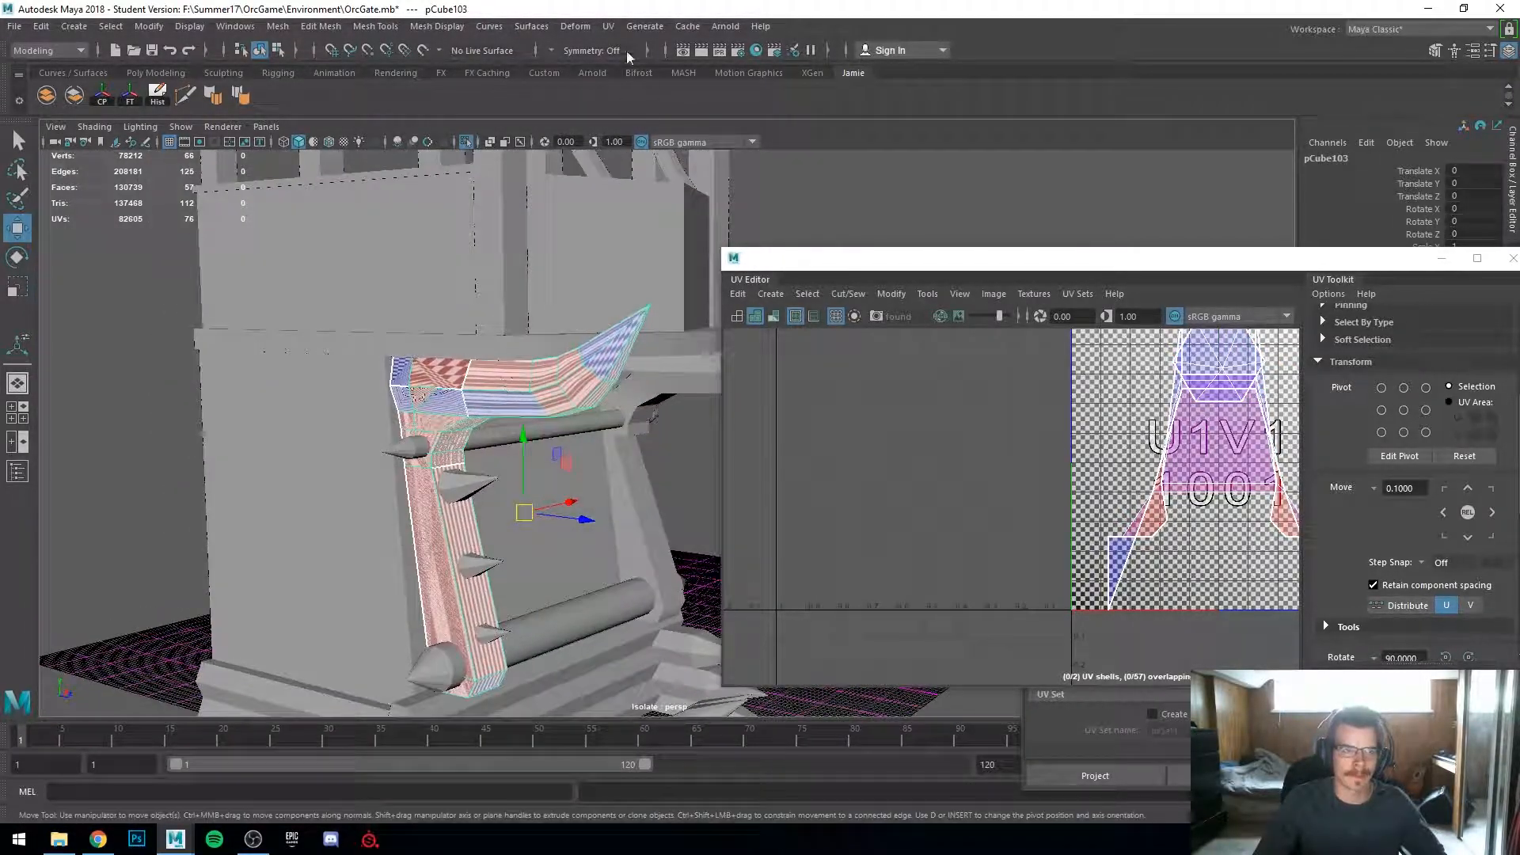
Step: Apply automatic UV mapping to the spiked bar
click(608, 26)
click(646, 118)
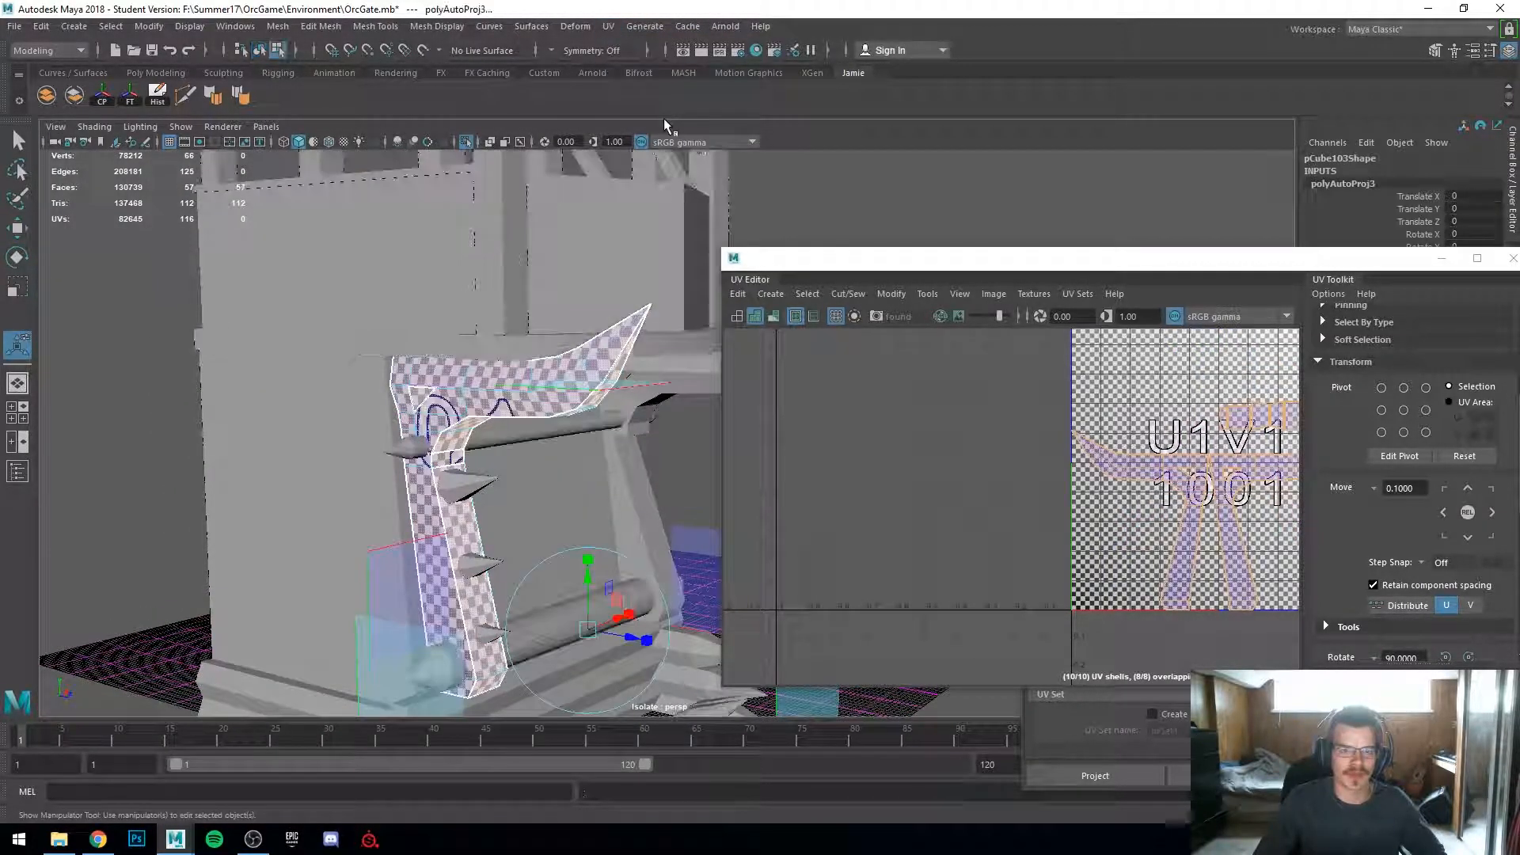
alt+drag(550, 609, 464, 525)
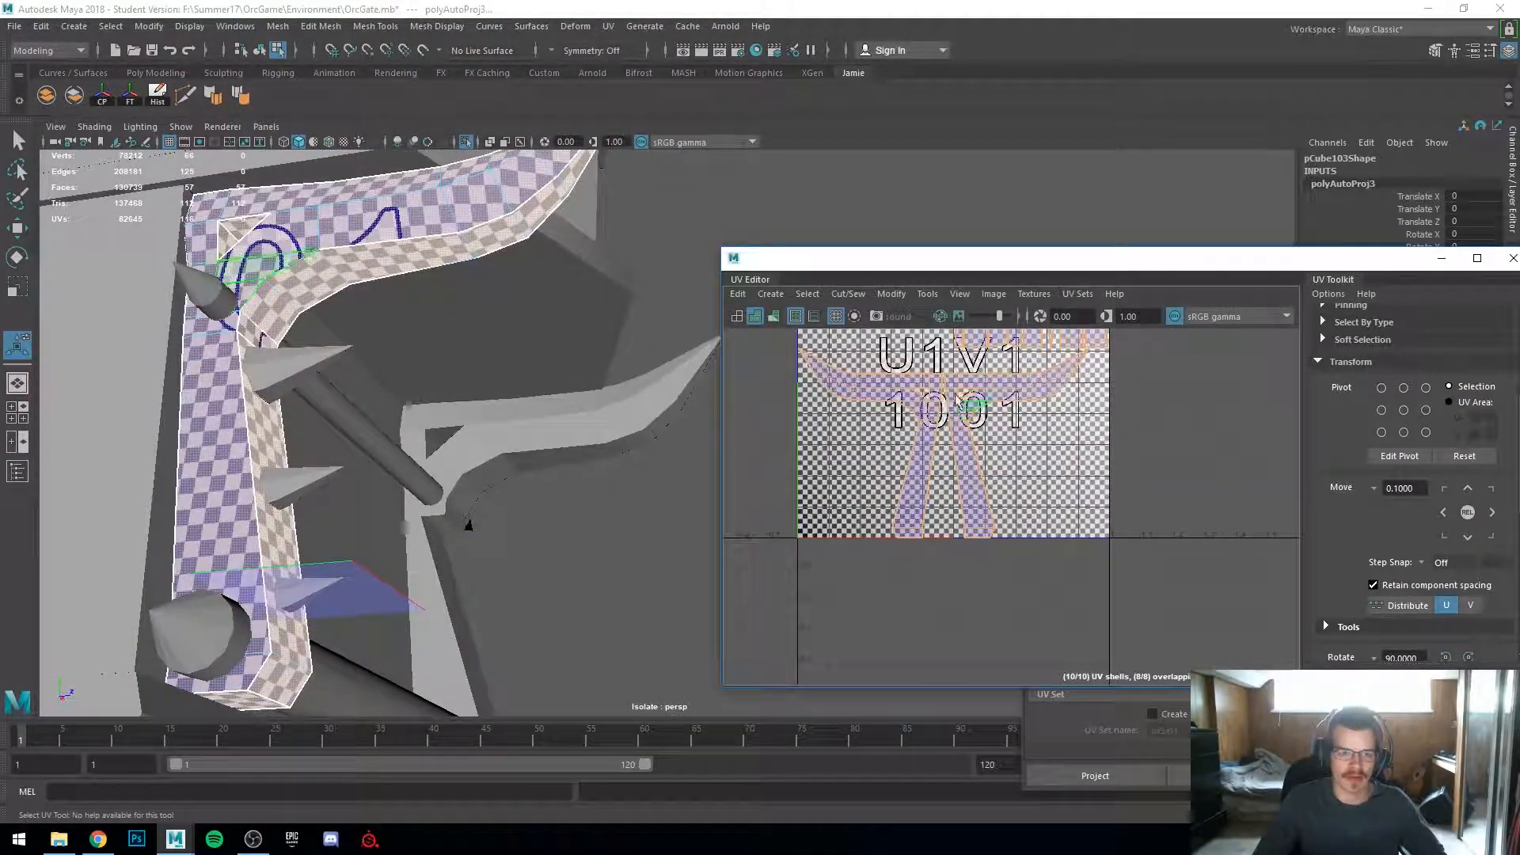
Step: Maximize the UV Editor and examine the spiked bar's automatically projected UV shells
drag(1013, 261, 997, 2)
scroll(692, 346, down, 1)
scroll(692, 346, up, 2)
alt+middle_drag(692, 346, 907, 633)
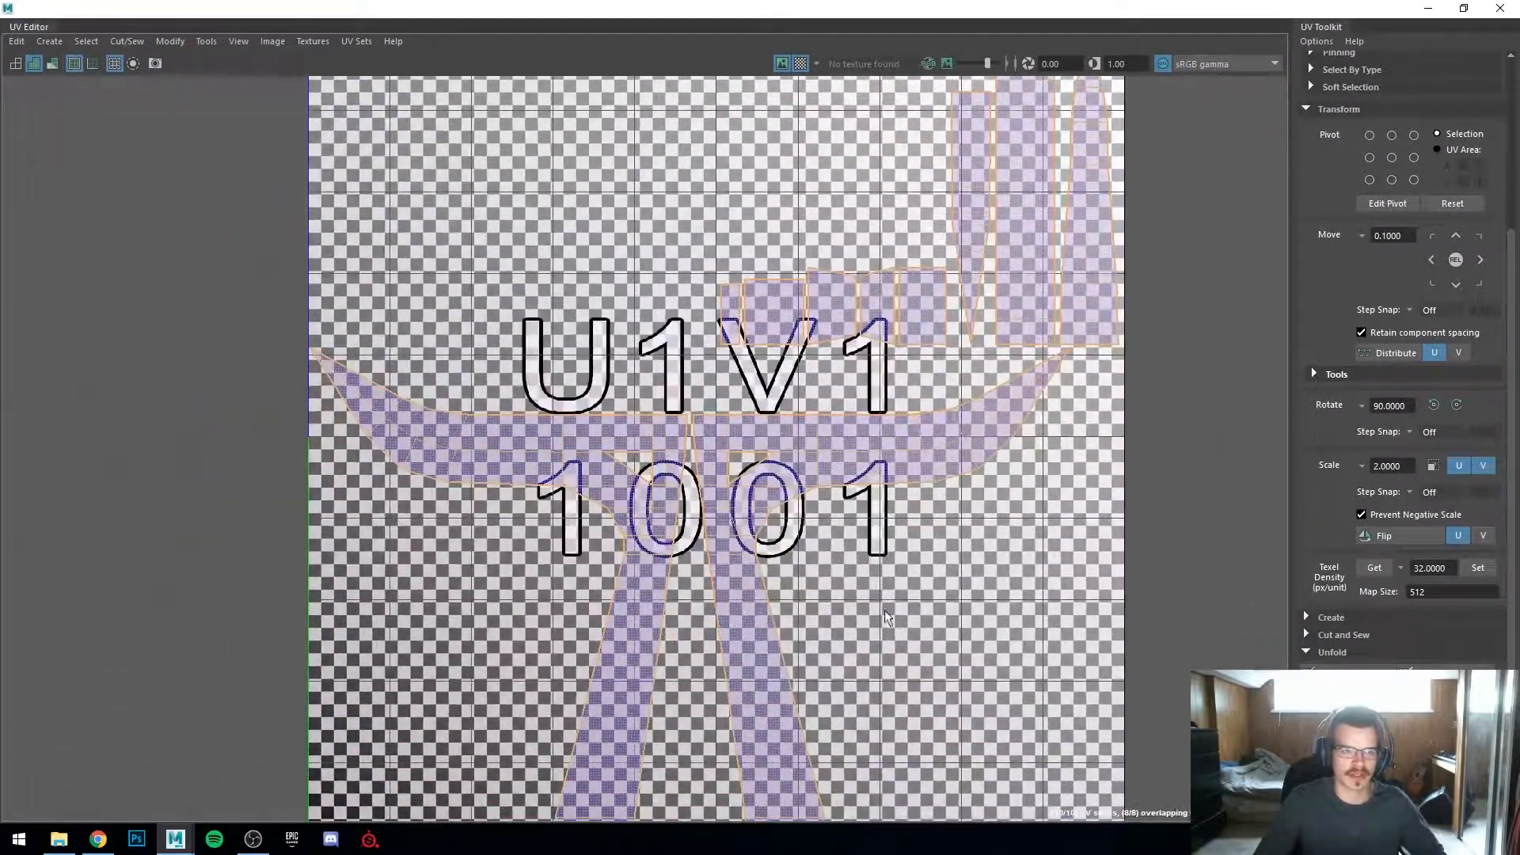
right_drag(540, 401, 541, 401)
scroll(687, 491, down, 1)
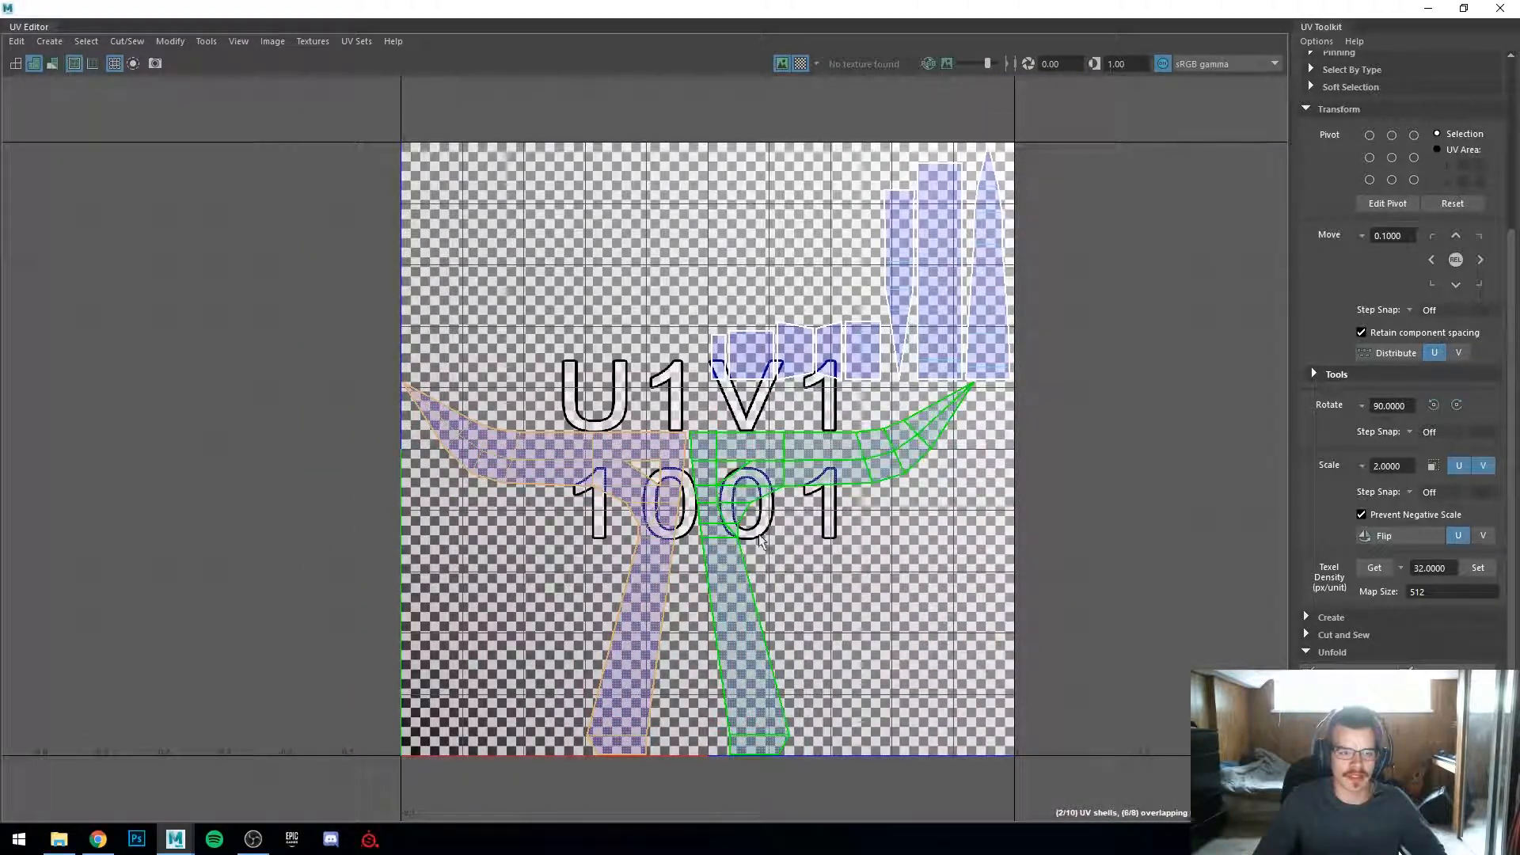
click(830, 591)
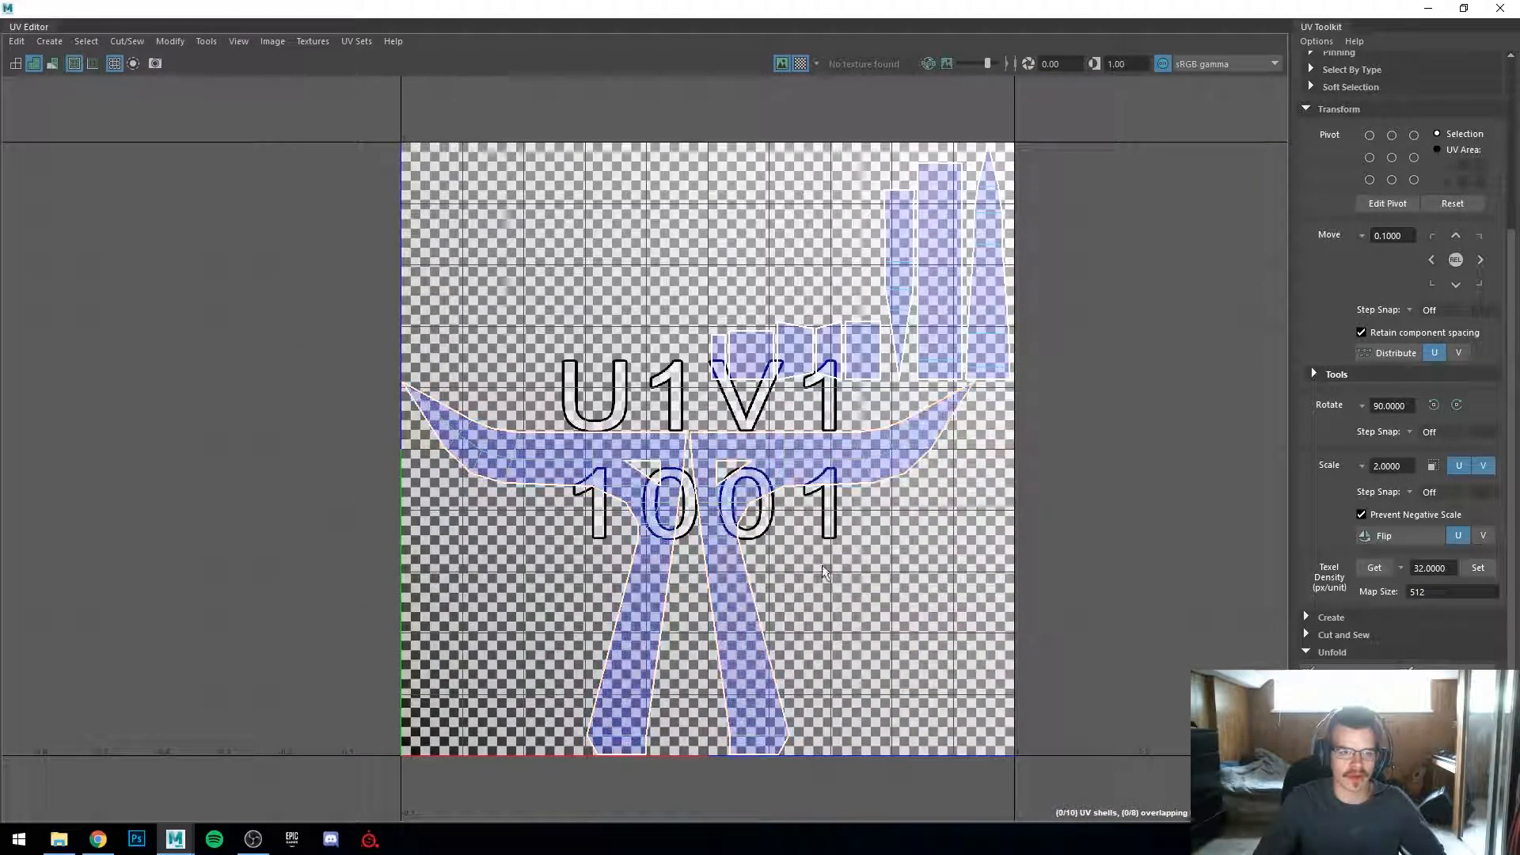
scroll(860, 359, up, 1)
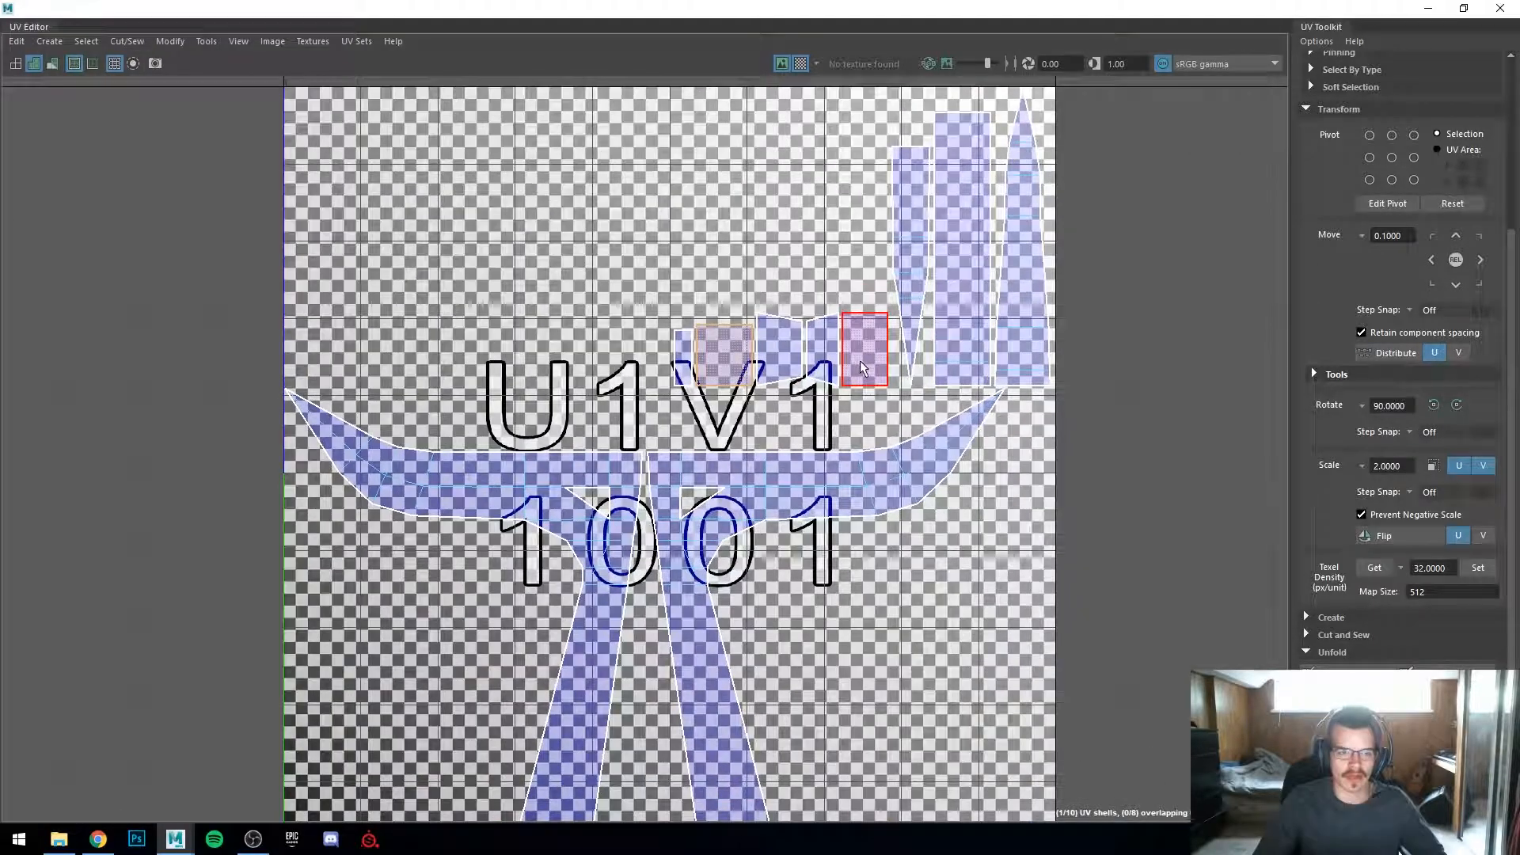
Step: Restore the UV Editor and select faces on the bar to locate their UV shells
double_click(512, 19)
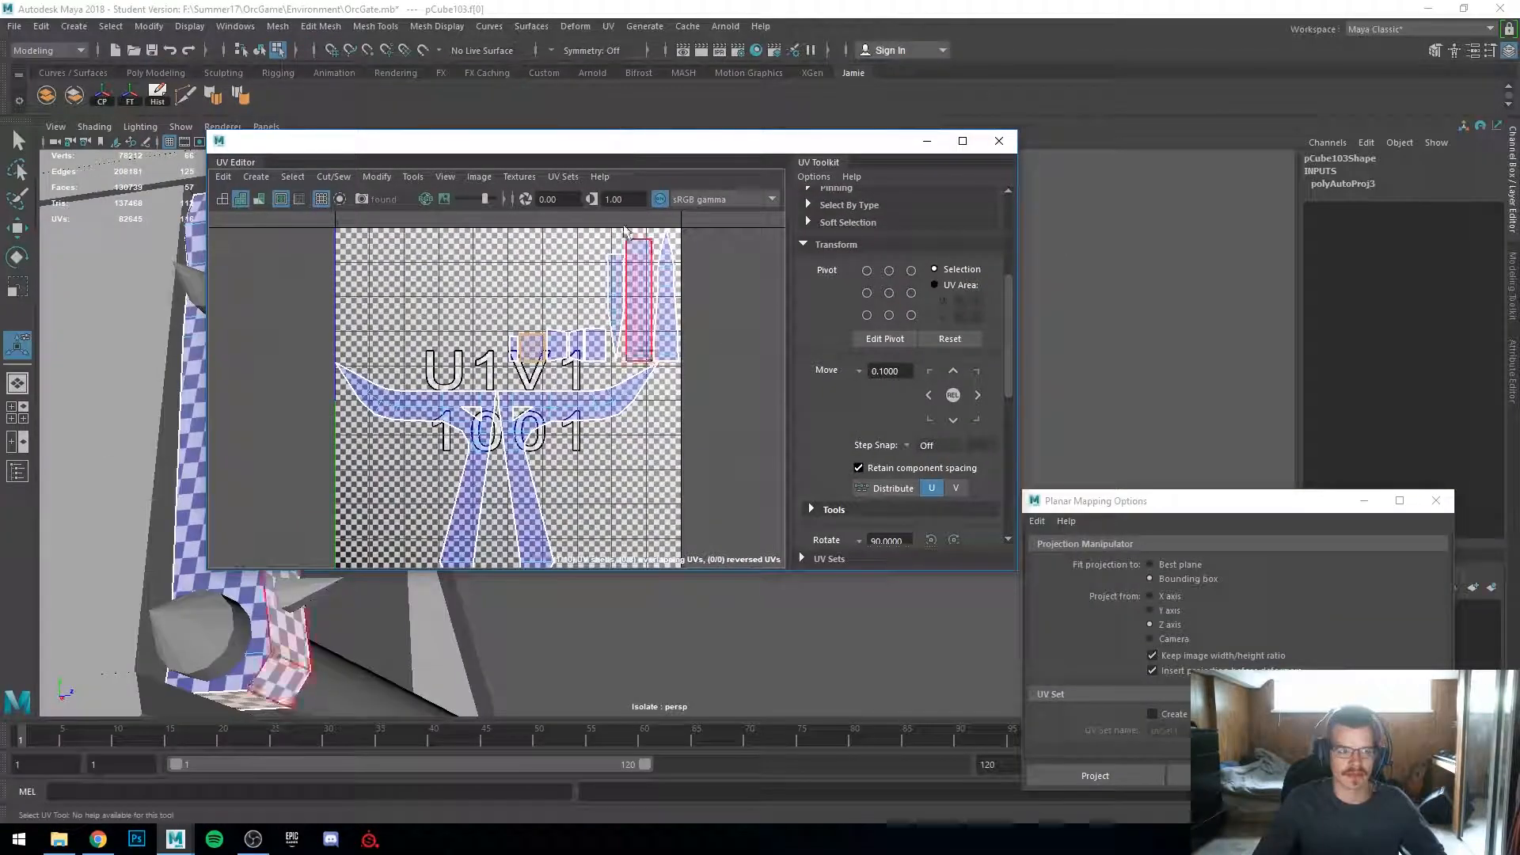
drag(552, 149, 843, 229)
alt+middle_drag(261, 396, 357, 356)
alt+drag(356, 357, 135, 396)
alt+middle_drag(134, 396, 95, 388)
alt+drag(95, 388, 214, 325)
alt+right_drag(214, 325, 332, 340)
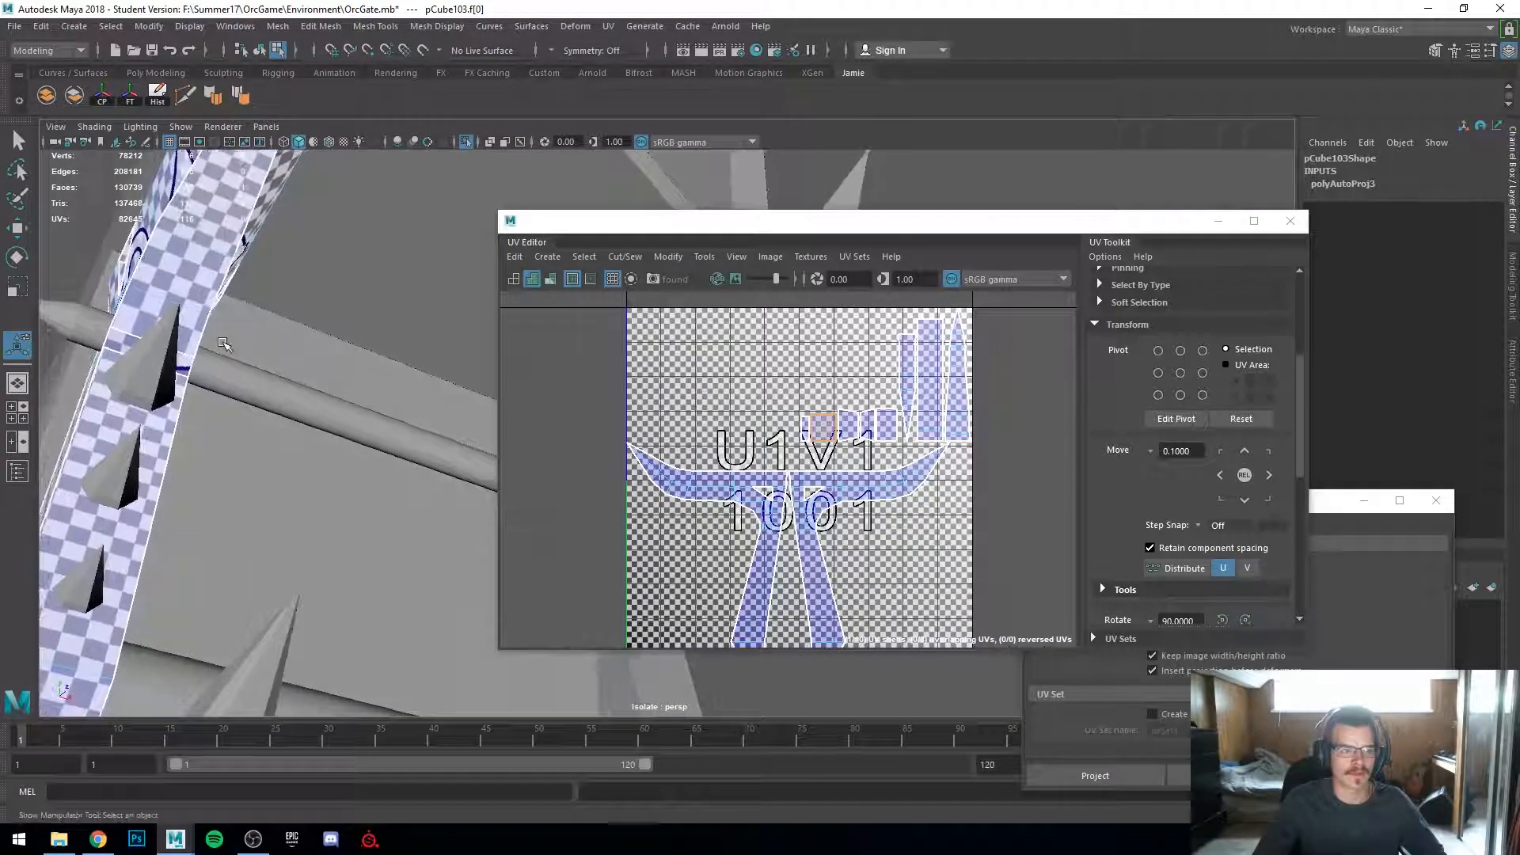
alt+middle_drag(332, 340, 475, 563)
alt+middle_drag(170, 554, 321, 497)
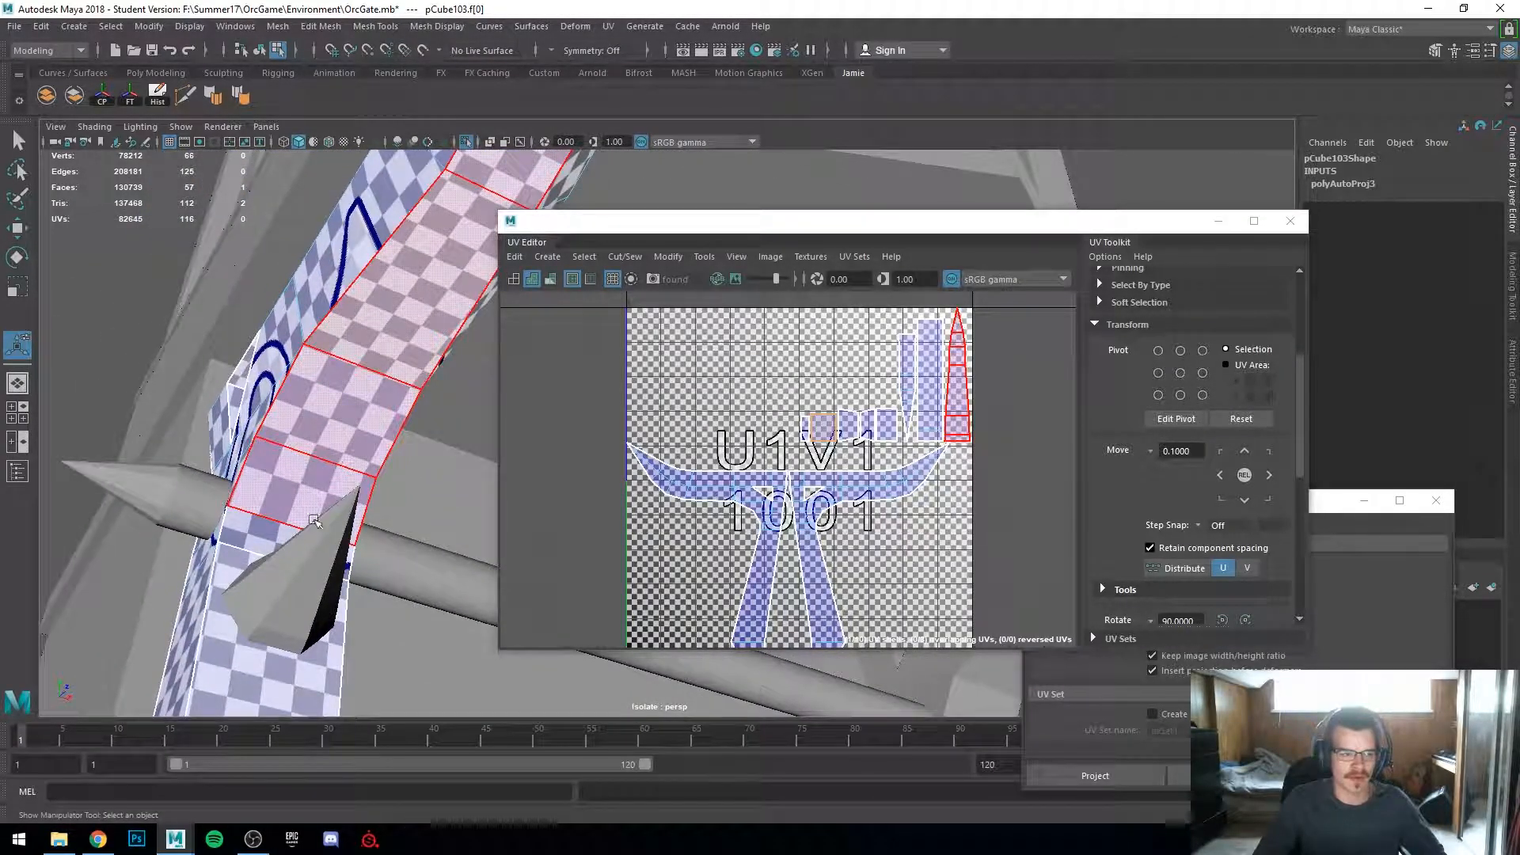
Step: Orbit around the spiked bar to inspect the checker density across its faces and spikes
alt+drag(341, 447, 373, 522)
alt+middle_drag(373, 522, 647, 622)
alt+drag(647, 622, 234, 285)
alt+drag(294, 243, 229, 473)
alt+right_drag(229, 473, 1, 475)
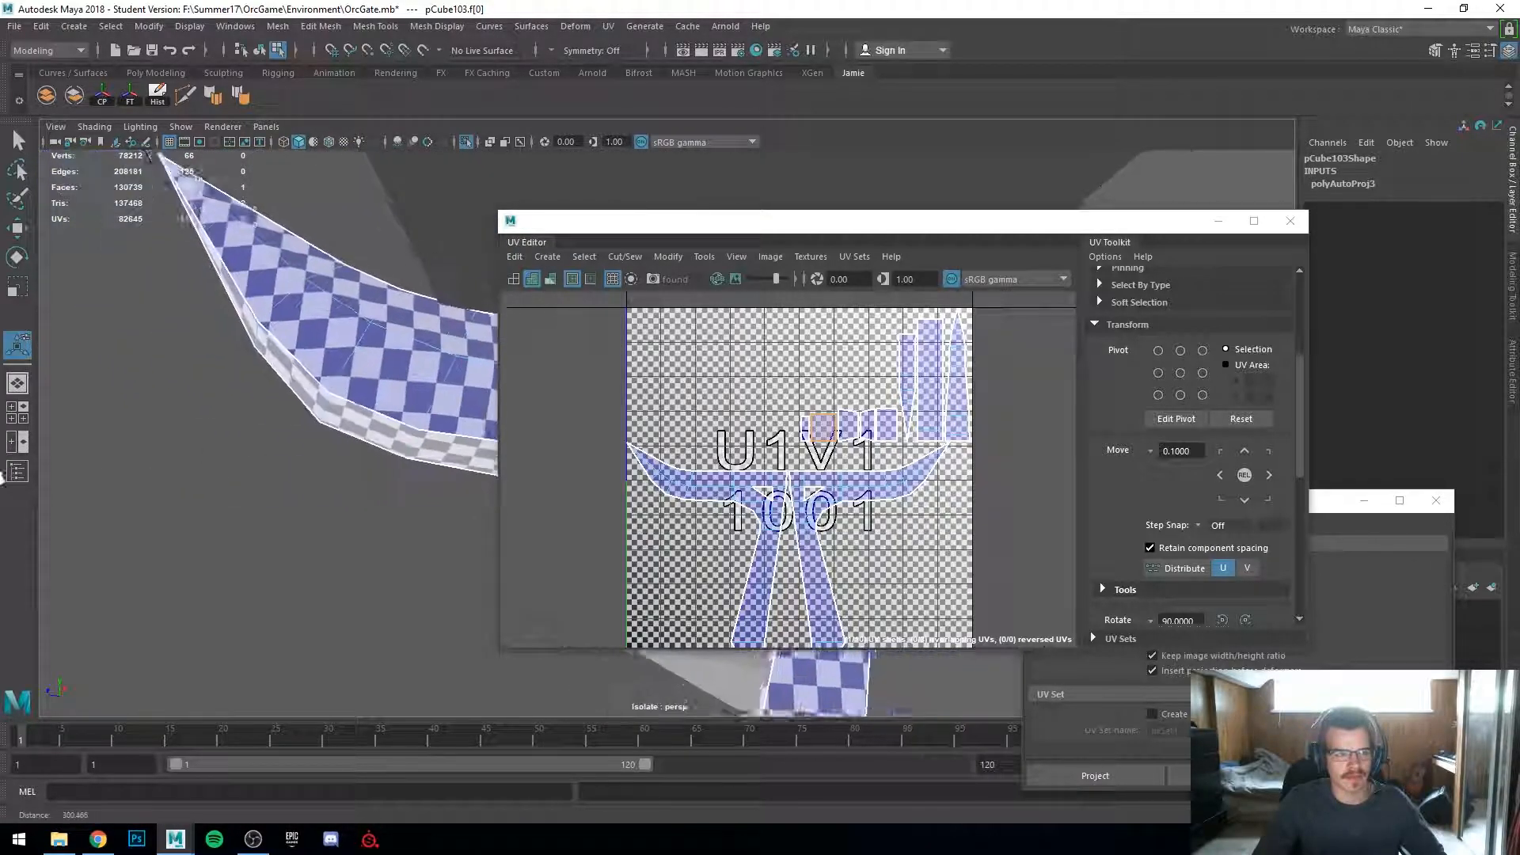
alt+drag(226, 486, 291, 557)
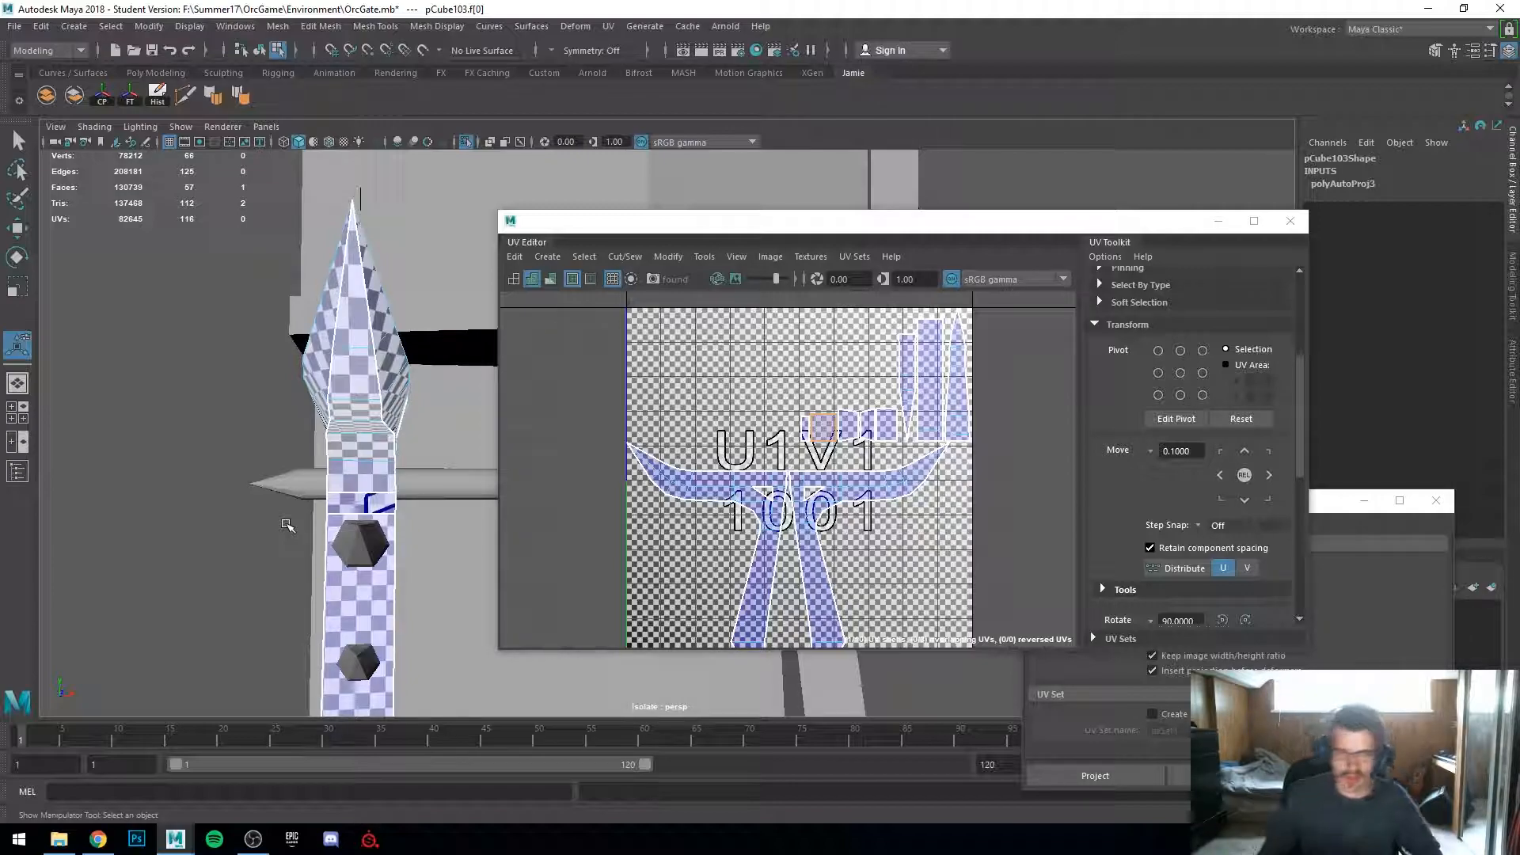
mouse_move(253, 466)
alt+mouse_down()
mouse_move(169, 351)
mouse_move(243, 459)
alt+mouse_up()
alt+drag(194, 506, 291, 336)
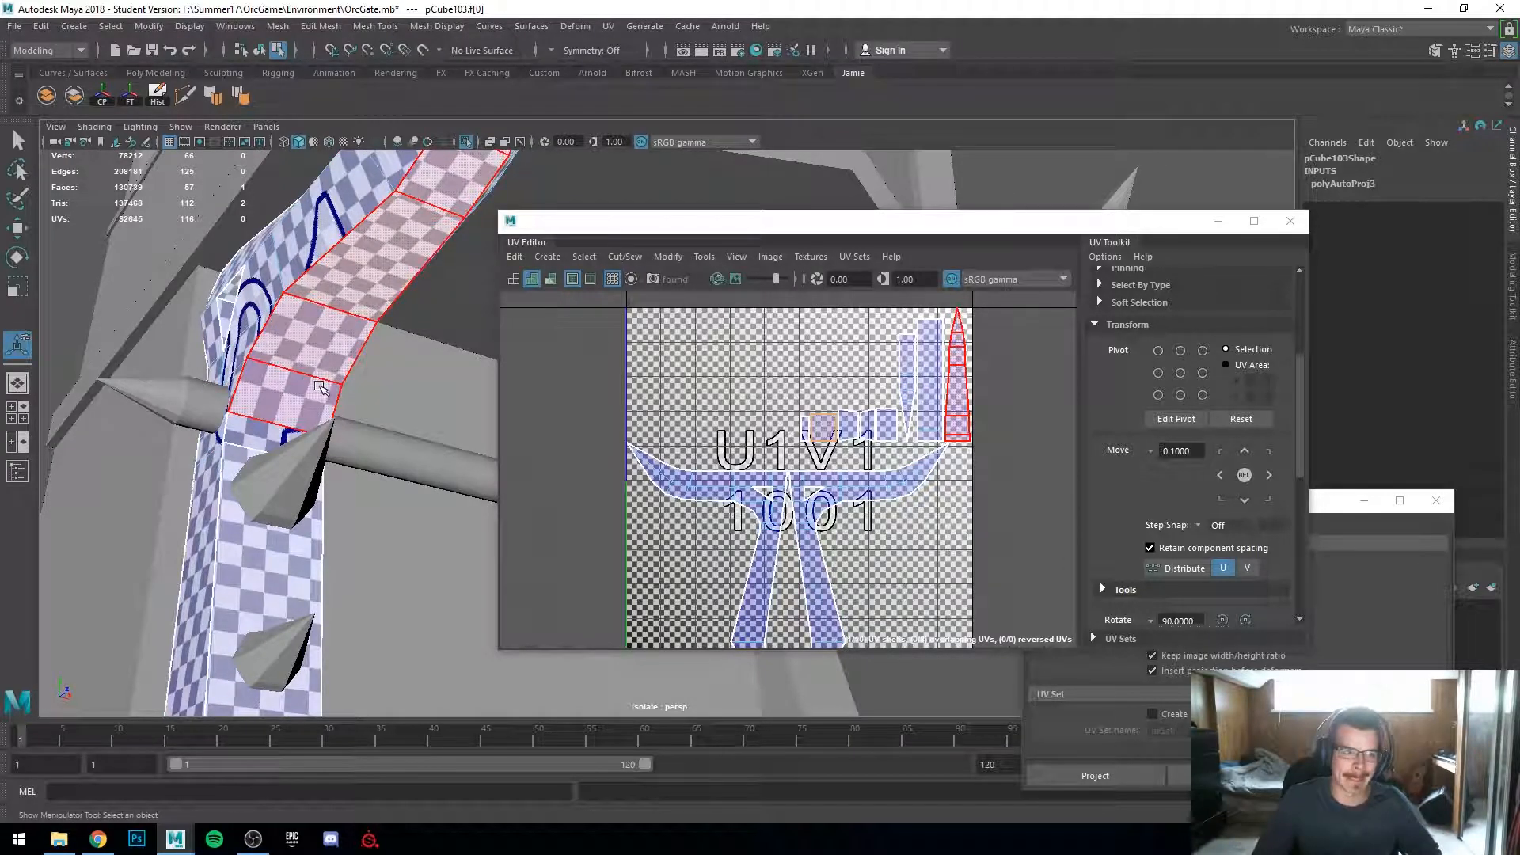
alt+drag(305, 351, 200, 323)
right_drag(193, 363, 272, 342)
mouse_move(198, 355)
alt+mouse_down()
mouse_move(373, 380)
mouse_move(197, 435)
mouse_move(187, 468)
mouse_move(147, 459)
mouse_move(162, 483)
mouse_move(266, 485)
mouse_move(557, 340)
alt+mouse_up()
key(4)
key(5)
scroll(556, 340, up, 3)
alt+drag(463, 380, 348, 277)
Step: Select two vertices at the bar's end and move them sideways along X with the Move tool
click(284, 296)
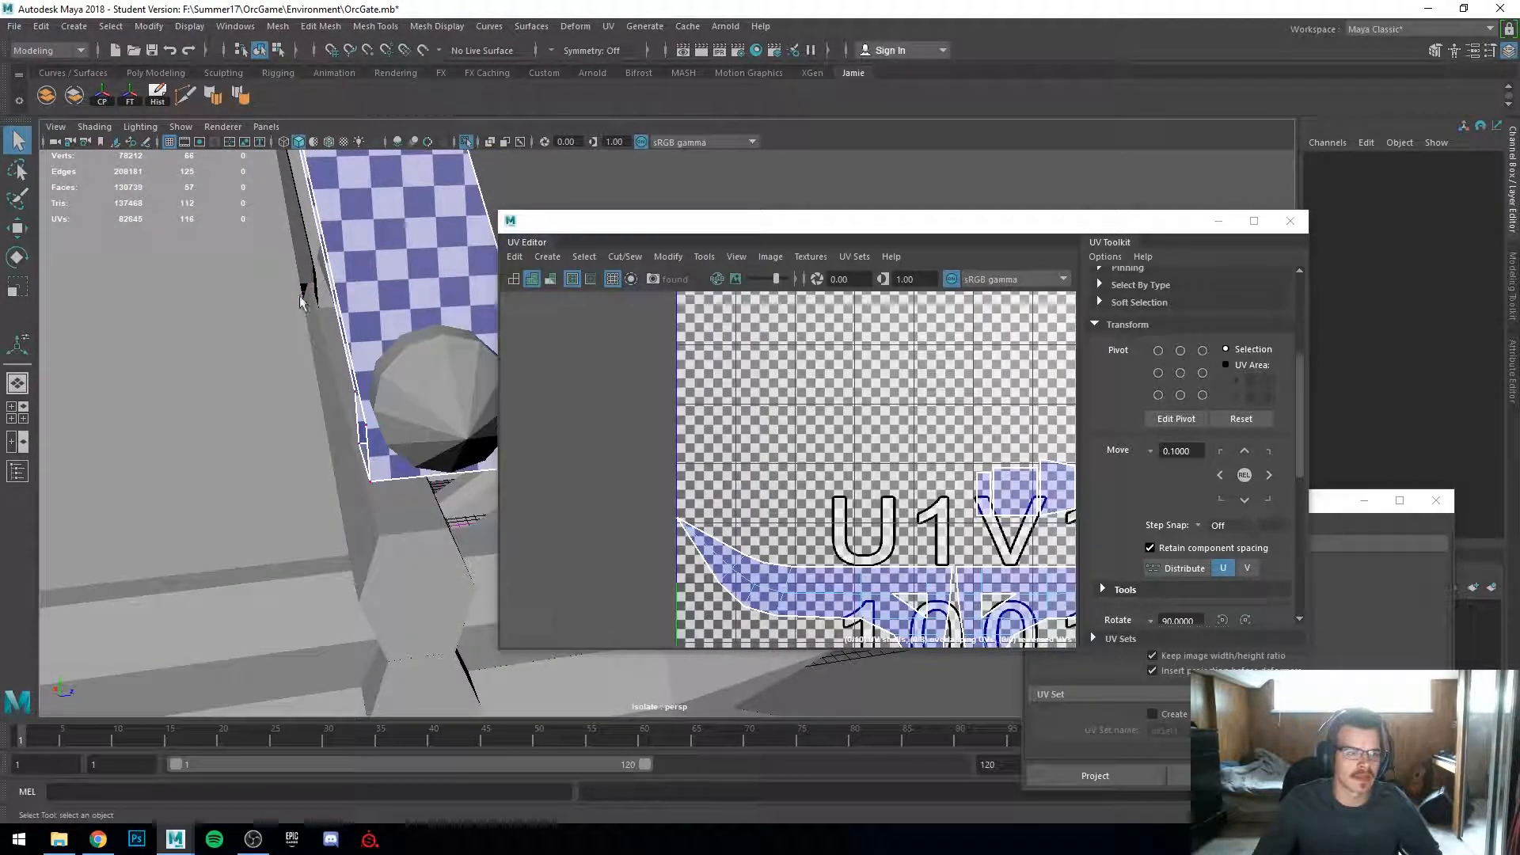
alt+drag(365, 514, 354, 470)
key(w)
drag(413, 424, 308, 435)
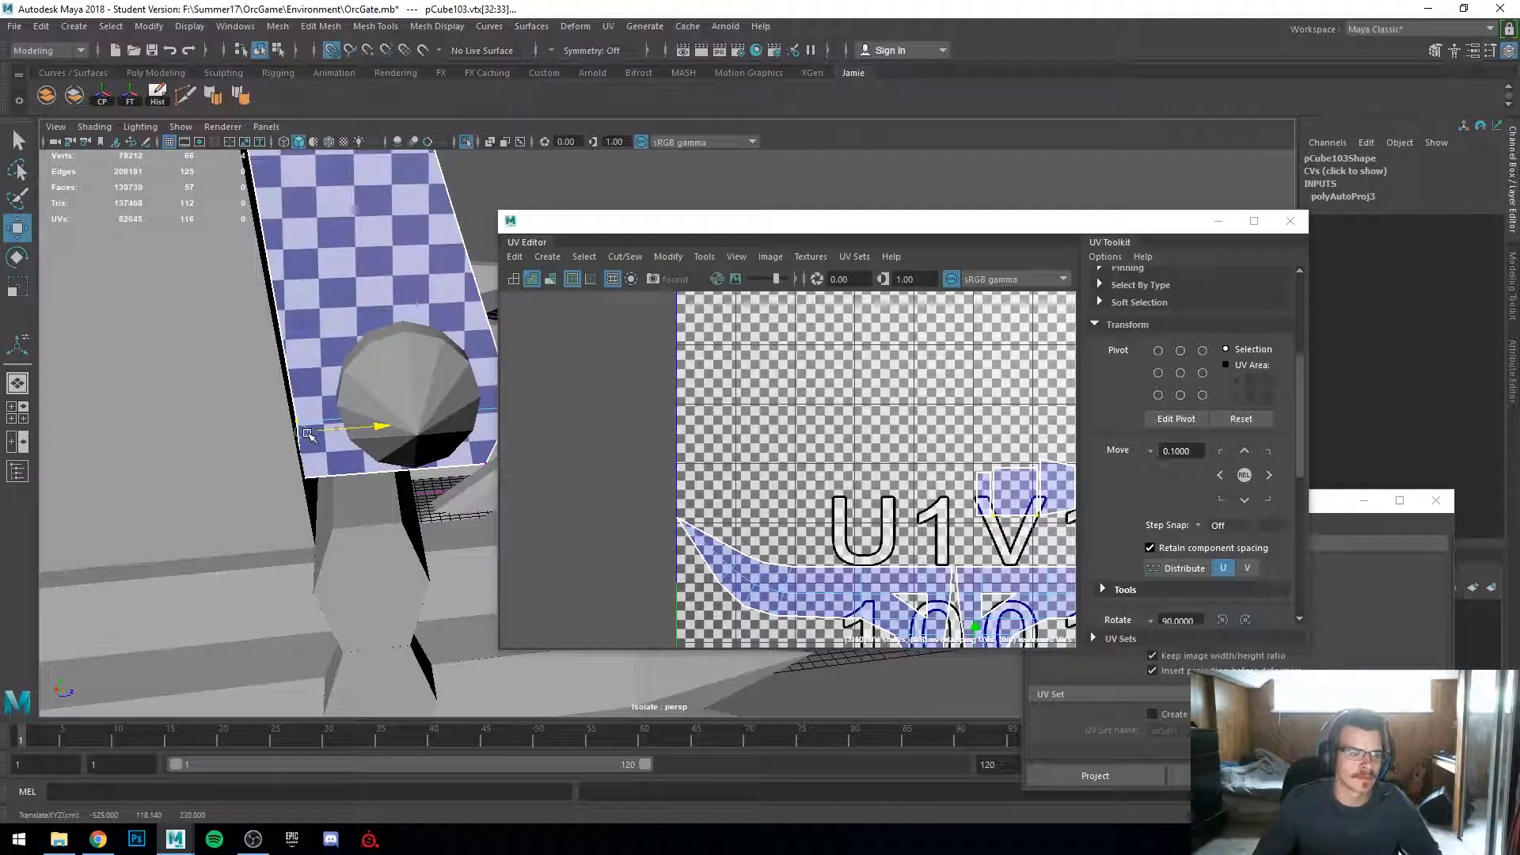
mouse_move(307, 435)
alt+mouse_down()
mouse_move(269, 475)
mouse_move(271, 526)
mouse_move(204, 486)
mouse_move(276, 475)
mouse_move(285, 491)
mouse_move(315, 430)
alt+mouse_up()
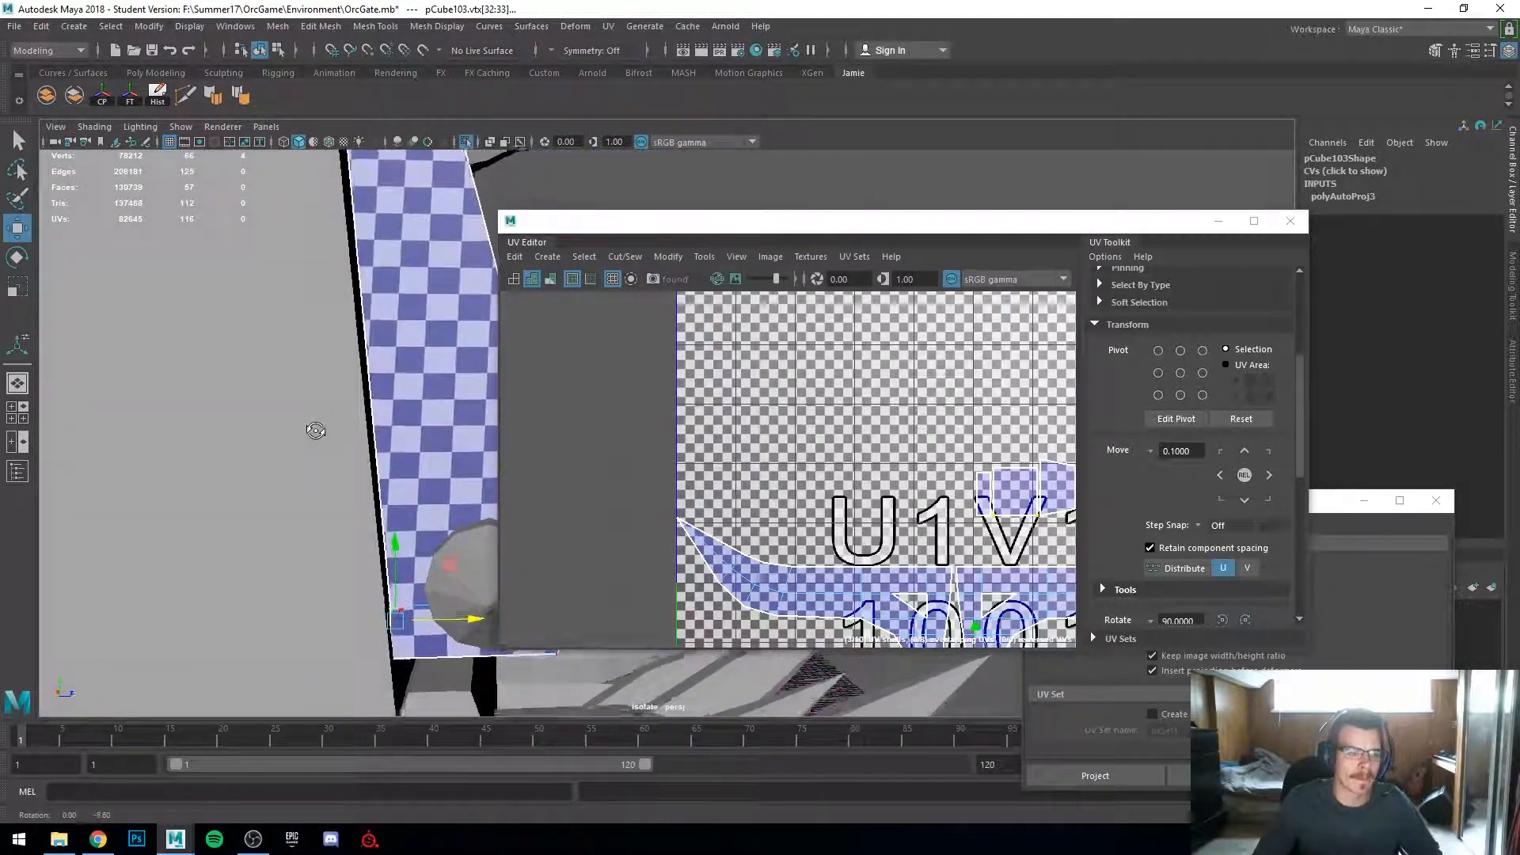
Step: Orbit and zoom around the bar to review the edited end and its checker pattern
key(4)
key(6)
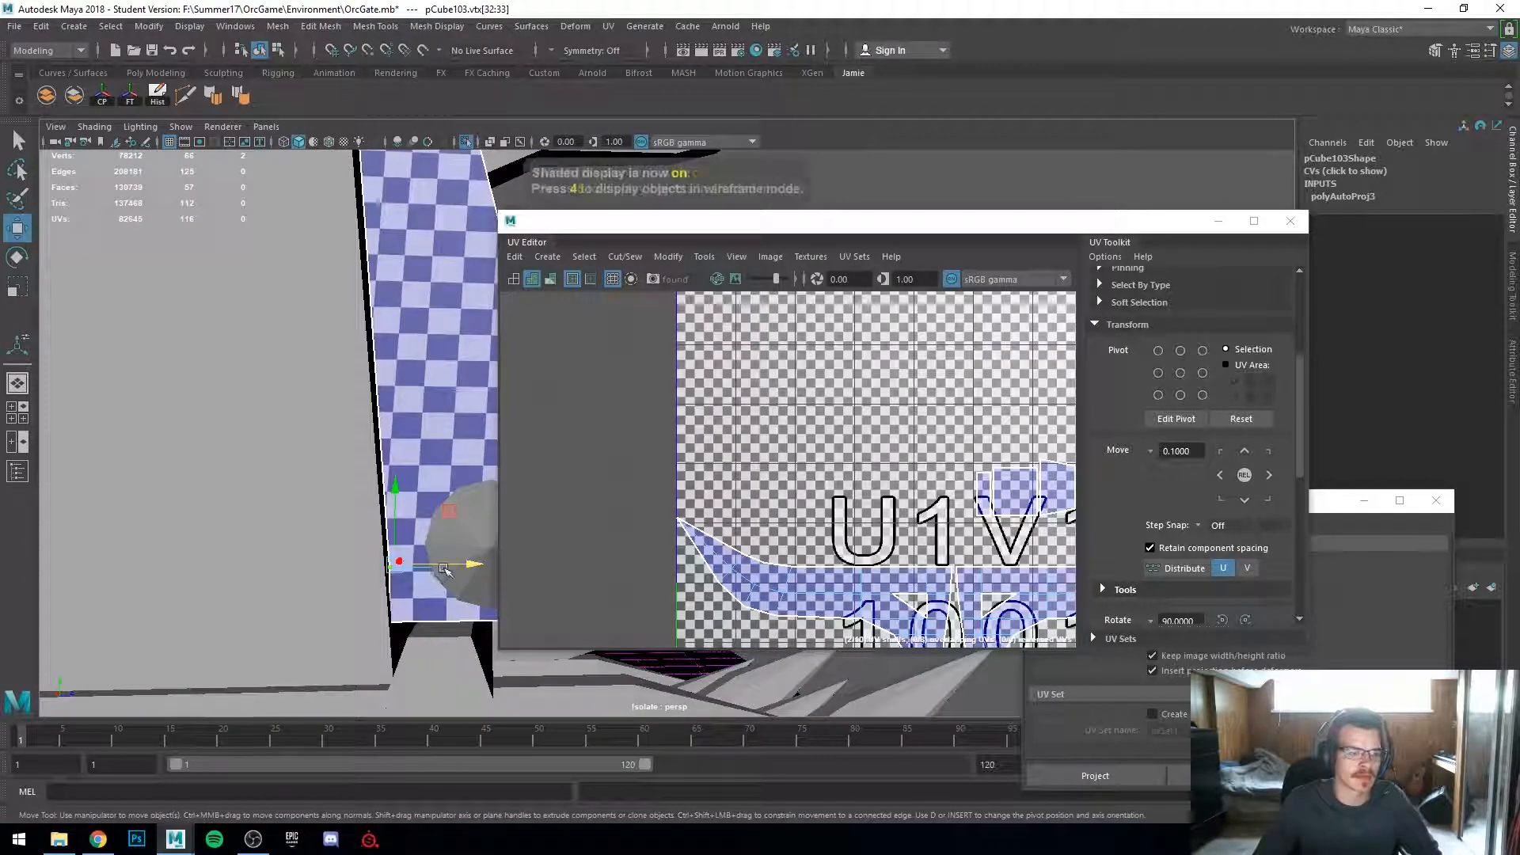
alt+drag(441, 567, 98, 462)
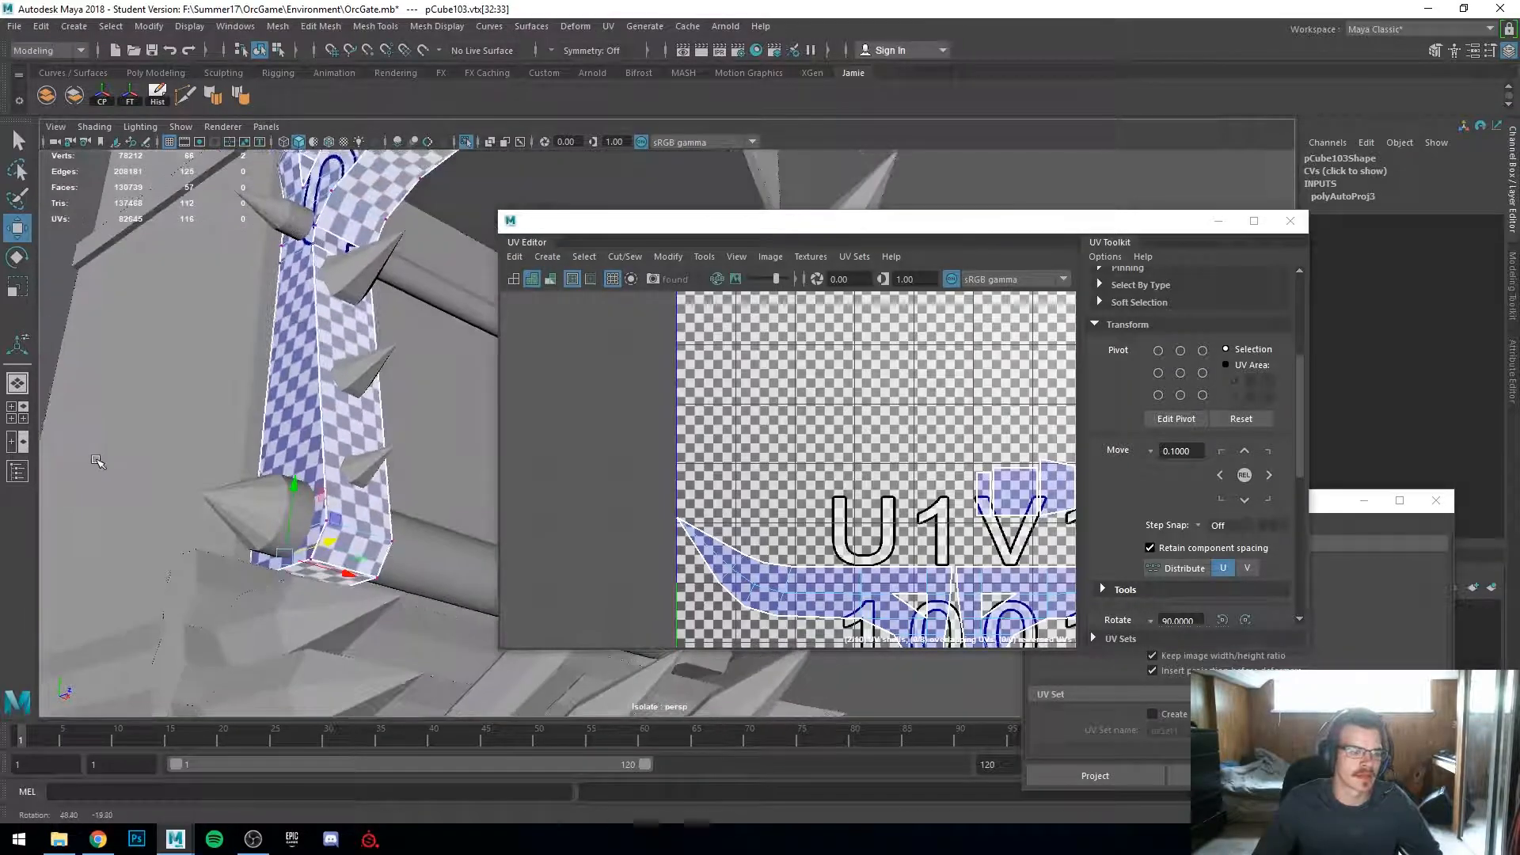
alt+middle_drag(98, 462, 211, 644)
alt+drag(210, 644, 322, 546)
scroll(322, 546, down, 3)
alt+middle_drag(341, 467, 298, 559)
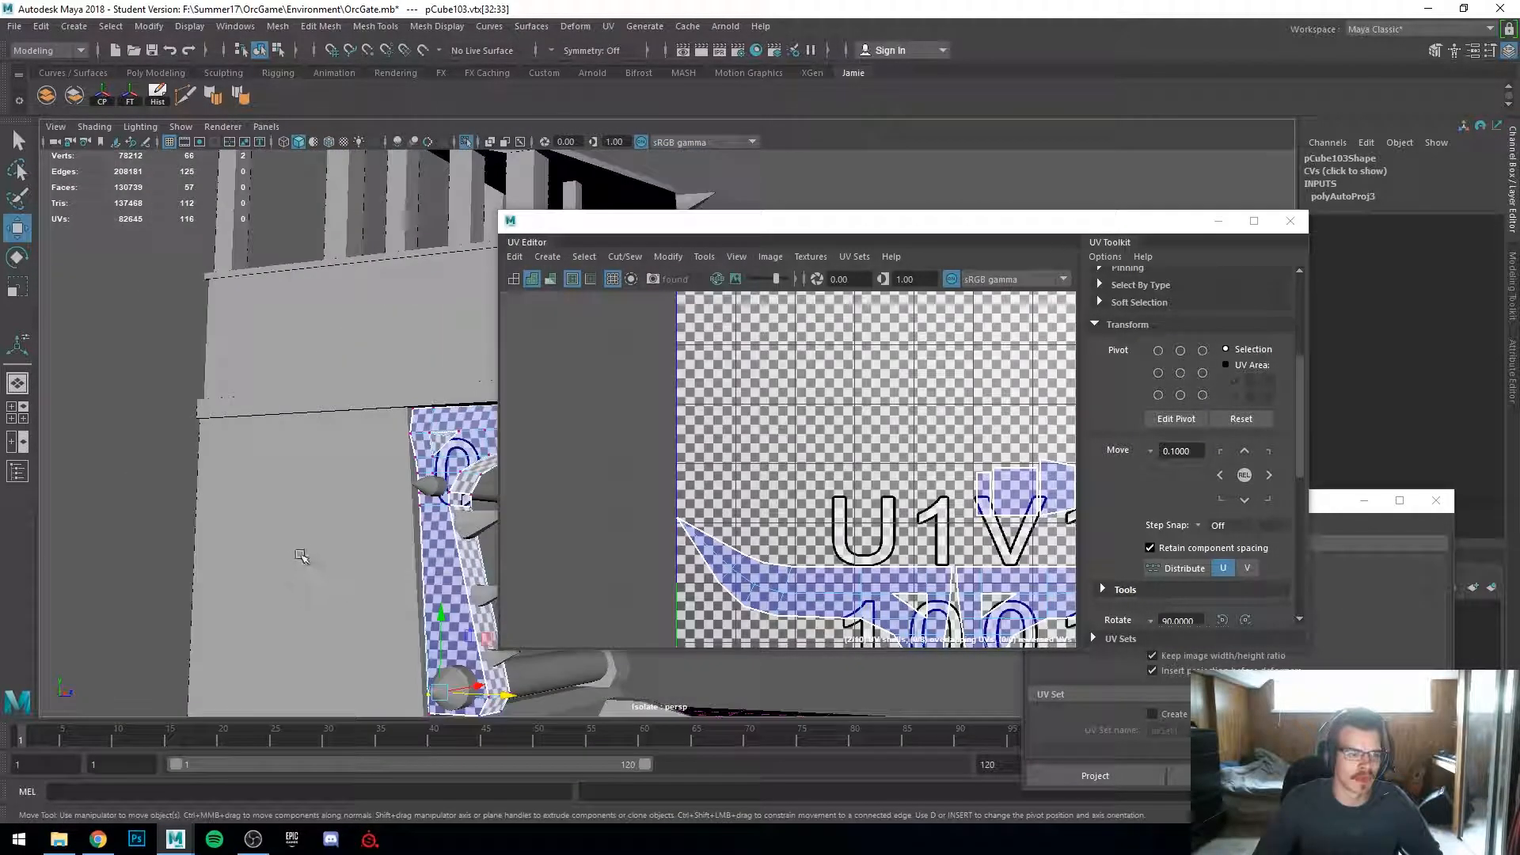
alt+drag(311, 549, 151, 541)
scroll(298, 560, up, 5)
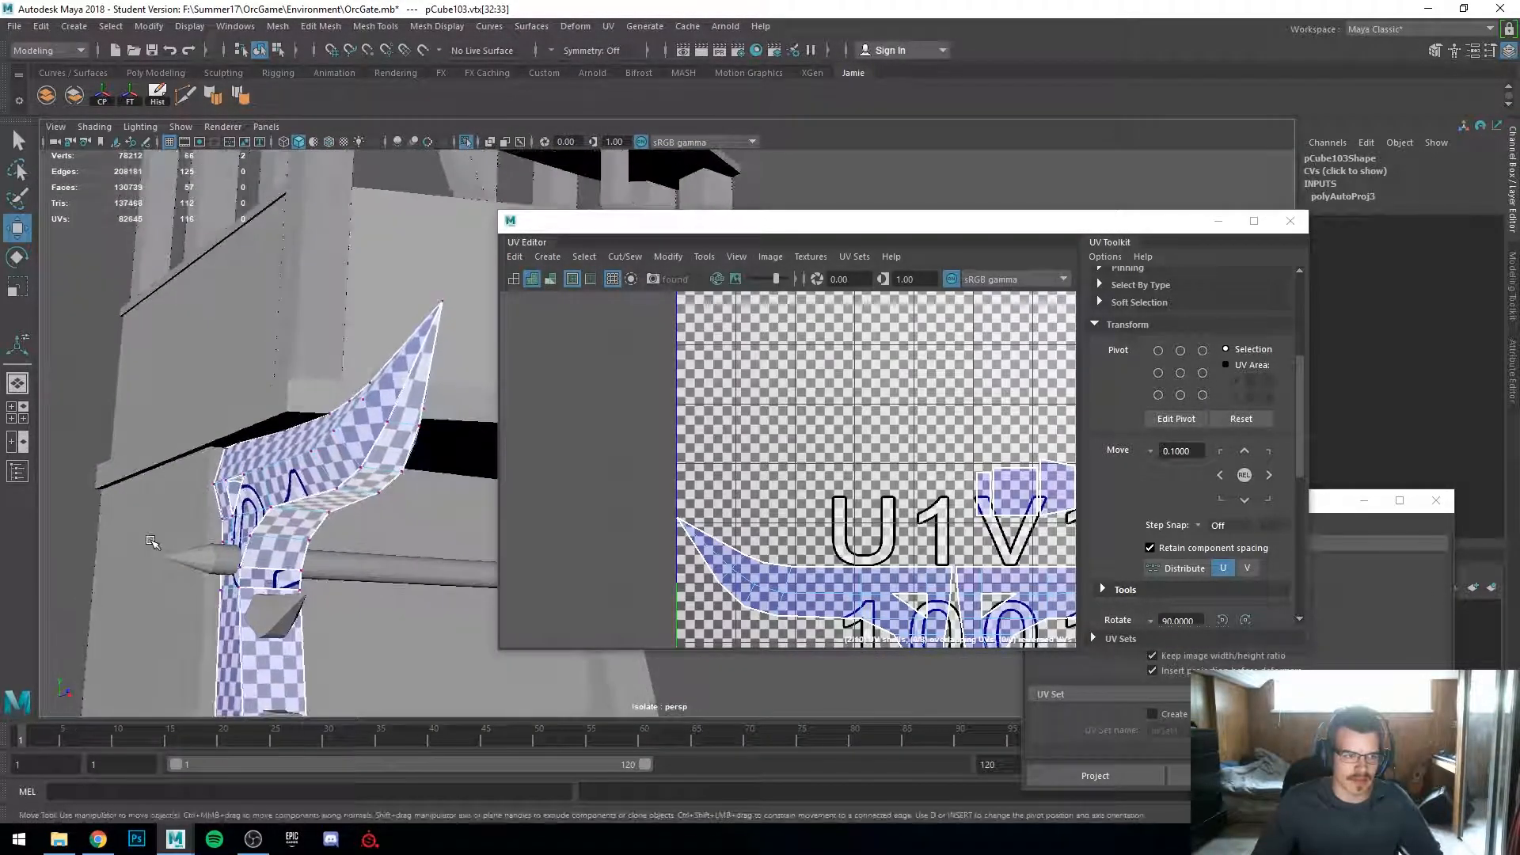
alt+middle_drag(150, 541, 198, 433)
alt+drag(198, 432, 298, 435)
scroll(888, 466, down, 3)
alt+middle_drag(841, 510, 634, 350)
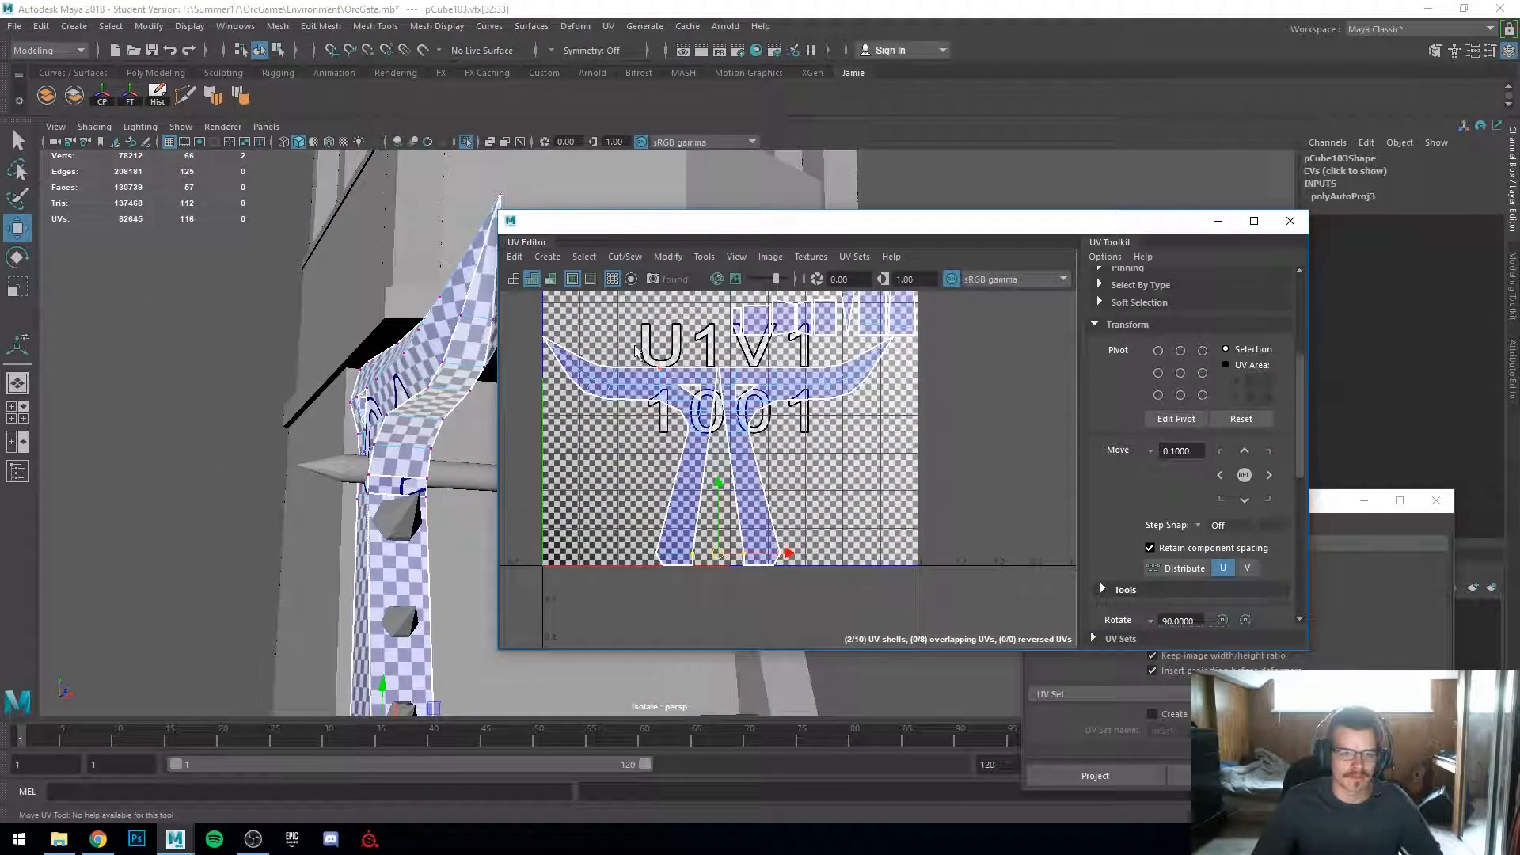
Step: Switch to UV shell selection and select the UV shell of one of the bar's spikes
alt+drag(380, 483, 402, 382)
right_drag(402, 382, 327, 374)
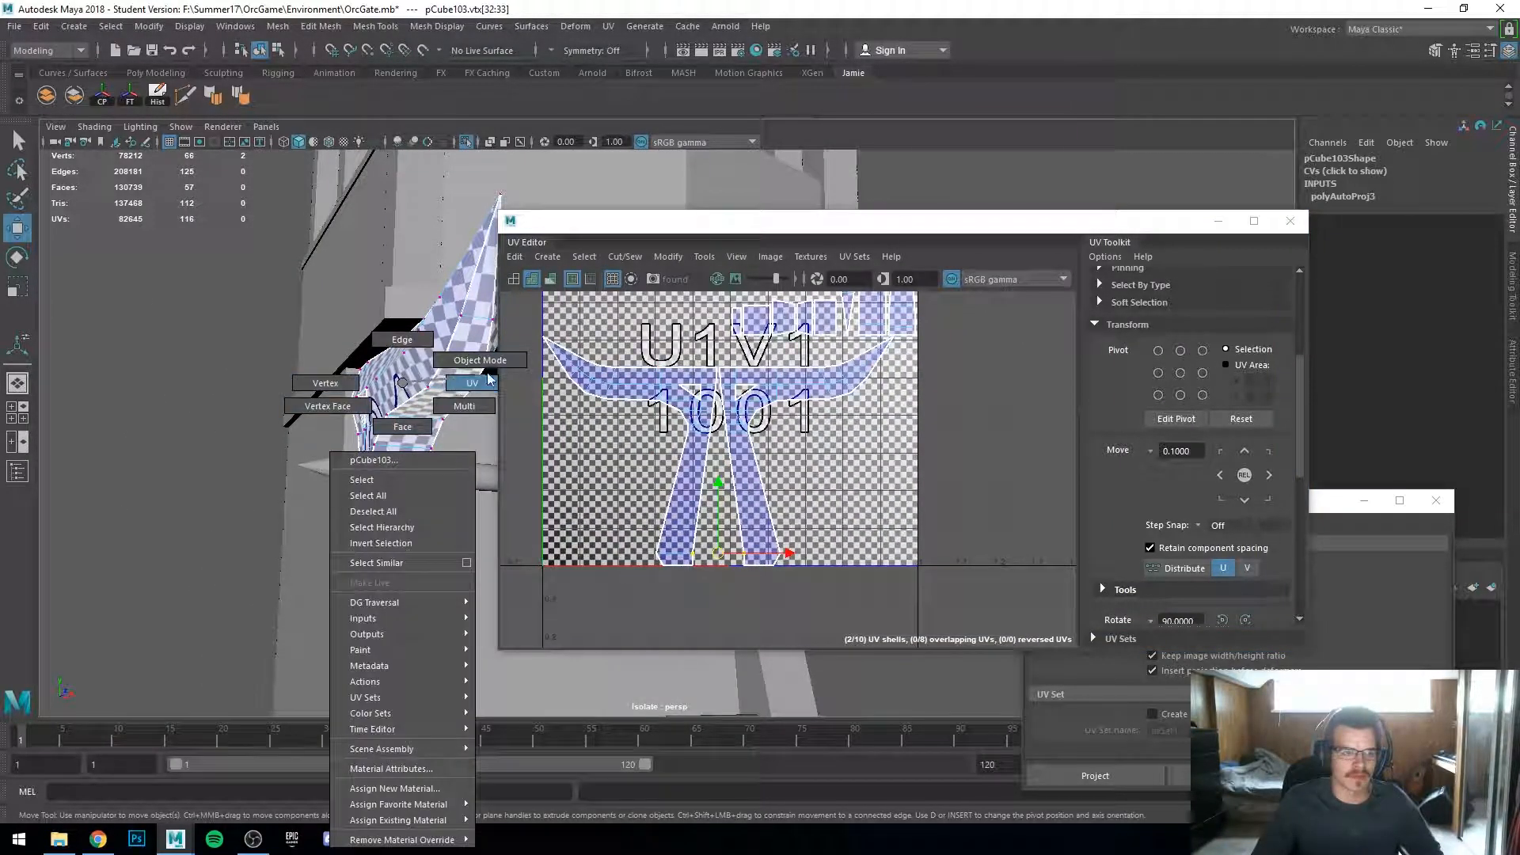
right_drag(493, 366, 435, 444)
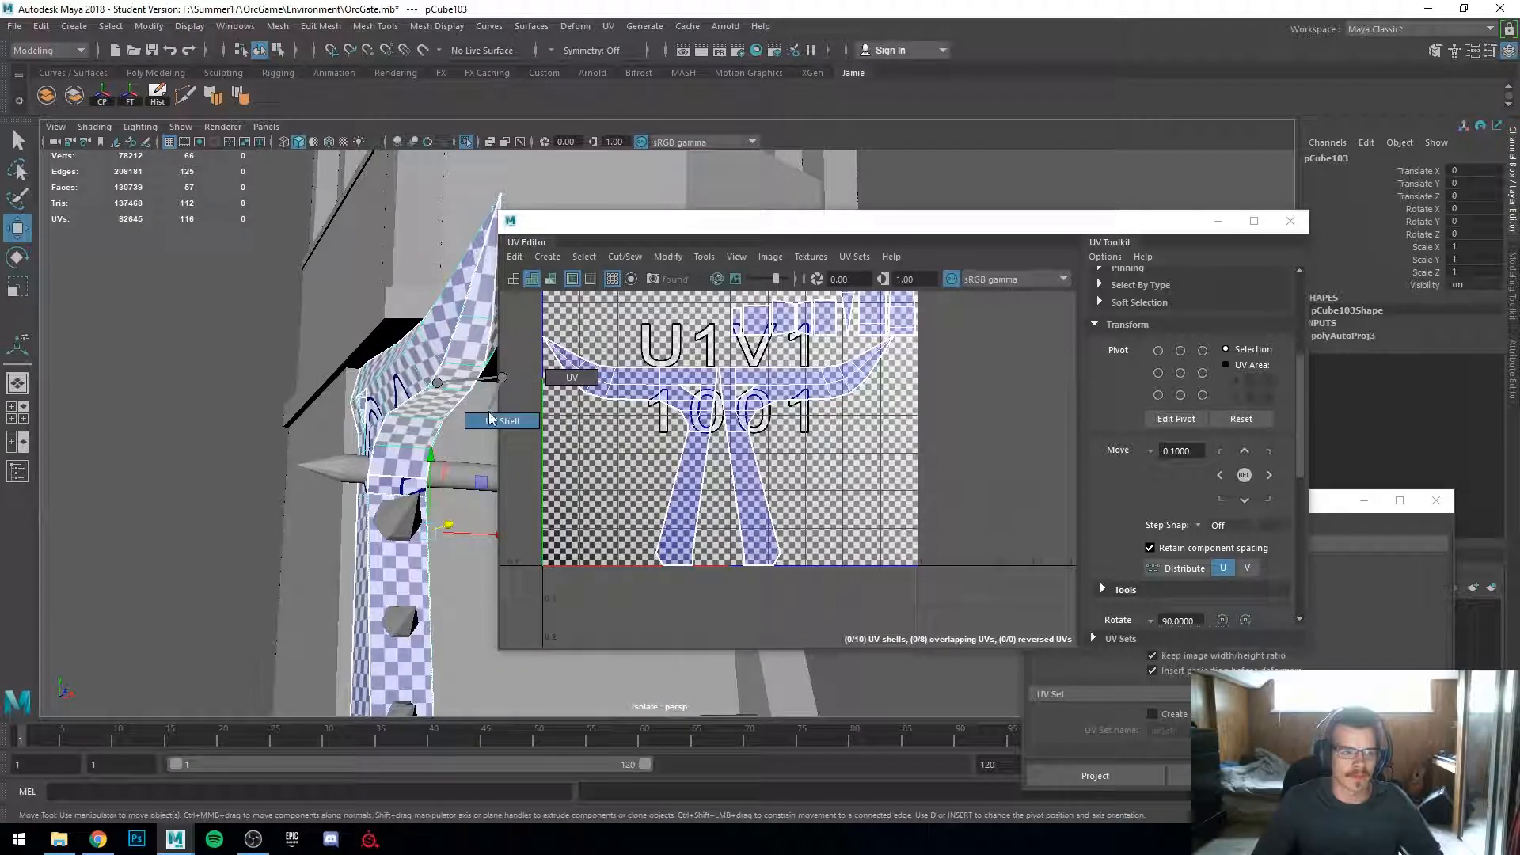
click(432, 410)
alt+middle_drag(727, 381, 745, 524)
mouse_move(412, 431)
alt+mouse_down()
mouse_move(427, 406)
mouse_move(396, 416)
mouse_move(411, 419)
alt+mouse_up()
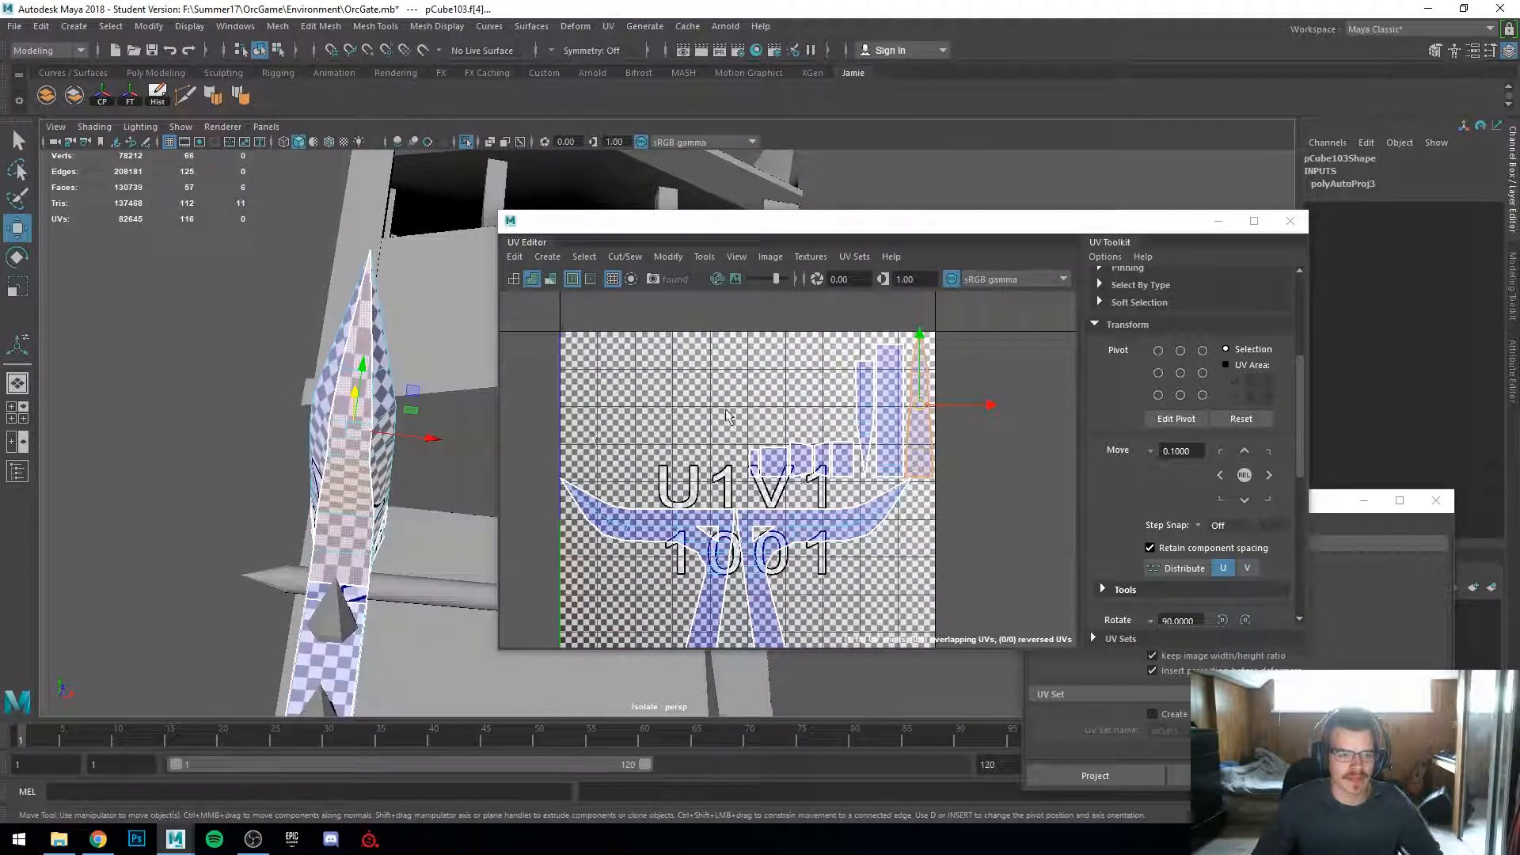
scroll(1153, 545, down, 4)
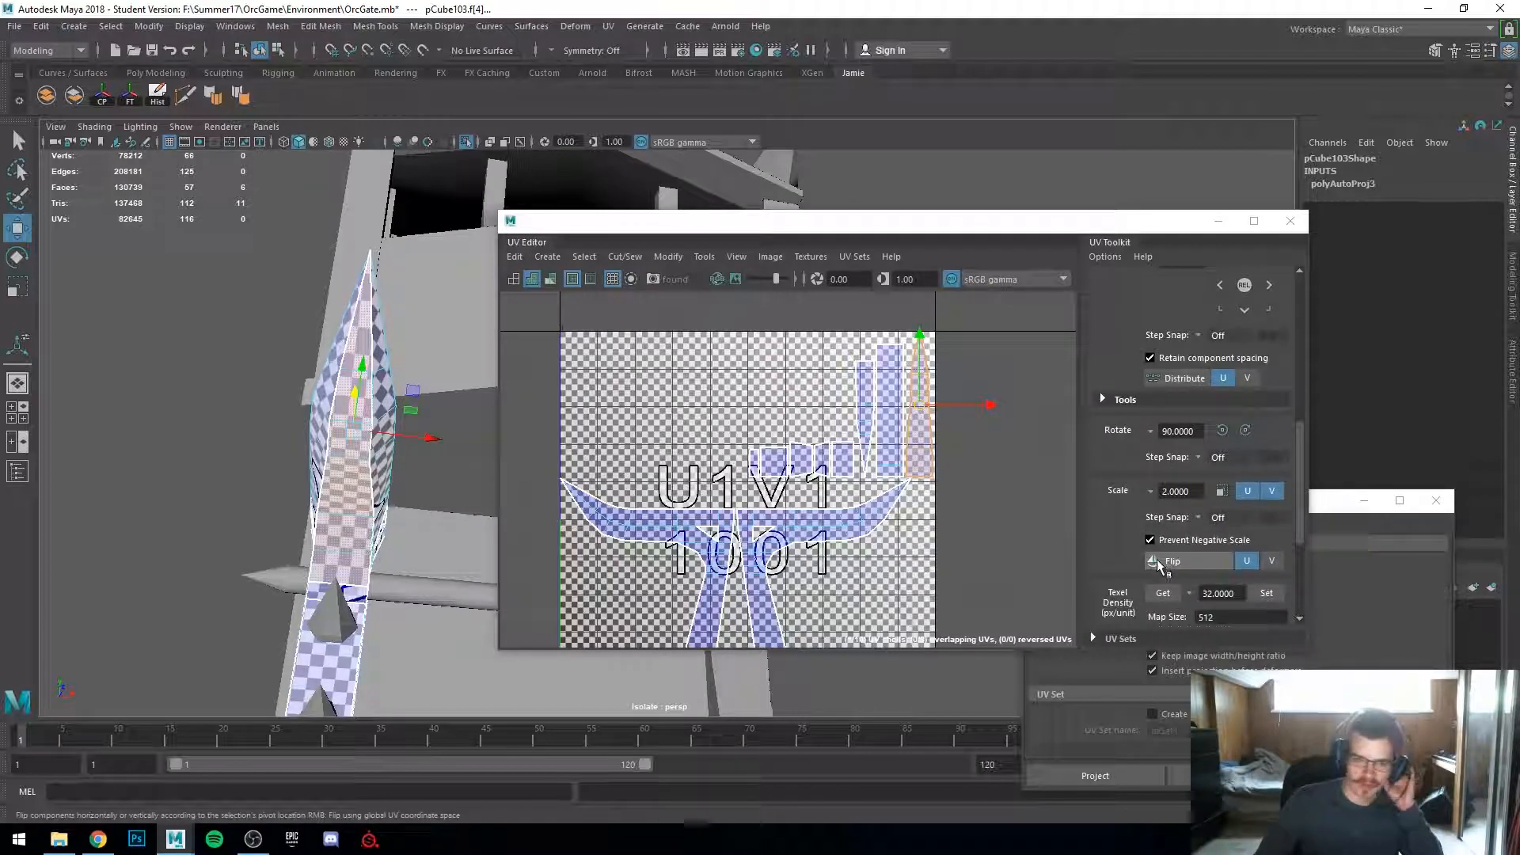
scroll(1153, 563, down, 4)
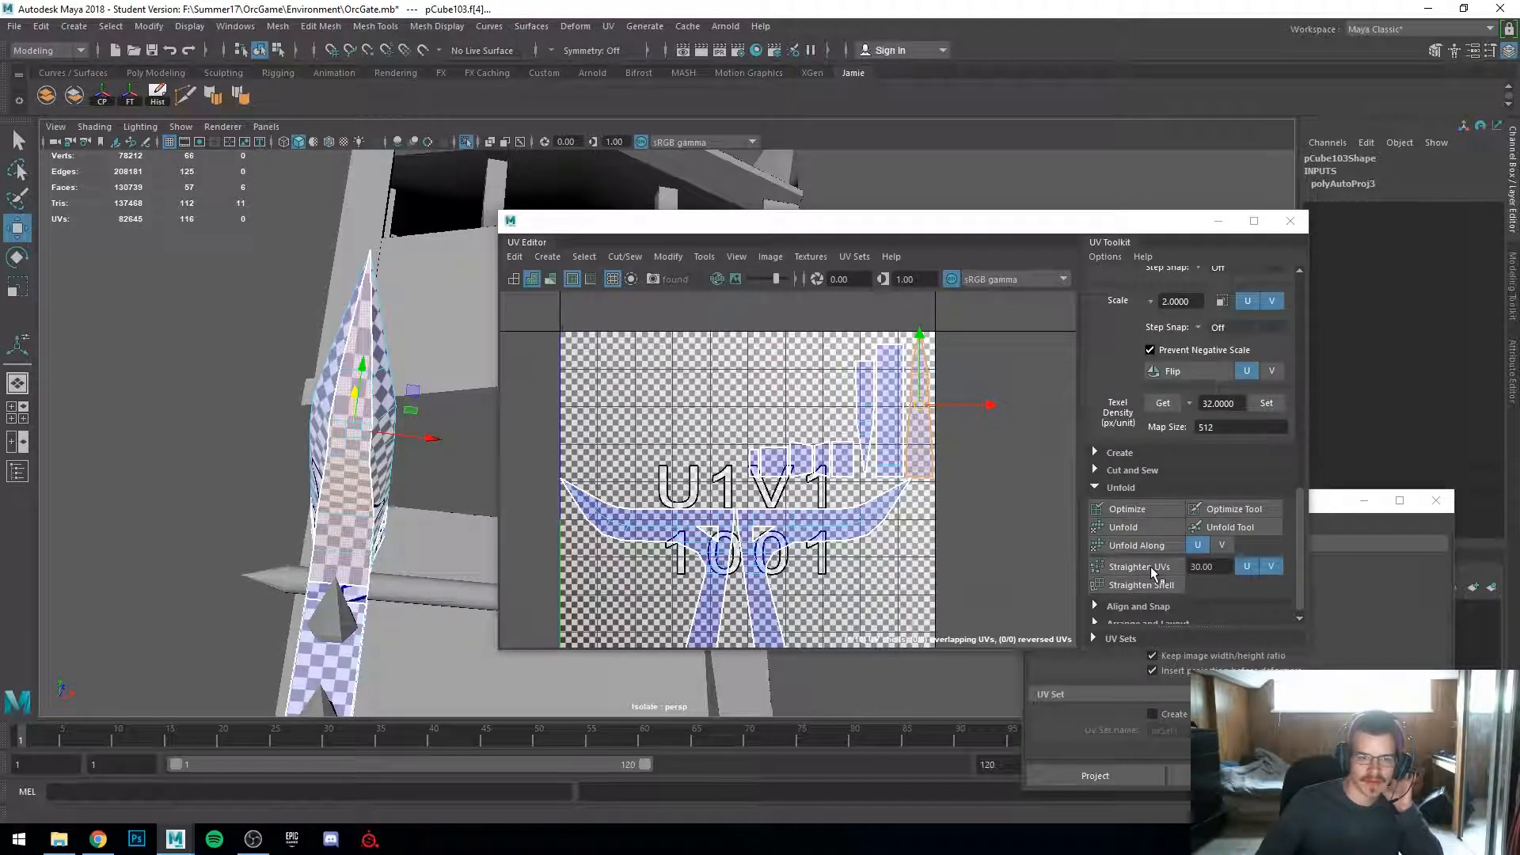
Step: Unfold the selected spike shell and undo the unfold
click(1133, 532)
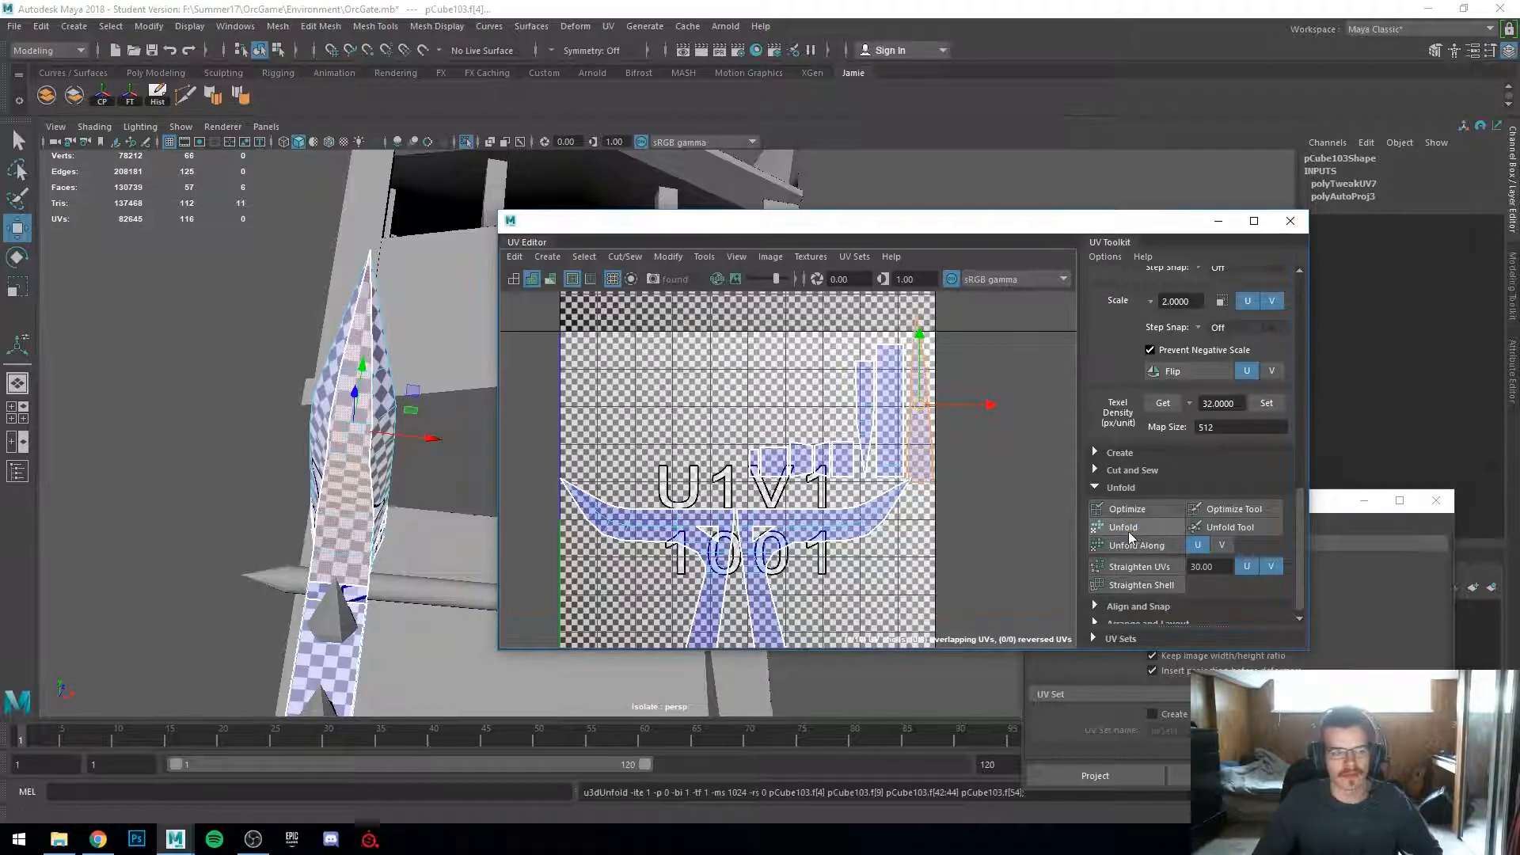
alt+drag(394, 527, 371, 461)
key(ctrl+z)
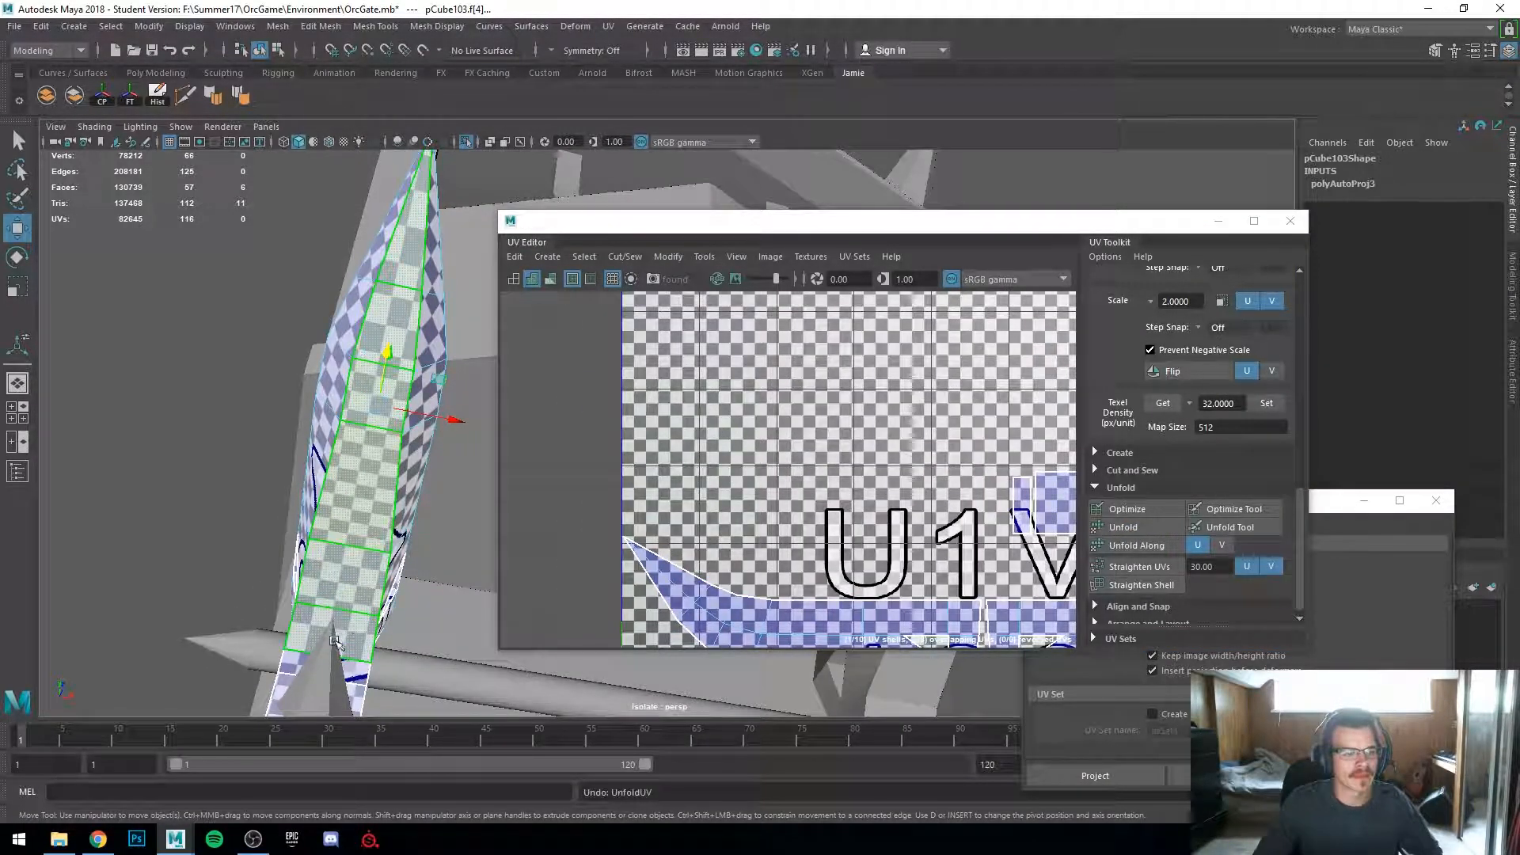
Step: Unfold the selected spike's UV shell
click(1149, 526)
alt+drag(402, 285, 346, 418)
scroll(928, 472, down, 3)
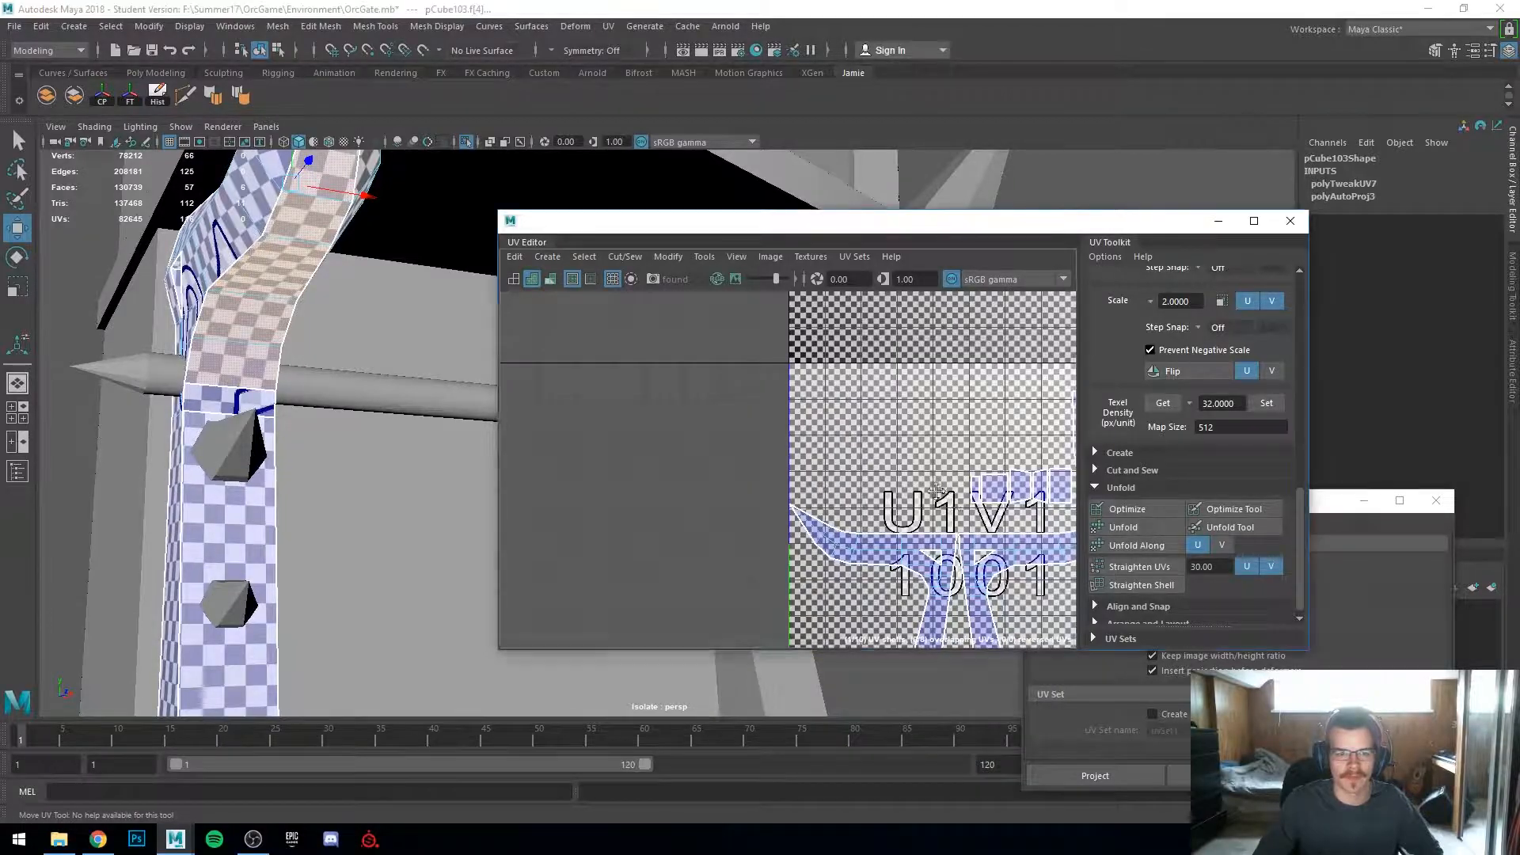
Step: Select a small face shell on the bar and move-and-sew it onto its adjacent shell along the shared edge
alt+middle_drag(928, 472, 792, 411)
click(811, 399)
alt+drag(163, 413, 338, 416)
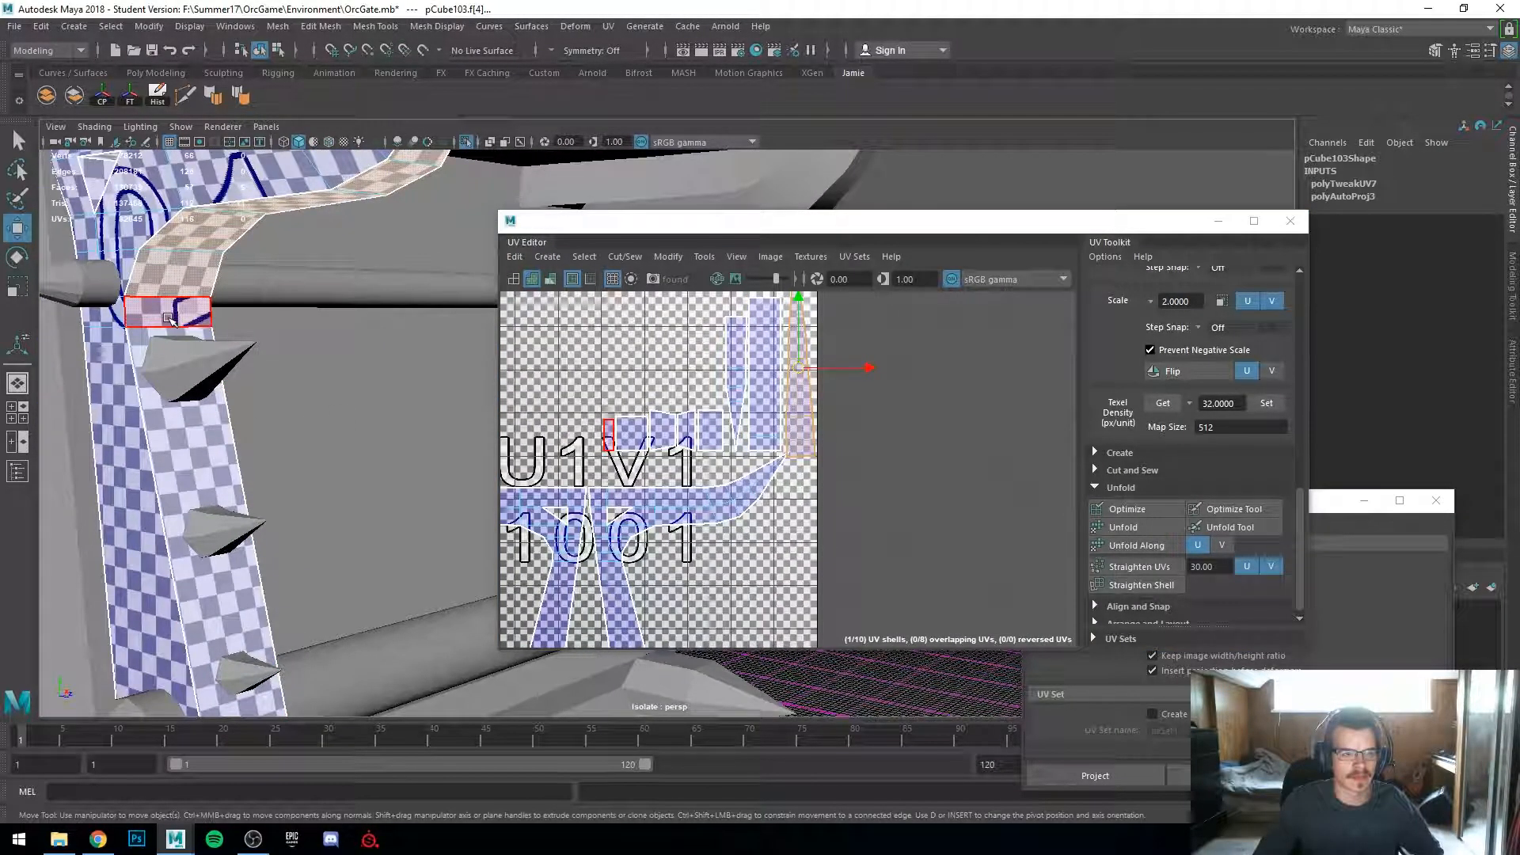
scroll(686, 418, up, 3)
alt+middle_drag(630, 427, 683, 438)
right_drag(682, 438, 680, 398)
click(637, 454)
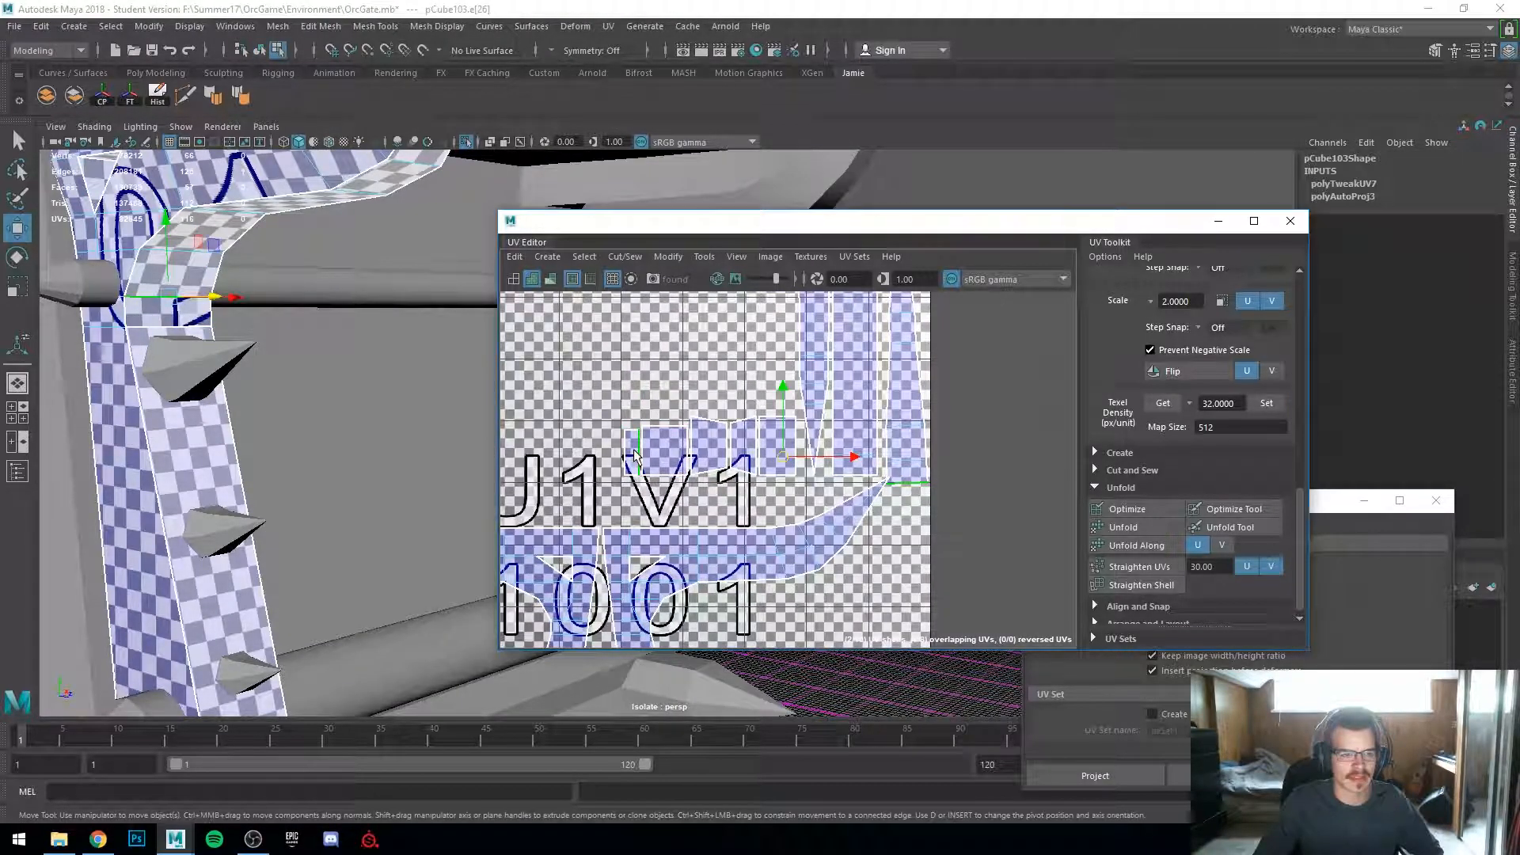
shift+right_drag(634, 452, 649, 405)
right_drag(921, 453, 891, 443)
drag(905, 366, 918, 404)
alt+middle_drag(237, 484, 207, 356)
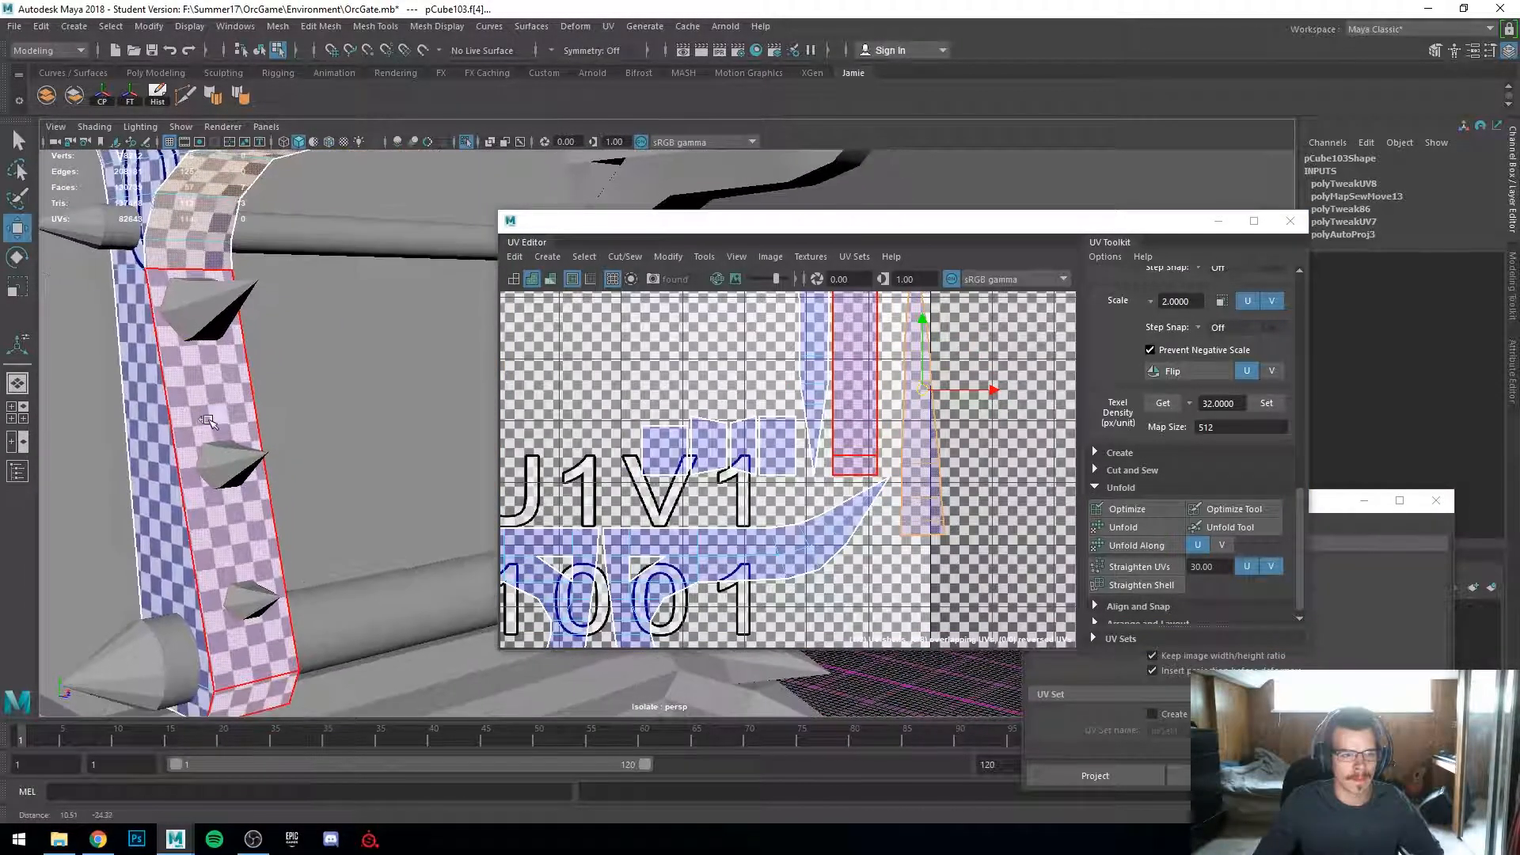
Step: Select a bar face shell and try moving it in the UV Editor, undoing the move
scroll(271, 536, down, 5)
alt+middle_drag(272, 536, 263, 435)
scroll(263, 373, up, 2)
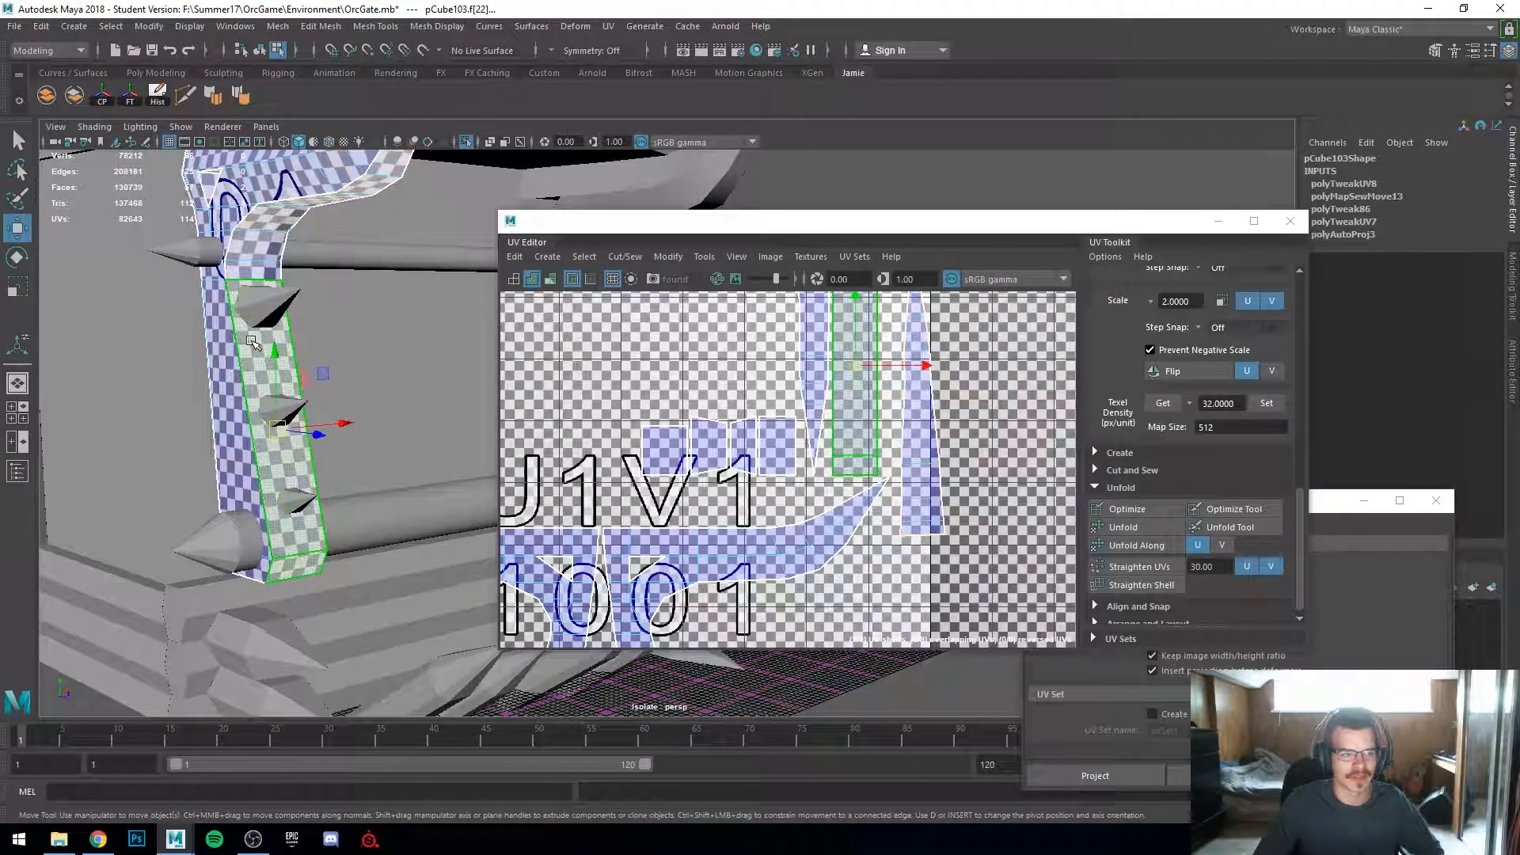
scroll(252, 342, up, 3)
alt+middle_drag(210, 372, 242, 374)
scroll(801, 440, down, 5)
scroll(779, 464, up, 2)
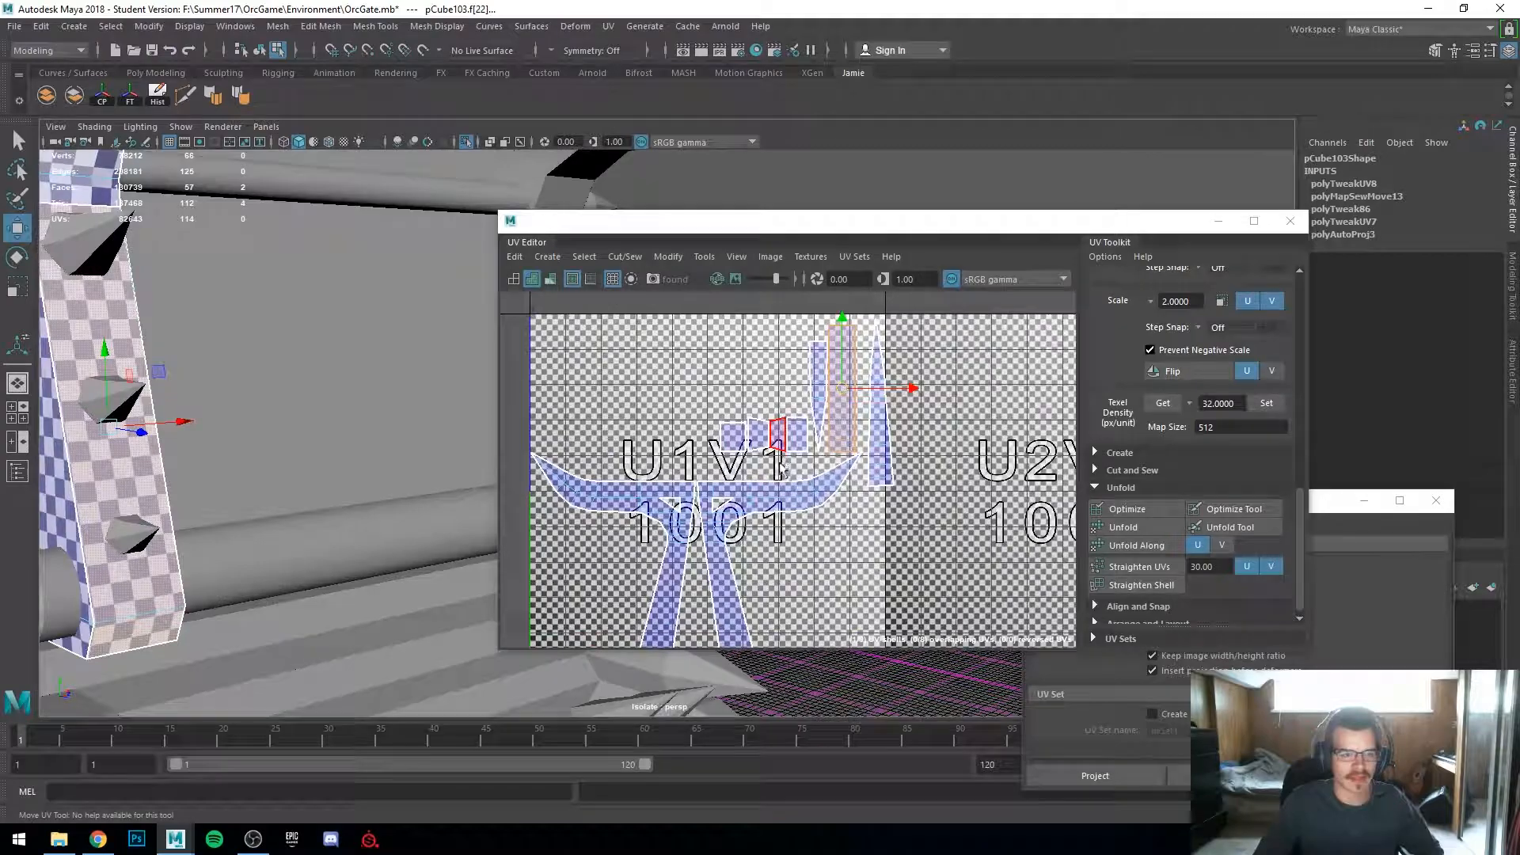
alt+middle_drag(744, 482, 821, 462)
right_drag(805, 487, 742, 460)
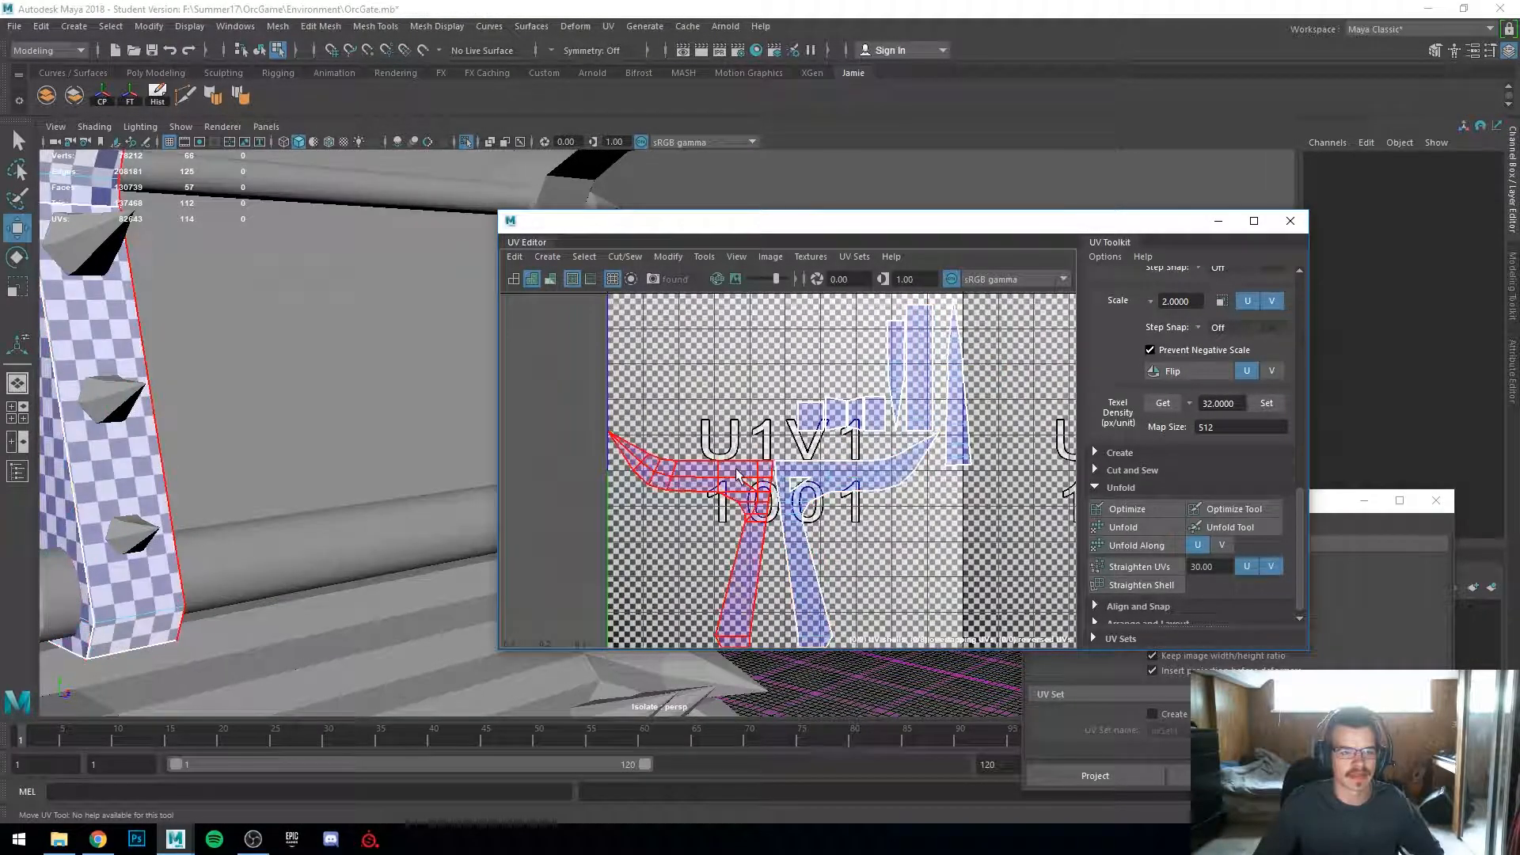
click(745, 538)
scroll(746, 538, down, 4)
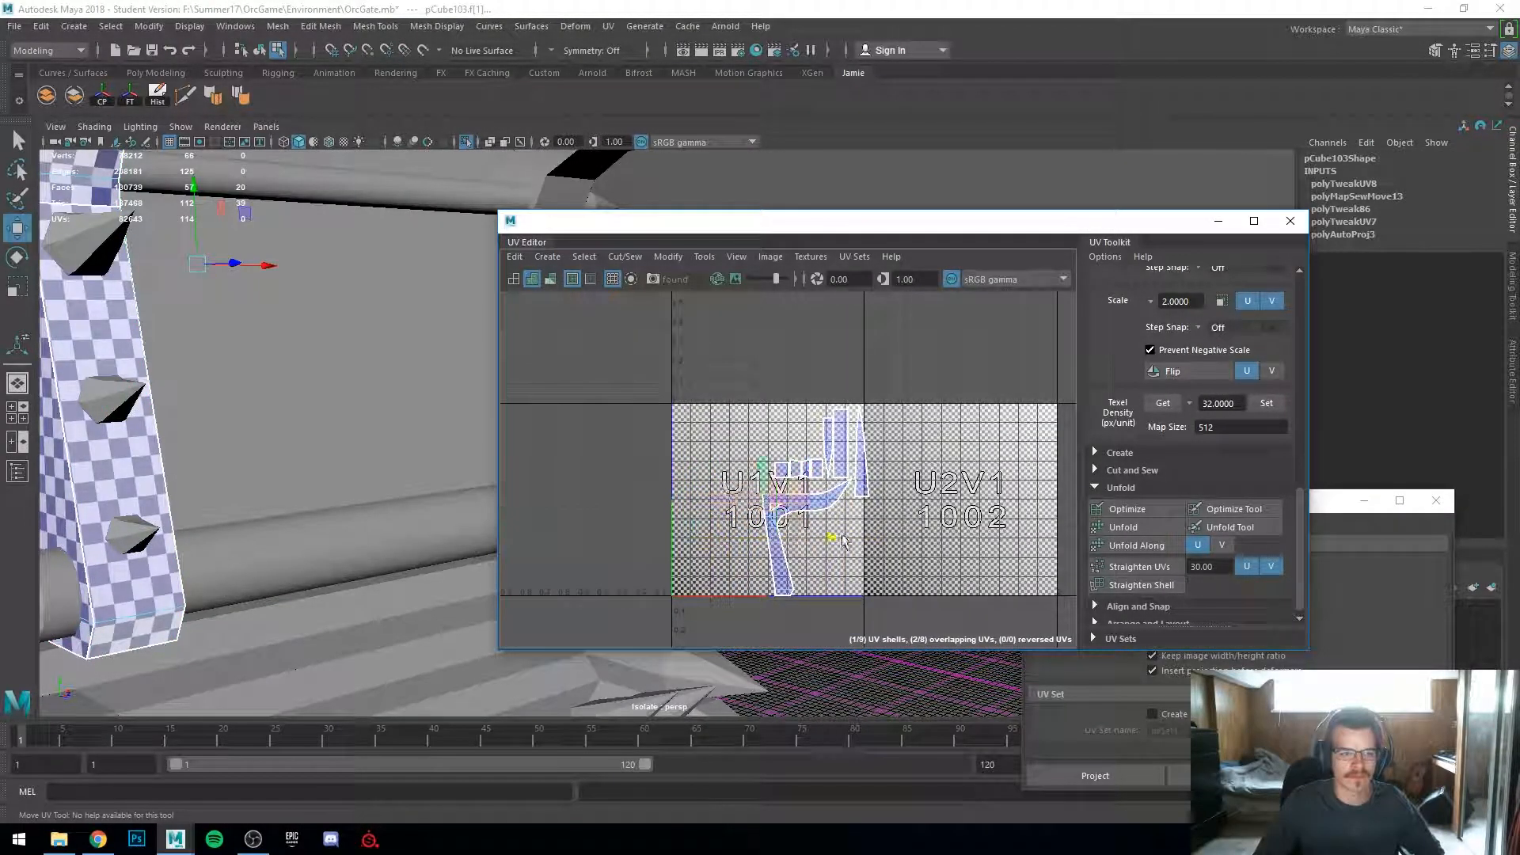
drag(831, 540, 760, 538)
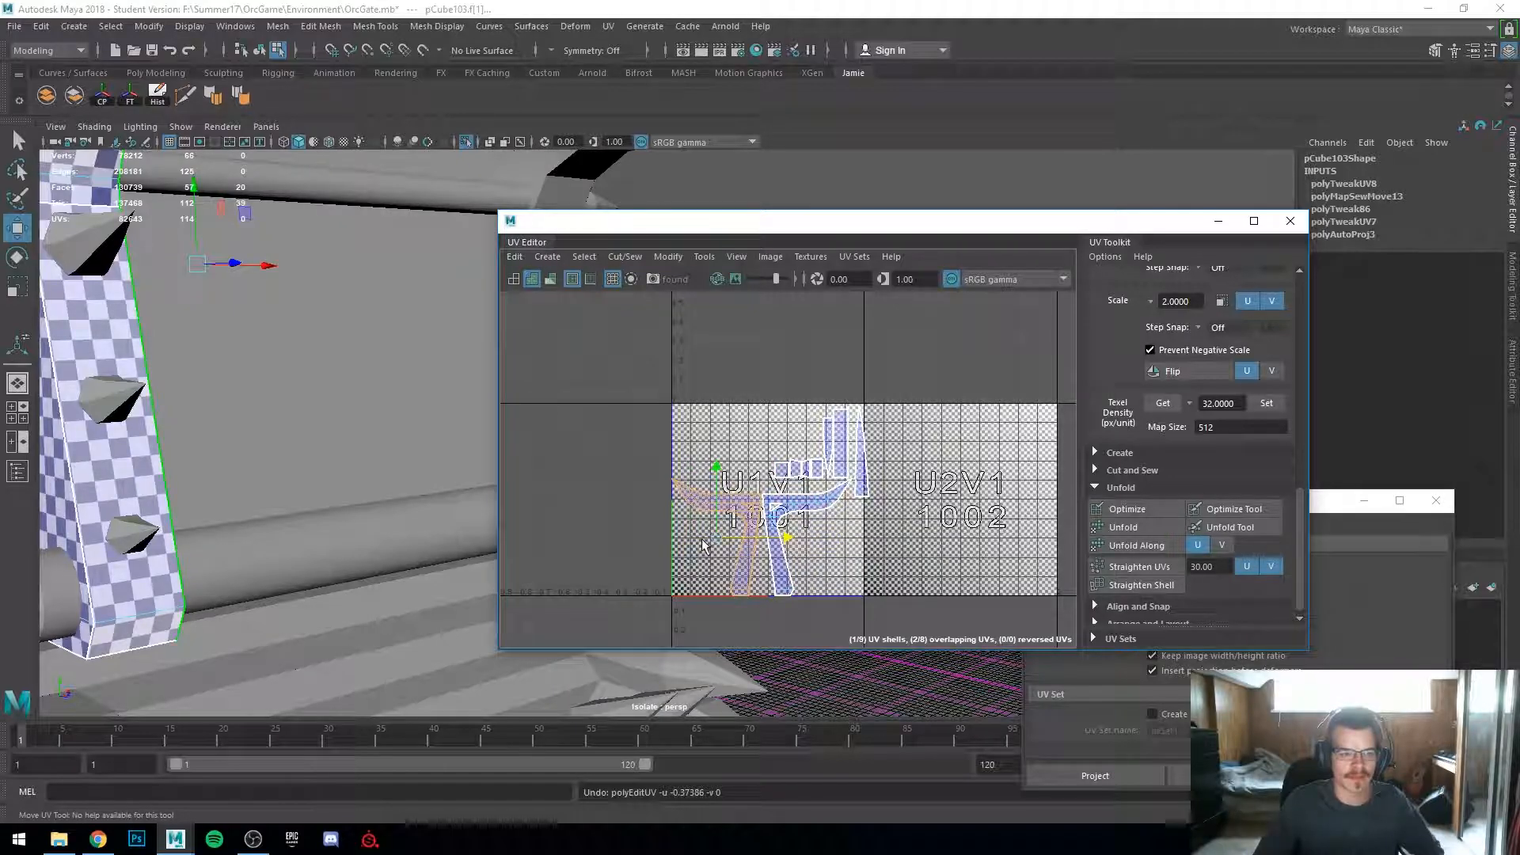
Step: Orbit and zoom around the spiked bar to review its checker layout
click(704, 540)
scroll(706, 538, up, 3)
alt+middle_drag(708, 538, 651, 520)
scroll(666, 520, up, 2)
scroll(667, 520, down, 3)
scroll(690, 512, up, 2)
scroll(312, 390, down, 4)
alt+drag(312, 390, 190, 387)
alt+middle_drag(190, 387, 67, 586)
alt+drag(67, 585, 249, 420)
scroll(273, 451, up, 3)
right_drag(301, 258, 380, 235)
scroll(692, 454, down, 1)
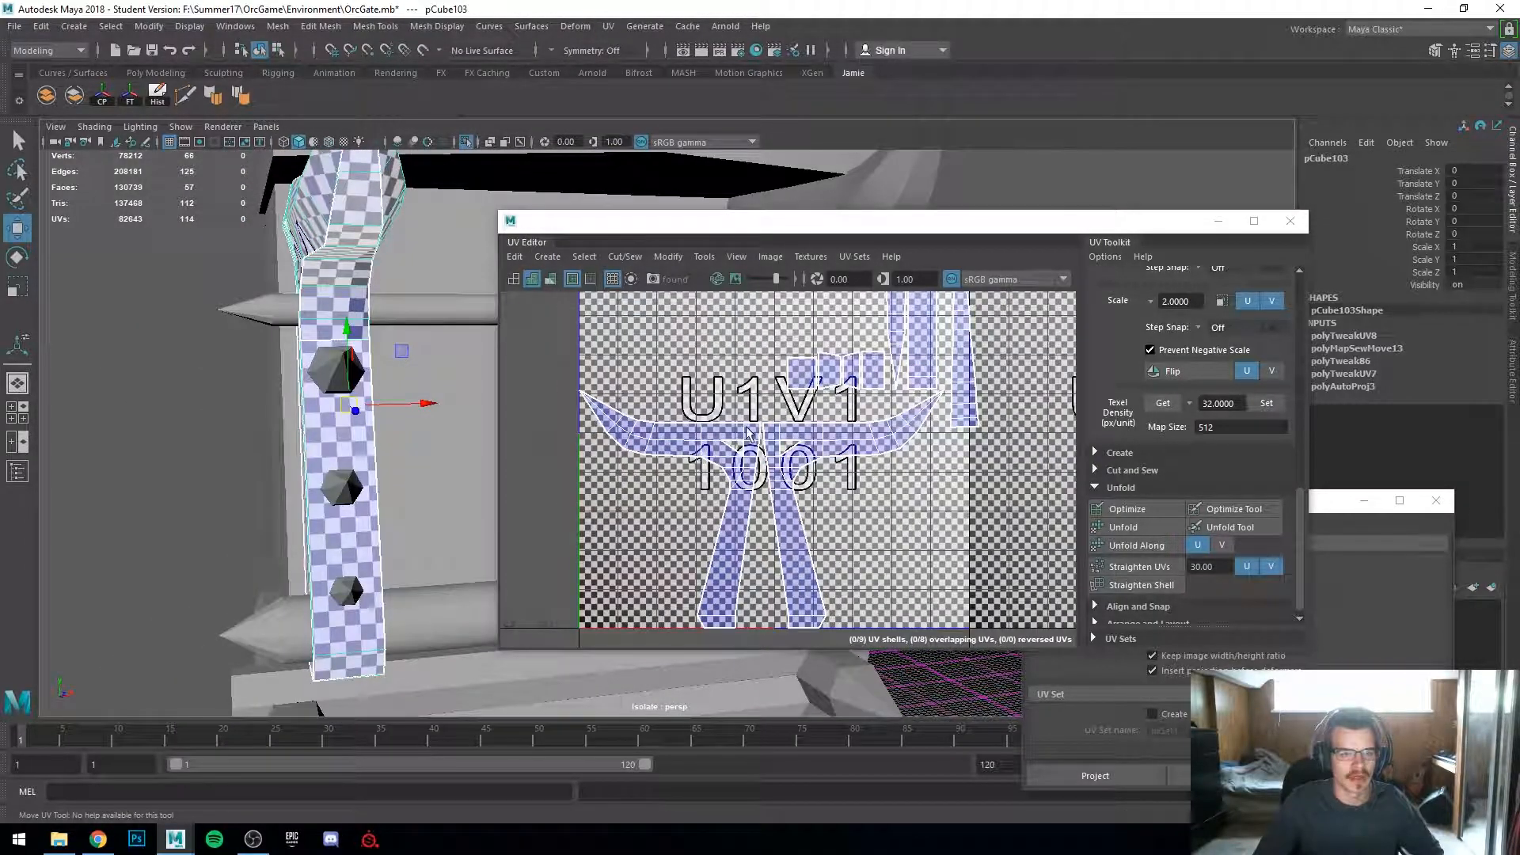
Step: Select the small square UV shell and move-and-sew its edges onto the neighbouring round shell
scroll(748, 434, down, 2)
scroll(111, 413, up, 3)
alt+drag(112, 413, 135, 425)
right_drag(822, 409, 756, 384)
click(807, 383)
key(f)
key(4)
alt+drag(330, 468, 241, 489)
key(5)
scroll(855, 473, up, 5)
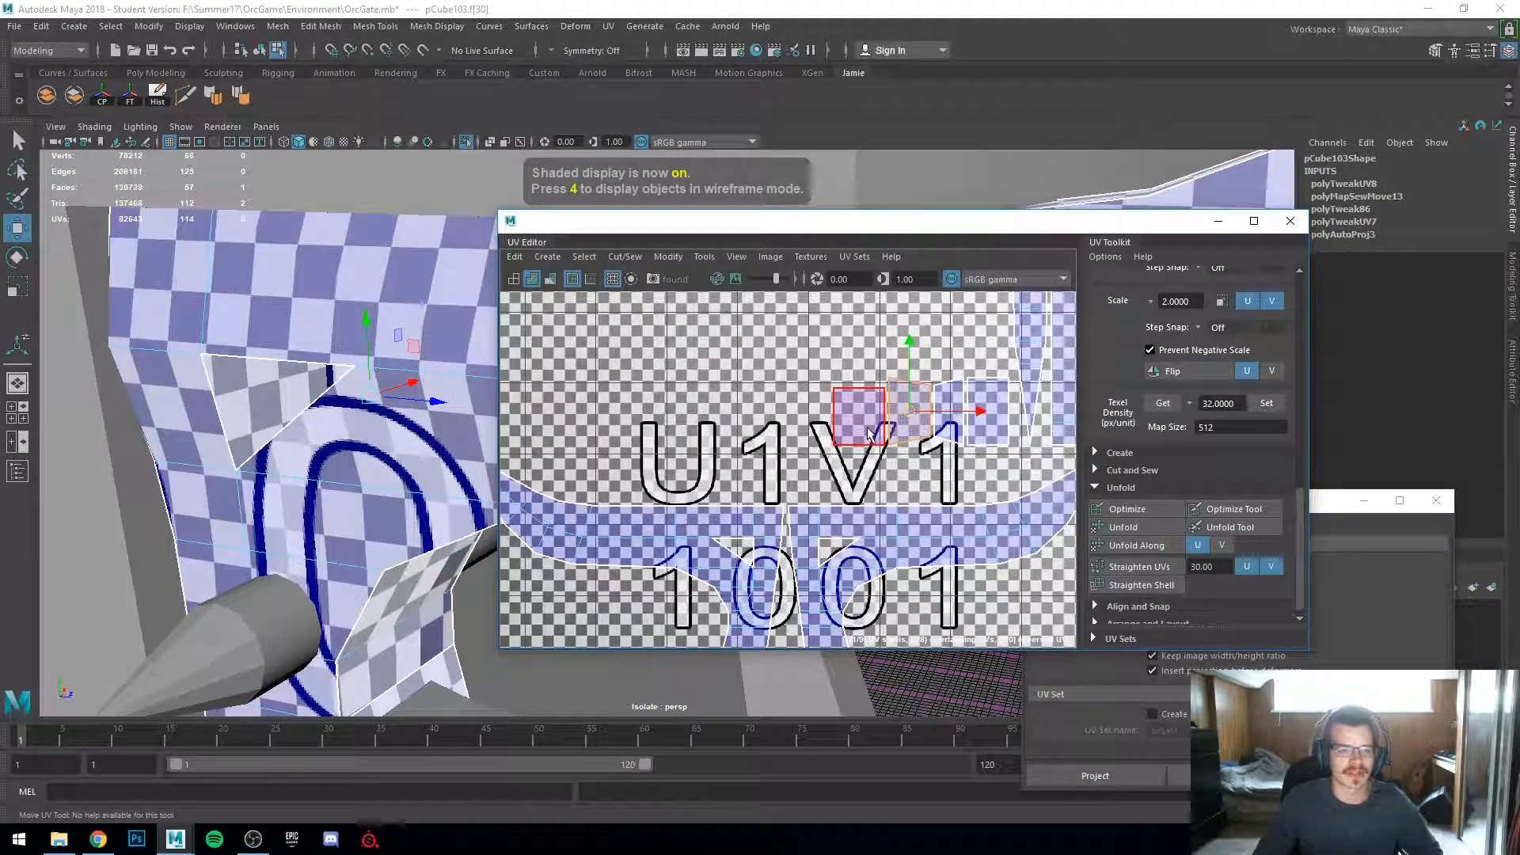
right_drag(863, 427, 896, 368)
click(896, 407)
click(979, 416)
key(g)
right_drag(978, 415, 920, 388)
click(995, 415)
drag(998, 417, 951, 422)
click(858, 448)
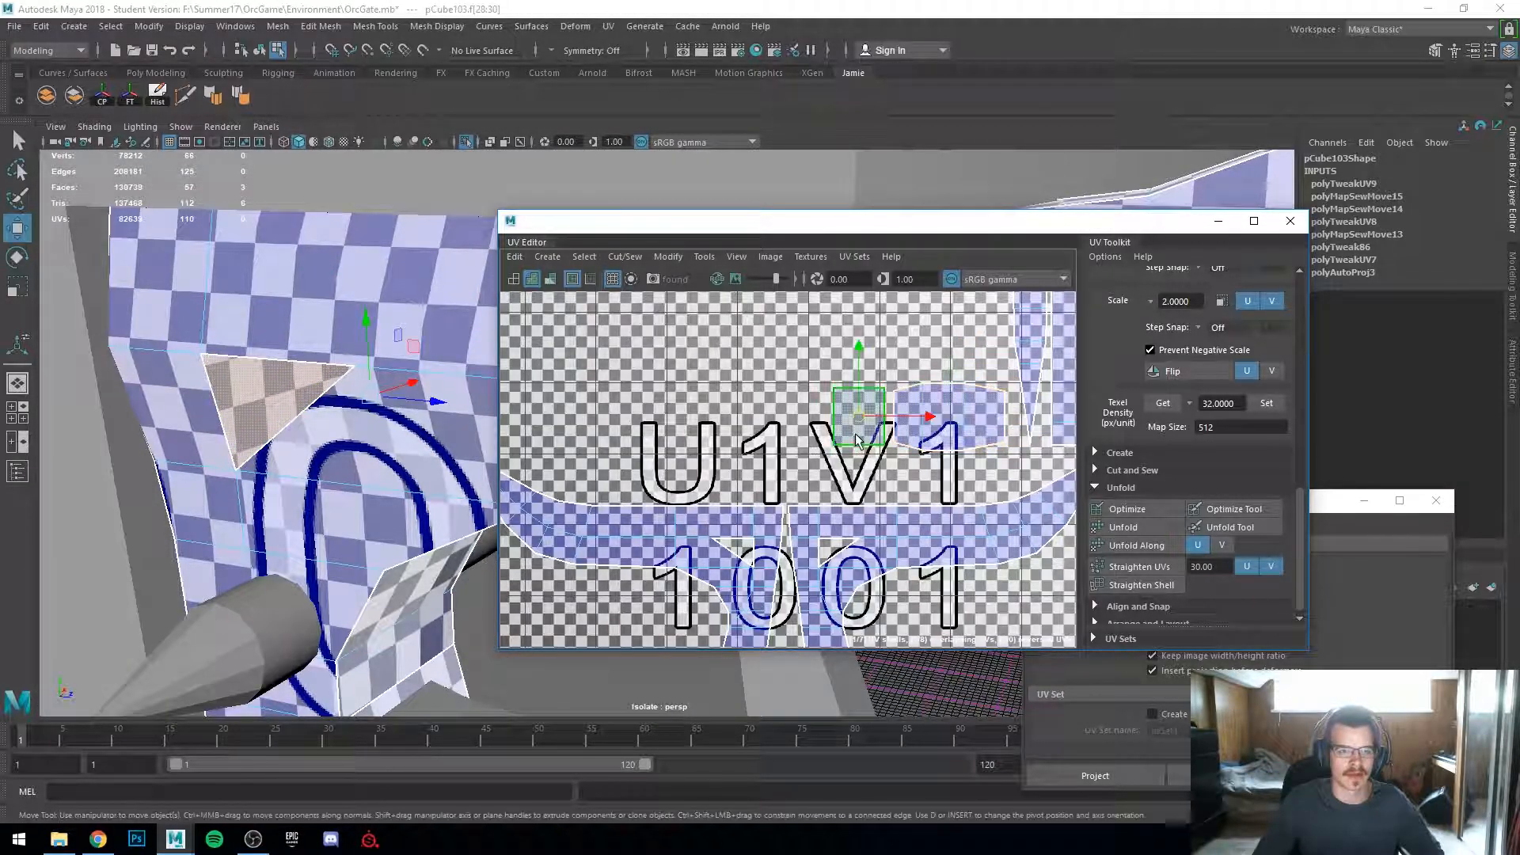
Step: Move-and-sew another of the bar's leftover shells onto the main bar shell
key(f)
alt+drag(301, 516, 178, 502)
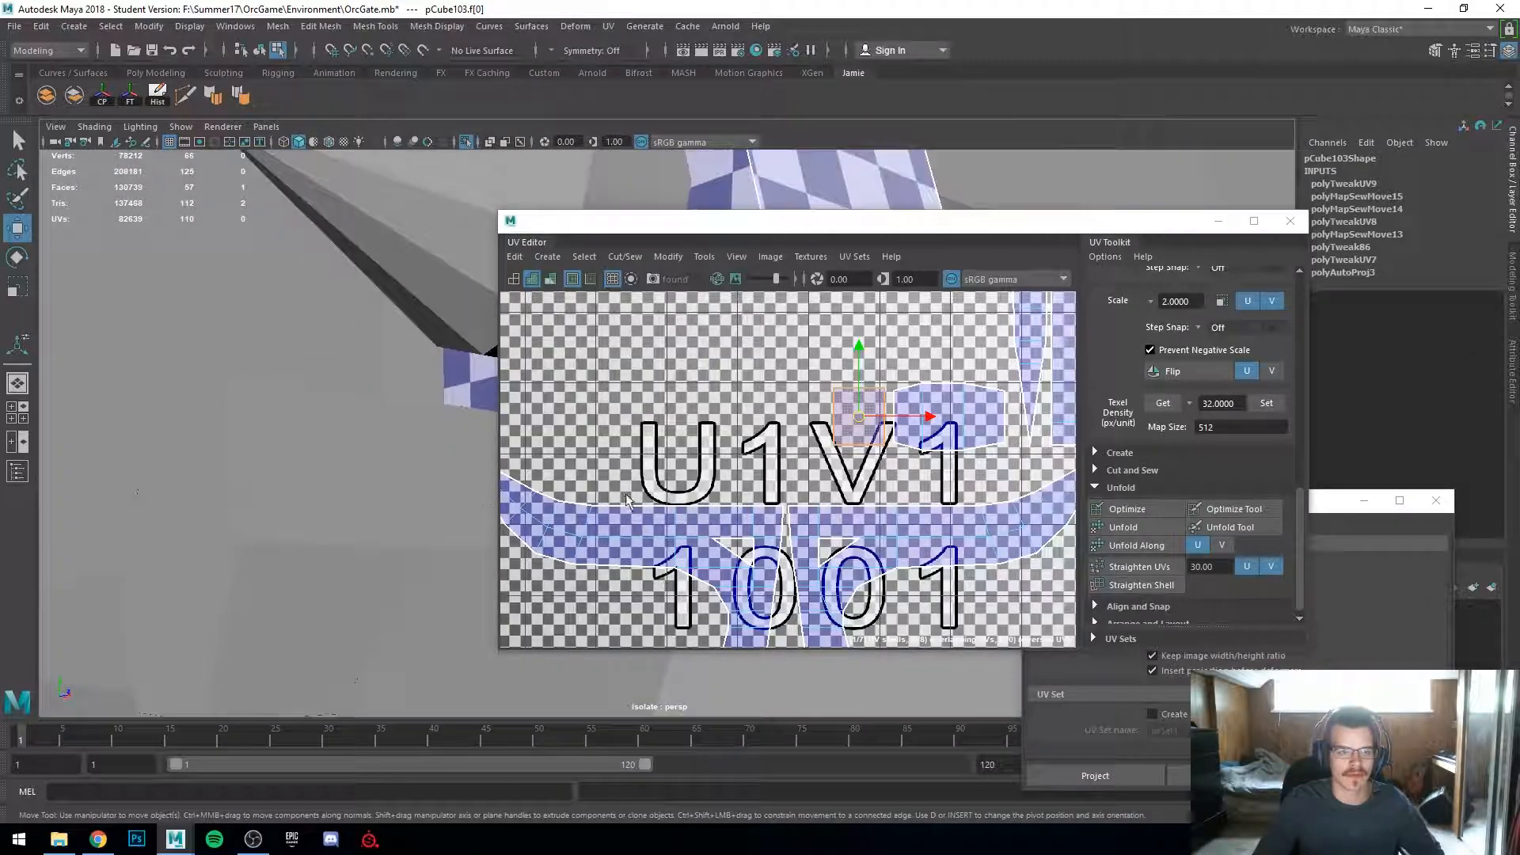
scroll(724, 494, down, 8)
alt+middle_drag(740, 514, 690, 642)
scroll(748, 489, up, 6)
scroll(753, 486, up, 2)
right_drag(686, 490, 688, 440)
click(751, 480)
shift+right_drag(752, 481, 752, 440)
right_drag(923, 448, 877, 427)
click(923, 456)
scroll(891, 457, down, 10)
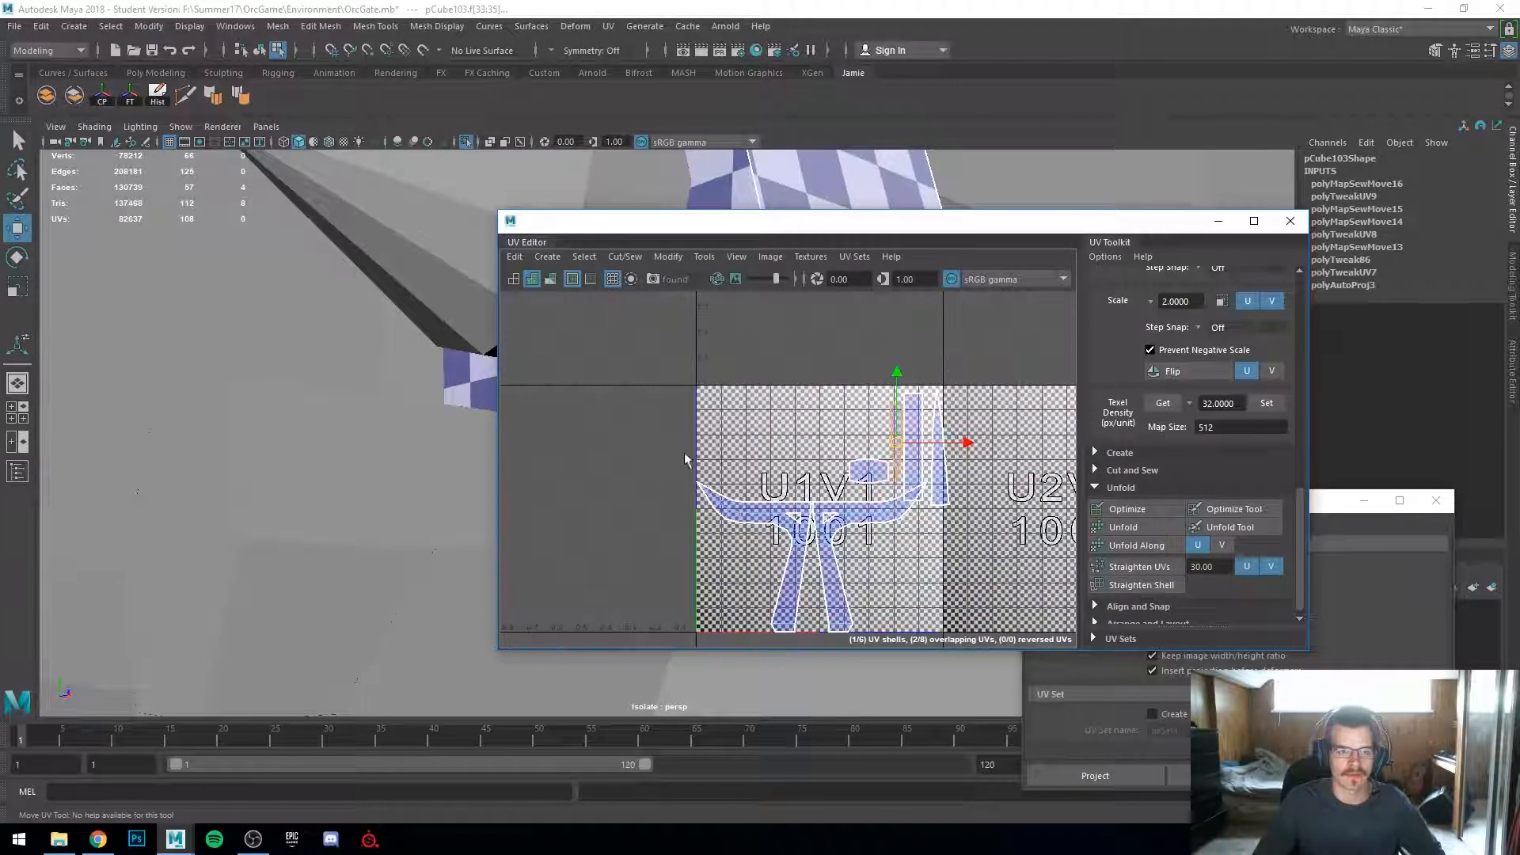
Step: Orbit and zoom out around the gate to review the bar's checker pattern
alt+middle_drag(451, 454, 93, 561)
alt+middle_drag(242, 520, 1, 692)
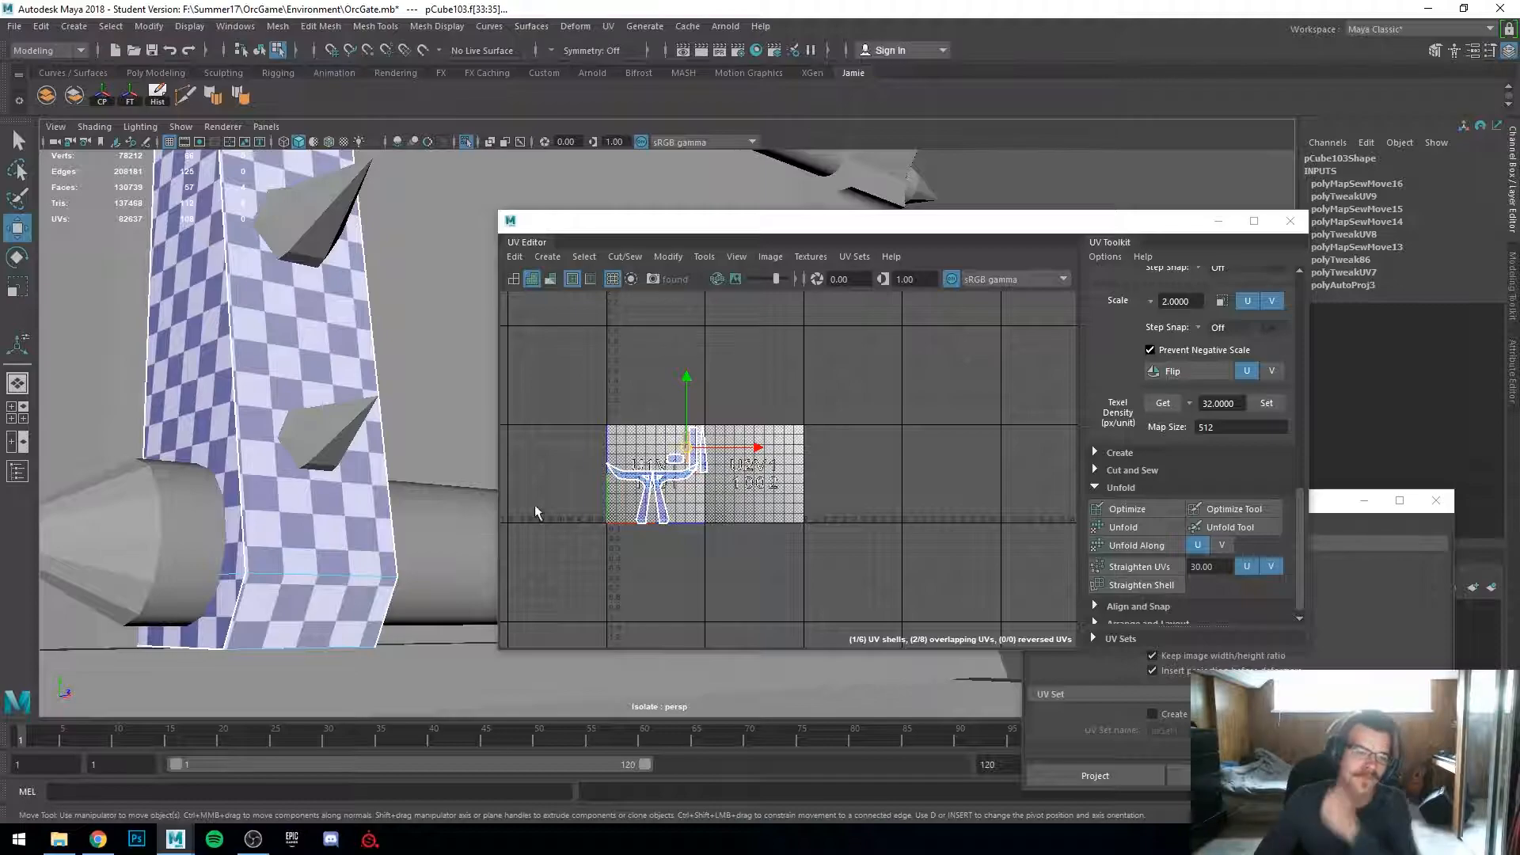
scroll(691, 524, up, 5)
alt+middle_drag(547, 483, 738, 536)
scroll(738, 535, down, 3)
scroll(738, 541, up, 4)
alt+drag(300, 441, 252, 545)
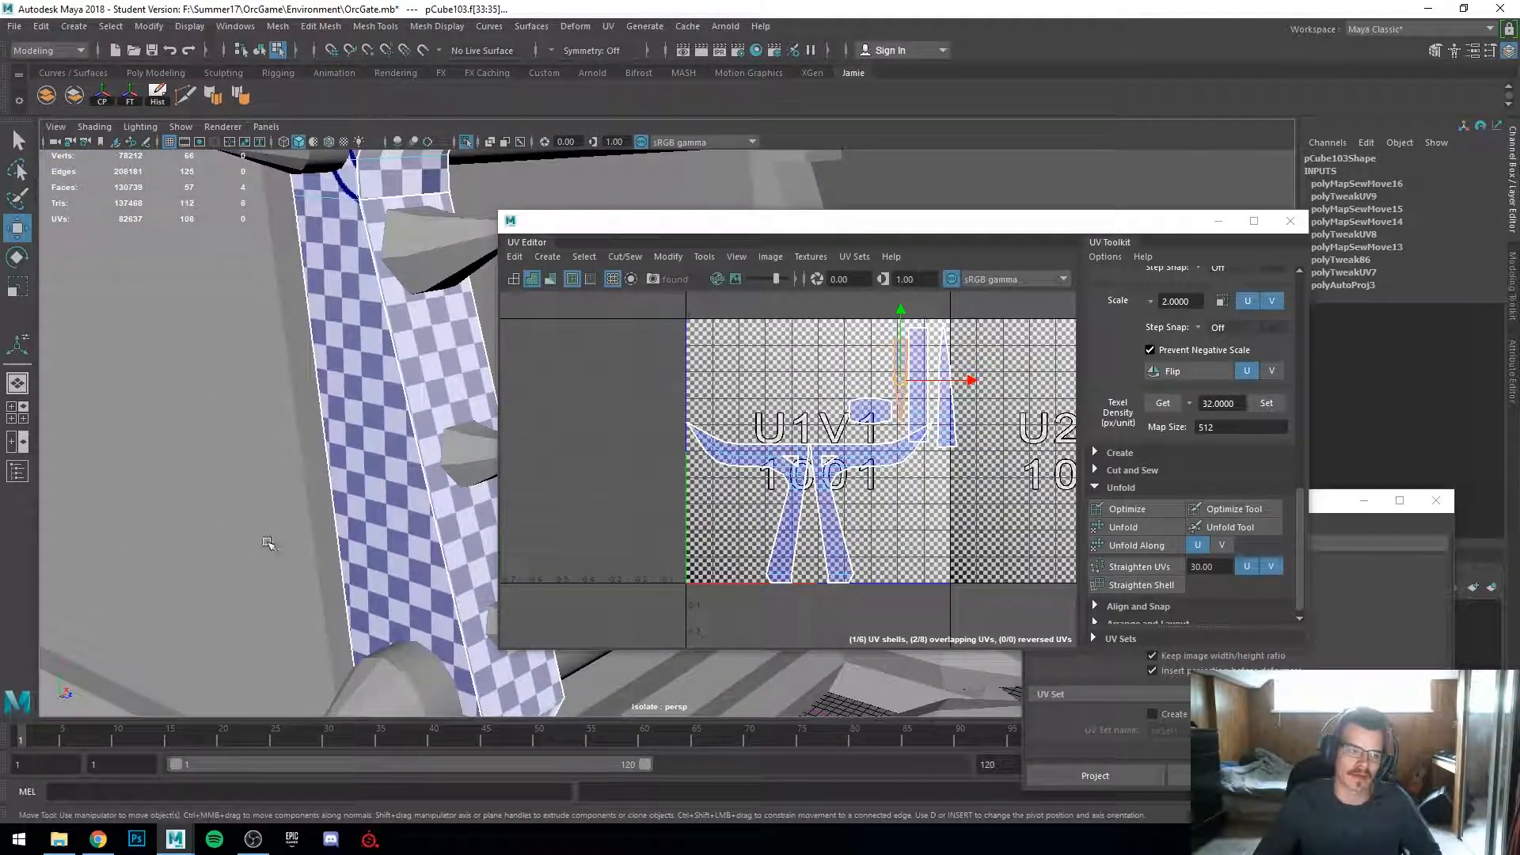
alt+right_drag(251, 545, 61, 560)
alt+middle_drag(241, 518, 182, 625)
alt+drag(182, 625, 317, 491)
right_drag(334, 455, 433, 365)
alt+right_drag(426, 429, 261, 451)
alt+middle_drag(261, 451, 76, 447)
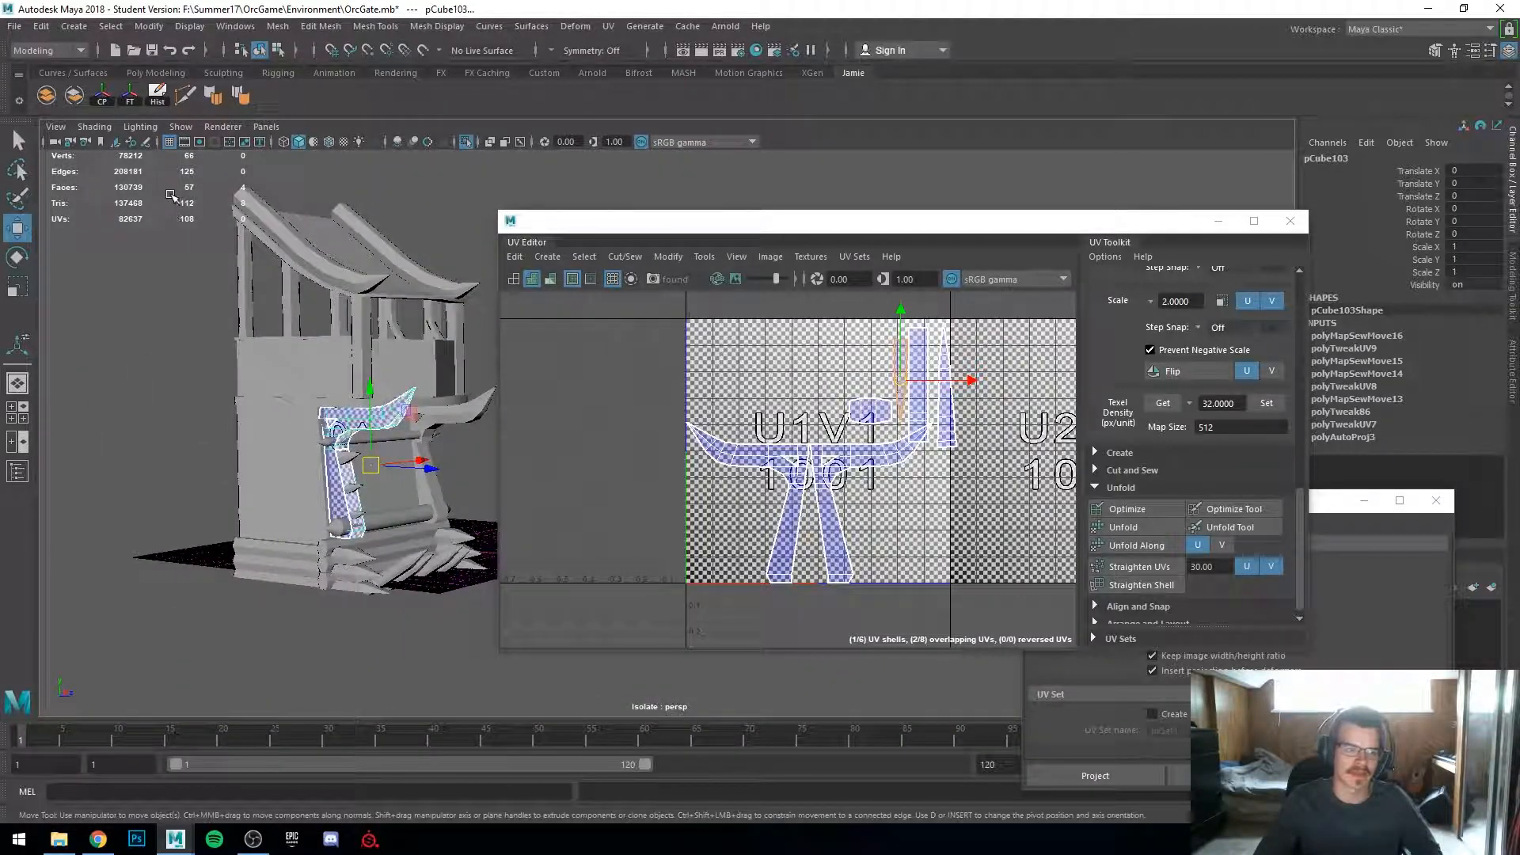
Step: Orbit and zoom in on one of the spiked bar's spikes to review its UV shell
drag(169, 194, 568, 725)
key(ctrl+z)
alt+right_drag(127, 515, 225, 546)
alt+drag(226, 546, 290, 402)
click(291, 402)
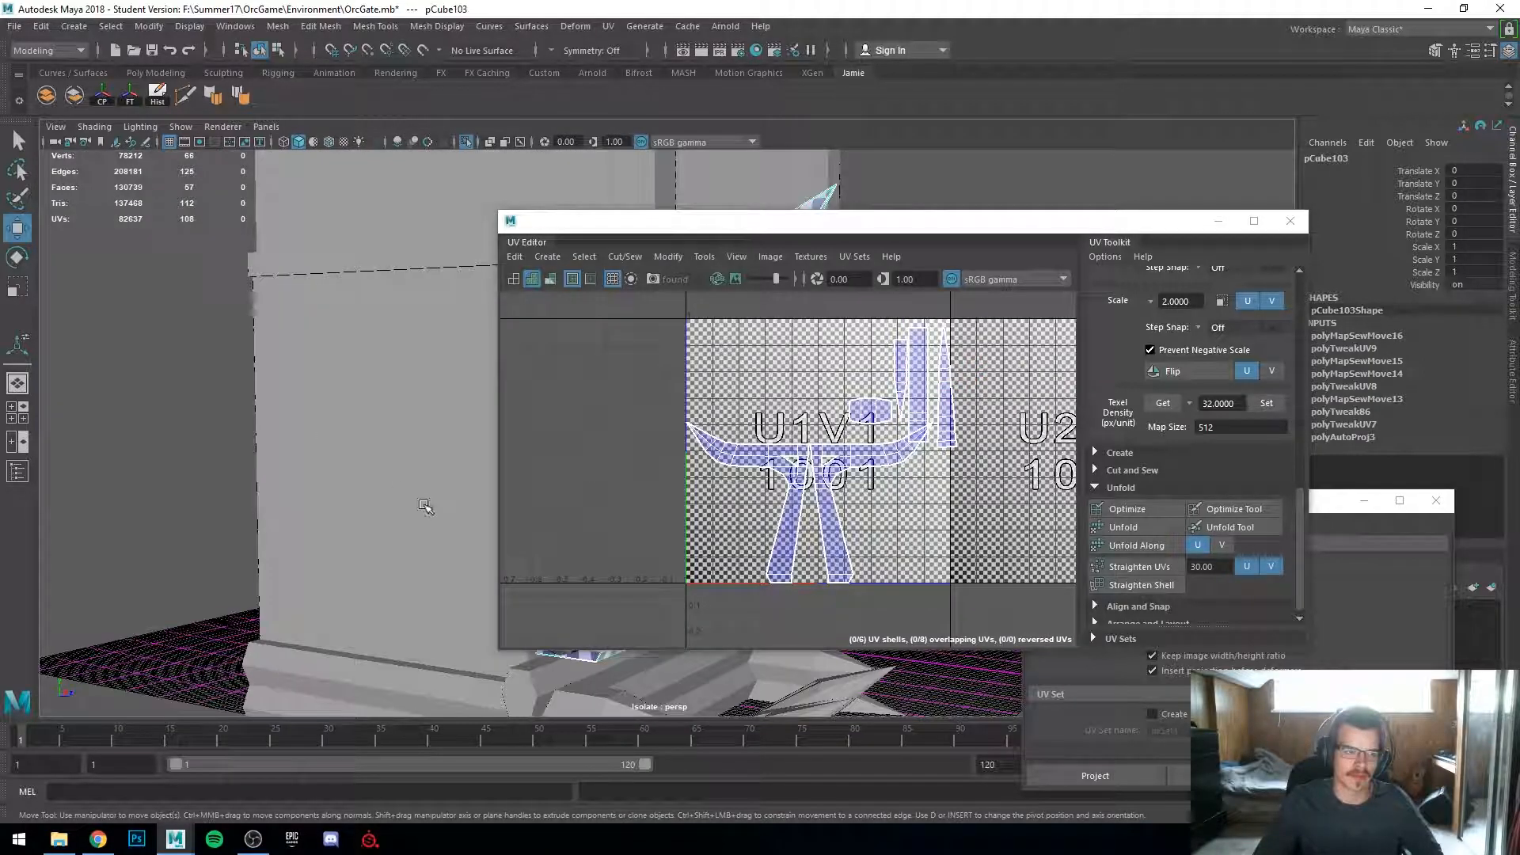
alt+drag(425, 507, 226, 518)
alt+right_drag(225, 519, 249, 529)
scroll(736, 515, up, 3)
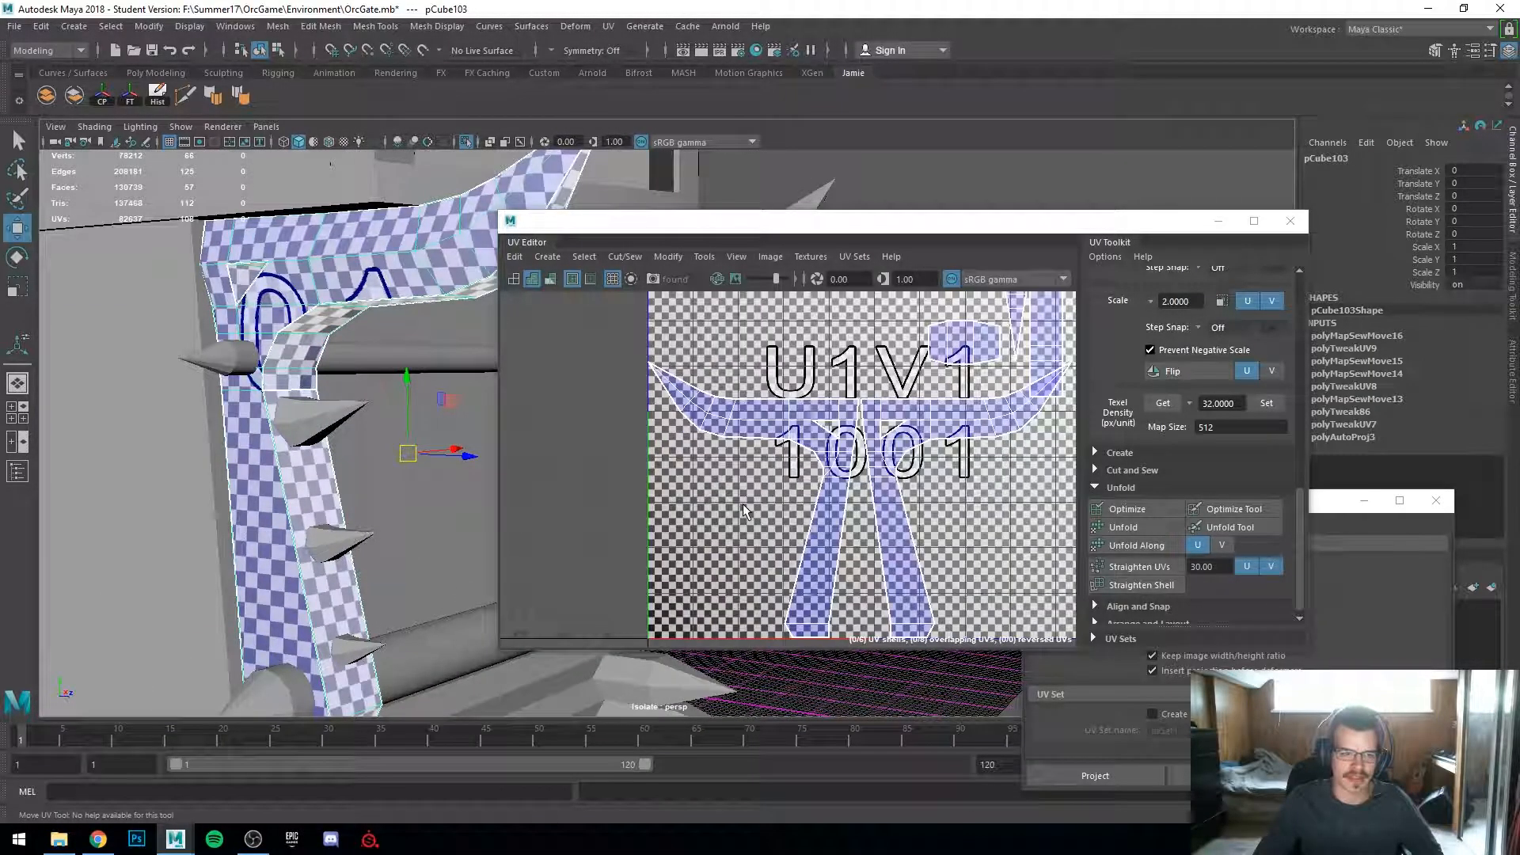
alt+drag(354, 451, 7, 416)
alt+drag(200, 411, 571, 454)
right_drag(867, 432, 814, 417)
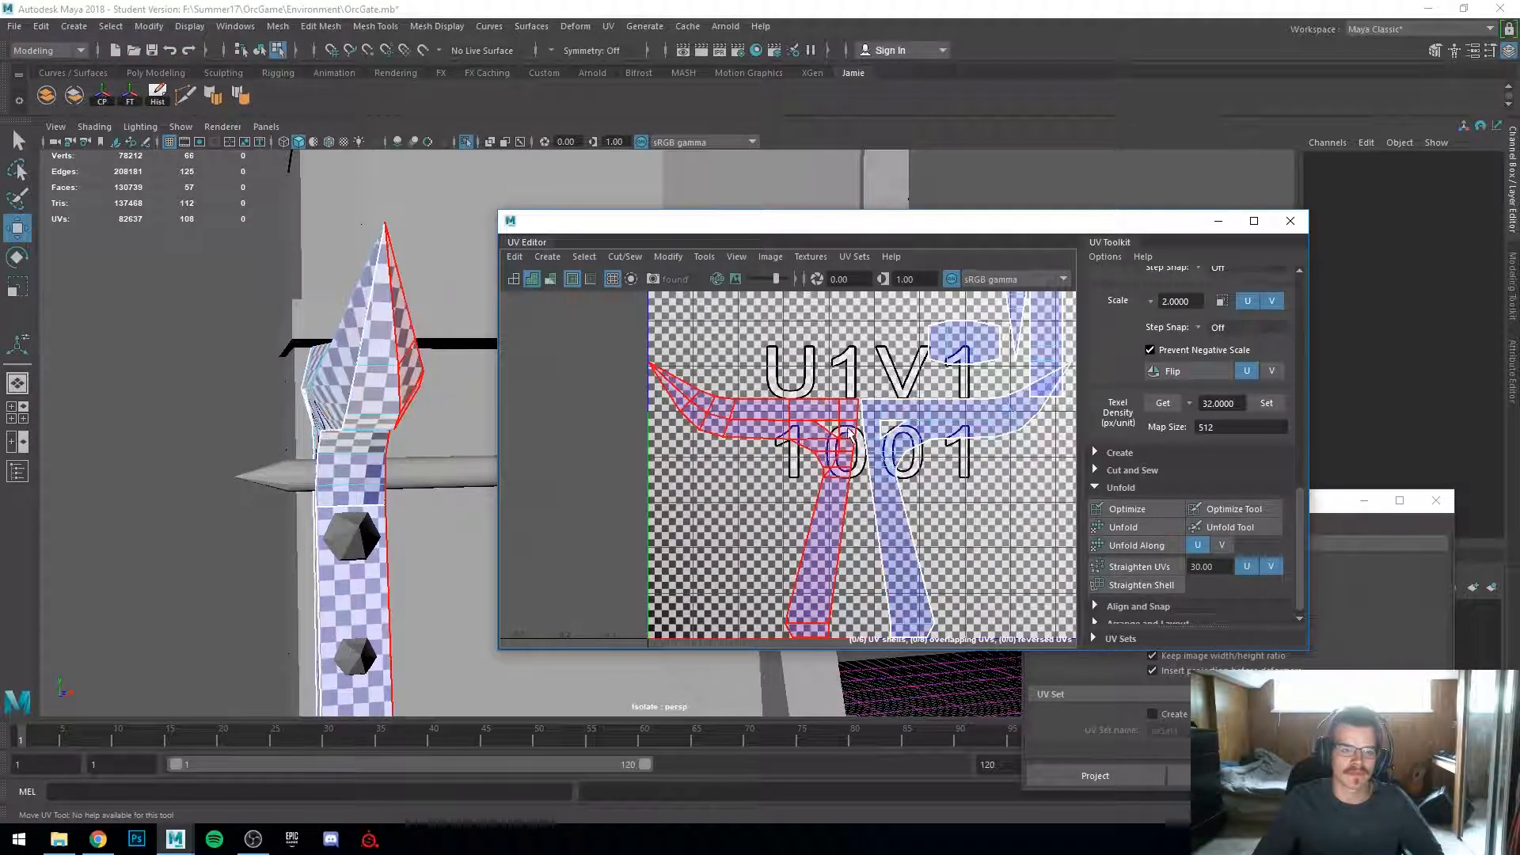
click(934, 431)
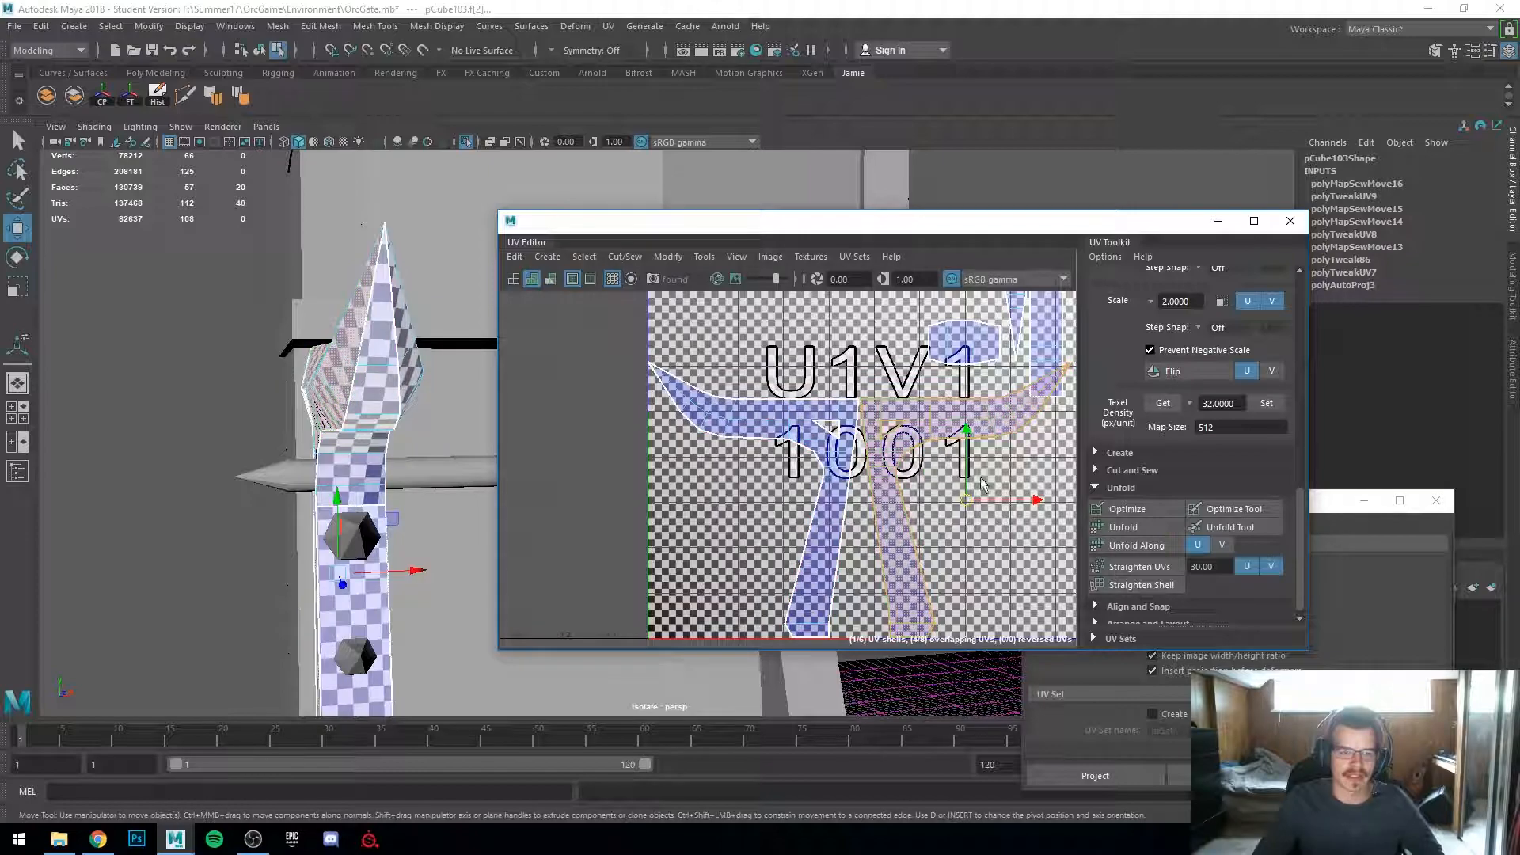
drag(1037, 500, 900, 501)
key(x)
key(ctrl+z)
scroll(1132, 532, down, 1)
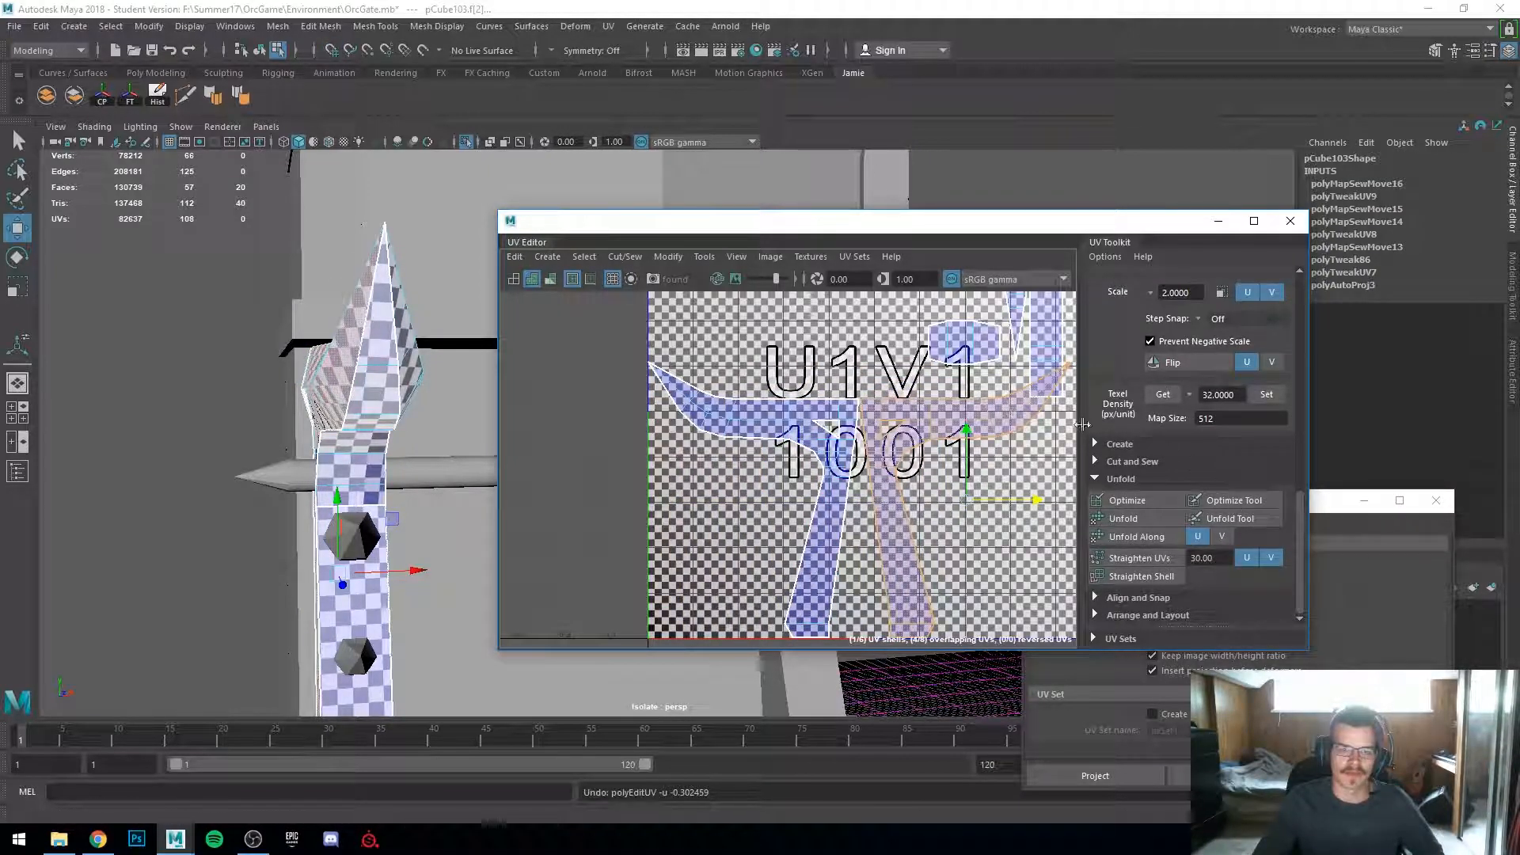
Step: Orbit around the gate to review the checker layout on its other pieces
click(766, 526)
scroll(715, 522, down, 1)
alt+drag(278, 495, 399, 509)
right_drag(254, 376, 319, 350)
scroll(332, 365, down, 4)
alt+middle_drag(380, 396, 123, 365)
alt+right_drag(122, 366, 368, 410)
alt+middle_drag(247, 477, 82, 530)
click(370, 505)
key(f)
scroll(398, 496, down, 3)
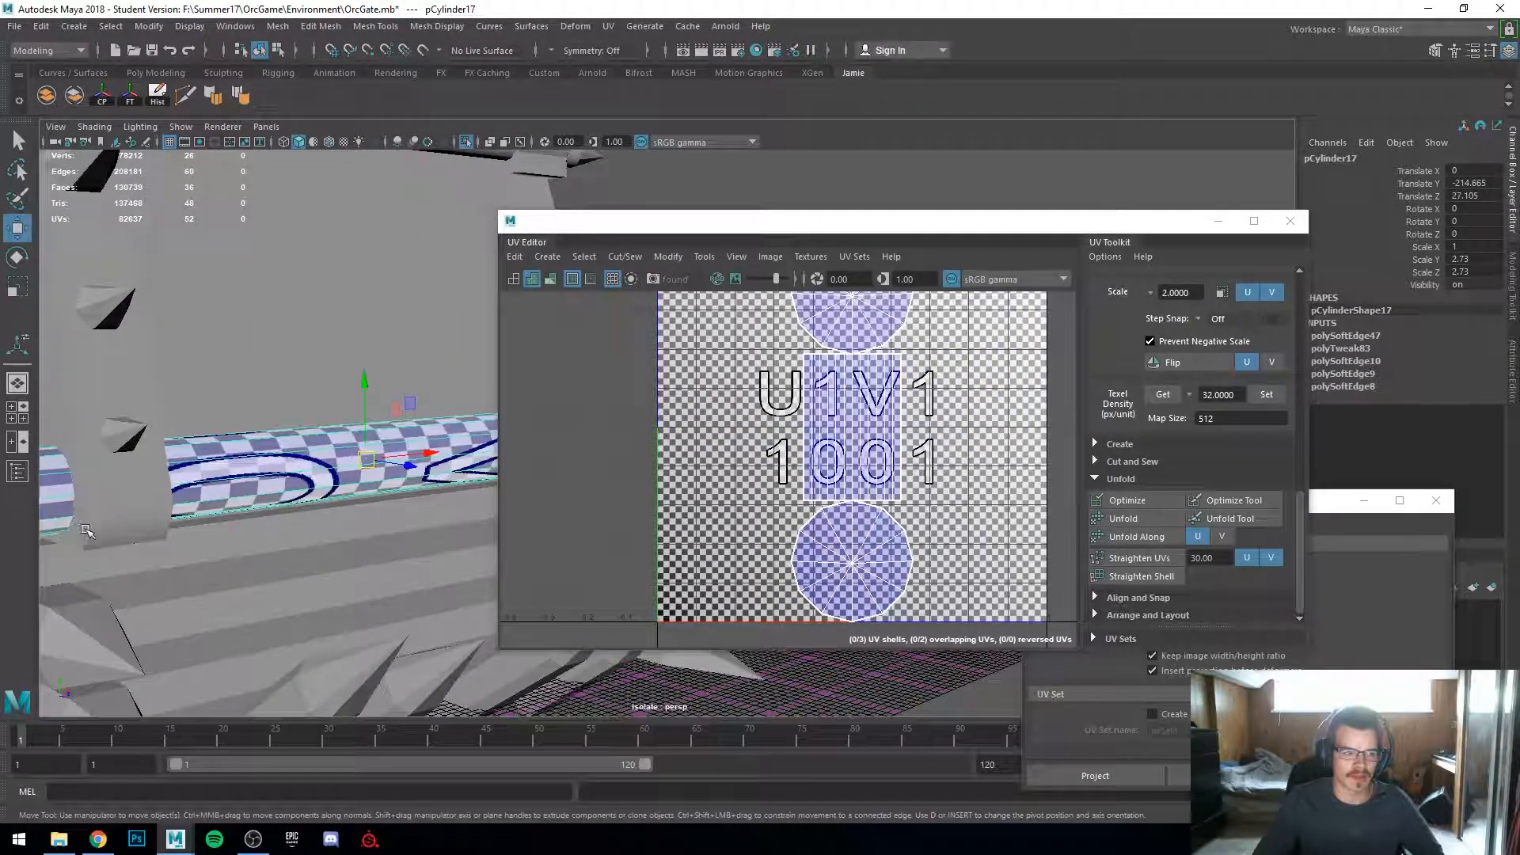
alt+drag(82, 530, 174, 535)
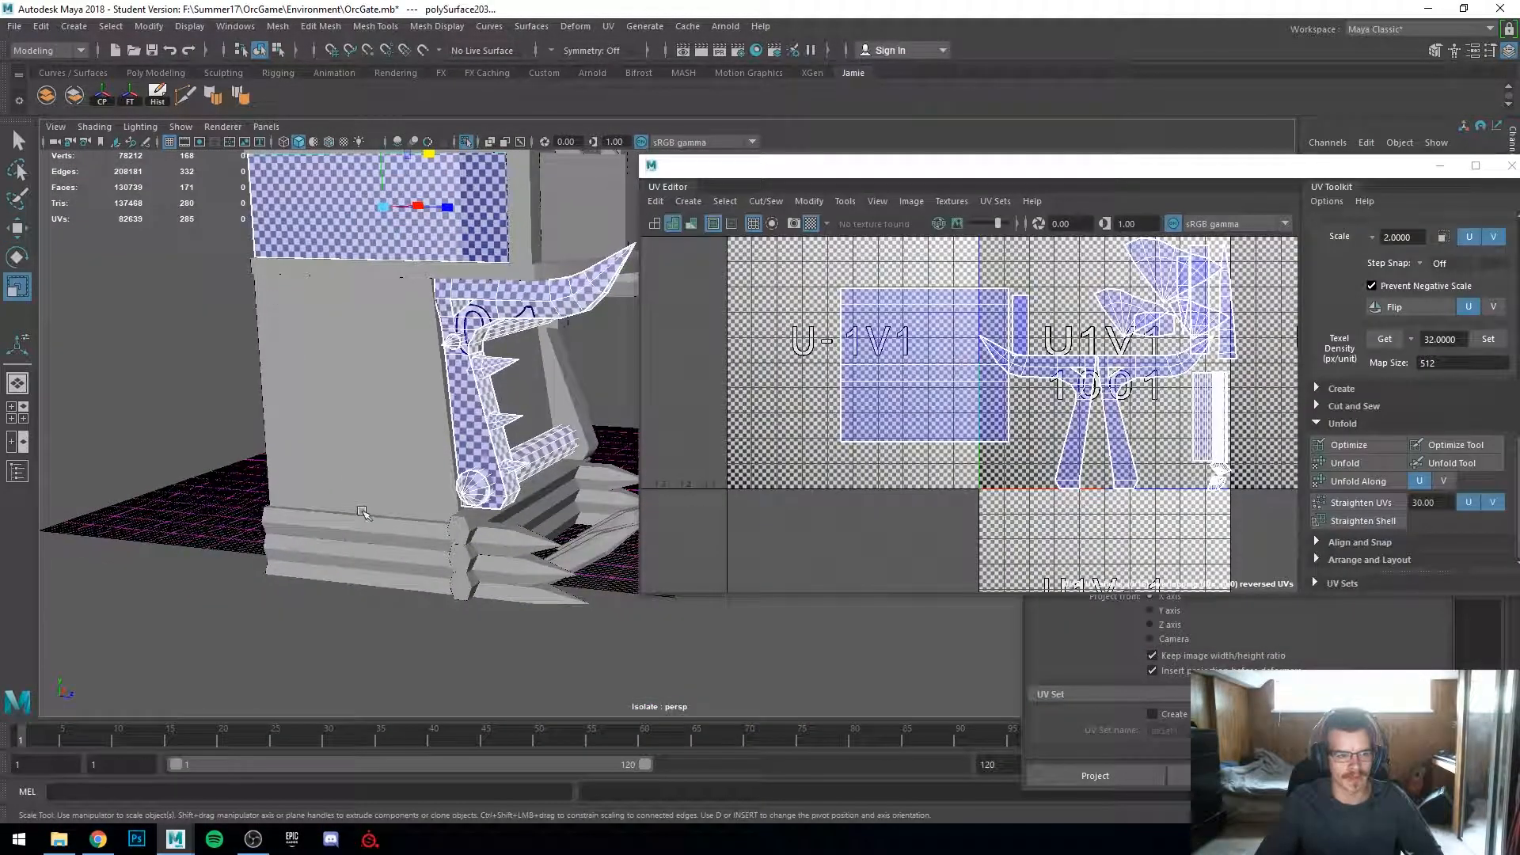
alt+drag(309, 459, 345, 438)
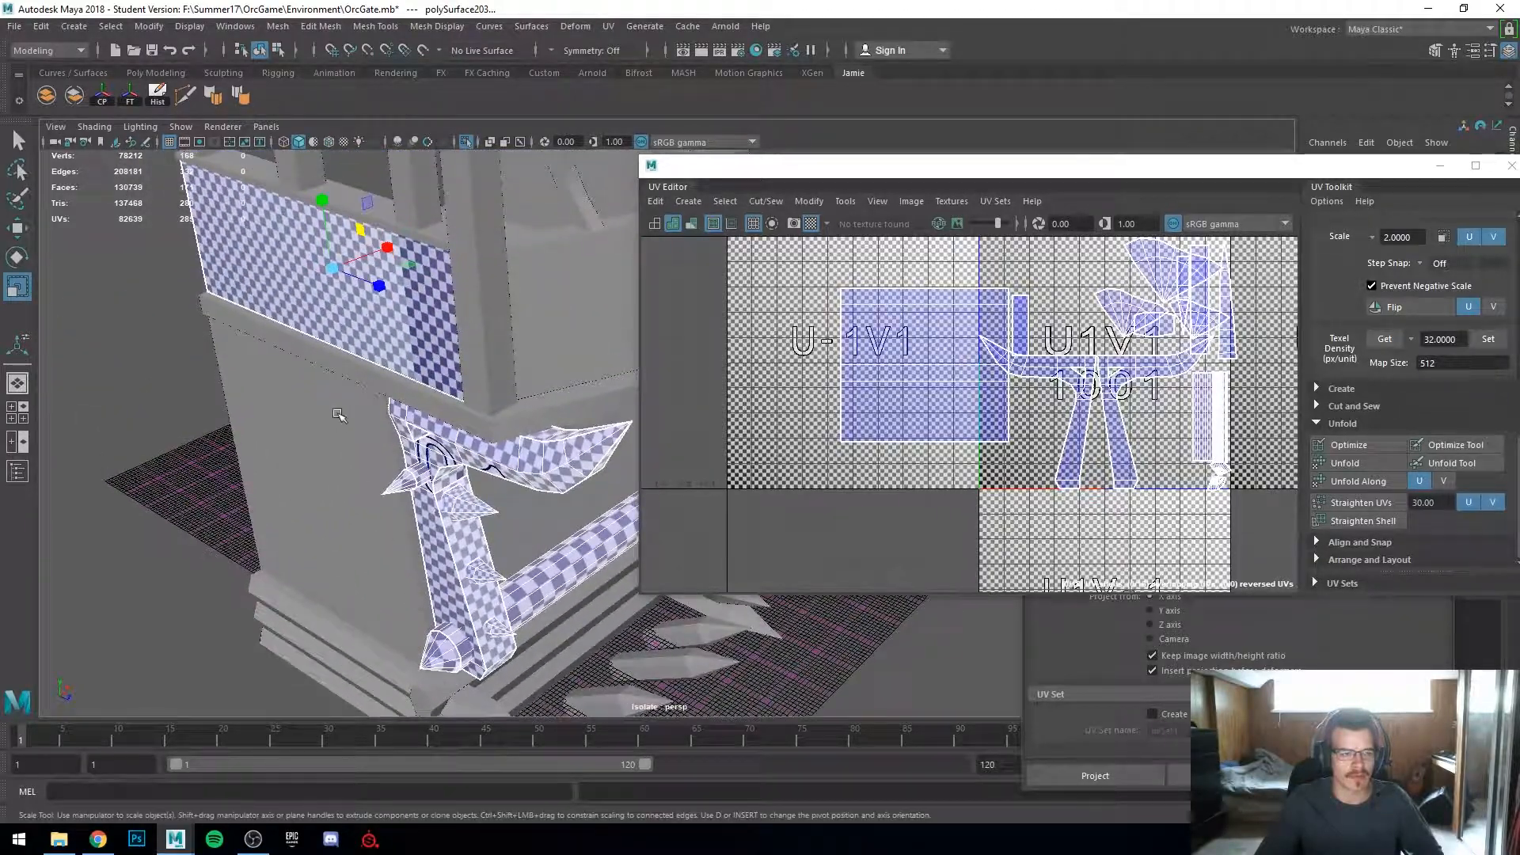
alt+middle_drag(346, 438, 366, 467)
alt+drag(366, 467, 436, 421)
Step: Select the tower's vertical corner post and apply Automatic UV projection to it
click(527, 360)
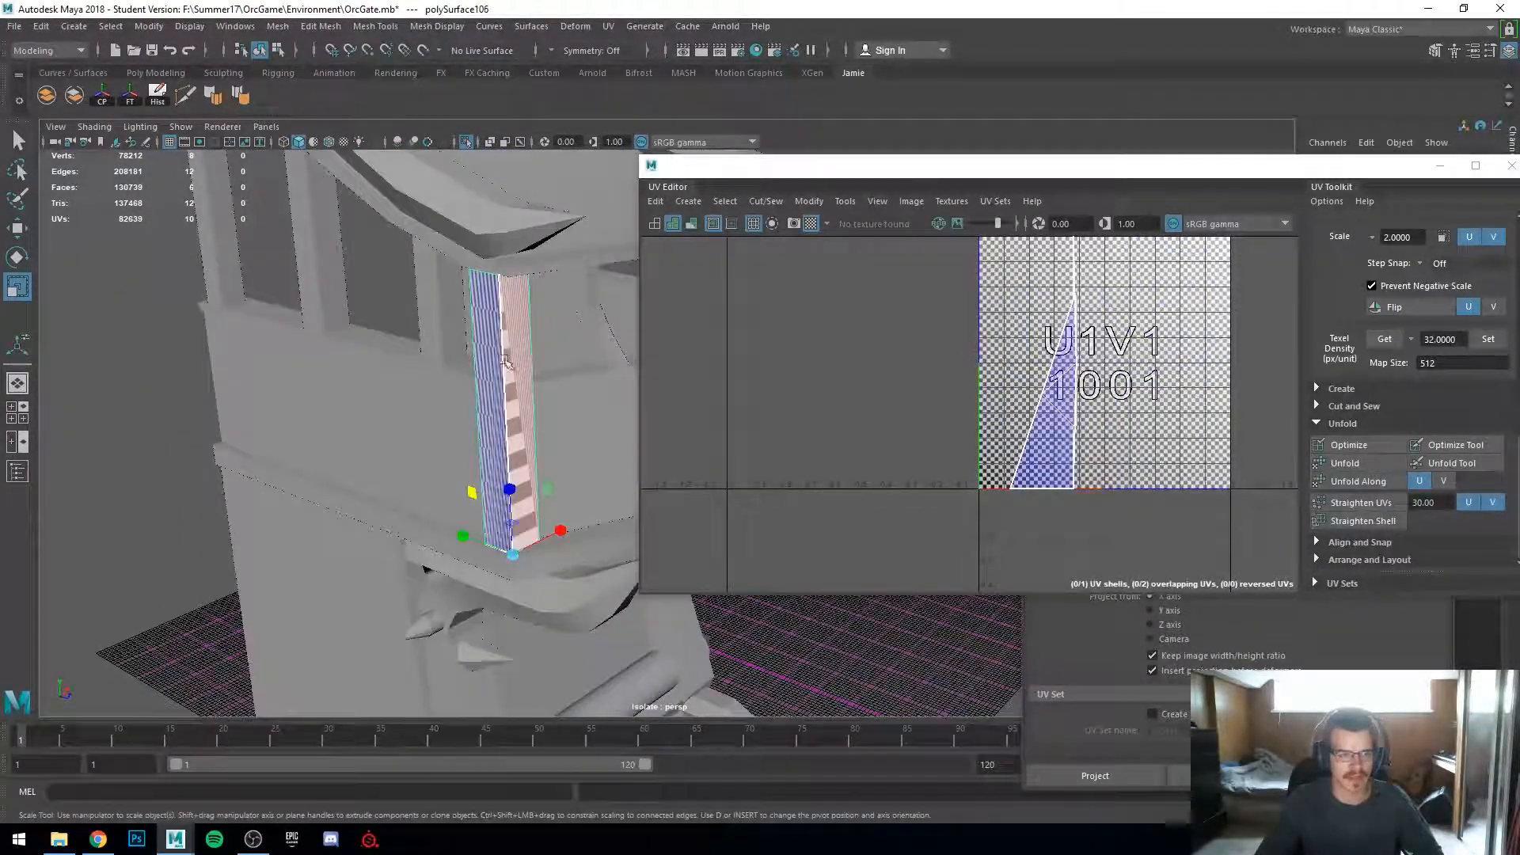
alt+middle_drag(426, 360, 361, 388)
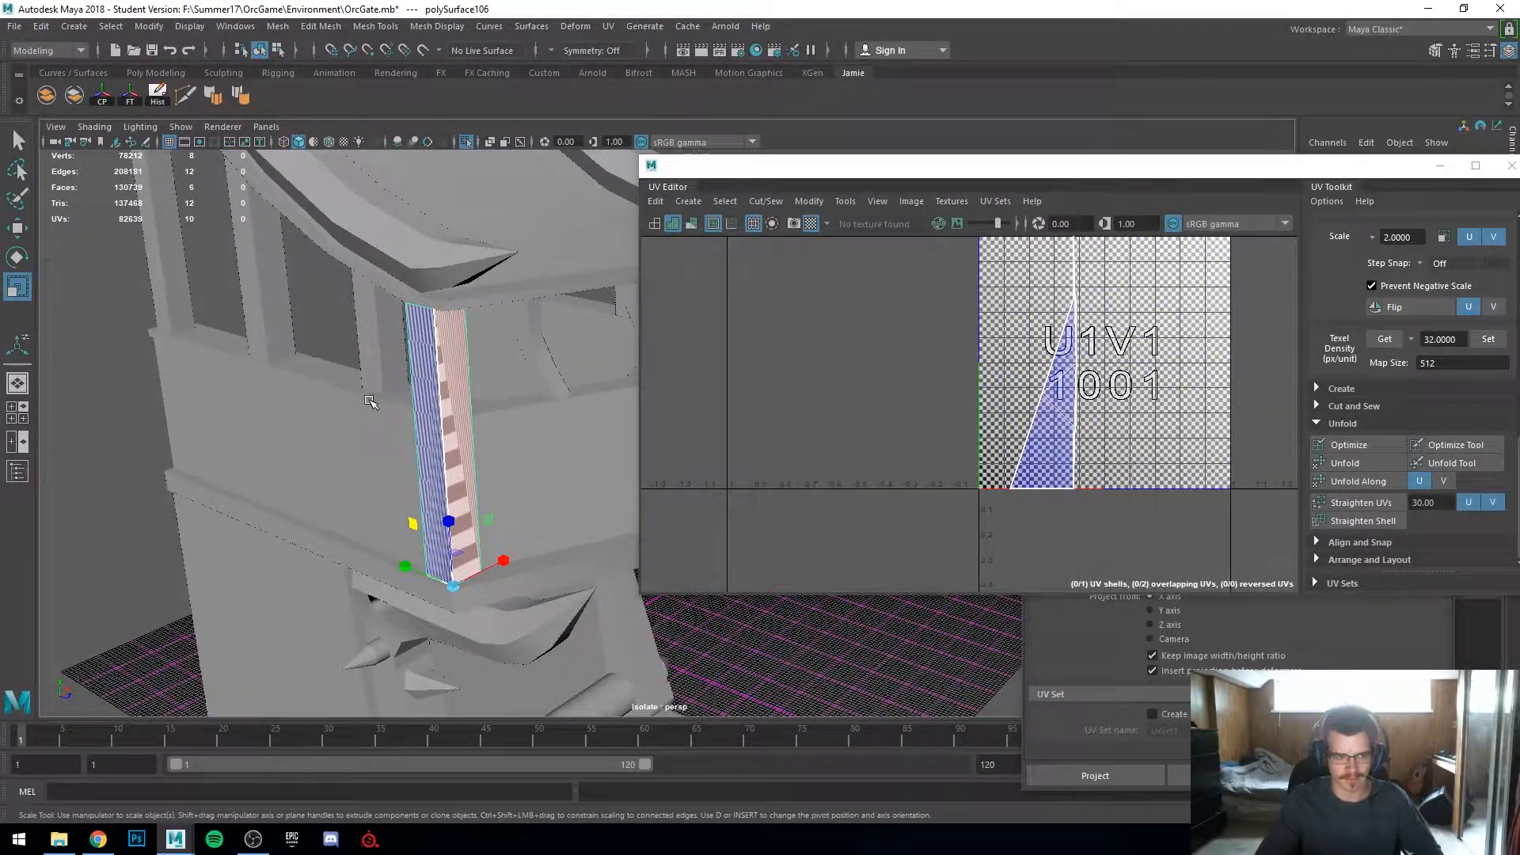
alt+drag(369, 401, 351, 389)
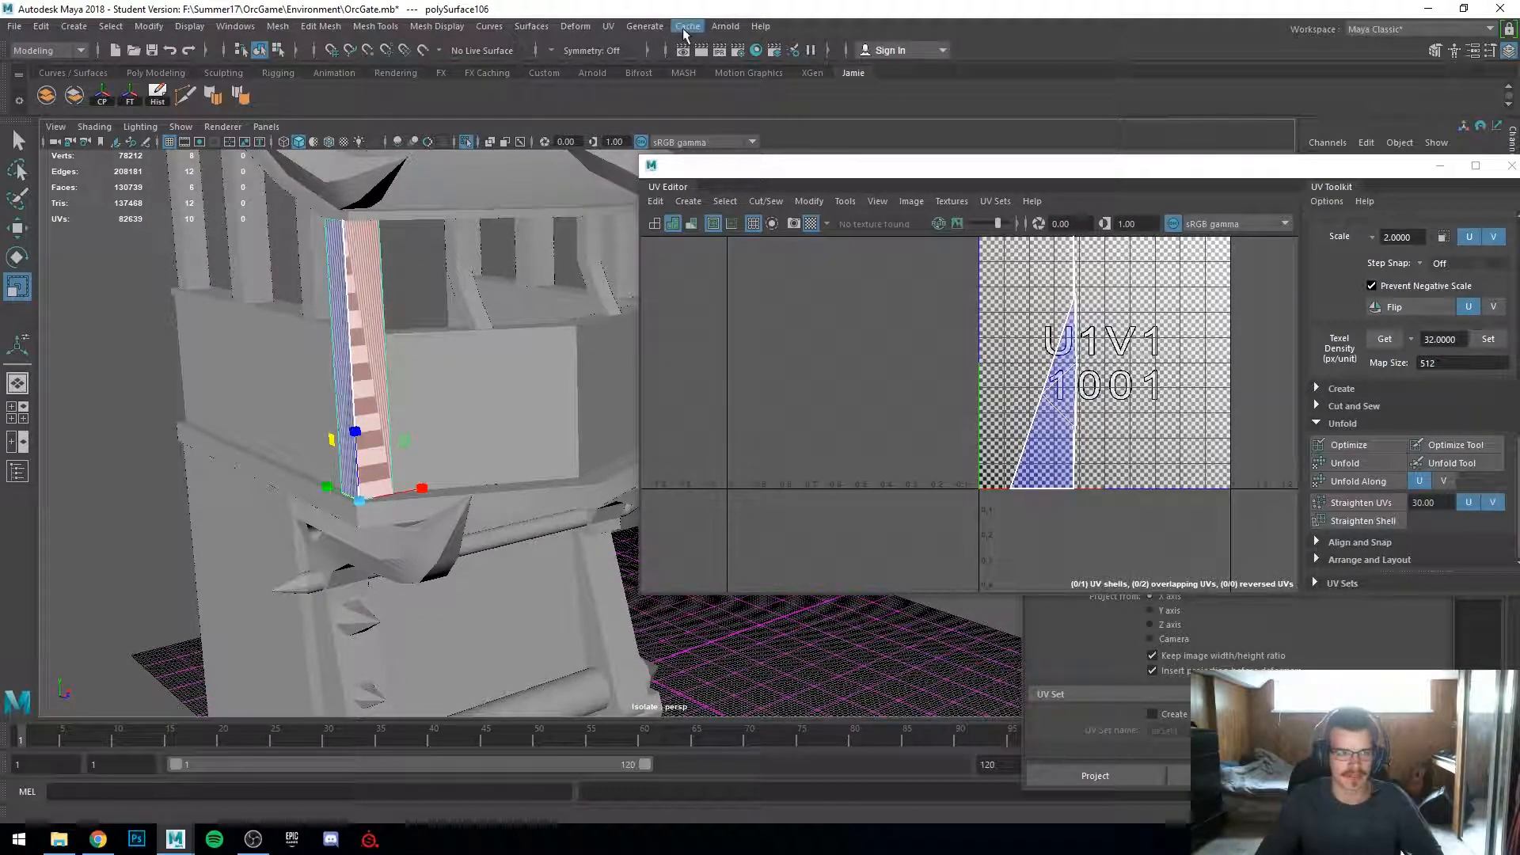
click(608, 27)
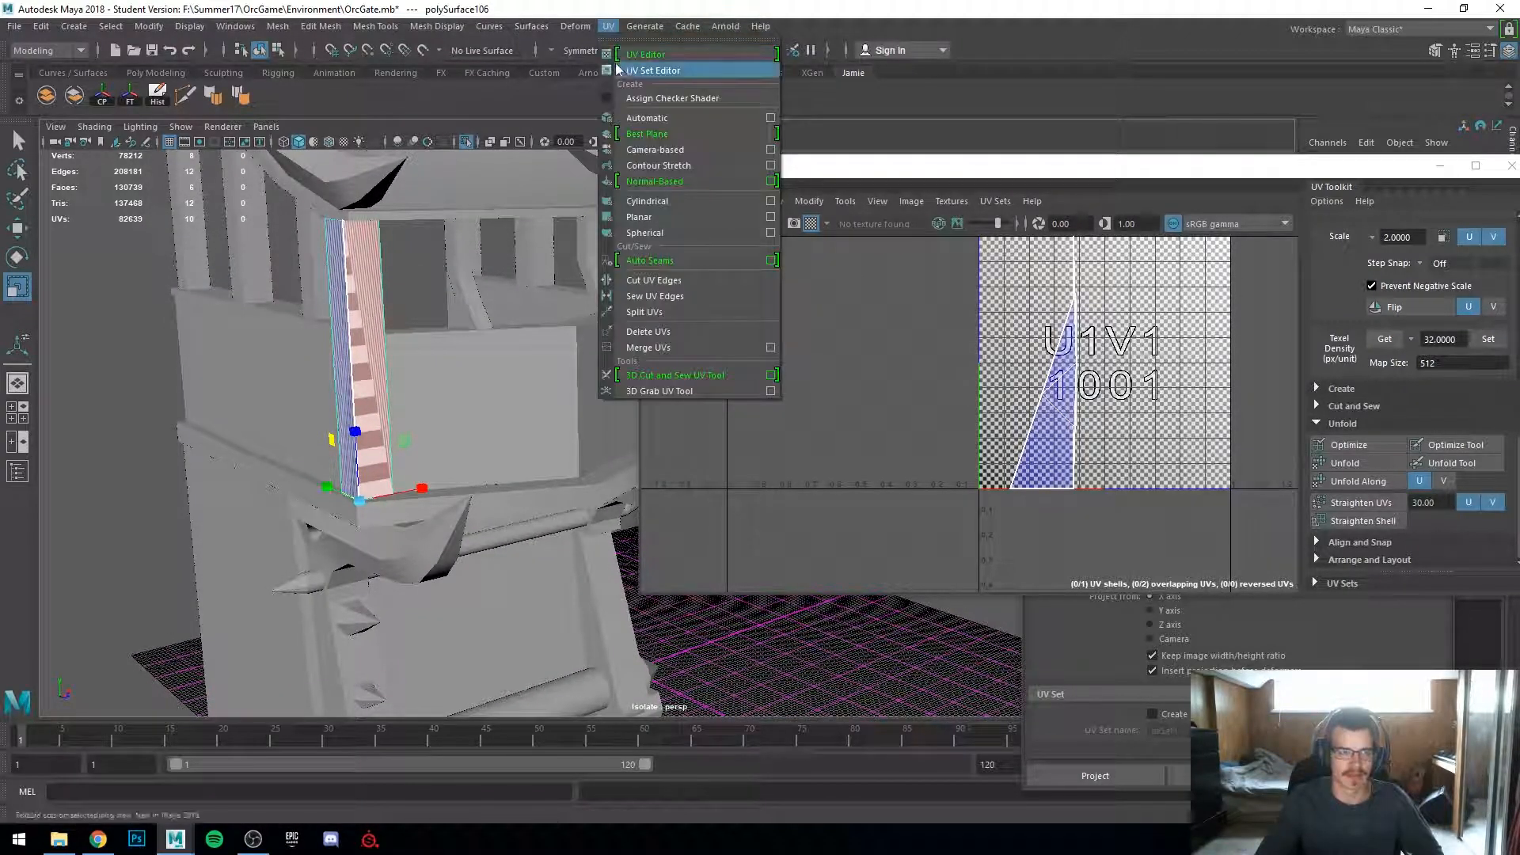
click(648, 119)
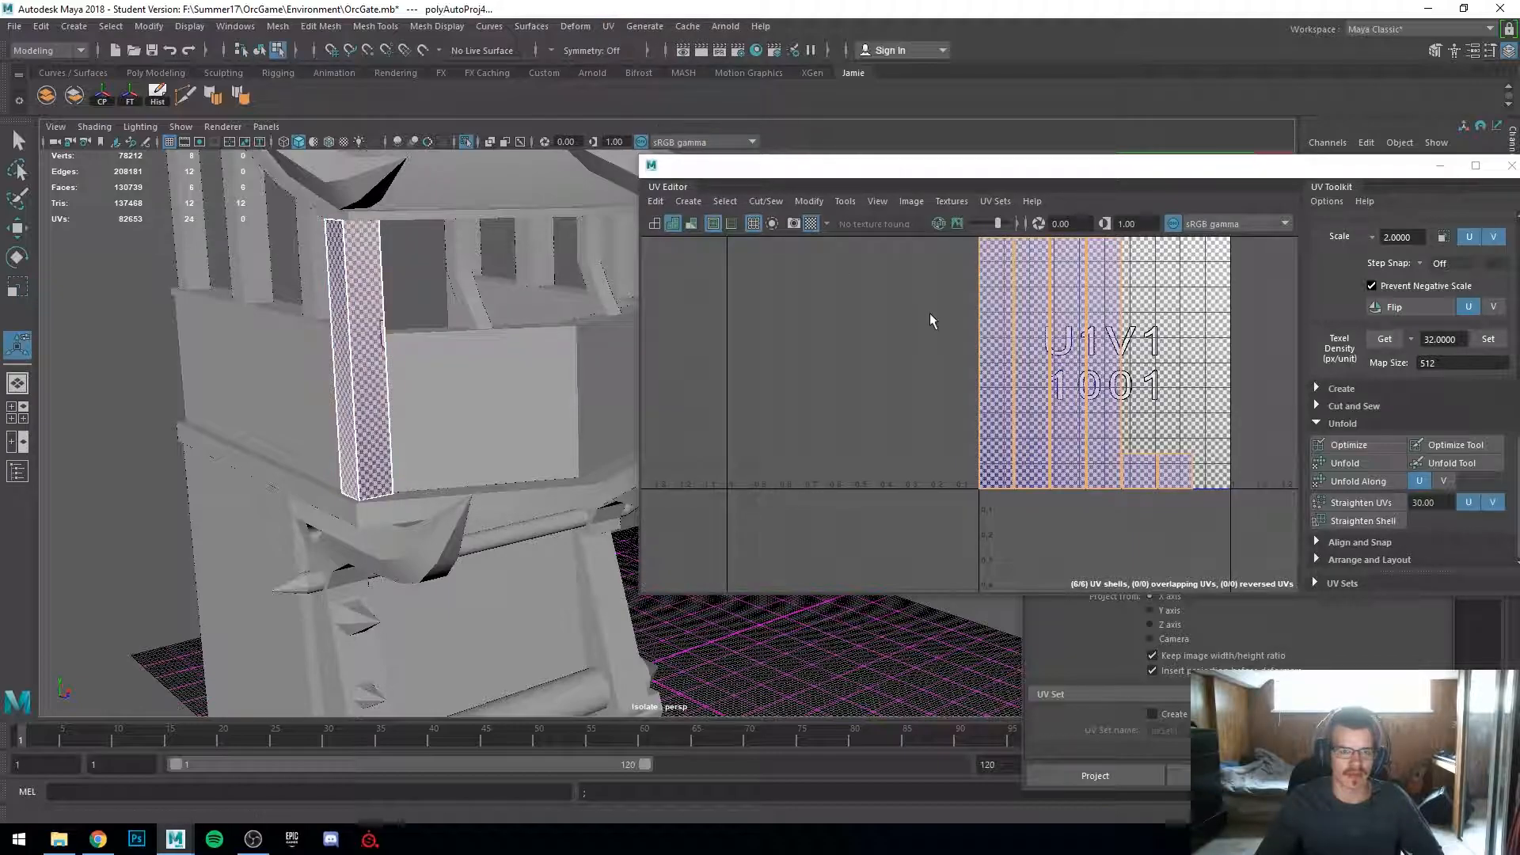
Step: Inspect the post's new automatic UV shells in the viewport and UV Editor
scroll(377, 332, up, 3)
alt+drag(282, 346, 324, 361)
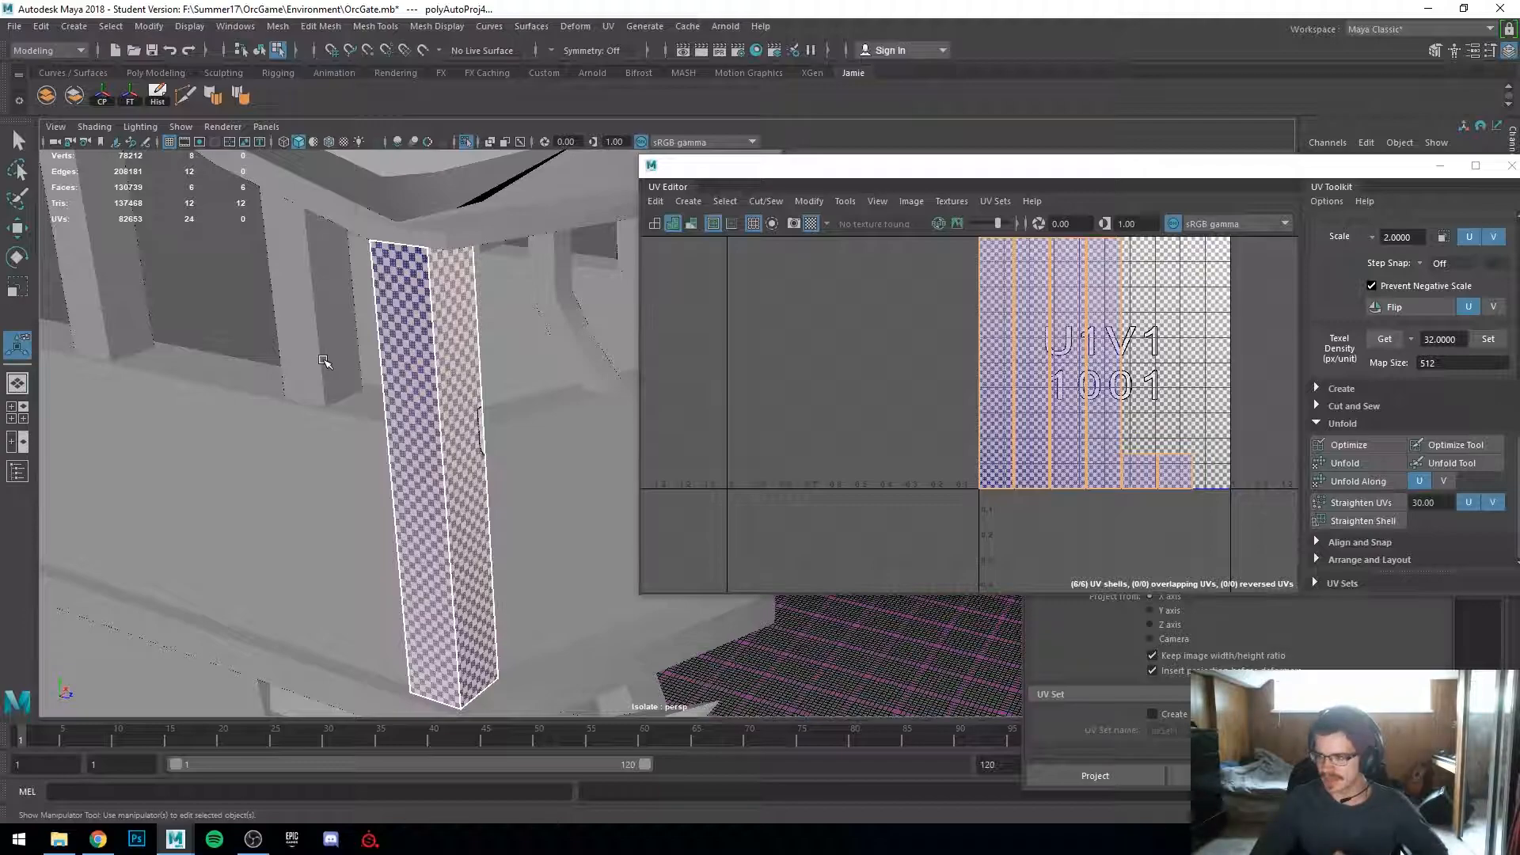
click(418, 310)
click(447, 296)
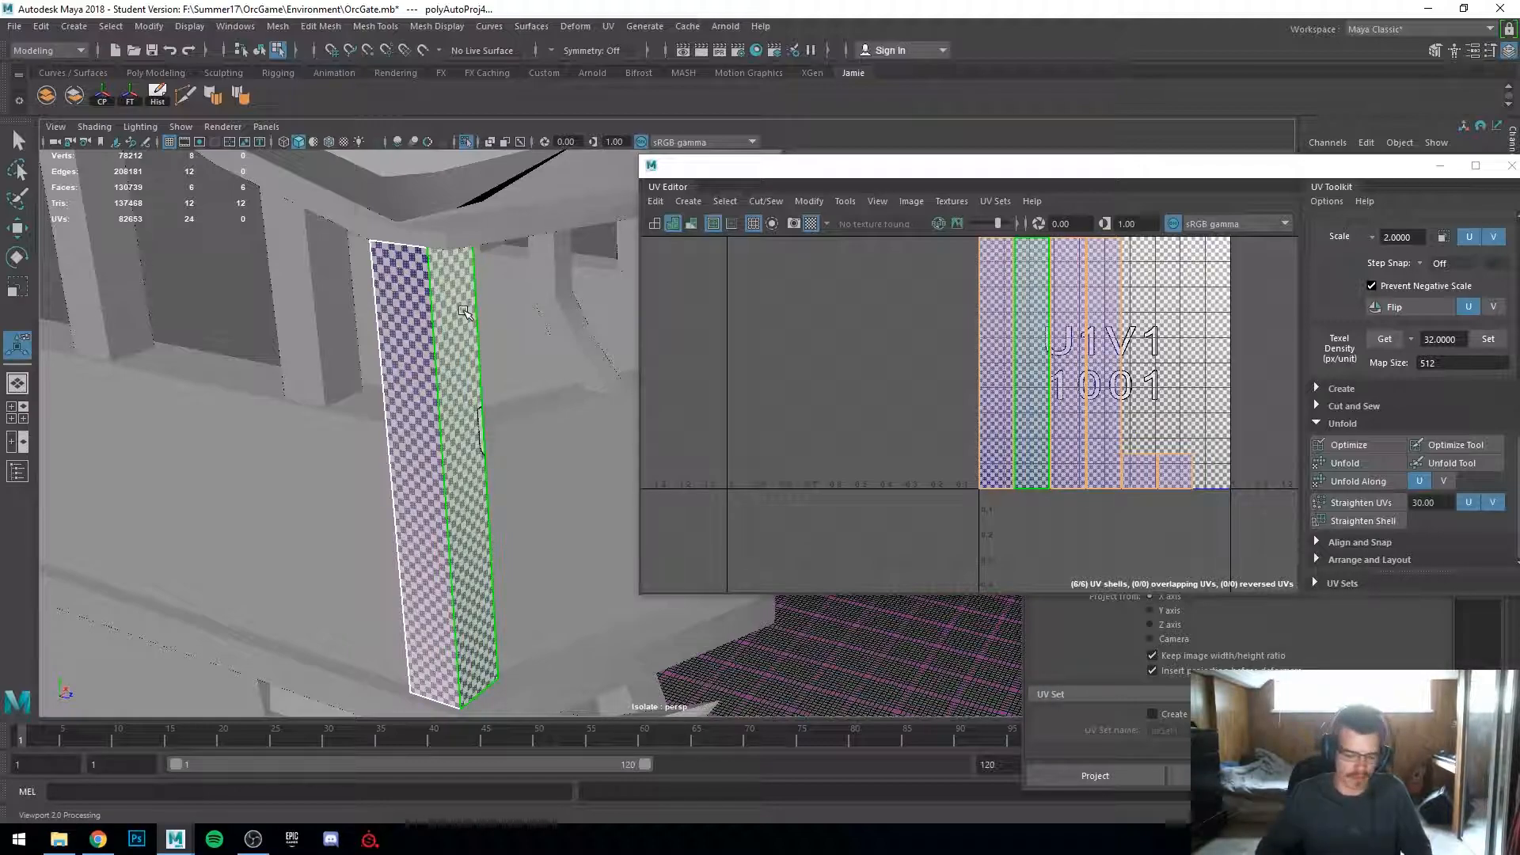
click(402, 336)
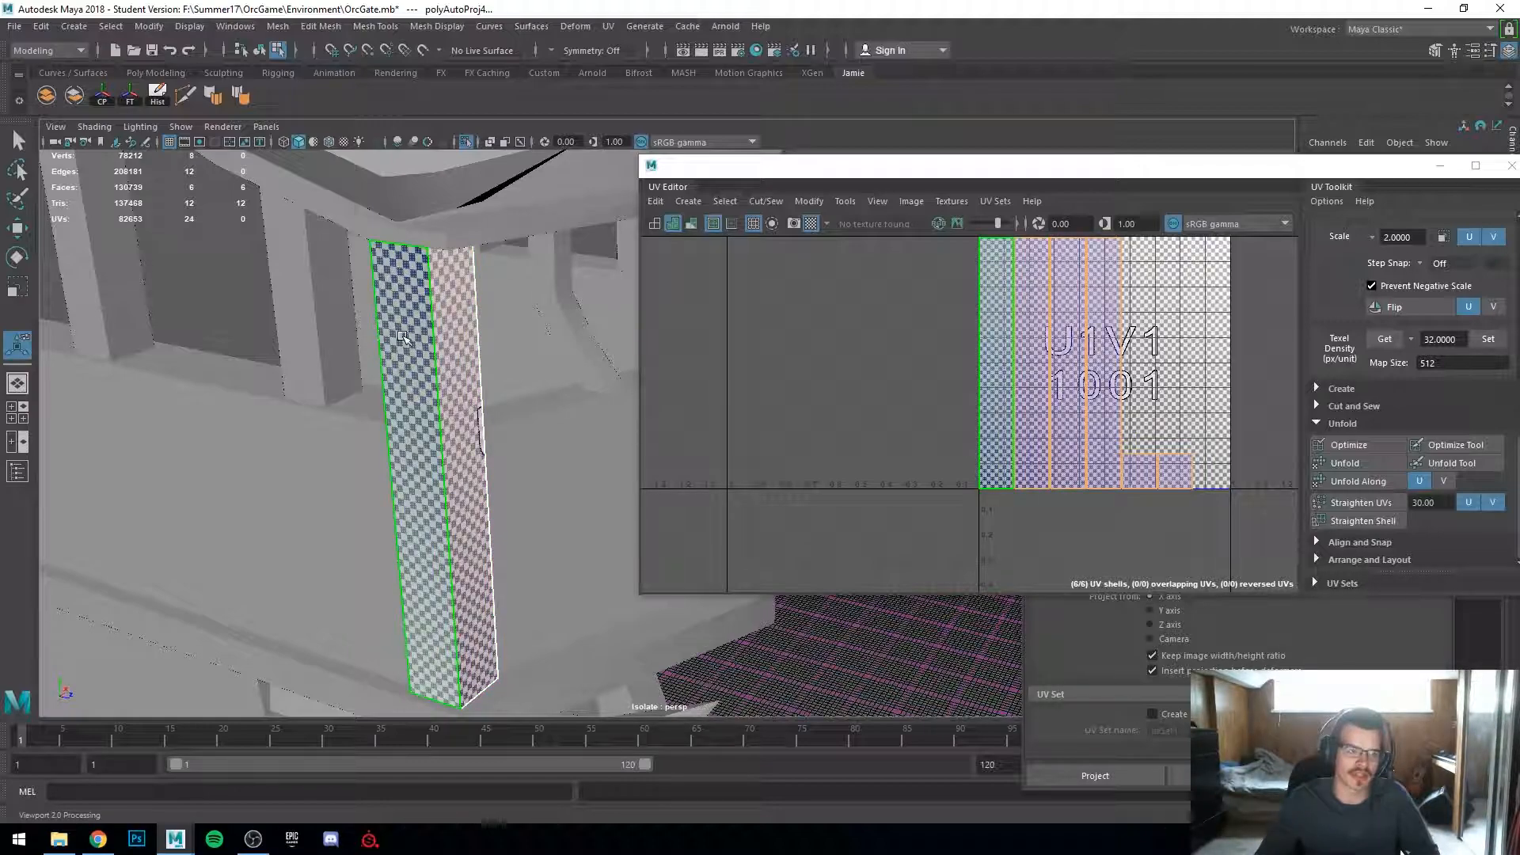
scroll(391, 332, down, 2)
alt+drag(384, 340, 374, 406)
right_drag(473, 381, 558, 333)
key(q)
scroll(467, 380, up, 2)
alt+drag(384, 390, 426, 374)
Step: Apply automatic UV projection to two more vertical posts of the tower
click(412, 364)
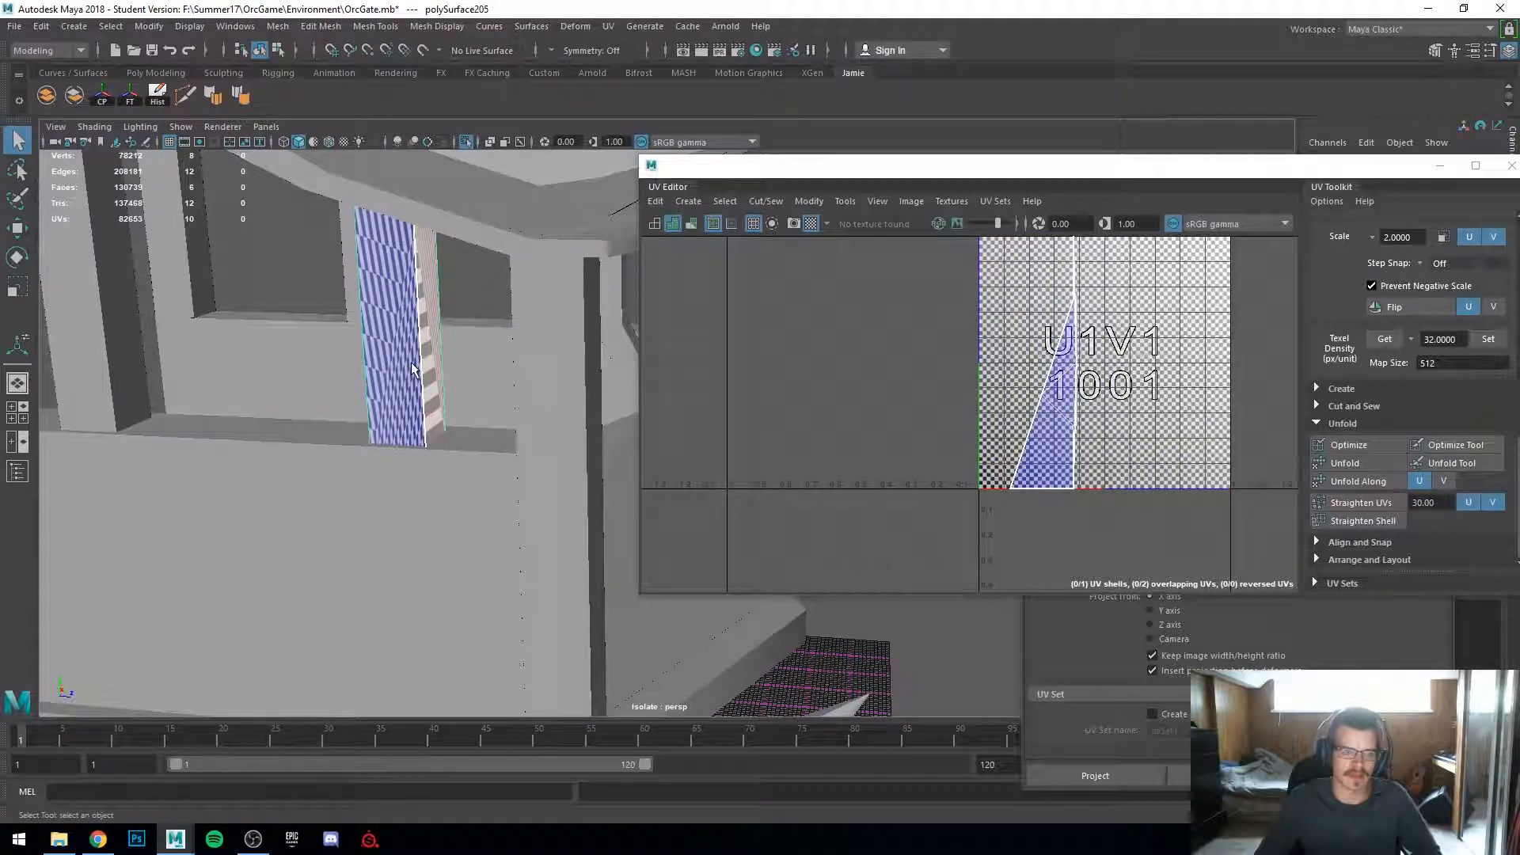
key(g)
scroll(400, 364, down, 2)
alt+drag(399, 364, 439, 374)
scroll(439, 374, up, 2)
right_drag(439, 371, 510, 290)
key(q)
click(455, 365)
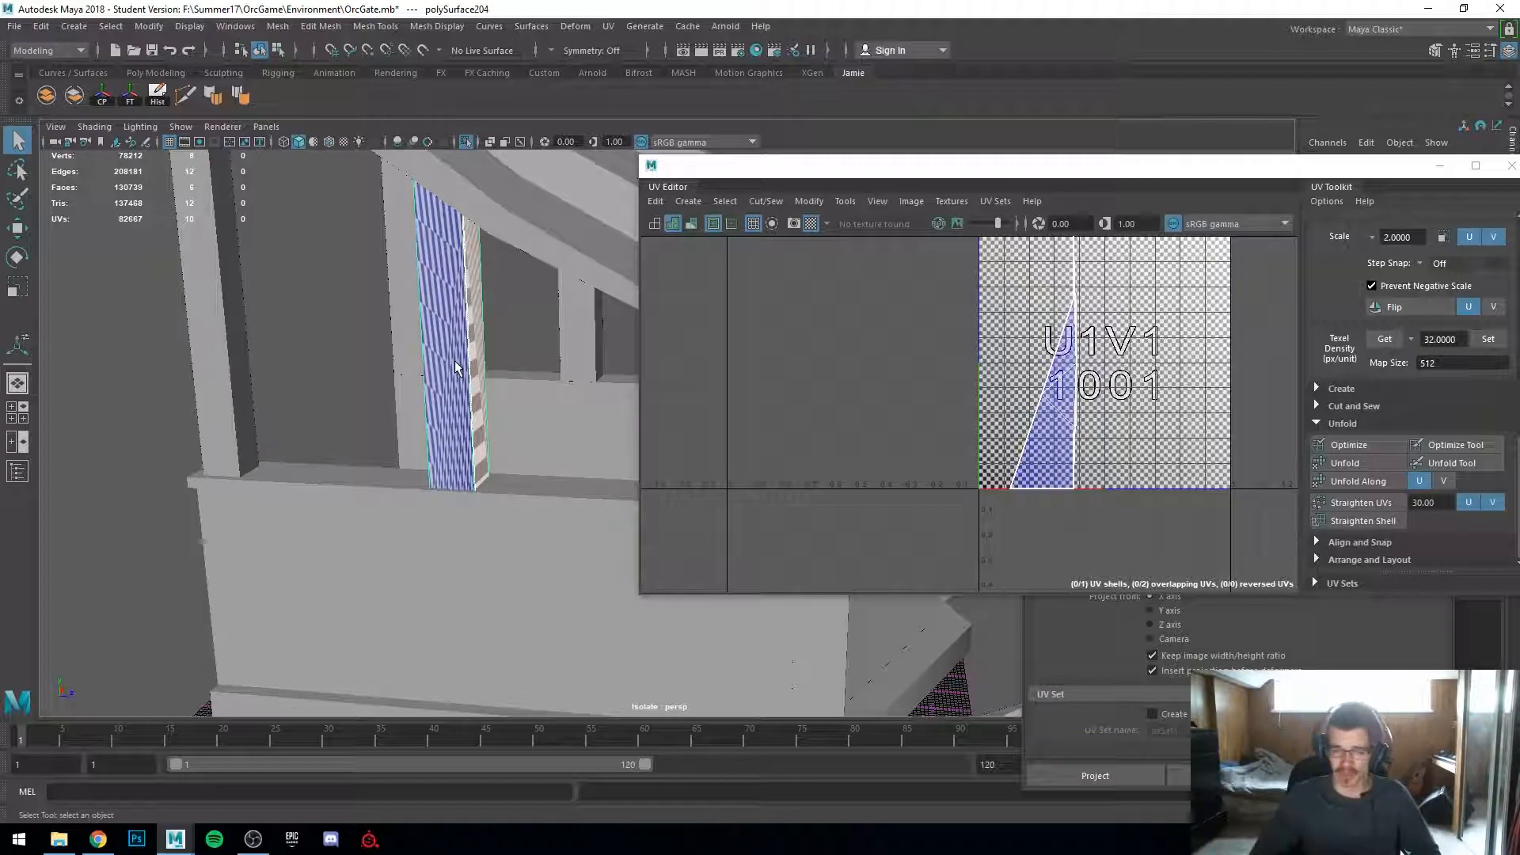
key(g)
Step: Repeat the automatic UV projection on two further tower pieces
right_drag(196, 326, 216, 310)
key(q)
click(216, 310)
key(g)
click(300, 478)
right_drag(302, 383, 378, 361)
key(g)
Step: Select a group of pieces on the tower's lower section and apply automatic UV projection to them
alt+drag(377, 524, 360, 488)
alt+middle_drag(360, 488, 112, 444)
alt+drag(112, 444, 253, 470)
click(492, 606)
scroll(506, 605, down, 4)
alt+middle_drag(509, 605, 288, 591)
alt+drag(288, 590, 349, 651)
right_drag(475, 383, 554, 361)
key(g)
Step: Move the UV Editor window aside and apply automatic UV projection to another tower piece
scroll(444, 601, down, 5)
alt+drag(444, 617, 343, 608)
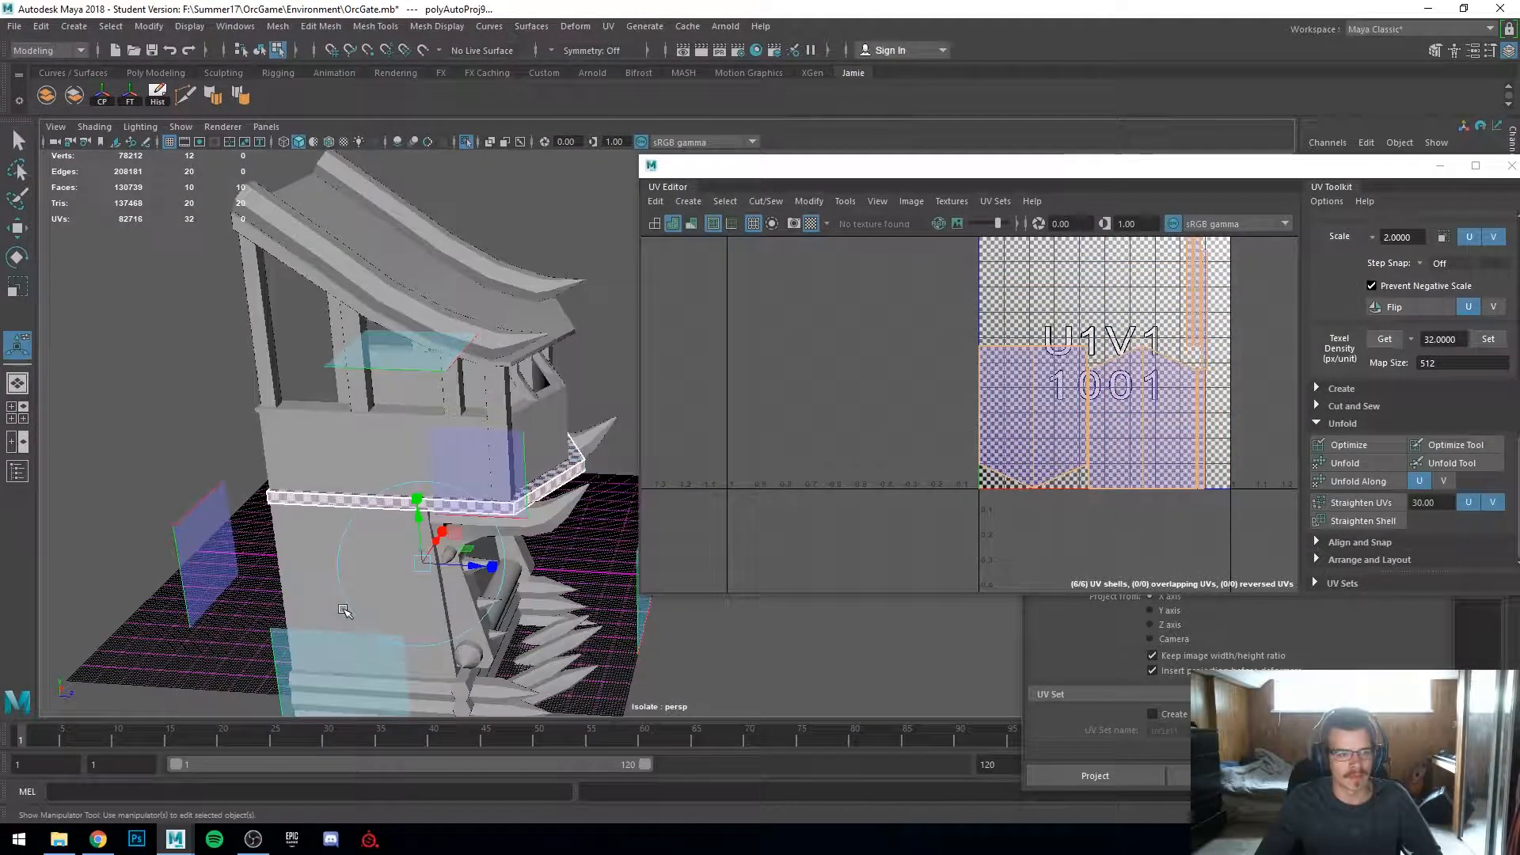
scroll(343, 601, up, 4)
alt+middle_drag(343, 582, 489, 592)
scroll(625, 414, up, 2)
scroll(626, 412, down, 2)
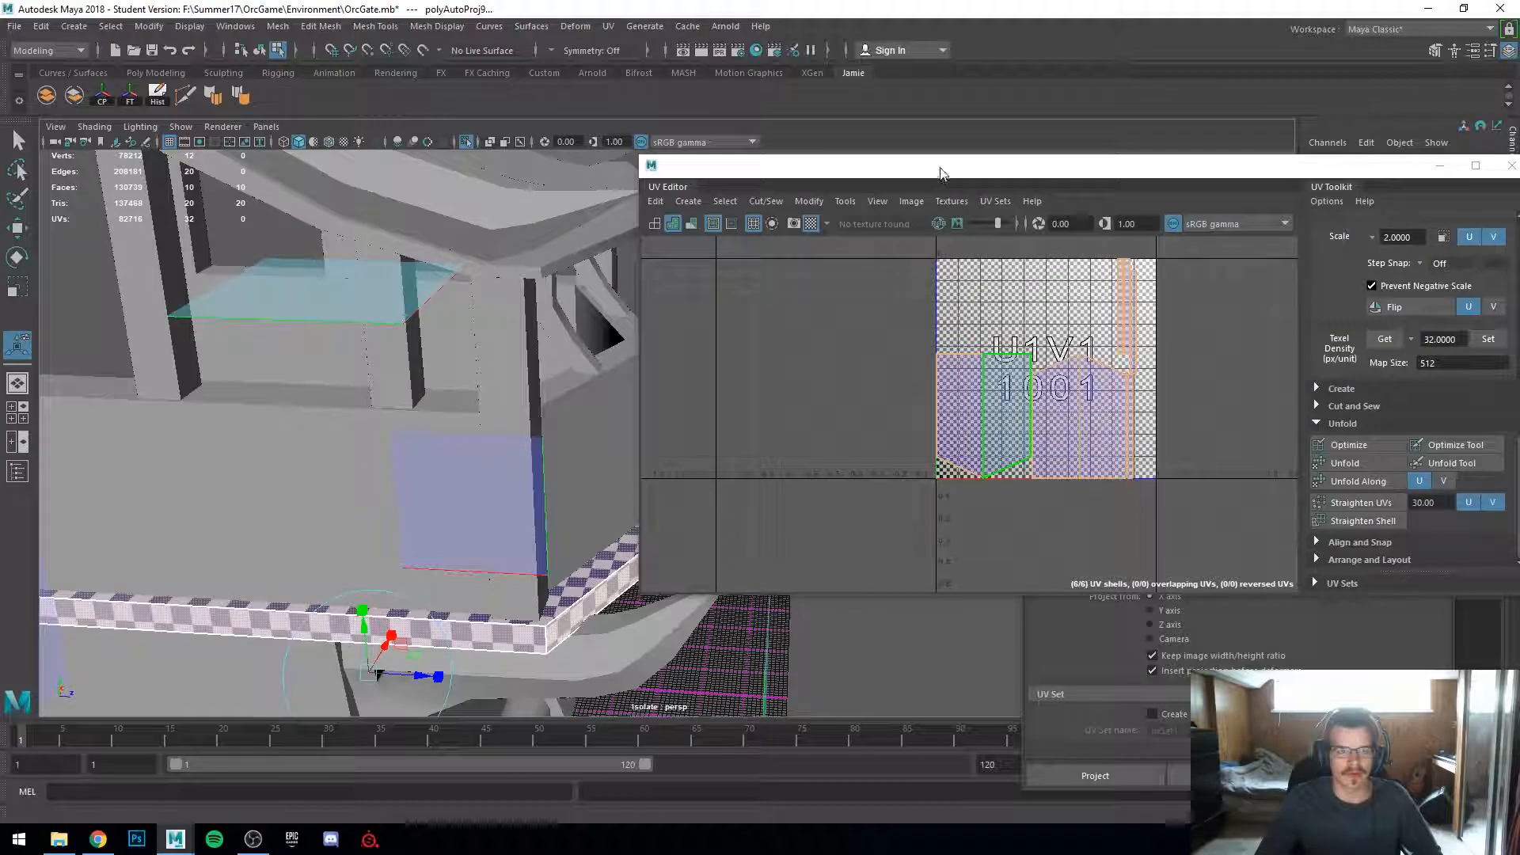
drag(941, 172, 1197, 212)
alt+drag(504, 397, 499, 428)
click(536, 416)
key(g)
alt+middle_drag(499, 428, 712, 482)
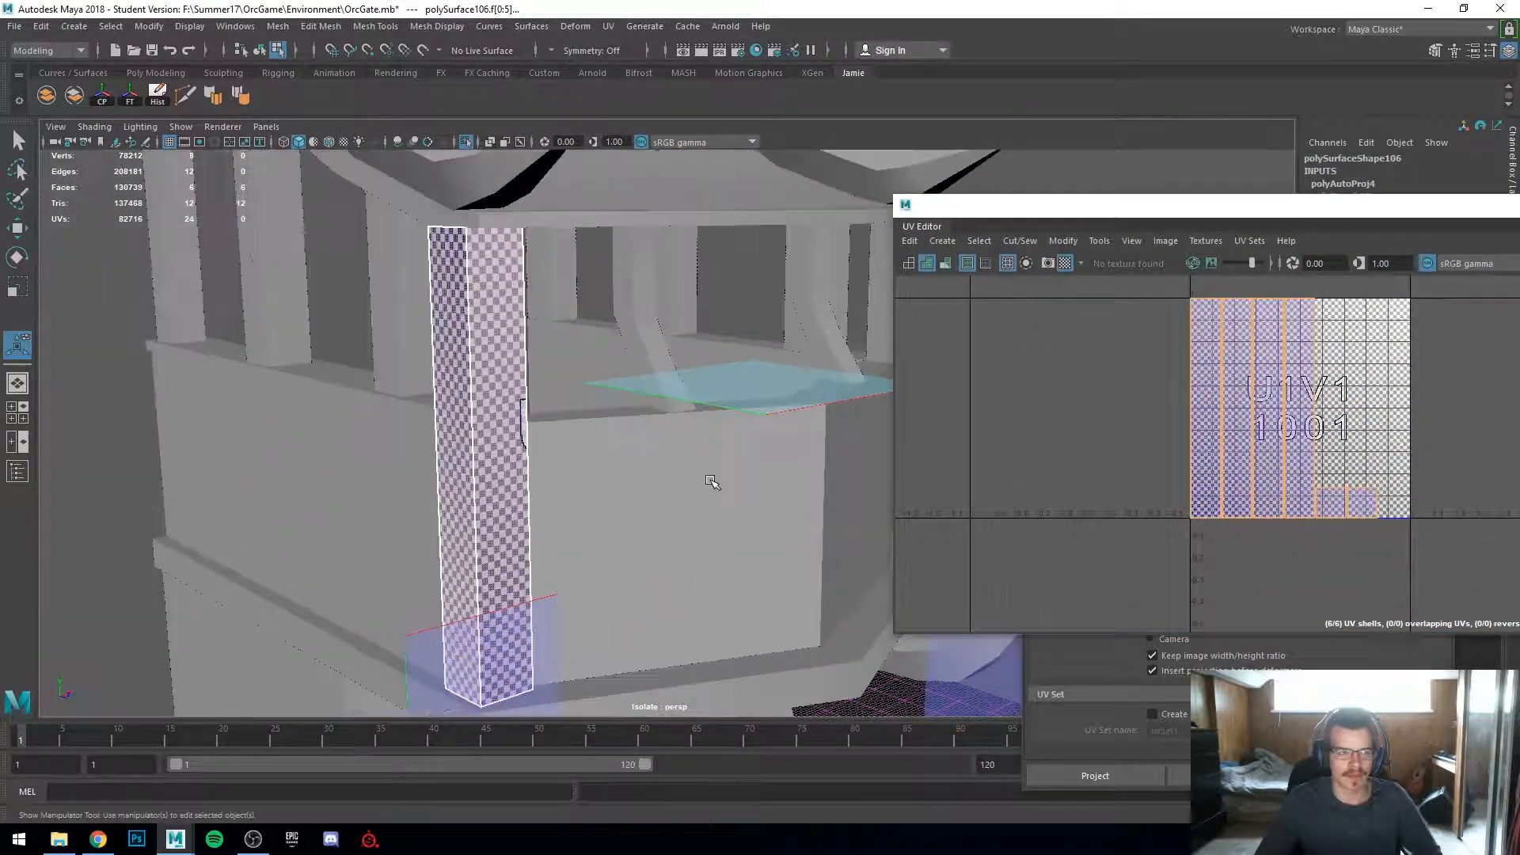
Step: Inspect the post's face UV shells up close in the viewport and UV Editor
scroll(645, 468, up, 2)
alt+drag(580, 462, 621, 465)
right_drag(635, 382, 635, 430)
key(q)
drag(520, 380, 770, 482)
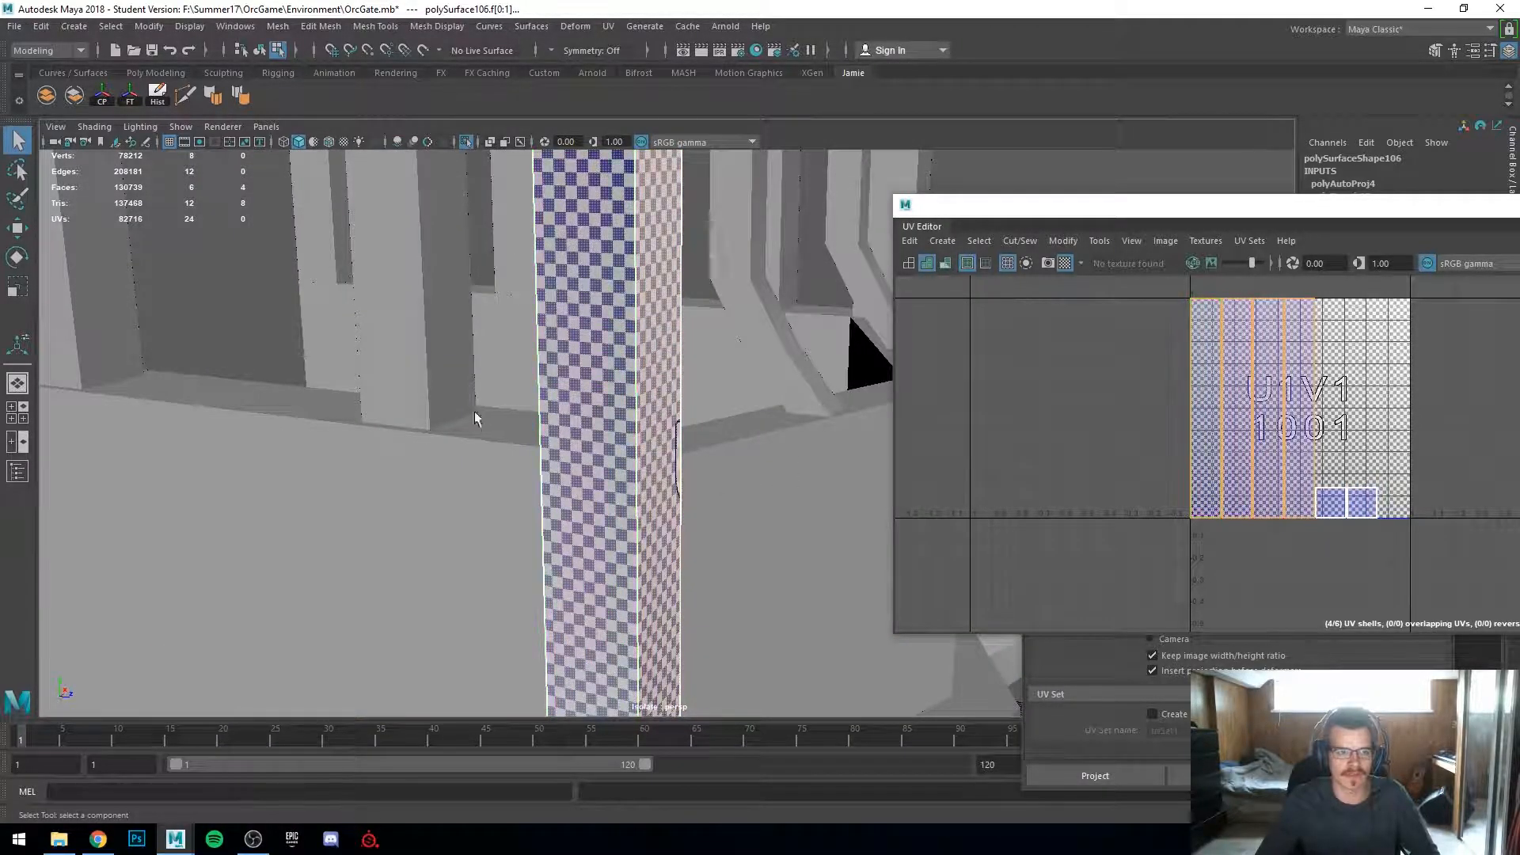
key(4)
key(5)
mouse_move(655, 377)
alt+mouse_down()
mouse_move(607, 470)
mouse_move(546, 316)
alt+mouse_up()
alt+middle_drag(546, 317, 628, 445)
scroll(628, 444, up, 5)
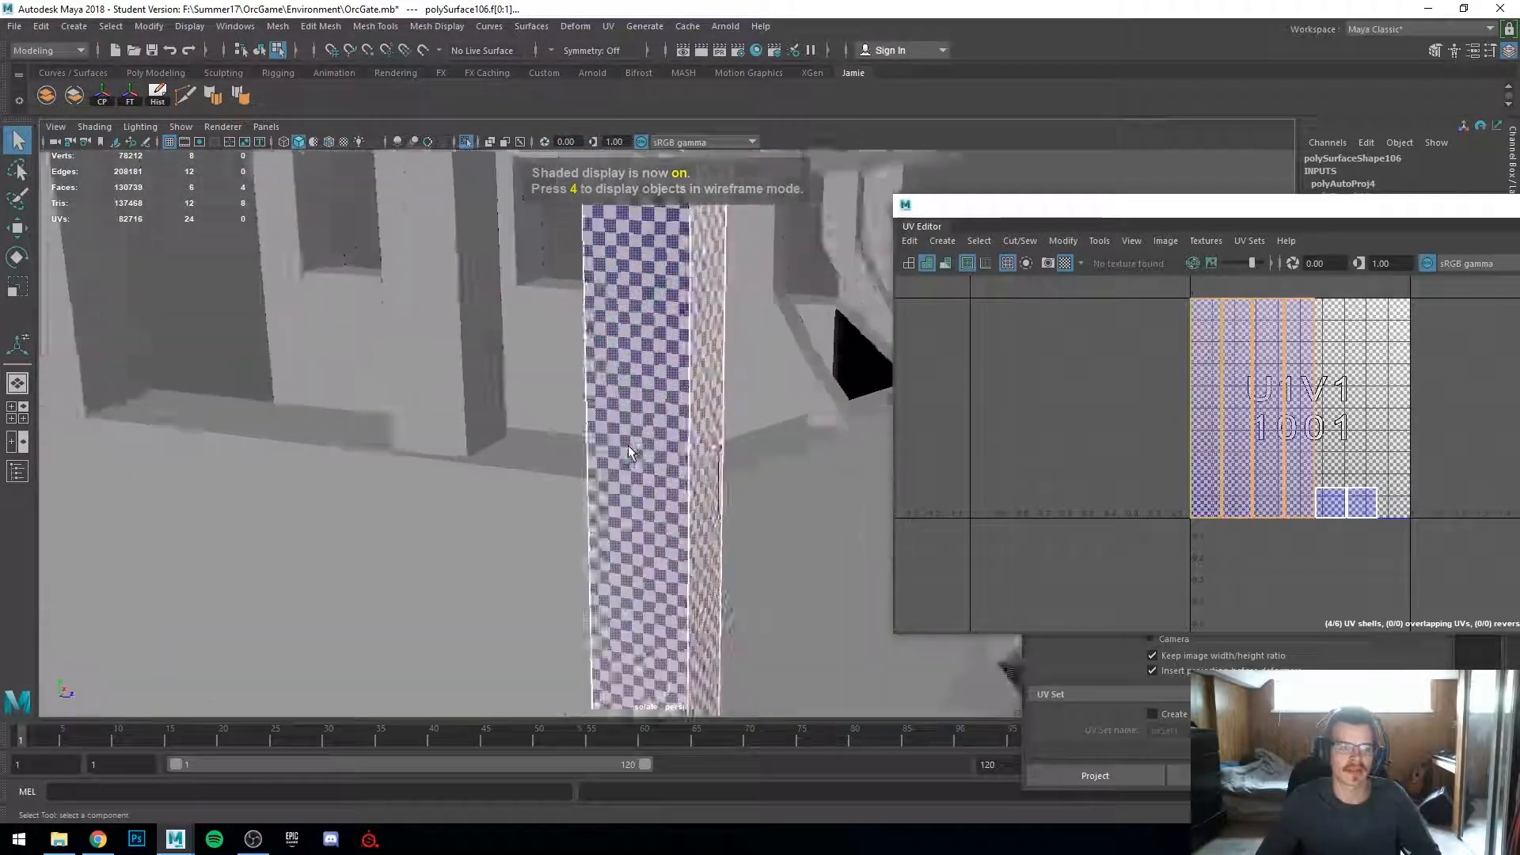
scroll(1233, 443, up, 4)
scroll(1234, 448, down, 2)
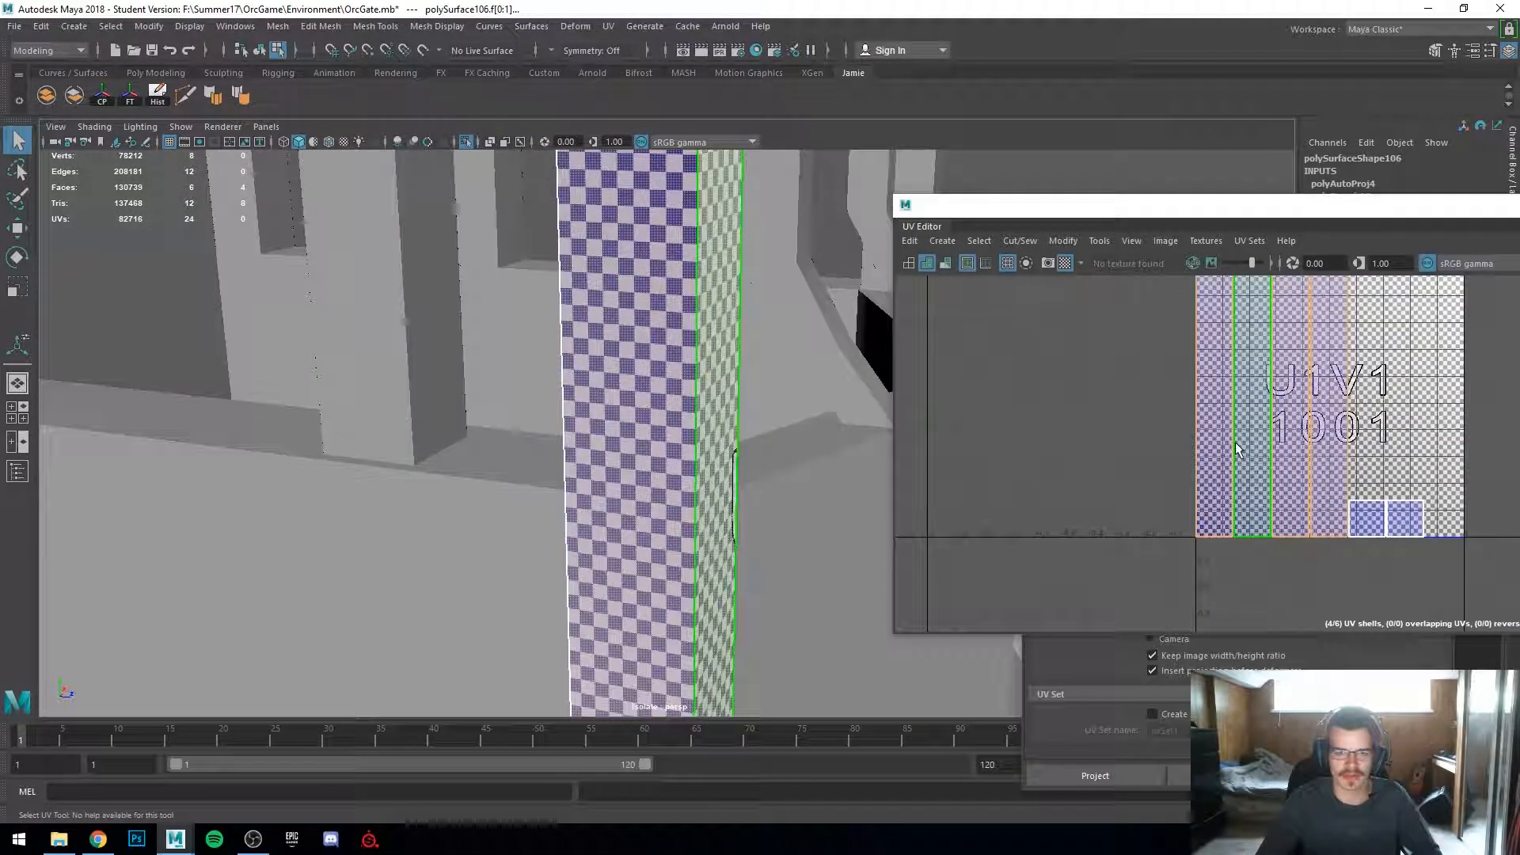
Step: Select an edge between the post's UV shells and move-and-sew it
click(1239, 482)
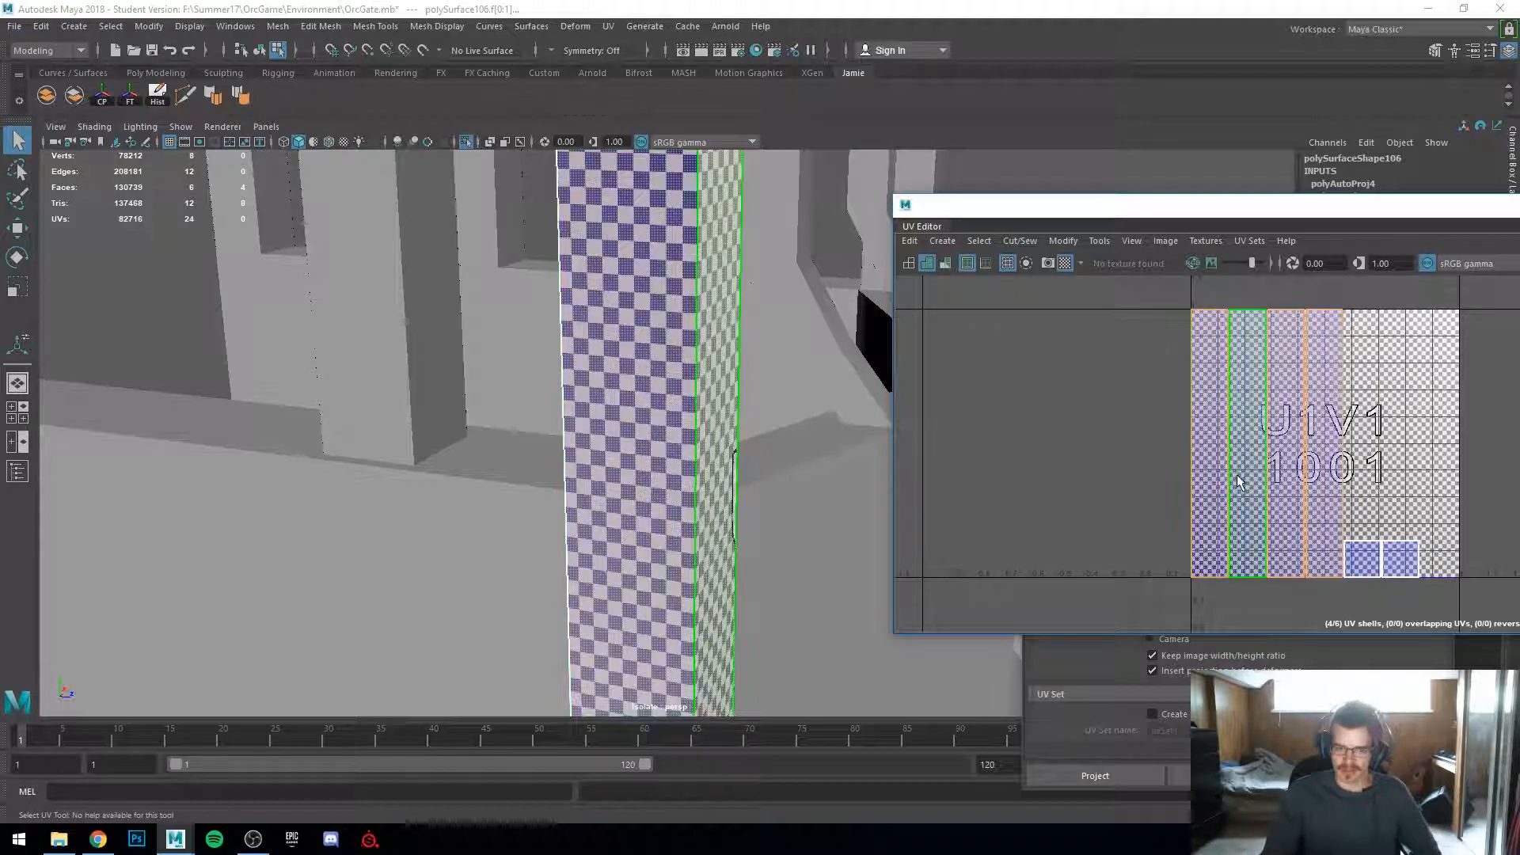
right_click(1240, 482)
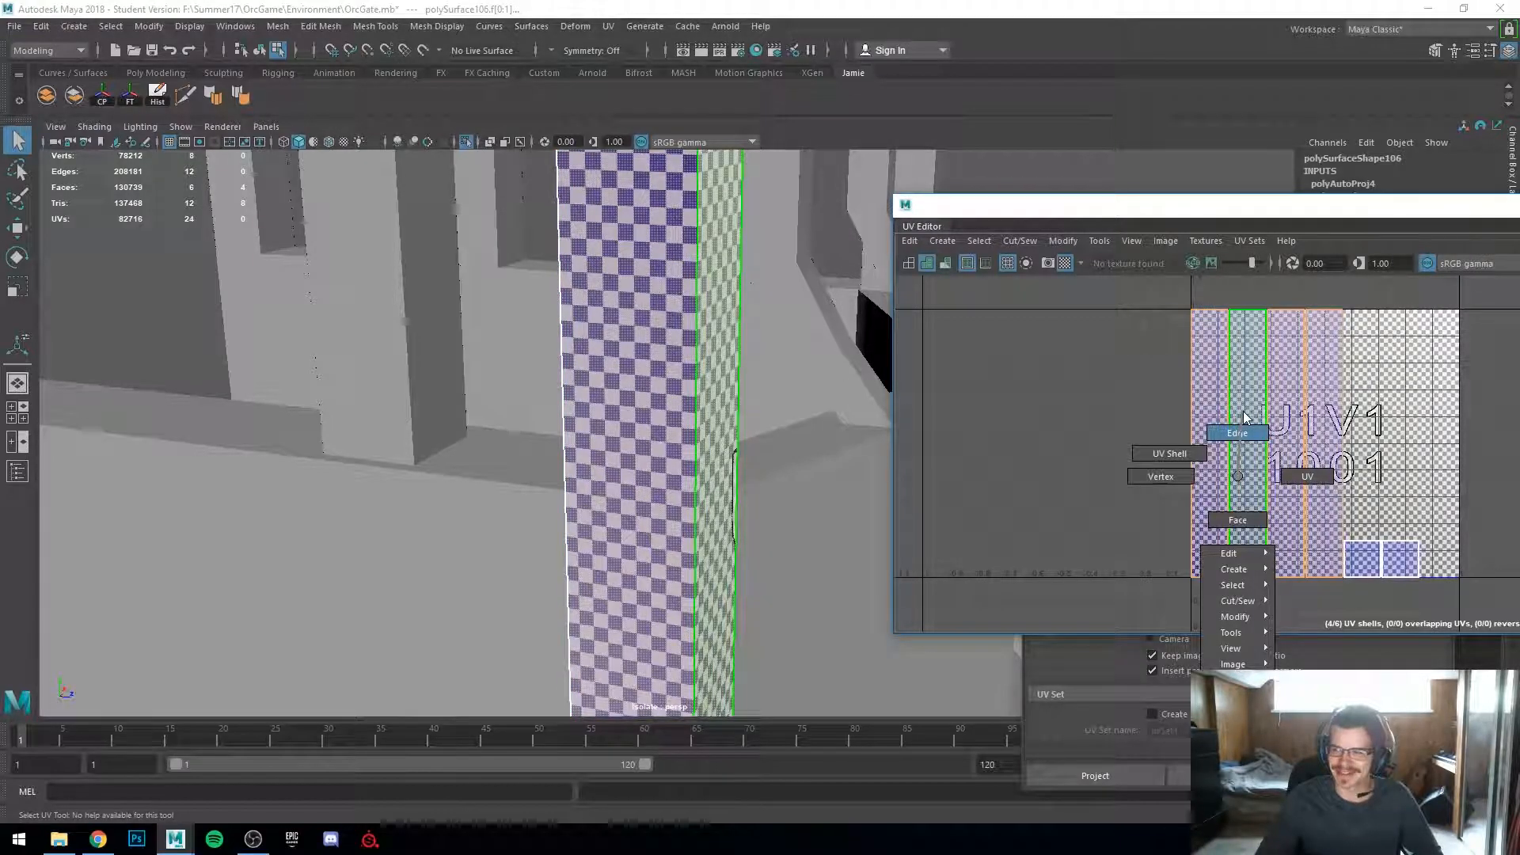
right_drag(1243, 411, 1244, 411)
scroll(1246, 415, up, 2)
click(1185, 446)
shift+right_click(1186, 448)
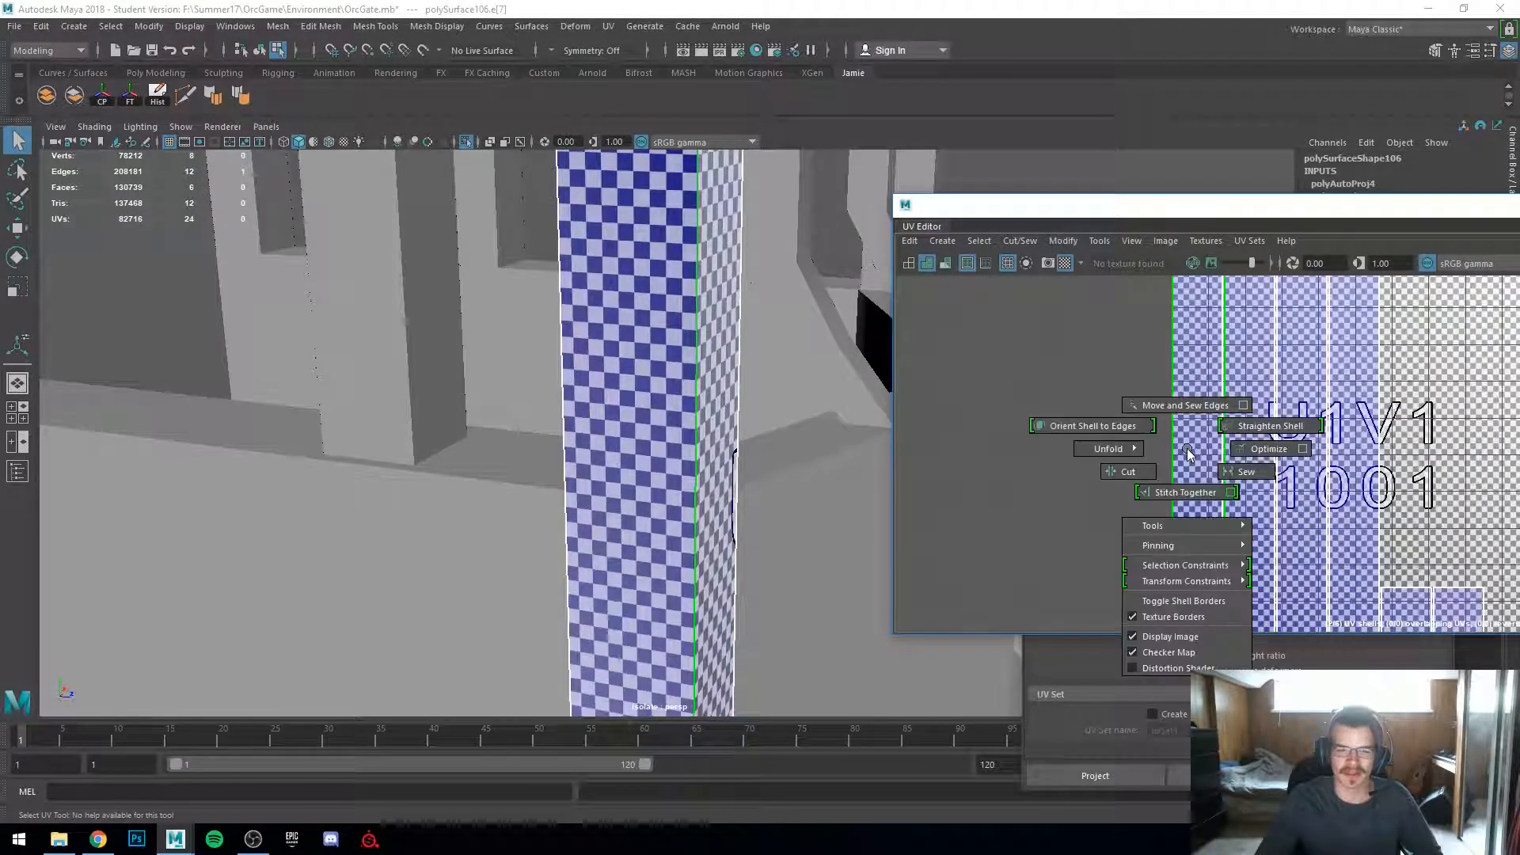
click(1185, 408)
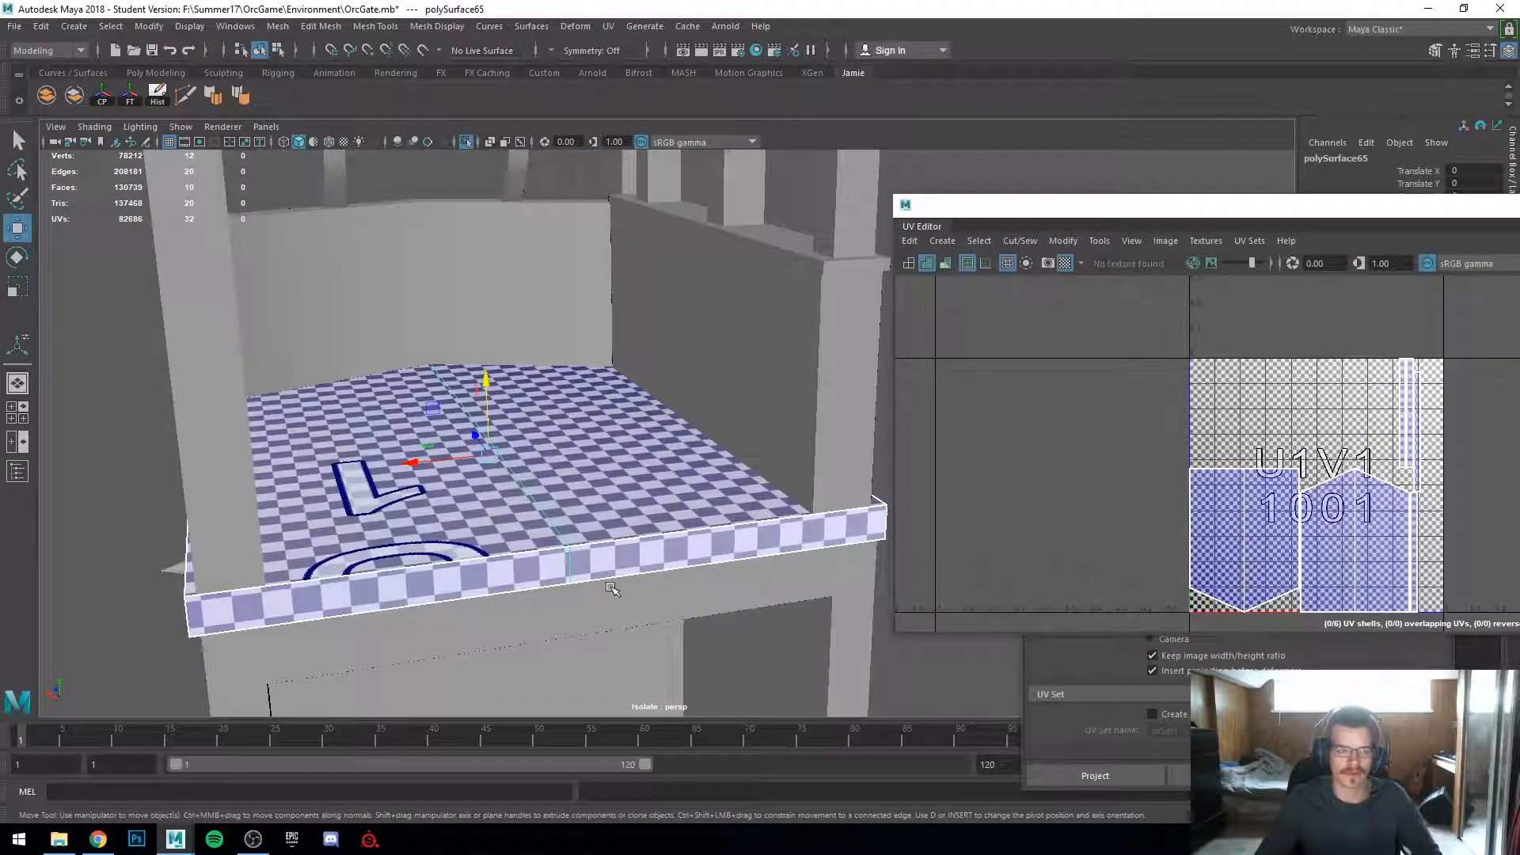
Step: Orbit and zoom to inspect the sign platform's UV shells and edges
alt+drag(612, 589, 443, 589)
scroll(430, 589, up, 5)
right_drag(430, 588, 506, 360)
scroll(506, 360, up, 5)
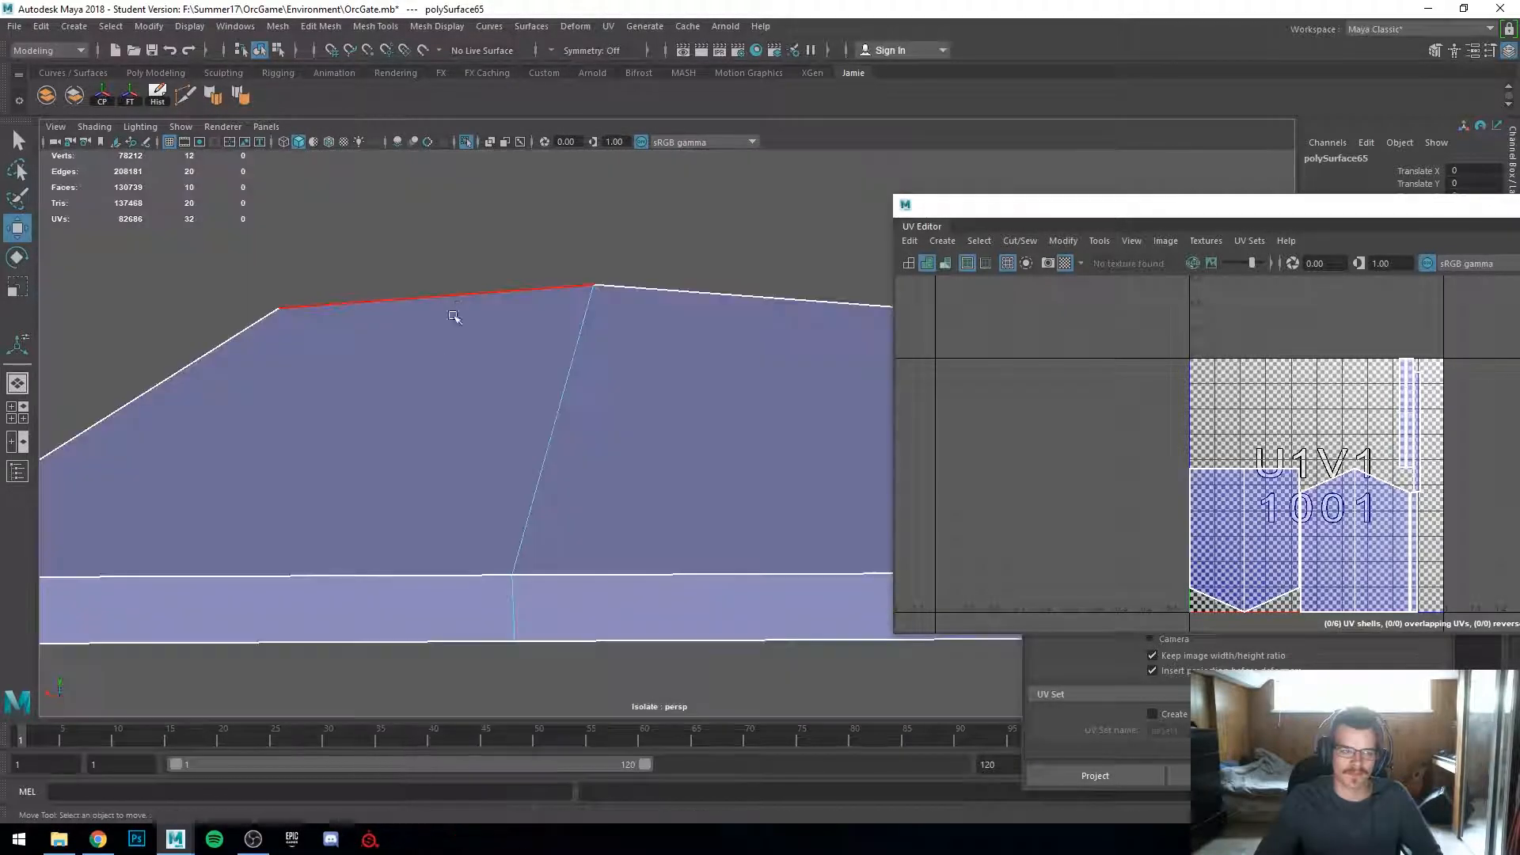
scroll(554, 554, down, 5)
click(590, 576)
shift+click(593, 576)
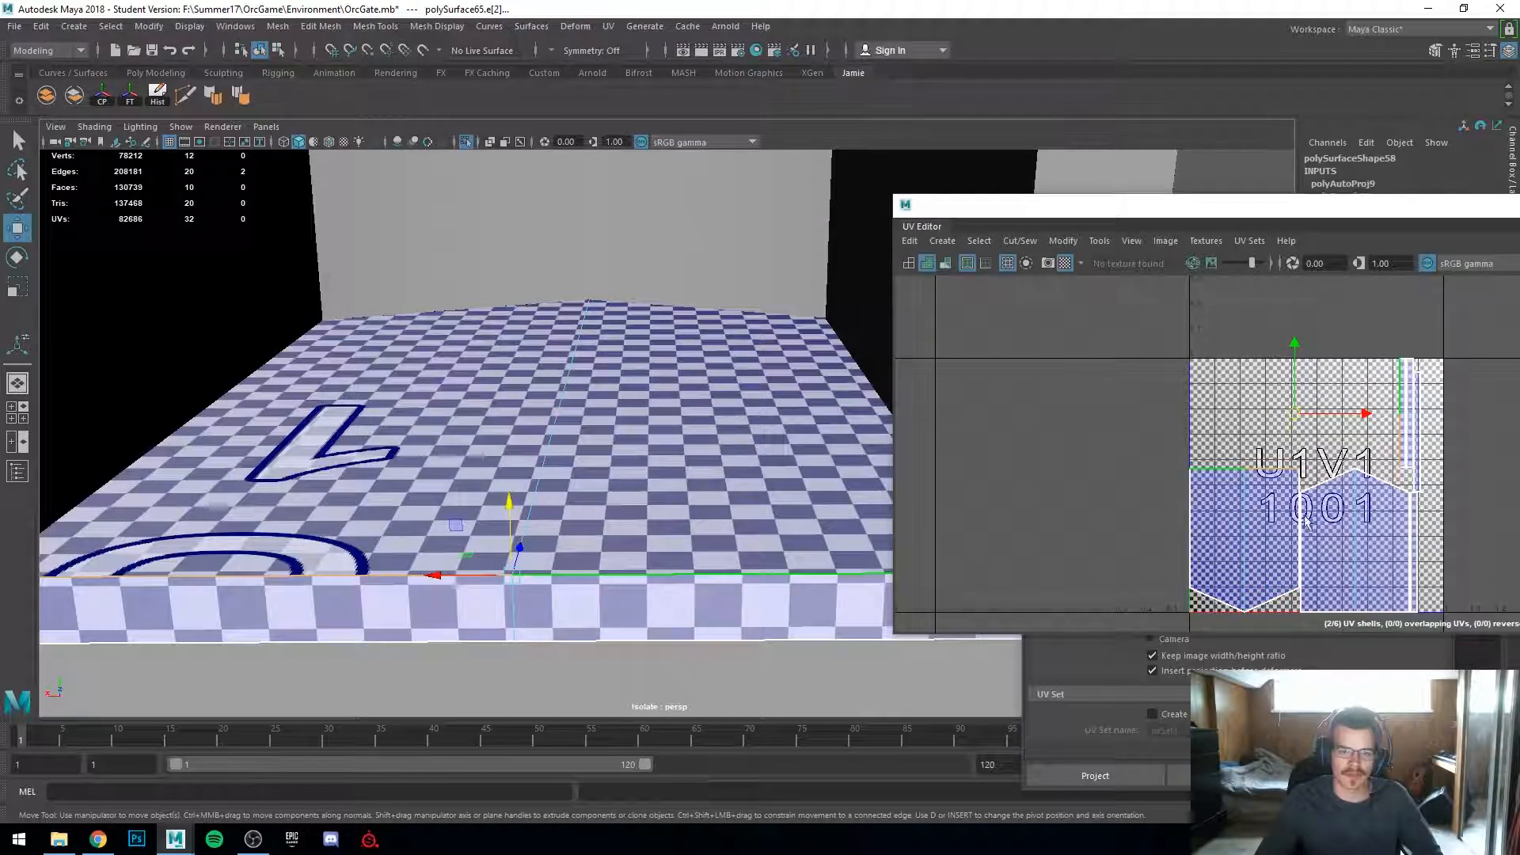
scroll(1310, 518, up, 3)
alt+drag(528, 541, 400, 593)
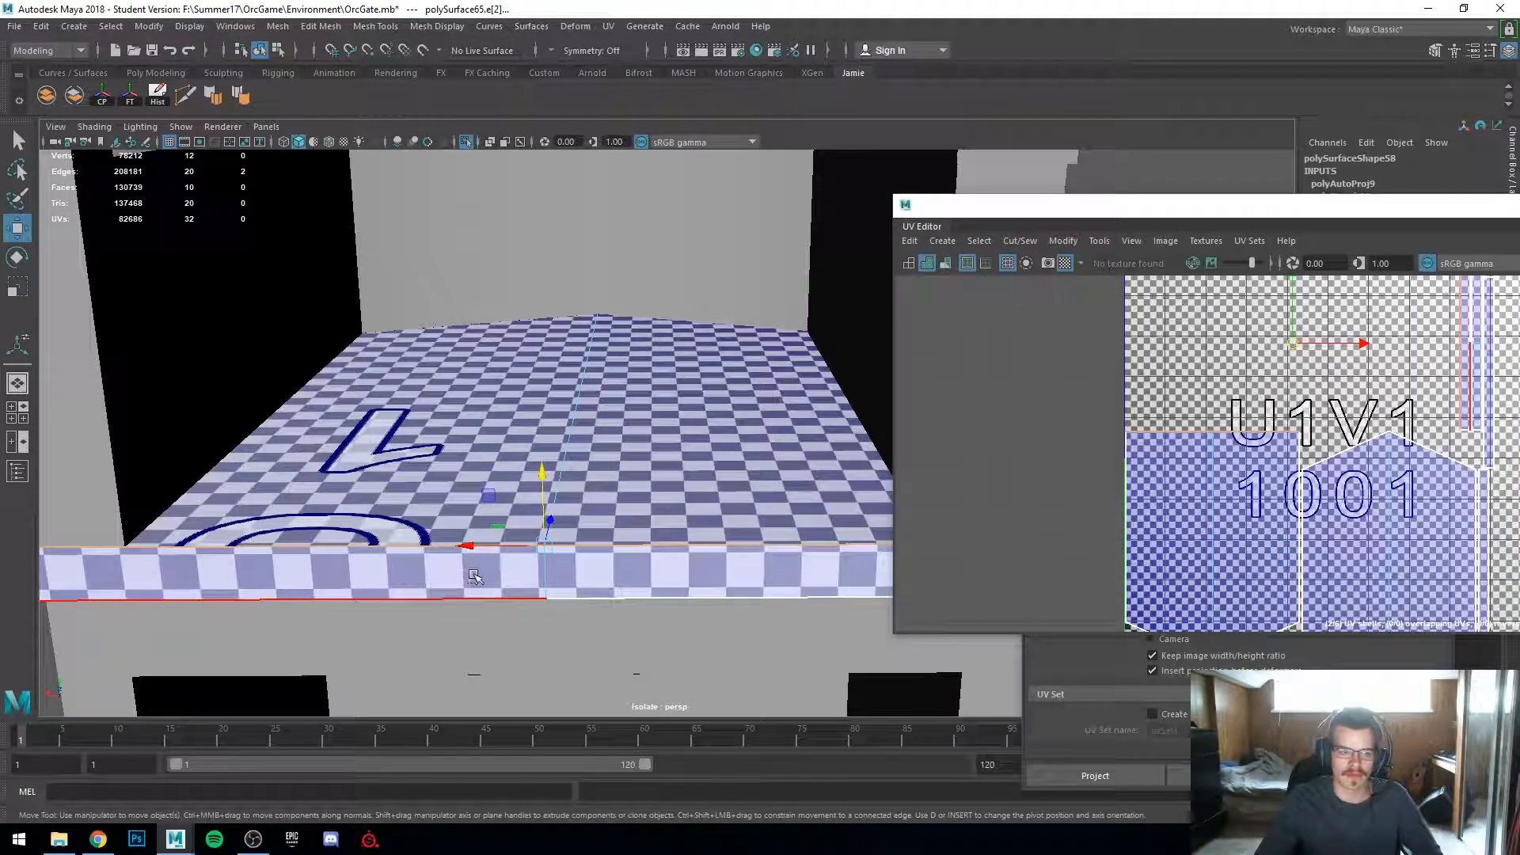
Step: Select the platform's top face shell and move it into the UV tile to the left
right_click(481, 514)
click(539, 402)
click(535, 474)
click(523, 569)
shift+click(534, 473)
right_drag(534, 473, 574, 525)
click(649, 562)
click(537, 521)
right_drag(634, 385, 638, 428)
click(631, 463)
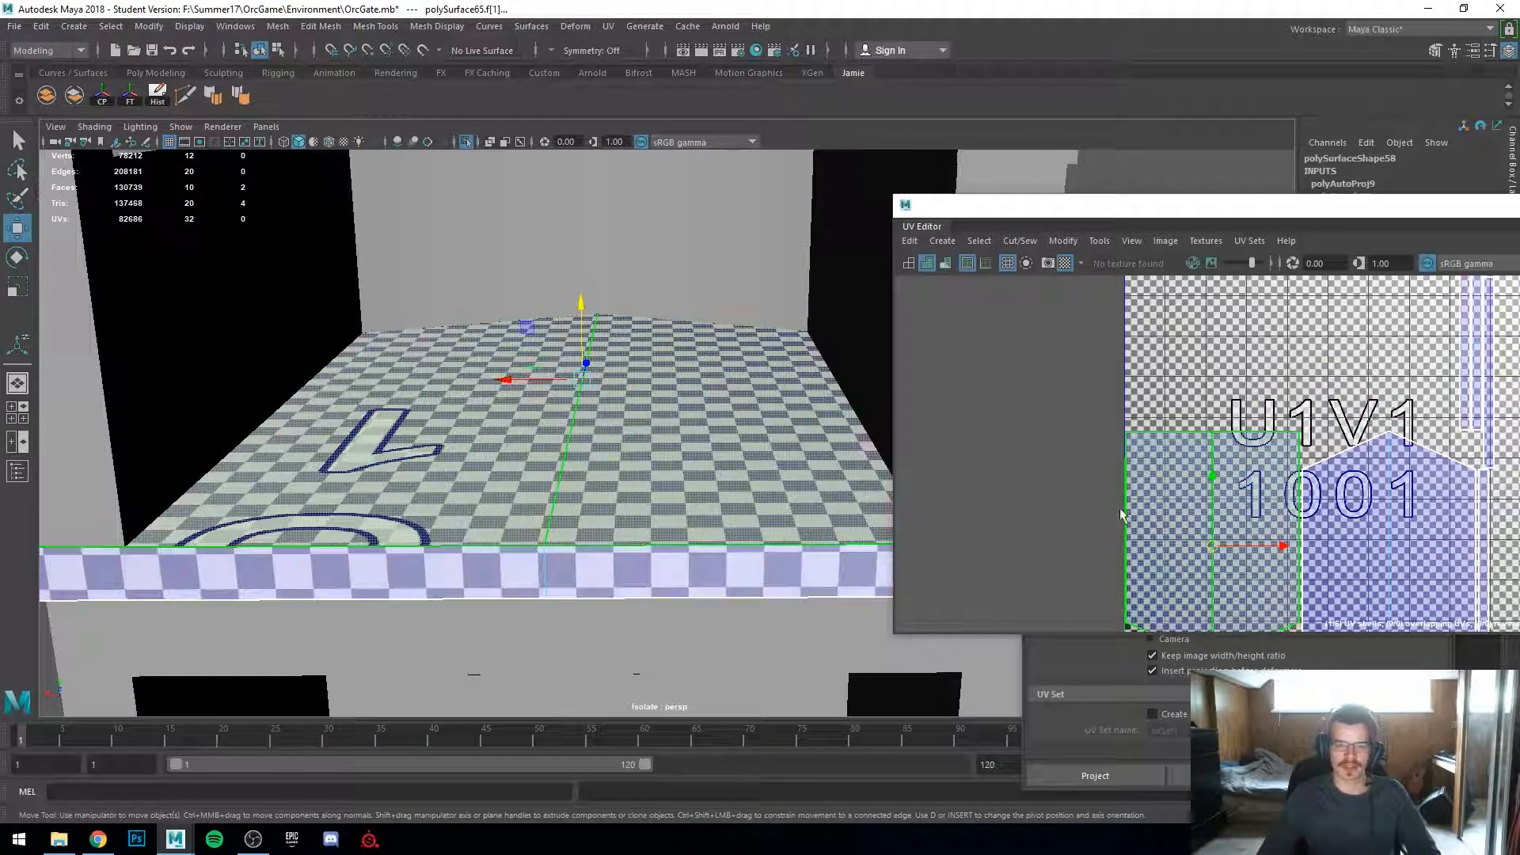
drag(1169, 489, 989, 443)
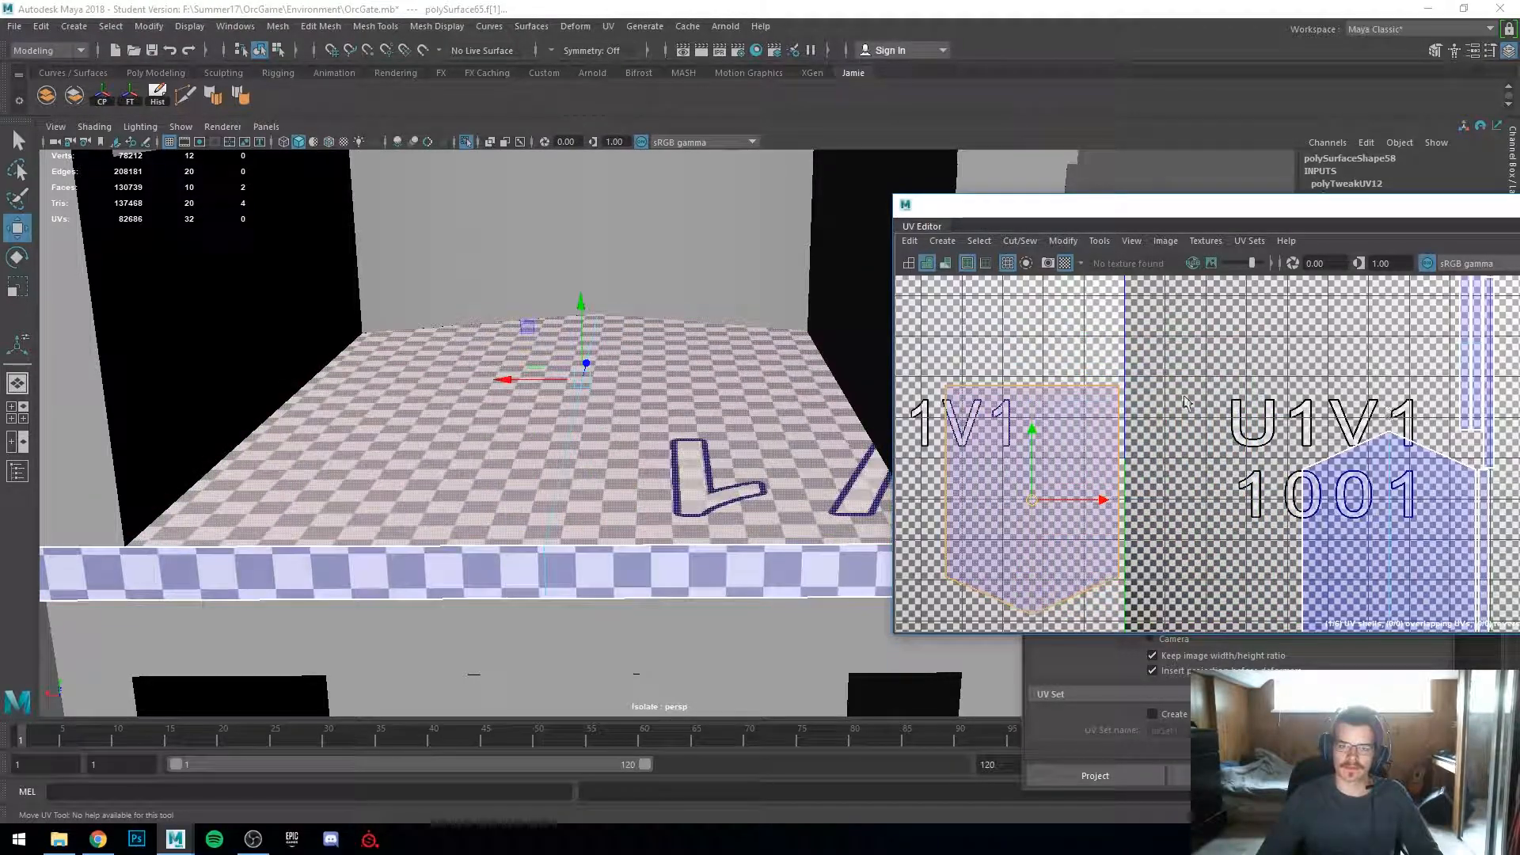
Step: Select the edge between the sign platform's UV shells and move-and-sew it
click(663, 578)
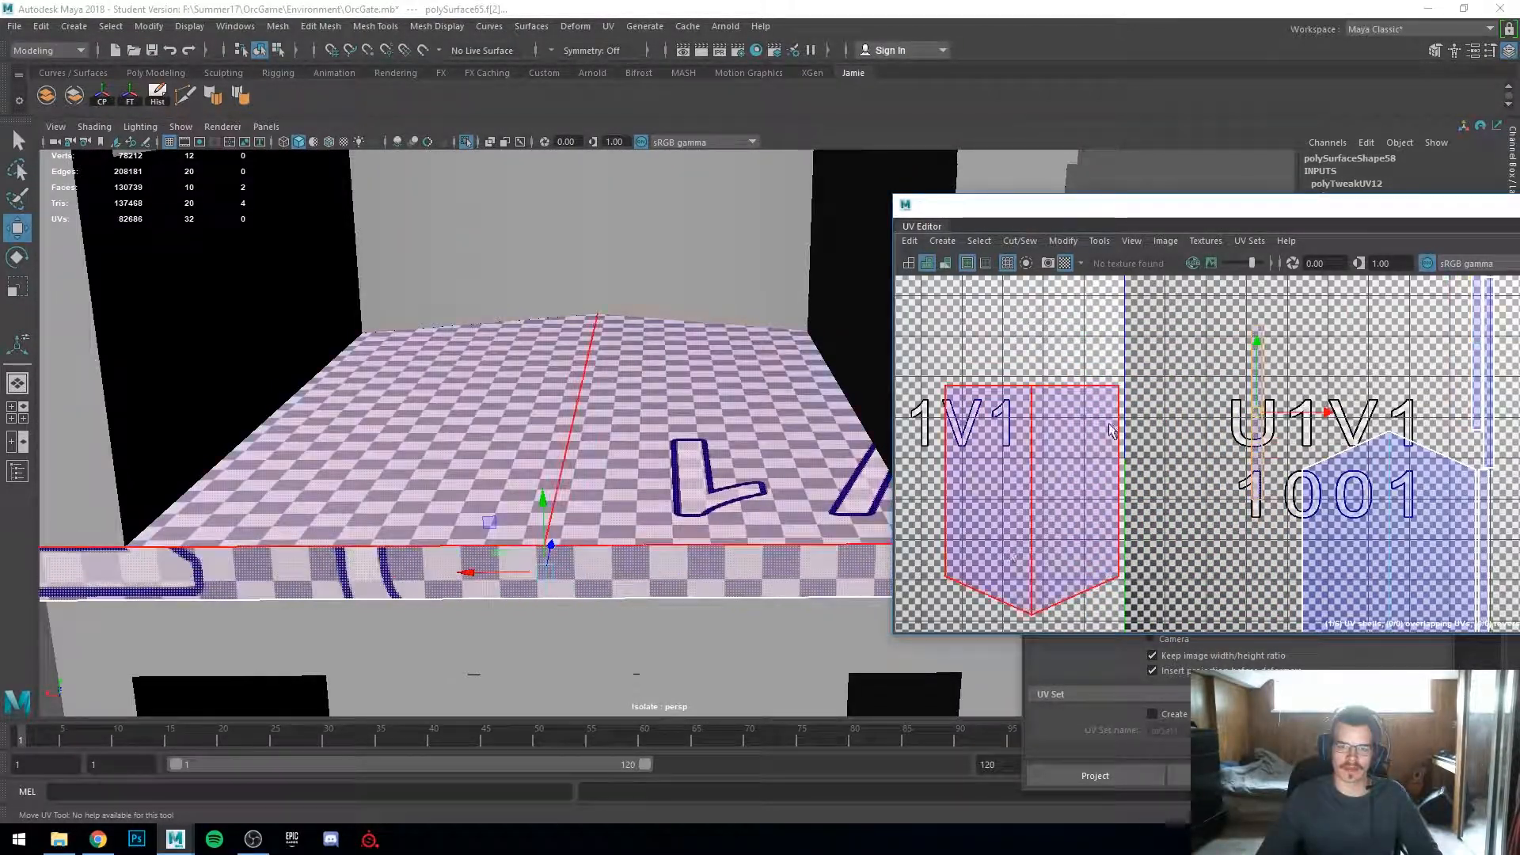
middle_drag(1095, 504, 964, 524)
right_drag(1187, 444, 1178, 388)
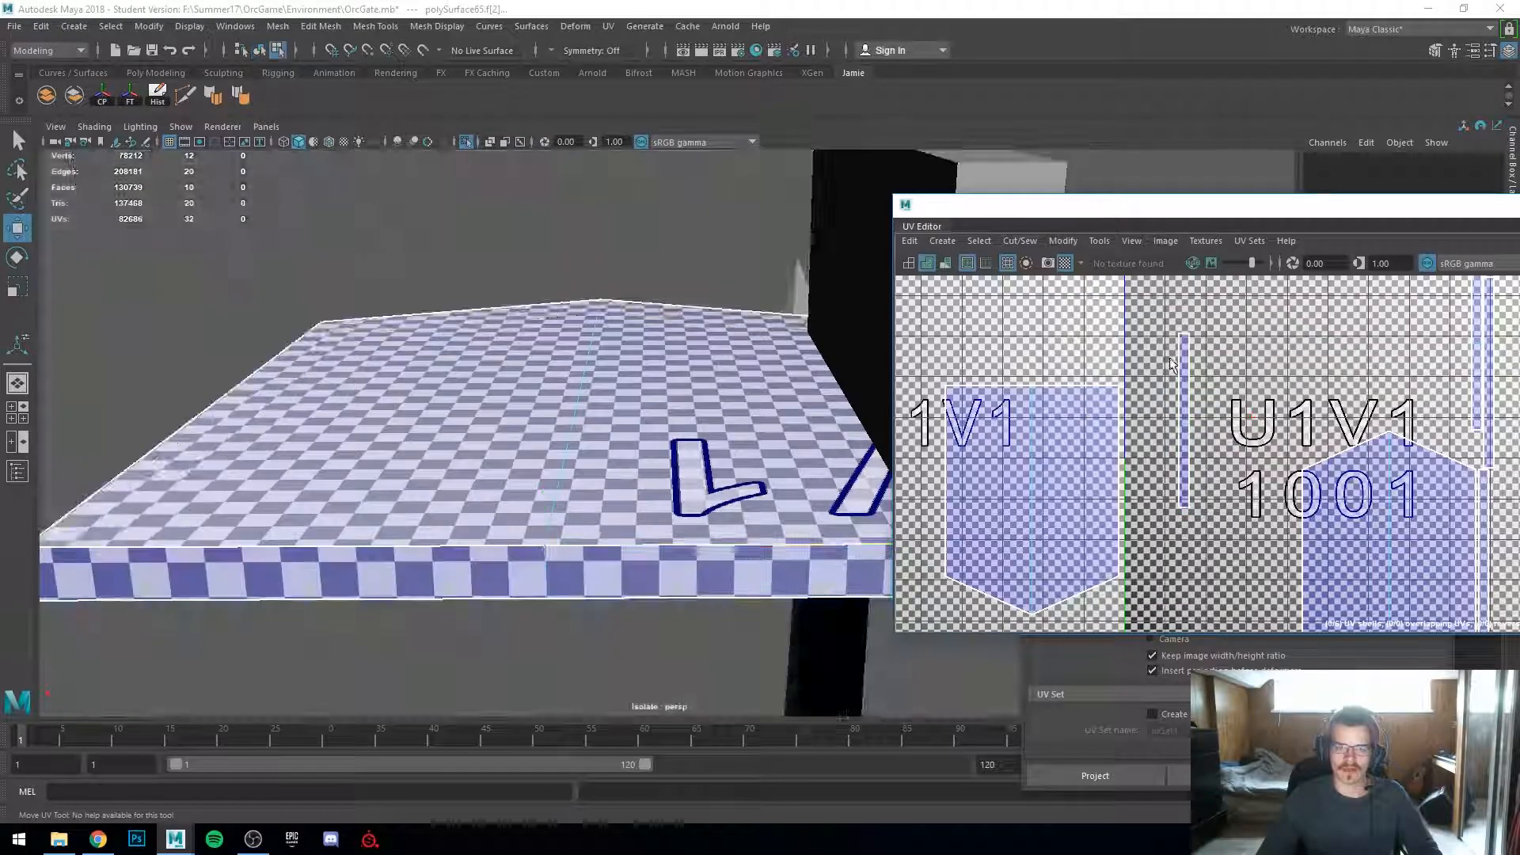
click(1177, 381)
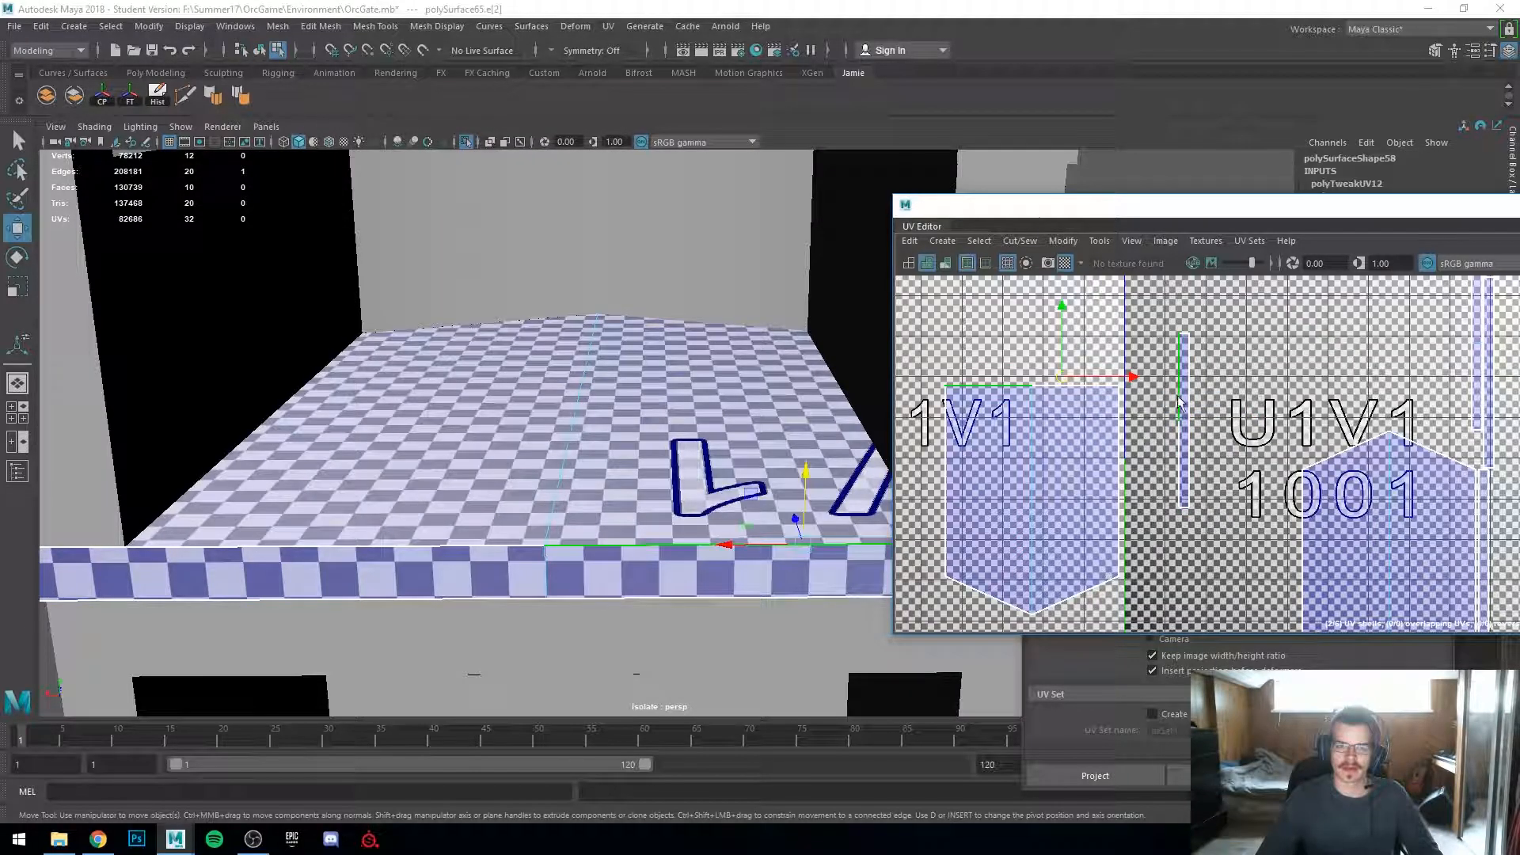
shift+click(1177, 456)
shift+right_click(1177, 456)
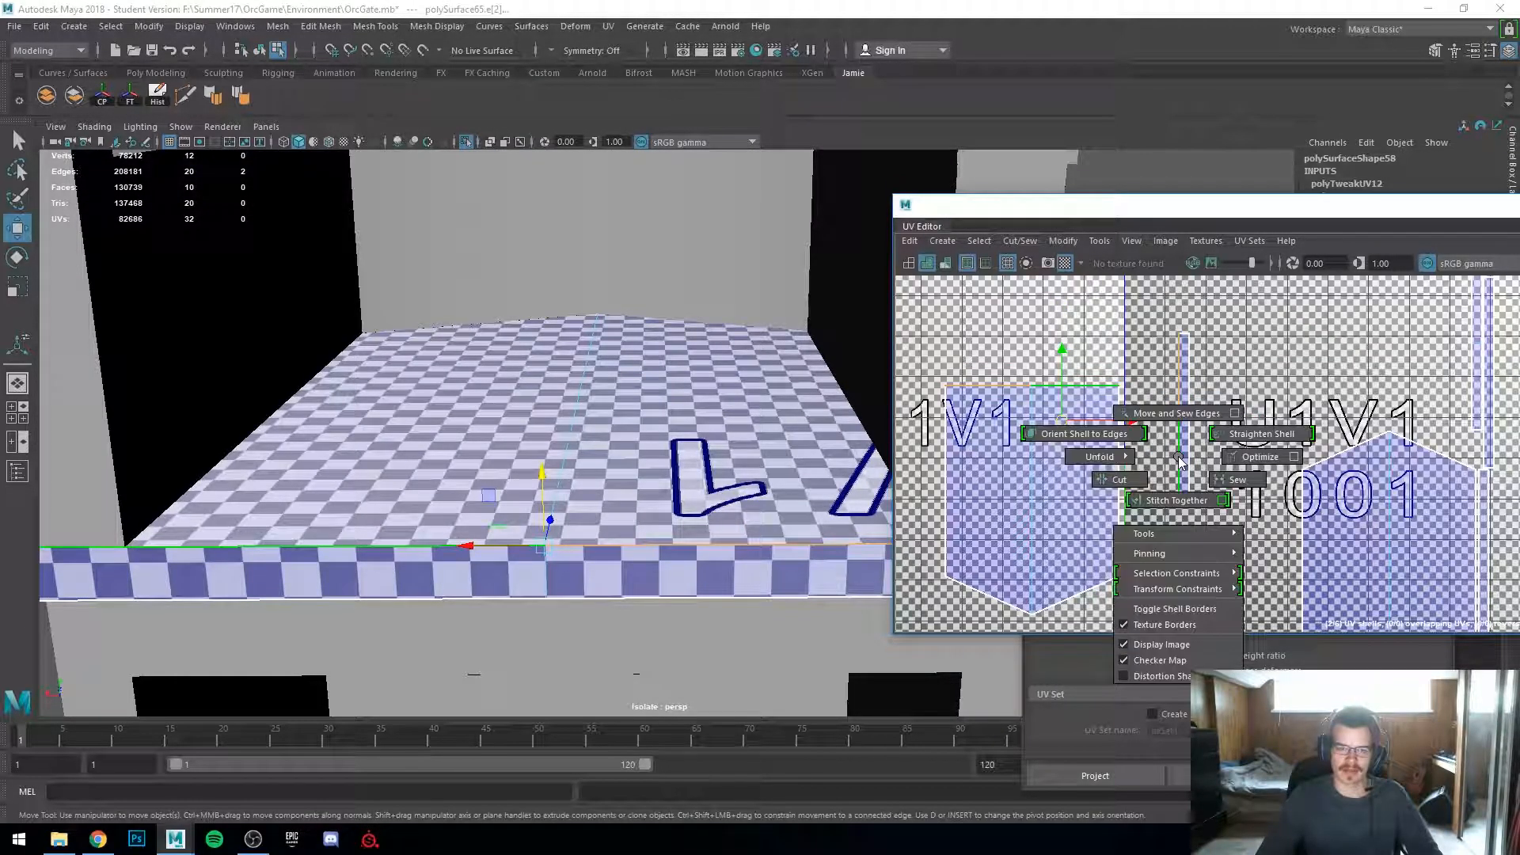
shift+right_drag(1180, 386, 1178, 384)
Step: Move the platform's sewn UV shell into the U1V1 tile
right_drag(1035, 427, 978, 404)
click(1042, 451)
drag(1042, 451, 1298, 507)
scroll(671, 520, down, 3)
Step: Select the platform's thin side strip and move-and-sew its edge onto the platform's main shell
mouse_move(672, 520)
alt+mouse_down()
mouse_move(539, 493)
mouse_move(583, 523)
mouse_move(739, 519)
mouse_move(916, 492)
mouse_move(942, 453)
mouse_move(958, 482)
mouse_move(654, 479)
mouse_move(685, 518)
alt+mouse_up()
alt+drag(641, 561, 550, 475)
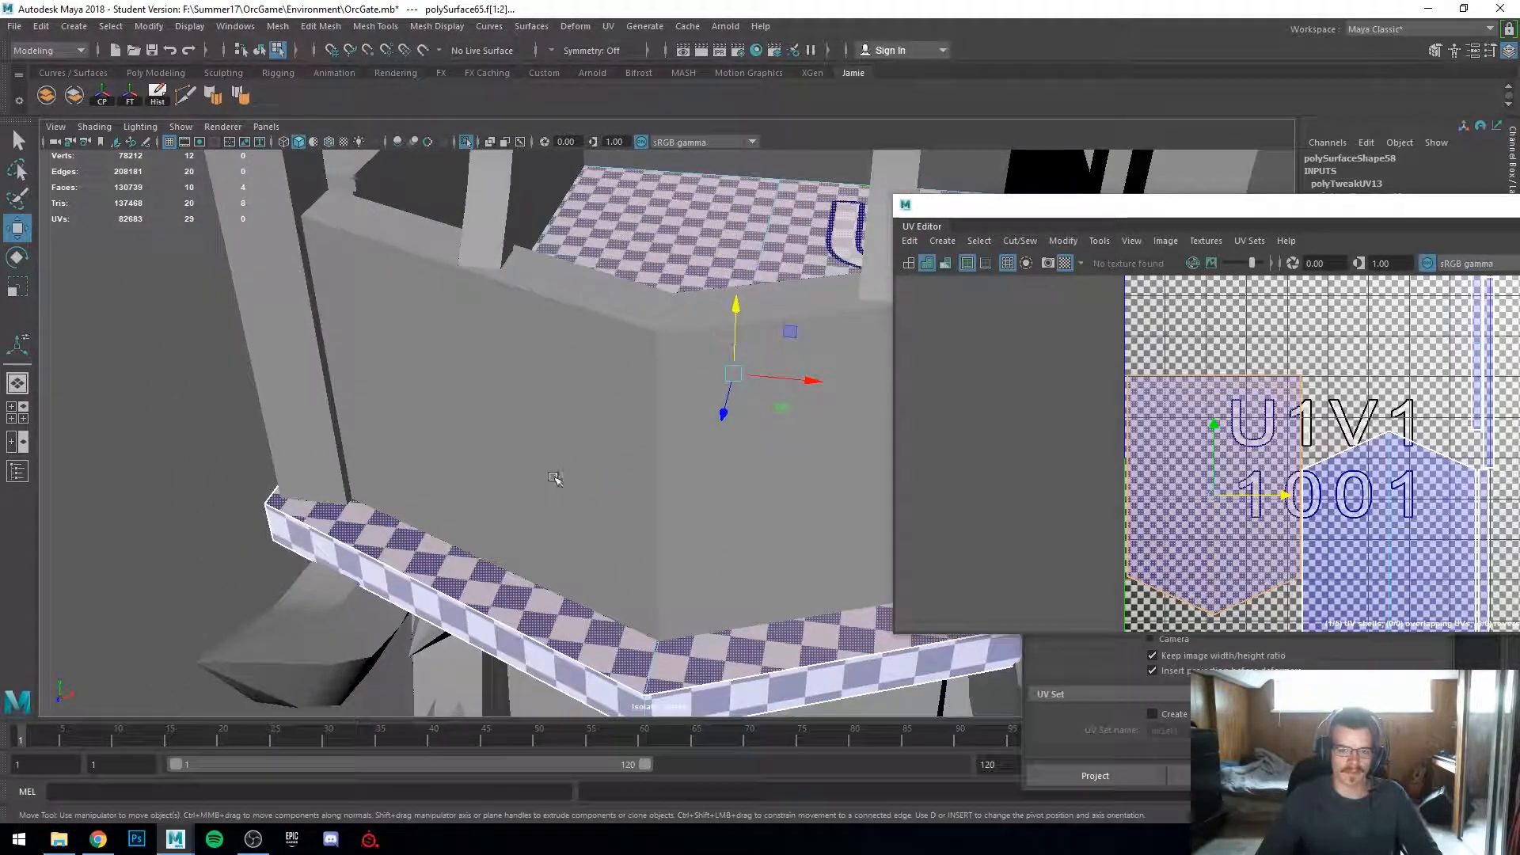
alt+middle_drag(568, 634, 572, 547)
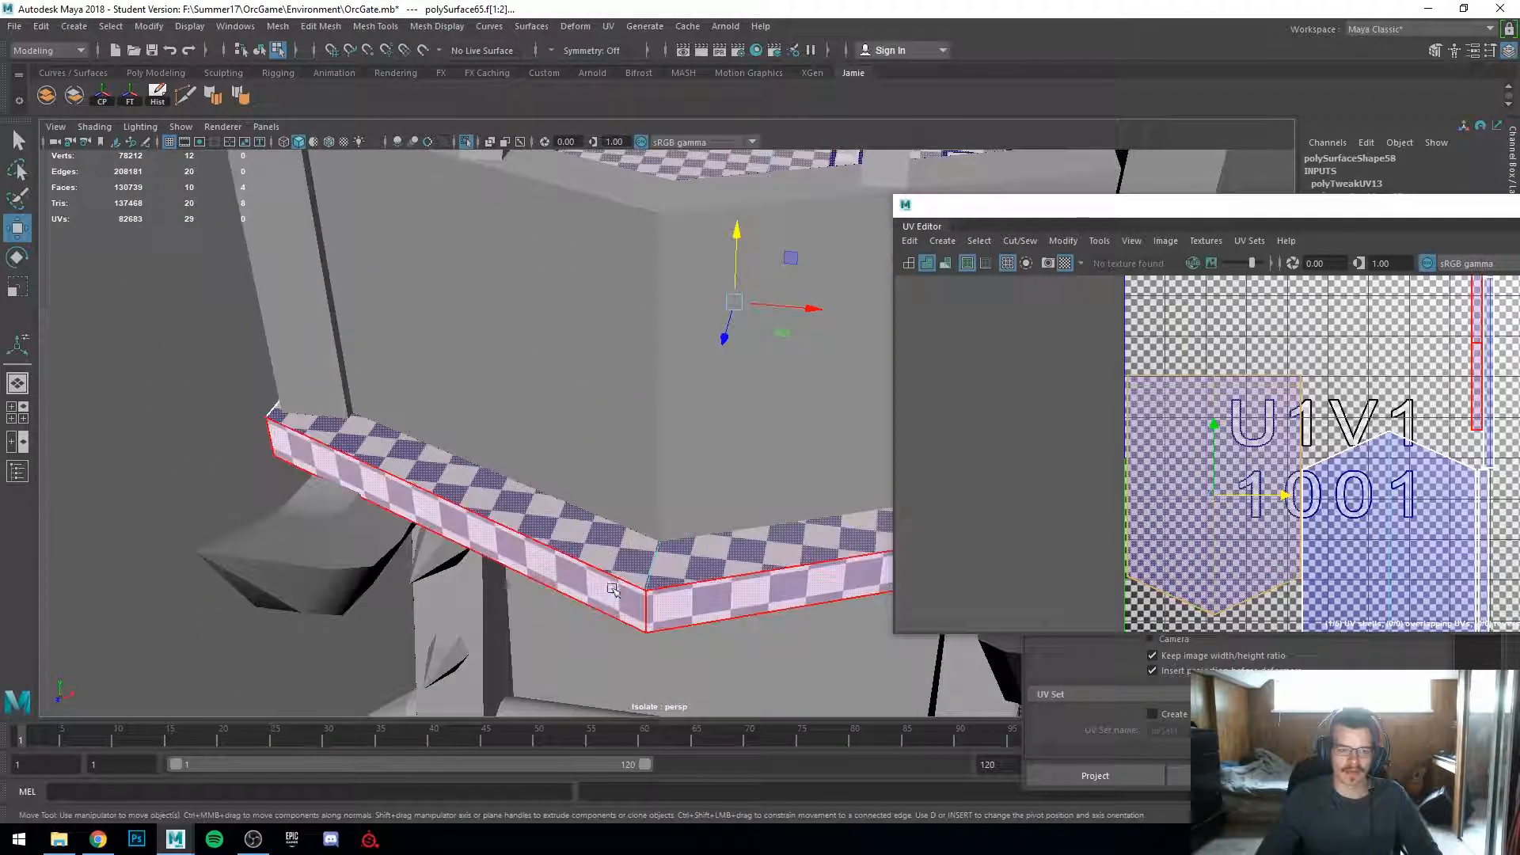
alt+right_drag(673, 569, 432, 546)
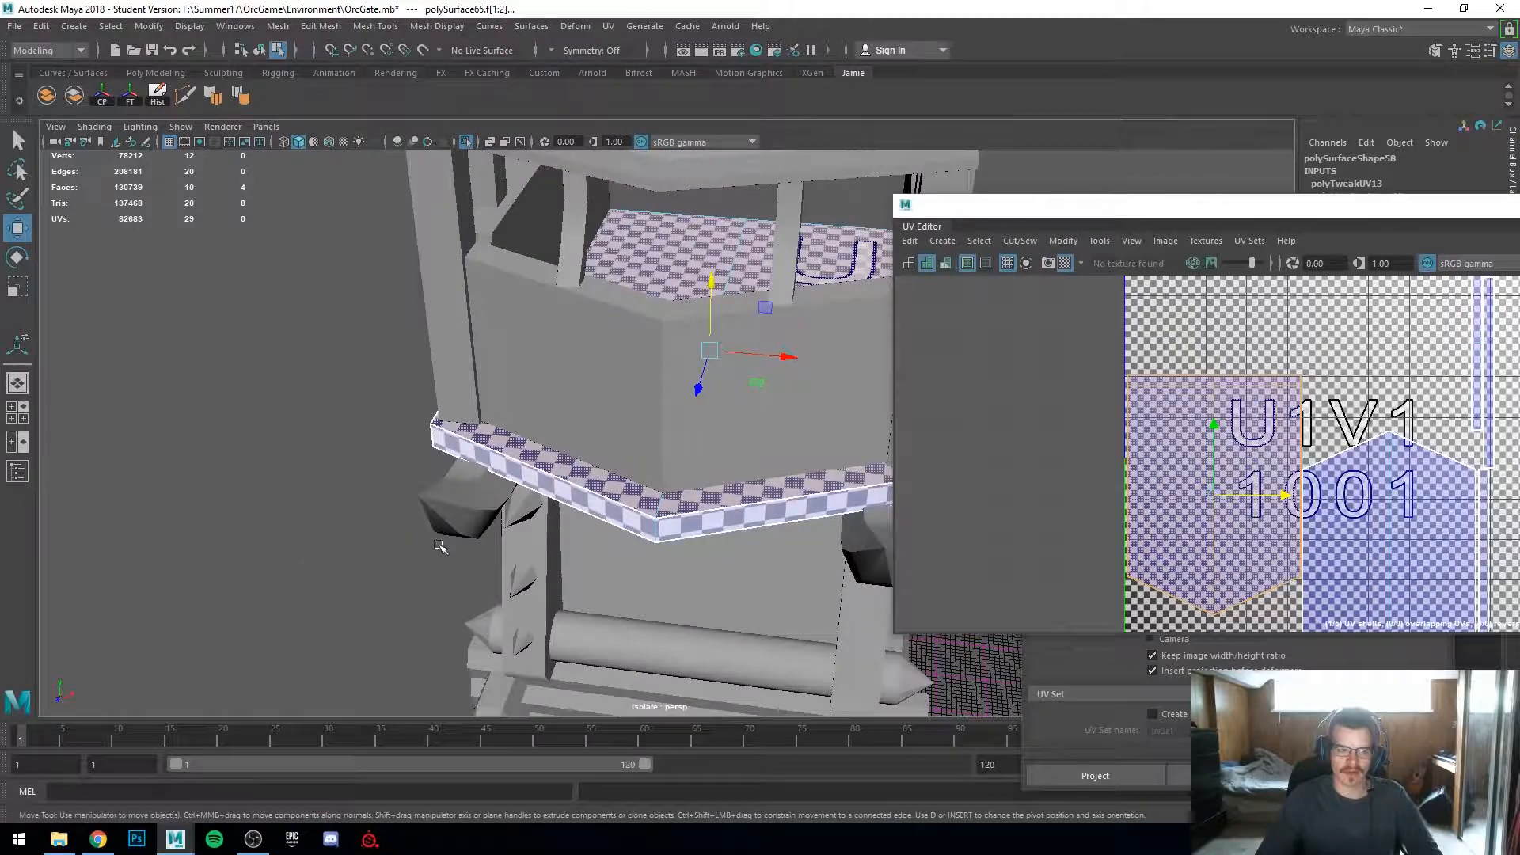
alt+drag(432, 546, 515, 554)
alt+middle_drag(515, 554, 554, 665)
right_click(1147, 518)
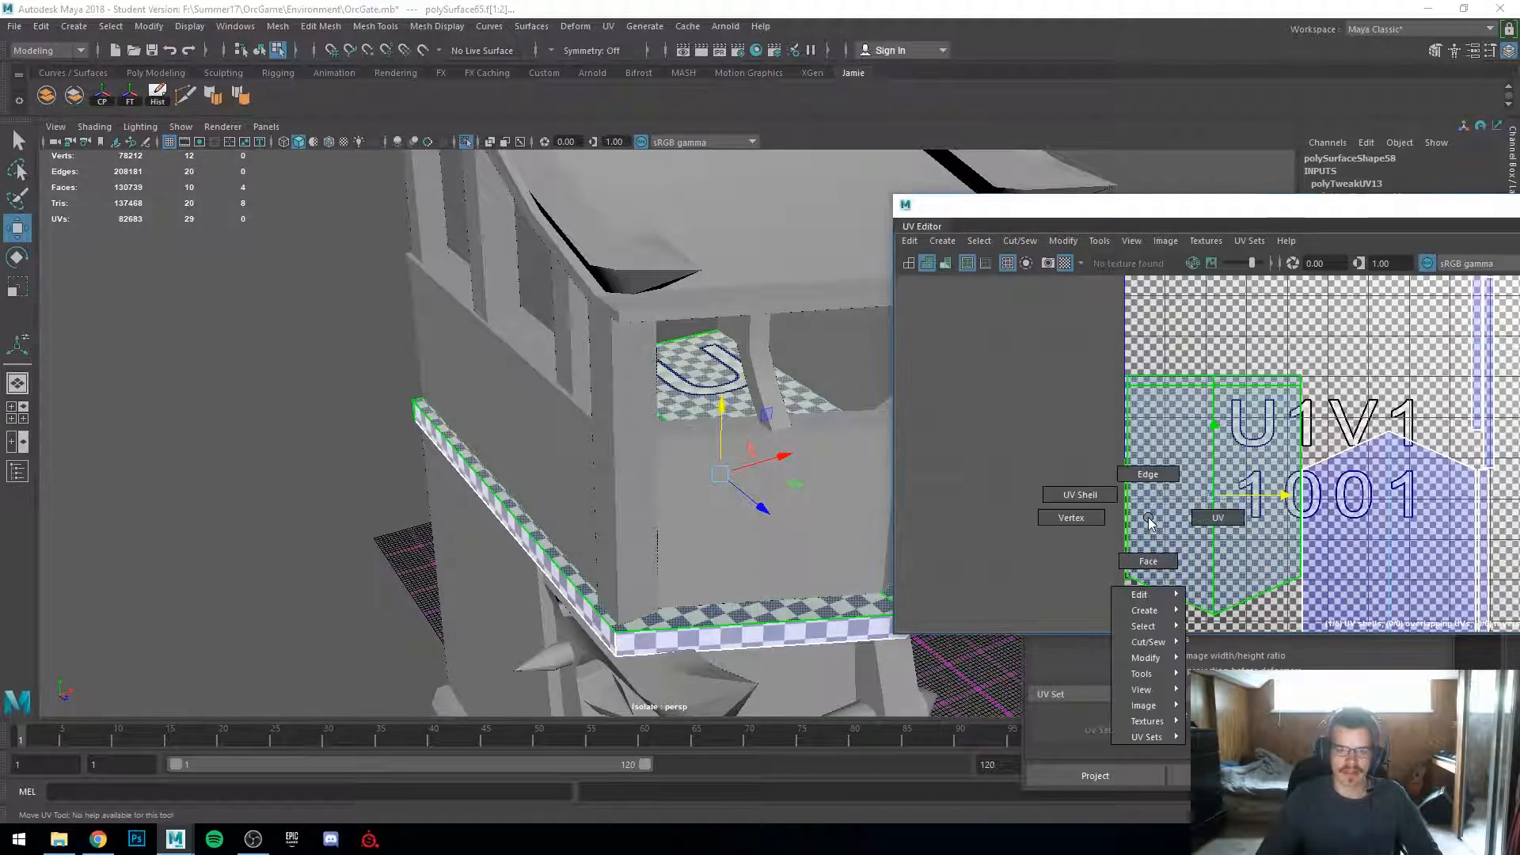
click(1125, 517)
shift+right_drag(1125, 518, 1125, 467)
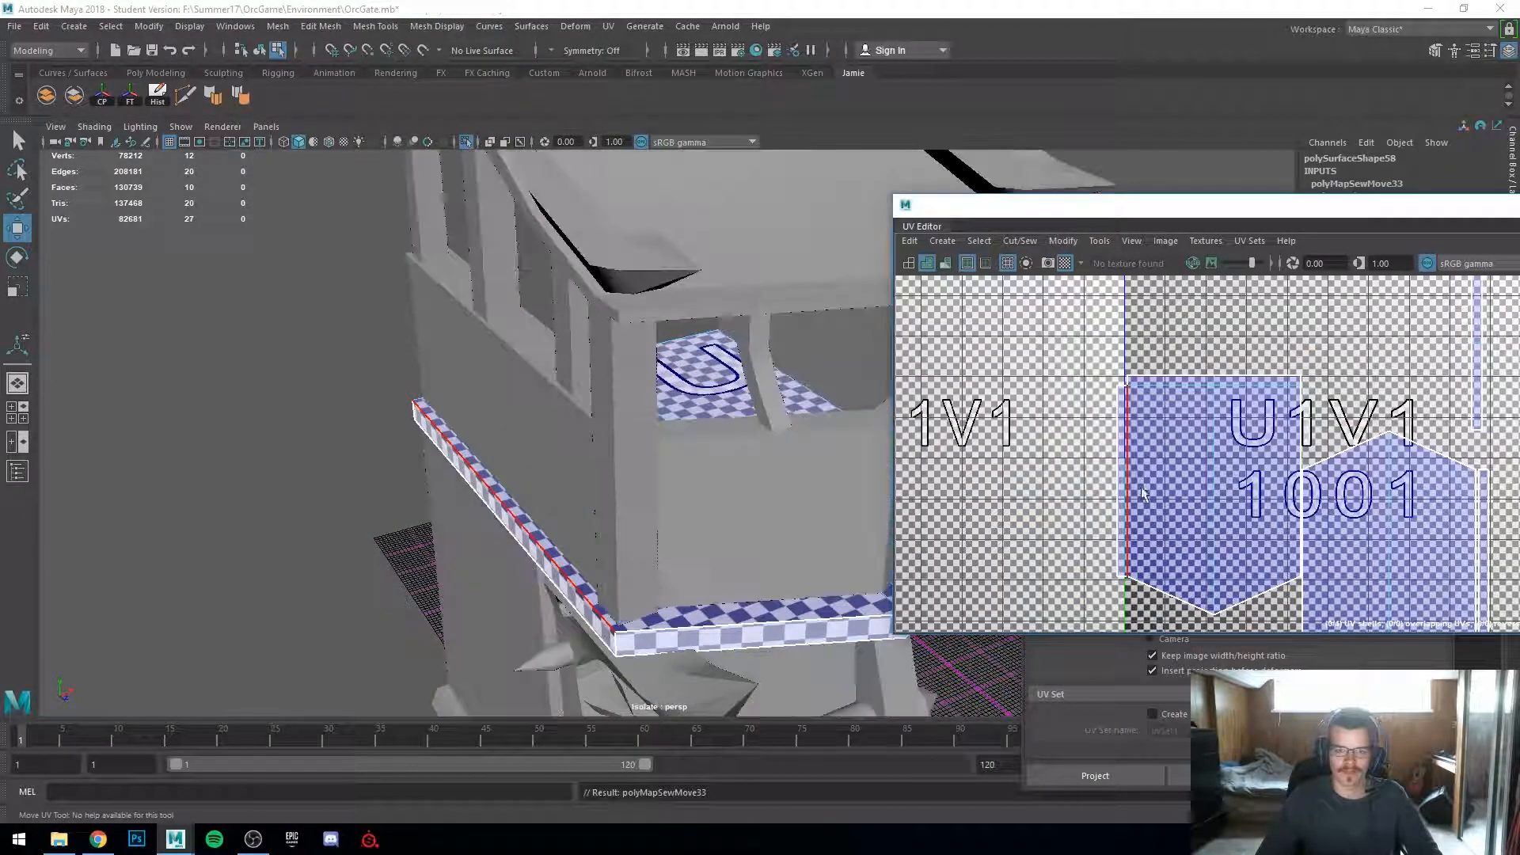
Step: Move the platform's combined UV shell leftward and select the neighbouring shell
right_drag(1219, 470, 1195, 459)
click(1206, 484)
drag(1212, 494, 1116, 451)
click(1477, 364)
click(1385, 545)
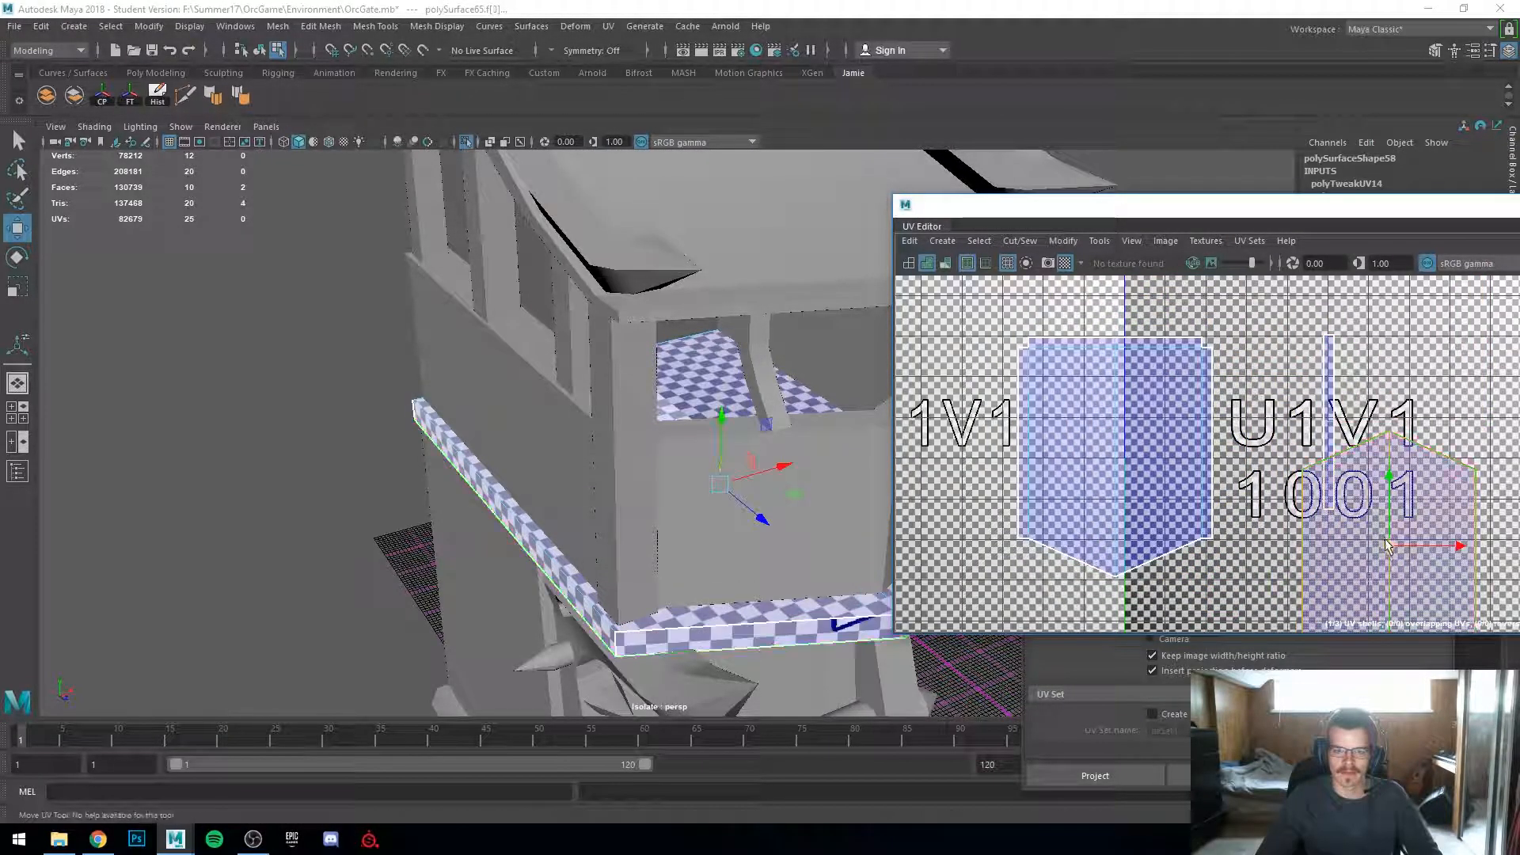
Step: Select the balcony ledge piece and move its front face shell into the middle of the U1V1 tile
scroll(349, 570, down, 3)
alt+drag(349, 570, 482, 566)
right_drag(575, 401, 673, 341)
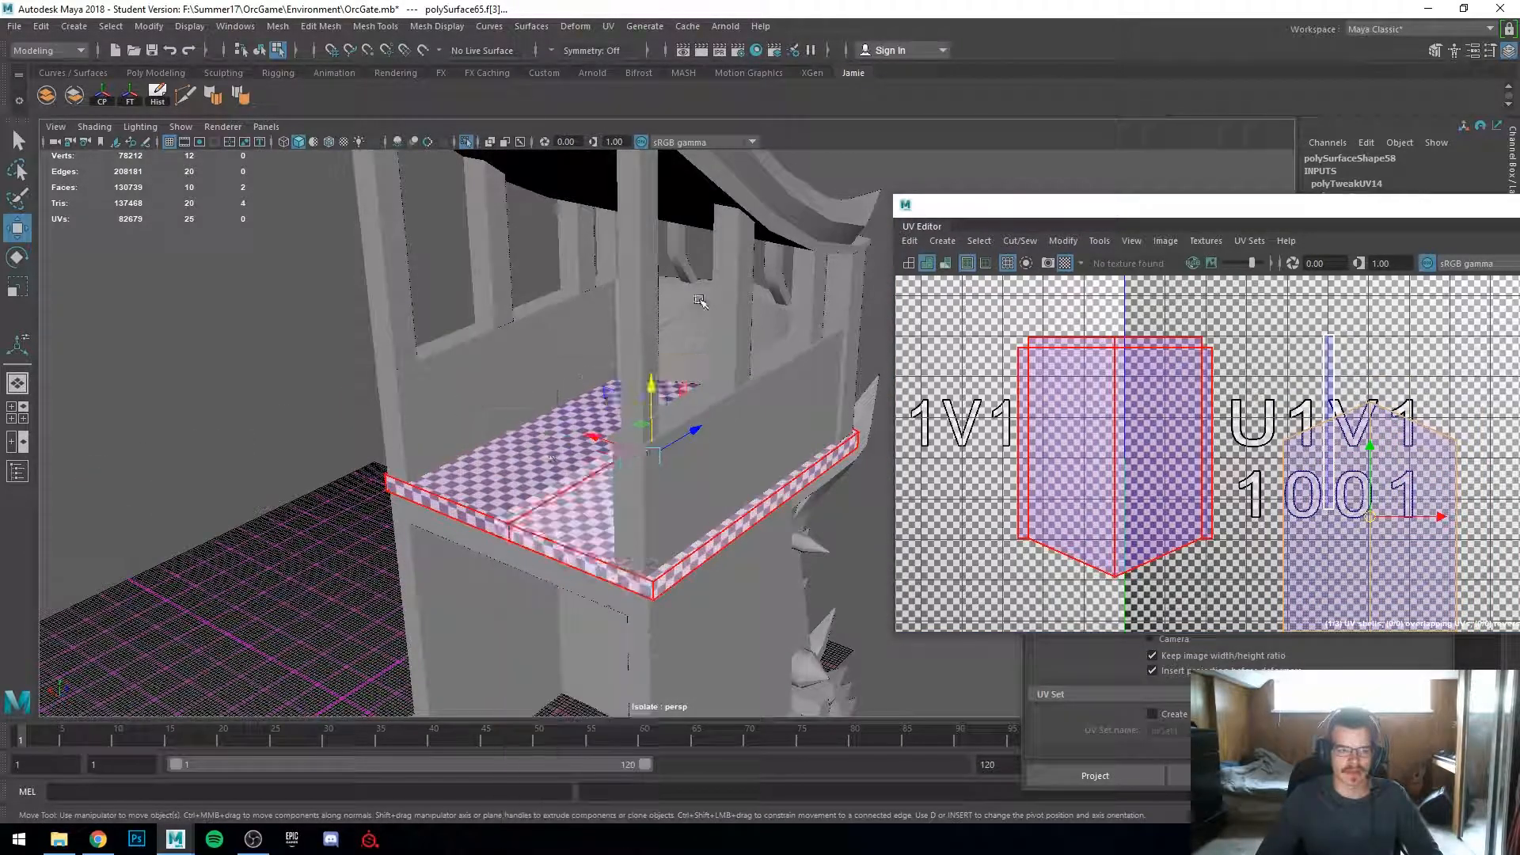
click(220, 624)
alt+drag(220, 624, 372, 645)
scroll(372, 645, up, 3)
click(738, 405)
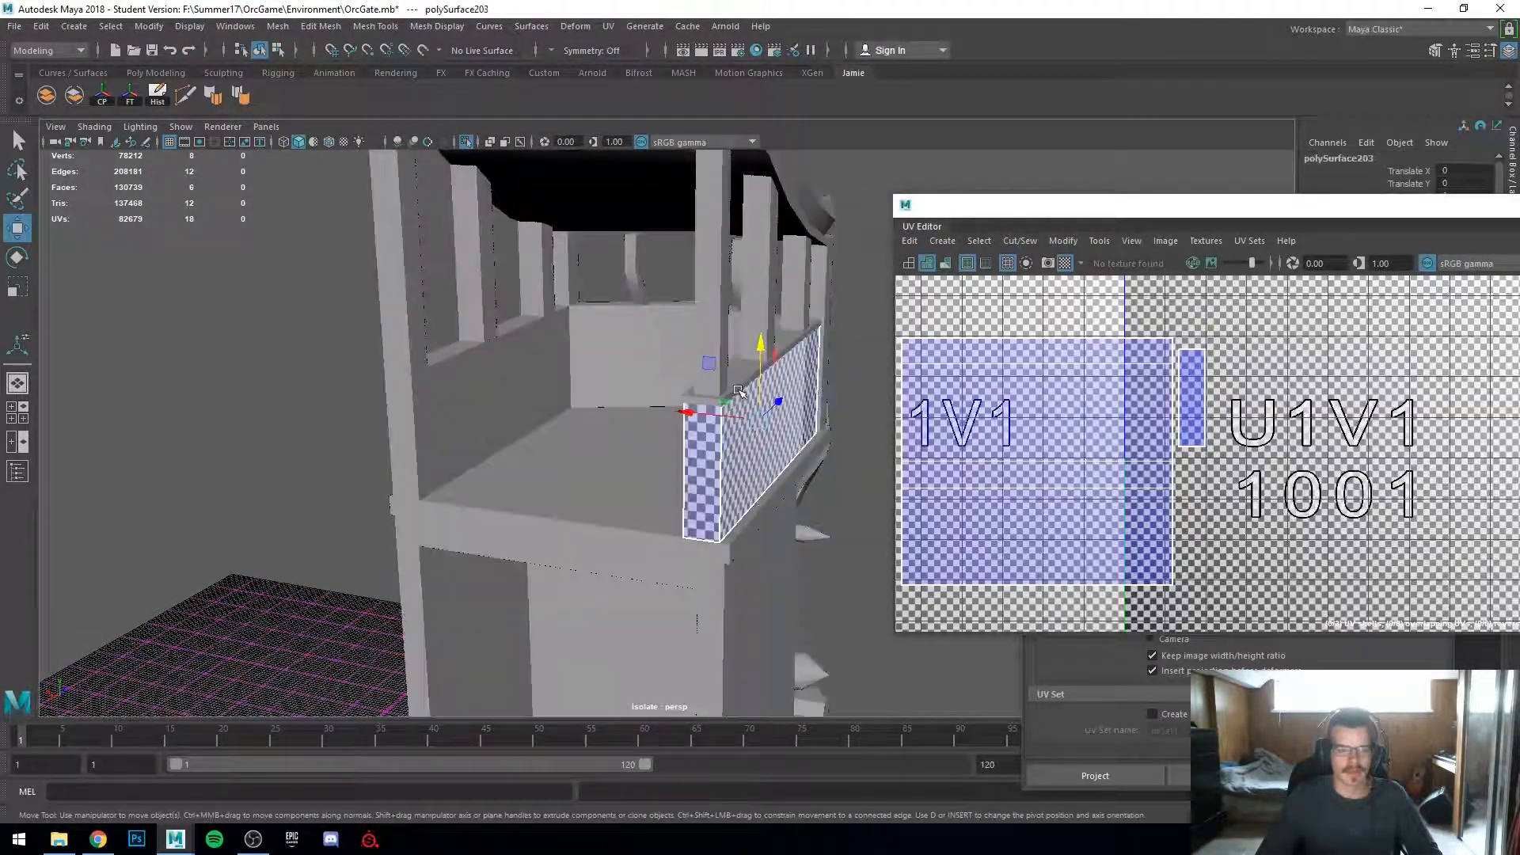
click(740, 382)
scroll(740, 382, up, 6)
alt+middle_drag(696, 485, 491, 574)
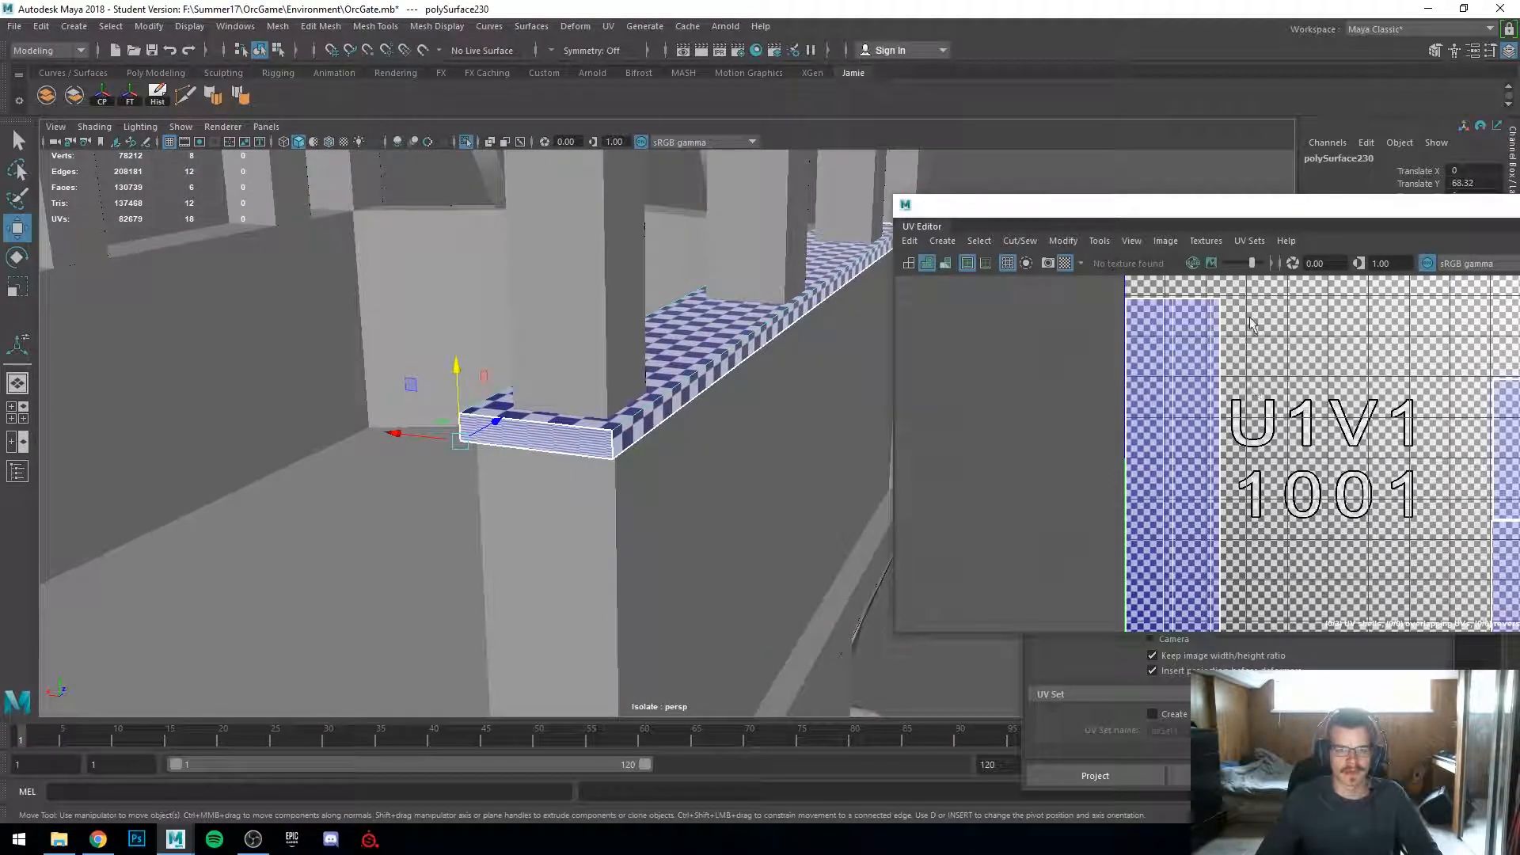
drag(1188, 209, 1036, 172)
right_drag(1255, 466, 1193, 443)
drag(1310, 443, 1392, 544)
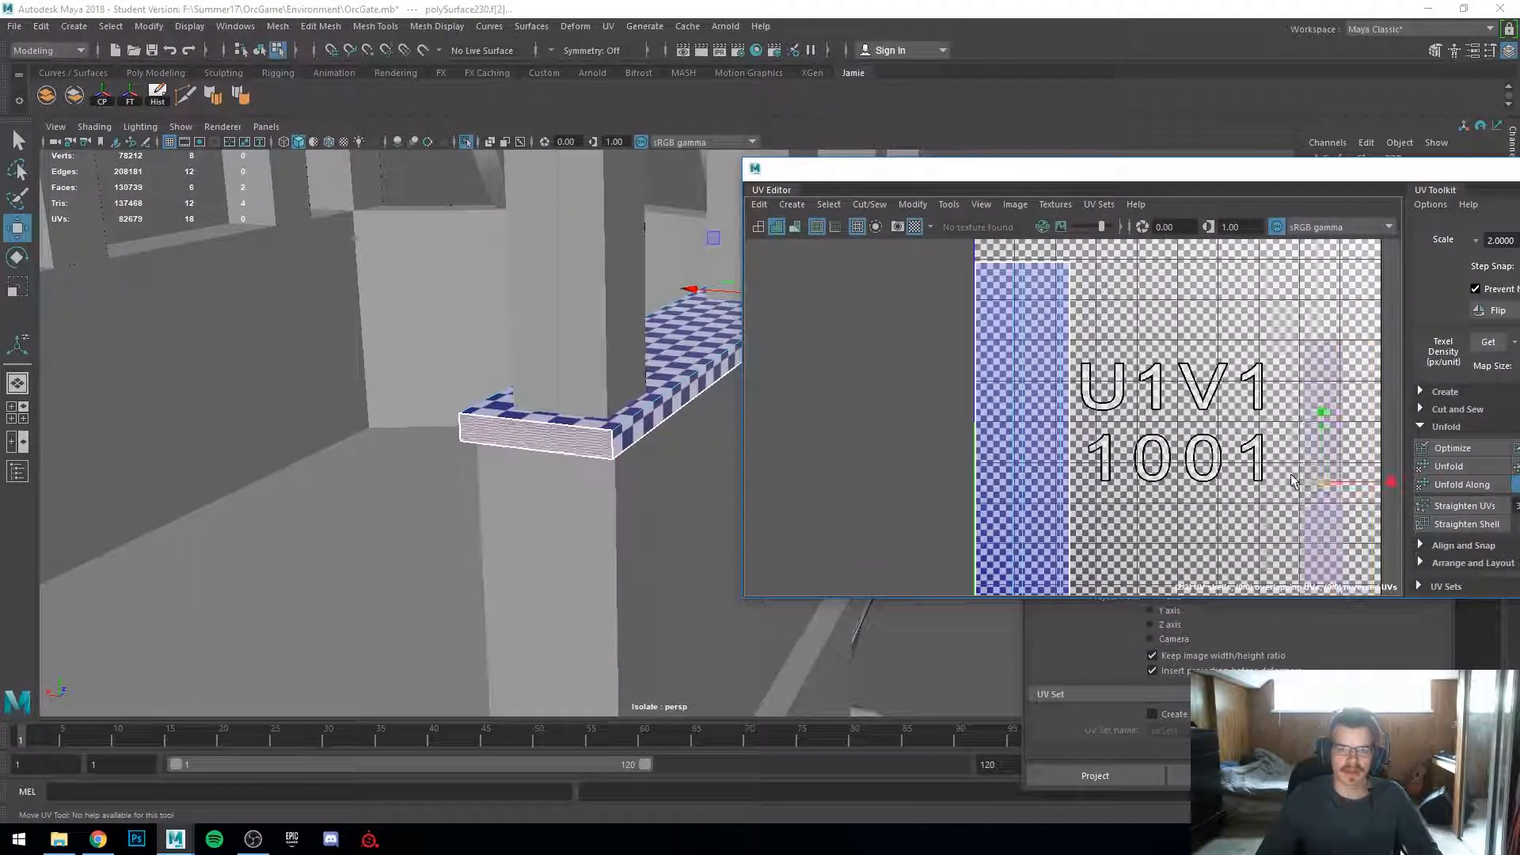
drag(1313, 484, 1225, 469)
Step: Scale the ledge front's UV shell down vertically to square up its checker pattern
key(r)
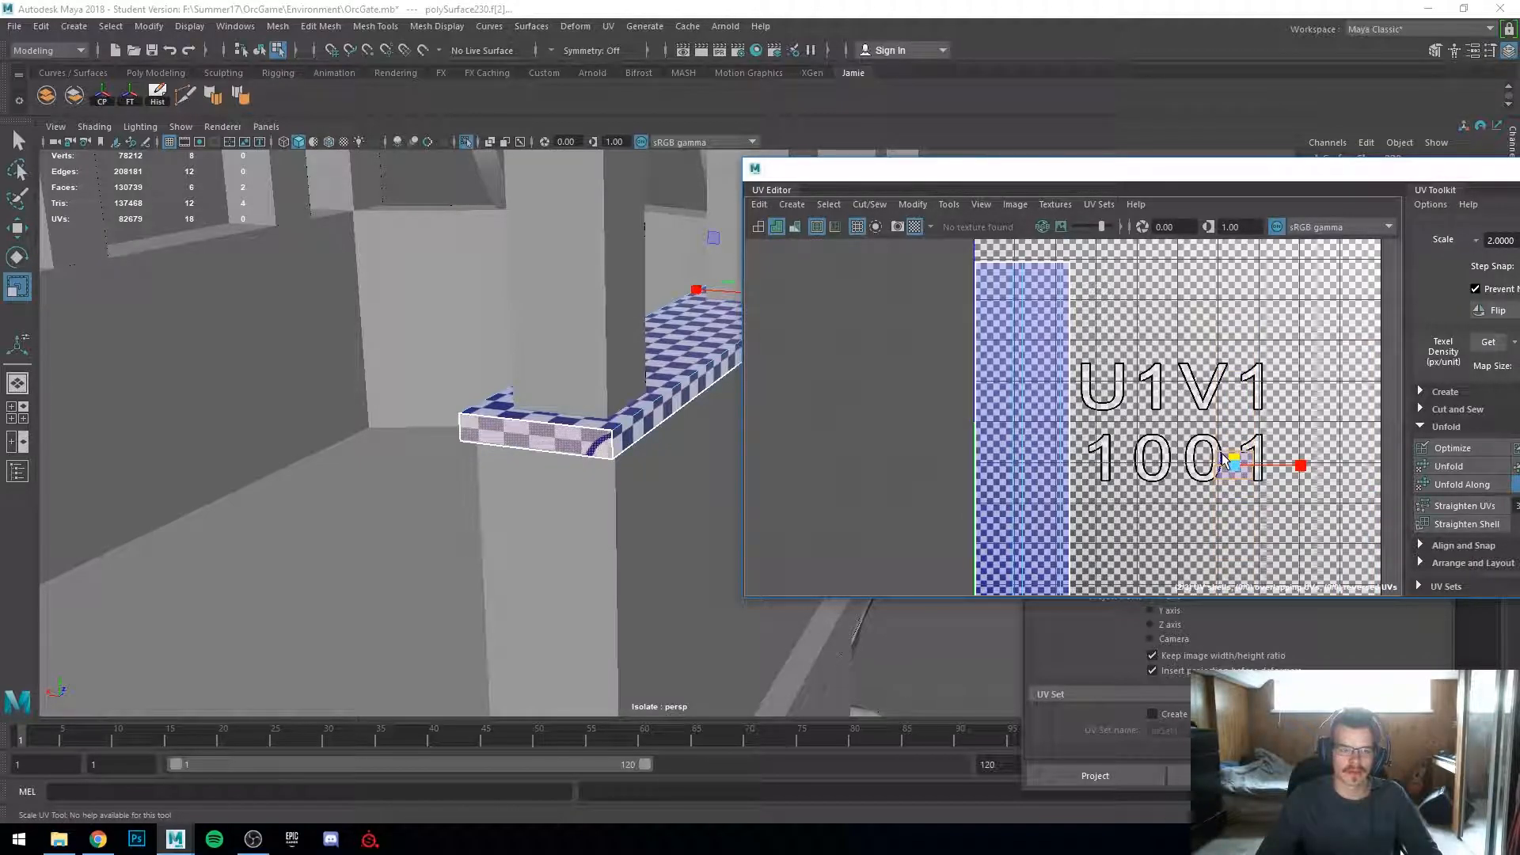
drag(1222, 453, 1221, 456)
scroll(464, 463, up, 6)
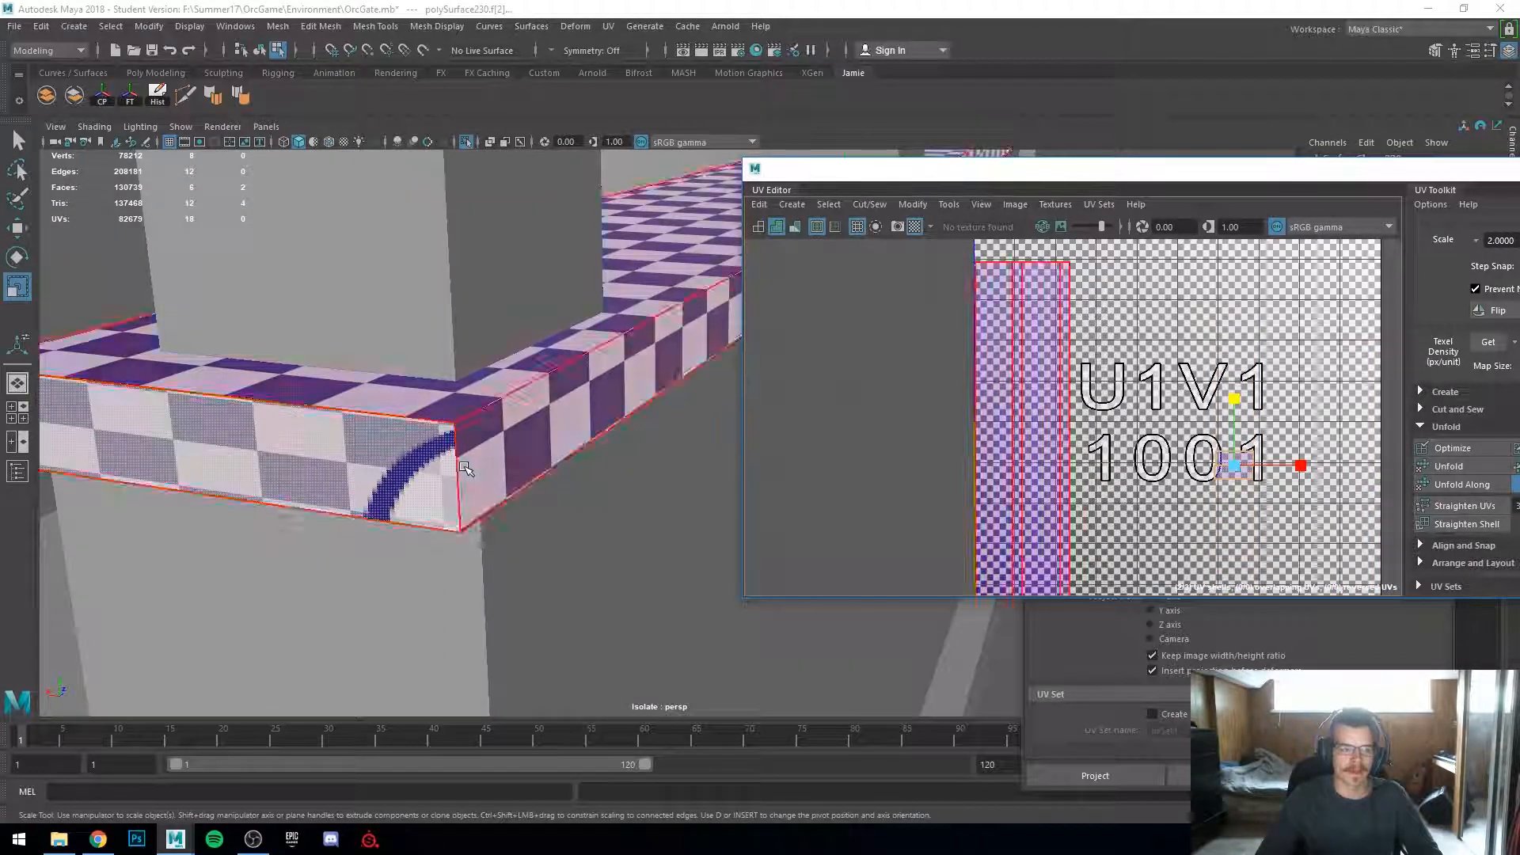
alt+middle_drag(371, 458, 425, 457)
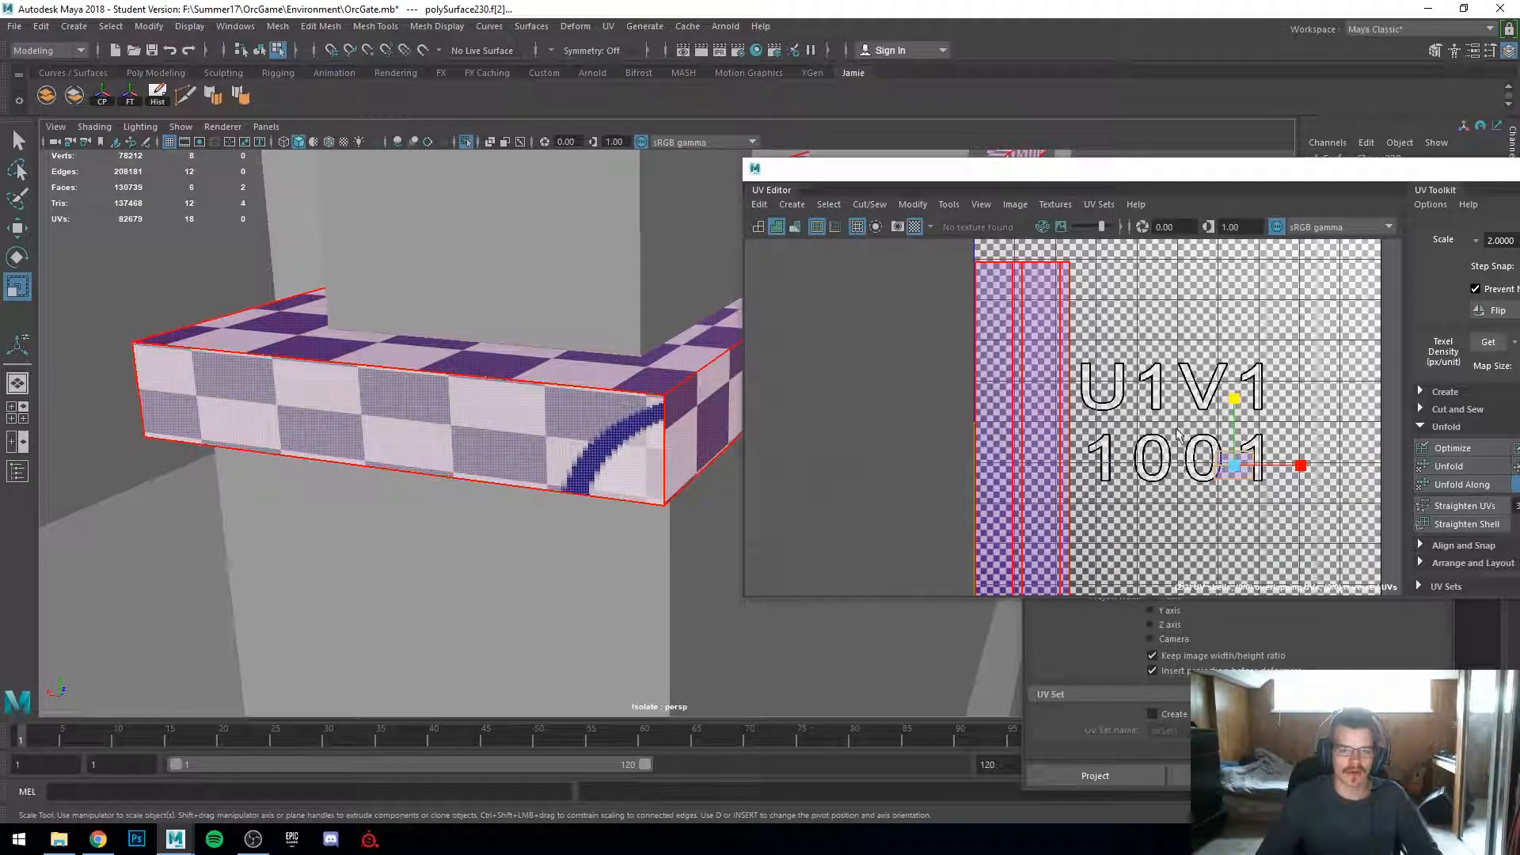
scroll(1248, 484, up, 5)
click(1225, 463)
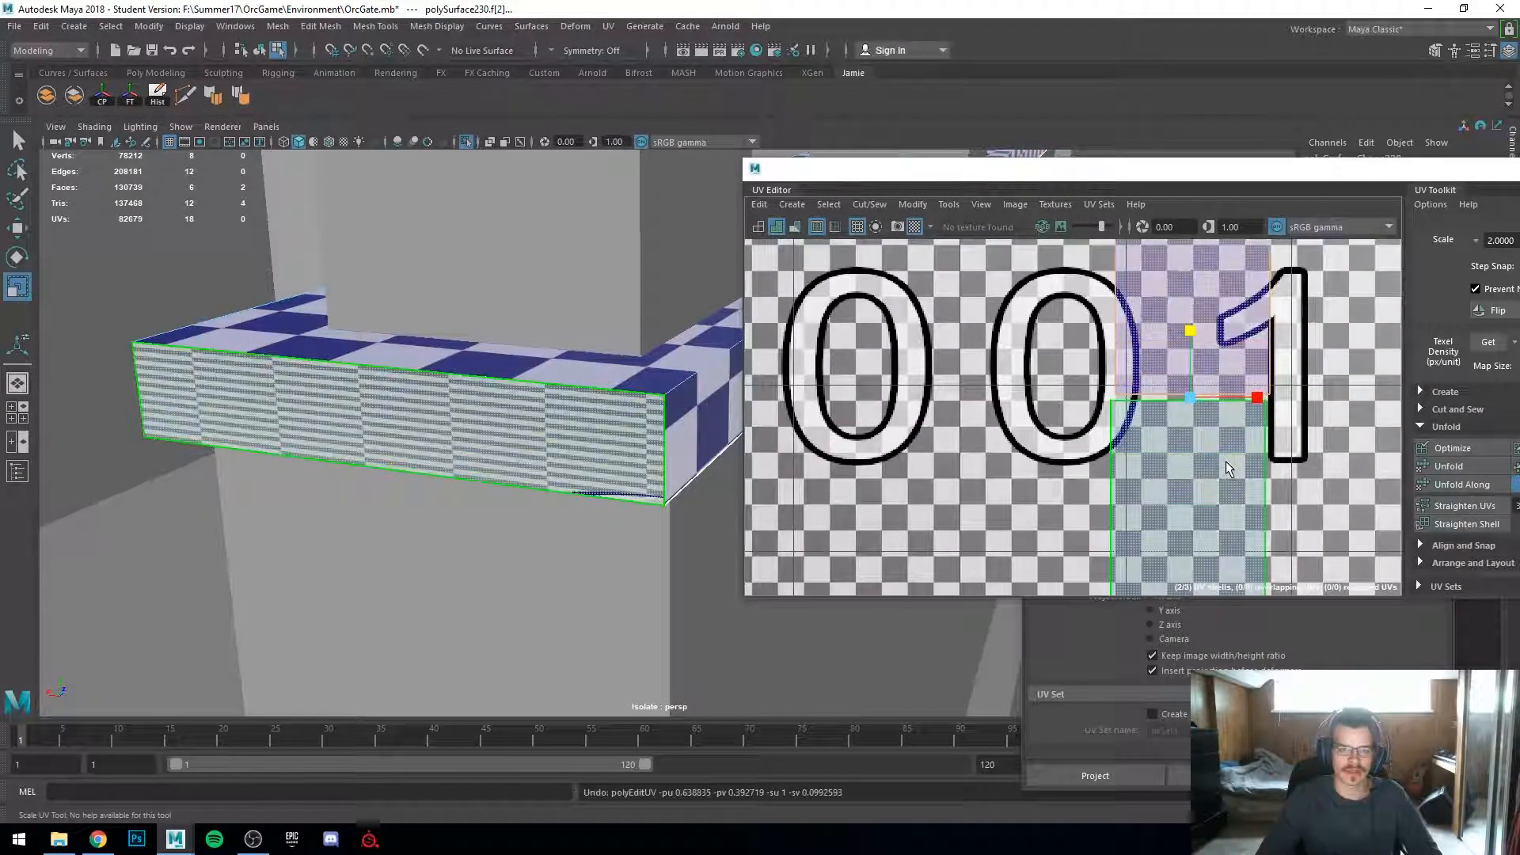
scroll(1227, 466, down, 3)
scroll(1229, 467, down, 1)
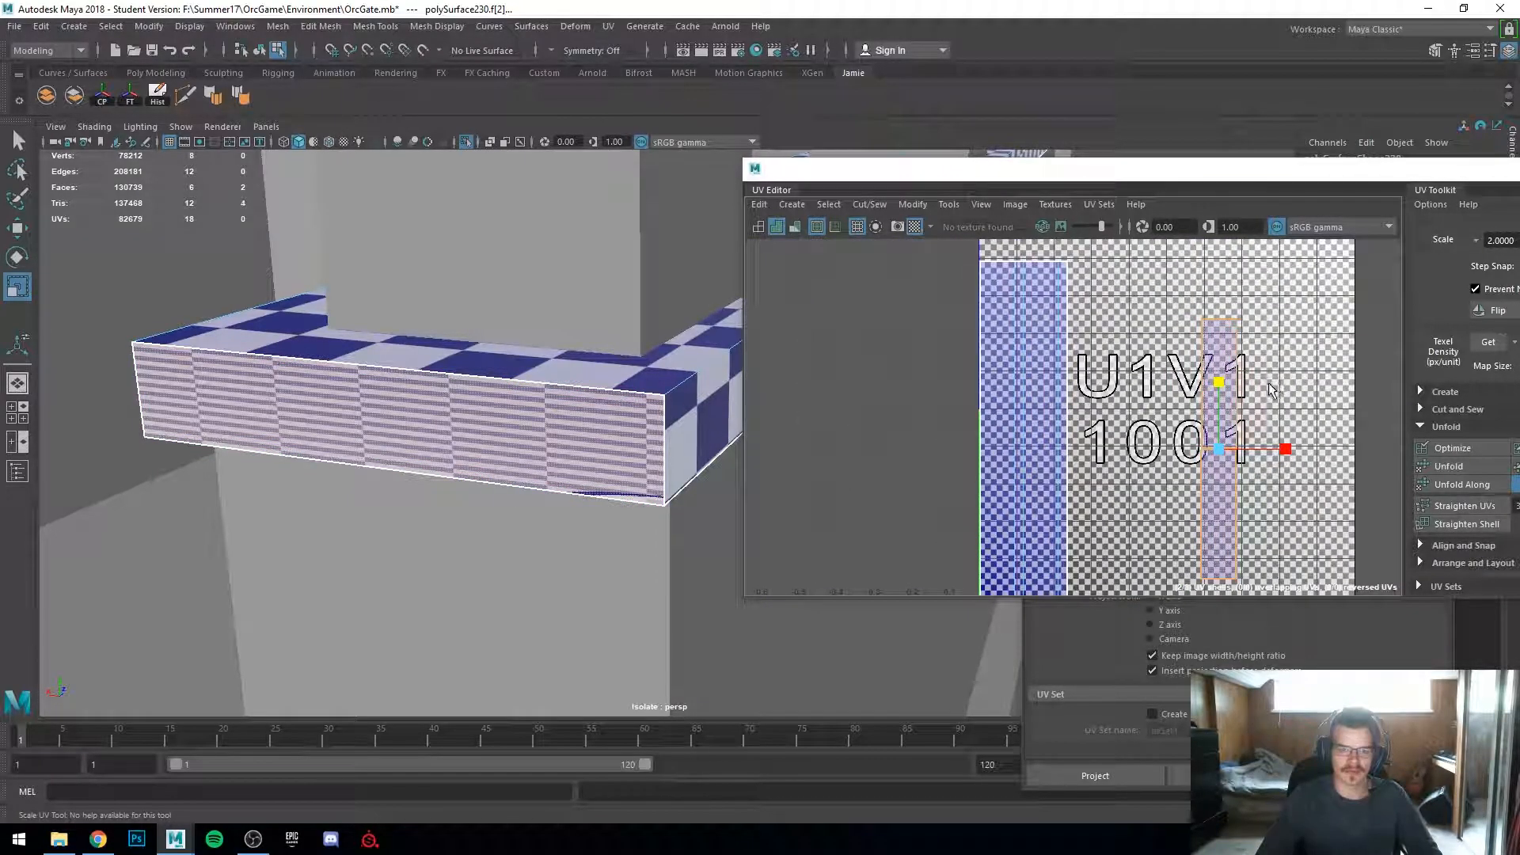
scroll(1224, 379, up, 2)
scroll(1223, 381, down, 1)
drag(1219, 396, 1228, 465)
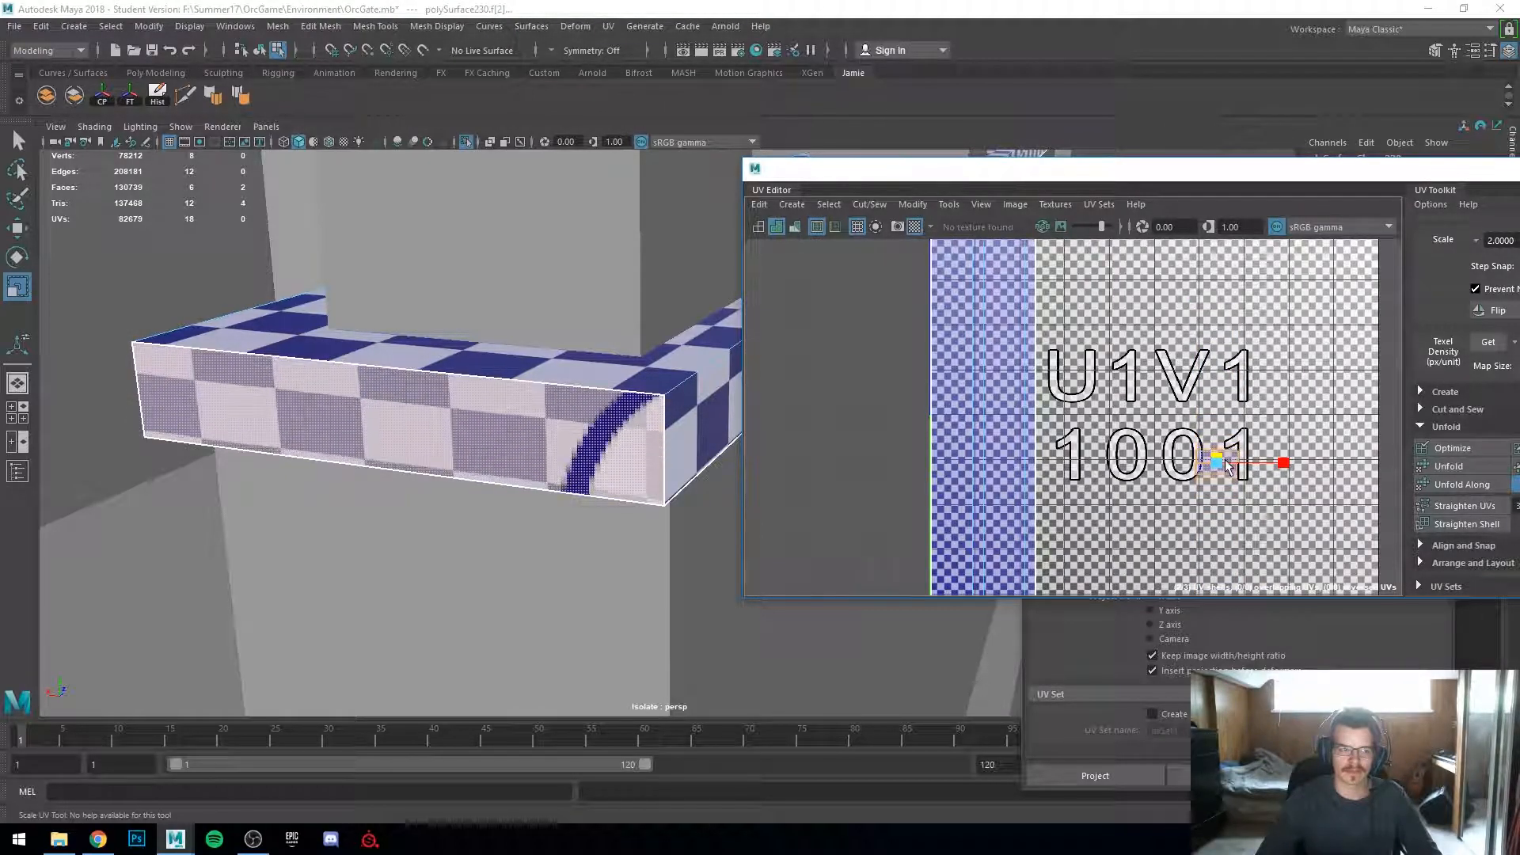
Step: Rescale the ledge front shell vertically and reposition it inside the UV tile
scroll(1224, 472, up, 4)
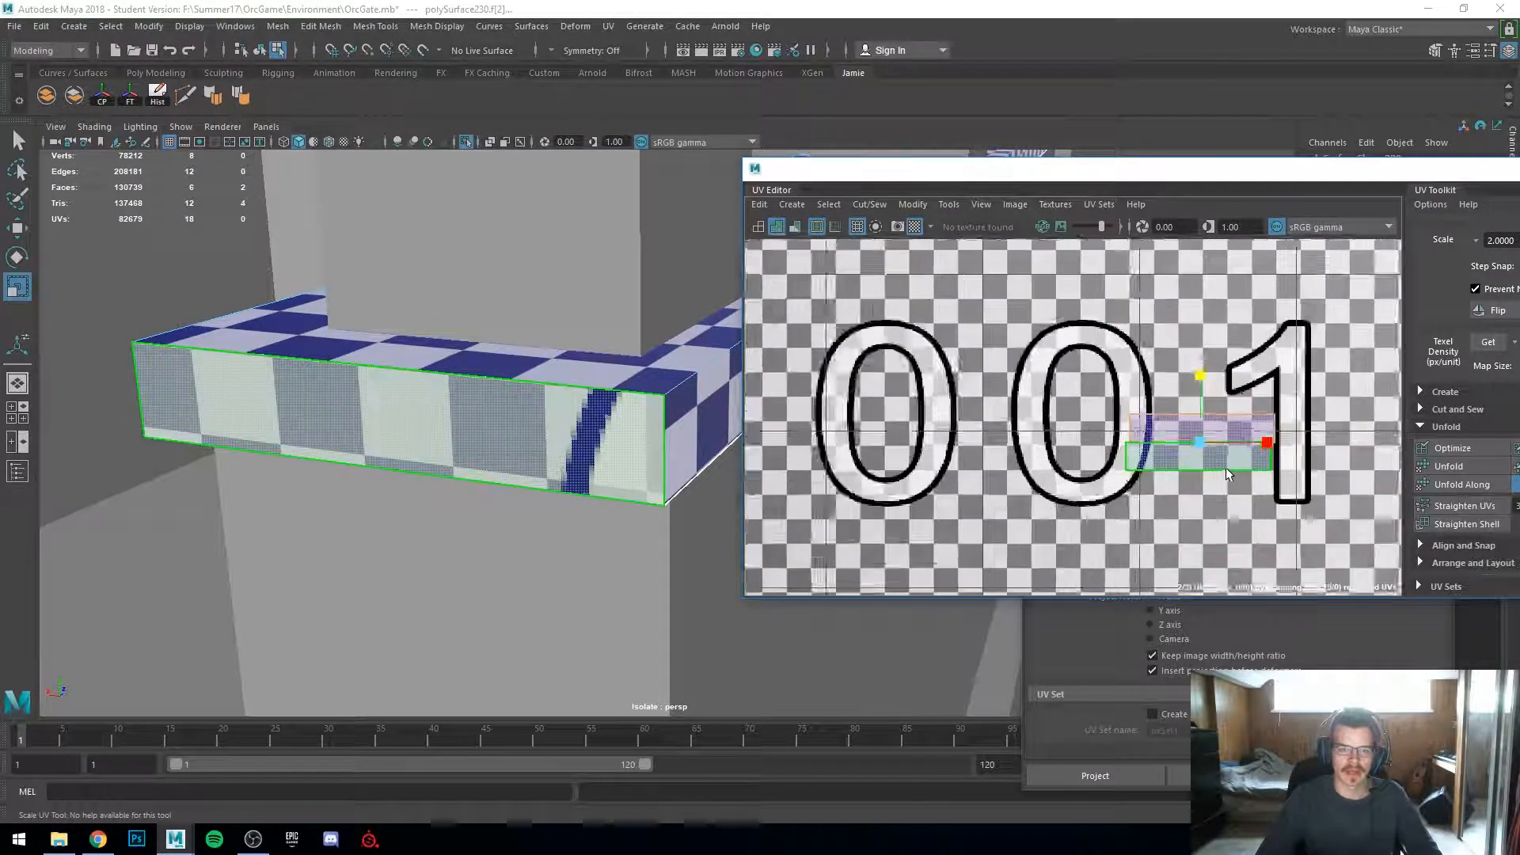
scroll(1189, 360, down, 5)
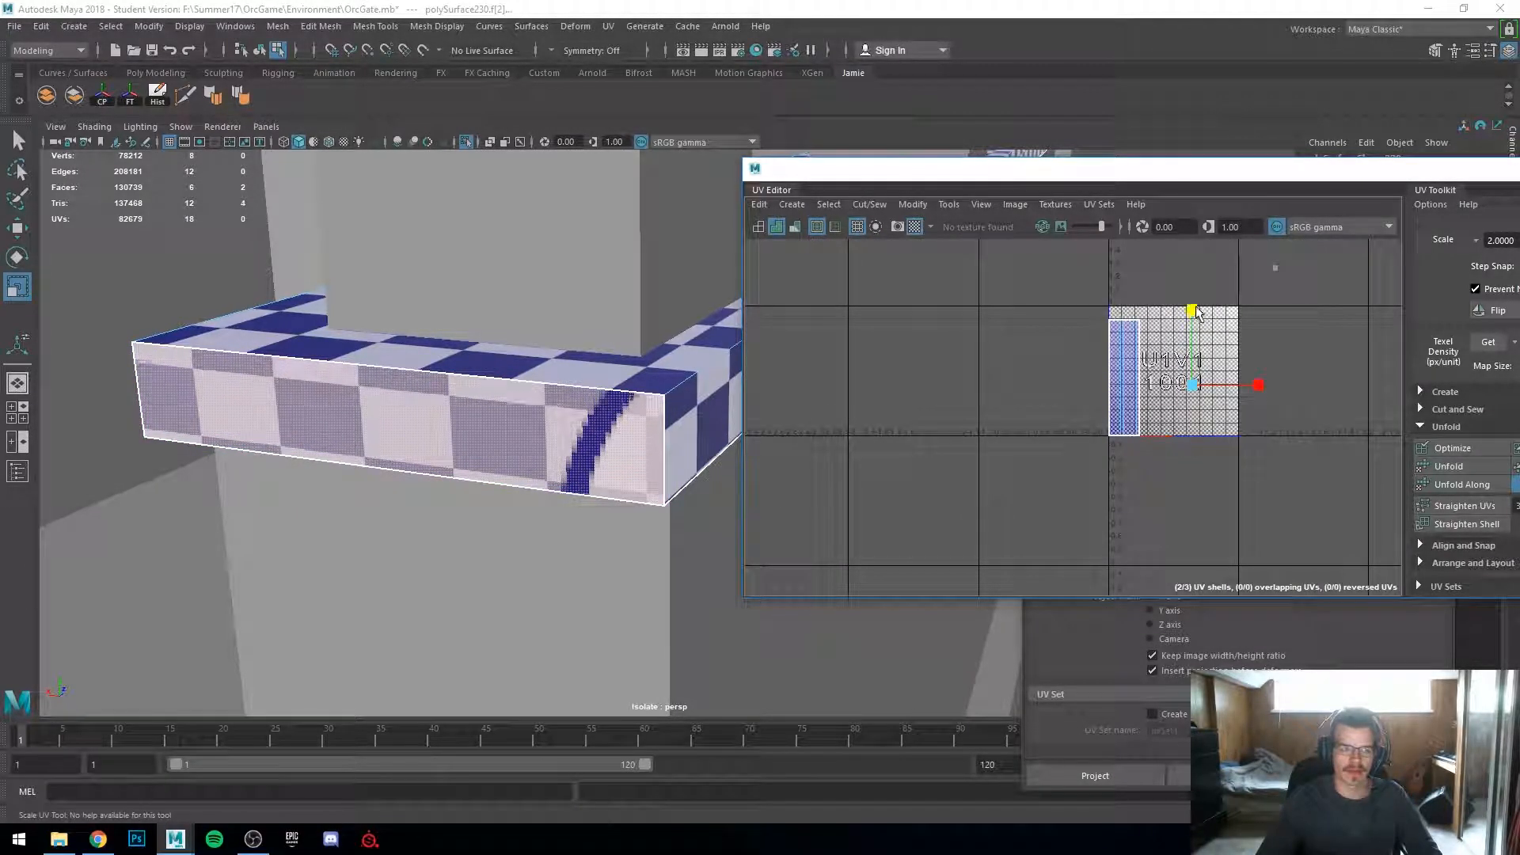
drag(1196, 362, 1228, 295)
alt+right_drag(1220, 348, 1140, 376)
alt+middle_drag(1080, 380, 1129, 355)
key(w)
drag(1159, 417, 1109, 387)
alt+right_drag(1111, 372, 1103, 401)
Step: Orbit and zoom around the balcony to inspect the ledge and surrounding beams
scroll(1104, 402, up, 4)
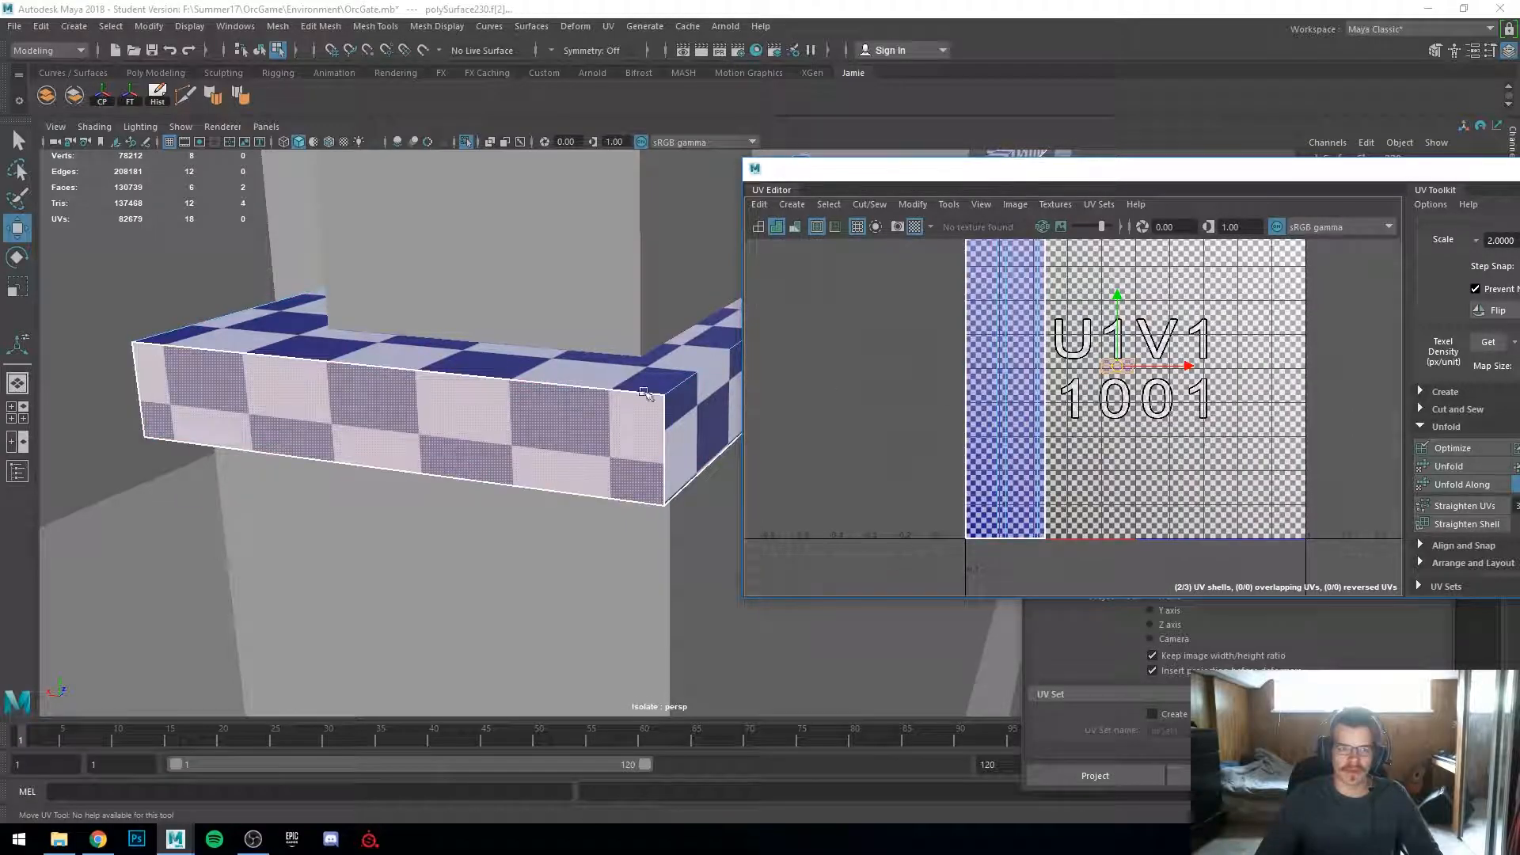
scroll(602, 379, down, 6)
alt+drag(601, 379, 506, 388)
right_drag(497, 387, 612, 282)
scroll(612, 281, down, 8)
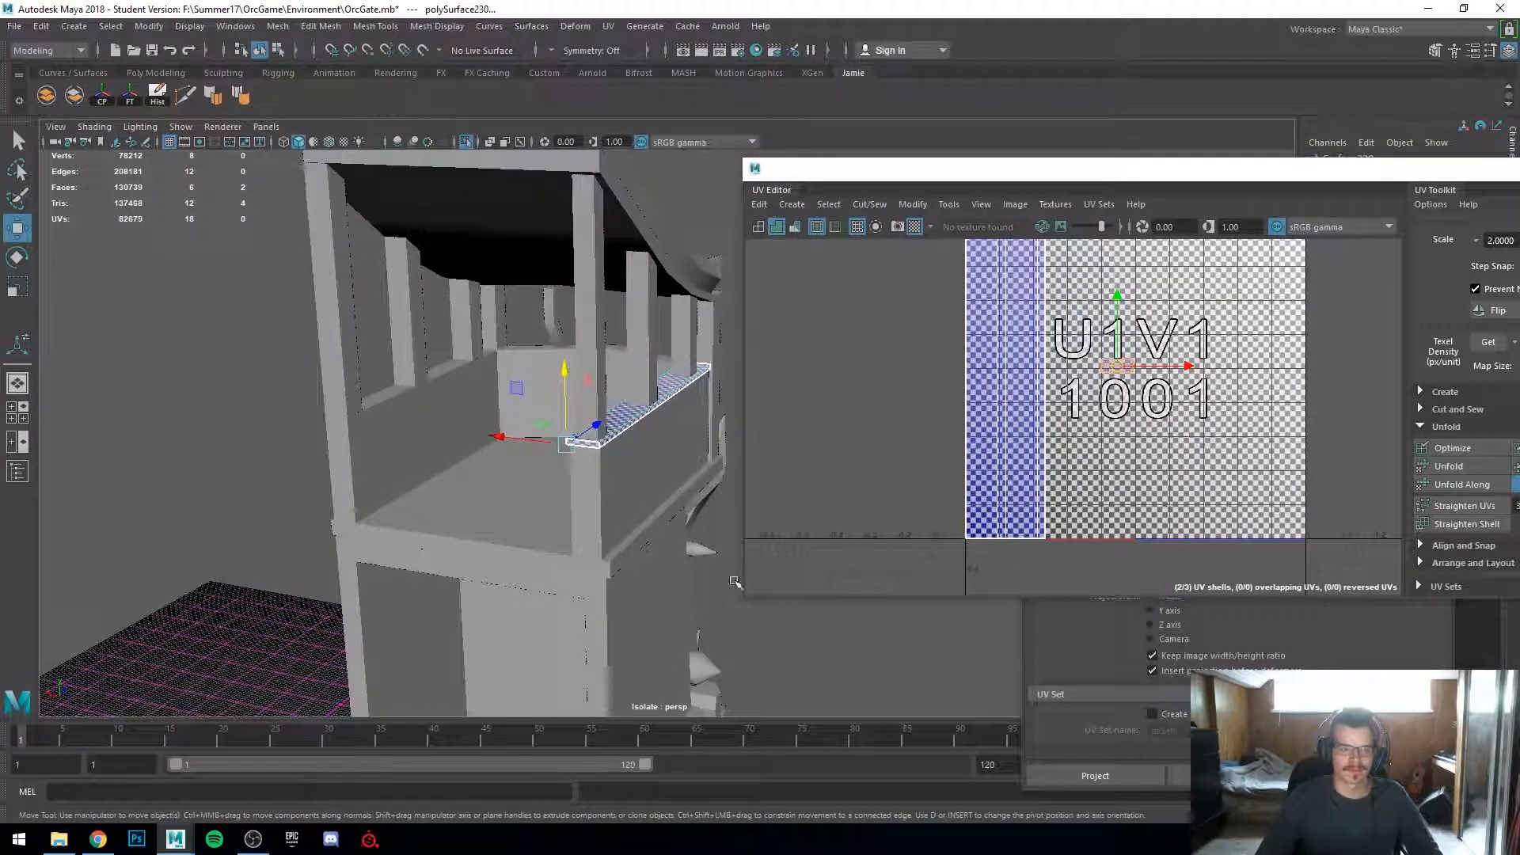
click(761, 659)
alt+drag(752, 653, 564, 527)
scroll(564, 527, down, 6)
scroll(576, 312, up, 4)
alt+drag(576, 312, 353, 393)
scroll(582, 411, up, 4)
alt+drag(587, 411, 444, 420)
alt+middle_drag(444, 421, 564, 603)
alt+middle_drag(483, 368, 487, 461)
alt+drag(488, 461, 566, 613)
Step: Select the curved support beam and apply an Automatic UV projection to it
click(588, 326)
key(f)
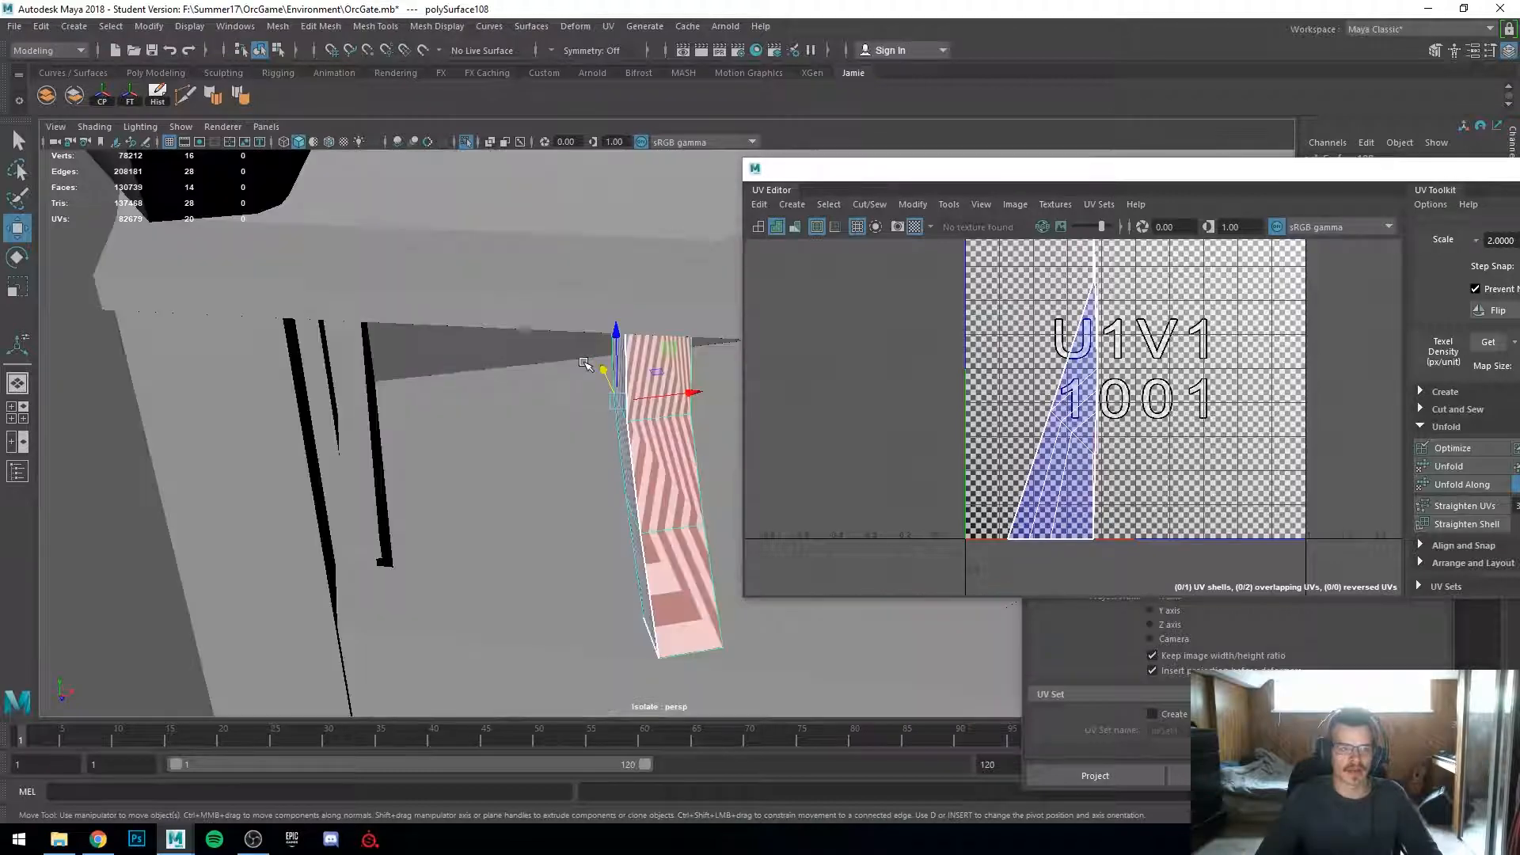
alt+drag(516, 465, 587, 435)
alt+middle_drag(587, 436, 445, 405)
alt+drag(445, 406, 577, 404)
alt+middle_drag(577, 404, 617, 486)
mouse_move(617, 486)
alt+mouse_down()
mouse_move(570, 488)
mouse_move(649, 472)
mouse_move(604, 482)
alt+mouse_up()
alt+middle_drag(604, 482, 485, 412)
click(336, 237)
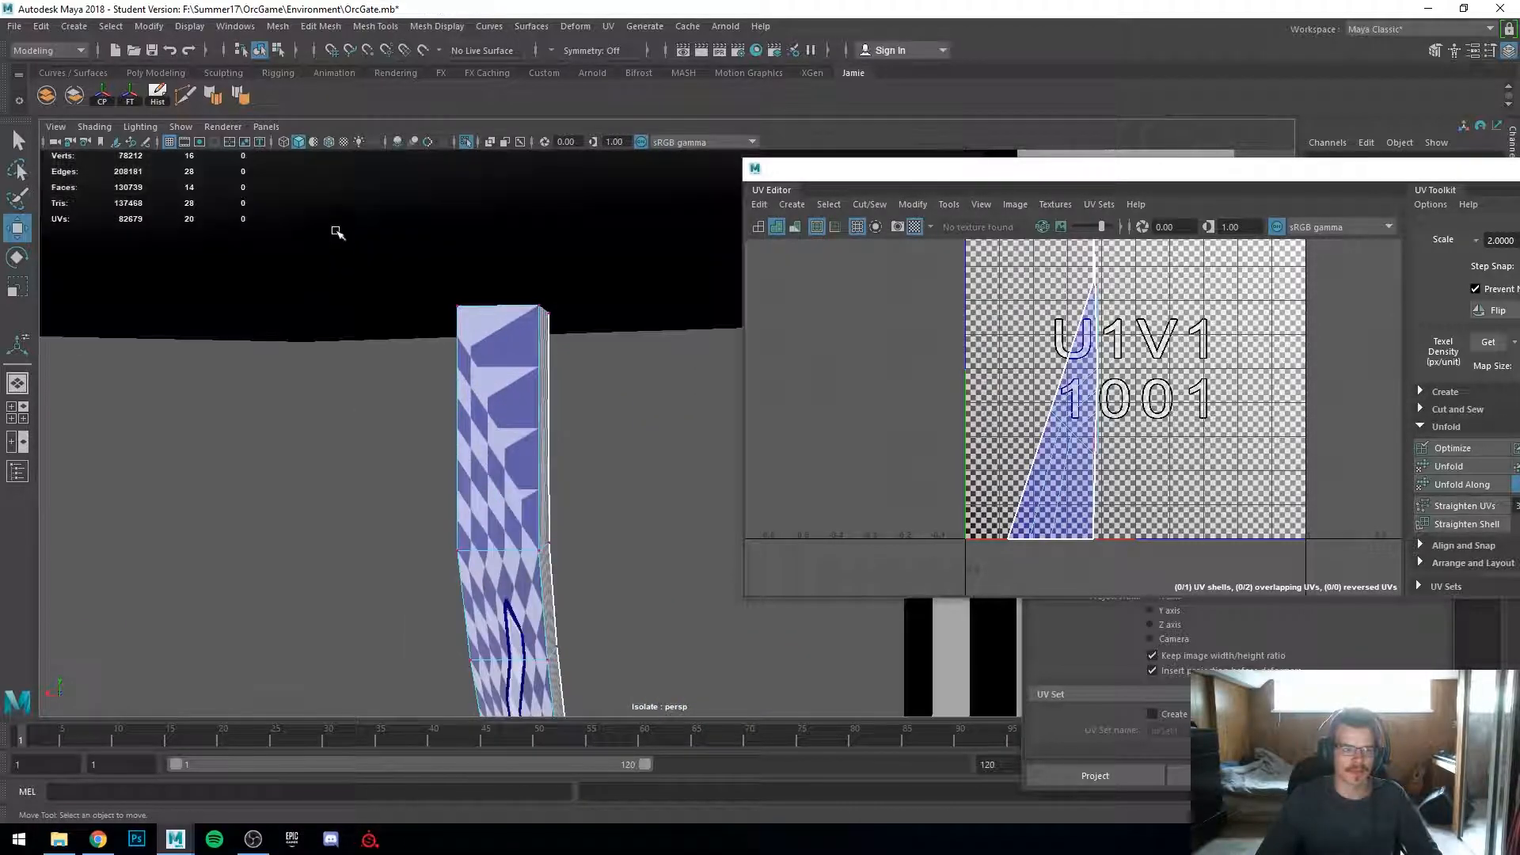
drag(511, 297, 377, 372)
key(r)
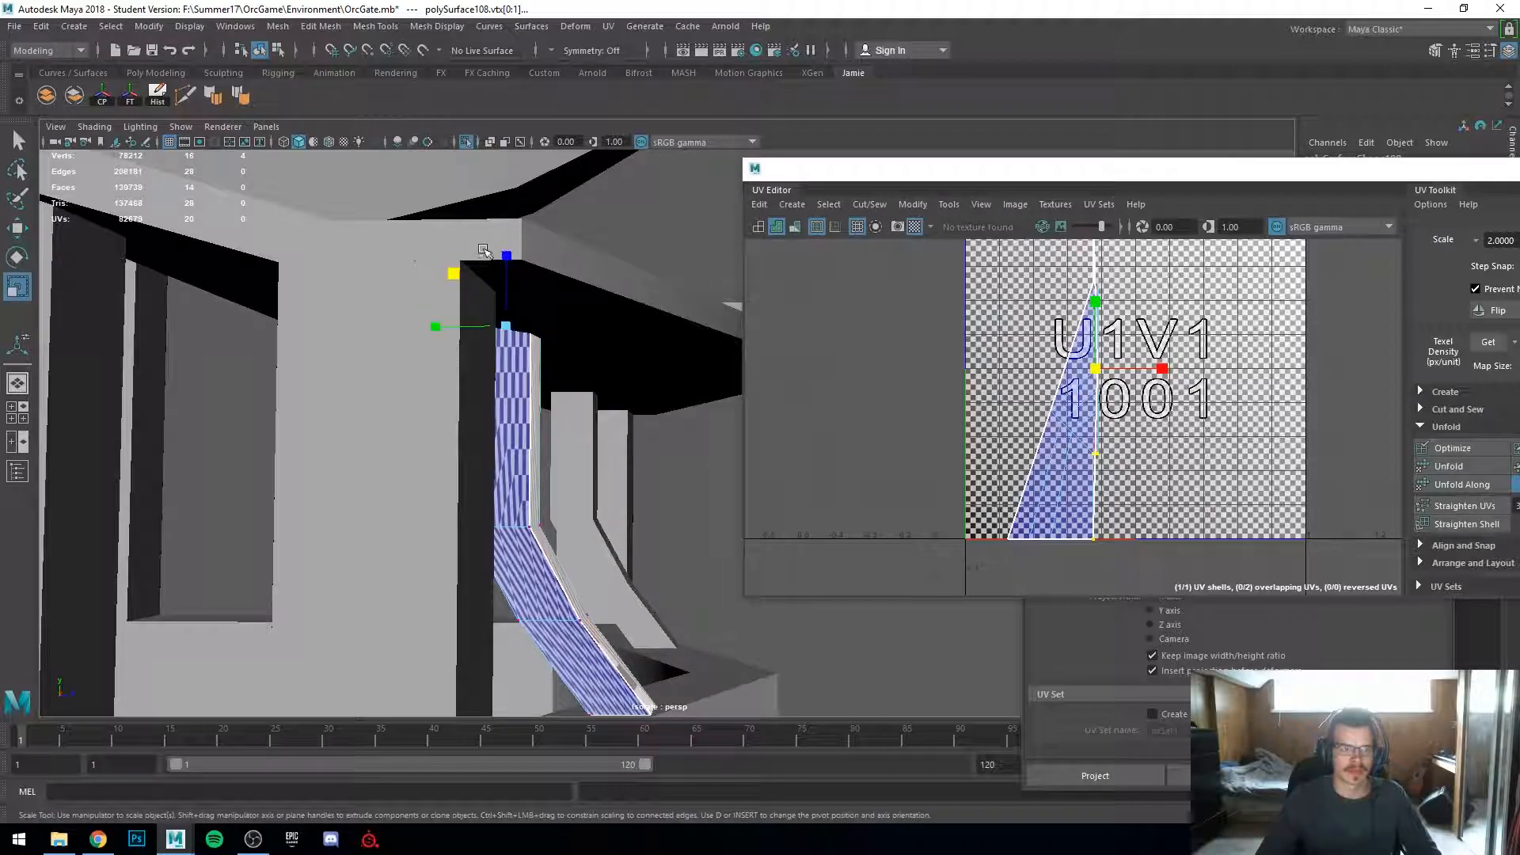
alt+drag(506, 378, 555, 481)
alt+right_drag(555, 480, 554, 472)
alt+drag(554, 471, 642, 436)
right_drag(641, 436, 645, 450)
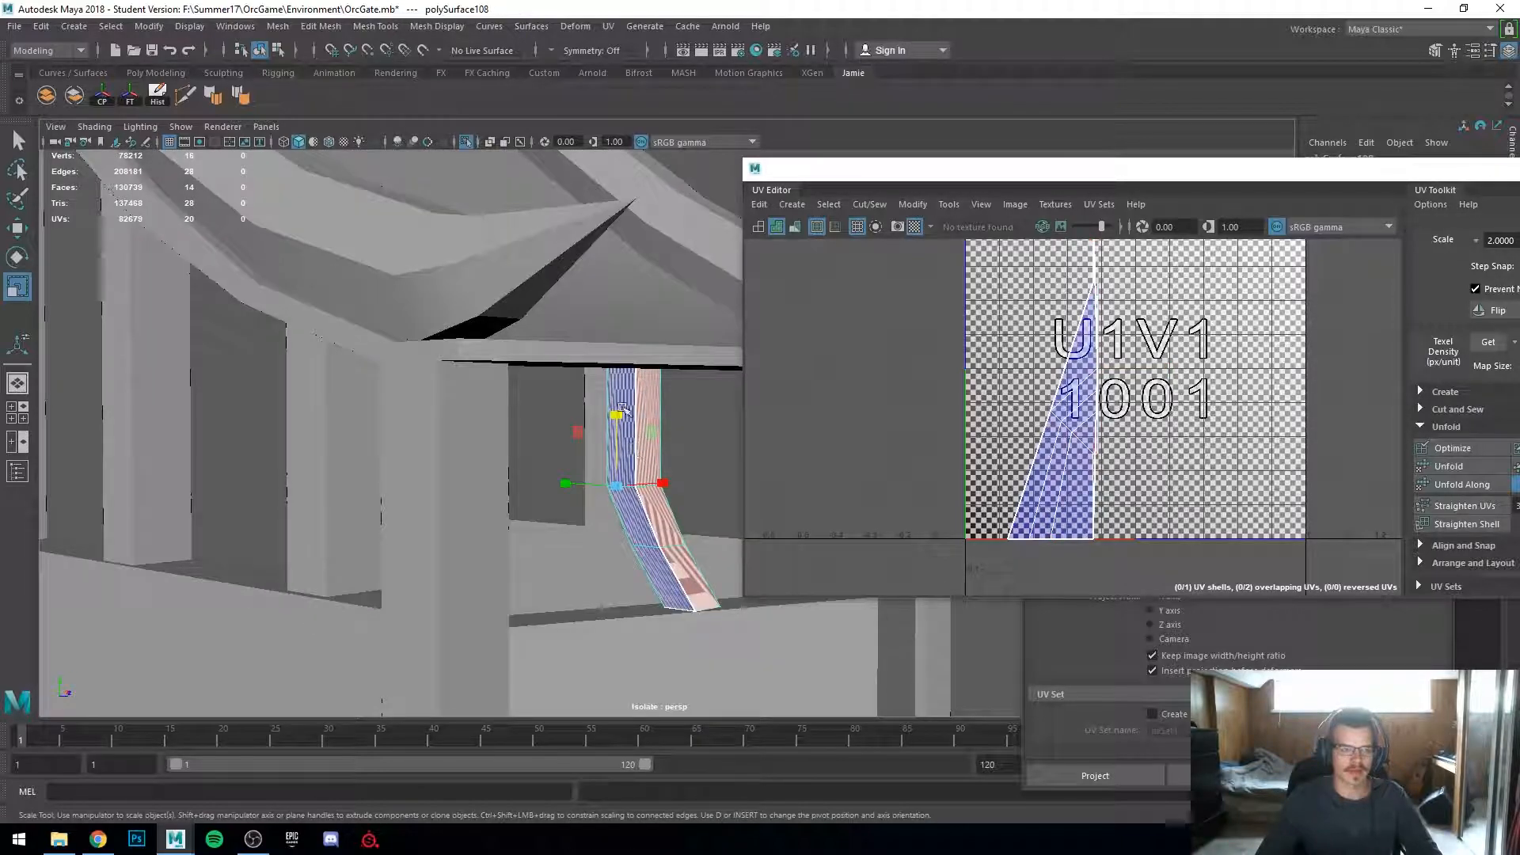
click(608, 26)
click(633, 119)
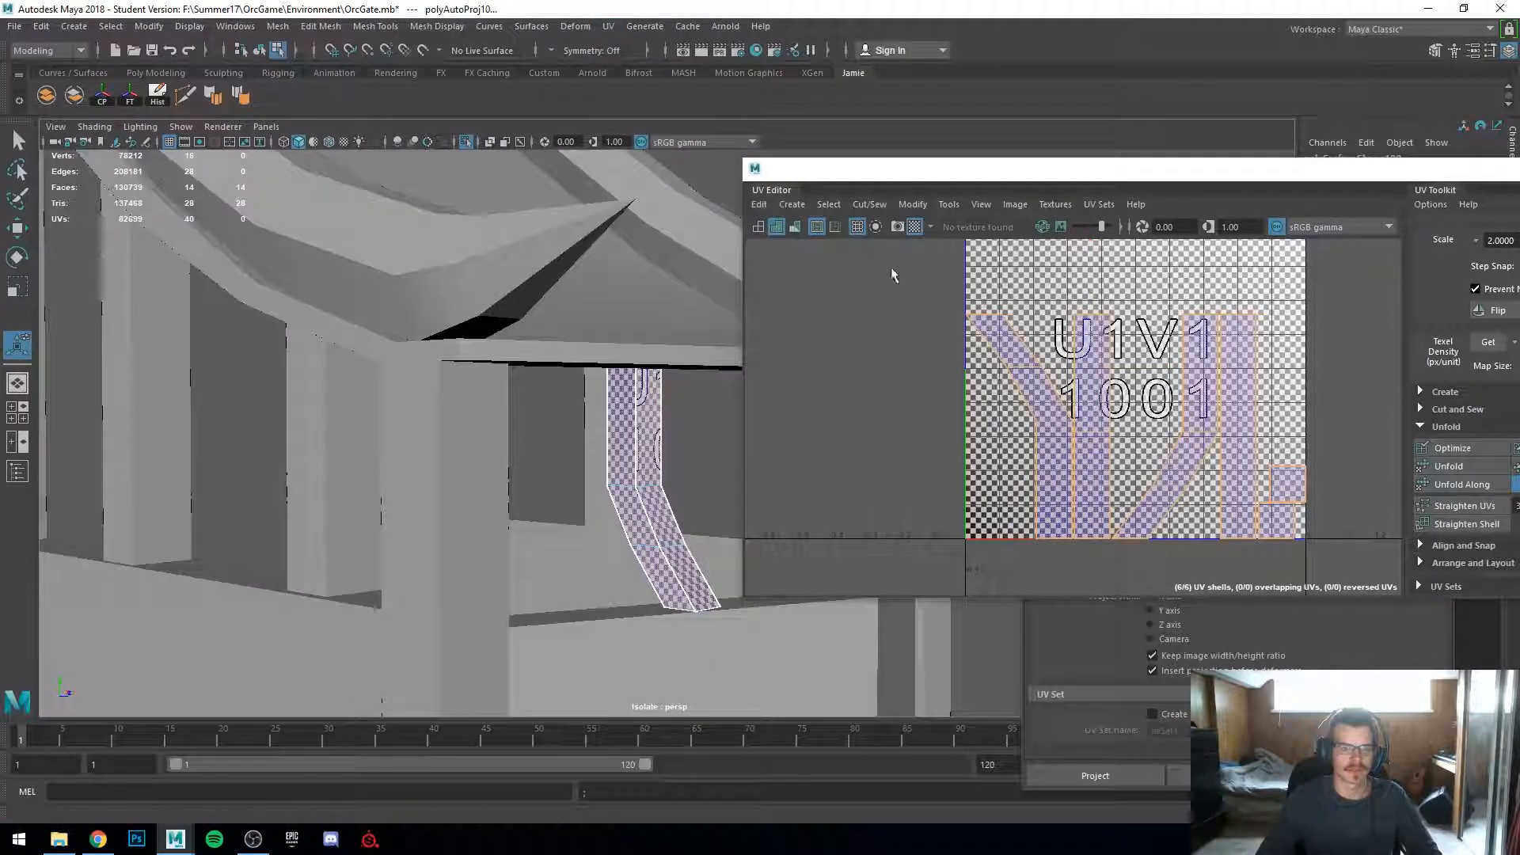
Step: Select the balcony's front wall panel and repeat the Automatic projection on it
alt+drag(510, 398, 411, 414)
alt+middle_drag(411, 414, 272, 285)
alt+drag(272, 285, 349, 343)
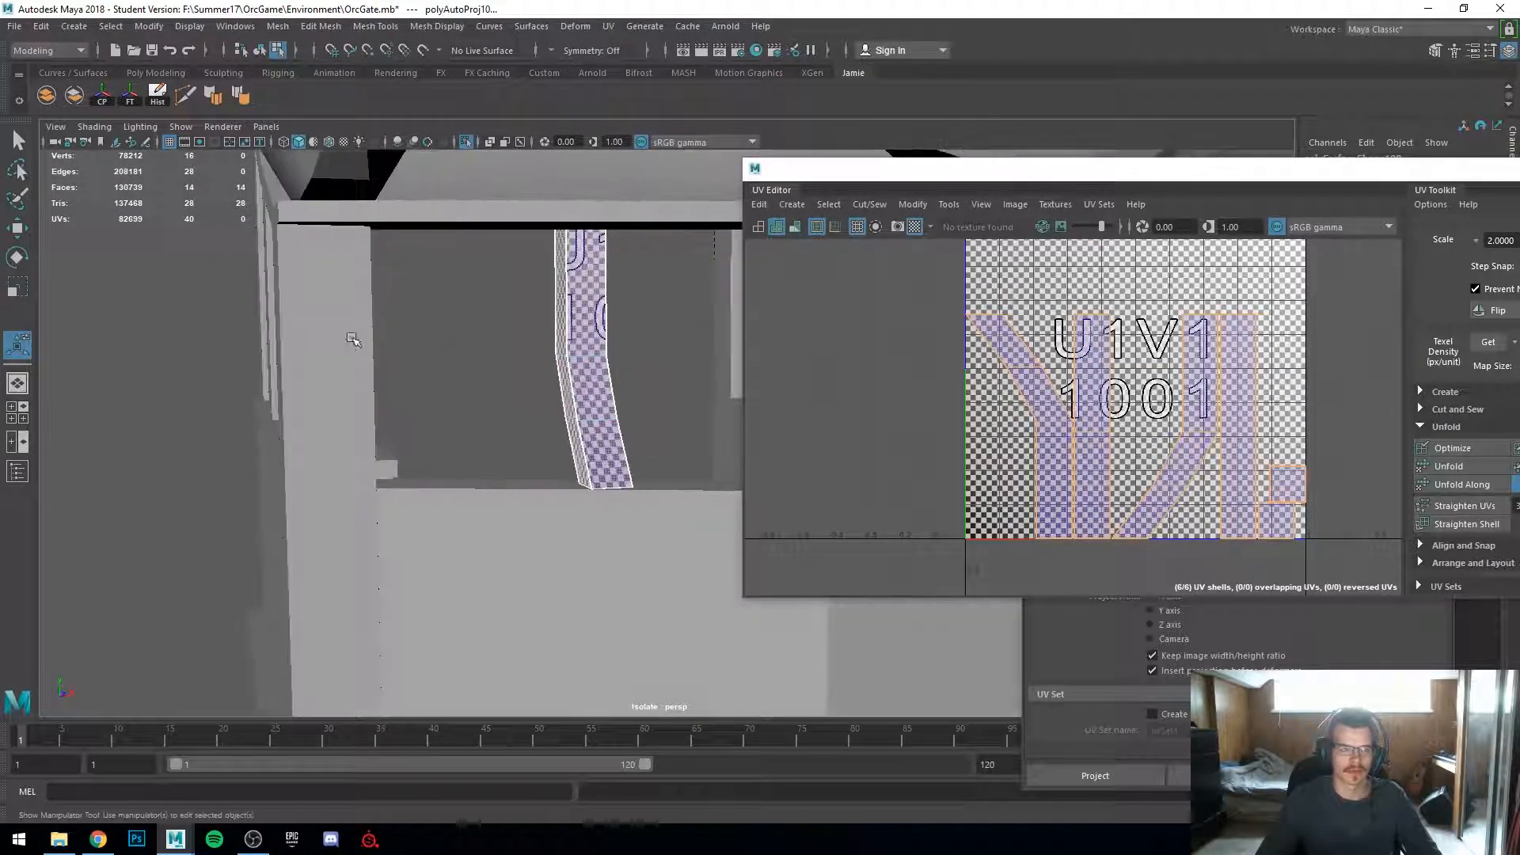
alt+right_drag(349, 342, 498, 417)
alt+drag(498, 417, 445, 413)
alt+middle_drag(445, 414, 264, 291)
alt+right_drag(264, 291, 361, 322)
alt+drag(361, 322, 623, 340)
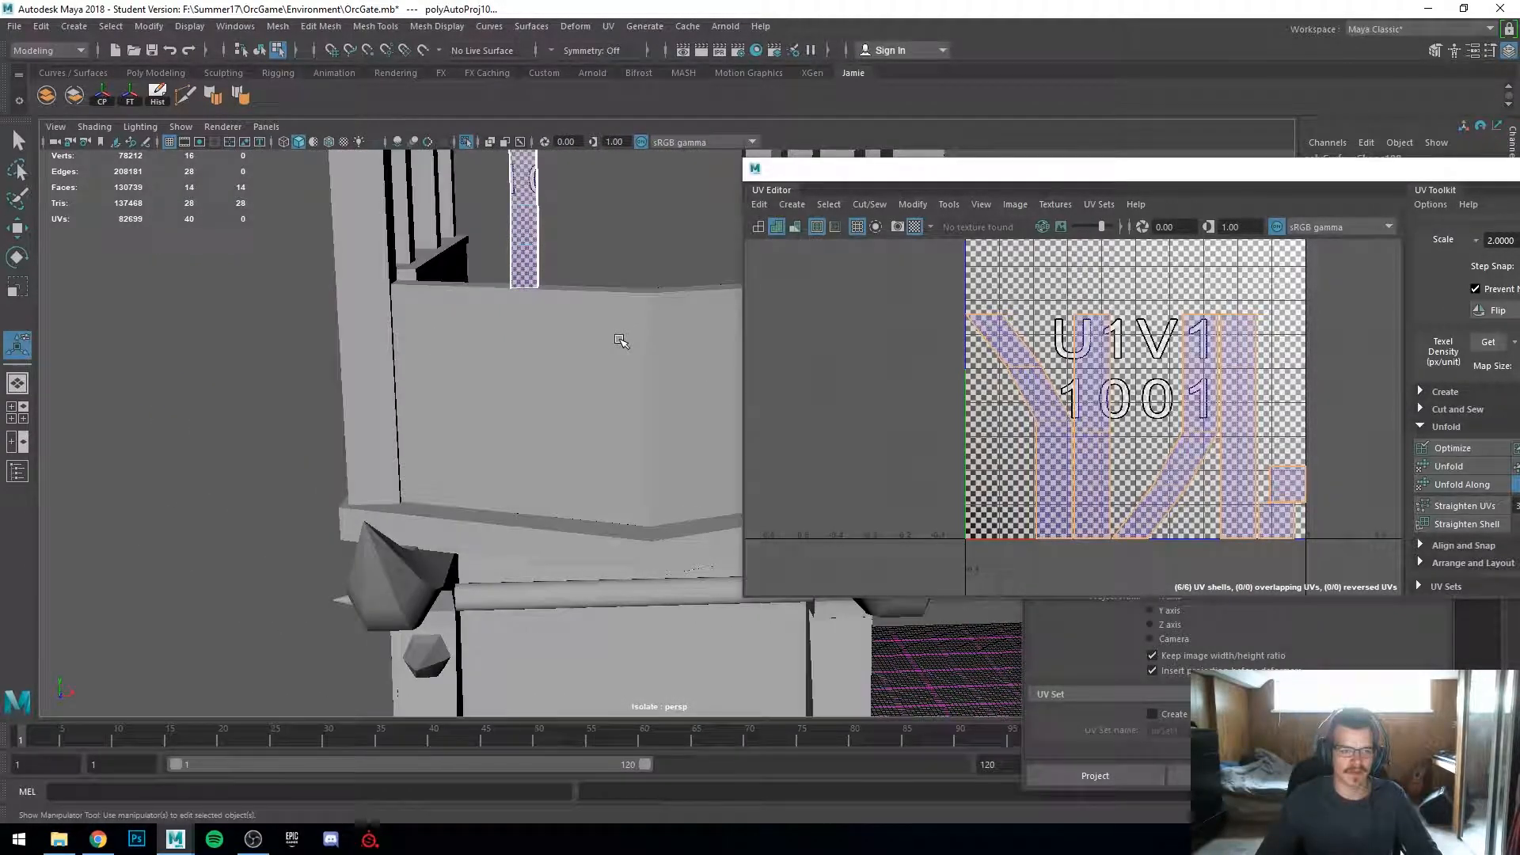
right_drag(623, 339, 622, 353)
alt+middle_drag(600, 330, 434, 495)
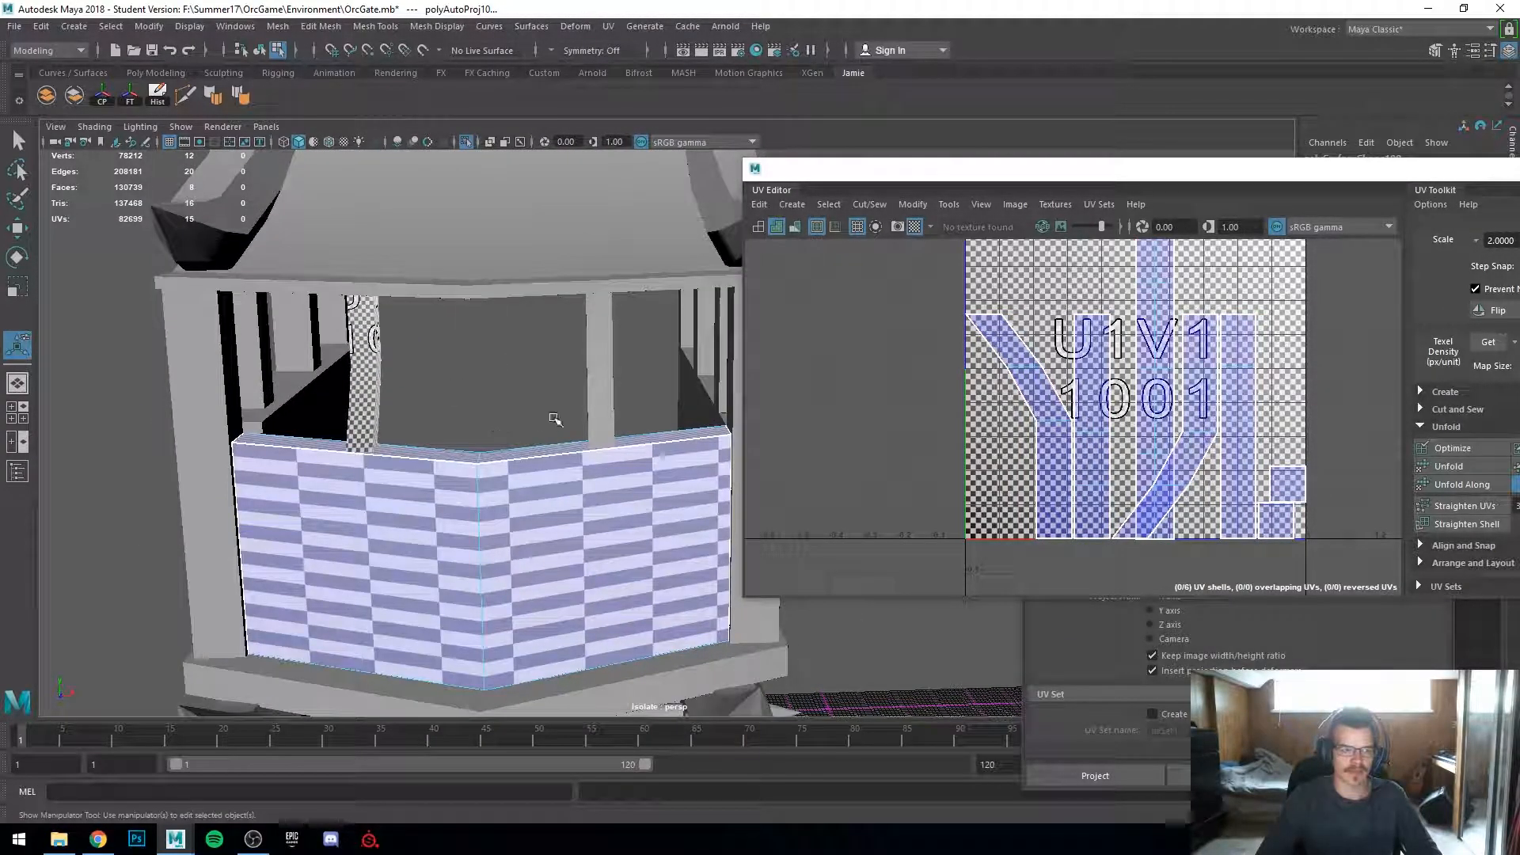
right_drag(446, 383, 532, 344)
key(q)
click(529, 356)
click(494, 485)
alt+middle_drag(475, 472, 540, 416)
alt+right_drag(540, 416, 549, 467)
alt+drag(549, 467, 586, 481)
key(g)
alt+drag(435, 616, 543, 627)
alt+middle_drag(556, 341, 631, 478)
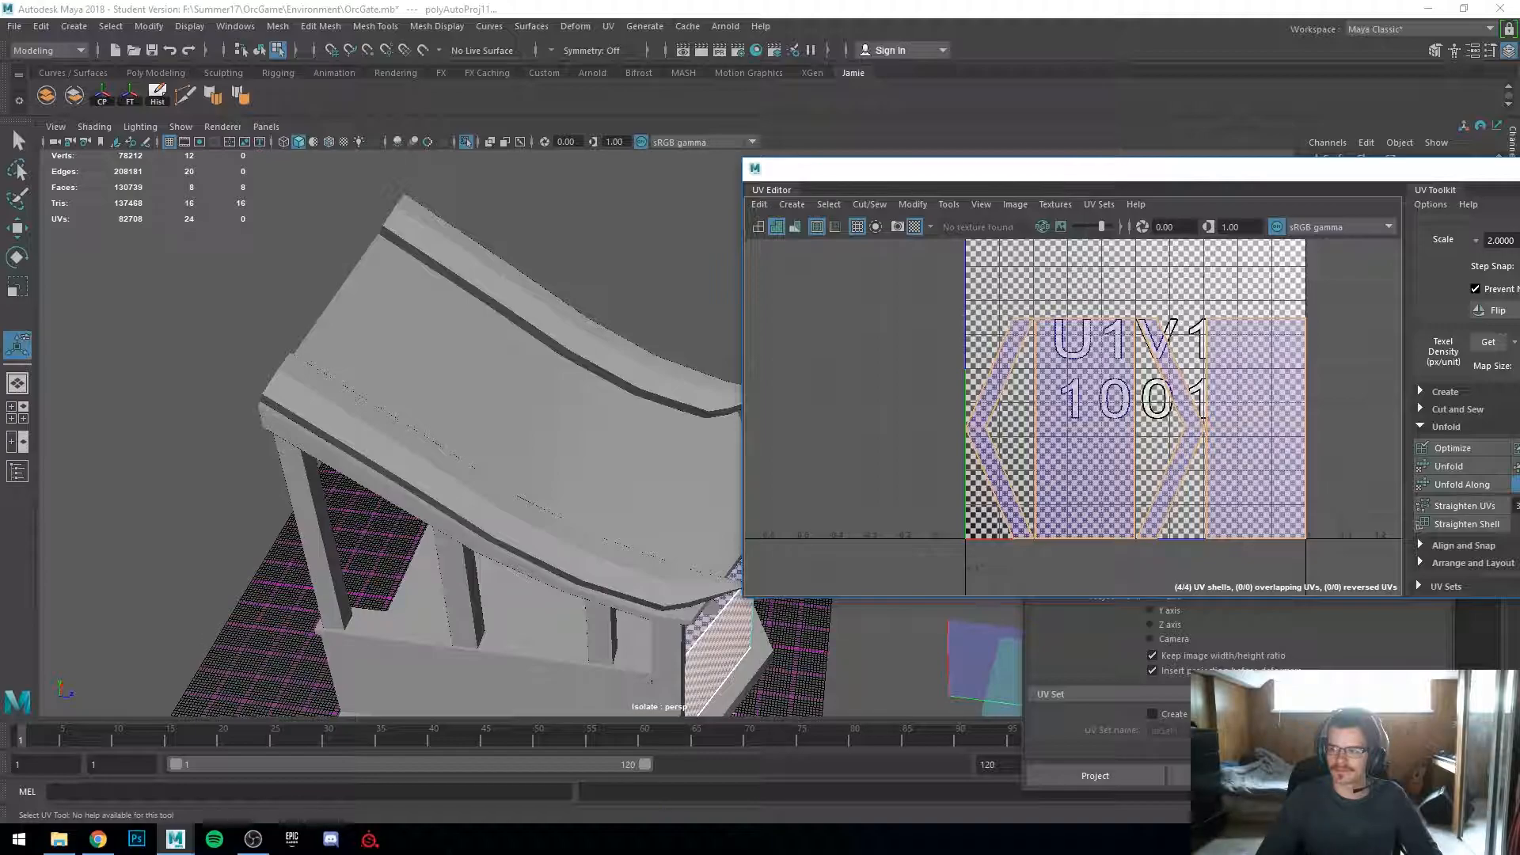
Step: Orbit around the gate's roof pieces and select them to inspect their UV layouts
alt+drag(696, 403, 538, 388)
click(515, 360)
alt+right_drag(403, 356, 465, 380)
alt+drag(465, 380, 396, 348)
alt+middle_drag(496, 421, 611, 510)
alt+drag(611, 511, 650, 479)
click(581, 403)
right_drag(456, 366, 527, 321)
key(q)
click(532, 202)
click(453, 355)
alt+drag(503, 546, 626, 495)
alt+middle_drag(625, 495, 333, 451)
alt+right_drag(333, 452, 405, 514)
scroll(332, 488, down, 3)
alt+middle_drag(458, 586, 551, 416)
Step: Select the cylinder ball piece and frame it to inspect its UVs
click(519, 317)
alt+drag(520, 317, 519, 492)
scroll(507, 471, down, 8)
alt+middle_drag(502, 462, 493, 532)
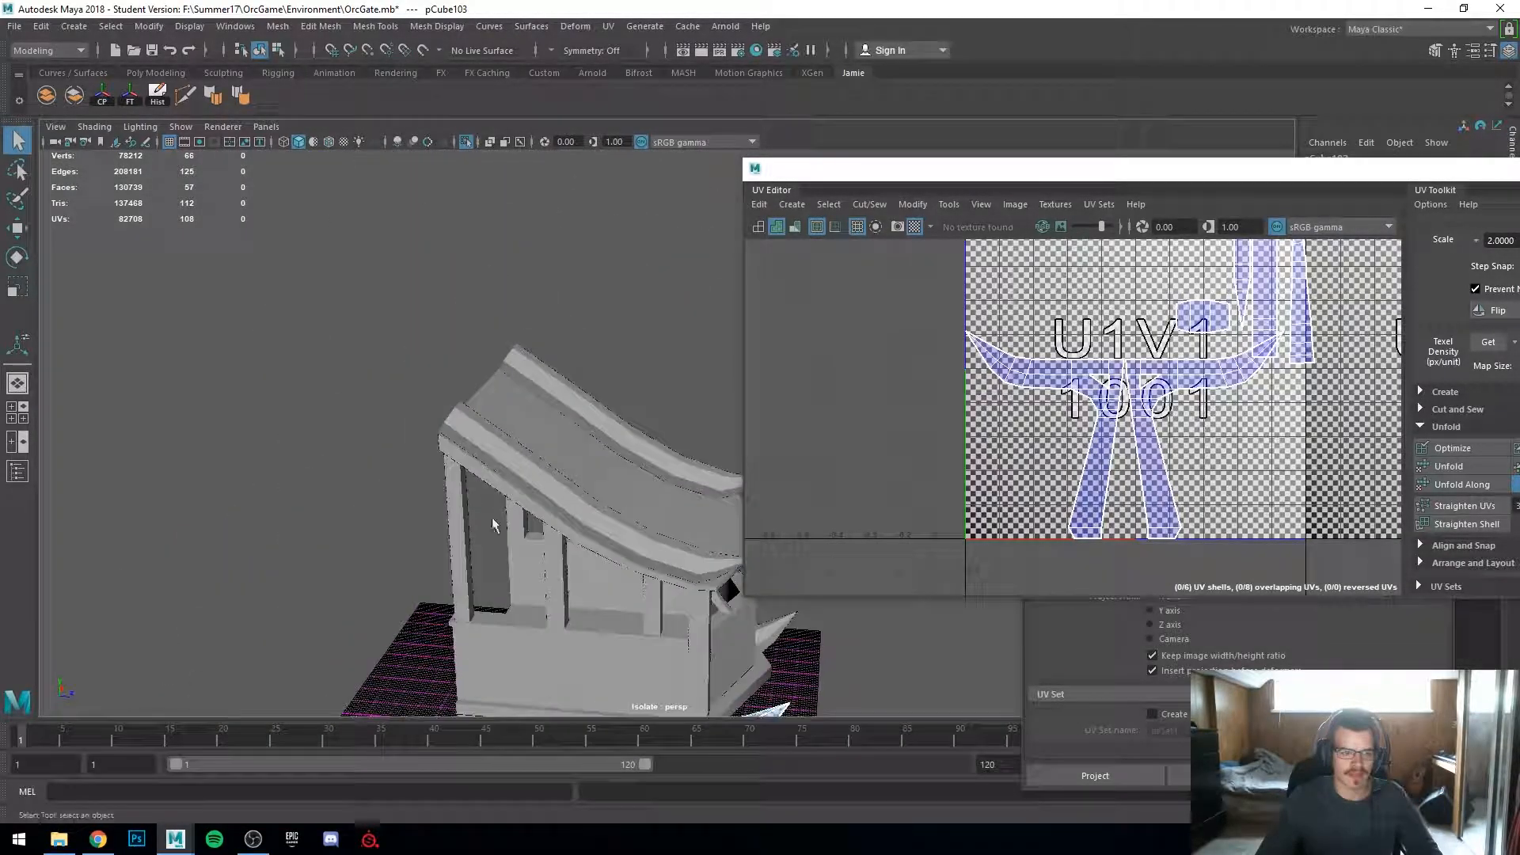
click(540, 503)
alt+drag(540, 503, 651, 420)
alt+middle_drag(651, 420, 636, 344)
click(587, 391)
key(f)
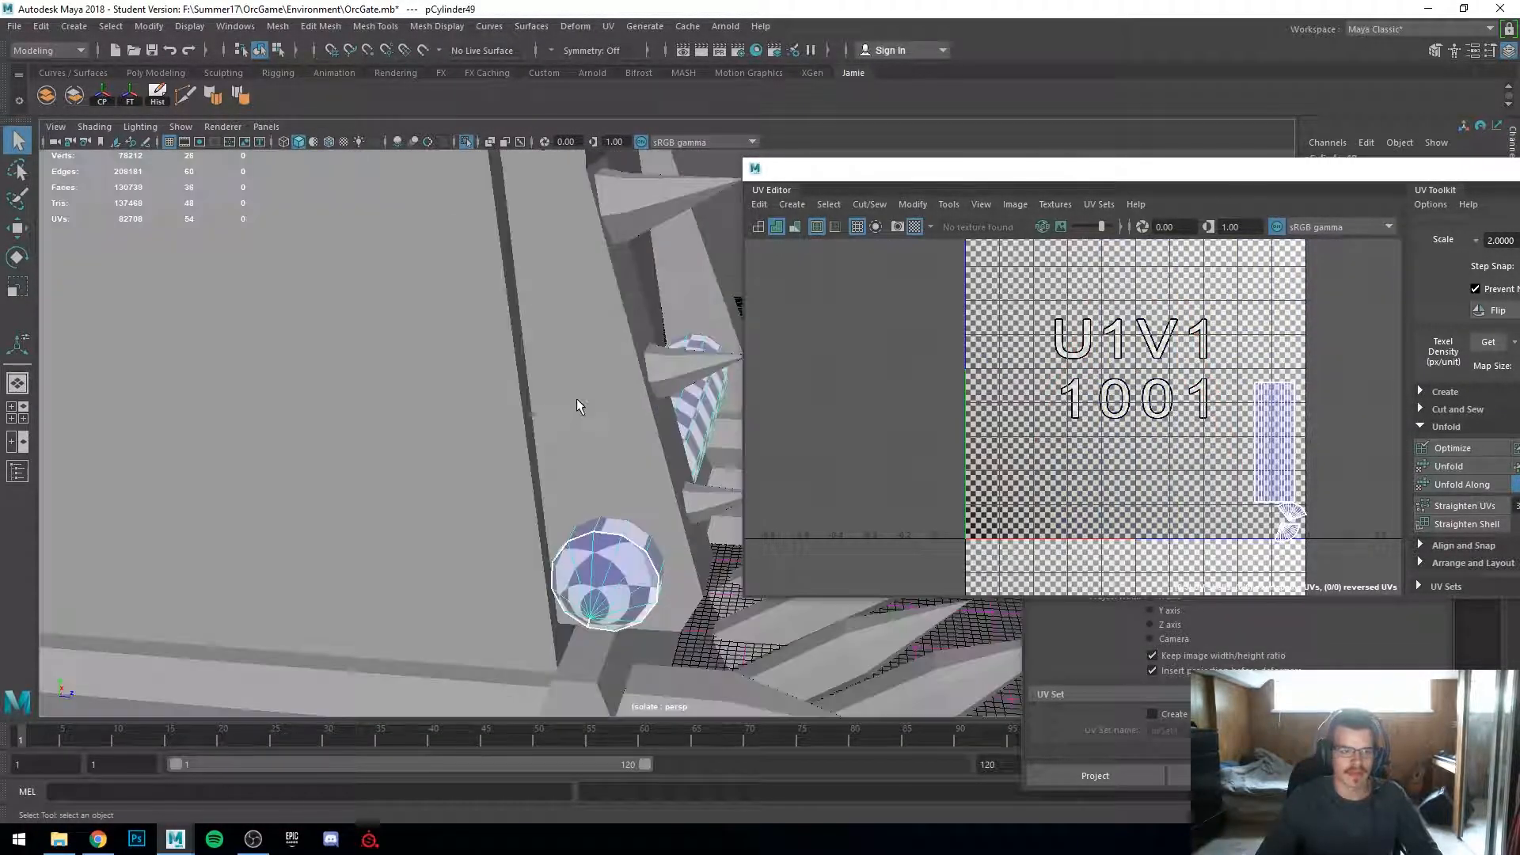
Step: Select the box-shaped wall piece and apply an Automatic UV projection to it
alt+drag(573, 405, 465, 420)
scroll(465, 425, down, 4)
click(285, 307)
scroll(285, 308, down, 2)
alt+middle_drag(285, 307, 363, 566)
alt+drag(365, 522, 576, 611)
click(478, 516)
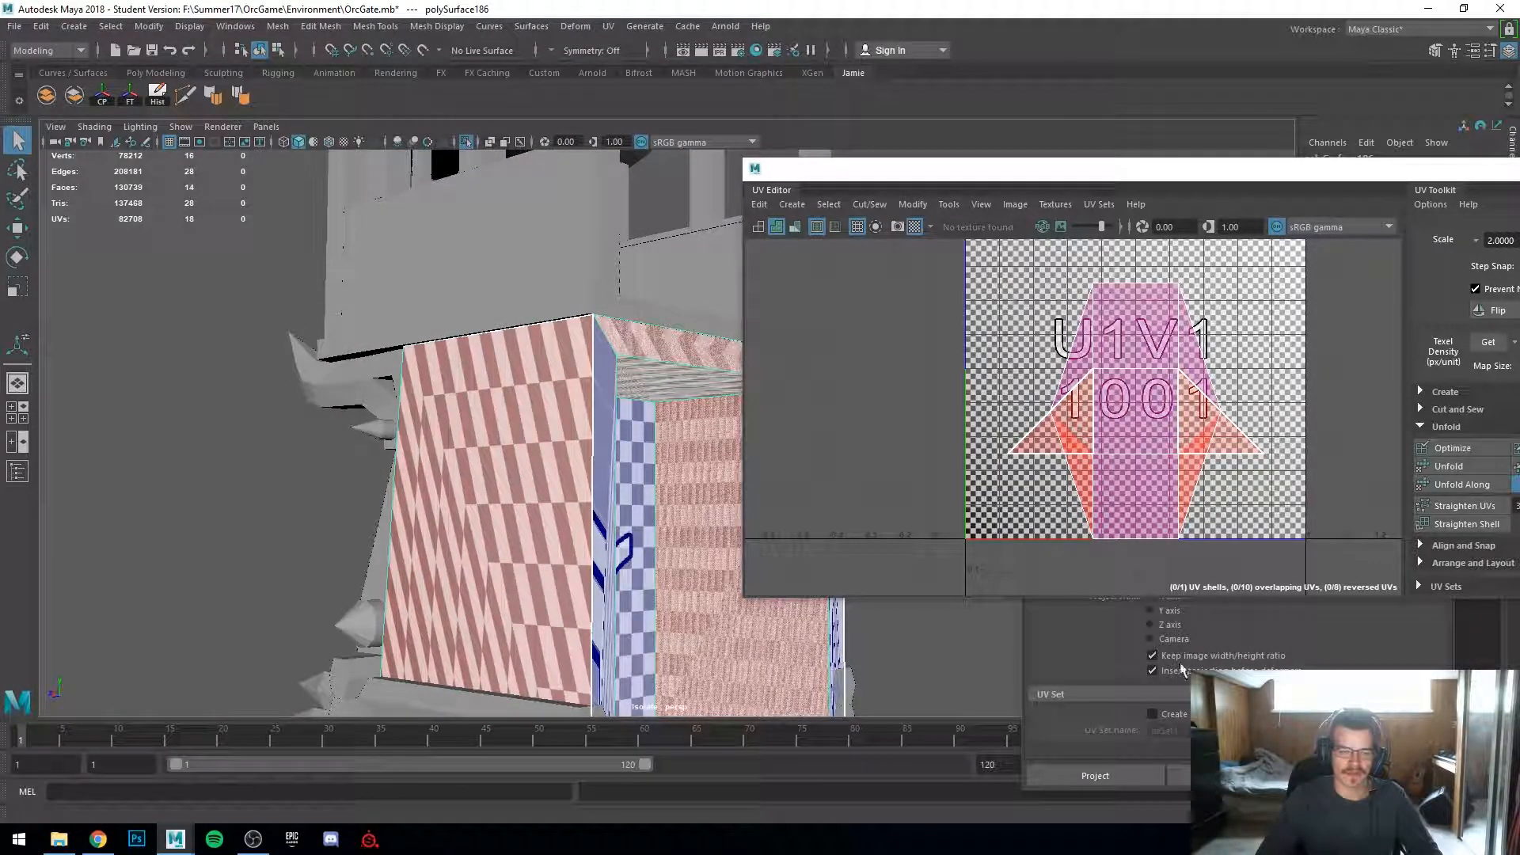
click(607, 26)
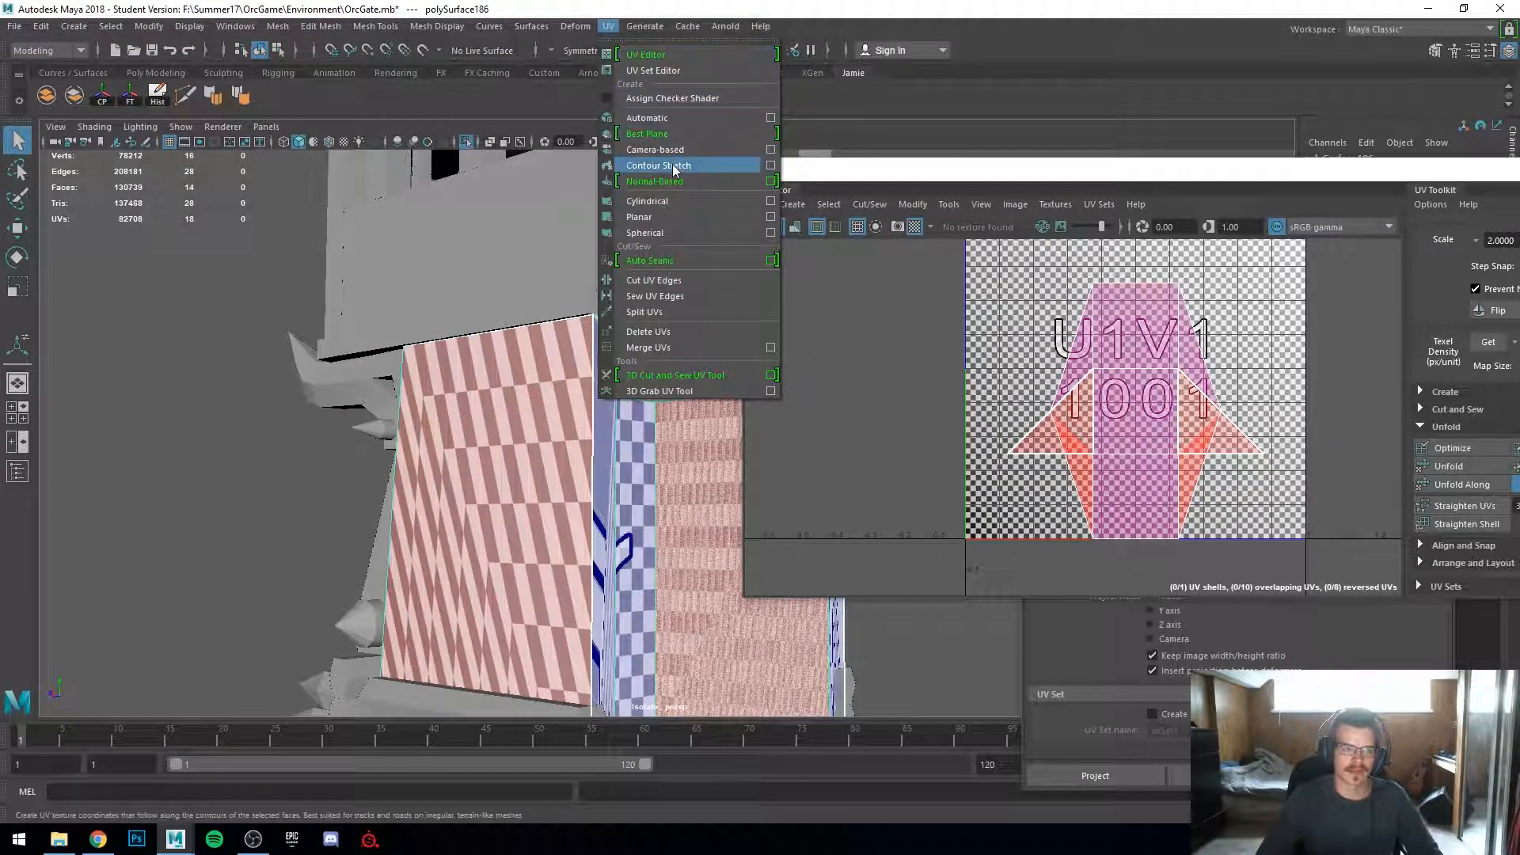
click(667, 119)
alt+drag(491, 412, 412, 431)
alt+drag(252, 428, 47, 378)
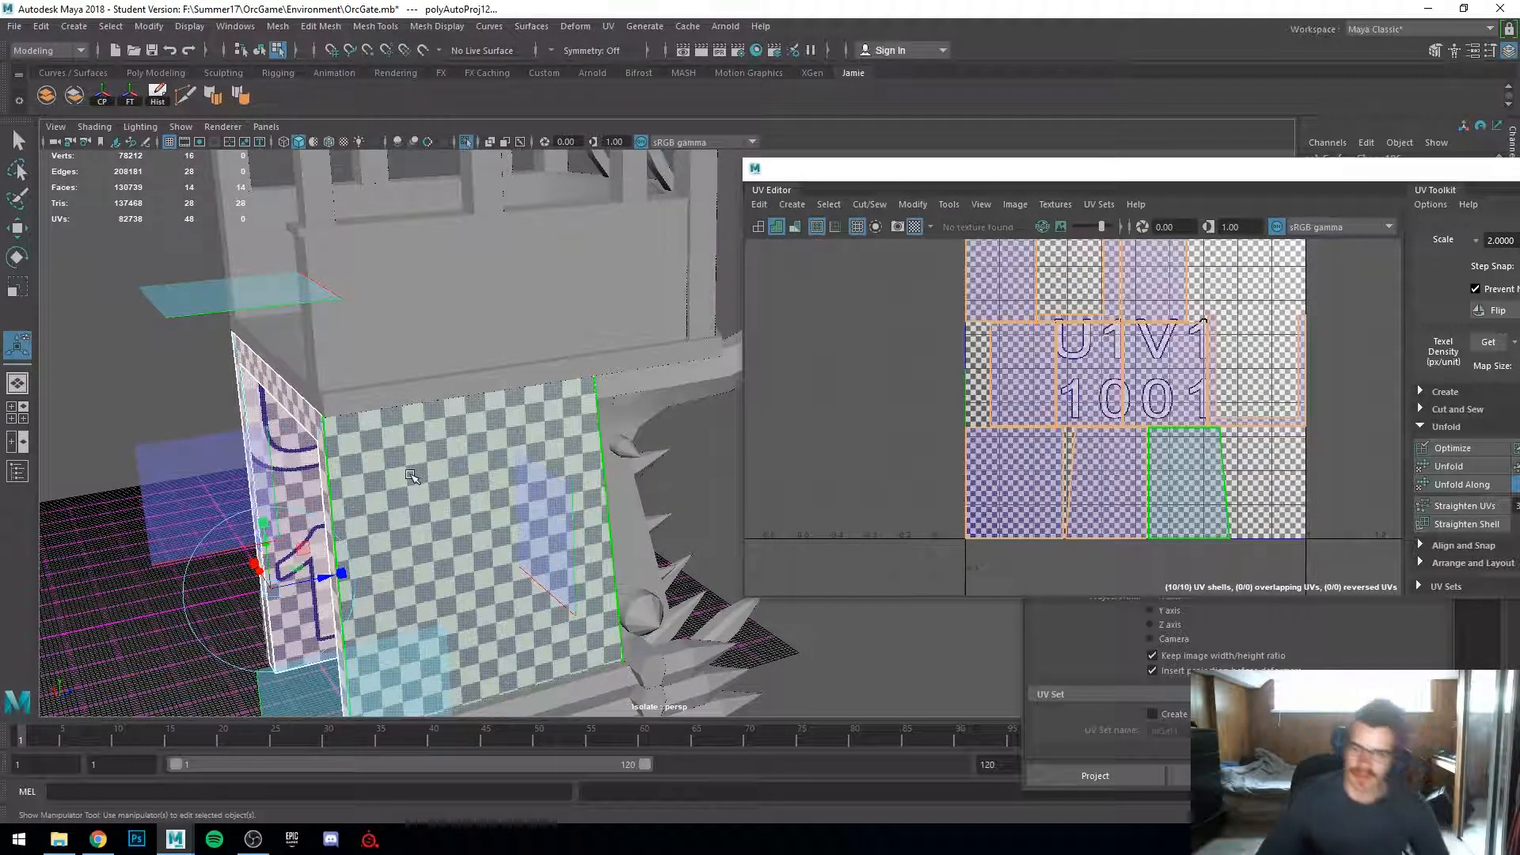
Step: Orbit around the gate and select the lower beam piece to inspect its UV layout
alt+drag(396, 495, 475, 450)
scroll(333, 420, down, 3)
right_drag(475, 449, 624, 340)
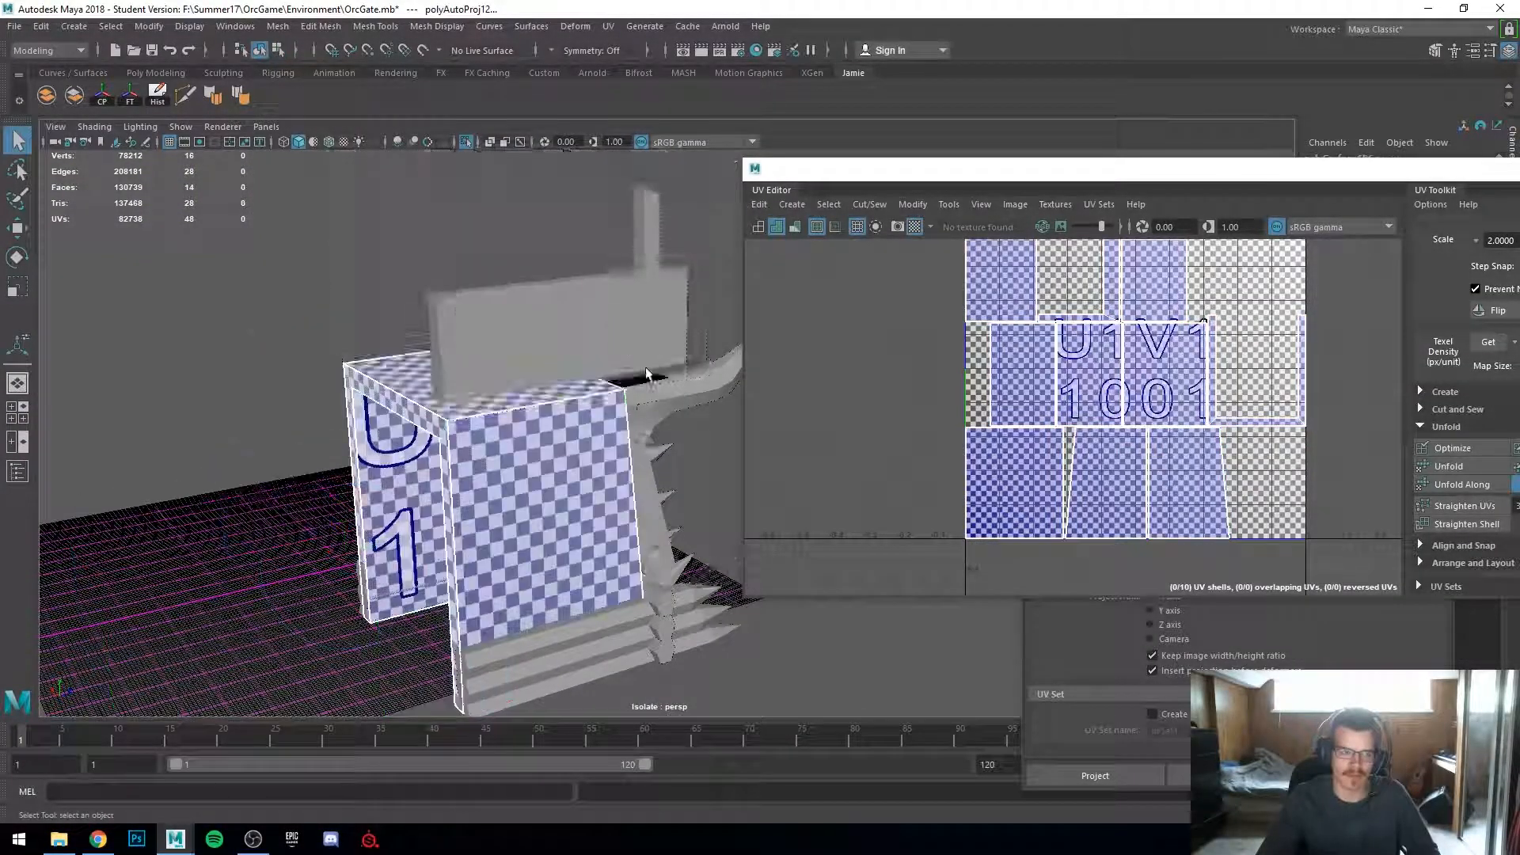
click(719, 449)
alt+drag(719, 450, 542, 572)
alt+middle_drag(542, 572, 623, 391)
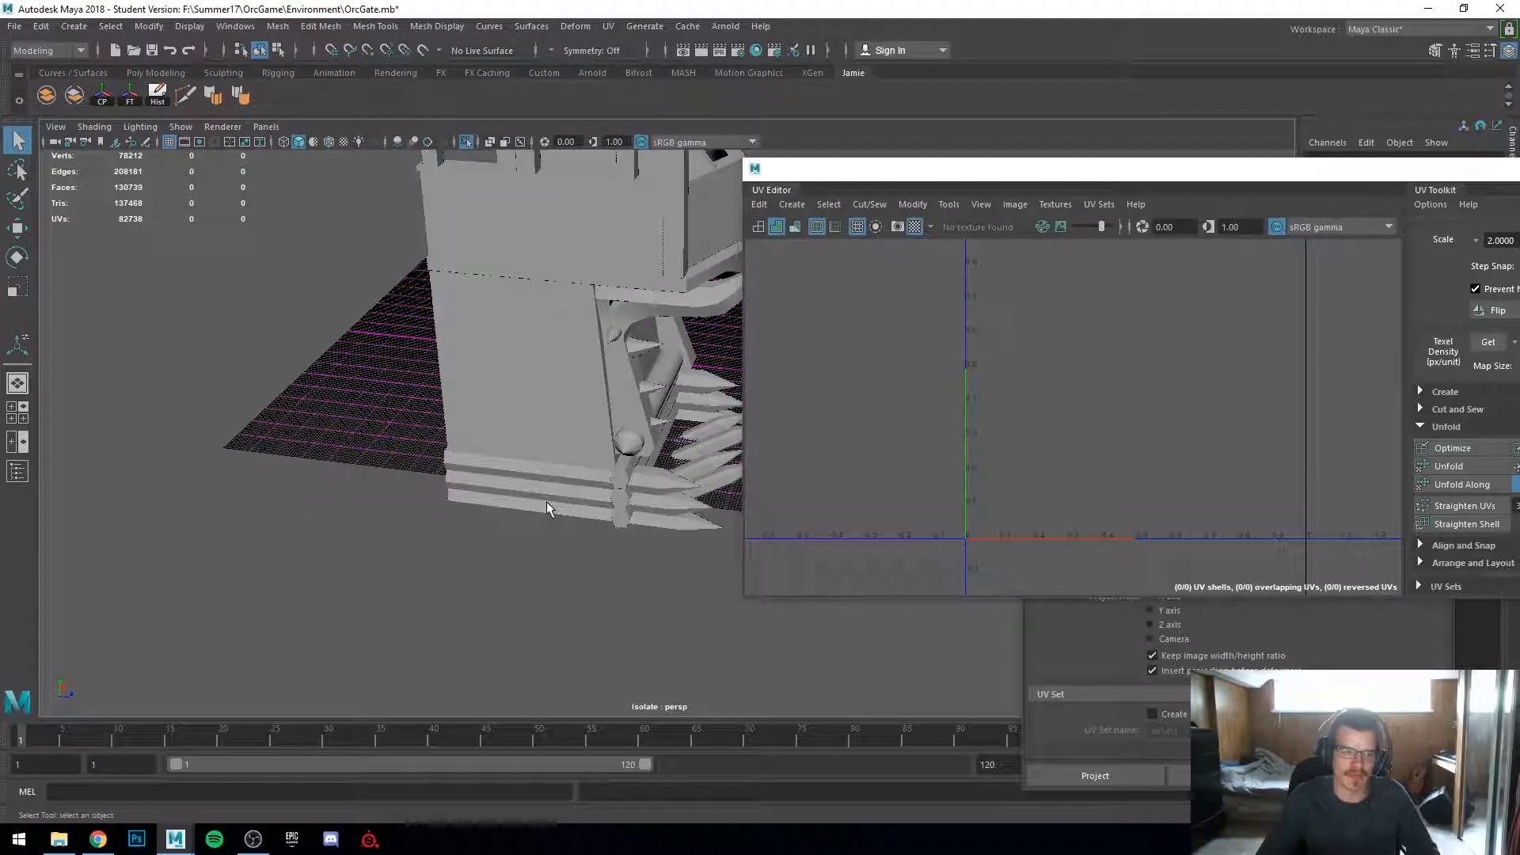
click(553, 509)
scroll(558, 510, up, 5)
alt+drag(584, 522, 479, 372)
alt+middle_drag(479, 373, 504, 565)
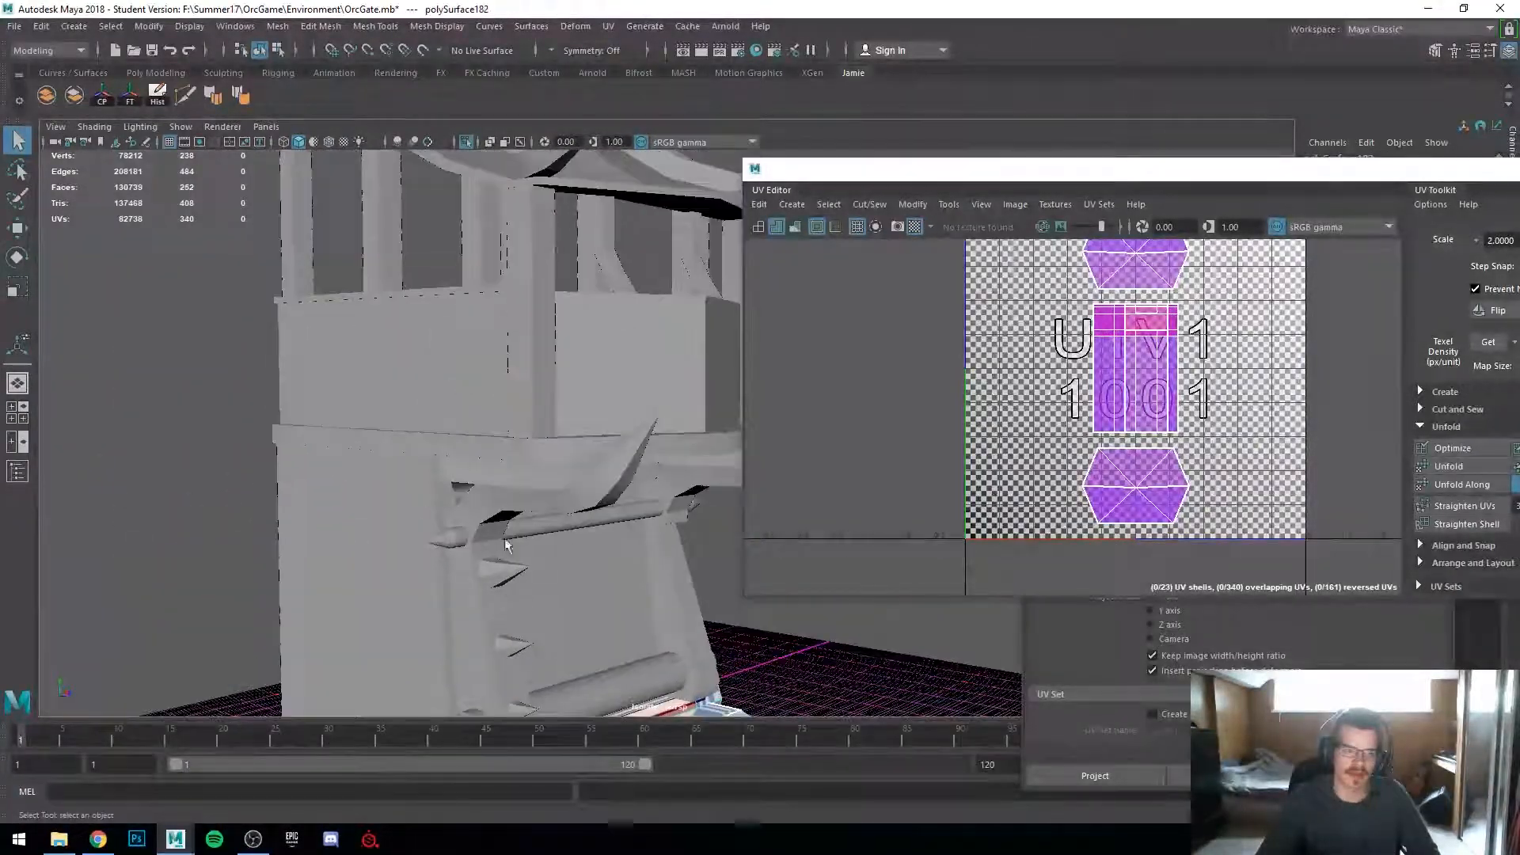
Step: Select the curved cylinder rail and apply an Automatic UV projection to it
alt+middle_drag(538, 420, 536, 580)
alt+drag(536, 580, 553, 586)
click(545, 399)
alt+drag(545, 399, 364, 496)
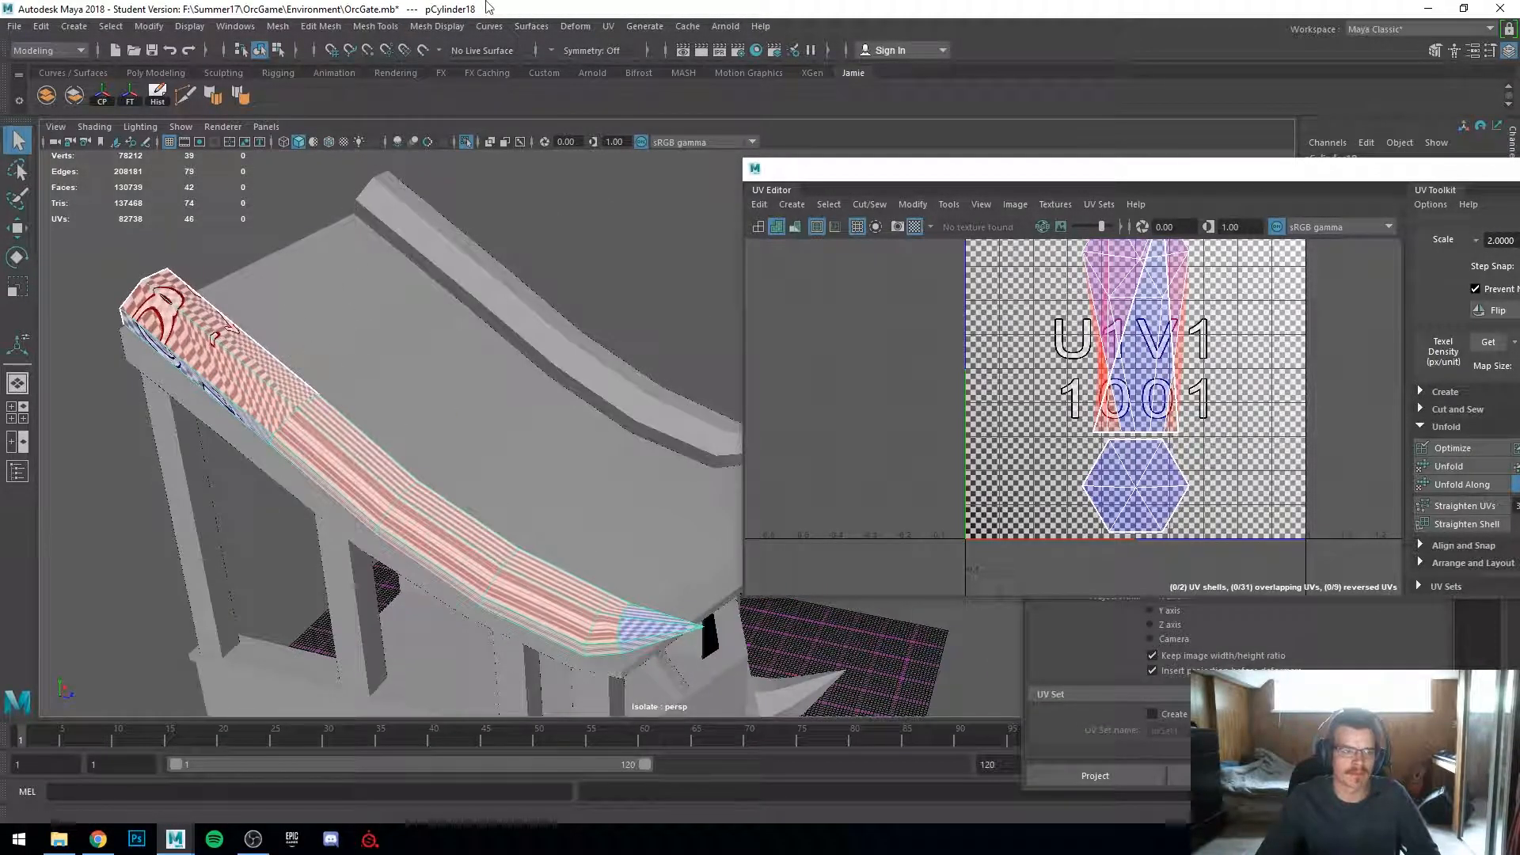
click(611, 27)
click(654, 123)
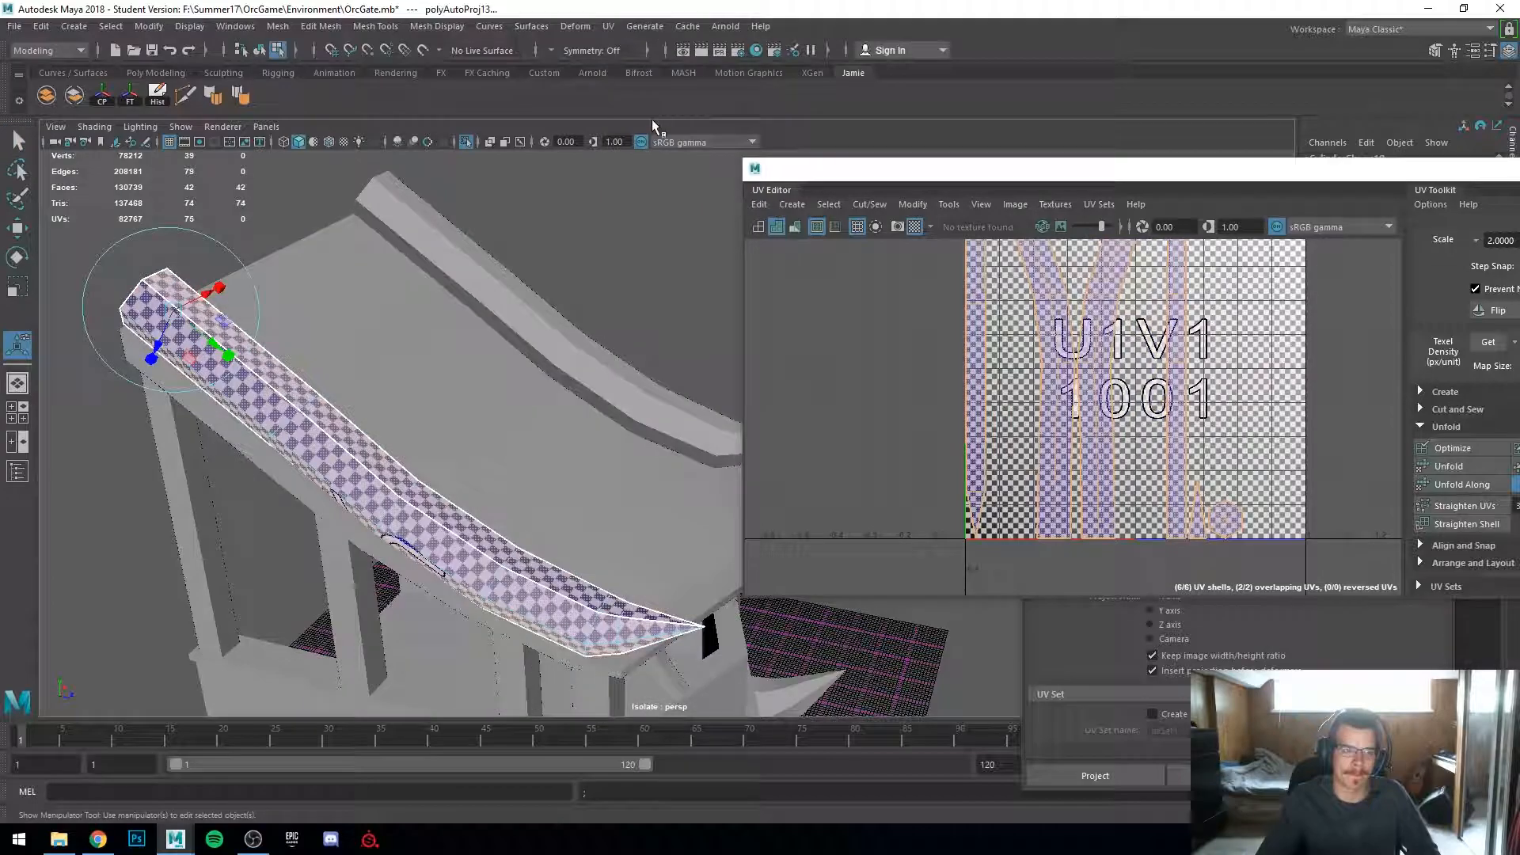
Step: Select an edge loop along the curved rail and Move and Sew it to join the UV shells
alt+drag(424, 409, 285, 509)
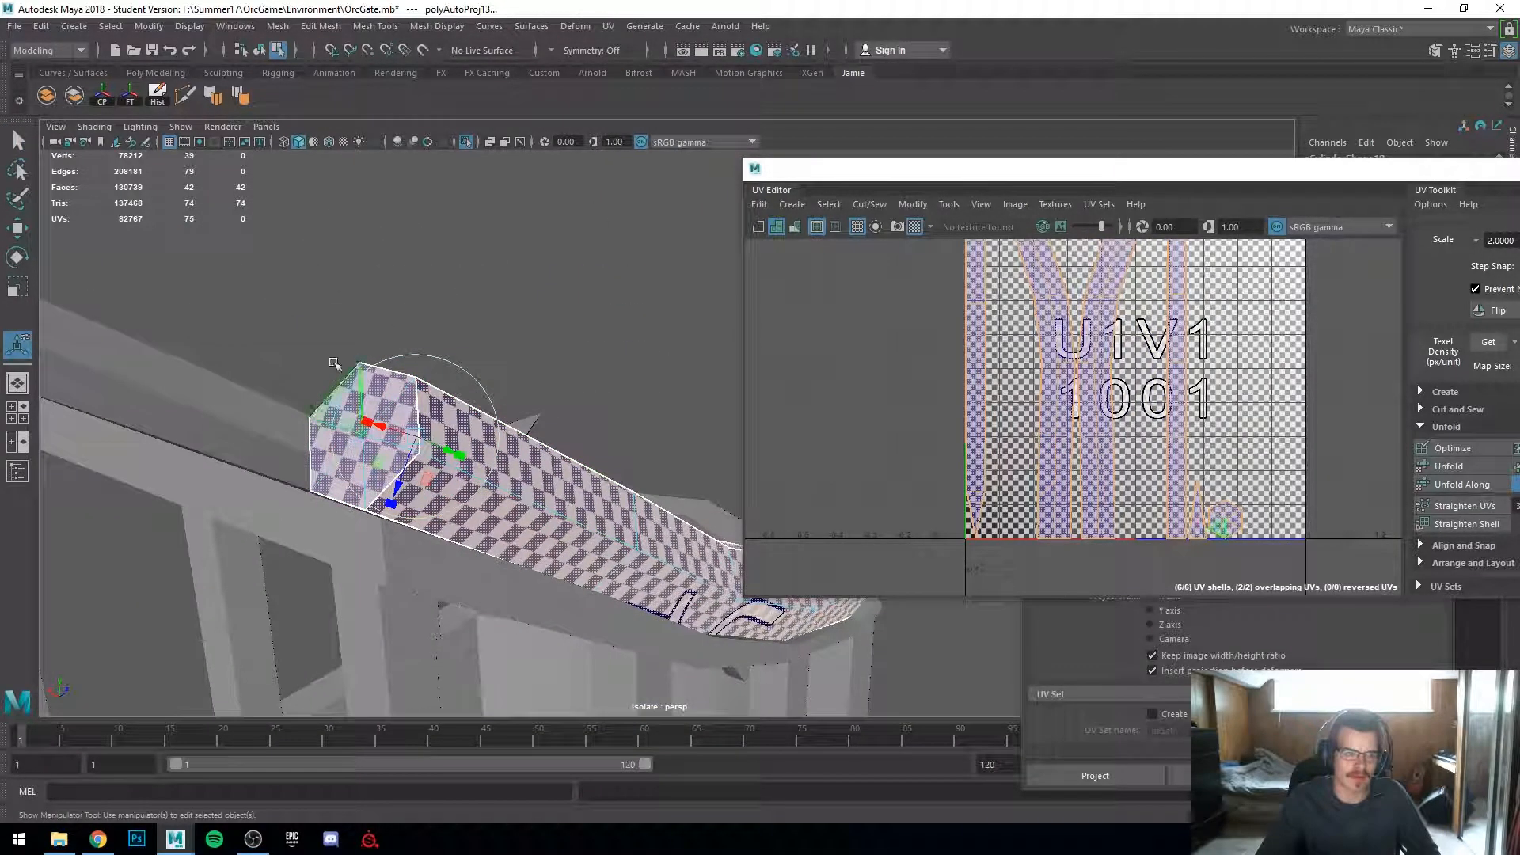
alt+drag(537, 457, 268, 428)
scroll(550, 457, up, 3)
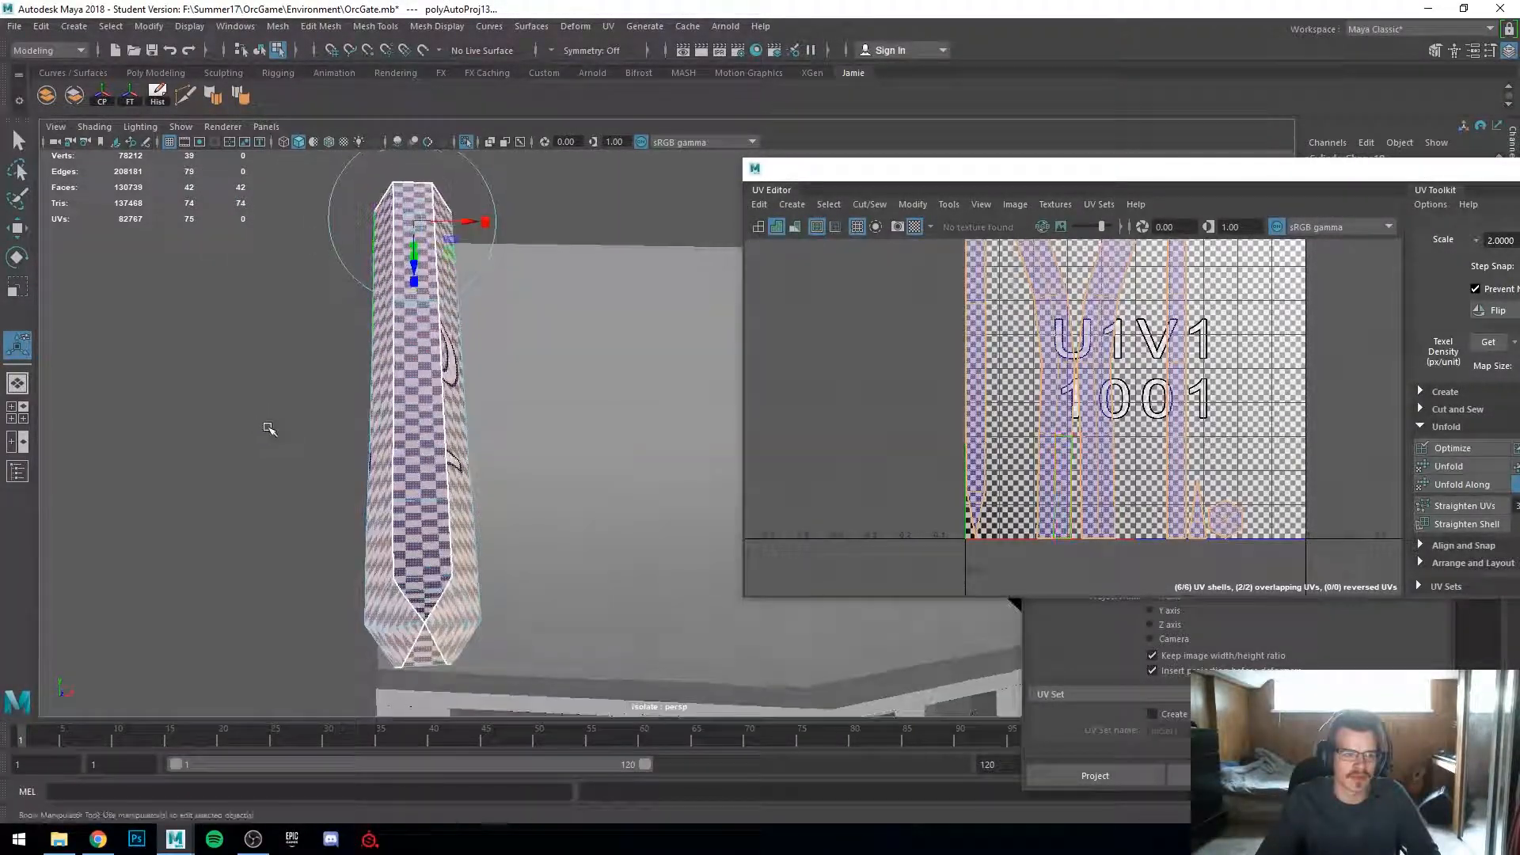
scroll(473, 349, up, 3)
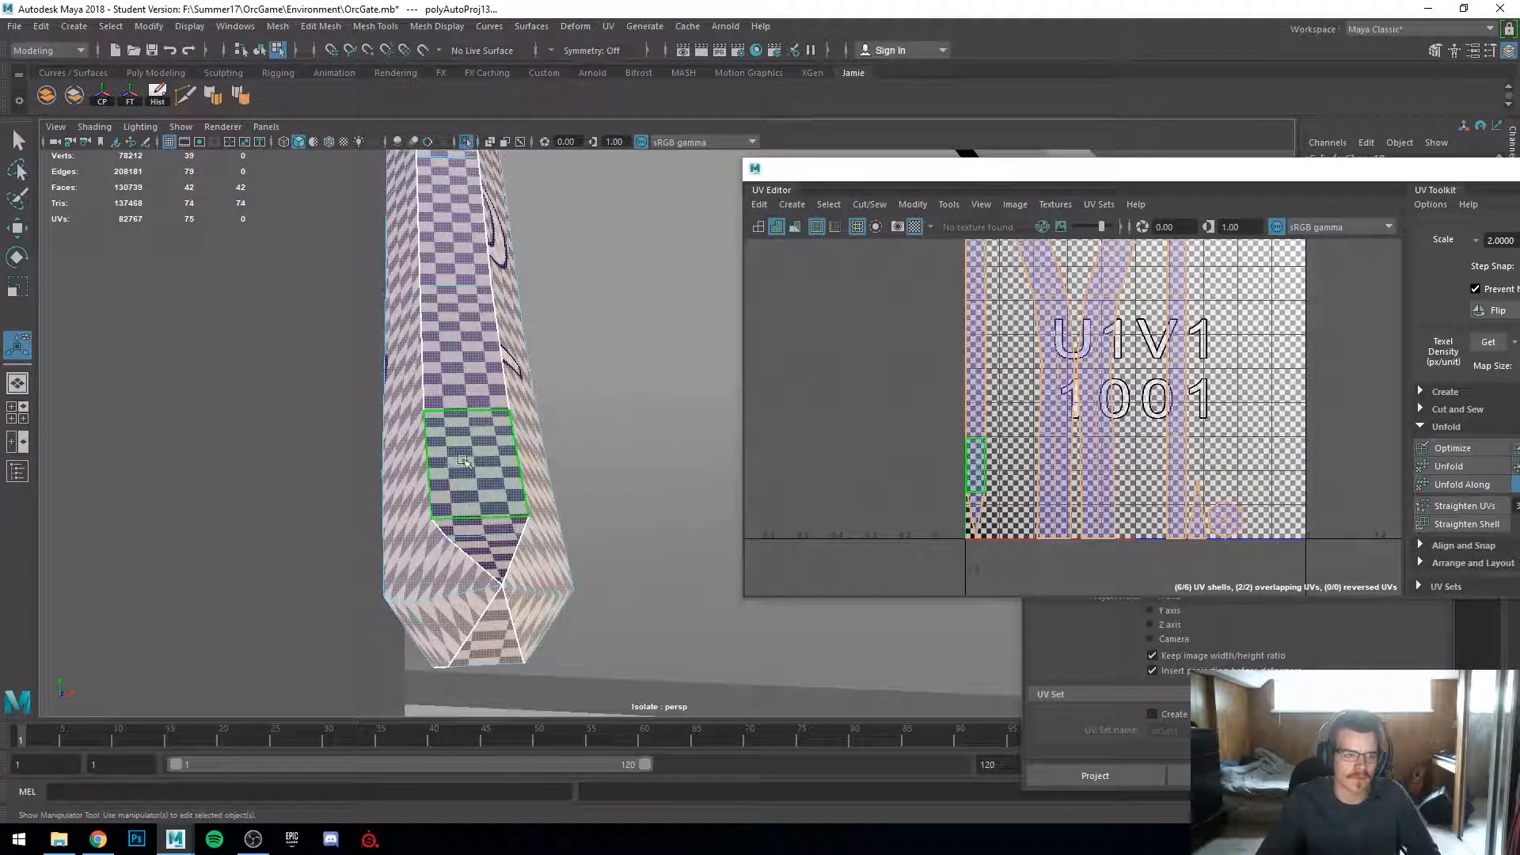
alt+drag(487, 593, 491, 614)
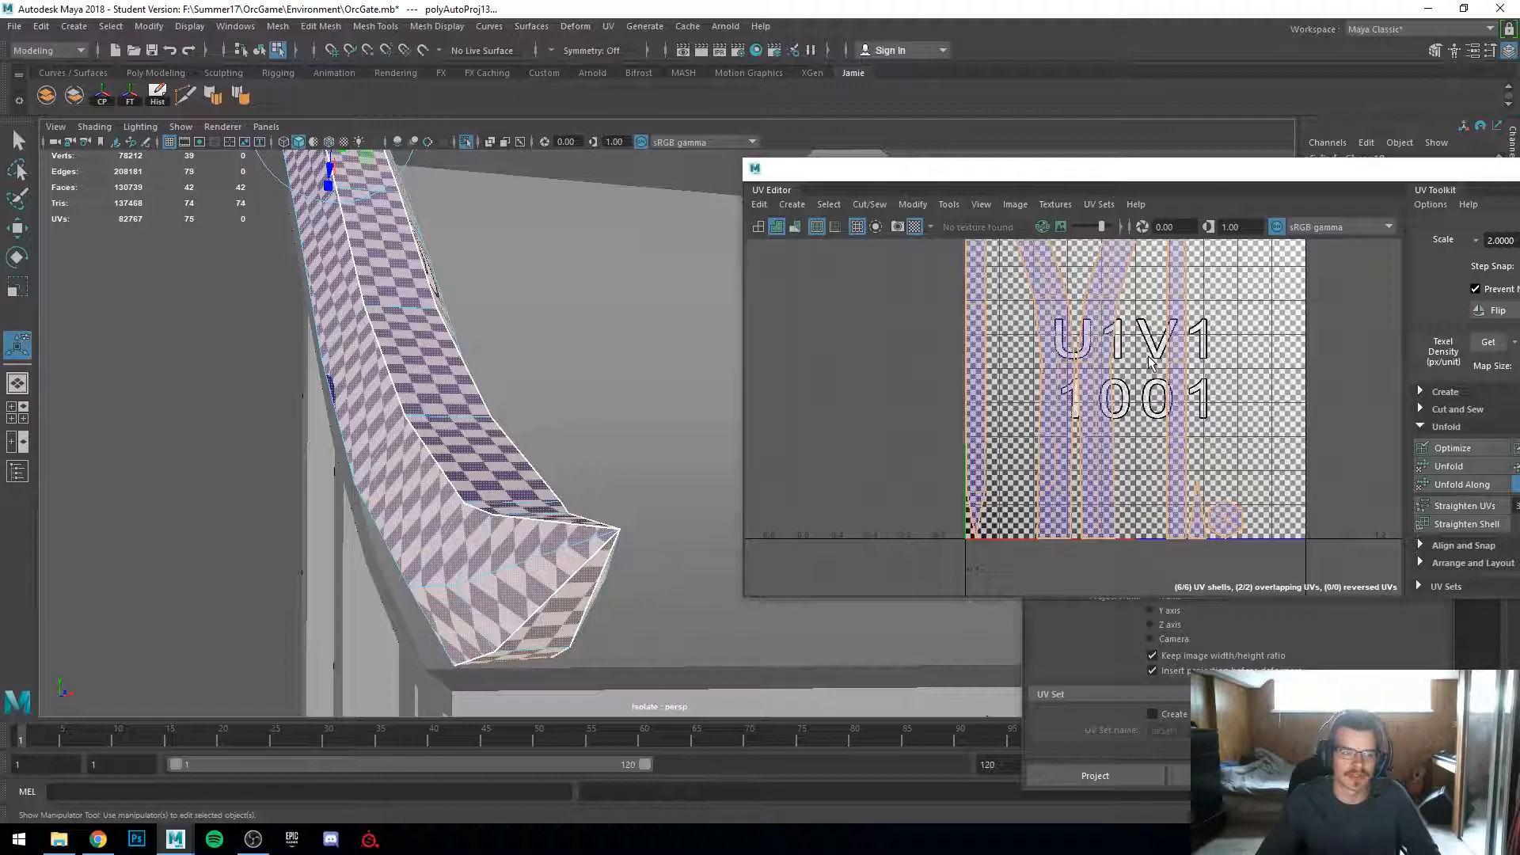
alt+drag(602, 388, 471, 388)
scroll(483, 356, up, 3)
alt+middle_drag(483, 356, 589, 404)
scroll(499, 388, down, 3)
scroll(554, 411, up, 2)
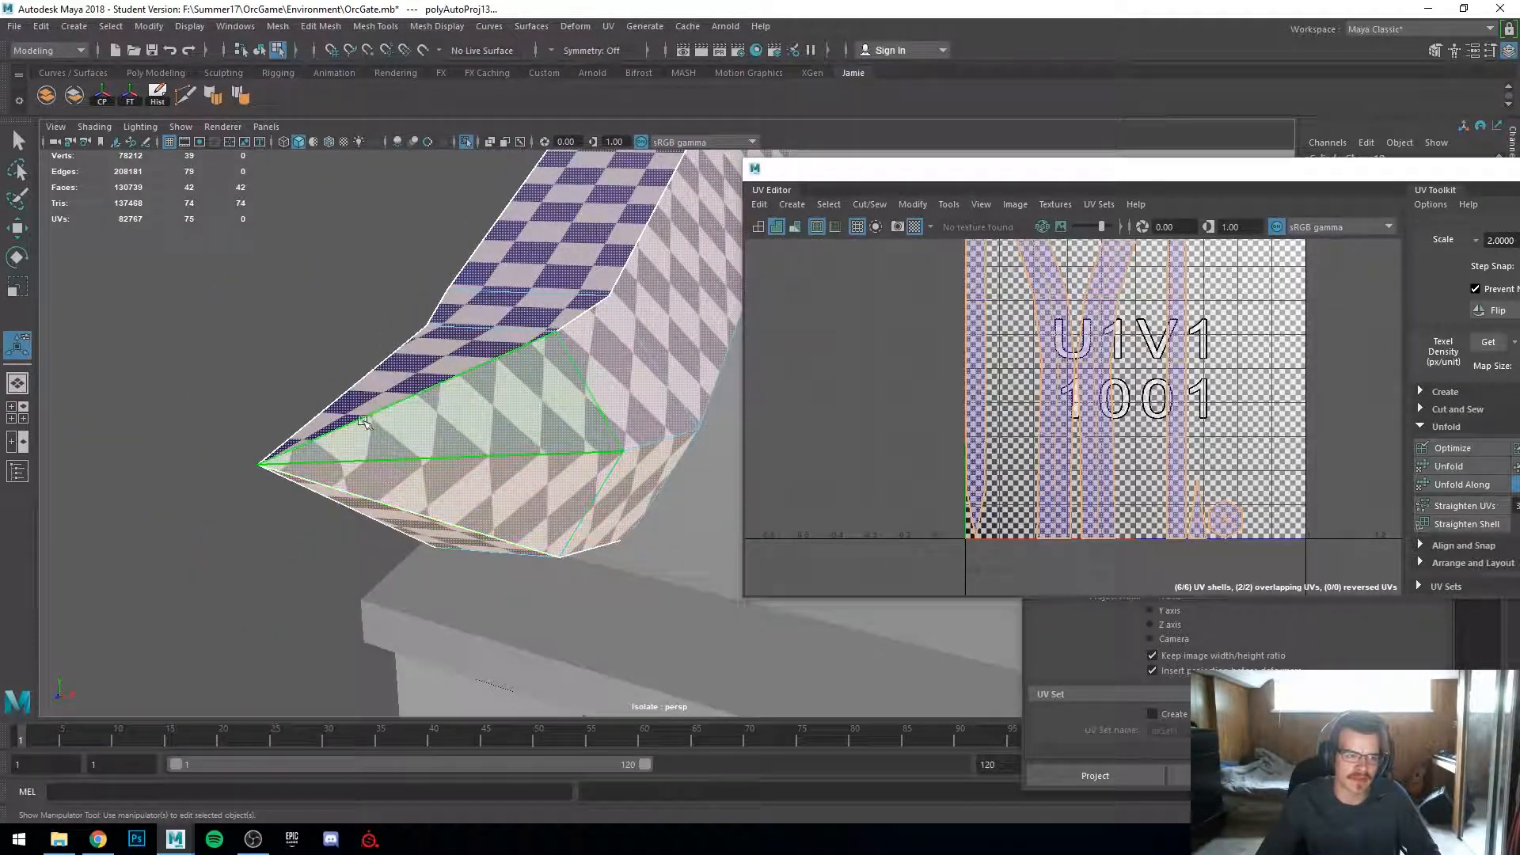
alt+drag(390, 464, 669, 474)
right_drag(669, 383, 682, 338)
double_click(648, 493)
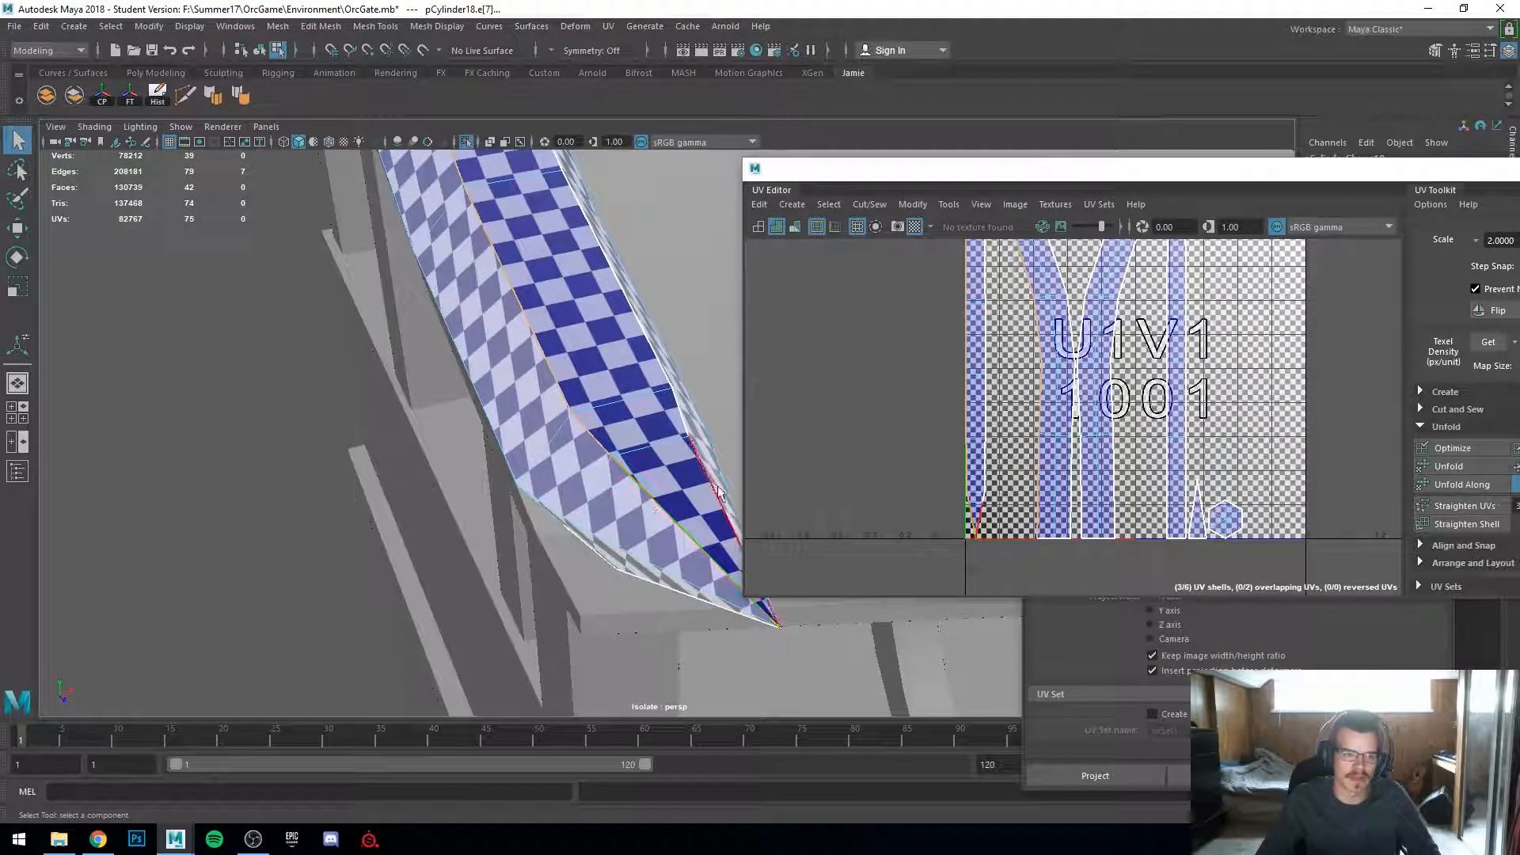
shift+right_click(1047, 418)
click(1027, 364)
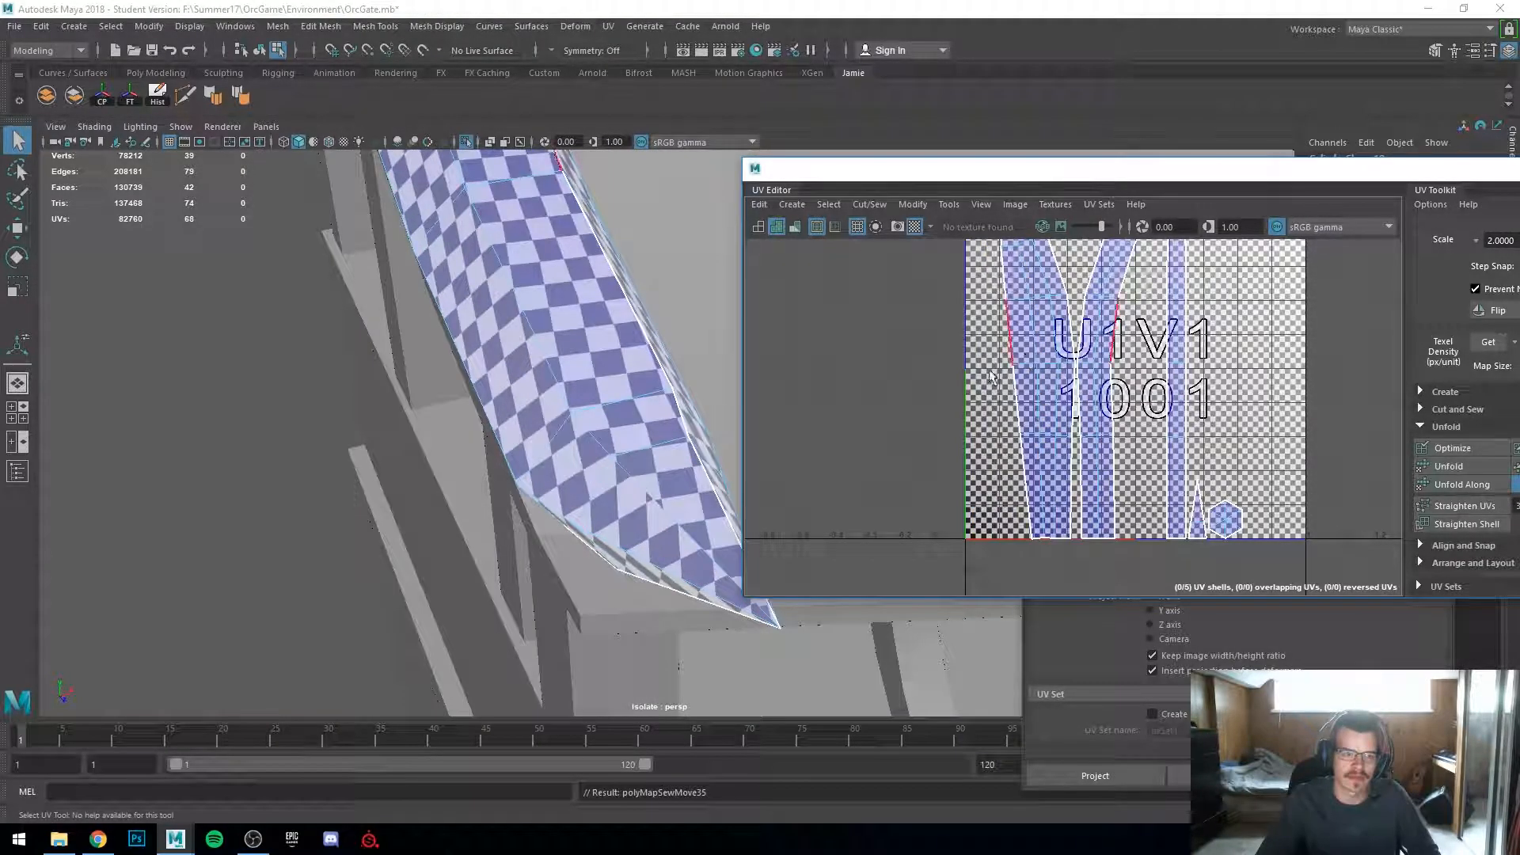
Step: Try to Move and Sew another seam edge lower on the rail, then undo the sew
key(f)
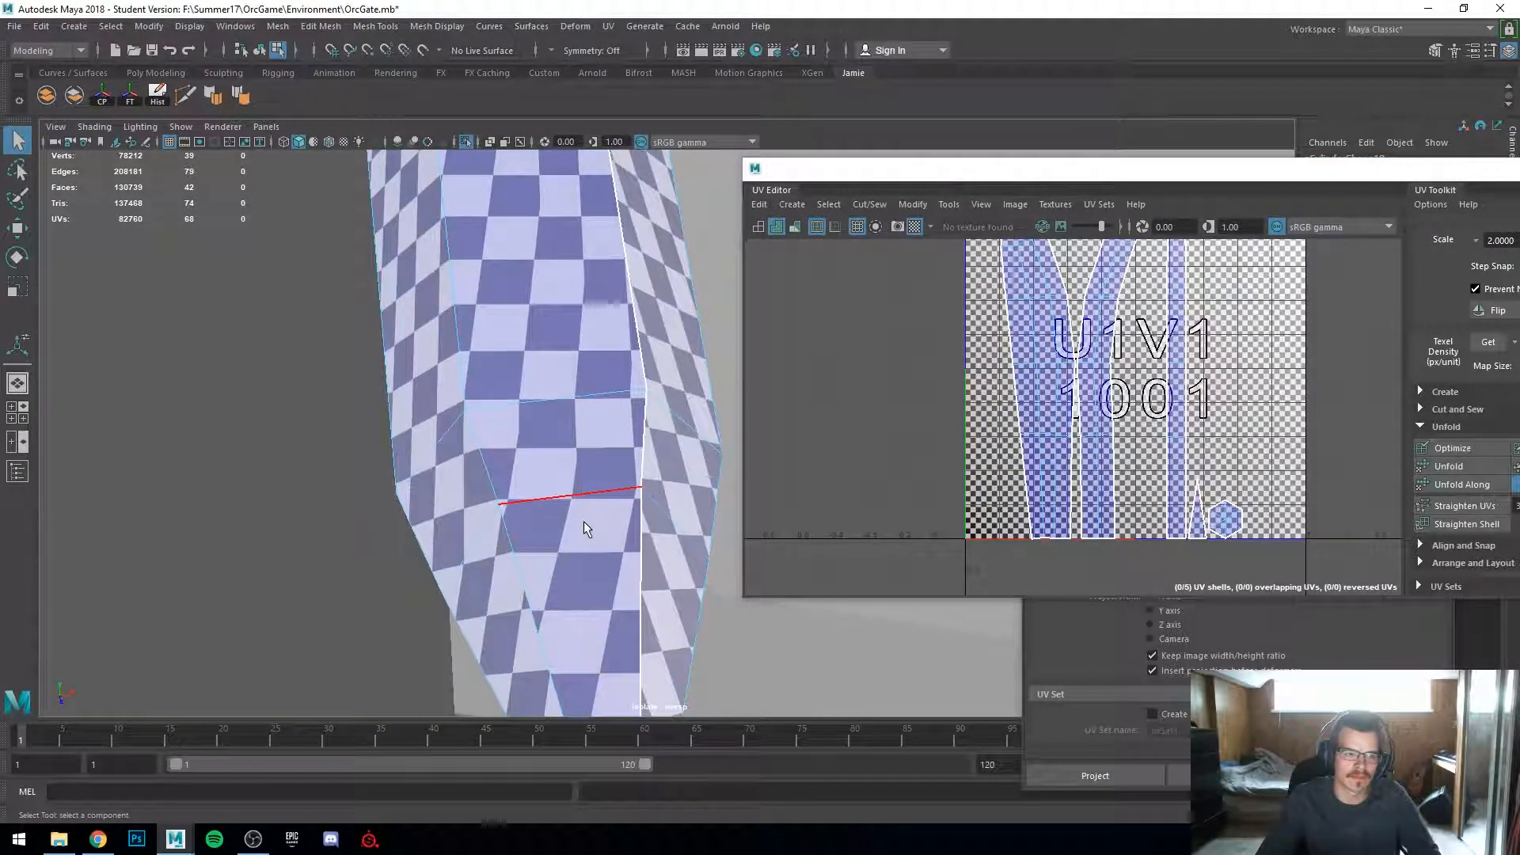
scroll(1043, 402, up, 5)
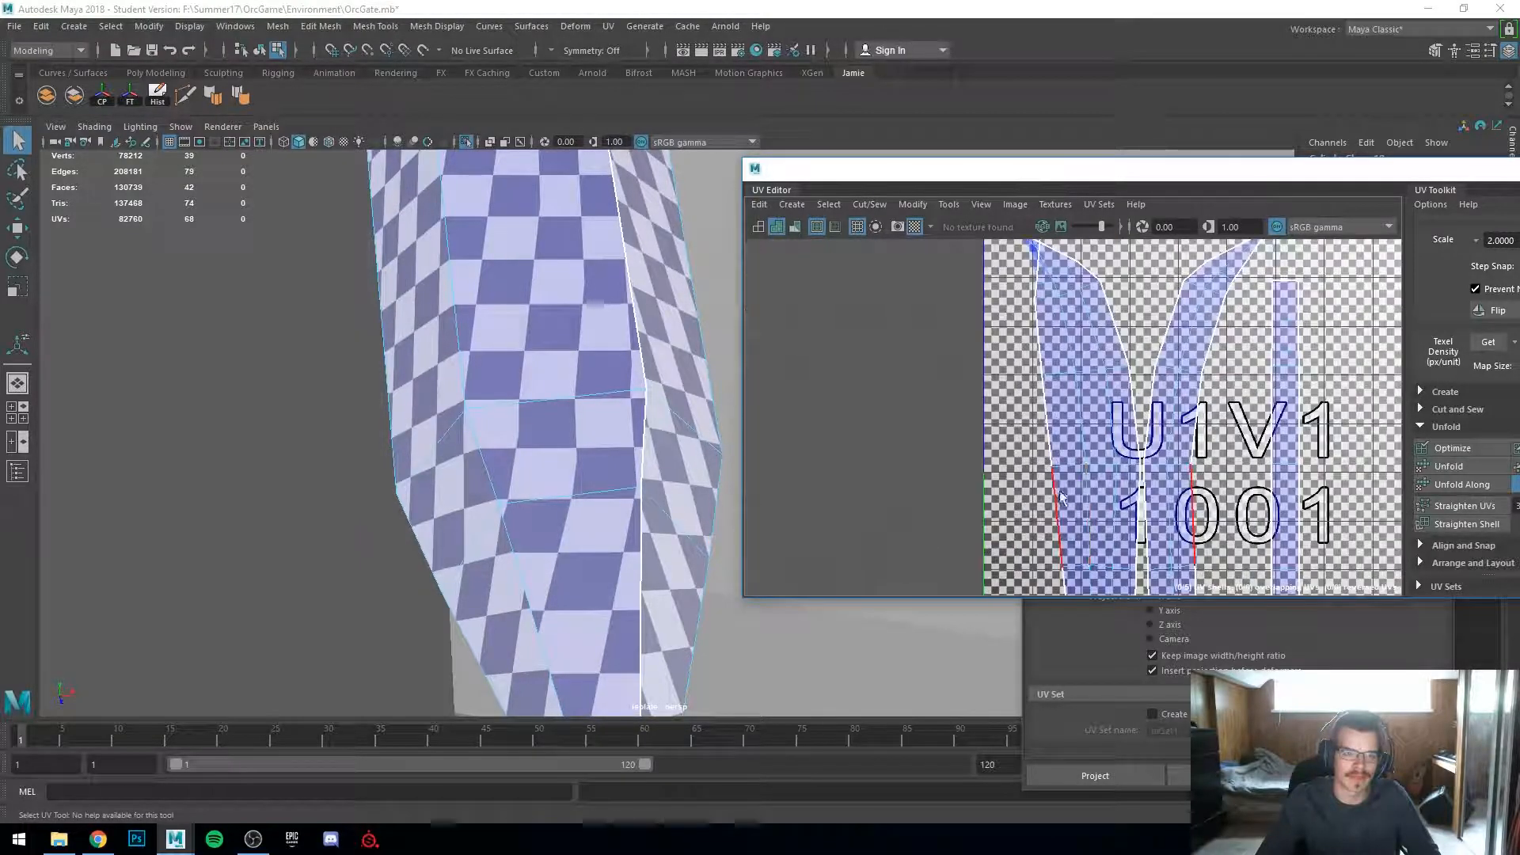
click(1040, 404)
click(1035, 403)
click(1028, 405)
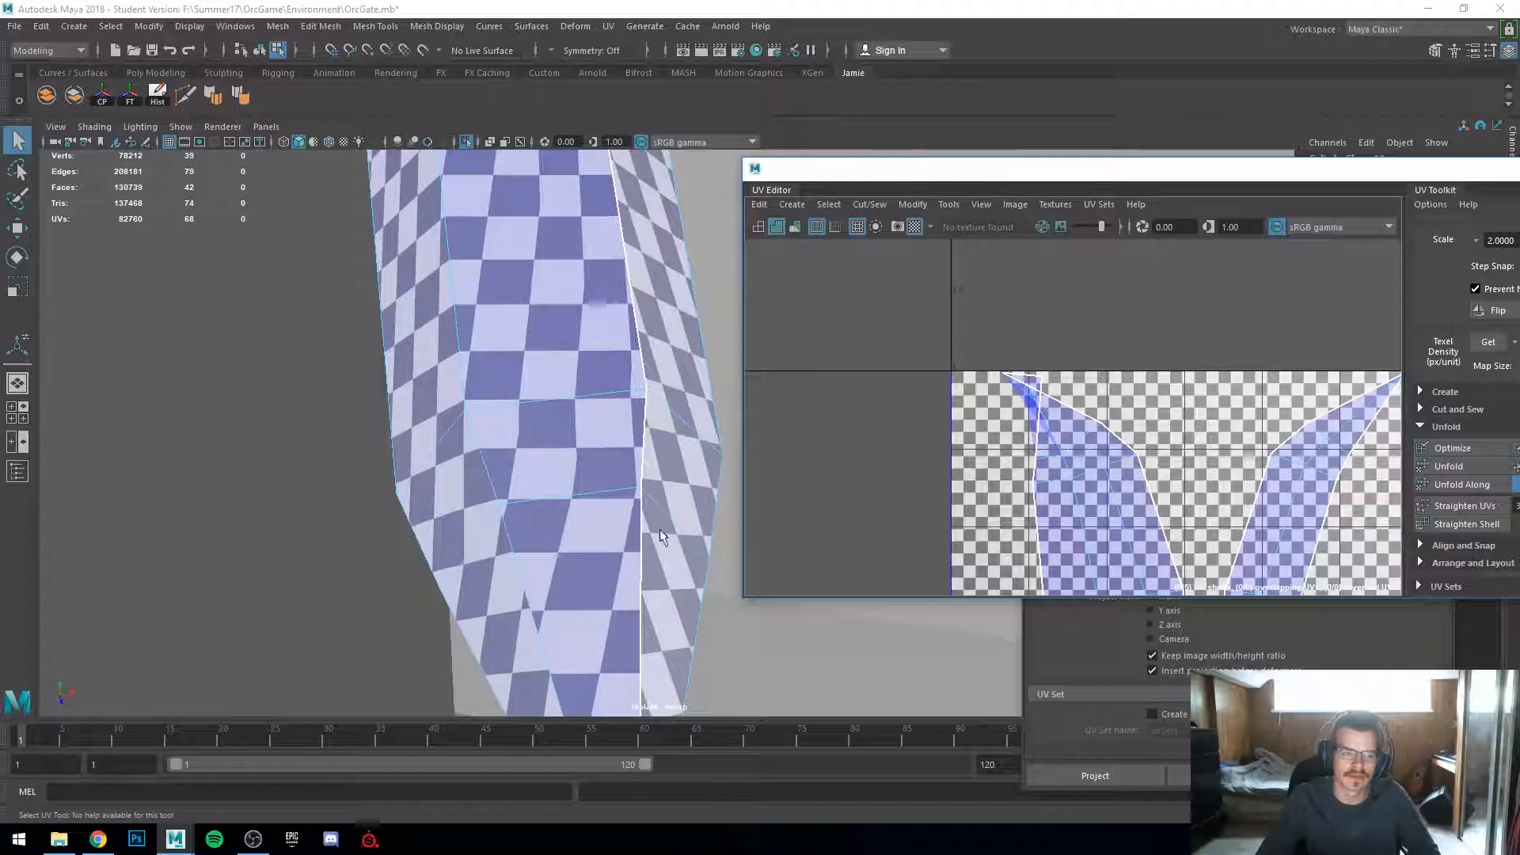
alt+drag(516, 535, 599, 563)
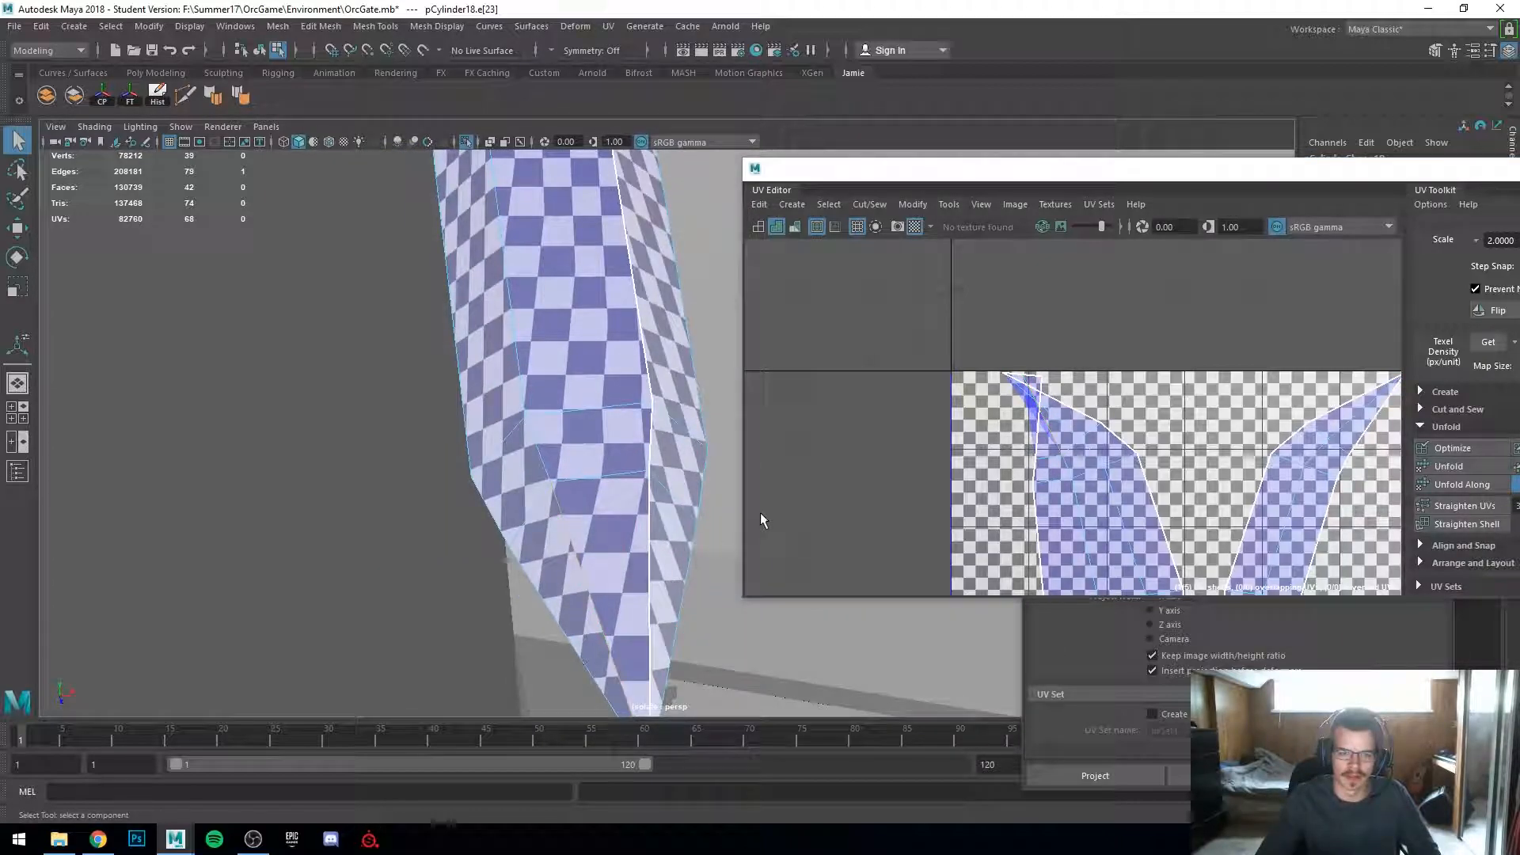
shift+right_drag(1035, 436, 1040, 447)
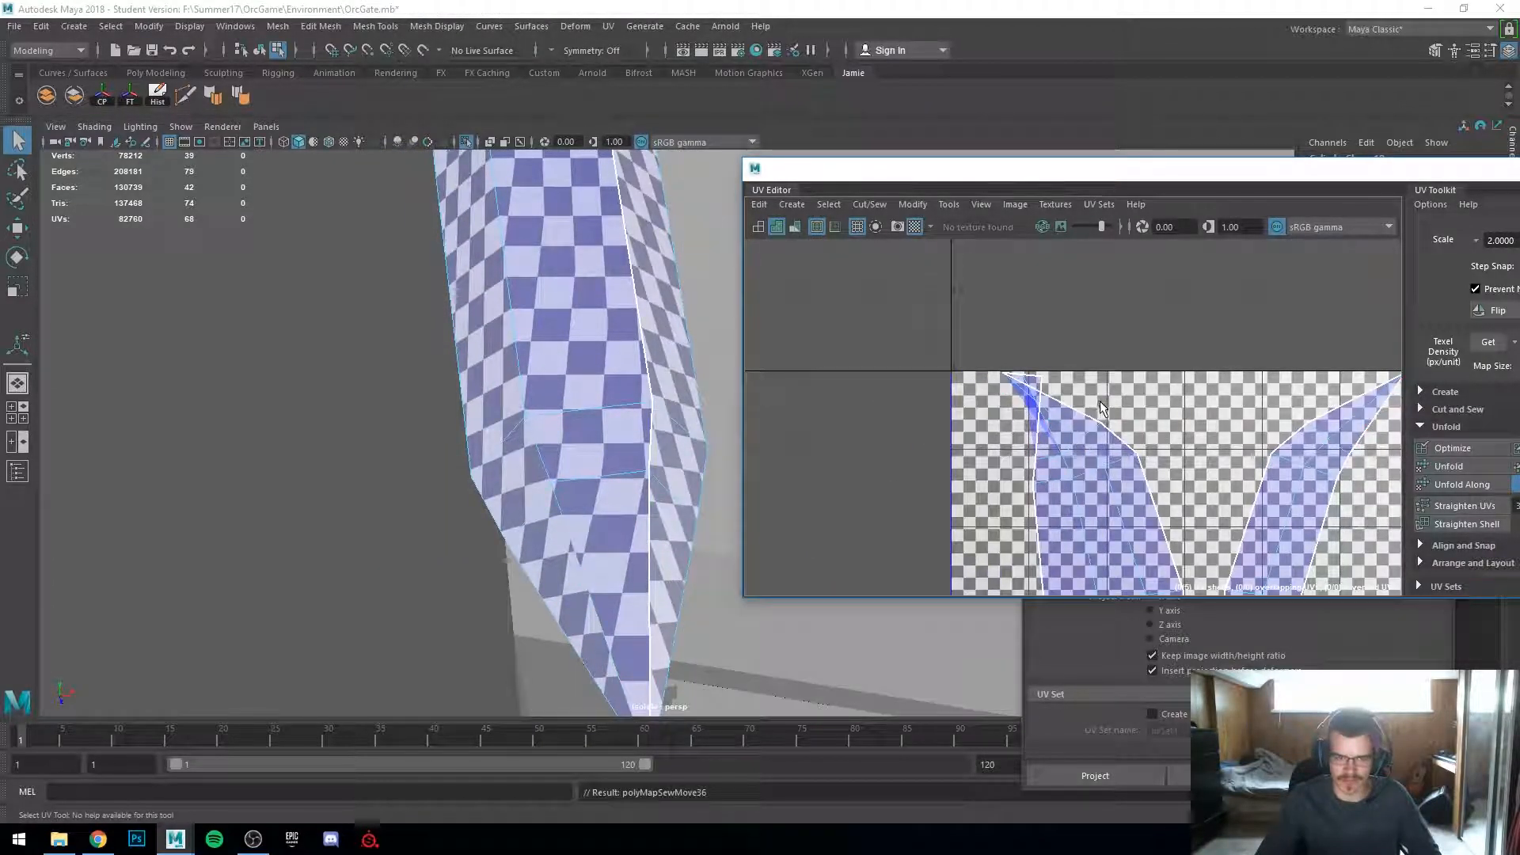
click(1047, 443)
key(ctrl+z)
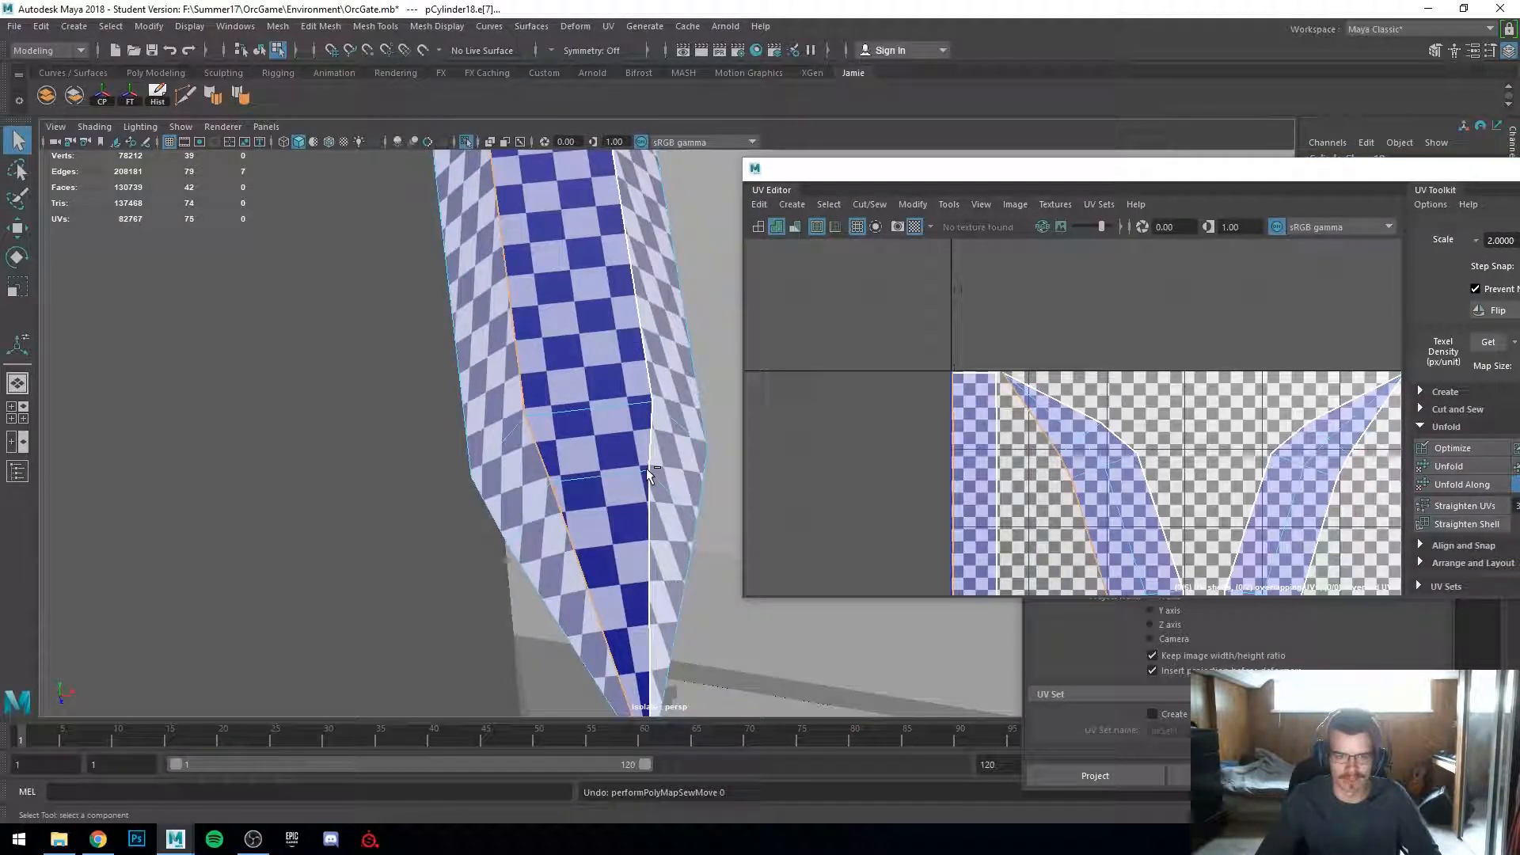
Step: Select the sloped plank piece and apply an Automatic UV projection to it
alt+drag(529, 513, 570, 471)
scroll(944, 463, down, 5)
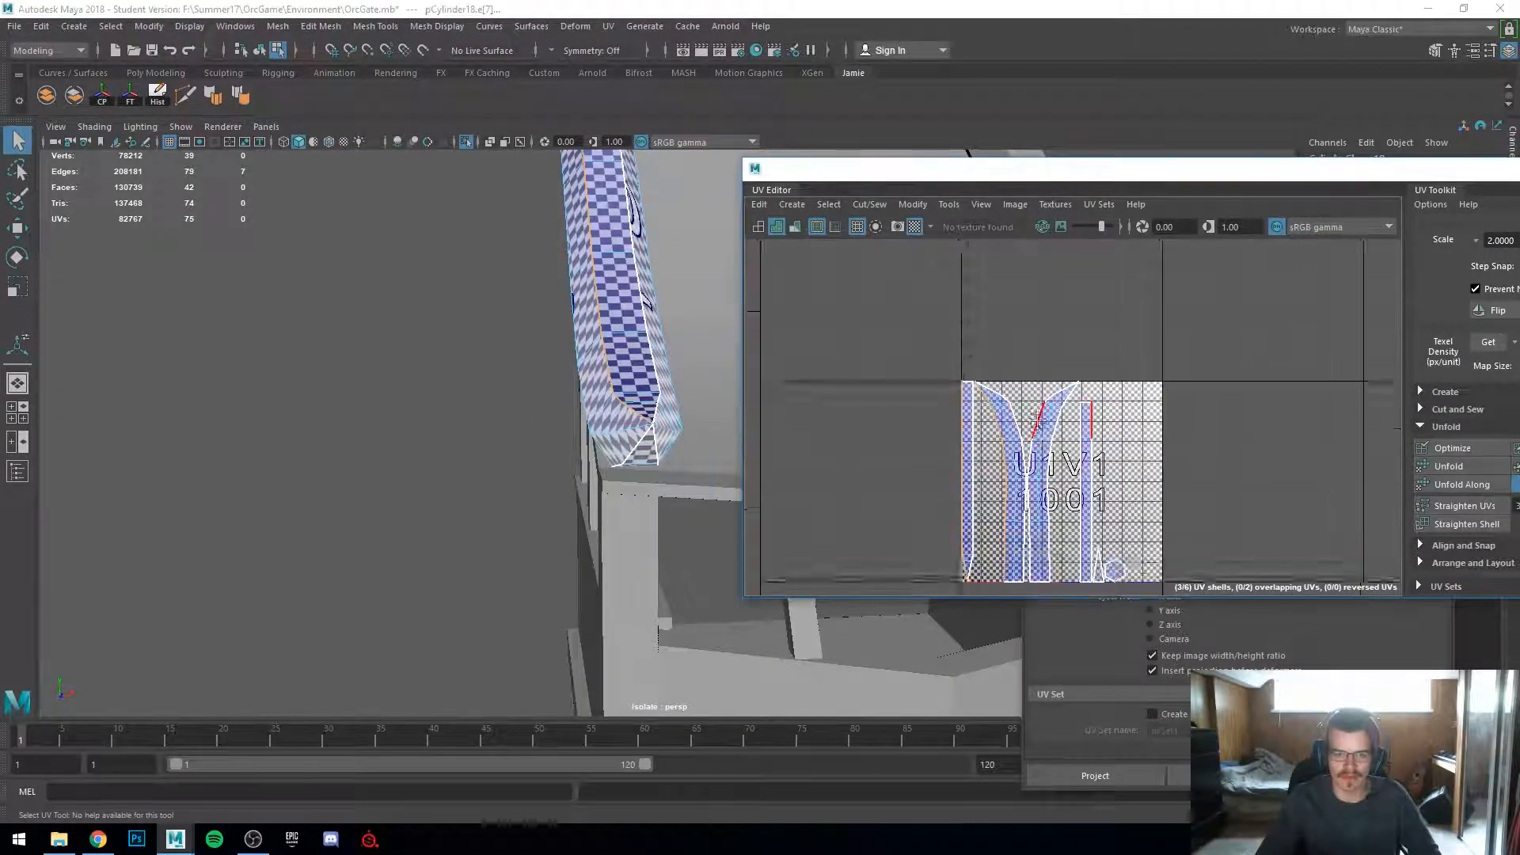
alt+drag(416, 343, 492, 380)
right_drag(502, 383, 605, 312)
click(458, 359)
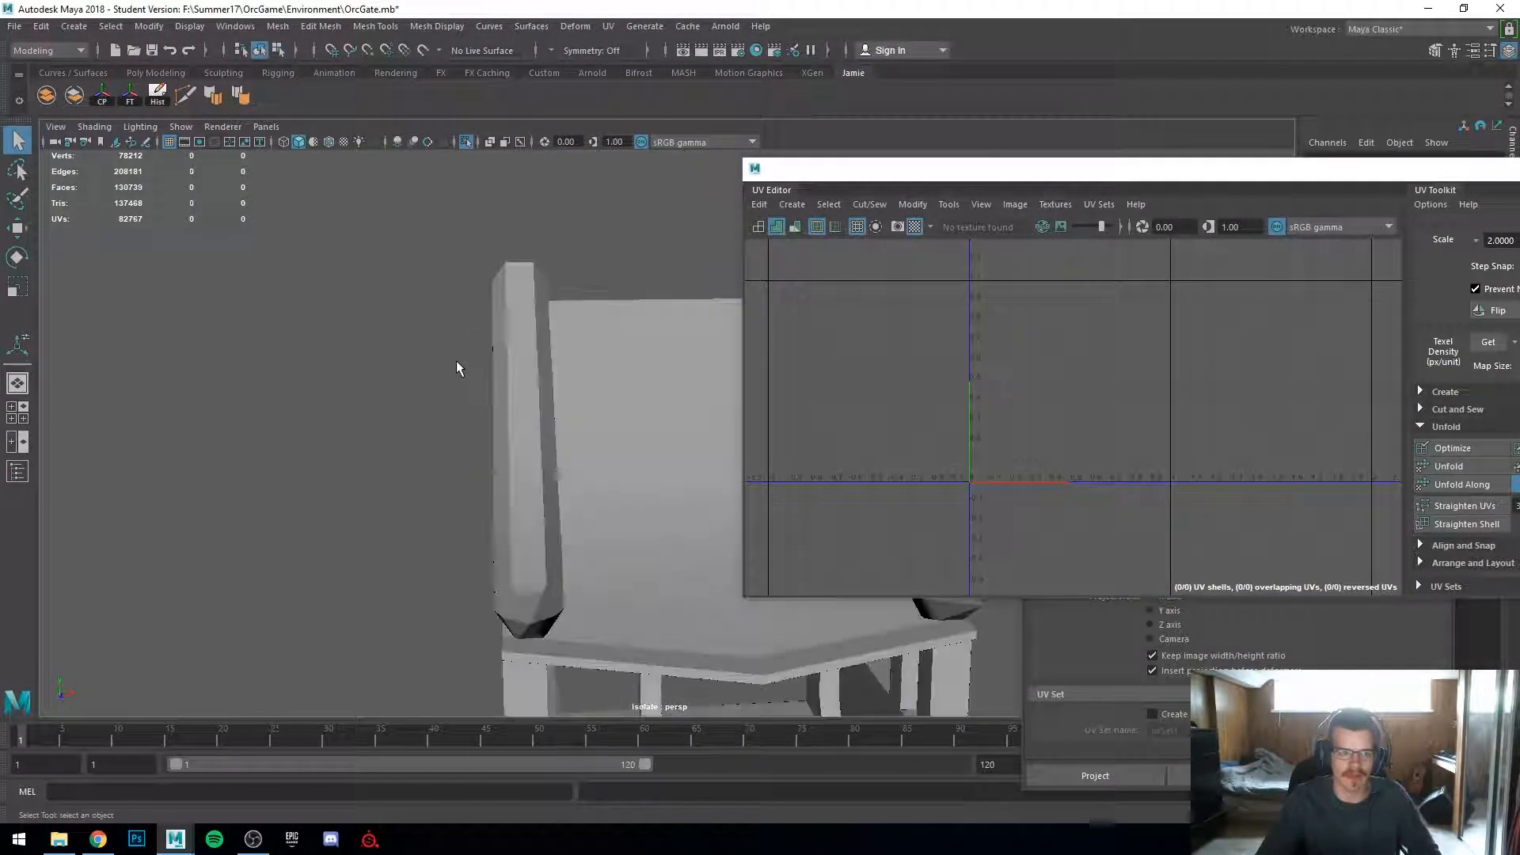
click(626, 519)
alt+drag(626, 519, 475, 506)
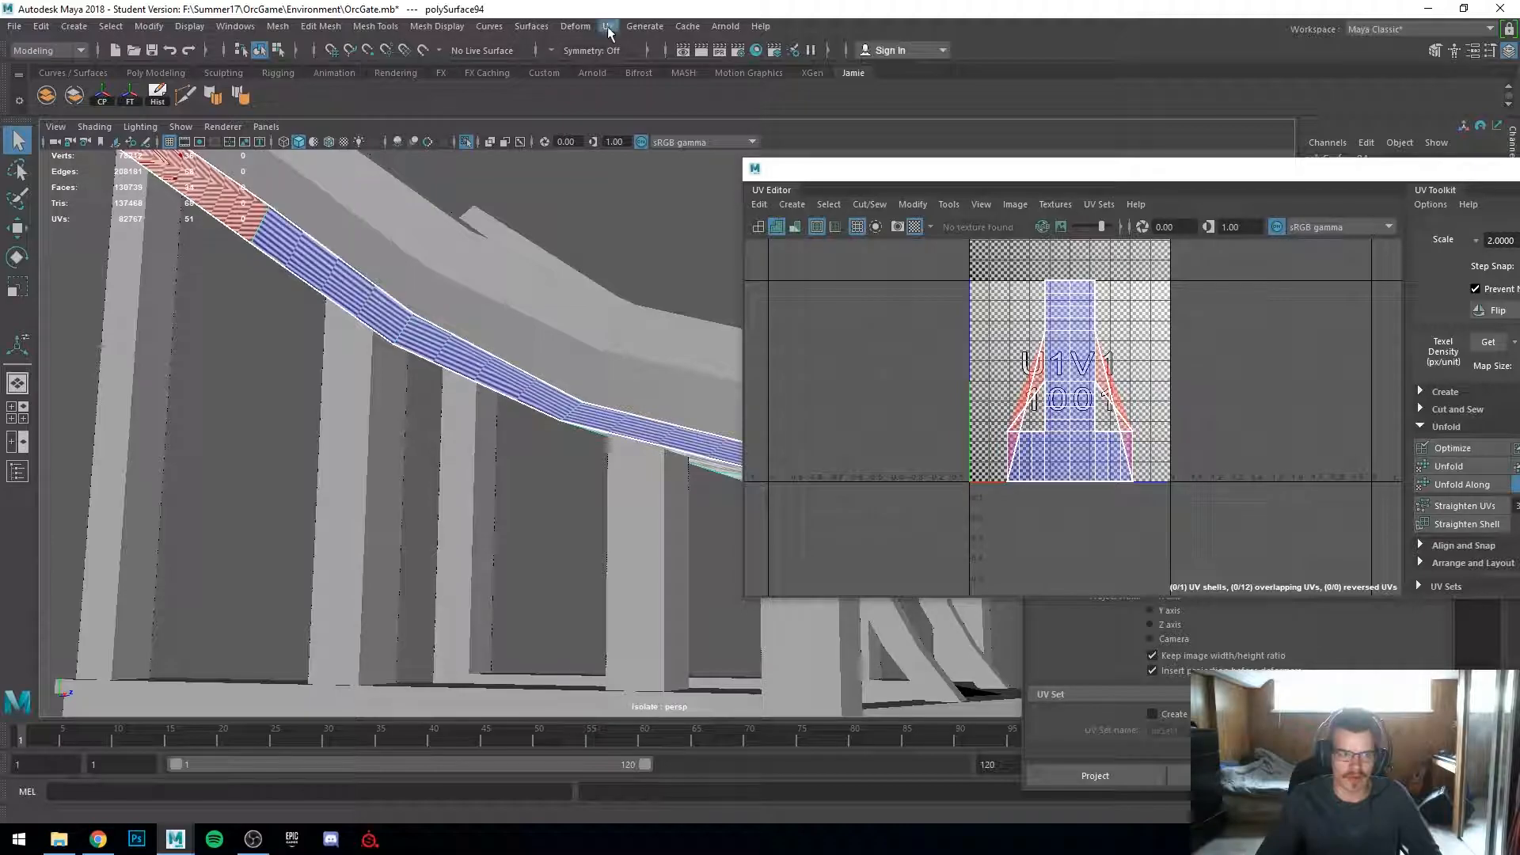
click(608, 28)
click(655, 119)
Step: Select a face on the plank and try moving its UV shell, then undo the move
alt+drag(583, 231, 491, 475)
click(525, 488)
shift+click(655, 485)
key(w)
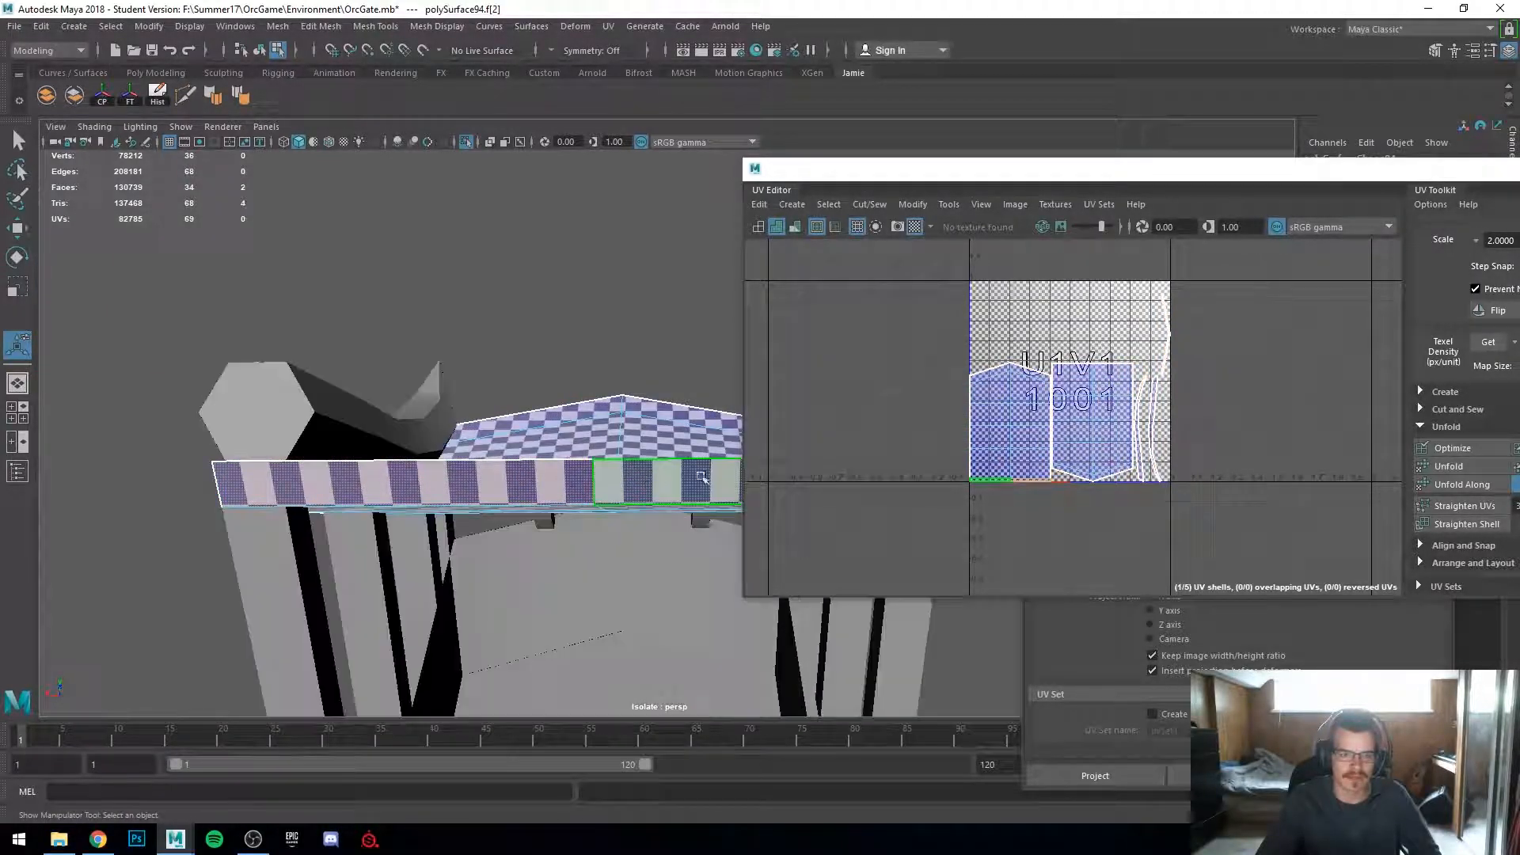
drag(1010, 482, 899, 400)
key(ctrl+z)
Step: Switch to UV selection, select the plank shell's border UVs and nudge them down to line up with the neighbouring shell
alt+drag(404, 451, 384, 558)
scroll(1034, 486, up, 6)
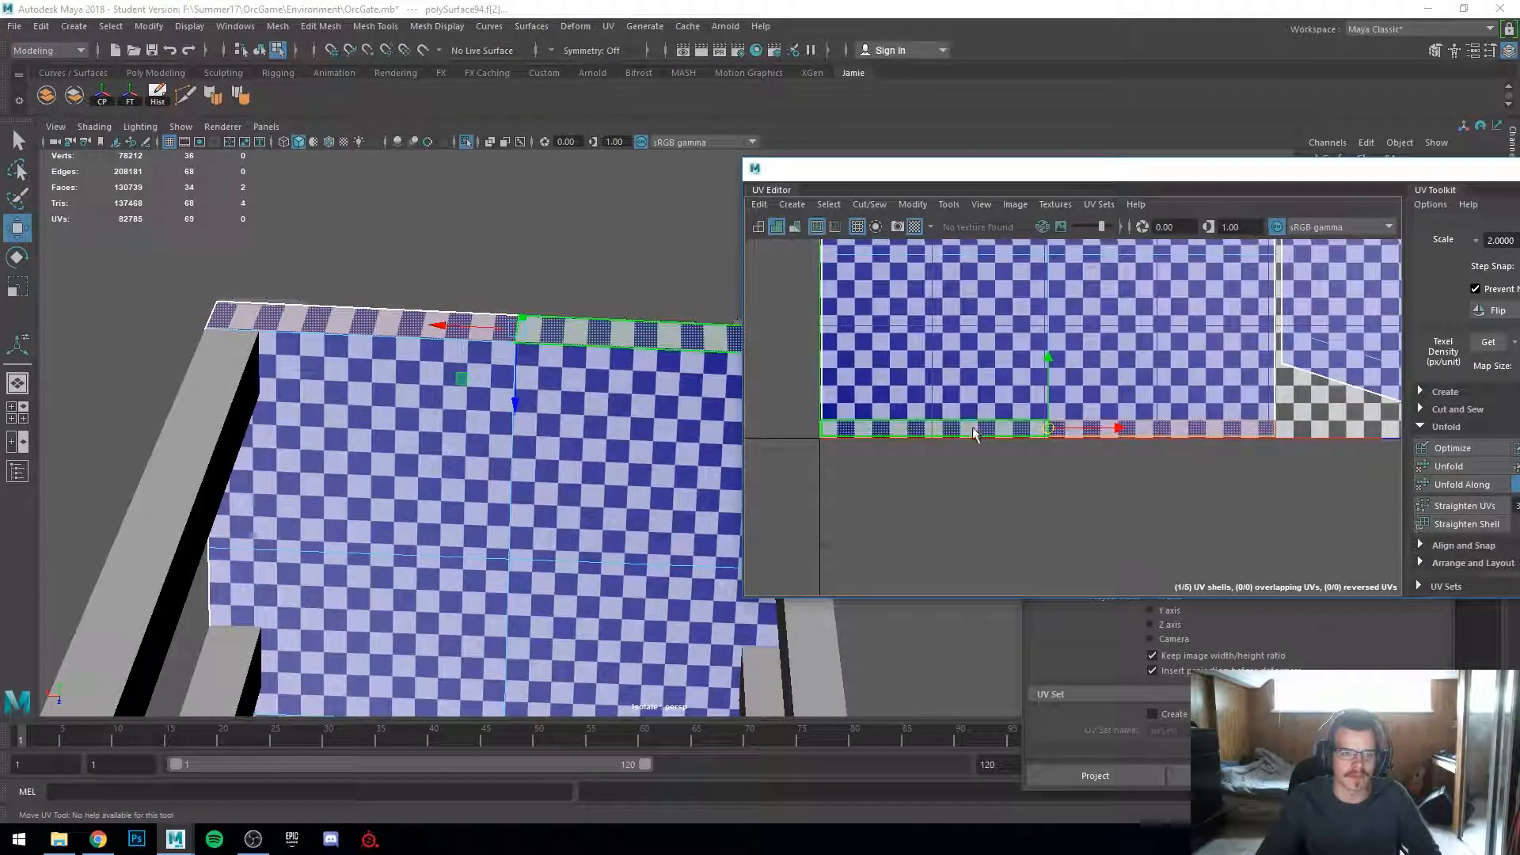
right_click(972, 424)
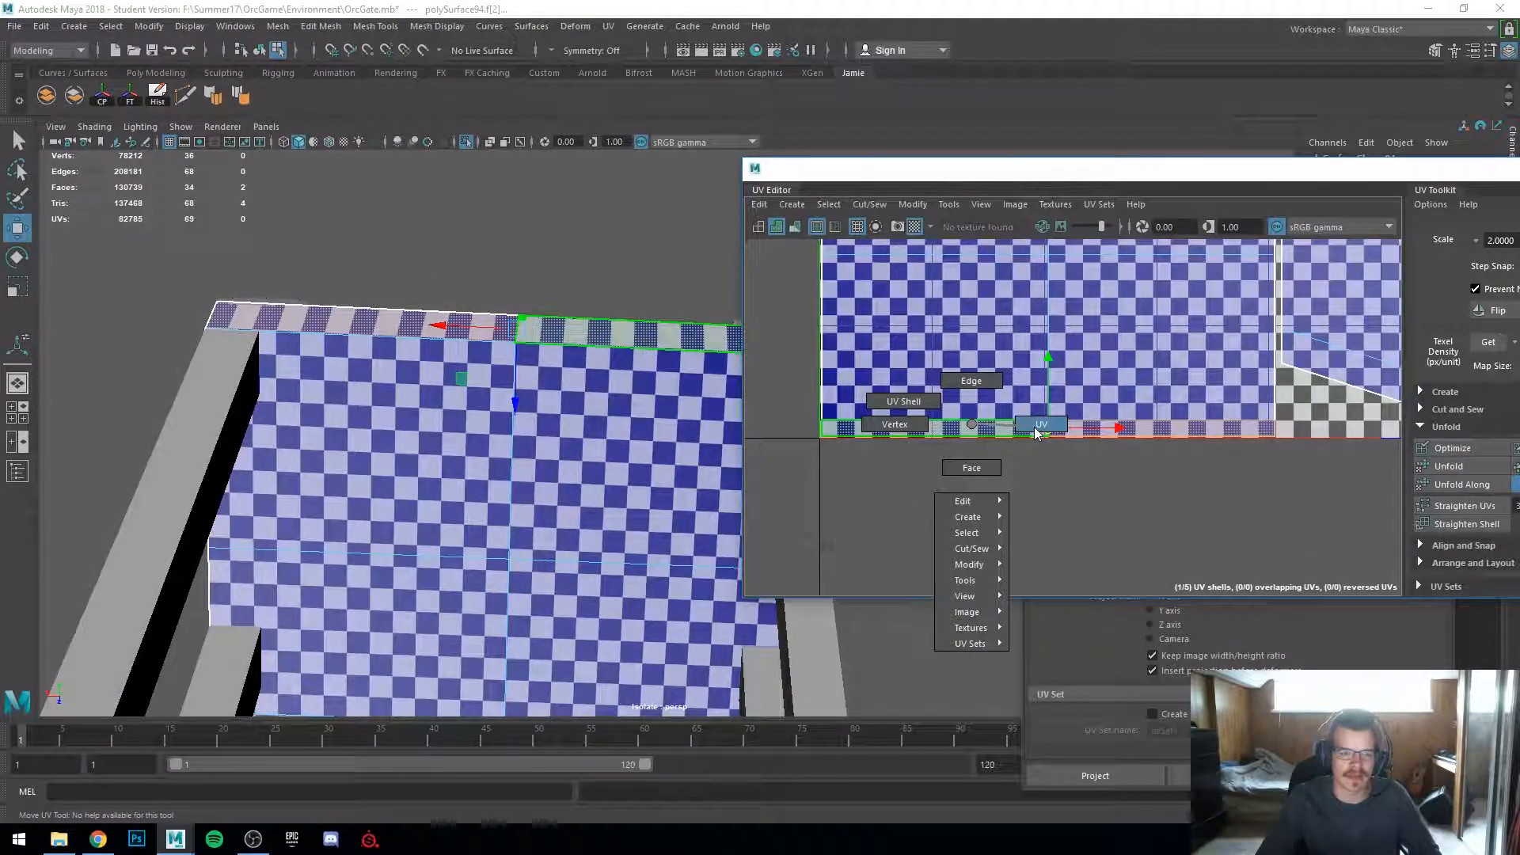
right_drag(1032, 427, 1035, 426)
scroll(878, 413, down, 2)
alt+drag(626, 586, 644, 493)
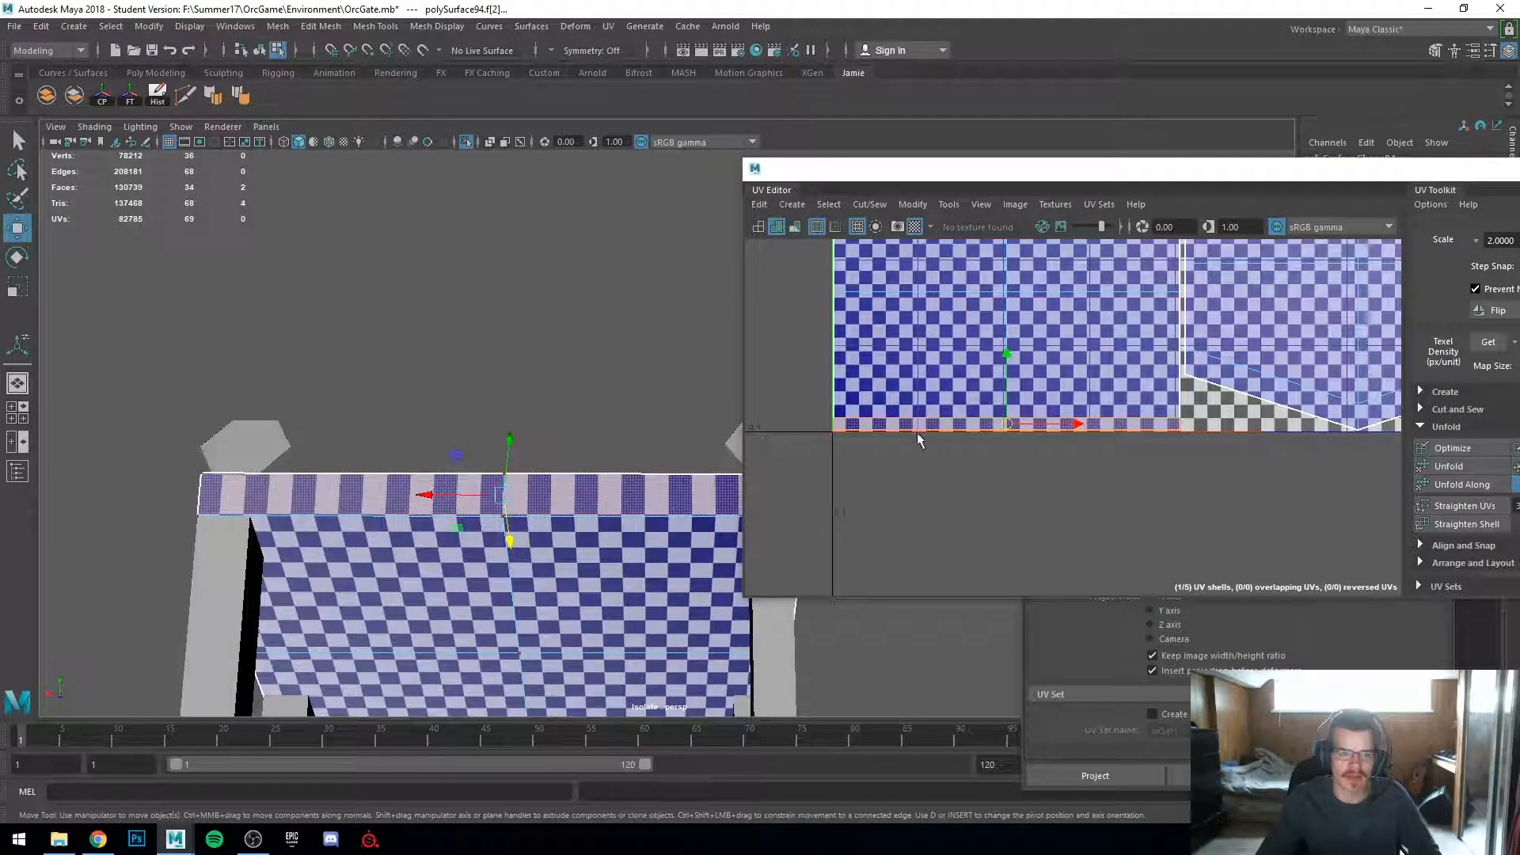
right_drag(905, 427, 851, 432)
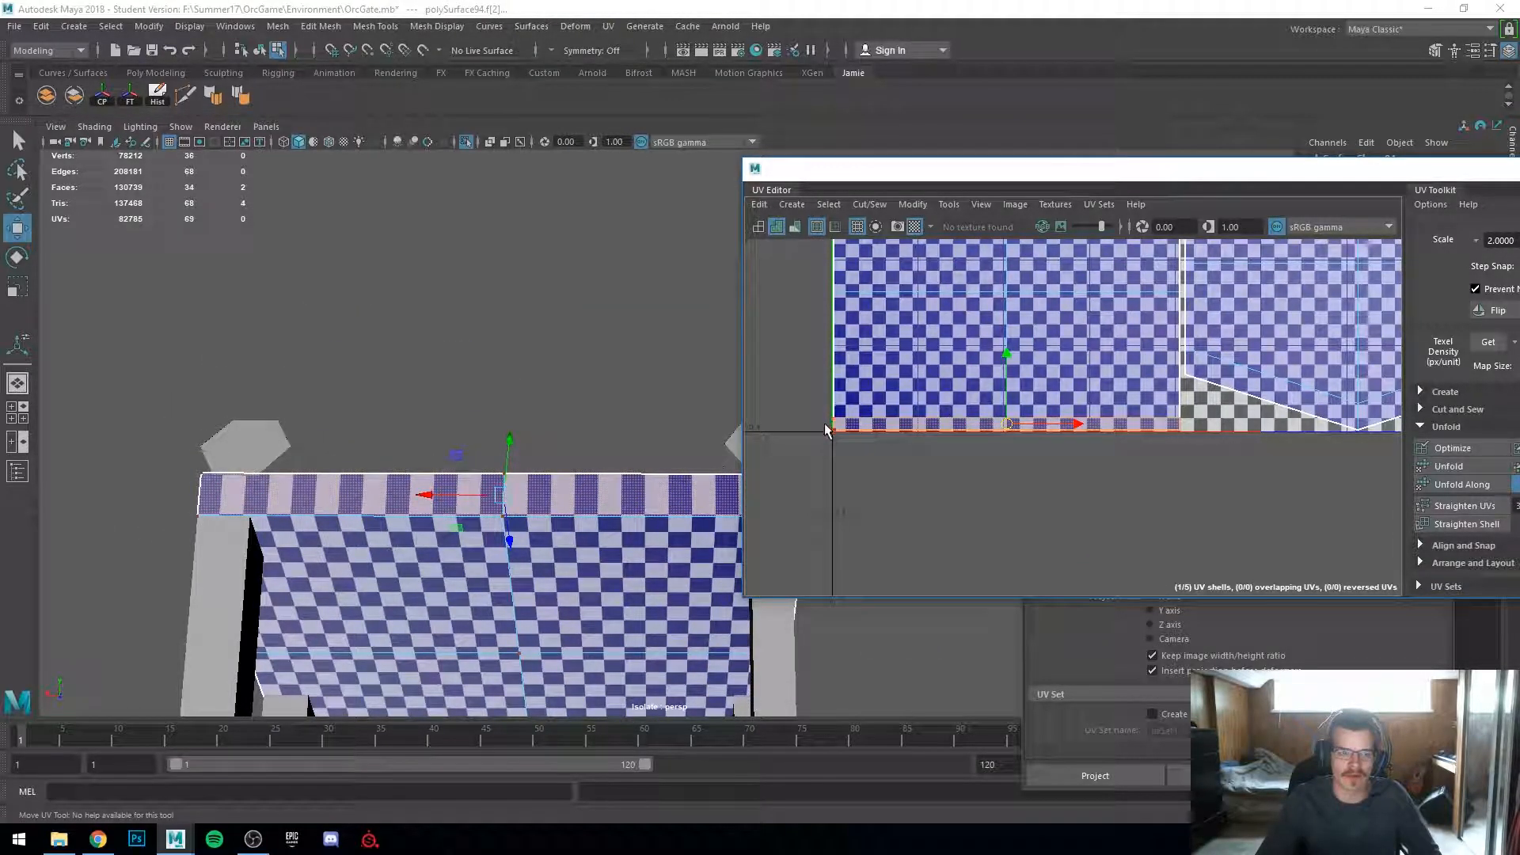
drag(1192, 460, 1192, 462)
drag(1005, 363, 1011, 380)
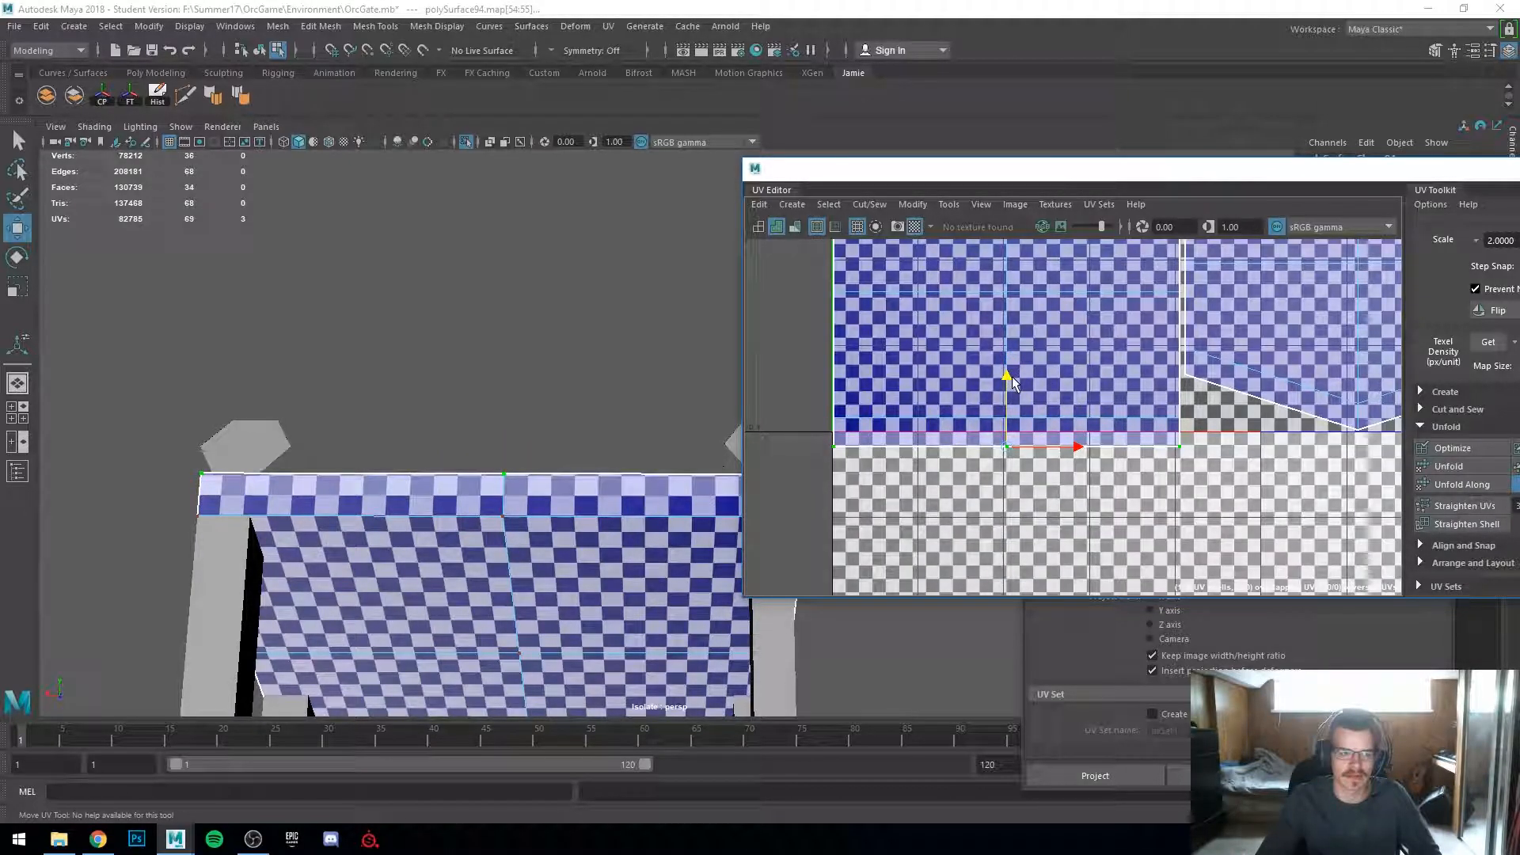
alt+right_drag(377, 515, 505, 507)
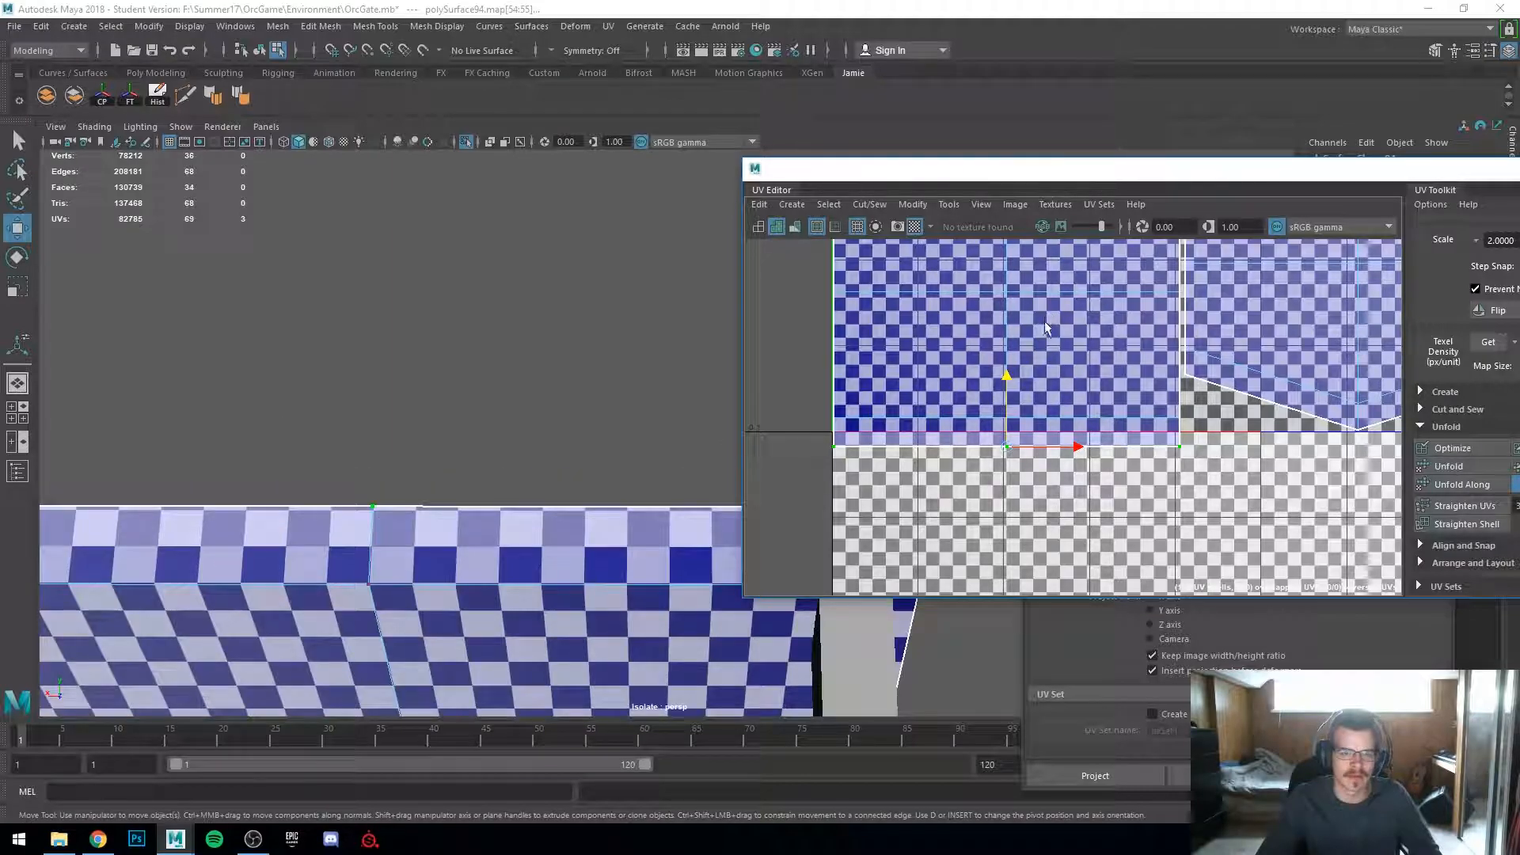
drag(1007, 375, 1007, 381)
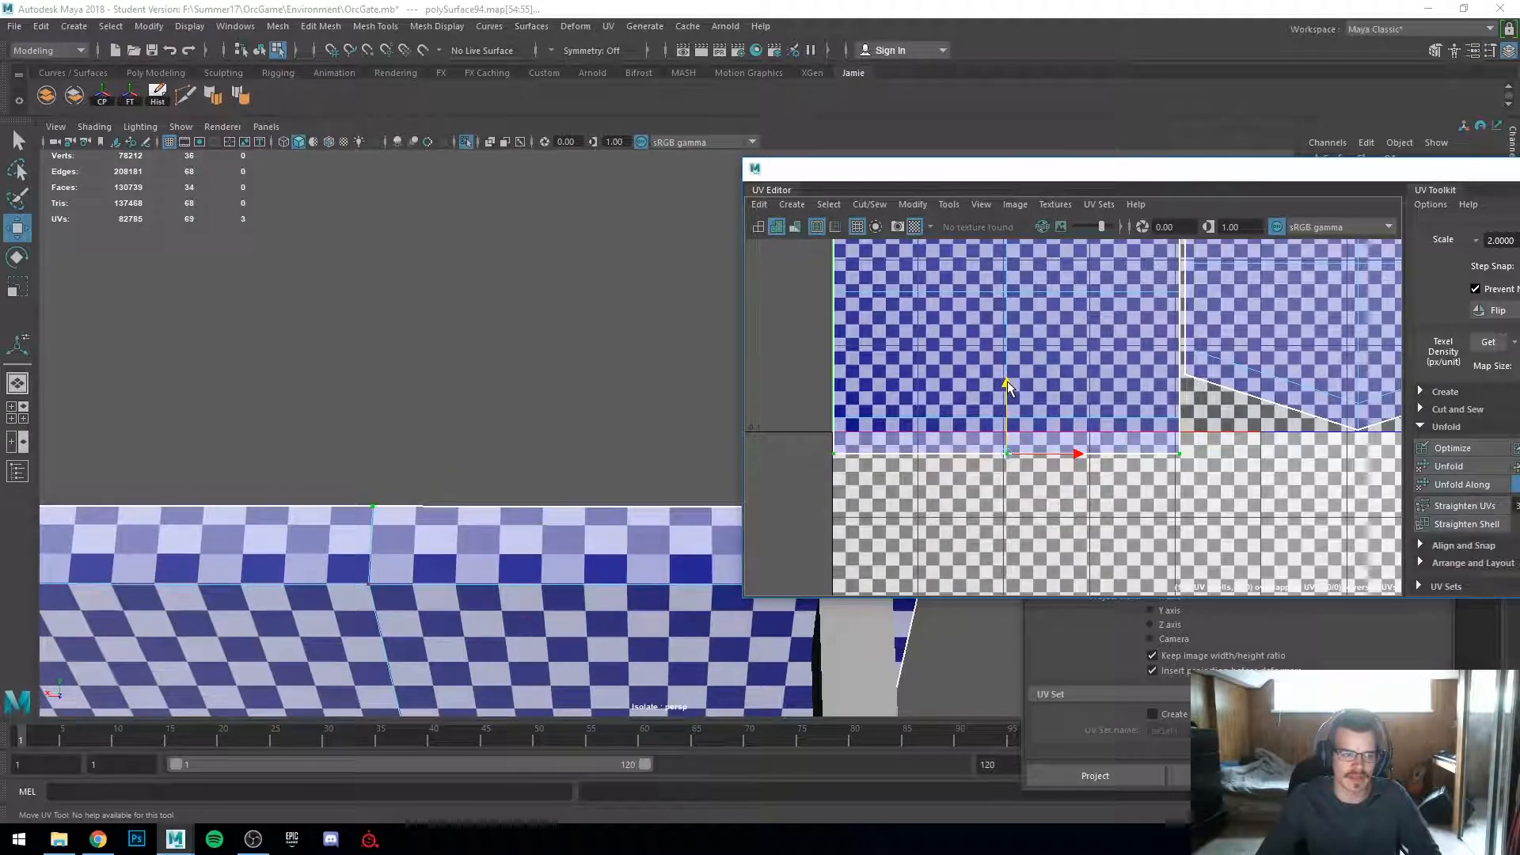
key(ctrl+z)
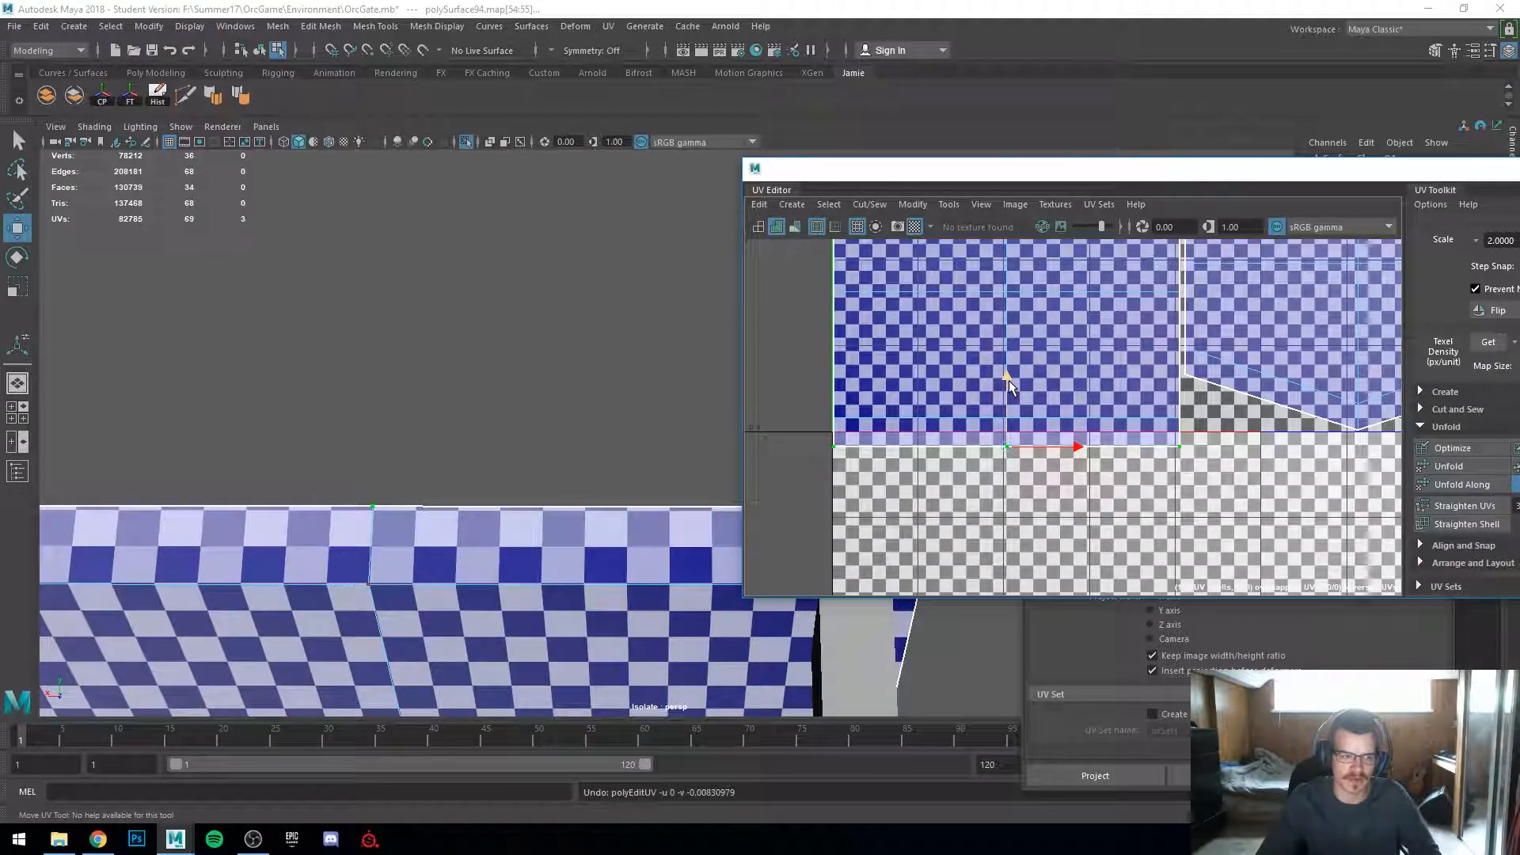
drag(1012, 373, 1015, 372)
scroll(1013, 360, down, 6)
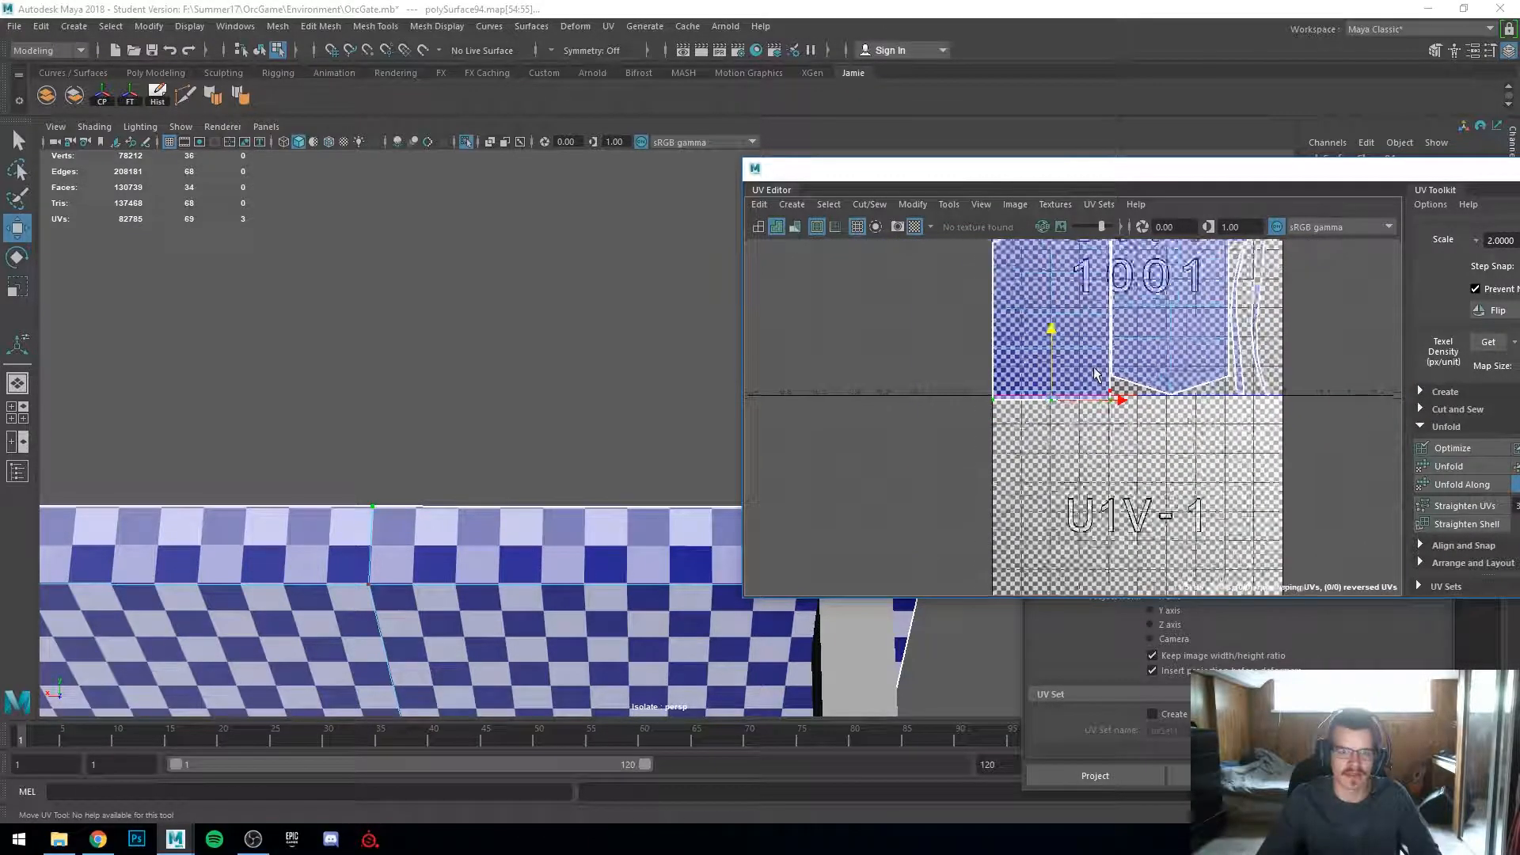
scroll(492, 594, down, 3)
alt+drag(492, 594, 534, 497)
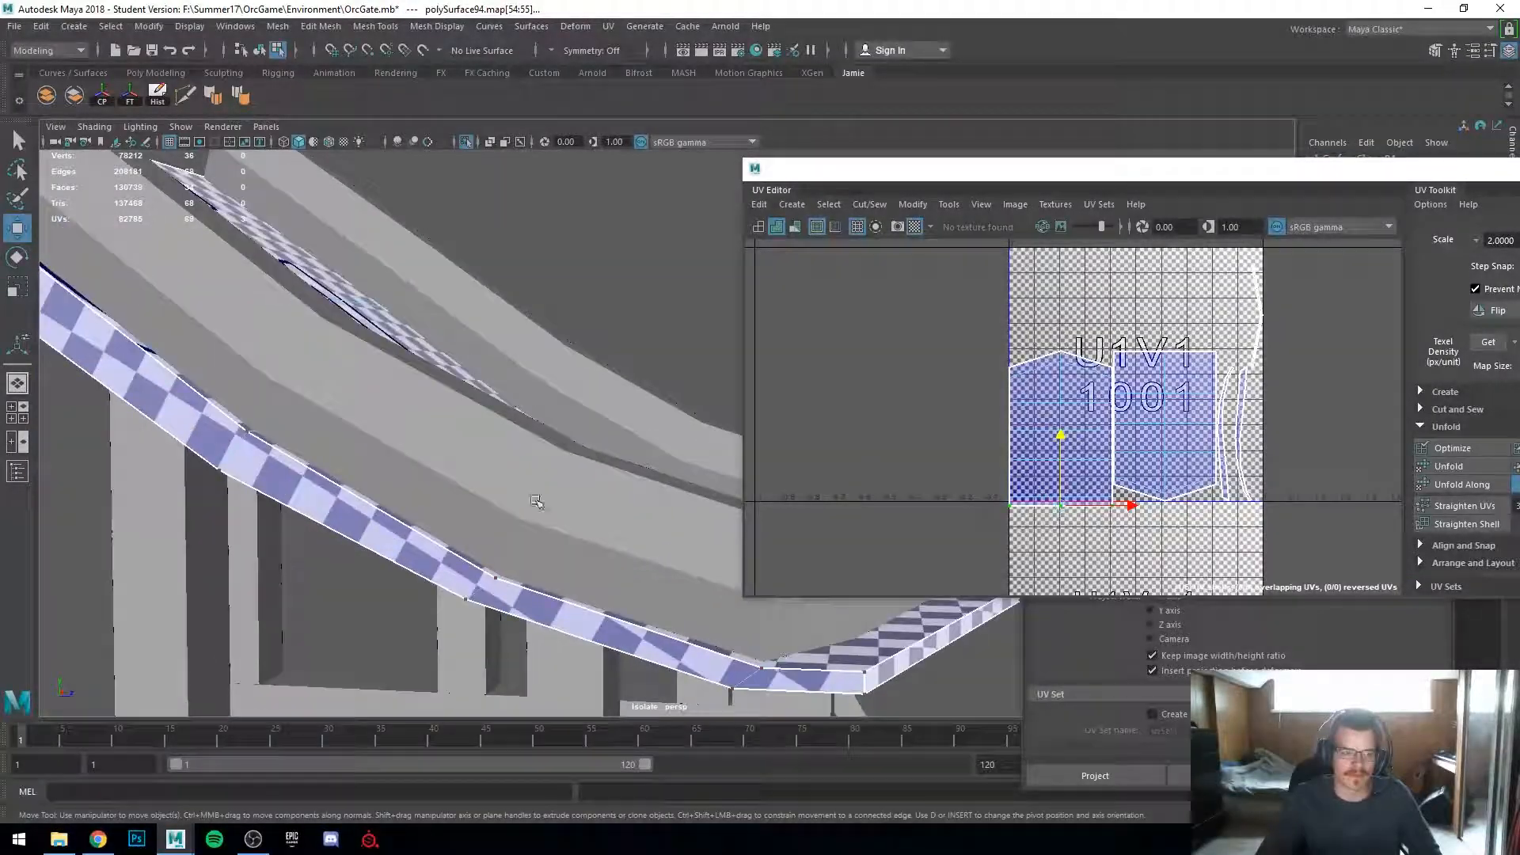
Step: Select the sloped plank's top faces and unfold their UVs
alt+drag(525, 603, 496, 615)
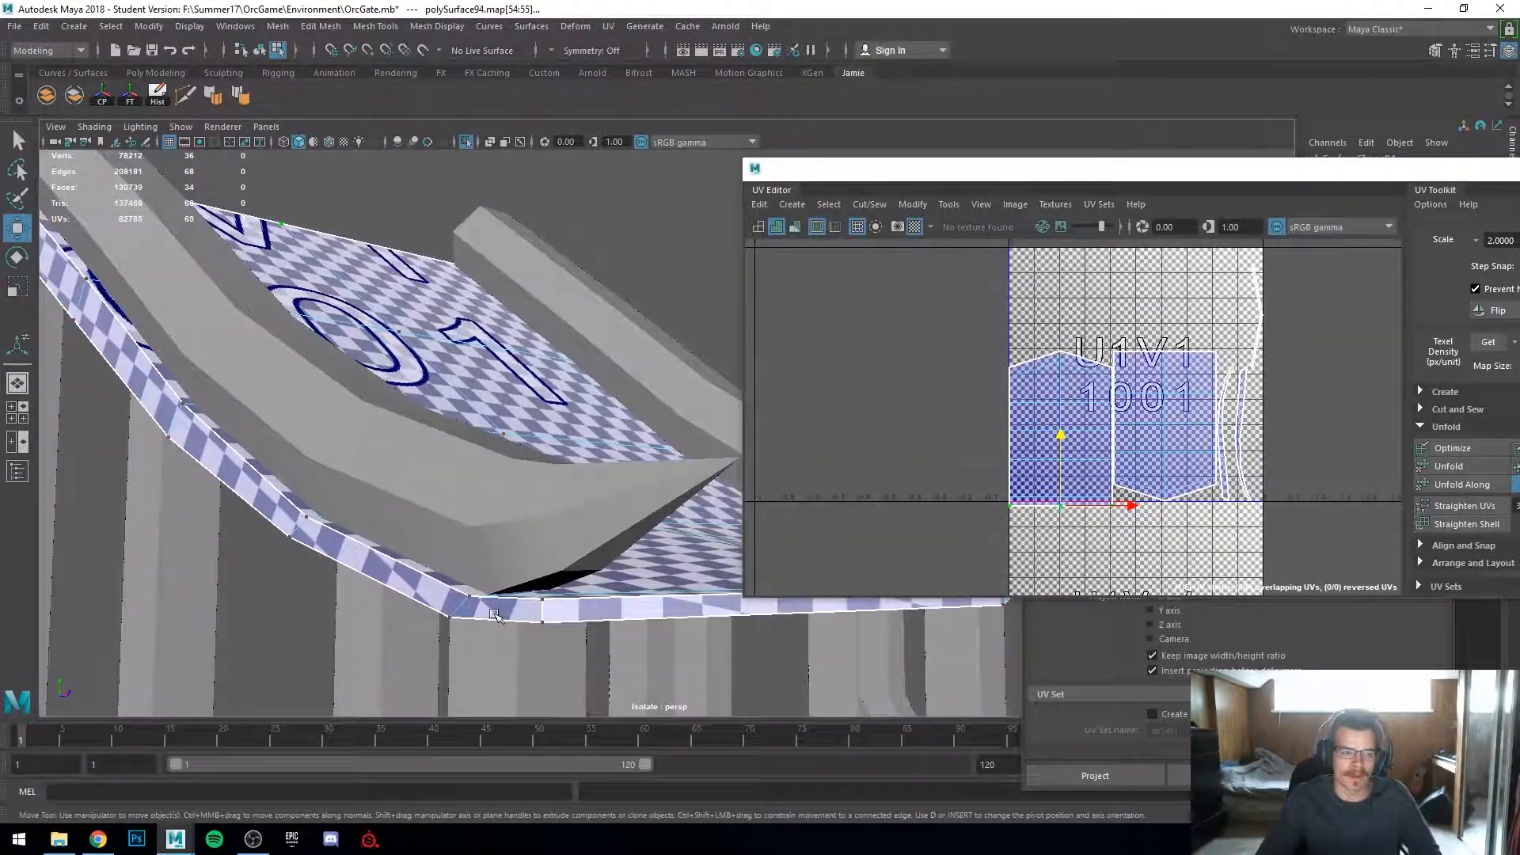
right_drag(423, 589, 492, 433)
click(427, 586)
scroll(1290, 444, up, 2)
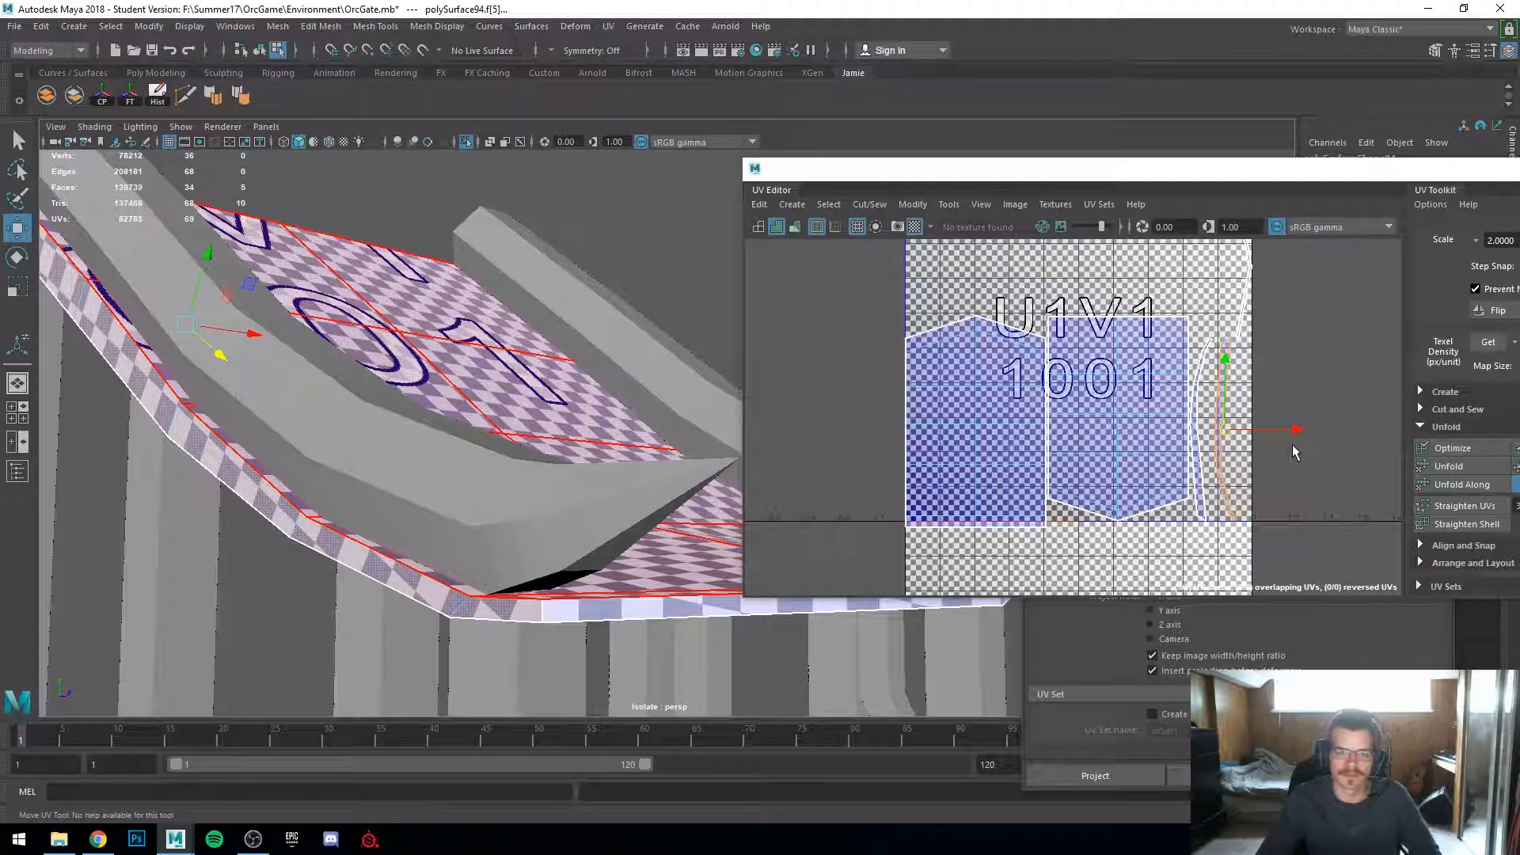
click(1470, 467)
Step: Select the plank's front edge strip and unfold it, then undo that unfold
alt+drag(681, 477, 502, 494)
click(502, 613)
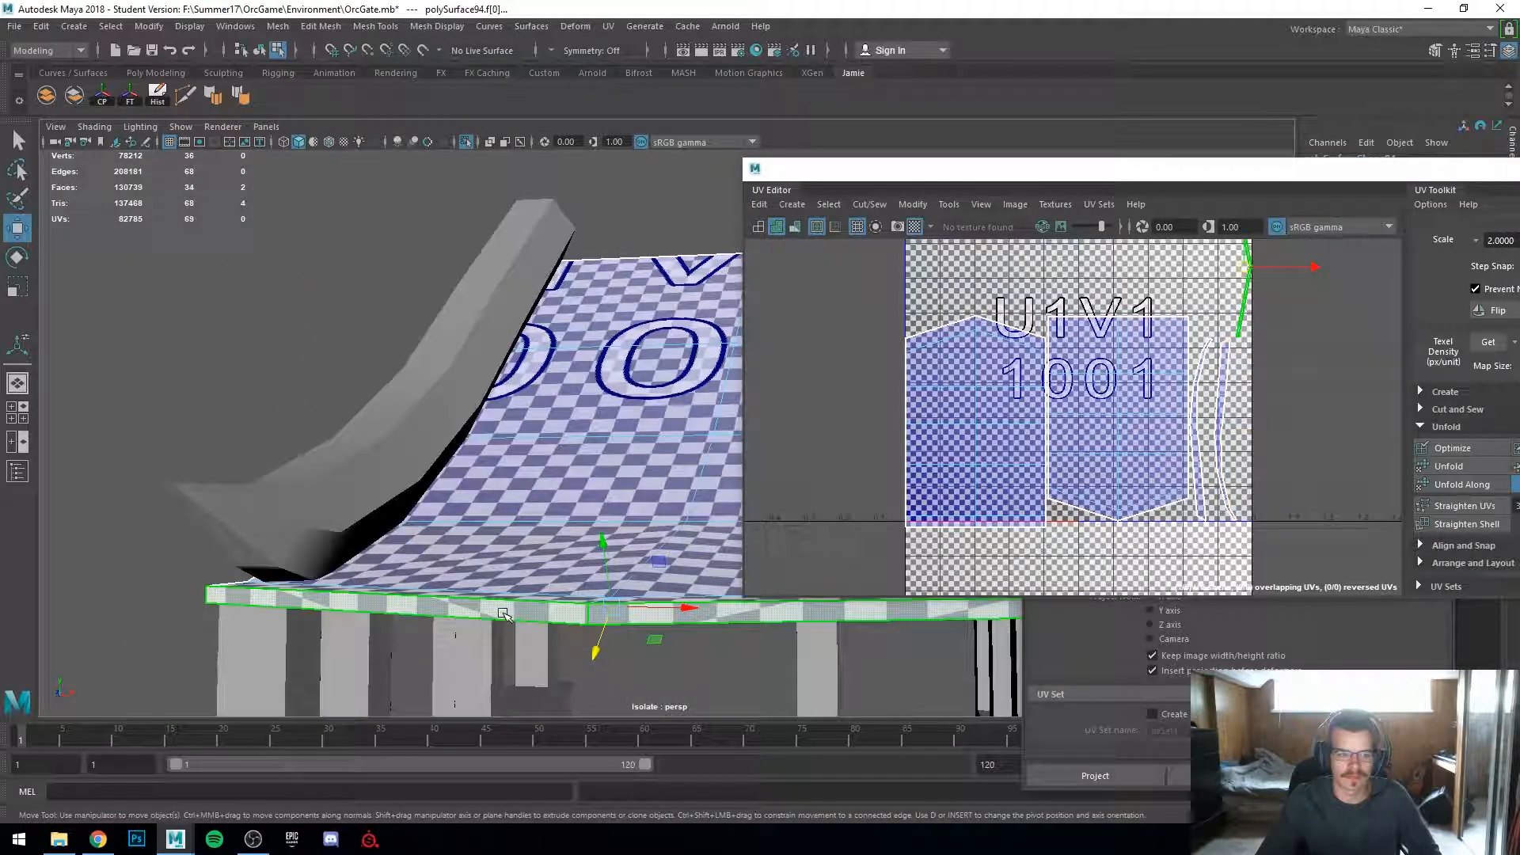
key(g)
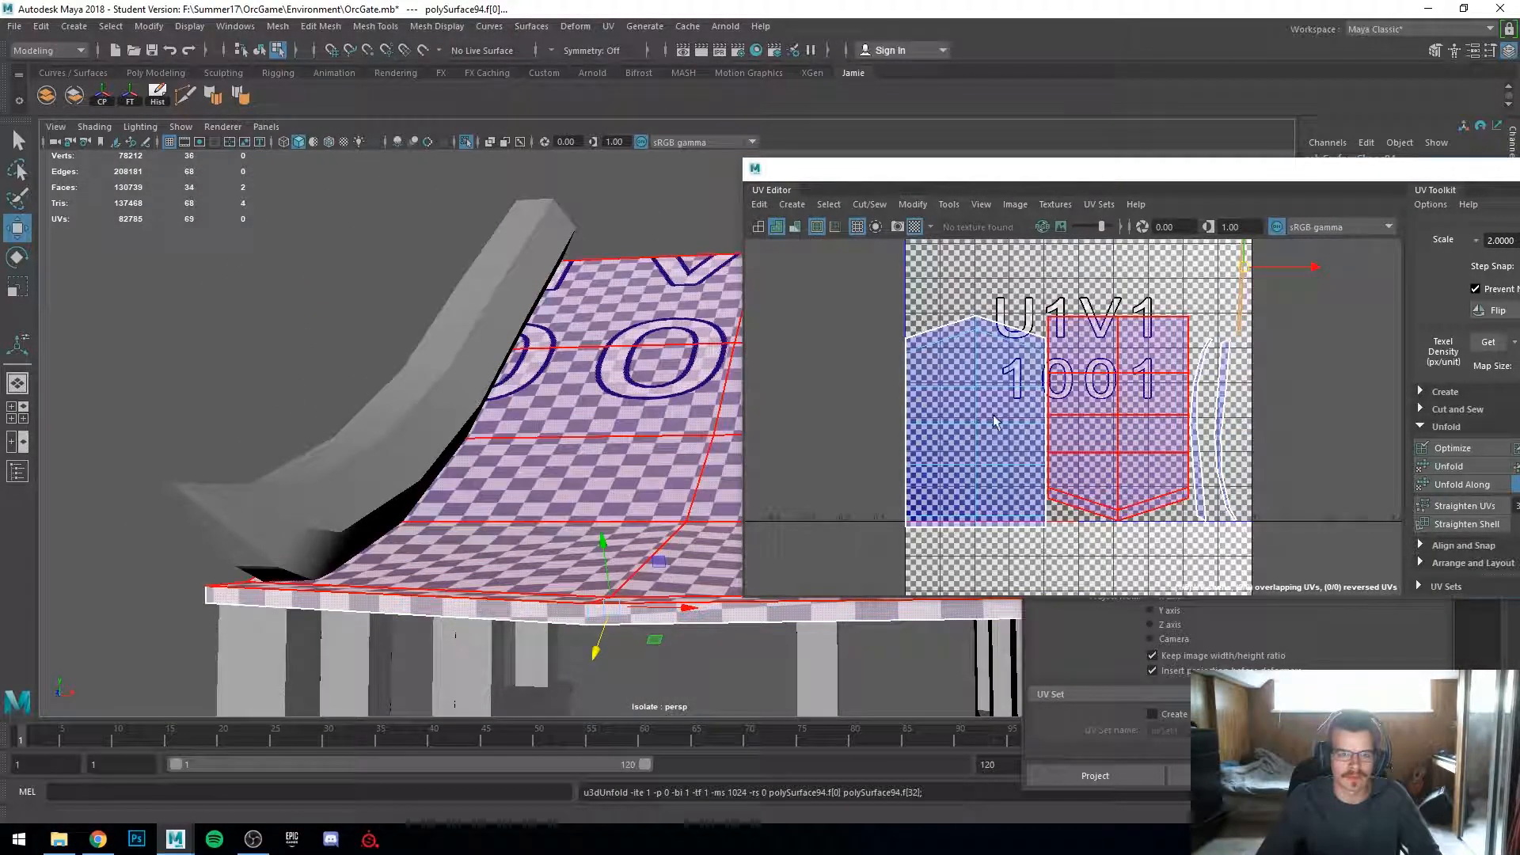
alt+middle_drag(1080, 378, 1021, 550)
key(ctrl+z)
click(806, 538)
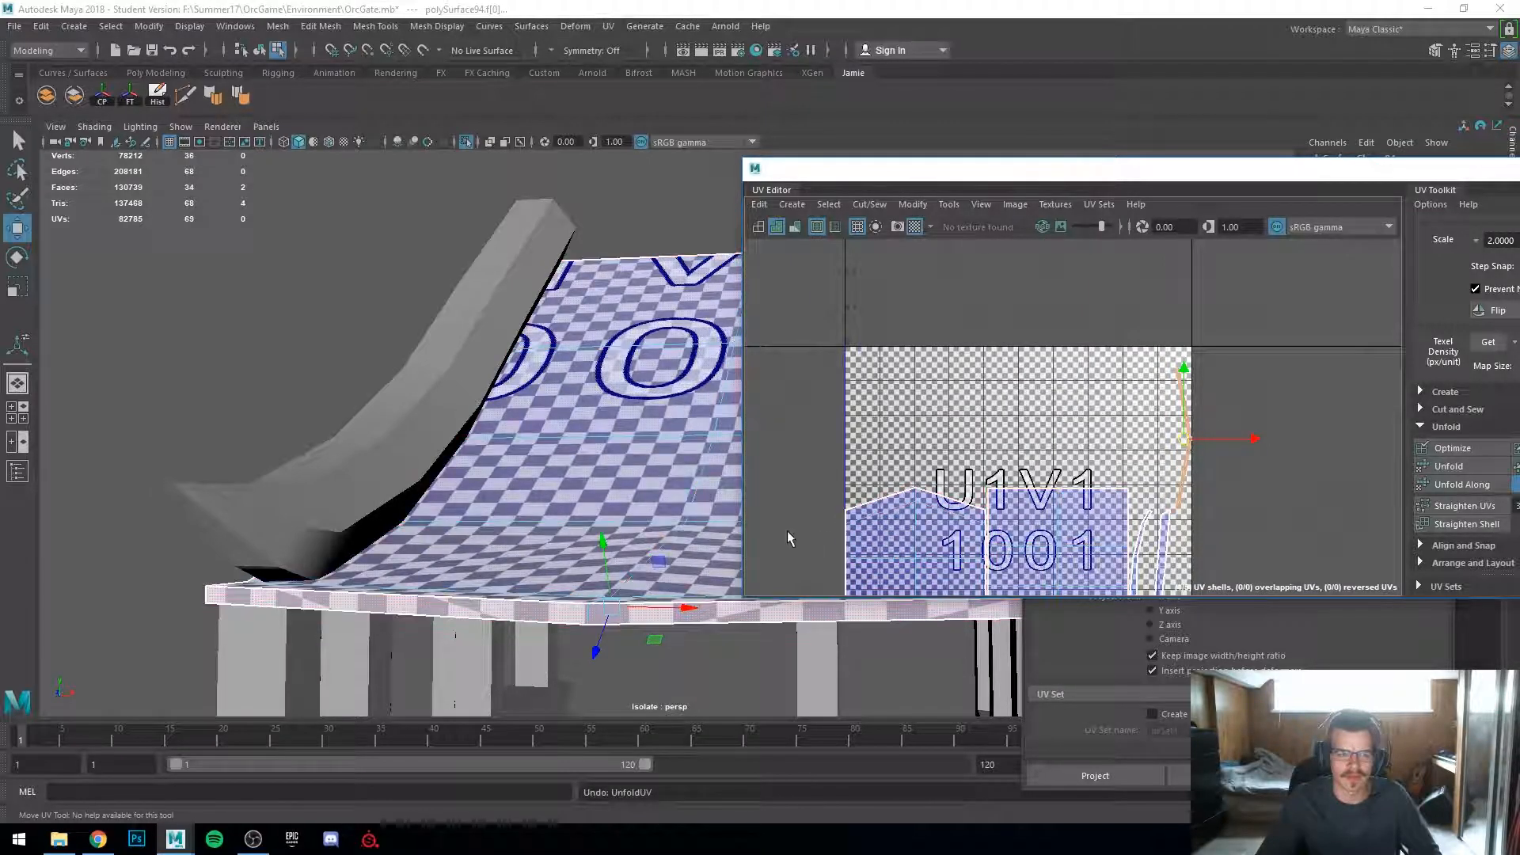
Step: Select the faces on the plank's underside and unfold their UVs
alt+drag(623, 520, 519, 559)
click(541, 579)
alt+drag(480, 618, 546, 432)
click(549, 423)
click(549, 423)
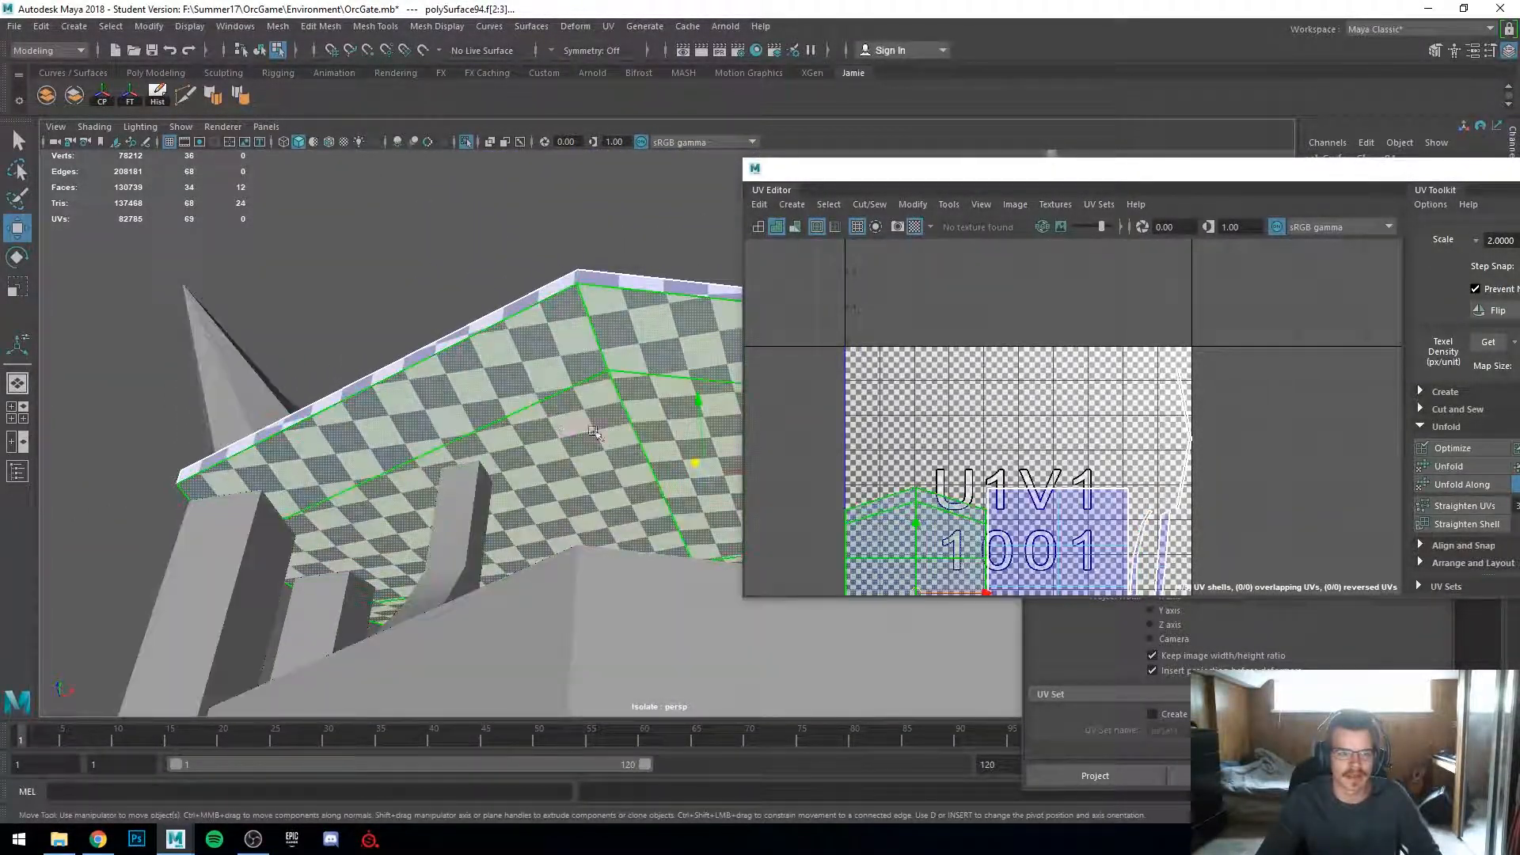
click(1452, 467)
Step: Select another face on the plank and repeat the unfold on its shell
alt+drag(465, 430, 103, 614)
click(567, 484)
key(g)
click(378, 584)
alt+drag(687, 623, 483, 609)
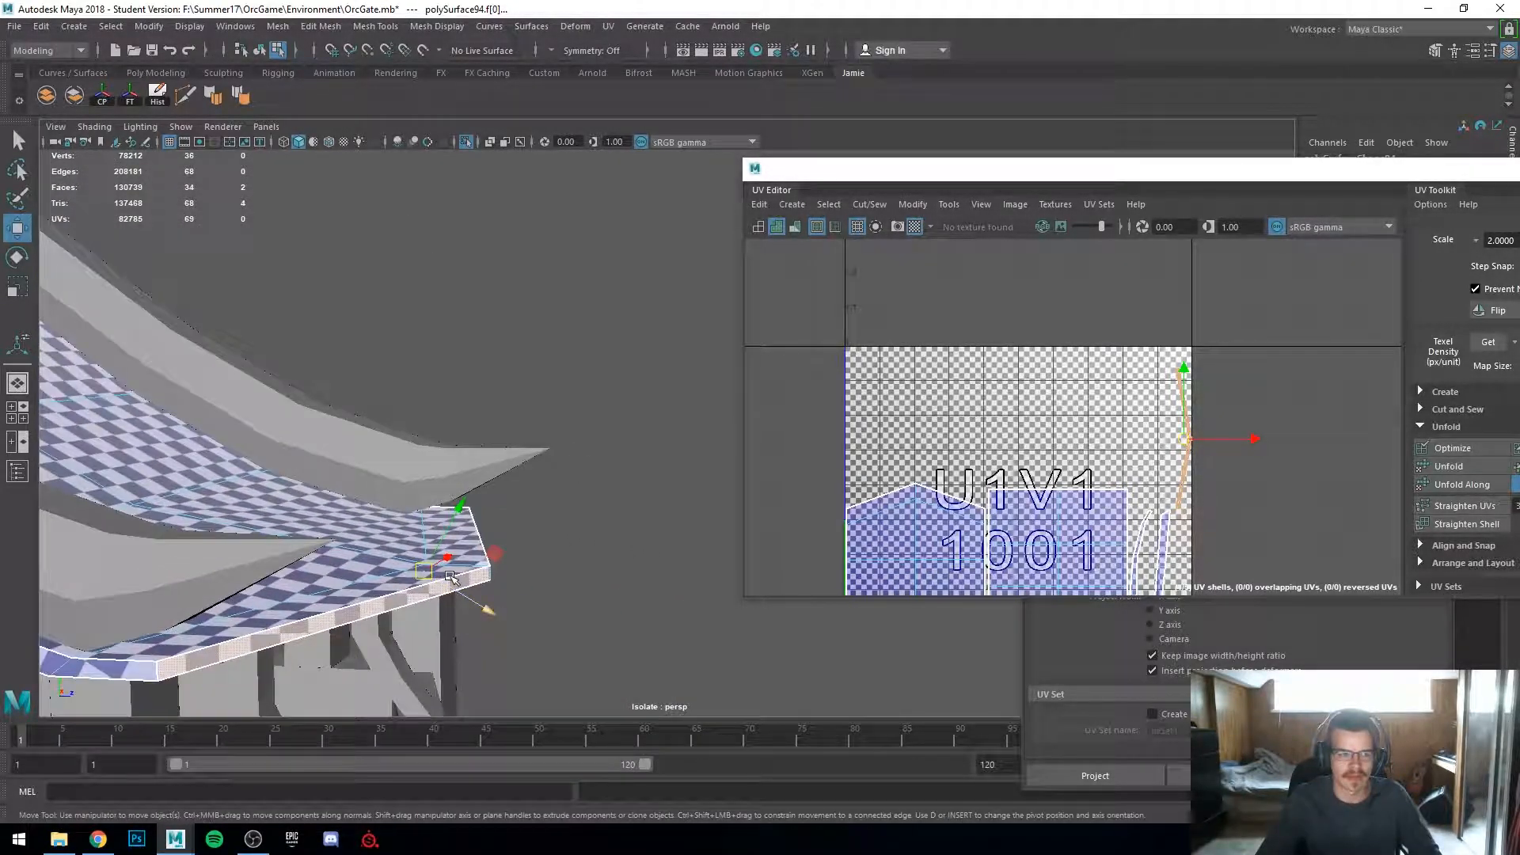
Step: Apply a Planar Mapping projection along the Z axis to the selected plank face
ctrl+shift+right_click(449, 576)
click(392, 576)
click(1164, 627)
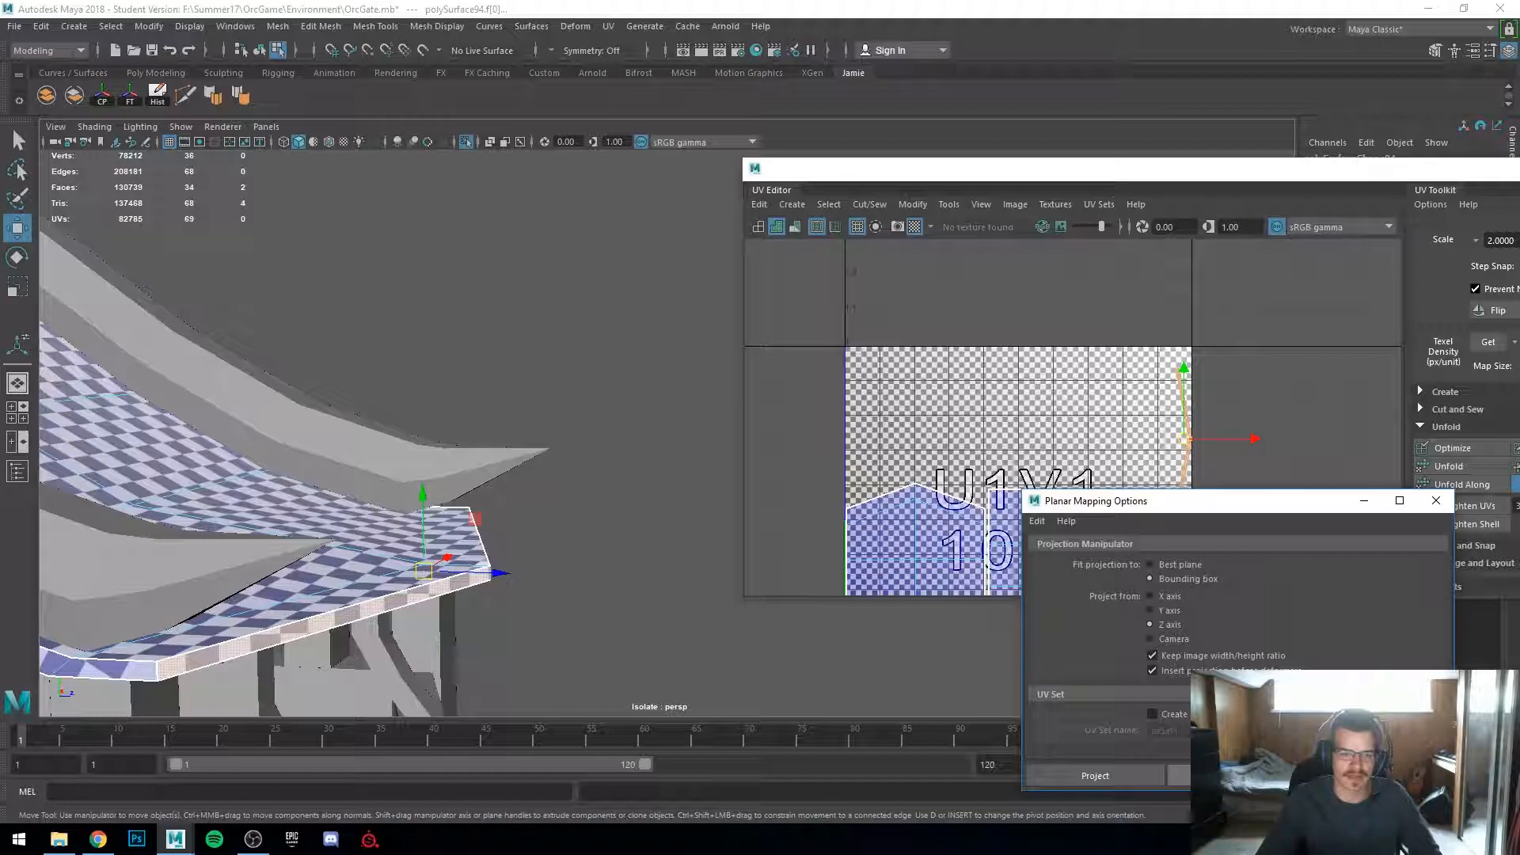
click(1179, 776)
Step: Select the plank's top faces and apply a Planar Mapping projection along the X axis
alt+drag(593, 646, 444, 648)
key(f)
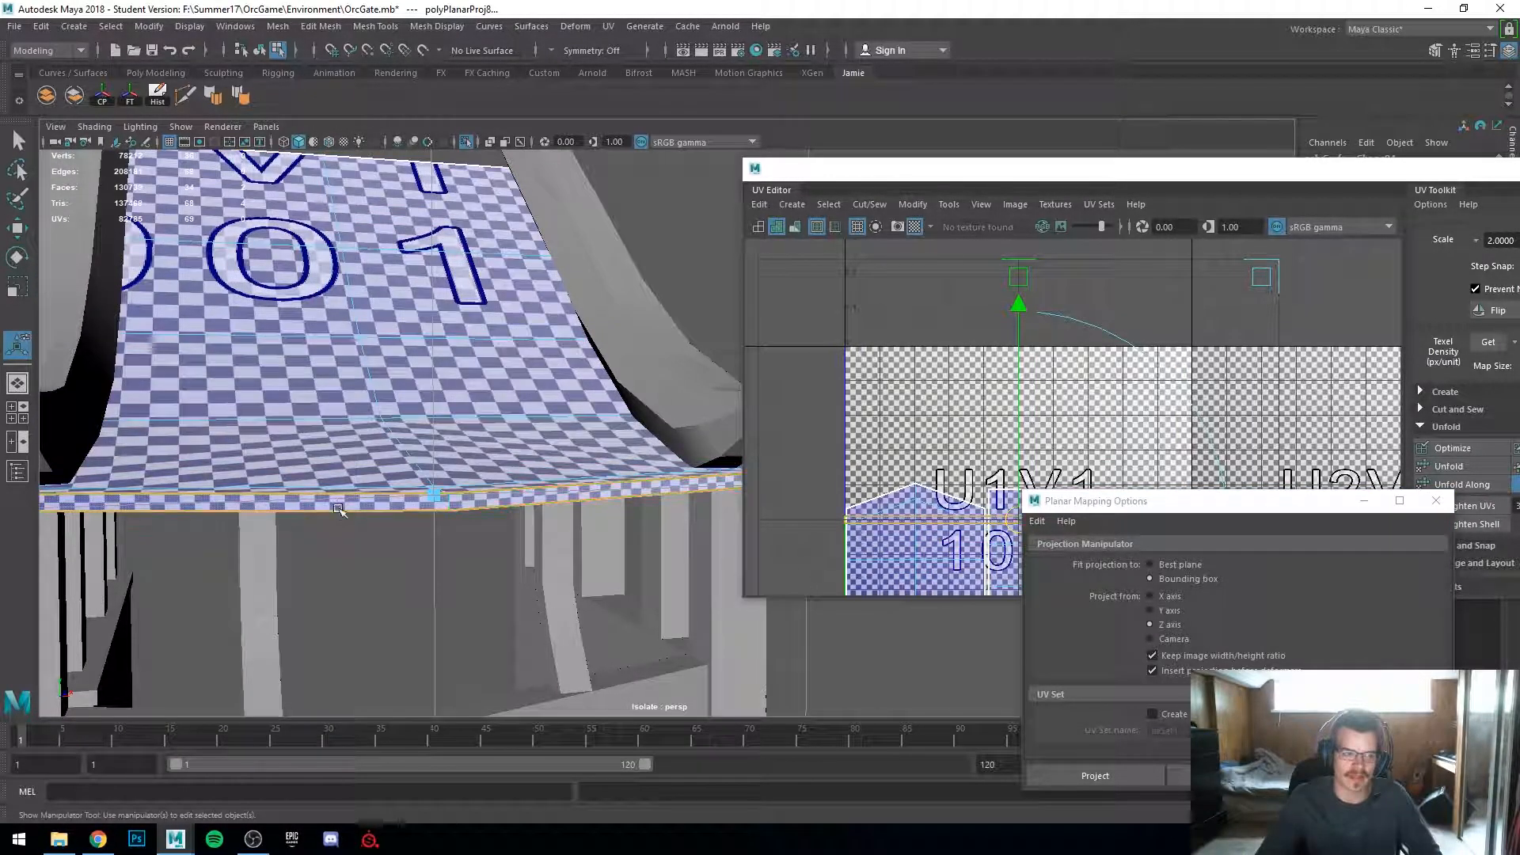
alt+drag(340, 500, 483, 548)
click(695, 625)
alt+drag(689, 621, 492, 588)
shift+click(560, 565)
key(w)
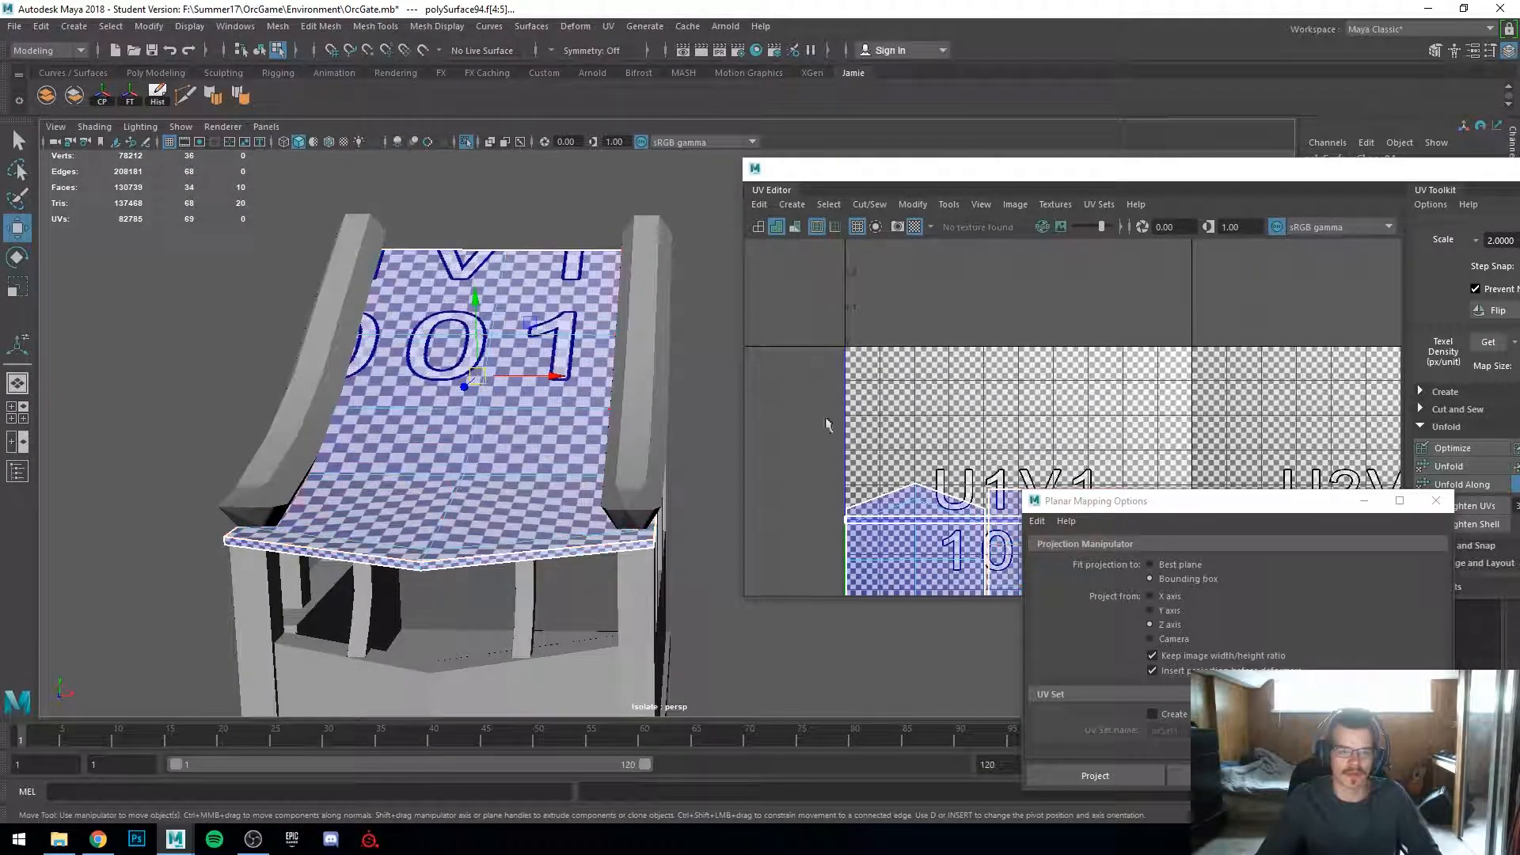
click(1161, 597)
click(1219, 776)
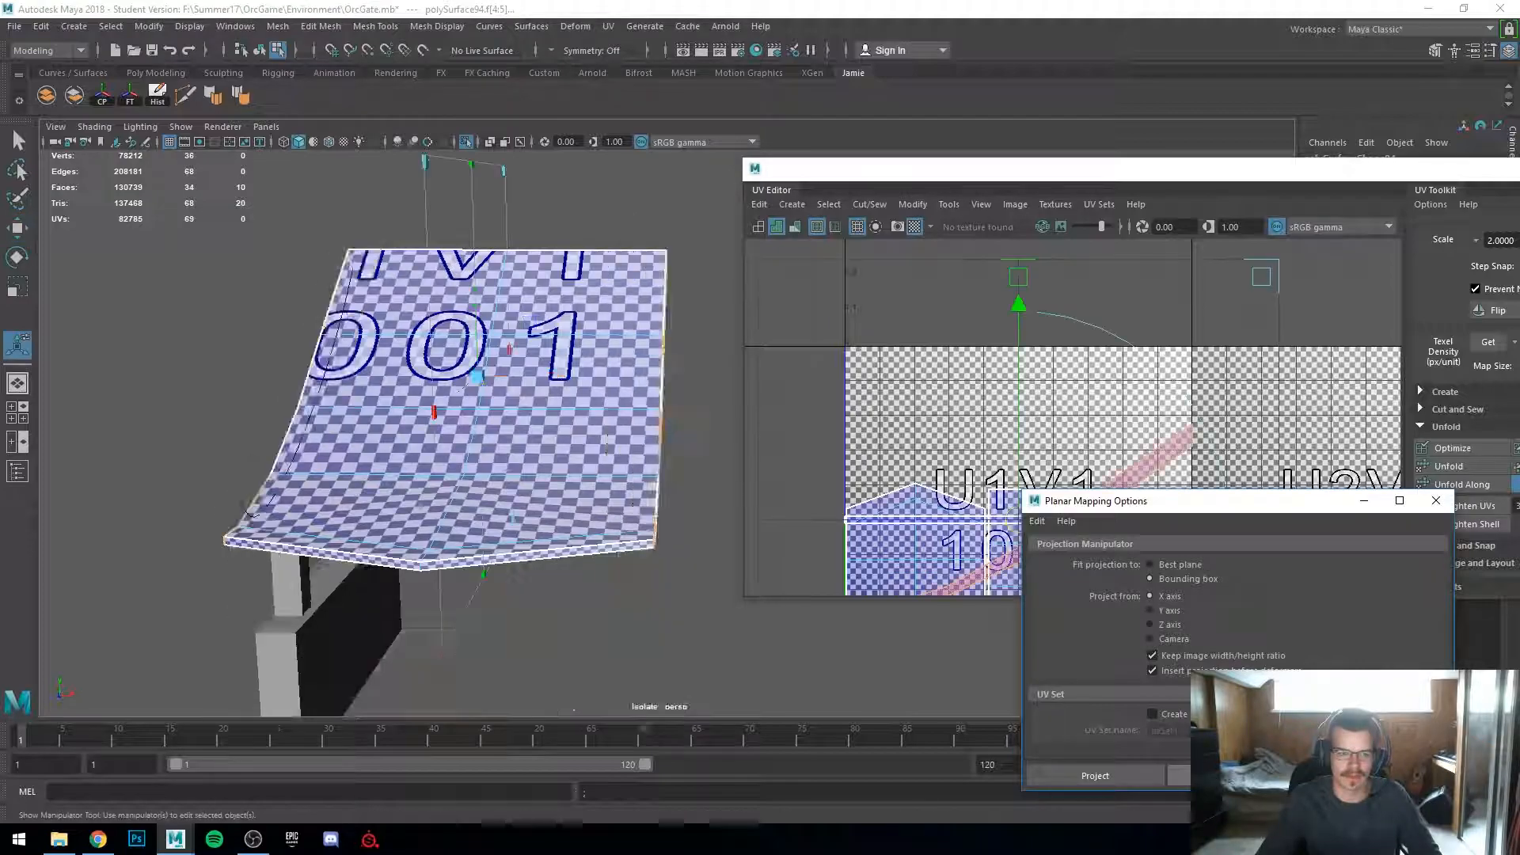
Step: Reposition the newly projected strip shells in the UV layout and flip the selected shell
alt+drag(649, 563, 559, 570)
scroll(558, 570, up, 4)
drag(1220, 507, 1387, 513)
key(w)
middle_drag(1032, 460, 973, 285)
click(1028, 466)
click(979, 378)
middle_drag(981, 381, 1075, 427)
click(1035, 325)
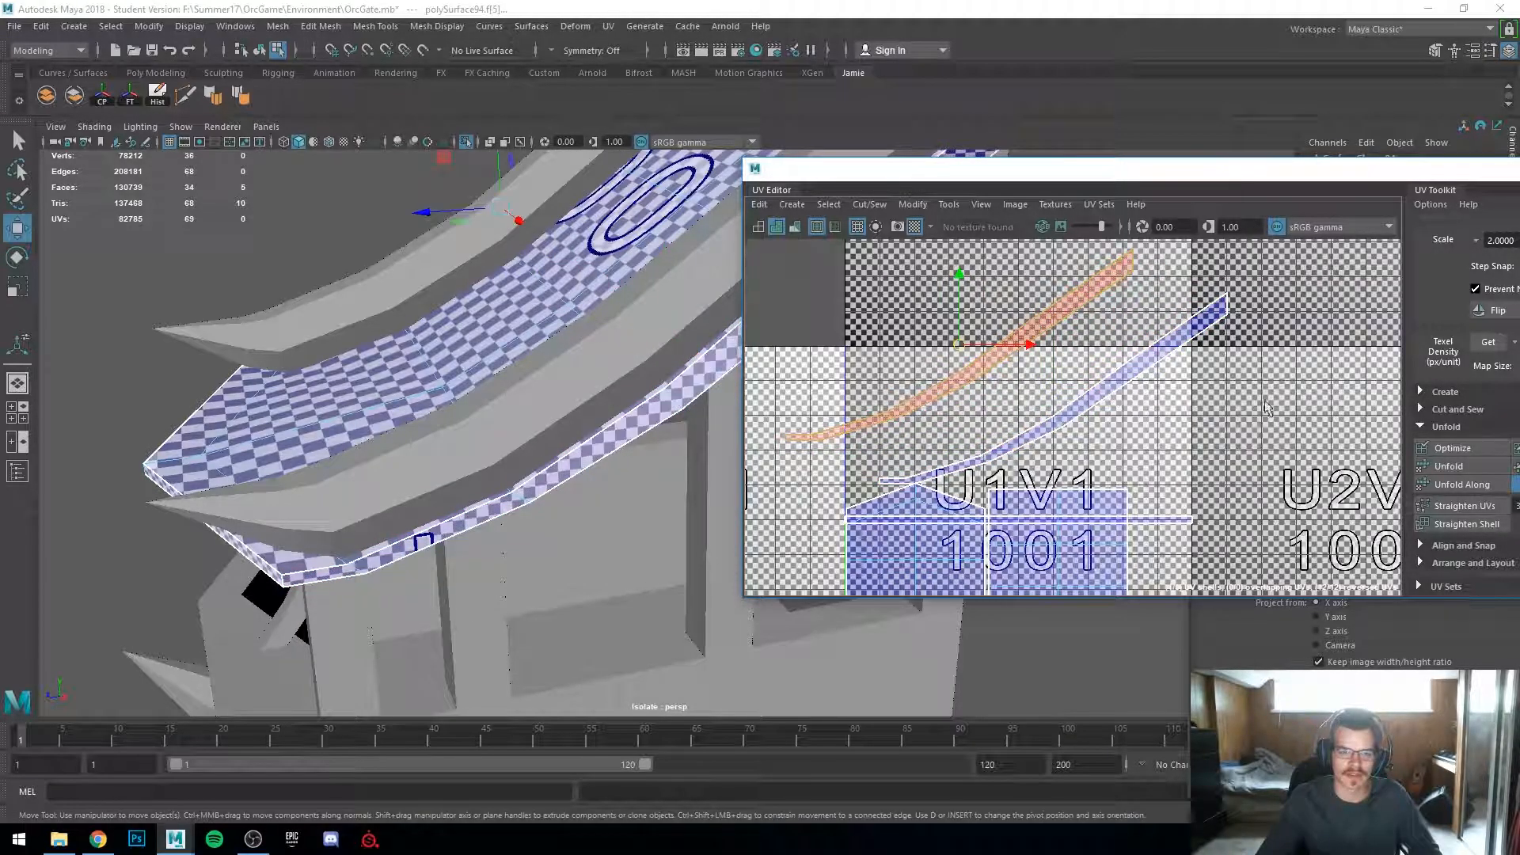
scroll(1462, 542, up, 3)
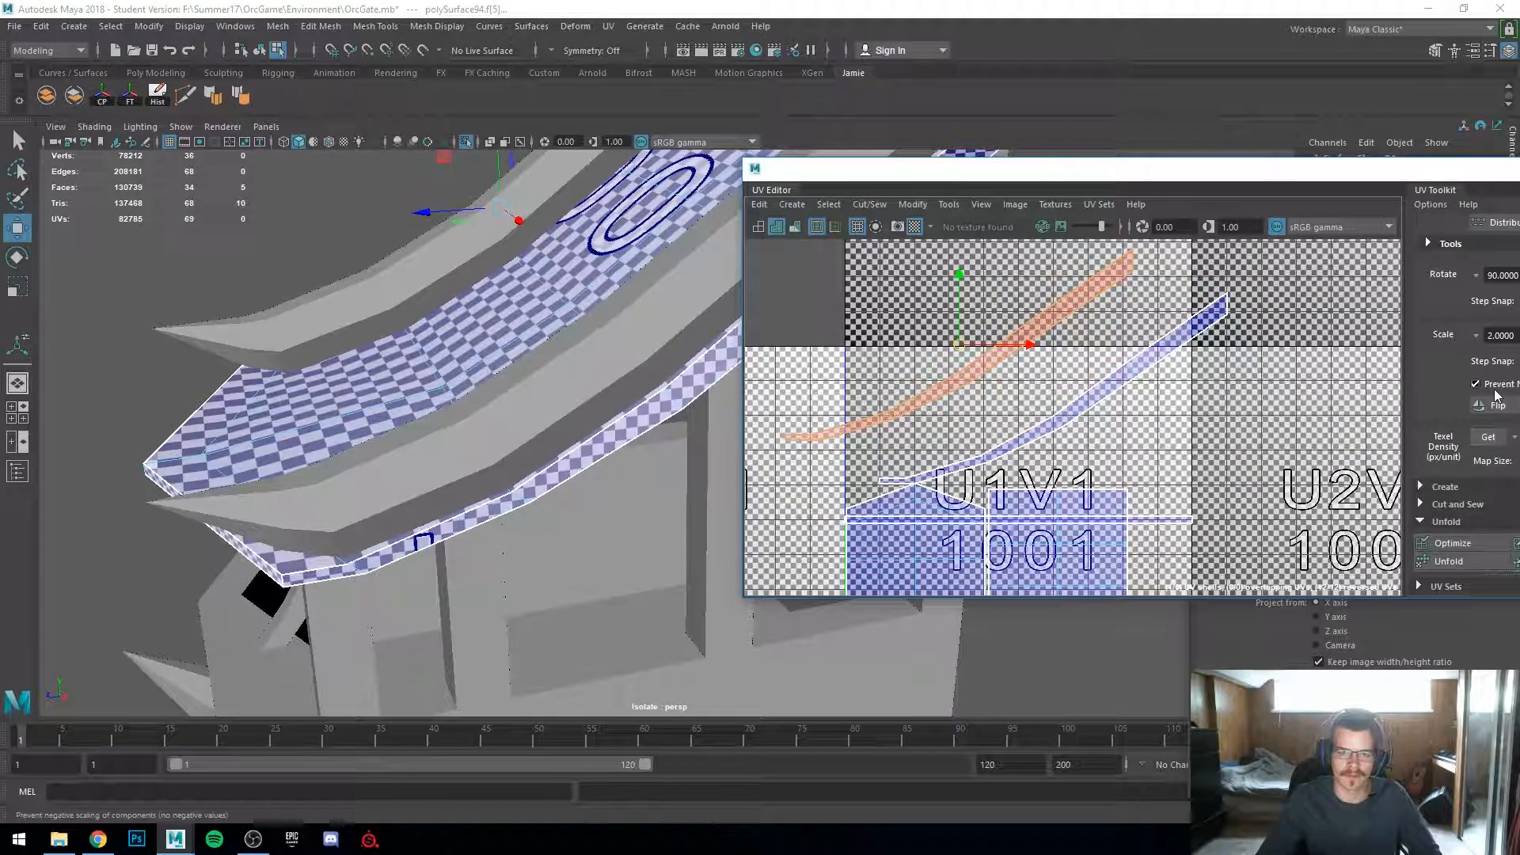
click(1496, 405)
scroll(380, 411, down, 1)
Step: Select the plank's top face and set its planar projection's width to 240
alt+drag(372, 411, 573, 451)
scroll(540, 466, down, 2)
shift+click(543, 526)
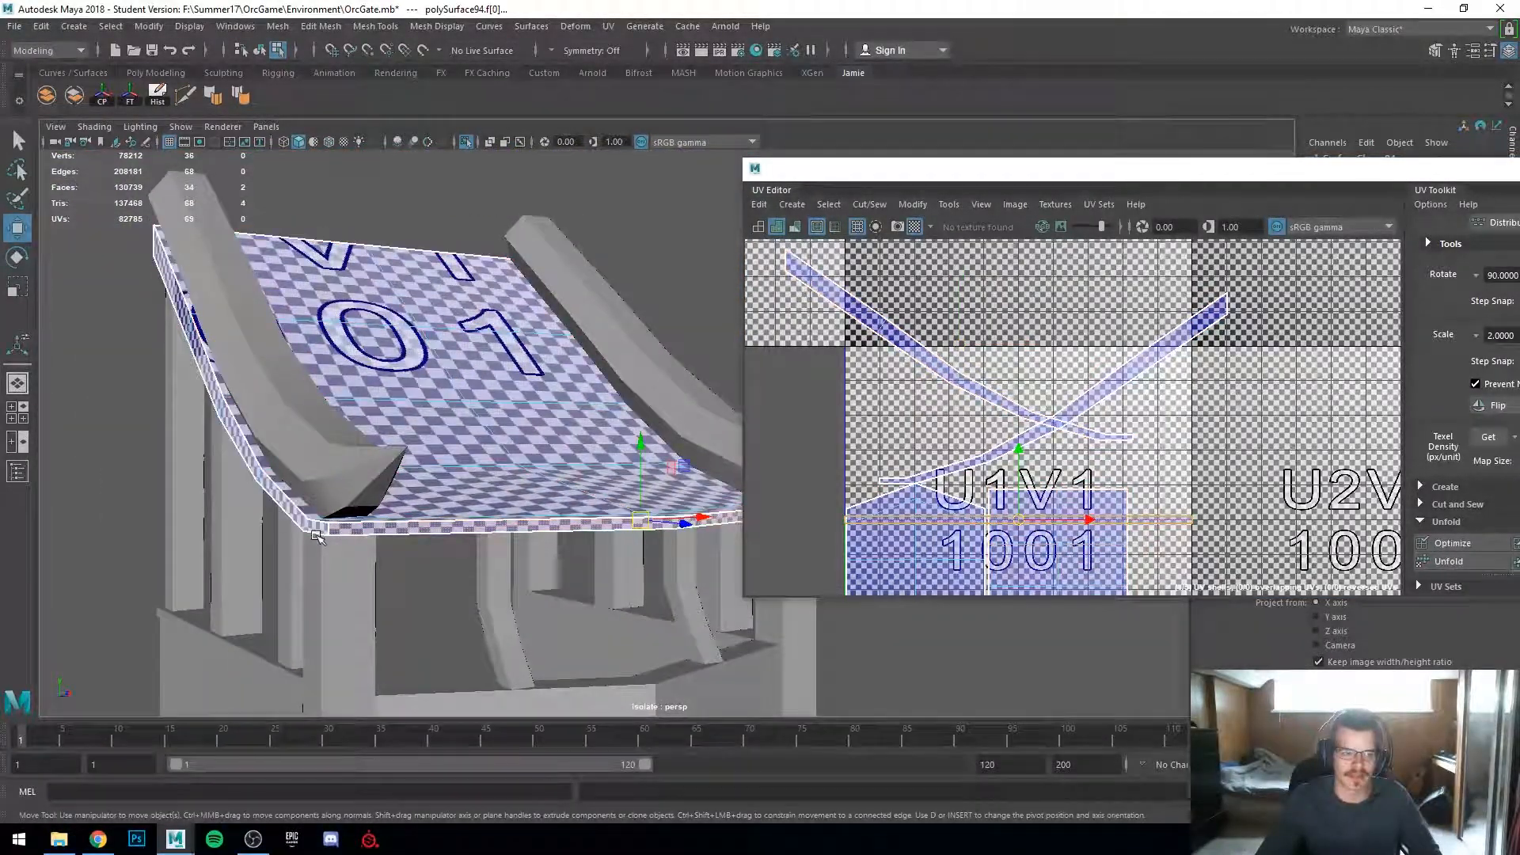
drag(1000, 169, 843, 371)
click(1372, 208)
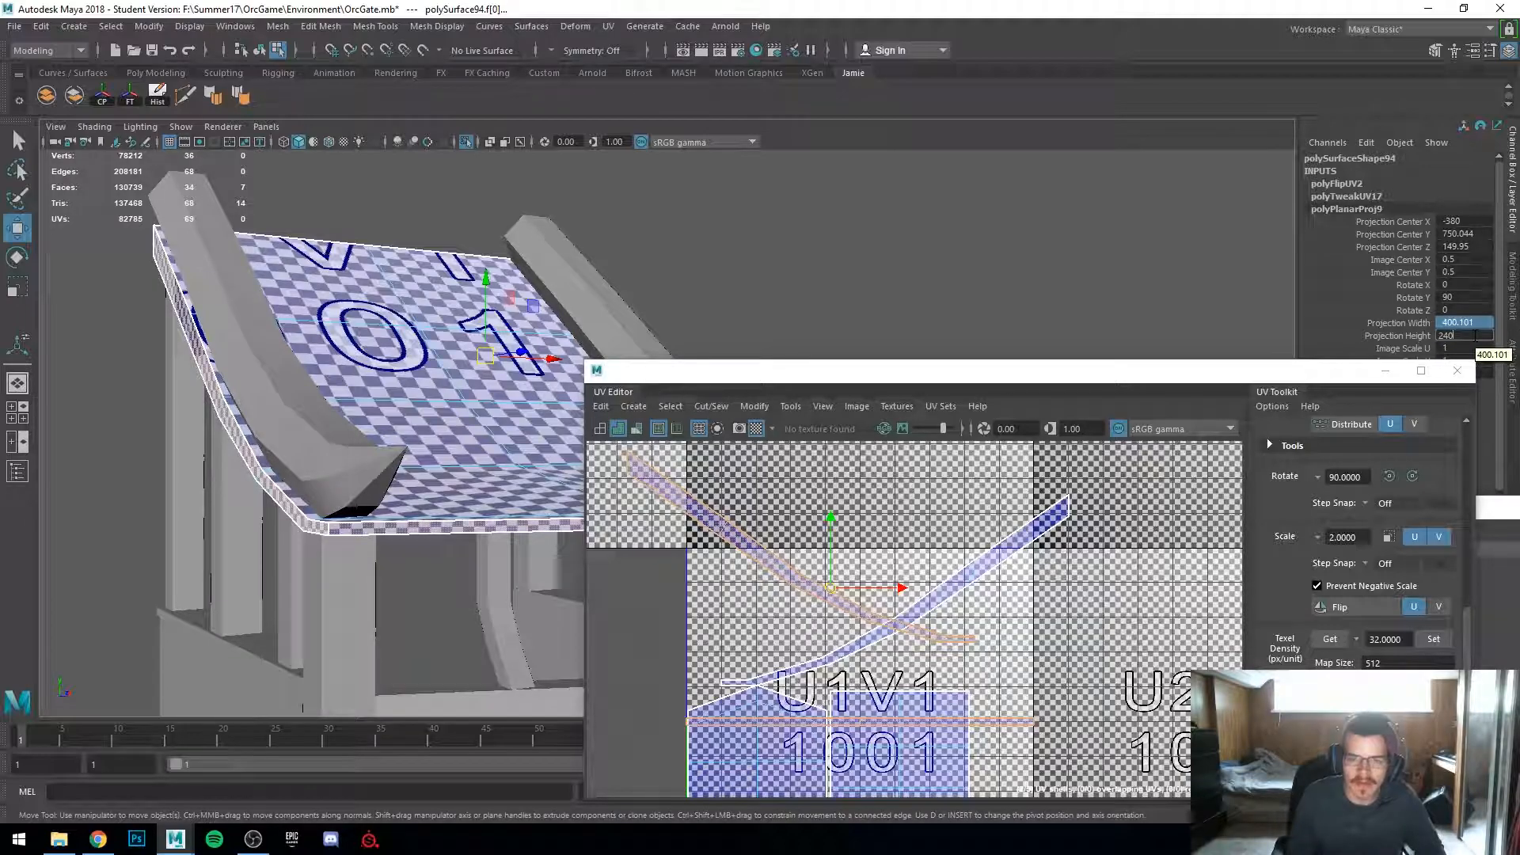
key(Return)
drag(1314, 369, 1161, 453)
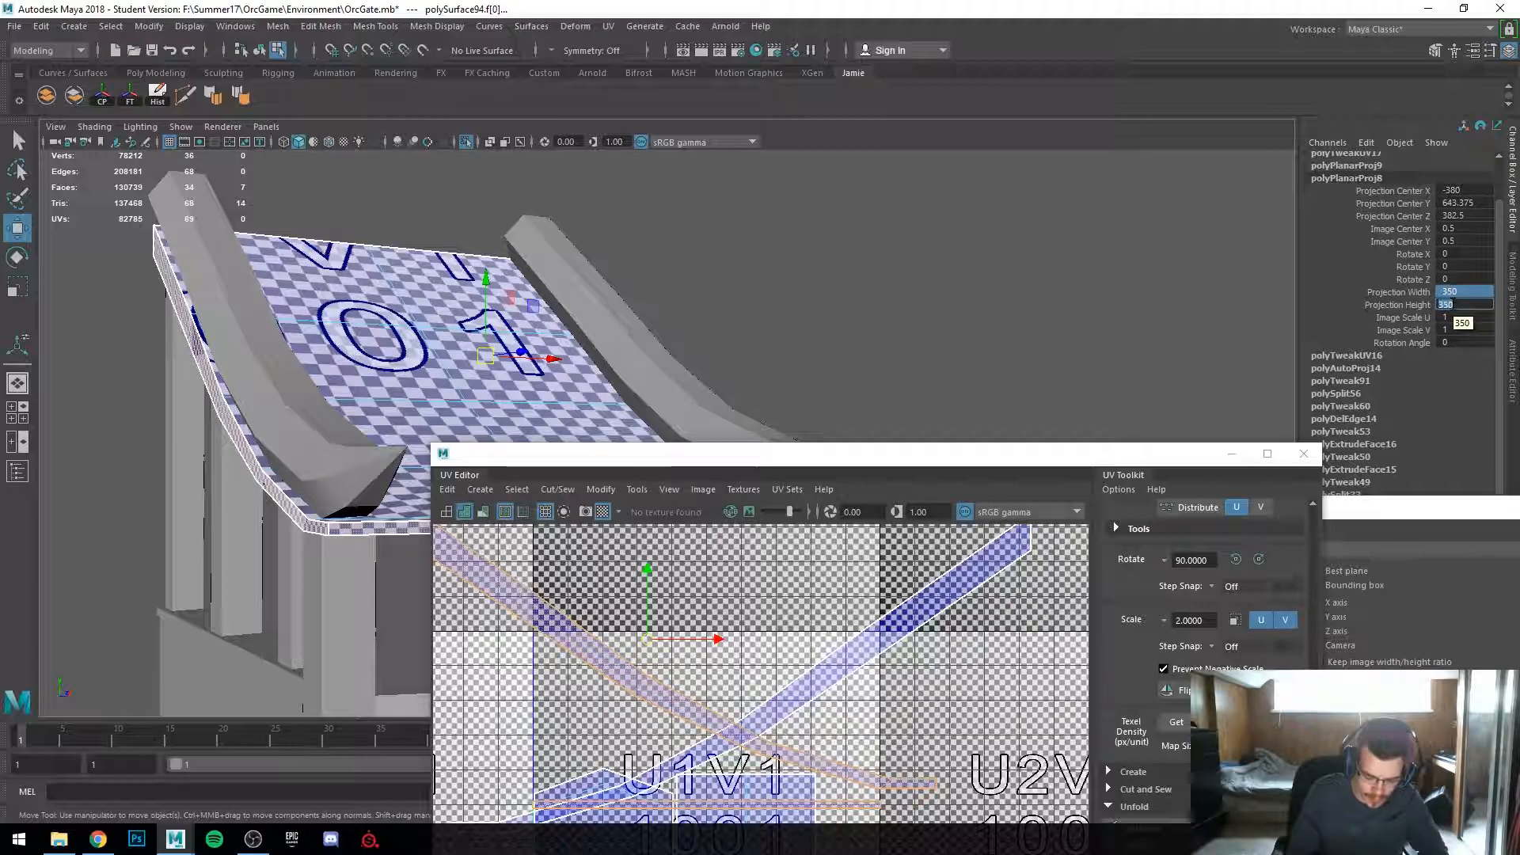
key(Return)
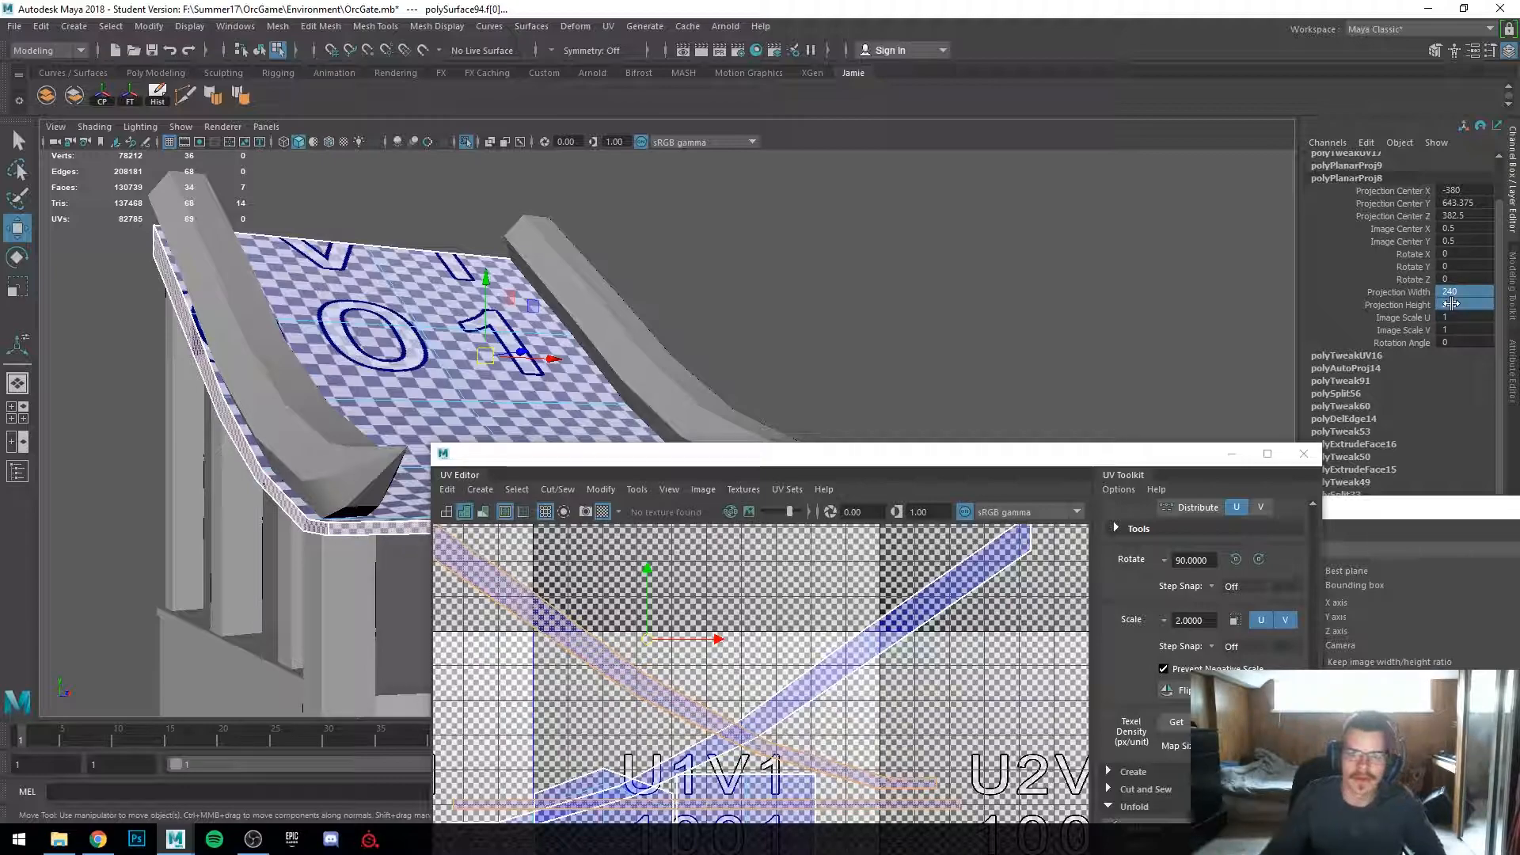
Step: Open the automatic projection node in the face's construction history
click(1357, 368)
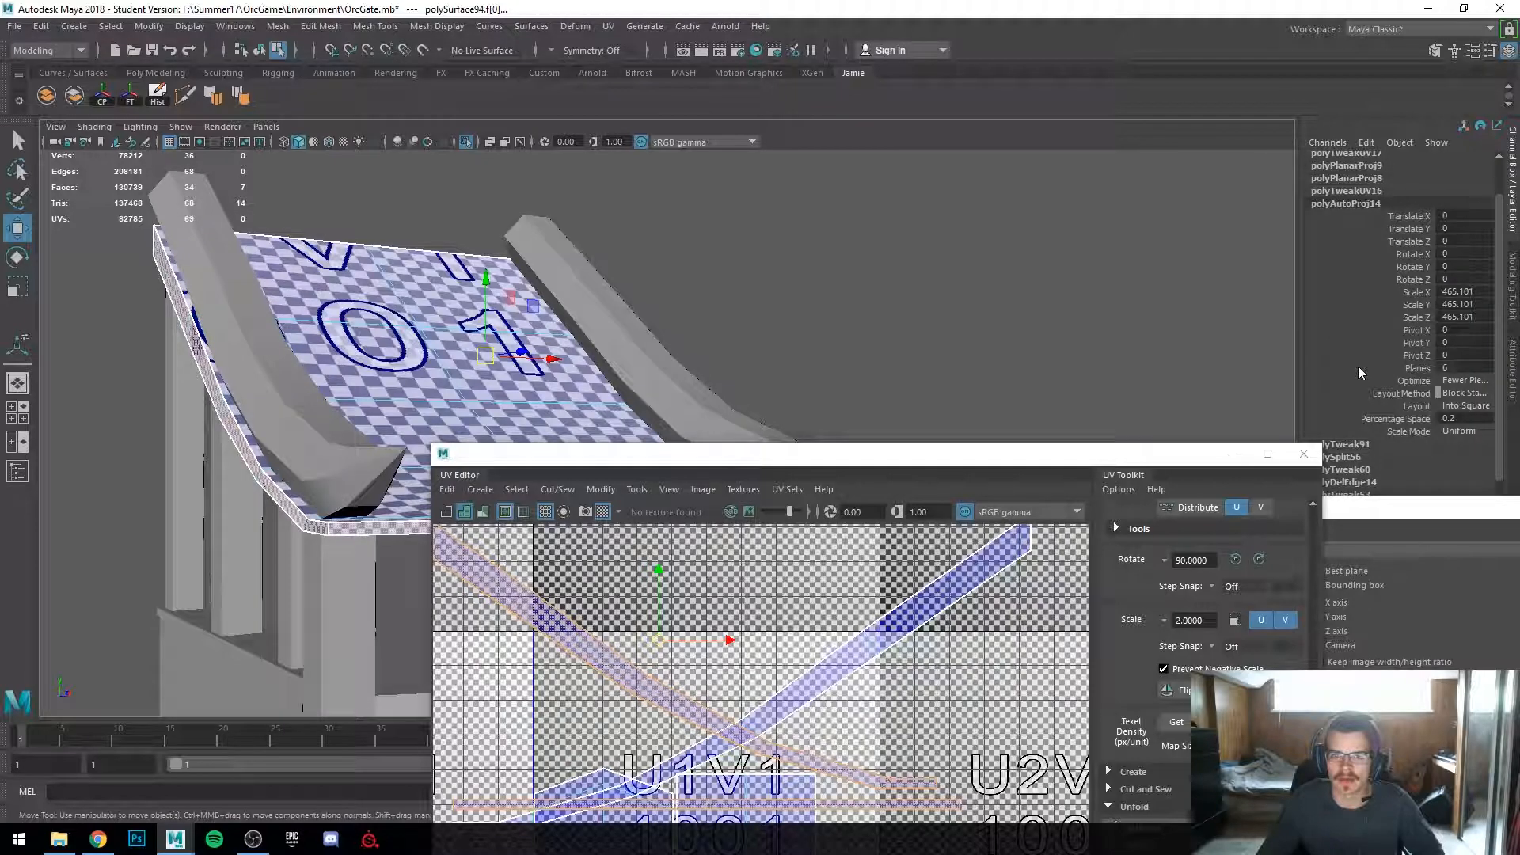
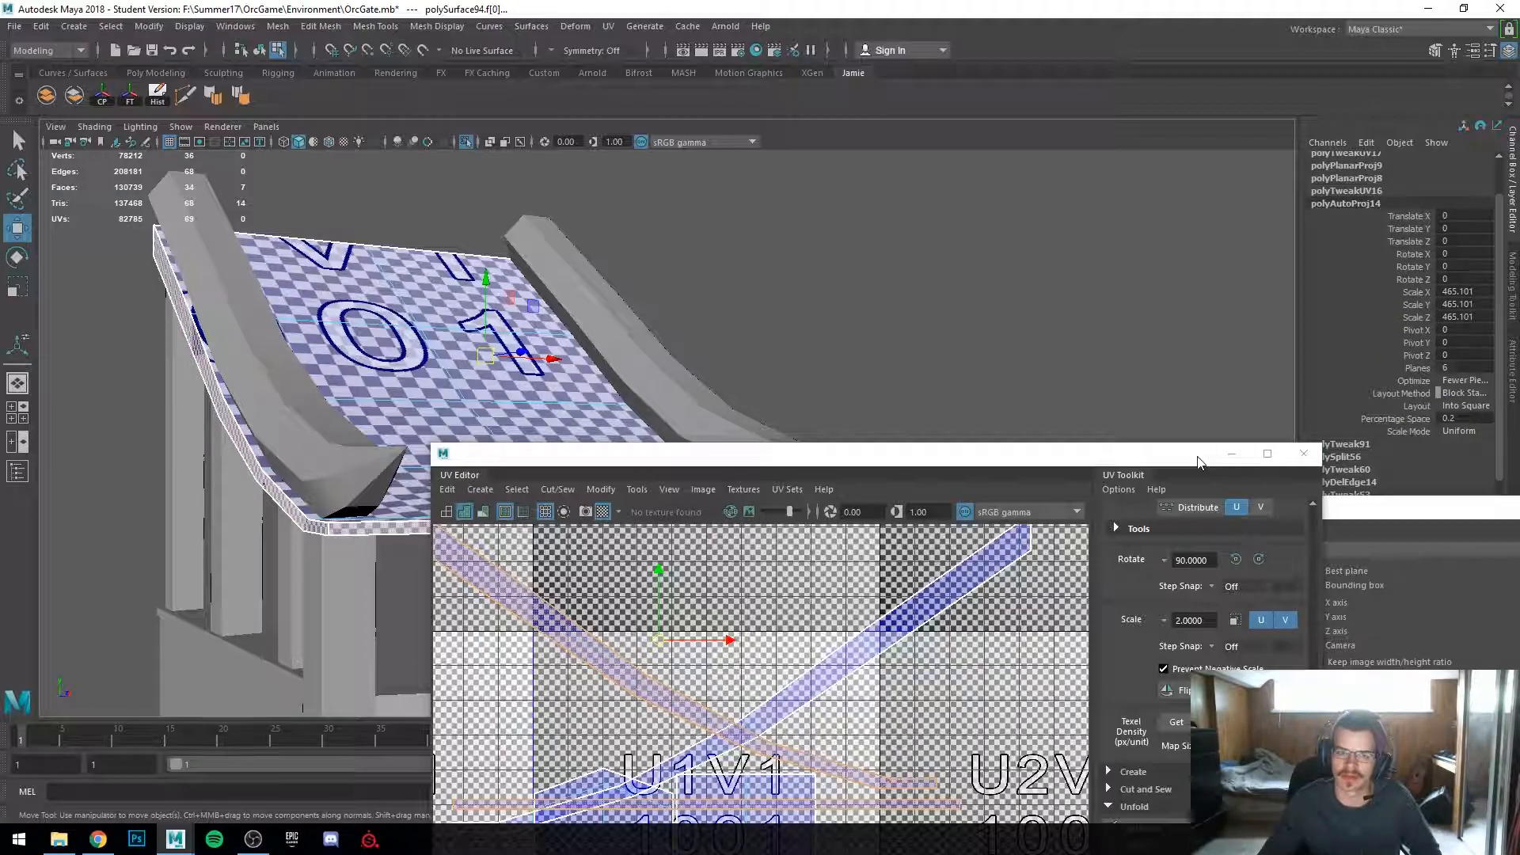
Step: Scale the plank's strip UV shells down in the UV editor to even out their checker density
alt+drag(892, 333, 804, 362)
alt+middle_drag(804, 362, 885, 236)
drag(809, 459, 1188, 240)
alt+middle_drag(598, 379, 670, 488)
alt+right_drag(669, 488, 707, 479)
alt+drag(649, 443, 740, 442)
right_drag(1265, 488, 1314, 467)
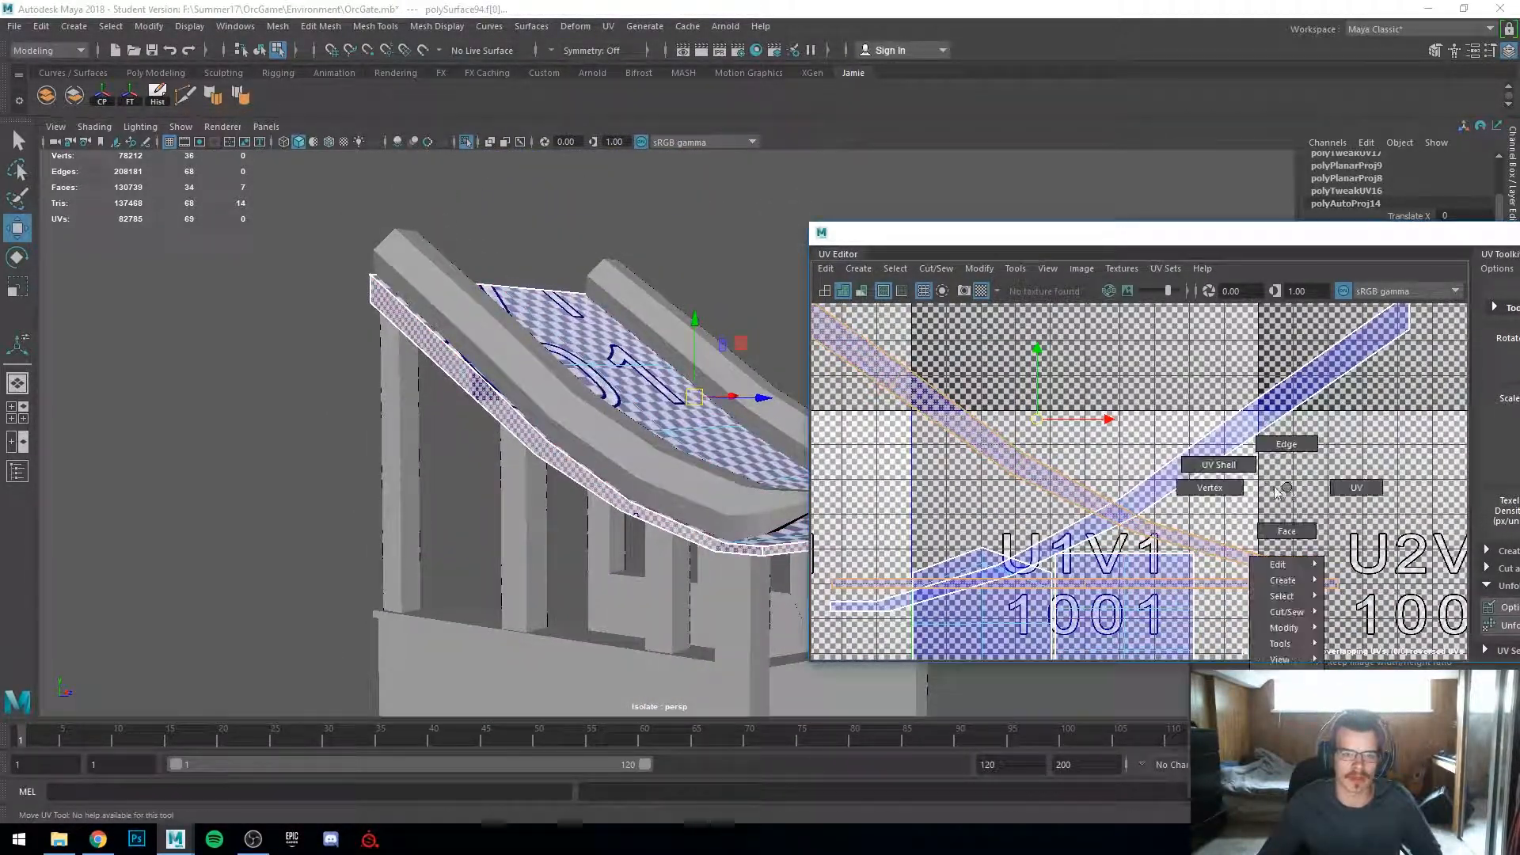
click(529, 491)
mouse_move(529, 491)
alt+mouse_down()
mouse_move(554, 511)
mouse_move(506, 498)
mouse_move(531, 490)
alt+mouse_up()
shift+click(767, 471)
key(r)
drag(1073, 431, 1014, 445)
alt+drag(506, 490, 485, 601)
alt+right_drag(485, 601, 519, 604)
alt+drag(519, 604, 545, 570)
alt+middle_drag(546, 571, 554, 483)
alt+drag(604, 533, 590, 479)
alt+right_drag(591, 479, 660, 524)
mouse_move(1082, 453)
mouse_down()
mouse_move(1152, 432)
mouse_move(1077, 431)
mouse_up()
key(w)
key(r)
key(w)
key(r)
drag(1141, 438, 1139, 437)
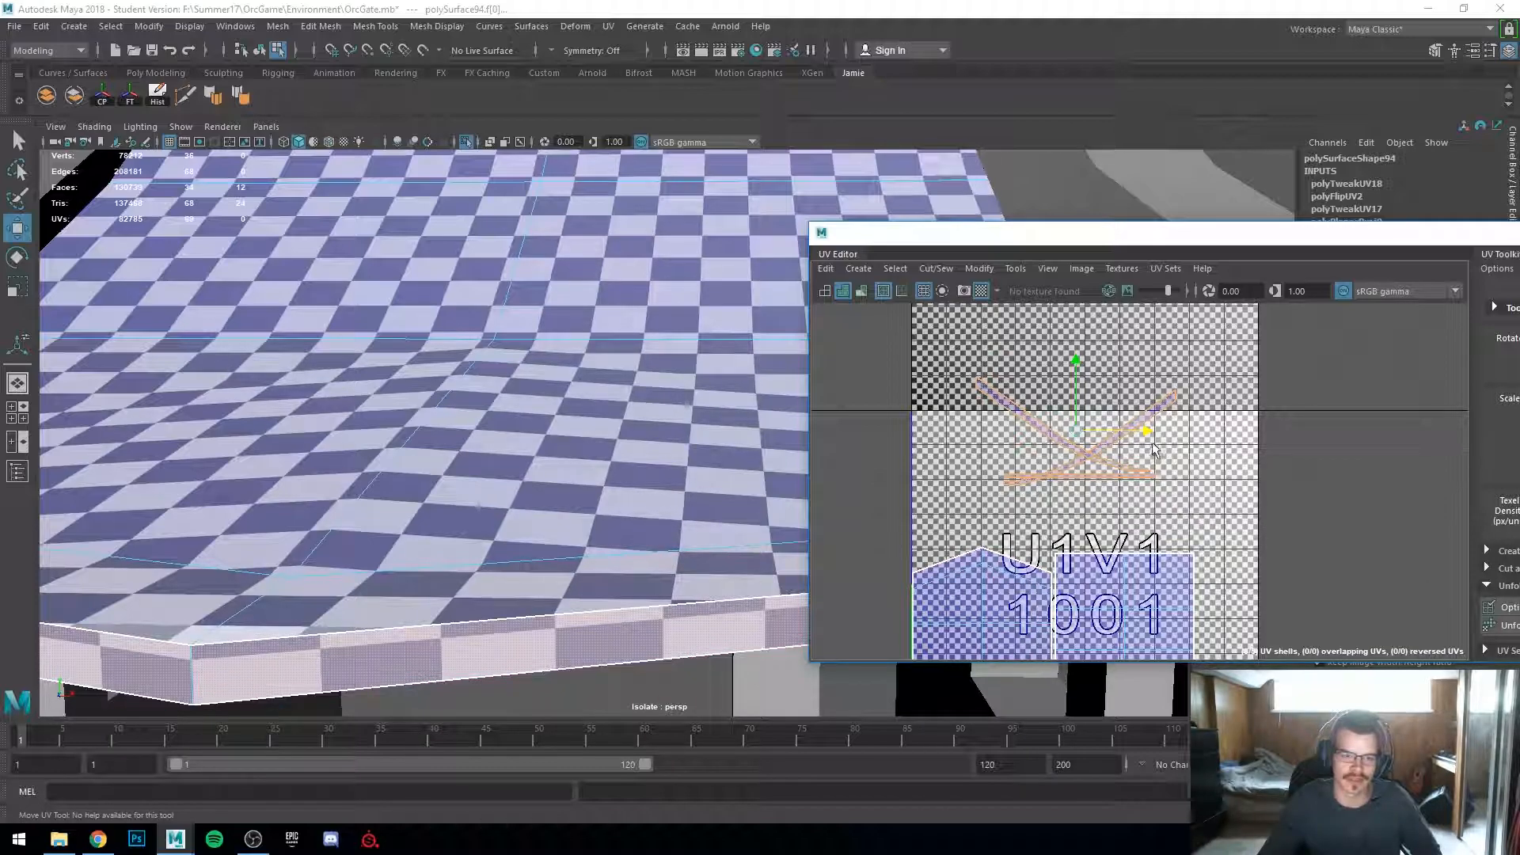
drag(1079, 439, 1081, 438)
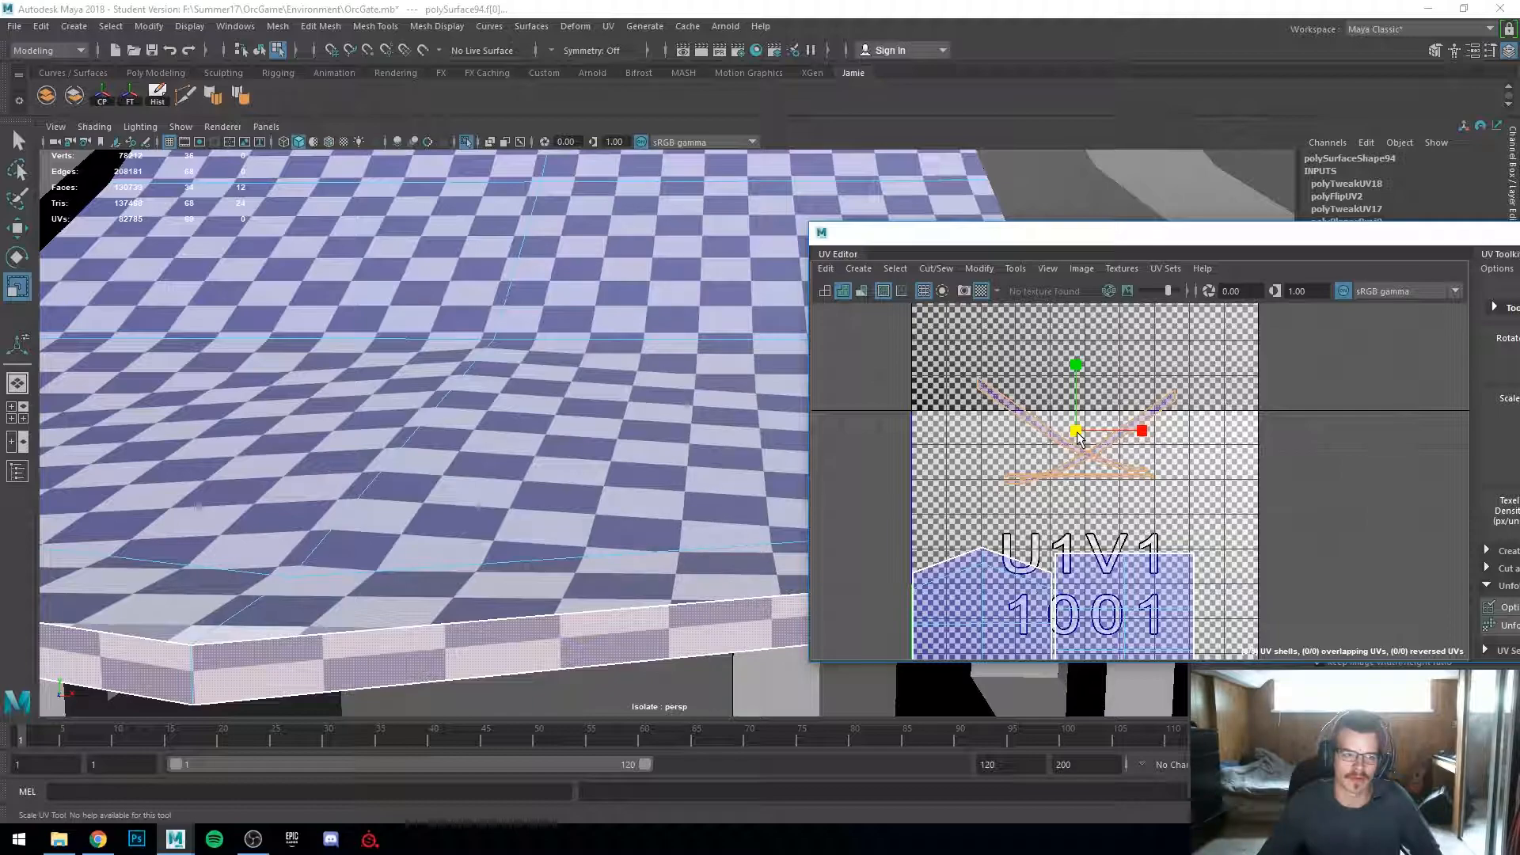
drag(1079, 437, 1140, 434)
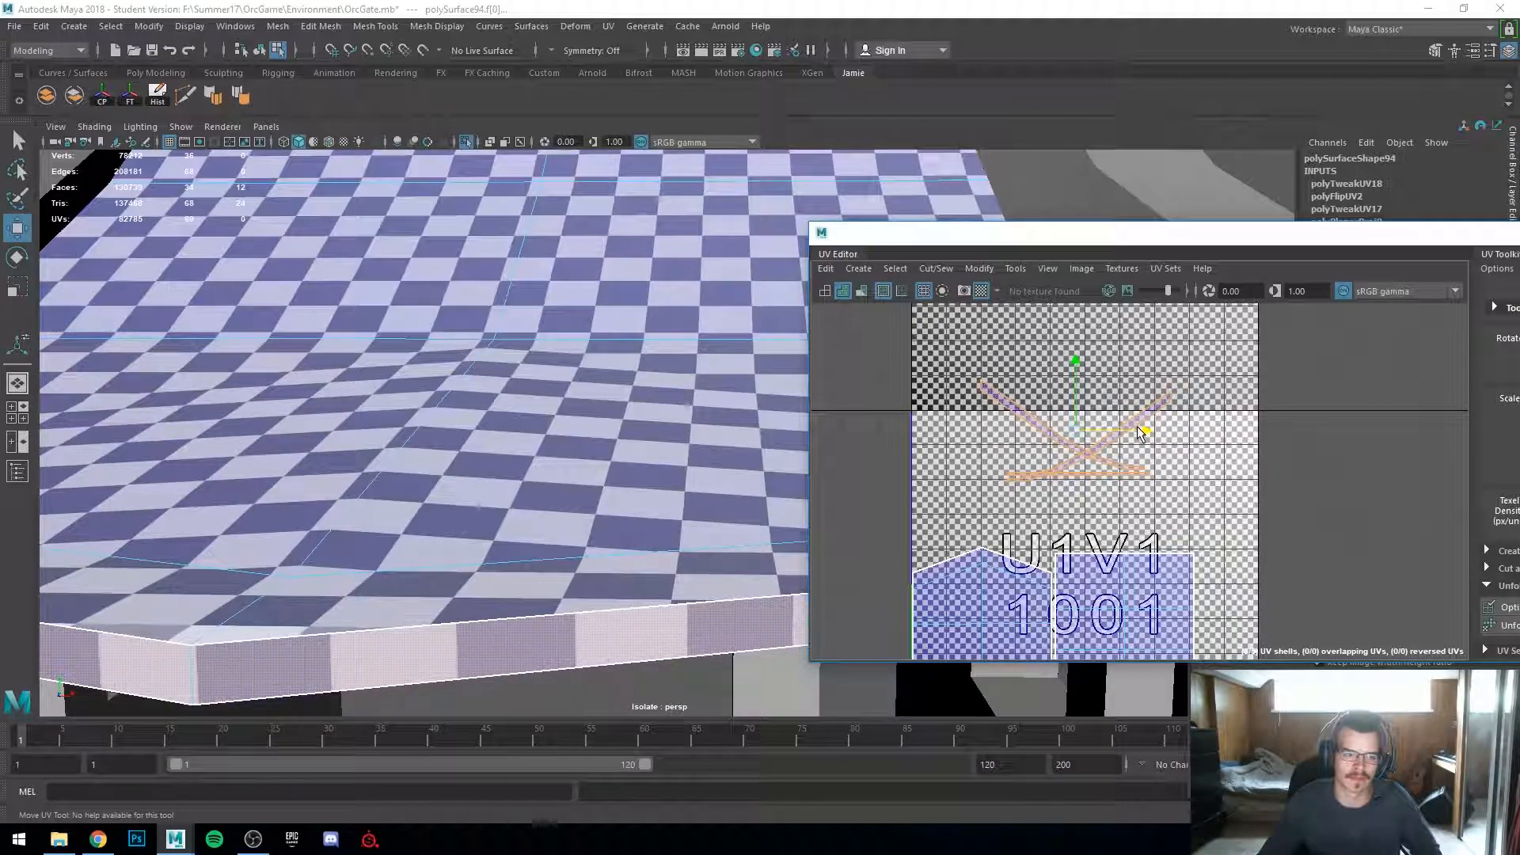
Step: Orbit around the gate and inspect the spiked base log piece and its UV layout
alt+drag(611, 515, 610, 560)
scroll(620, 580, down, 5)
alt+drag(620, 618, 490, 507)
scroll(577, 566, down, 3)
scroll(524, 577, down, 6)
right_drag(580, 383, 656, 360)
click(753, 312)
scroll(744, 502, up, 3)
alt+middle_drag(744, 503, 644, 390)
alt+drag(644, 390, 733, 492)
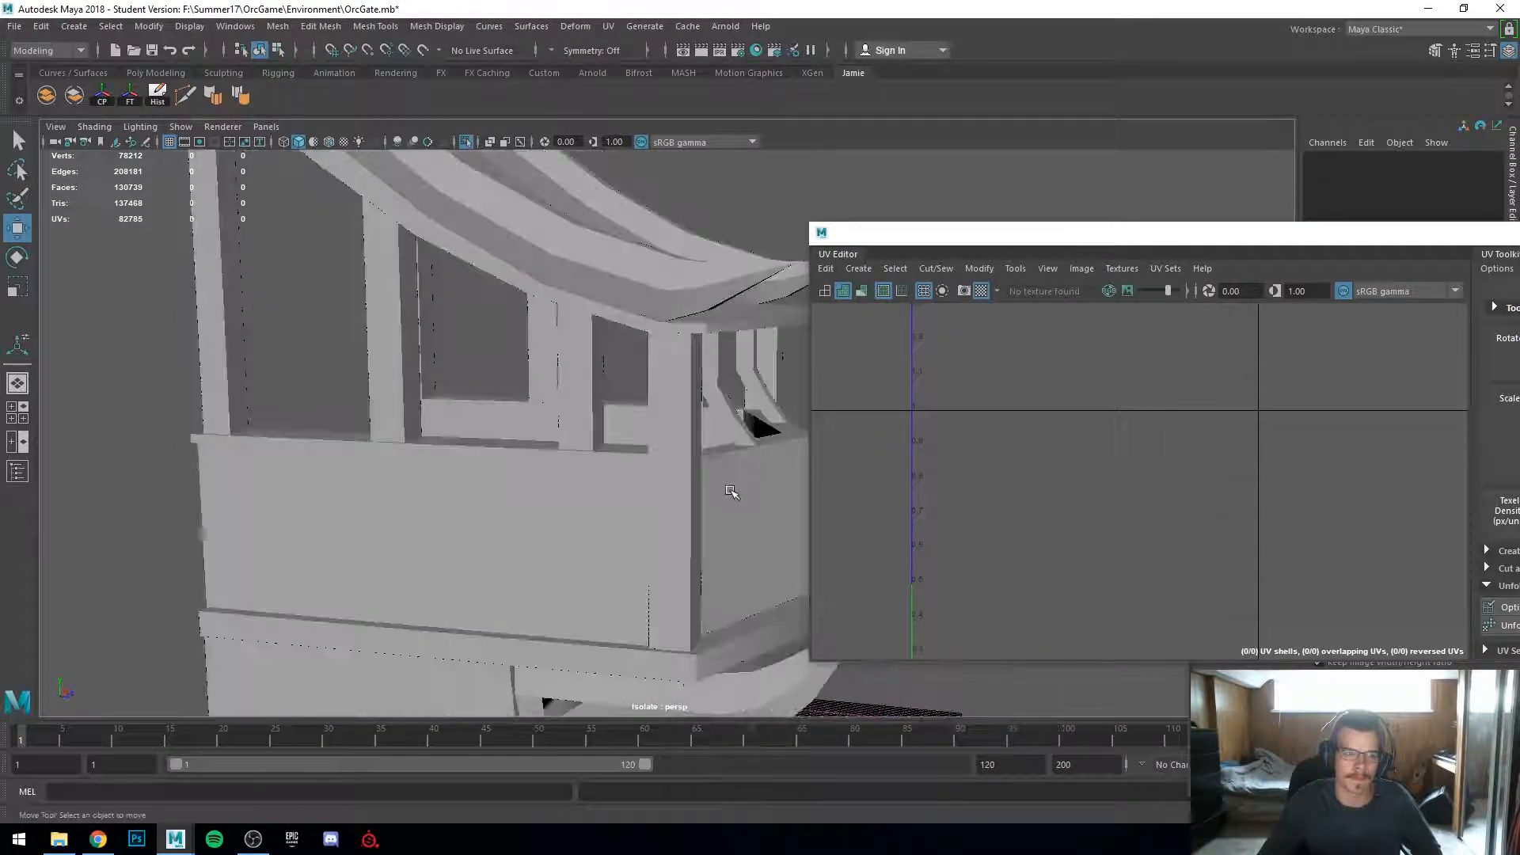
scroll(733, 491, down, 5)
alt+middle_drag(724, 506, 546, 341)
mouse_move(546, 340)
alt+mouse_down()
mouse_move(537, 303)
mouse_move(546, 349)
alt+mouse_up()
alt+middle_drag(546, 348, 626, 506)
click(627, 506)
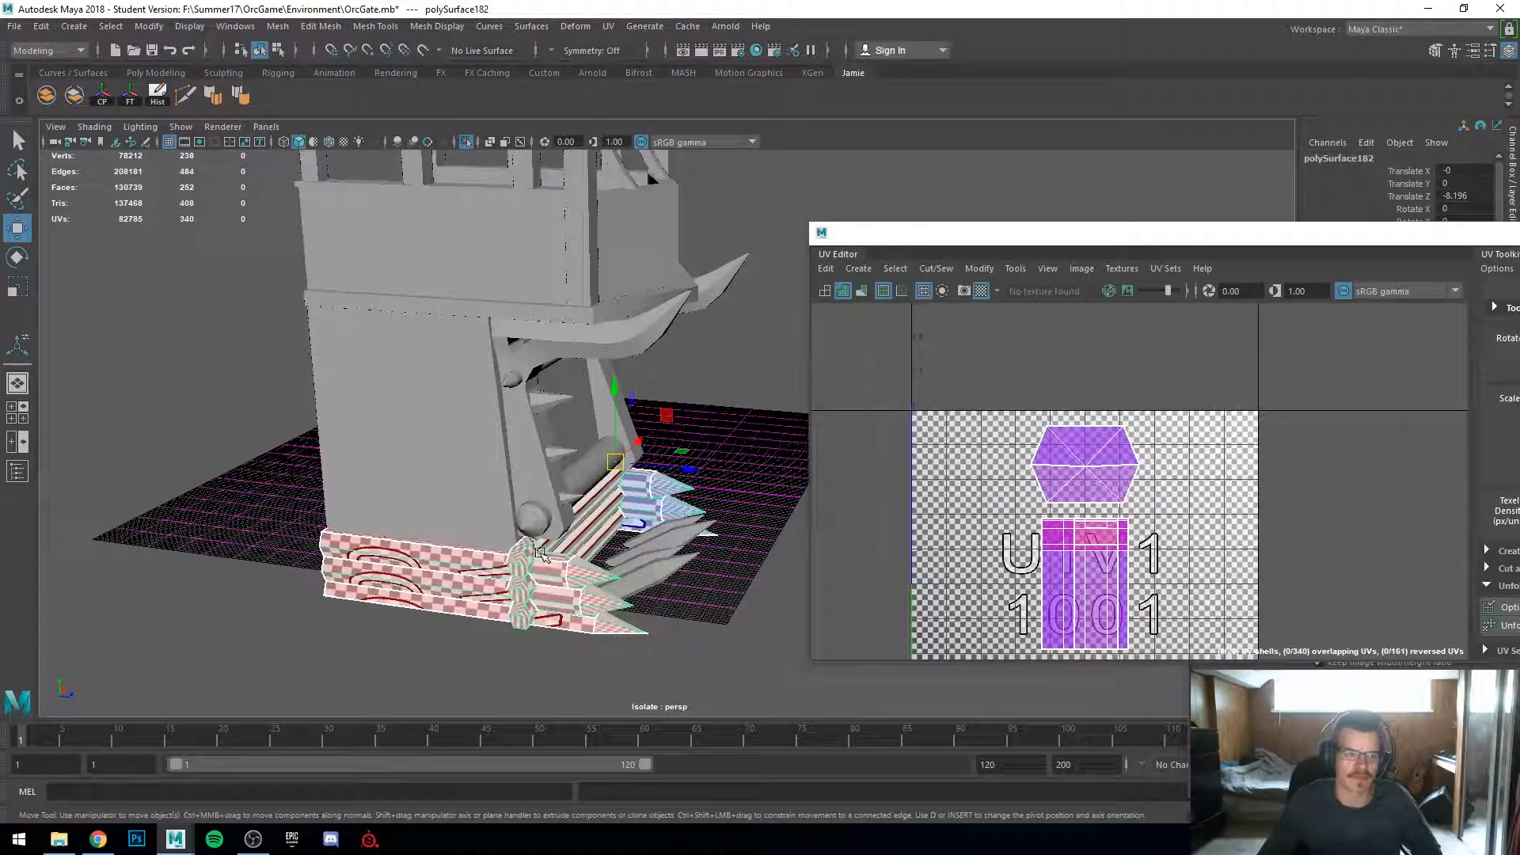
scroll(627, 505, down, 2)
alt+drag(618, 507, 475, 510)
alt+middle_drag(474, 511, 495, 590)
alt+drag(494, 590, 542, 622)
alt+middle_drag(541, 621, 484, 510)
mouse_move(547, 519)
alt+mouse_down()
mouse_move(474, 546)
mouse_move(469, 498)
mouse_move(527, 498)
alt+mouse_up()
scroll(483, 546, up, 2)
click(591, 446)
alt+drag(607, 431, 383, 452)
click(473, 456)
click(522, 487)
scroll(507, 494, up, 5)
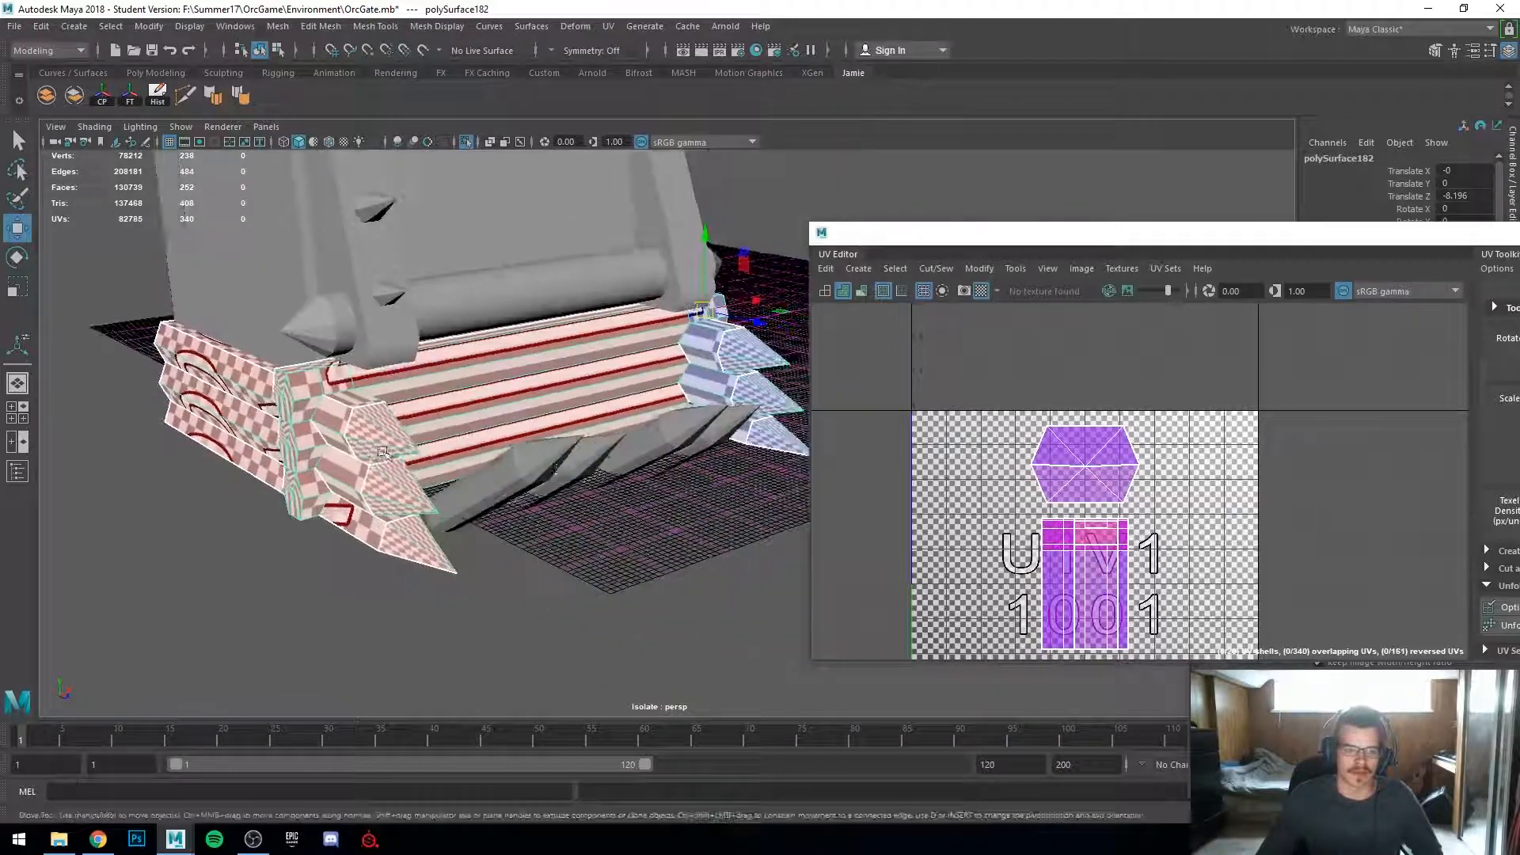
Step: Examine the spikes under the base log and their UV shells, then reselect the base log piece
click(552, 449)
alt+drag(491, 553, 675, 570)
scroll(553, 559, down, 5)
click(675, 570)
click(620, 532)
shift+click(622, 507)
shift+click(670, 473)
shift+click(691, 445)
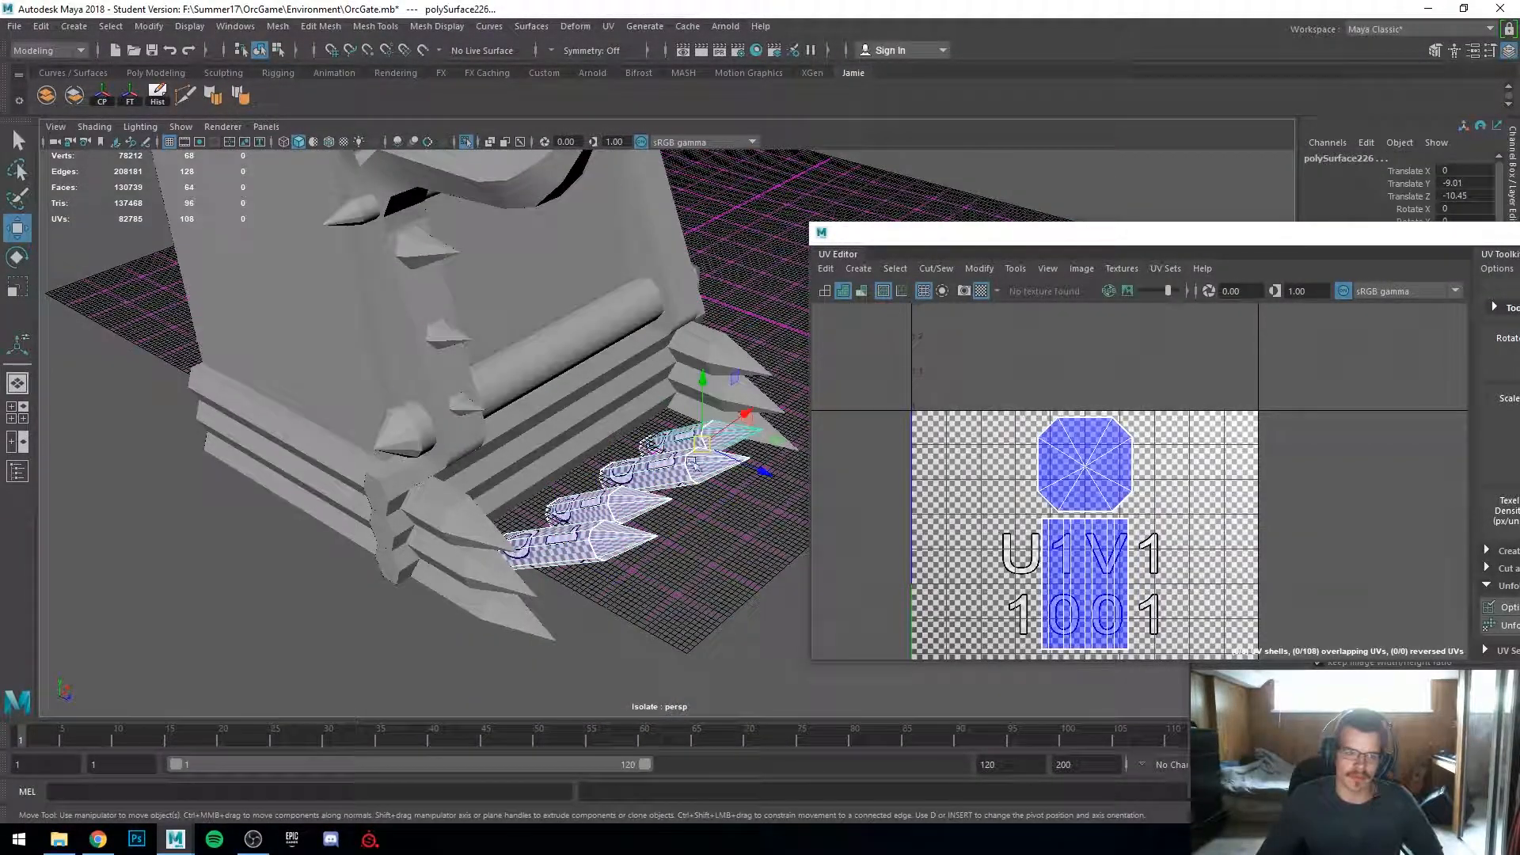
drag(738, 470, 831, 518)
key(ctrl+z)
click(686, 563)
scroll(554, 543, down, 3)
click(537, 533)
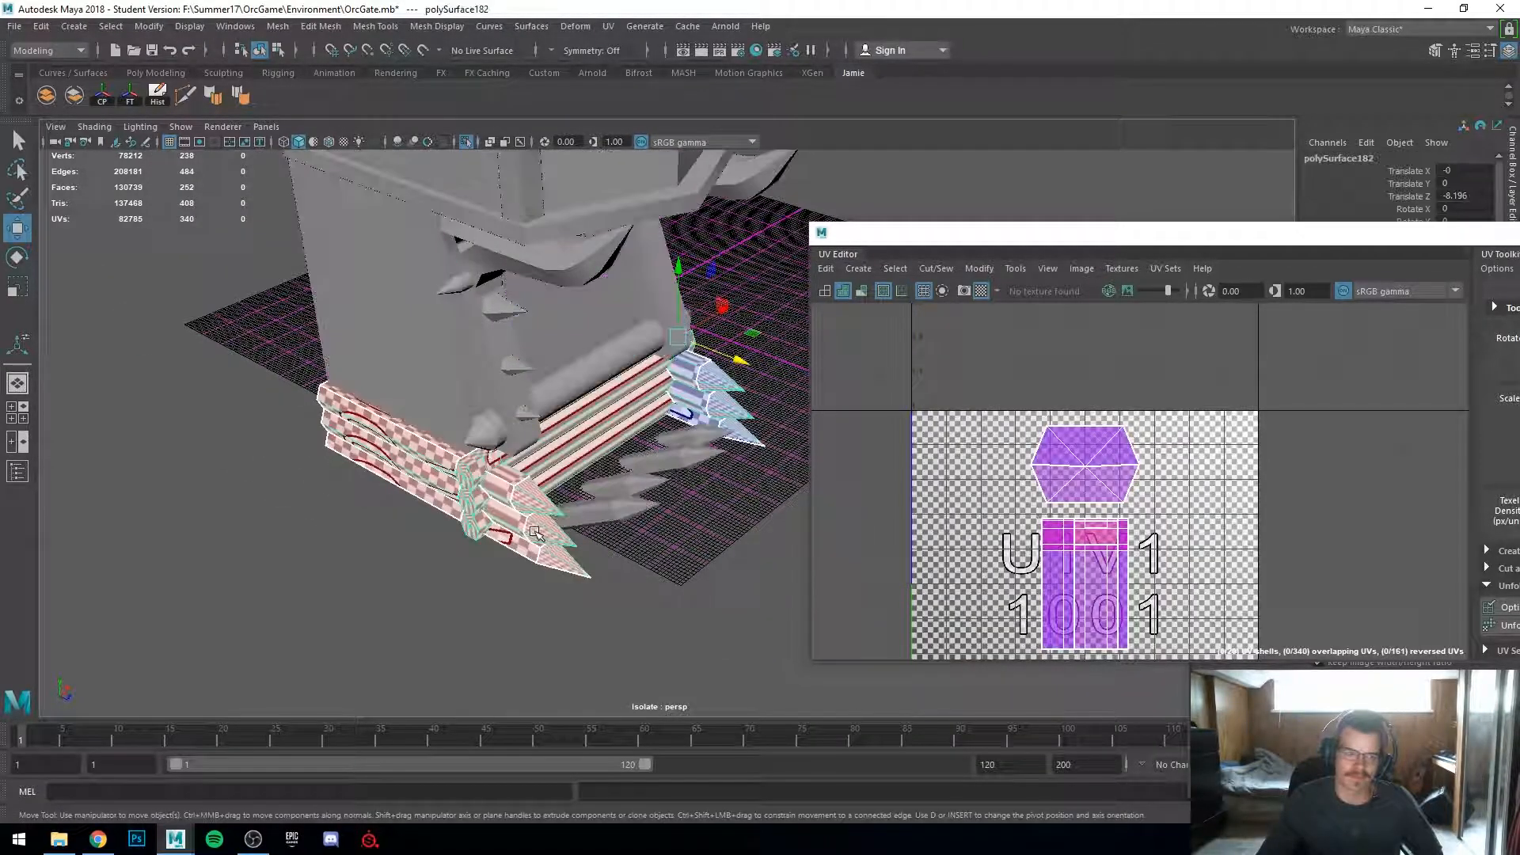
scroll(487, 538, up, 4)
alt+drag(486, 537, 612, 478)
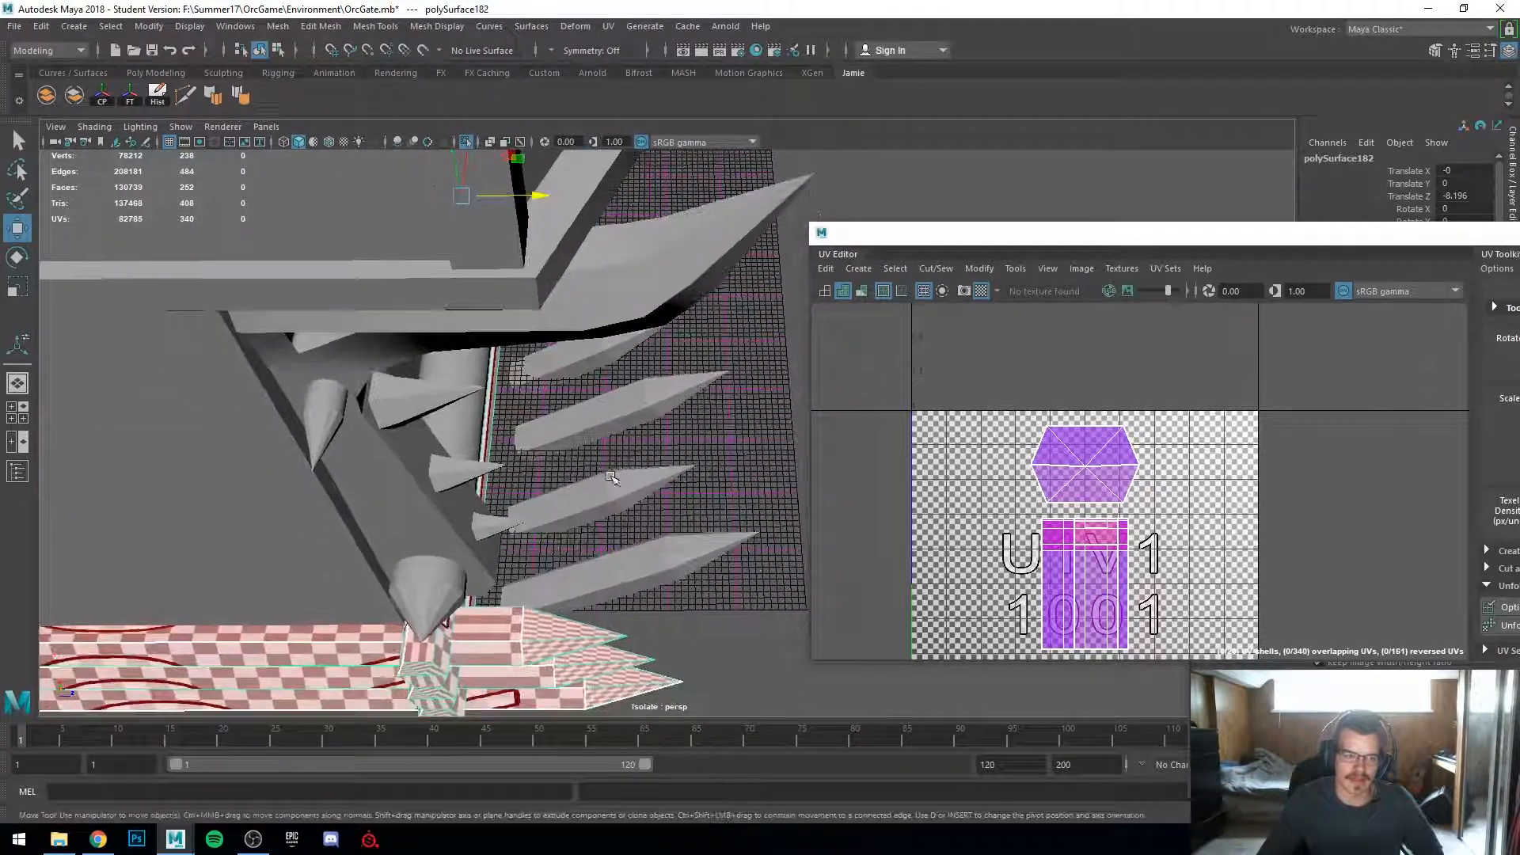
drag(697, 562, 698, 563)
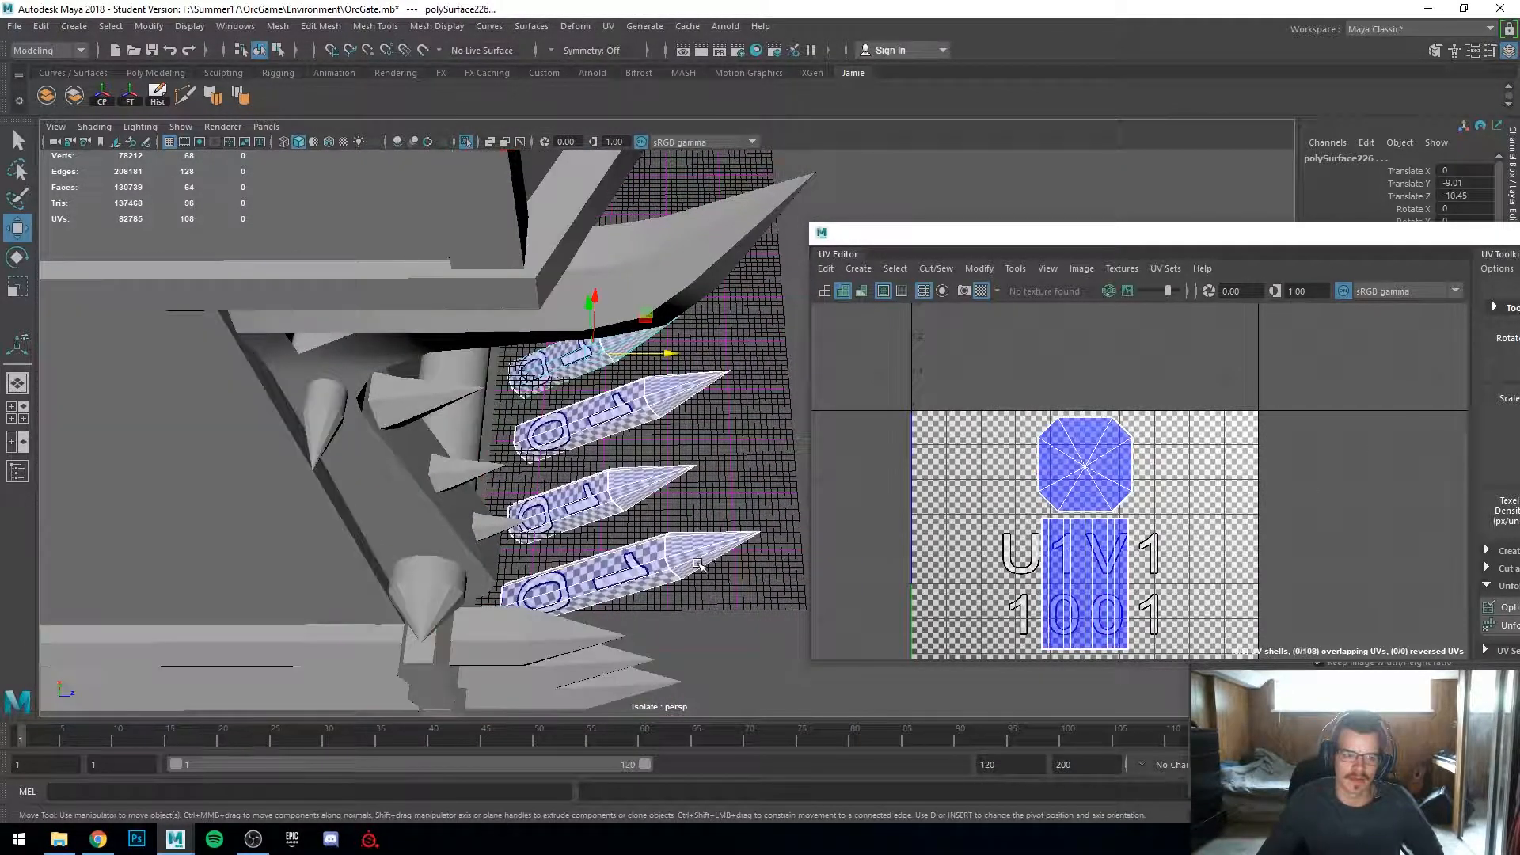
click(710, 597)
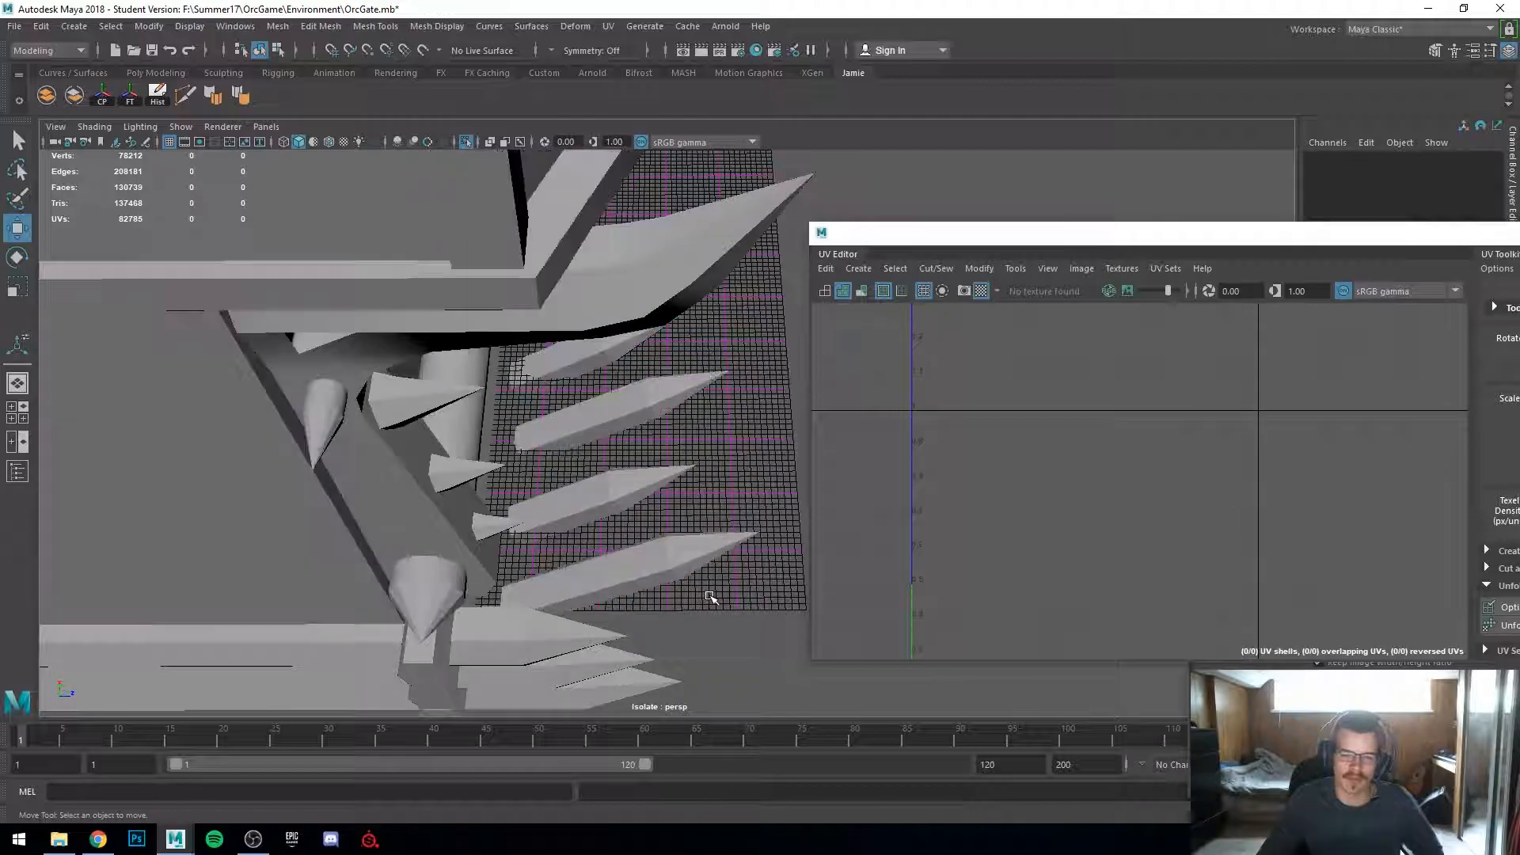
alt+drag(710, 597, 603, 558)
alt+drag(442, 497, 420, 535)
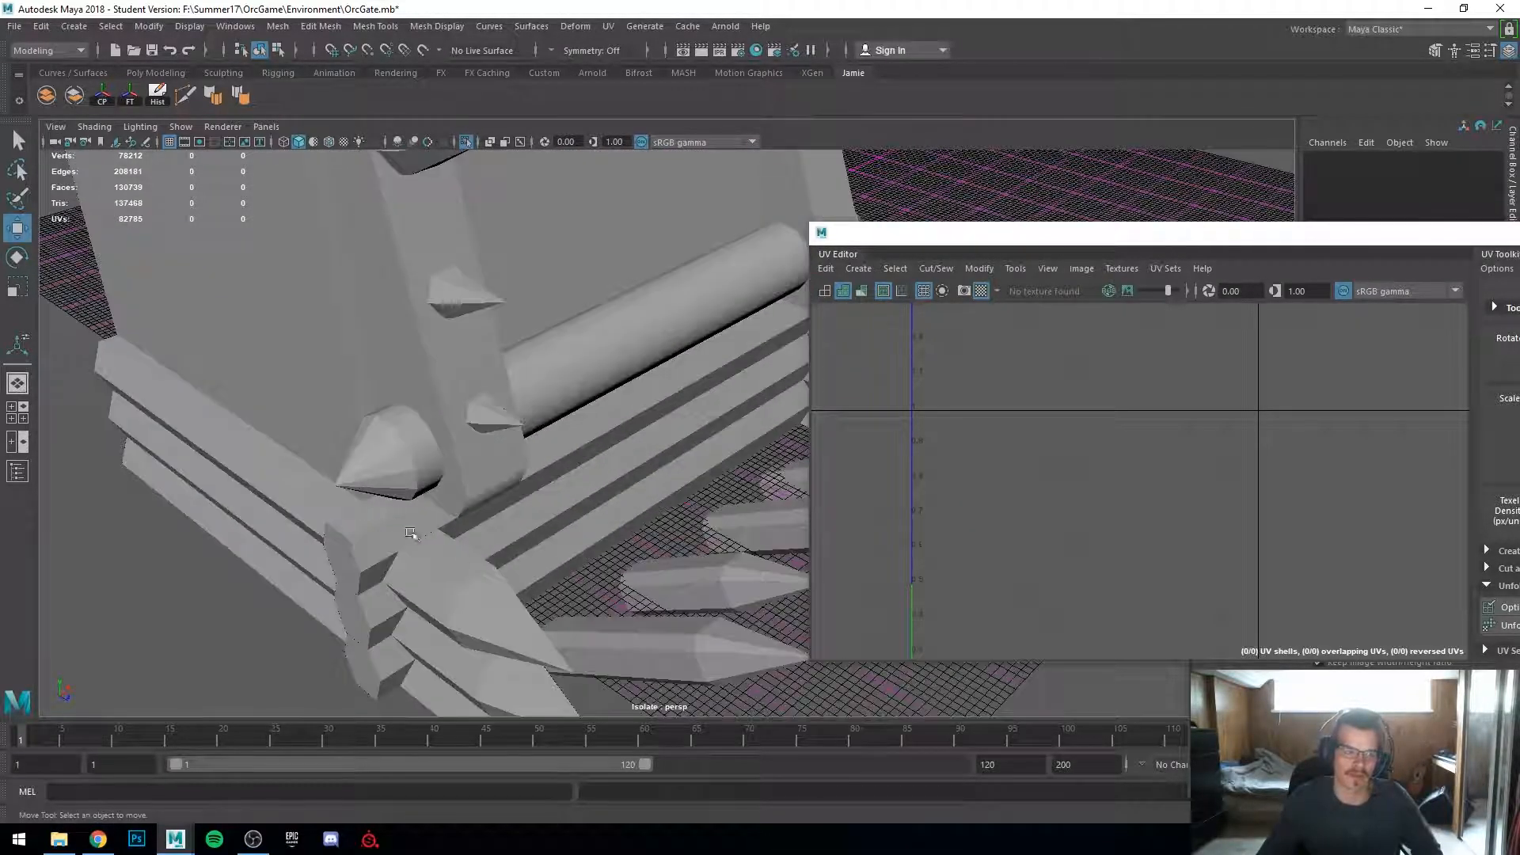
click(302, 502)
alt+drag(309, 582, 477, 596)
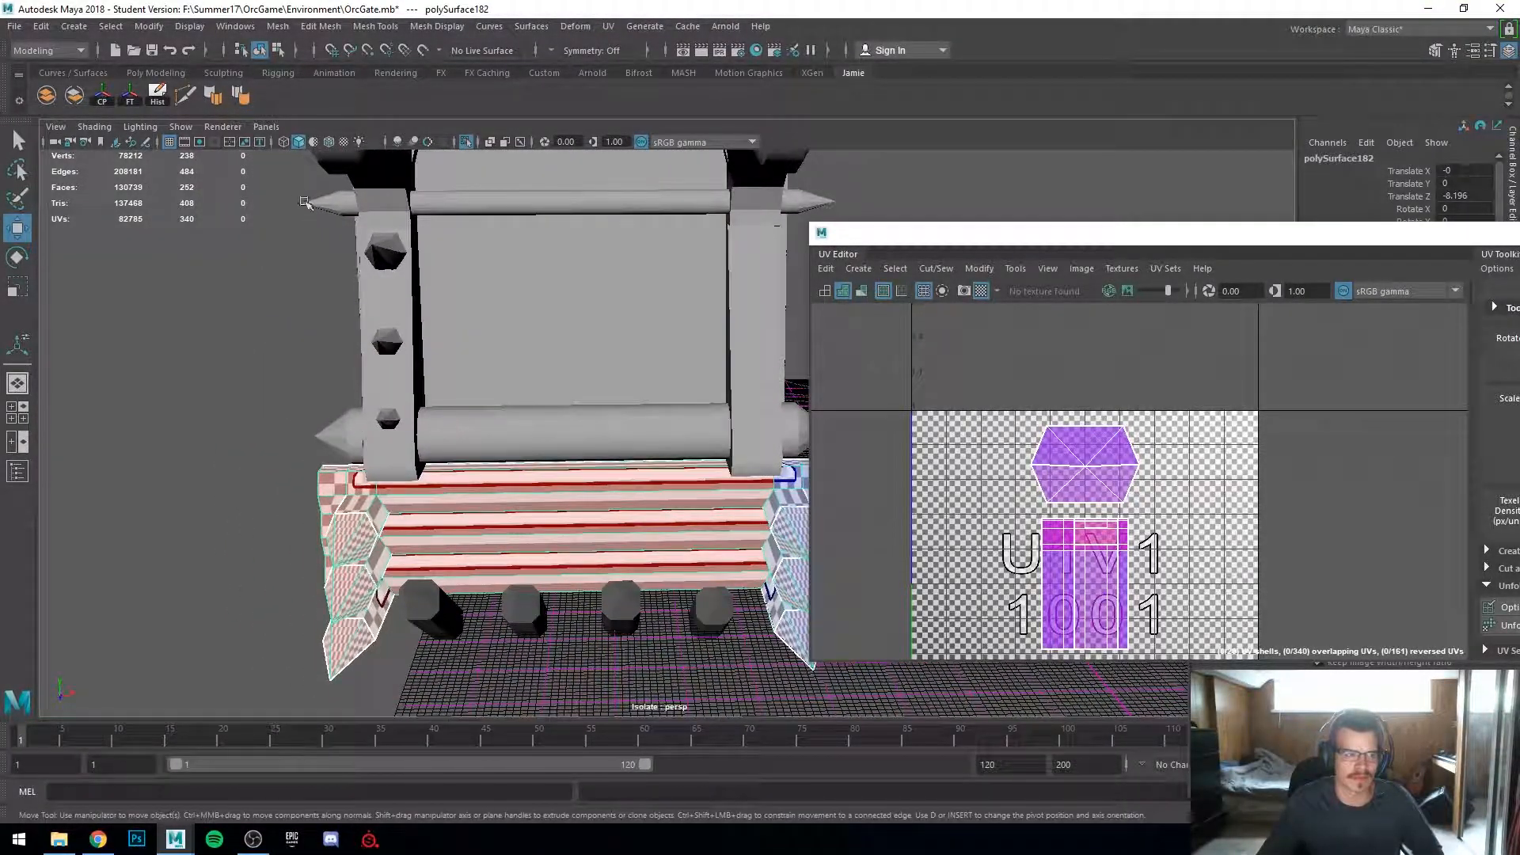
Step: Slice the base log piece vertically through its centre with the Multi-Cut tool
shift+right_drag(535, 453, 569, 474)
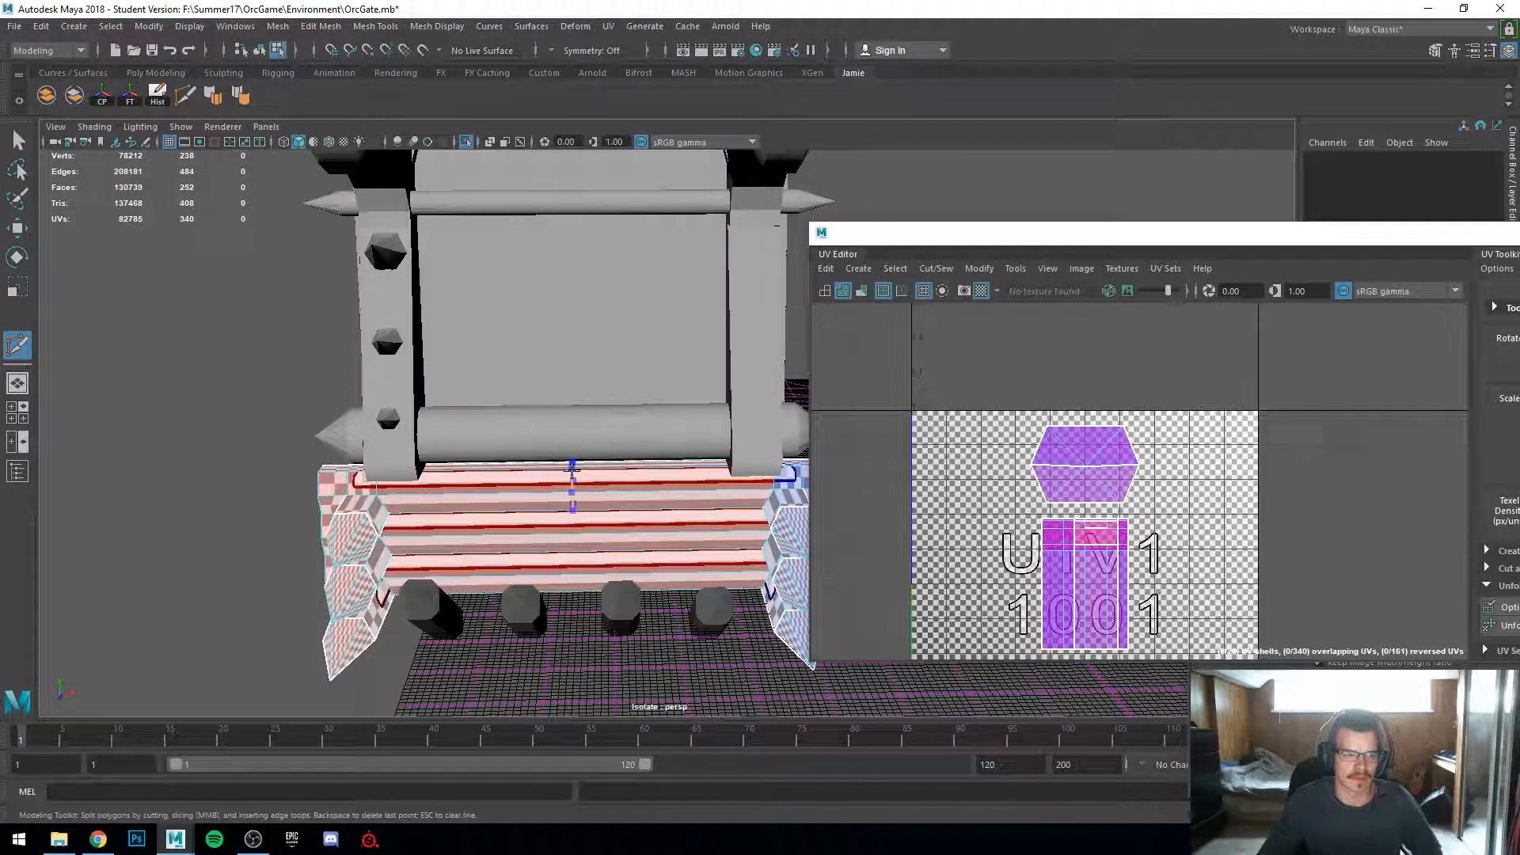
ctrl+click(575, 520)
right_drag(609, 553, 614, 440)
scroll(630, 445, down, 5)
ctrl+drag(882, 742, 884, 744)
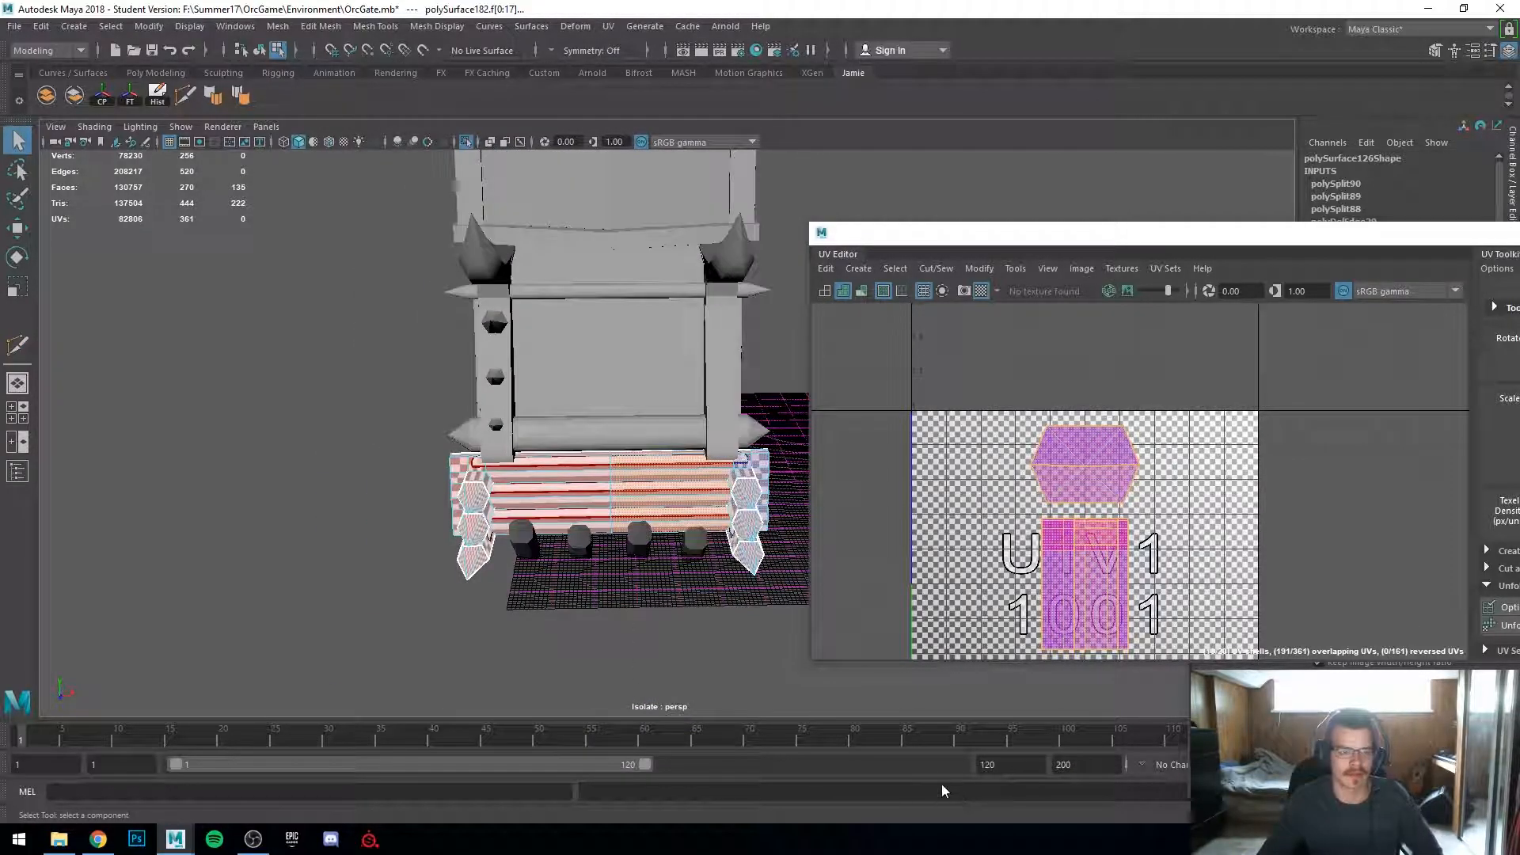
Step: Select and delete the right half of the base log piece
right_drag(546, 478, 590, 444)
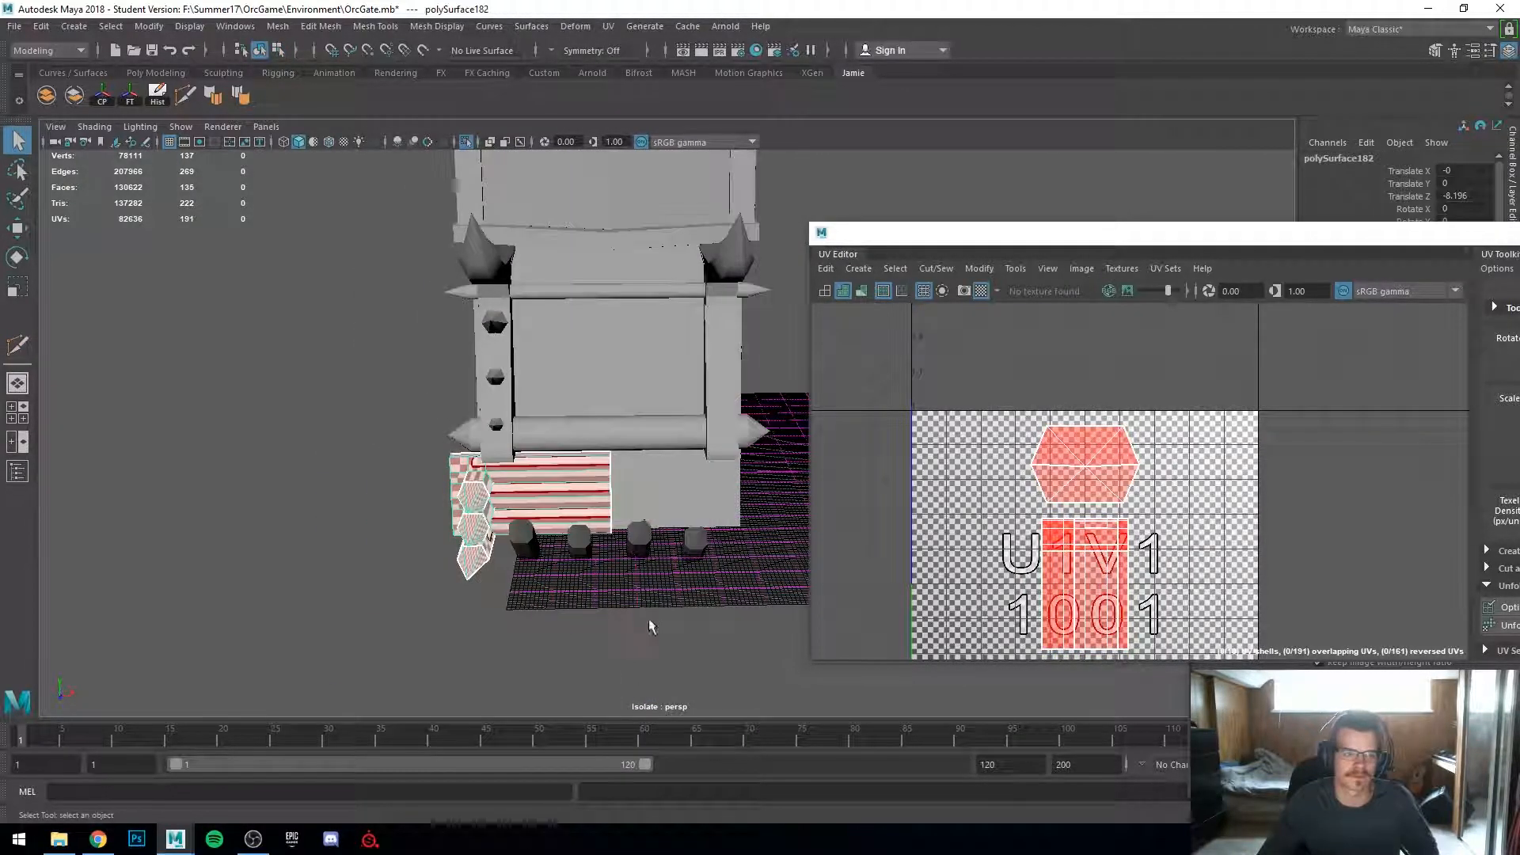
scroll(485, 576, up, 4)
alt+drag(485, 575, 616, 614)
scroll(1004, 561, down, 1)
Step: Select the remaining half's UV shells in the UV editor and flip them
right_click(1054, 542)
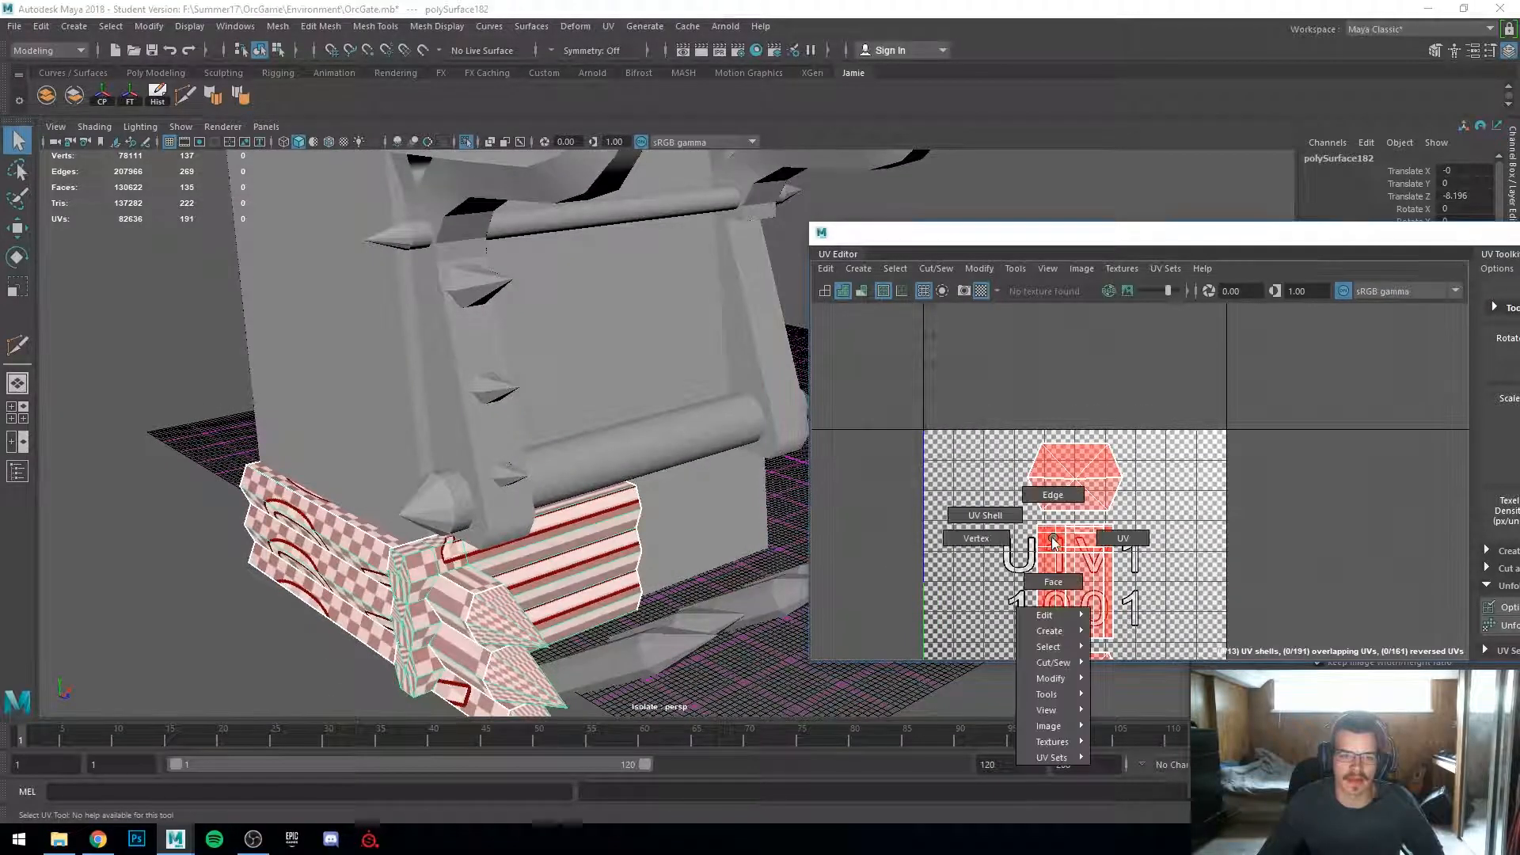
right_drag(1003, 497, 999, 492)
drag(995, 479, 1086, 573)
alt+middle_drag(1086, 573, 1085, 480)
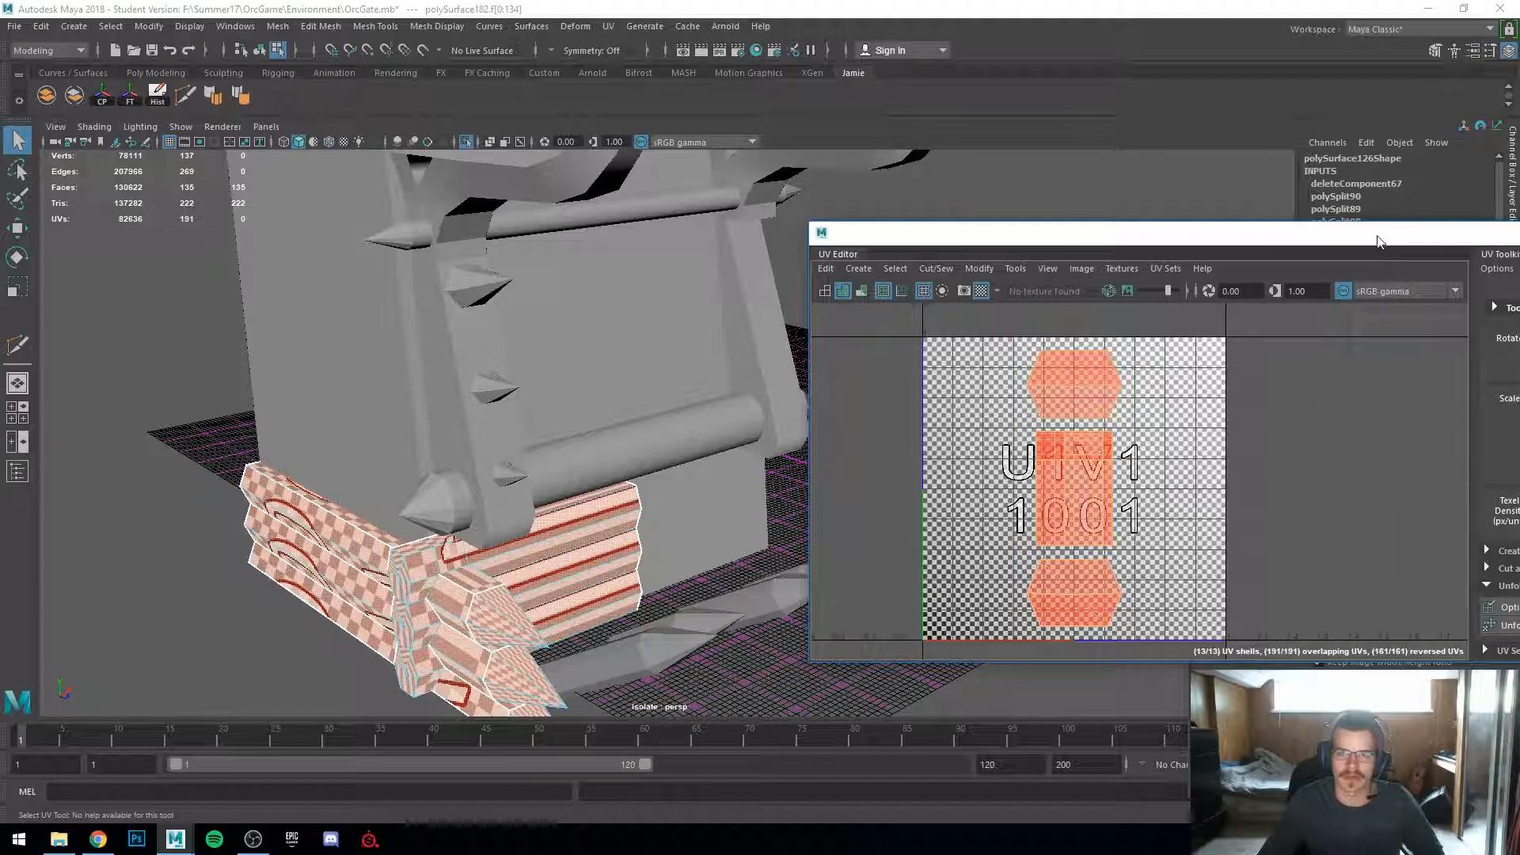
drag(1378, 241, 1223, 221)
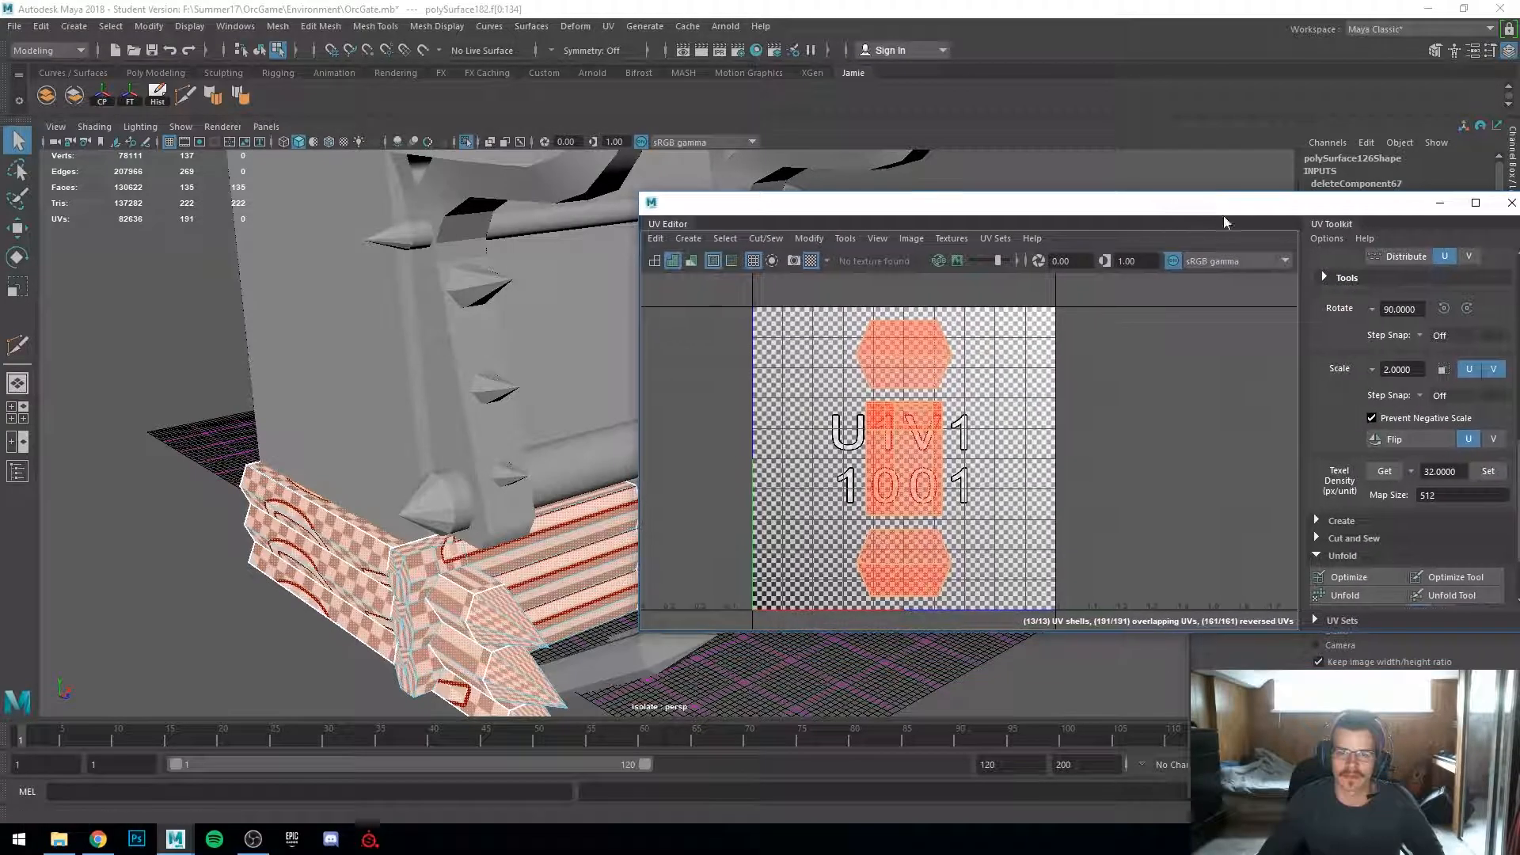
click(1394, 439)
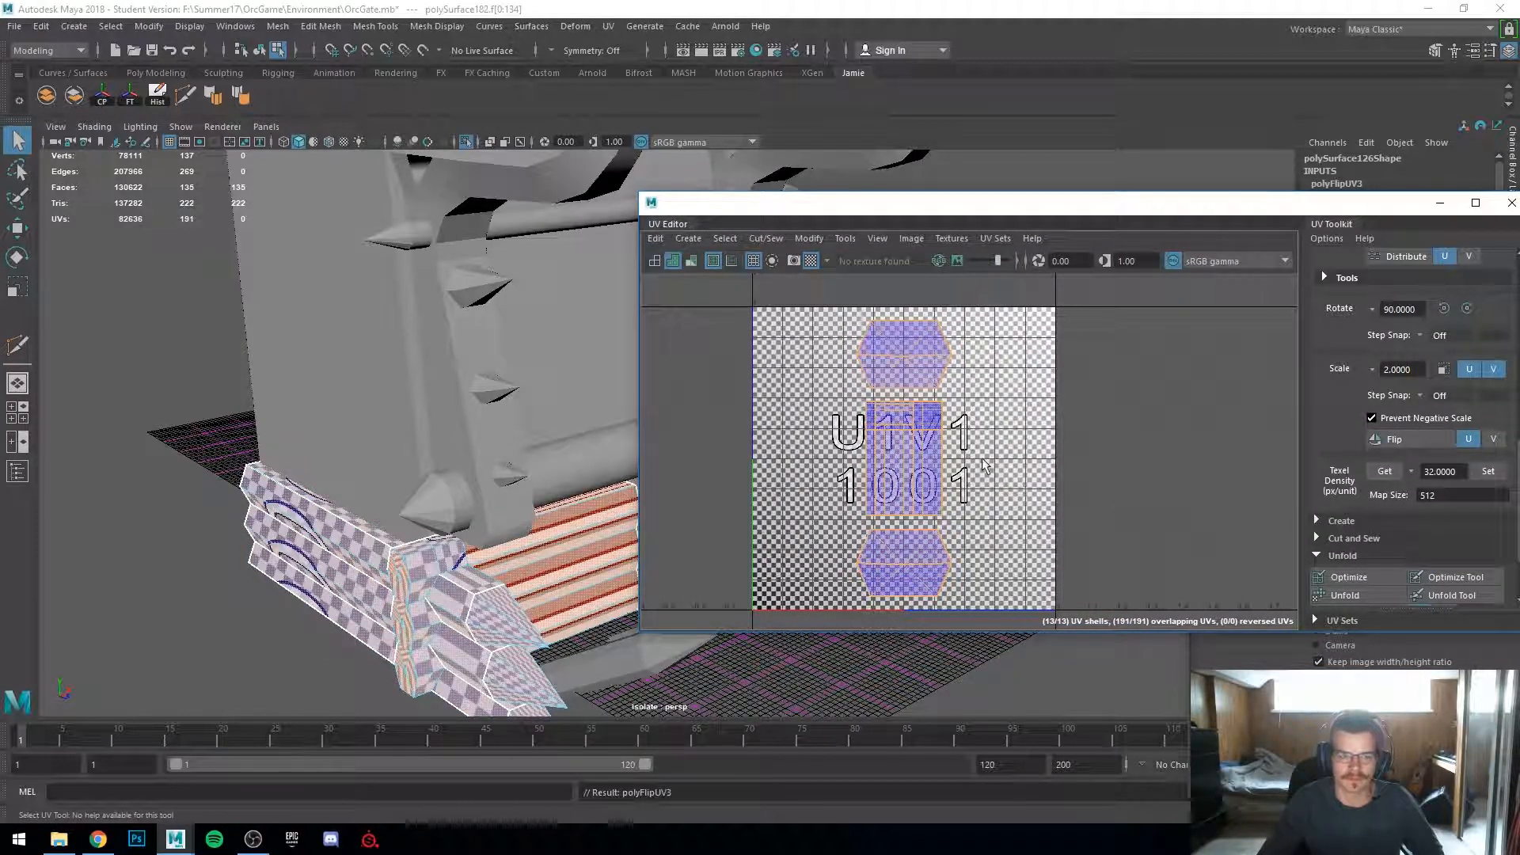
Step: Apply an Automatic UV projection to the half base log piece
click(608, 26)
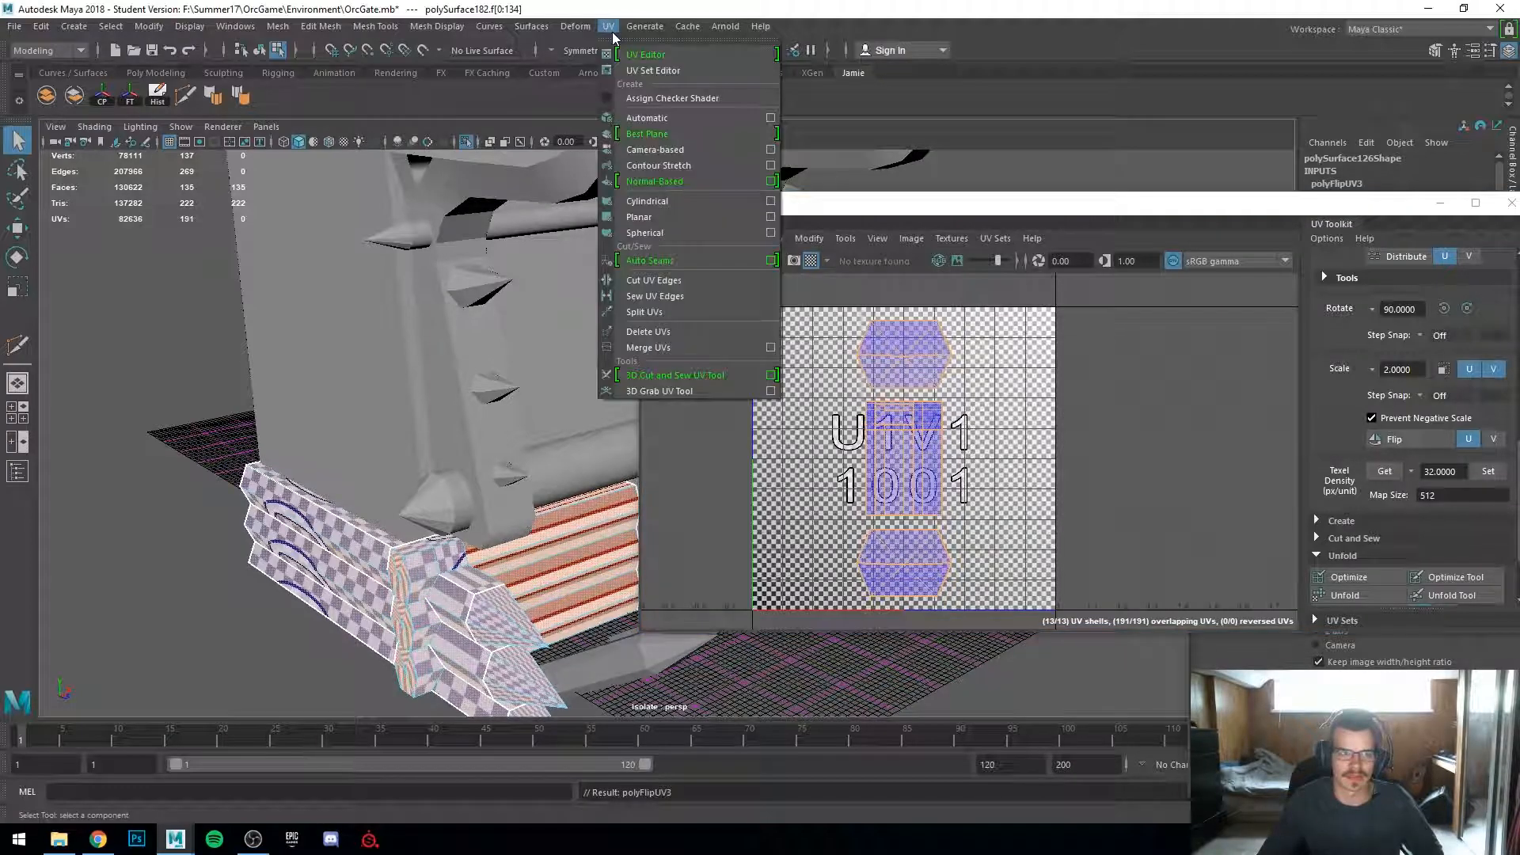
click(648, 118)
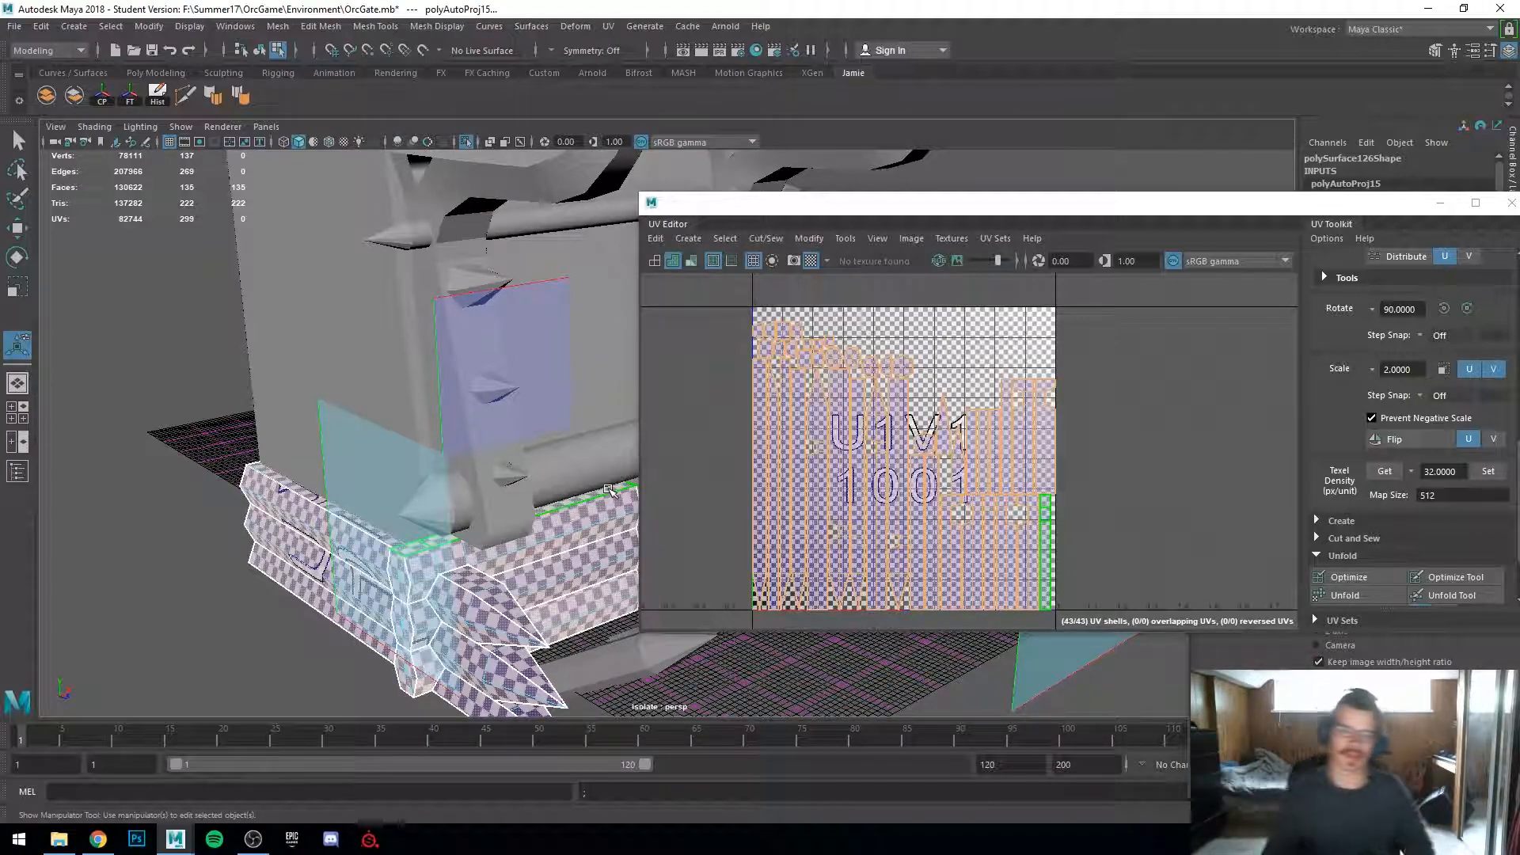
right_drag(832, 502, 792, 477)
click(813, 502)
scroll(813, 501, up, 3)
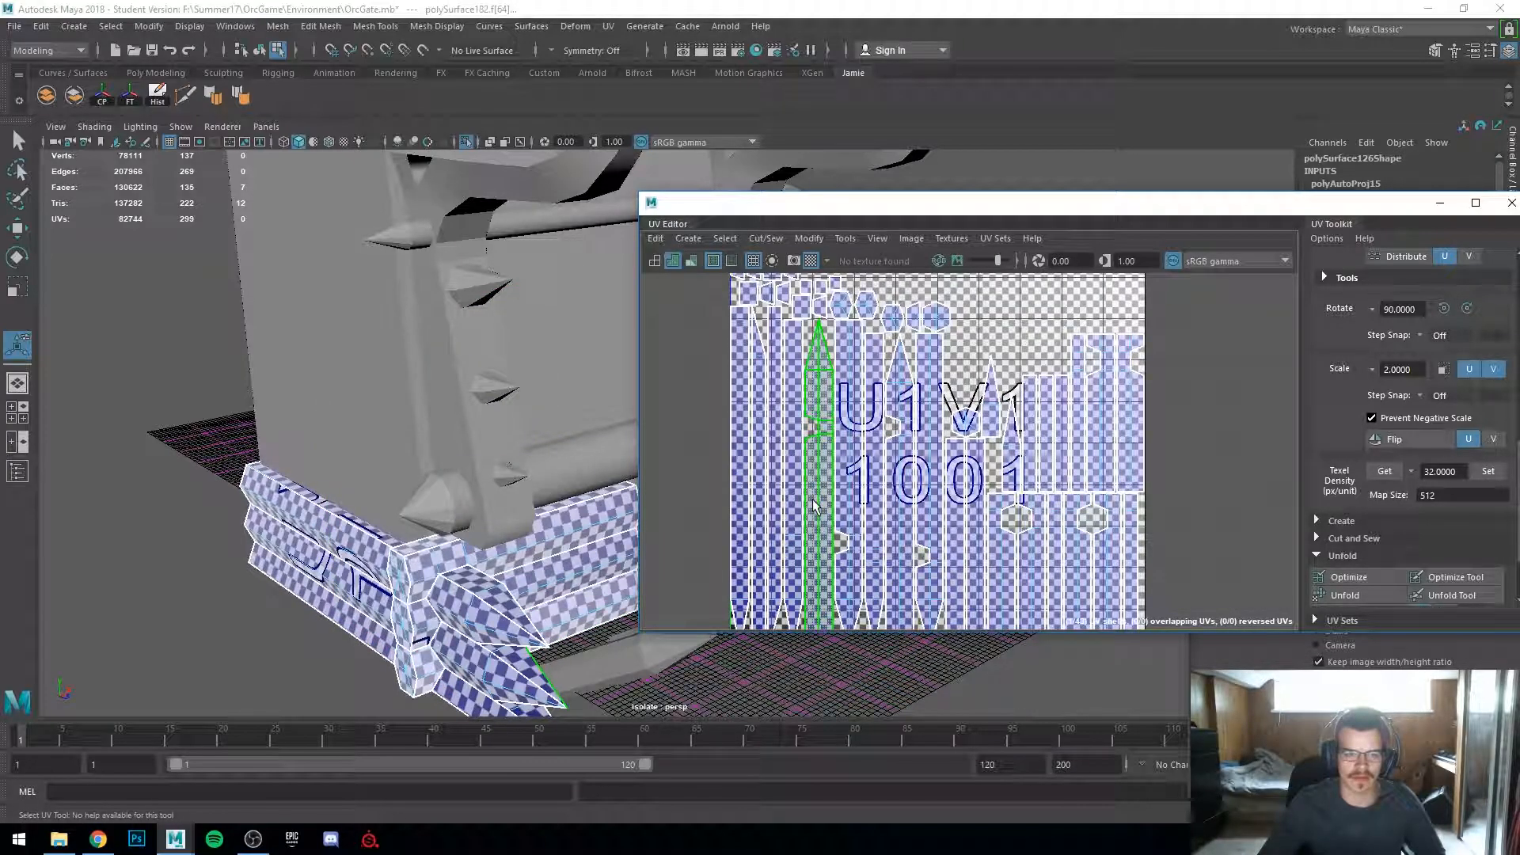
Step: Select the end cap's UV shells and move them aside, left of the main UV tile
alt+drag(485, 547, 349, 518)
scroll(364, 508, up, 5)
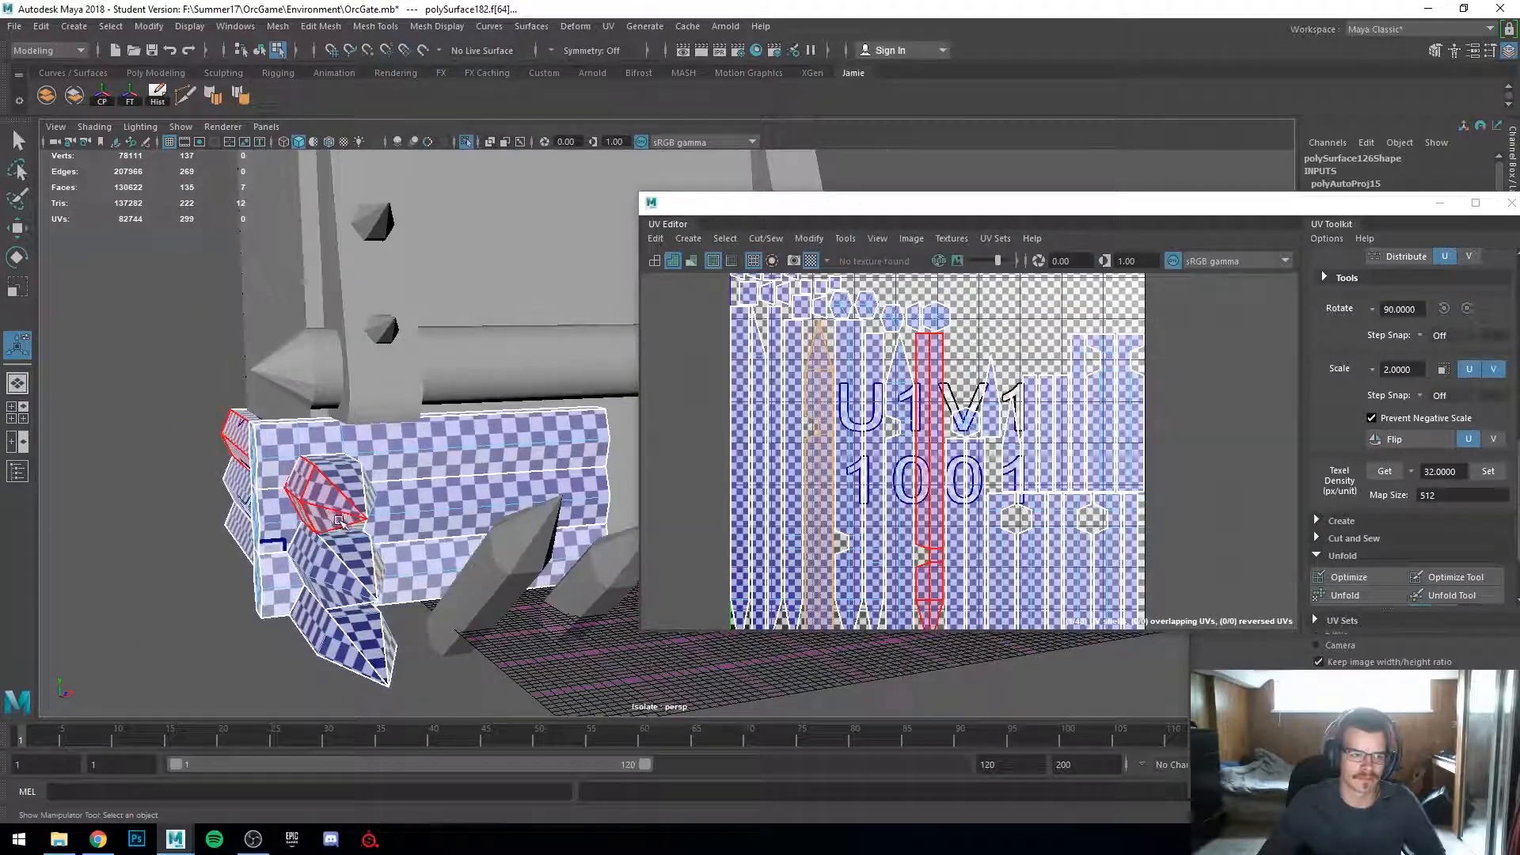
alt+right_drag(338, 519, 494, 535)
alt+drag(402, 528, 346, 461)
click(464, 481)
click(346, 460)
alt+drag(323, 524, 342, 475)
shift+click(381, 336)
alt+drag(381, 336, 348, 467)
key(4)
alt+drag(321, 556, 380, 422)
scroll(412, 492, down, 5)
key(5)
alt+drag(543, 553, 528, 572)
key(w)
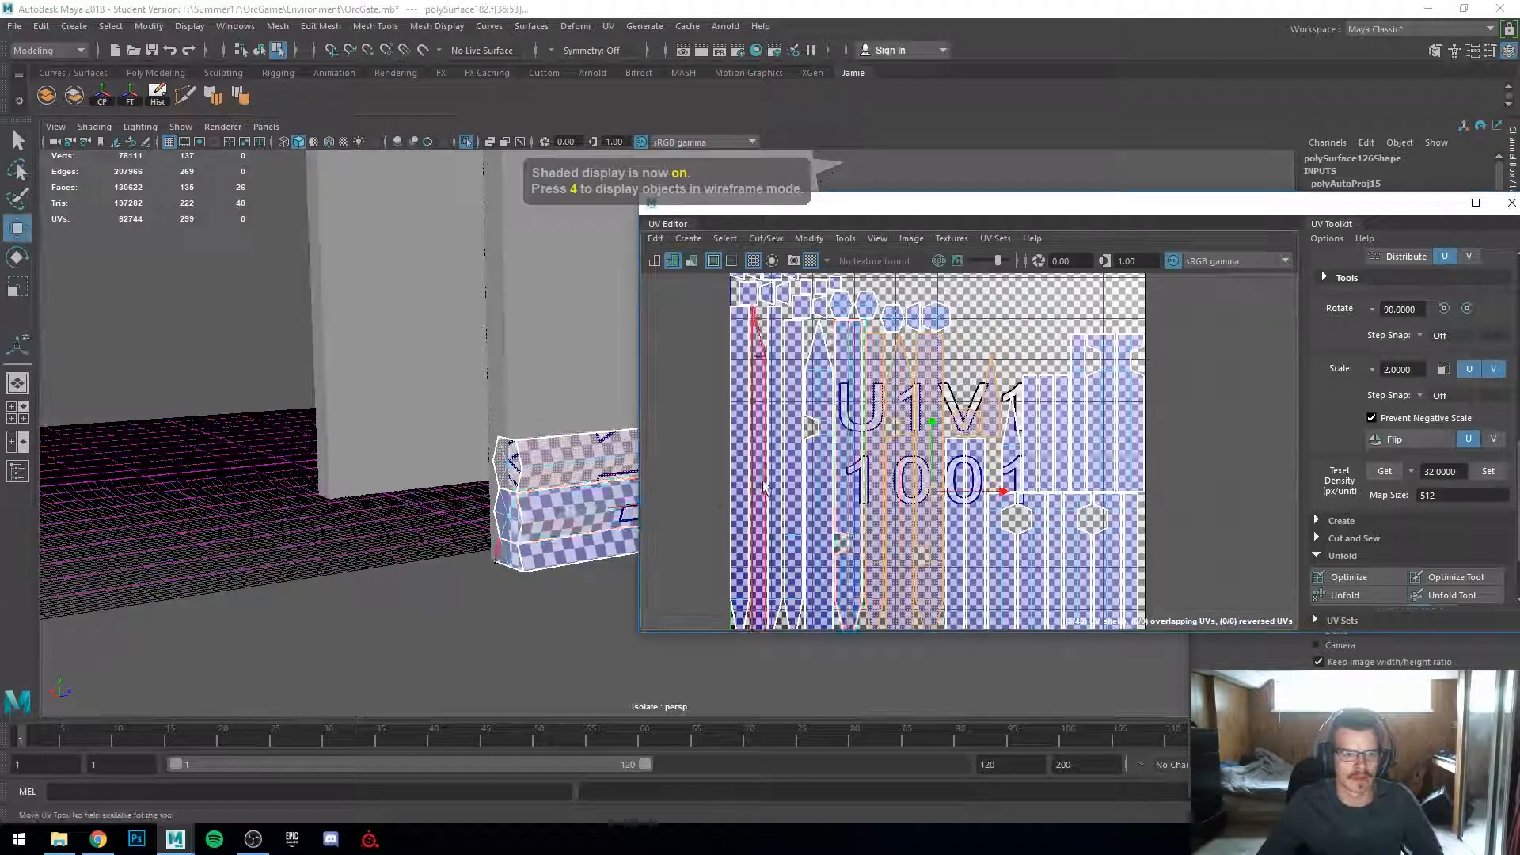
drag(1004, 491, 771, 489)
scroll(752, 473, down, 5)
alt+middle_drag(752, 473, 980, 477)
drag(953, 475, 819, 463)
scroll(507, 546, up, 4)
alt+drag(511, 550, 293, 606)
scroll(461, 490, up, 3)
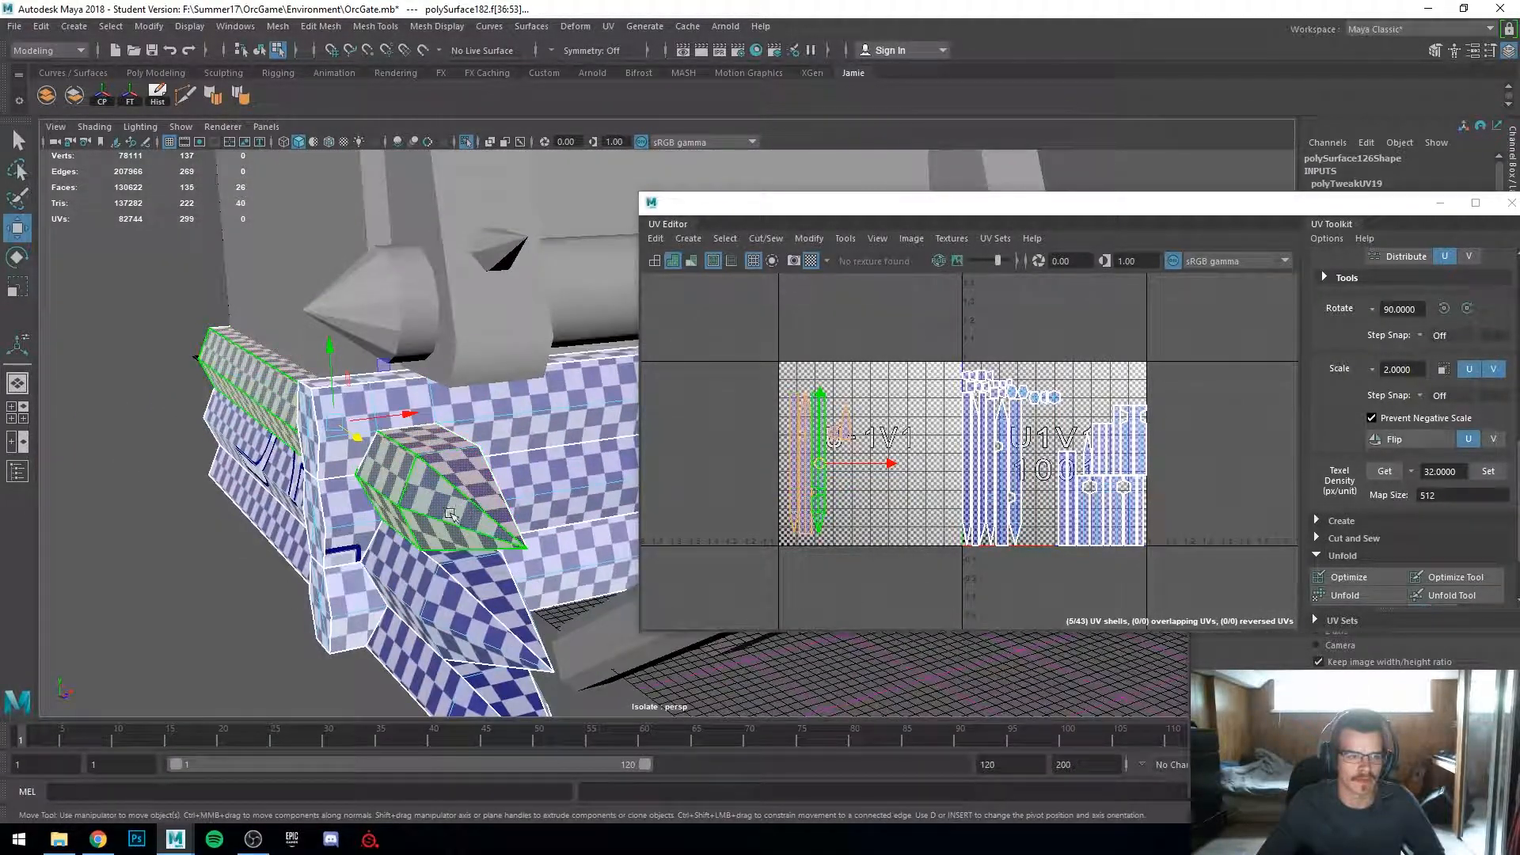
Step: Select a seam edge on the end cap and Move and Sew its UV shells together
alt+drag(454, 513, 282, 542)
alt+drag(160, 528, 148, 512)
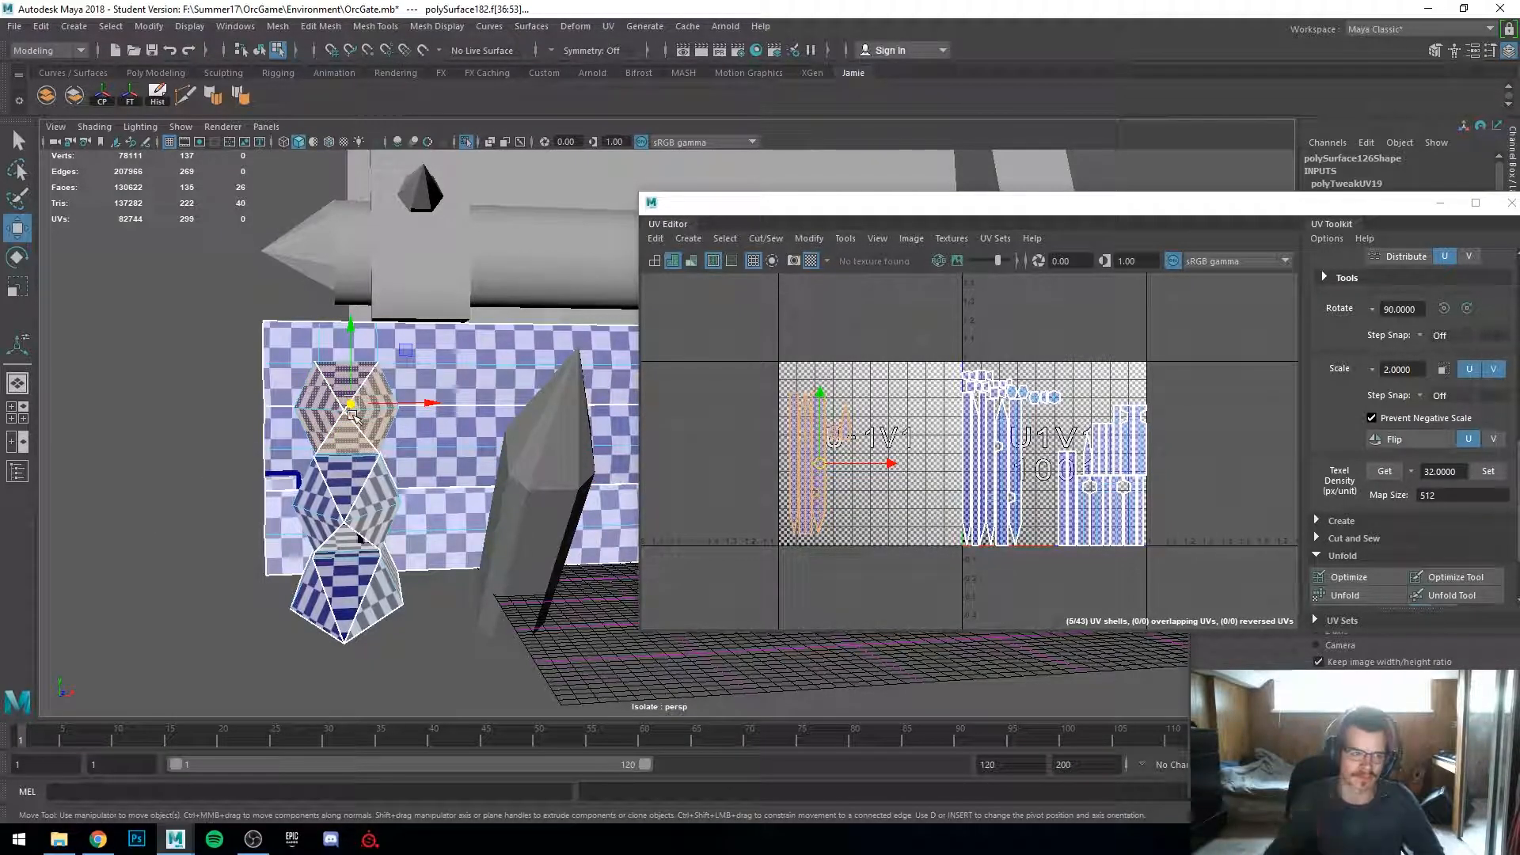
alt+drag(351, 413, 209, 450)
alt+drag(402, 502, 441, 526)
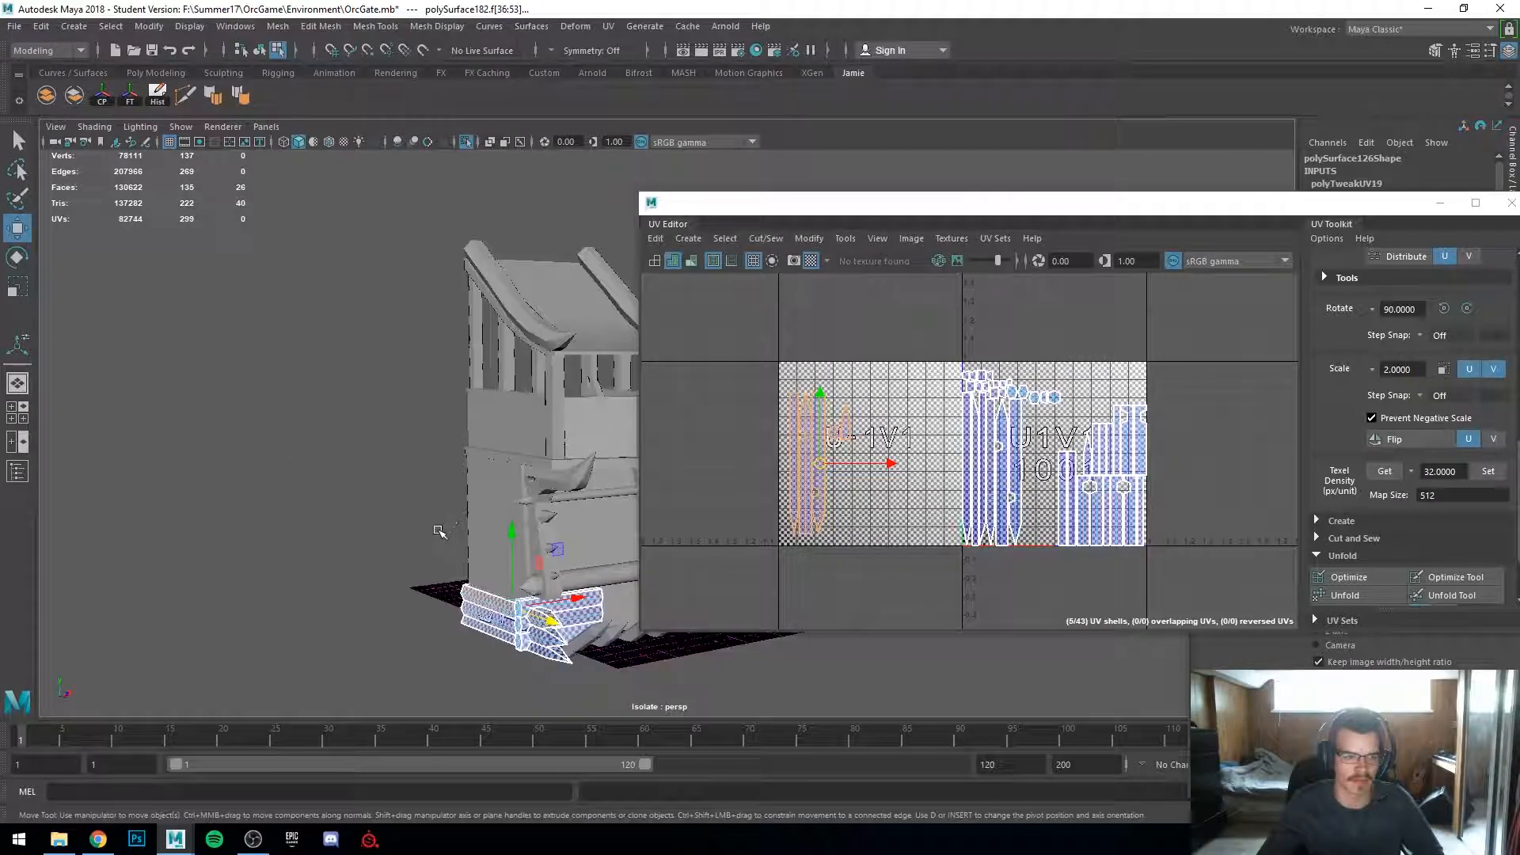
alt+middle_drag(441, 525, 451, 396)
scroll(452, 397, up, 8)
alt+middle_drag(452, 475, 503, 437)
alt+drag(502, 437, 163, 497)
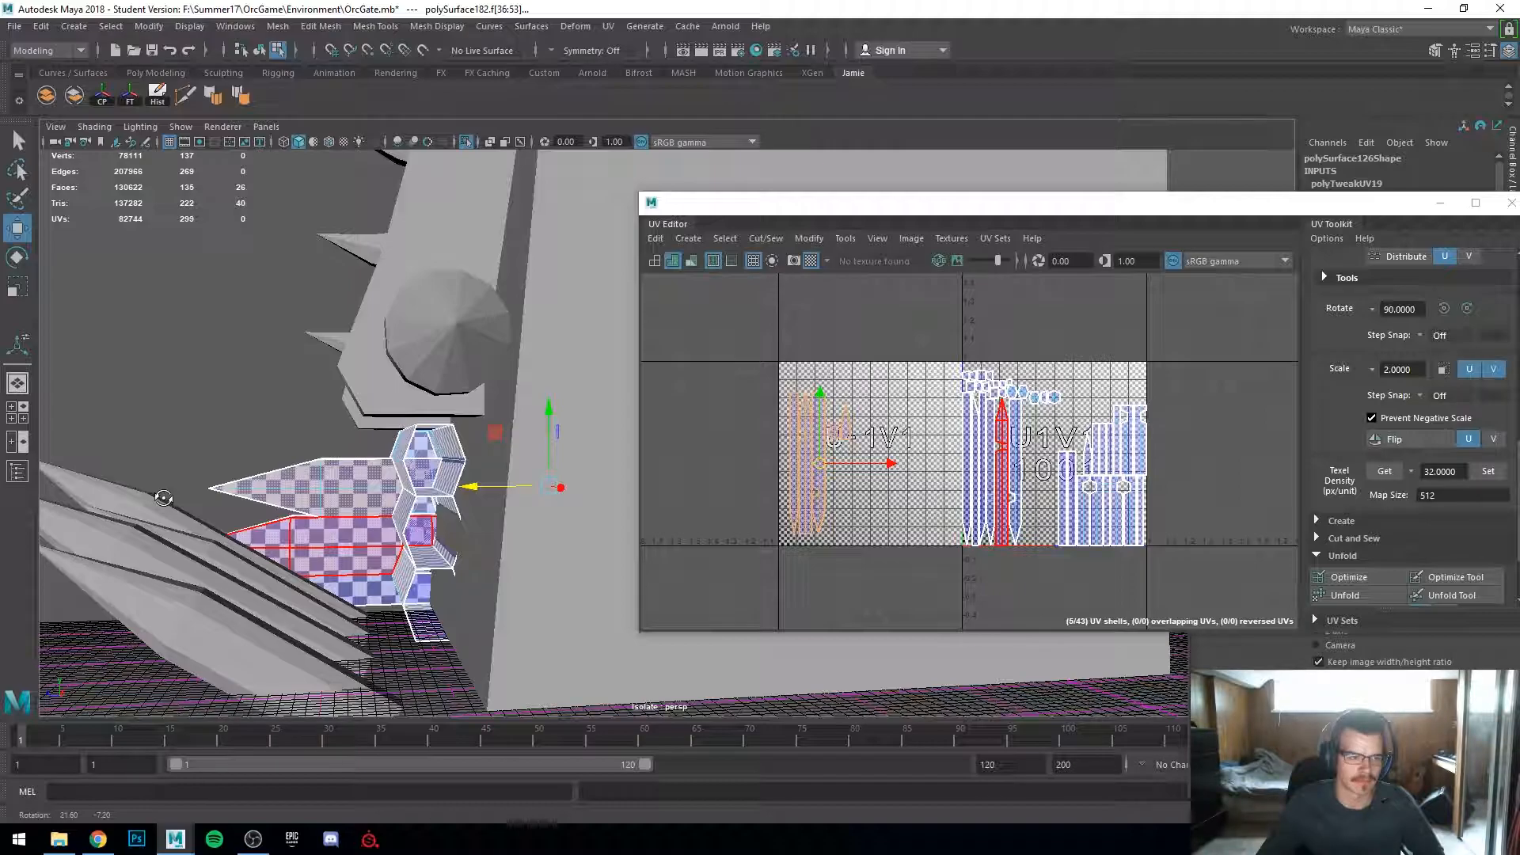
alt+drag(163, 497, 633, 568)
scroll(823, 512, up, 3)
alt+drag(475, 503, 348, 510)
click(789, 449)
scroll(790, 450, up, 1)
right_drag(788, 447, 787, 399)
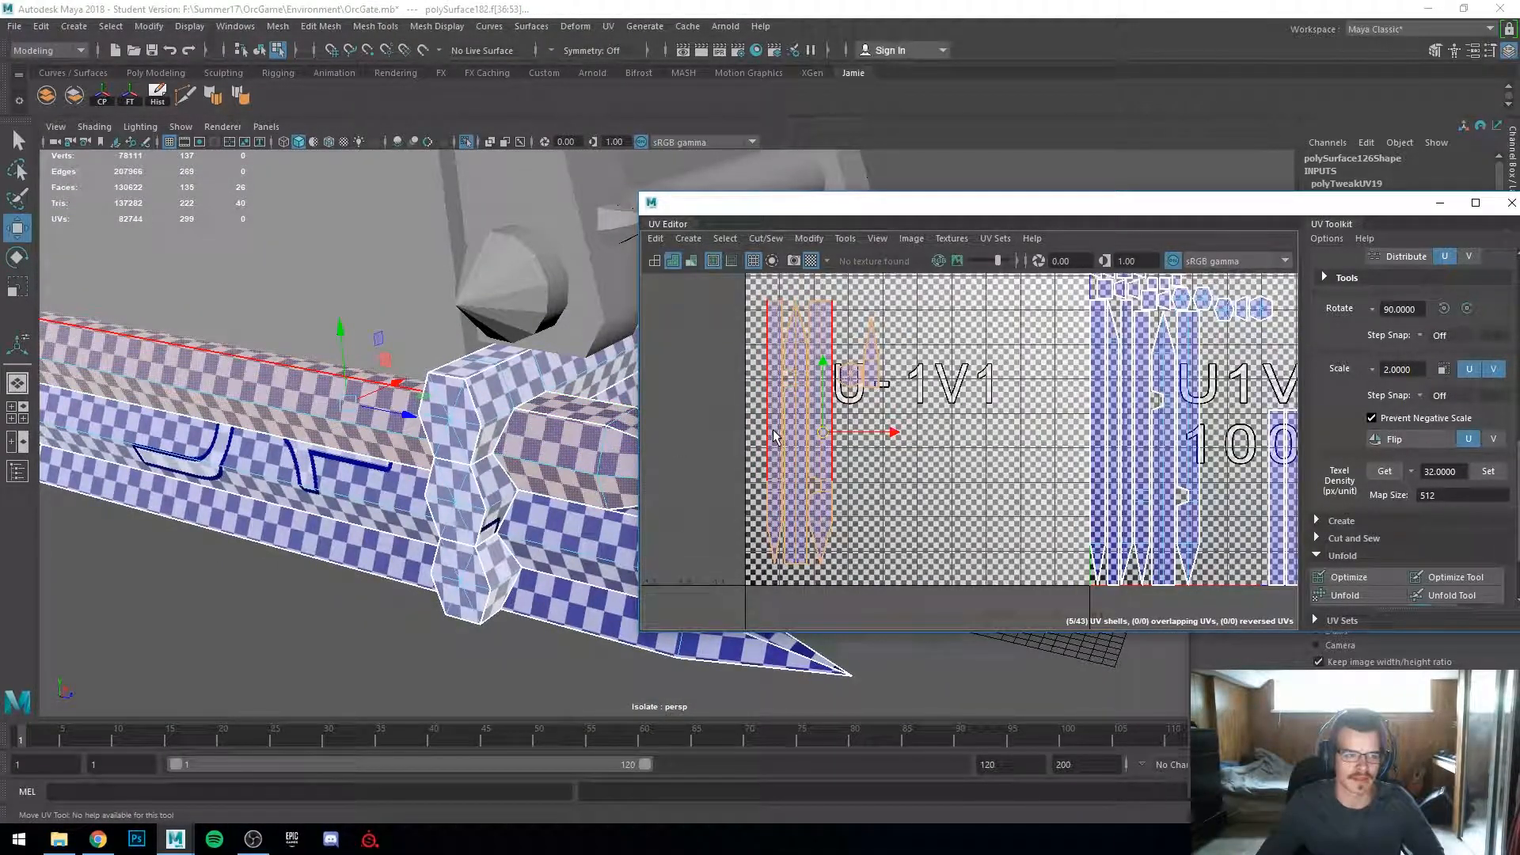
click(774, 437)
scroll(767, 485, up, 2)
alt+middle_drag(703, 499, 912, 500)
scroll(942, 495, up, 2)
shift+right_drag(975, 464, 971, 424)
scroll(1076, 452, down, 2)
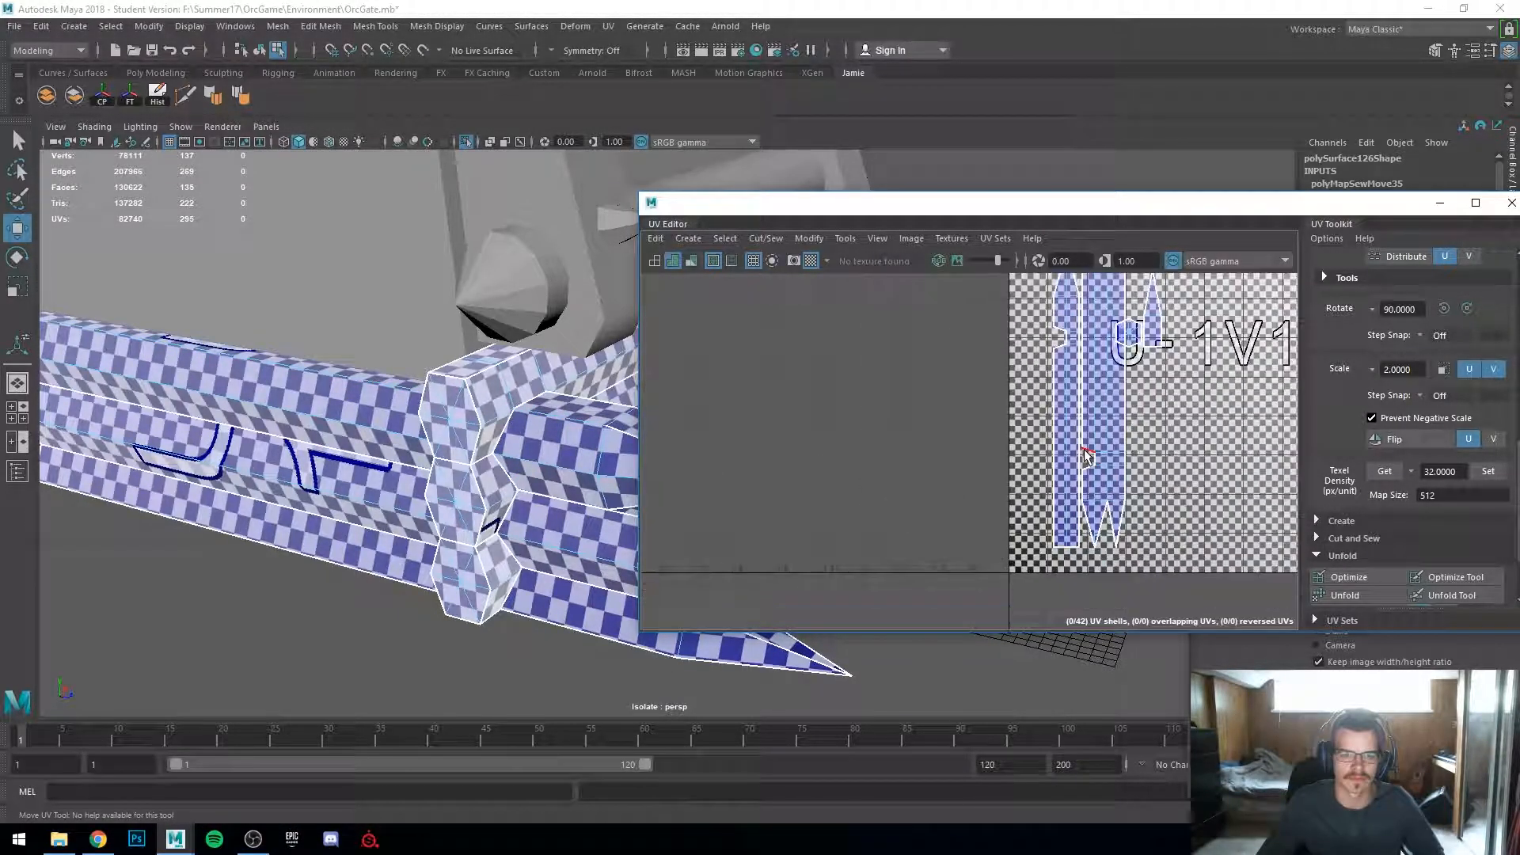
Step: Try to Move and Sew another seam edge on the end cap's UV shells, then undo it
alt+drag(388, 461, 368, 431)
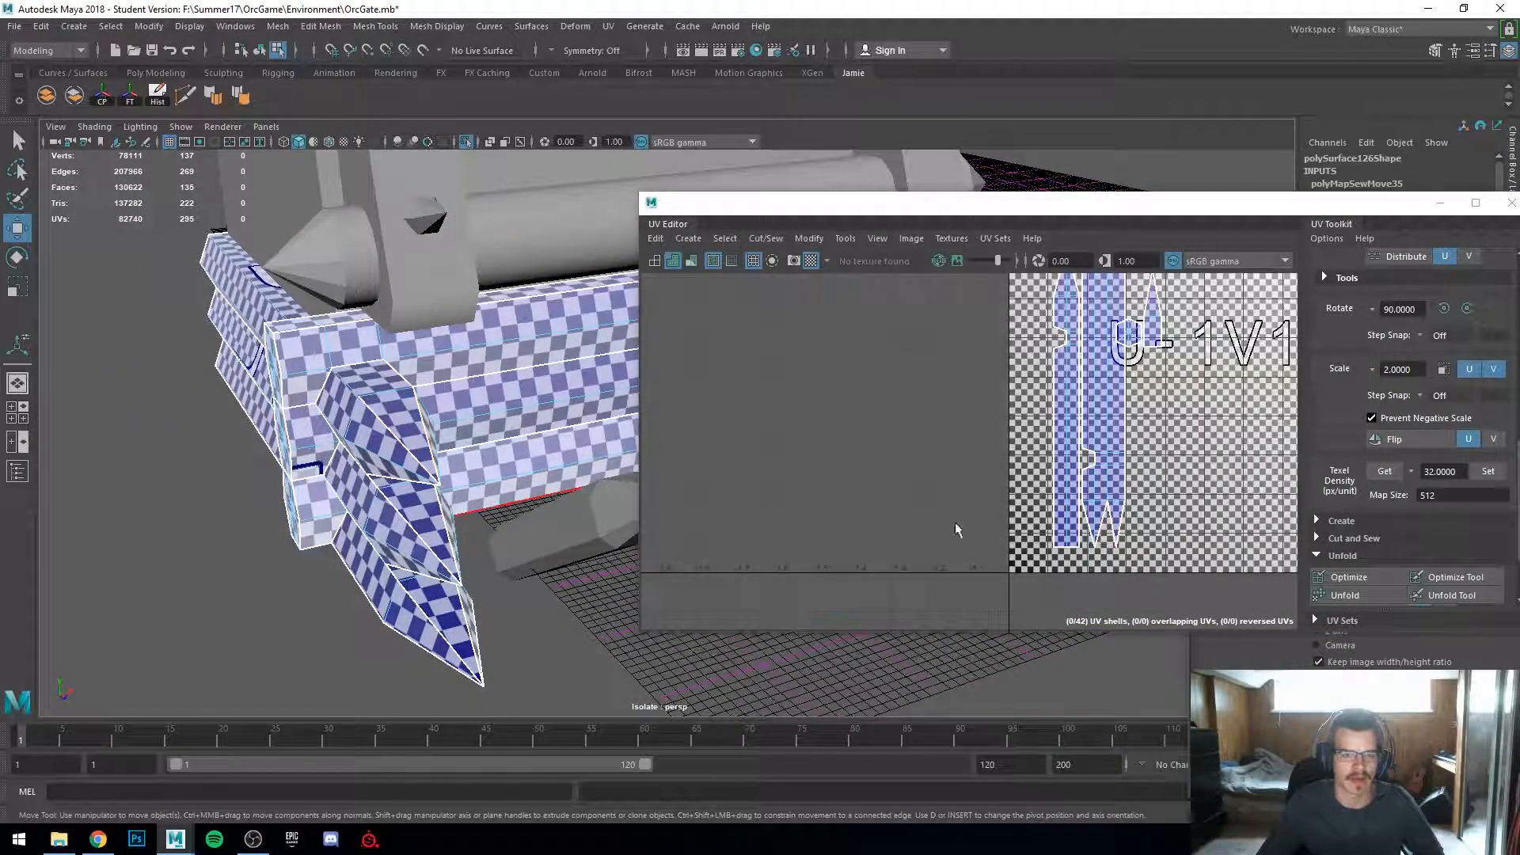
scroll(1112, 490, up, 2)
click(1110, 457)
shift+right_drag(1112, 457, 1112, 430)
scroll(338, 497, up, 3)
alt+drag(339, 497, 354, 488)
scroll(405, 402, up, 5)
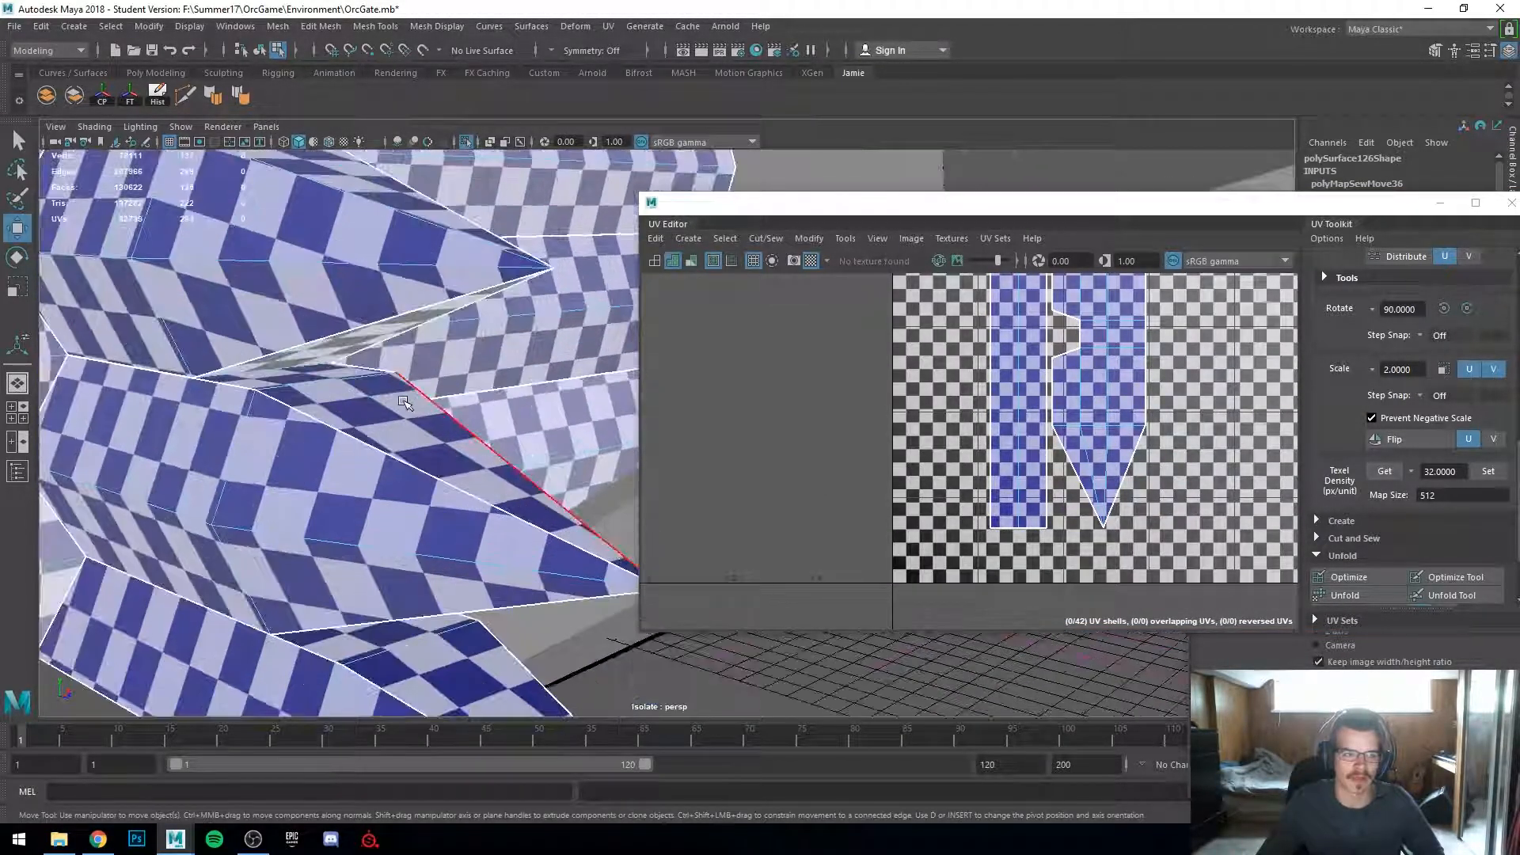
alt+drag(404, 402, 415, 431)
key(ctrl+z)
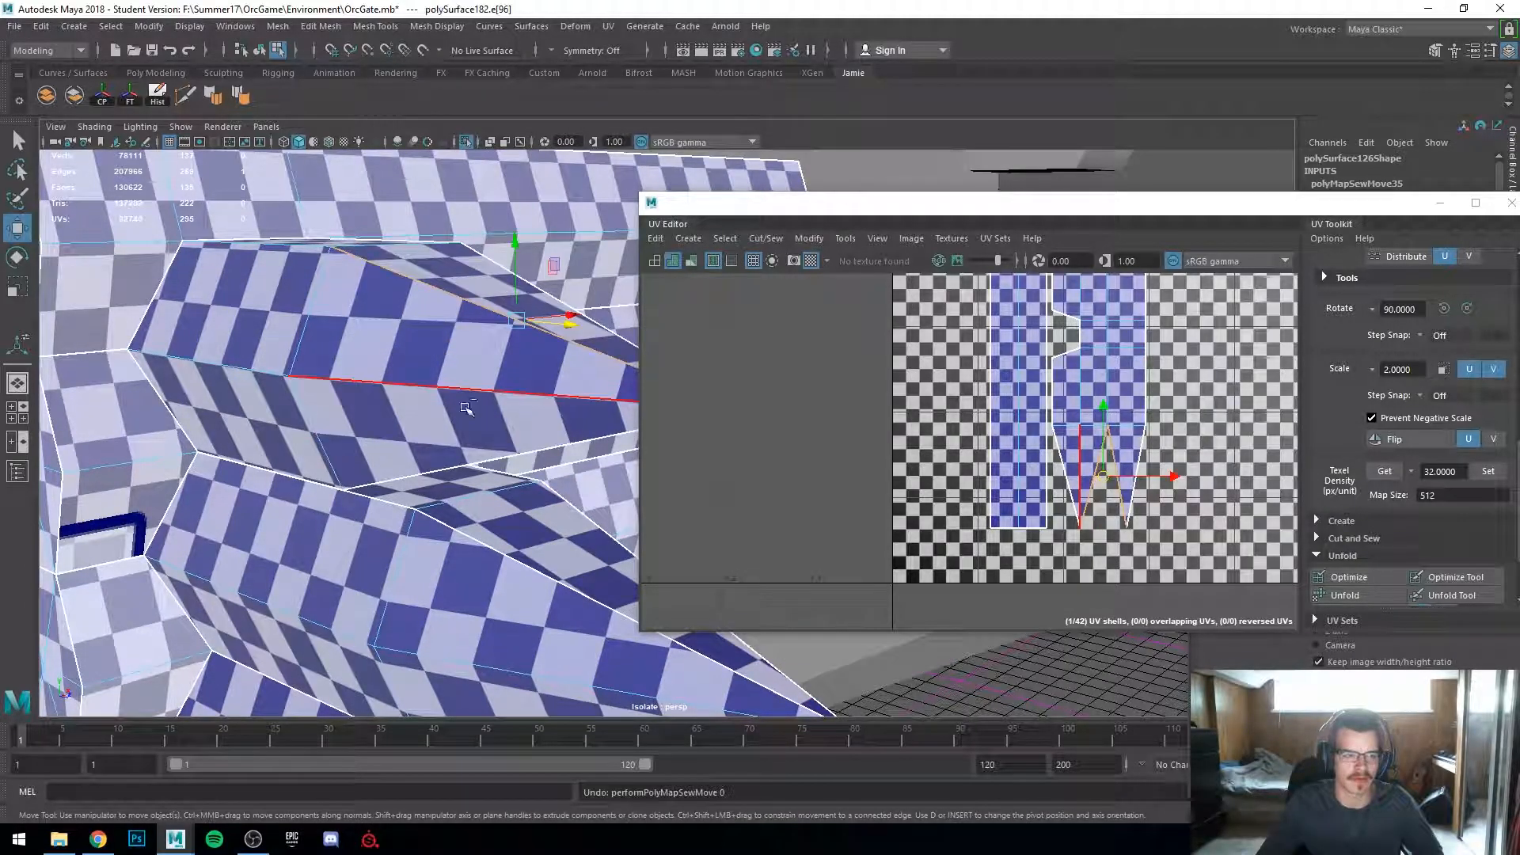
Step: Select another seam edge on the end cap's UV shells and Move and Sew it together
scroll(516, 443, down, 6)
alt+drag(511, 450, 447, 479)
scroll(447, 482, up, 3)
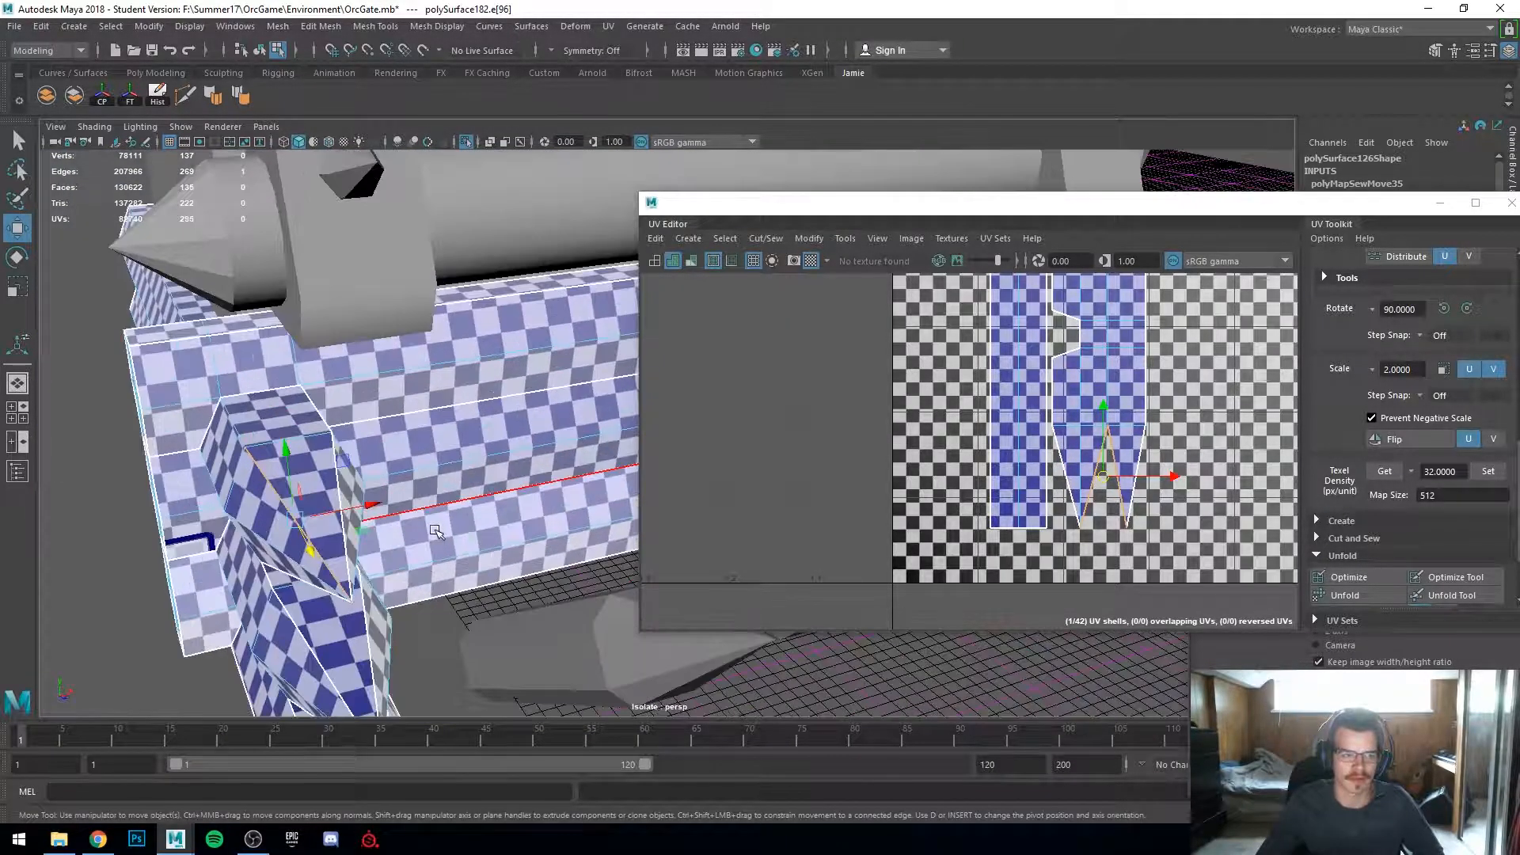
scroll(1084, 481, down, 7)
alt+middle_drag(1125, 468, 1119, 532)
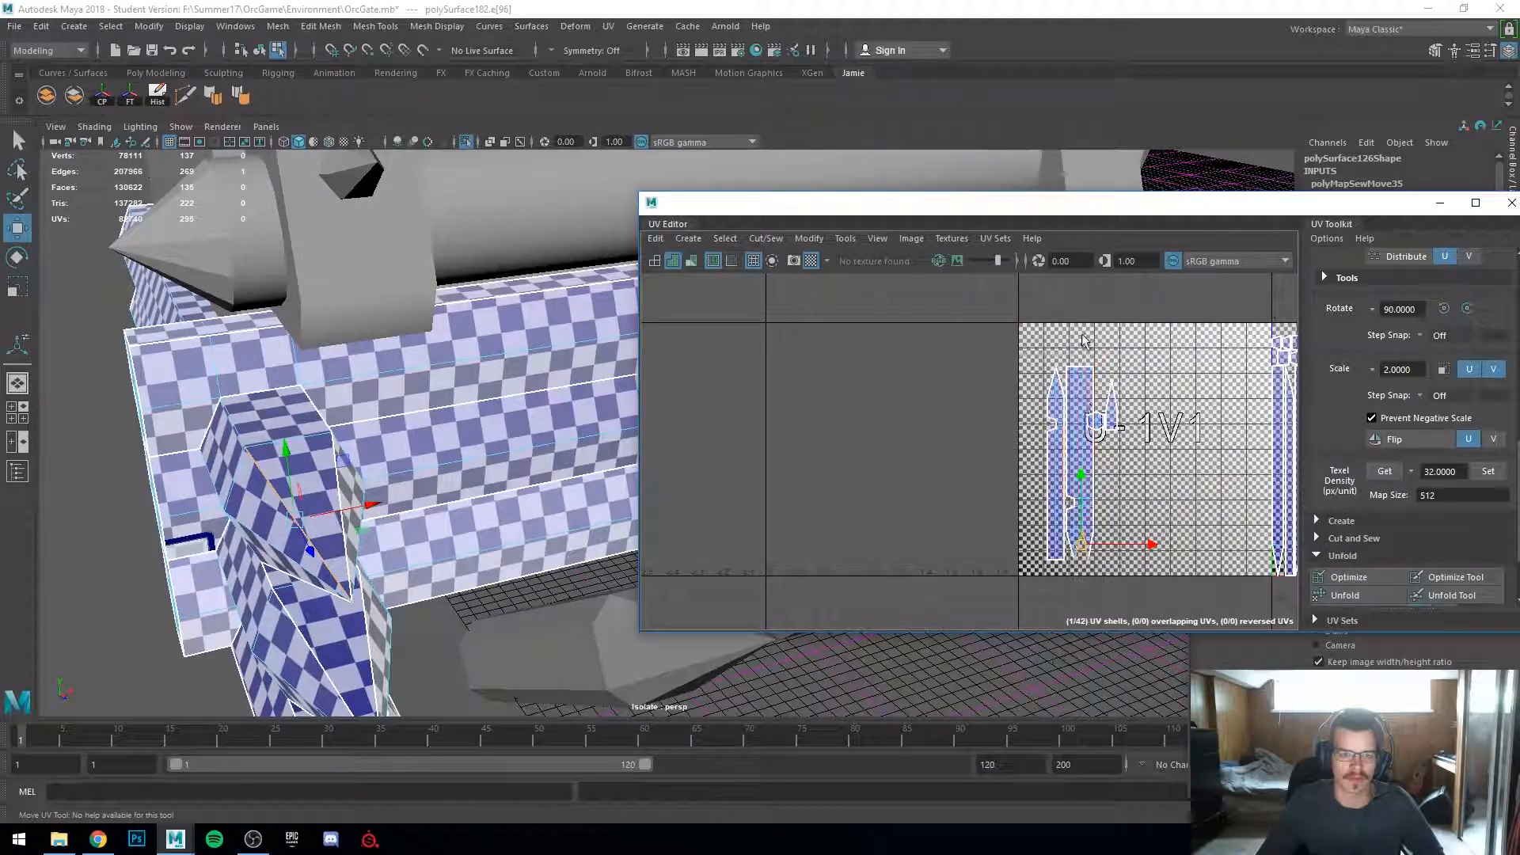
scroll(1100, 489, up, 2)
click(1089, 530)
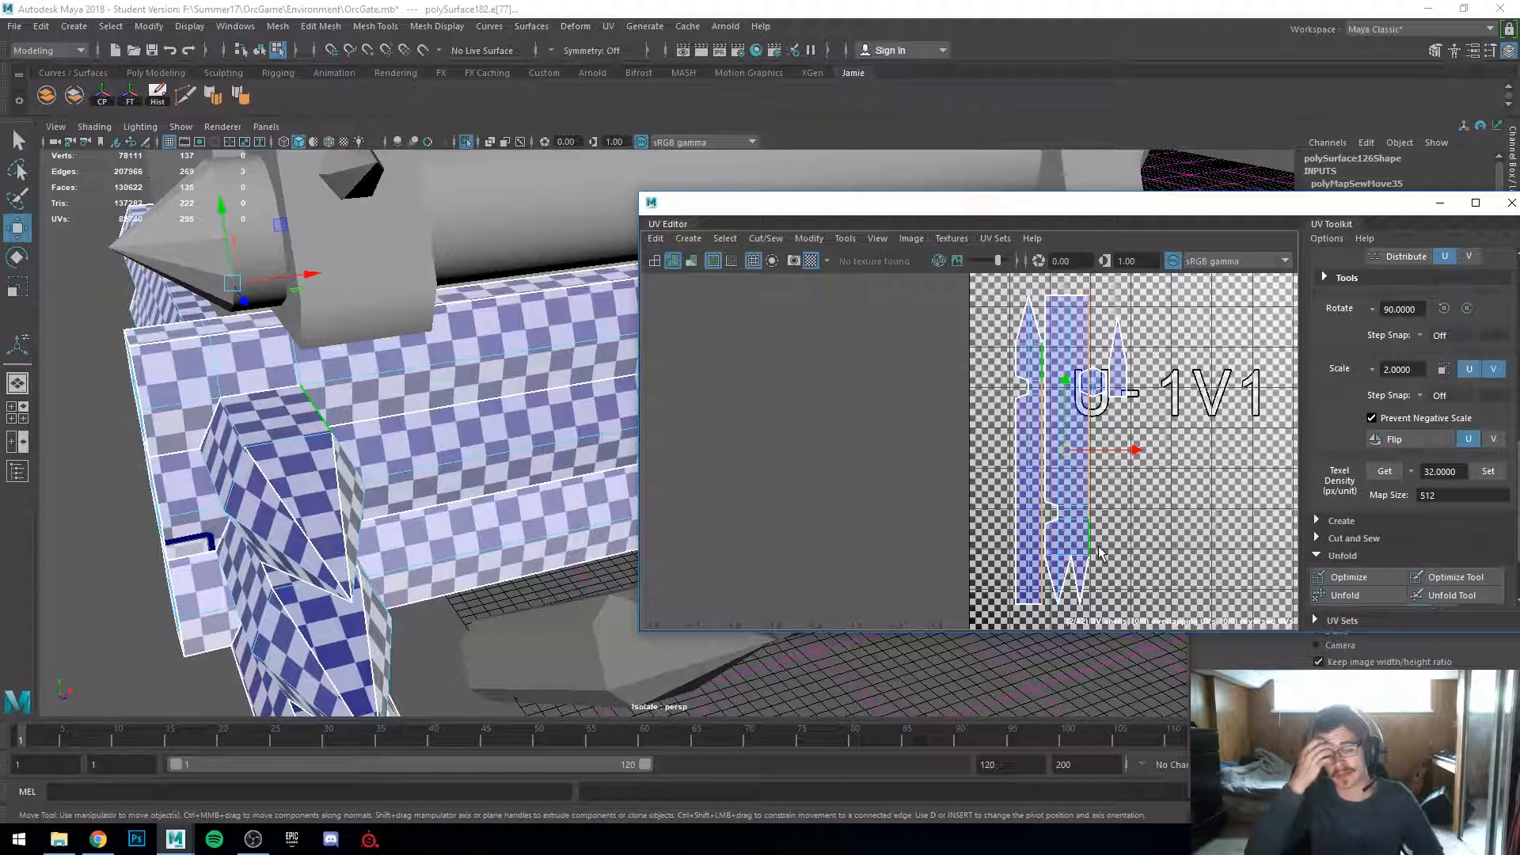
shift+right_drag(1090, 492, 1085, 443)
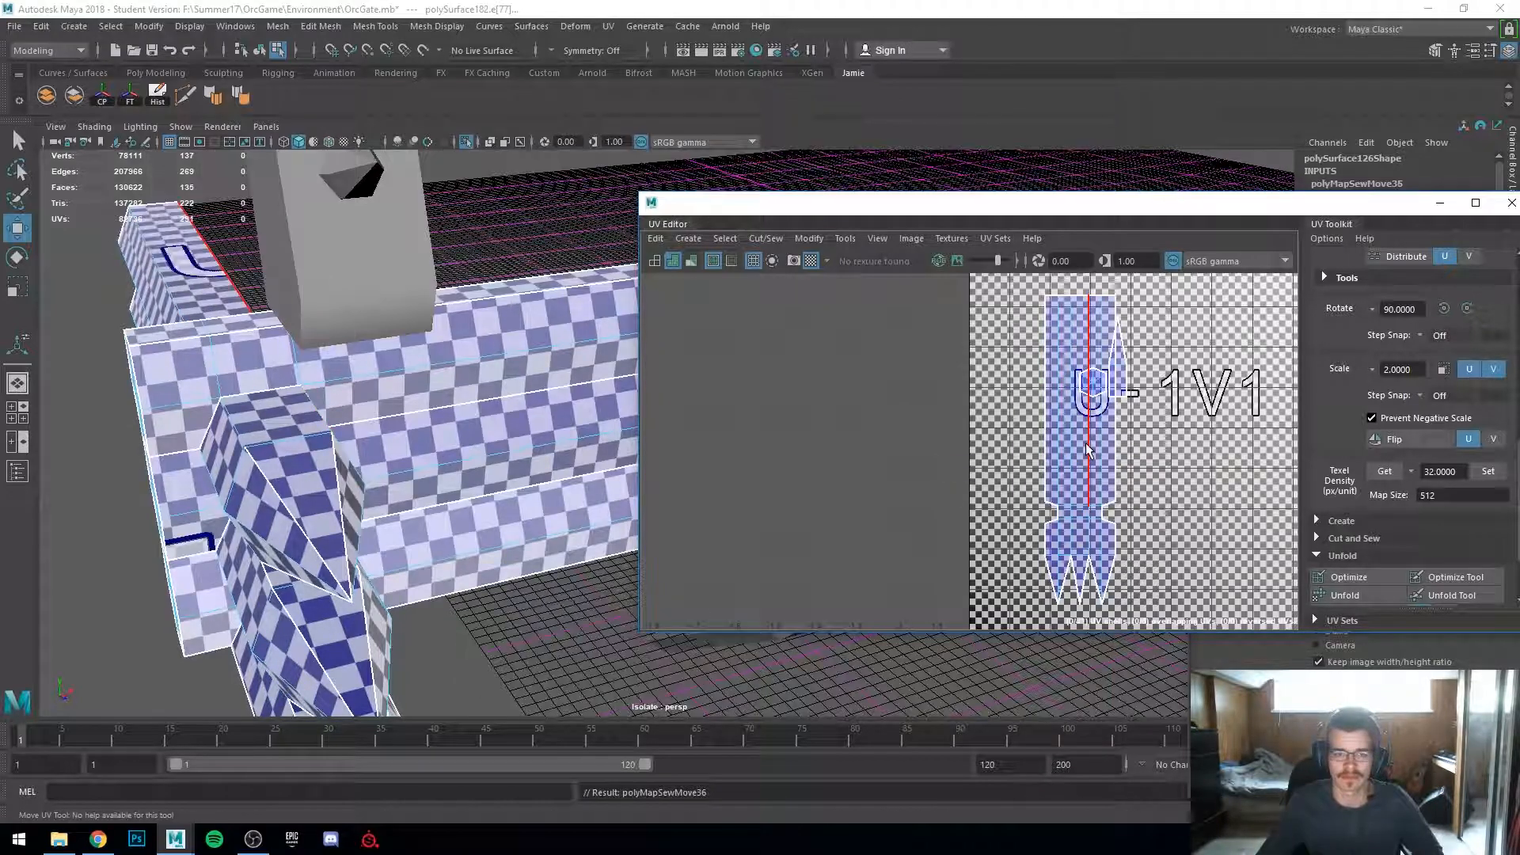
Step: Reposition the end cap's sewn UV shell, leaving it in the U-1V1 area beside the main tile
scroll(1085, 443, down, 1)
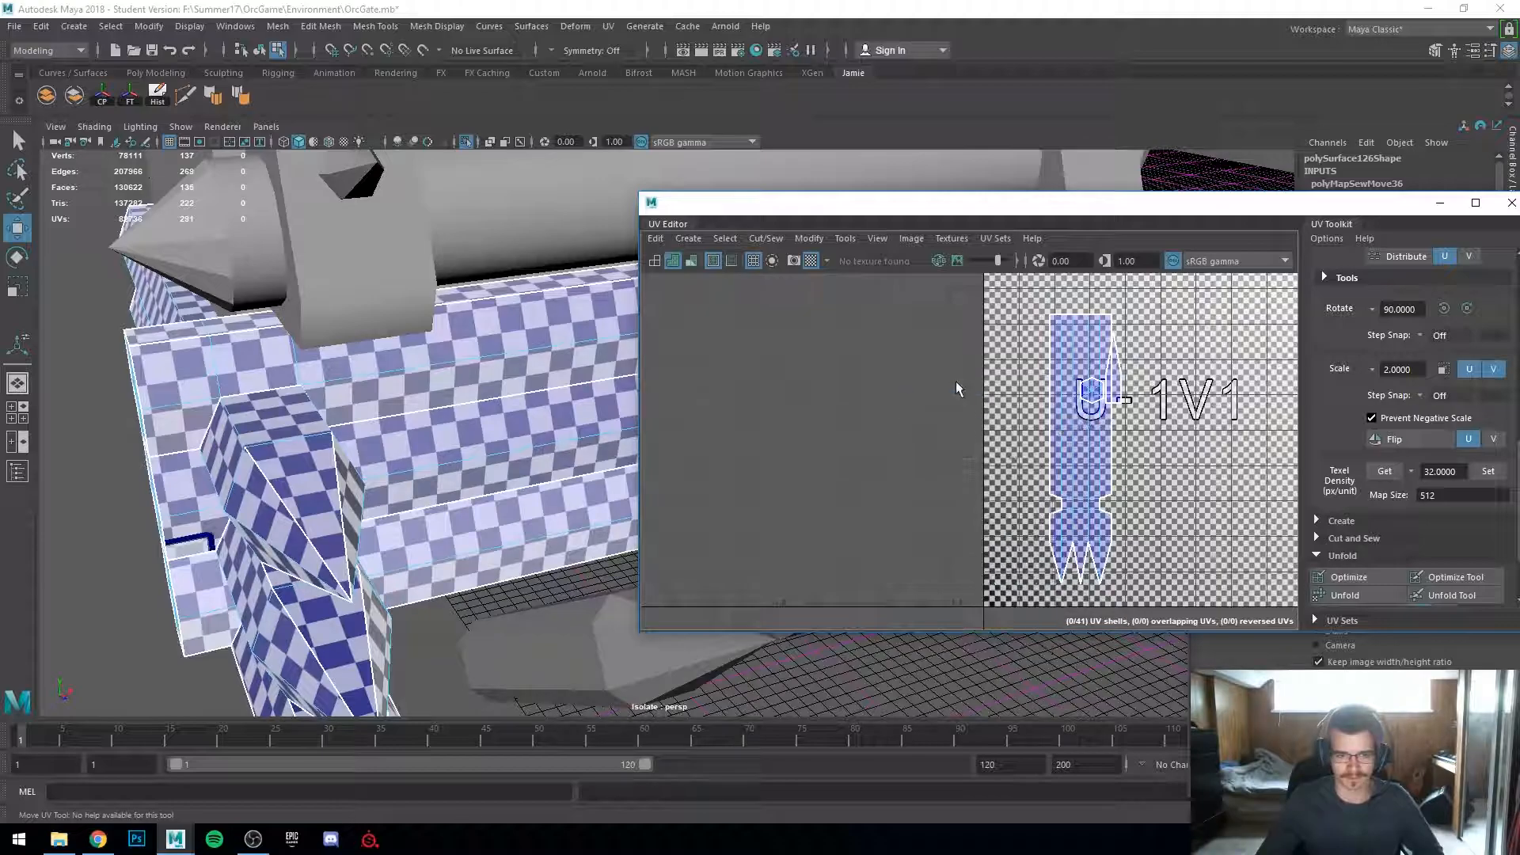
click(1081, 457)
drag(1080, 458, 1195, 442)
scroll(1184, 524, up, 3)
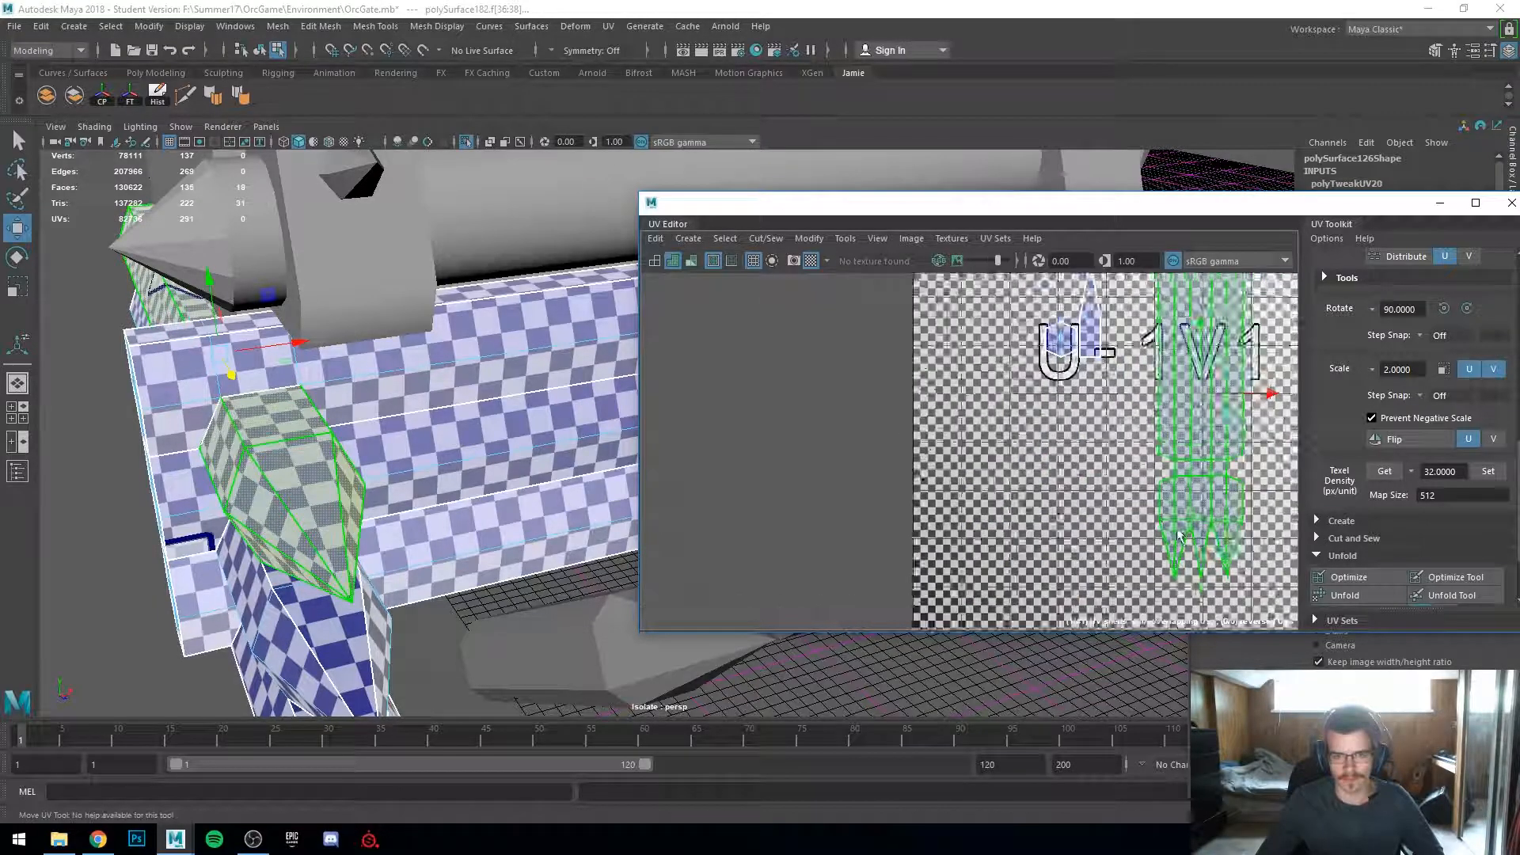
click(1118, 521)
alt+middle_drag(1119, 521, 1021, 542)
Step: Examine the end cap piece's faces in the viewport, switching to wireframe display to see hidden ones
scroll(257, 443, down, 3)
alt+drag(258, 443, 365, 463)
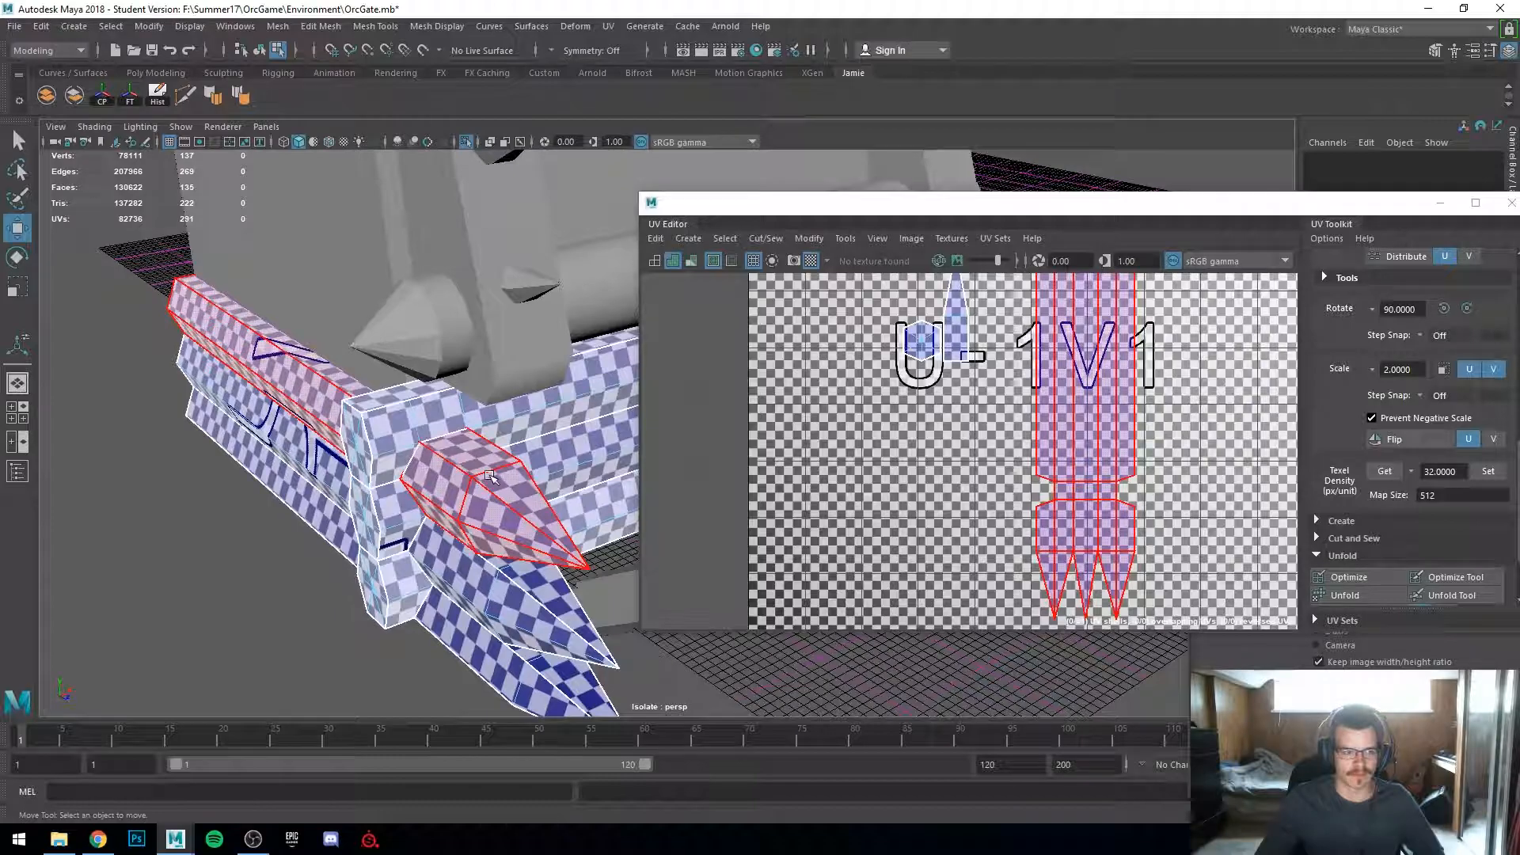
click(964, 339)
alt+middle_drag(724, 496, 719, 453)
alt+drag(453, 531, 489, 519)
scroll(451, 500, up, 5)
alt+middle_drag(488, 519, 431, 464)
scroll(428, 462, up, 3)
alt+drag(428, 462, 293, 483)
alt+middle_drag(293, 483, 210, 800)
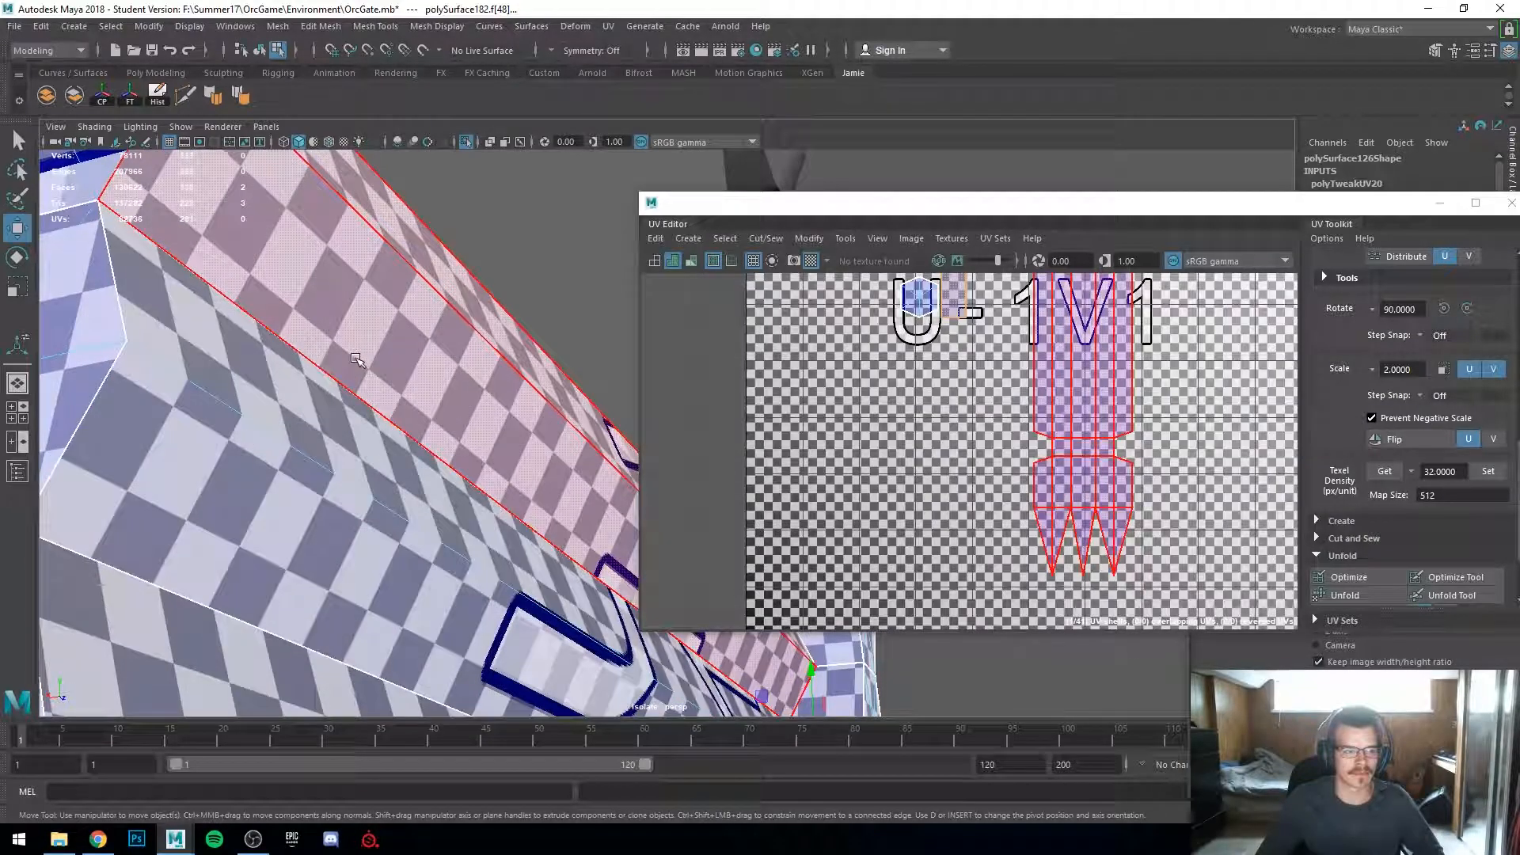
key(4)
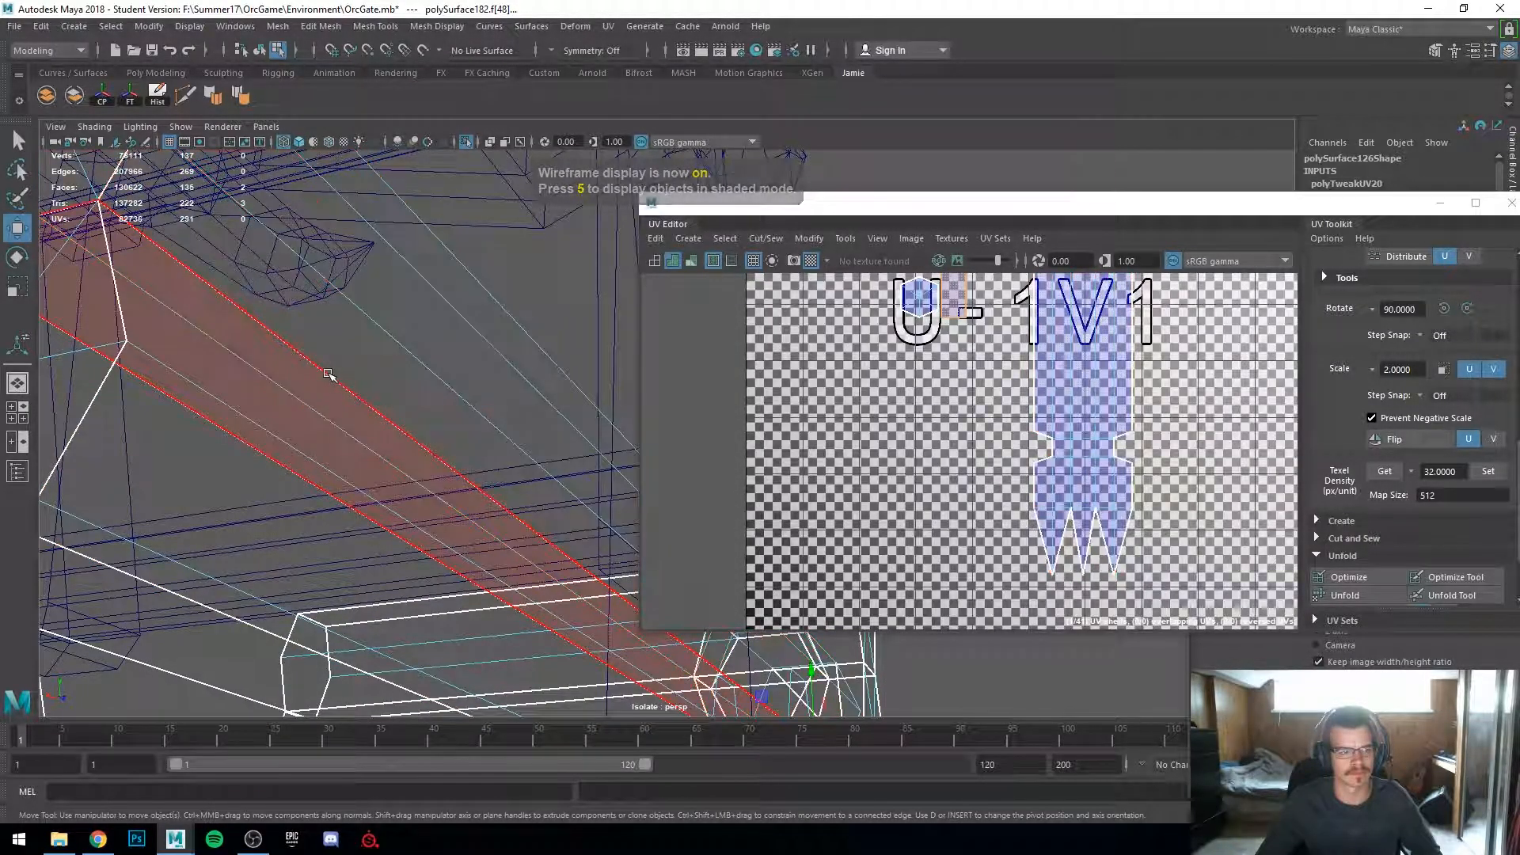
click(327, 372)
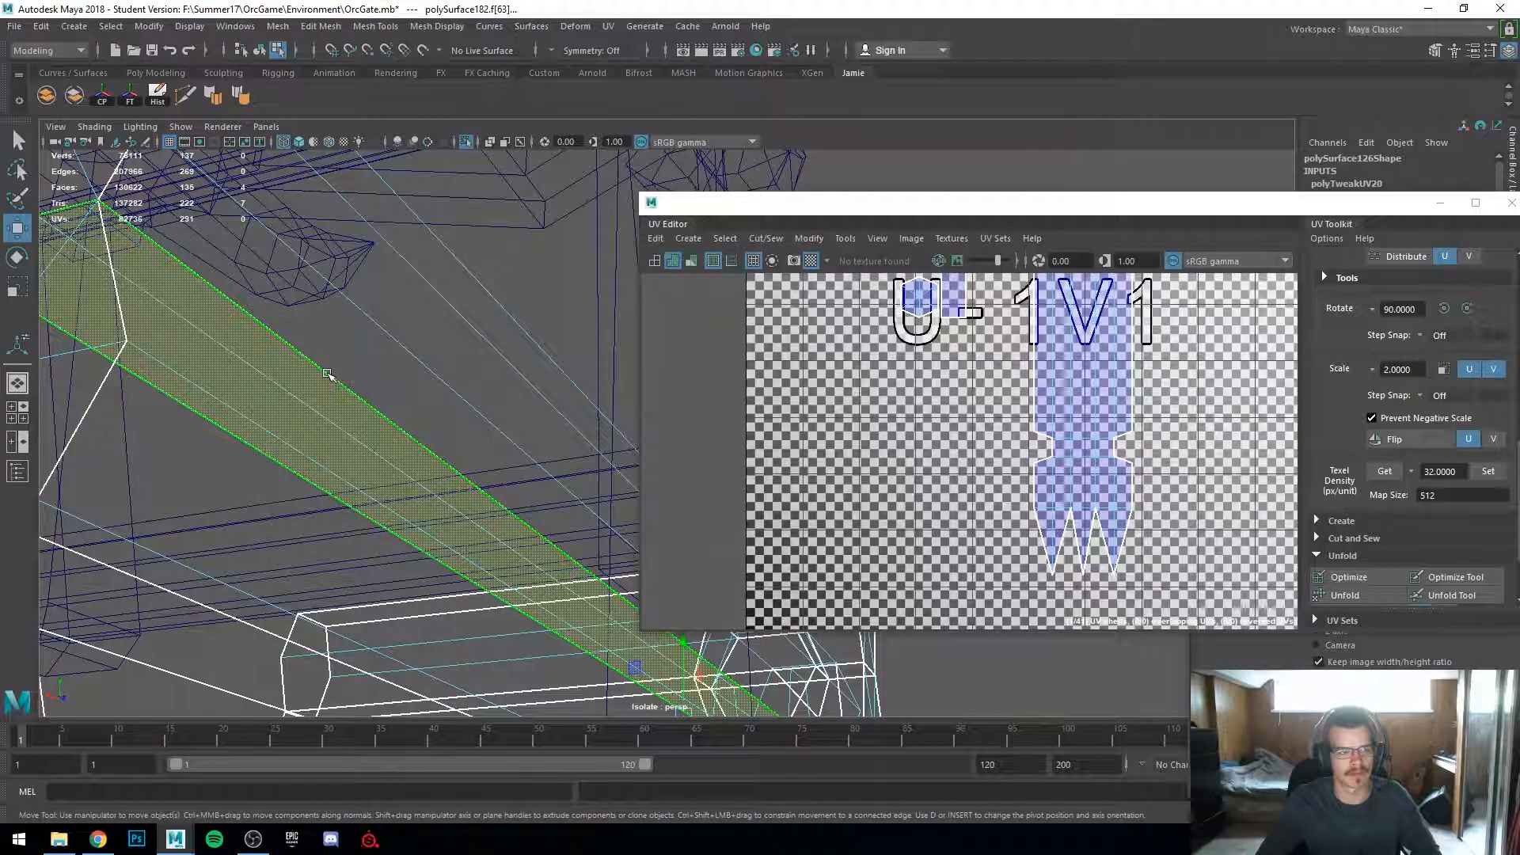
key(5)
mouse_move(327, 373)
alt+mouse_down()
mouse_move(339, 499)
mouse_move(370, 483)
alt+mouse_up()
drag(627, 534, 680, 577)
alt+drag(421, 573, 457, 532)
scroll(457, 532, up, 5)
alt+middle_drag(253, 396, 317, 498)
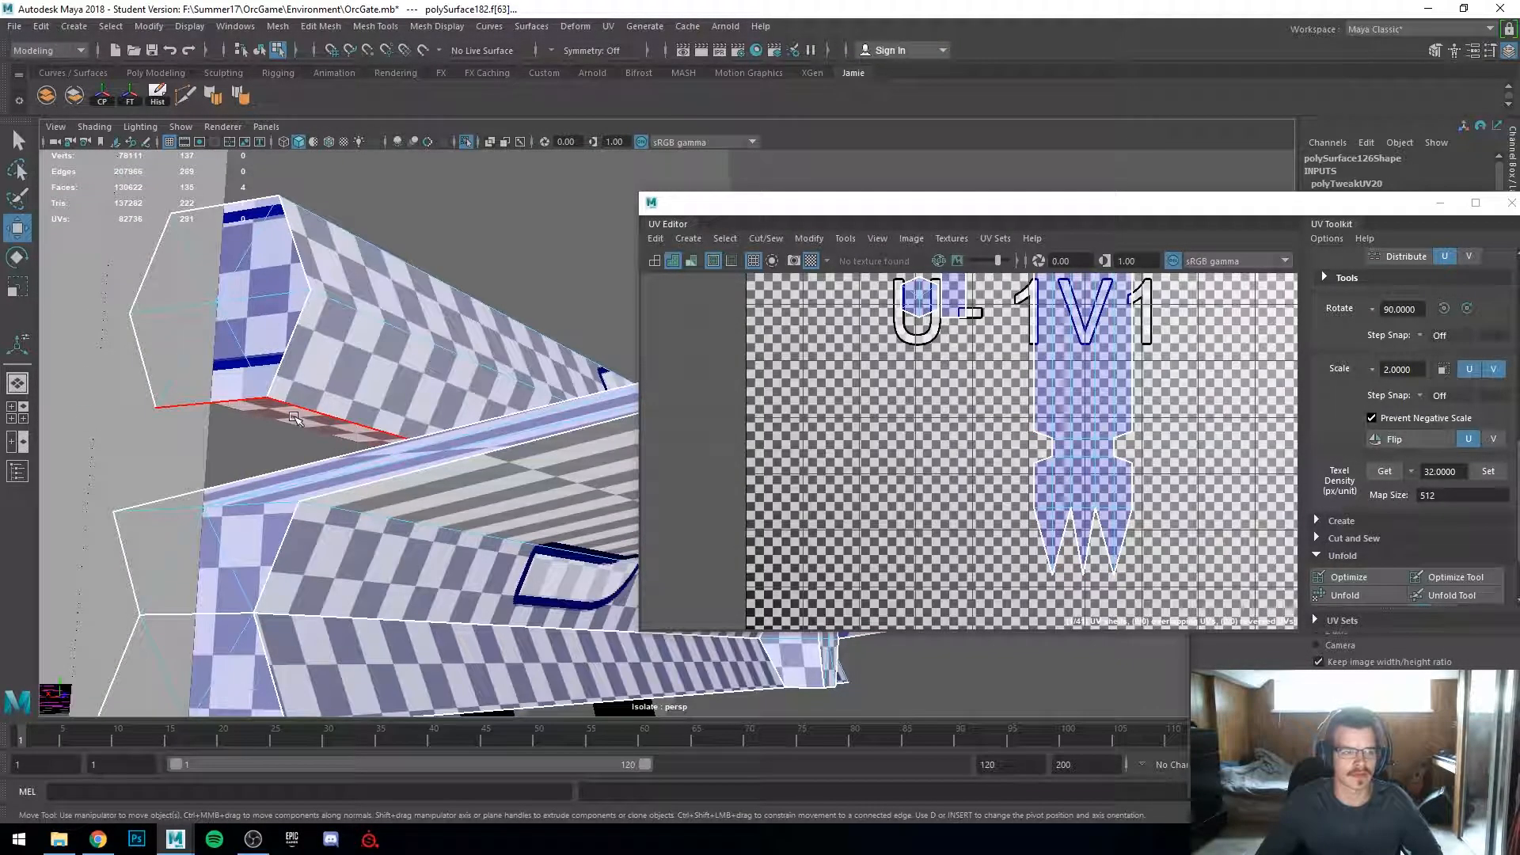
key(ctrl+z)
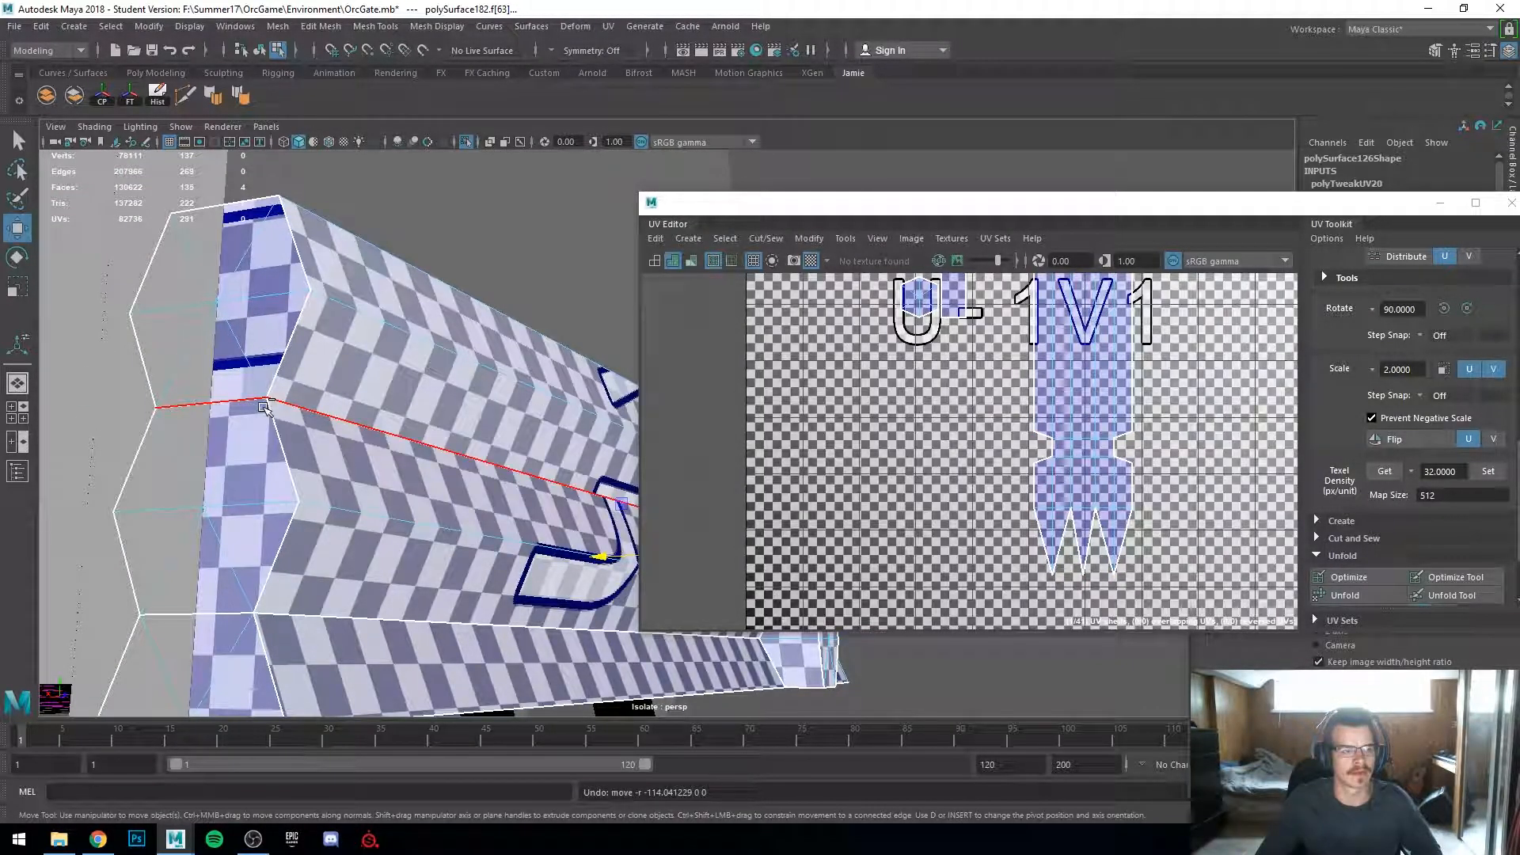
click(263, 406)
drag(510, 512, 621, 511)
key(ctrl+z)
Step: Select a seam edge next to the end cap's main UV shell and Move and Sew it onto that shell
scroll(1085, 464, down, 6)
alt+middle_drag(1132, 478, 998, 481)
drag(1098, 475, 925, 444)
scroll(925, 453, up, 6)
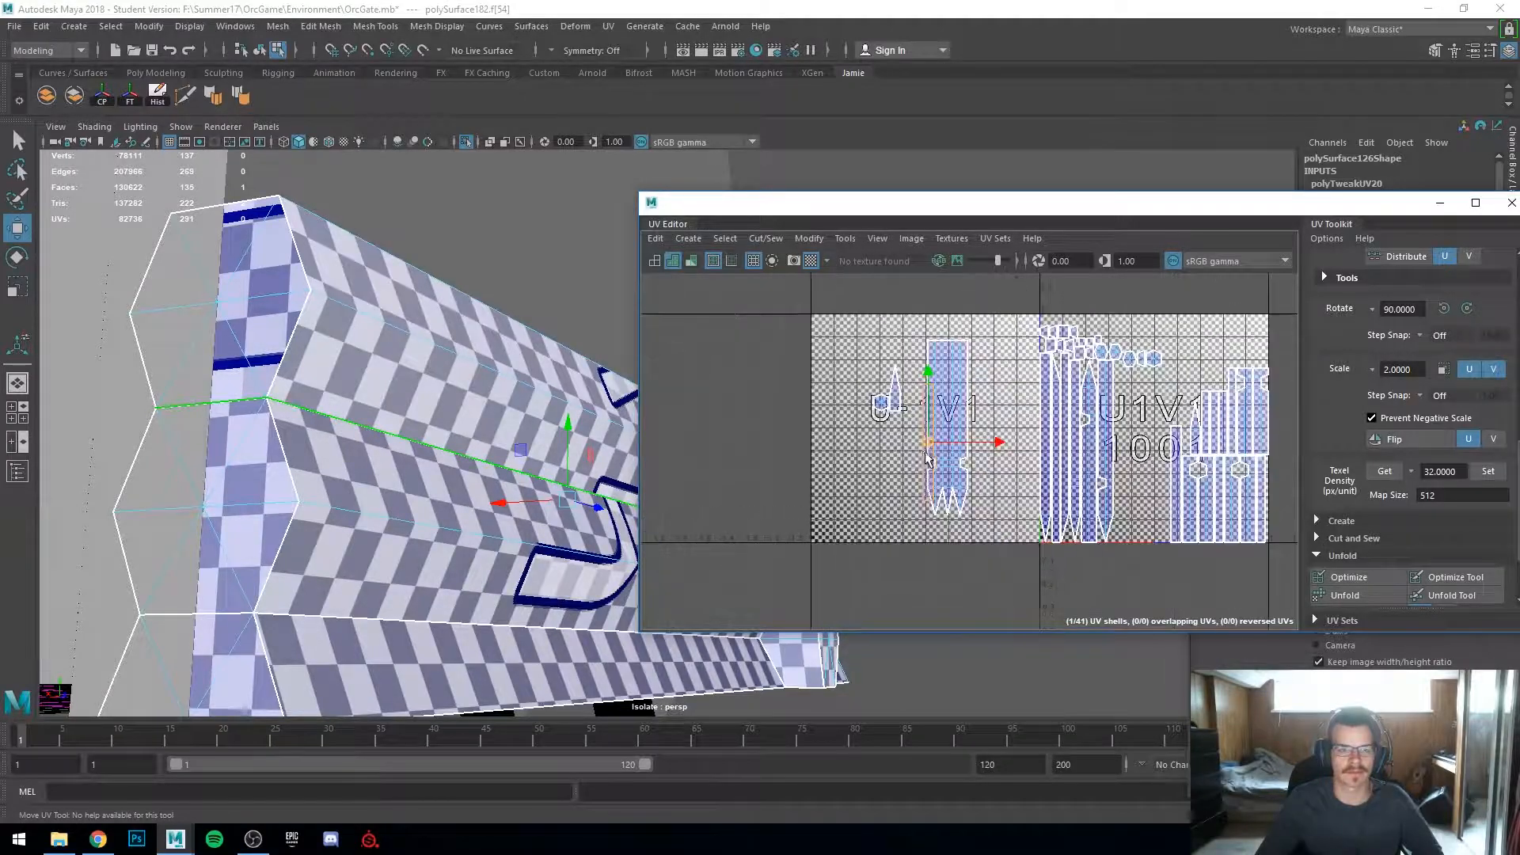
alt+middle_drag(852, 448, 938, 524)
drag(1068, 496, 1021, 497)
right_drag(949, 471, 953, 420)
click(934, 430)
mouse_move(927, 442)
alt+middle_down()
mouse_move(928, 371)
mouse_move(942, 433)
alt+middle_up()
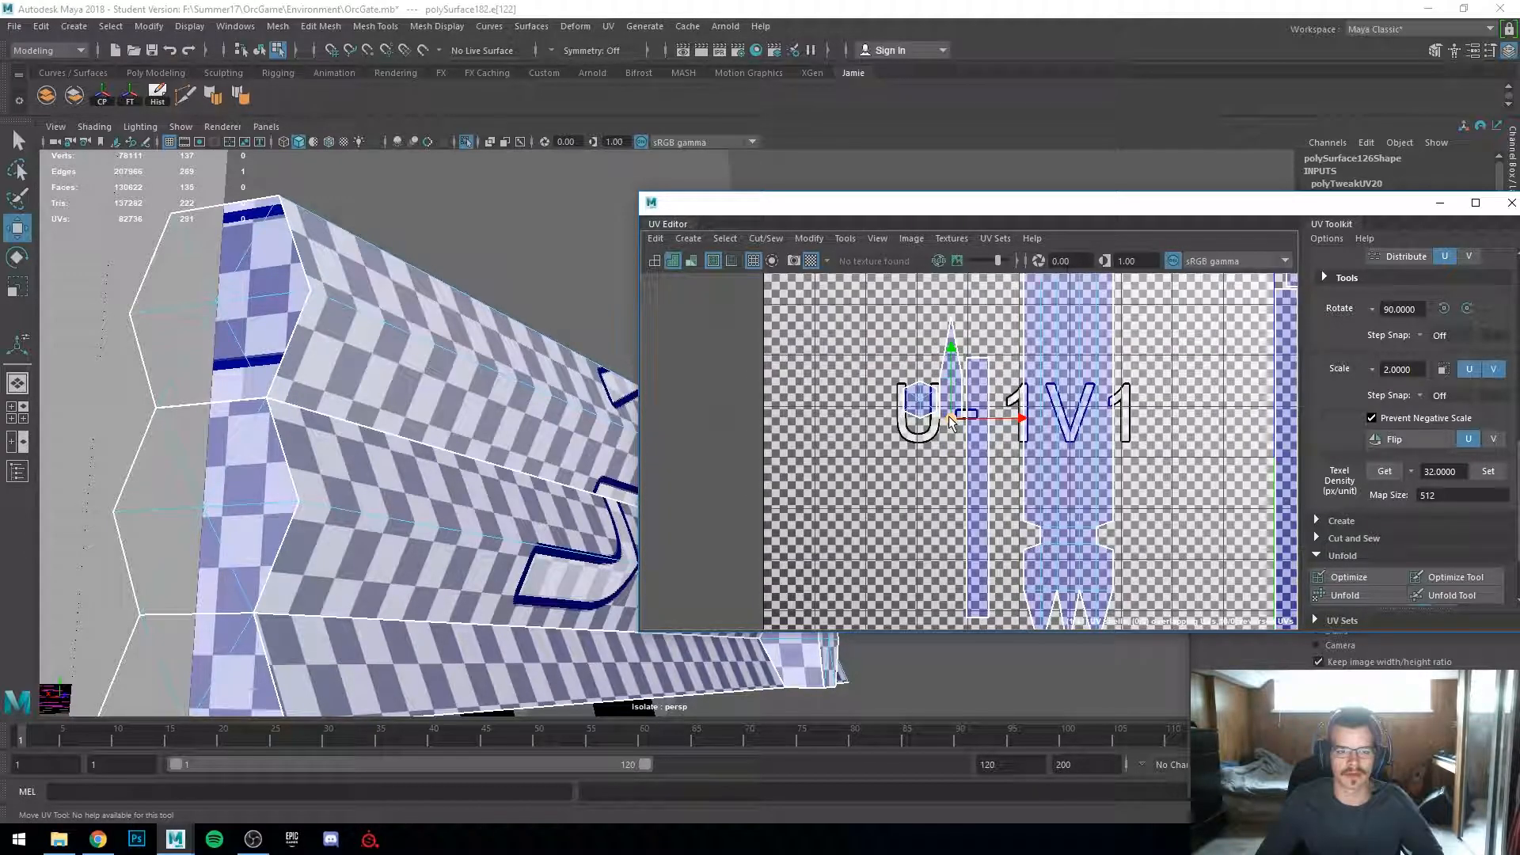
alt+drag(475, 443, 349, 526)
scroll(288, 481, down, 4)
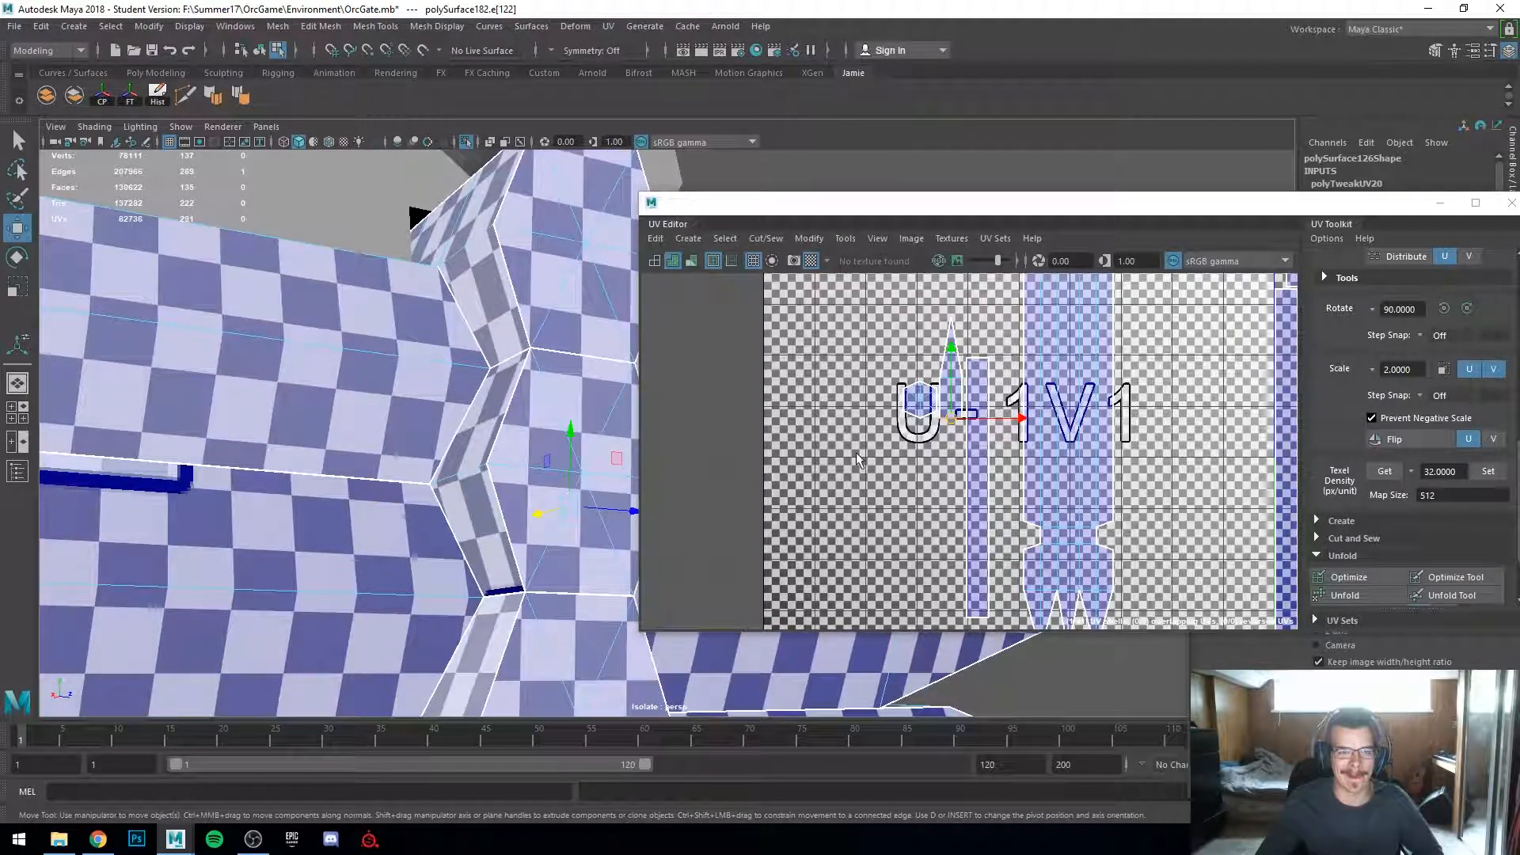
alt+drag(407, 478, 278, 502)
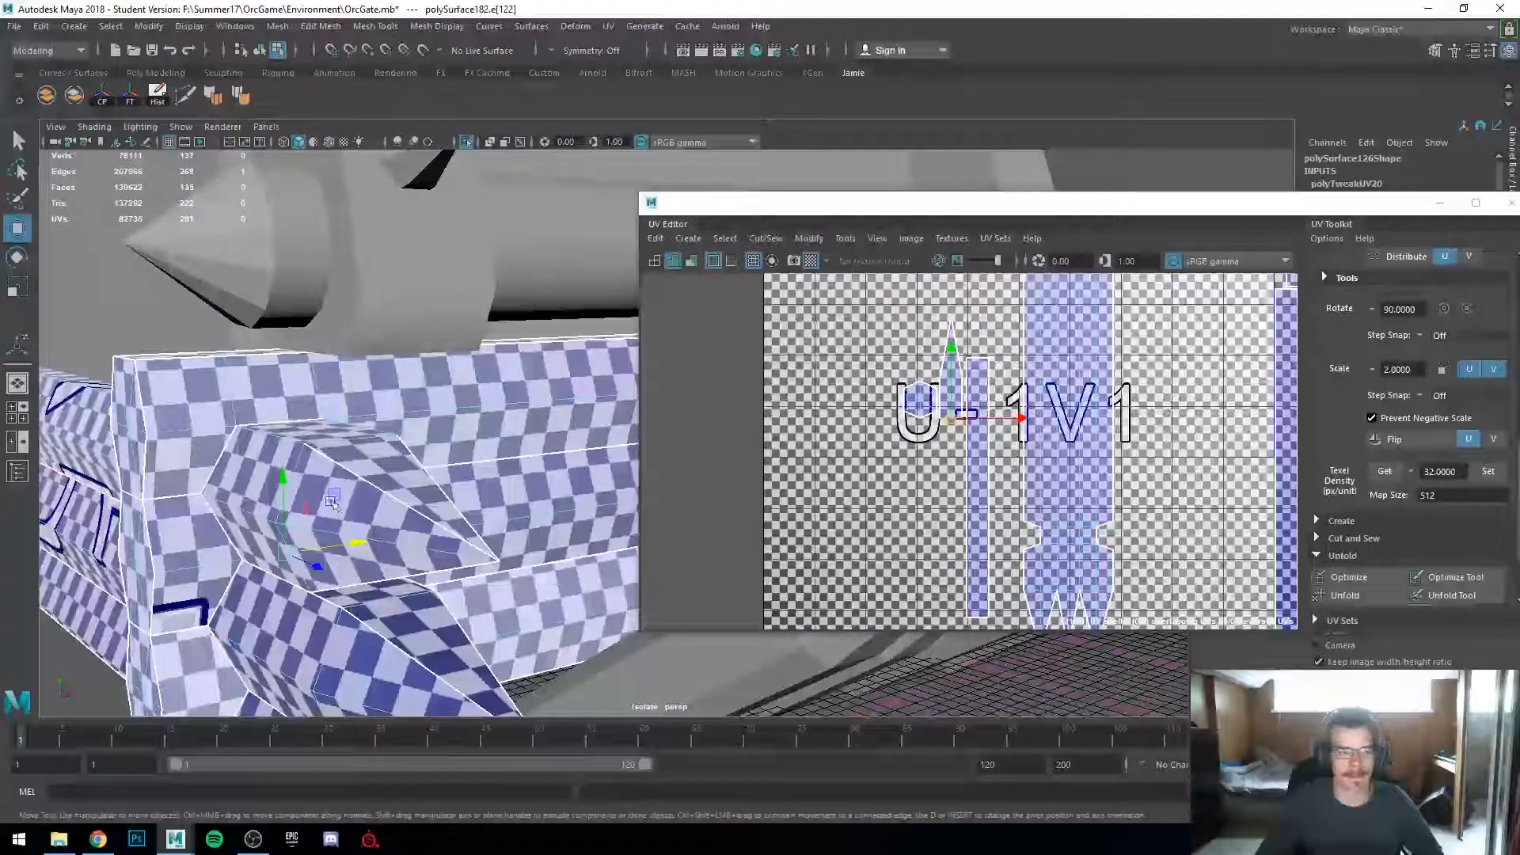
alt+drag(456, 490, 403, 531)
scroll(1093, 478, down, 1)
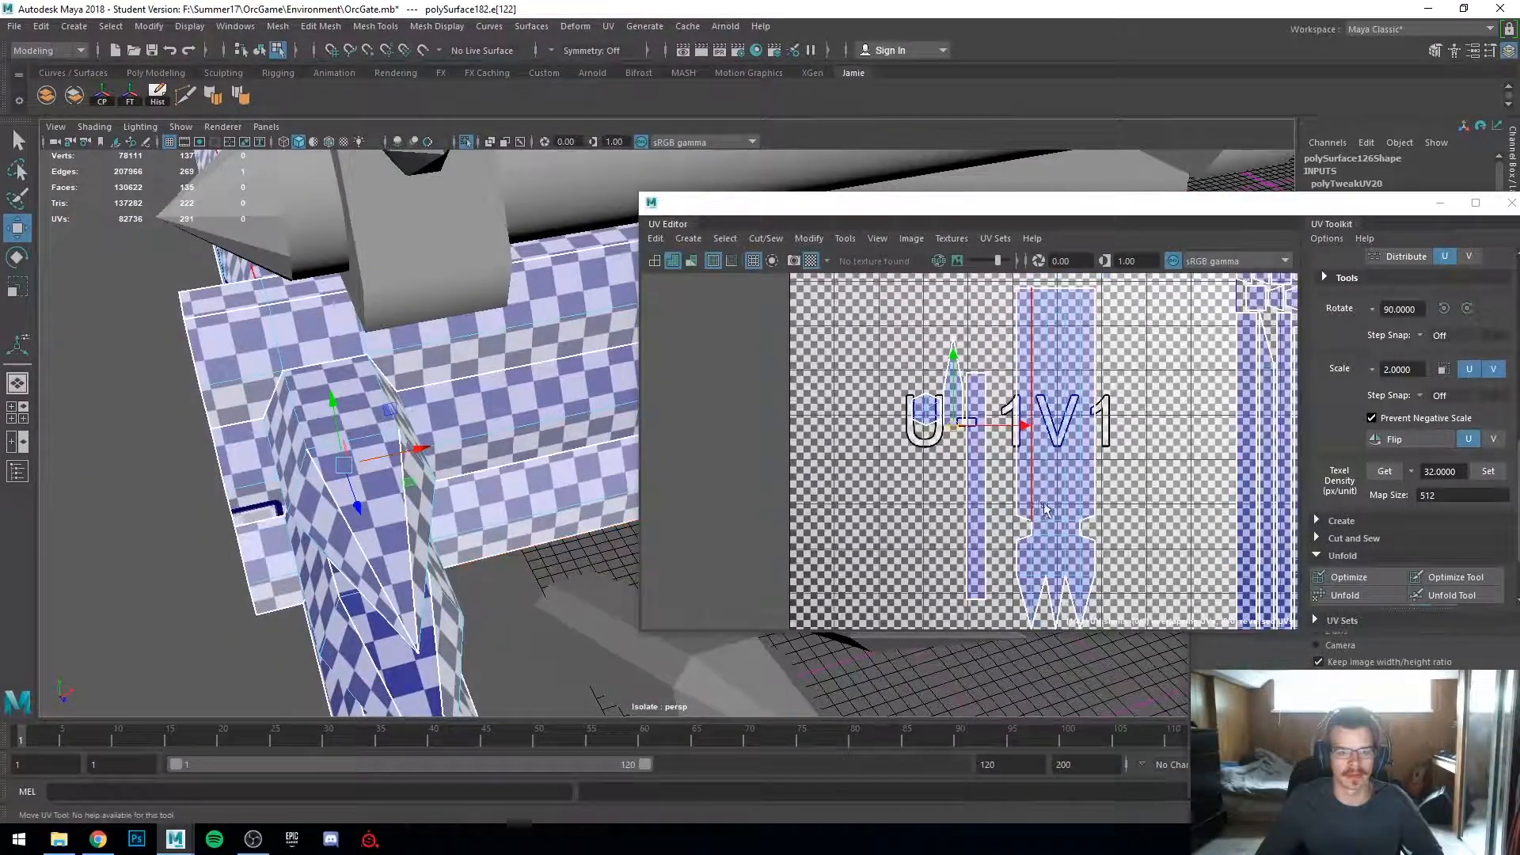
alt+middle_drag(1072, 459, 1076, 472)
shift+right_drag(987, 453, 1059, 402)
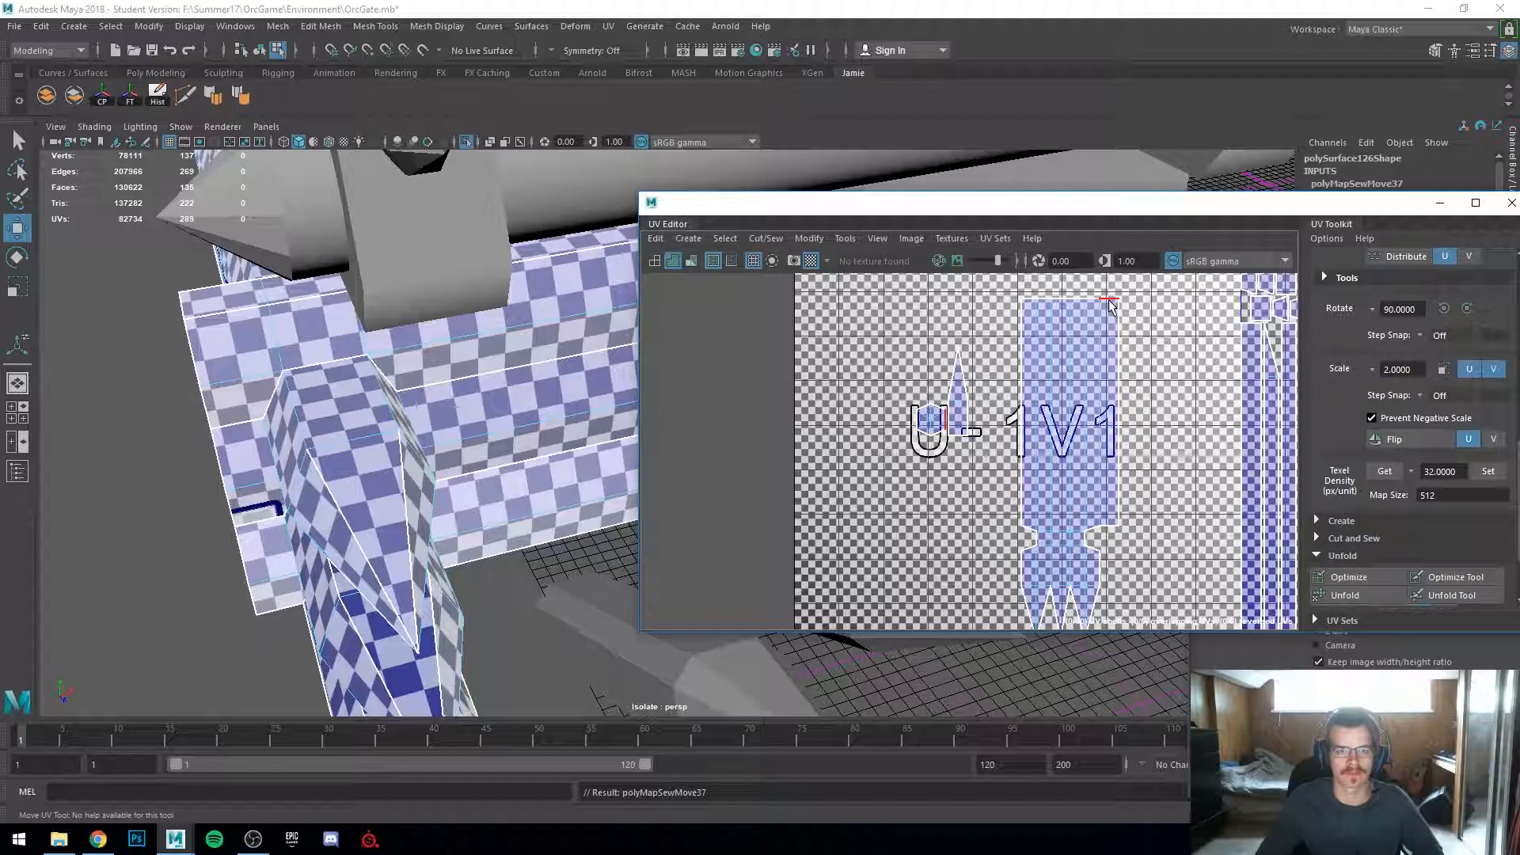
Step: Move and Sew the thin pointed end cap shell onto the main shell along its seam edge
click(971, 428)
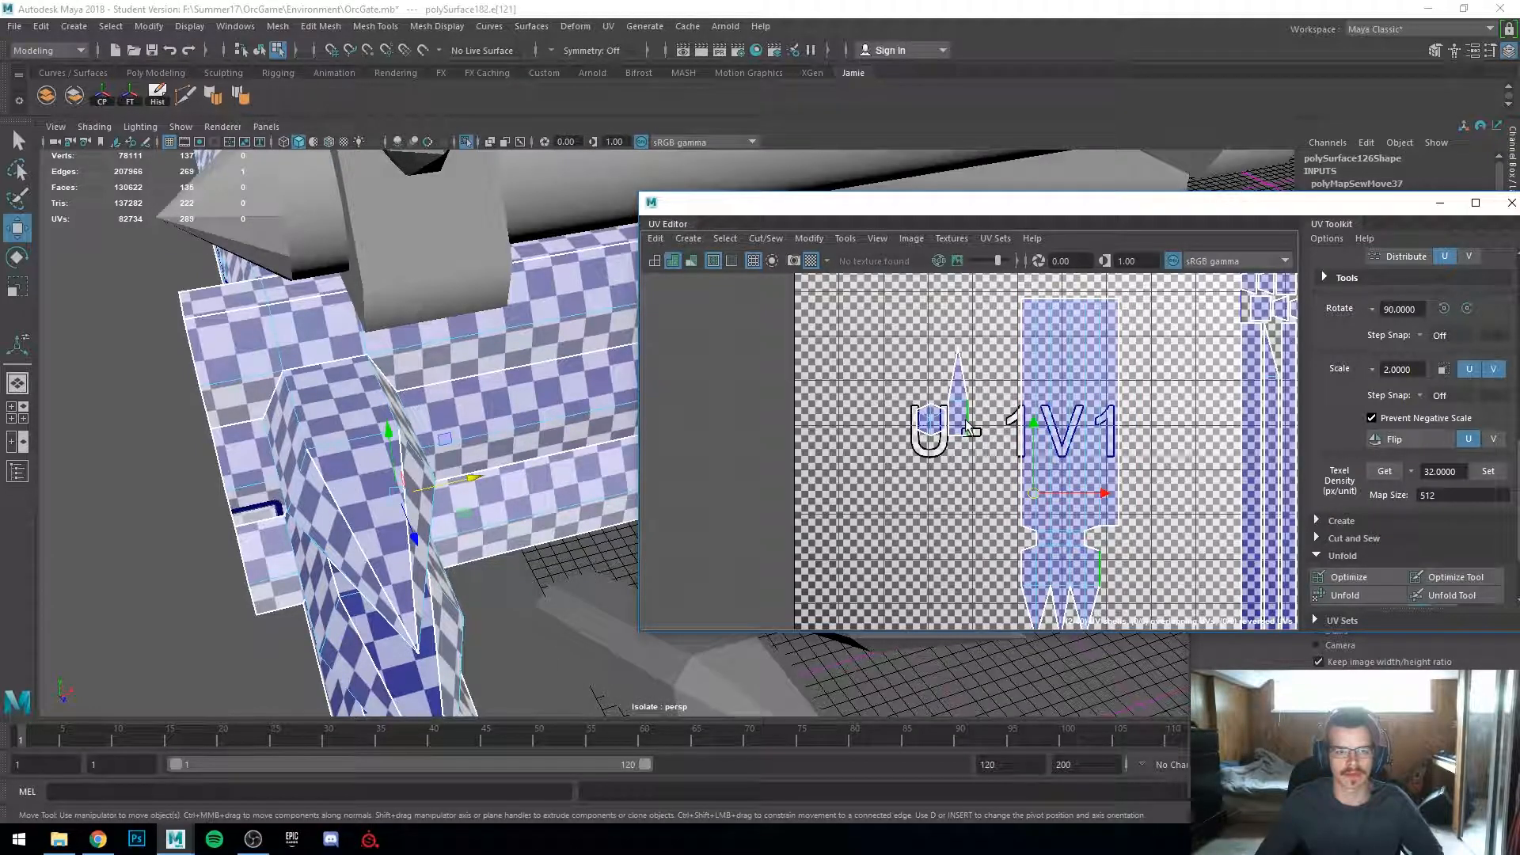
scroll(488, 592, up, 3)
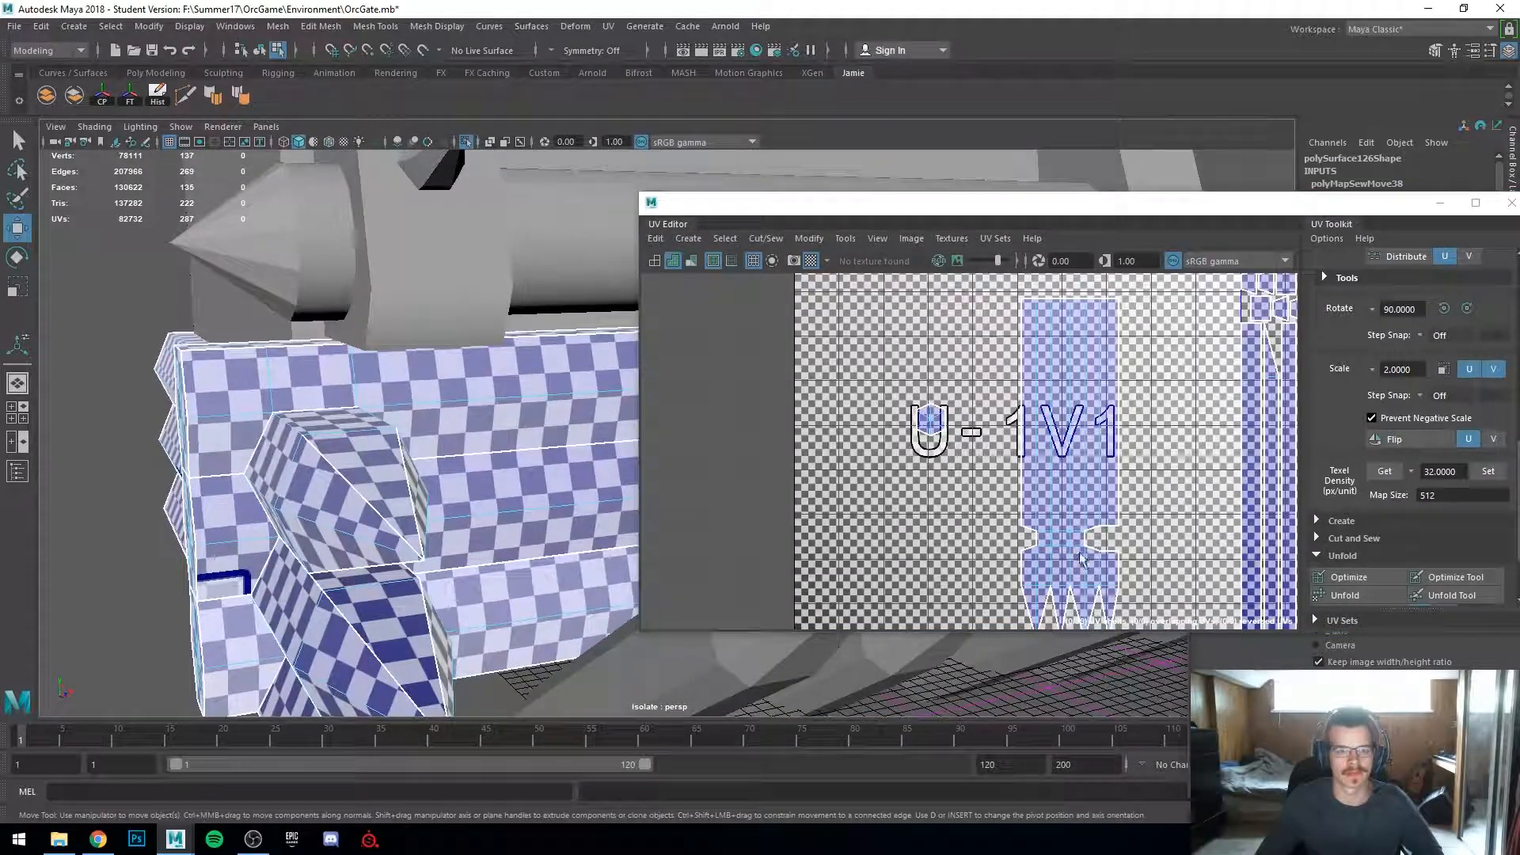
scroll(1120, 558, down, 3)
alt+middle_drag(1120, 558, 1025, 459)
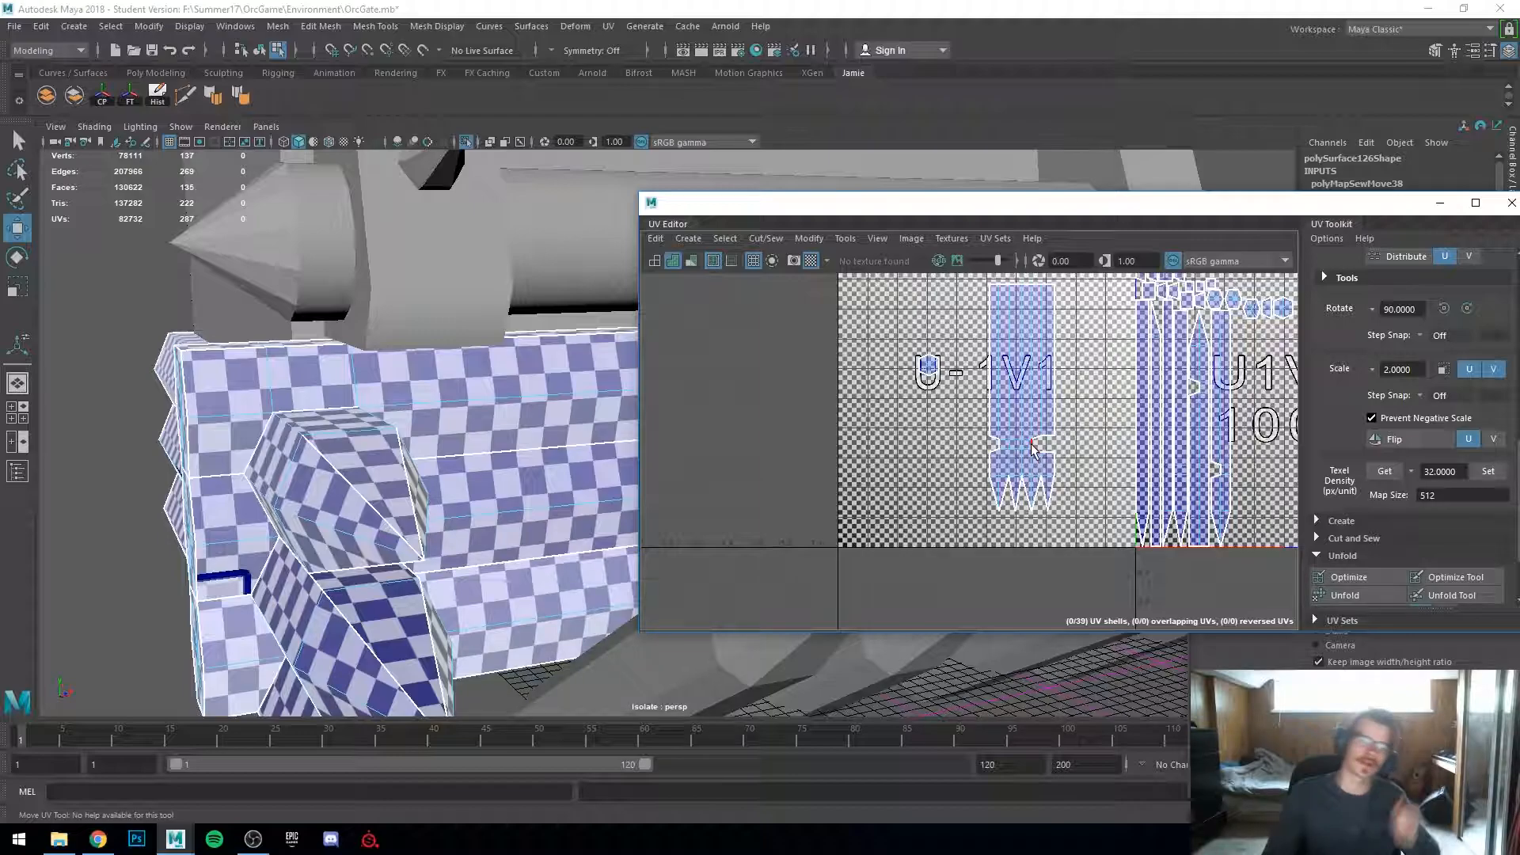
Step: Select the small leftover end cap shell and move it beside the notch of the main shell
scroll(1033, 432, up, 5)
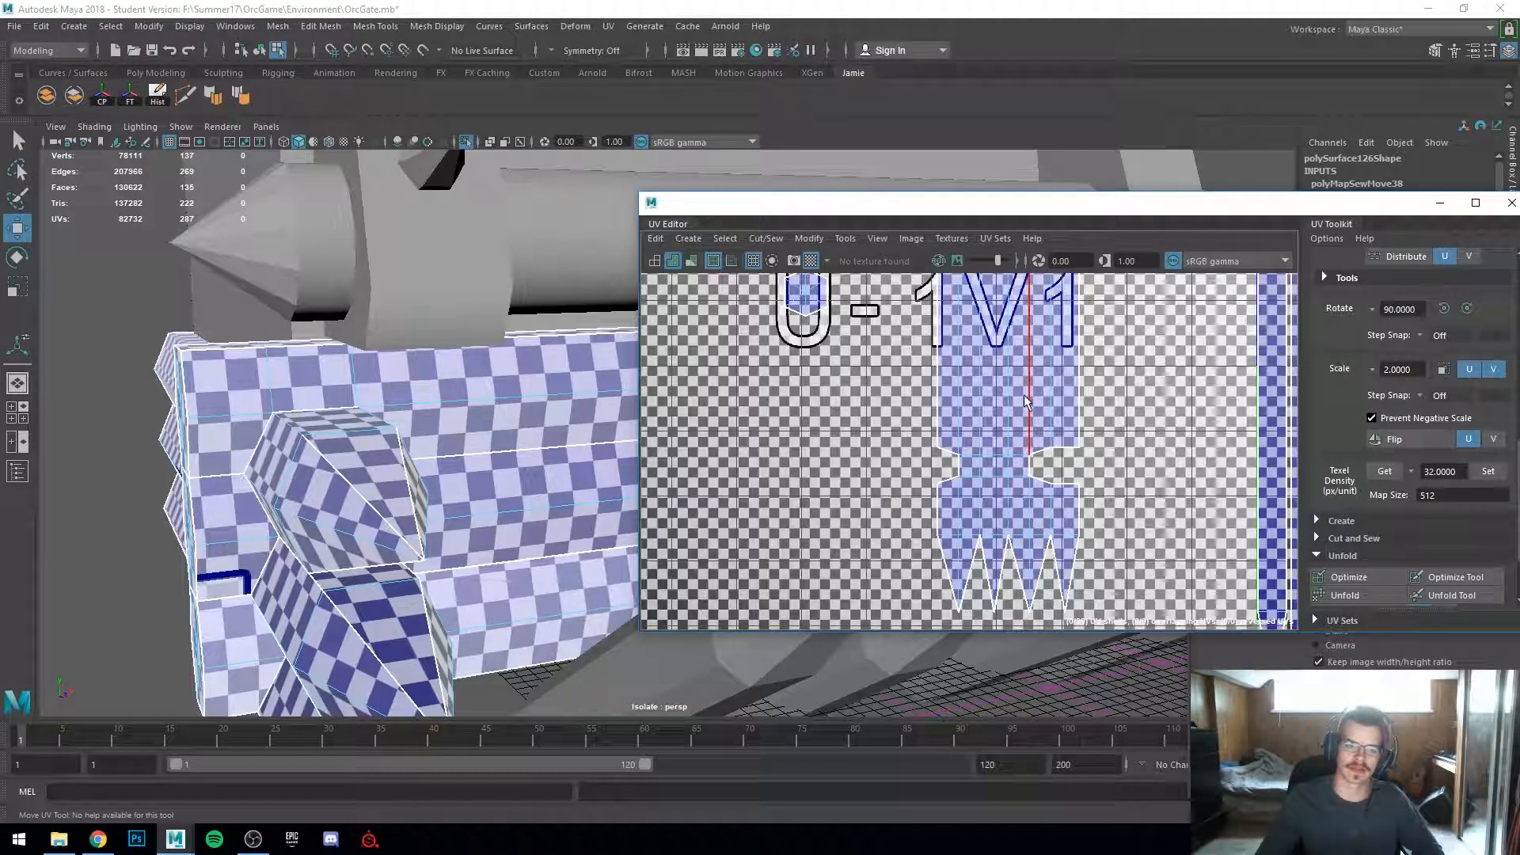
click(842, 351)
right_drag(833, 362, 775, 339)
click(833, 356)
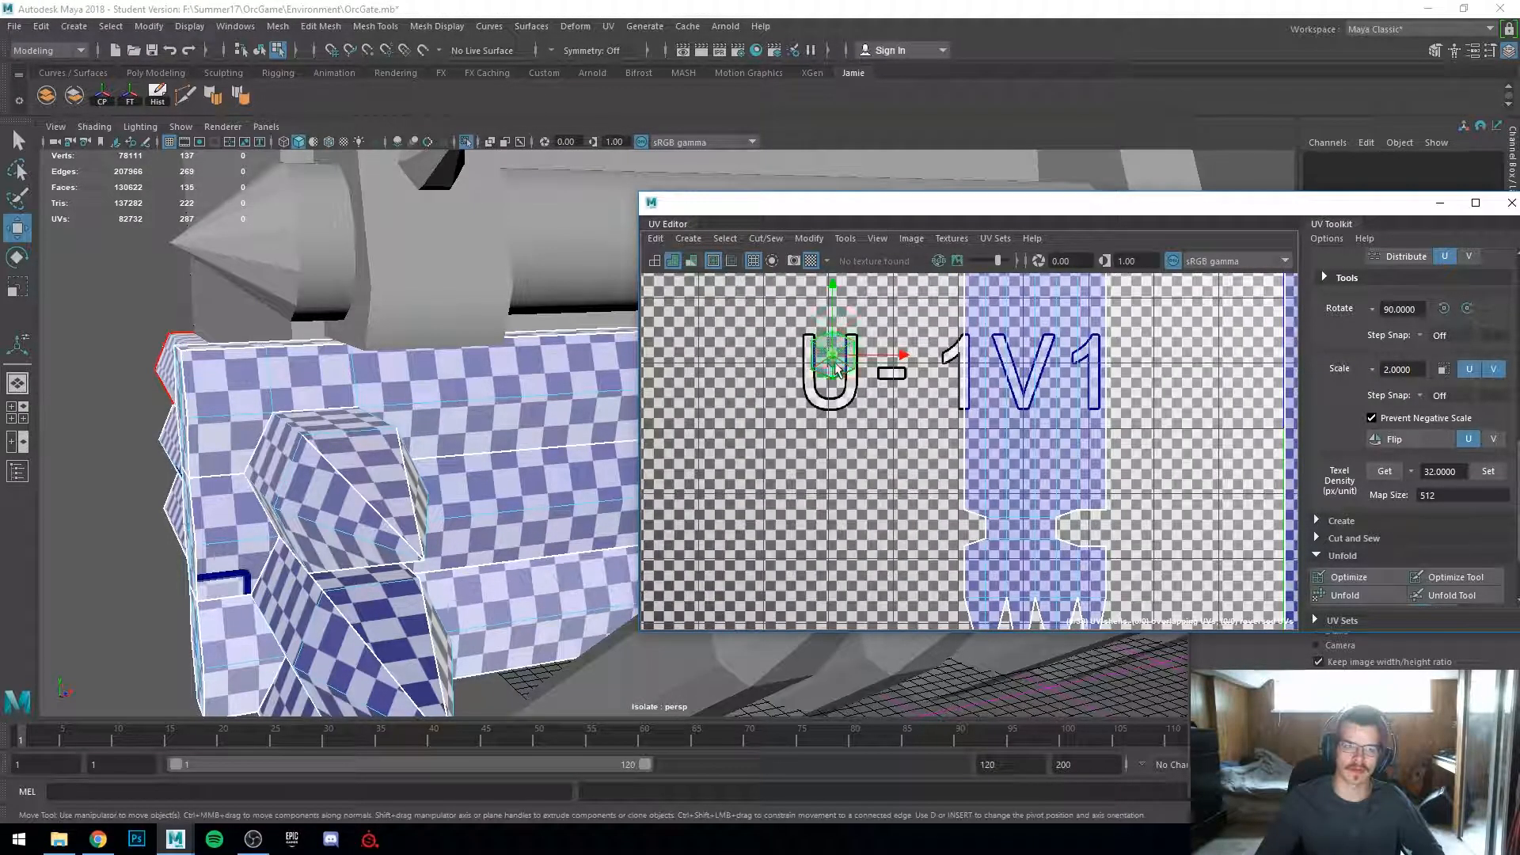
scroll(380, 454, down, 1)
alt+drag(383, 458, 558, 476)
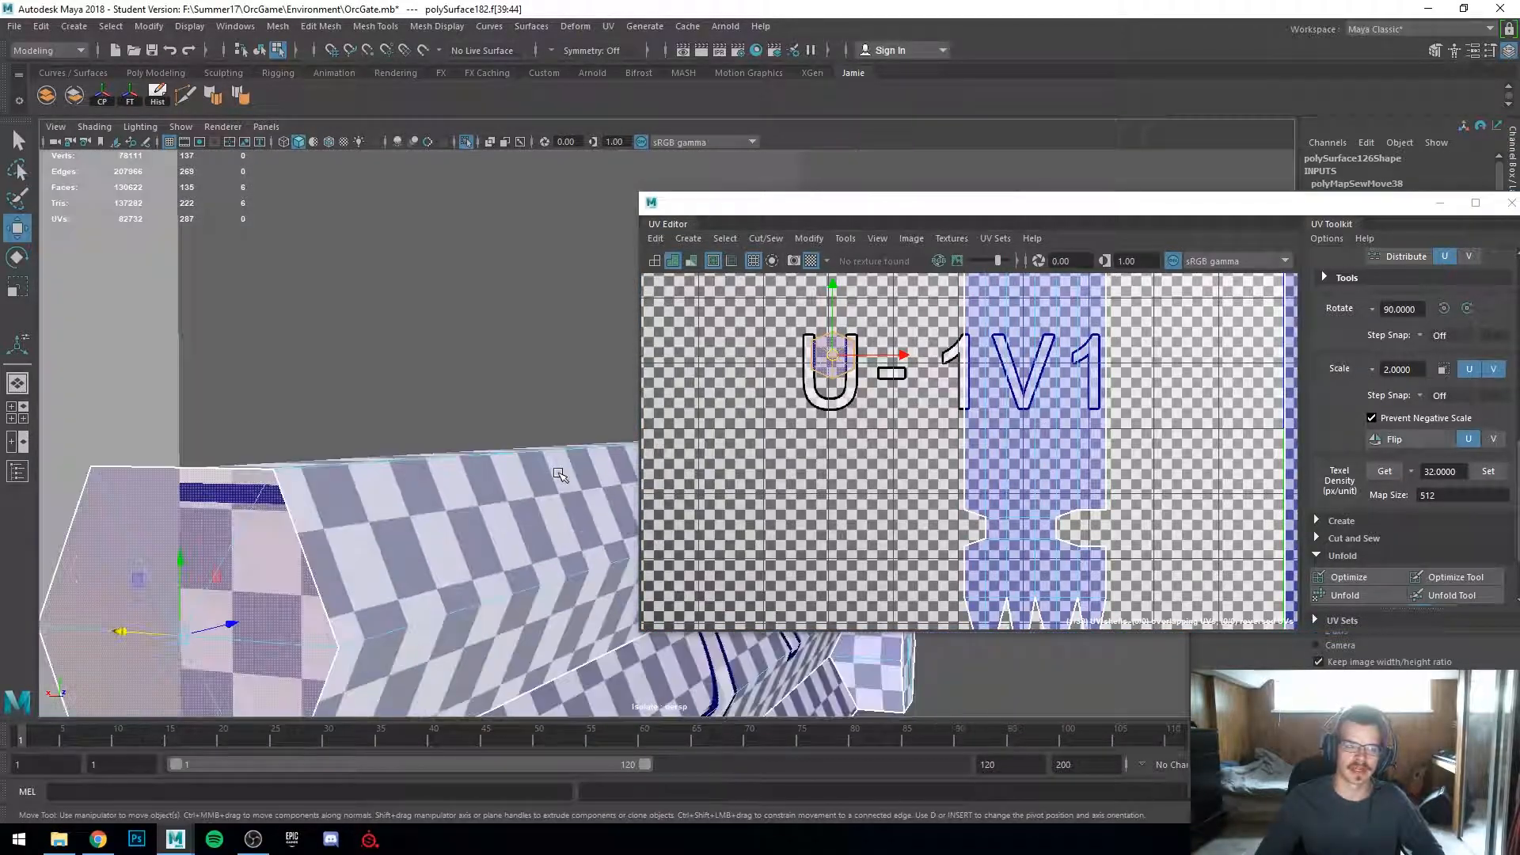
scroll(598, 477, down, 3)
drag(900, 356, 1046, 516)
drag(1048, 358, 1091, 534)
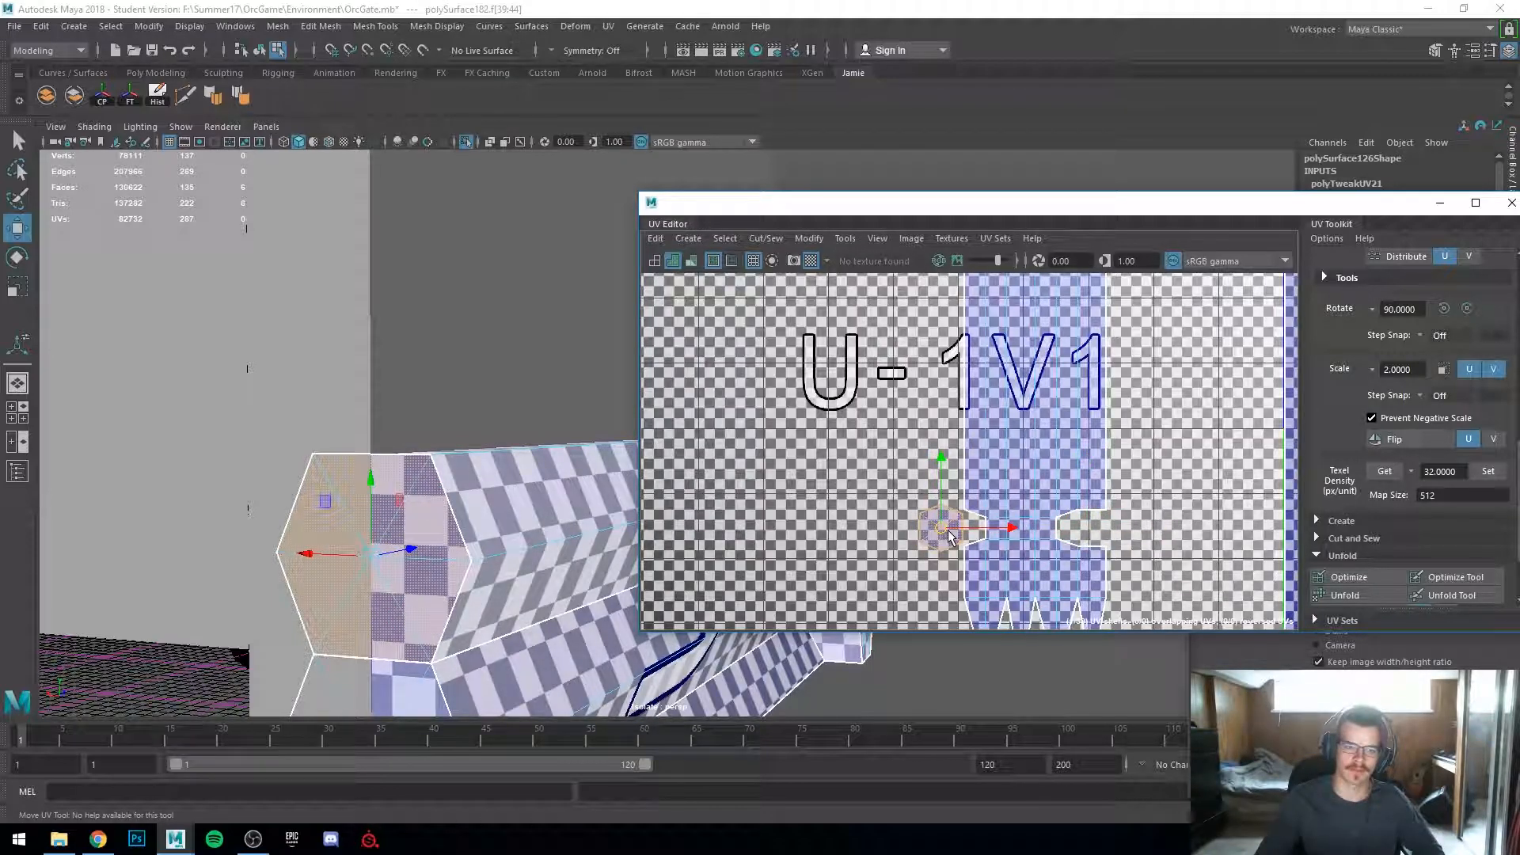
Step: Locate the next log section's UV shells by selecting its faces in the viewport
click(843, 523)
scroll(846, 519, down, 3)
alt+drag(363, 509, 285, 497)
alt+middle_drag(348, 514, 371, 485)
click(371, 485)
scroll(996, 482, down, 2)
alt+middle_drag(1044, 487, 946, 455)
alt+drag(445, 475, 371, 481)
shift+click(481, 495)
shift+click(467, 524)
alt+drag(366, 565, 588, 562)
drag(1130, 466, 776, 449)
alt+middle_drag(776, 449, 931, 457)
drag(931, 456, 851, 451)
click(839, 429)
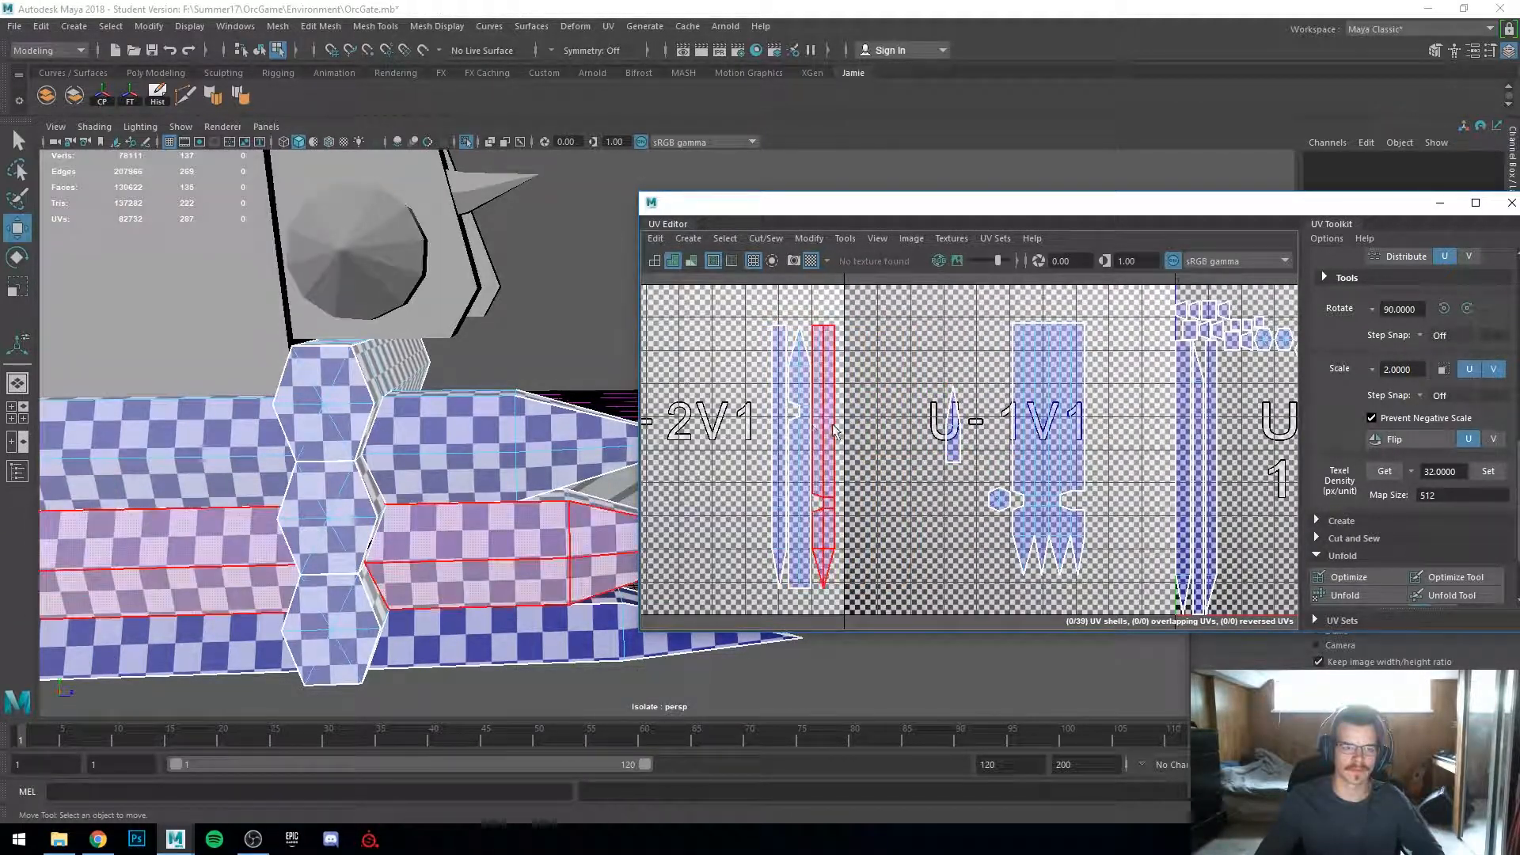
Step: Select a seam edge on the log section's UV shells and Move and Sew them together
right_drag(833, 431, 835, 386)
scroll(847, 427, up, 4)
click(826, 444)
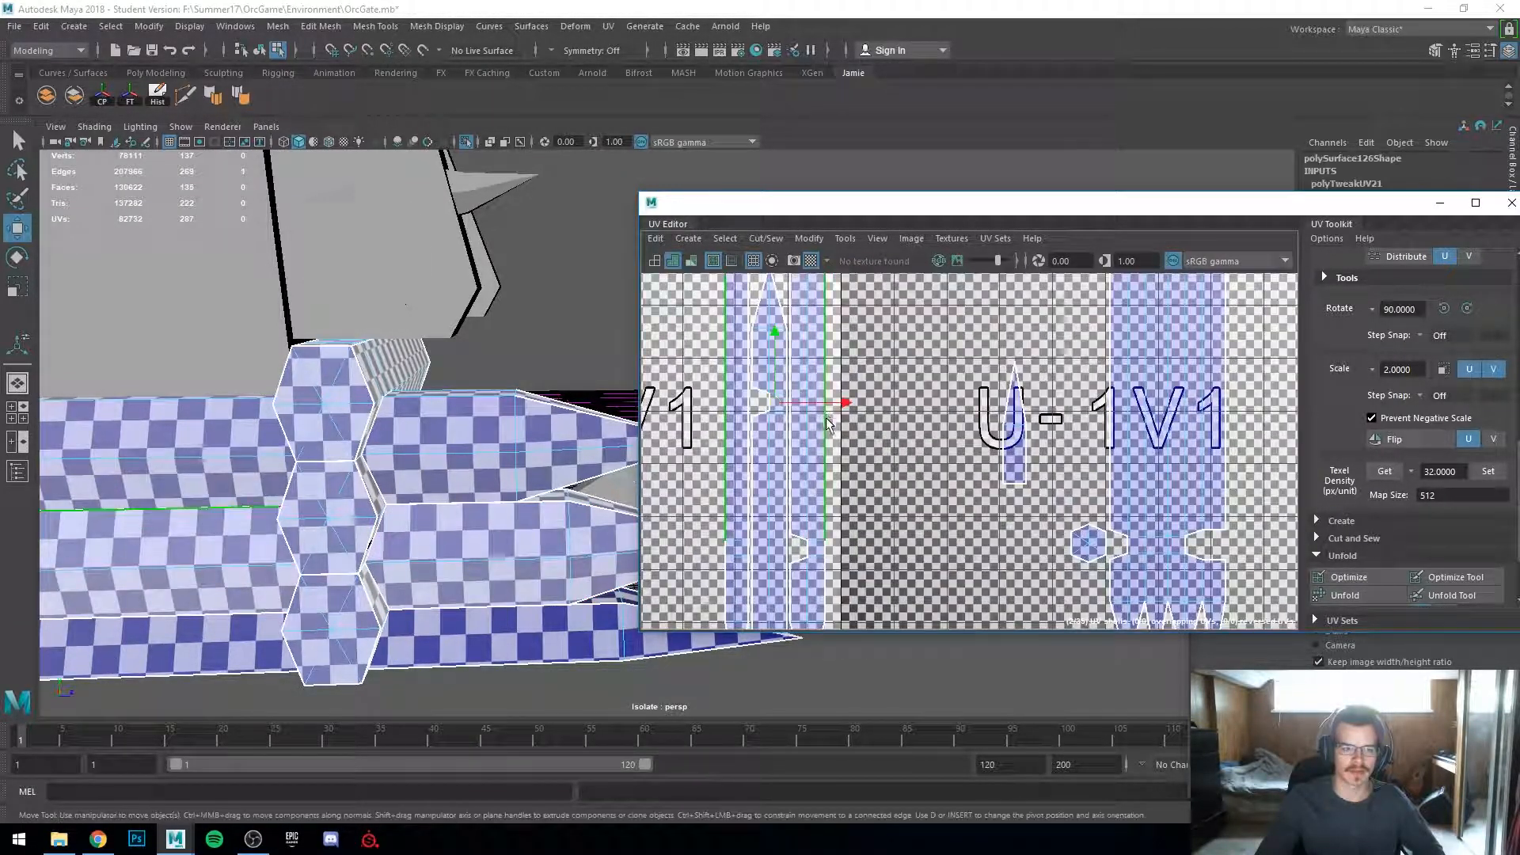
shift+click(827, 577)
shift+right_drag(826, 577, 771, 552)
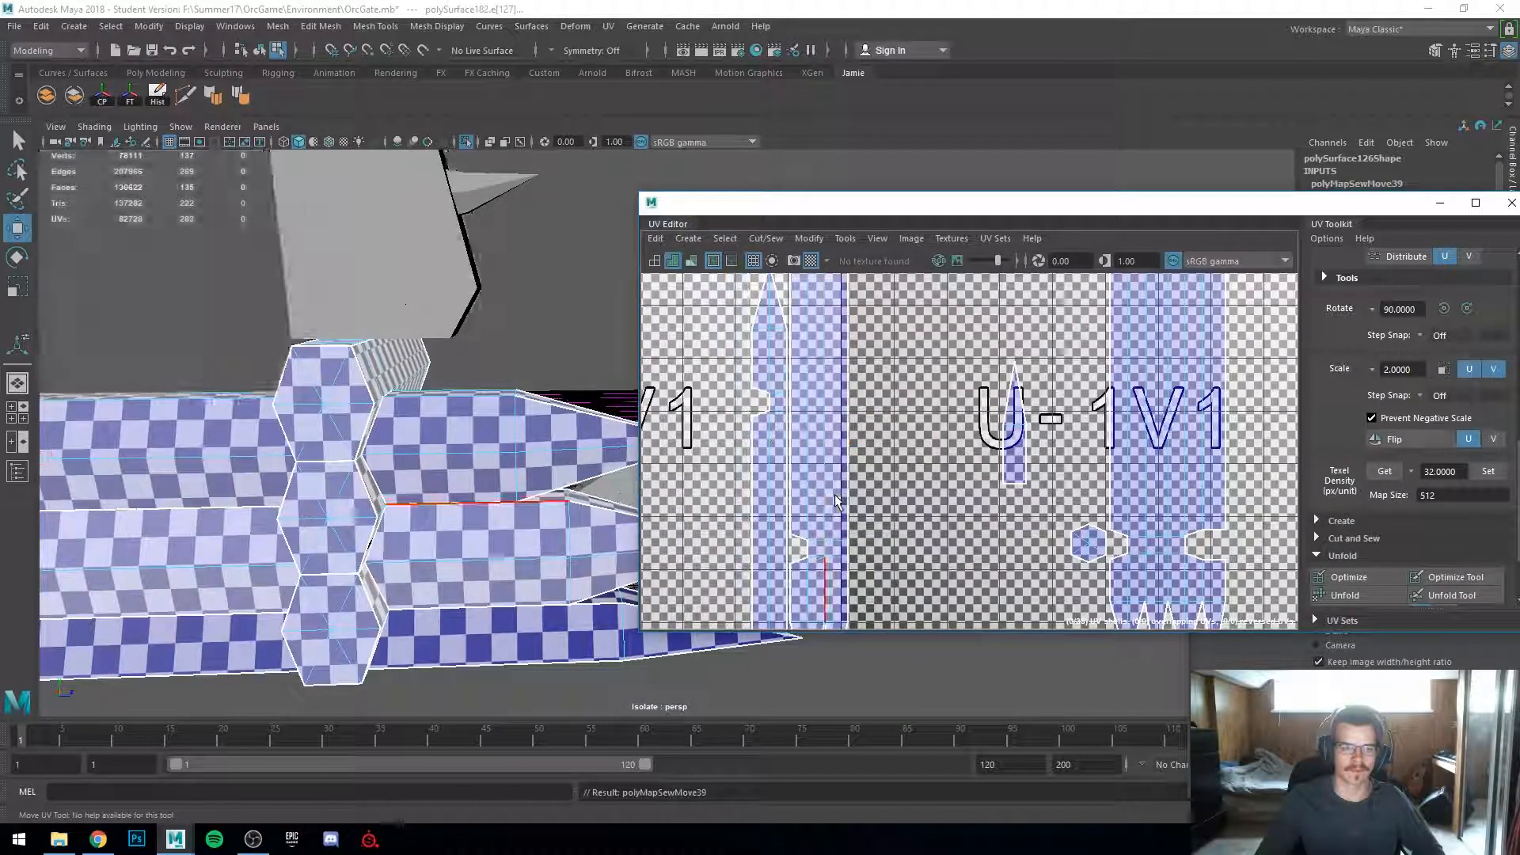
Step: Move and Sew another seam edge on the log section's UV shells
key(w)
shift+click(783, 382)
shift+right_drag(784, 374, 730, 345)
scroll(881, 499, down, 2)
scroll(881, 501, down, 2)
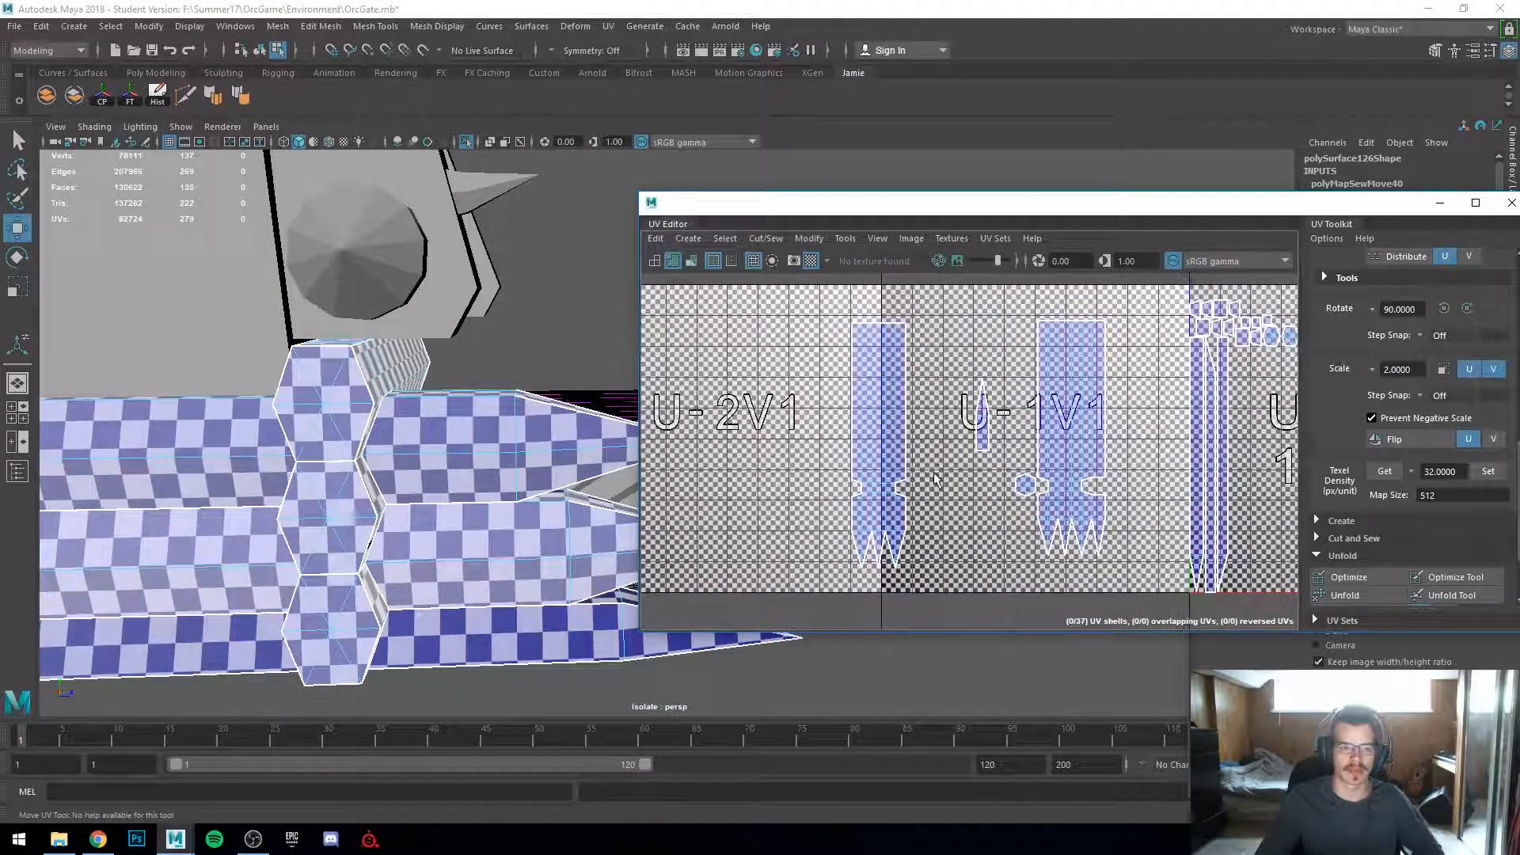
Step: Select the next seam edge on the log section's shells and repeat Move and Sew
click(978, 427)
key(g)
alt+middle_drag(979, 506, 921, 516)
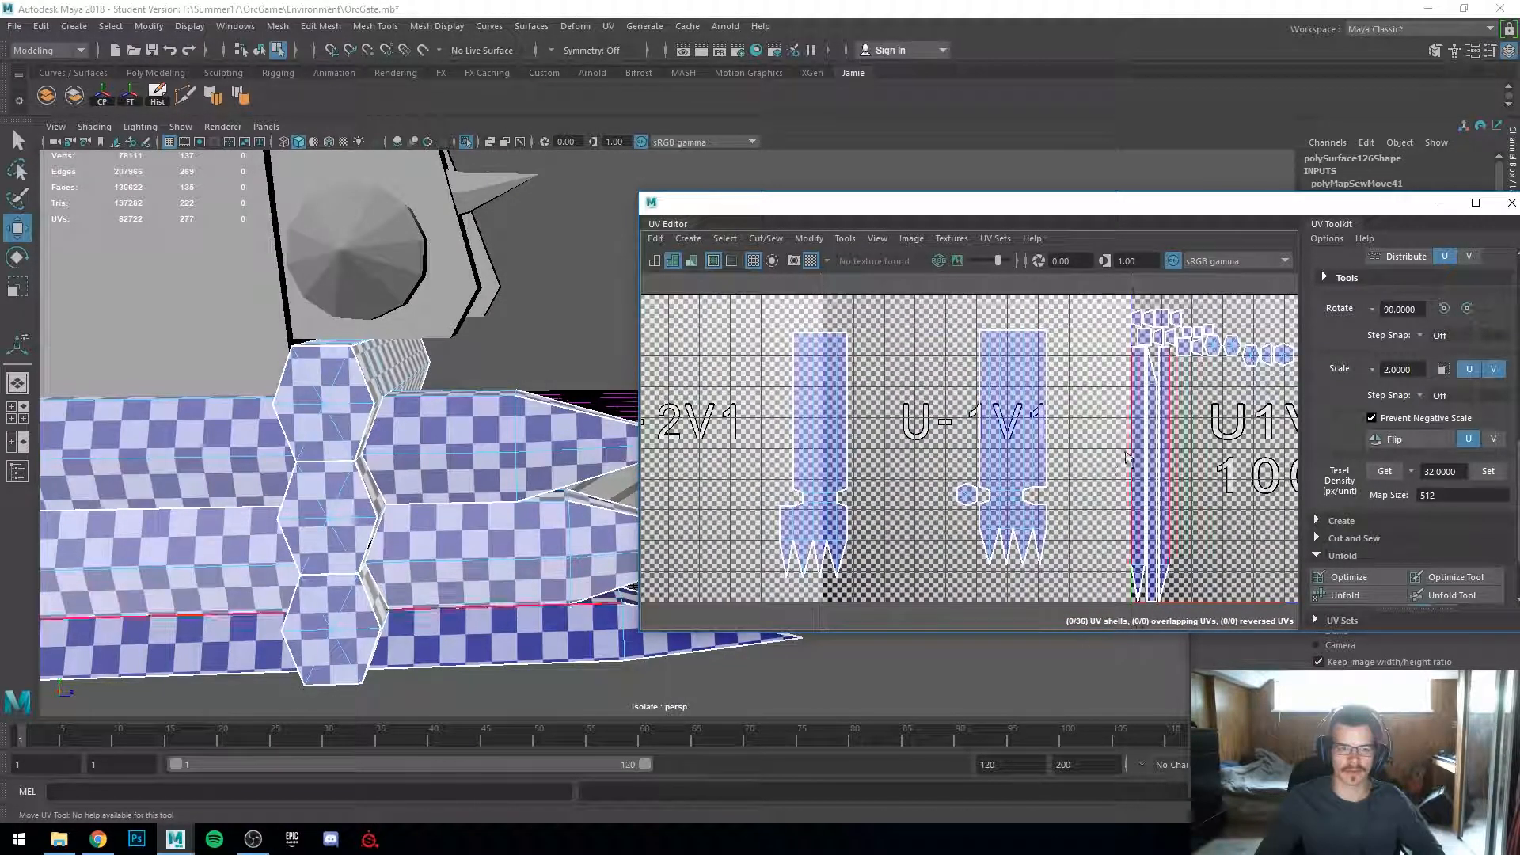
Step: Try to Move and Sew a further seam edge on the log section's shells, then undo it
click(784, 422)
shift+right_drag(783, 421, 871, 481)
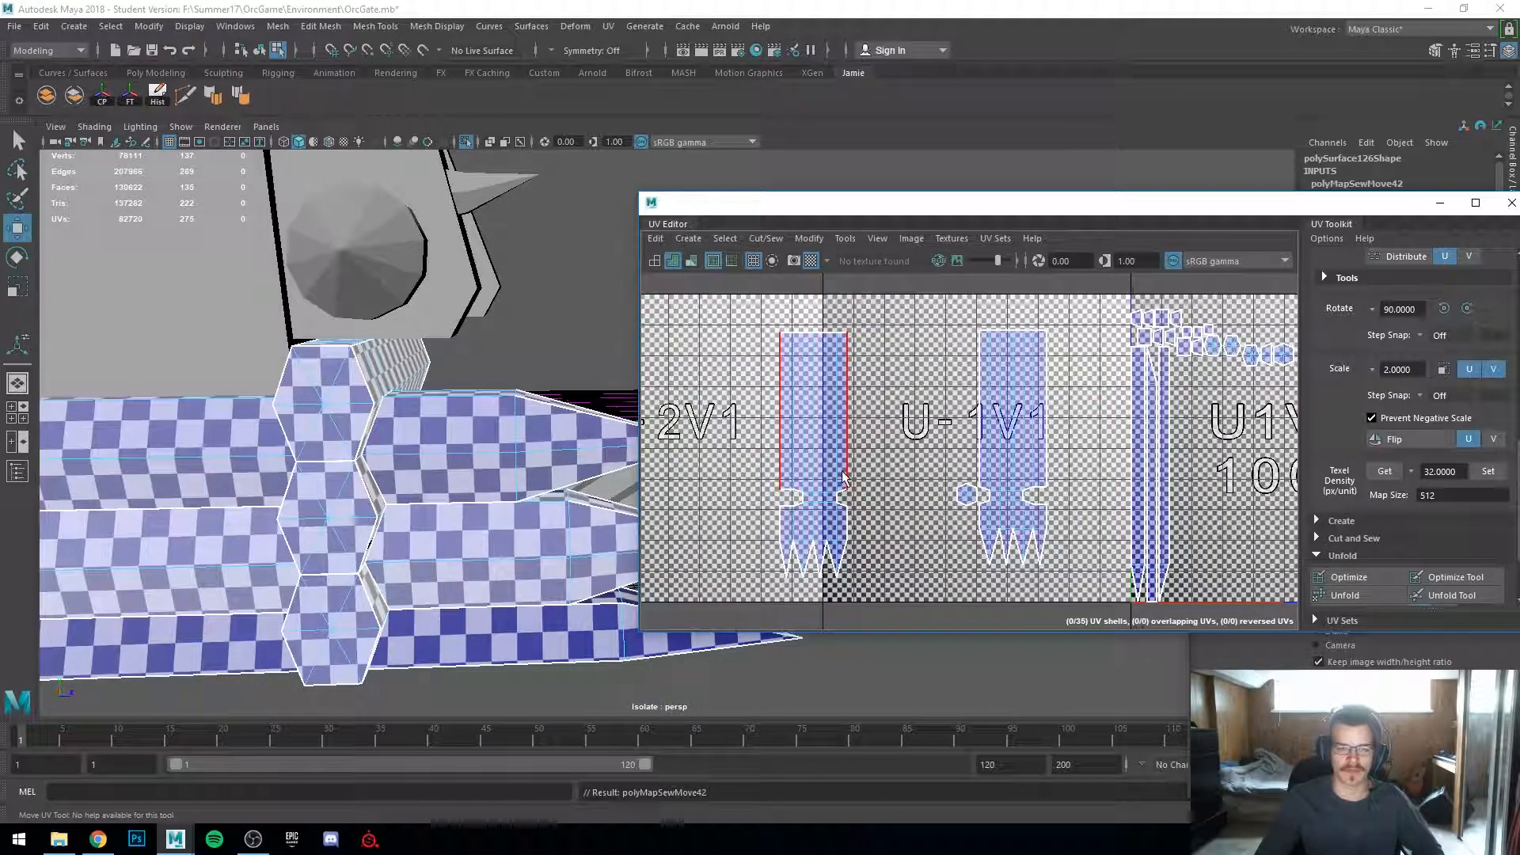
key(ctrl+z)
Step: Move the log section's sewn UV shell to the left of the end cap's shell
scroll(506, 410, down, 3)
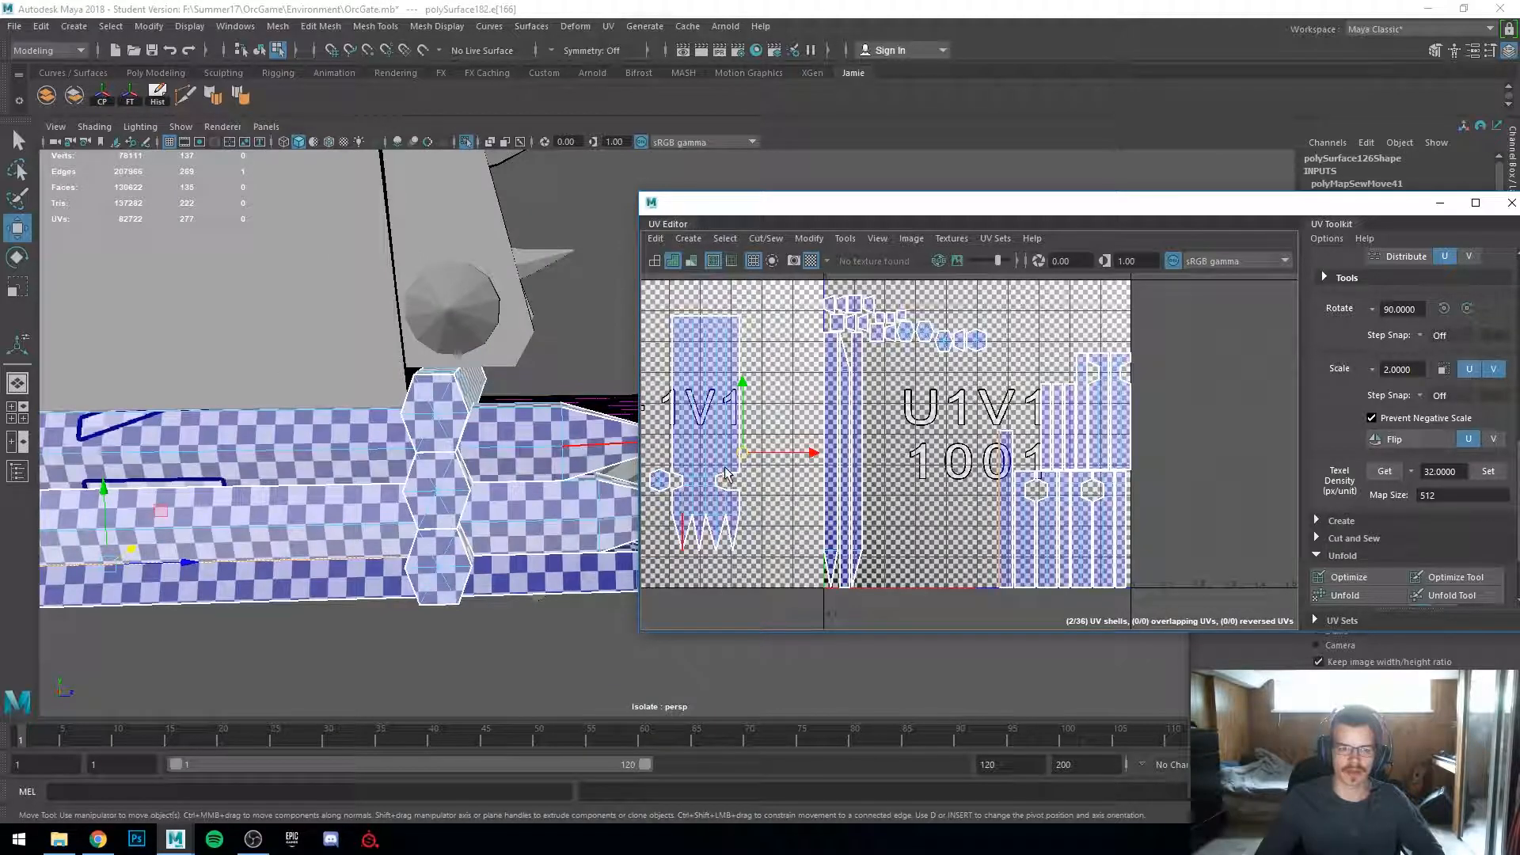
scroll(524, 455, up, 3)
alt+middle_drag(708, 487, 827, 499)
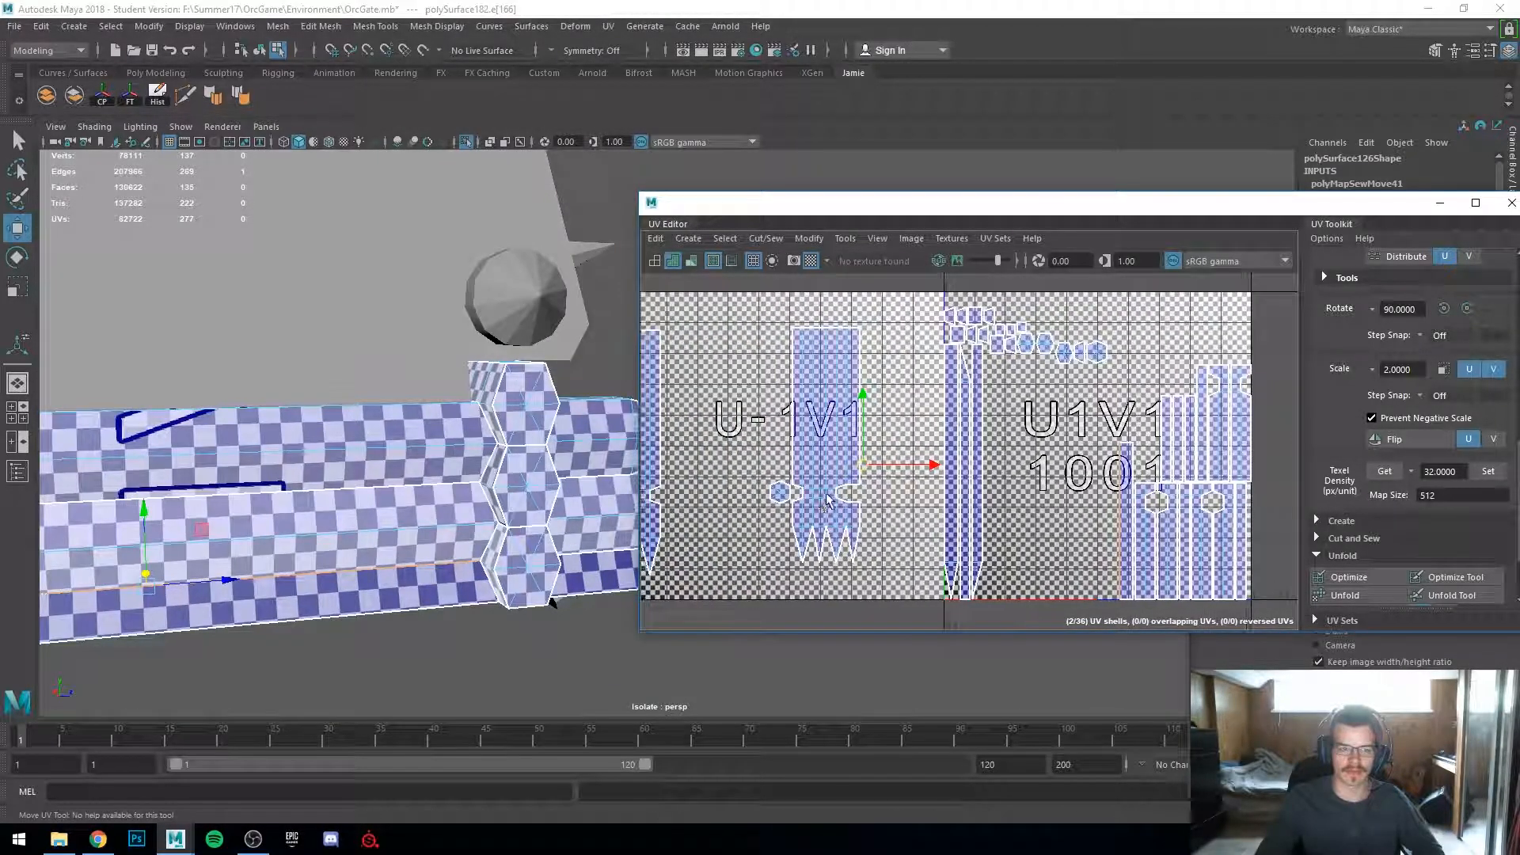
alt+middle_drag(855, 450, 954, 451)
shift+right_drag(708, 441, 743, 453)
click(742, 452)
drag(794, 453, 853, 453)
scroll(680, 510, down, 2)
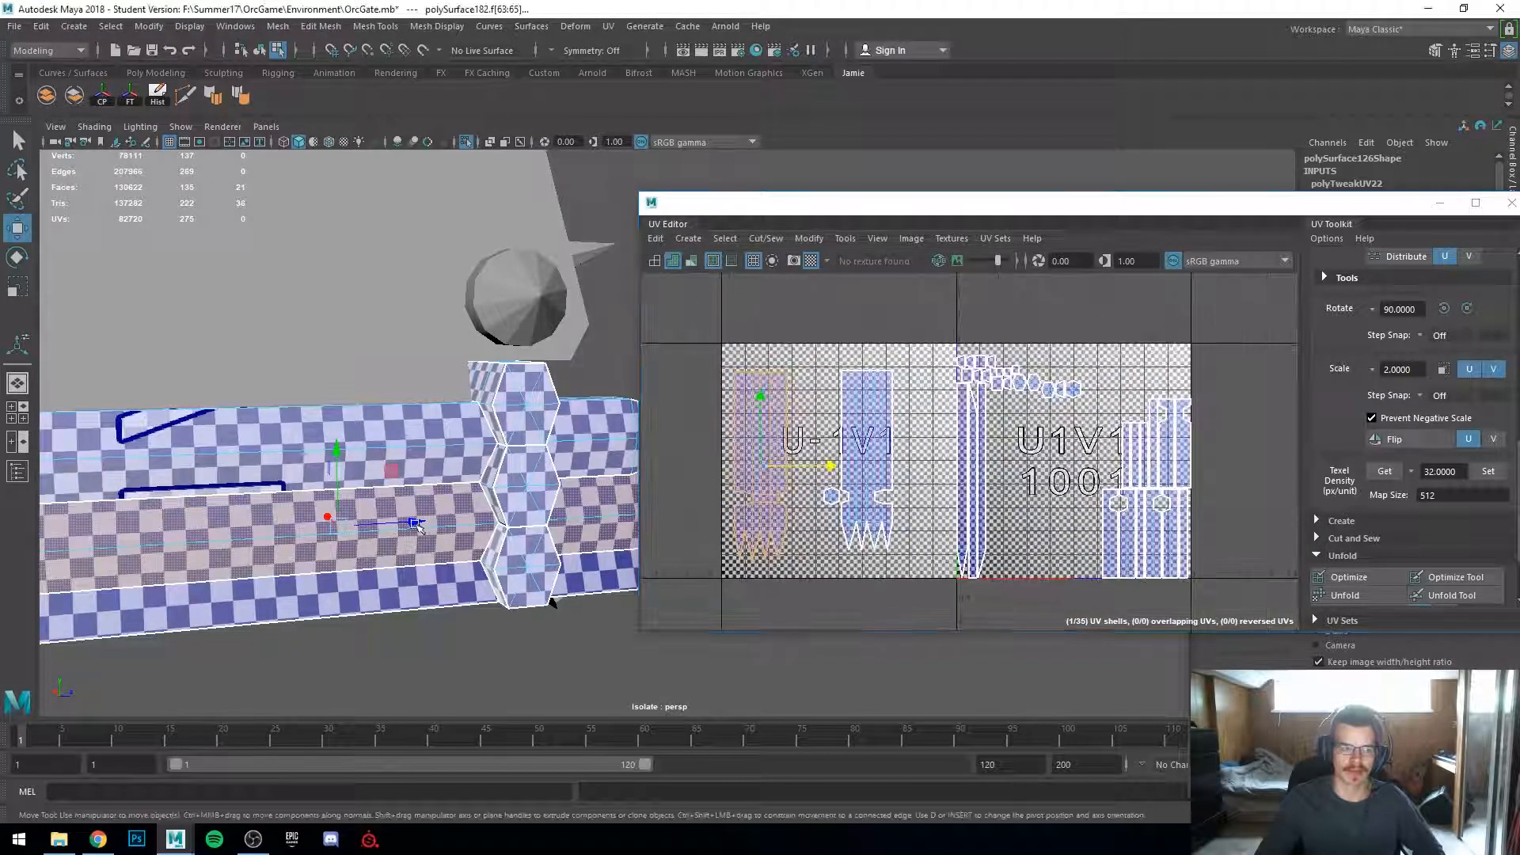
Step: Repeat Move and Sew on another seam of the log section and place the sewn UV shell beside the end cap shell
alt+drag(293, 491, 444, 507)
click(291, 395)
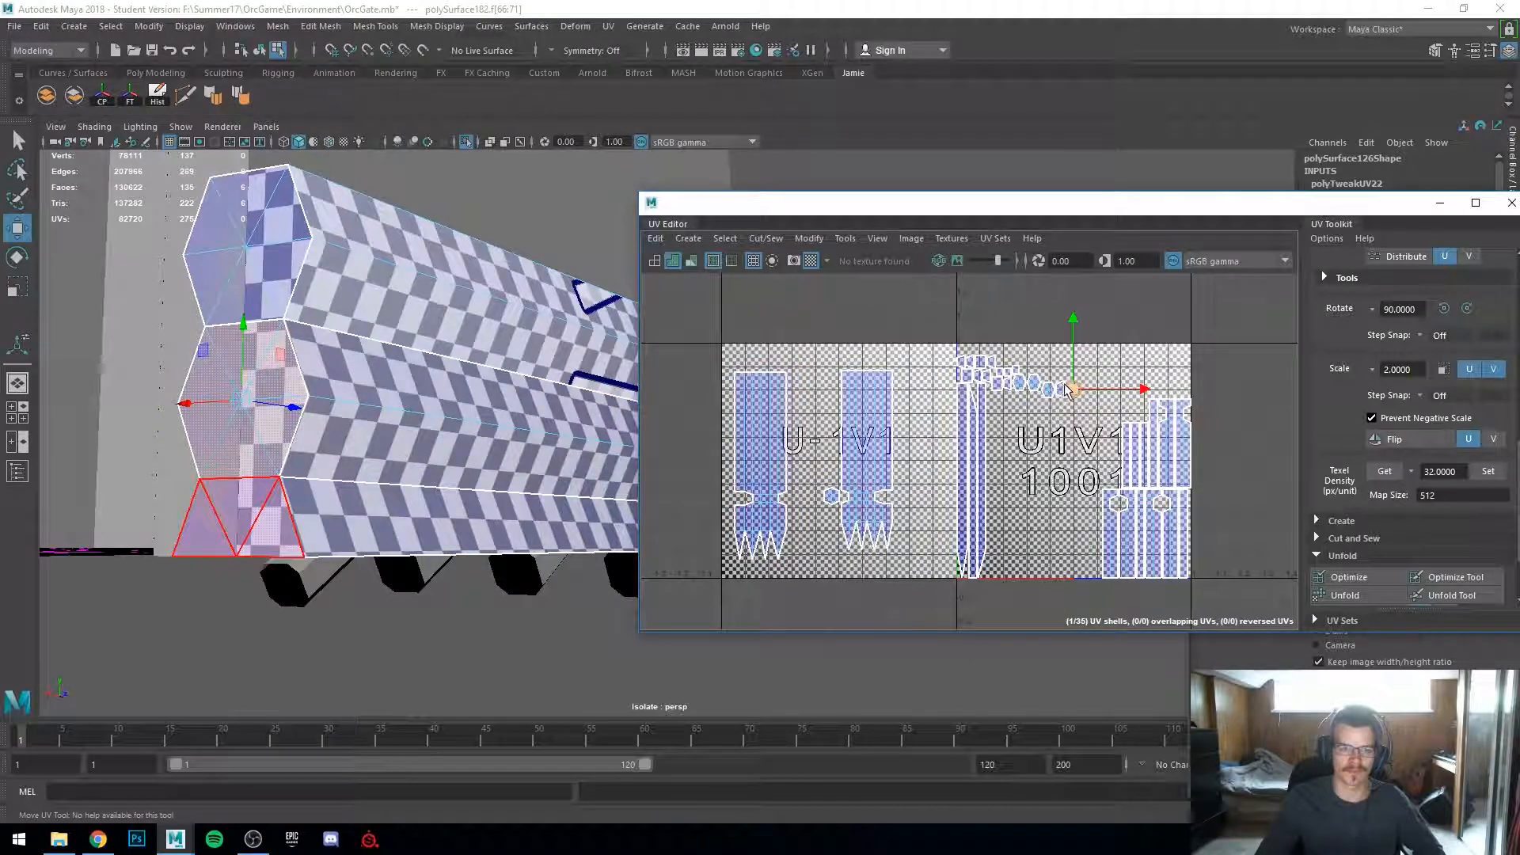
click(296, 502)
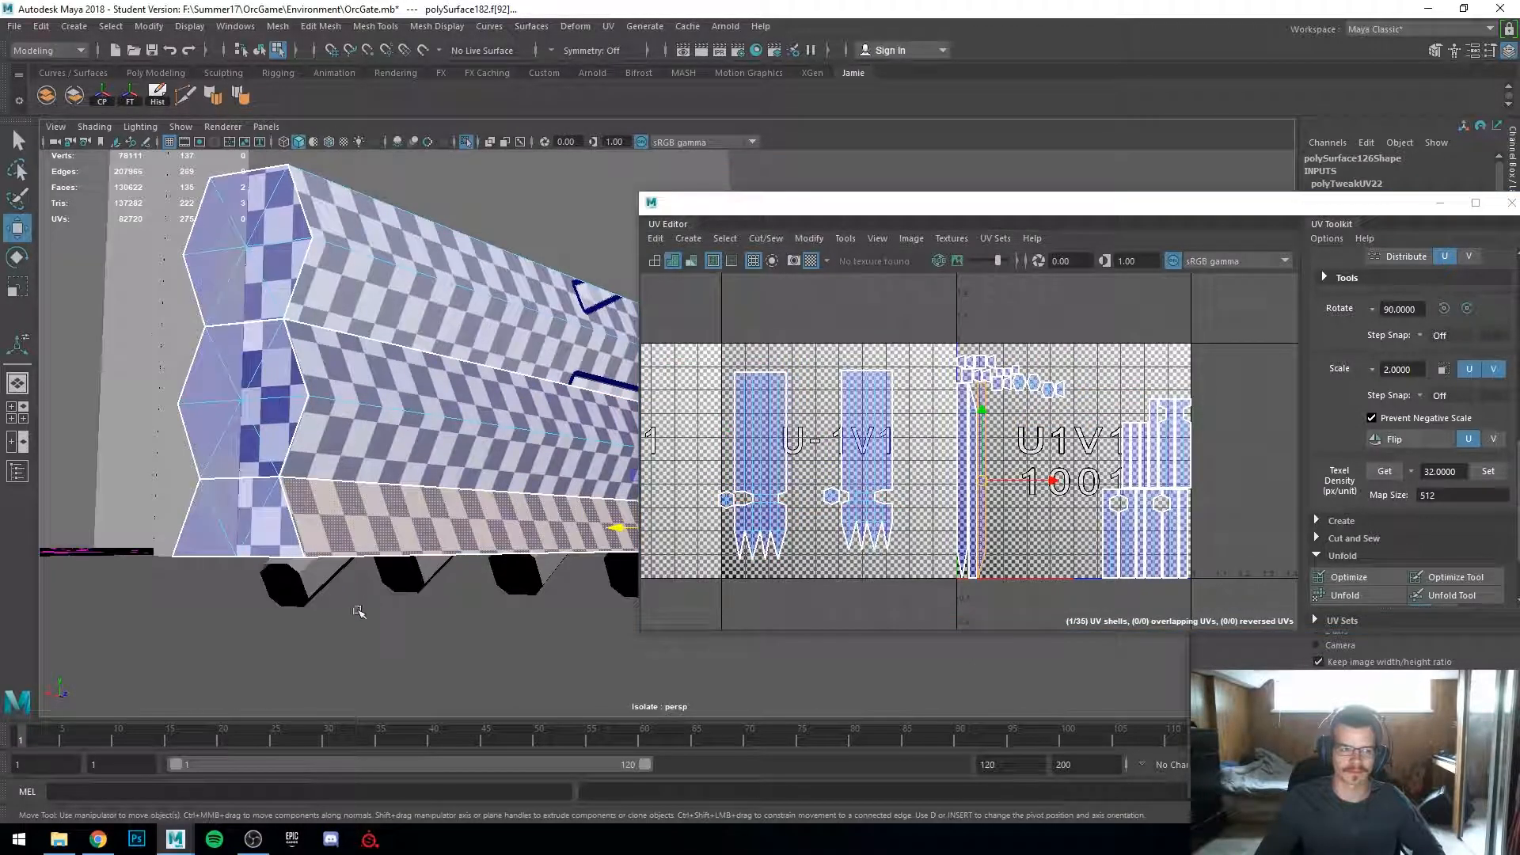
alt+drag(362, 610, 343, 634)
alt+right_drag(343, 634, 284, 644)
alt+middle_drag(285, 645, 349, 605)
alt+drag(342, 607, 388, 537)
scroll(969, 508, up, 2)
right_drag(1012, 513, 984, 452)
click(995, 490)
click(1002, 464)
key(g)
click(998, 456)
drag(1069, 470, 1002, 471)
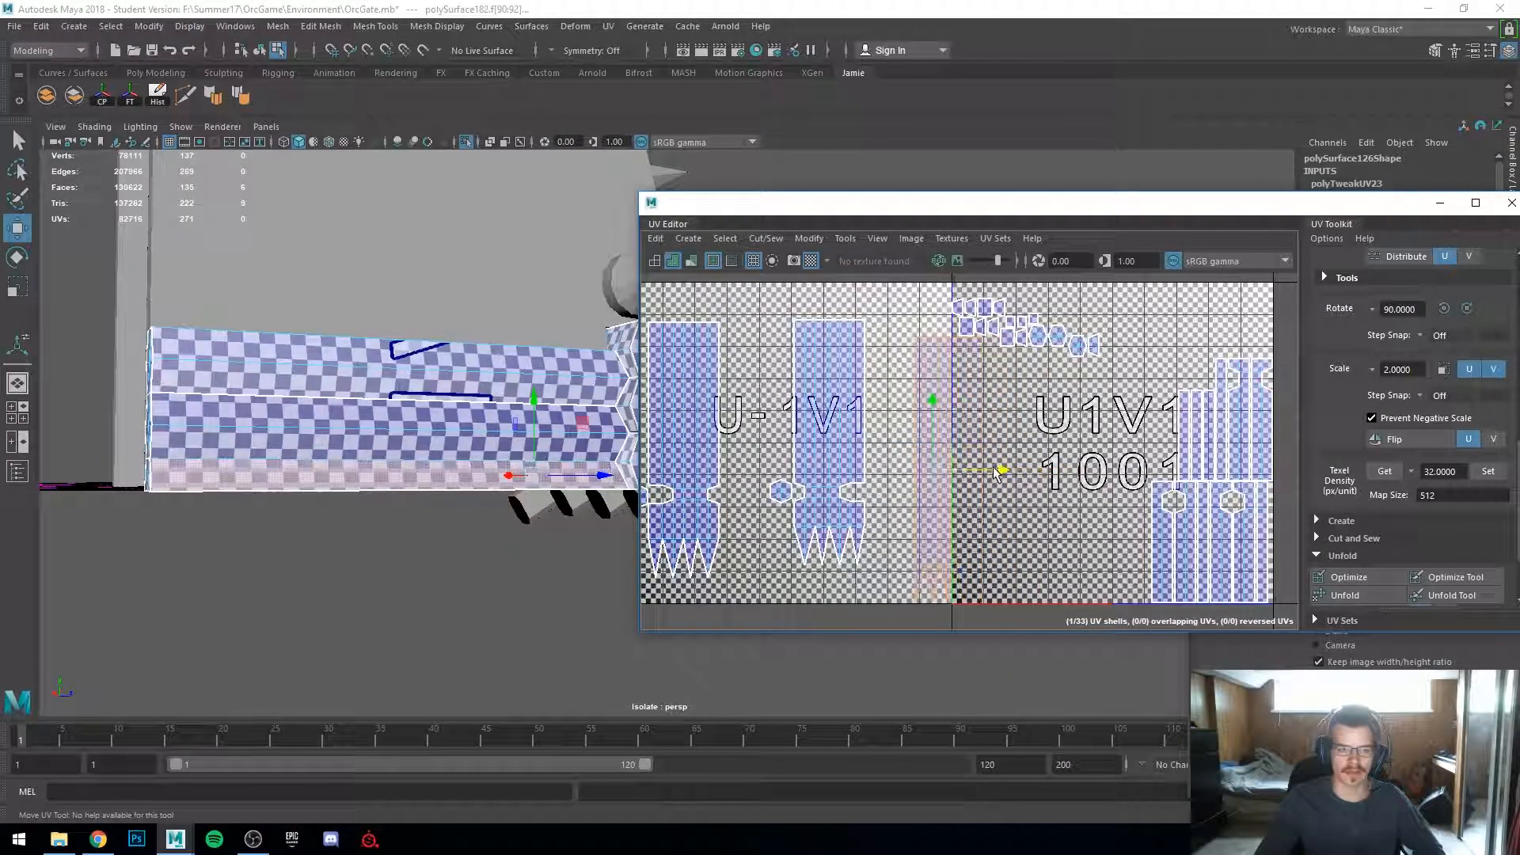
alt+drag(492, 532, 380, 613)
drag(1001, 470, 1033, 493)
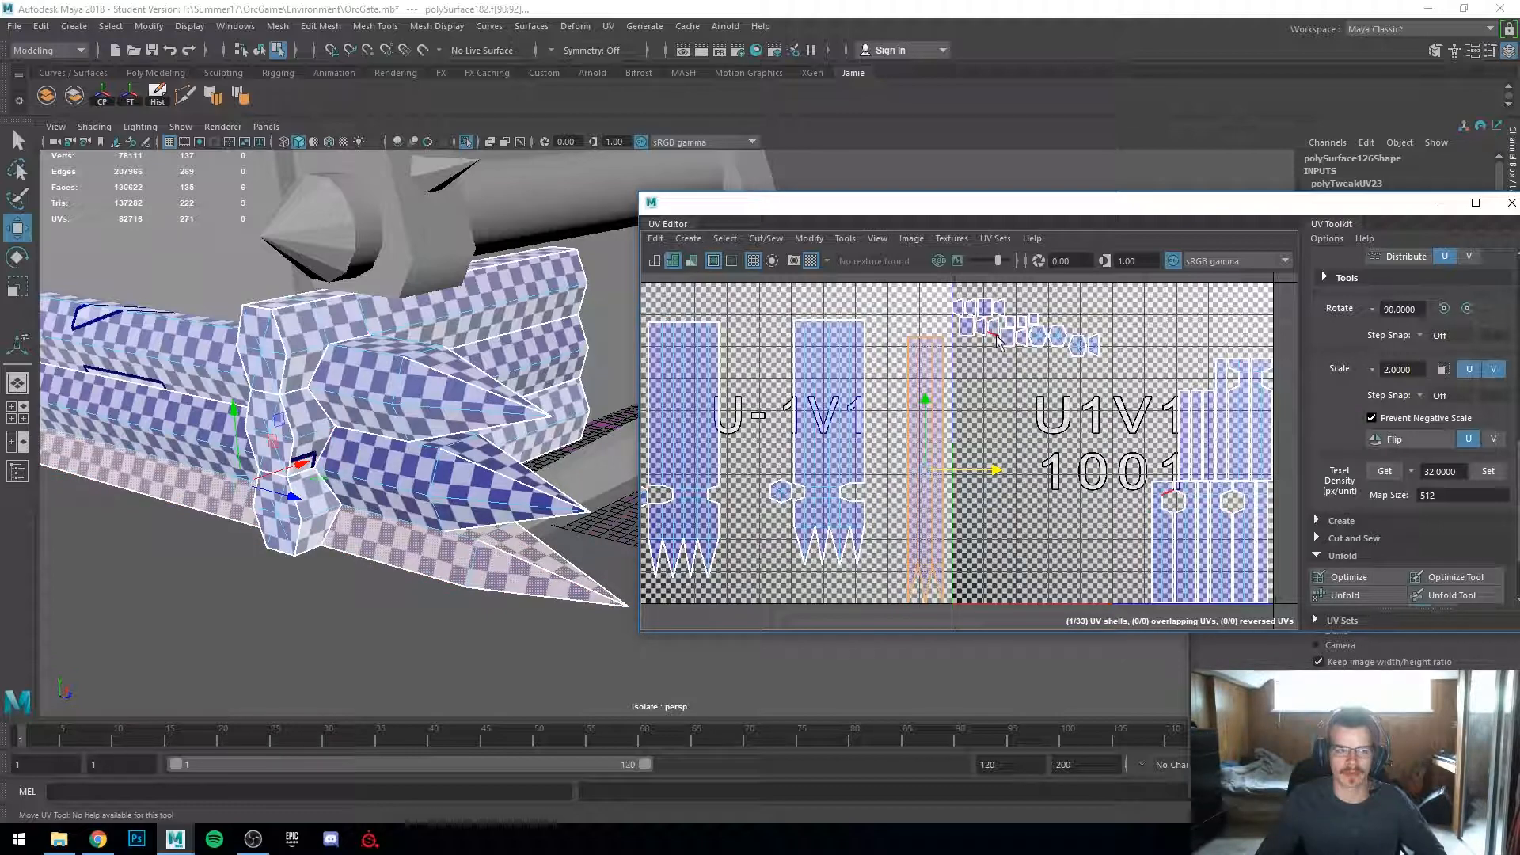
Step: Select the long hidden face strip along the log section's underside and delete it
scroll(1059, 398, down, 1)
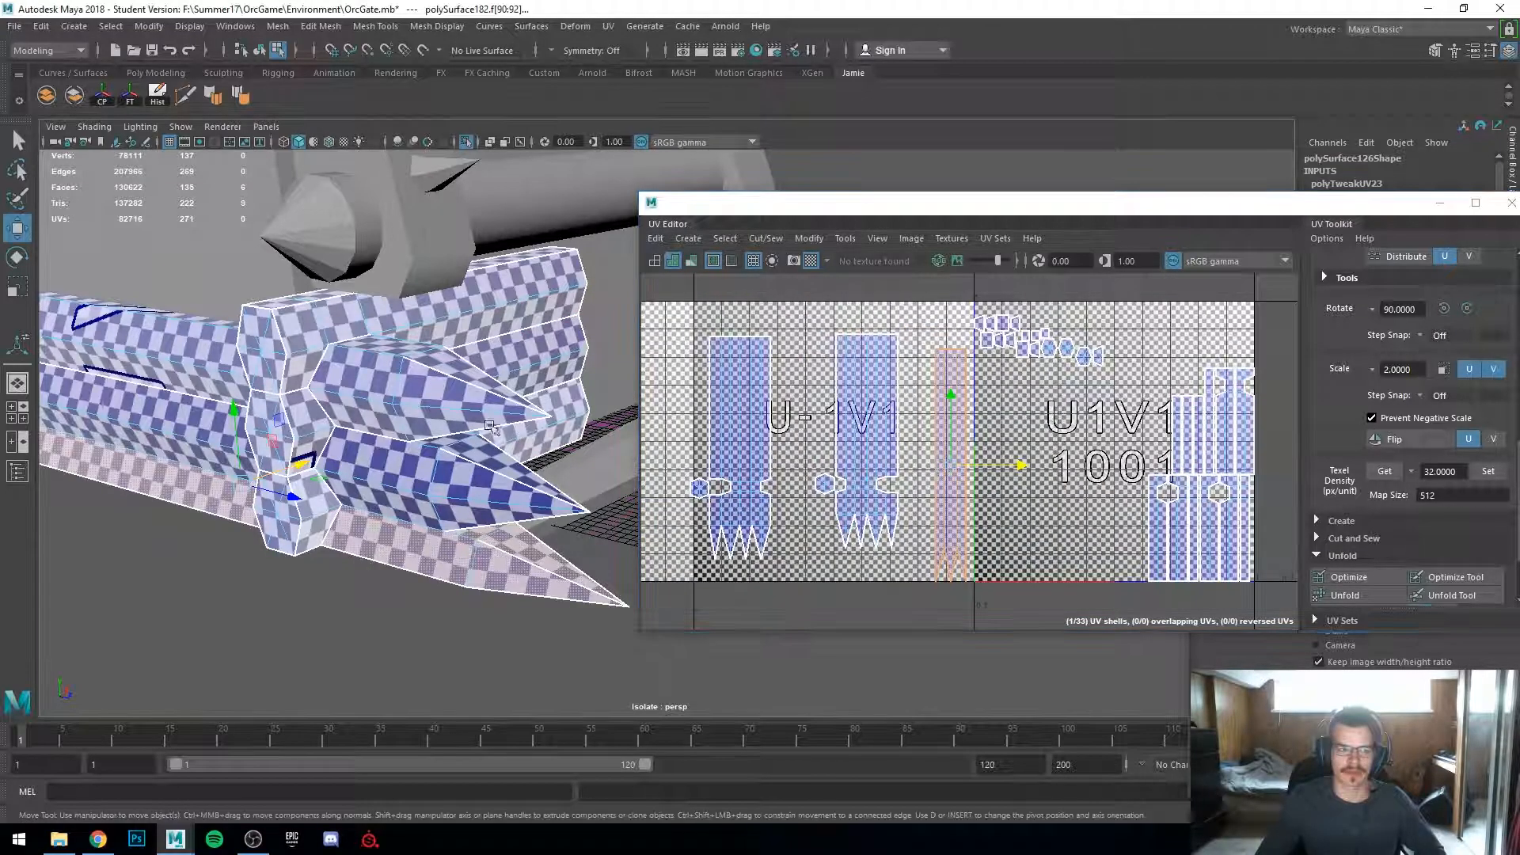
alt+drag(298, 445, 363, 414)
scroll(374, 528, up, 4)
alt+drag(375, 528, 340, 476)
scroll(356, 474, up, 4)
right_drag(437, 353, 440, 413)
alt+drag(480, 513, 519, 511)
alt+drag(505, 569, 554, 589)
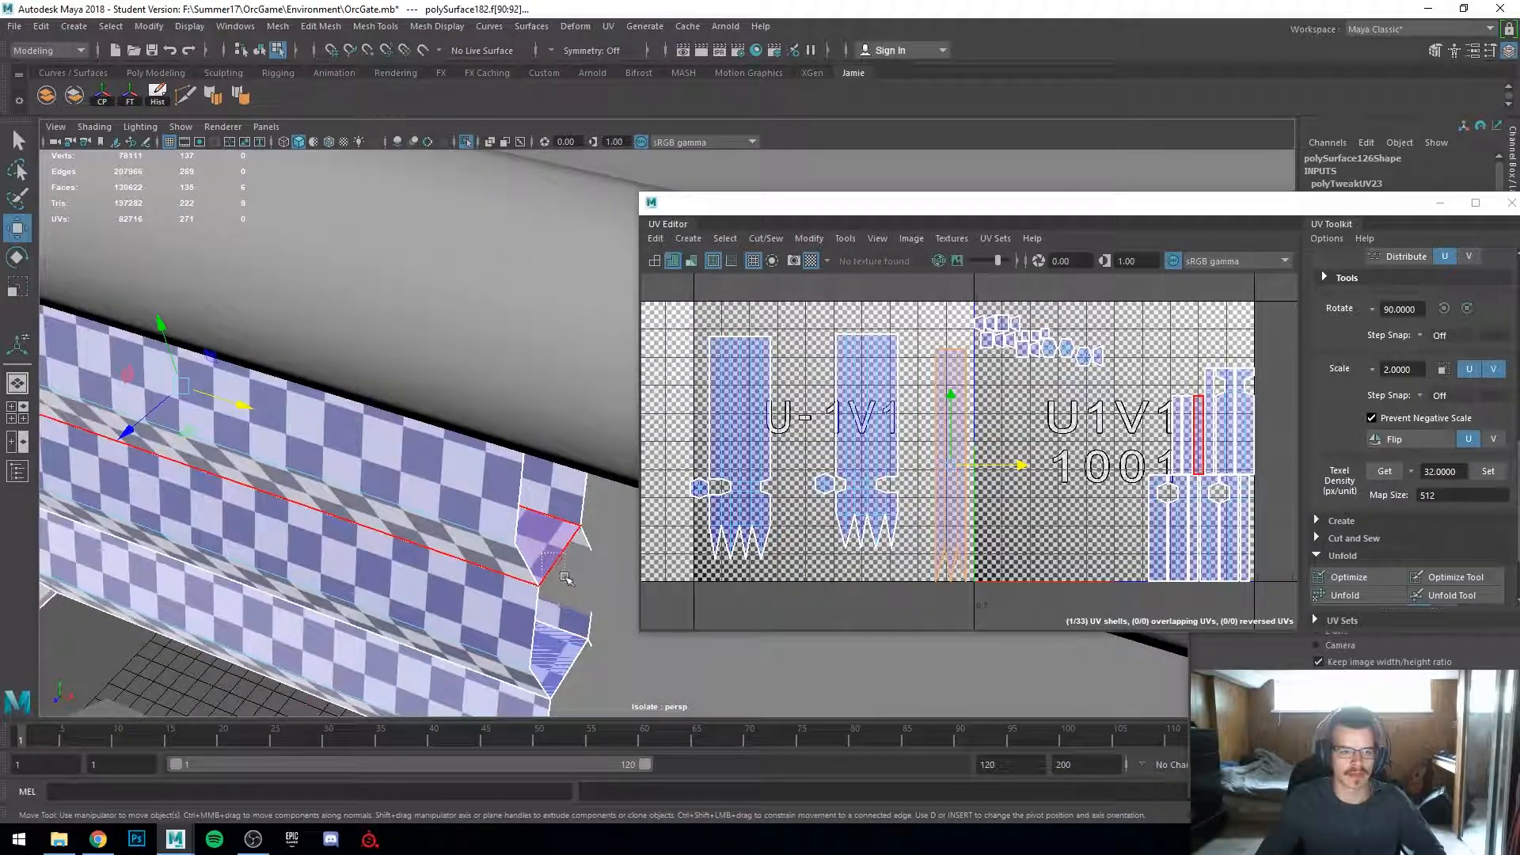
alt+drag(577, 645, 578, 600)
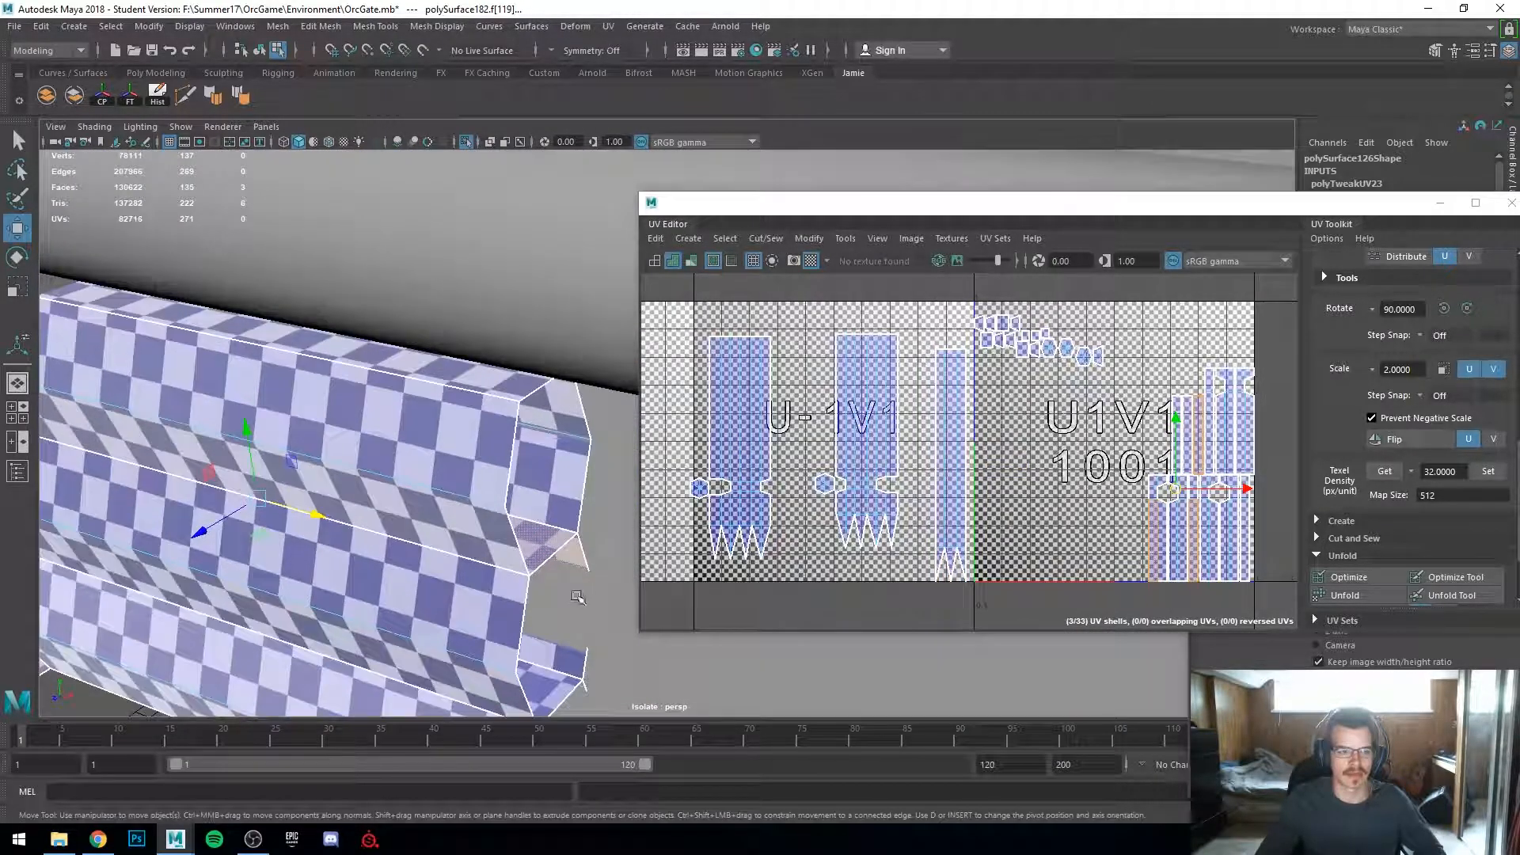
ctrl+drag(672, 642, 674, 645)
alt+drag(649, 625, 554, 554)
alt+drag(554, 637, 536, 507)
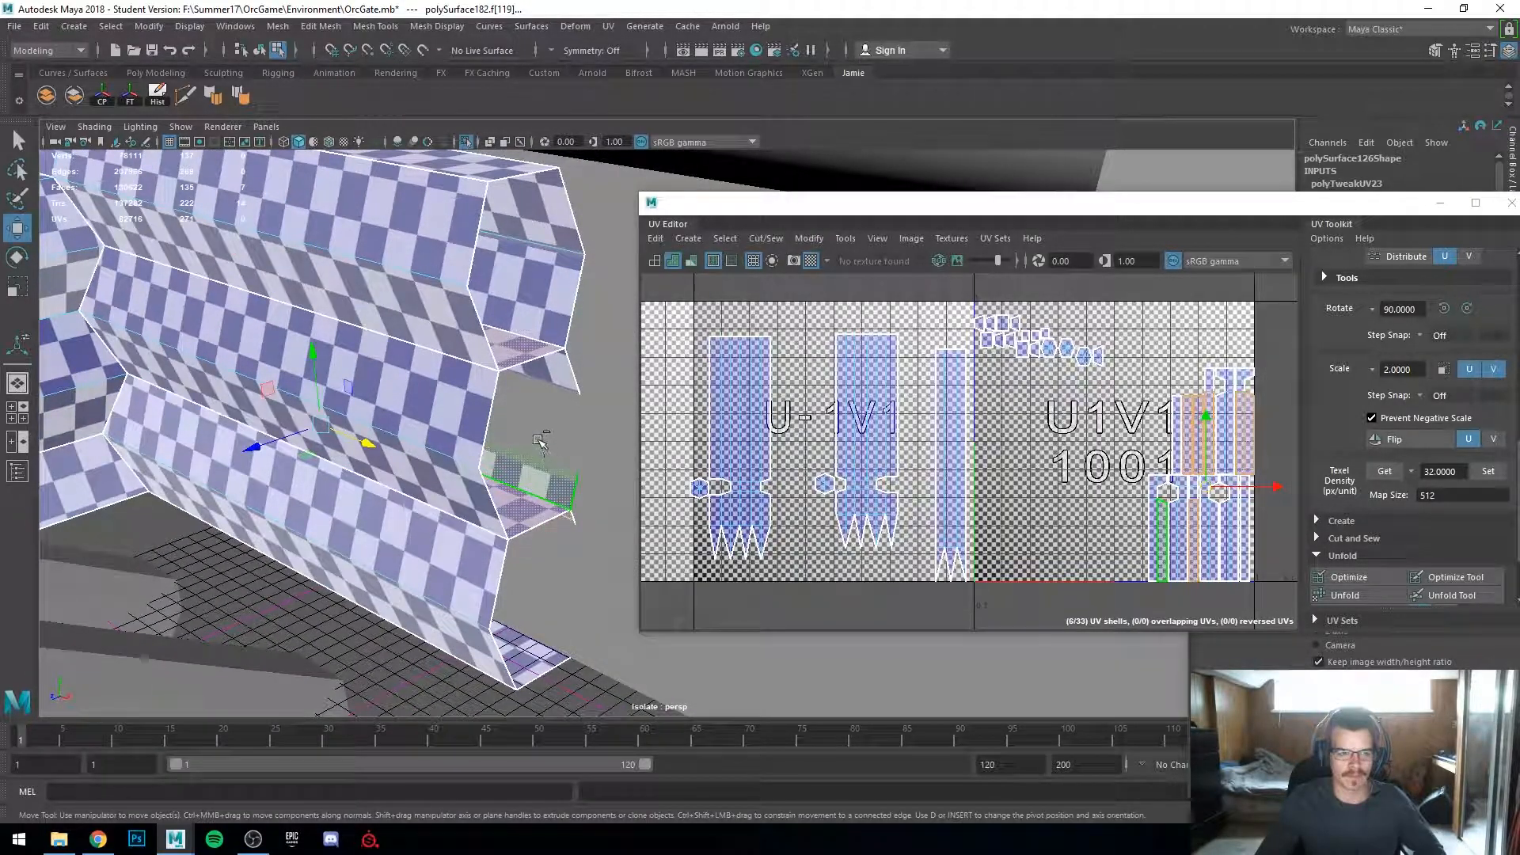
ctrl+click(532, 447)
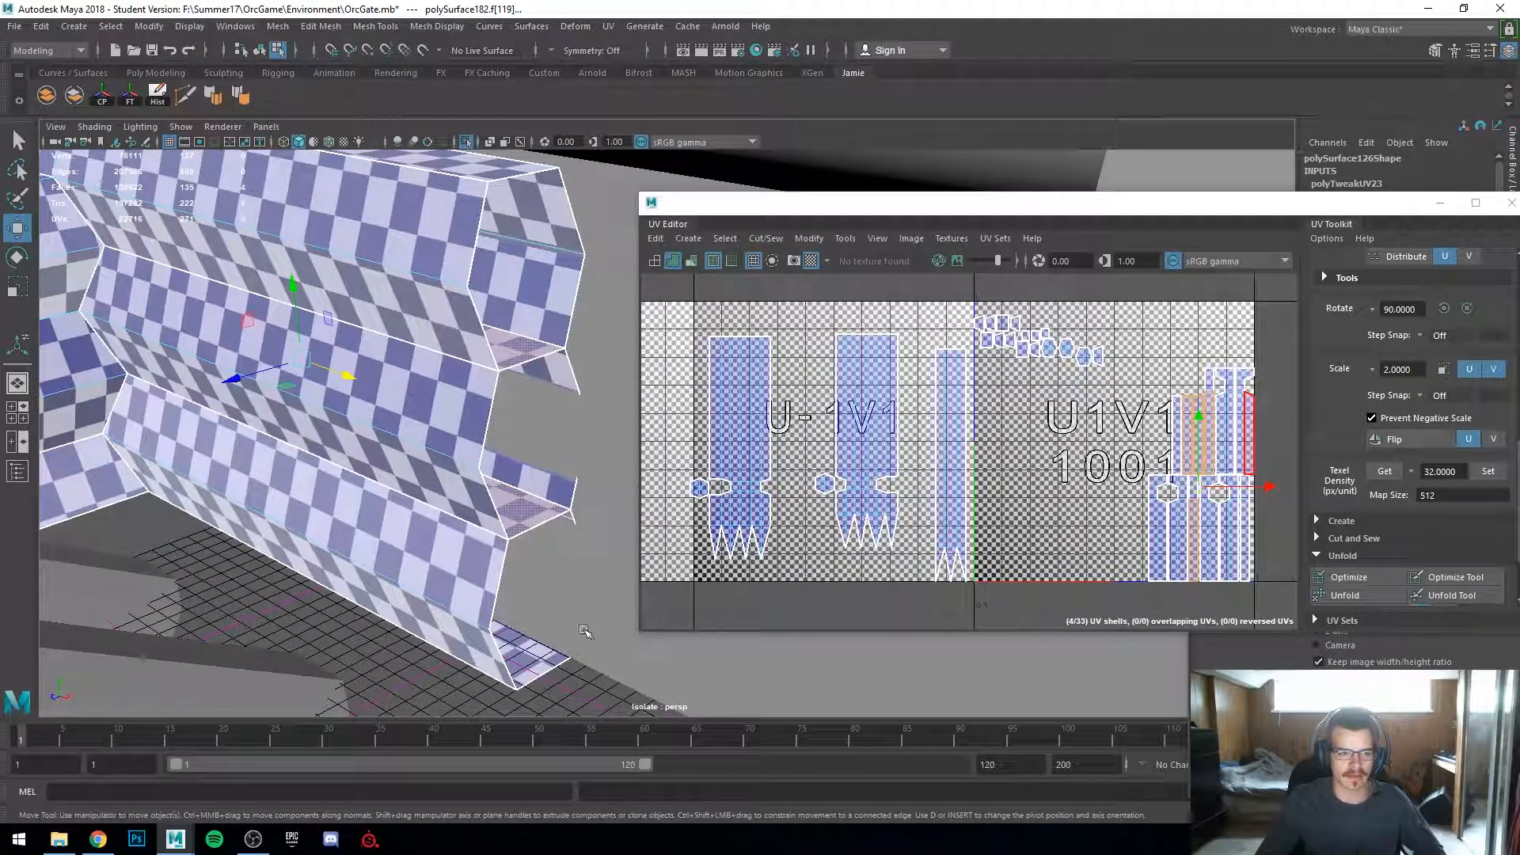
key(4)
alt+drag(579, 611, 495, 610)
alt+right_drag(495, 610, 625, 625)
key(5)
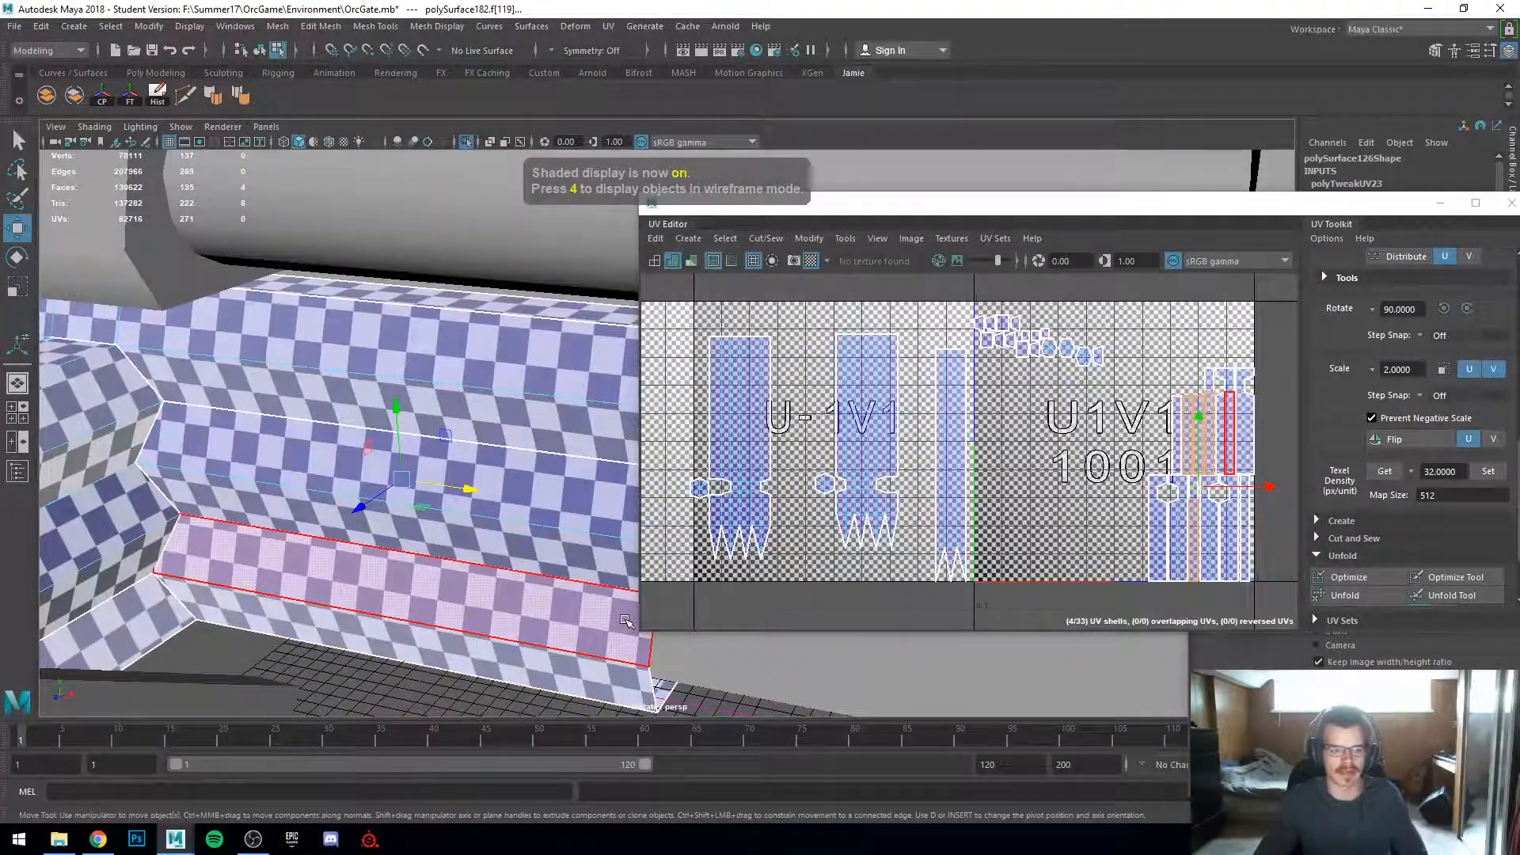
key(Delete)
Step: Try moving one of the log section's UV shells, then undo the move
alt+drag(604, 614, 471, 606)
alt+drag(372, 487, 507, 482)
scroll(1169, 507, up, 2)
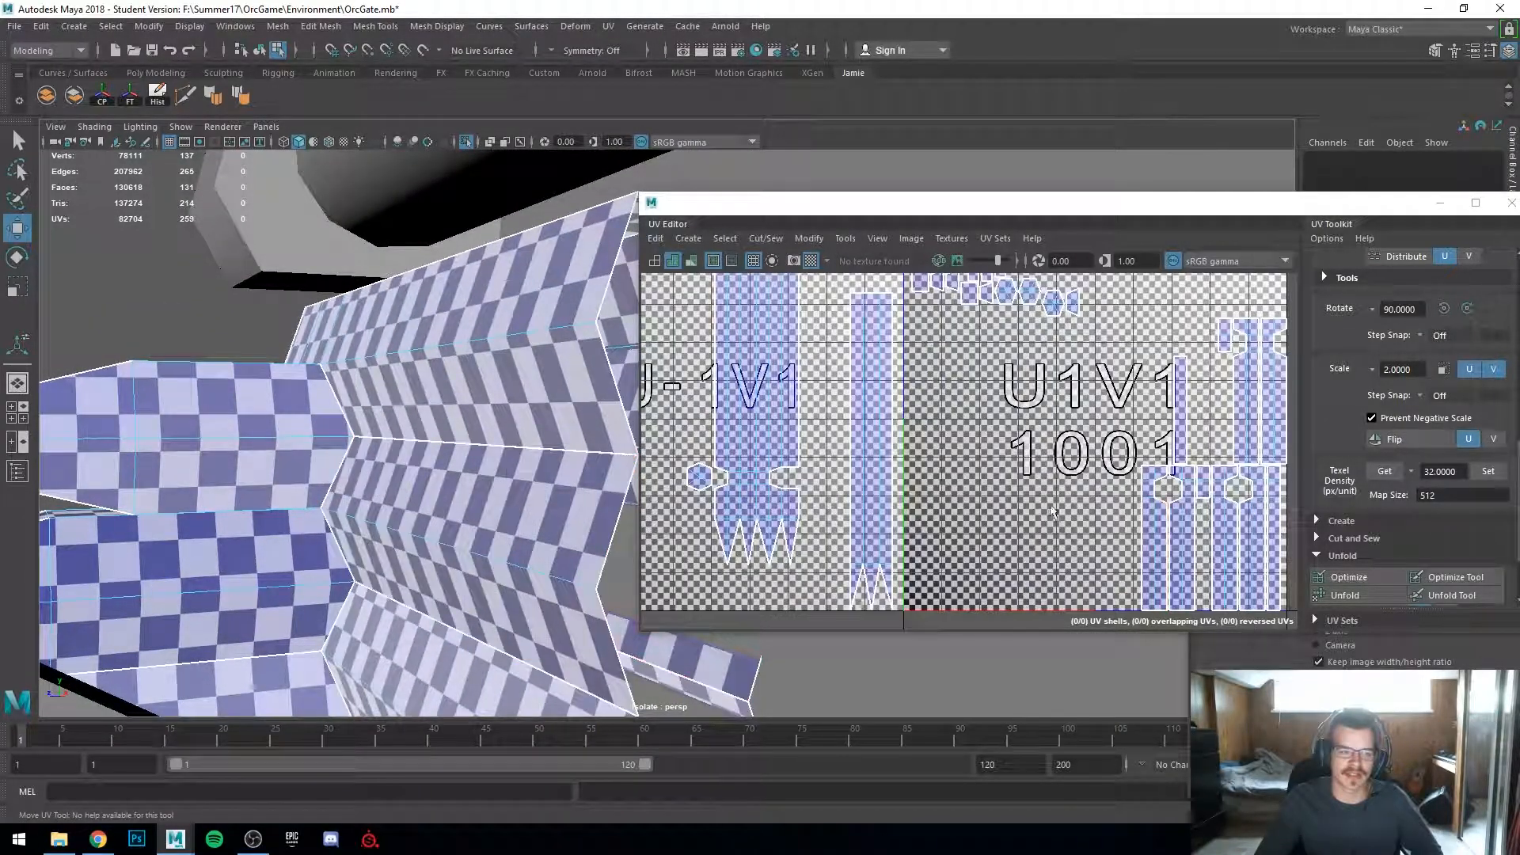
right_drag(1104, 506, 1061, 477)
click(1185, 526)
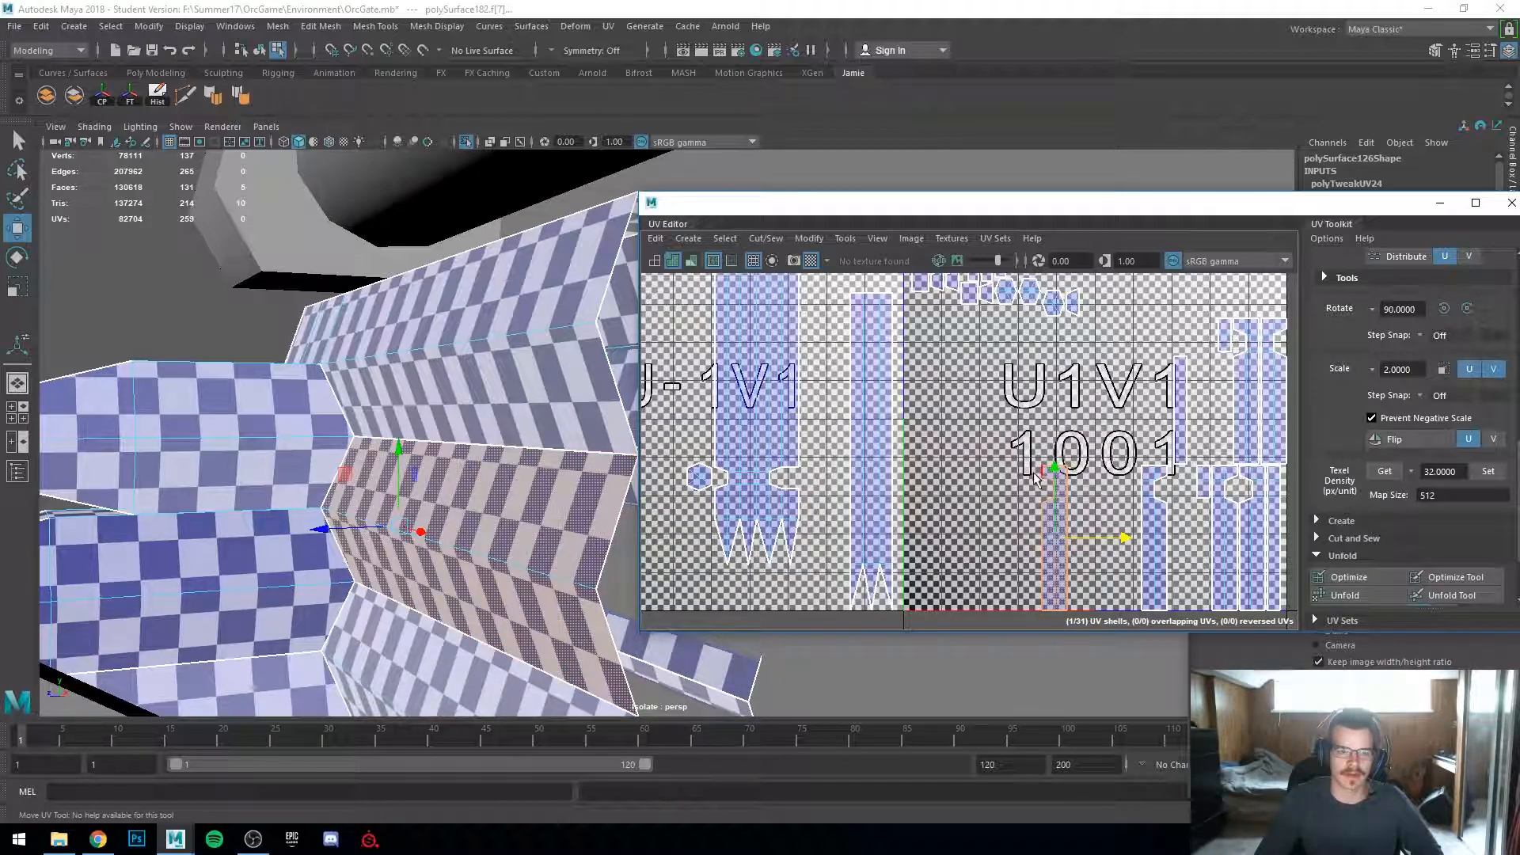
key(ctrl+z)
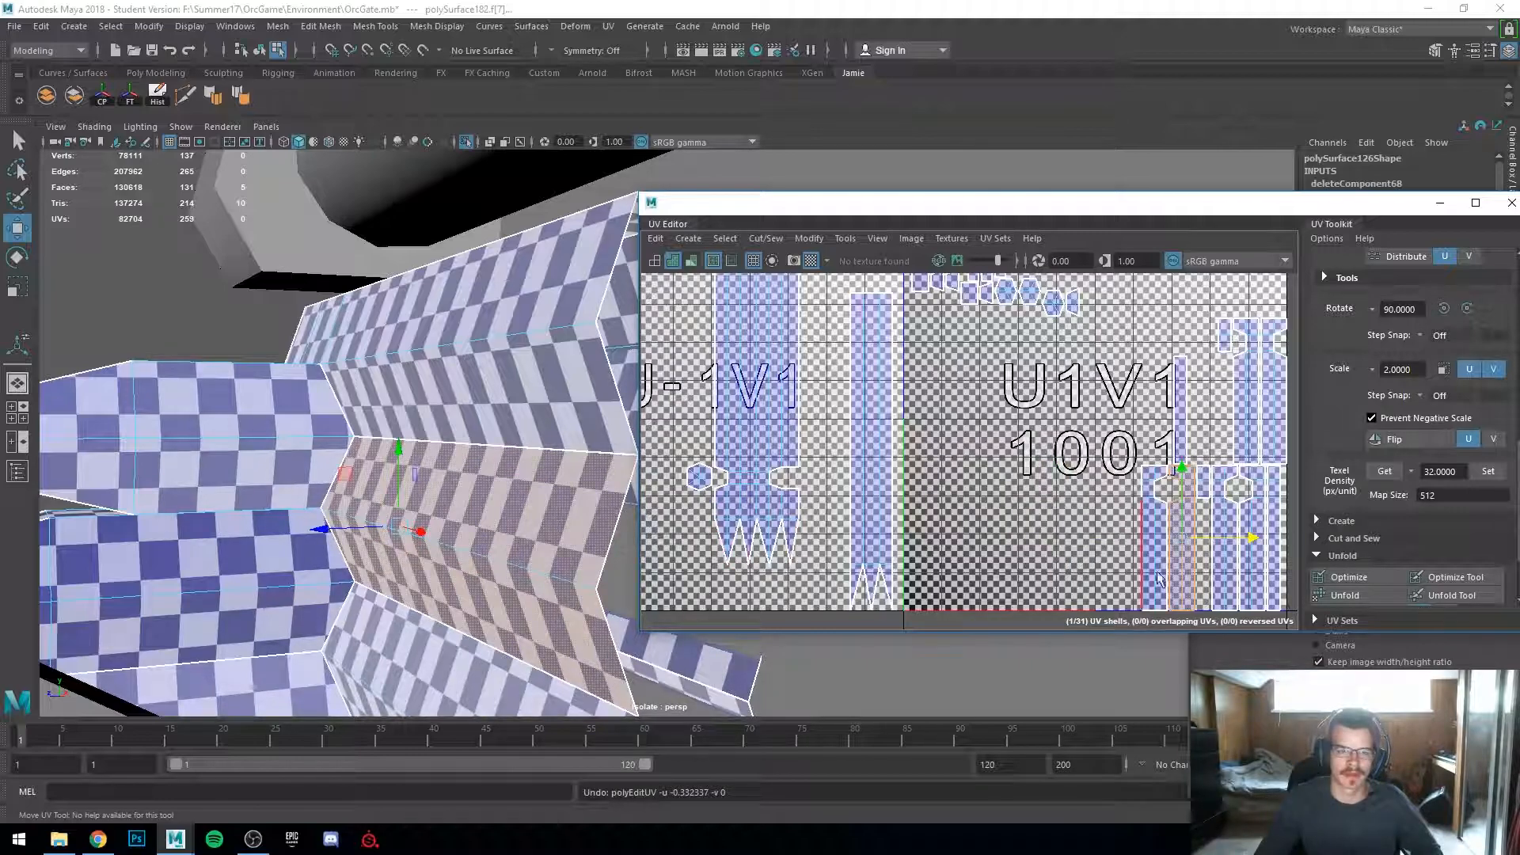
Step: Reposition the hexagonal end cap UV shells and log strips so they sit together inside the 0–1 tile
click(700, 478)
right_drag(700, 478, 661, 460)
click(700, 478)
scroll(712, 485, down, 3)
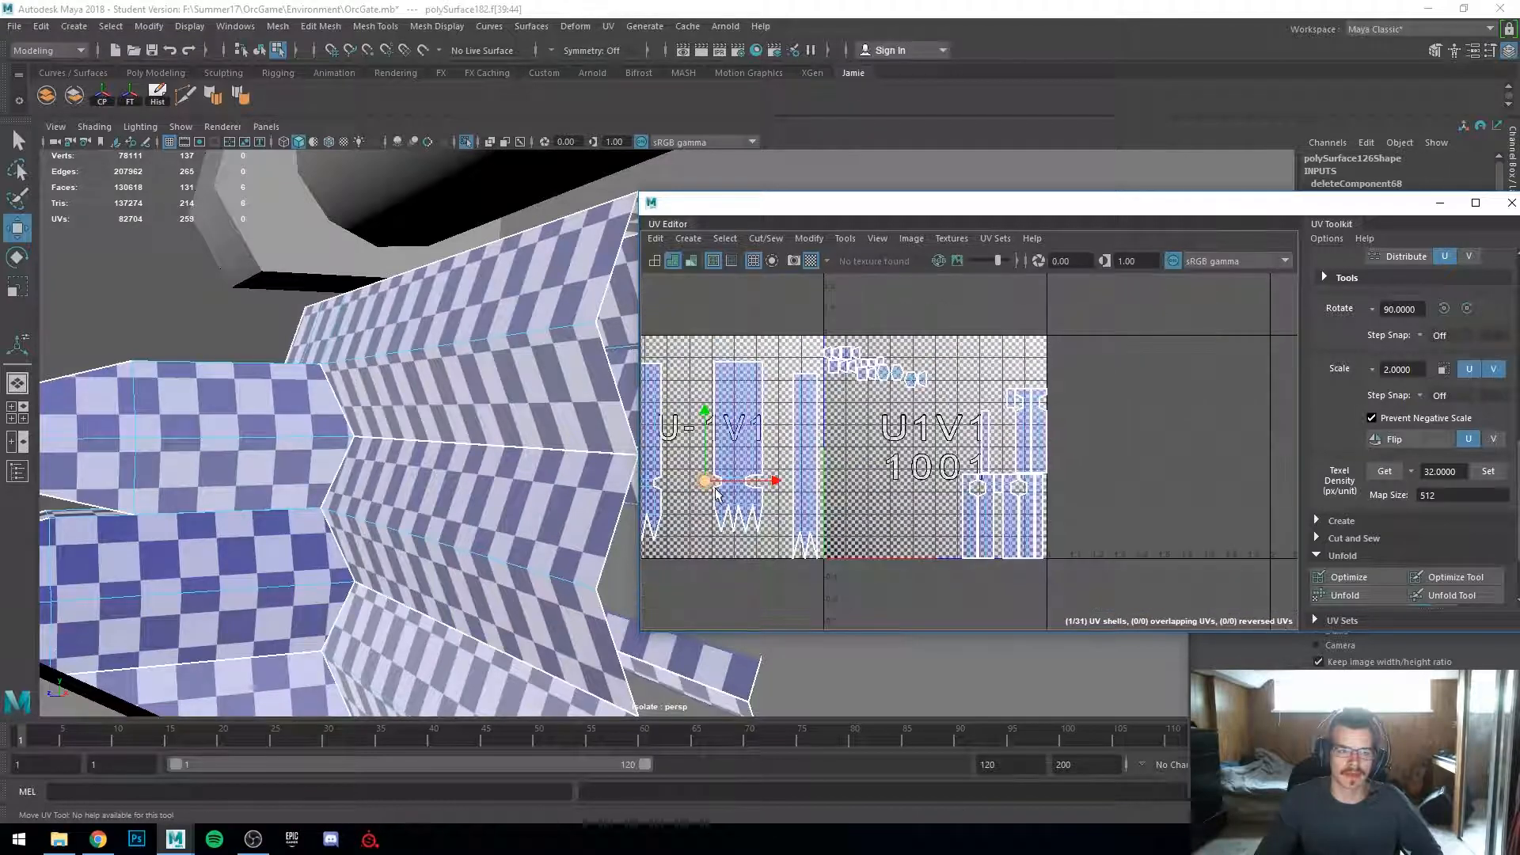
alt+middle_drag(973, 512, 1133, 515)
scroll(1176, 515, up, 3)
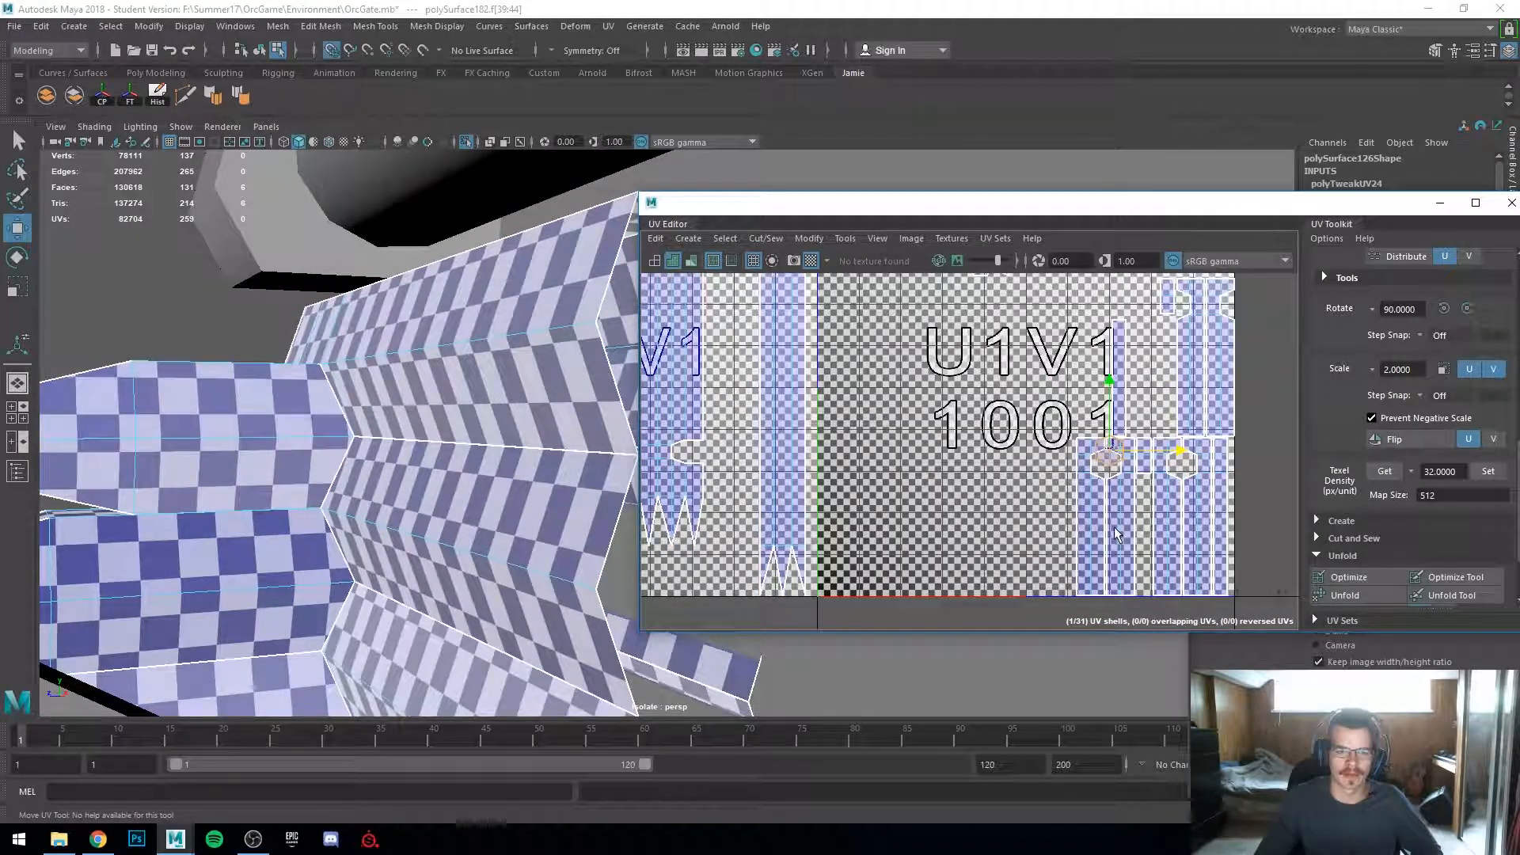
key(f)
drag(978, 467, 953, 543)
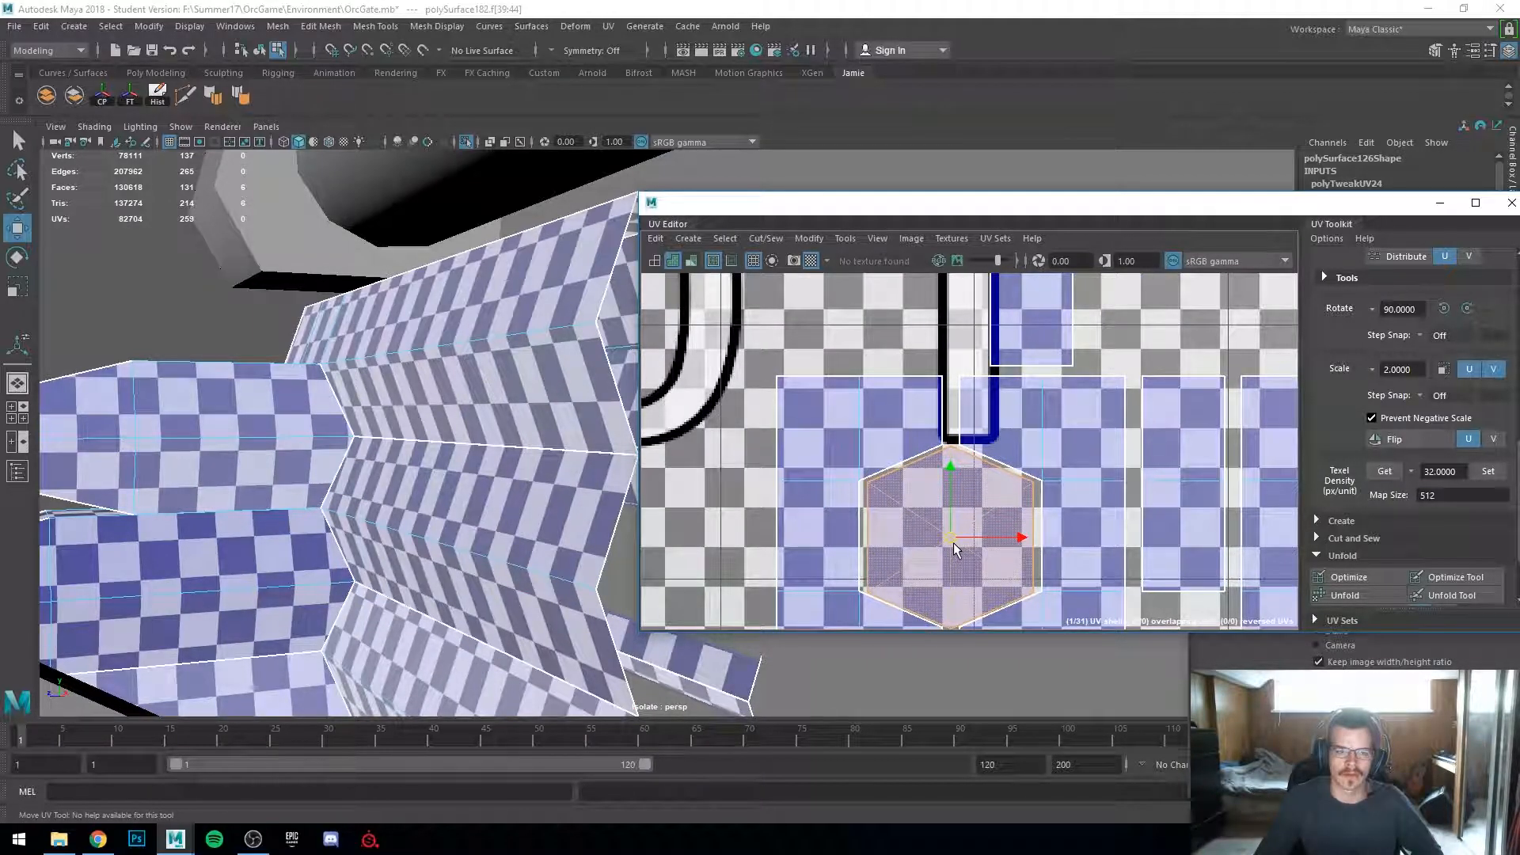
scroll(871, 475, down, 6)
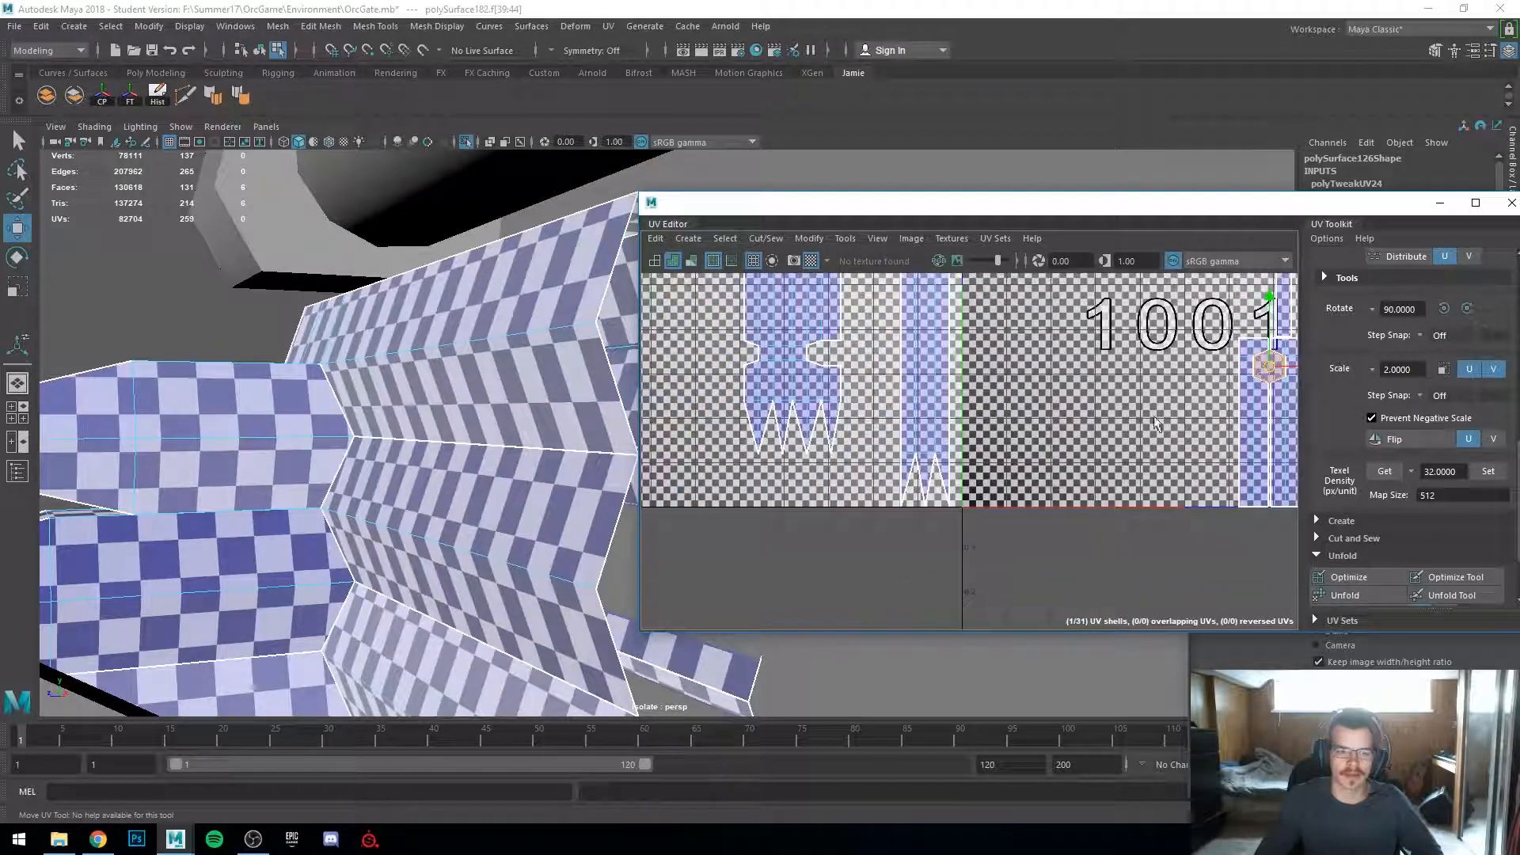
click(695, 383)
drag(696, 384, 1121, 437)
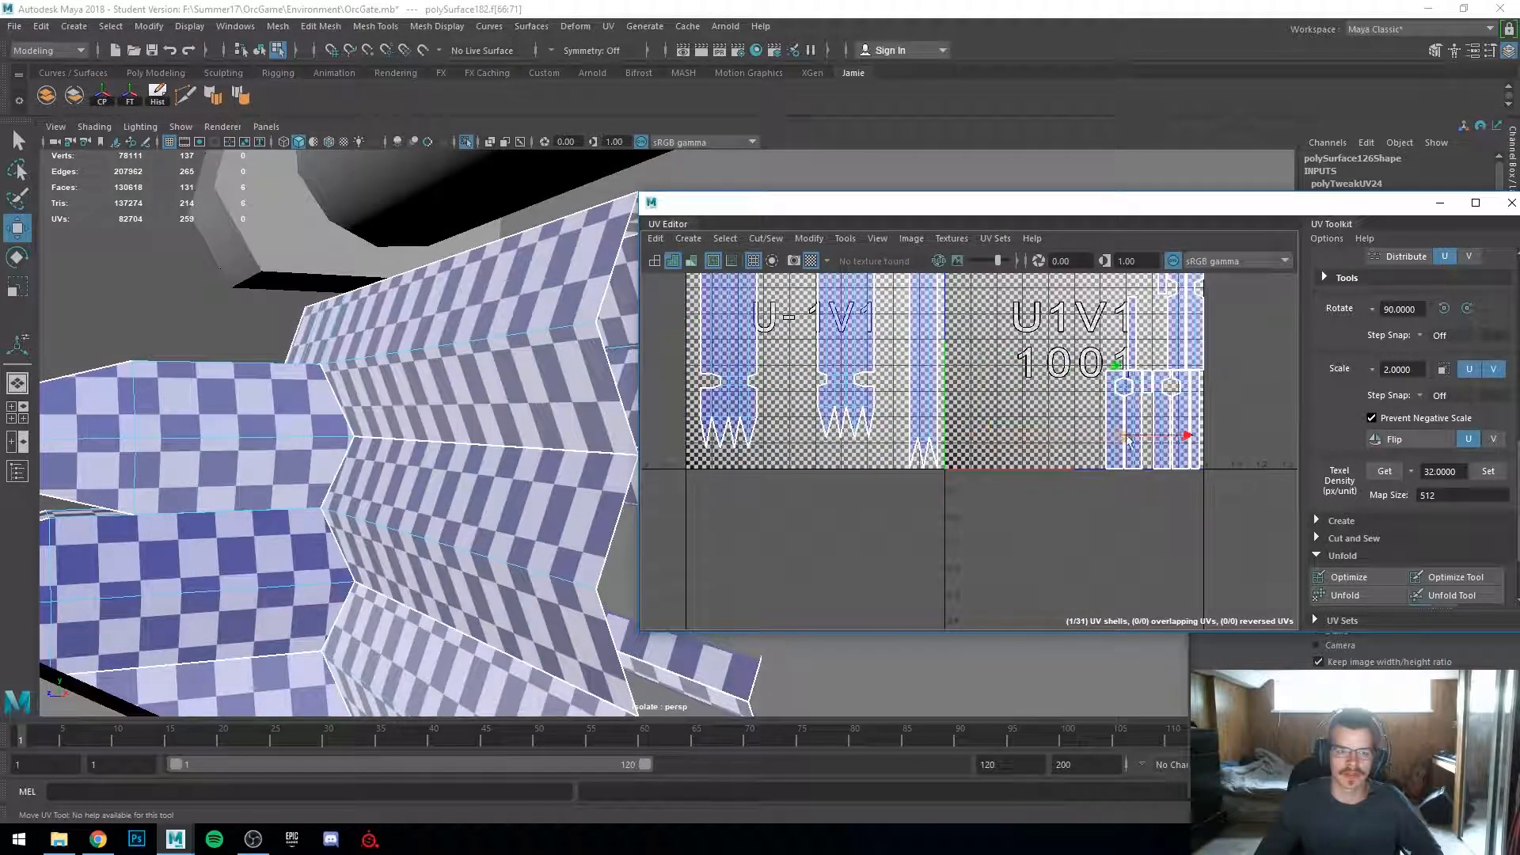
key(f)
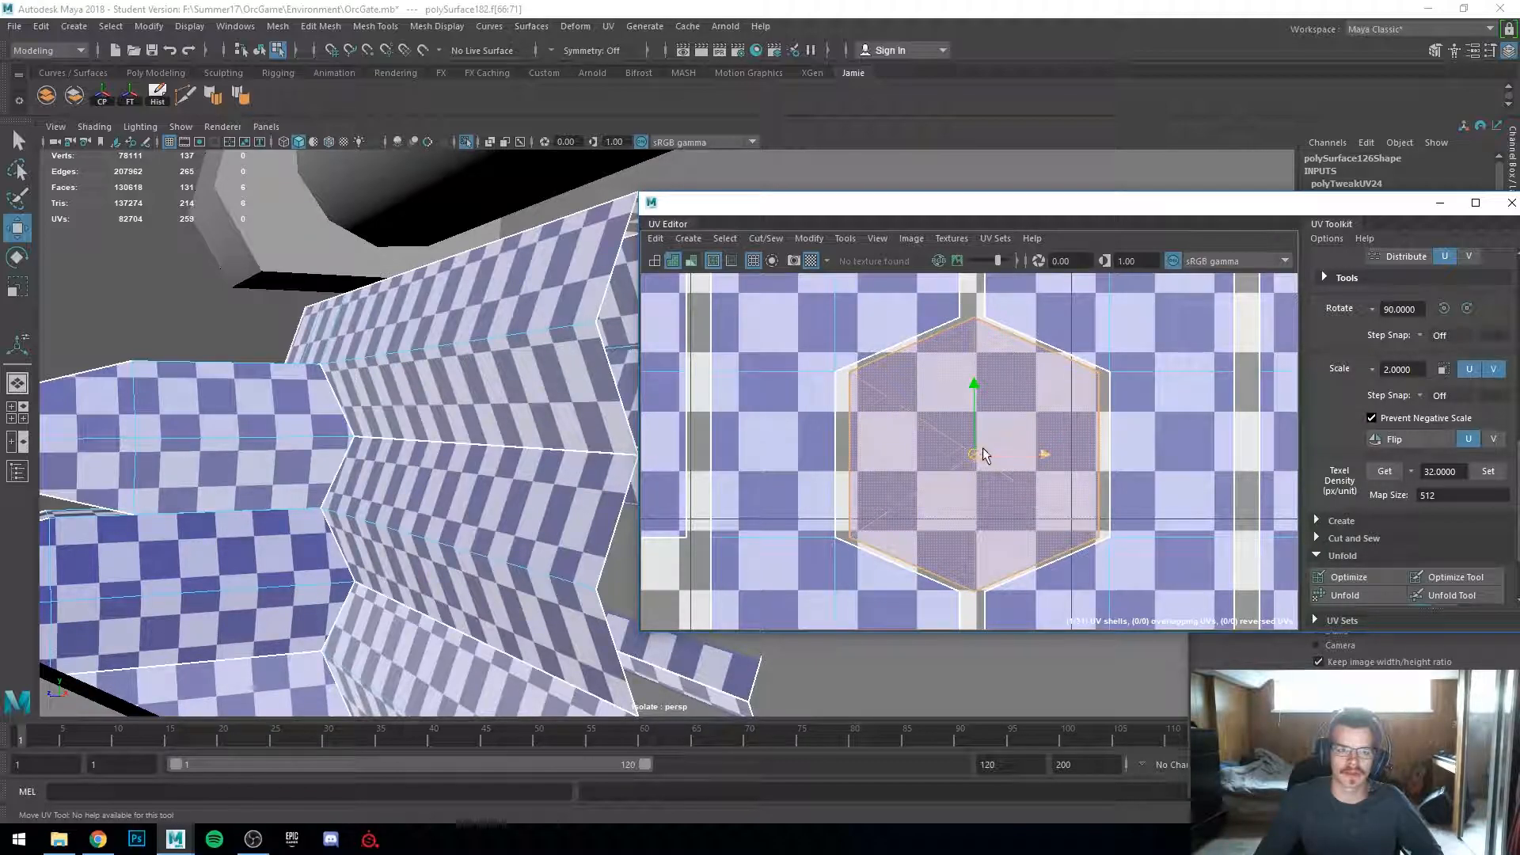
scroll(984, 467, down, 7)
alt+middle_drag(924, 483, 982, 508)
Step: Select the log section's end cap faces and hide them to expose the joints behind
alt+drag(313, 530, 482, 478)
alt+middle_drag(810, 295, 841, 440)
click(778, 374)
key(4)
mouse_move(348, 546)
alt+mouse_down()
mouse_move(486, 616)
mouse_move(546, 613)
mouse_move(649, 645)
mouse_move(562, 578)
mouse_move(519, 517)
alt+mouse_up()
key(5)
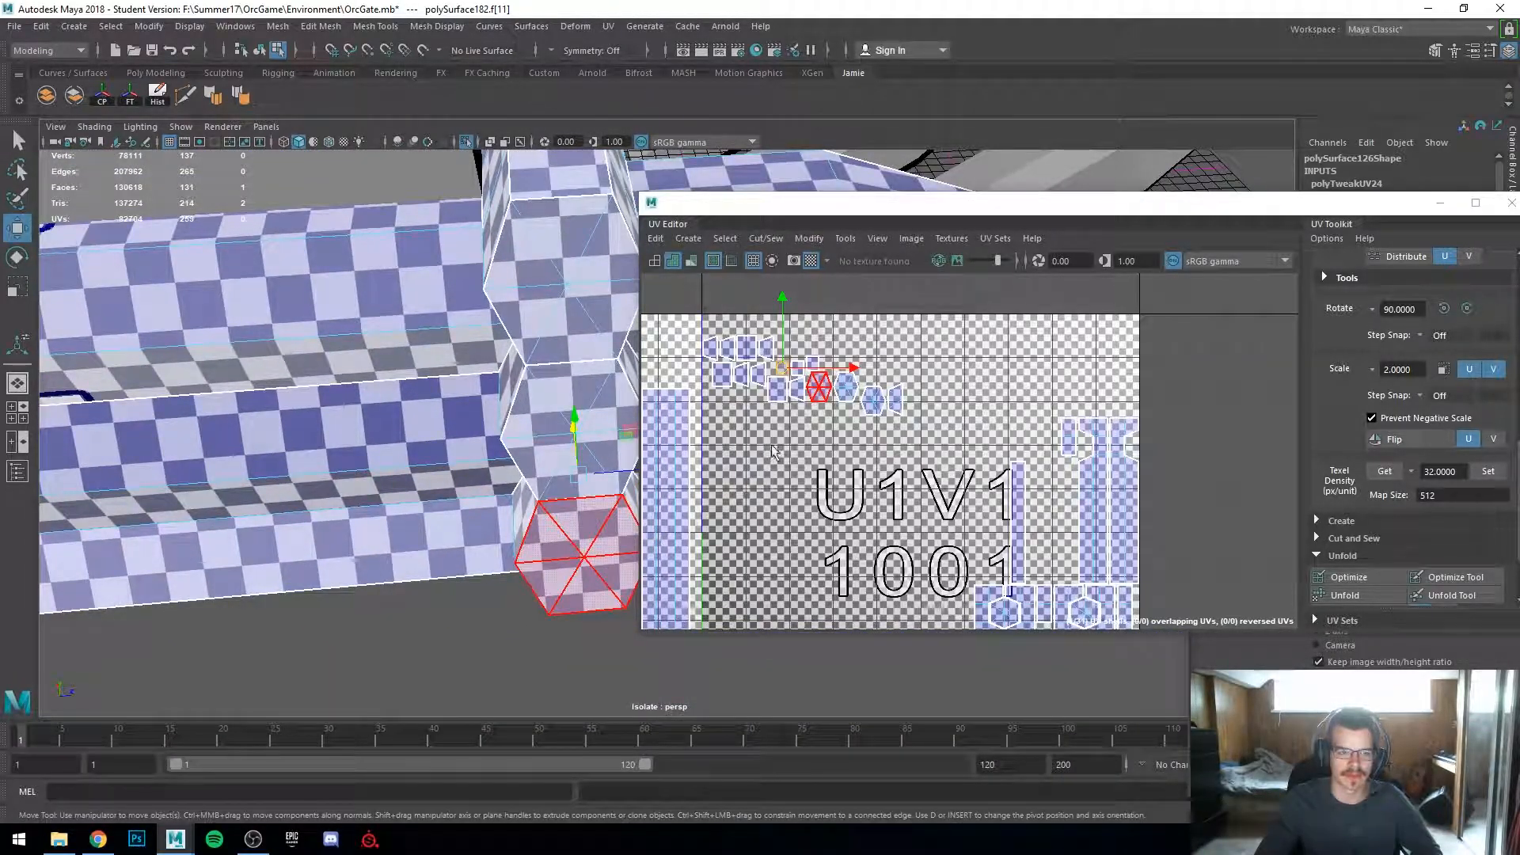
alt+drag(439, 630, 415, 577)
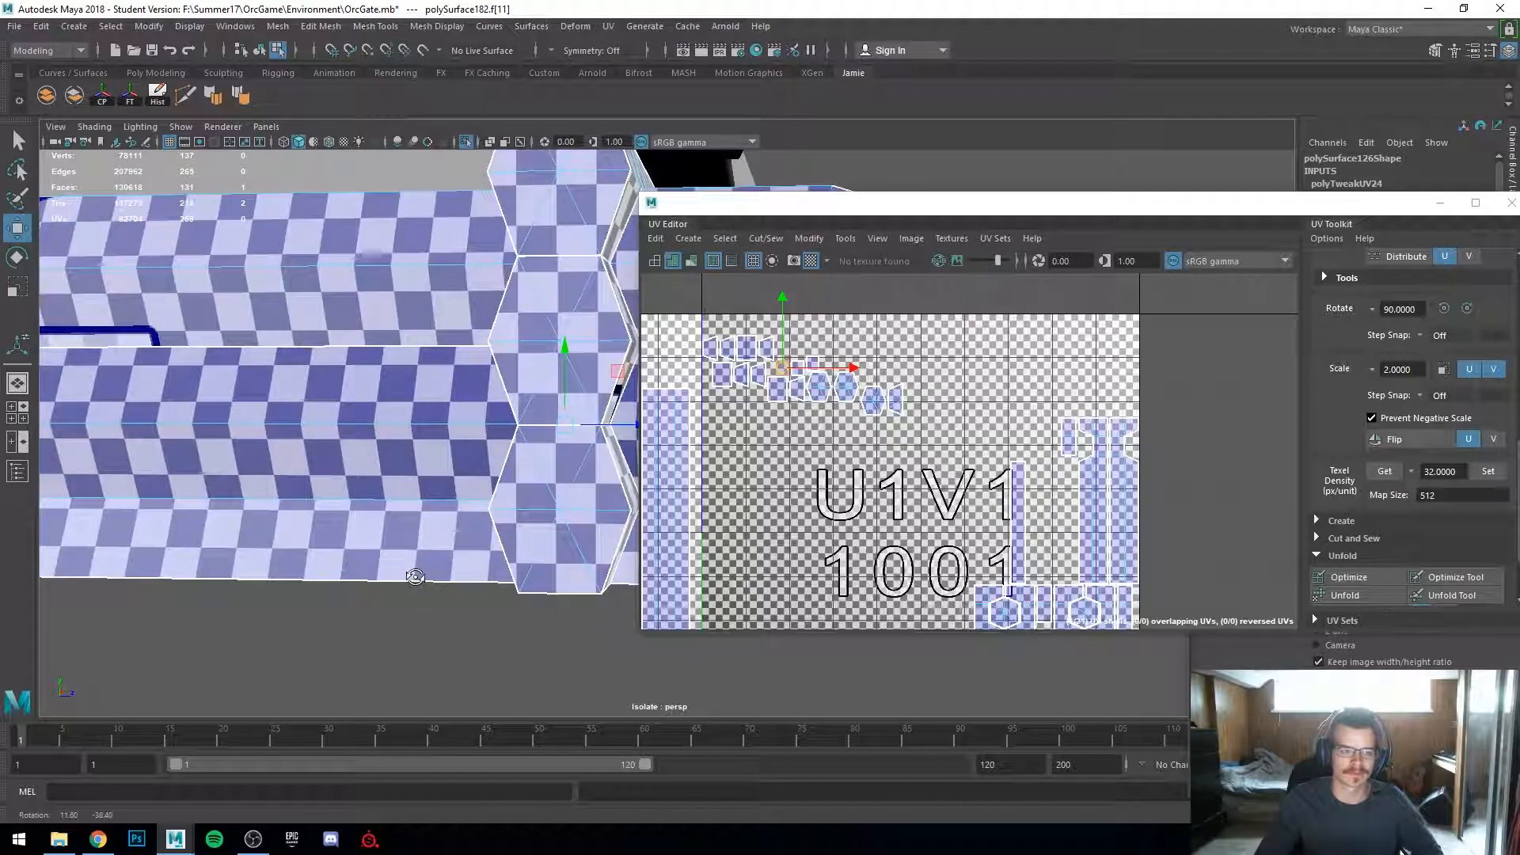
shift+click(569, 206)
key(ctrl+h)
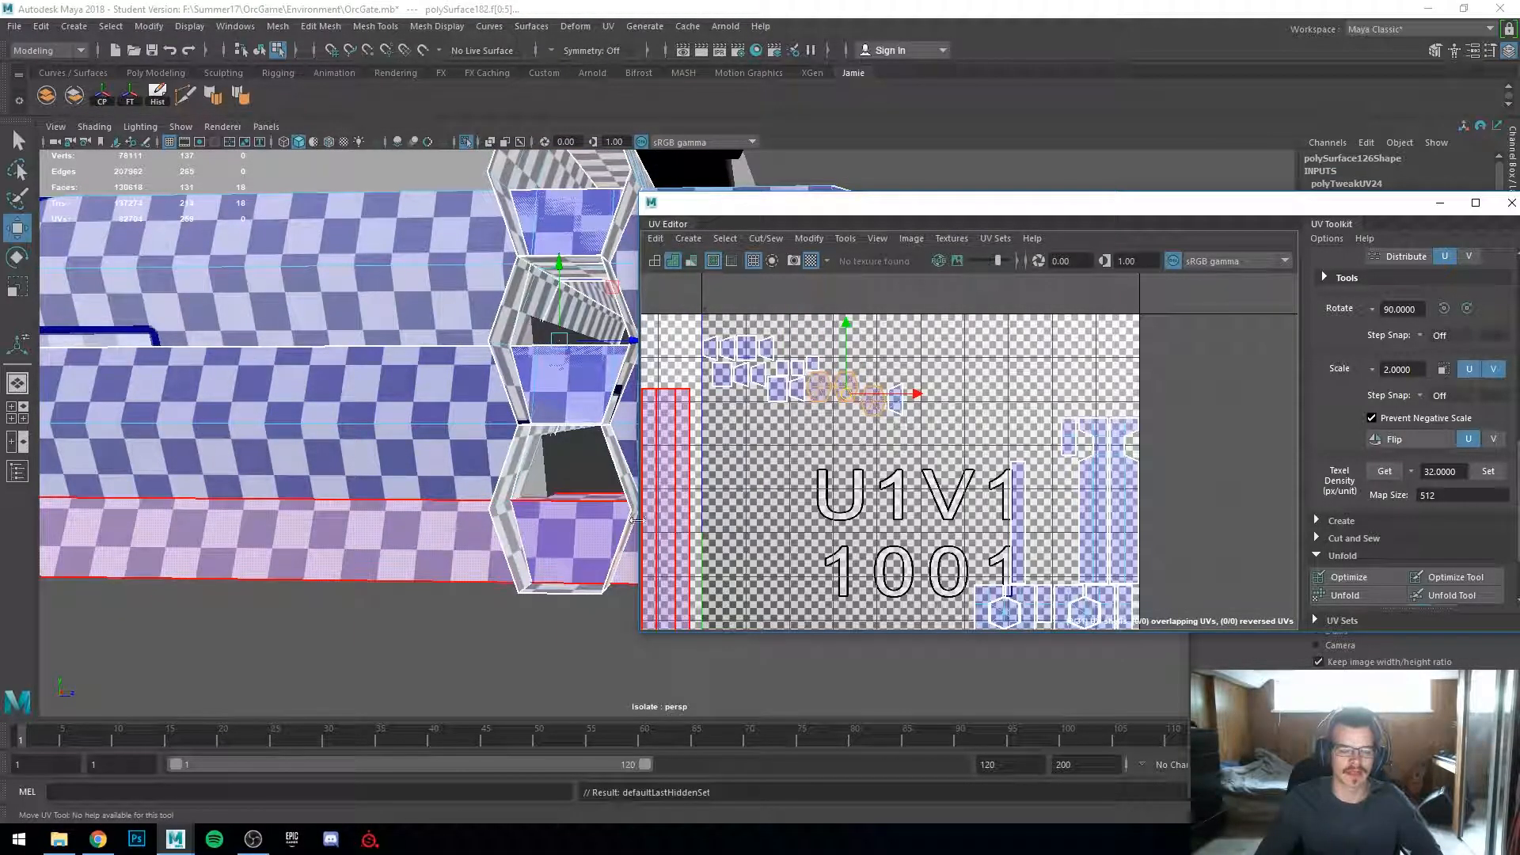
Step: Select and delete the hidden interior cap faces between the log segments
mouse_move(596, 578)
alt+mouse_down()
mouse_move(596, 631)
mouse_move(609, 612)
mouse_move(567, 585)
alt+mouse_up()
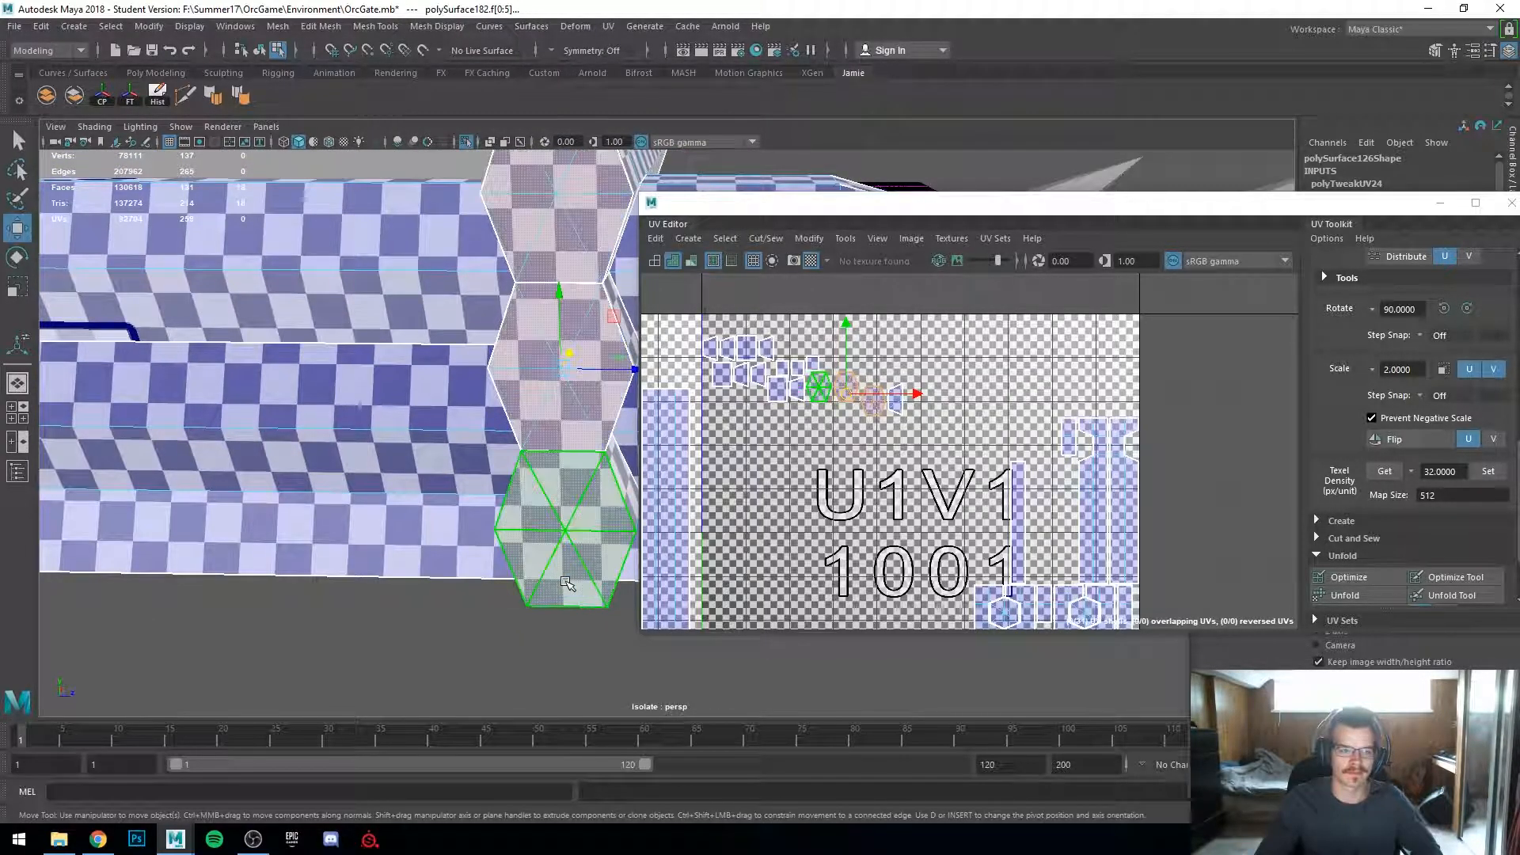
alt+drag(601, 643, 564, 412)
double_click(576, 493)
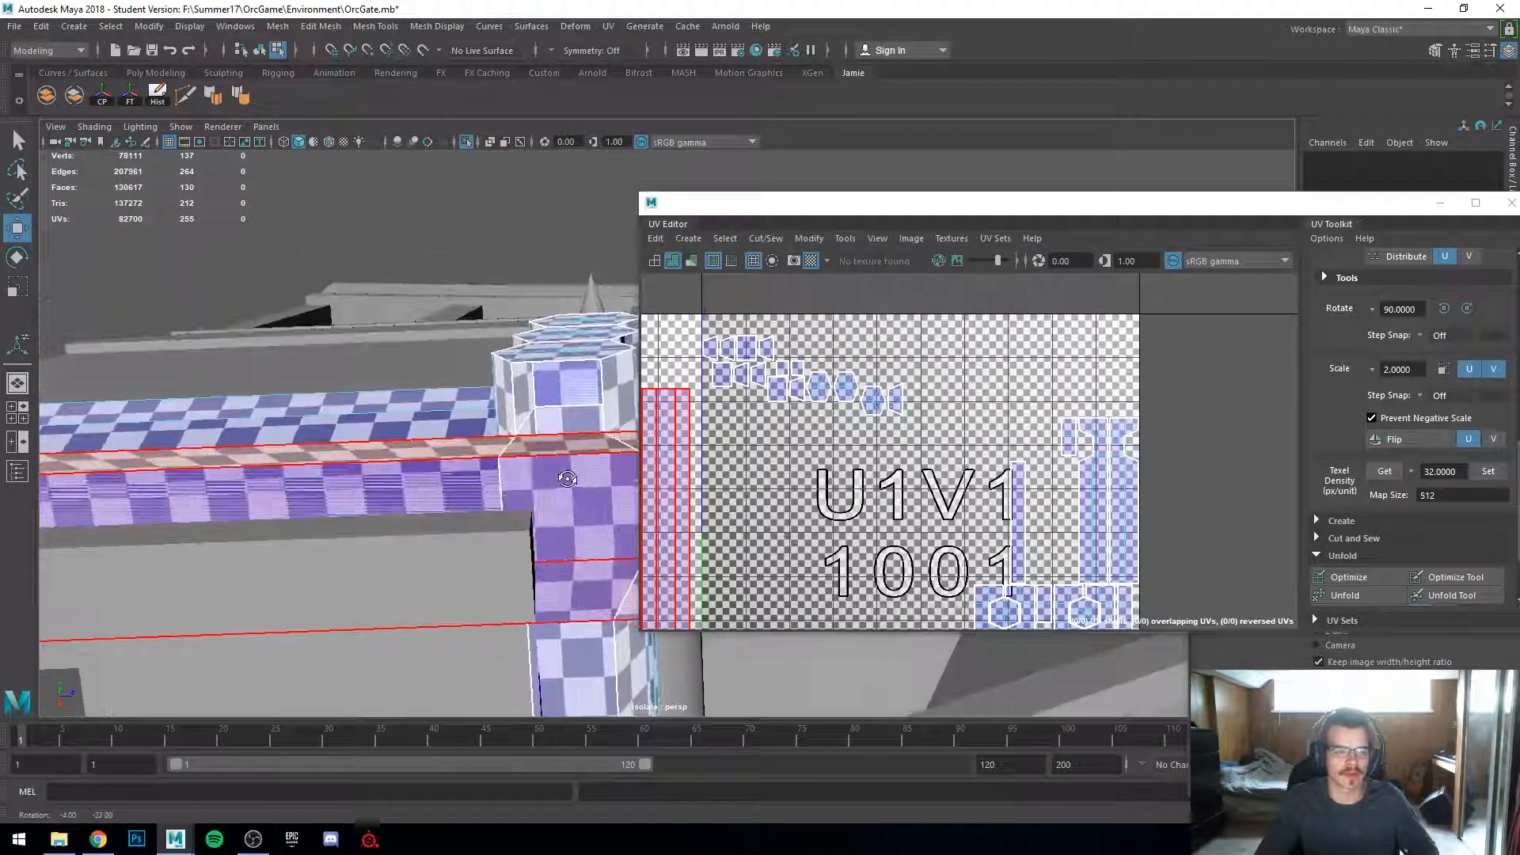
click(567, 380)
click(571, 383)
key(Delete)
alt+drag(572, 383, 683, 486)
click(568, 386)
key(Delete)
Step: Delete more interior faces where the log segments join each other
click(638, 189)
key(Delete)
alt+drag(608, 285, 439, 606)
click(595, 196)
click(504, 470)
alt+drag(504, 470, 559, 446)
alt+middle_drag(559, 447, 491, 373)
click(490, 373)
key(Delete)
scroll(420, 338, down, 1)
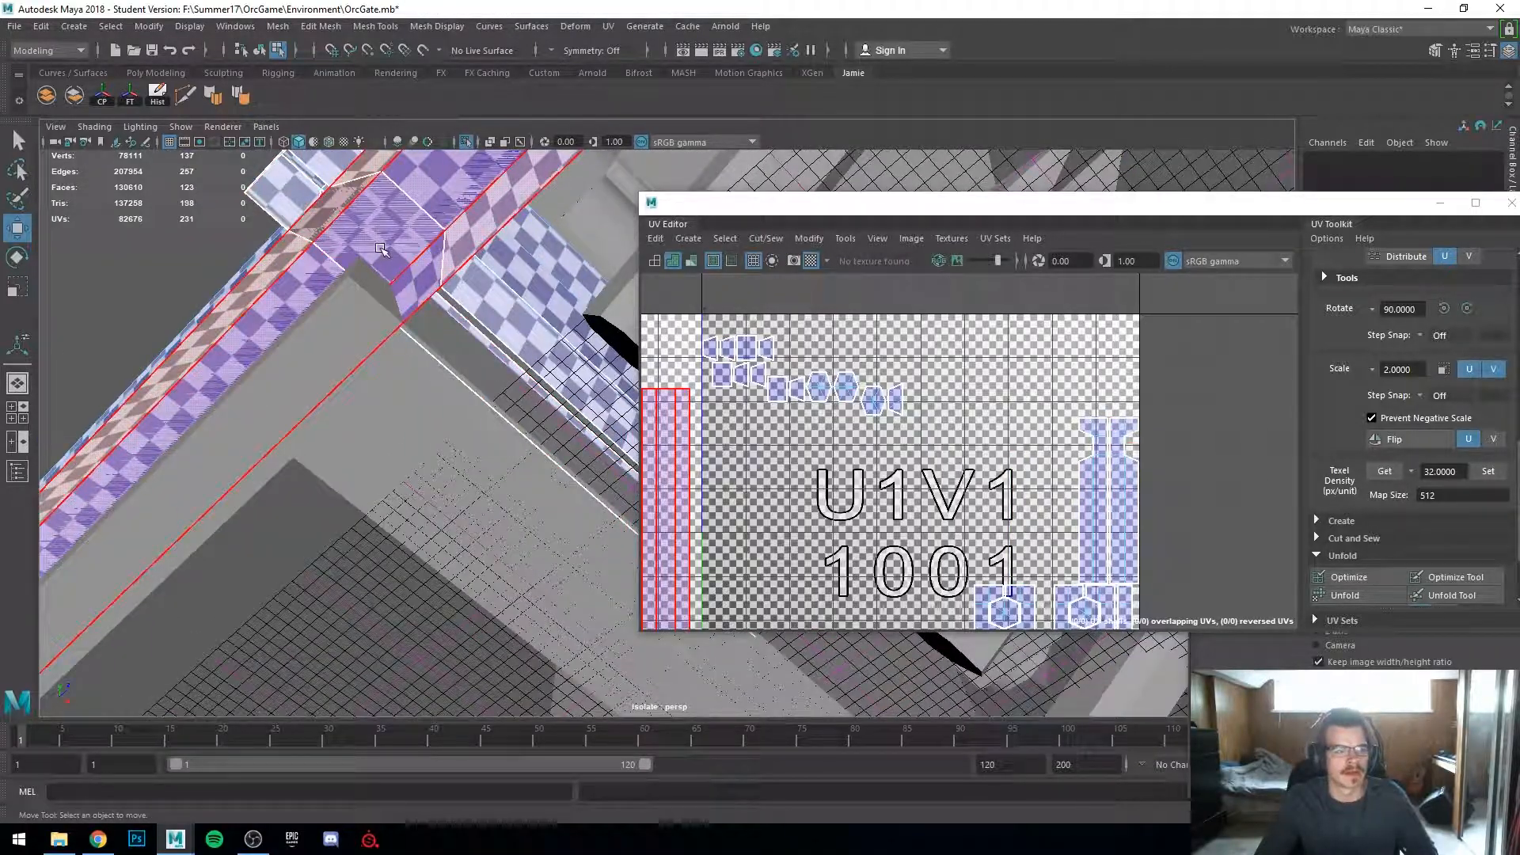
Step: Delete the hidden end faces where the log pieces meet the gate's frame
alt+drag(381, 250, 472, 309)
alt+drag(614, 347, 330, 466)
double_click(331, 505)
click(372, 407)
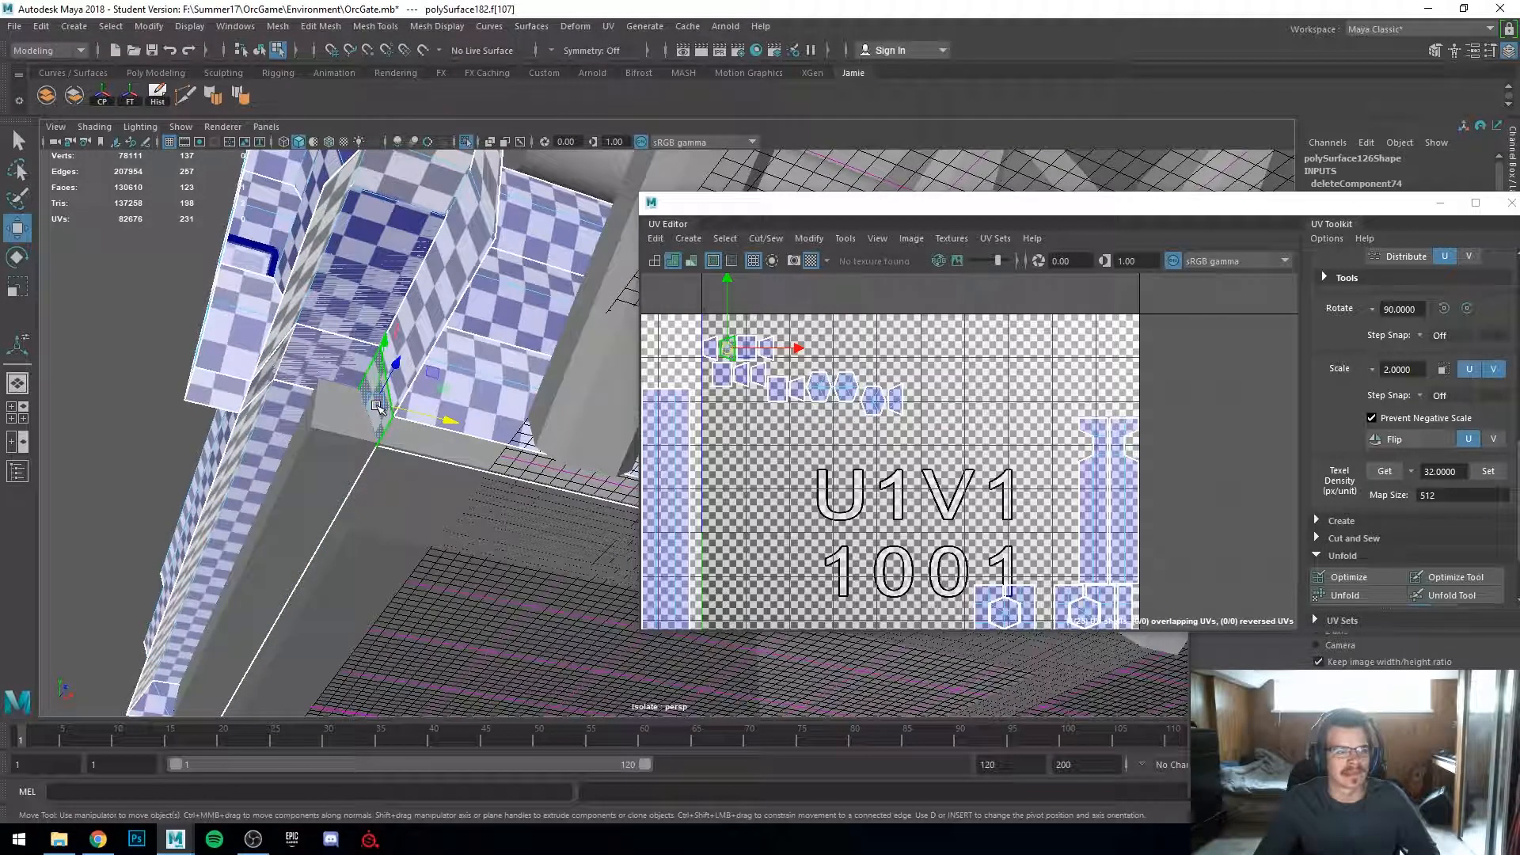
key(Delete)
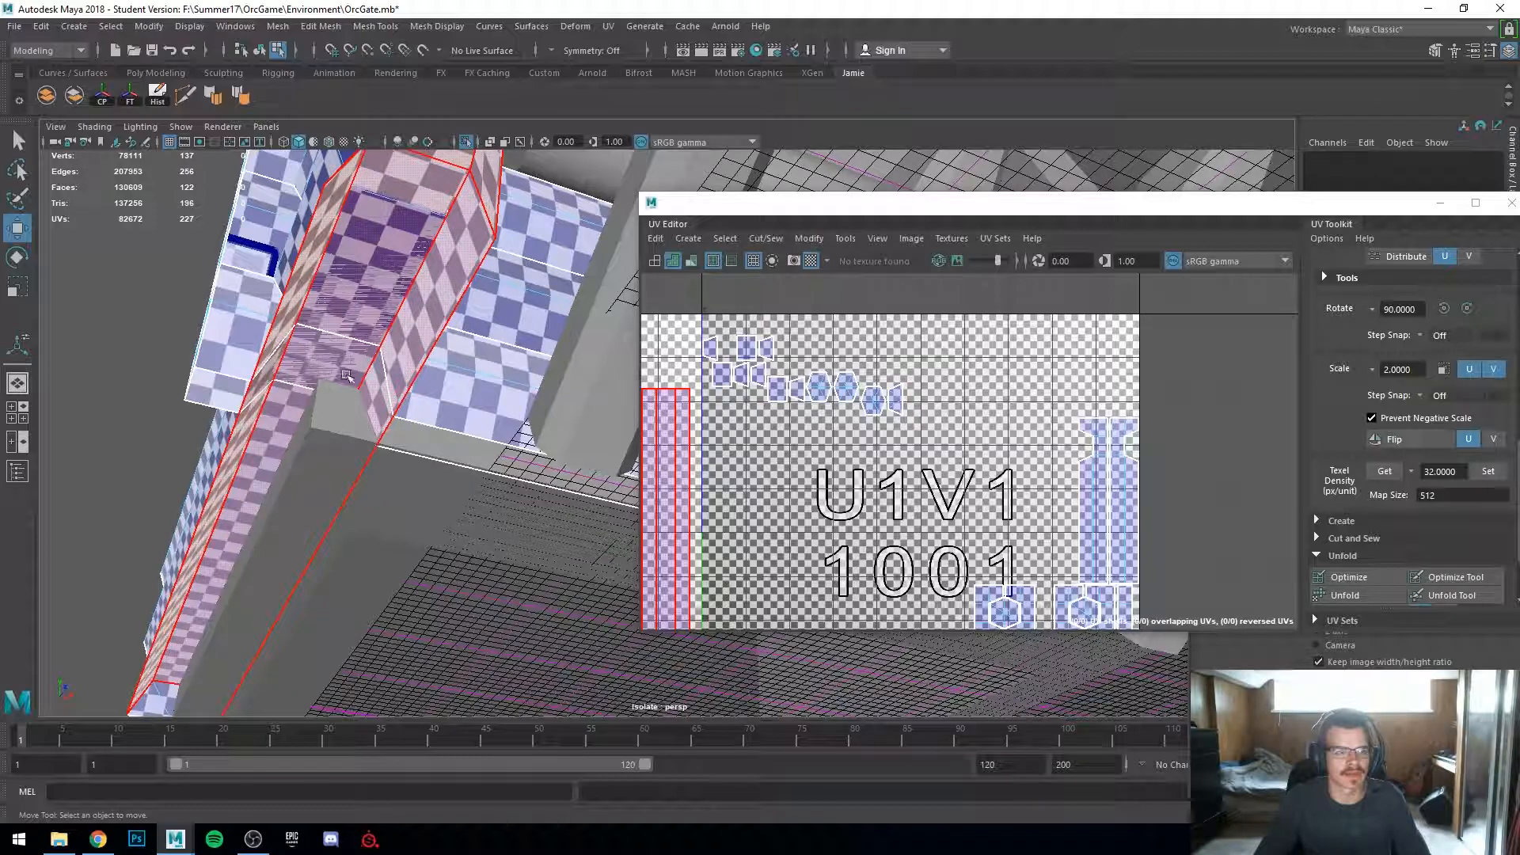
alt+drag(355, 371, 284, 400)
click(287, 457)
key(Delete)
alt+drag(287, 457, 523, 447)
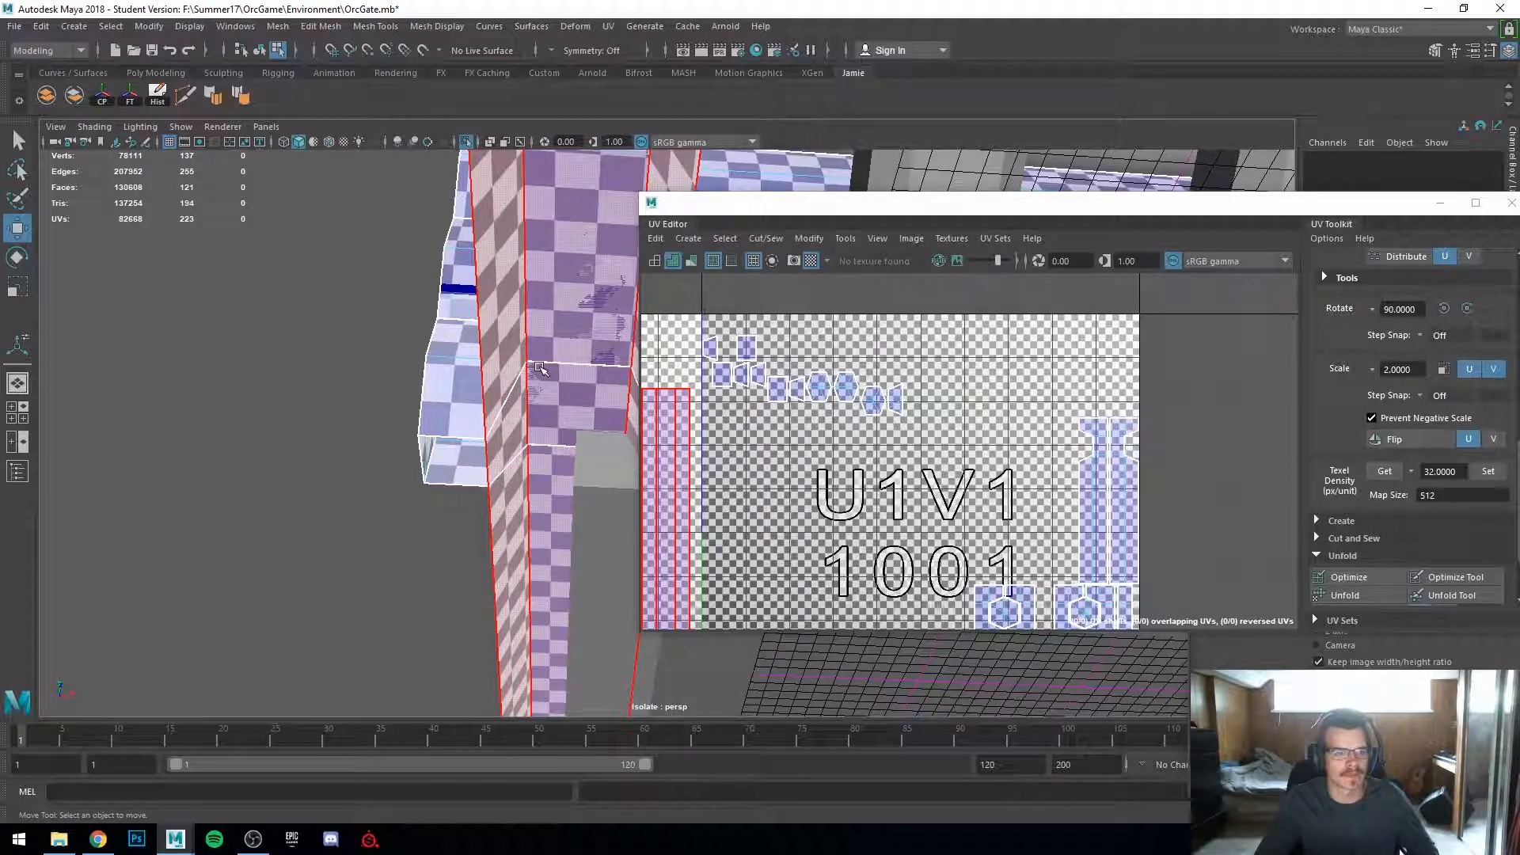
click(539, 369)
key(Delete)
alt+drag(539, 370, 625, 467)
alt+right_drag(625, 467, 935, 454)
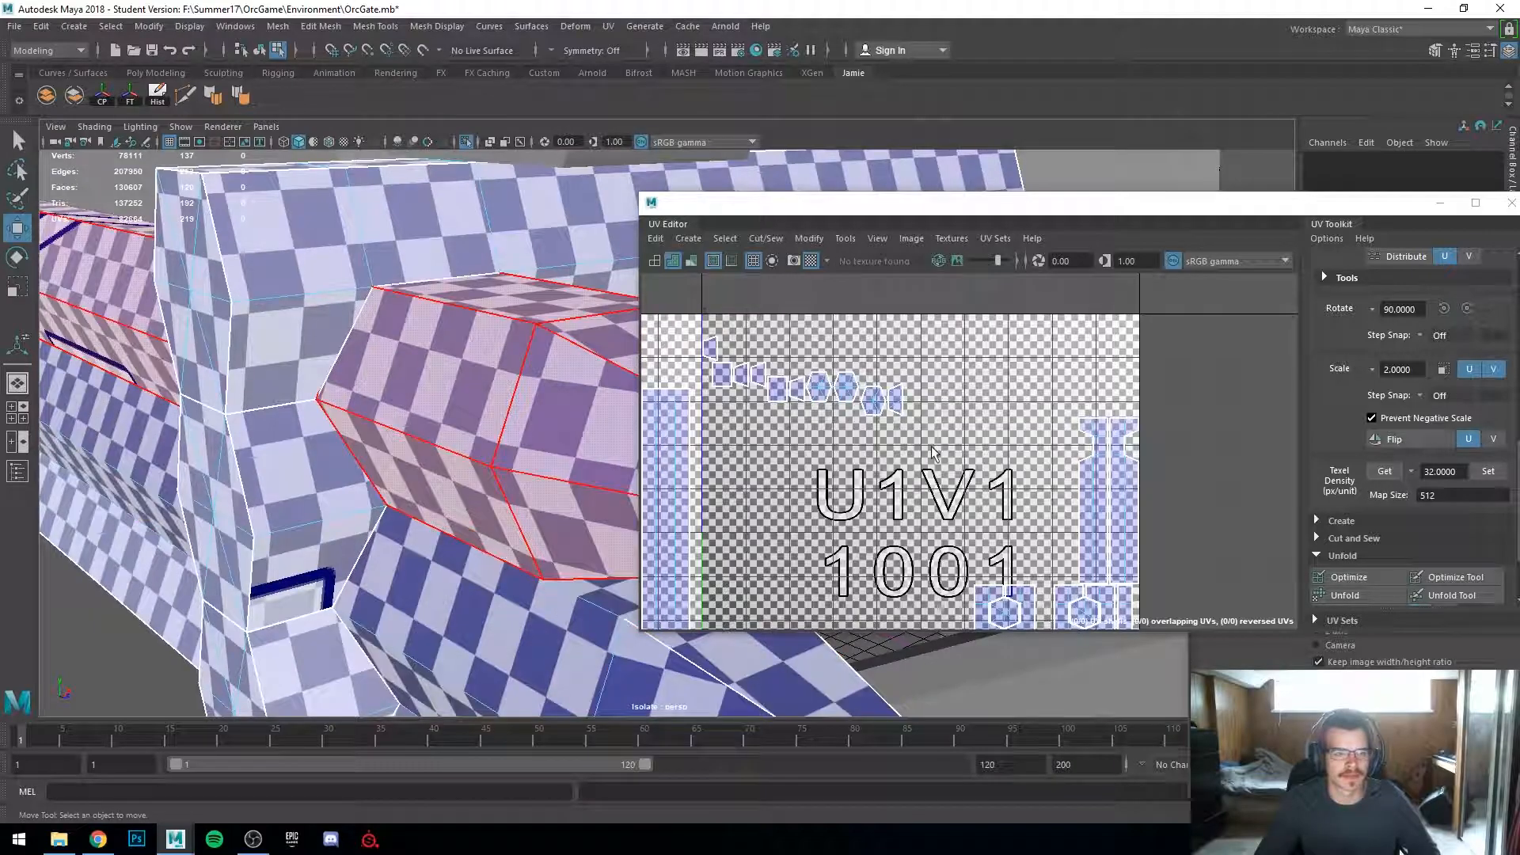
Step: Leave isolate select and inspect the whole orc gate model
alt+drag(421, 516, 548, 389)
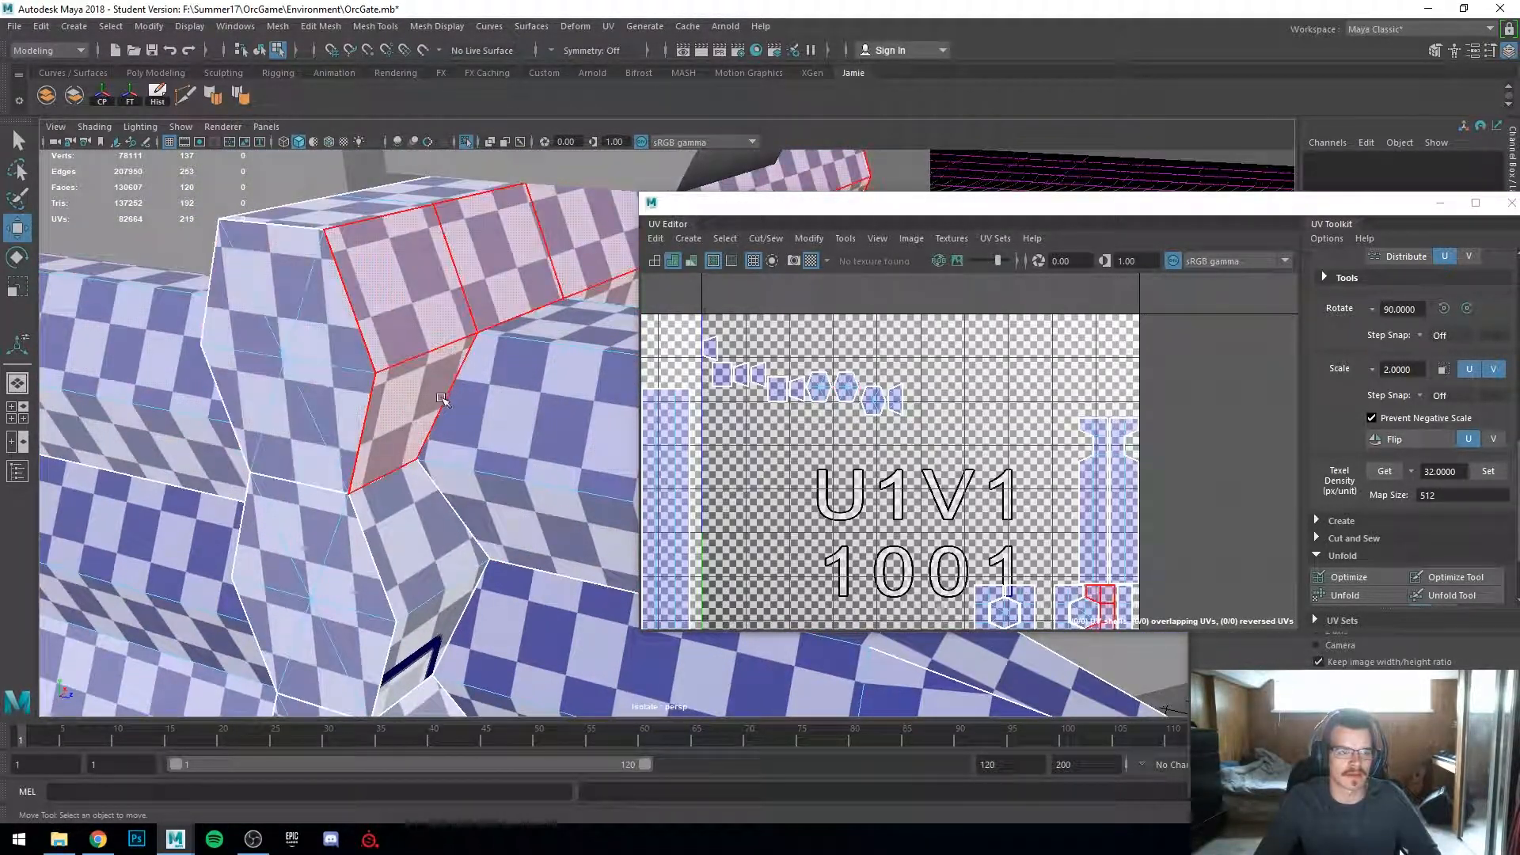
scroll(454, 420, down, 10)
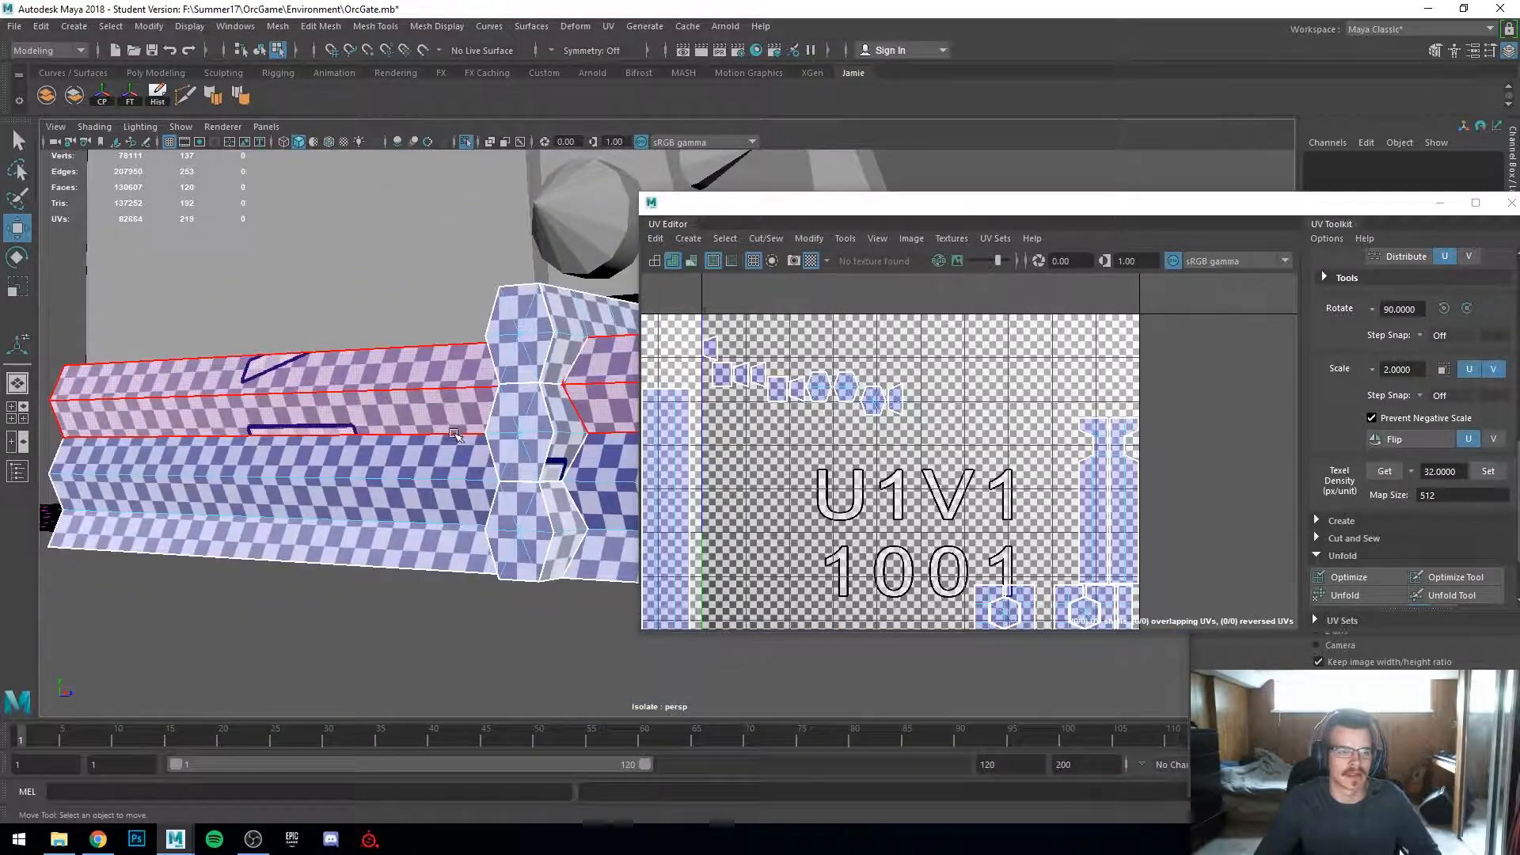
drag(814, 204, 1058, 135)
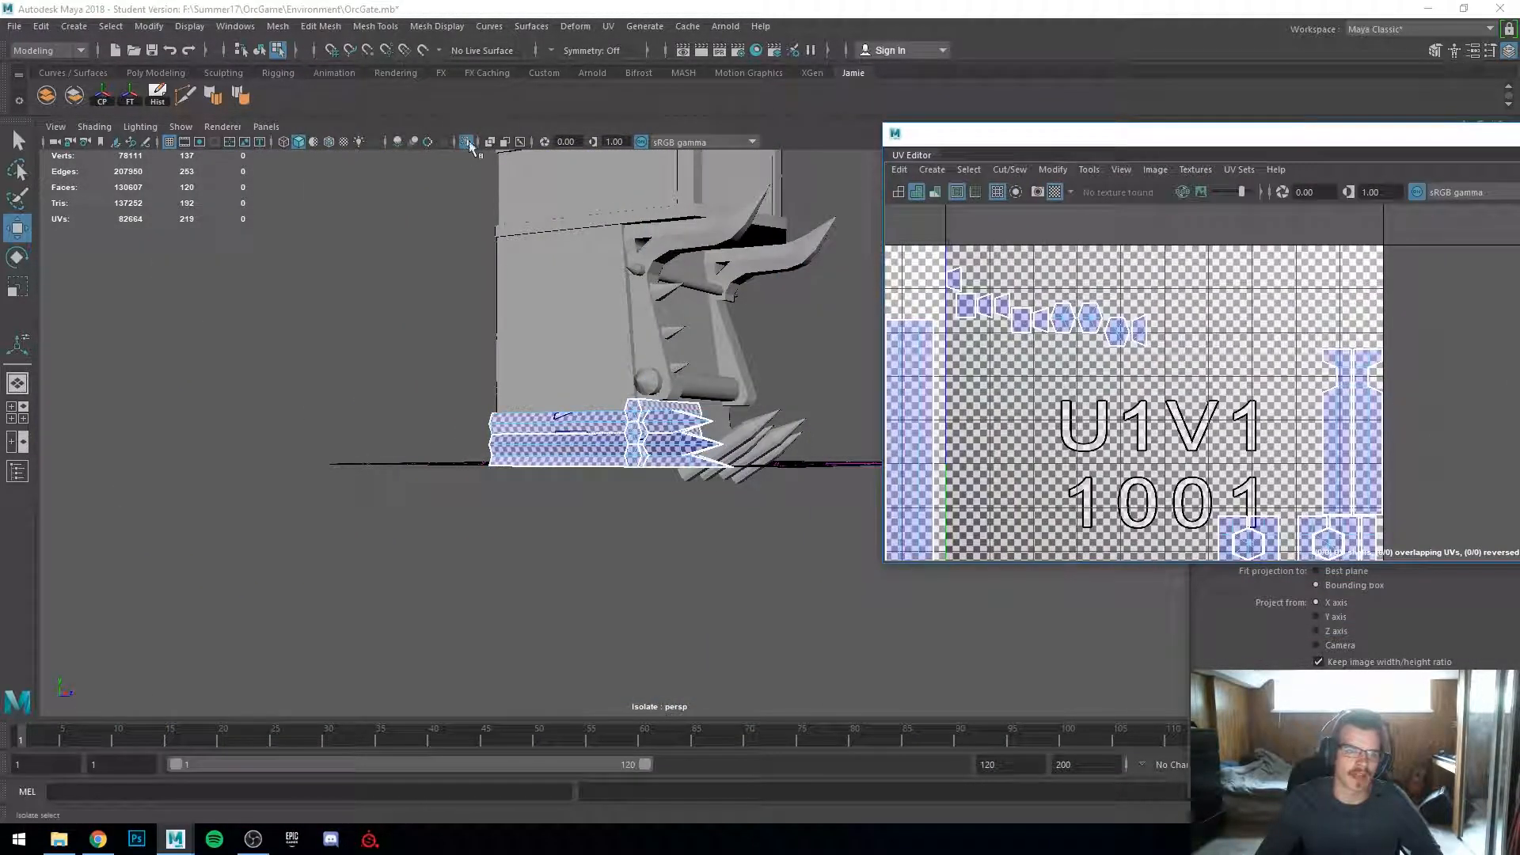
click(465, 142)
alt+drag(573, 396, 387, 672)
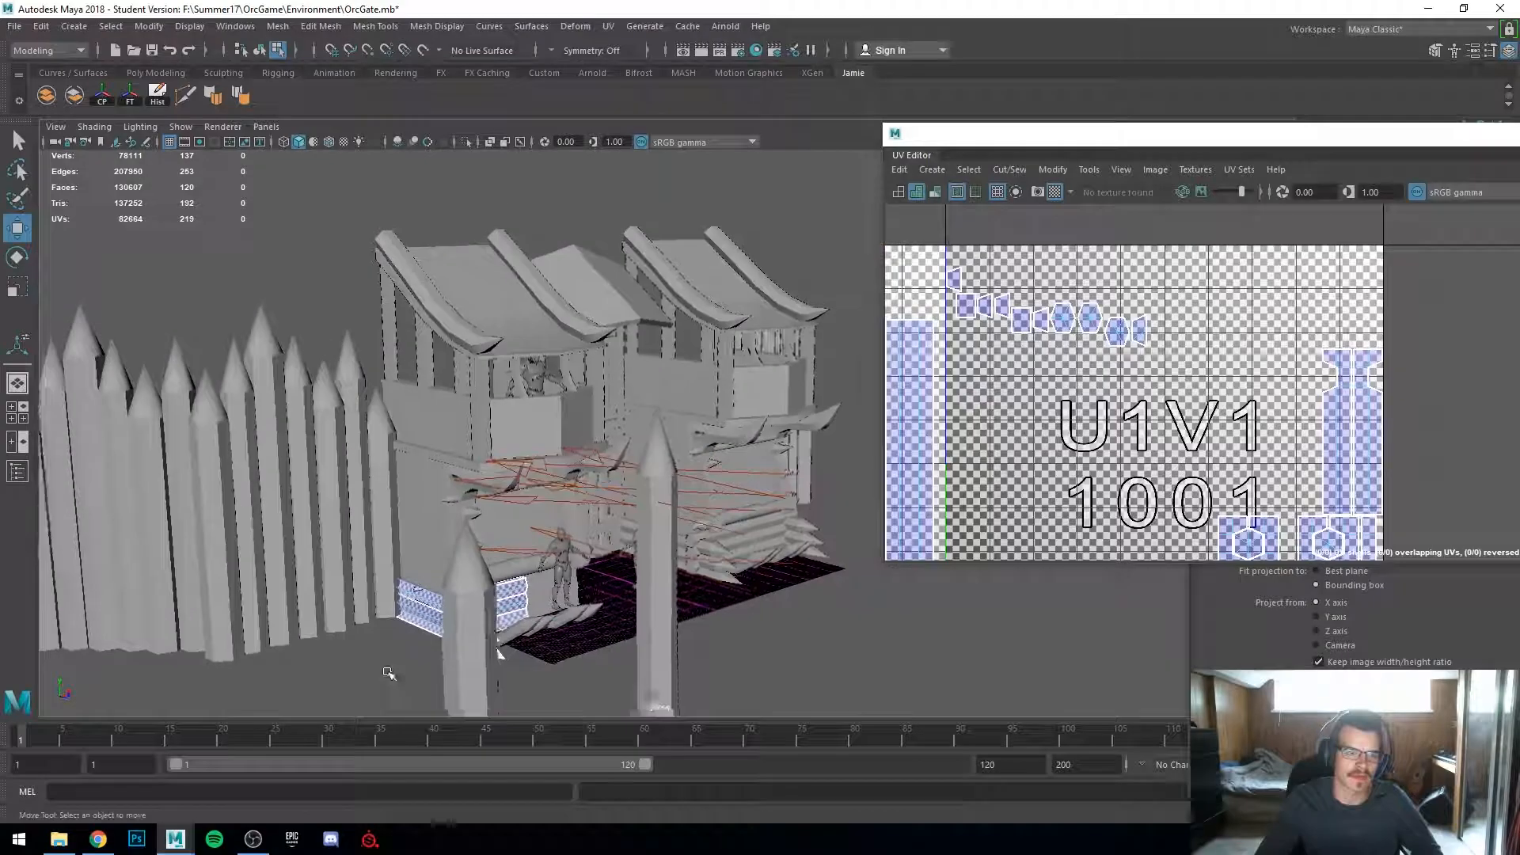
alt+right_drag(387, 672, 713, 621)
alt+drag(712, 621, 556, 590)
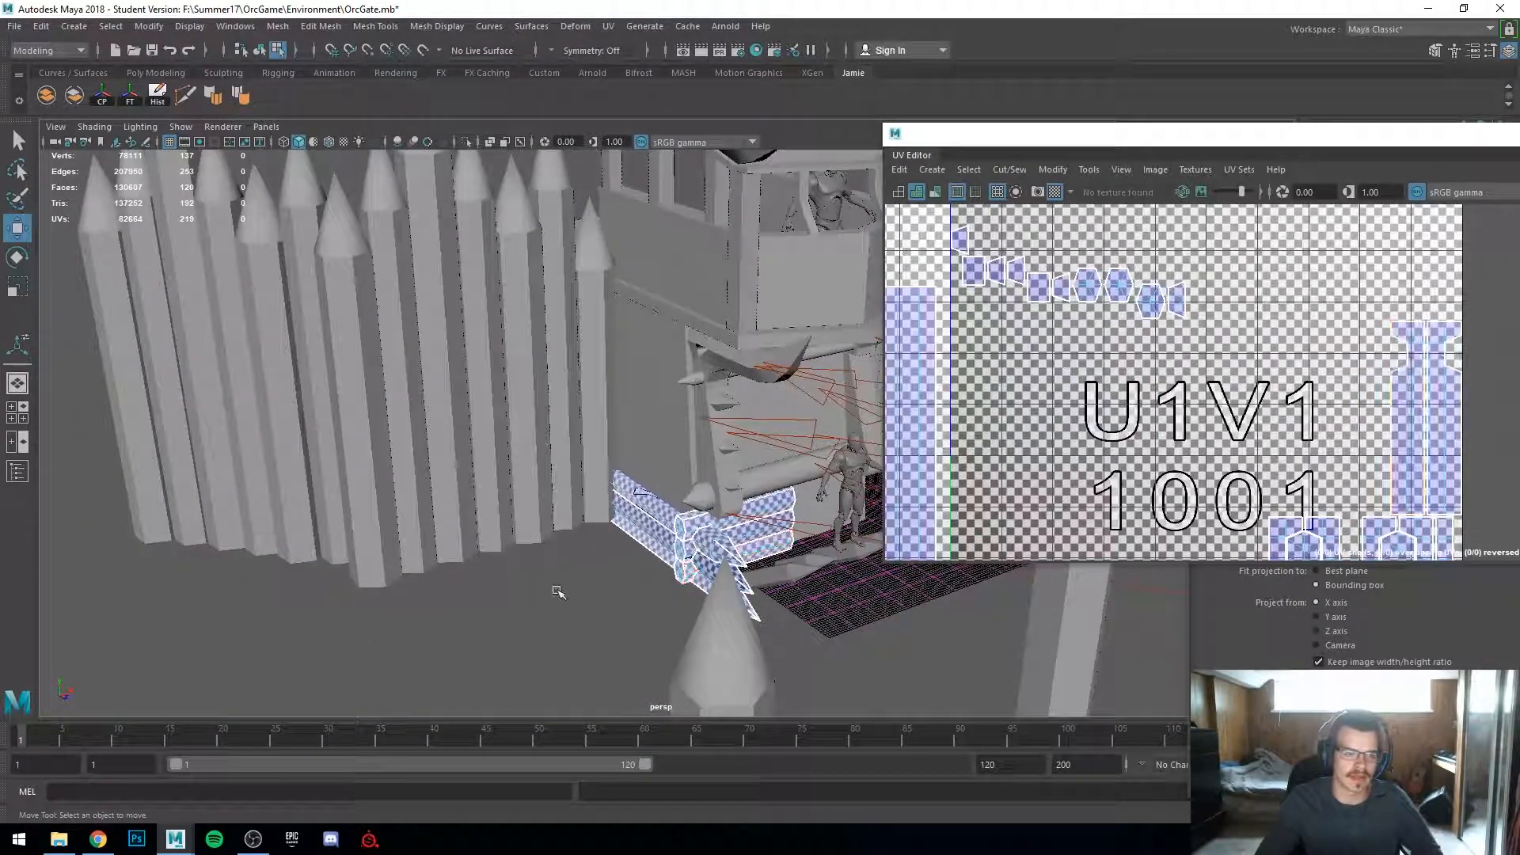
right_drag(678, 509, 763, 356)
alt+drag(469, 460, 594, 573)
alt+right_drag(593, 573, 685, 564)
alt+drag(685, 563, 593, 539)
alt+right_drag(594, 538, 536, 506)
alt+drag(536, 506, 604, 444)
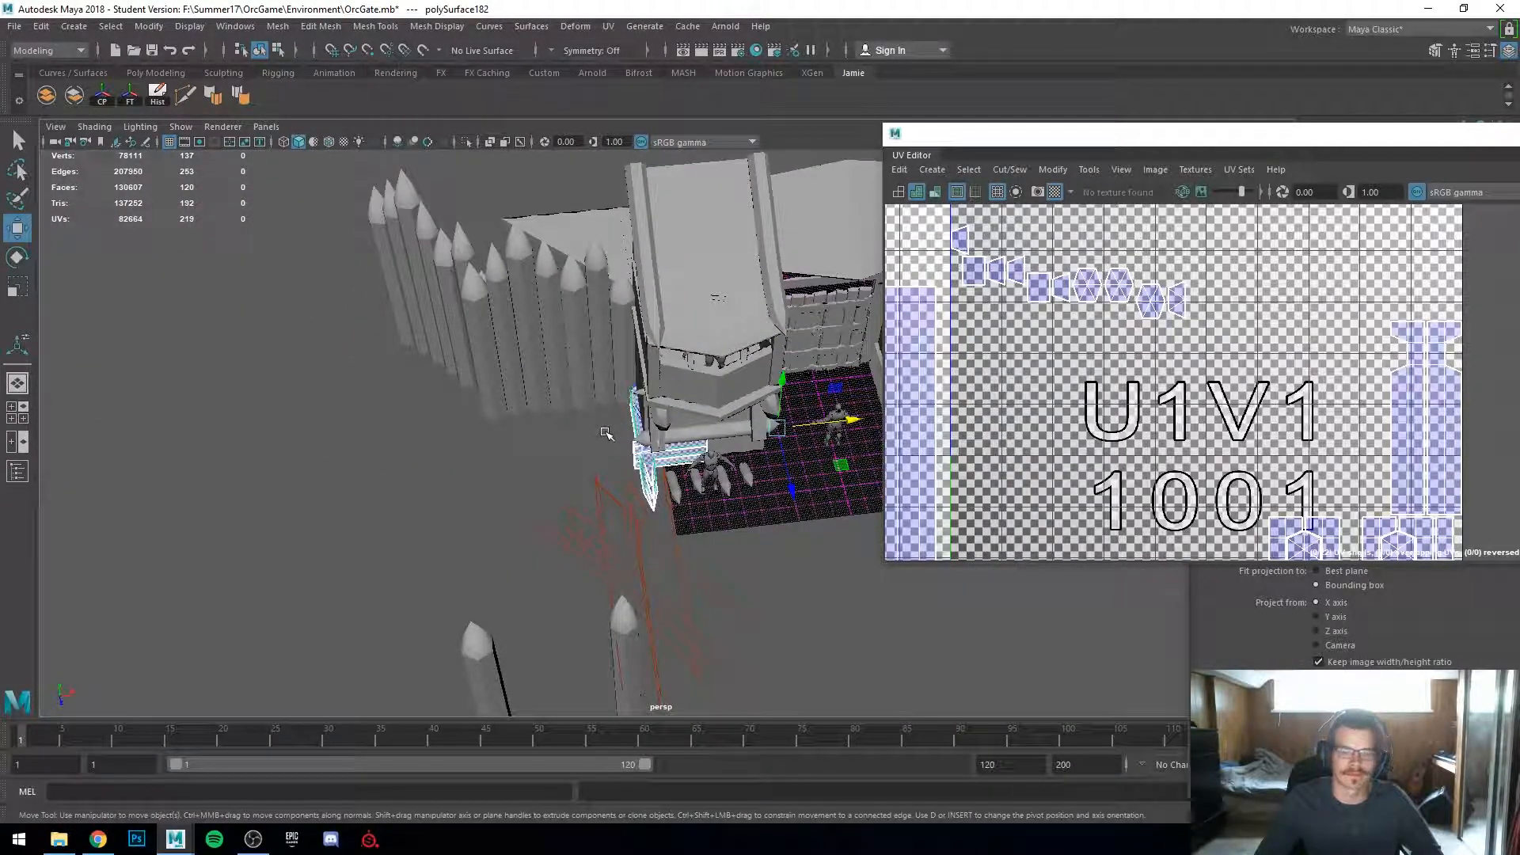
alt+drag(617, 434, 669, 400)
mouse_move(720, 499)
mouse_down()
mouse_move(689, 507)
mouse_move(715, 440)
mouse_move(744, 511)
mouse_up()
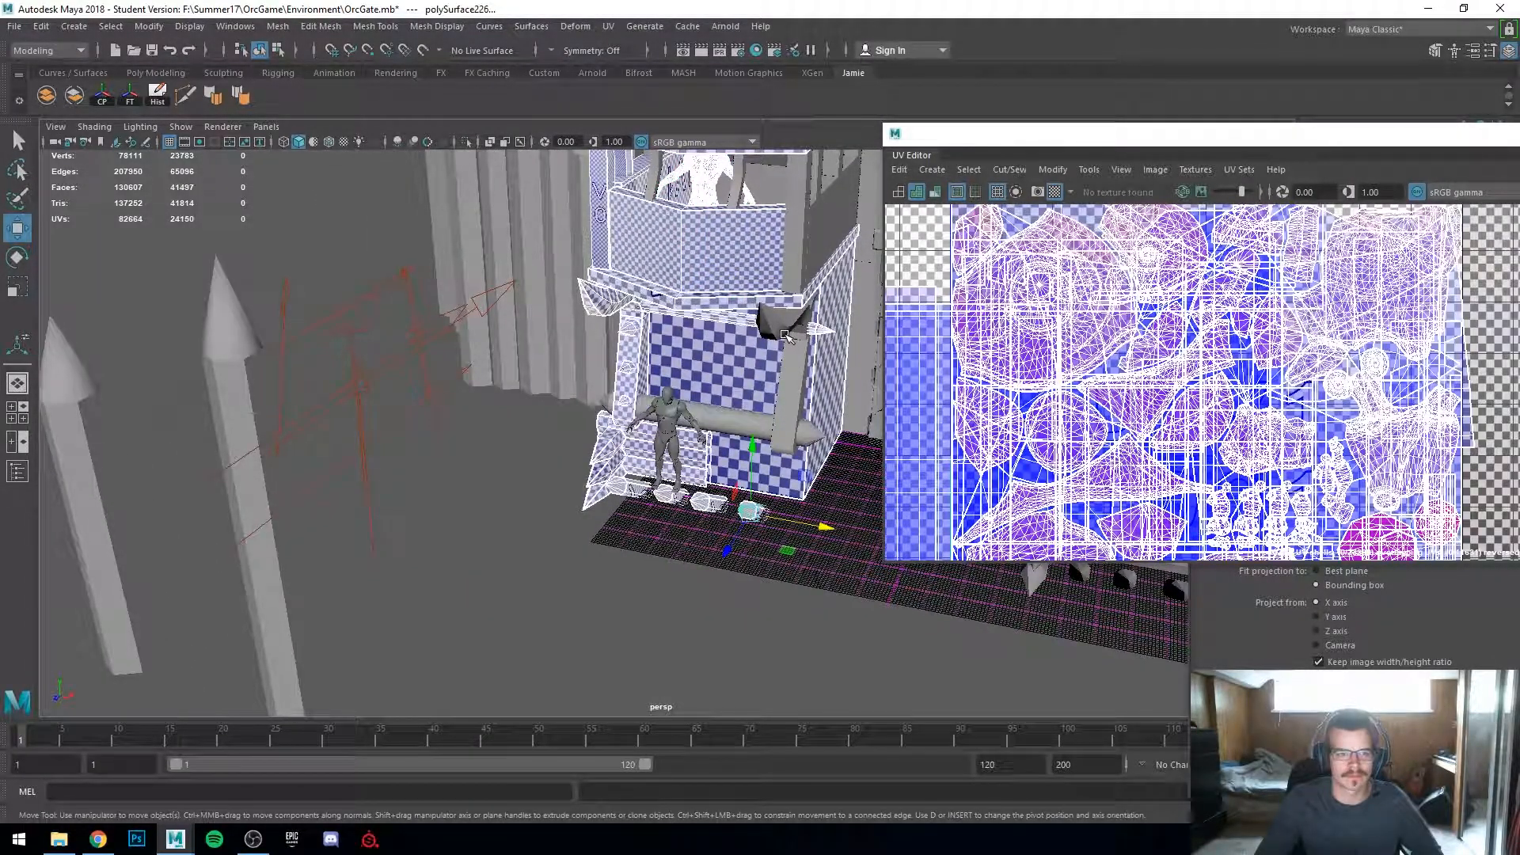
click(776, 407)
alt+drag(723, 437, 716, 487)
key(ctrl+z)
key(ctrl+z)
key(ctrl+z)
key(ctrl+z)
key(ctrl+z)
key(ctrl+z)
key(ctrl+z)
key(ctrl+z)
key(ctrl+z)
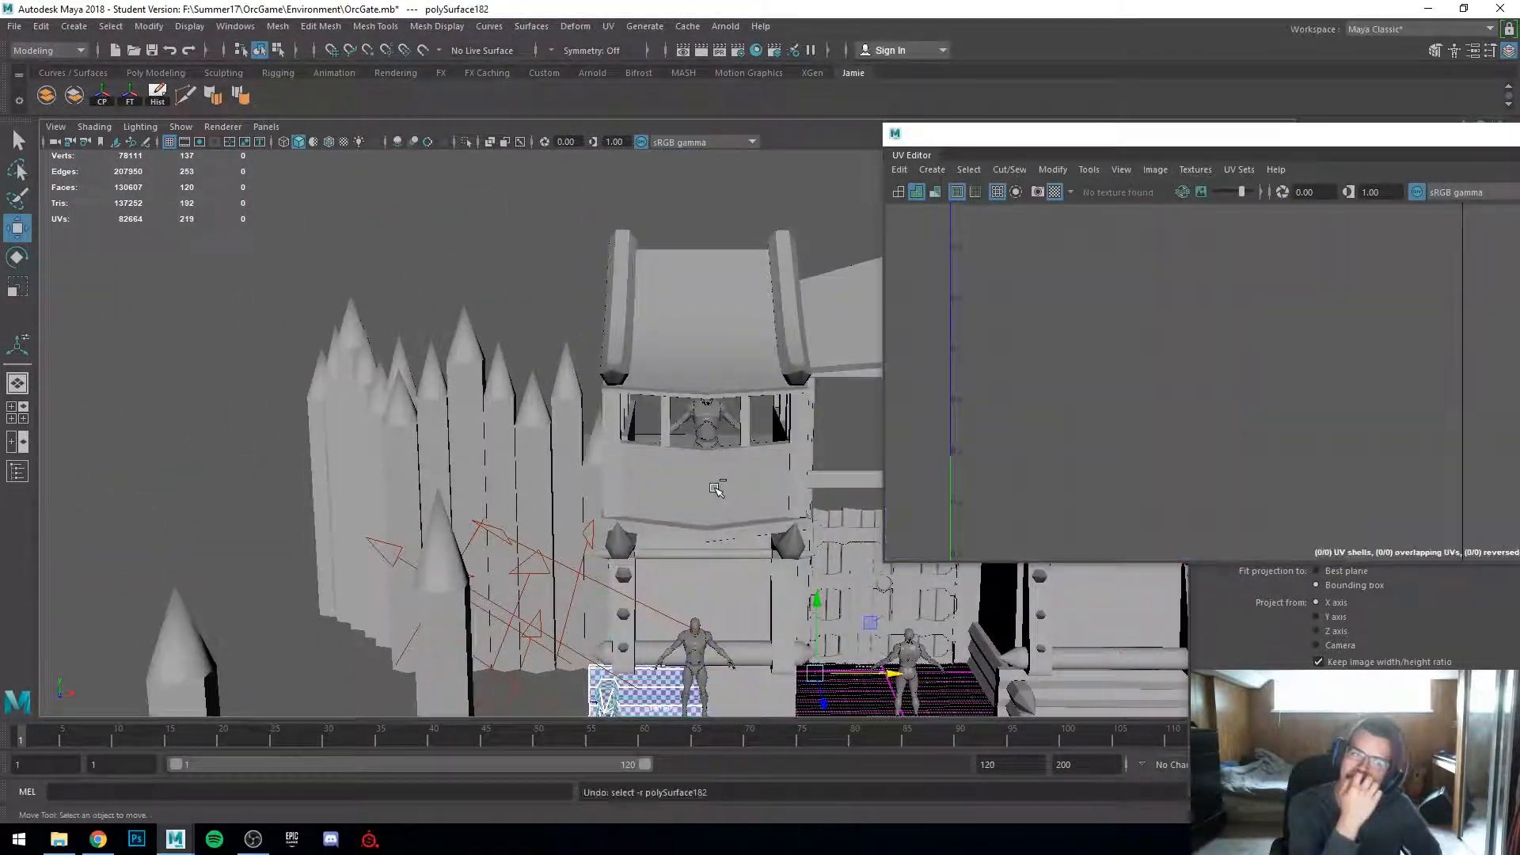
key(ctrl+z)
key(ctrl+z)
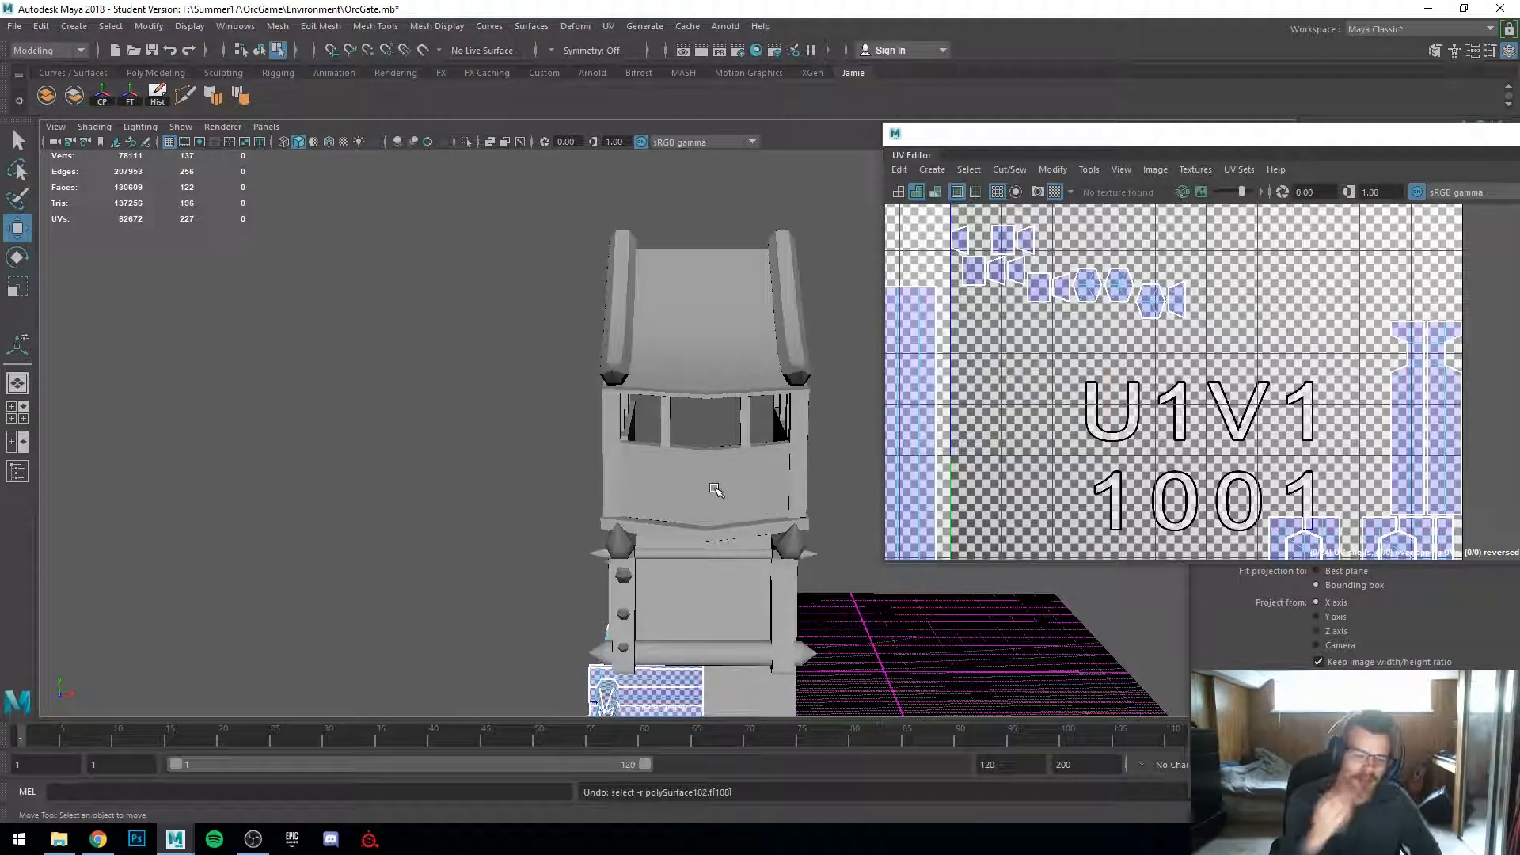
Step: Delete another hidden cap face on the log piece and isolate the piece in the viewport
key(ctrl+y)
key(ctrl+y)
key(ctrl+y)
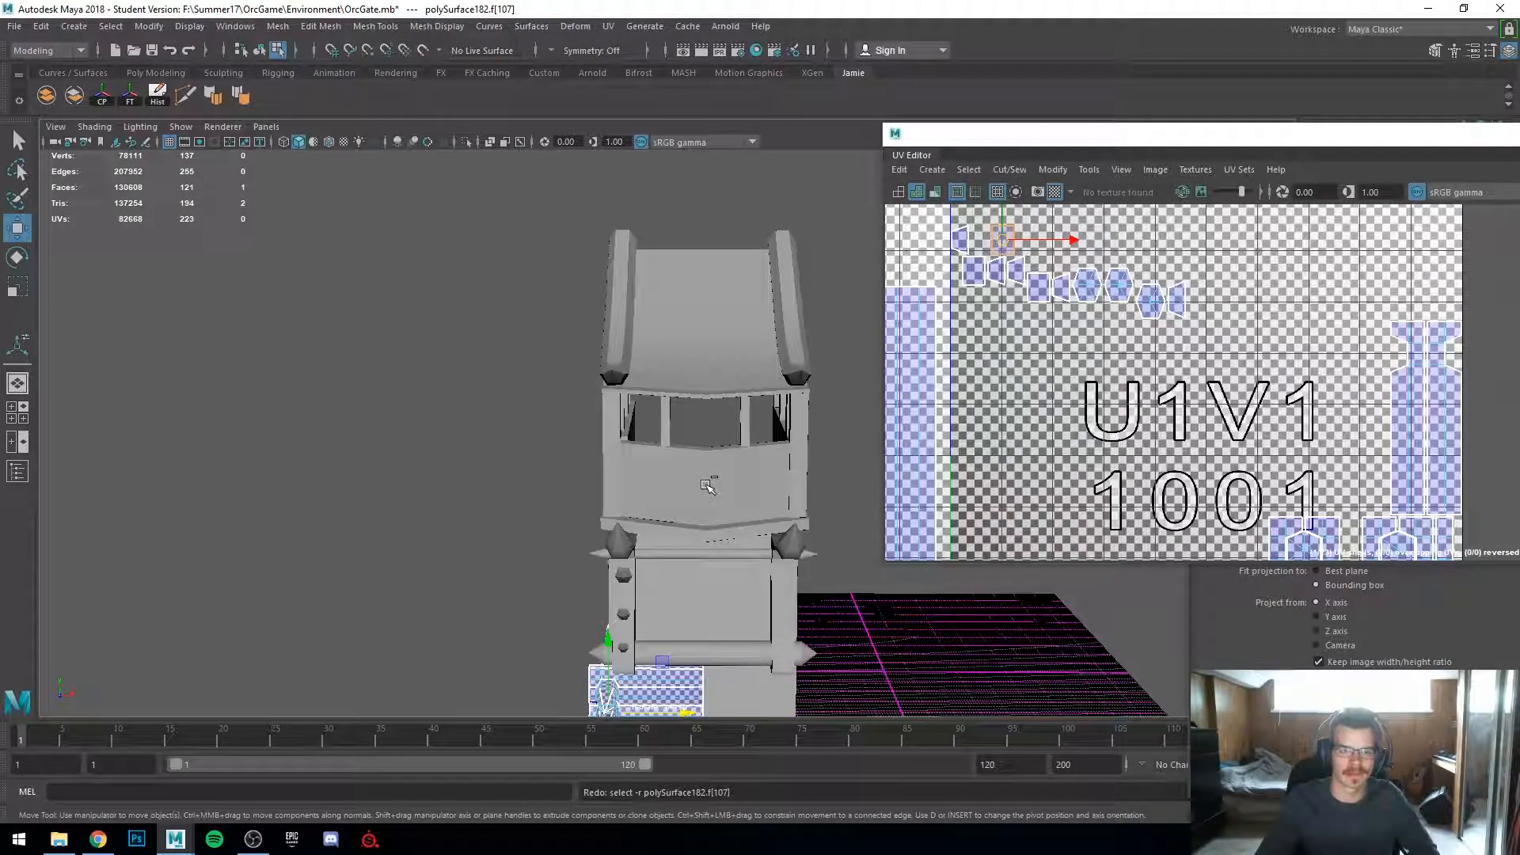
alt+drag(541, 529, 604, 549)
alt+right_drag(604, 550, 649, 578)
alt+middle_drag(649, 578, 549, 454)
mouse_move(549, 454)
alt+mouse_down()
mouse_move(643, 433)
mouse_move(603, 437)
mouse_move(564, 475)
alt+mouse_up()
key(Delete)
key(ctrl+1)
key(ctrl+z)
Step: Switch the UV editor to face selection and delete the UVs of three small cap-face shells
alt+right_drag(563, 475, 610, 567)
alt+middle_drag(610, 567, 611, 426)
alt+right_drag(611, 427, 647, 440)
alt+drag(647, 440, 752, 440)
alt+right_drag(752, 440, 697, 449)
alt+drag(697, 450, 678, 396)
right_drag(678, 395, 712, 364)
alt+drag(712, 364, 712, 443)
click(619, 516)
right_drag(1019, 323, 953, 265)
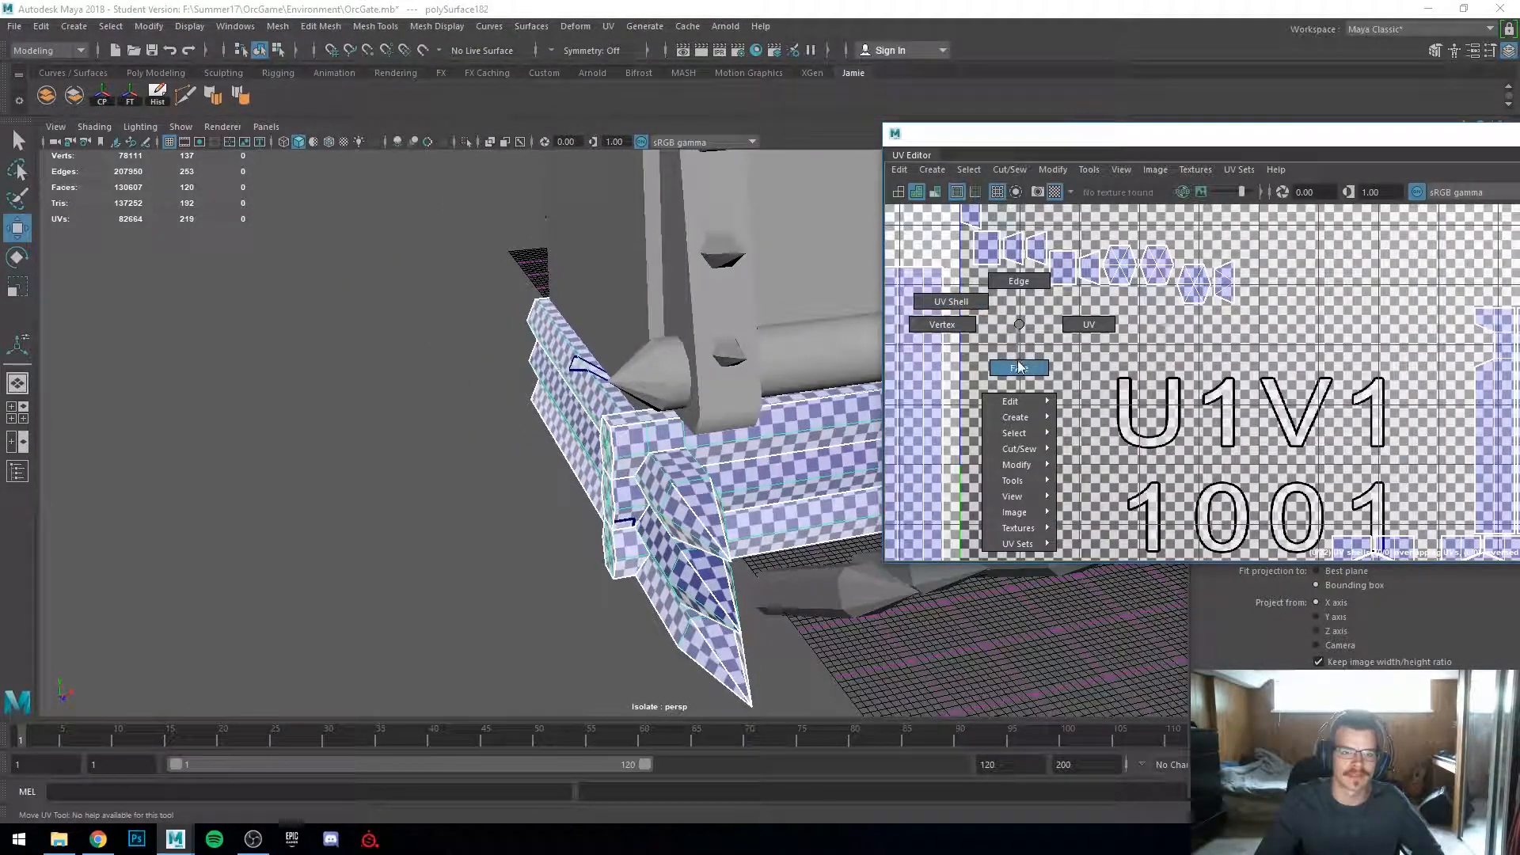
right_drag(1018, 365, 1019, 366)
scroll(1005, 309, down, 1)
click(991, 261)
click(992, 254)
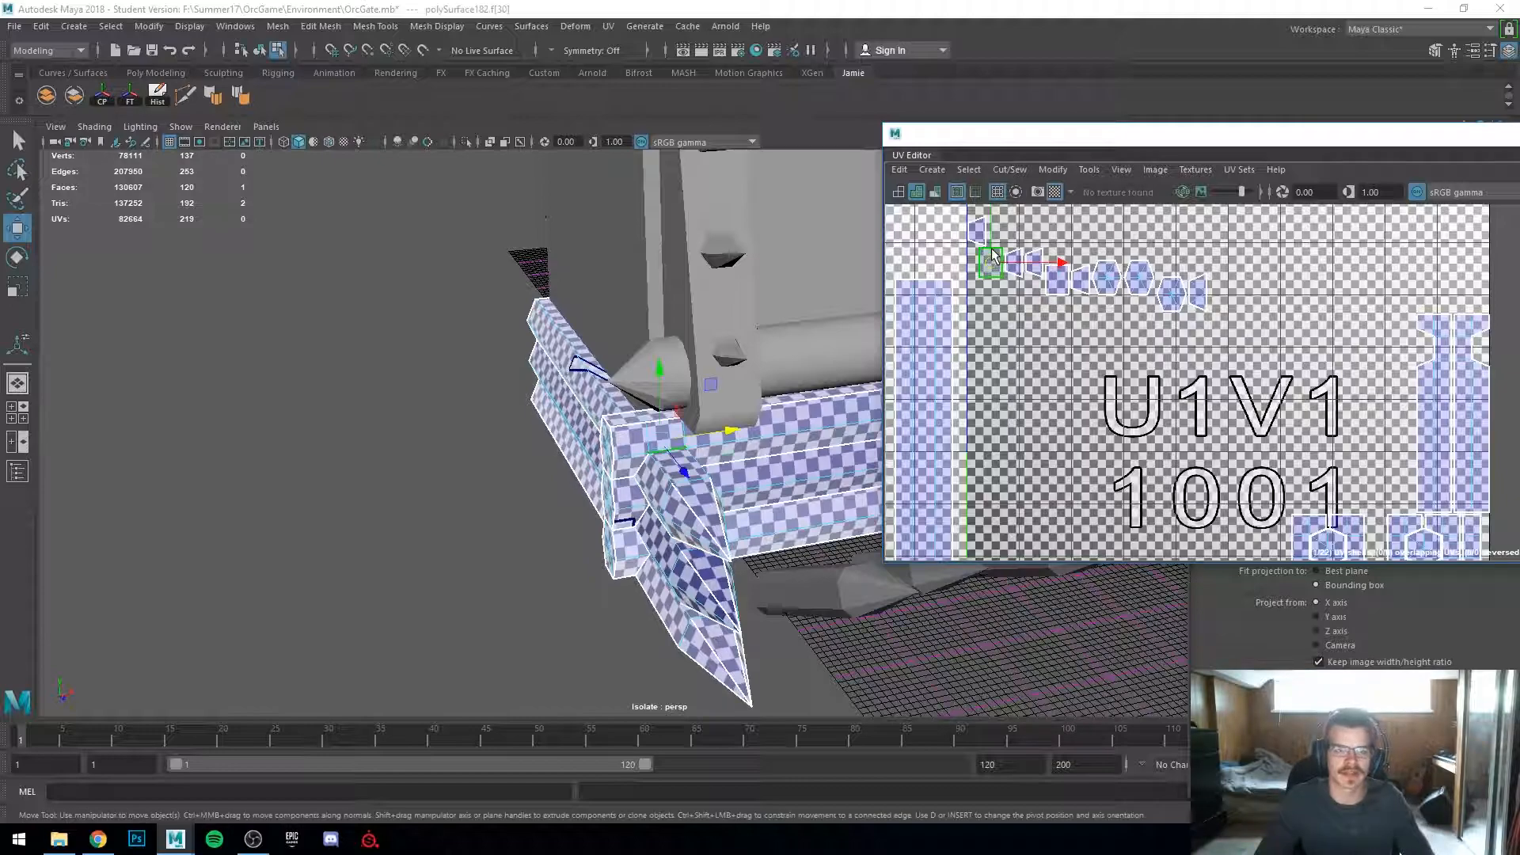
key(Delete)
click(1013, 263)
key(Delete)
click(979, 232)
key(Delete)
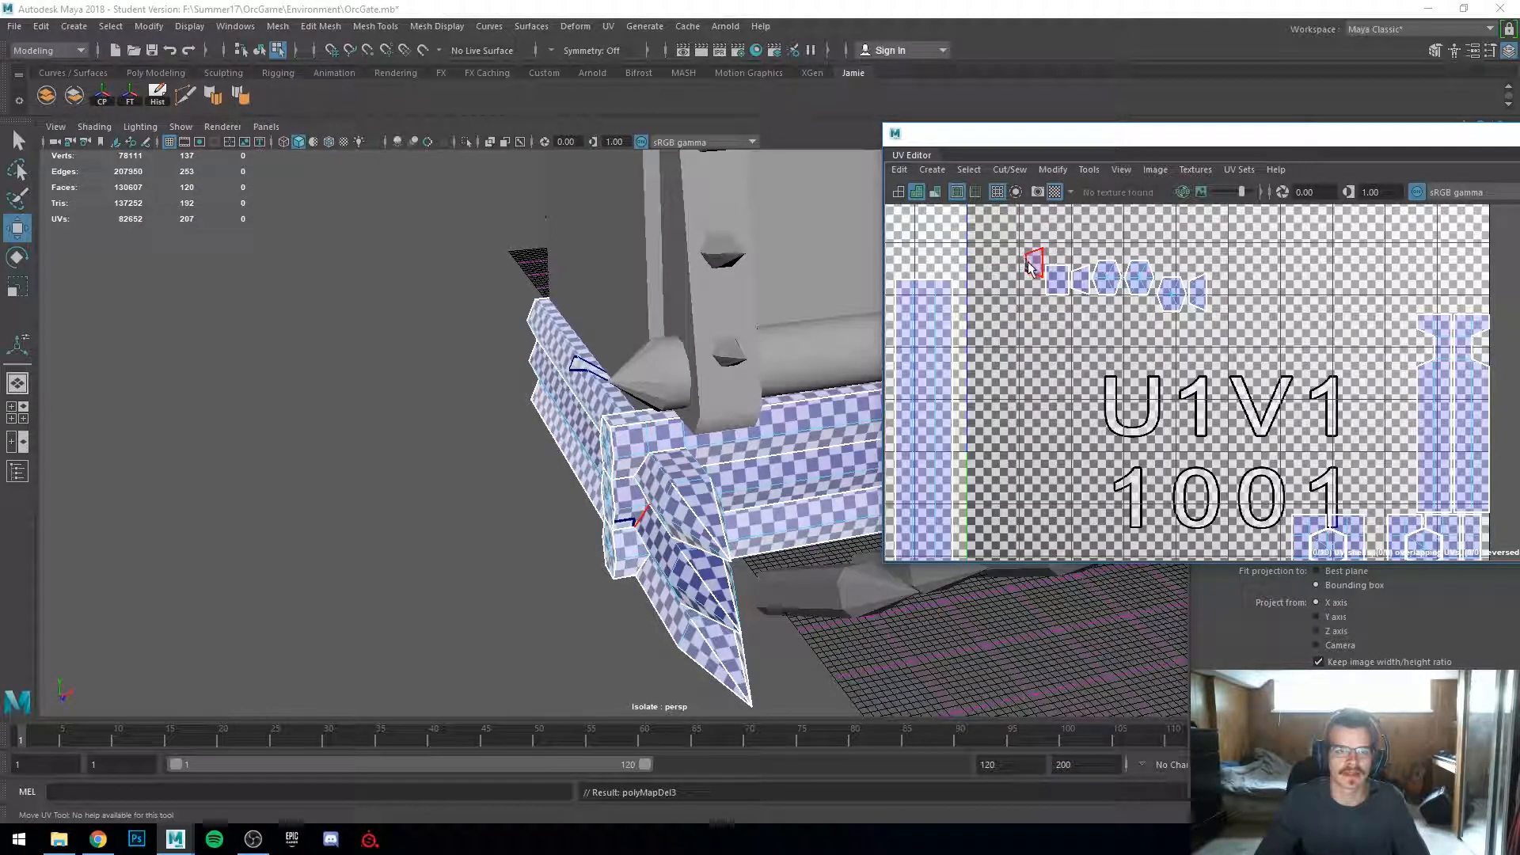
Step: Delete the UVs of one more small cap-face shell on the log piece
click(1029, 262)
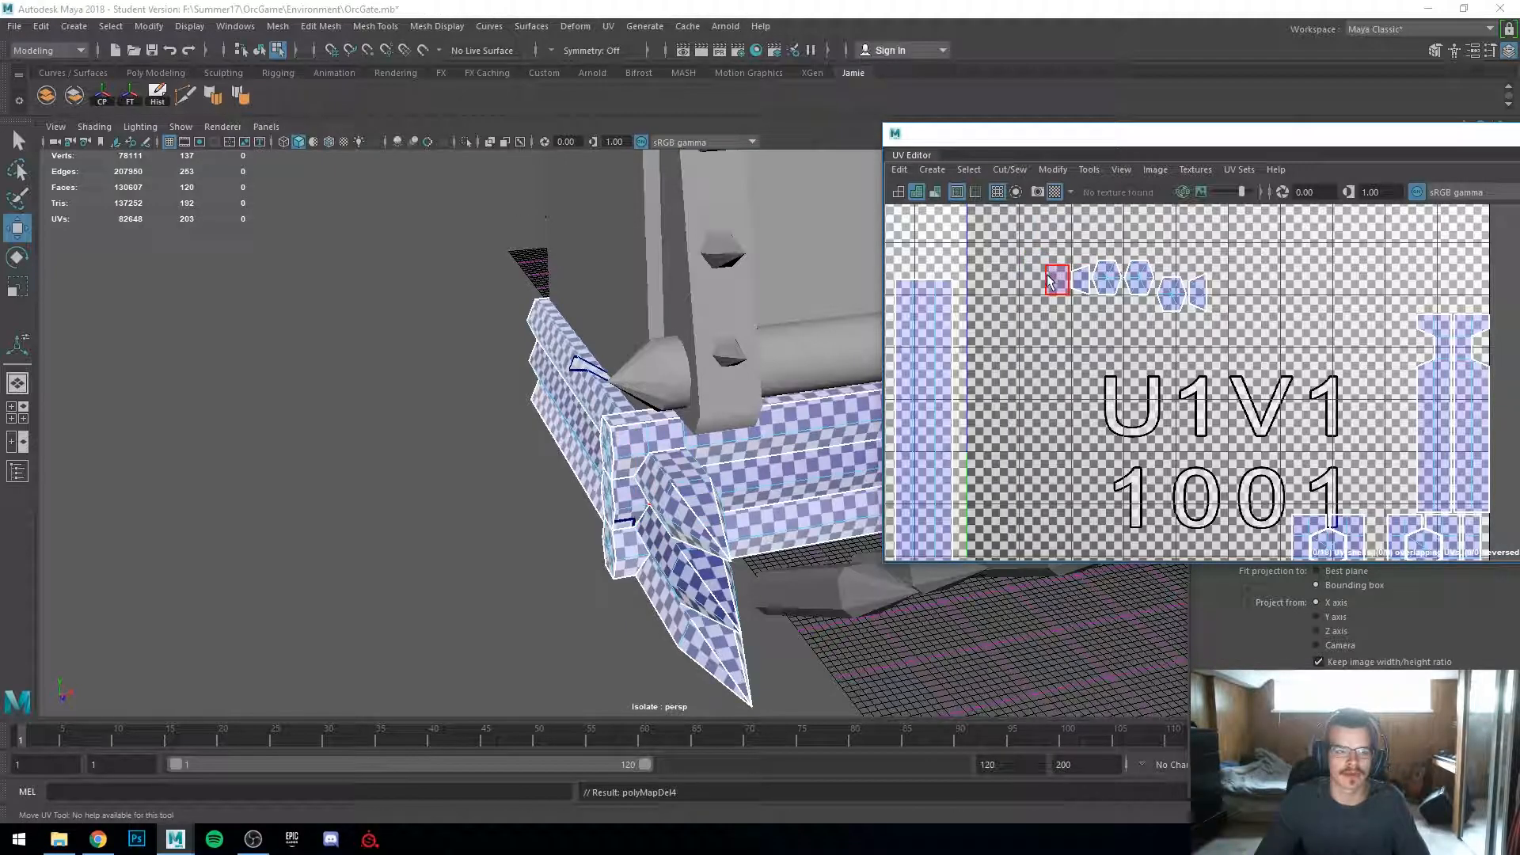
alt+drag(773, 567, 711, 533)
scroll(710, 531, up, 5)
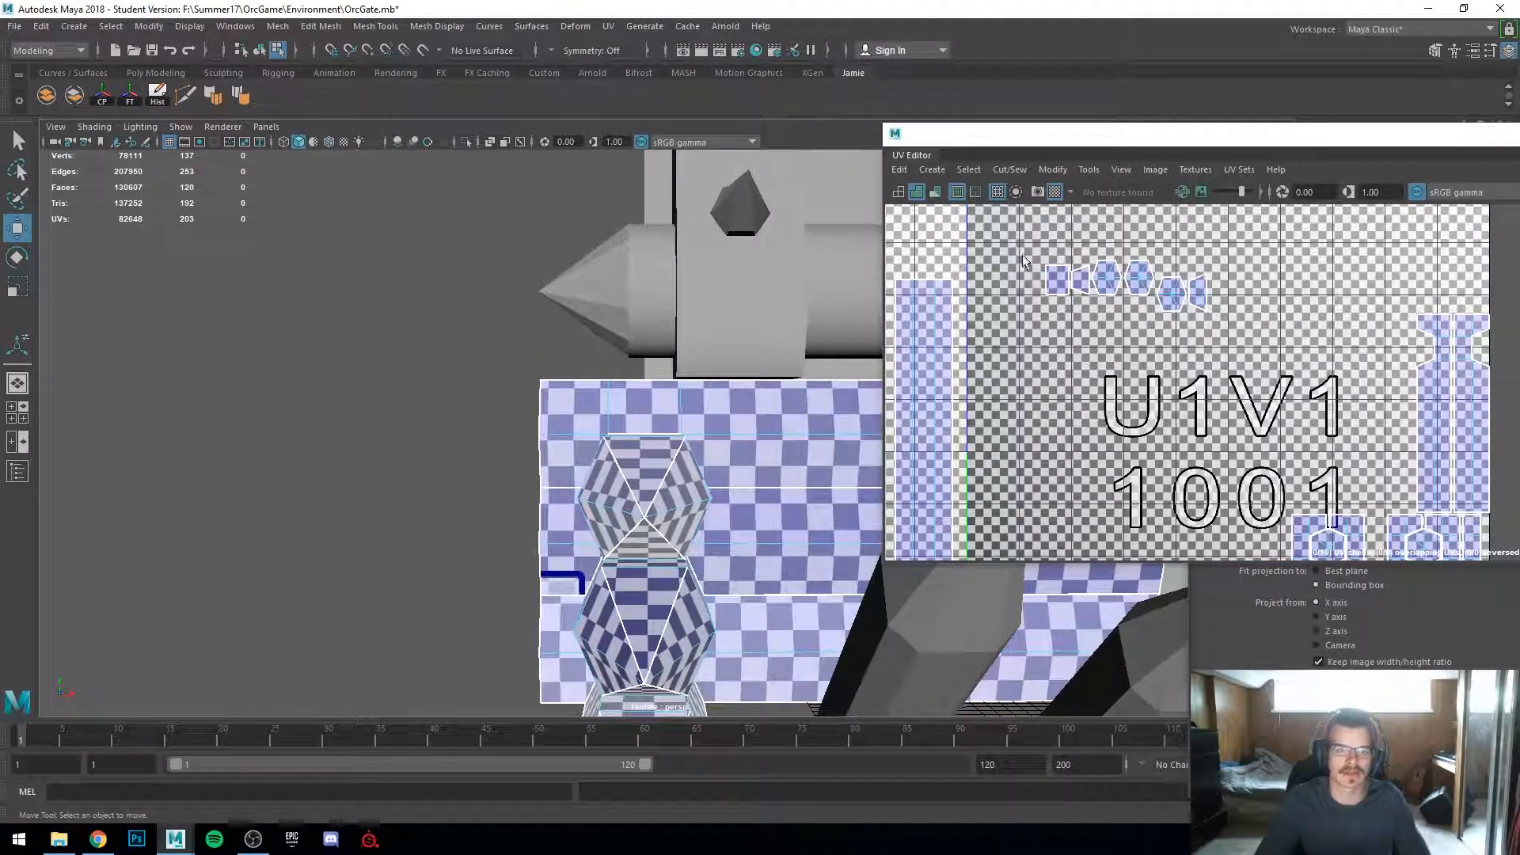
alt+drag(580, 467, 815, 435)
alt+middle_drag(815, 435, 779, 366)
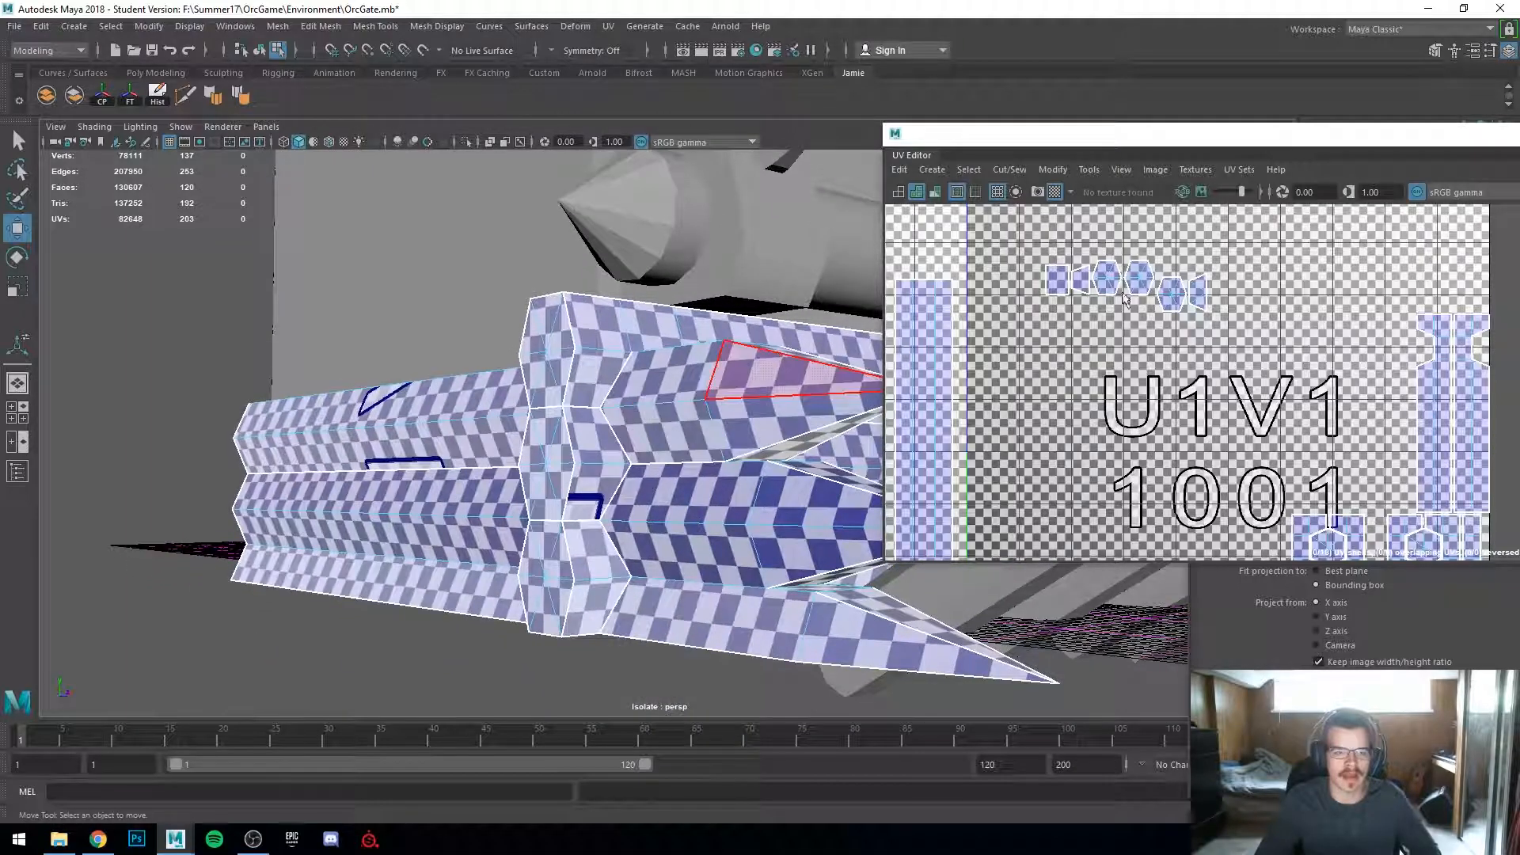
click(1059, 282)
key(Delete)
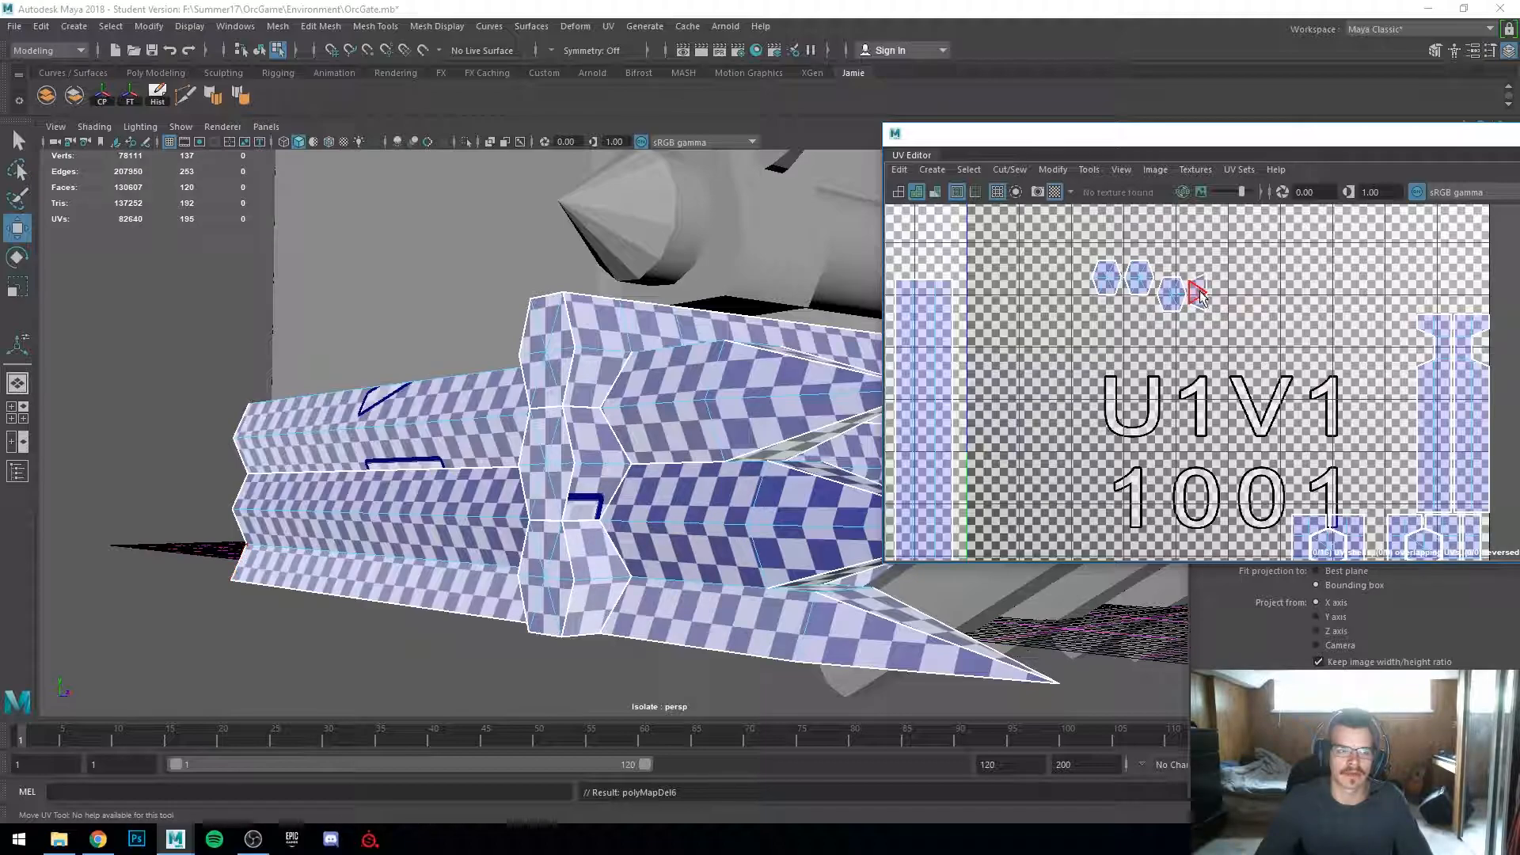
Step: Maximize the UV editor, select all UV shells of the log piece and arrange them with Layout
alt+drag(760, 336, 404, 538)
right_drag(472, 448, 590, 308)
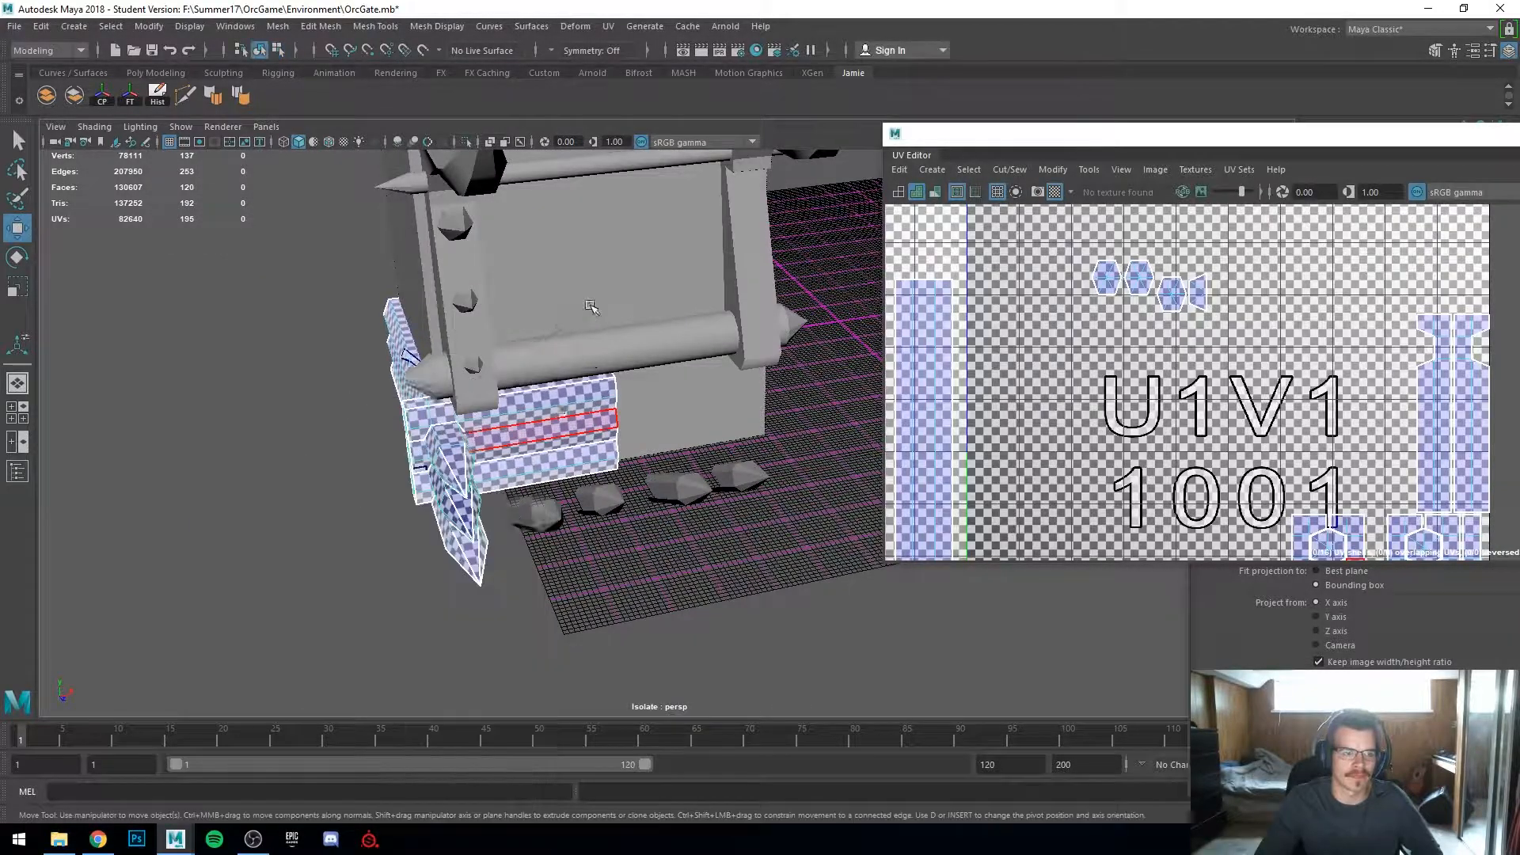
scroll(590, 309, up, 4)
alt+drag(684, 443, 610, 435)
scroll(638, 453, down, 2)
scroll(546, 457, up, 4)
scroll(609, 436, down, 2)
scroll(1126, 422, down, 6)
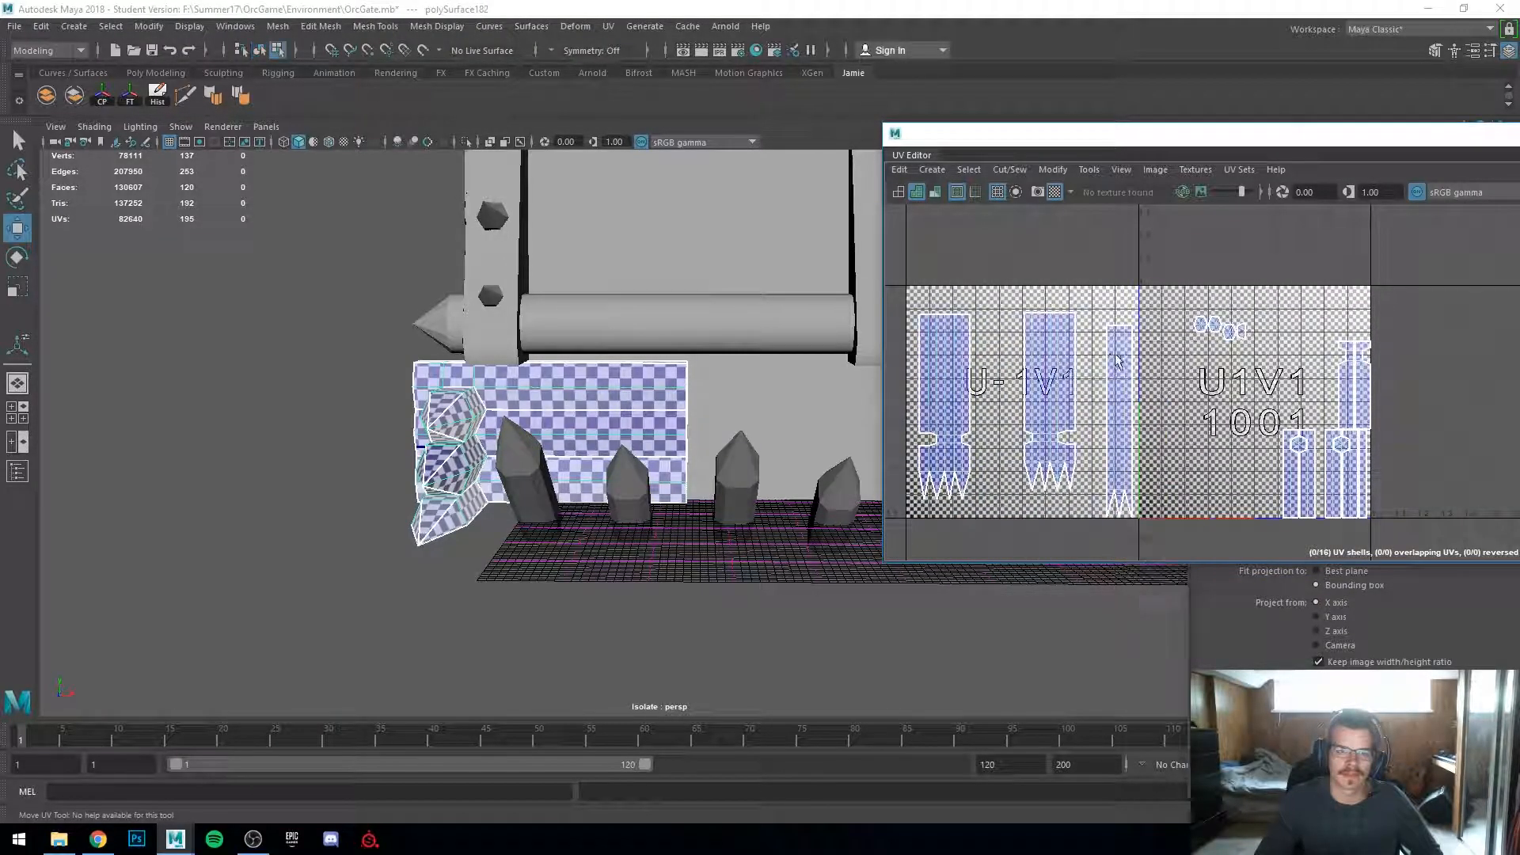
drag(1172, 152, 818, 2)
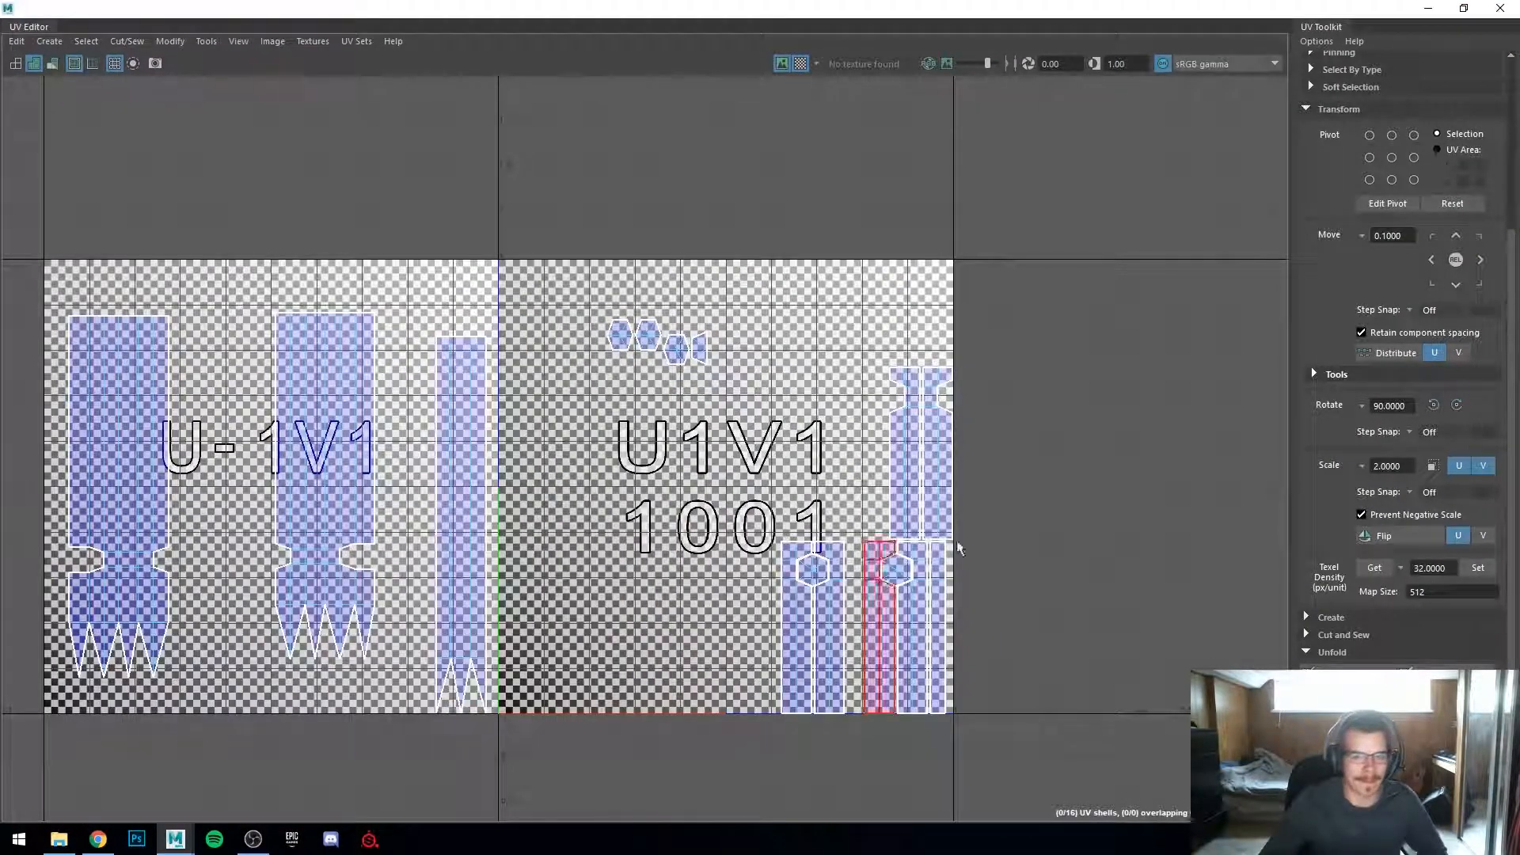
scroll(599, 508, down, 1)
right_click(754, 513)
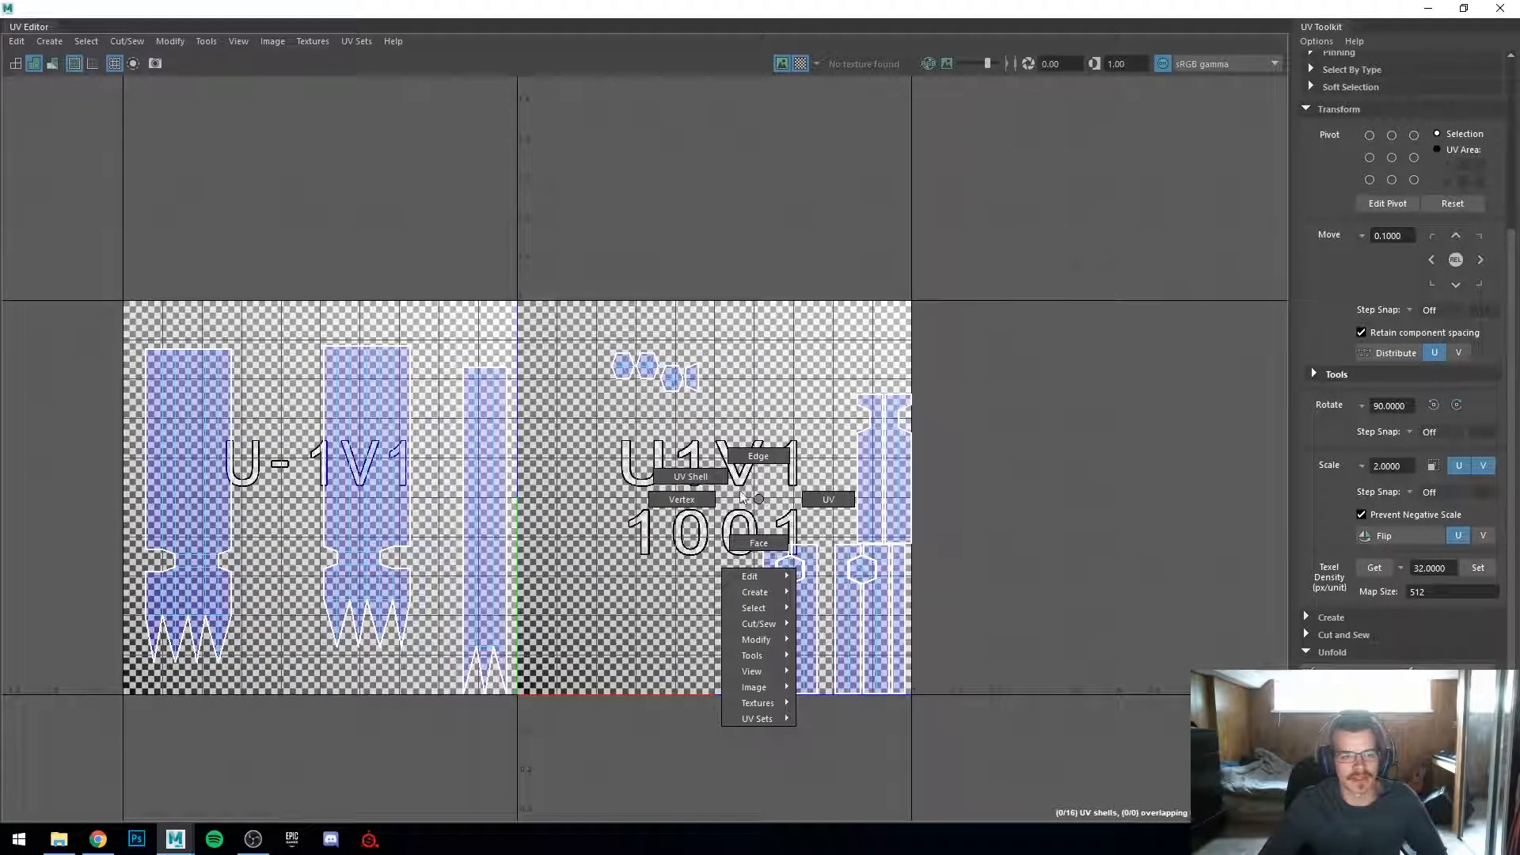
drag(127, 238, 1130, 798)
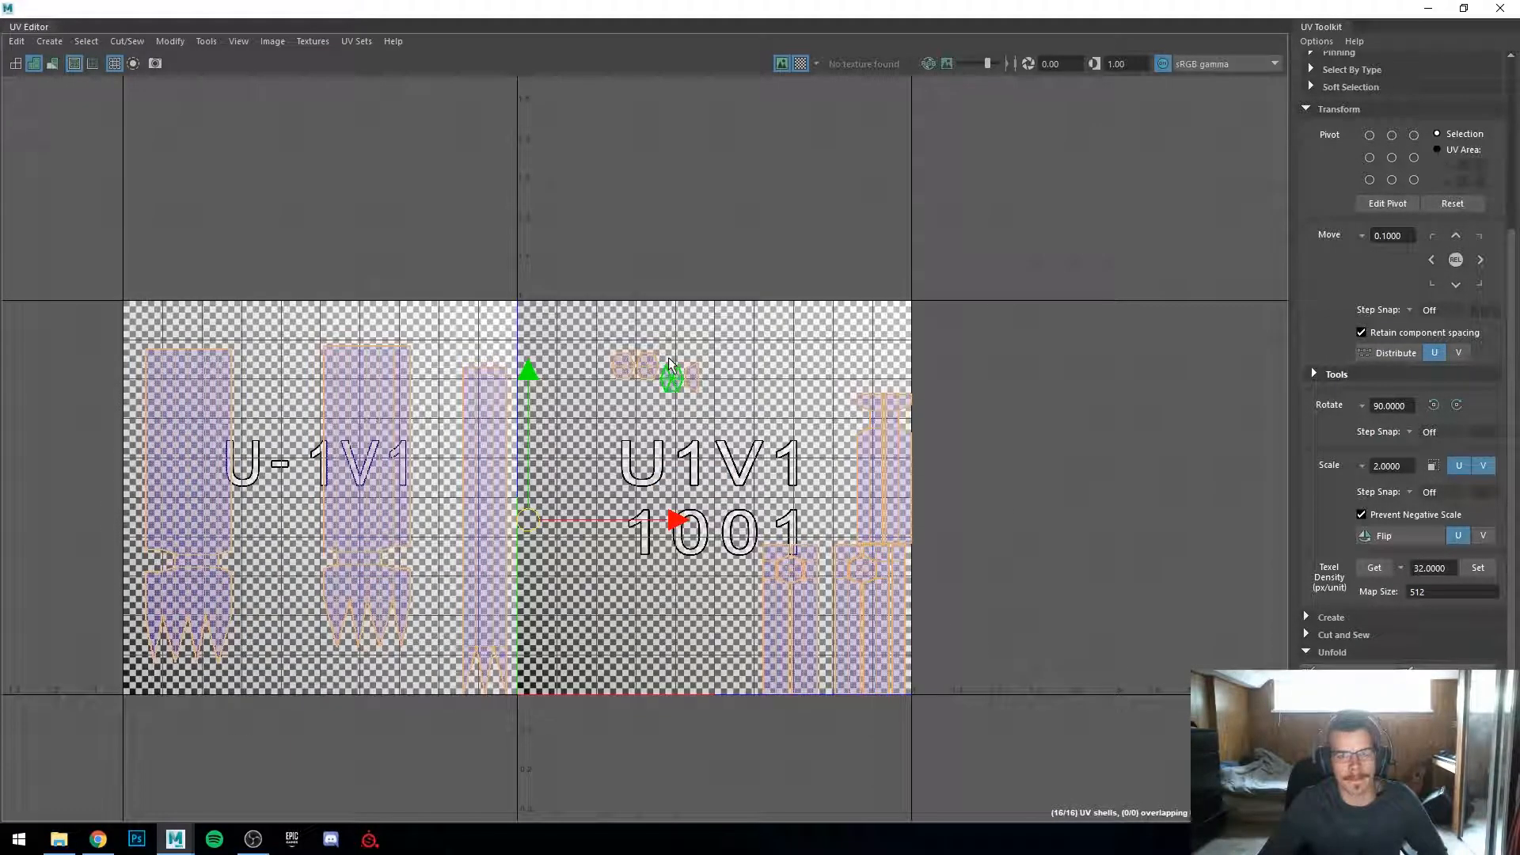
scroll(1383, 191, up, 3)
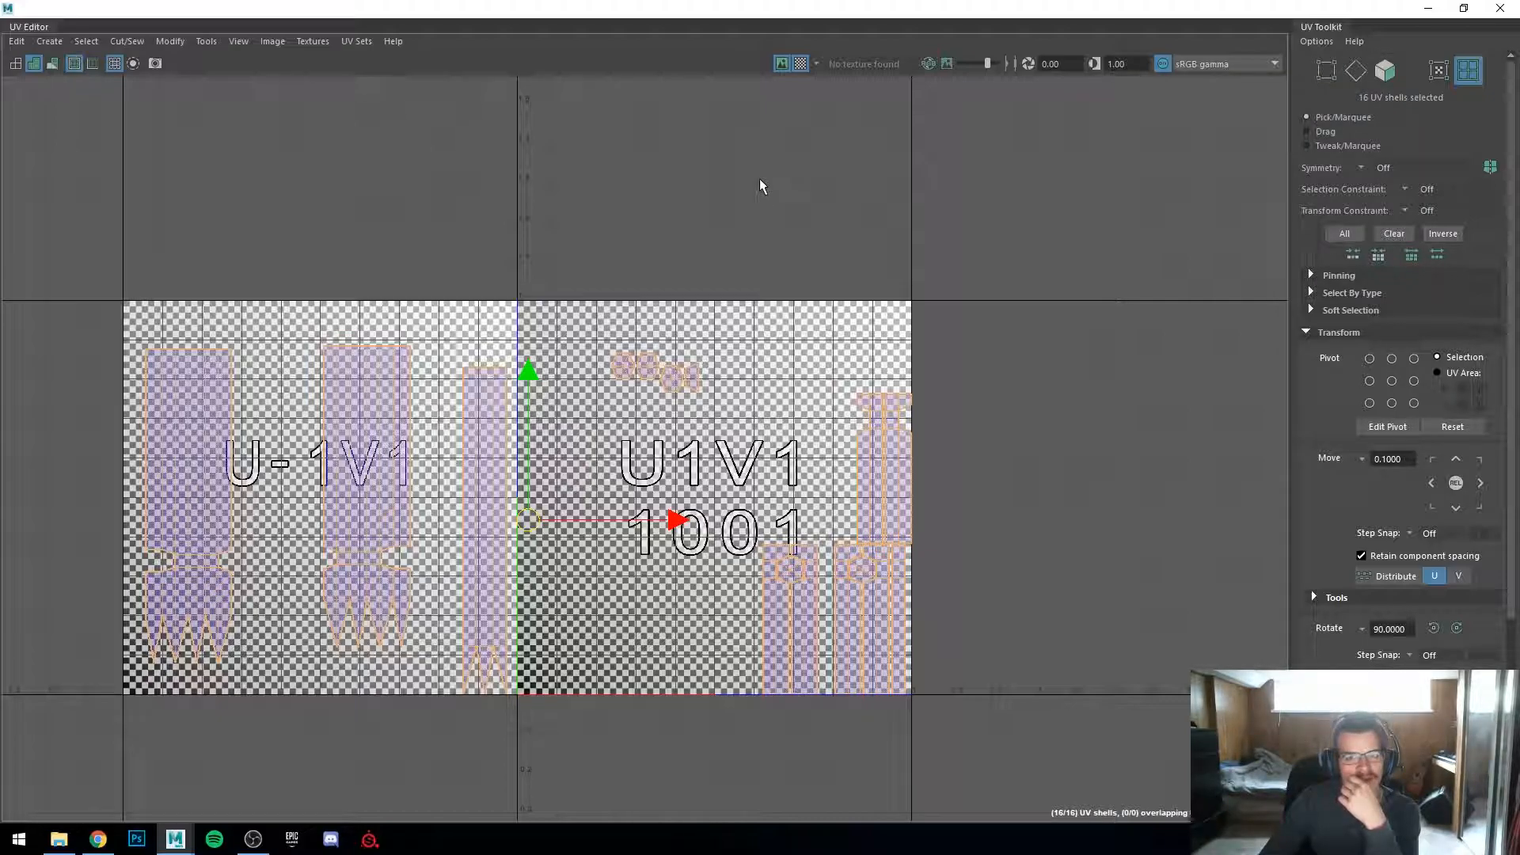
scroll(1327, 597, down, 5)
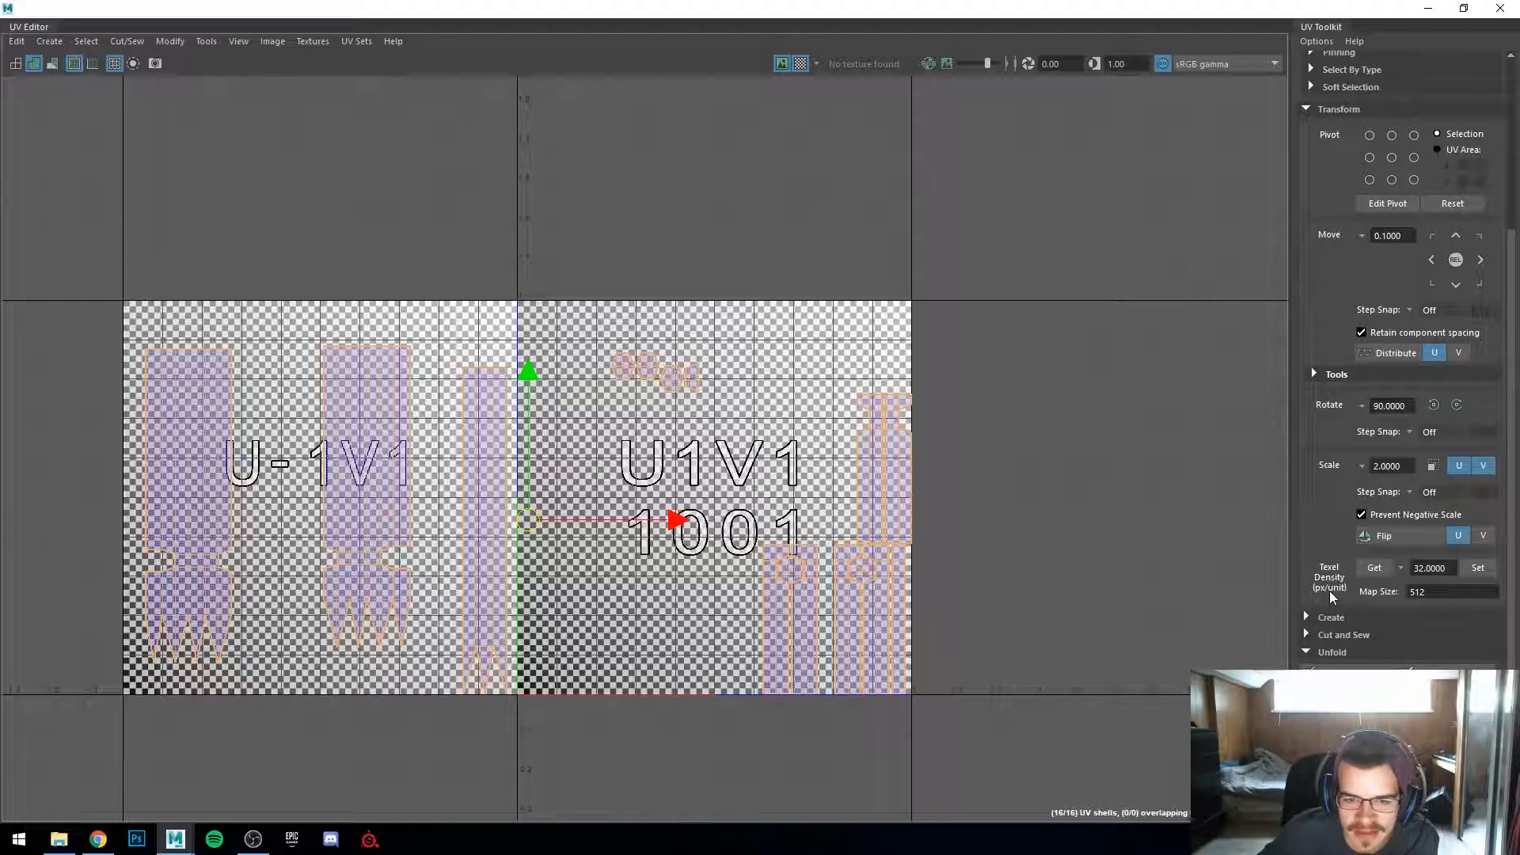
click(168, 41)
mouse_move(201, 44)
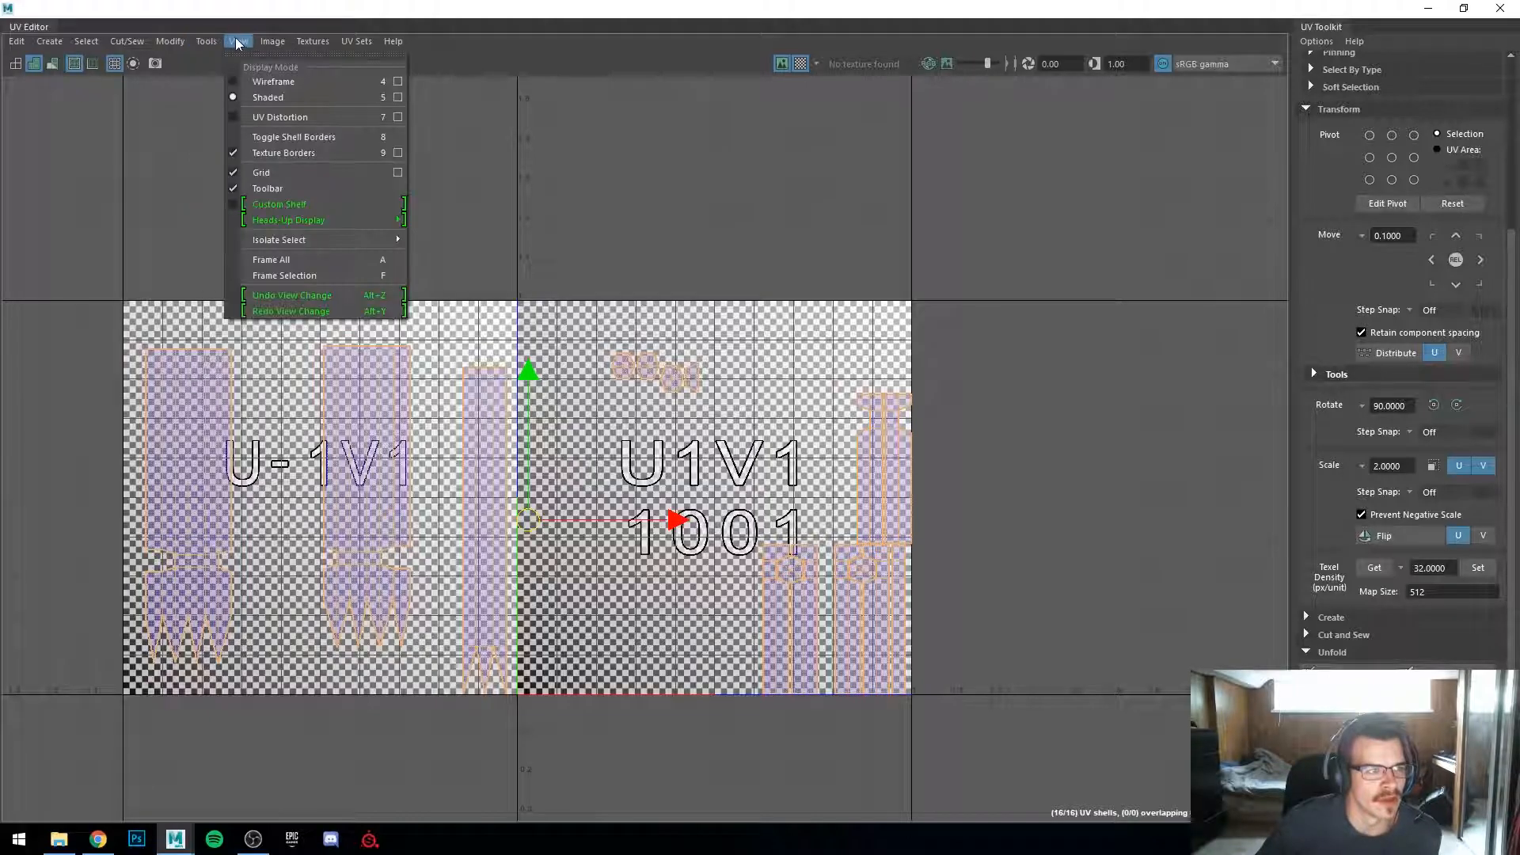
mouse_move(68, 48)
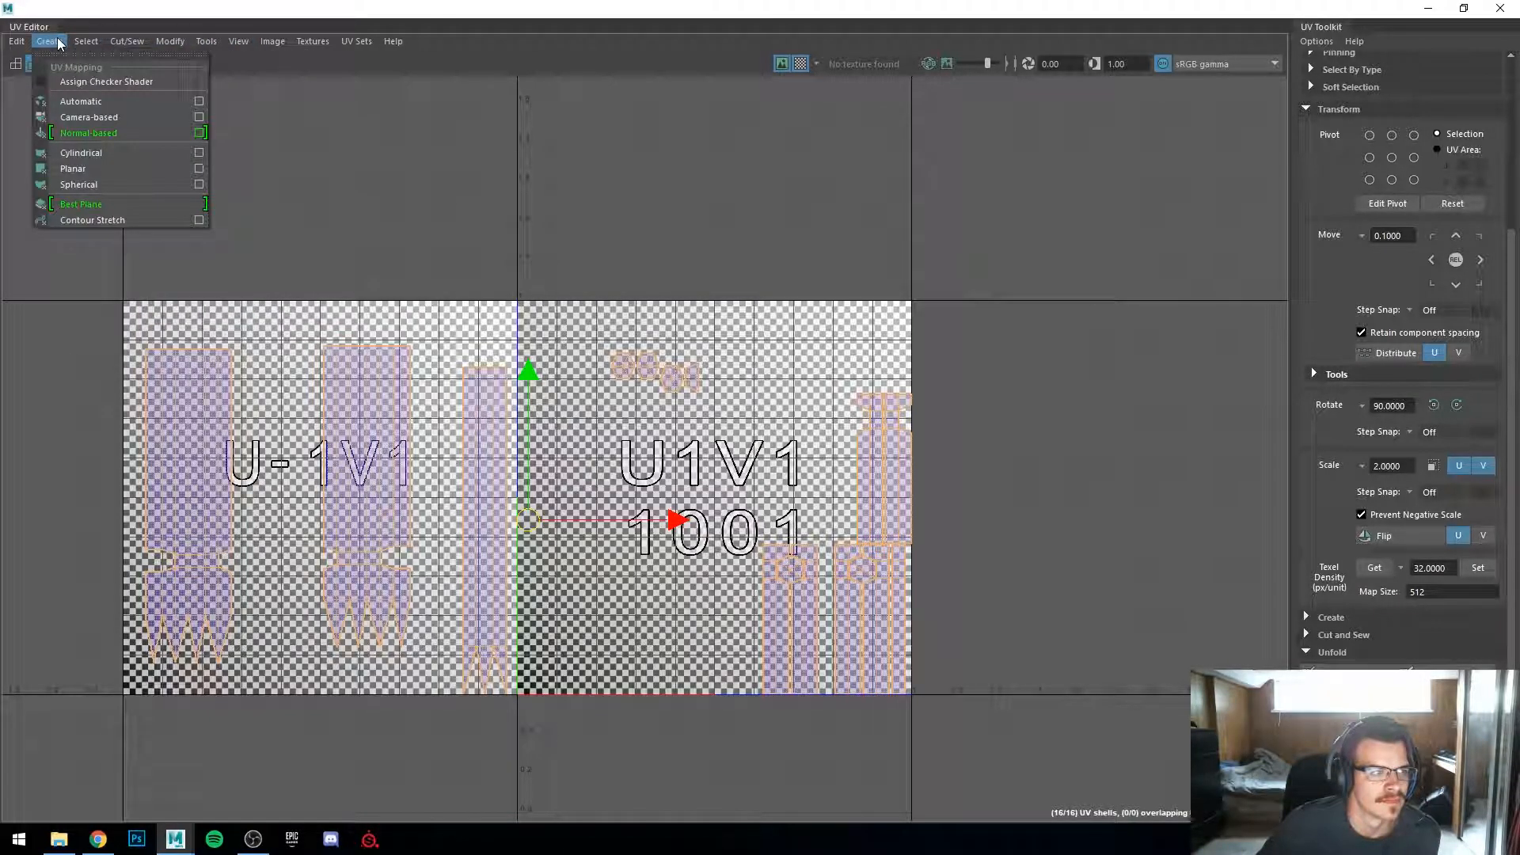
mouse_move(12, 46)
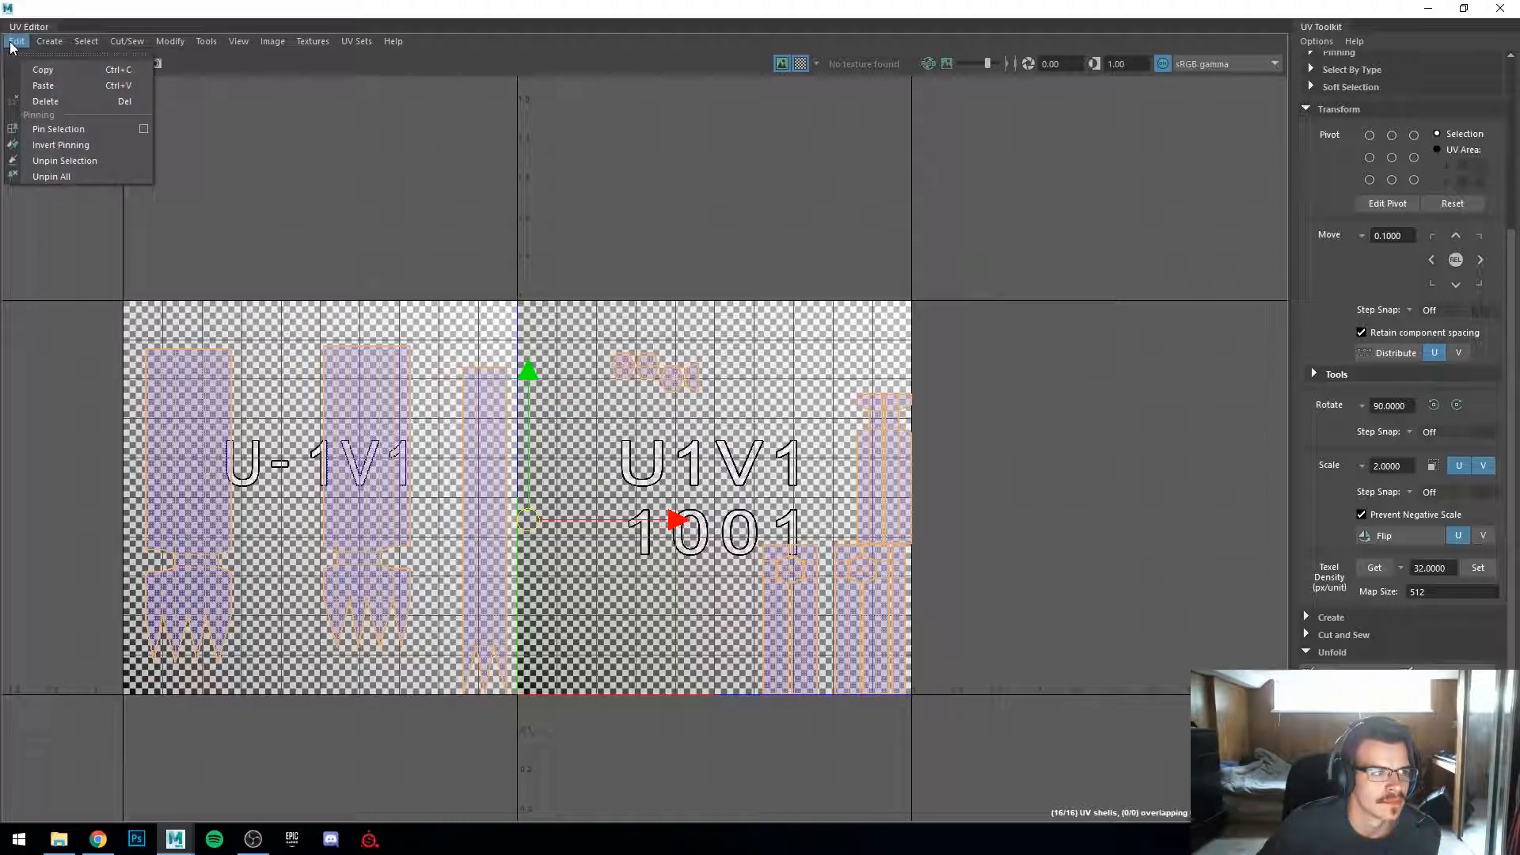
mouse_move(119, 46)
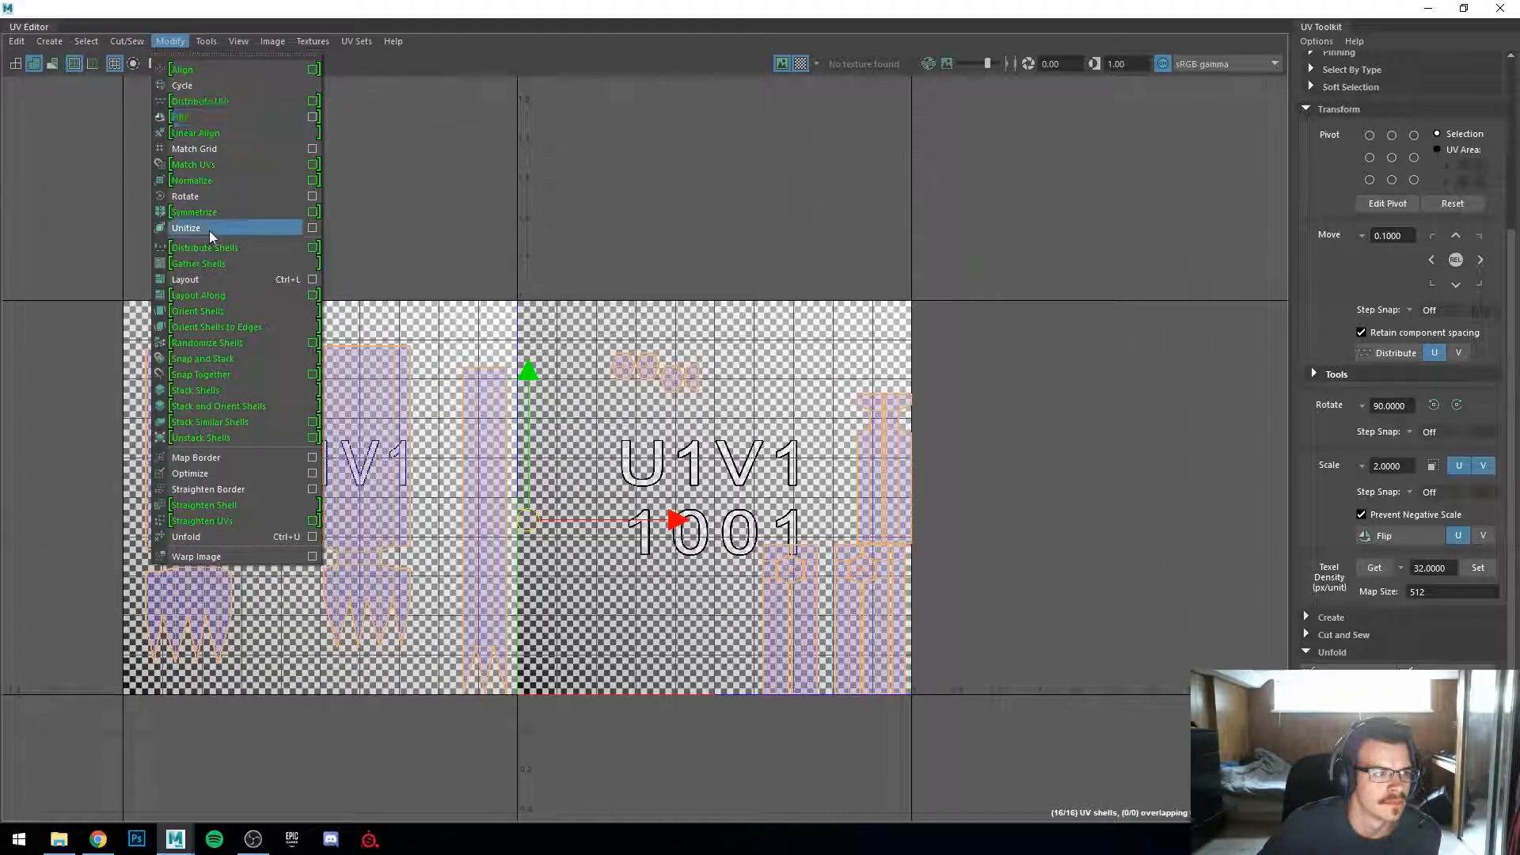
click(233, 281)
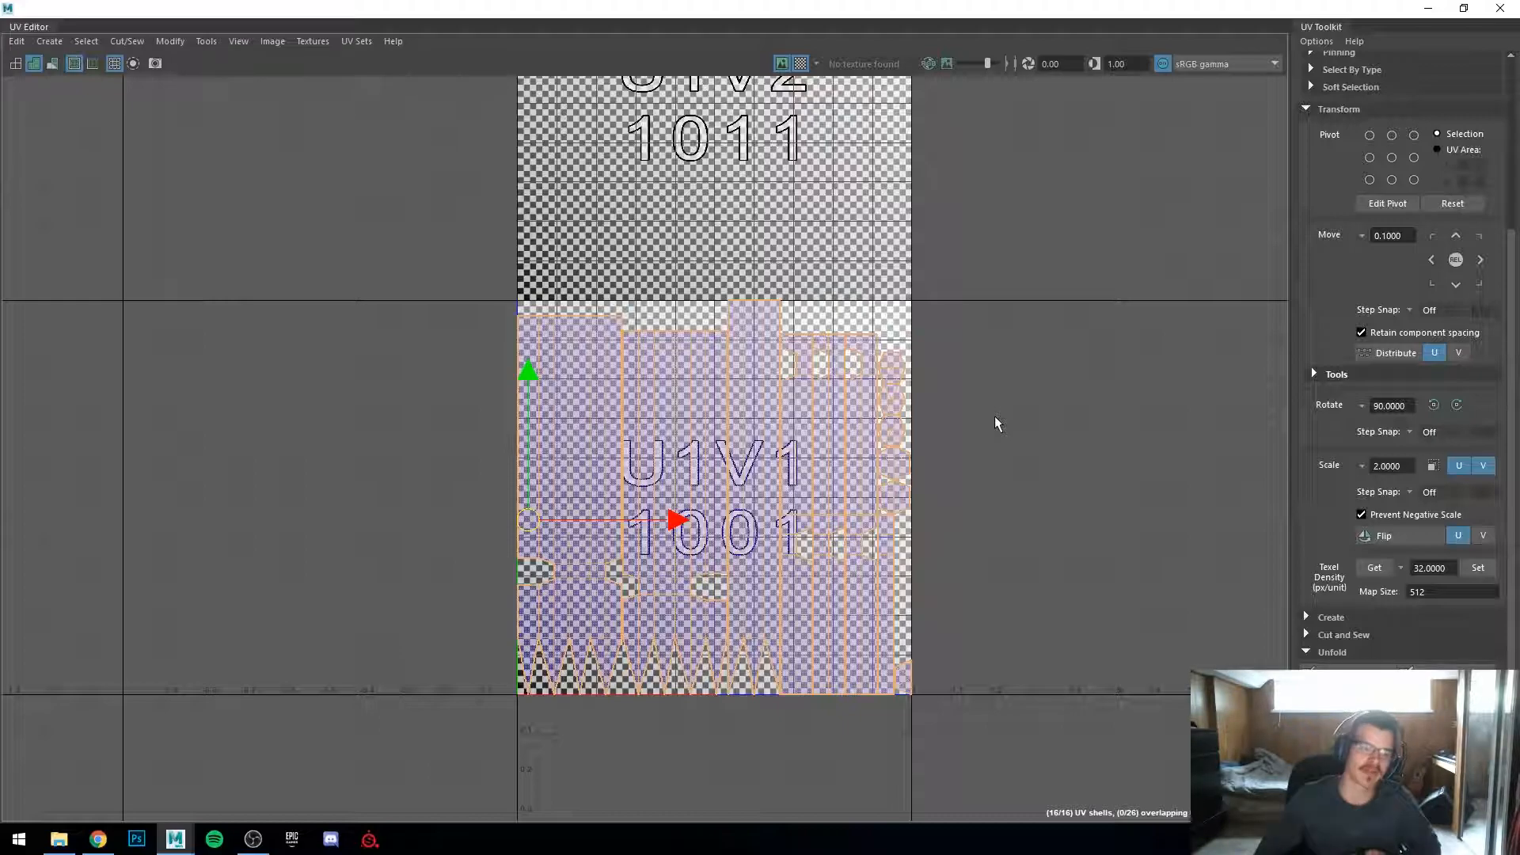
Step: Scale the laid-out UV shells down to match the checker density of the other pieces
double_click(888, 17)
scroll(526, 520, up, 3)
alt+drag(527, 520, 471, 542)
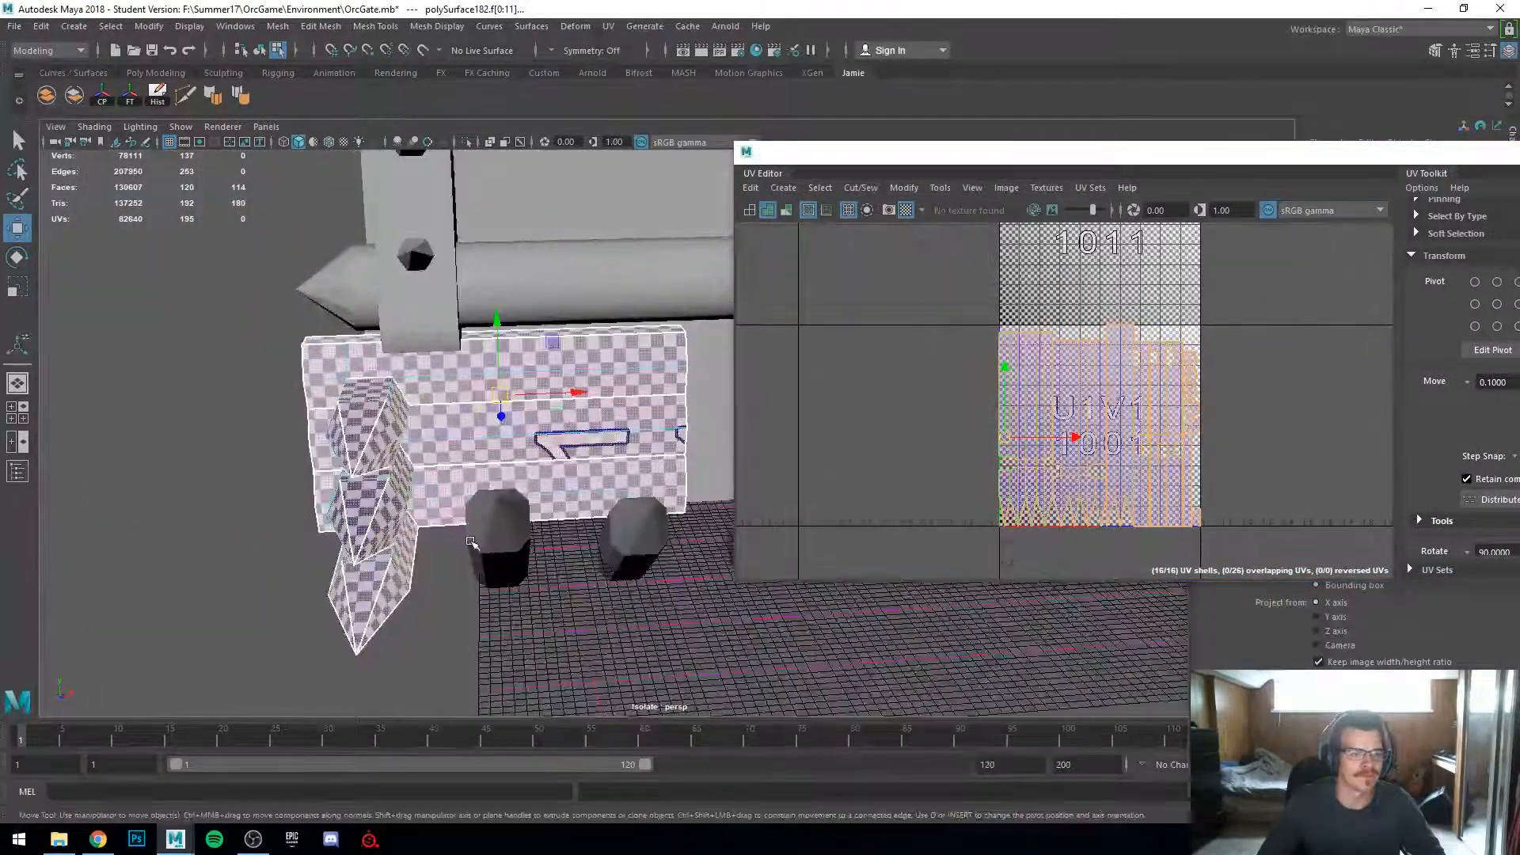
scroll(471, 542, up, 3)
drag(921, 301, 1308, 599)
key(r)
drag(1101, 428, 941, 481)
key(w)
alt+drag(419, 475, 555, 483)
right_drag(448, 383, 524, 360)
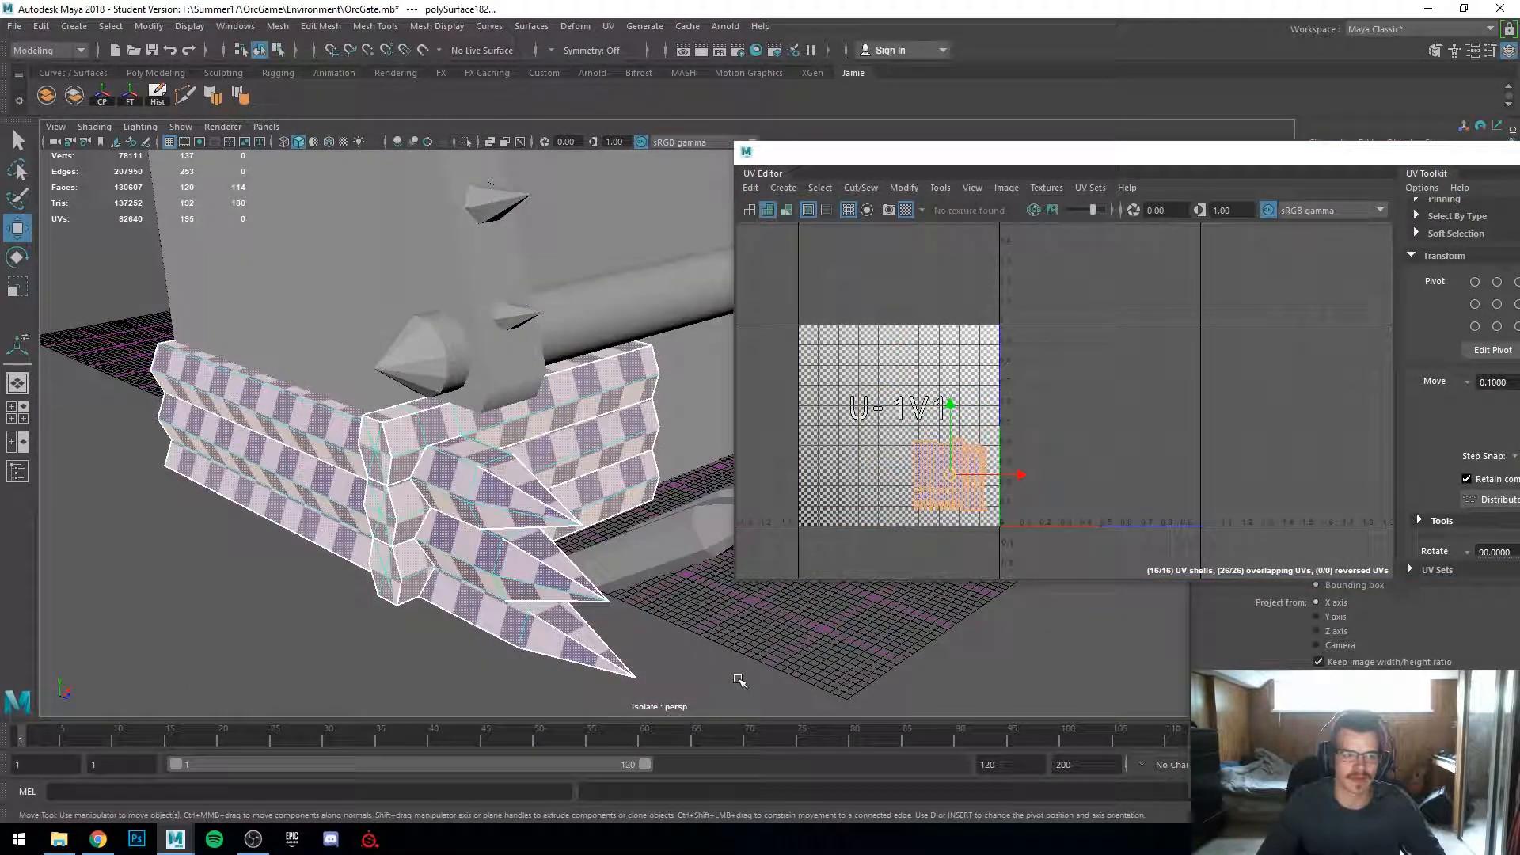
Step: Select the log piece and snap its pivot to the top corner vertex at its end
click(737, 681)
scroll(731, 669, down, 3)
alt+drag(723, 655, 570, 631)
click(561, 423)
alt+drag(562, 423, 533, 457)
scroll(483, 466, up, 3)
key(d)
key(v)
click(538, 484)
alt+drag(479, 501, 372, 499)
scroll(362, 499, up, 3)
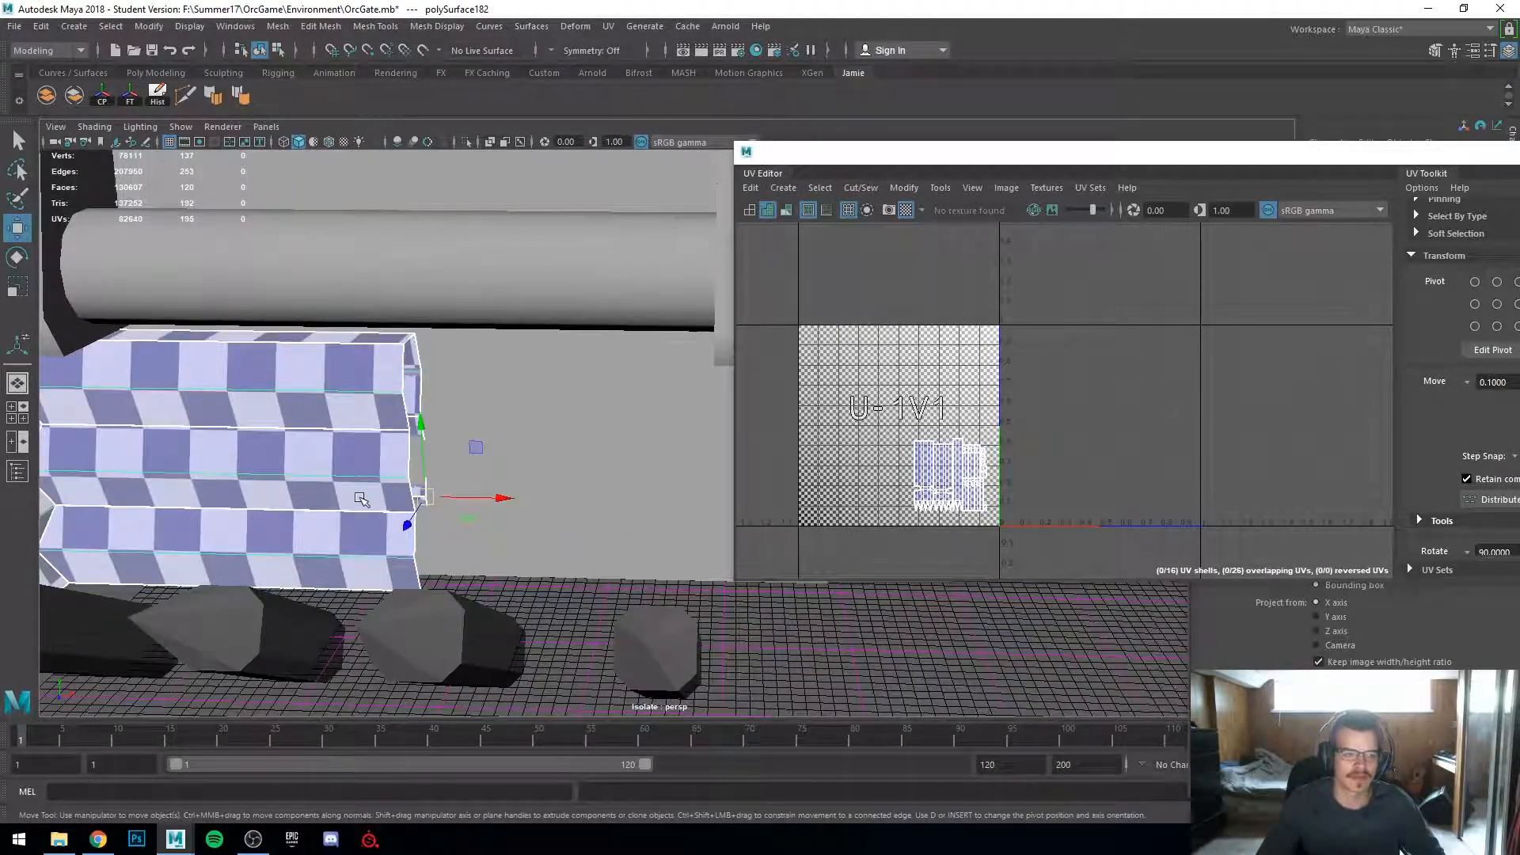
scroll(362, 500, down, 3)
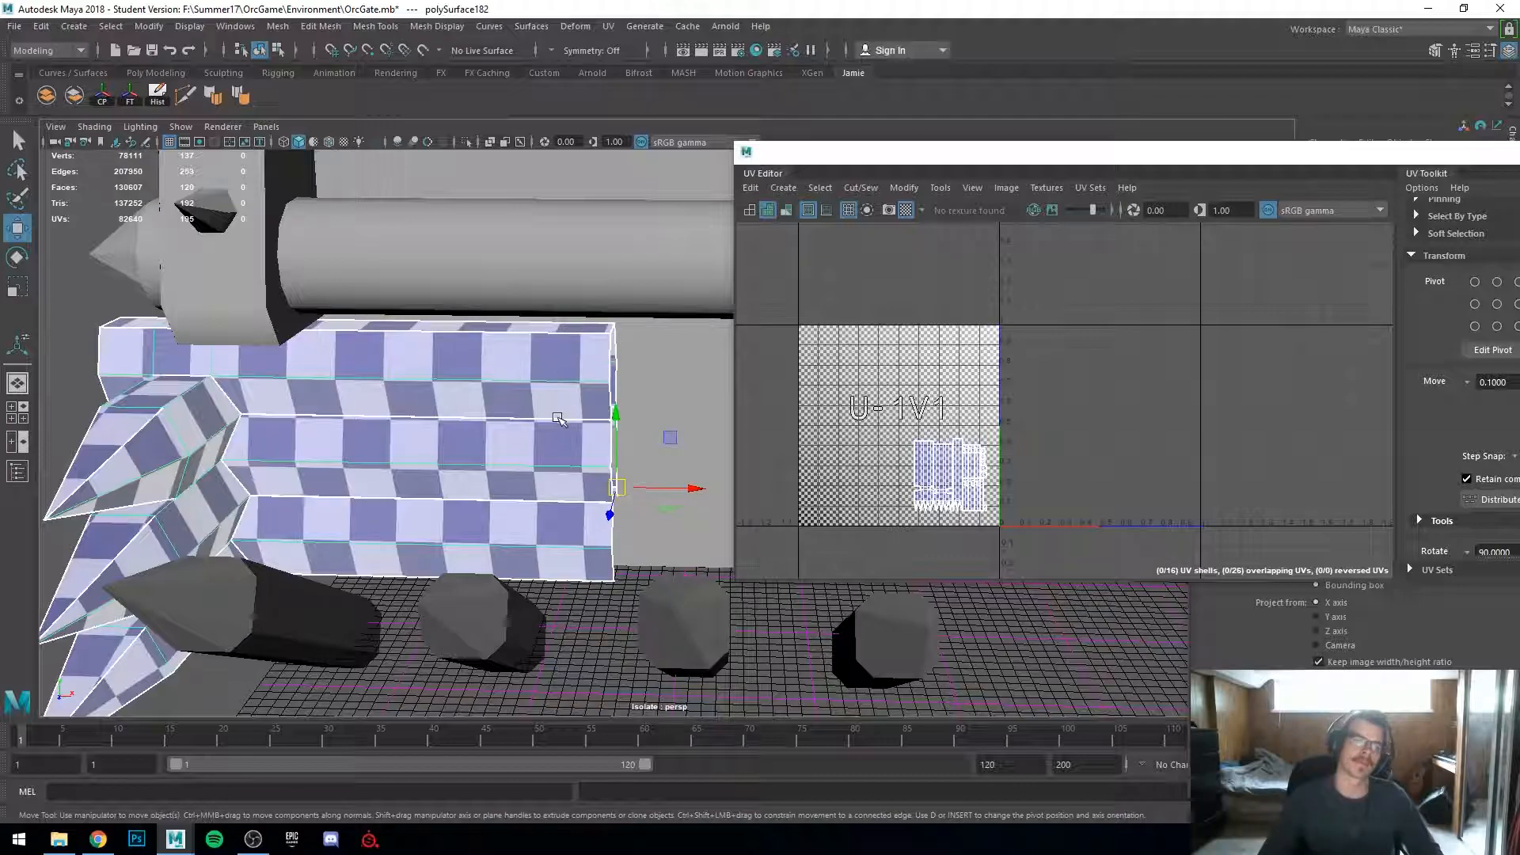
key(d)
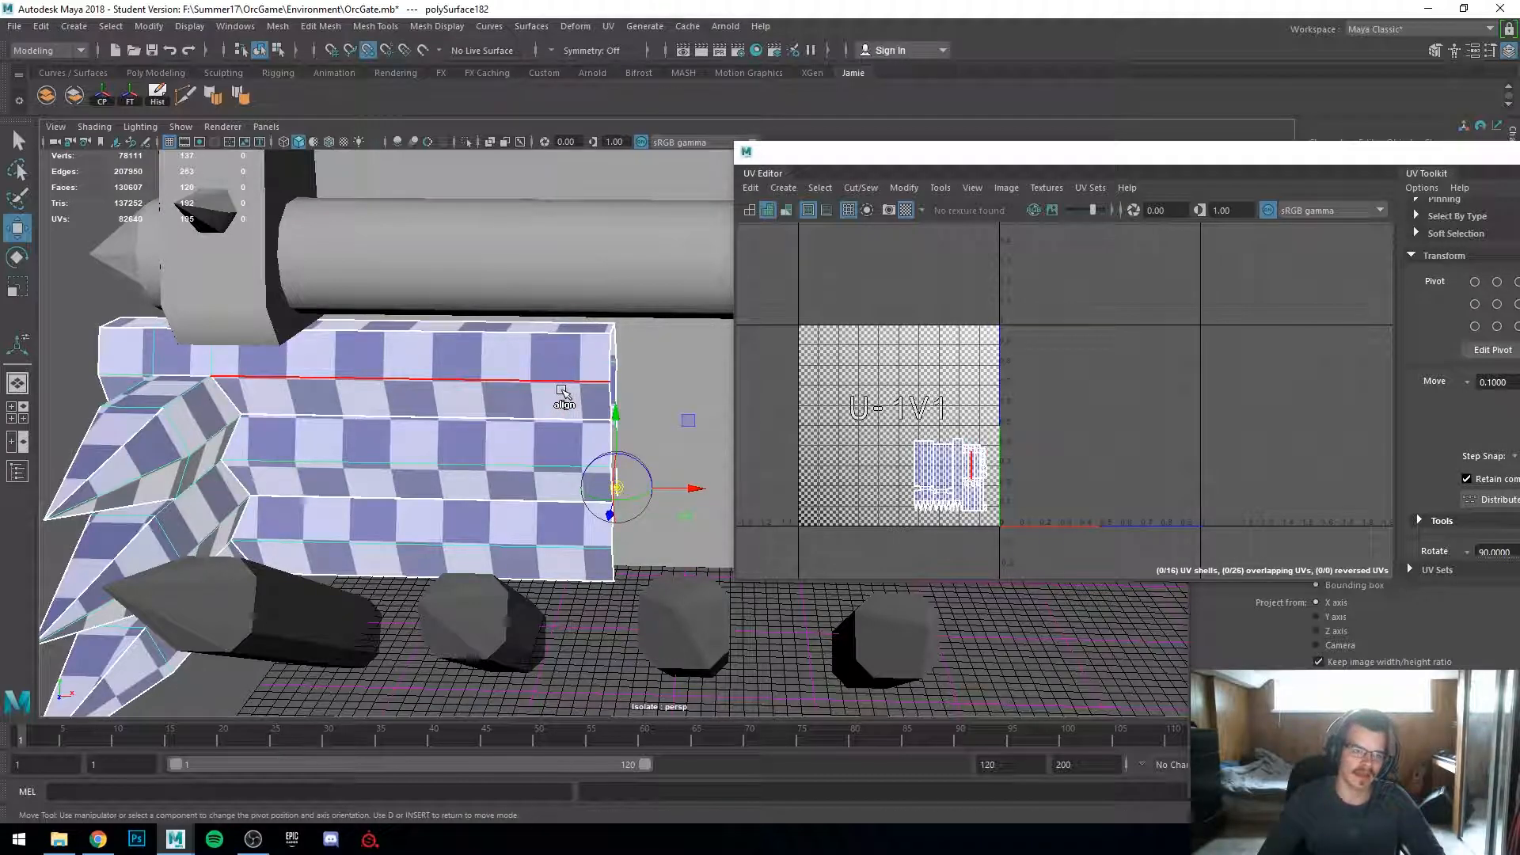
middle_drag(560, 386, 571, 392)
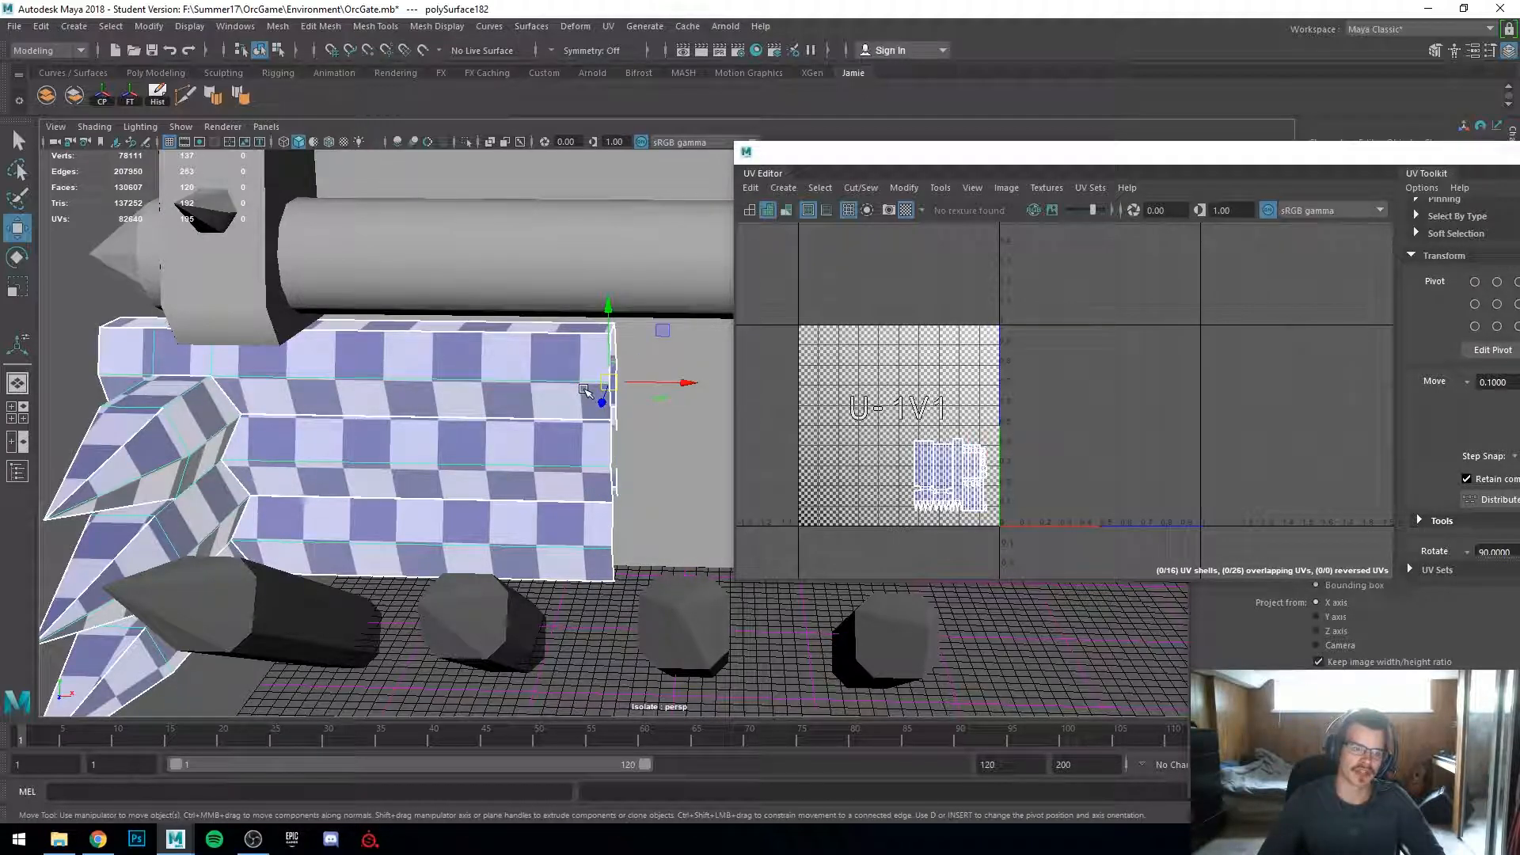
scroll(584, 396, down, 2)
alt+drag(584, 396, 553, 415)
alt+middle_drag(554, 414, 454, 417)
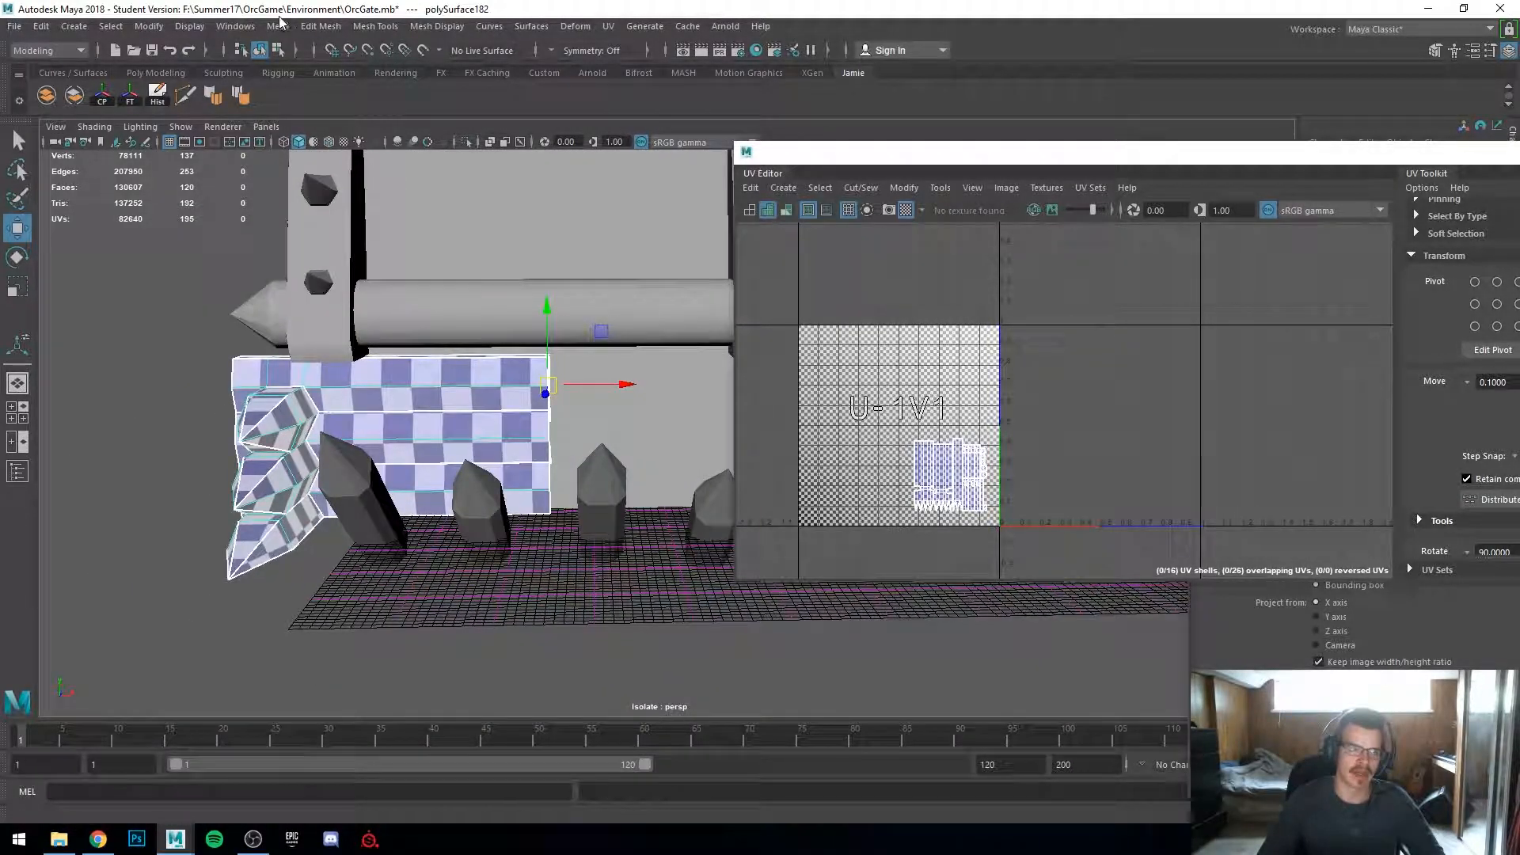
Step: Try mirroring the log piece across X about its object pivot, combined with the original, then undo the mirror
click(277, 24)
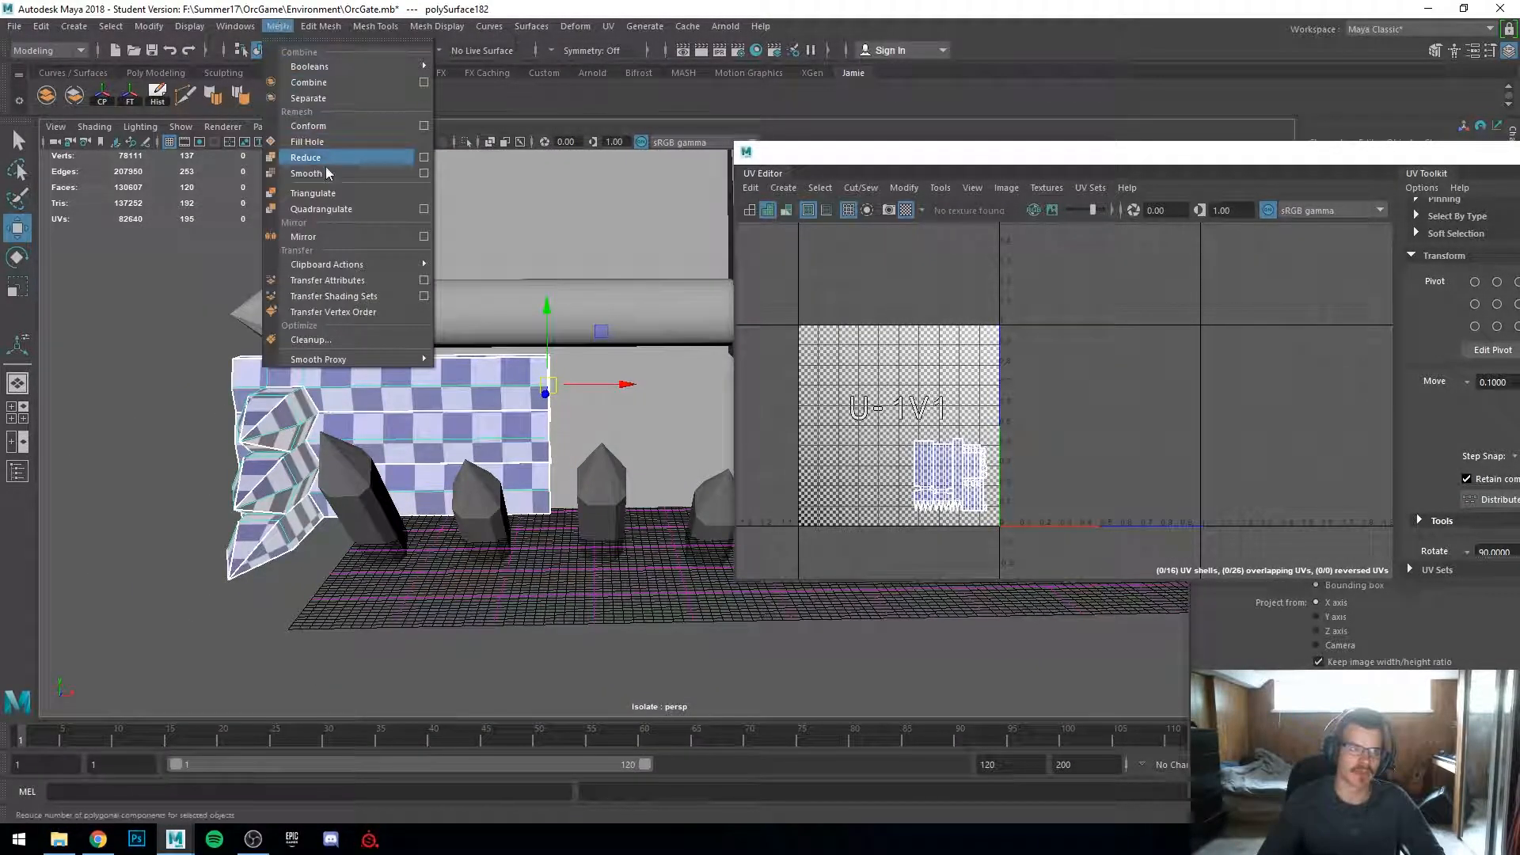
click(421, 240)
drag(1252, 516, 967, 295)
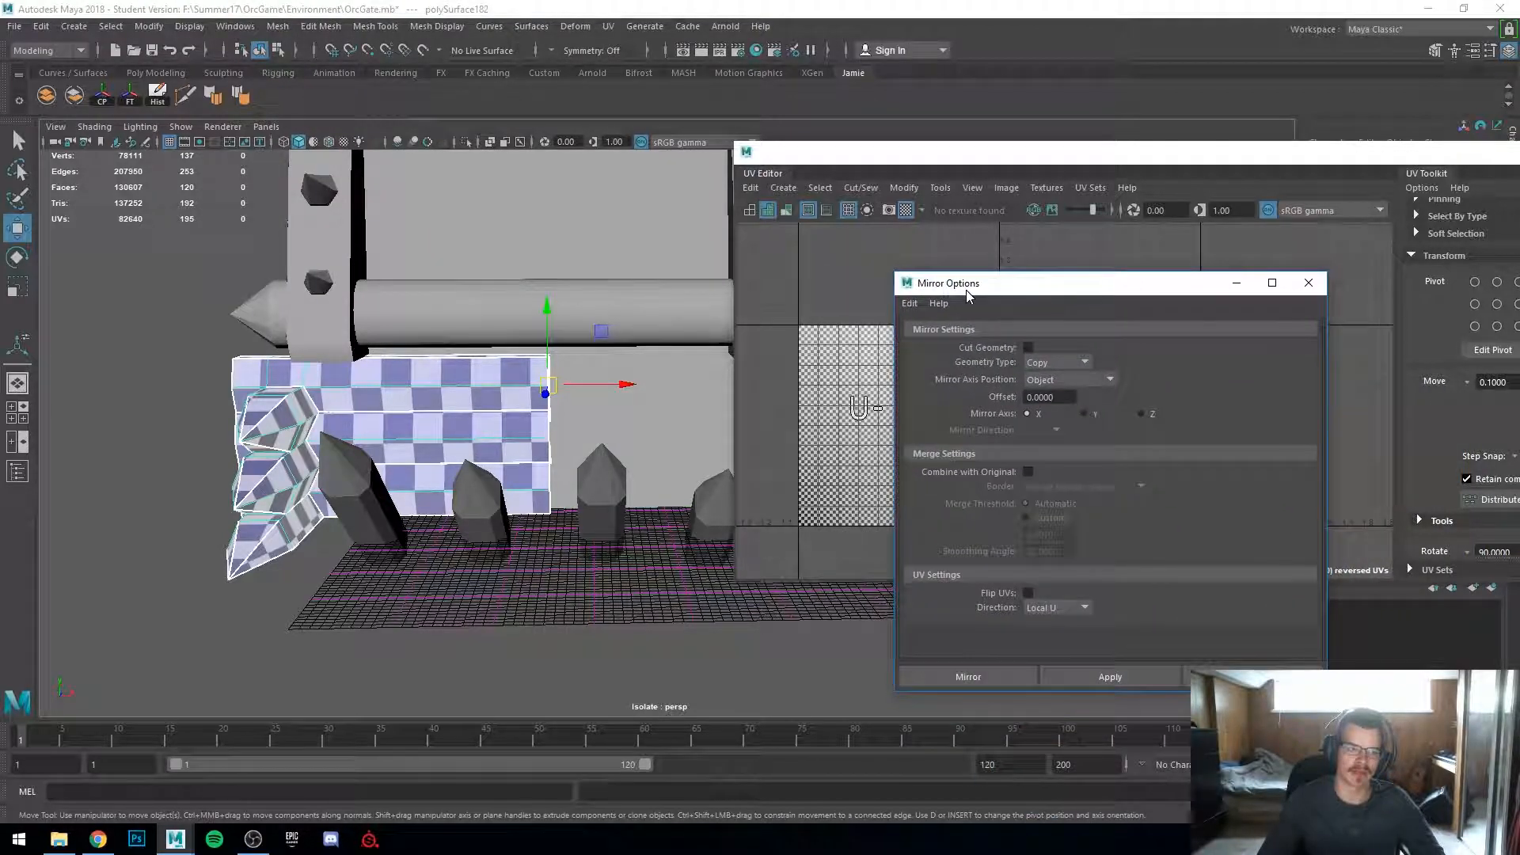
click(129, 96)
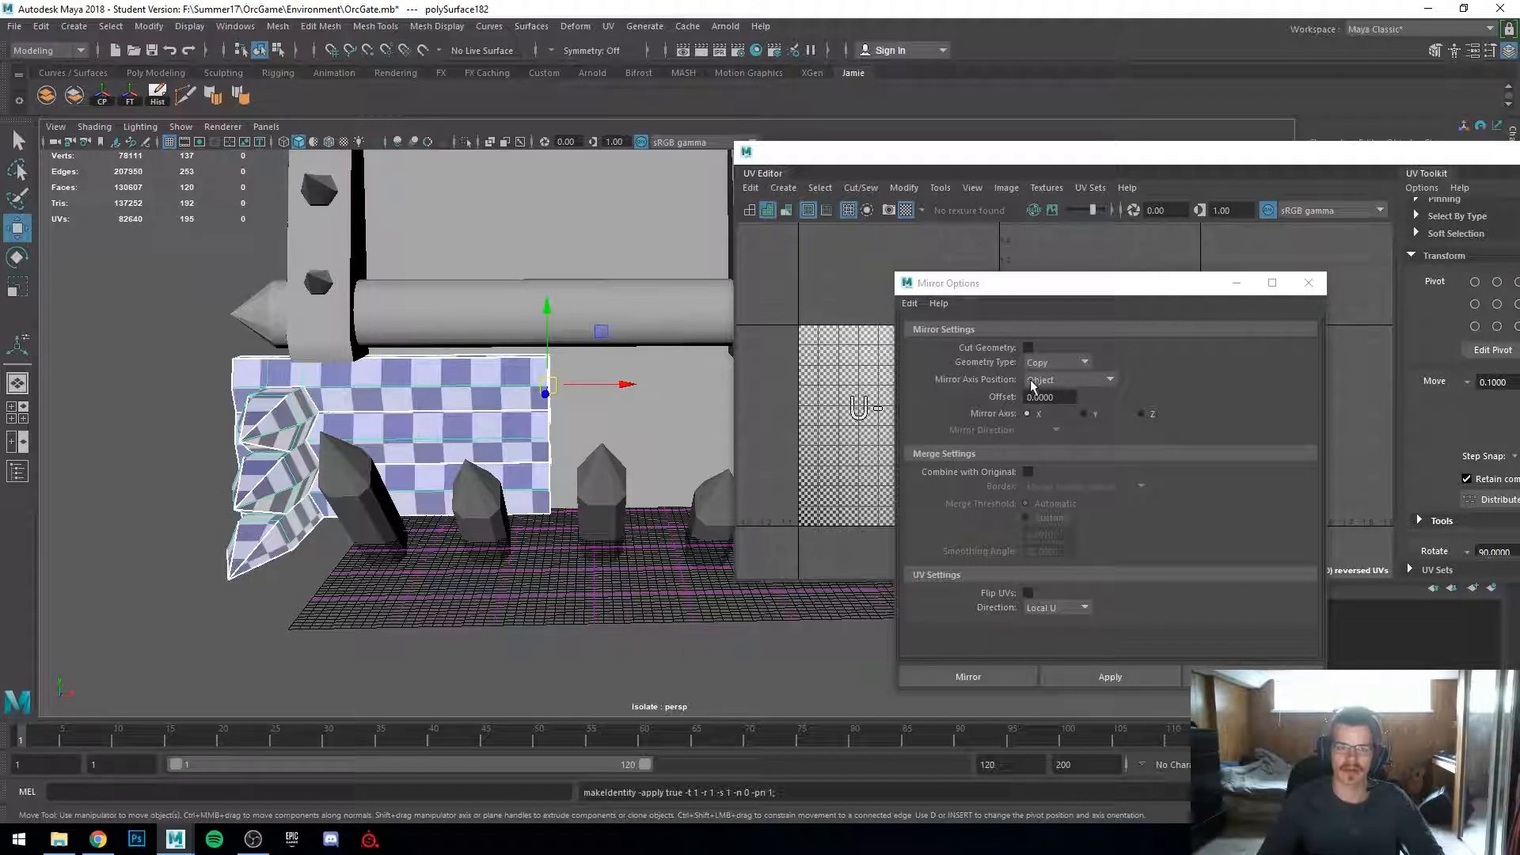
click(1081, 382)
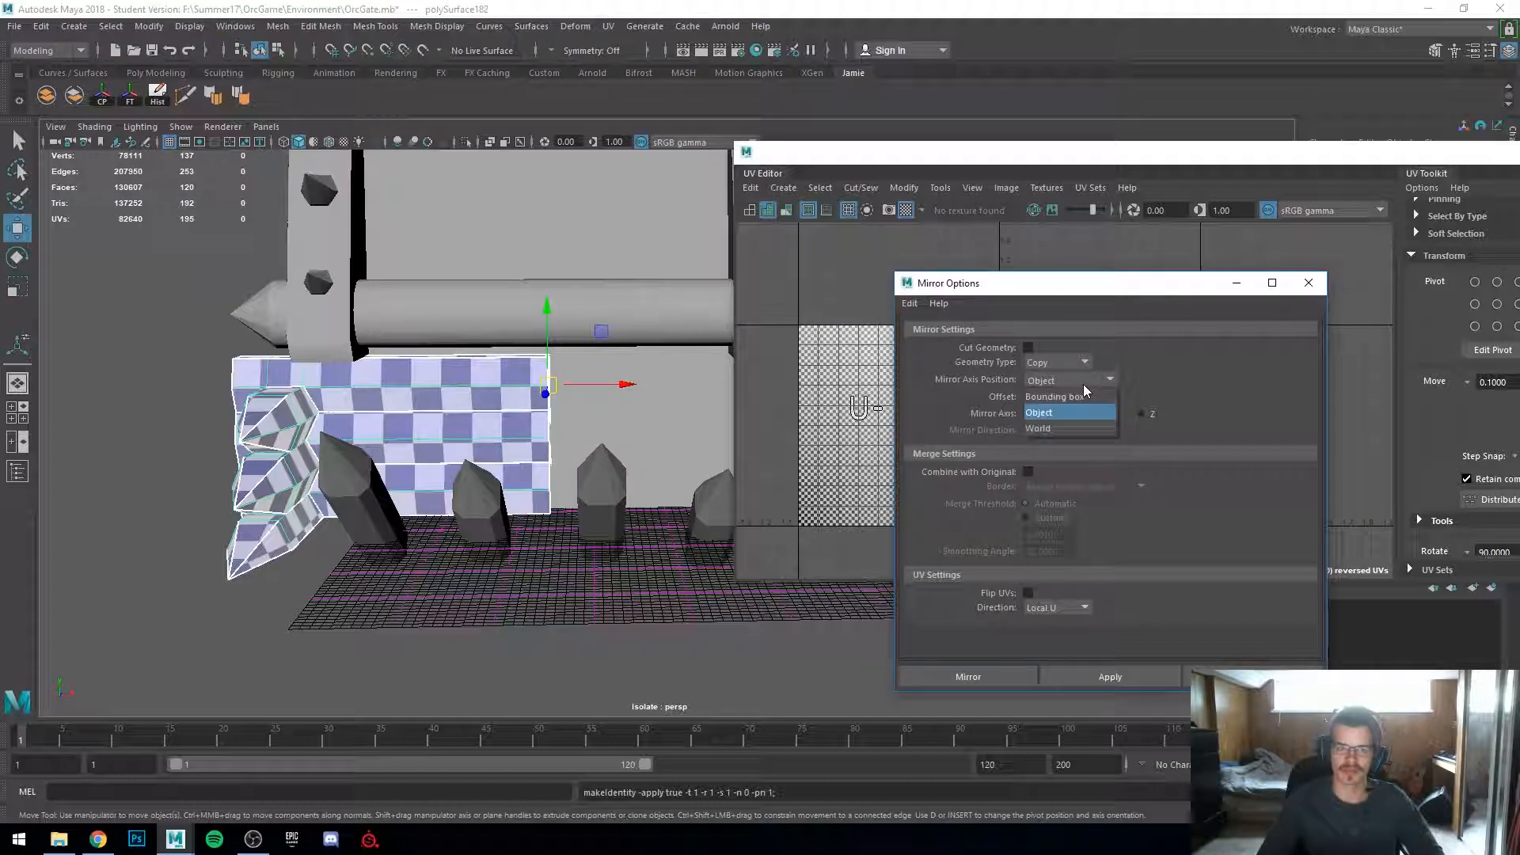
click(1081, 382)
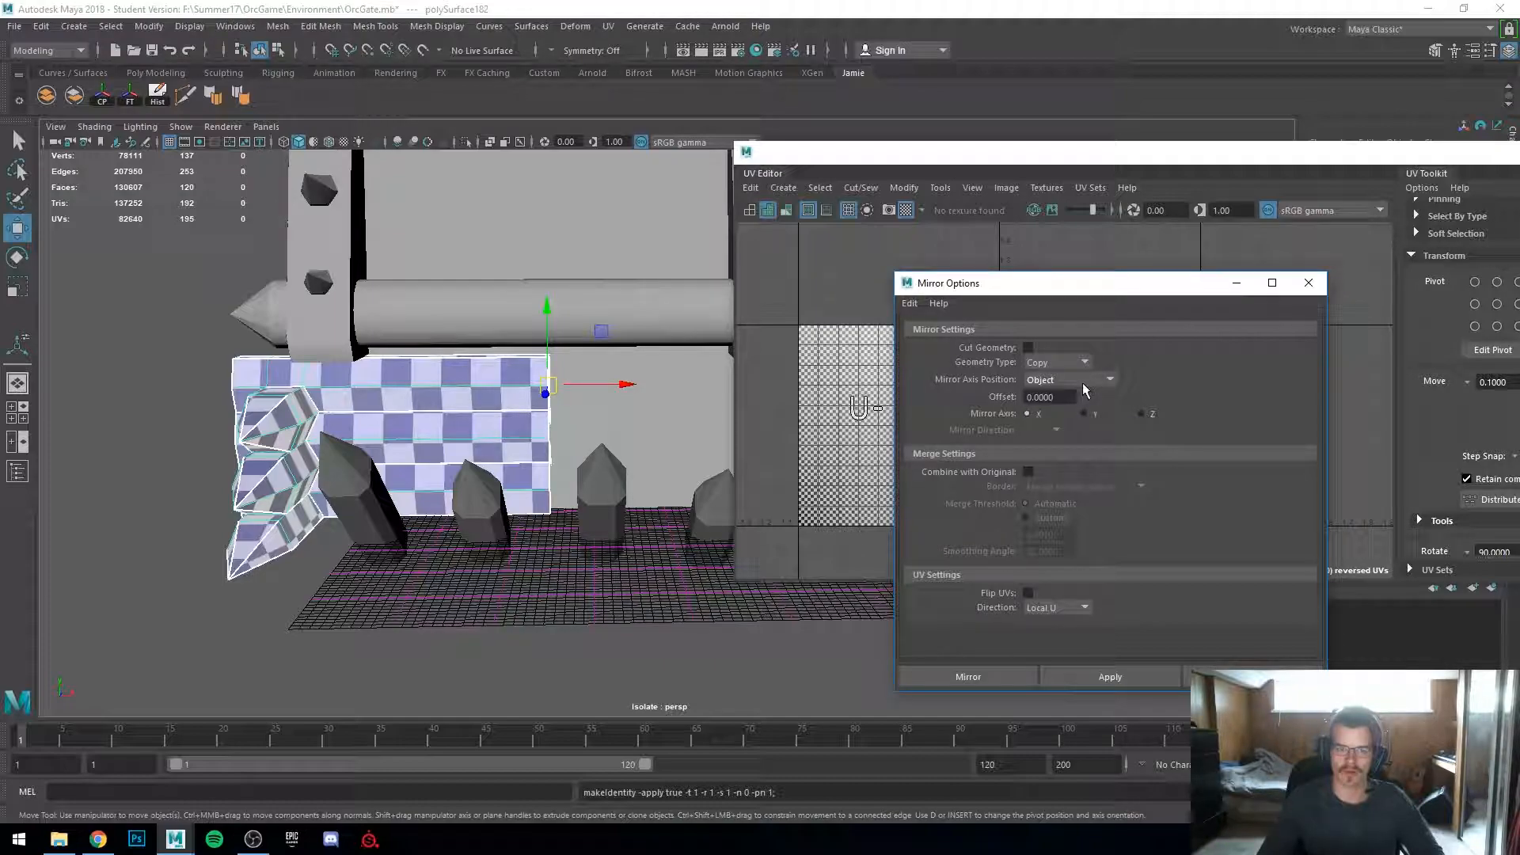
click(1027, 472)
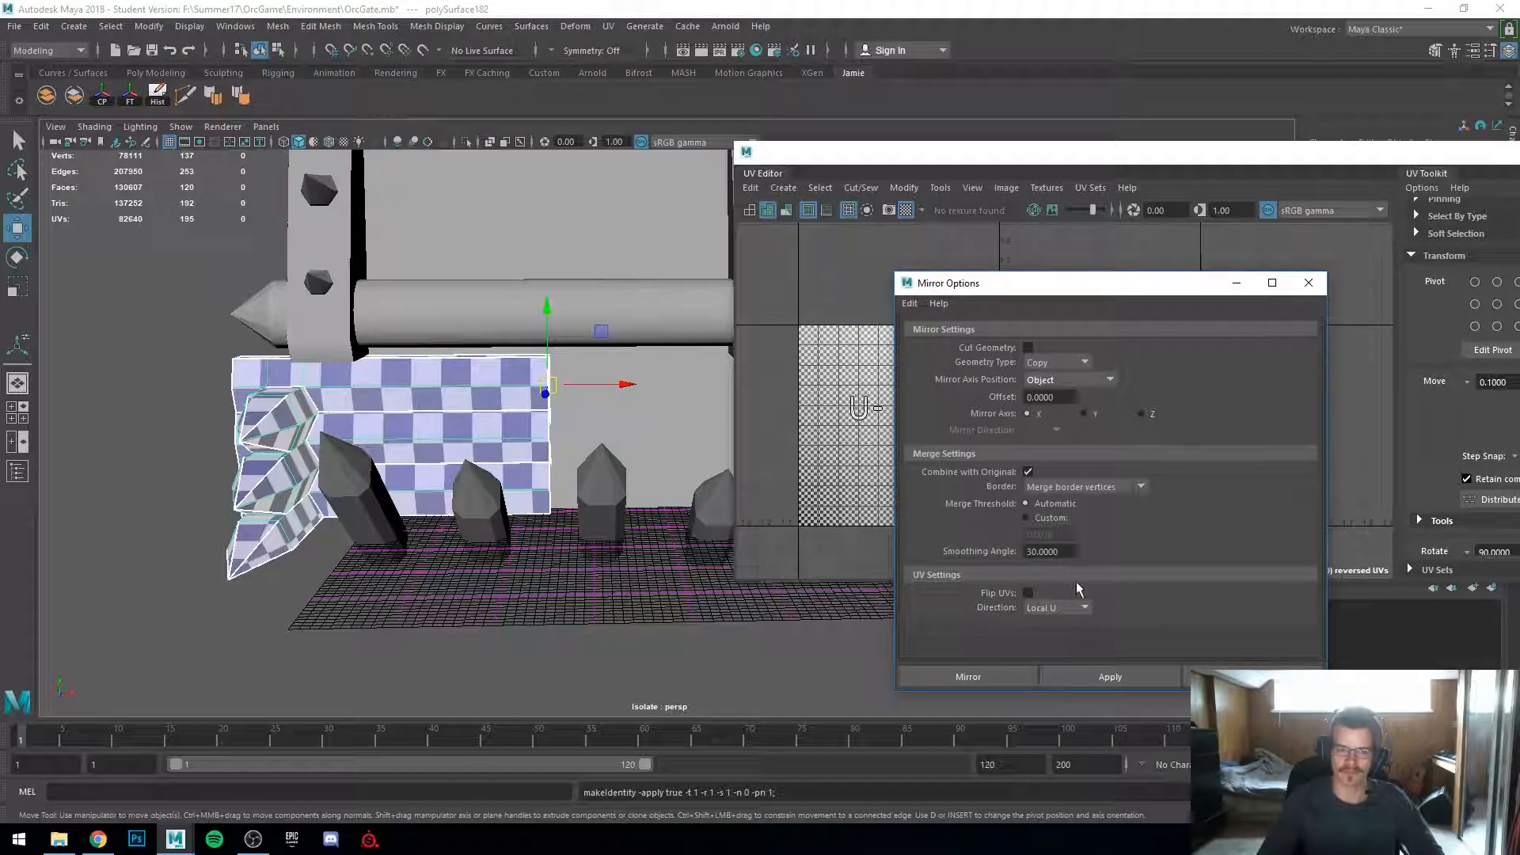
click(1108, 677)
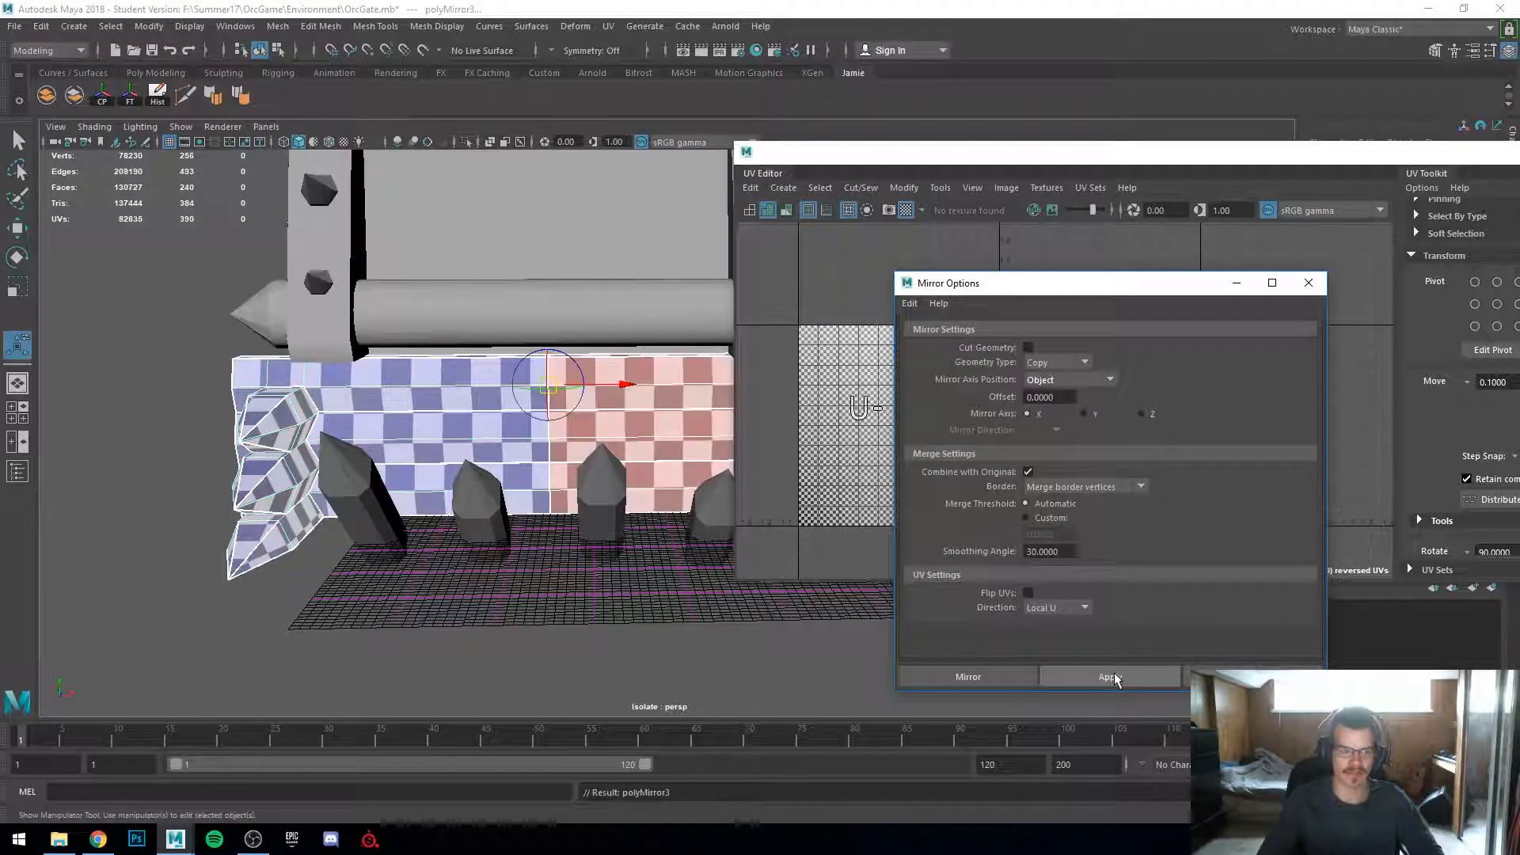
click(582, 608)
click(540, 476)
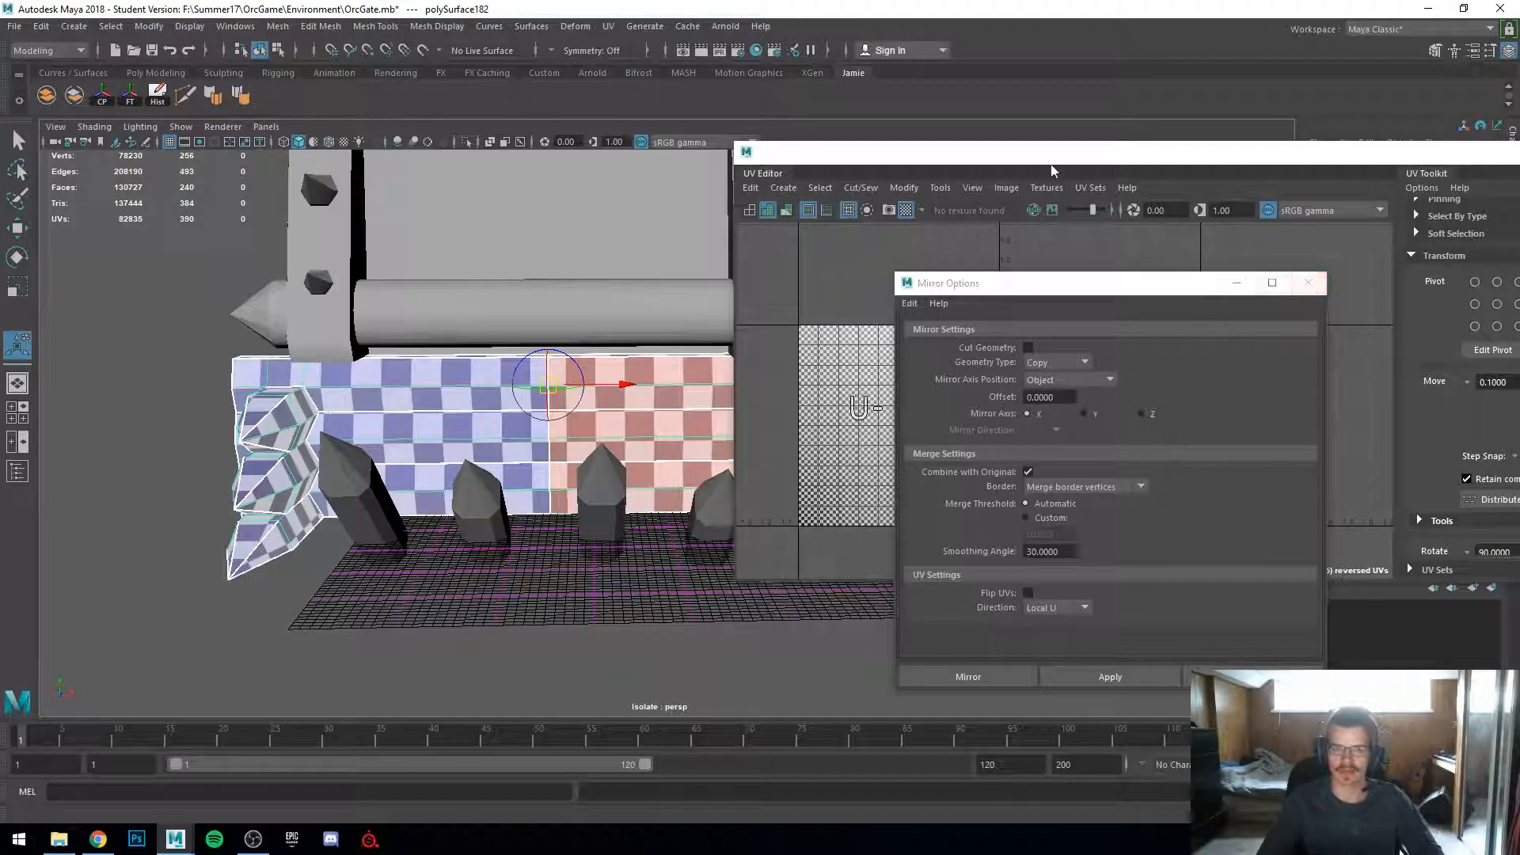
double_click(1021, 150)
alt+middle_drag(491, 518, 811, 463)
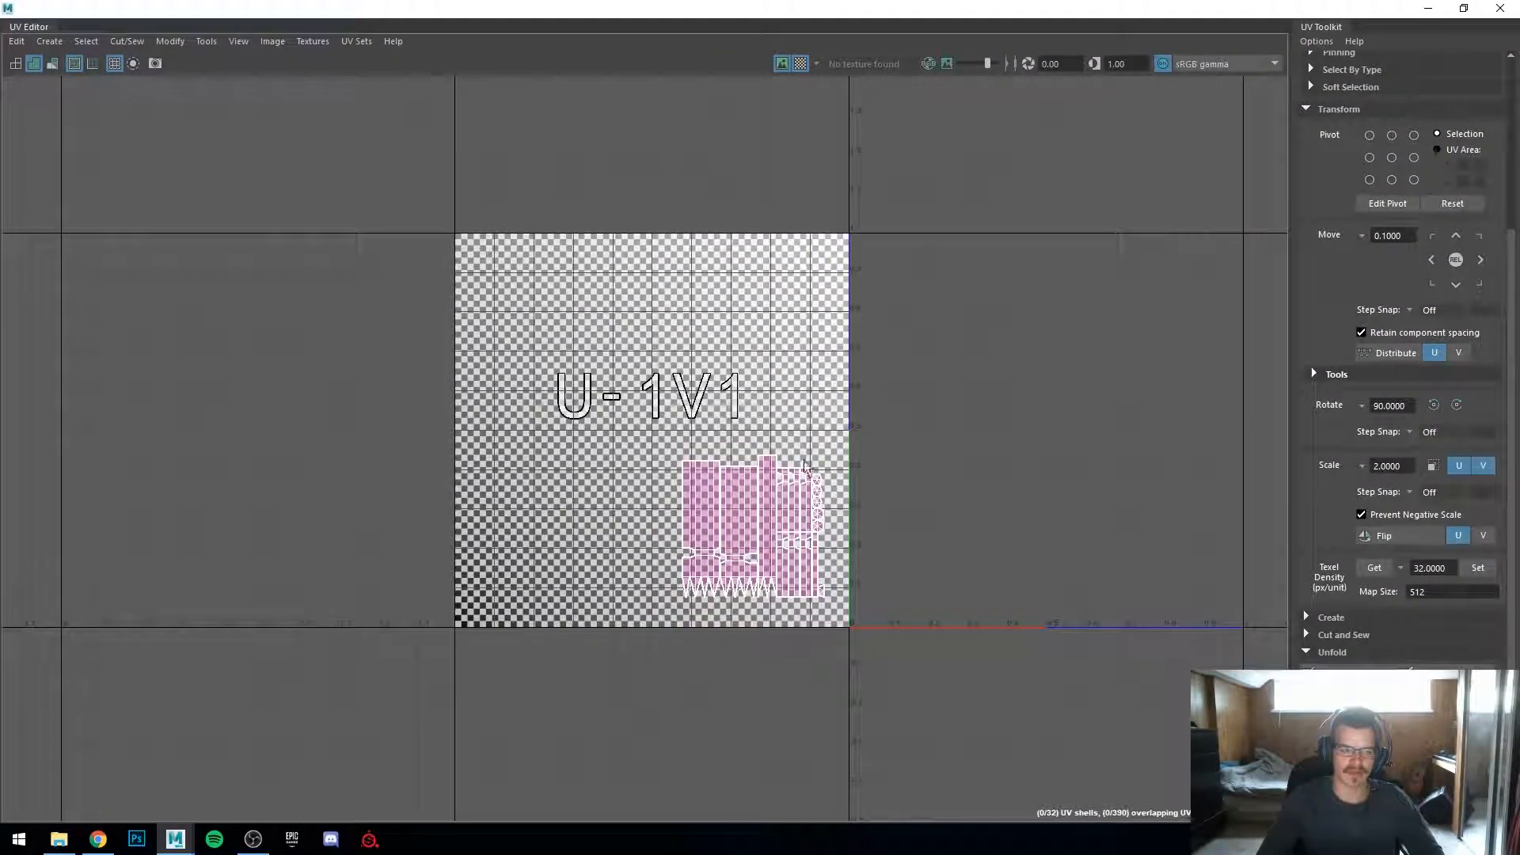
drag(828, 8, 1185, 184)
key(ctrl+z)
key(ctrl+z)
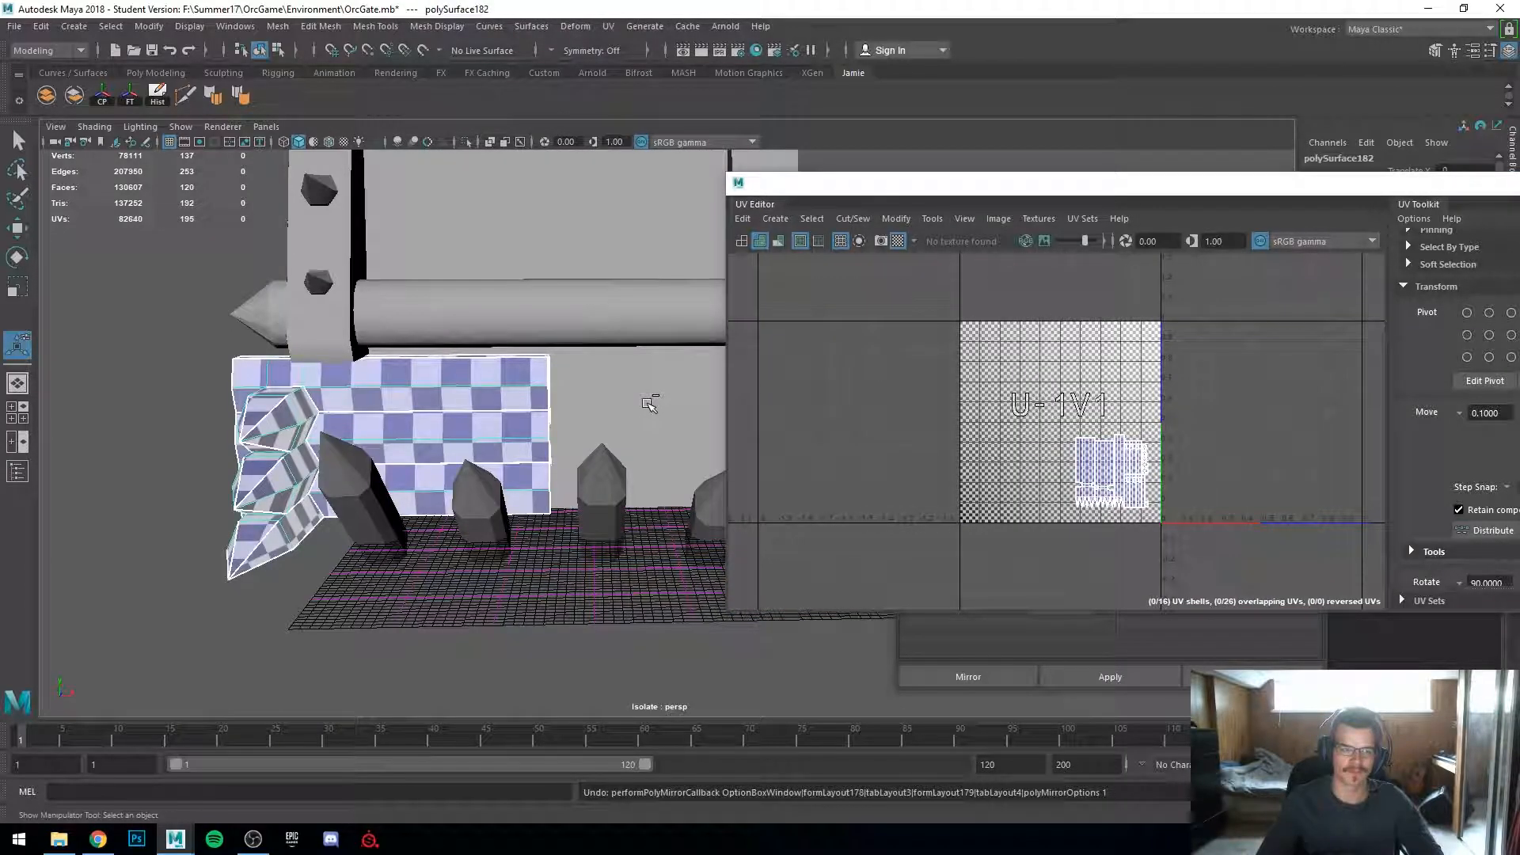
Step: Try mirroring the log piece as a separate copy without combining, then undo it
click(1064, 659)
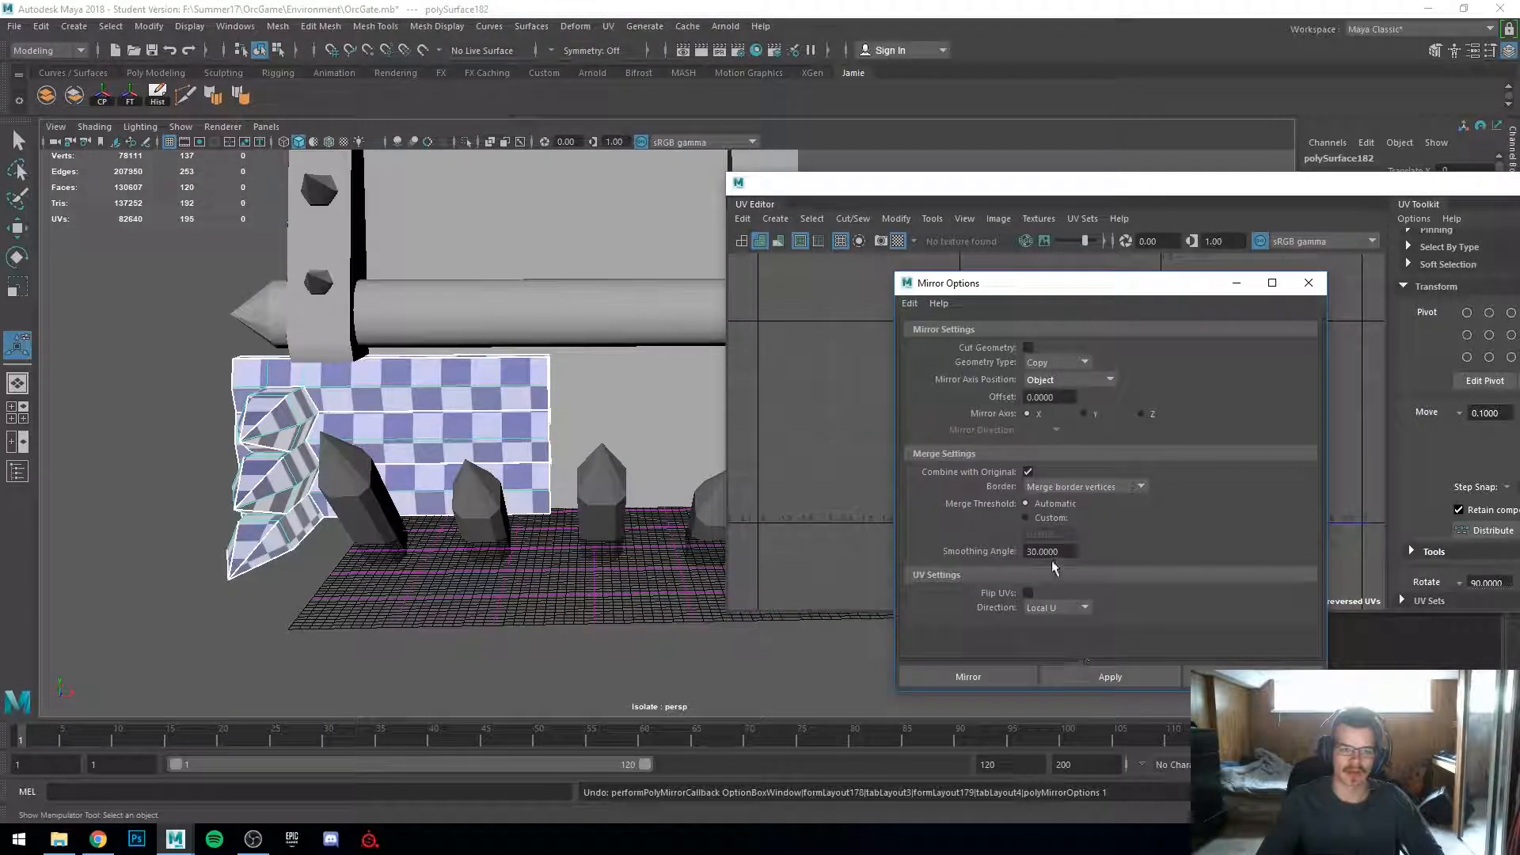
click(1027, 471)
click(1109, 676)
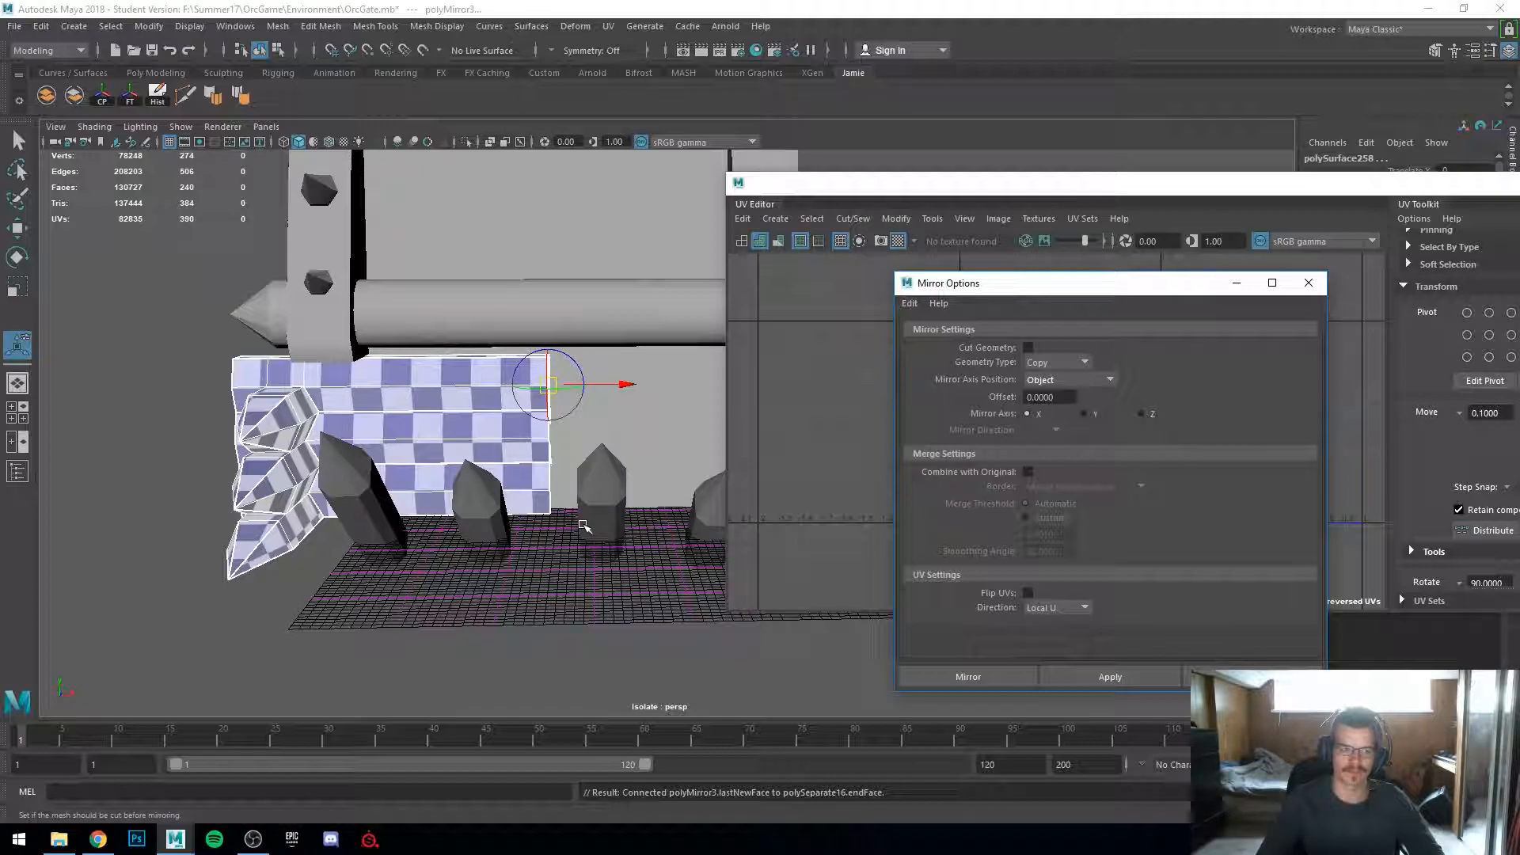
alt+drag(586, 548, 542, 556)
key(ctrl+z)
alt+drag(468, 516, 509, 448)
key(w)
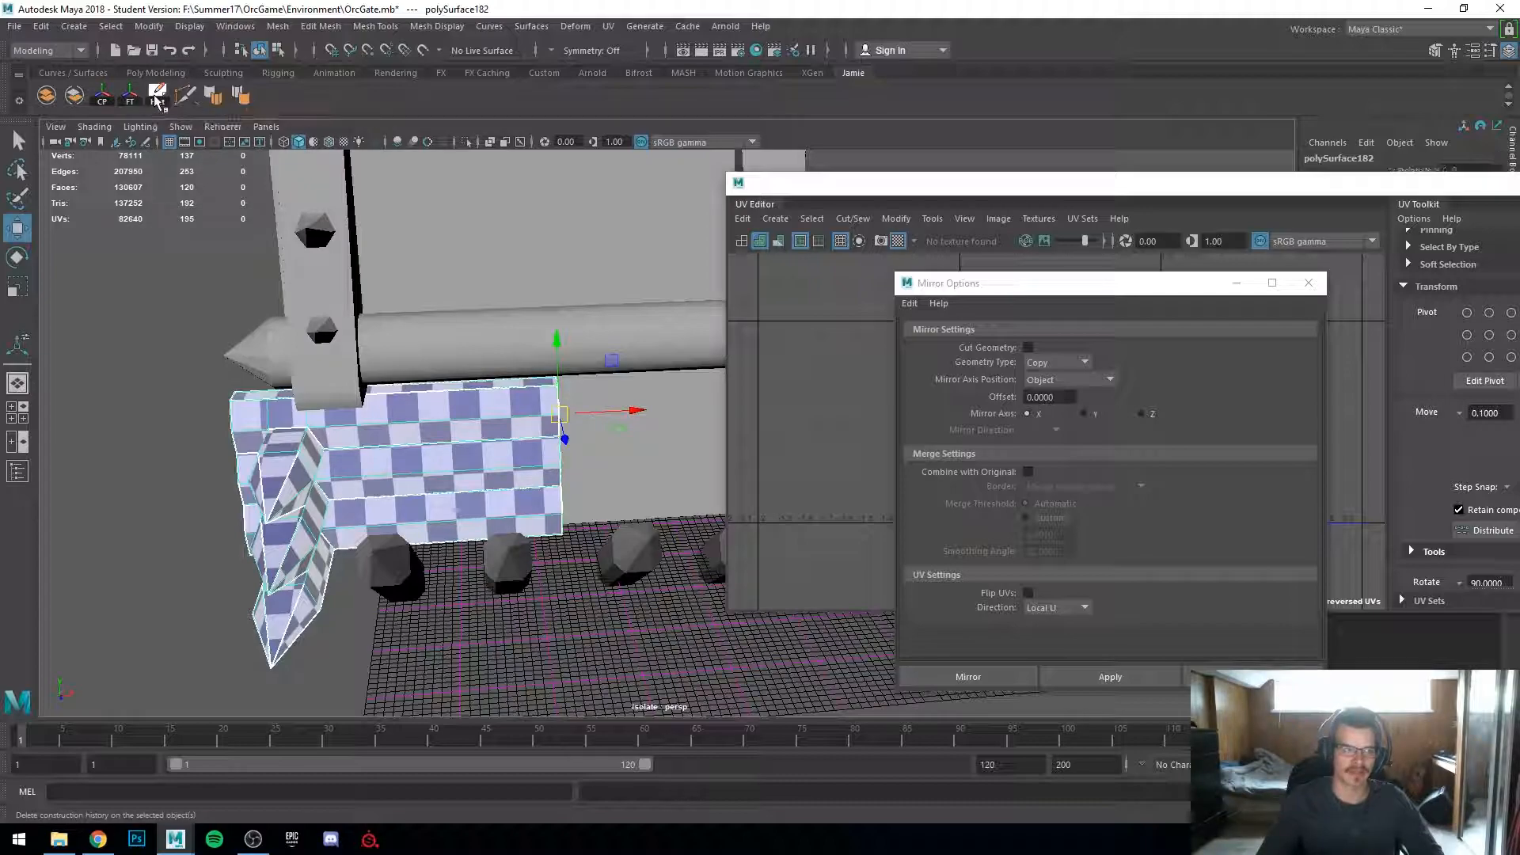
Step: Delete the log piece's history and mirror it again as a separate copy, then undo those changes
click(125, 97)
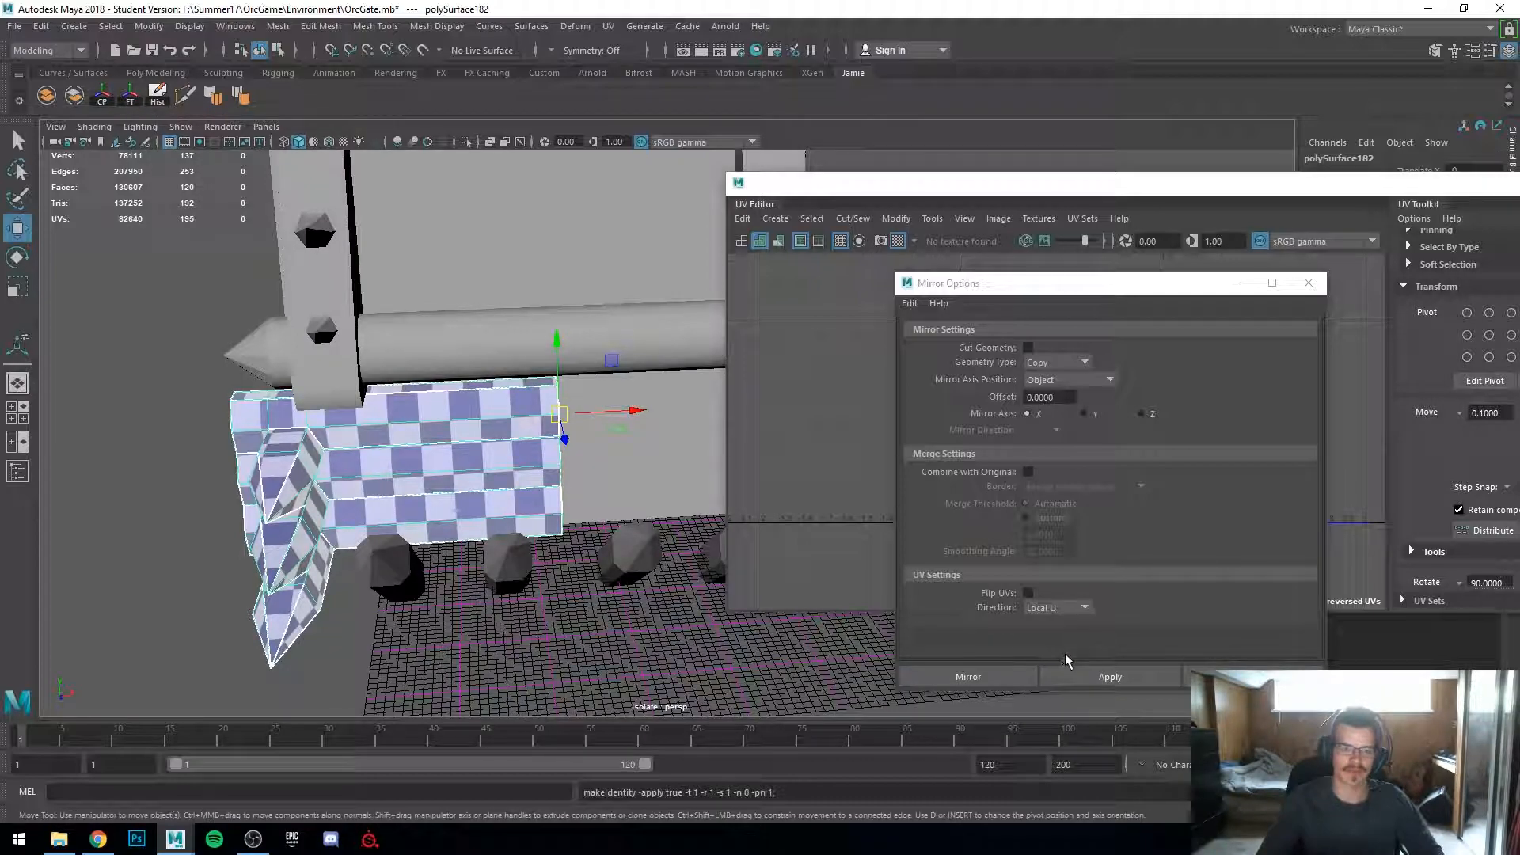
click(1108, 677)
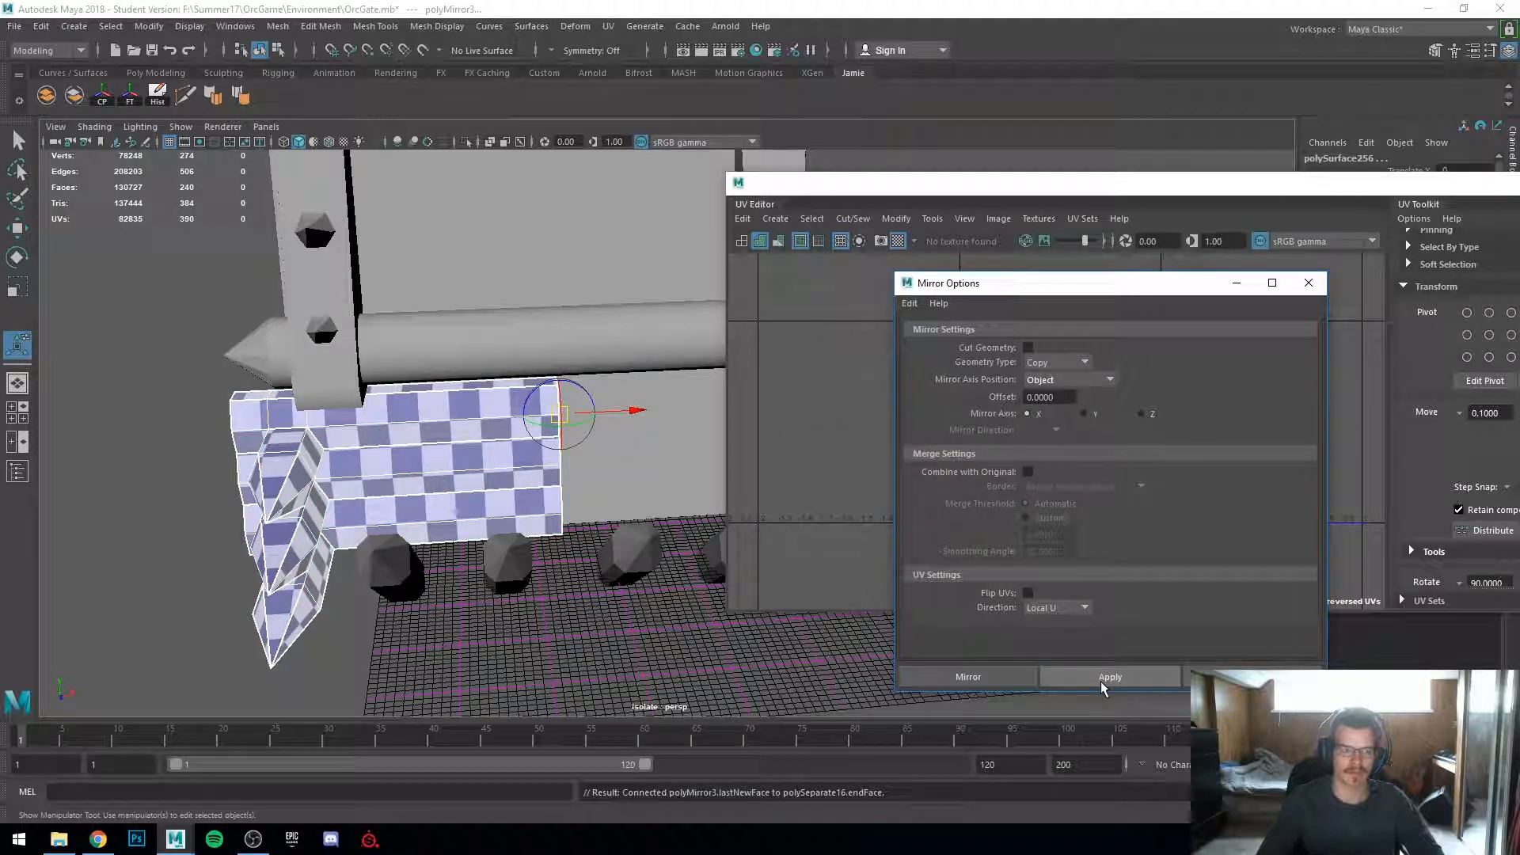
alt+drag(348, 507, 599, 419)
key(w)
click(438, 435)
click(532, 617)
click(484, 447)
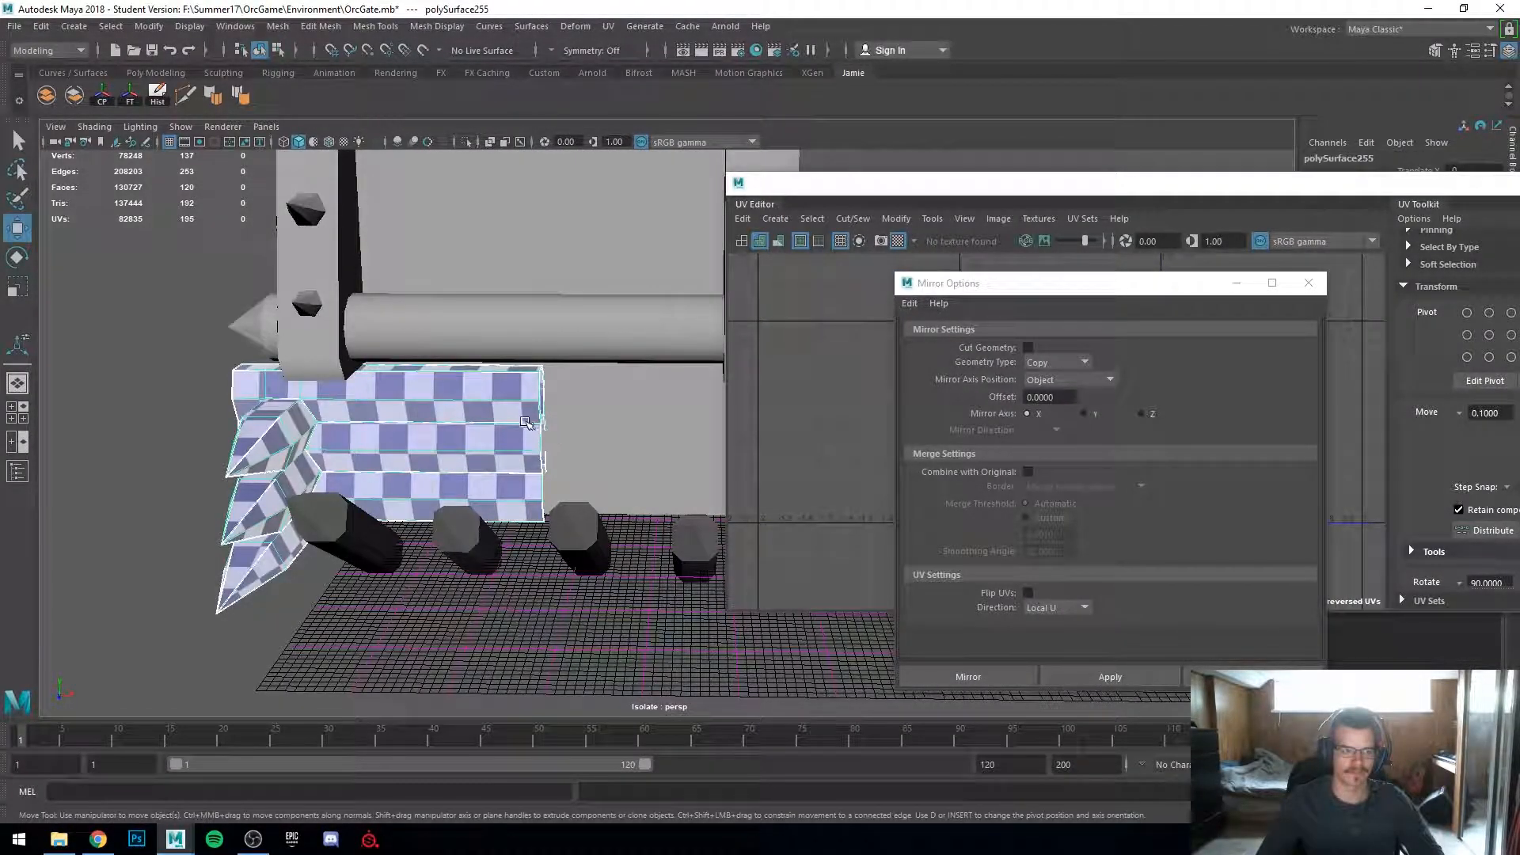
scroll(527, 420, down, 7)
alt+middle_drag(630, 499, 384, 415)
key(ctrl+z)
key(ctrl+z)
key(ctrl+z)
key(ctrl+z)
key(ctrl+z)
key(ctrl+z)
key(ctrl+z)
Step: Mirror the log piece across X about its object pivot with Combine with Original enabled
alt+middle_drag(230, 523, 583, 523)
scroll(583, 523, up, 4)
click(522, 532)
click(366, 486)
key(f)
alt+drag(478, 529, 519, 526)
alt+middle_drag(519, 525, 267, 522)
click(1028, 471)
click(1113, 671)
Step: Select the mirrored half's faces and move their UV shells upward so they no longer overlap the original shells
alt+drag(475, 489, 503, 383)
scroll(655, 610, down, 3)
right_drag(503, 383, 605, 420)
scroll(585, 412, down, 5)
drag(579, 326, 765, 596)
key(w)
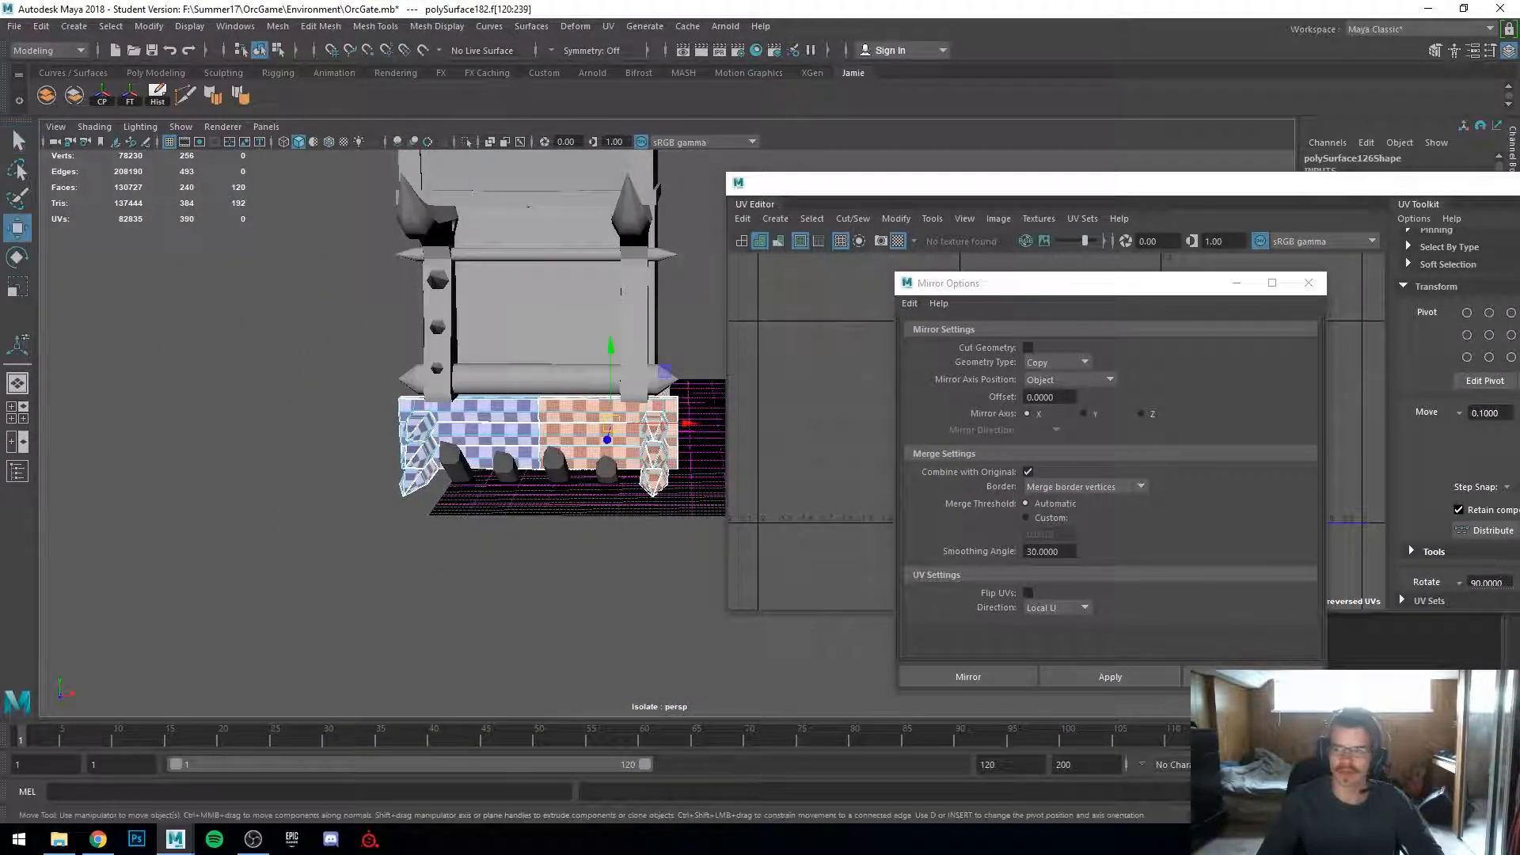
drag(1211, 183, 1136, 131)
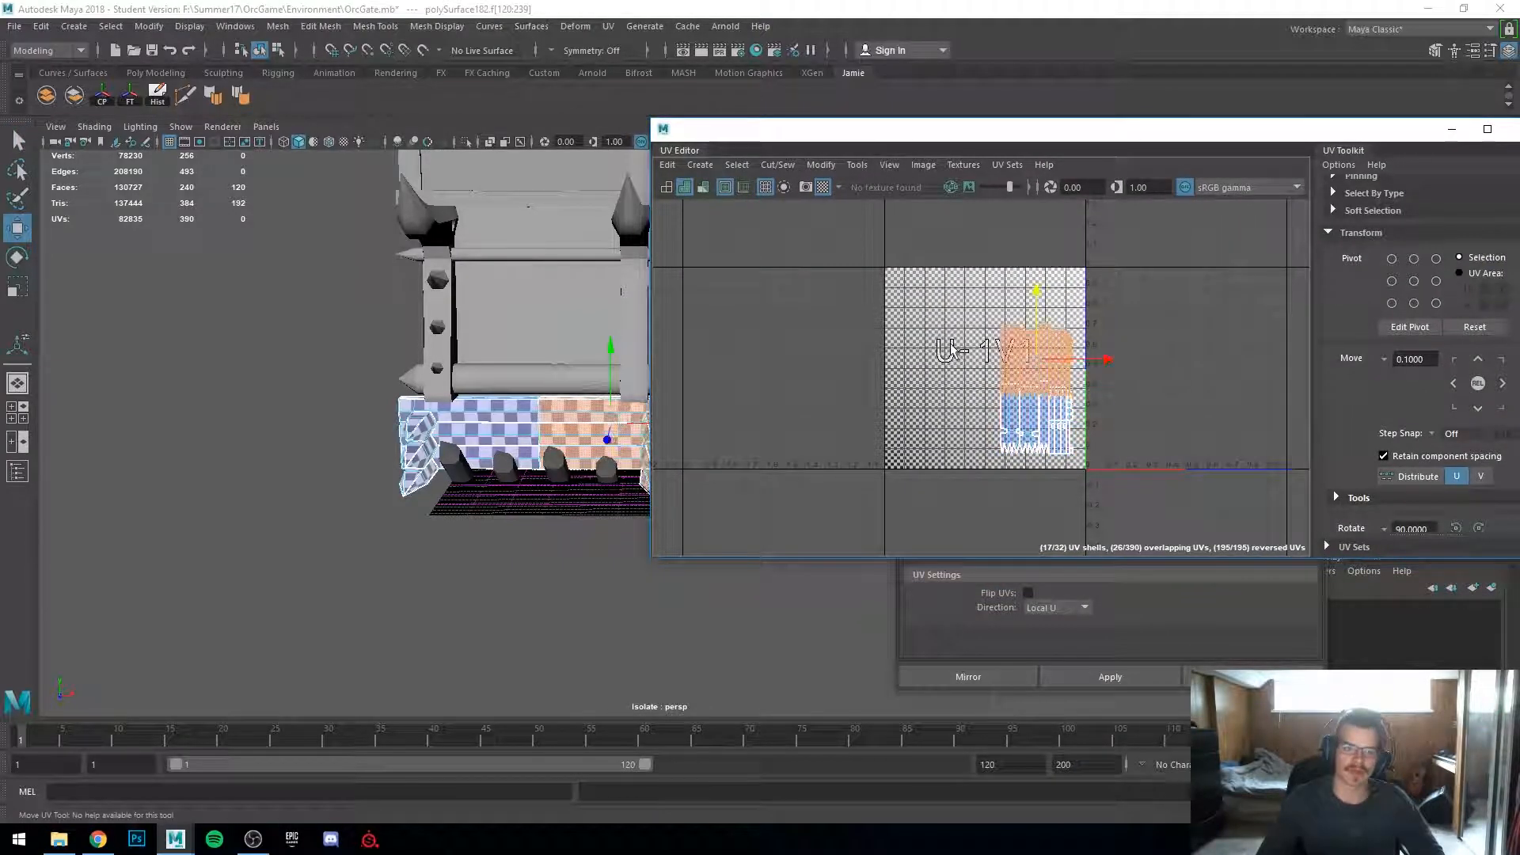
drag(1028, 352, 1032, 330)
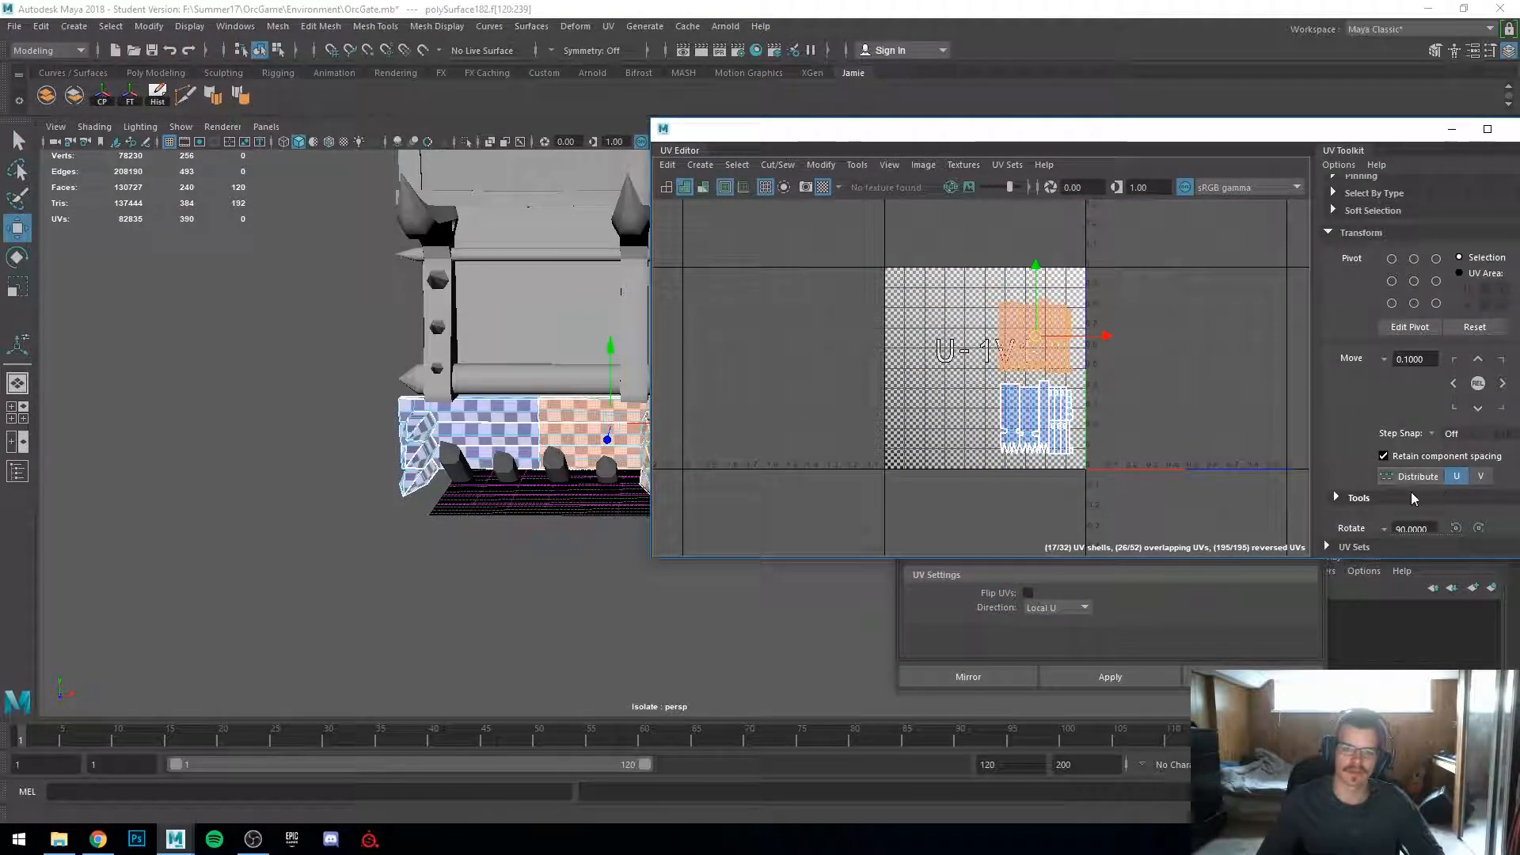
Step: Try repositioning the mirrored UV shells in the UV editor, then undo those moves
scroll(1415, 497, down, 4)
click(1406, 373)
key(f)
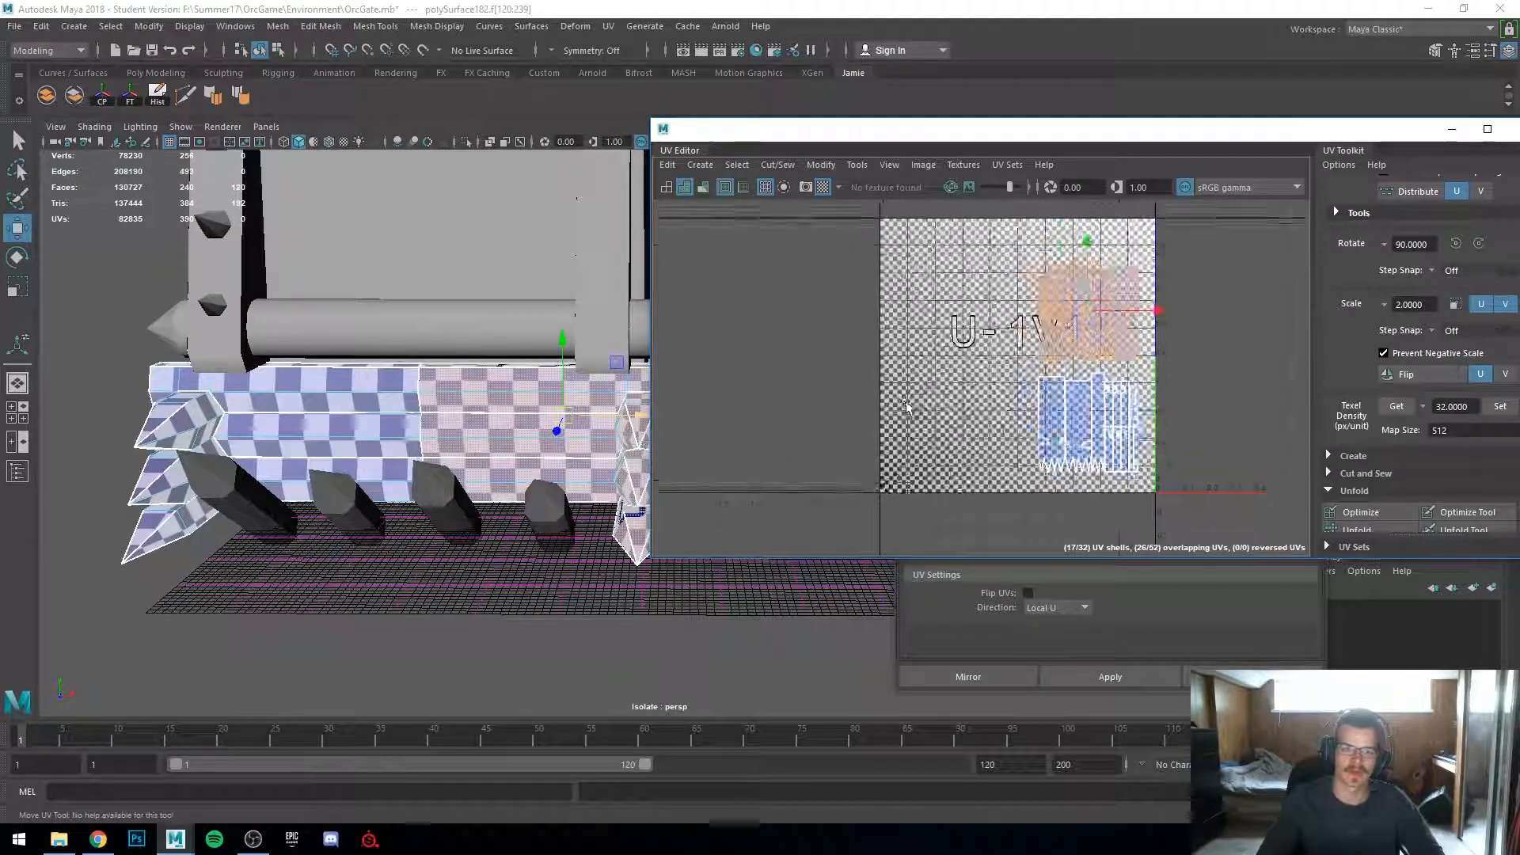
drag(1125, 344, 1128, 353)
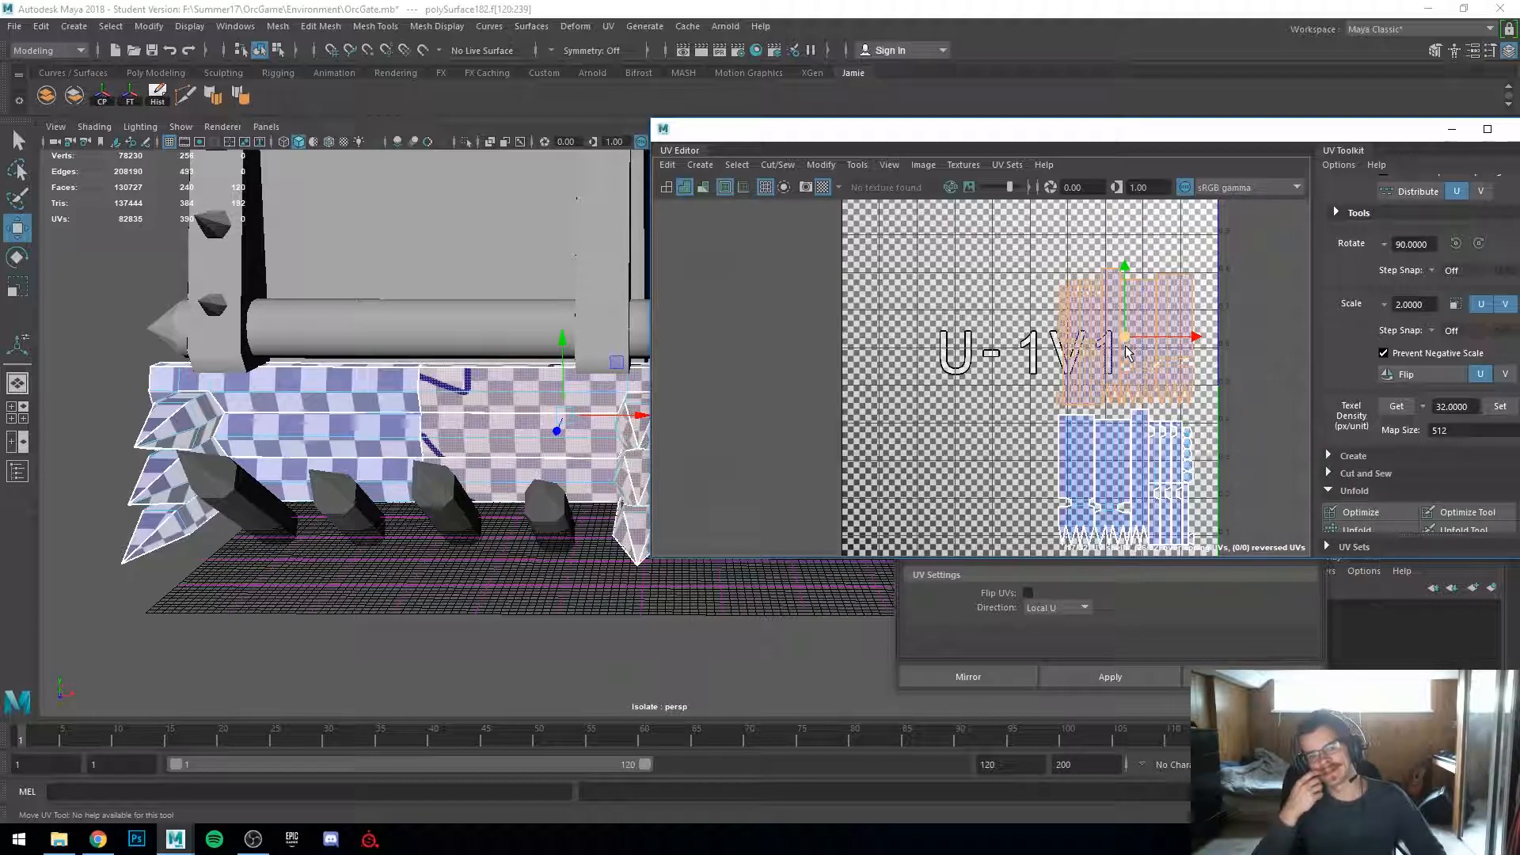
scroll(1128, 352, up, 2)
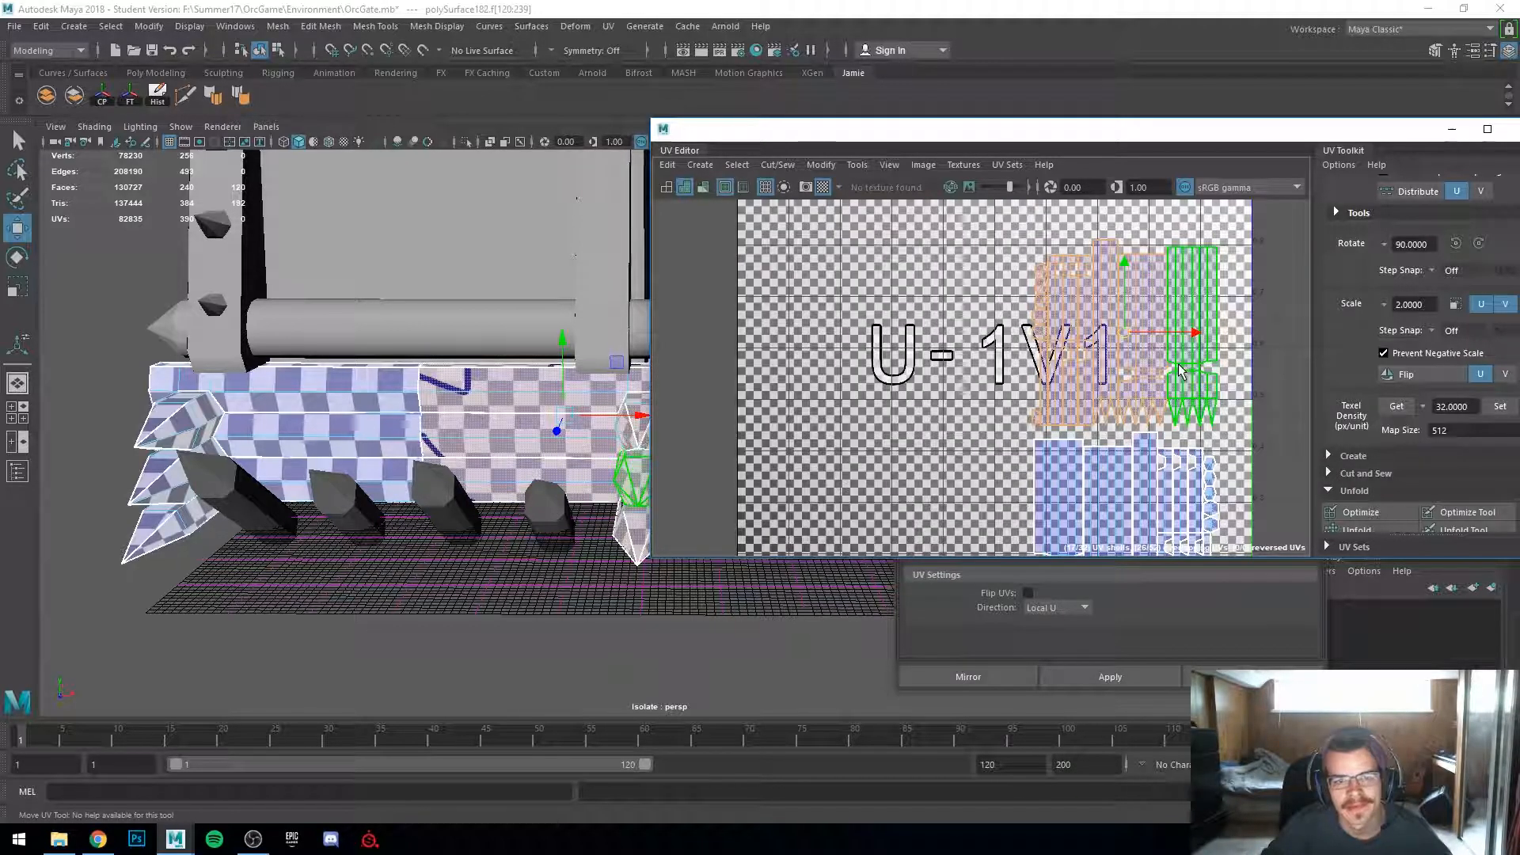
alt+middle_drag(1183, 372, 1191, 336)
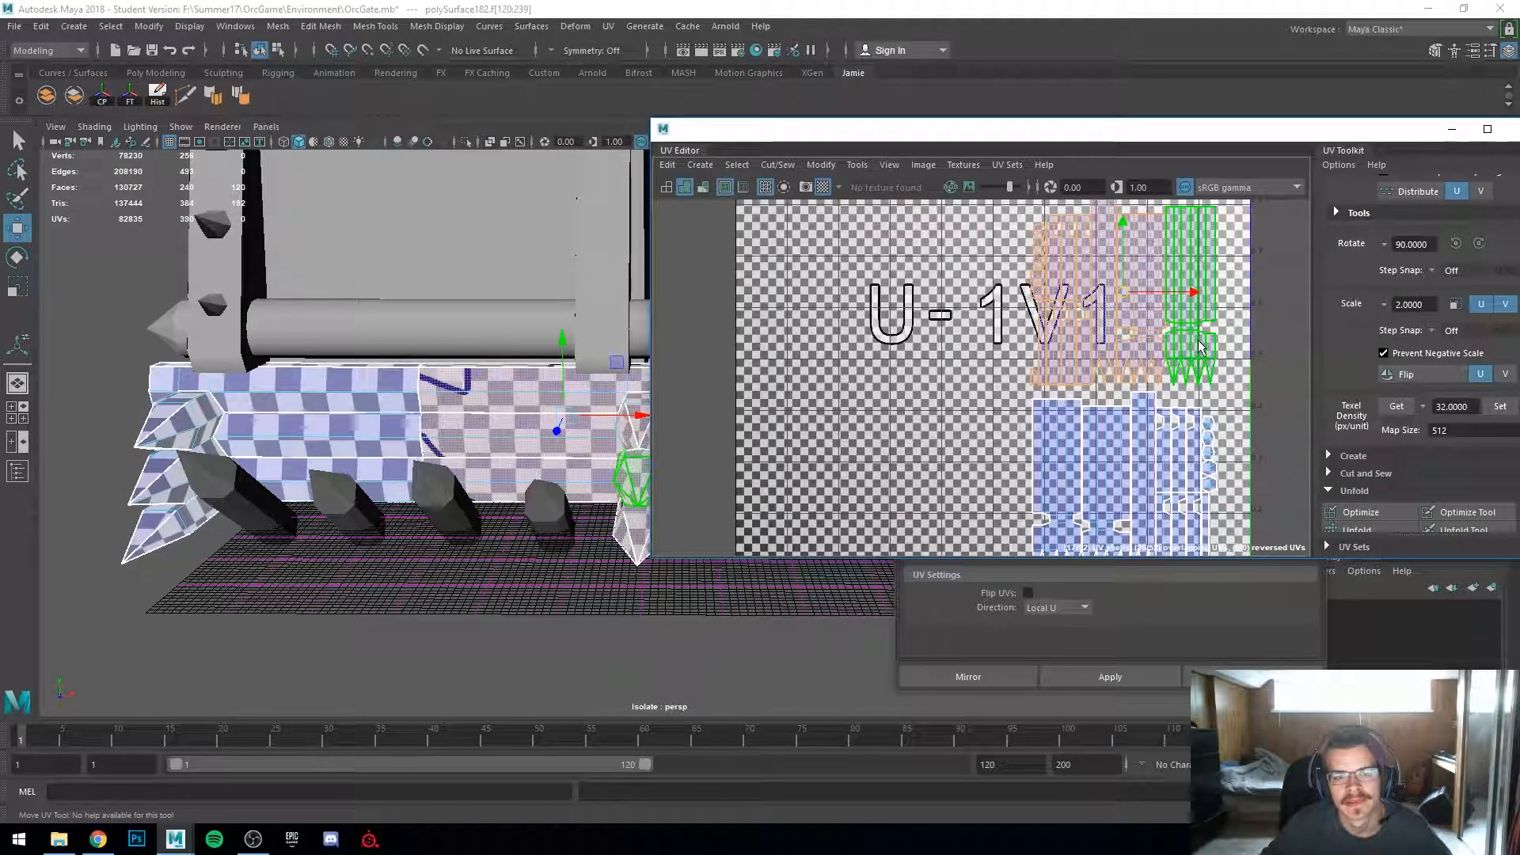
click(1199, 347)
key(x)
drag(1190, 226, 966, 404)
click(1057, 467)
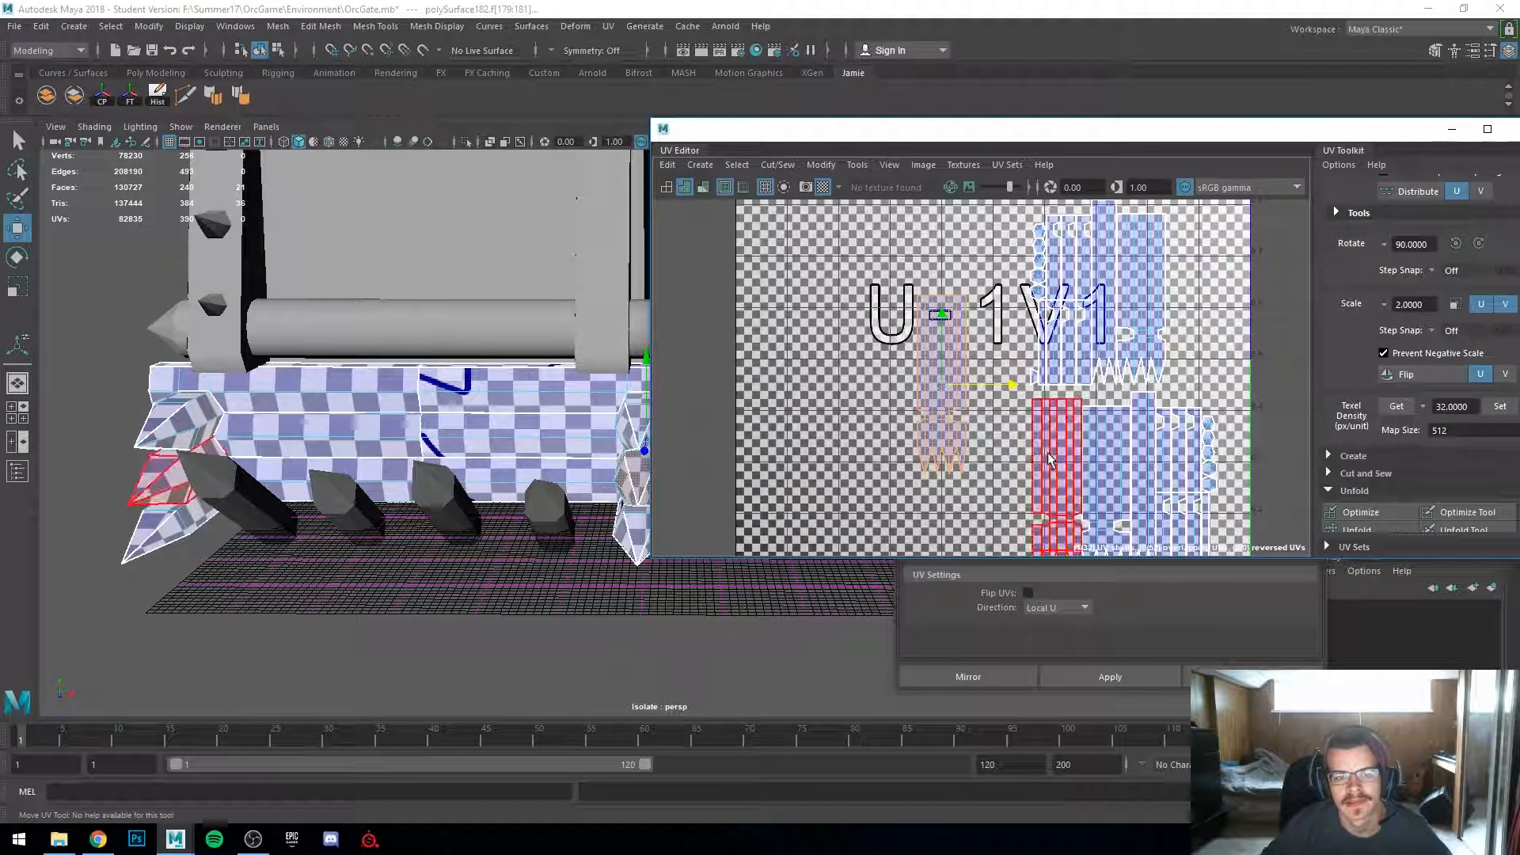
click(1108, 489)
drag(1174, 490, 952, 383)
mouse_move(943, 315)
mouse_down()
mouse_move(942, 290)
mouse_move(943, 339)
mouse_move(943, 316)
mouse_up()
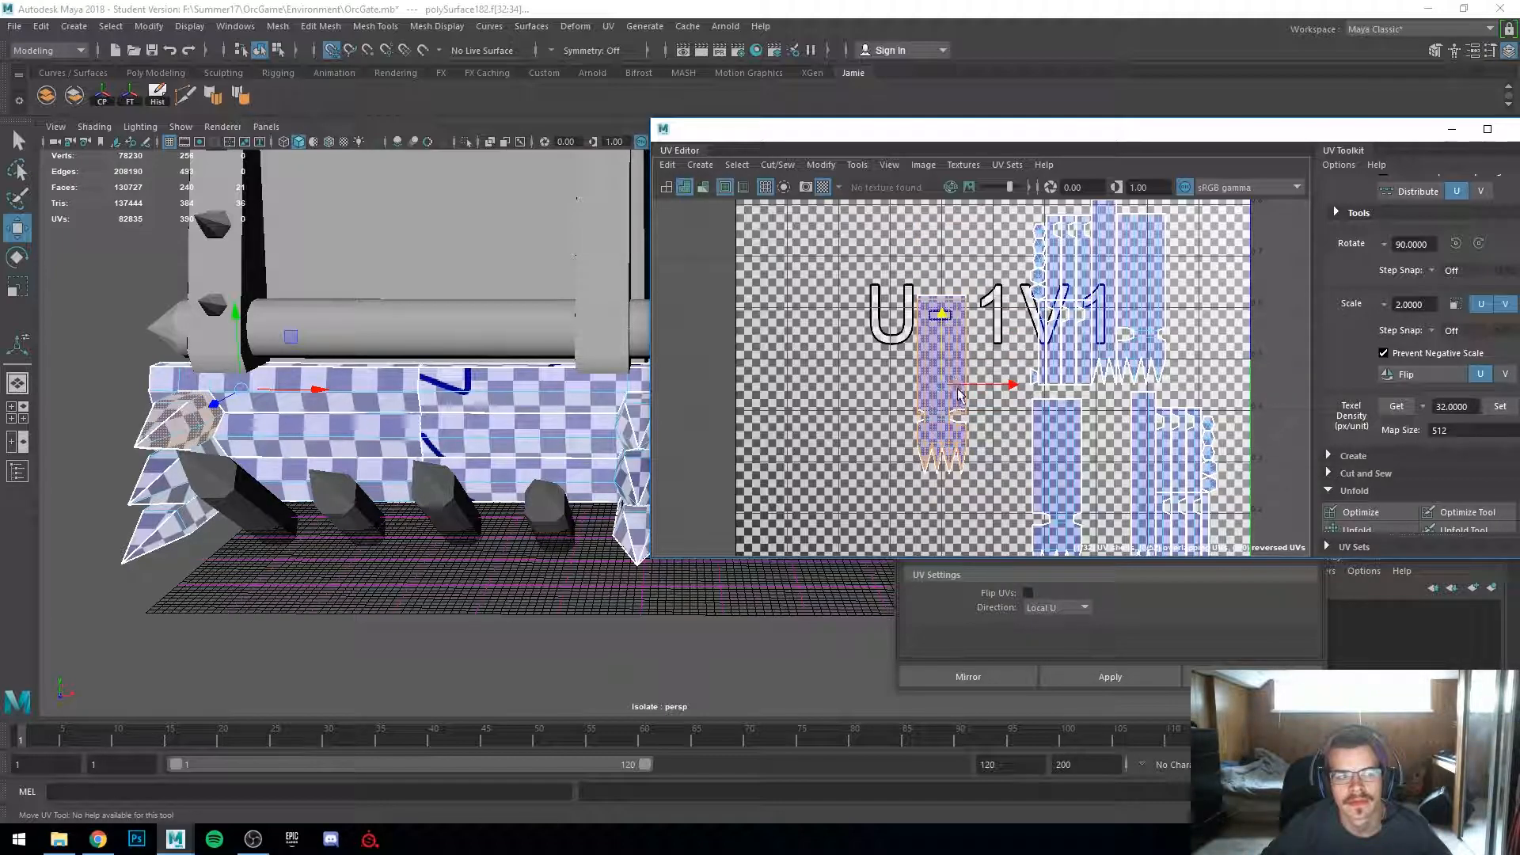
key(f)
scroll(959, 474, down, 3)
alt+middle_drag(946, 388, 995, 474)
key(x)
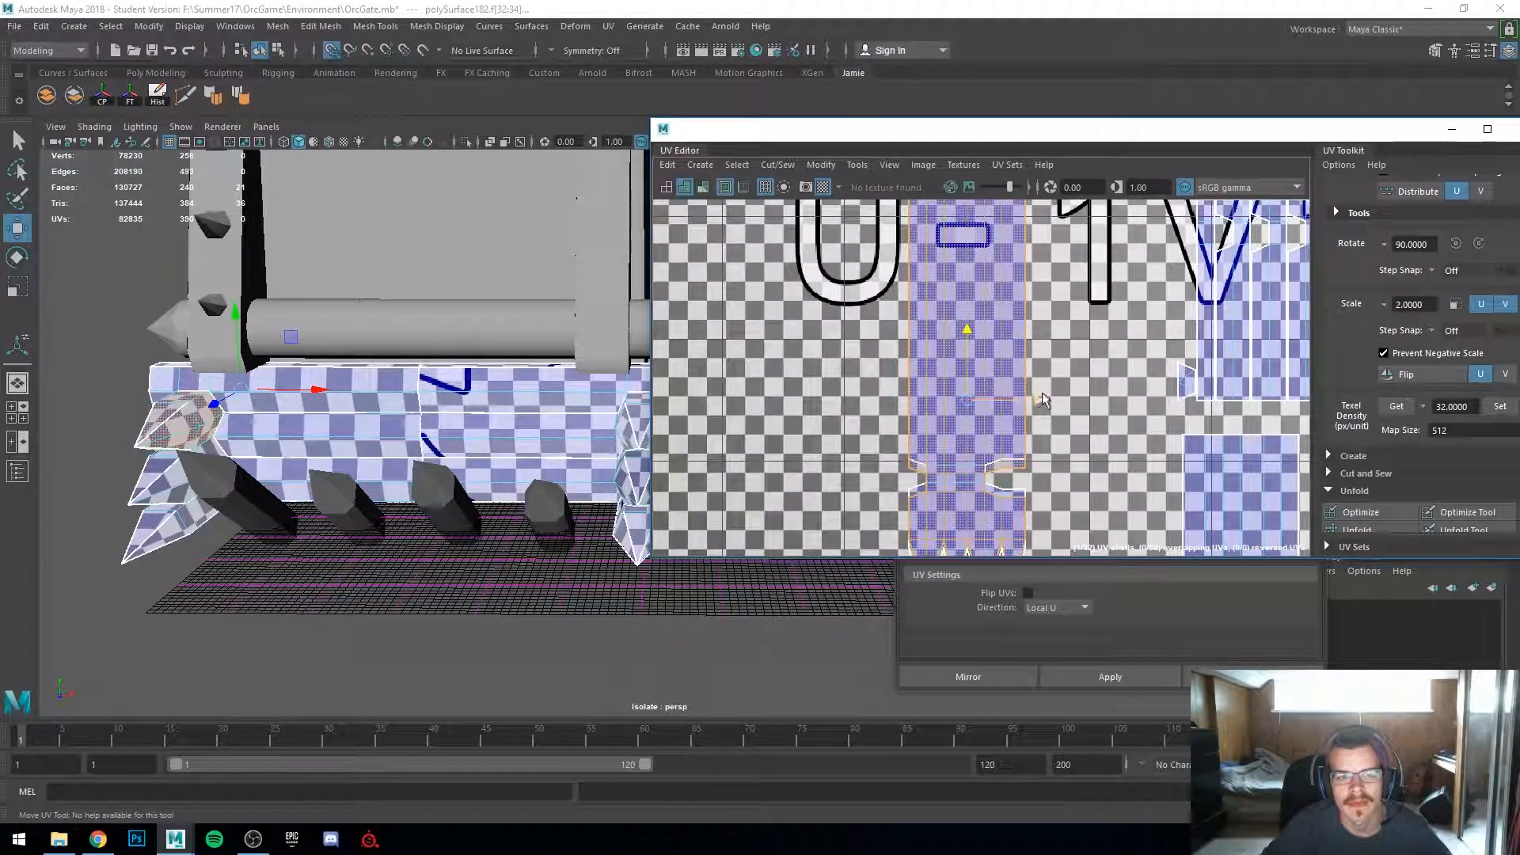
drag(1038, 400, 918, 399)
click(959, 388)
drag(1035, 393, 871, 387)
drag(844, 331, 850, 373)
key(ctrl+z)
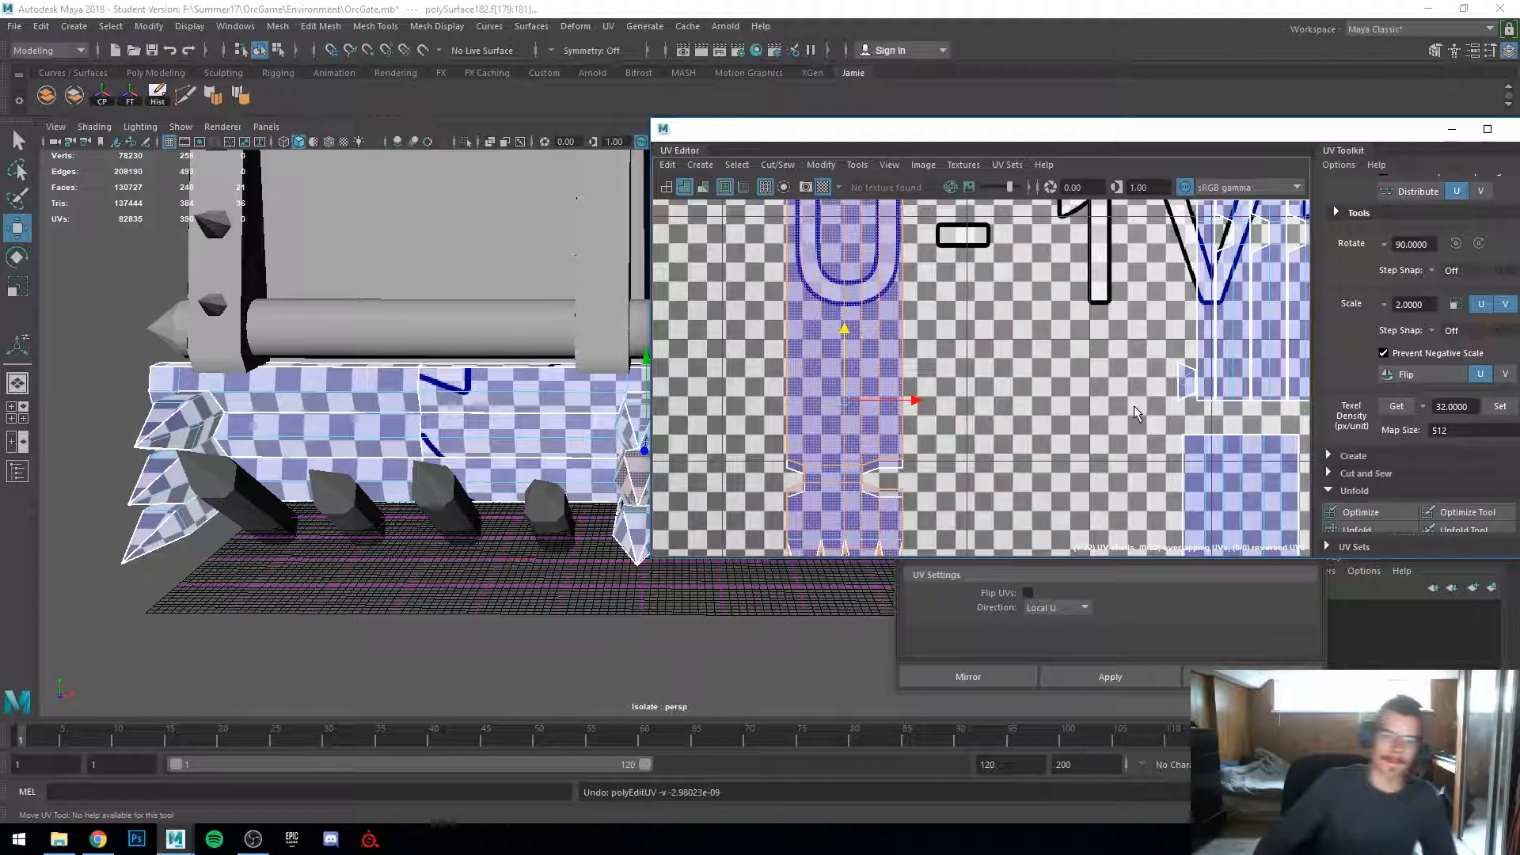
key(ctrl+z)
key(ctrl+z)
key(ctrl+z)
scroll(1091, 356, down, 3)
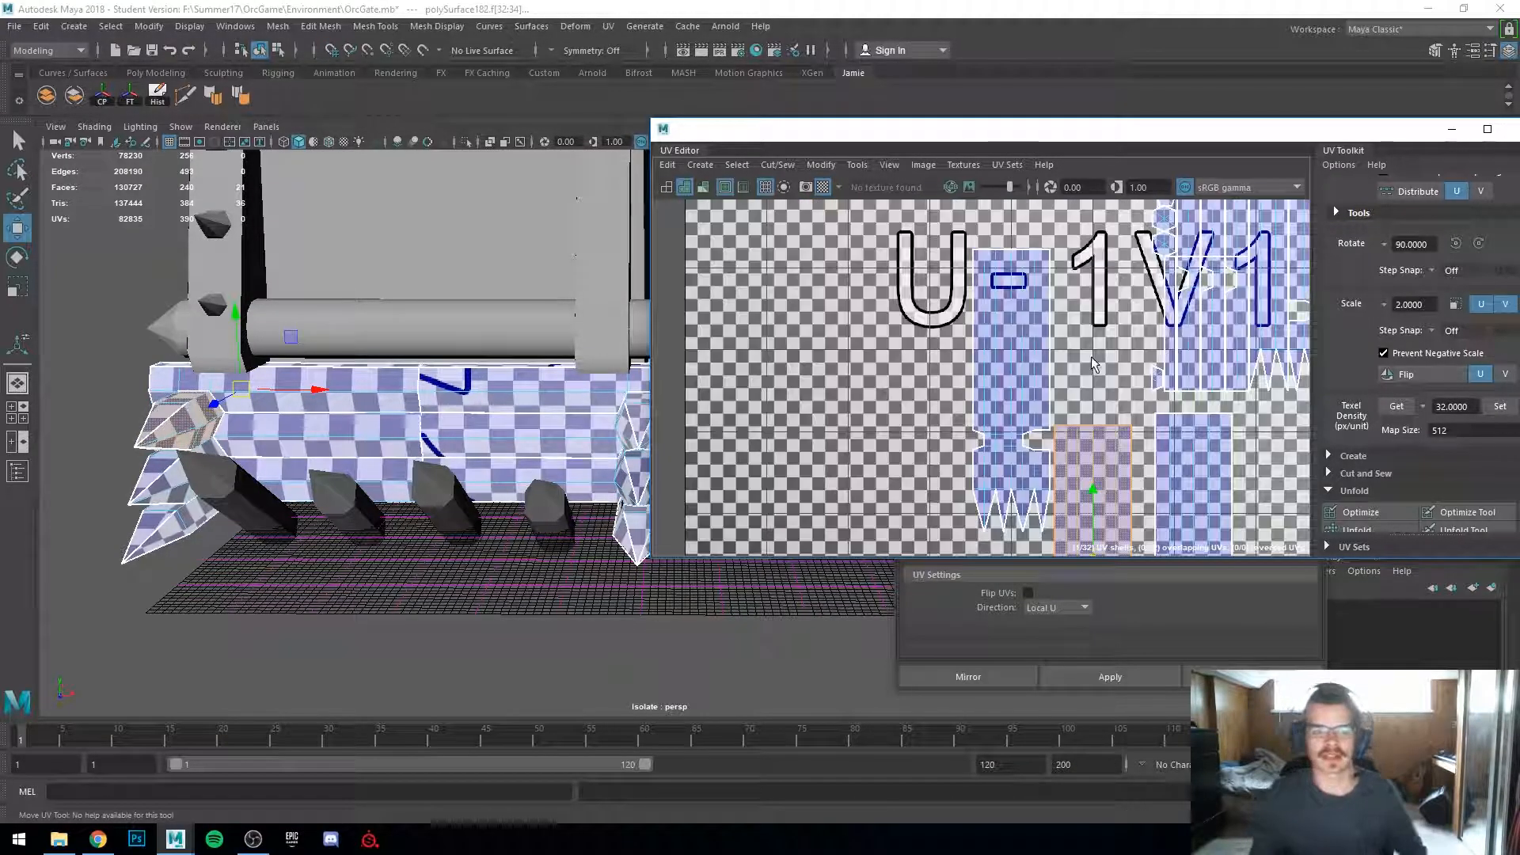
scroll(1091, 364, down, 2)
key(ctrl+z)
key(ctrl+z)
key(ctrl+z)
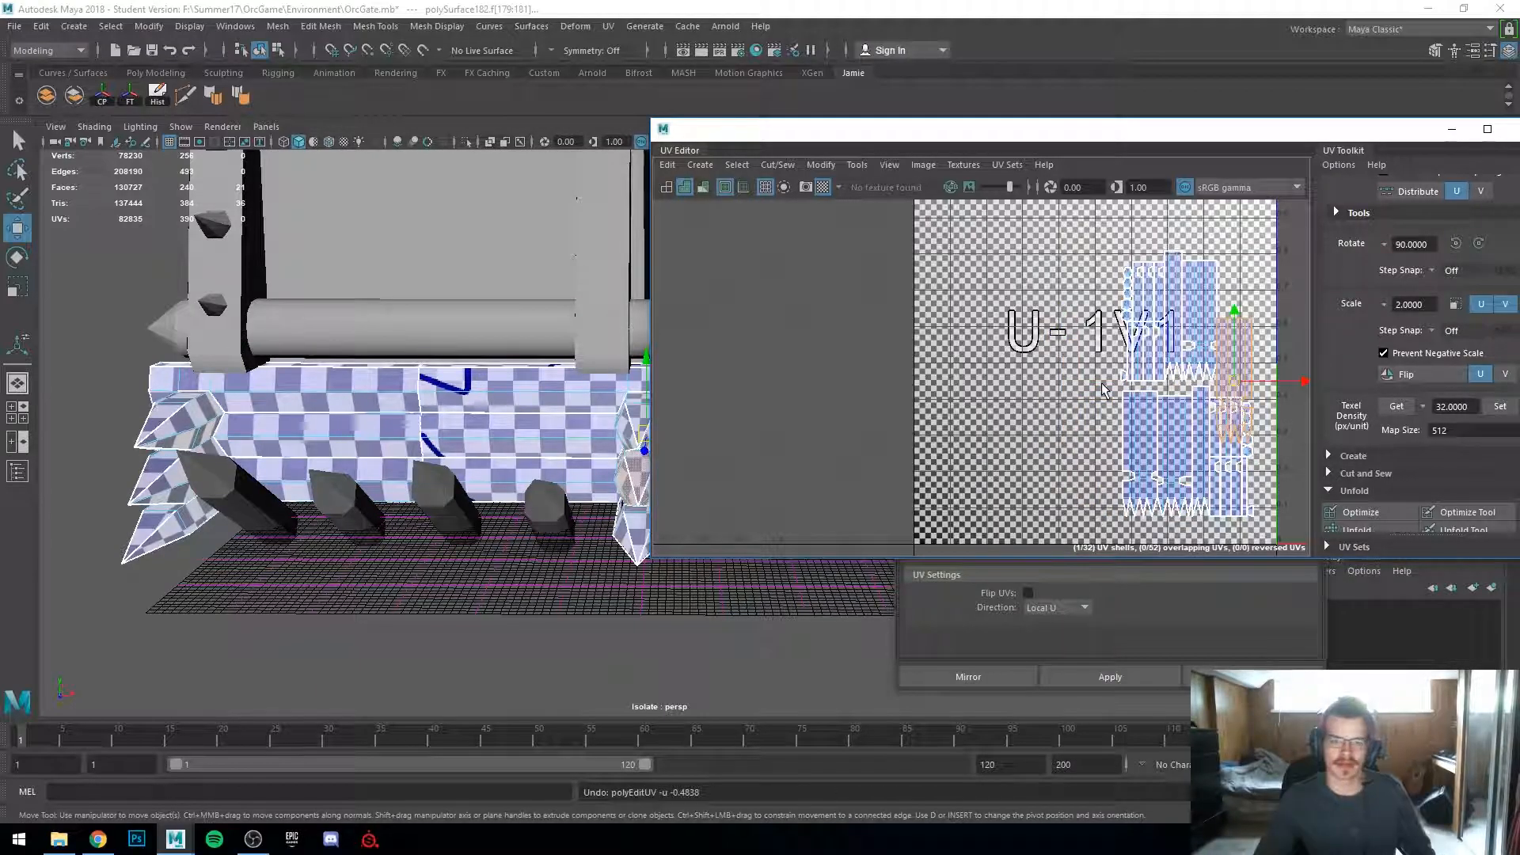
key(ctrl+z)
Step: Orbit around the gate to inspect the mirrored log piece's checker pattern
scroll(462, 426, down, 3)
alt+drag(467, 457, 404, 434)
scroll(467, 457, up, 4)
alt+drag(495, 453, 584, 443)
scroll(467, 419, up, 3)
alt+drag(467, 419, 495, 417)
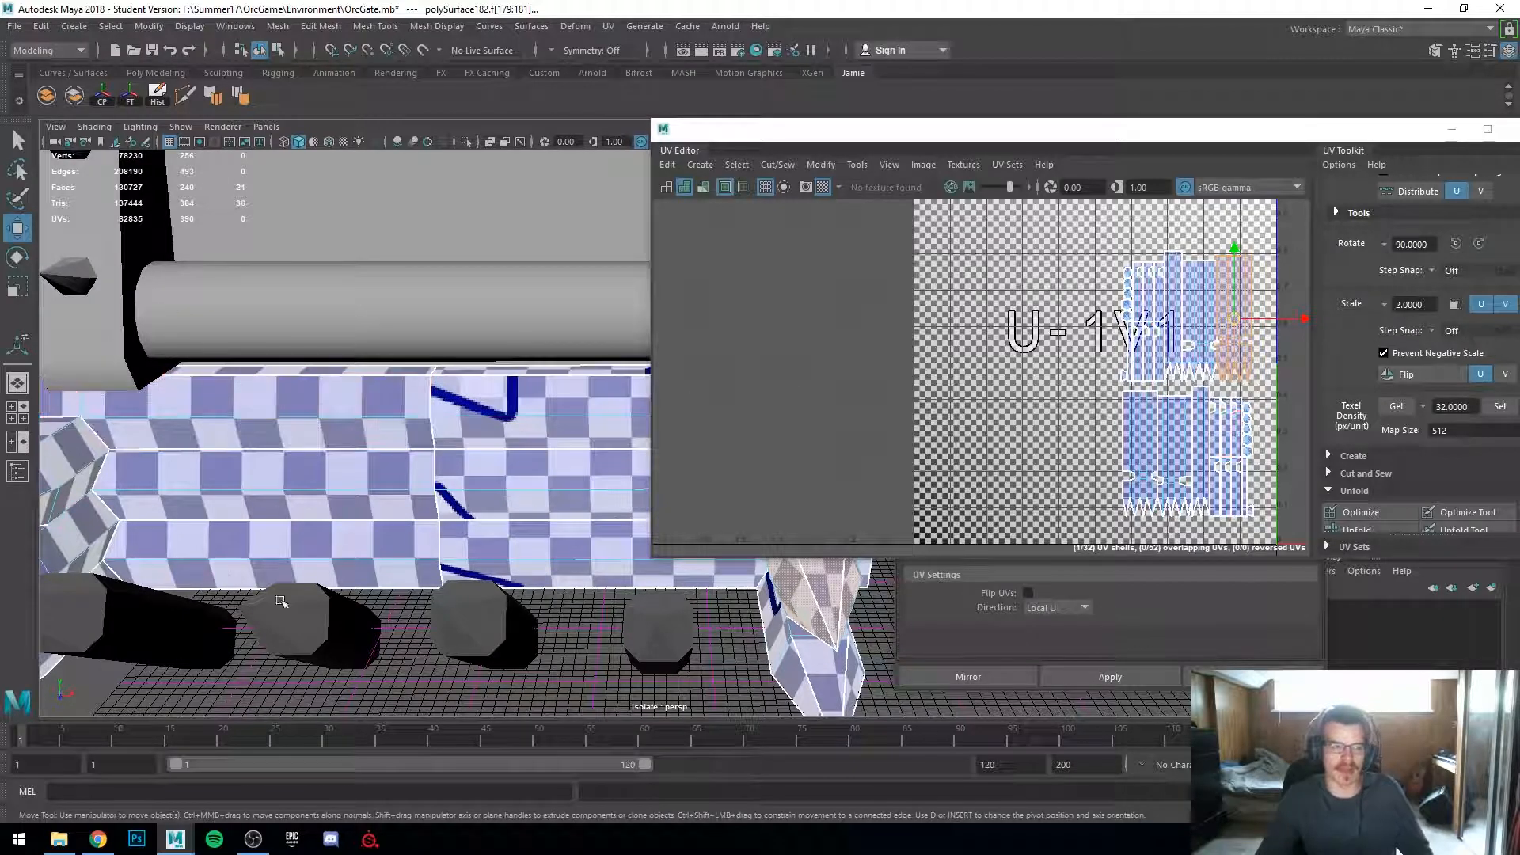
scroll(162, 389, down, 5)
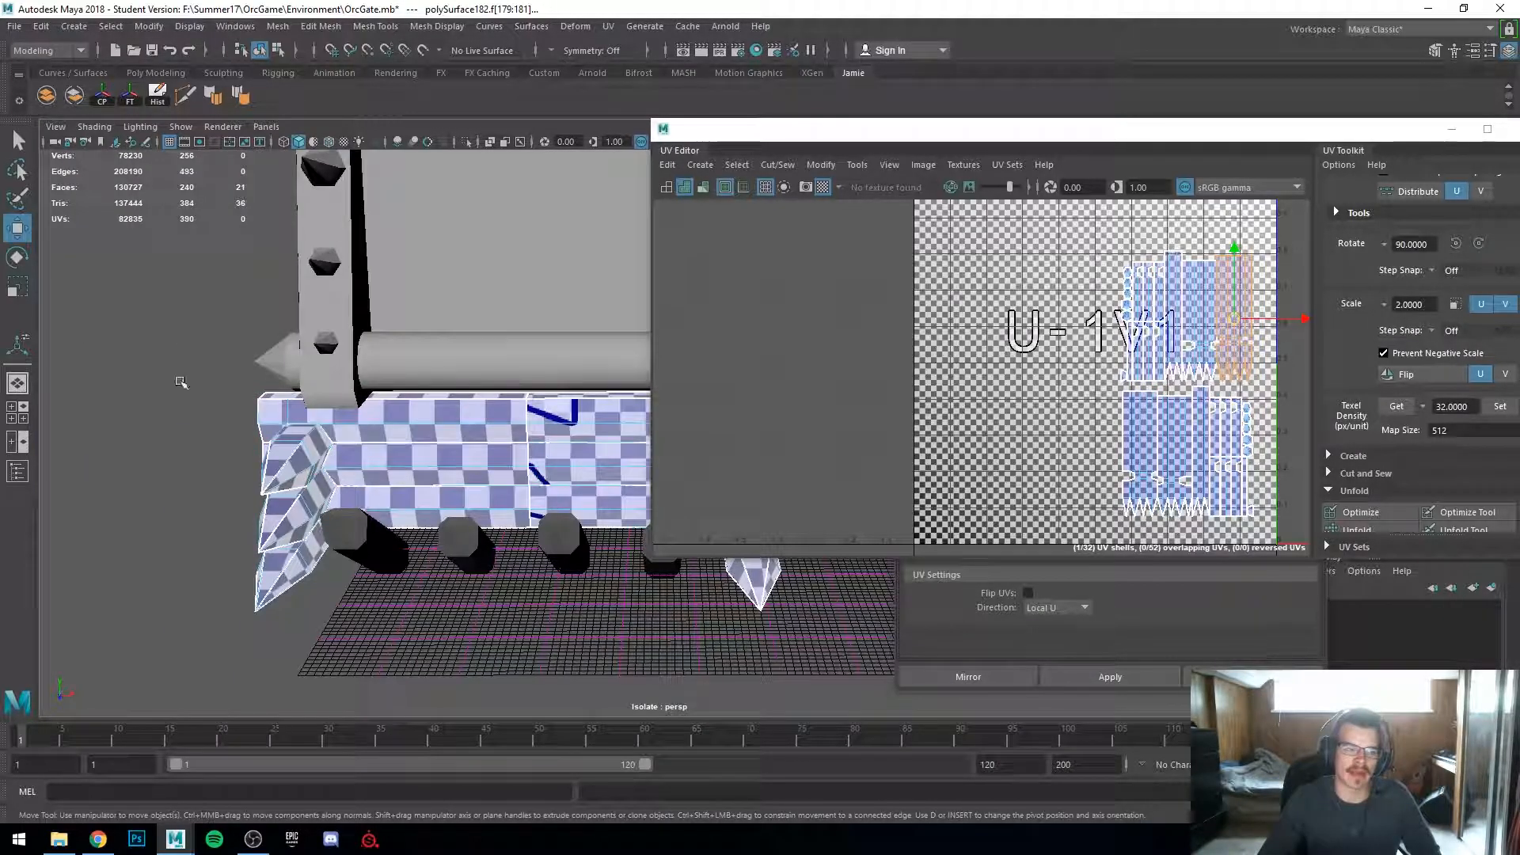
mouse_move(483, 467)
alt+middle_down()
mouse_move(304, 469)
mouse_move(475, 457)
alt+middle_up()
right_drag(470, 383, 548, 360)
click(515, 575)
alt+drag(533, 631, 662, 665)
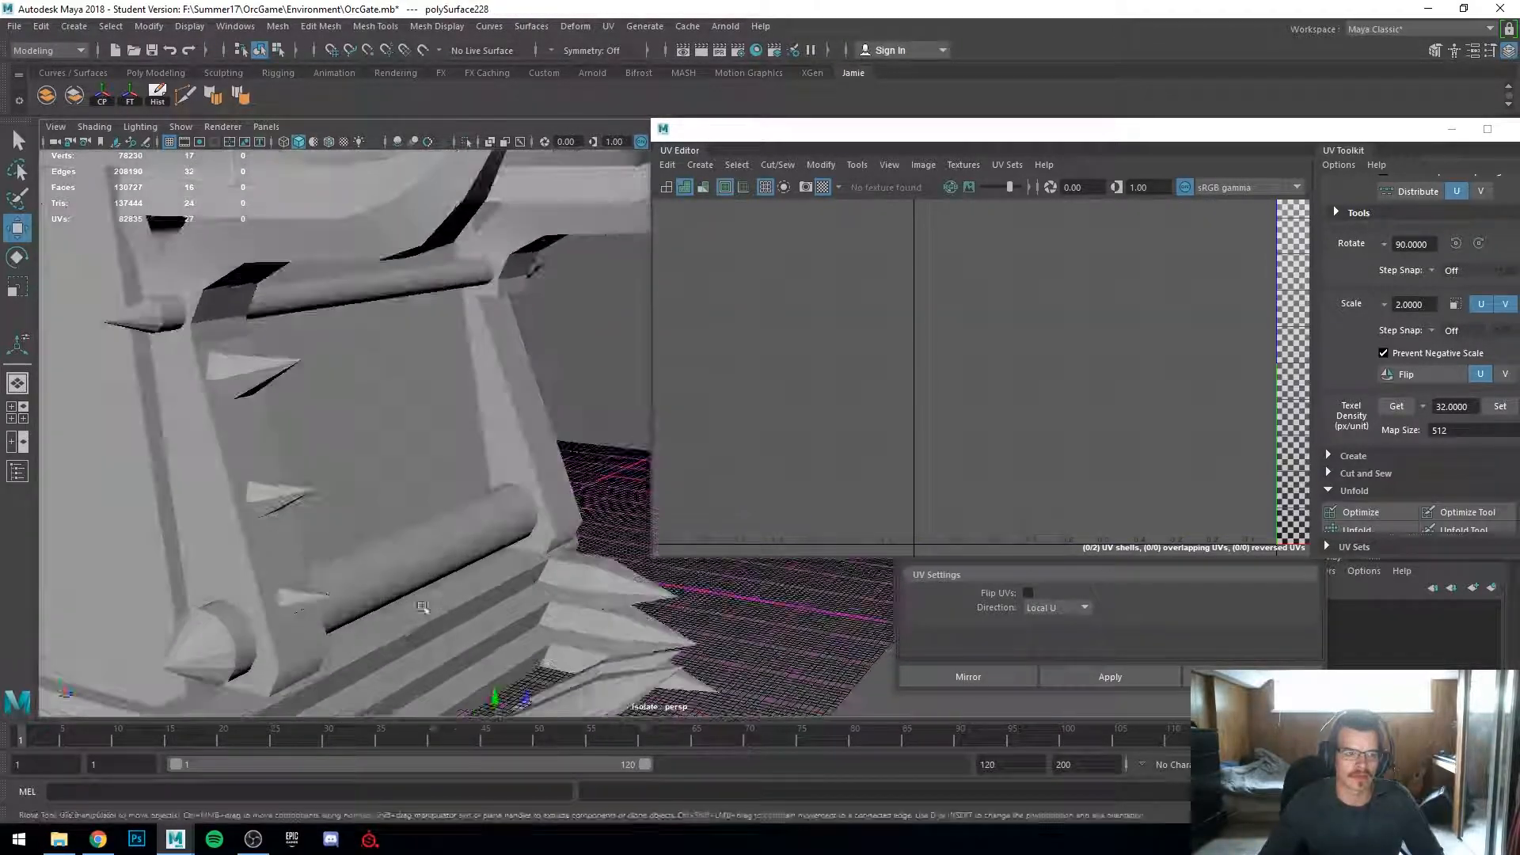
scroll(663, 665, down, 4)
click(663, 666)
click(440, 574)
scroll(439, 566, down, 5)
alt+middle_drag(439, 544, 383, 612)
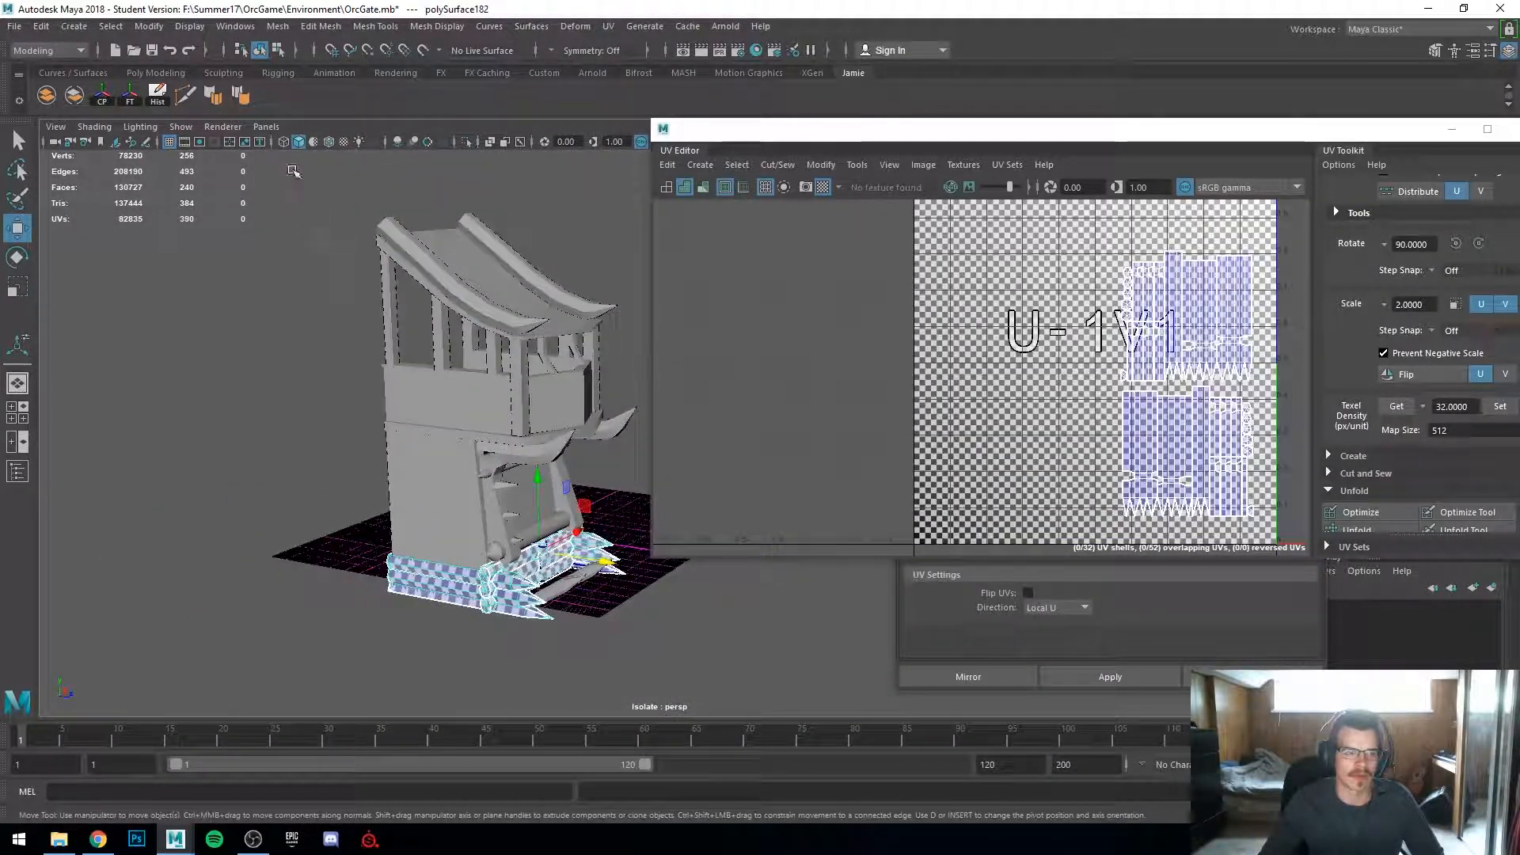
Step: Select all gate pieces and examine their checker density across the model
drag(293, 168, 682, 690)
scroll(665, 669, up, 4)
alt+drag(638, 634, 411, 610)
alt+middle_drag(412, 611, 293, 613)
alt+drag(294, 613, 411, 602)
alt+middle_drag(411, 602, 500, 578)
alt+drag(500, 578, 479, 538)
scroll(478, 536, up, 3)
alt+middle_drag(478, 536, 594, 529)
alt+drag(594, 529, 527, 525)
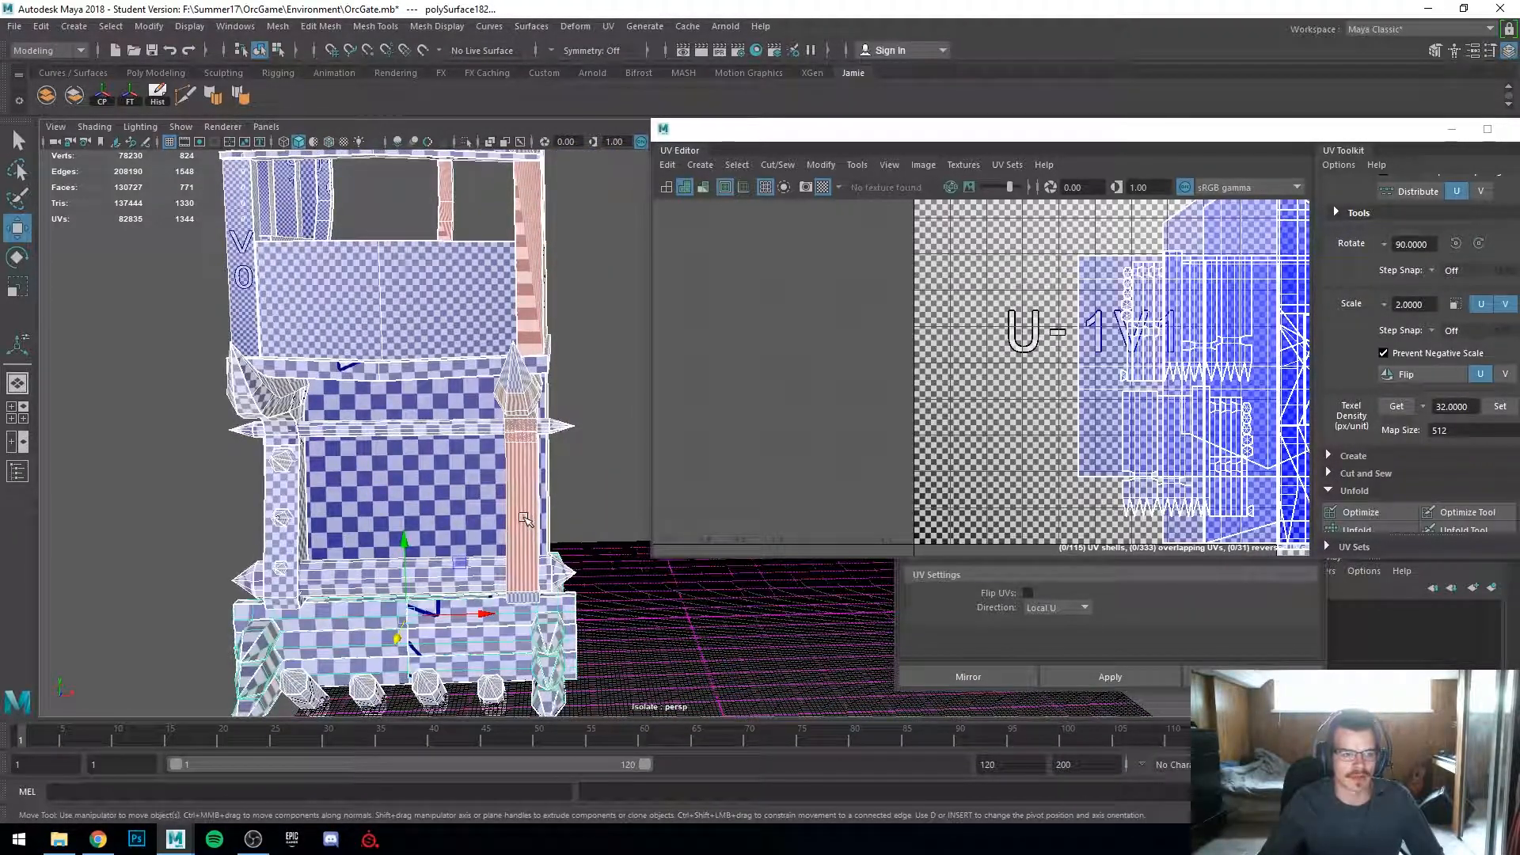
Step: Delete the two pillar pieces on the gate's right side
click(525, 519)
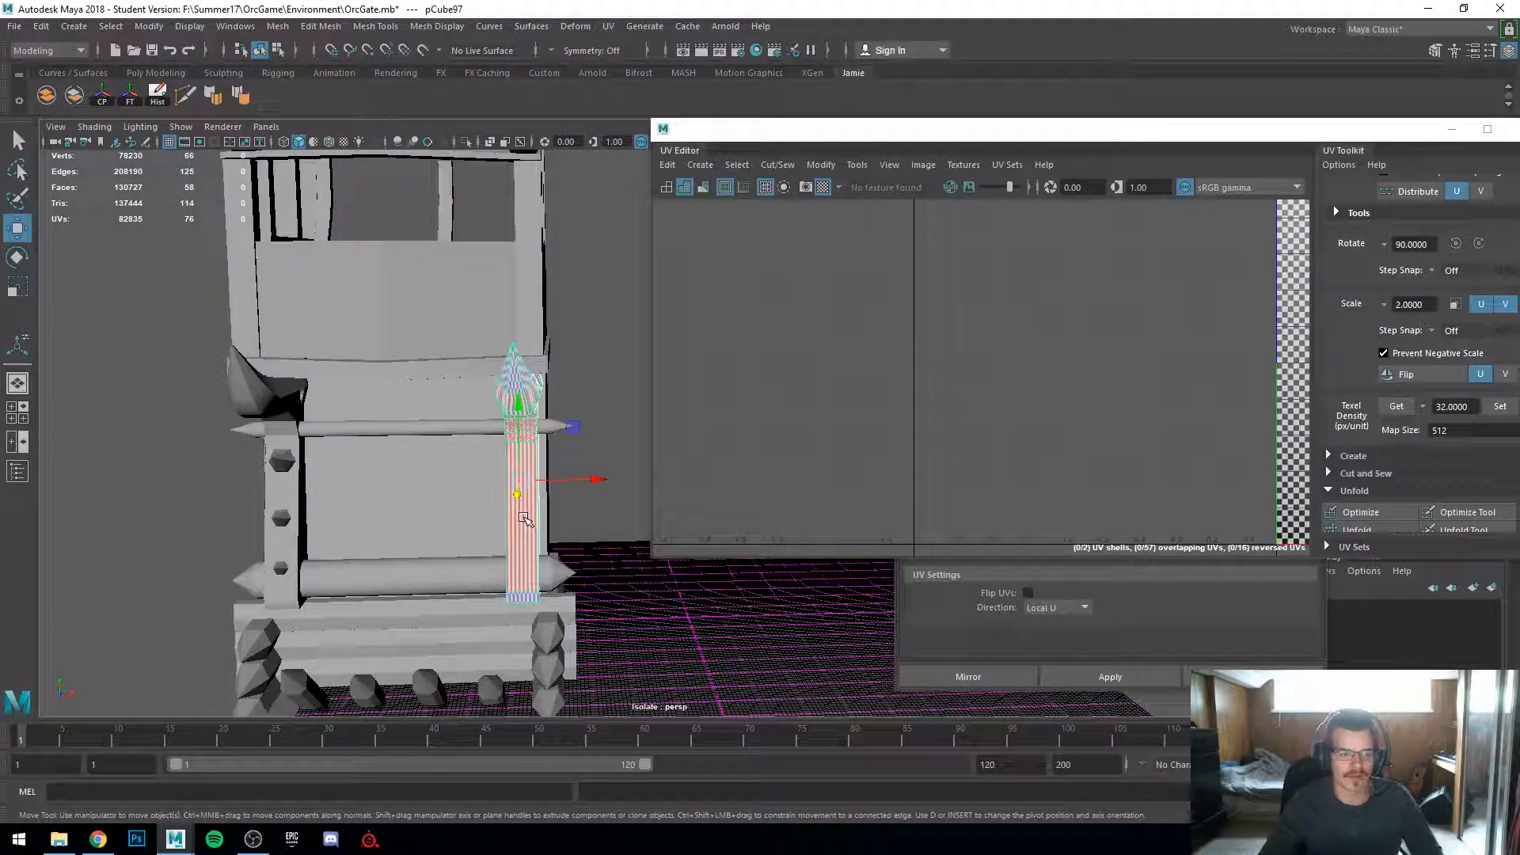
key(Delete)
click(527, 337)
key(Delete)
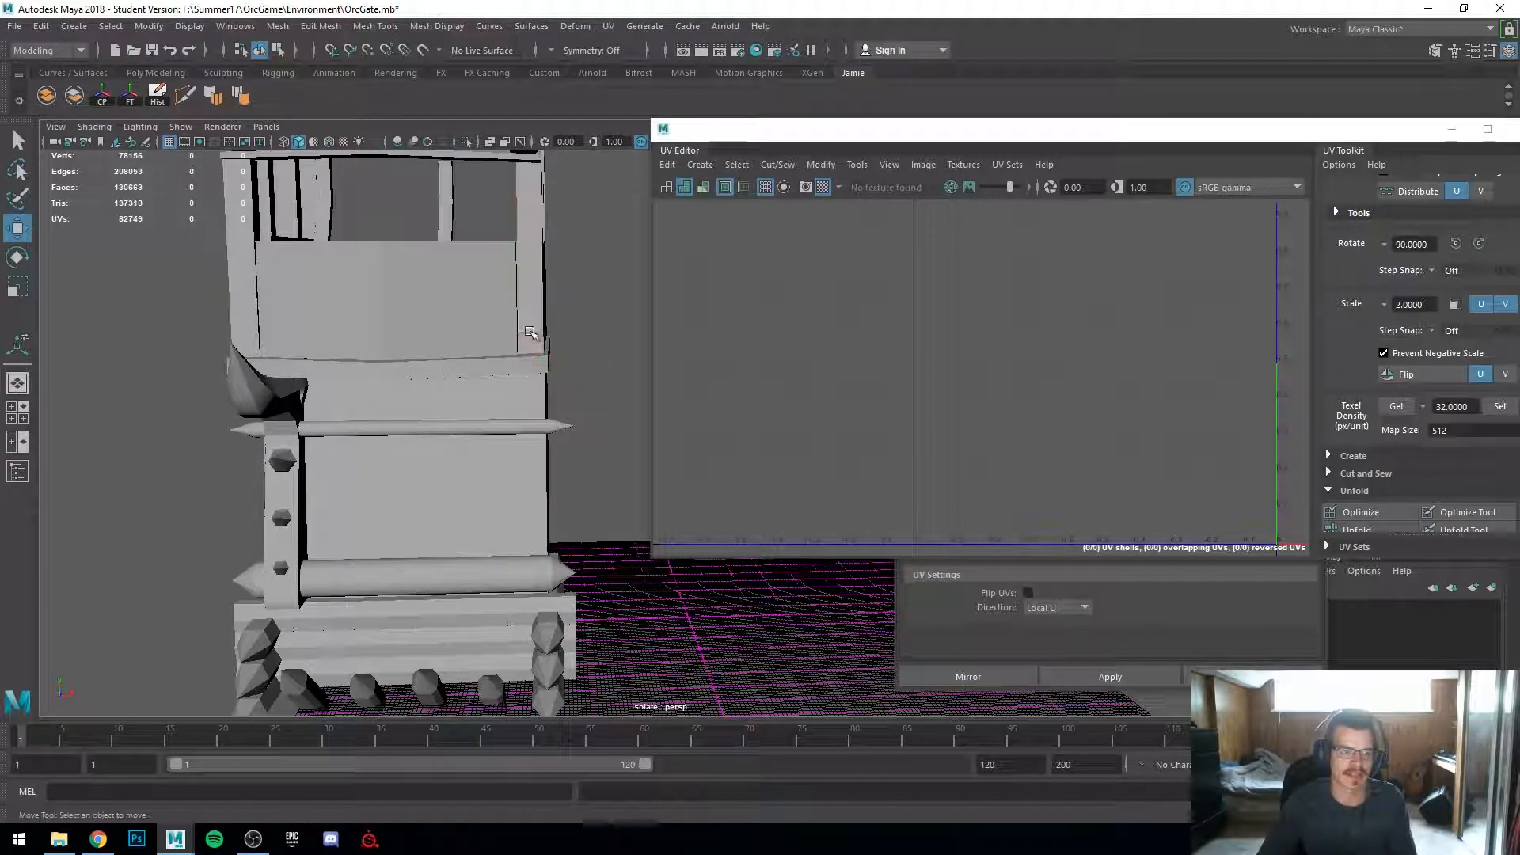
Step: Delete a hidden piece near the tower's upper balcony
click(332, 145)
alt+middle_drag(404, 319, 487, 321)
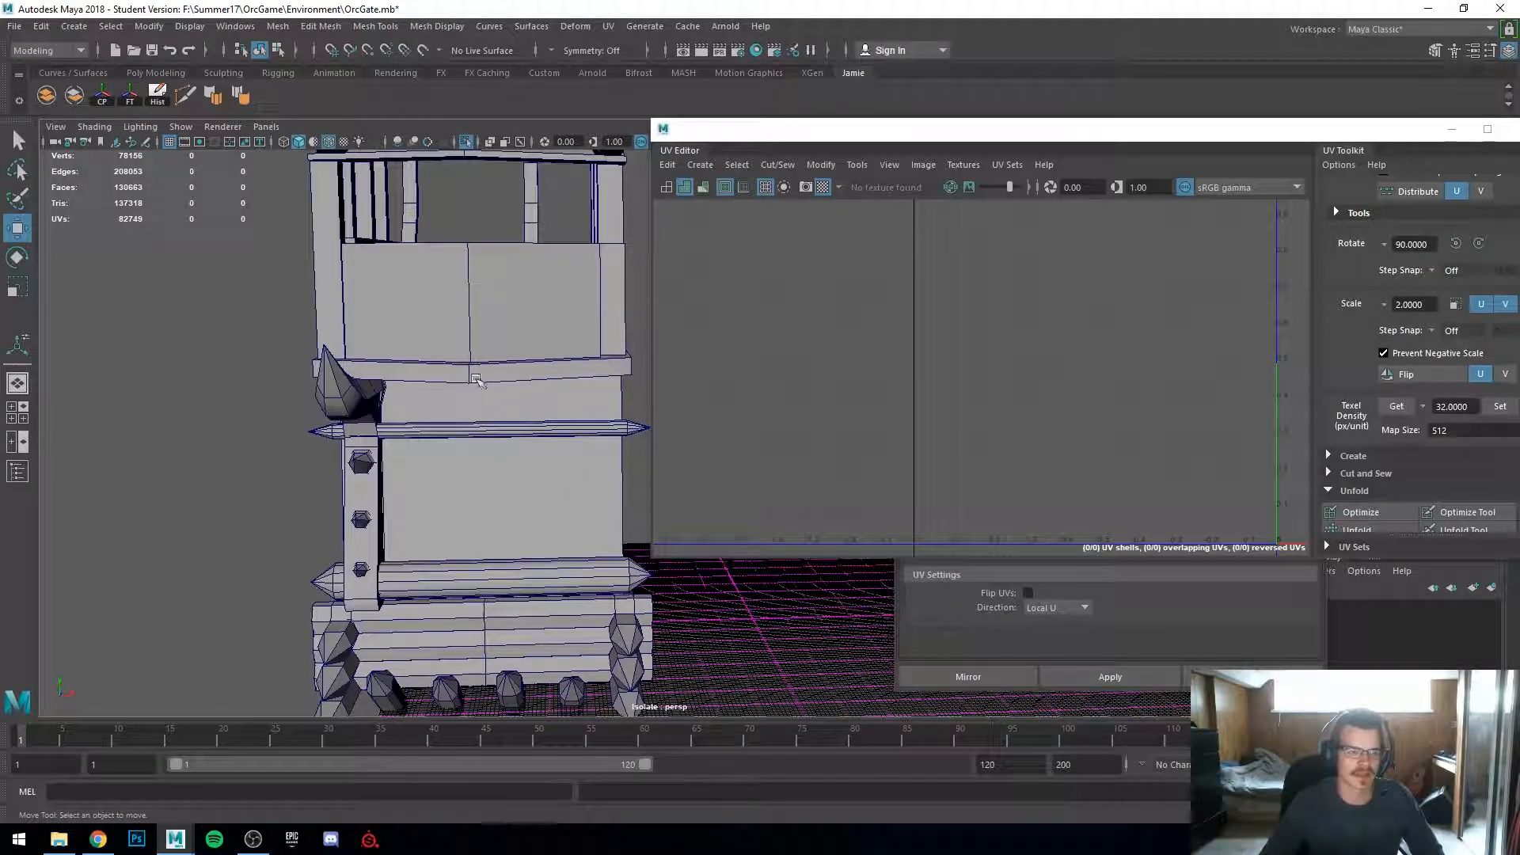
mouse_move(544, 423)
alt+mouse_down()
mouse_move(557, 458)
mouse_move(526, 441)
alt+mouse_up()
scroll(546, 443, up, 4)
alt+middle_drag(574, 452, 553, 589)
alt+drag(226, 483, 325, 513)
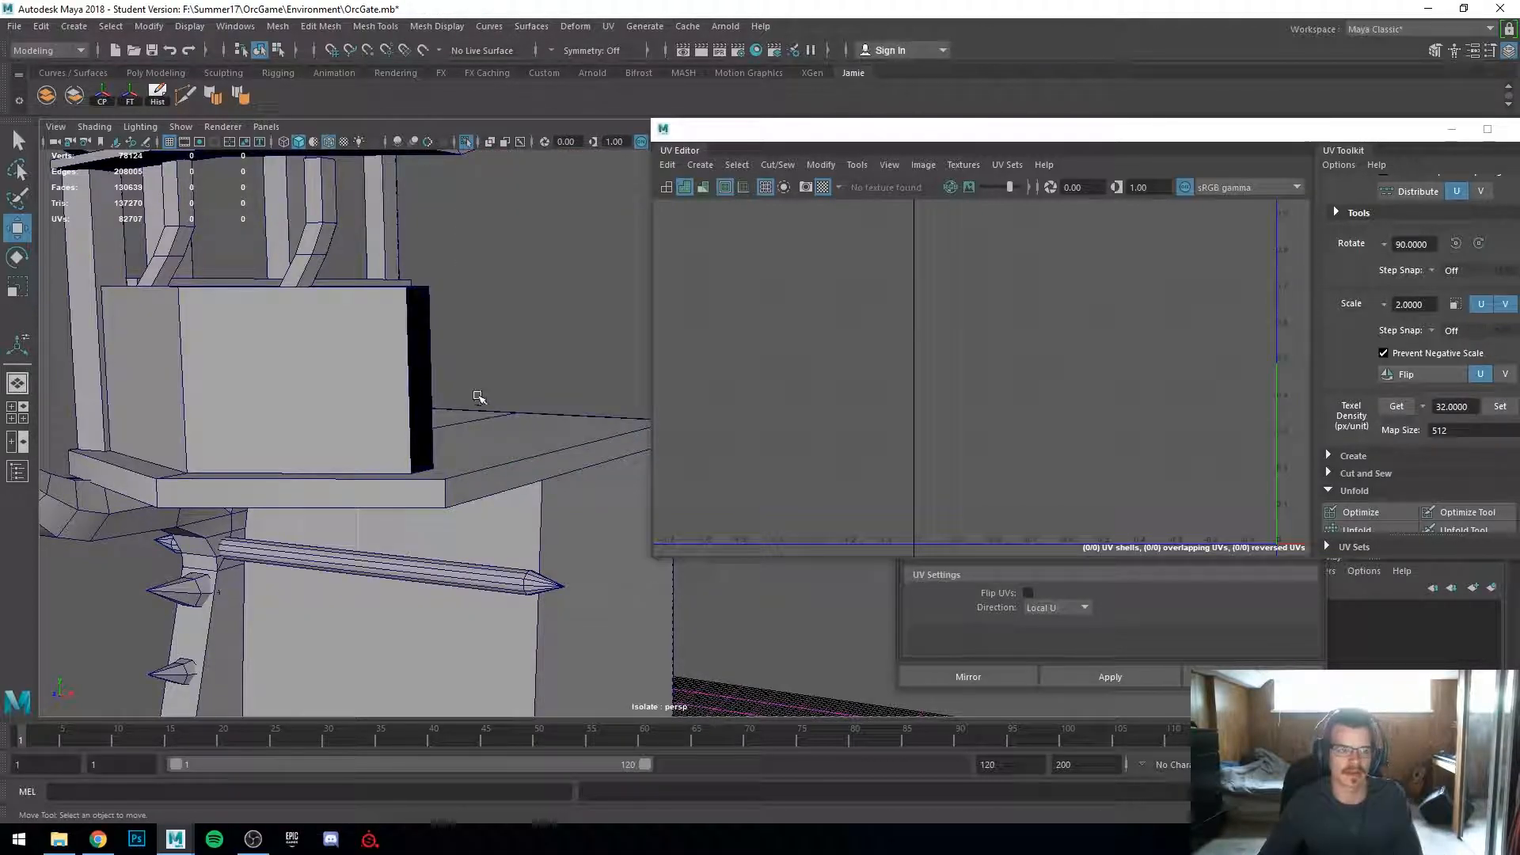
scroll(489, 398, down, 5)
click(557, 270)
key(Delete)
Step: Select the tower's post, railing and balcony pieces and combine them into one mesh
alt+drag(532, 305, 491, 401)
scroll(471, 435, down, 3)
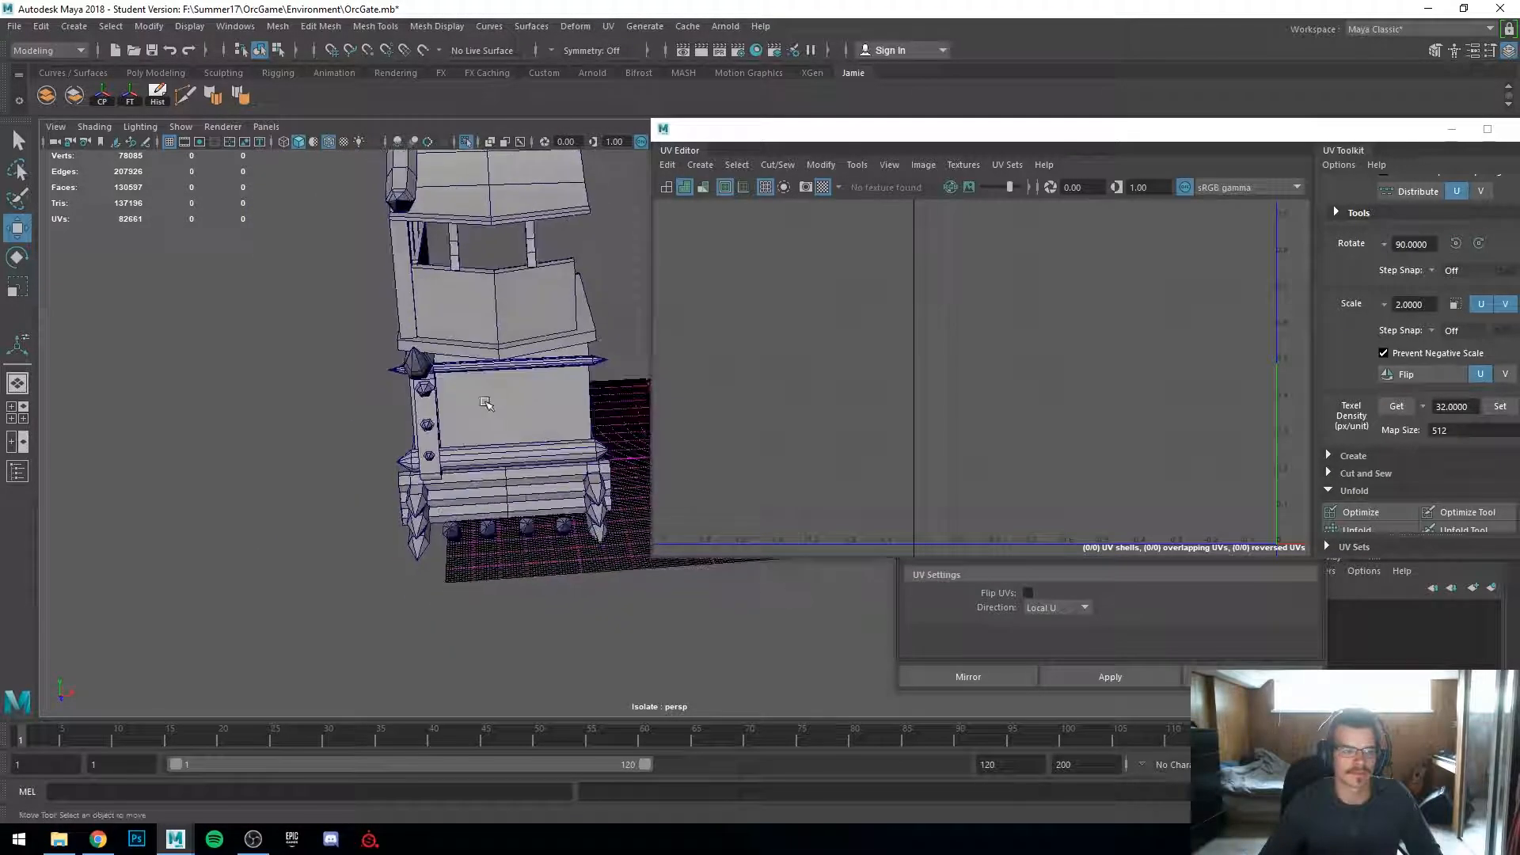
scroll(506, 398, up, 5)
click(403, 424)
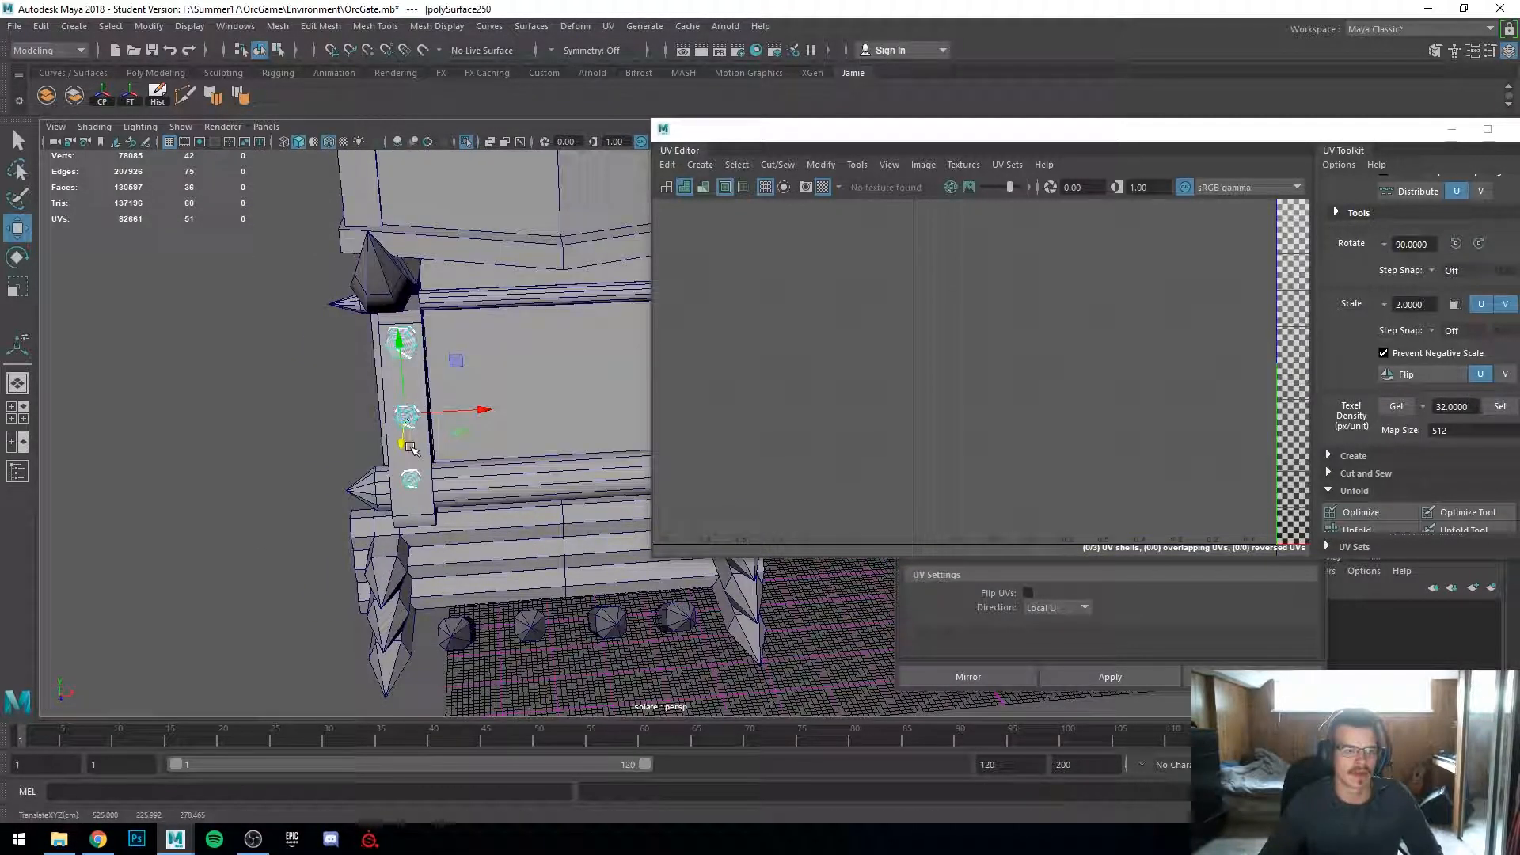
shift+click(412, 454)
alt+drag(240, 526, 539, 467)
alt+middle_drag(538, 467, 302, 414)
shift+click(421, 265)
shift+click(352, 245)
scroll(396, 261, down, 4)
alt+middle_drag(440, 275, 576, 388)
shift+click(576, 404)
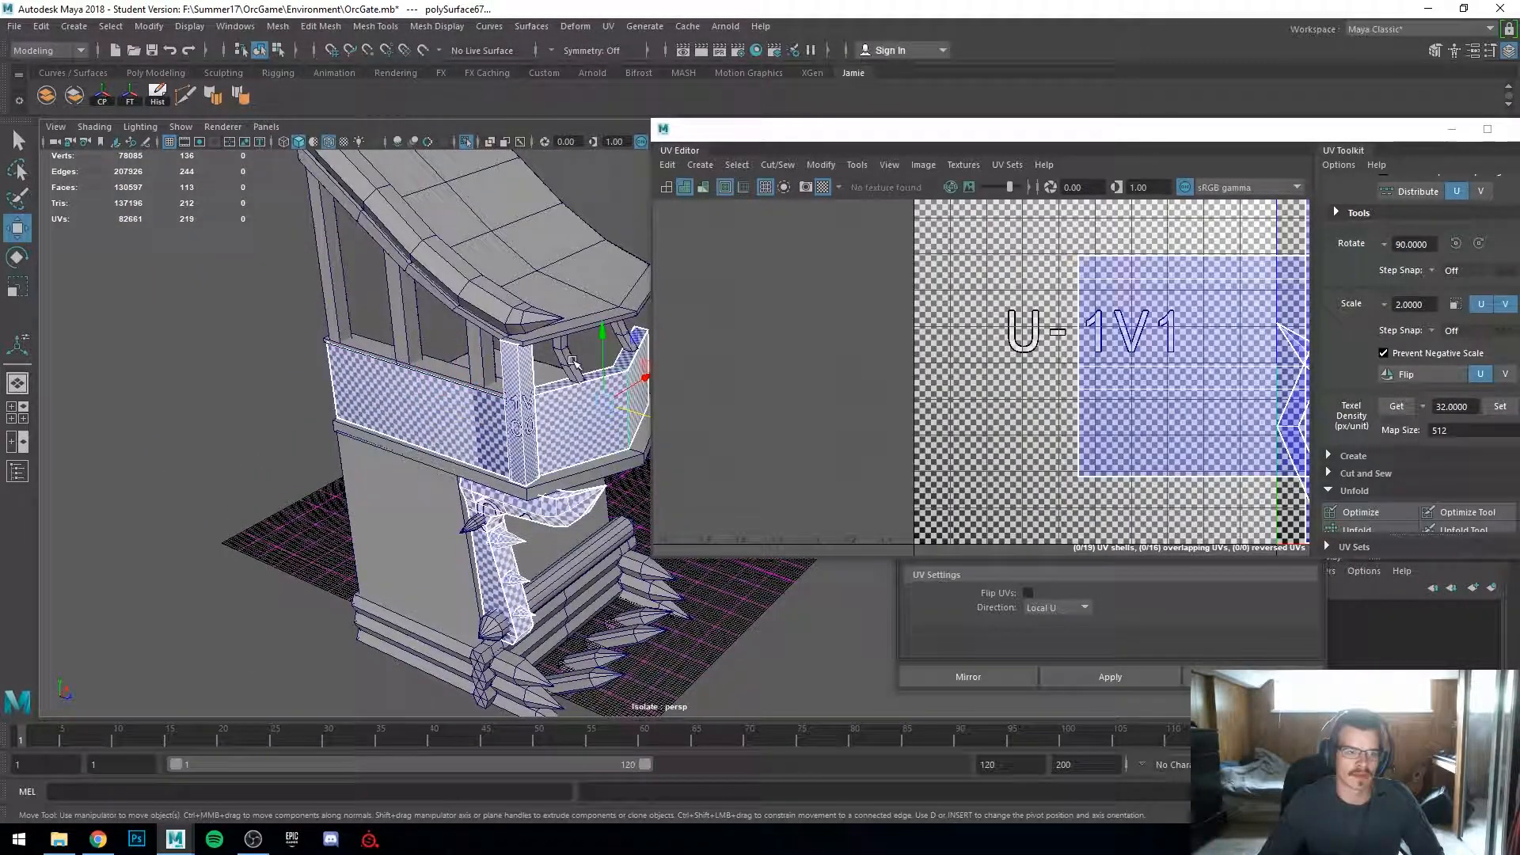
shift+click(481, 349)
shift+click(407, 332)
shift+click(380, 341)
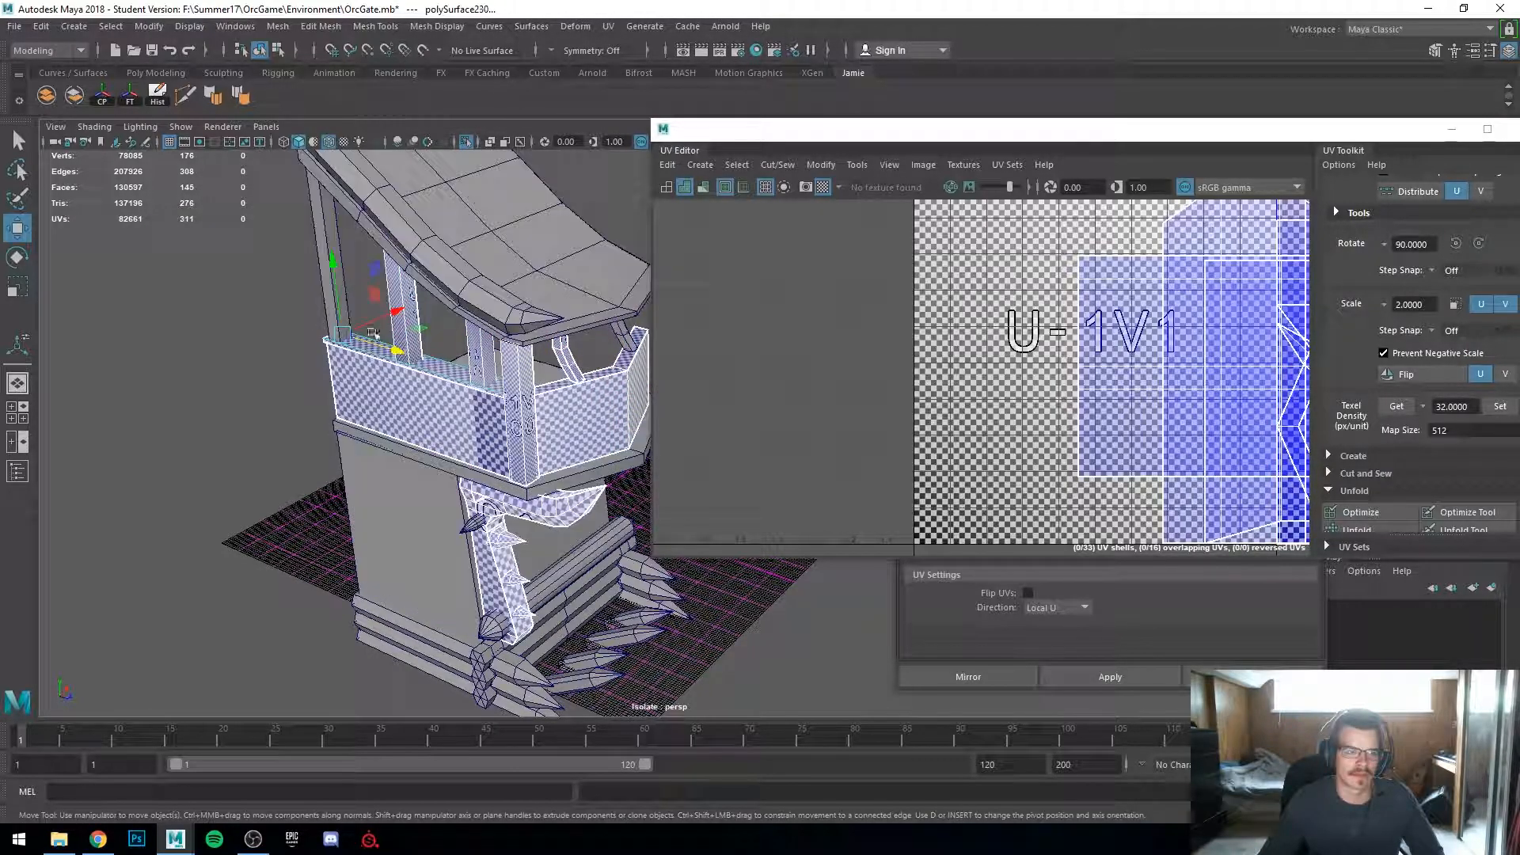
shift+click(322, 264)
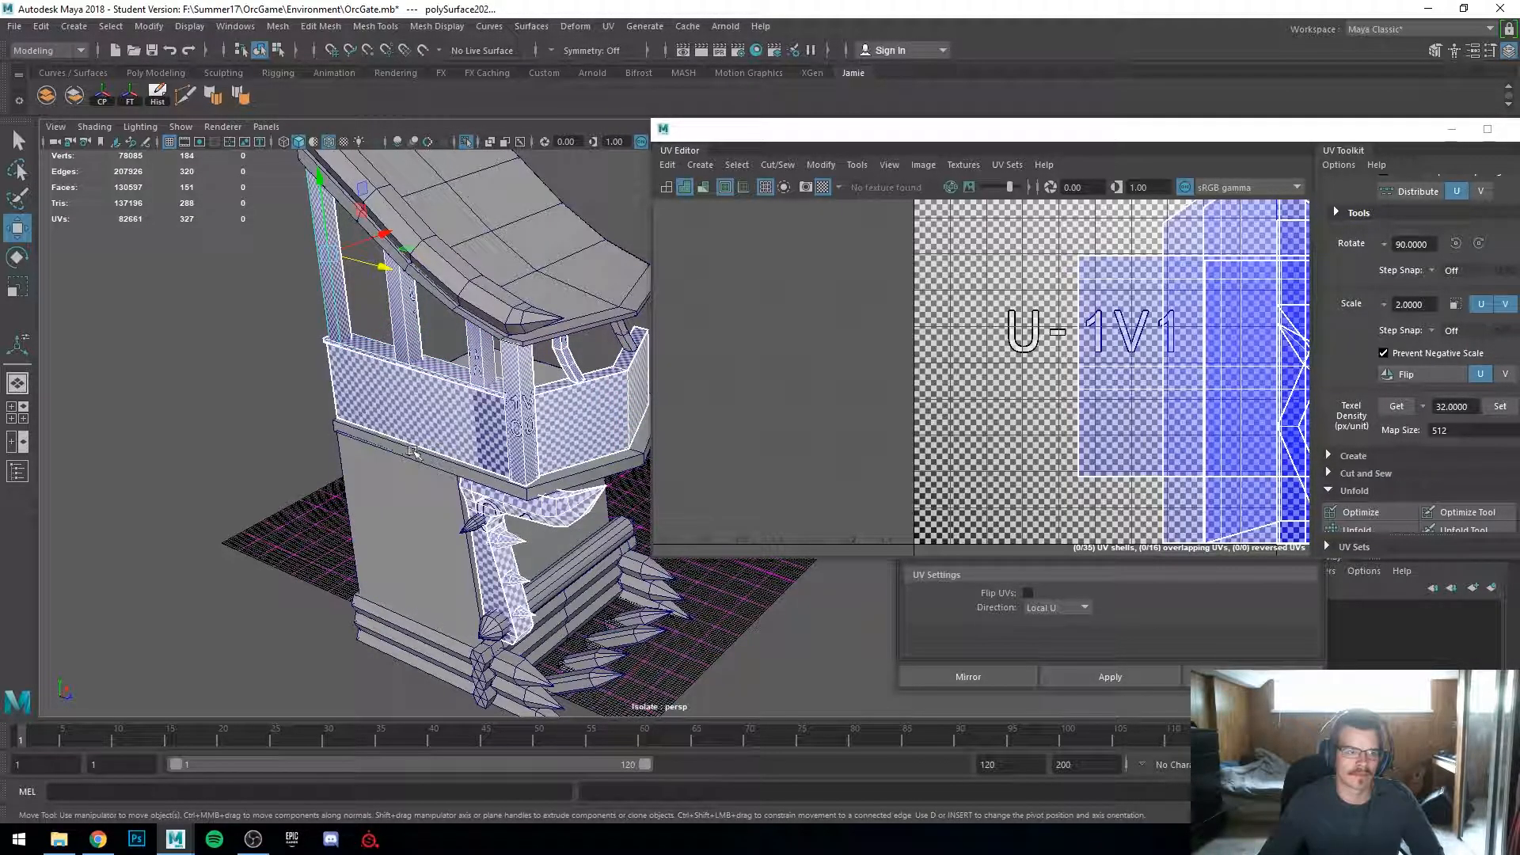
alt+drag(409, 447, 420, 412)
shift+click(419, 244)
scroll(475, 333, down, 3)
alt+drag(522, 404, 428, 420)
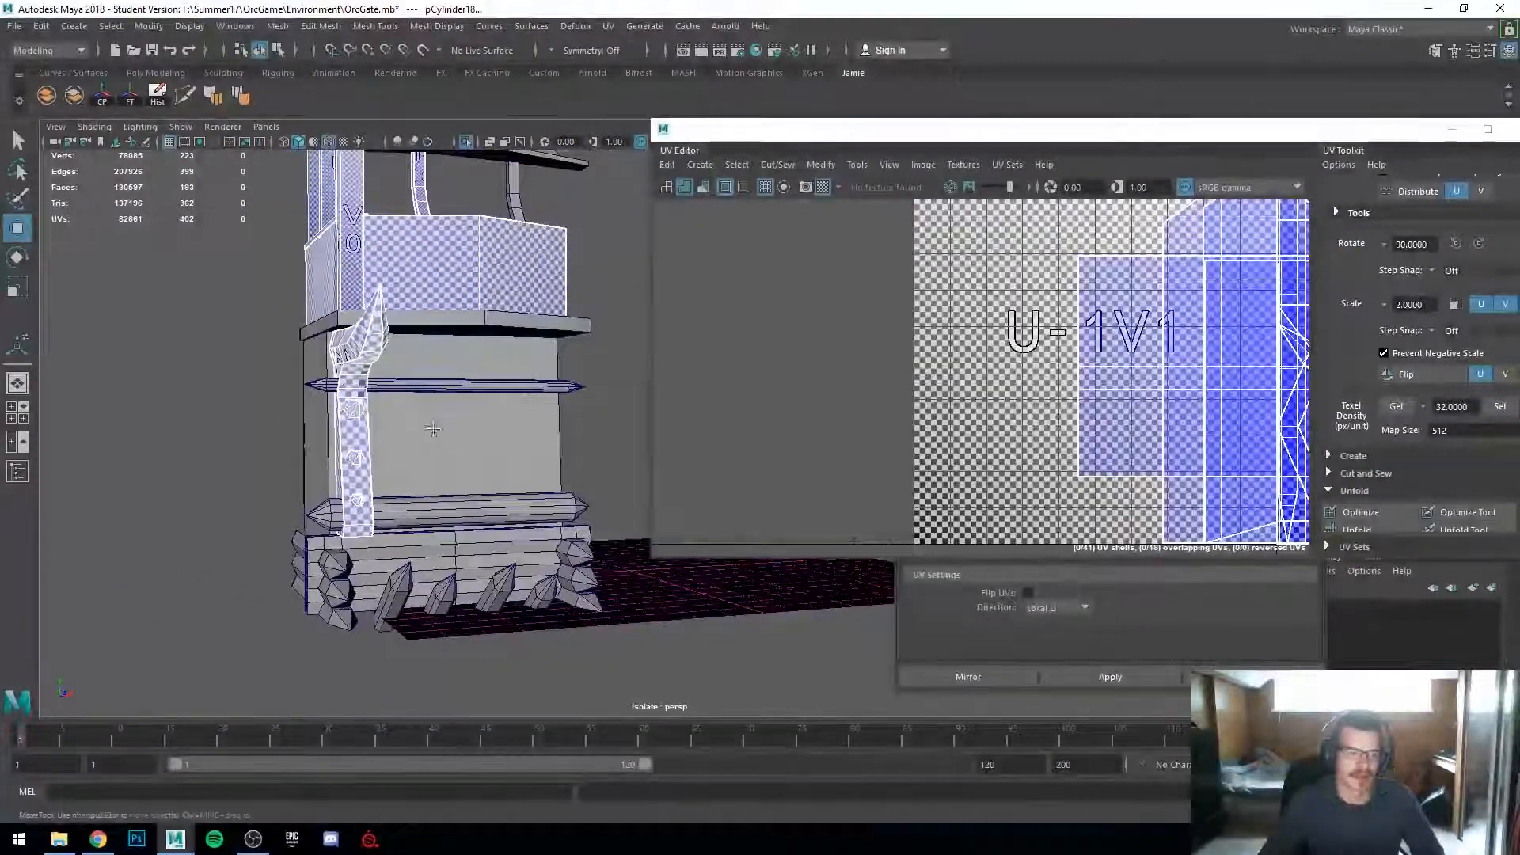
scroll(428, 419, up, 3)
click(46, 95)
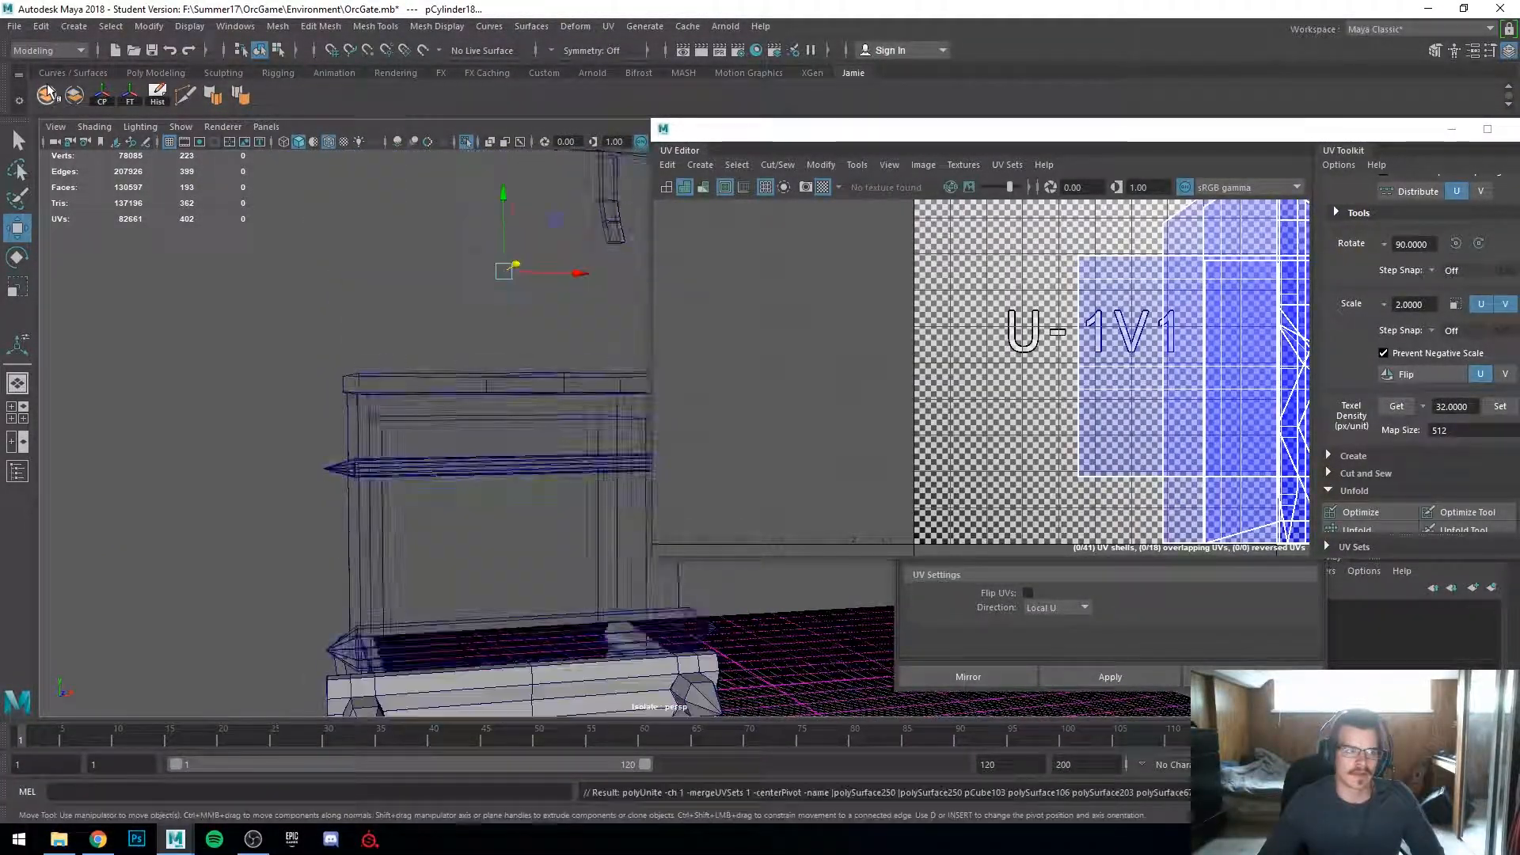
Step: Select the tower's remaining roof, post and railing pieces and combine them into one mesh
alt+drag(396, 270, 381, 340)
key(ctrl+z)
alt+right_drag(443, 348, 388, 348)
alt+drag(388, 349, 330, 334)
right_click(329, 333)
right_drag(329, 333, 403, 310)
alt+right_drag(404, 310, 334, 230)
drag(332, 228, 613, 615)
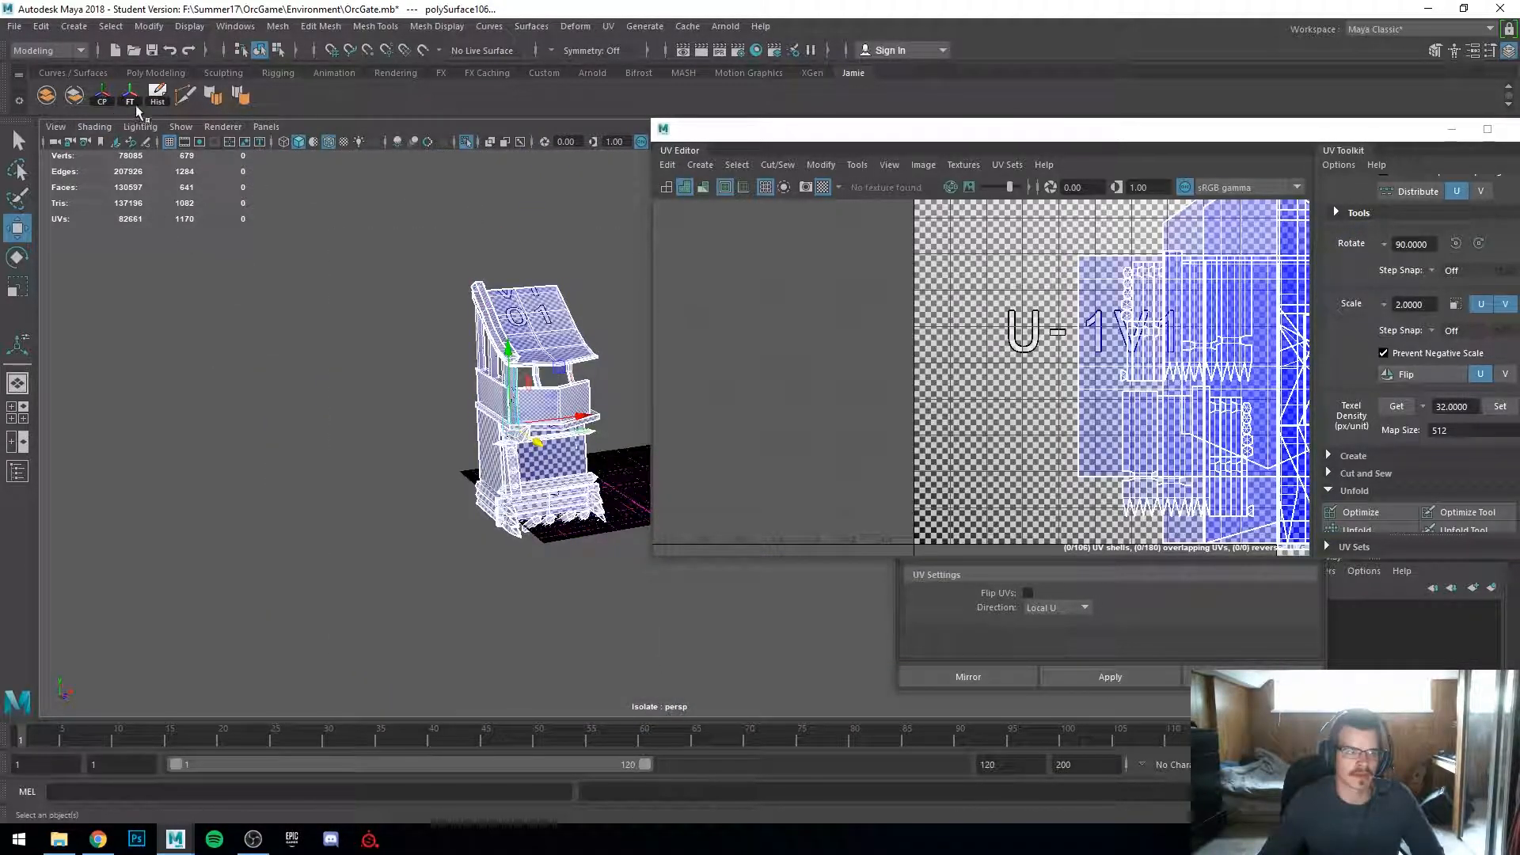
scroll(272, 335, up, 4)
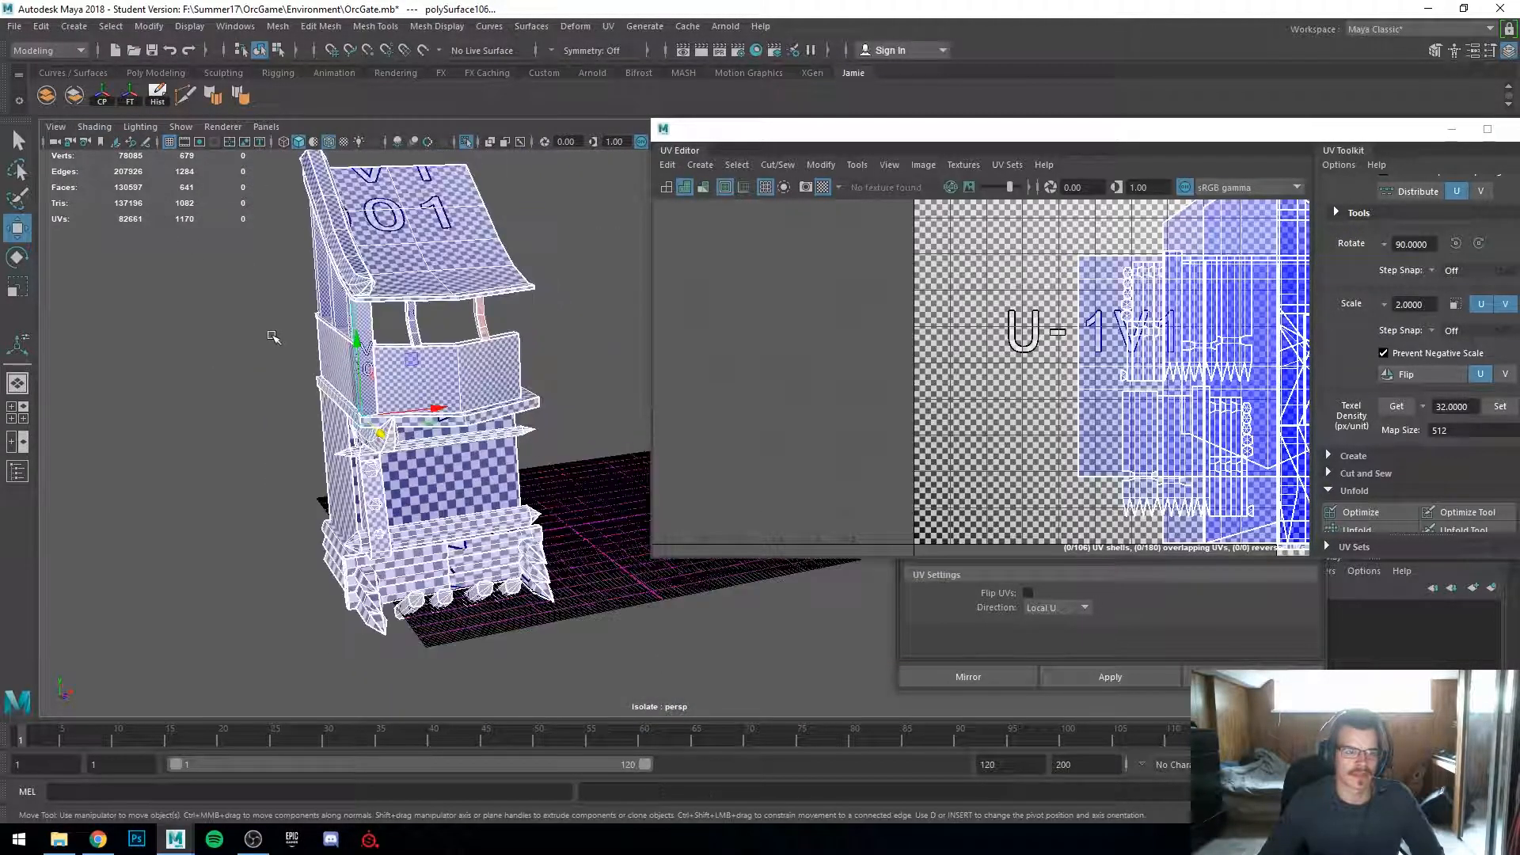
click(574, 486)
click(342, 271)
shift+click(342, 262)
alt+right_drag(342, 278, 339, 372)
alt+drag(261, 414, 337, 439)
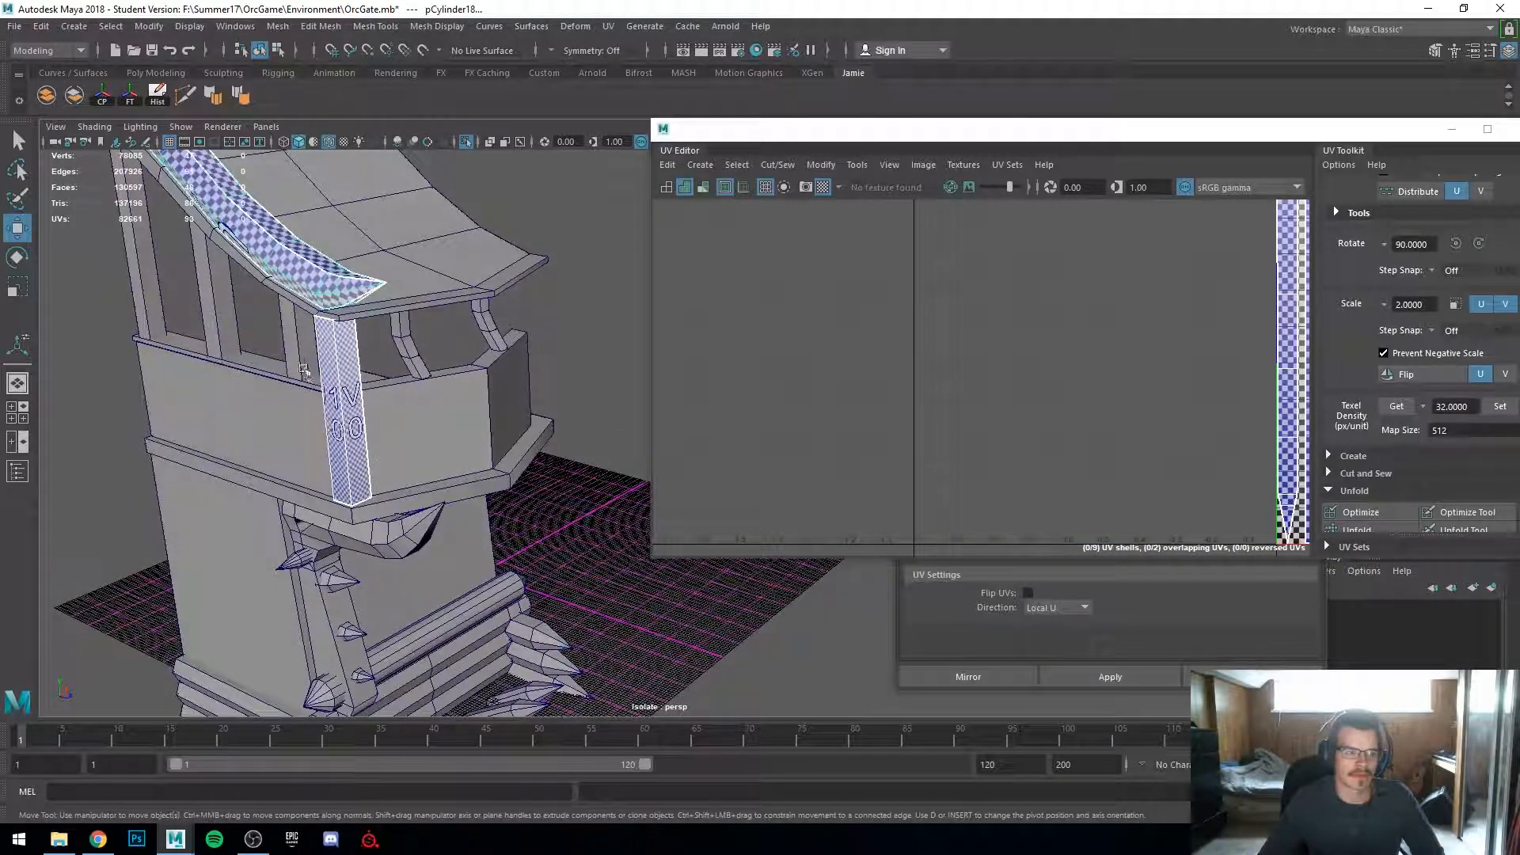
shift+click(299, 357)
shift+click(208, 313)
shift+click(139, 281)
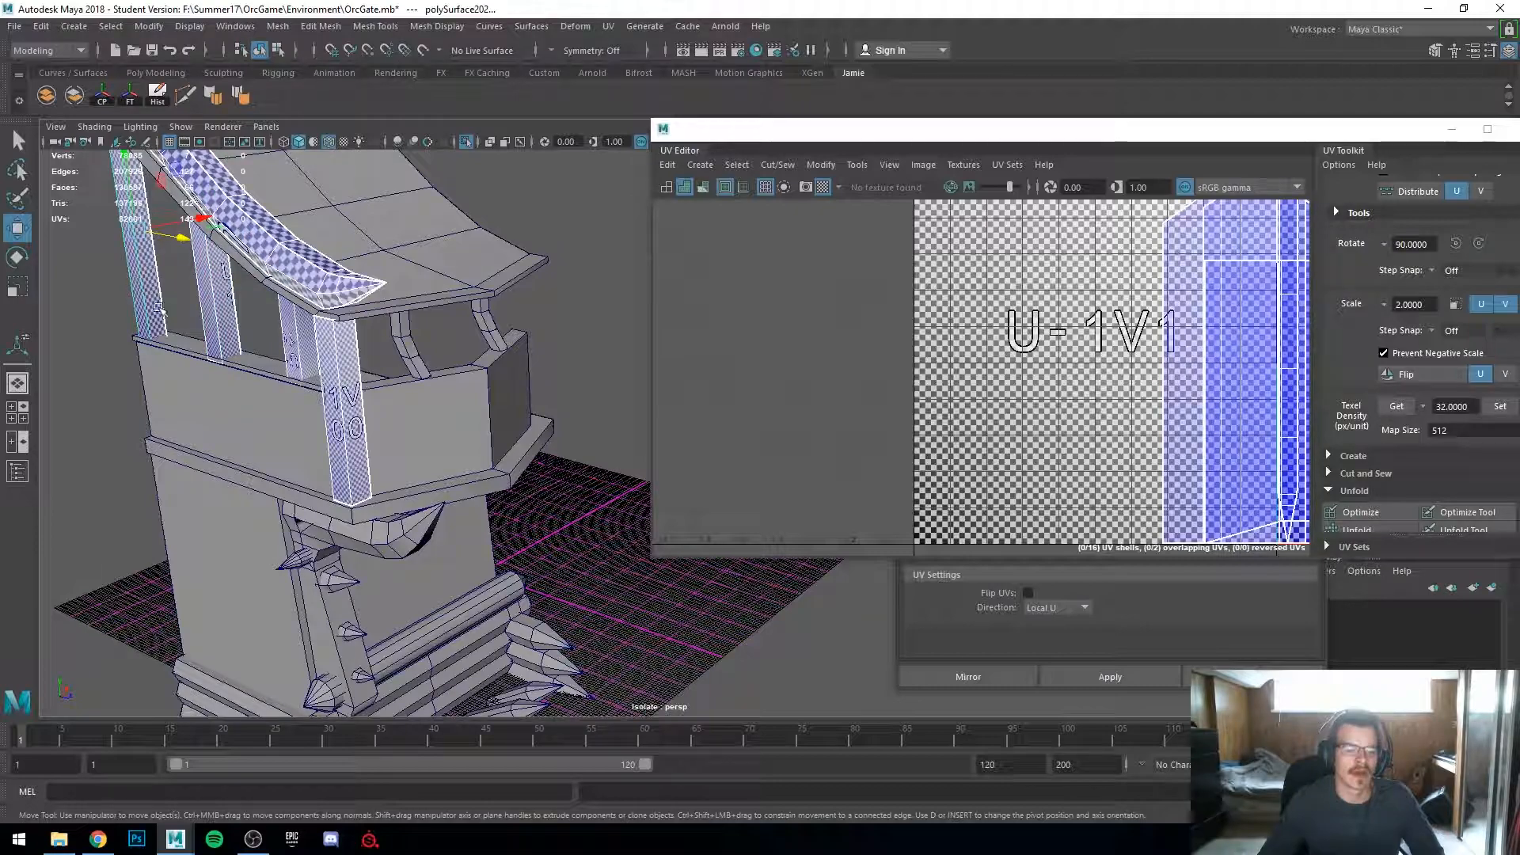
shift+click(297, 445)
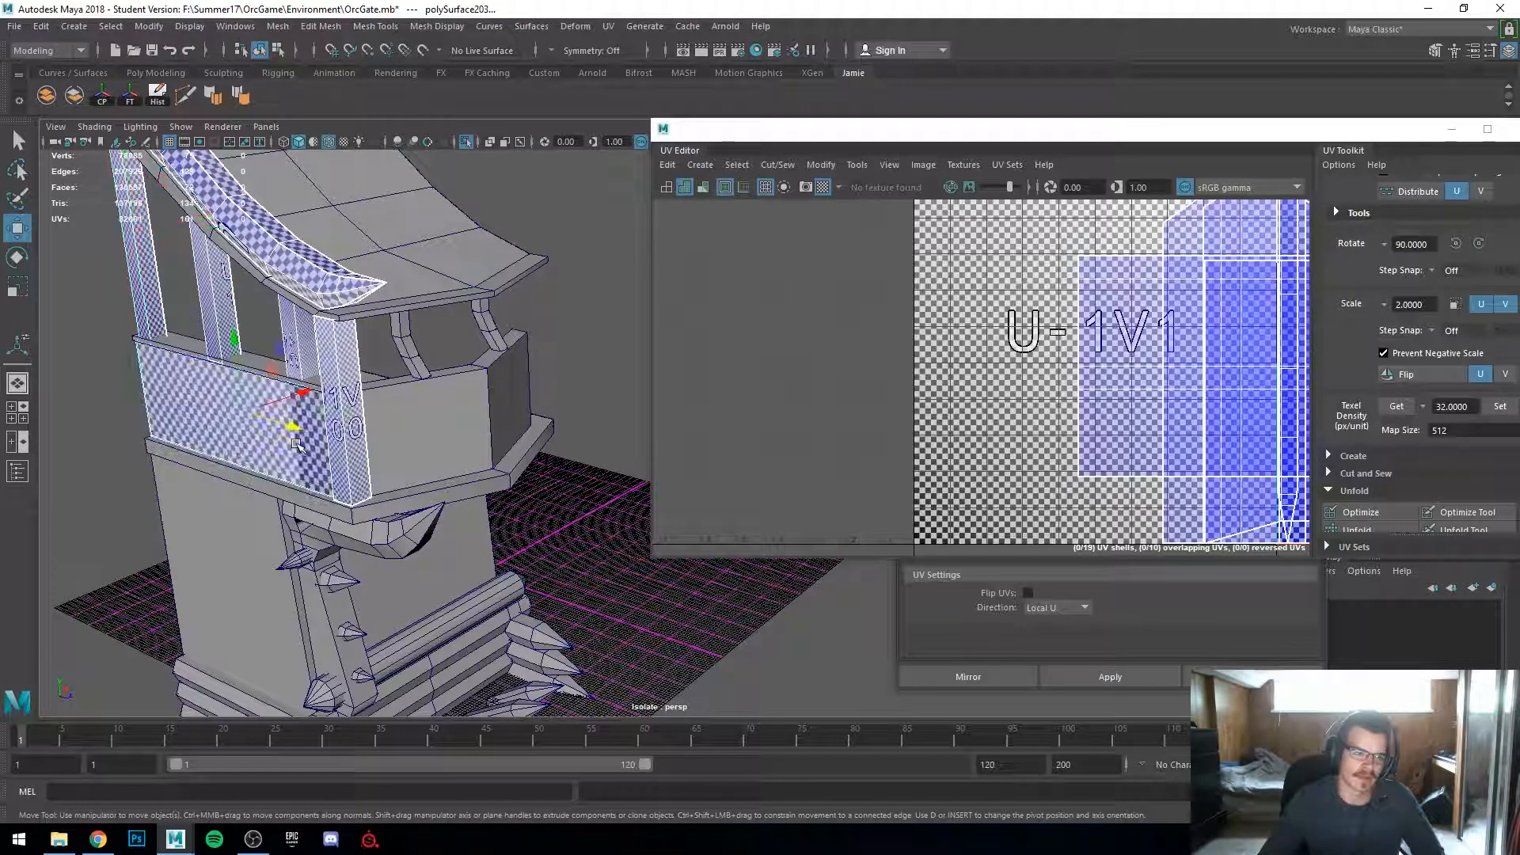
shift+click(253, 358)
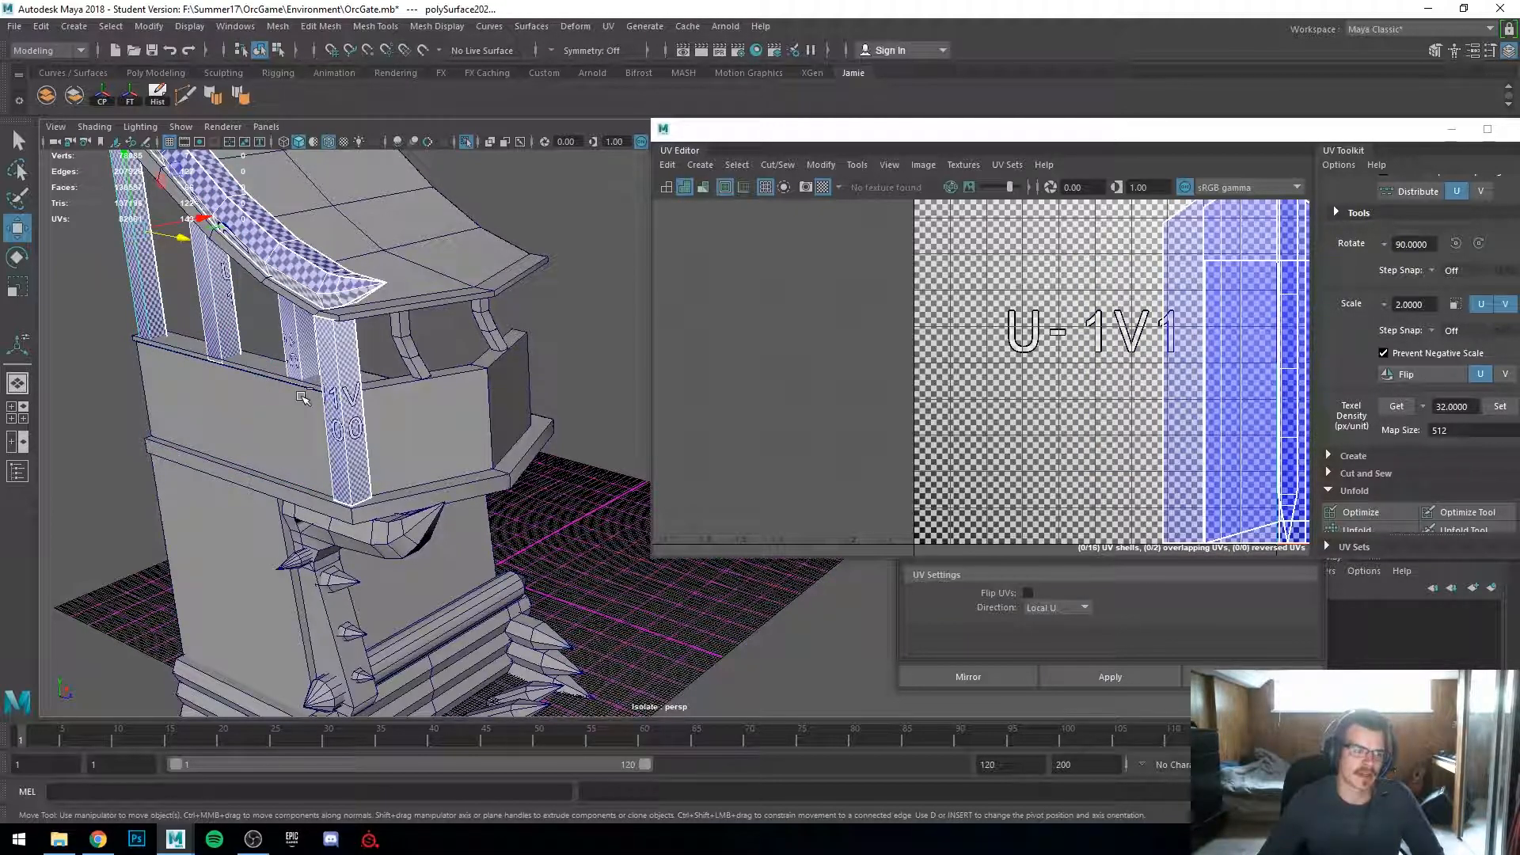
key(ctrl+z)
shift+click(257, 368)
alt+drag(369, 522, 393, 432)
shift+click(368, 438)
shift+click(357, 482)
mouse_move(315, 473)
alt+mouse_down()
mouse_move(269, 516)
mouse_move(322, 554)
mouse_move(297, 516)
mouse_move(316, 502)
mouse_move(306, 482)
alt+mouse_up()
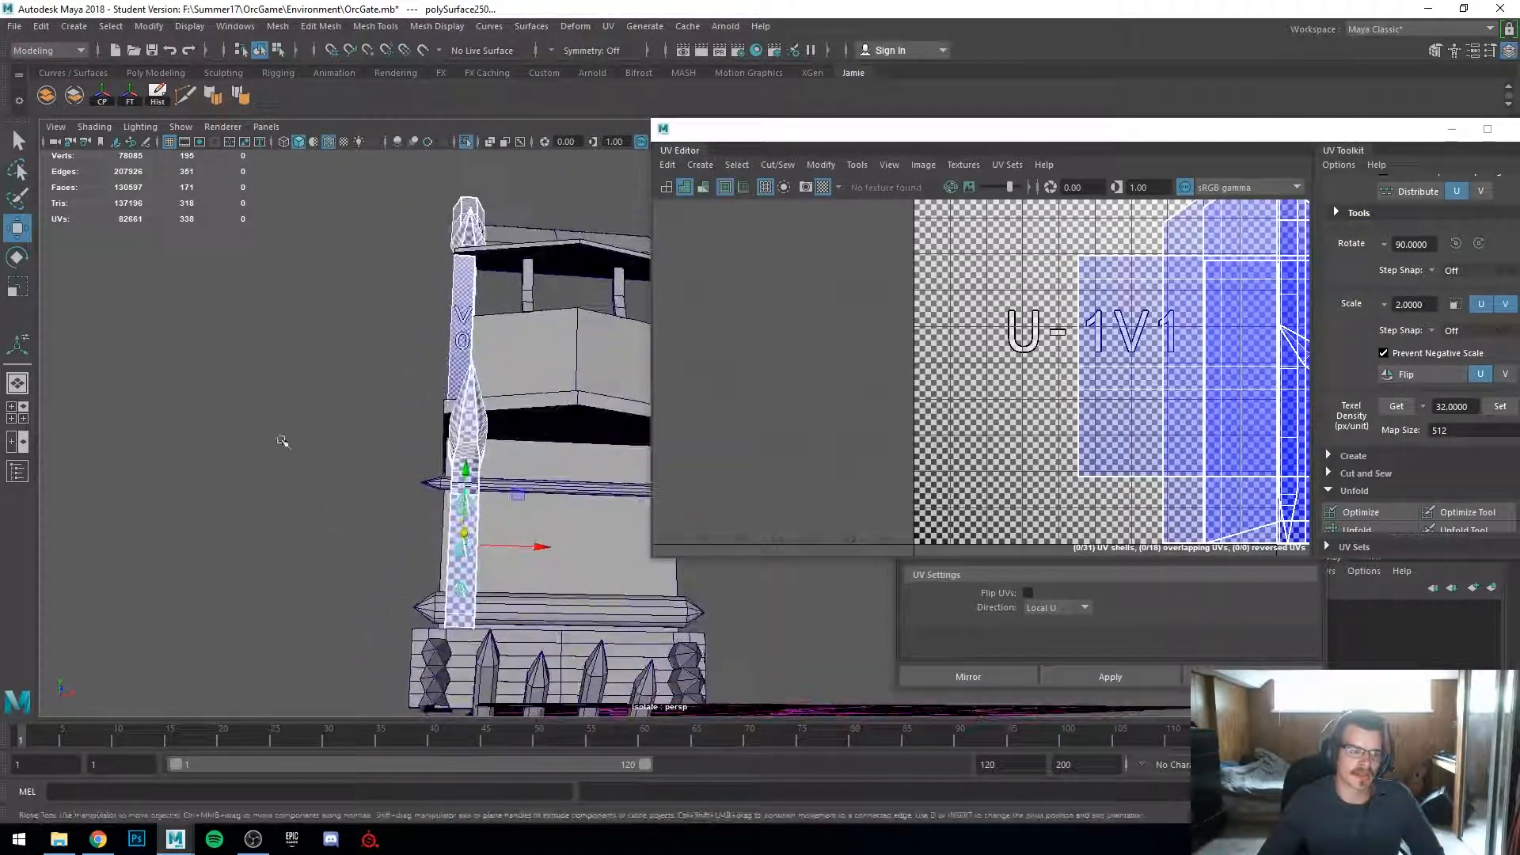
click(47, 95)
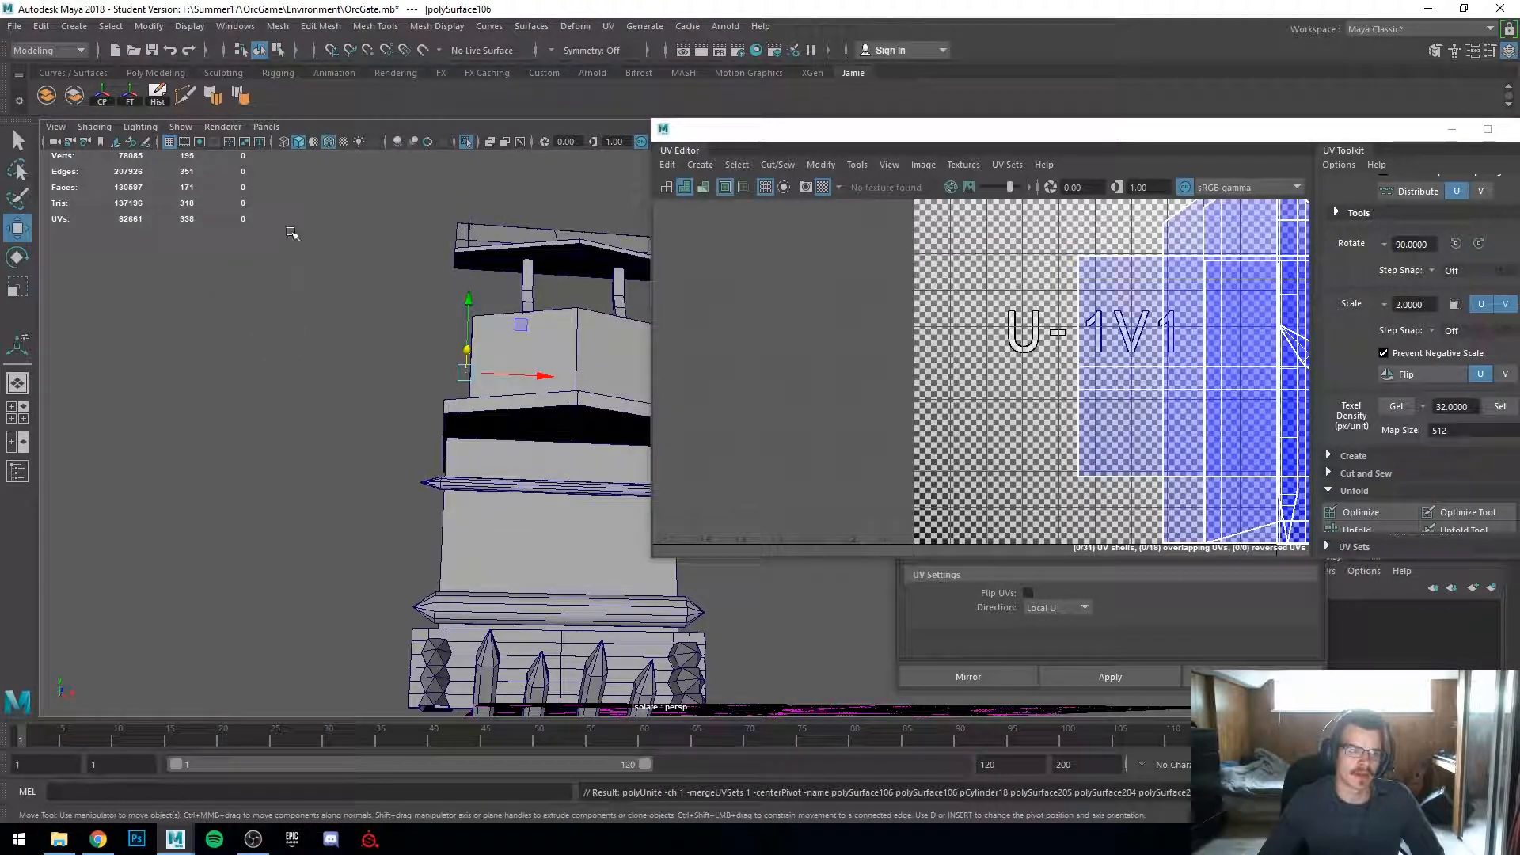
Step: Exit isolation and snap the combined tower's pivot to a vertex on its inner edge
click(464, 142)
alt+drag(449, 273, 408, 339)
alt+middle_drag(408, 339, 263, 341)
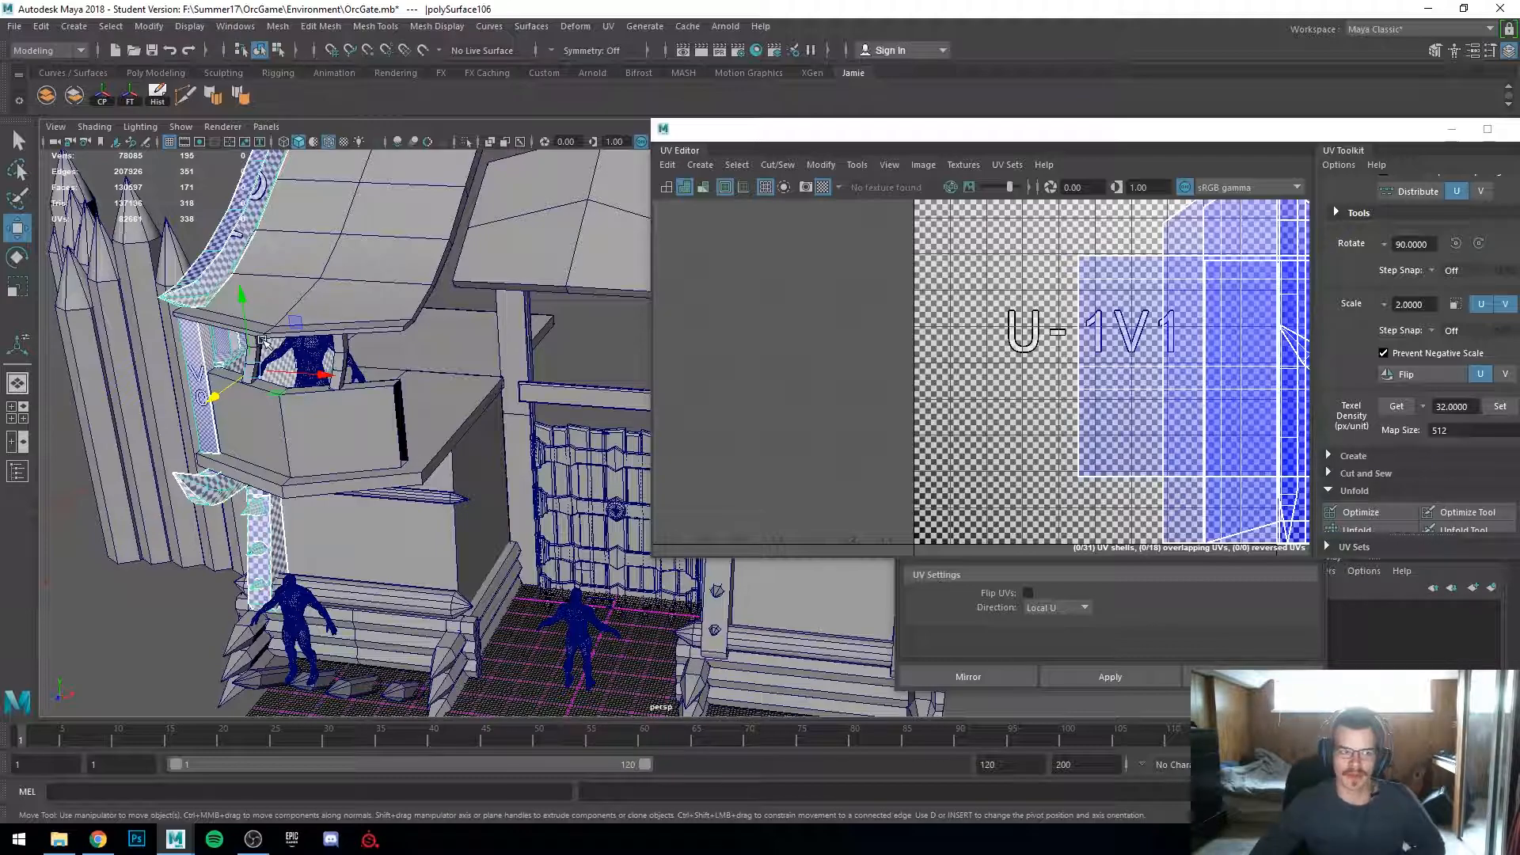
alt+drag(262, 341, 340, 320)
alt+middle_drag(215, 410, 460, 431)
alt+drag(462, 437, 516, 455)
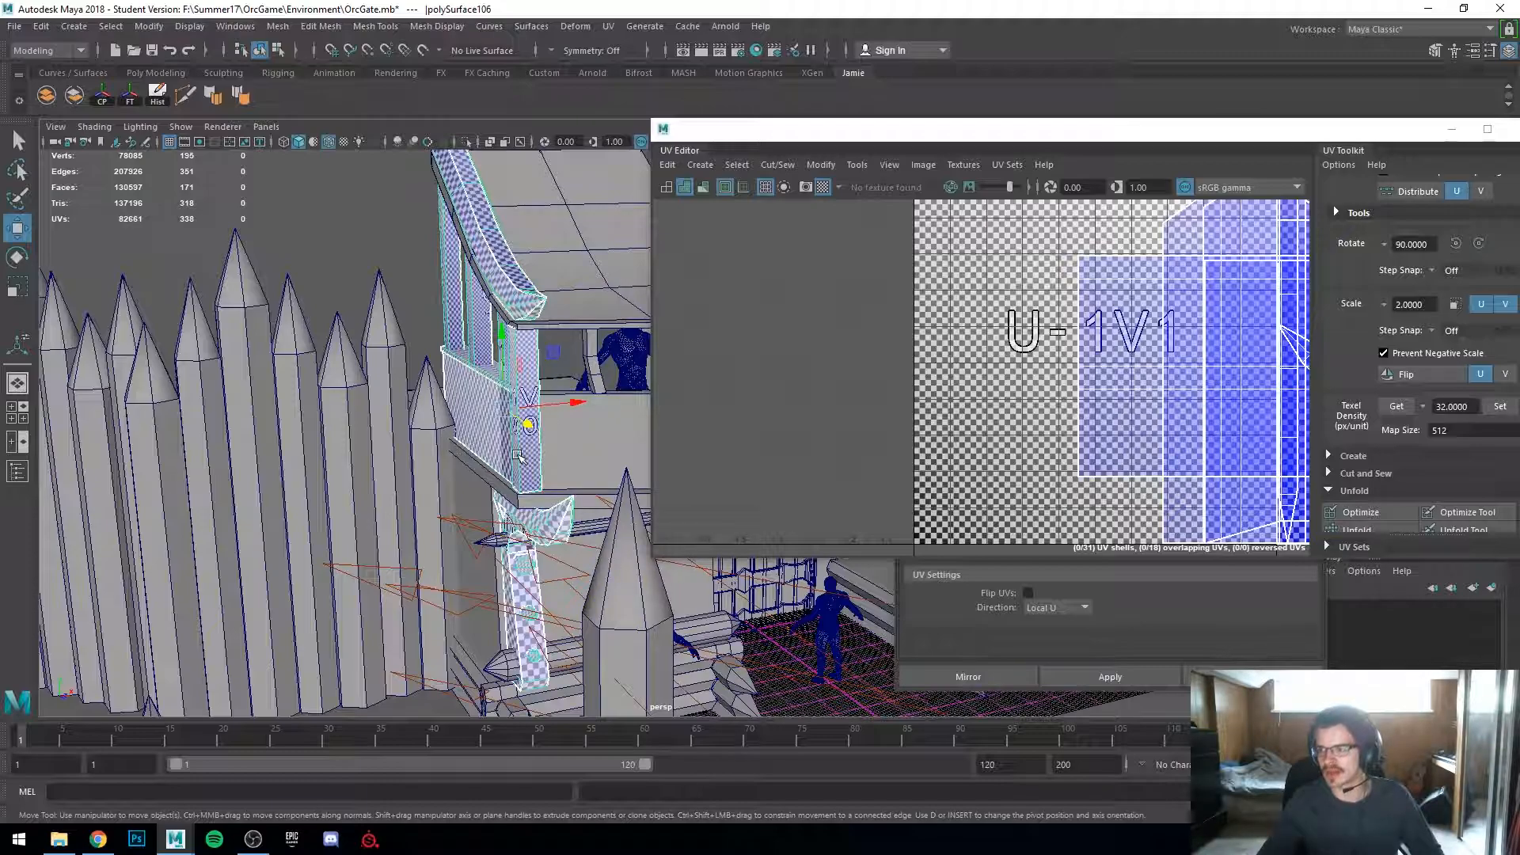
alt+drag(492, 472, 484, 529)
scroll(449, 477, up, 2)
key(d)
key(v)
middle_drag(508, 522, 513, 518)
scroll(515, 522, down, 4)
alt+drag(515, 554, 563, 532)
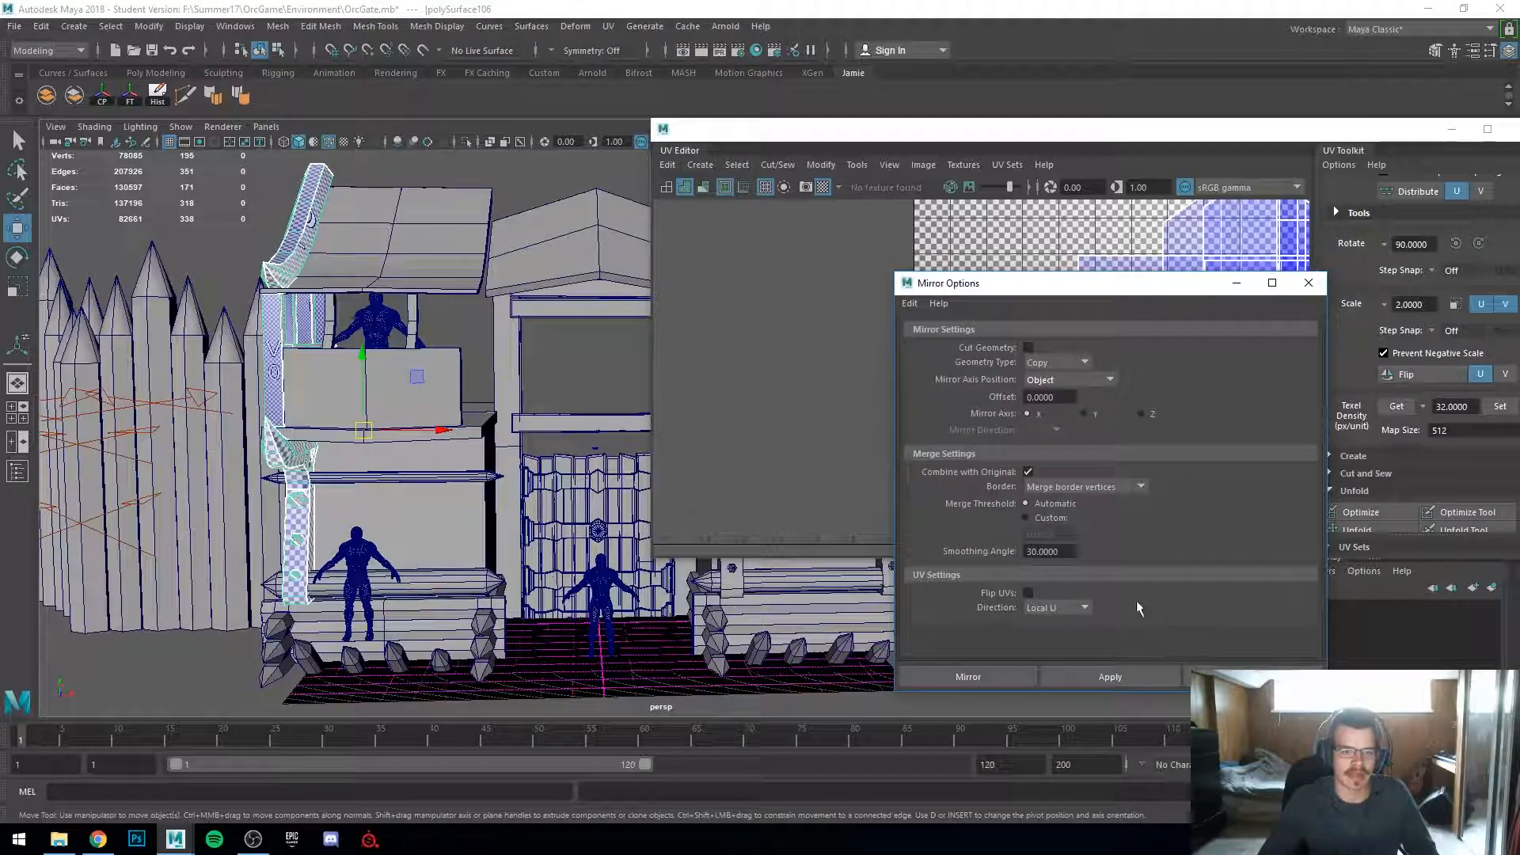
Step: Mirror a copy of the tower across X with Combine with Original turned off
click(1028, 473)
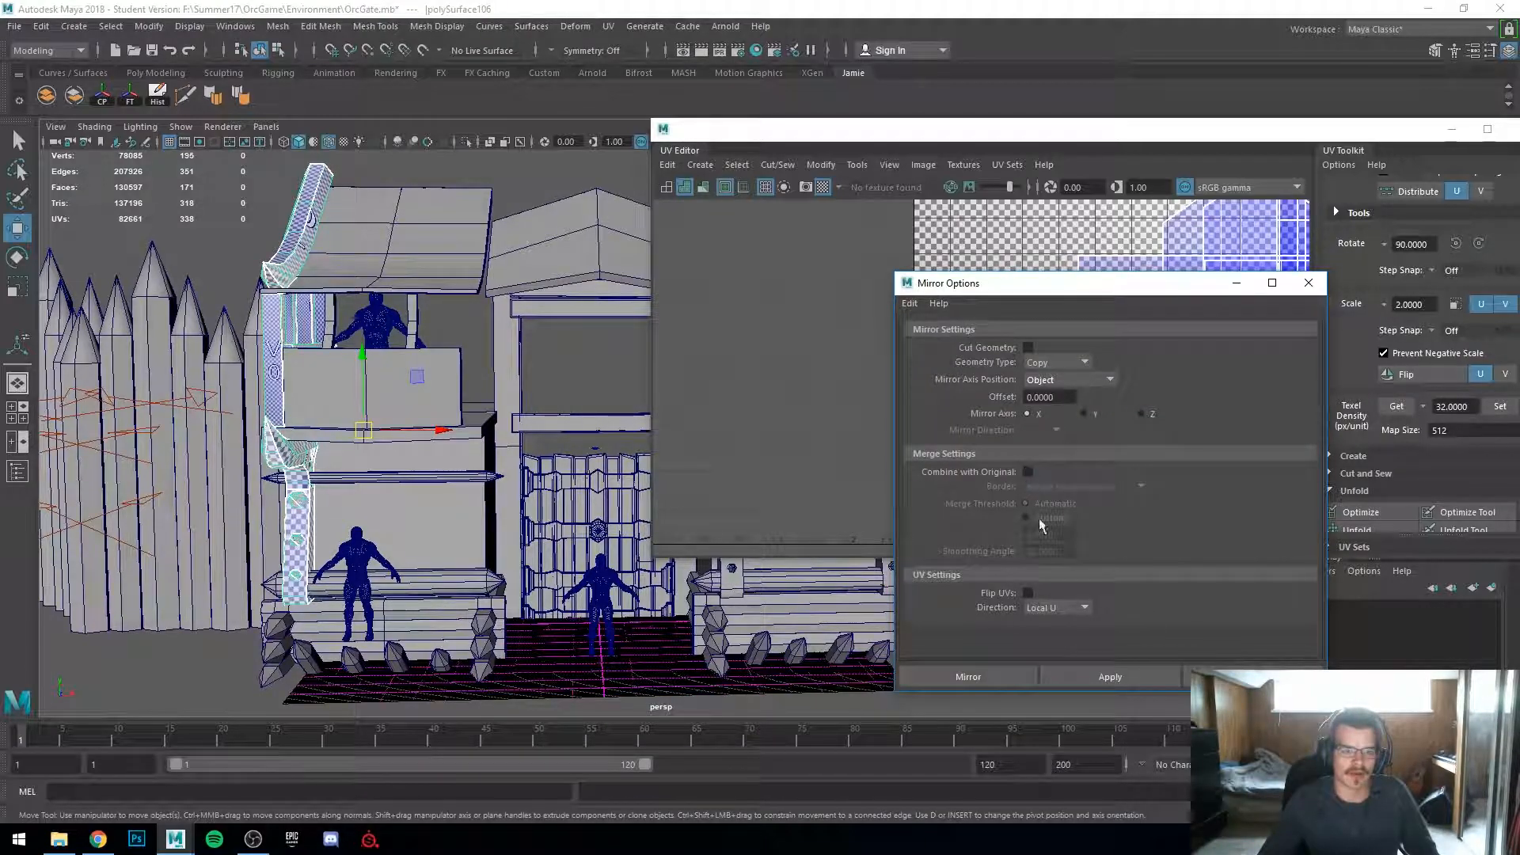
click(1110, 677)
alt+drag(506, 507, 623, 420)
drag(1034, 145, 809, 139)
scroll(871, 332, down, 3)
alt+middle_drag(891, 361, 719, 372)
key(w)
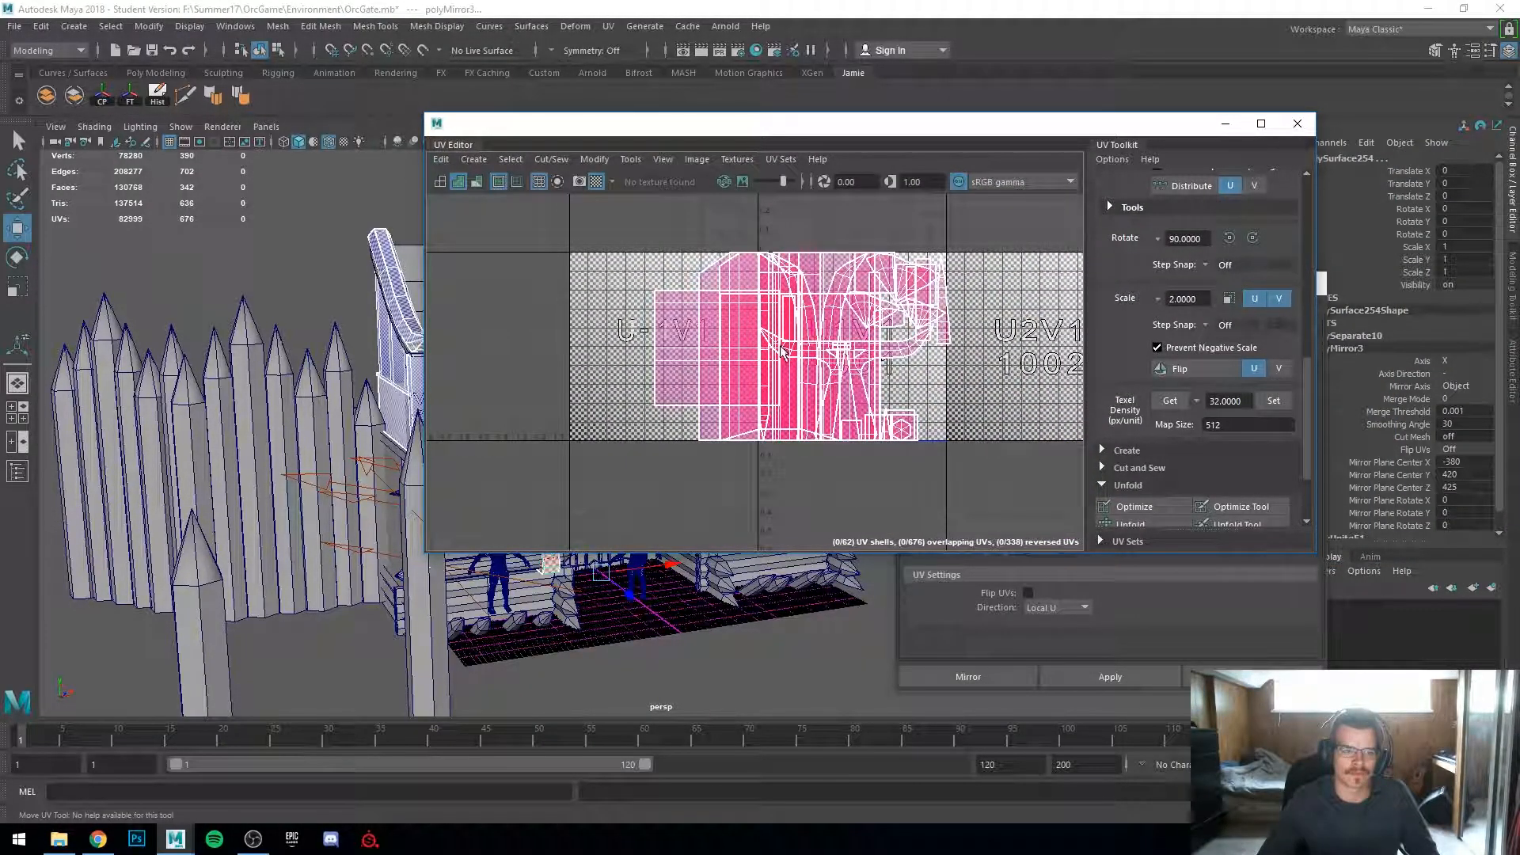
Step: Select all UVs of the mirrored tower copy and flip them in U
alt+drag(441, 413, 156, 222)
ctrl+drag(327, 673, 331, 679)
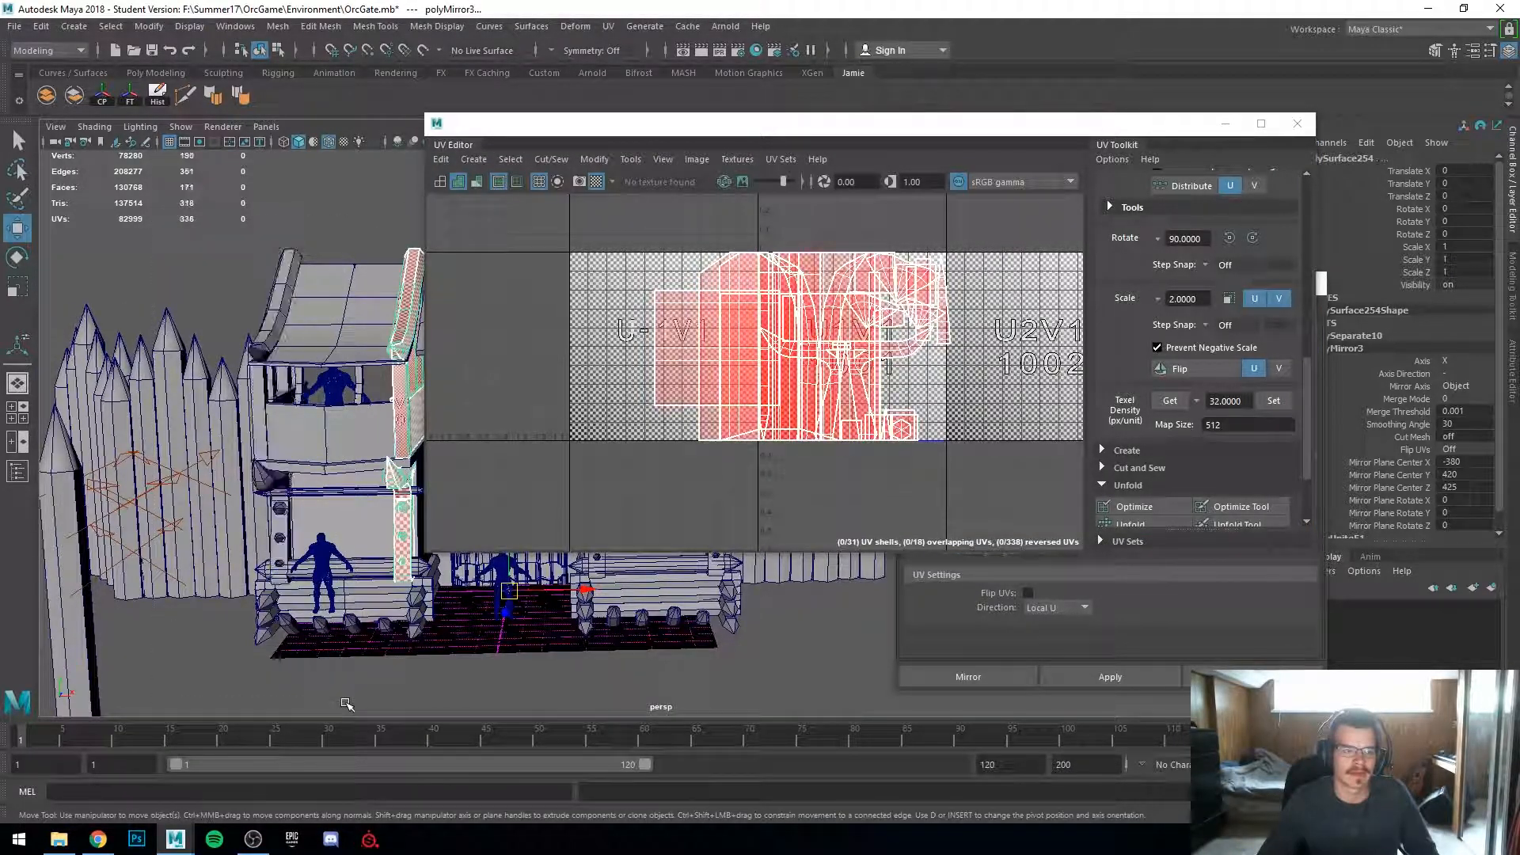
click(687, 348)
right_drag(729, 332, 728, 396)
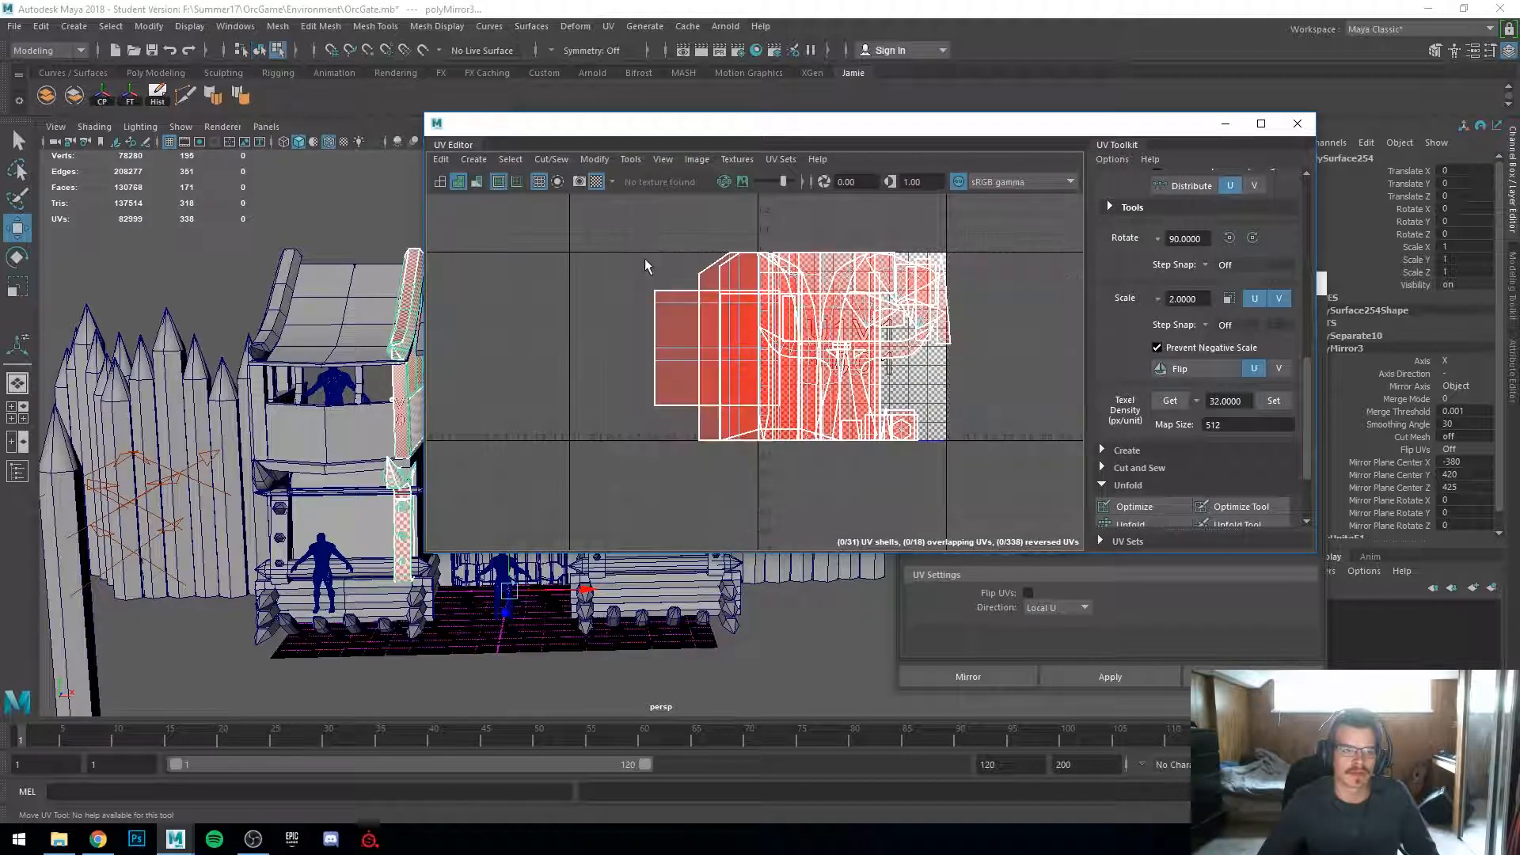
drag(638, 246, 1079, 520)
scroll(1186, 508, down, 3)
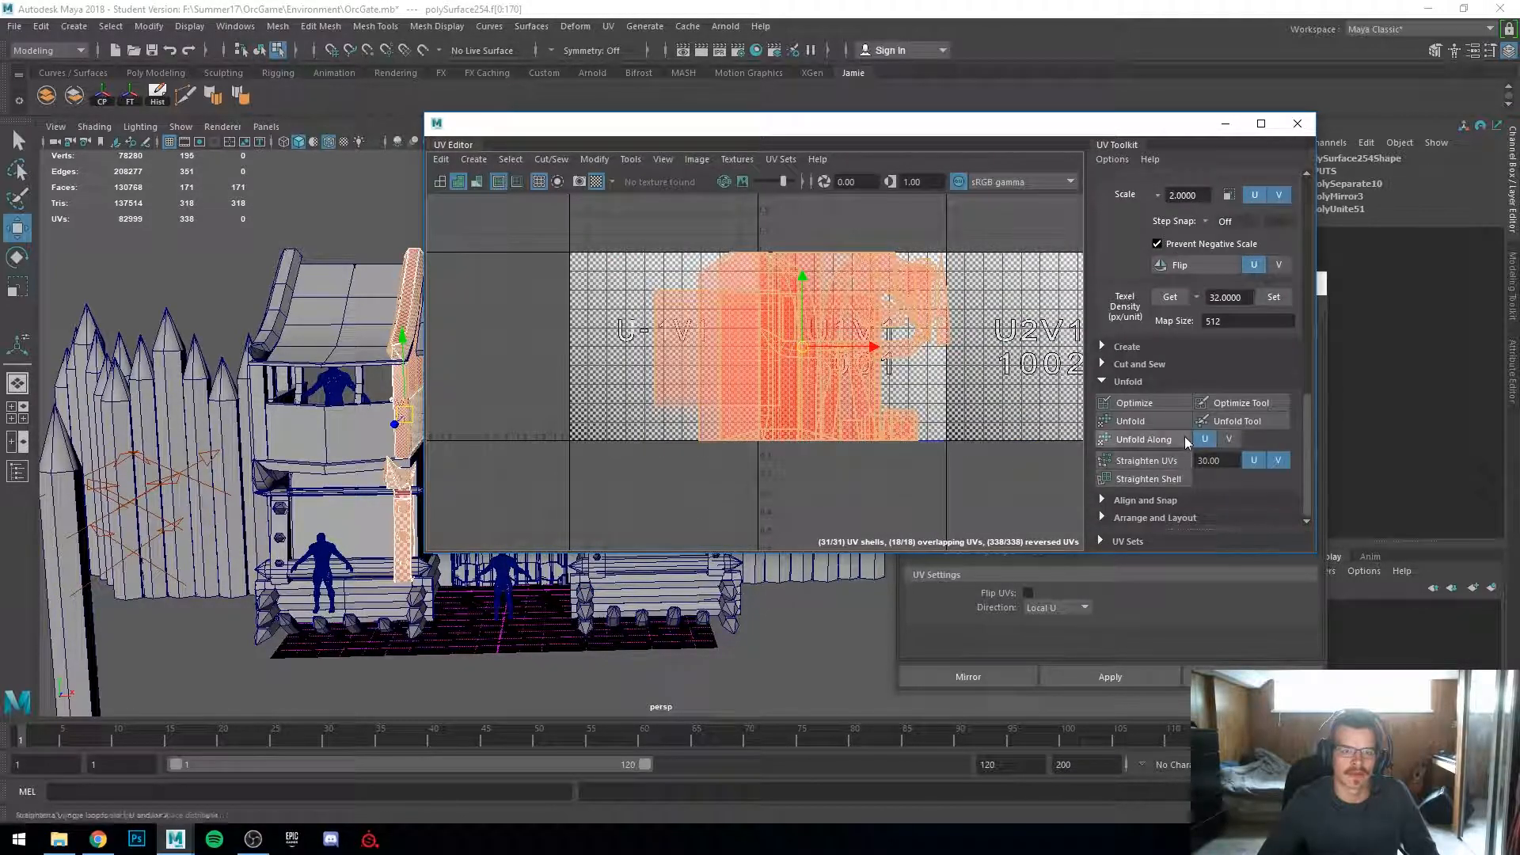
click(1200, 263)
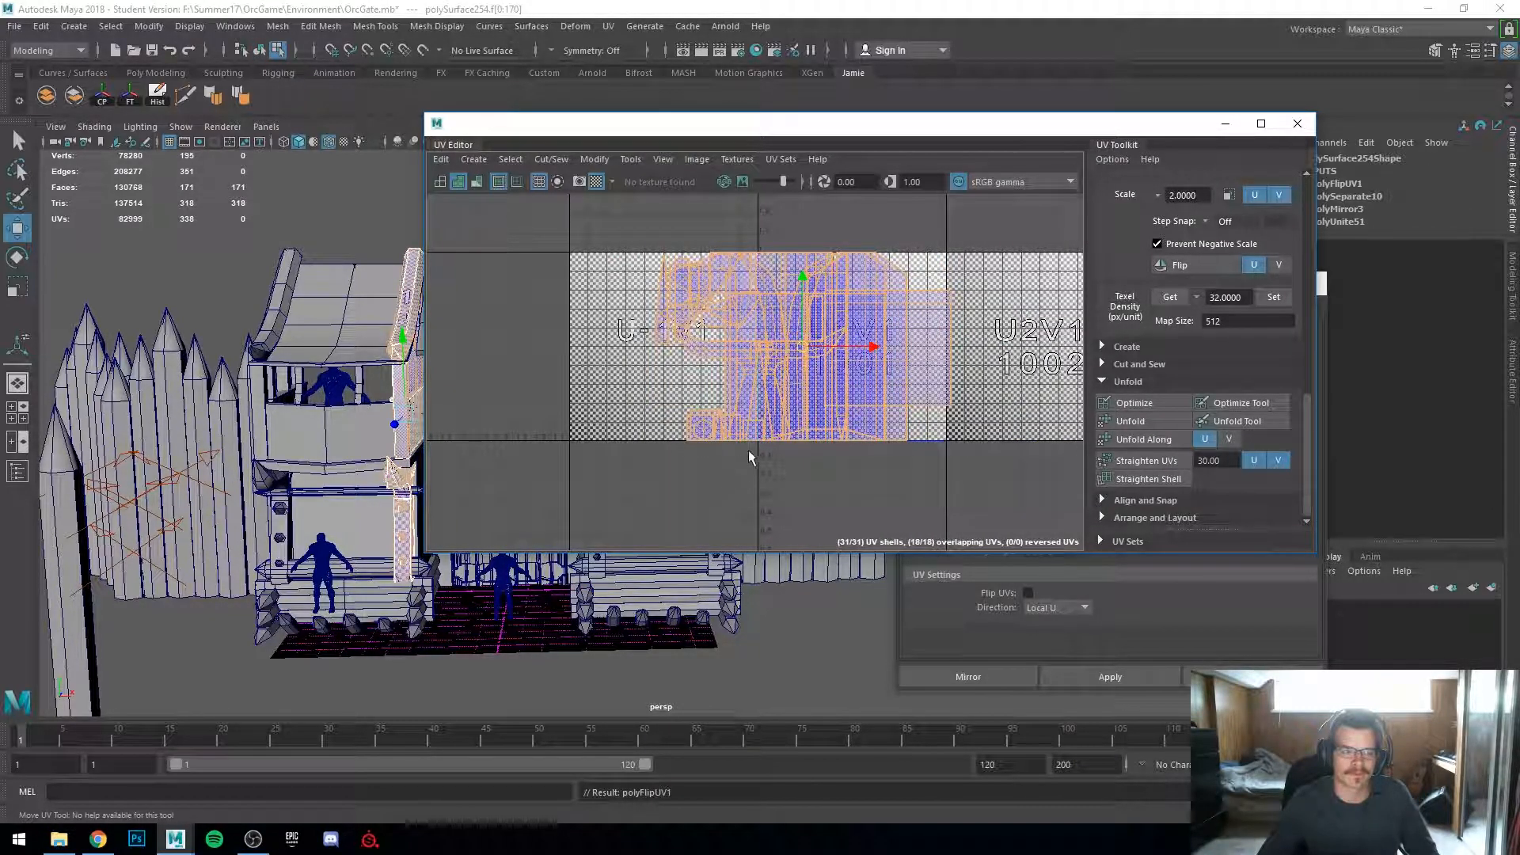
click(739, 472)
Step: Move the UV editor aside and inspect the mirrored tower's checker pattern from several angles
alt+drag(435, 456, 245, 645)
scroll(372, 475, up, 5)
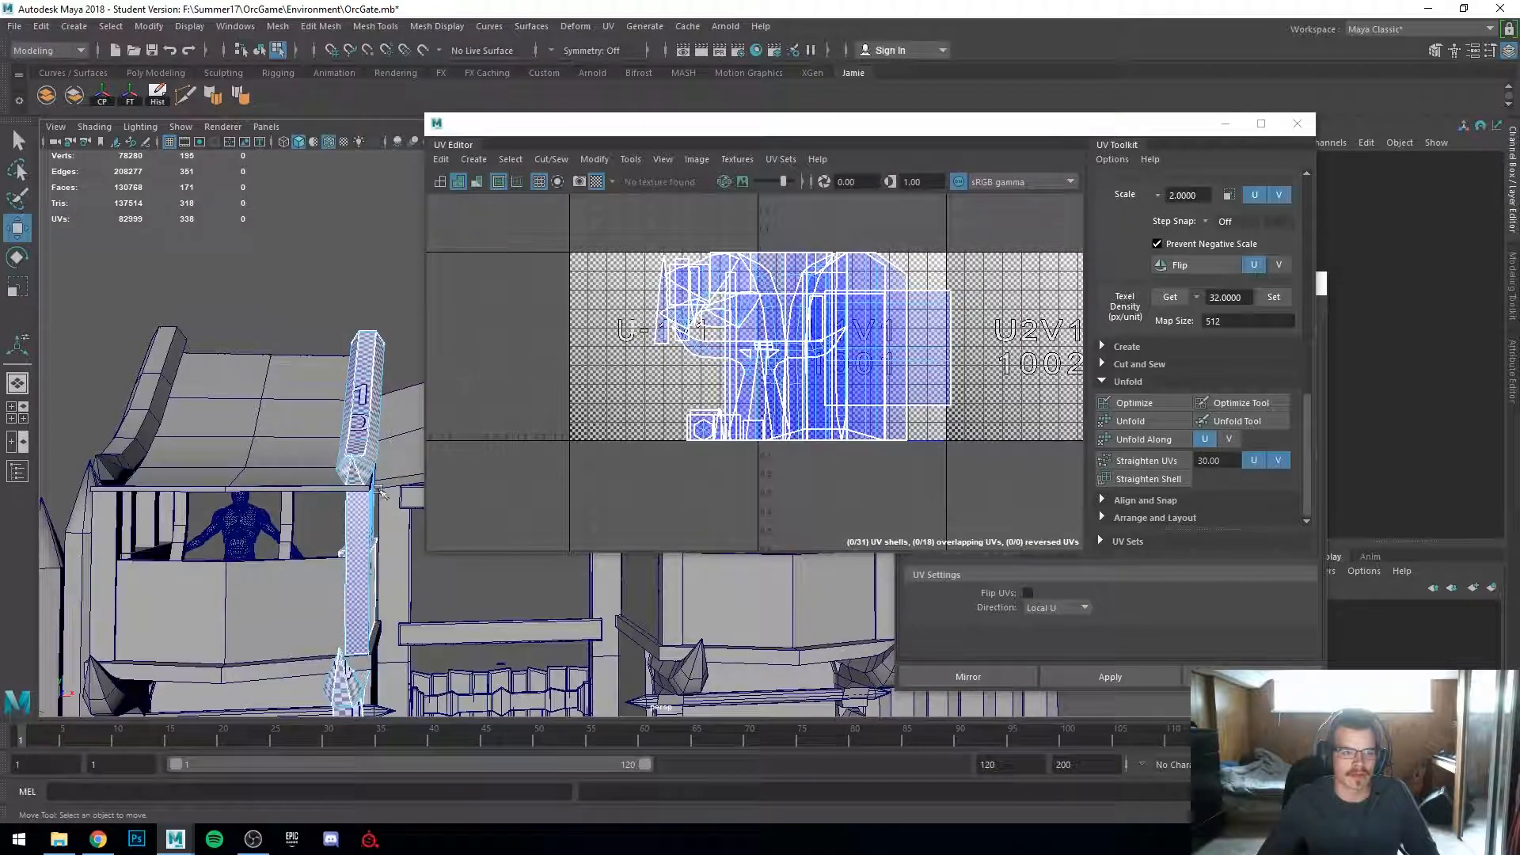
alt+middle_drag(296, 497, 358, 438)
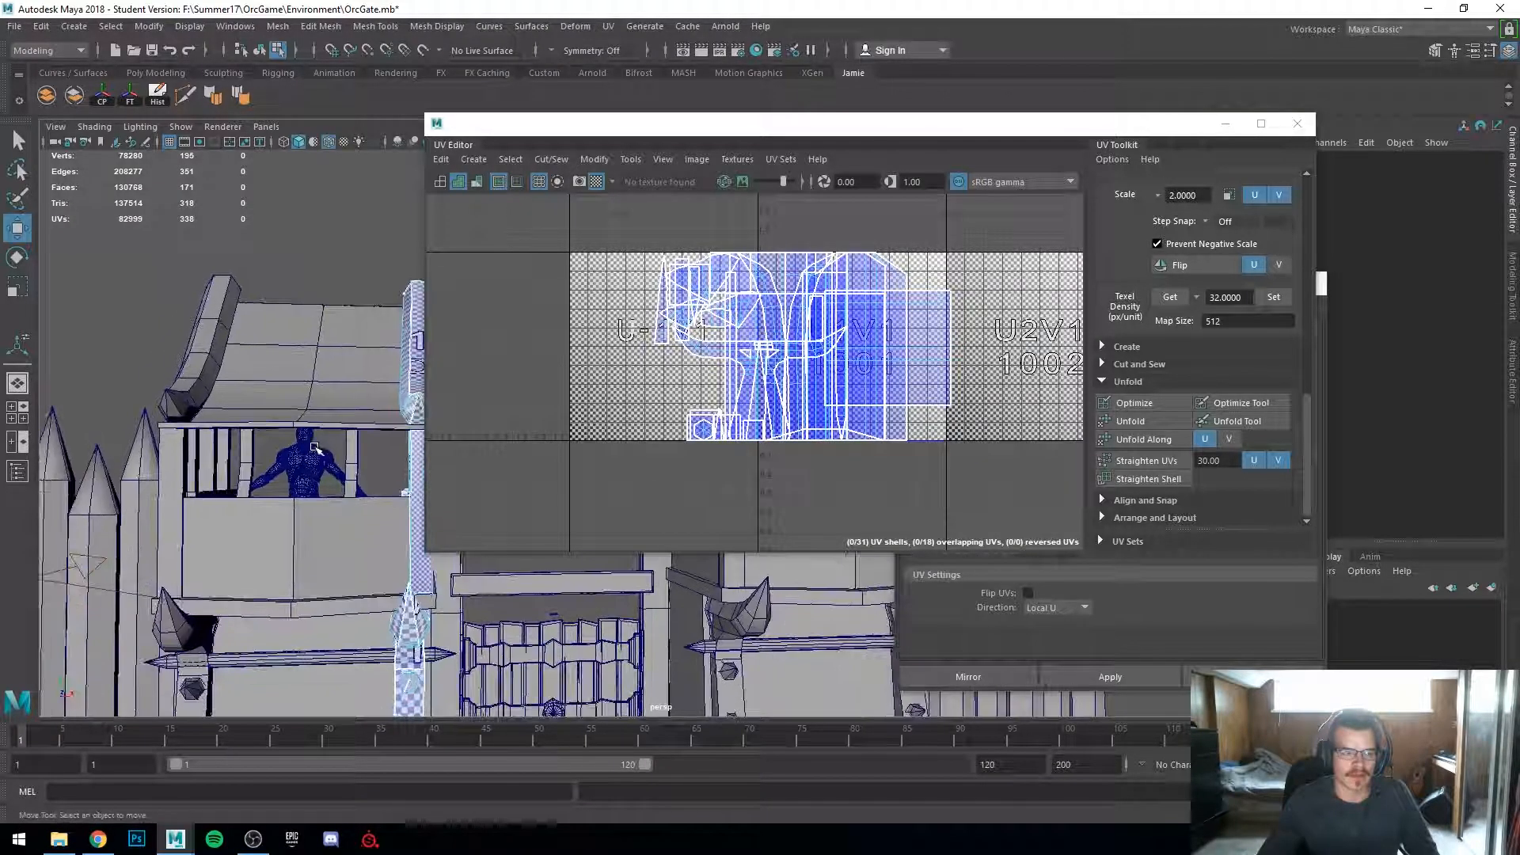
drag(1035, 121, 1203, 84)
alt+drag(411, 496, 420, 444)
right_drag(420, 382, 499, 358)
click(445, 339)
scroll(427, 356, up, 4)
alt+drag(349, 492, 368, 436)
alt+middle_drag(368, 436, 416, 310)
shift+click(348, 404)
shift+click(426, 412)
alt+drag(305, 429, 211, 441)
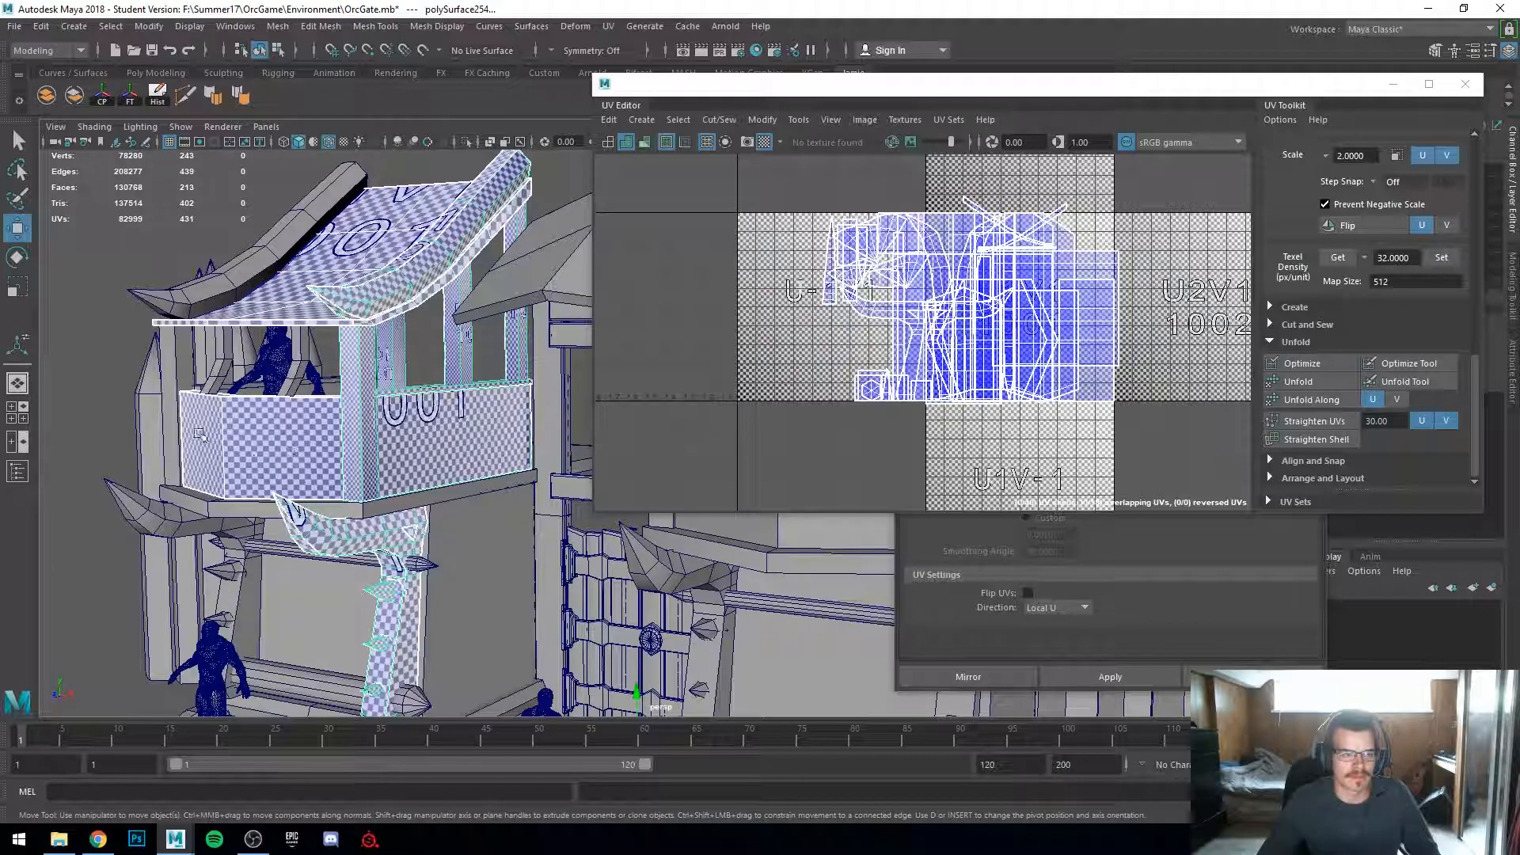
Step: Select the tower pieces and compare their checker density around the upper balcony
shift+click(174, 383)
alt+drag(179, 388, 262, 431)
shift+click(203, 418)
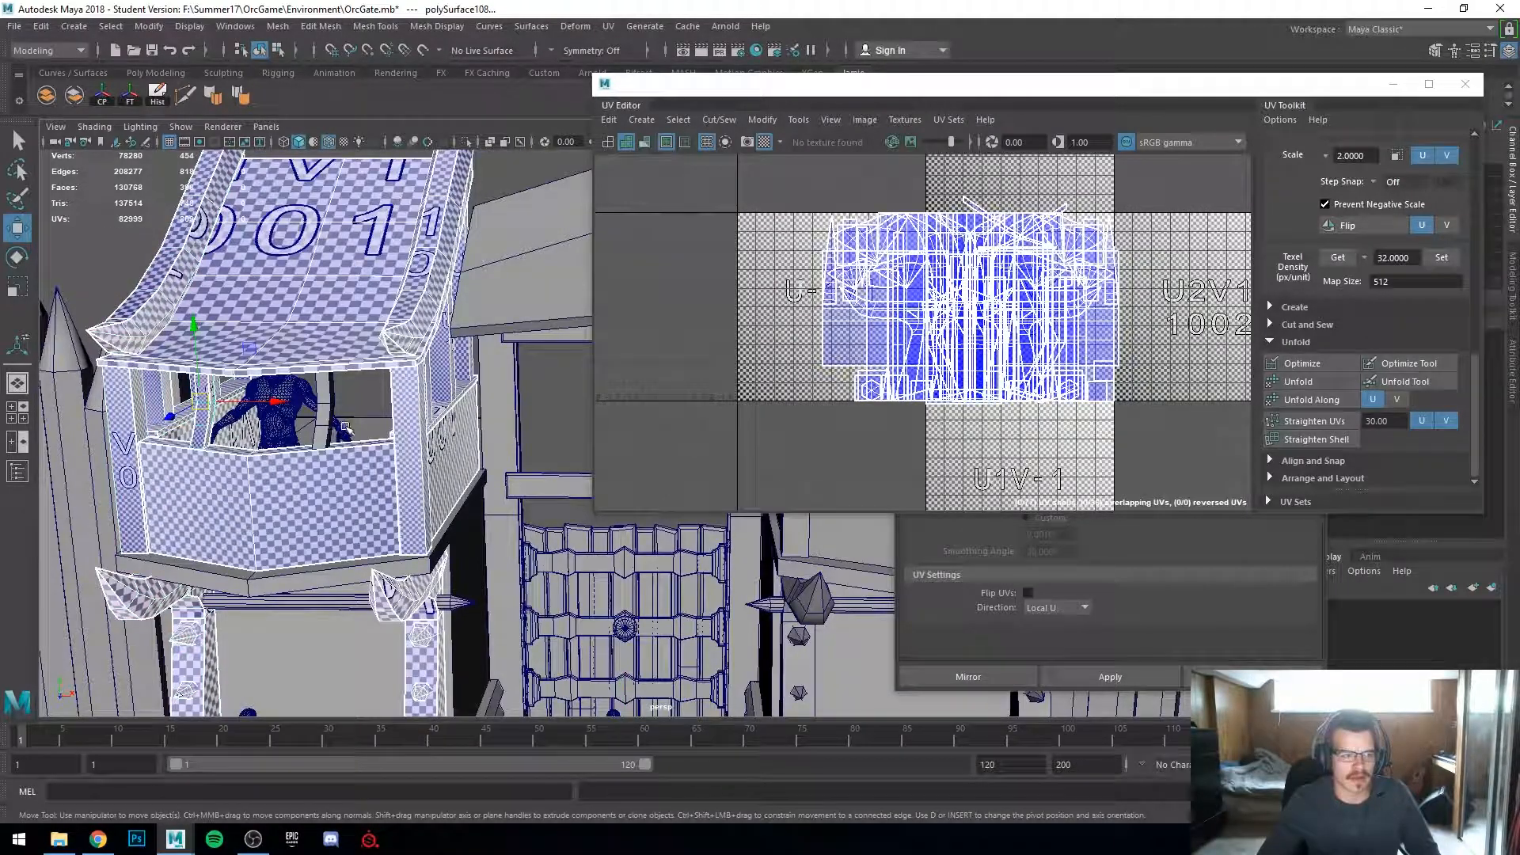
alt+right_drag(327, 426, 411, 570)
alt+middle_drag(411, 570, 484, 527)
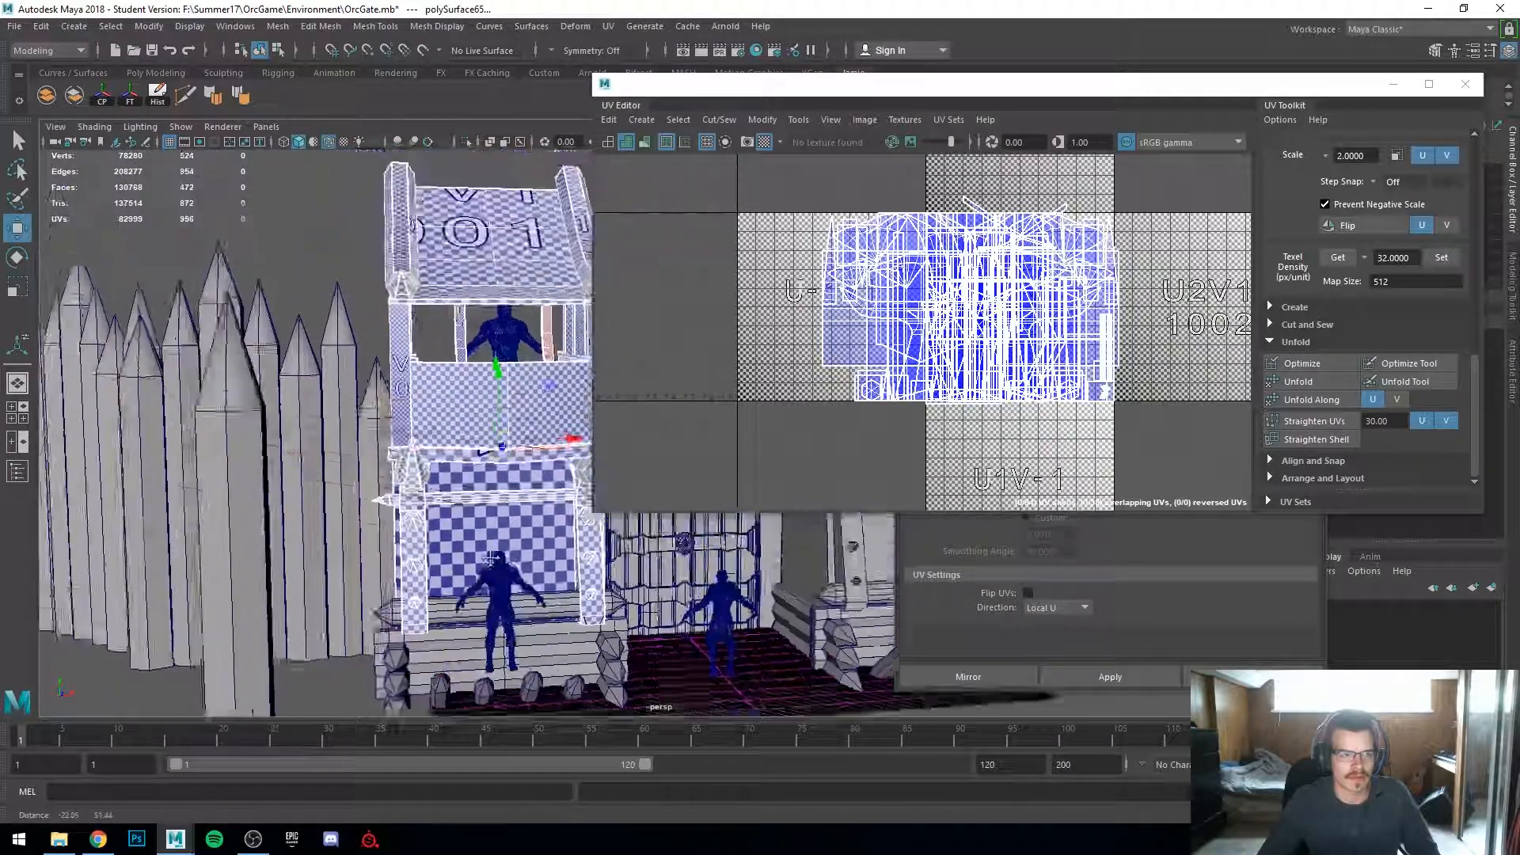
alt+right_drag(485, 526, 602, 633)
alt+drag(514, 586, 433, 499)
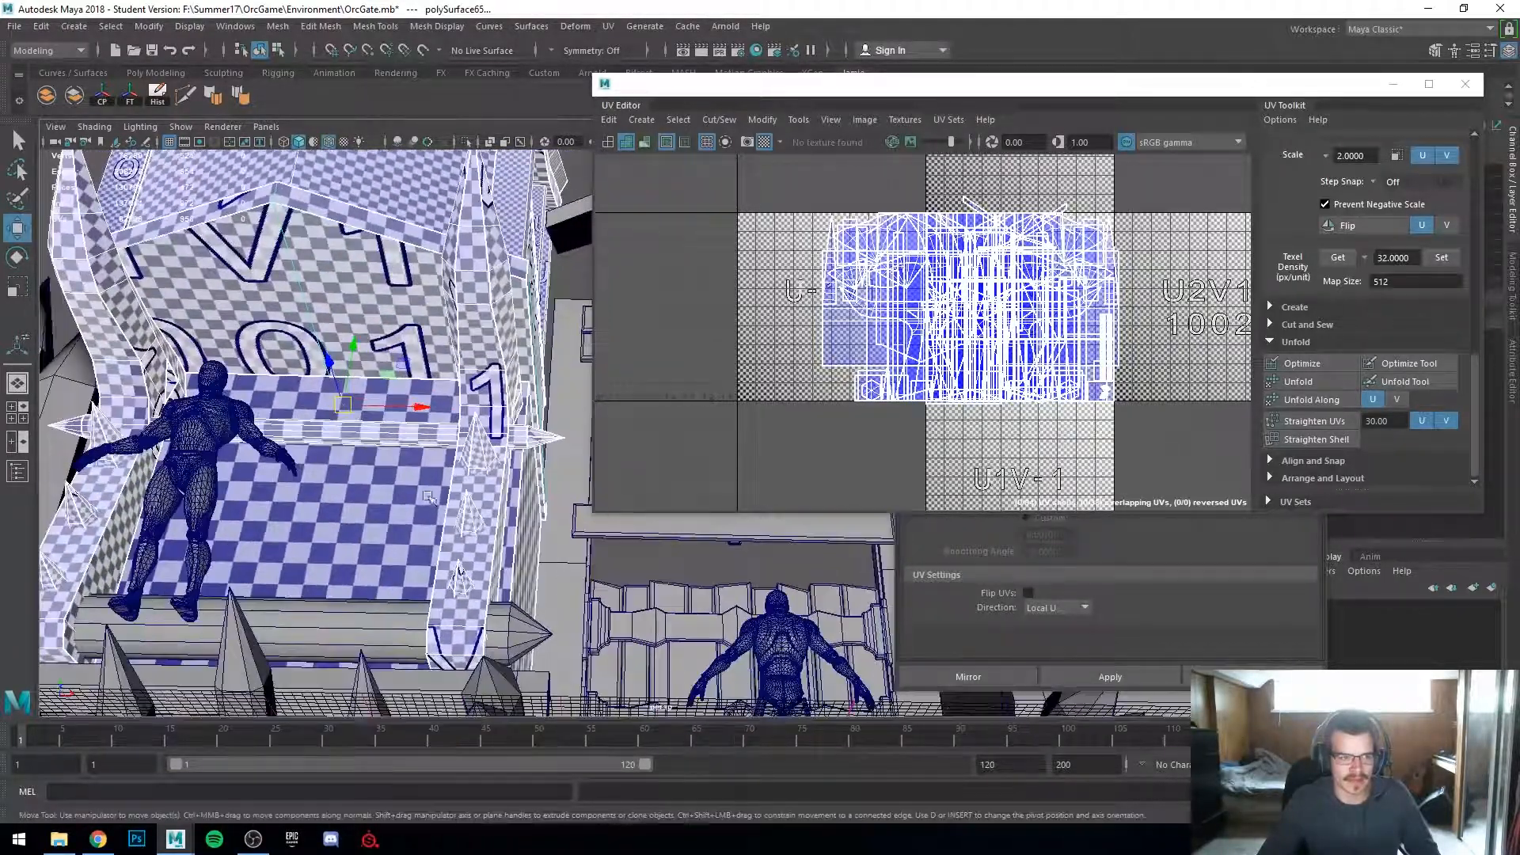
shift+click(402, 638)
shift+click(418, 677)
alt+drag(418, 673, 408, 467)
alt+middle_drag(407, 467, 295, 631)
alt+drag(294, 631, 342, 625)
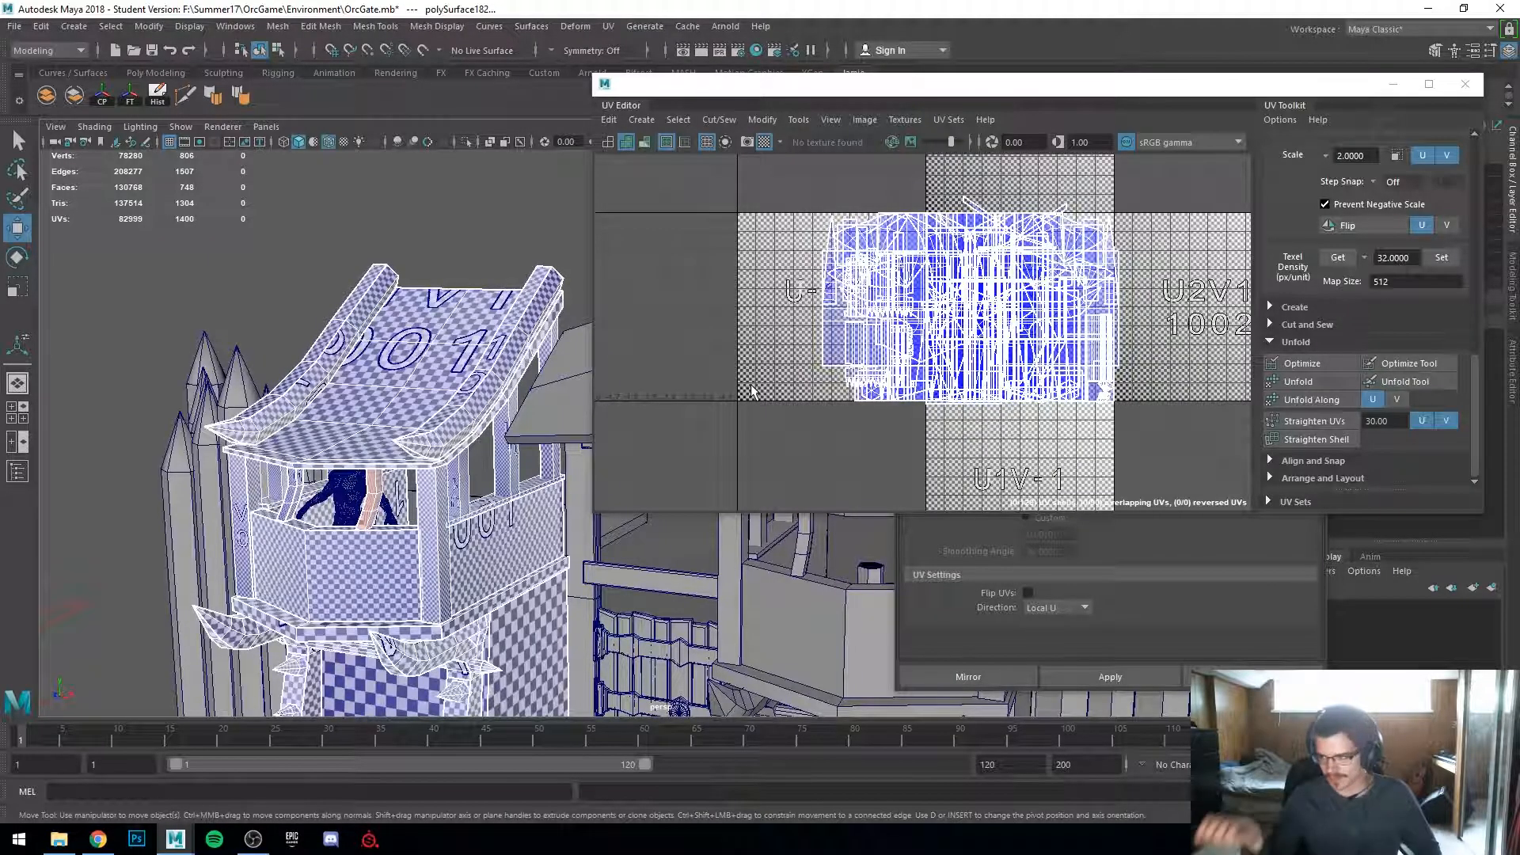